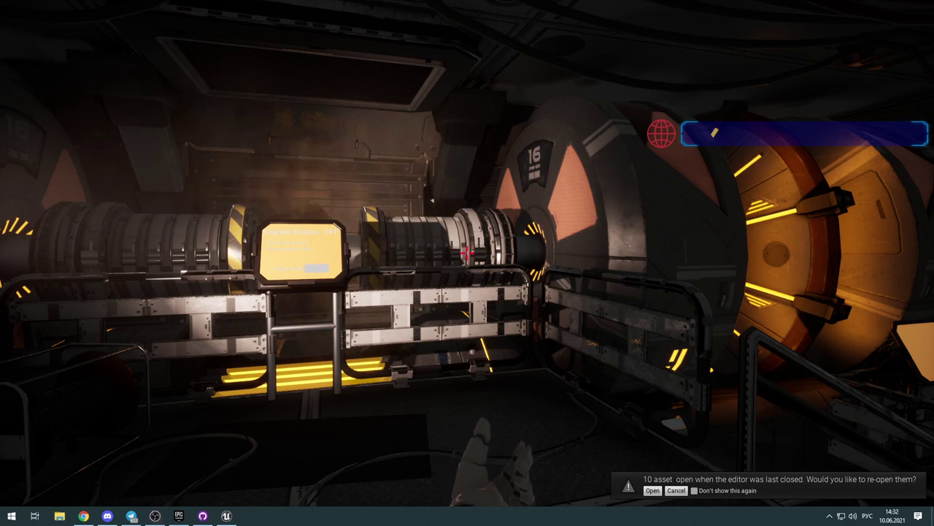
Step: Release the cursor from the running game and stop the play session to return to level editing
{"action": "left_click", "coordinate": [467, 252]}
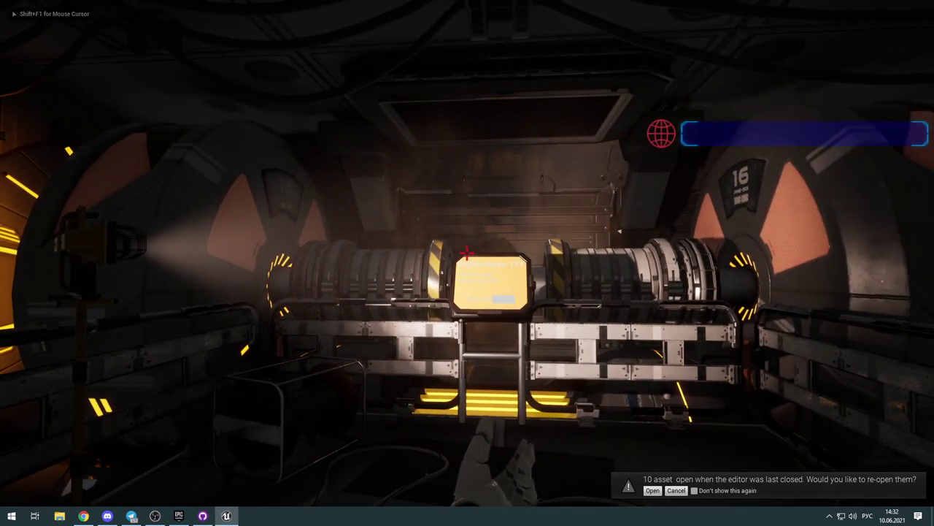
{"action": "key", "text": "shift+F1"}
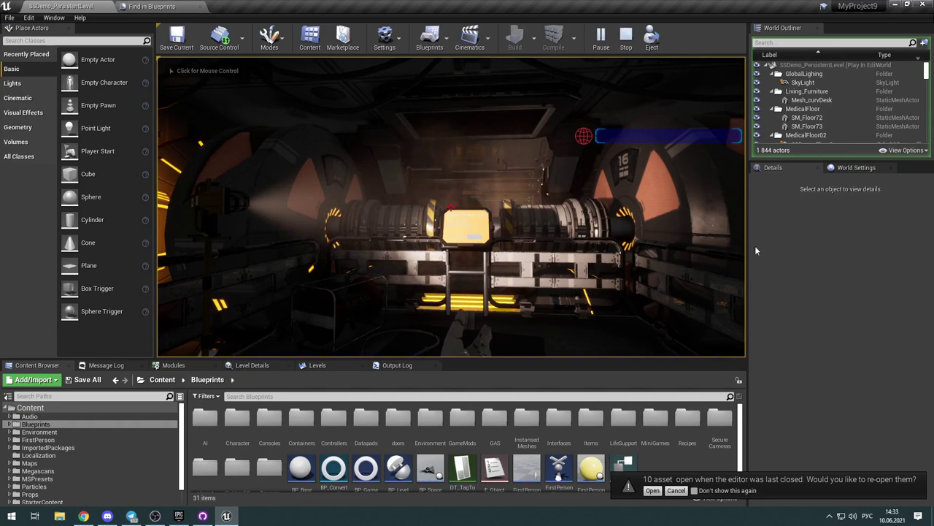
{"action": "left_click", "coordinate": [627, 35]}
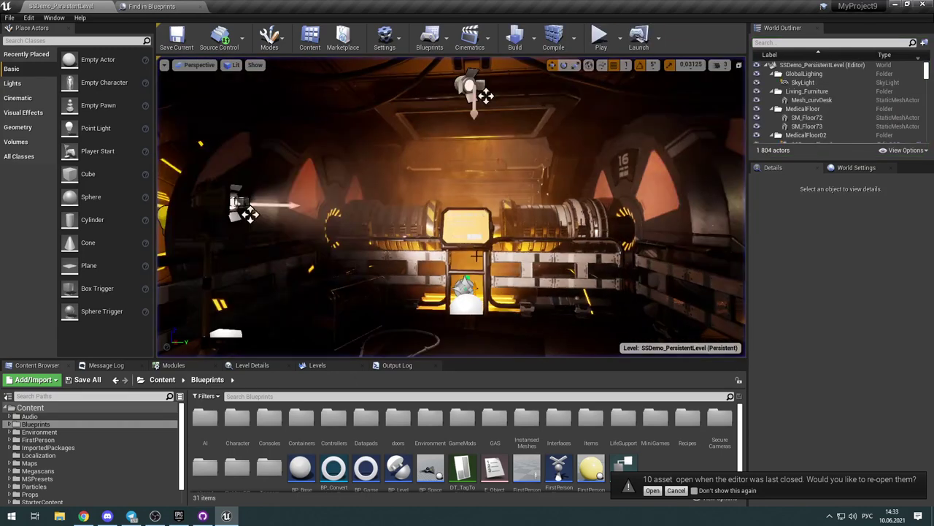
Step: Examine the cockpit's console desk, its monitors and keyboard panels, and the overhead analysis display
{"action": "mouse_move", "coordinate": [467, 206]}
{"action": "right_mouse_down"}
{"action": "mouse_move", "coordinate": [175, 207]}
{"action": "mouse_move", "coordinate": [255, 217]}
{"action": "mouse_move", "coordinate": [209, 205]}
{"action": "mouse_move", "coordinate": [451, 206]}
{"action": "right_mouse_up"}
{"action": "key", "text": "w"}
{"action": "key", "text": "w"}
{"action": "key", "text": "s"}
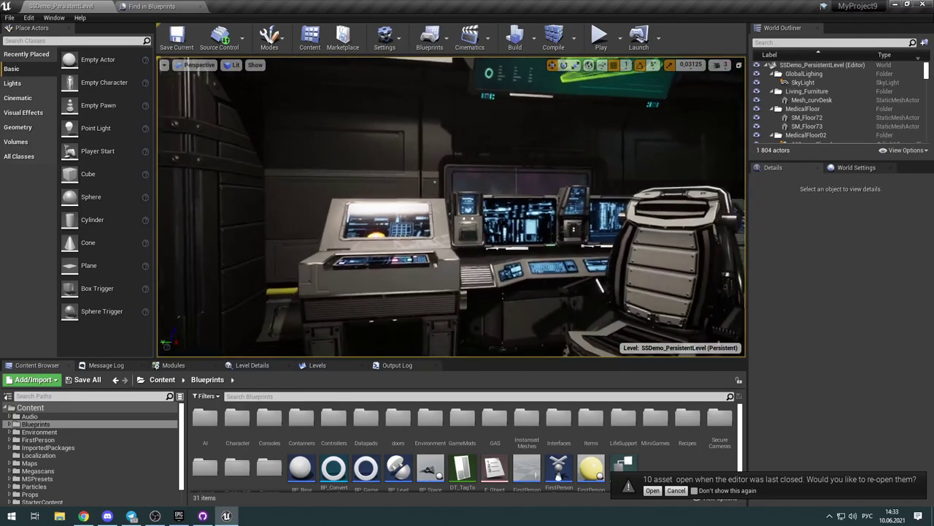
{"action": "right_click_drag", "start_coordinate": [451, 206], "coordinate": [460, 176]}
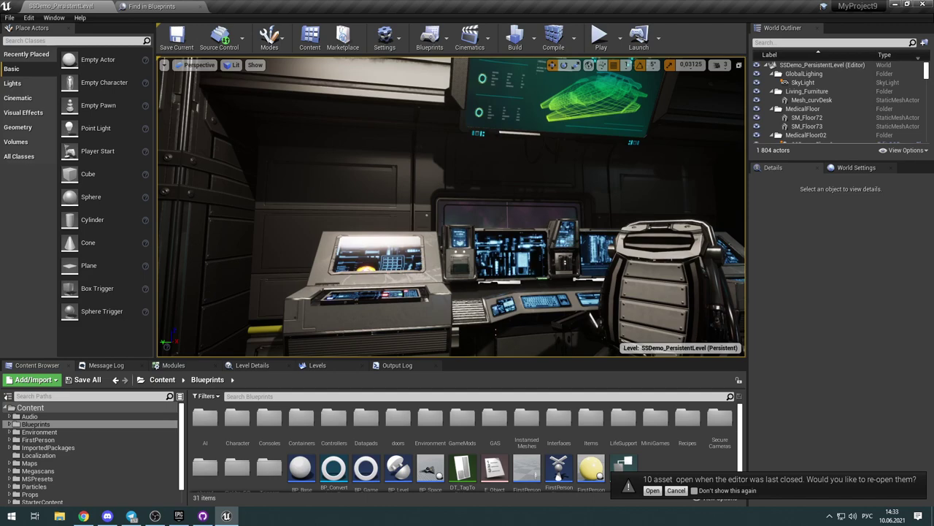
{"action": "right_click_drag", "start_coordinate": [452, 219], "coordinate": [494, 216]}
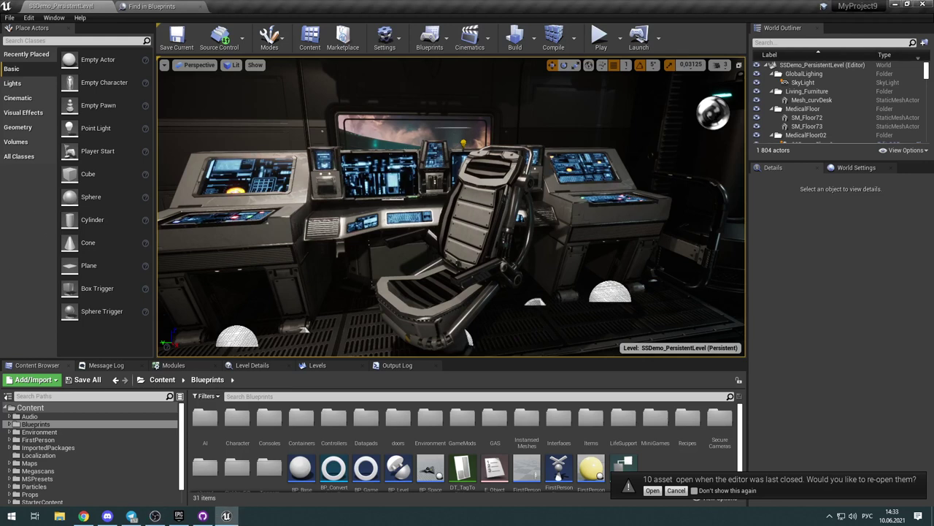
{"action": "mouse_move", "coordinate": [471, 295]}
{"action": "right_mouse_down"}
{"action": "mouse_move", "coordinate": [501, 257]}
{"action": "mouse_move", "coordinate": [477, 290]}
{"action": "right_mouse_up"}
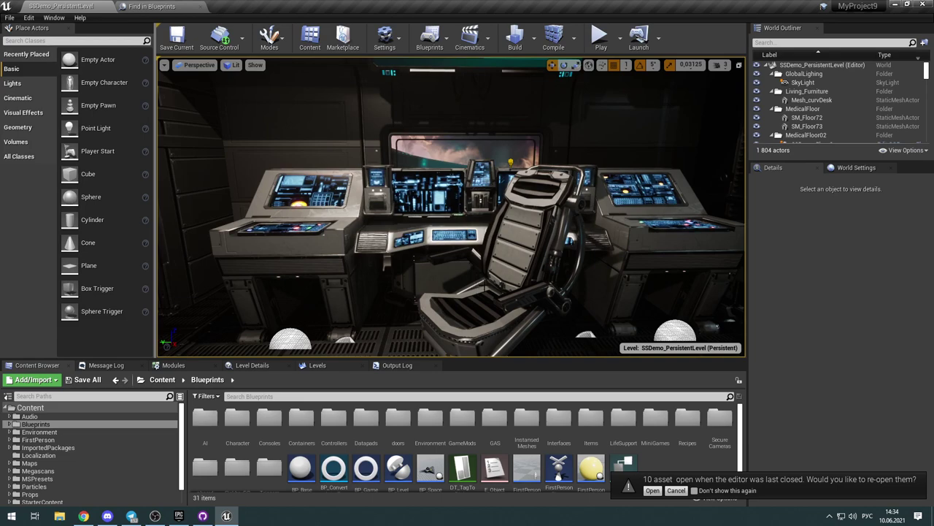
{"action": "key", "text": "w"}
{"action": "right_click_drag", "start_coordinate": [469, 240], "coordinate": [442, 243]}
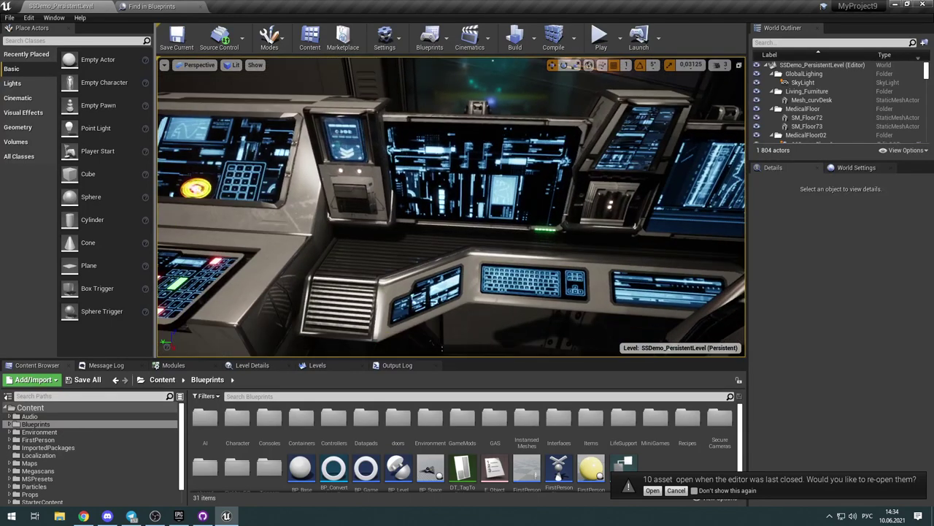
{"action": "mouse_move", "coordinate": [513, 298]}
{"action": "right_mouse_down"}
{"action": "mouse_move", "coordinate": [549, 293]}
{"action": "mouse_move", "coordinate": [467, 281]}
{"action": "mouse_move", "coordinate": [600, 280]}
{"action": "mouse_move", "coordinate": [513, 298]}
{"action": "right_mouse_up"}
{"action": "key", "text": "d"}
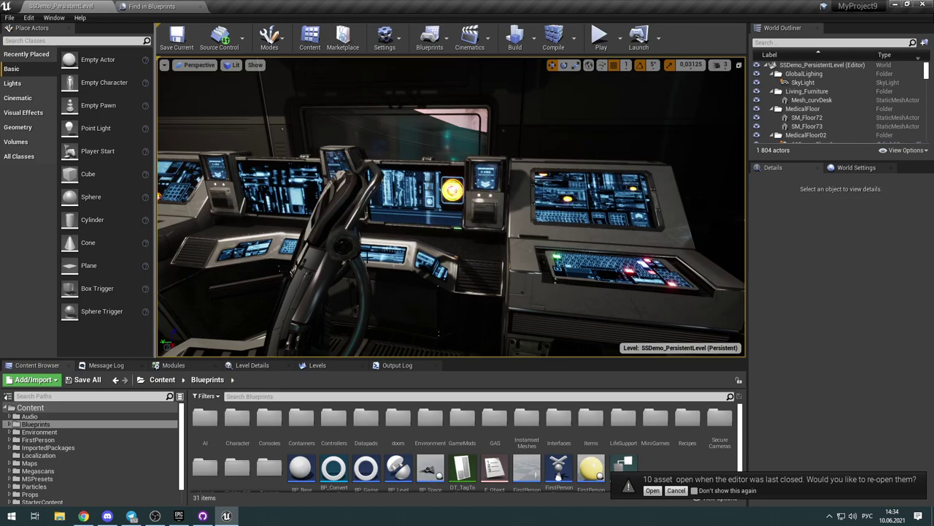
{"action": "right_click_drag", "start_coordinate": [513, 298], "coordinate": [513, 298]}
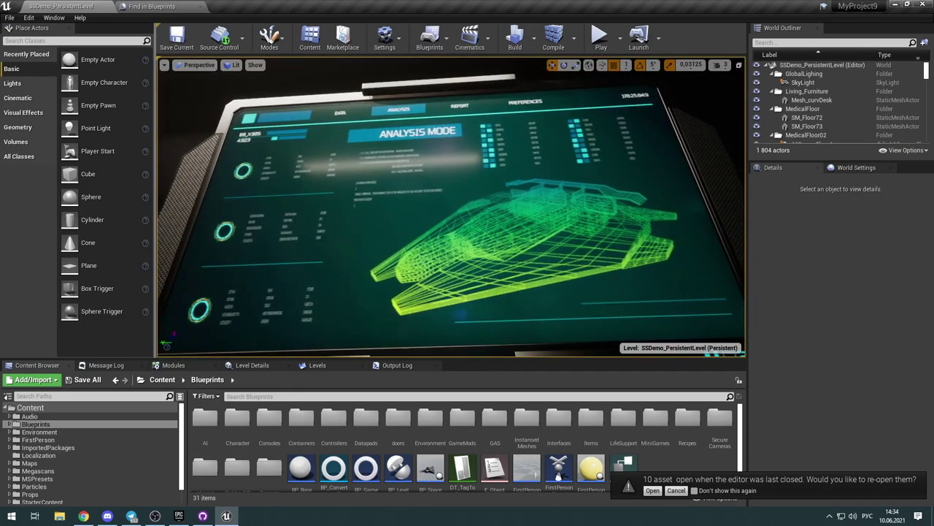
Step: Move the chair BP_FChair2 away from the console desk to about X 79, Y -1558
{"action": "right_click_drag", "start_coordinate": [513, 297], "coordinate": [513, 298]}
{"action": "left_click", "coordinate": [473, 223]}
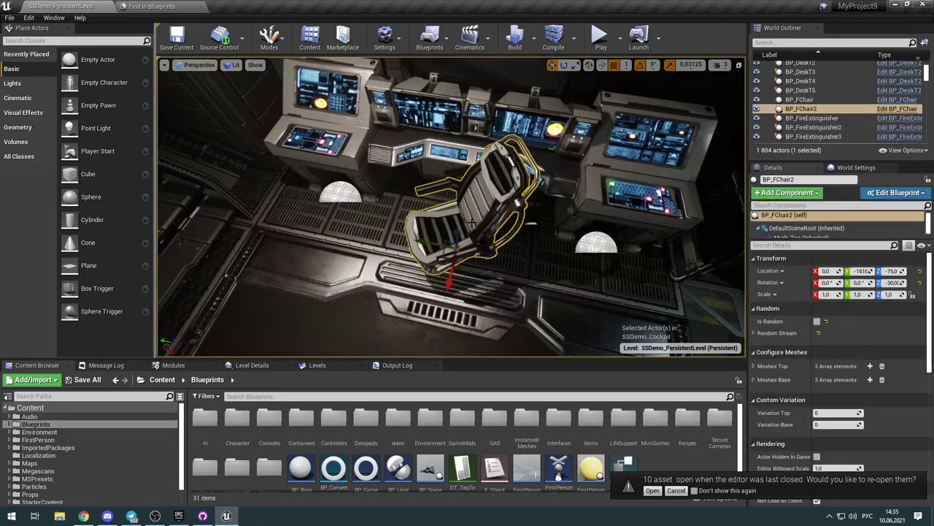
{"action": "left_click_drag", "start_coordinate": [444, 261], "coordinate": [207, 279]}
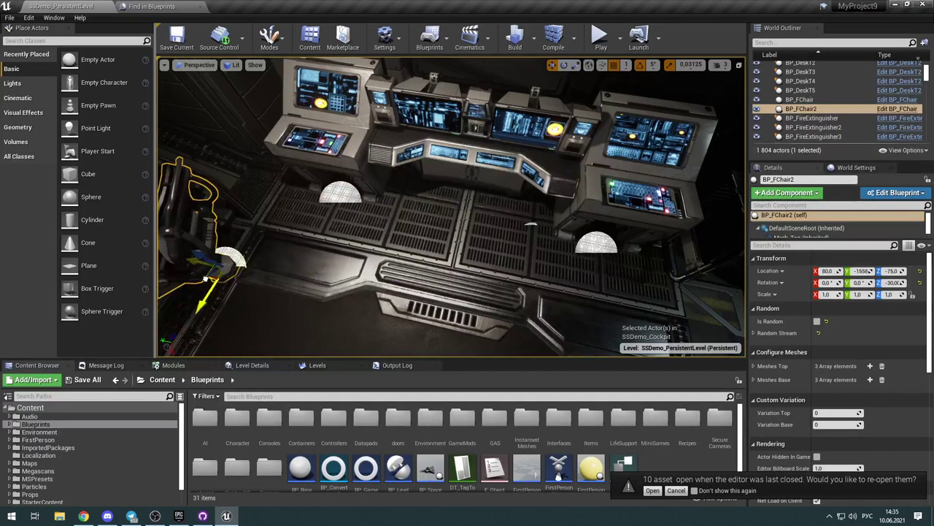
Step: Play the level in front of the cleared console desk, inspect its screens and keyboard panels up close, and end the session
{"action": "left_click", "coordinate": [601, 38]}
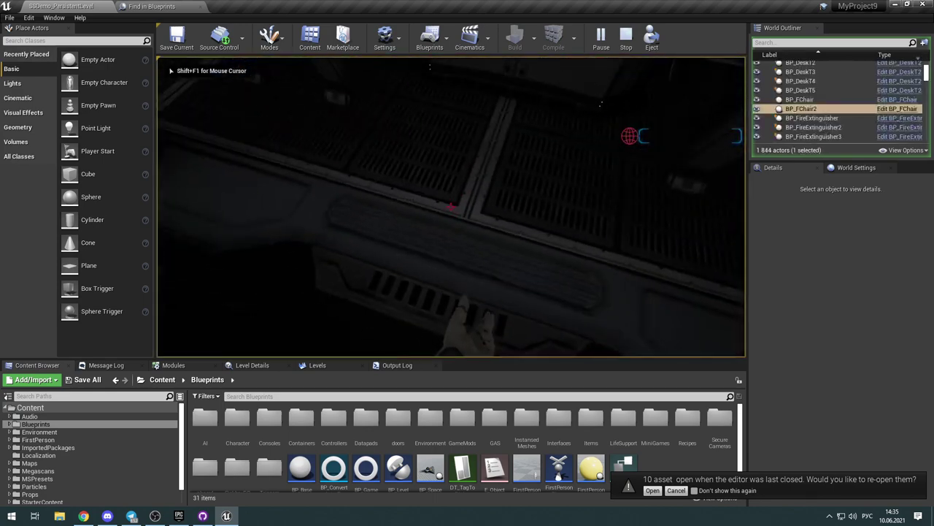
{"action": "key", "text": "w"}
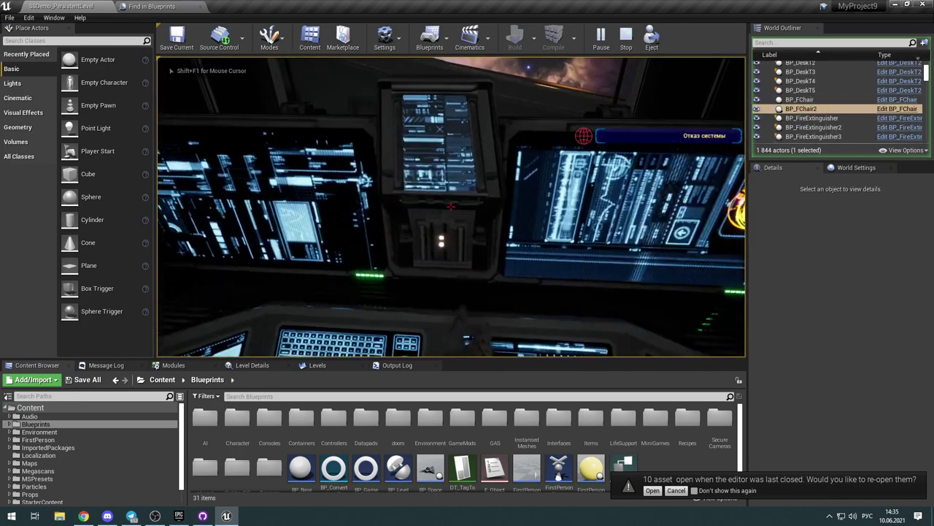
{"action": "key", "text": "w"}
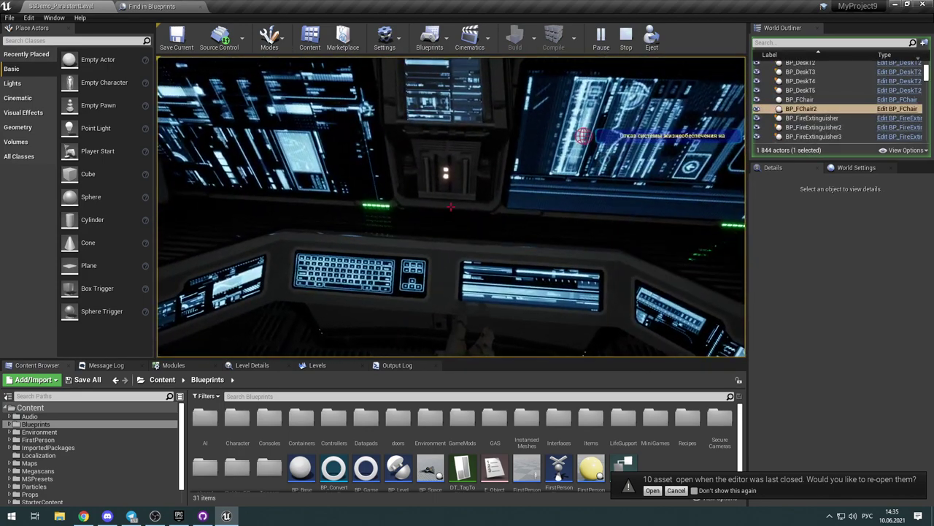
{"action": "key", "text": "d"}
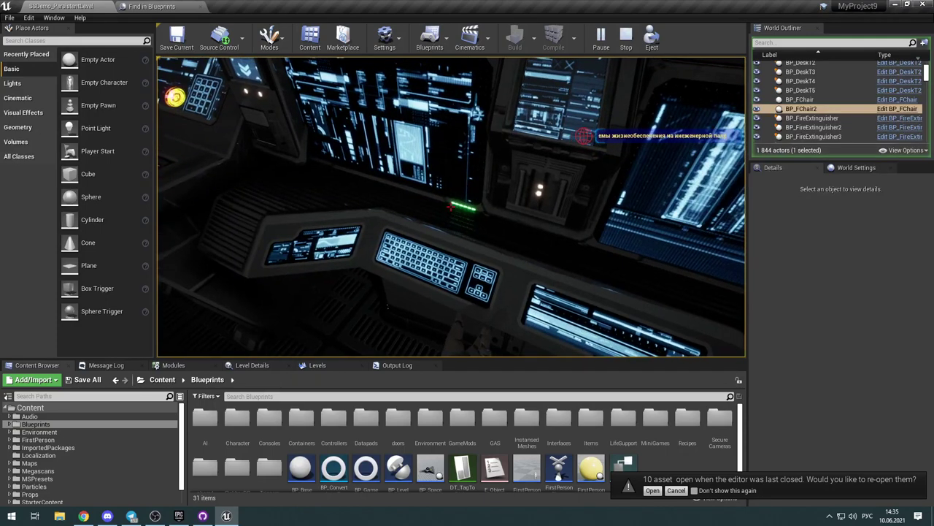
{"action": "key", "text": "shift"}
{"action": "key", "text": "d"}
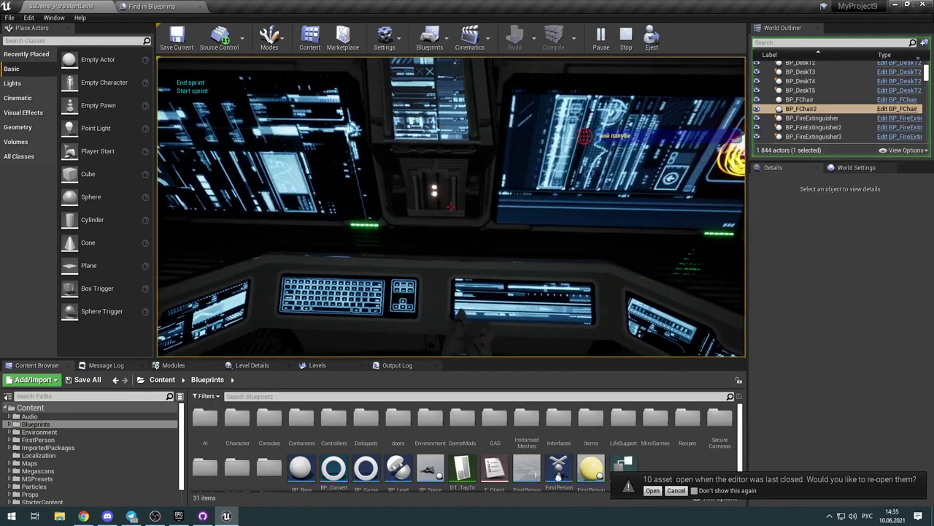
{"action": "key", "text": "w"}
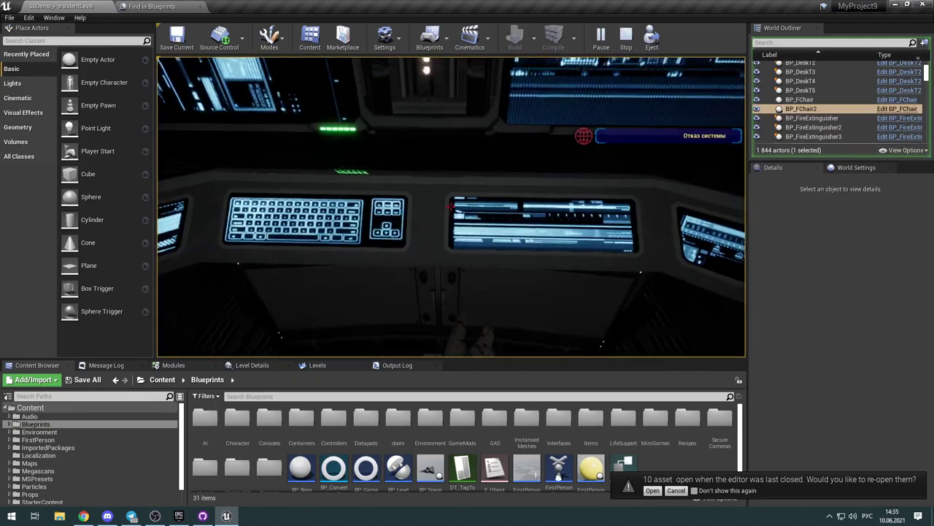
{"action": "key", "text": "a"}
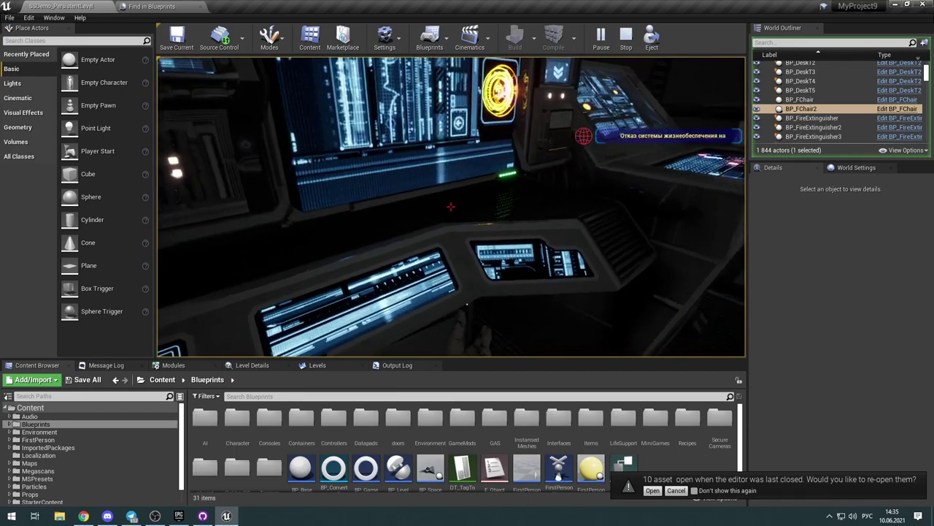
{"action": "key", "text": "d"}
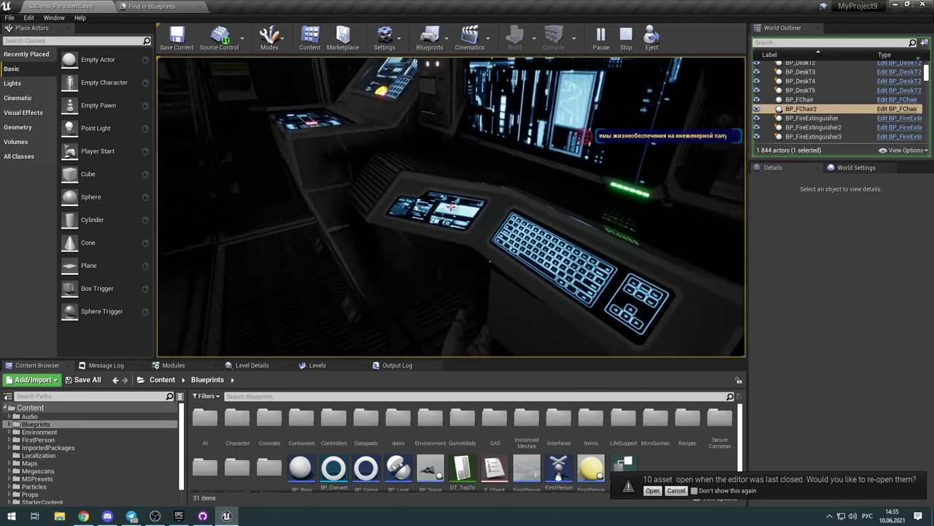
{"action": "key", "text": "d"}
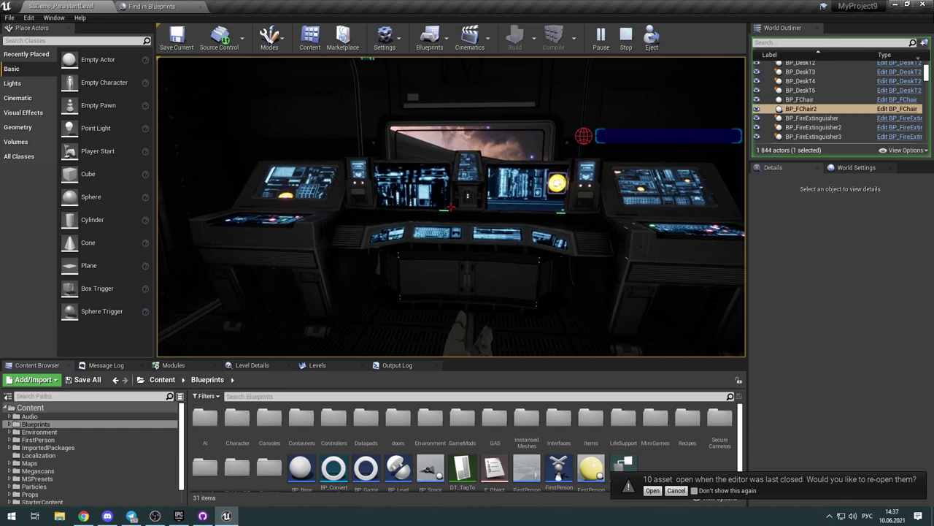
{"action": "key", "text": "Escape"}
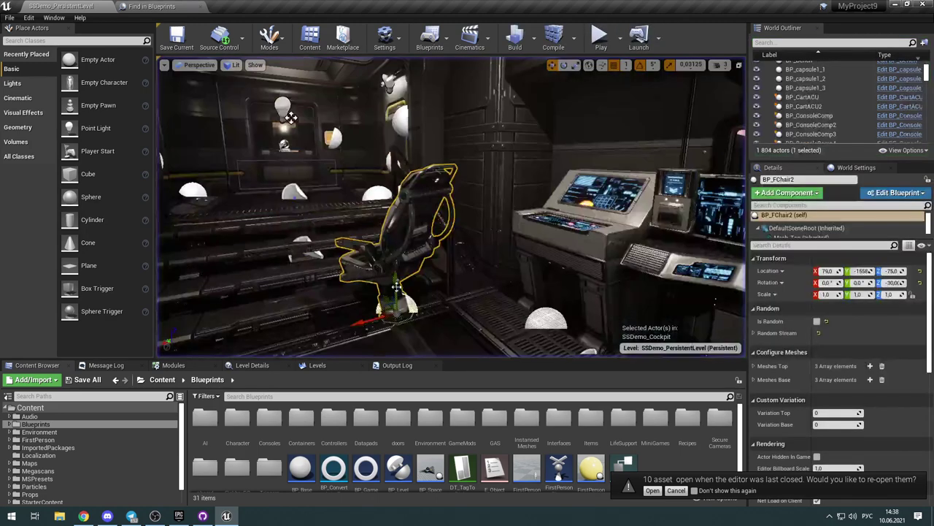
Step: Move the chair BP_FChair2 back in front of the console desk to about X 20, Y -1819
{"action": "right_click_drag", "start_coordinate": [290, 118], "coordinate": [398, 186]}
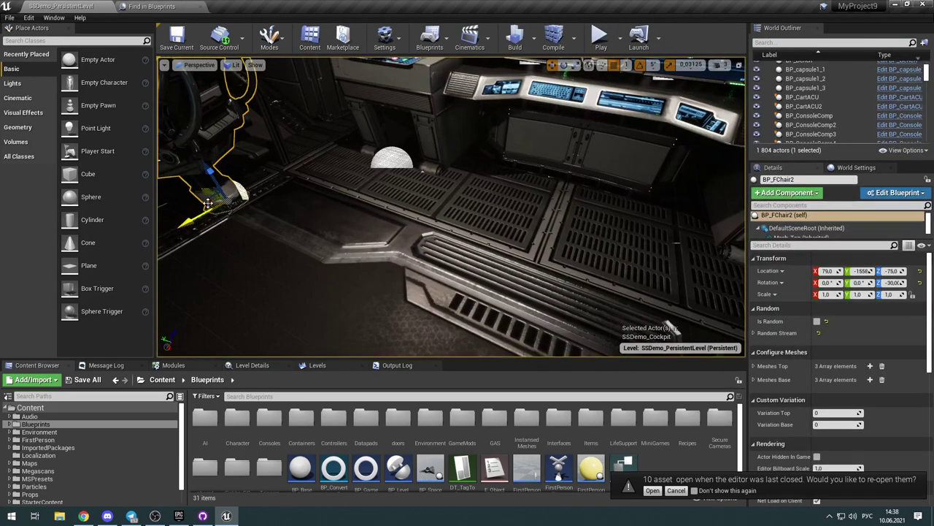
{"action": "left_click_drag", "start_coordinate": [208, 204], "coordinate": [531, 268]}
{"action": "right_click_drag", "start_coordinate": [530, 267], "coordinate": [548, 246]}
{"action": "left_click_drag", "start_coordinate": [431, 88], "coordinate": [423, 89], "text": "alt"}
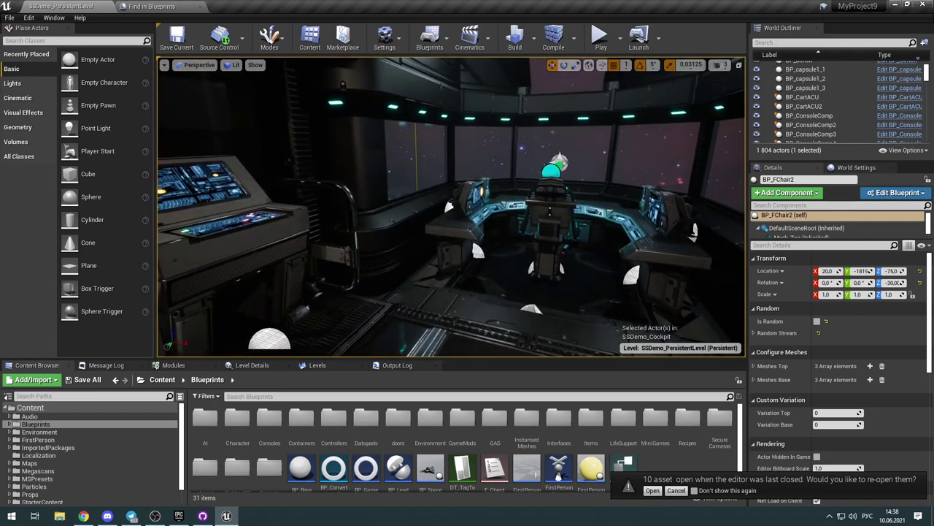
Step: Examine the route from the cockpit through the corridor to the hydroponics room with the planter windows
{"action": "right_click_drag", "start_coordinate": [451, 207], "coordinate": [447, 205]}
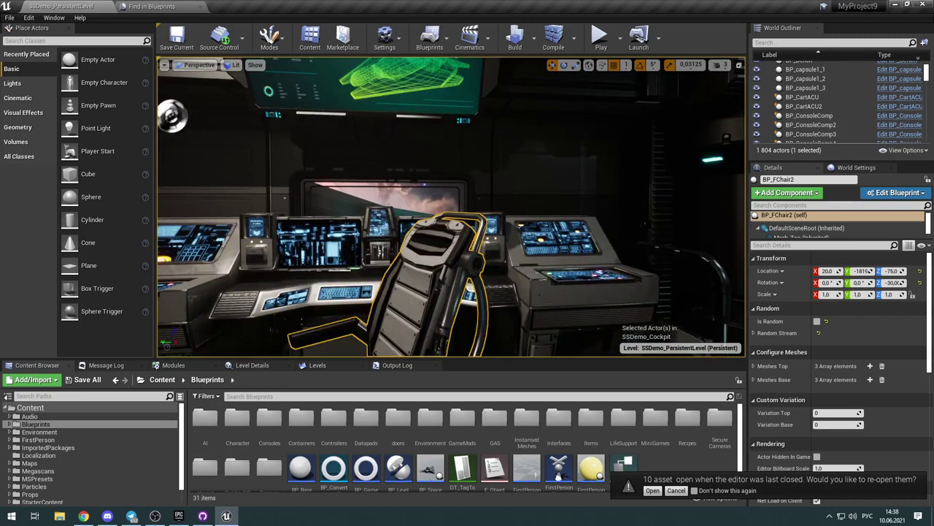
{"action": "right_click_drag", "start_coordinate": [451, 207], "coordinate": [250, 175]}
{"action": "right_click_drag", "start_coordinate": [451, 208], "coordinate": [332, 203]}
{"action": "scroll", "coordinate": [482, 189], "scroll_direction": "up", "scroll_amount": 10}
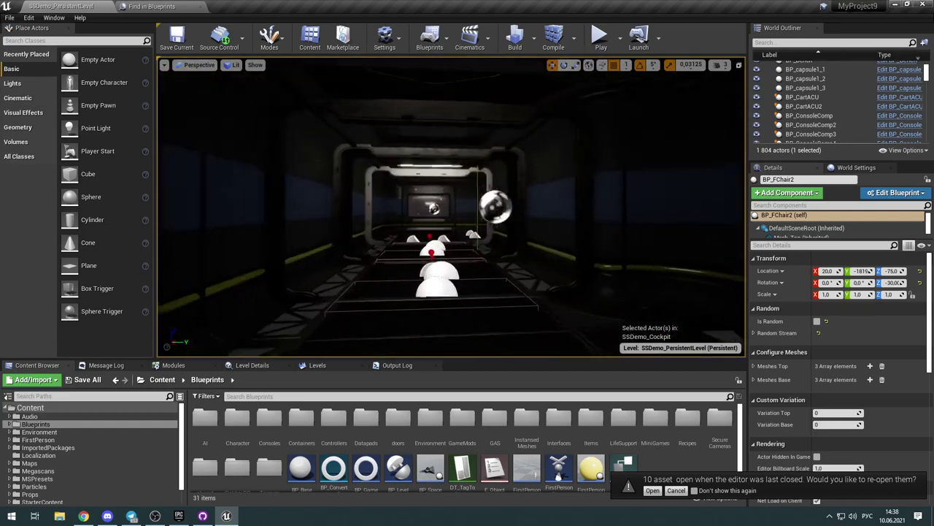
{"action": "key", "text": "w"}
{"action": "right_click_drag", "start_coordinate": [452, 206], "coordinate": [277, 201]}
{"action": "right_click_drag", "start_coordinate": [444, 234], "coordinate": [717, 228]}
{"action": "key", "text": "w"}
{"action": "key", "text": "w"}
{"action": "key", "text": "w"}
{"action": "key", "text": "w"}
{"action": "key", "text": "w"}
{"action": "key", "text": "w"}
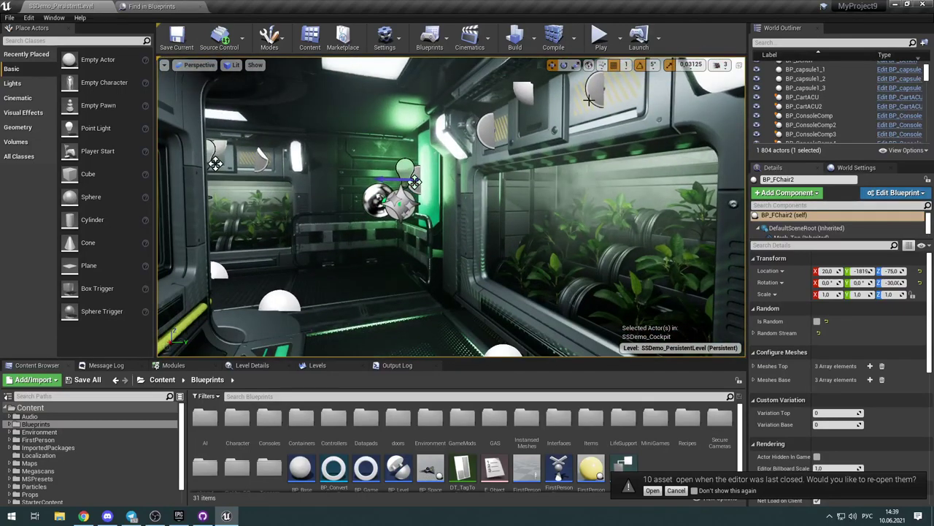
Step: Play the level in the hydroponics room, activate the planter's Control Panel, view the plants, and end the session
{"action": "left_click", "coordinate": [600, 37]}
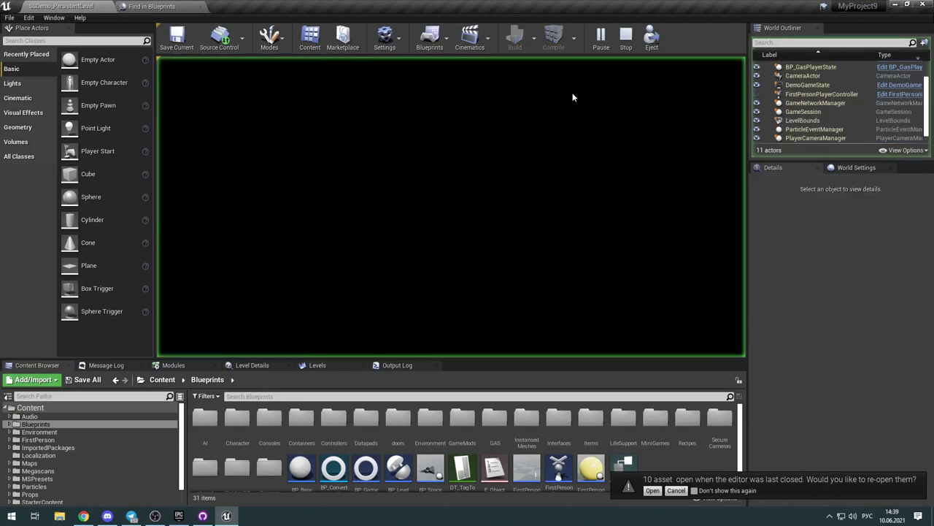
{"action": "left_click", "coordinate": [546, 154]}
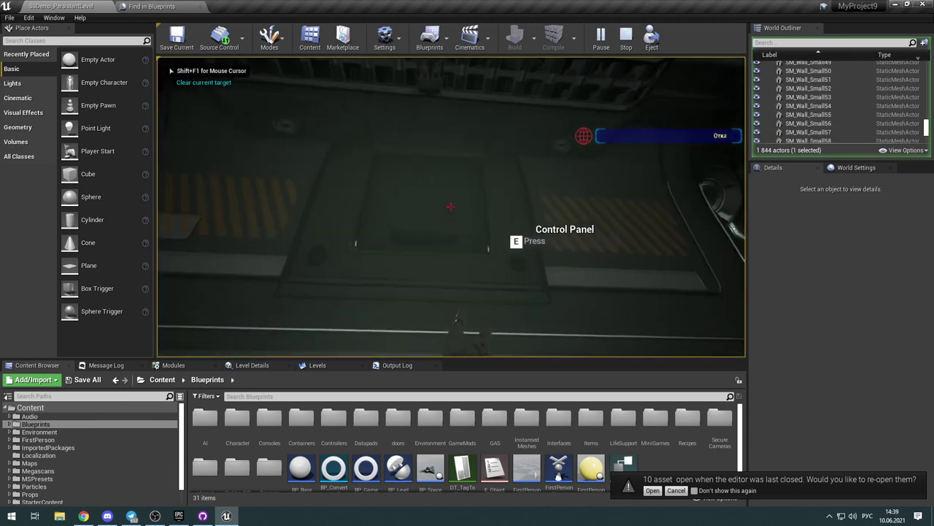
{"action": "key", "text": "e"}
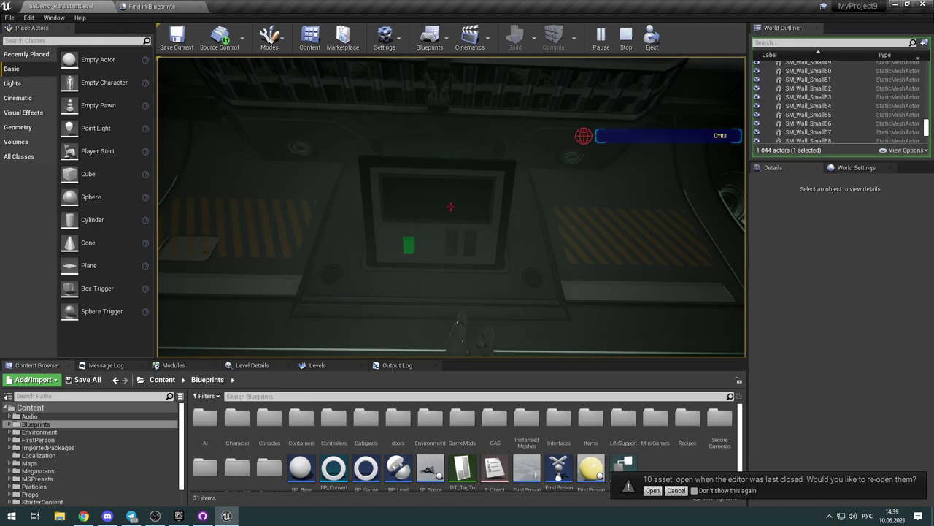
{"action": "key", "text": "e"}
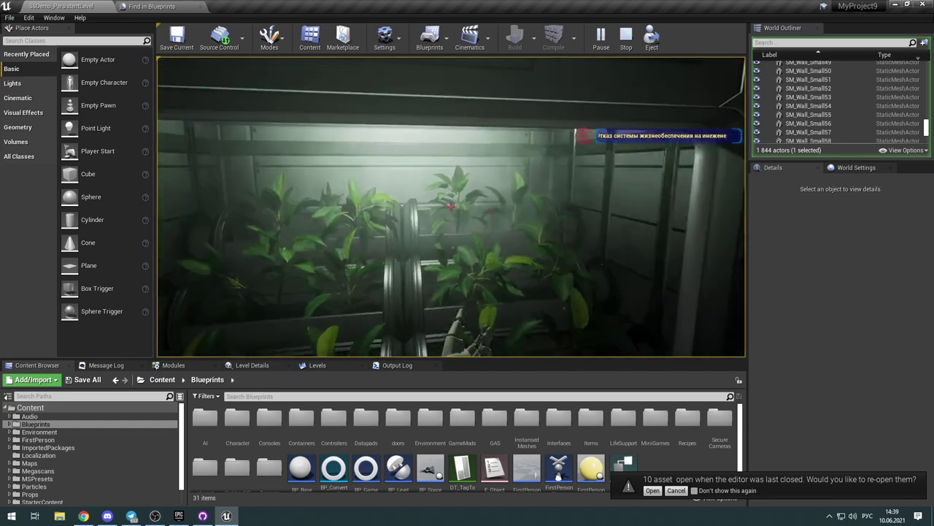
{"action": "key", "text": "Escape"}
Step: Inspect the planter module BP_SSDemo_PlanterModule and the steam effect FX_SteamFlow7 behind its window
{"action": "left_click", "coordinate": [618, 259]}
{"action": "key", "text": "s"}
{"action": "right_click_drag", "start_coordinate": [617, 259], "coordinate": [544, 266]}
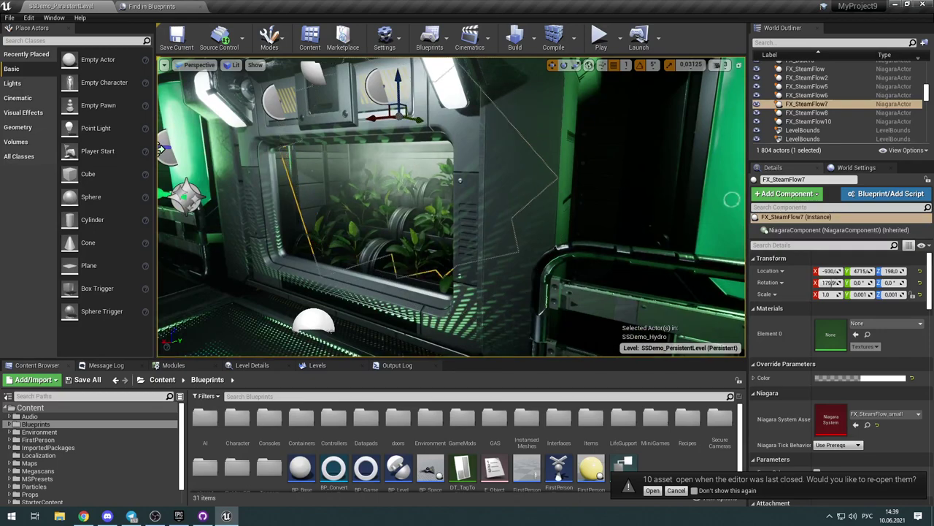
{"action": "left_click", "coordinate": [161, 148]}
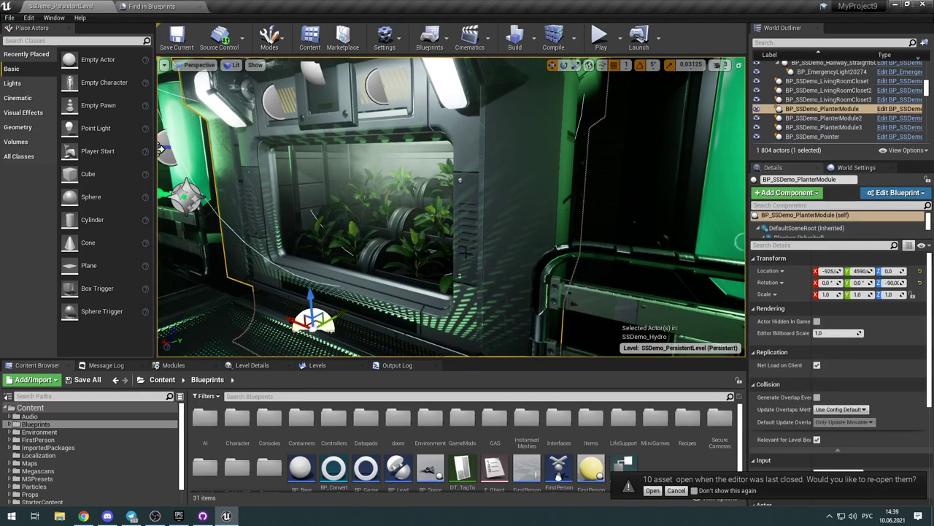
{"action": "right_click_drag", "start_coordinate": [473, 237], "coordinate": [449, 243]}
{"action": "key", "text": "w"}
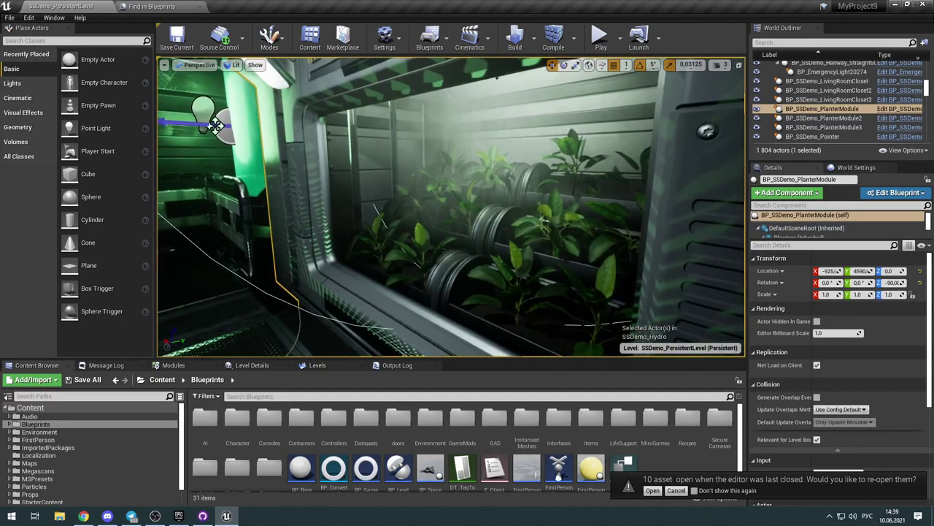
{"action": "key", "text": "ctrl+z"}
{"action": "key", "text": "a"}
{"action": "right_click_drag", "start_coordinate": [216, 125], "coordinate": [414, 132]}
{"action": "right_click_drag", "start_coordinate": [467, 161], "coordinate": [618, 169]}
{"action": "key", "text": "s"}
{"action": "key", "text": "w"}
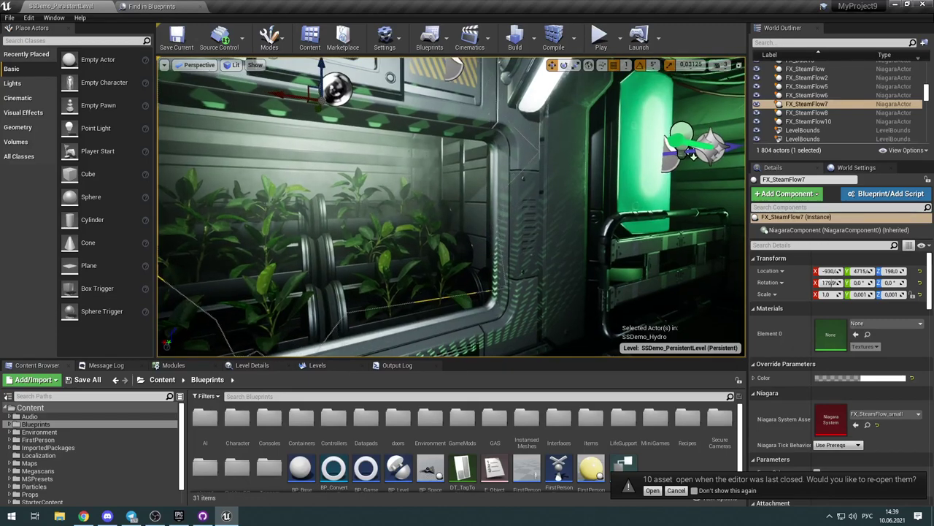
Step: Move in through the planter window and select the plants mesh SM_Hydro_PlantsTemp inside the planter
{"action": "right_click_drag", "start_coordinate": [693, 154], "coordinate": [493, 258]}
{"action": "key", "text": "d"}
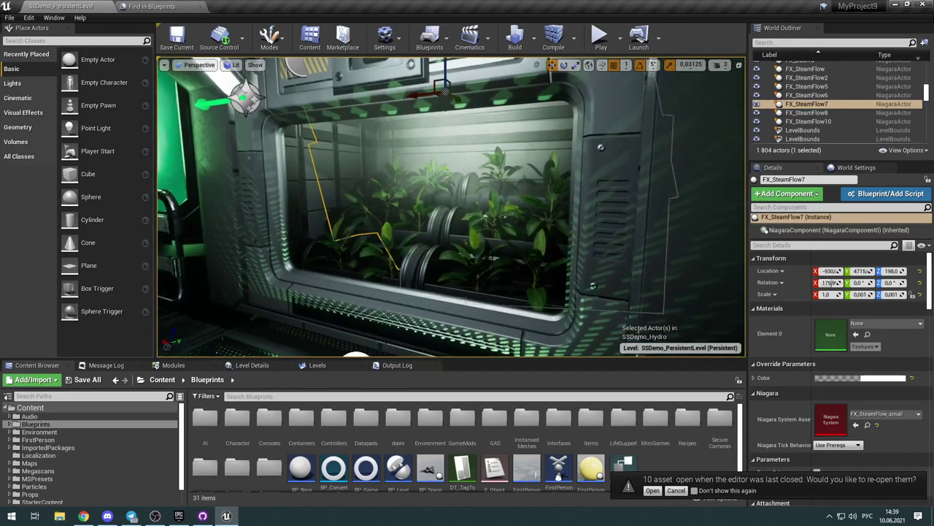
{"action": "left_click", "coordinate": [573, 338]}
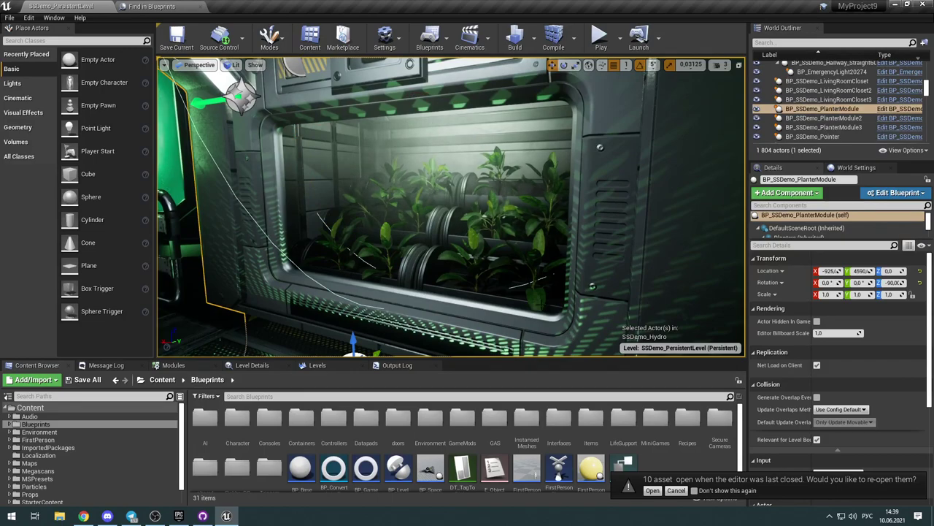
{"action": "key", "text": "ctrl+z"}
{"action": "key", "text": "w"}
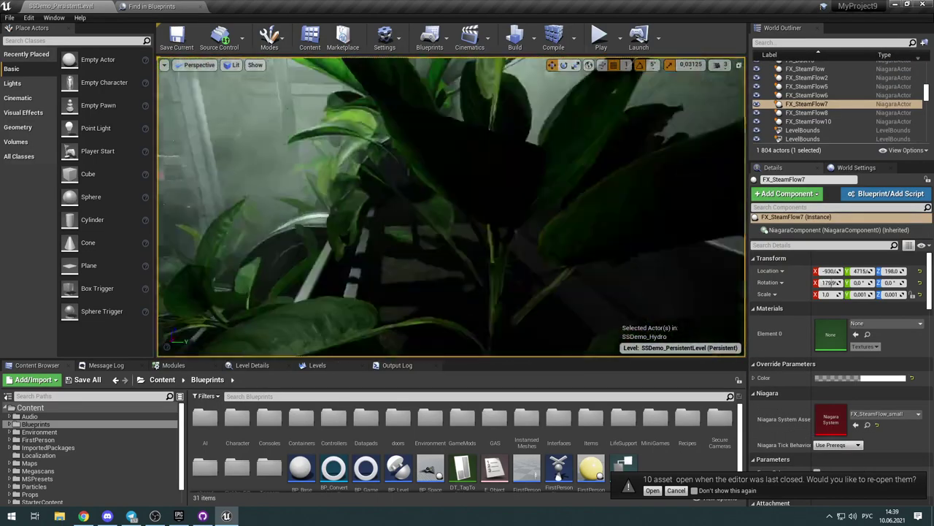
{"action": "right_click_drag", "start_coordinate": [299, 130], "coordinate": [321, 88]}
{"action": "left_click", "coordinate": [298, 129]}
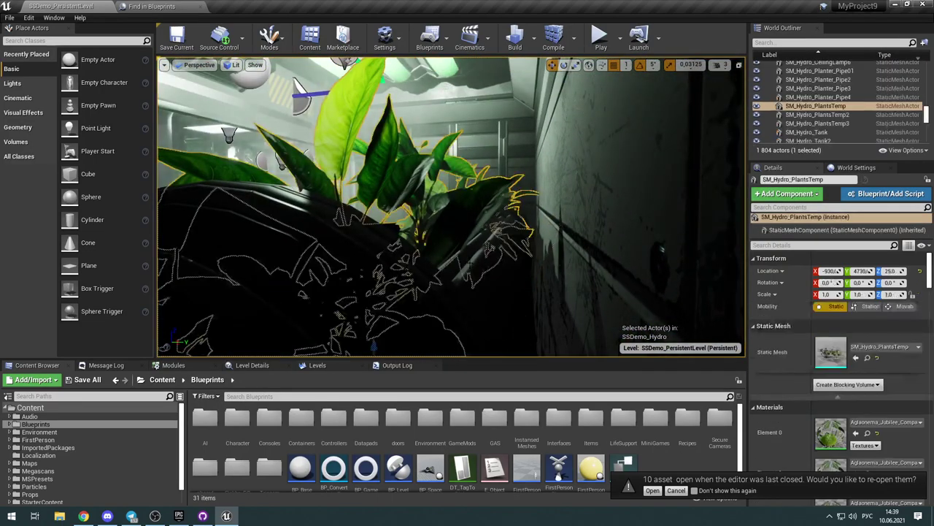
Step: Examine the selected plants up close among the planter tubes and from in front of the window
{"action": "key", "text": "s"}
{"action": "right_click_drag", "start_coordinate": [299, 129], "coordinate": [226, 135]}
{"action": "key", "text": "d"}
{"action": "key", "text": "w"}
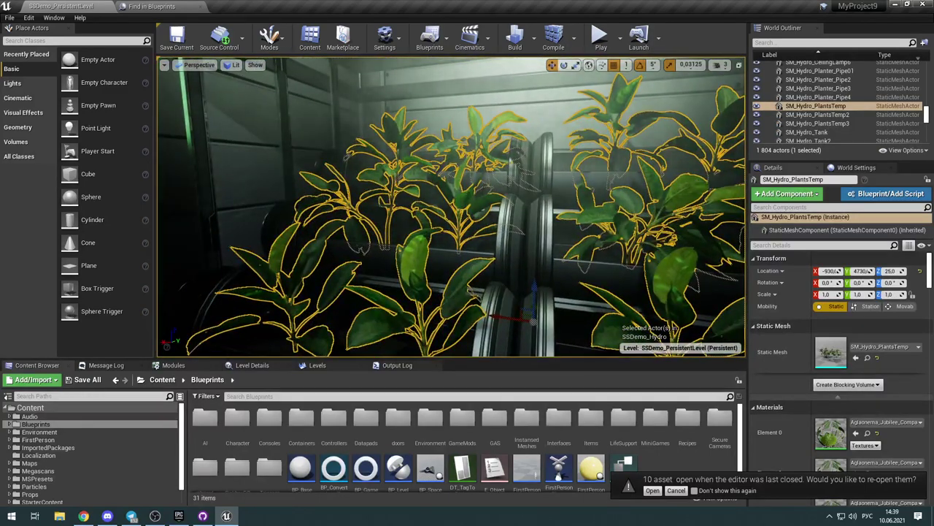
{"action": "right_click_drag", "start_coordinate": [227, 135], "coordinate": [255, 141]}
{"action": "key", "text": "s"}
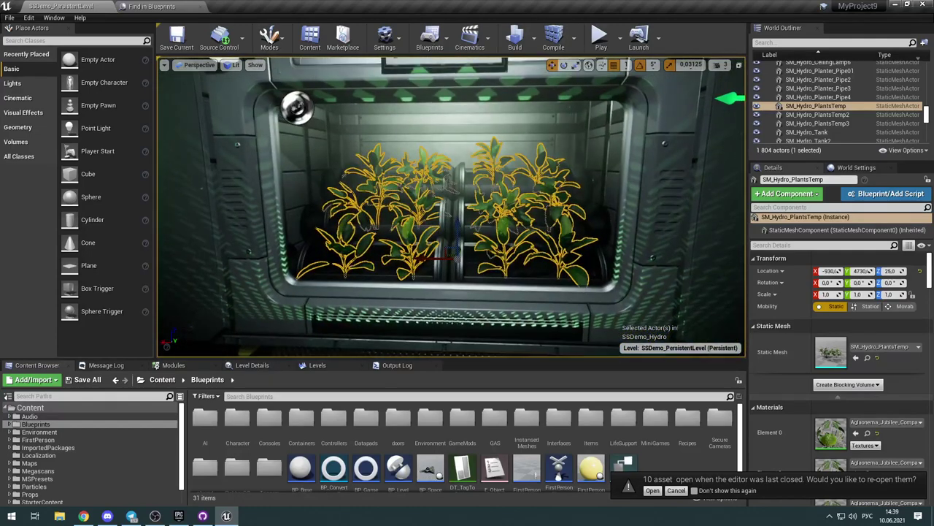
Step: Locate the SM_Hydro_PlantsTemp mesh asset in the project content, inspect its leaves in the mesh editor, and close it
{"action": "left_click", "coordinate": [867, 357]}
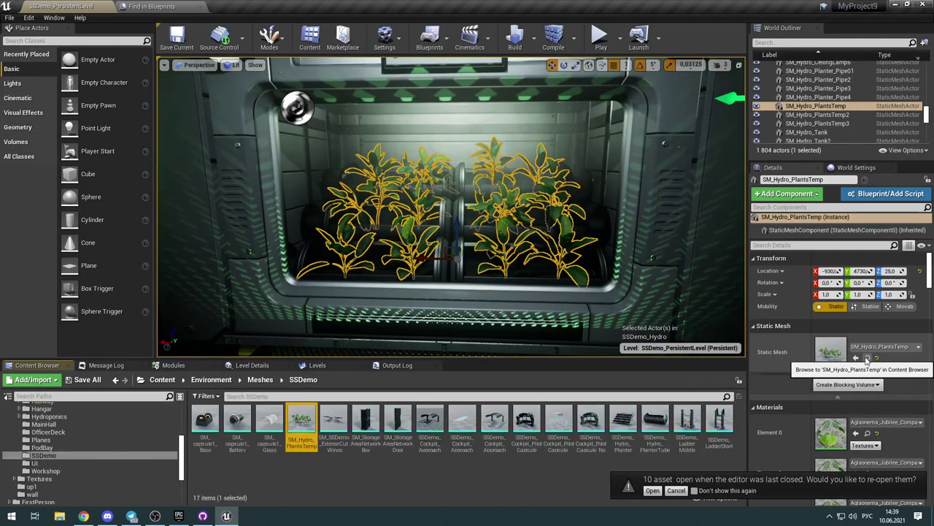
{"action": "double_click", "coordinate": [301, 422]}
{"action": "right_click_drag", "start_coordinate": [419, 292], "coordinate": [387, 285]}
{"action": "left_click_drag", "start_coordinate": [259, 259], "coordinate": [259, 248]}
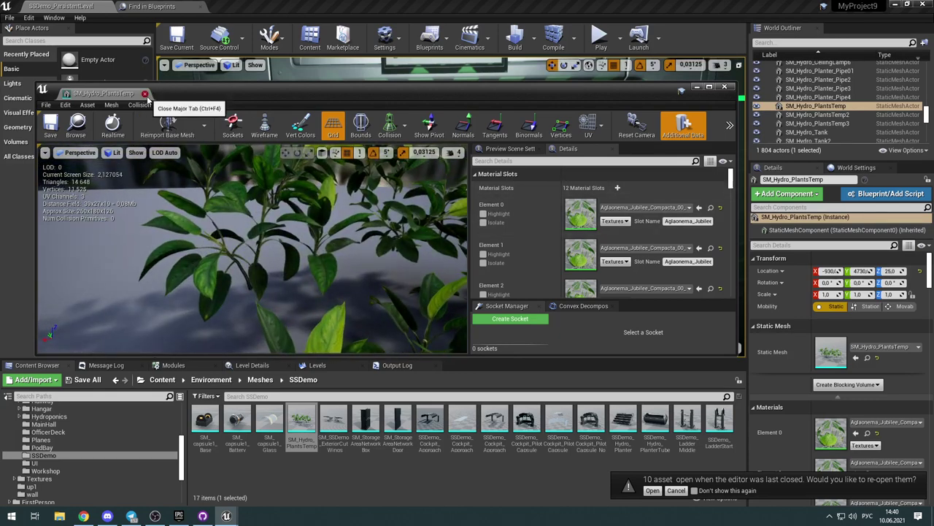
{"action": "left_click", "coordinate": [149, 93]}
Step: Select BP_SSDemo_PlanterModule and examine its window frame and the lamps above it
{"action": "left_click", "coordinate": [440, 267]}
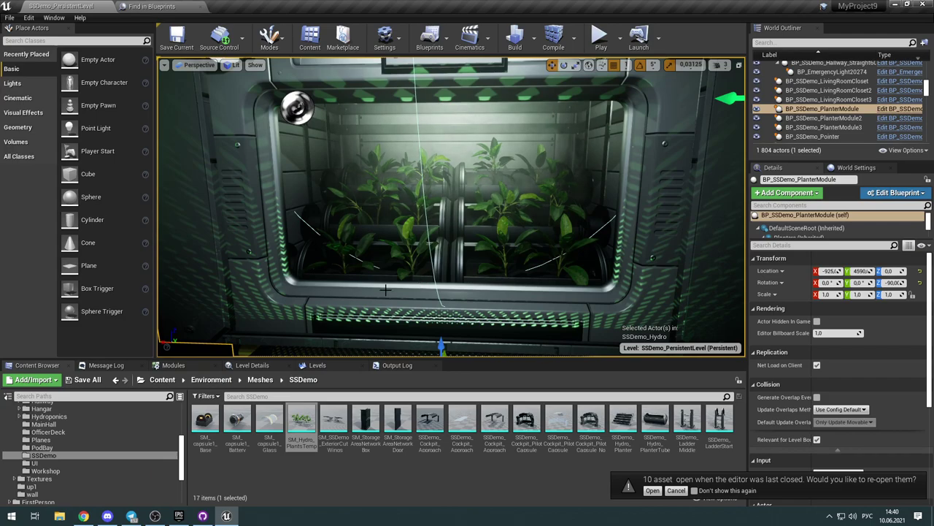
{"action": "right_click_drag", "start_coordinate": [421, 283], "coordinate": [456, 280]}
{"action": "key", "text": "w"}
{"action": "key", "text": "s"}
{"action": "right_click_drag", "start_coordinate": [469, 342], "coordinate": [467, 341]}
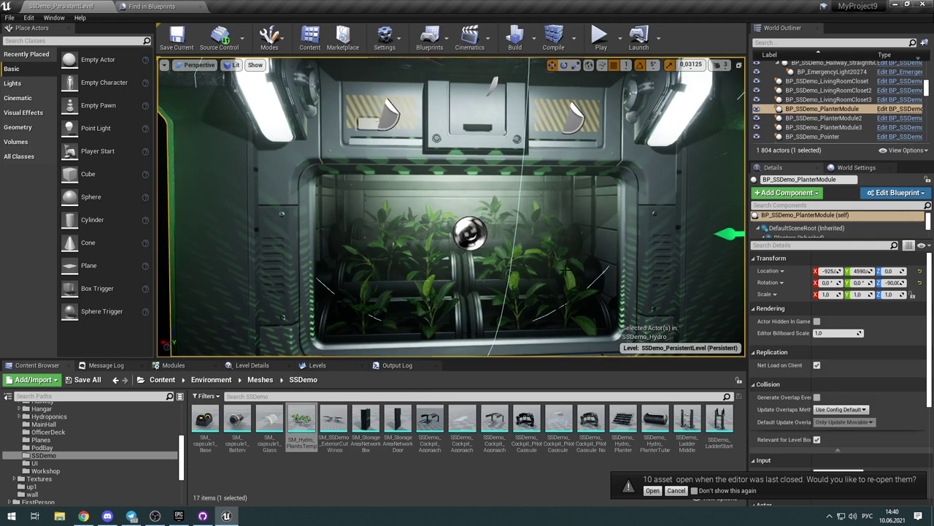
{"action": "right_click_drag", "start_coordinate": [471, 327], "coordinate": [482, 296]}
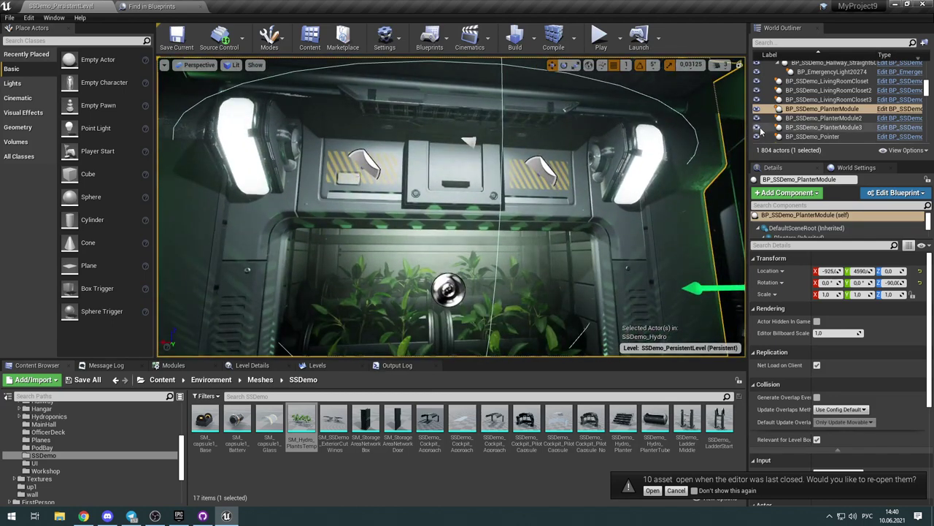
Step: Toggle the visibility of the steam effect FX_SteamFlow7 to compare the planter interior
{"action": "left_click", "coordinate": [526, 273]}
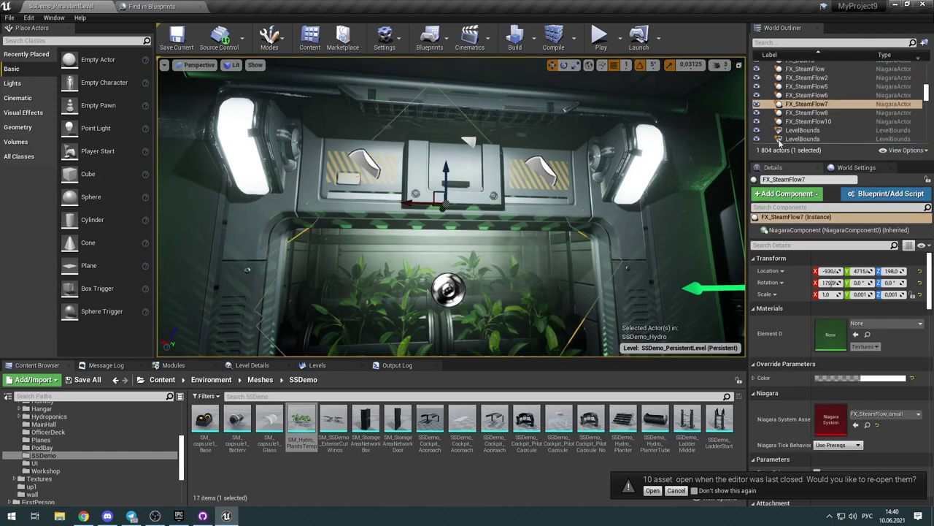
{"action": "double_click", "coordinate": [762, 105]}
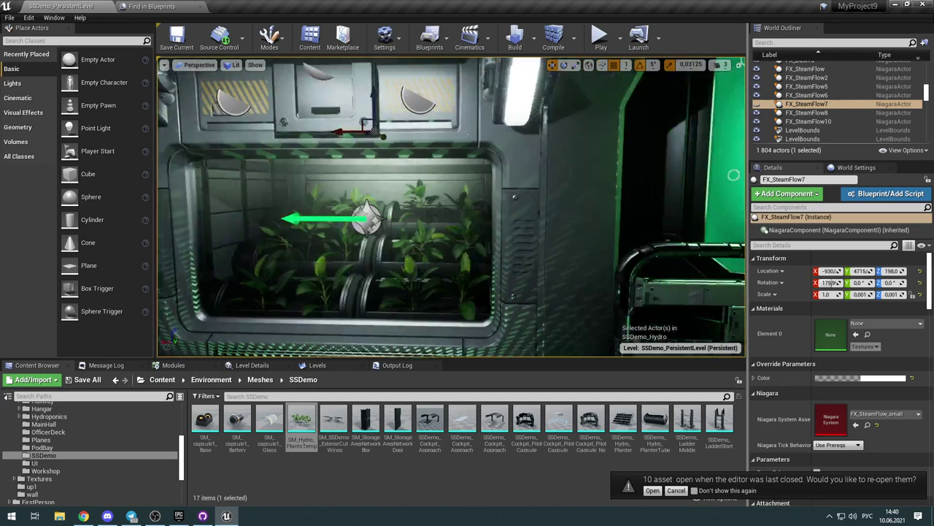
{"action": "right_click_drag", "start_coordinate": [451, 207], "coordinate": [424, 206]}
Step: Select BP_SSDemo_PlanterModule again, toggle its visibility, and view the planter window from both sides
{"action": "left_click", "coordinate": [514, 278]}
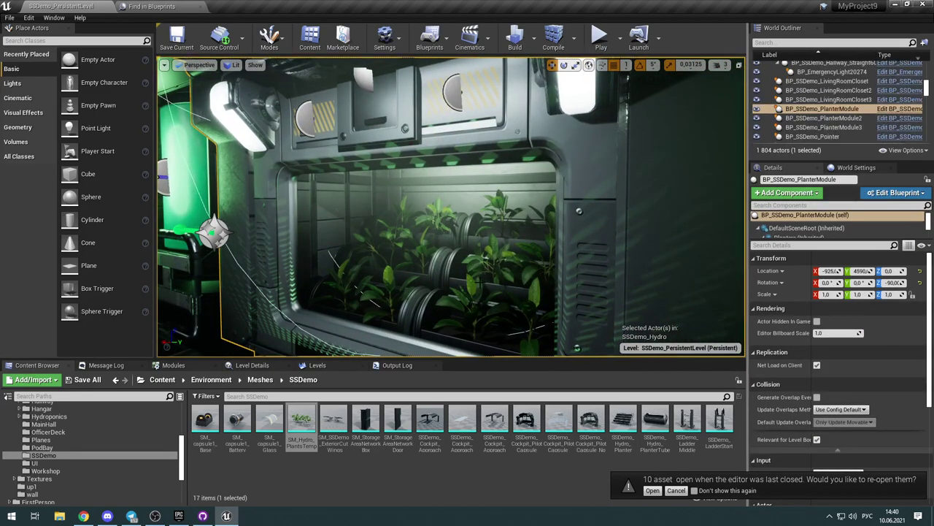
{"action": "right_click_drag", "start_coordinate": [459, 283], "coordinate": [416, 252]}
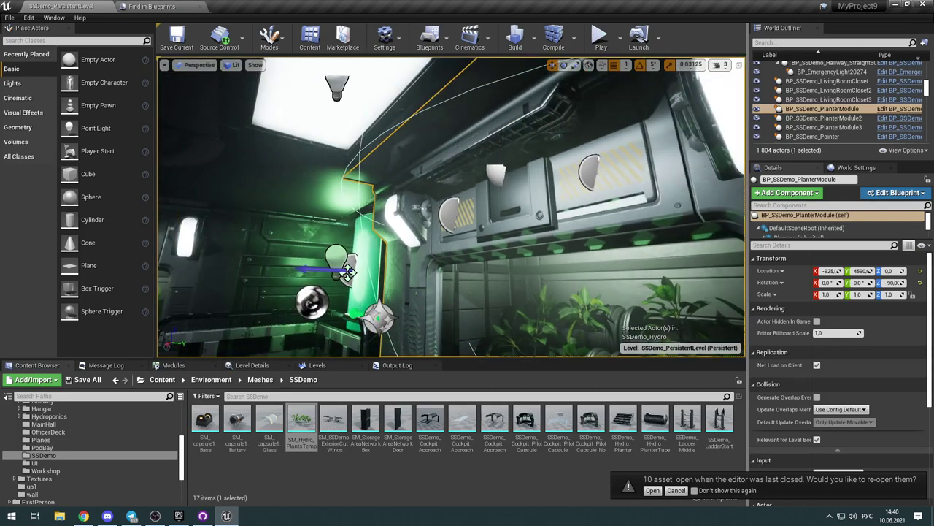
{"action": "key", "text": "f"}
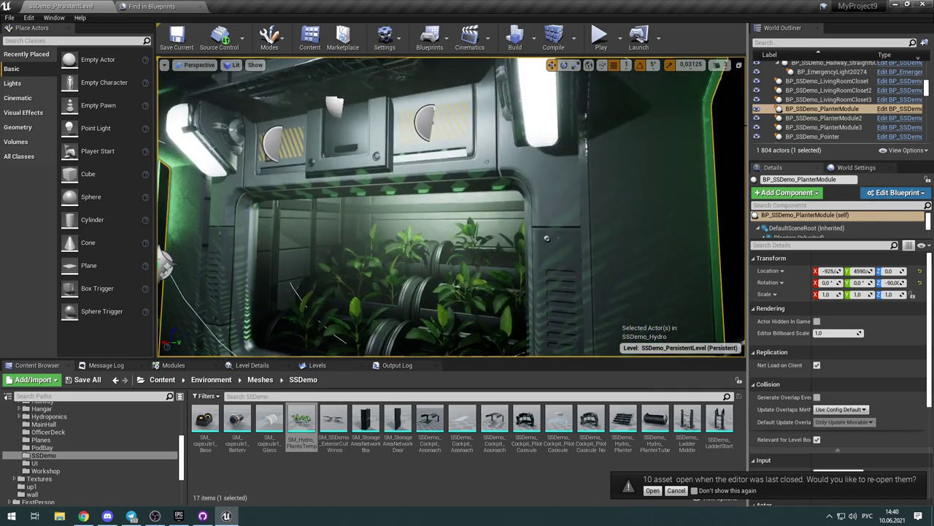
{"action": "double_click", "coordinate": [759, 111]}
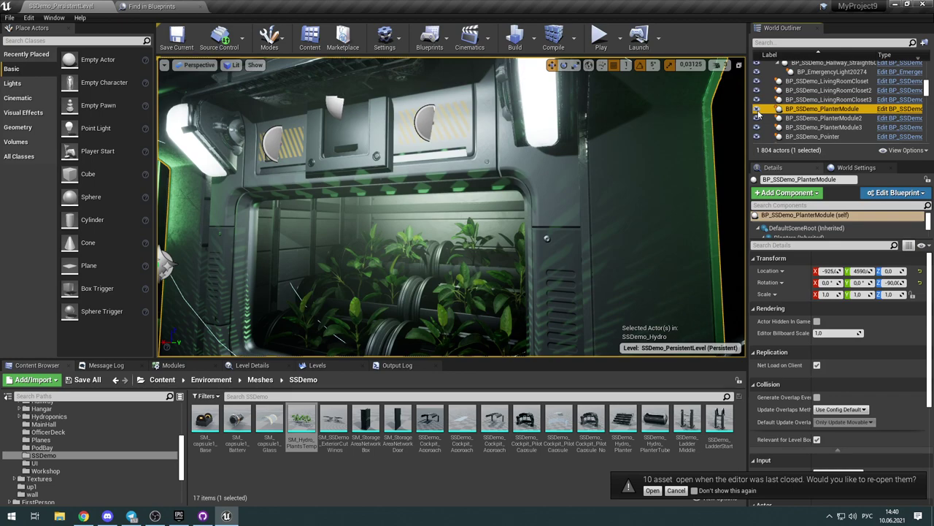
{"action": "left_click", "coordinate": [758, 111]}
{"action": "left_click", "coordinate": [758, 111]}
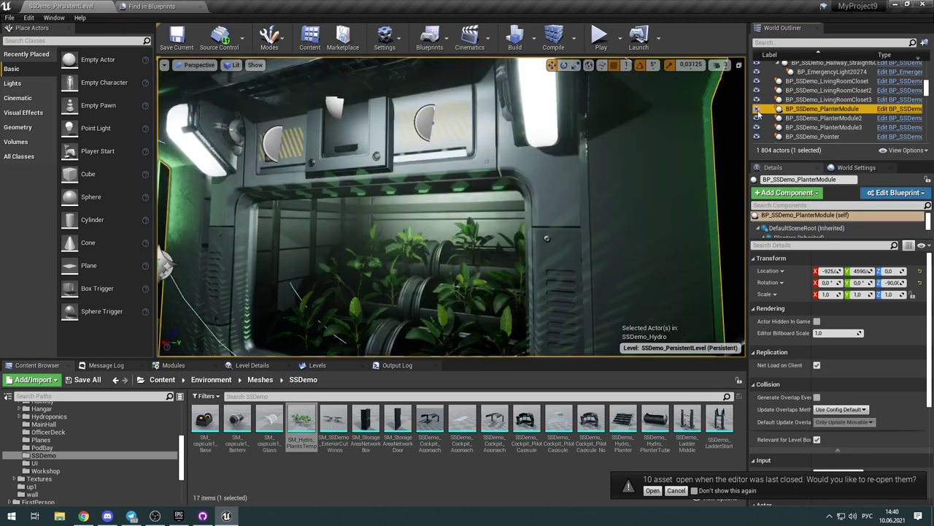
{"action": "right_click_drag", "start_coordinate": [452, 208], "coordinate": [484, 213]}
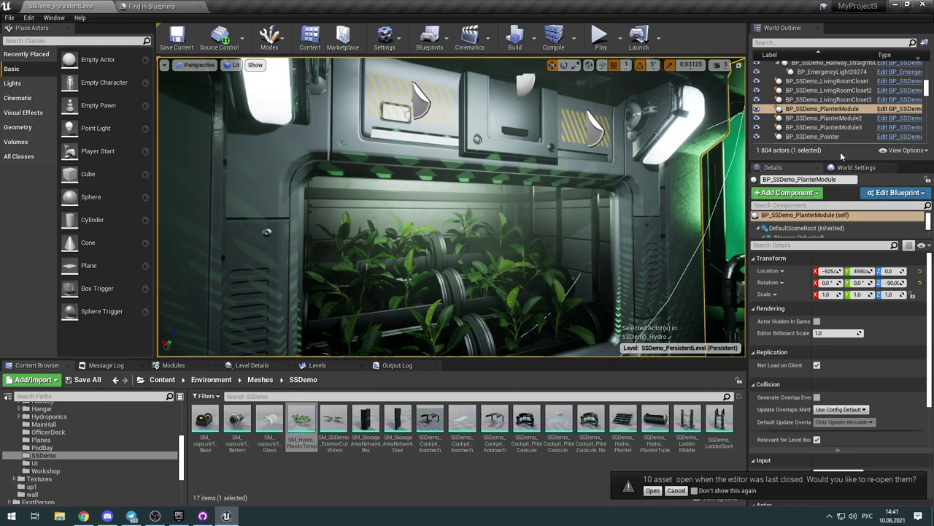
Step: Open the BP_SSDemo_PlanterModule blueprint docked in the main window and examine the green ceiling lamps in its 3D preview
{"action": "left_click", "coordinate": [898, 108]}
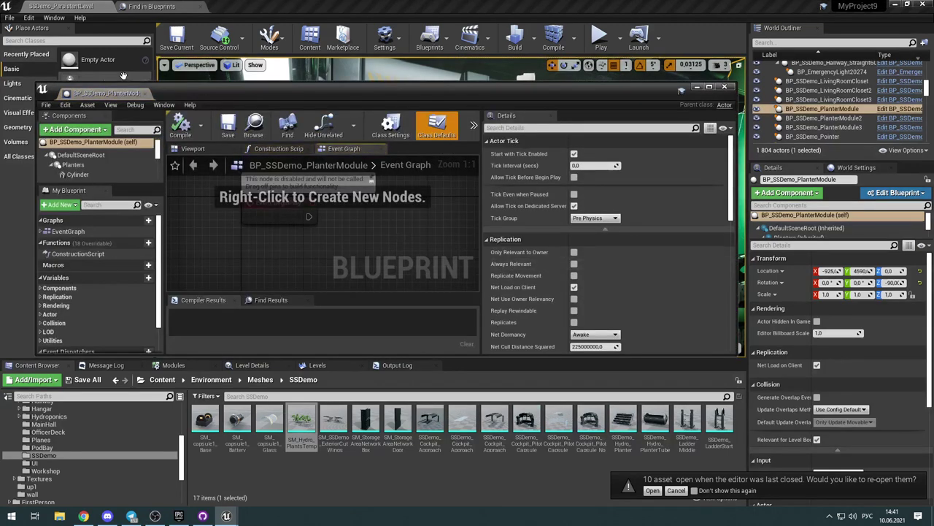
{"action": "left_click_drag", "start_coordinate": [124, 95], "coordinate": [279, 9]}
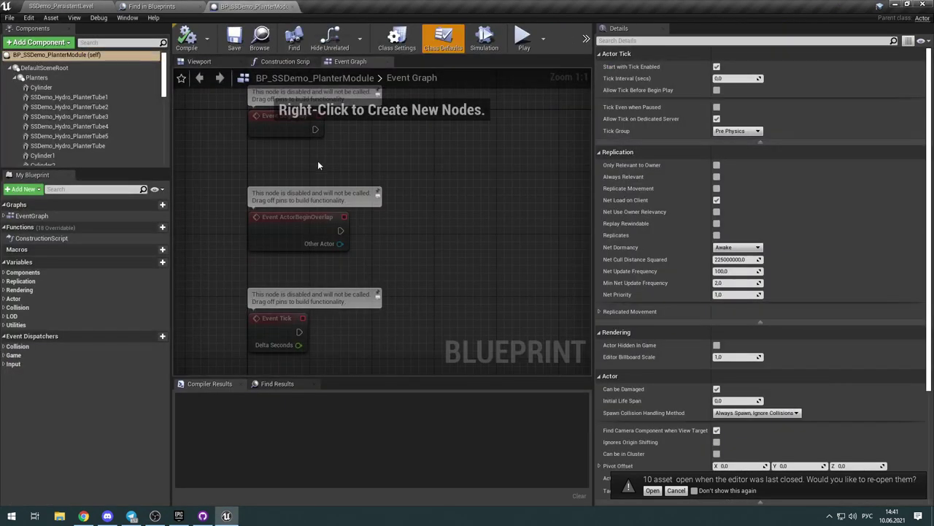
{"action": "left_click", "coordinate": [199, 62]}
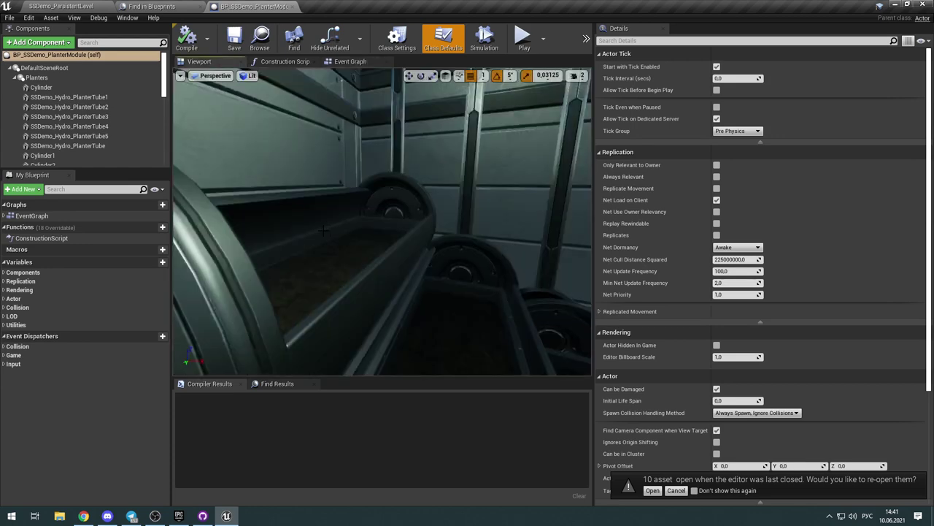
{"action": "right_click_drag", "start_coordinate": [379, 233], "coordinate": [425, 219]}
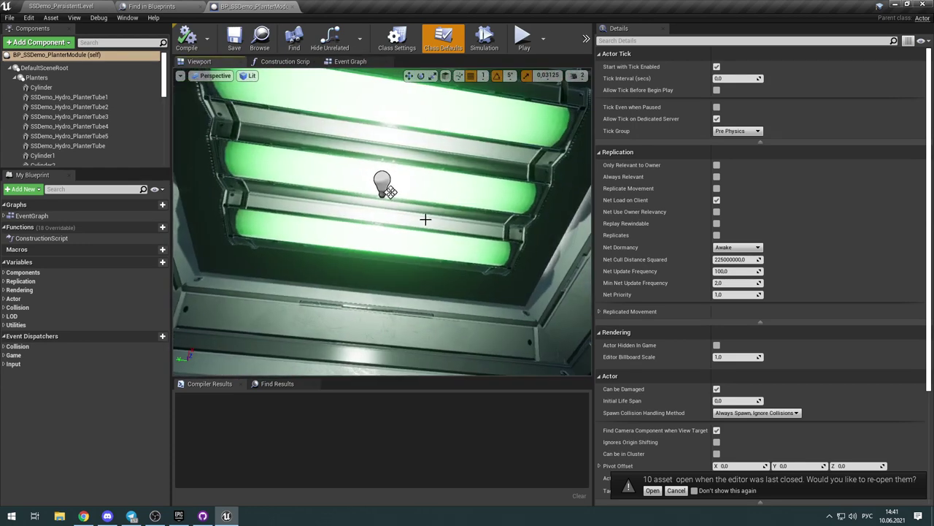
Step: Open the material instance M_MasterSciFiPopulateINST_LightColor2 used by the lamp mesh SM_LightN_6 and examine its preview sphere
{"action": "left_click", "coordinate": [390, 193]}
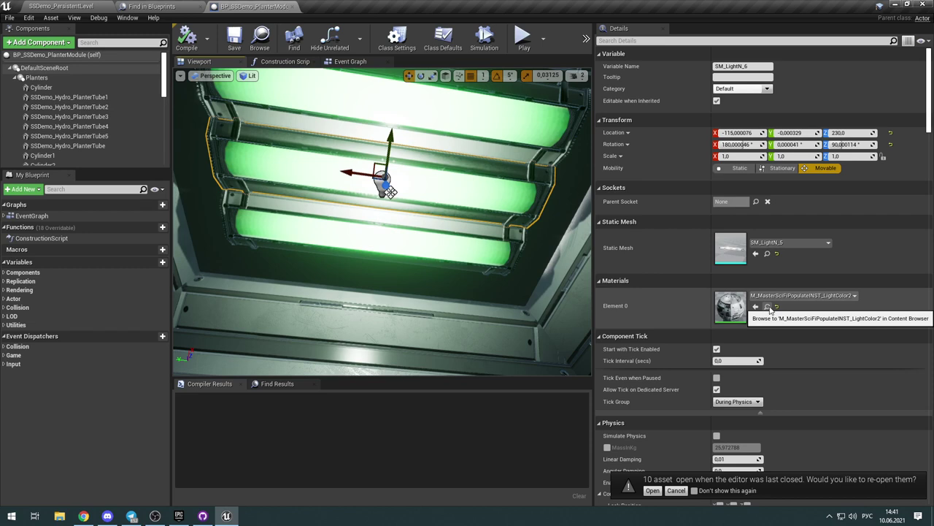
{"action": "left_click", "coordinate": [769, 307]}
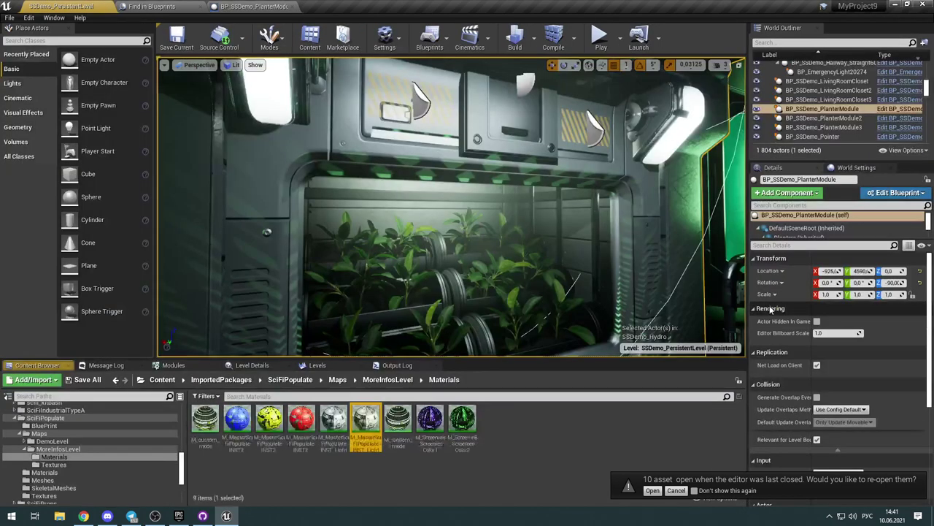
{"action": "double_click", "coordinate": [368, 418]}
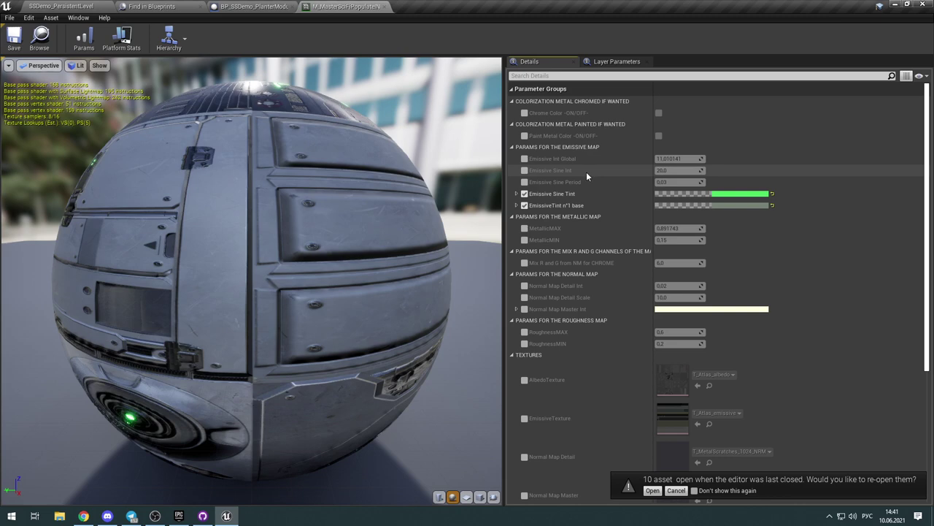
{"action": "scroll", "coordinate": [429, 292], "scroll_direction": "down", "scroll_amount": 5}
{"action": "scroll", "coordinate": [431, 296], "scroll_direction": "down", "scroll_amount": 2}
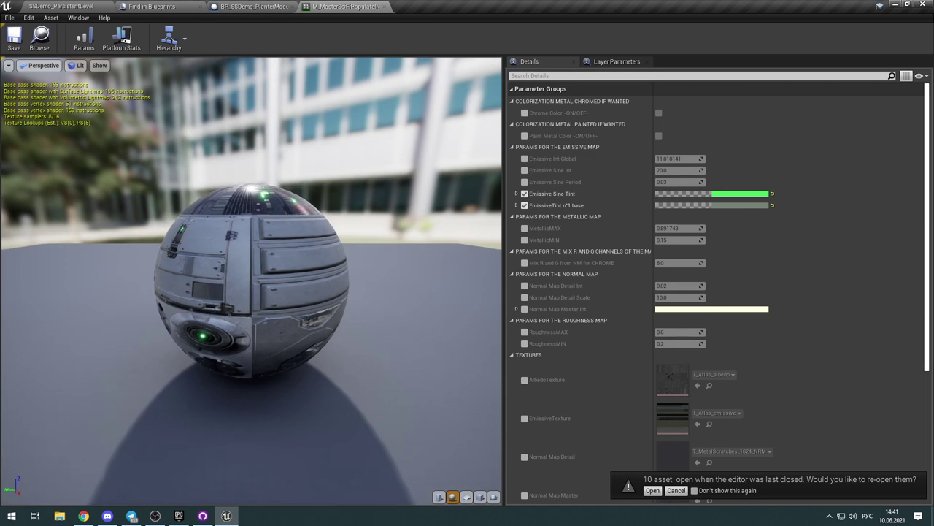
{"action": "mouse_move", "coordinate": [356, 351]}
{"action": "right_mouse_down"}
{"action": "mouse_move", "coordinate": [356, 329]}
{"action": "mouse_move", "coordinate": [356, 351]}
{"action": "right_mouse_up"}
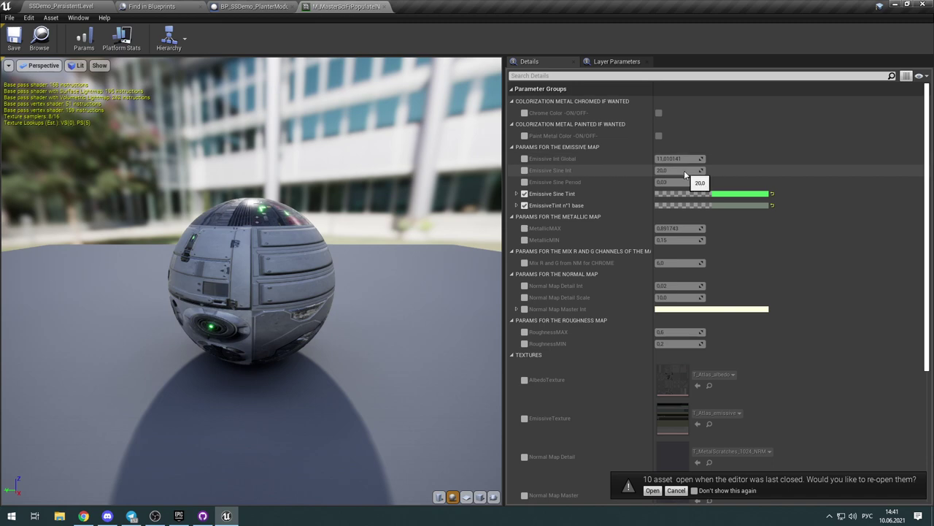
Step: Enable the Emissive Sine Int override at 20.0 in the lamp's material instance and save it
{"action": "left_click", "coordinate": [524, 171]}
{"action": "left_click", "coordinate": [39, 36]}
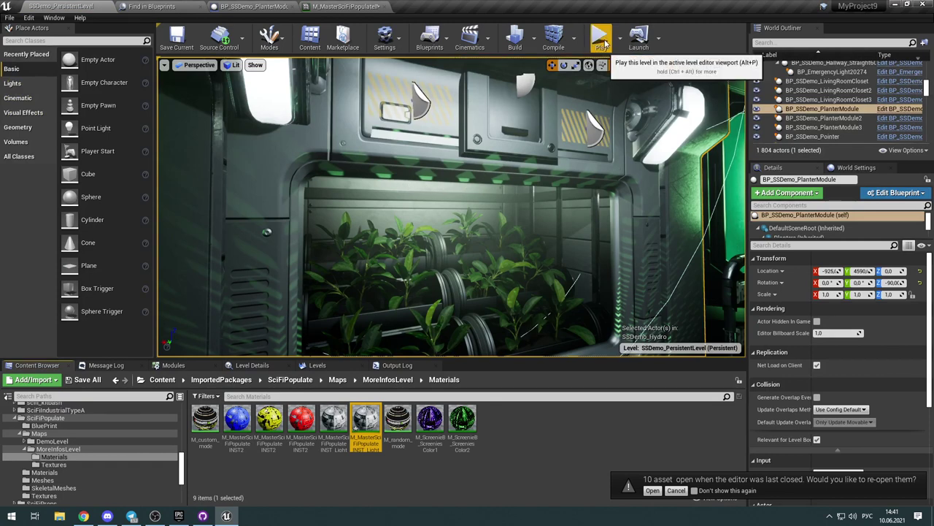
{"action": "left_click", "coordinate": [340, 7]}
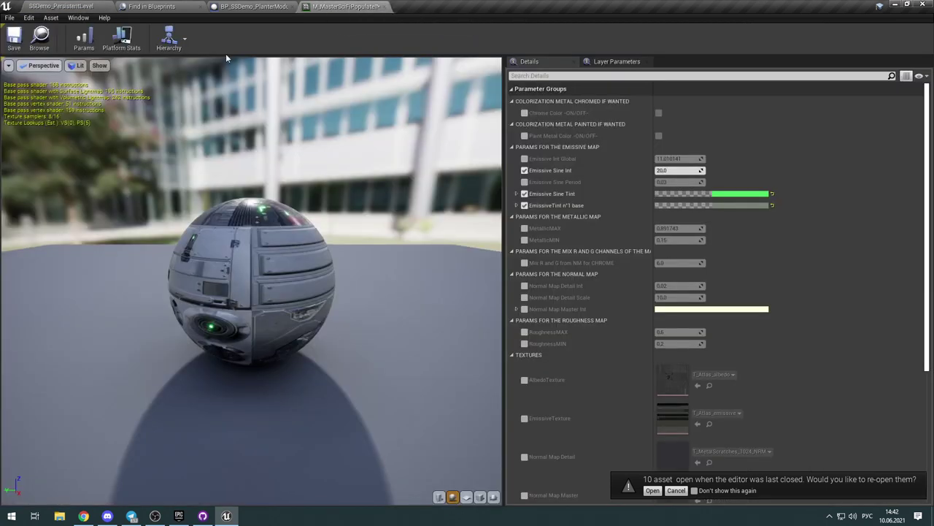
{"action": "left_click", "coordinate": [13, 38]}
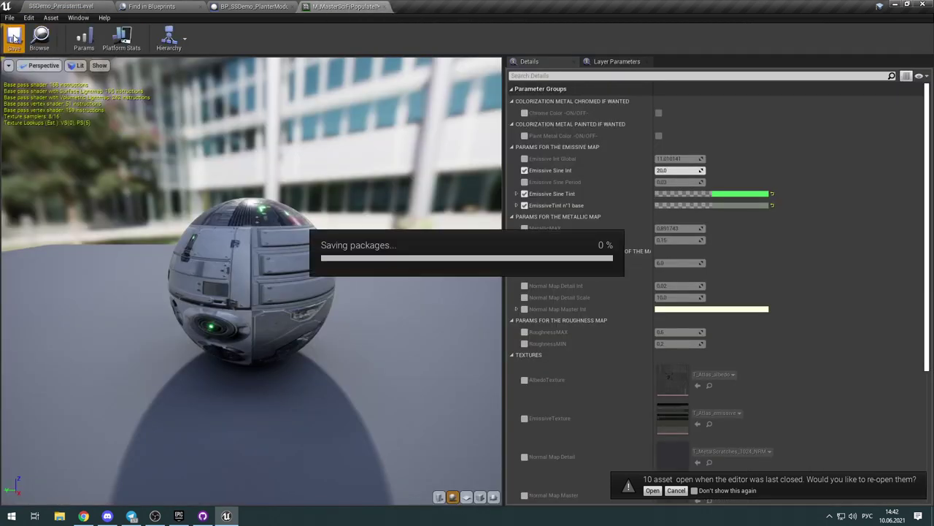
Step: Play the level from SSDemo_PersistentLevel and inspect the planter window, its plants, steam and lamps from several angles, ending the session when done
{"action": "left_click", "coordinate": [88, 6]}
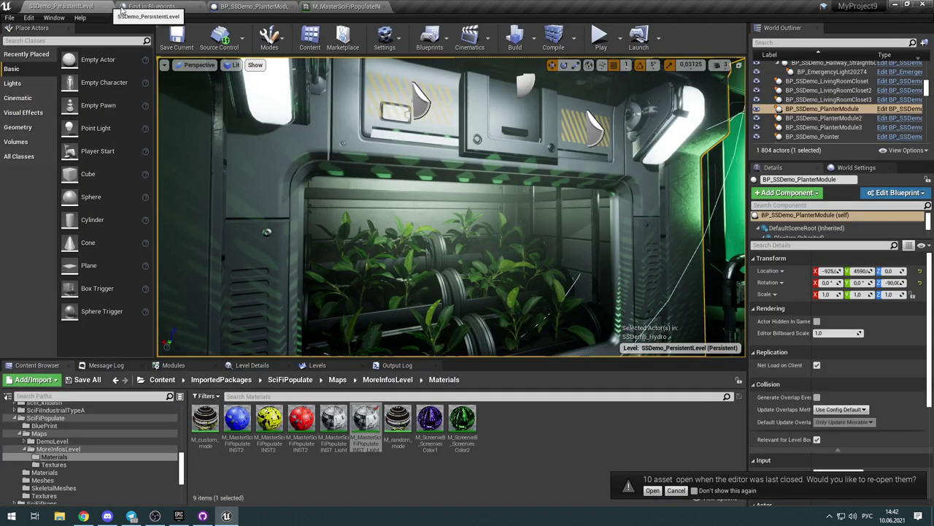
{"action": "left_click", "coordinate": [600, 36]}
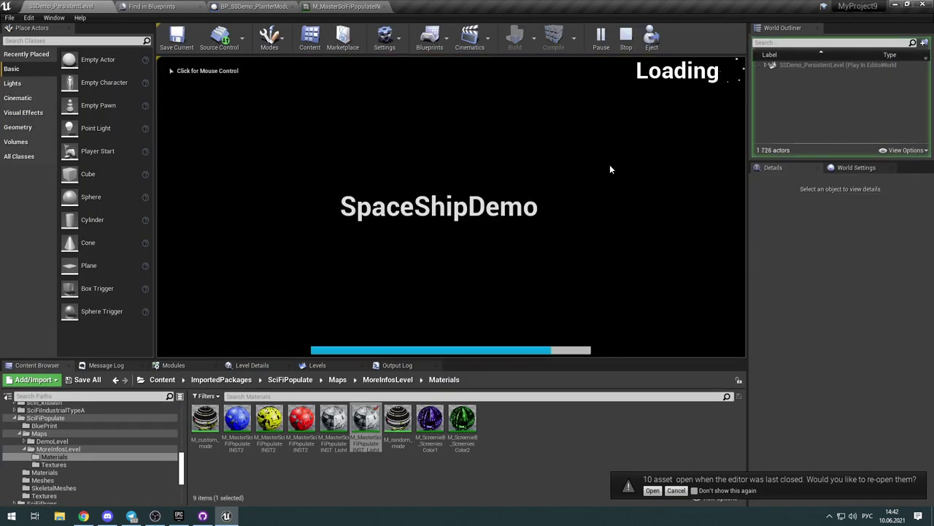
{"action": "left_click", "coordinate": [611, 167]}
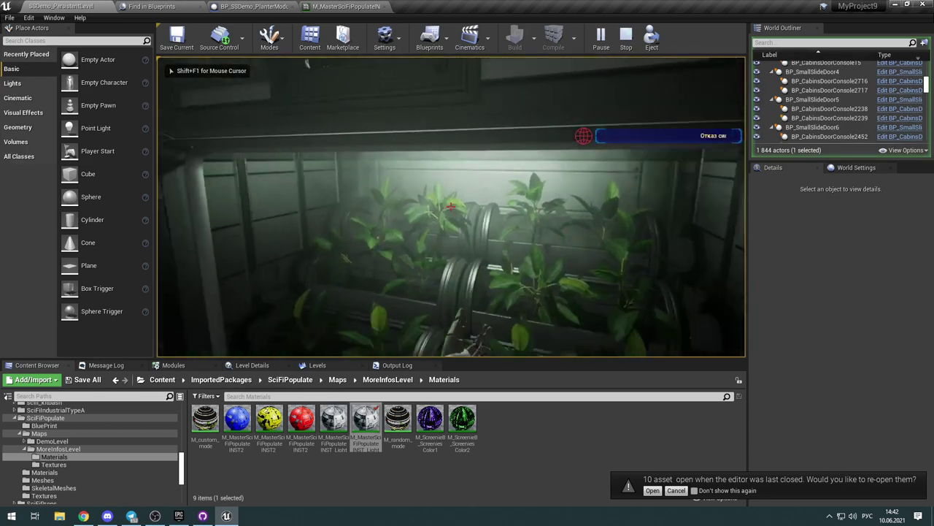
{"action": "key", "text": "s"}
{"action": "key", "text": "w"}
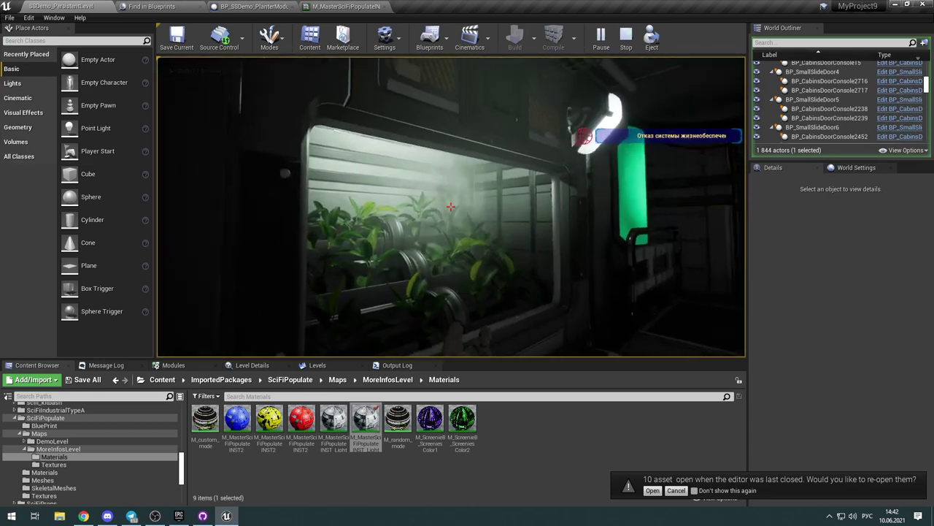
{"action": "key", "text": "s"}
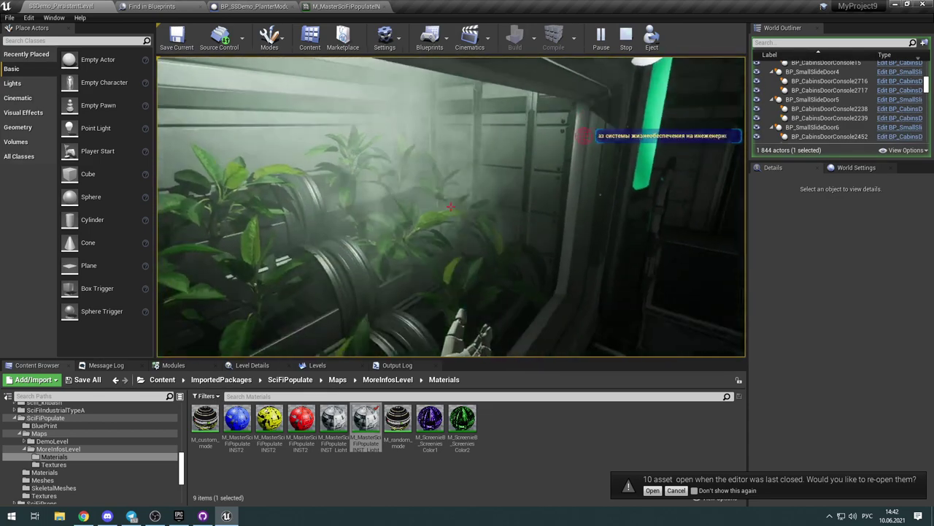
{"action": "key", "text": "w"}
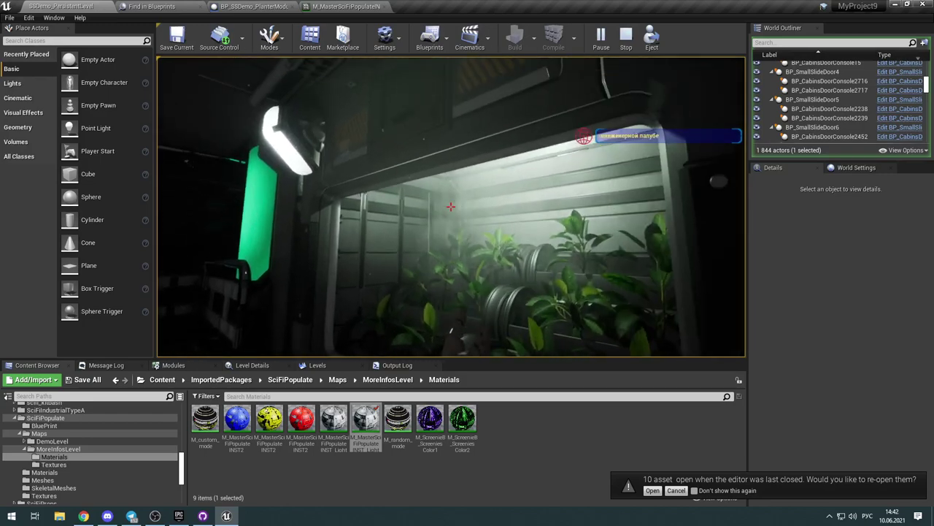
{"action": "key", "text": "w"}
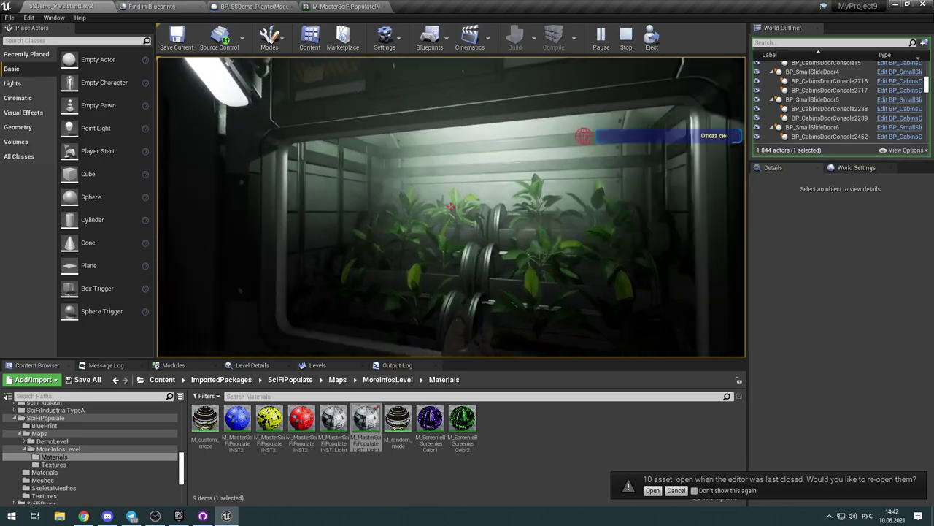
{"action": "key", "text": "s"}
{"action": "key", "text": "w"}
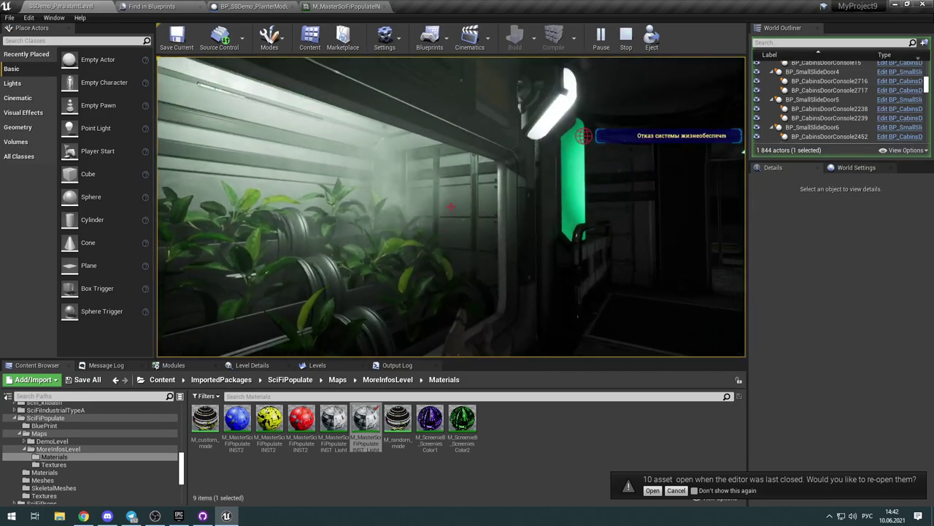
{"action": "key", "text": "s"}
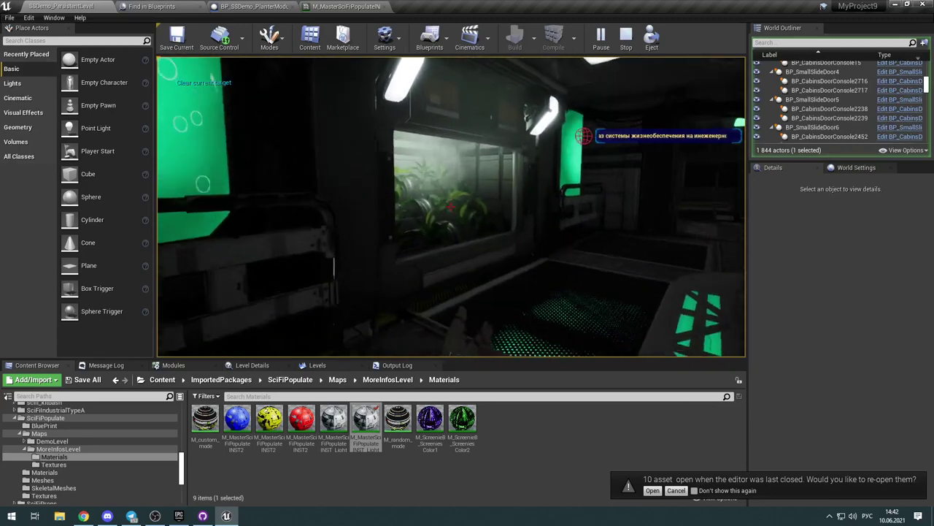
{"action": "key", "text": "w"}
{"action": "key", "text": "s"}
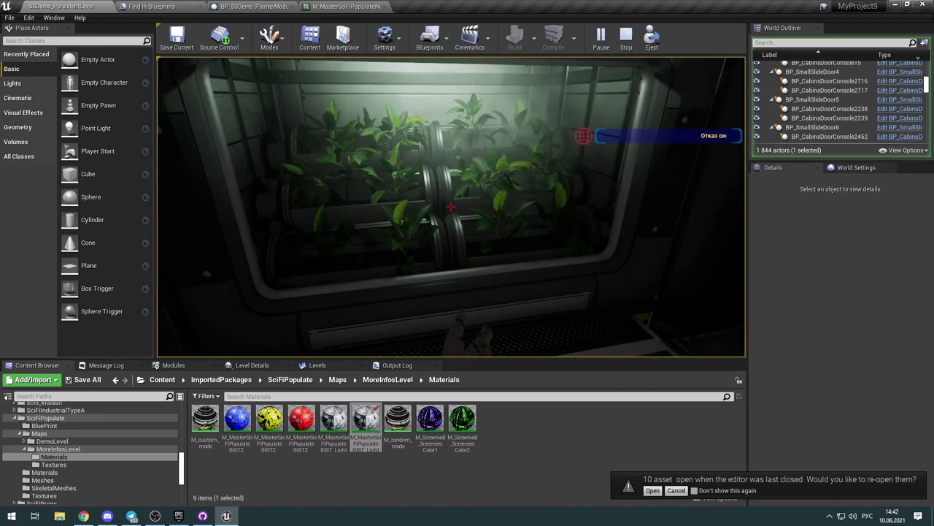
{"action": "key", "text": "Escape"}
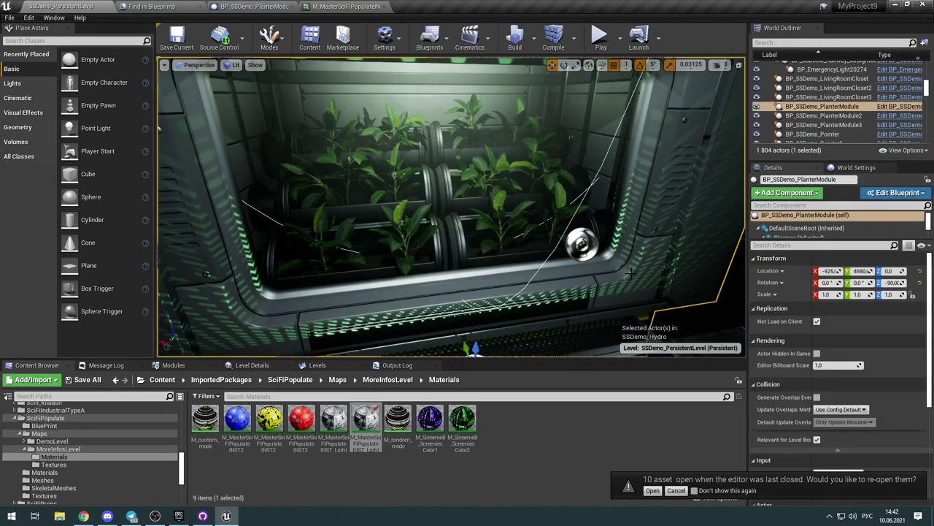
Step: Raise BP_SSDemo_PlanterModule to a Z location of 21.0 and view it from the hydroponics walkway
{"action": "key", "text": "s"}
{"action": "right_click_drag", "start_coordinate": [631, 274], "coordinate": [325, 109]}
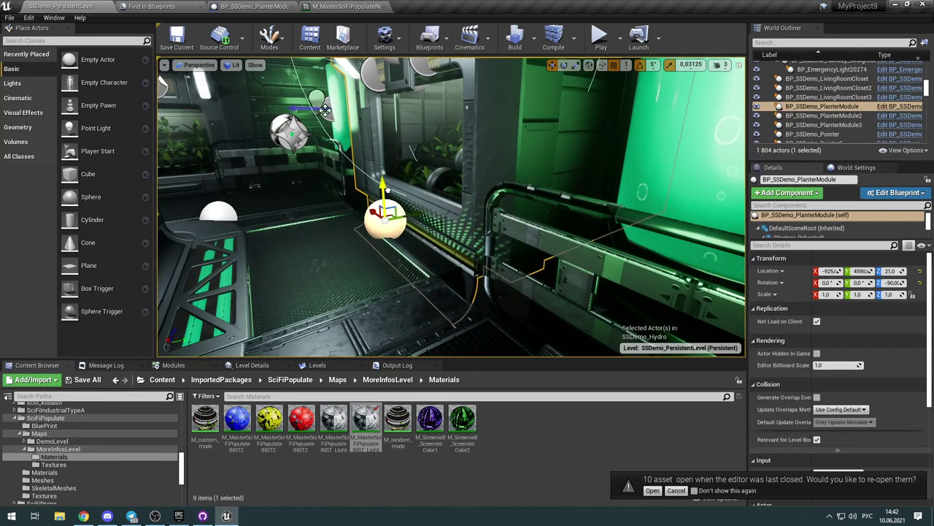
{"action": "right_click_drag", "start_coordinate": [387, 189], "coordinate": [377, 146]}
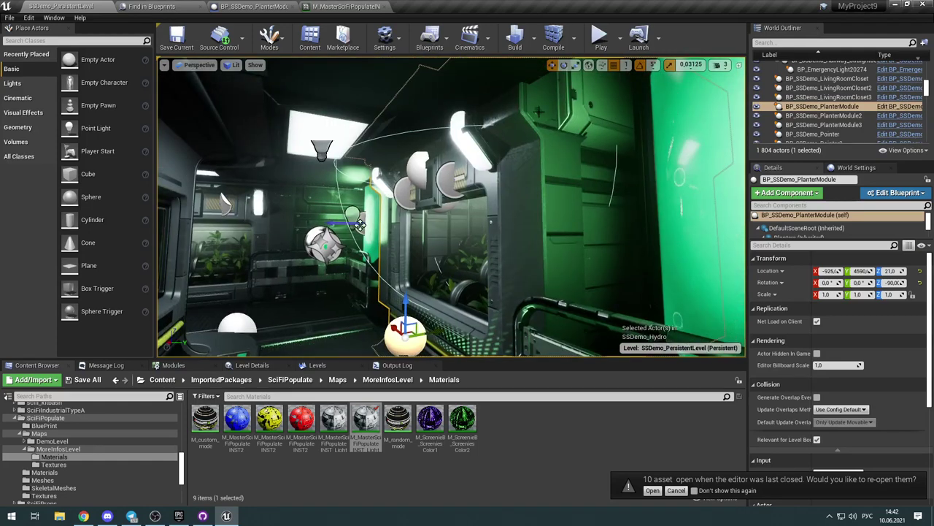
Step: Play the level again to check the raised planter's window, plants, lower ledge and upper maintenance panel, and end the session
{"action": "left_click", "coordinate": [600, 41]}
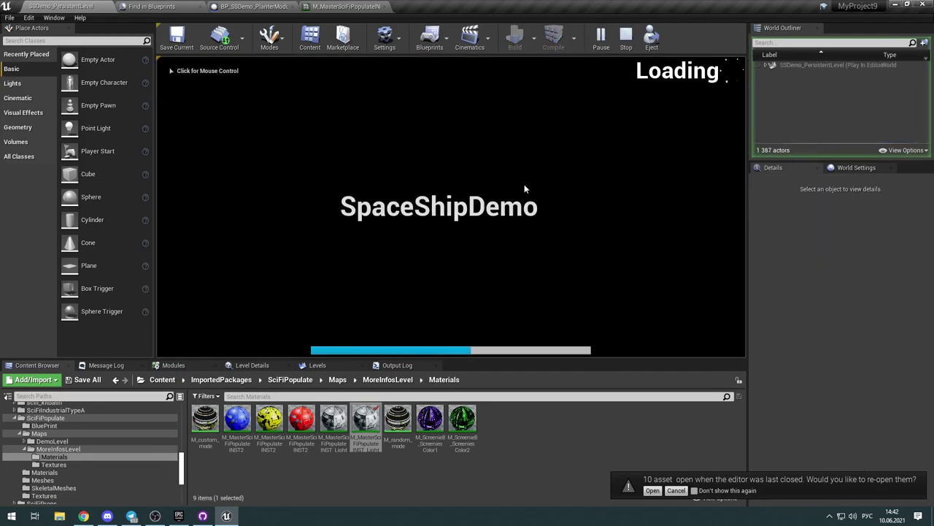
{"action": "left_click", "coordinate": [524, 184]}
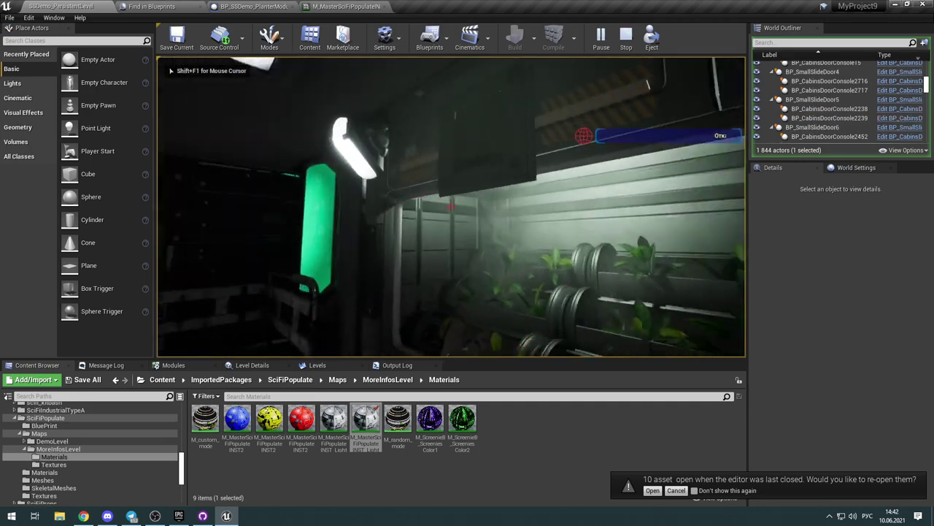
{"action": "key", "text": "w"}
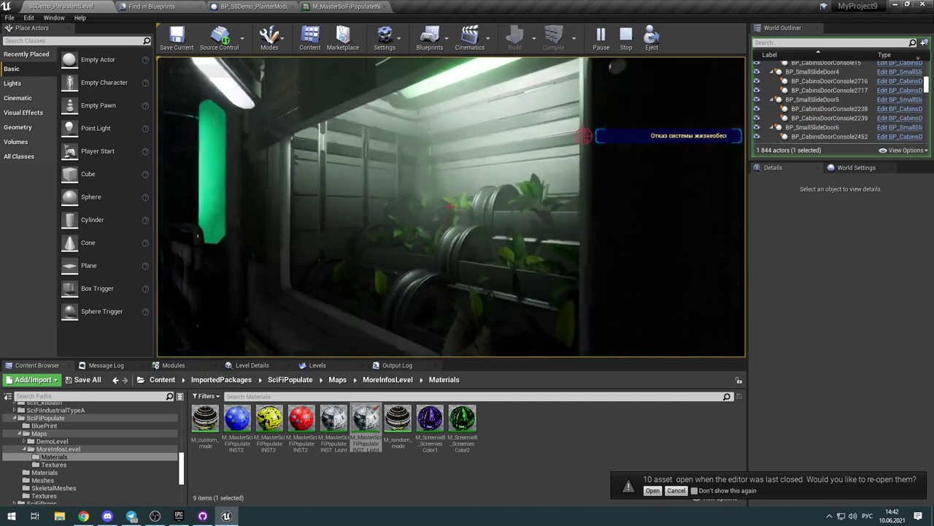
{"action": "key", "text": "w"}
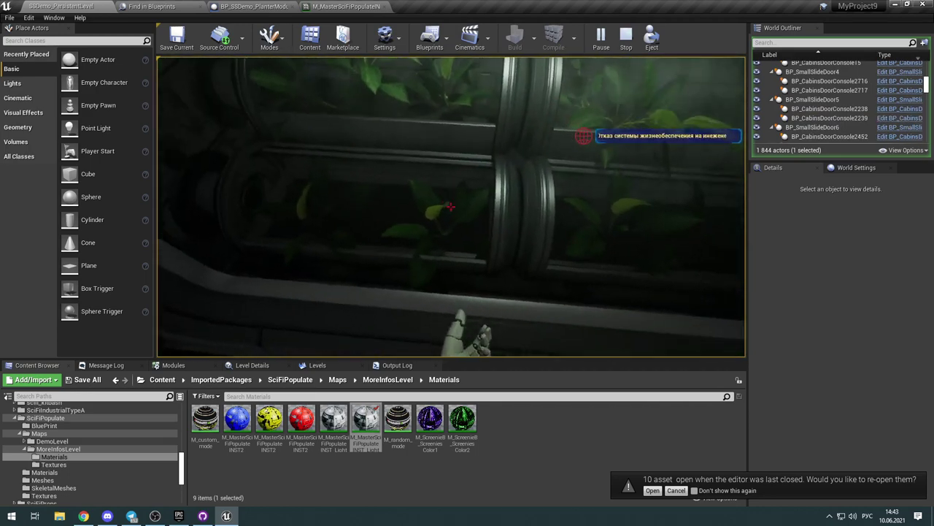
{"action": "key", "text": "s"}
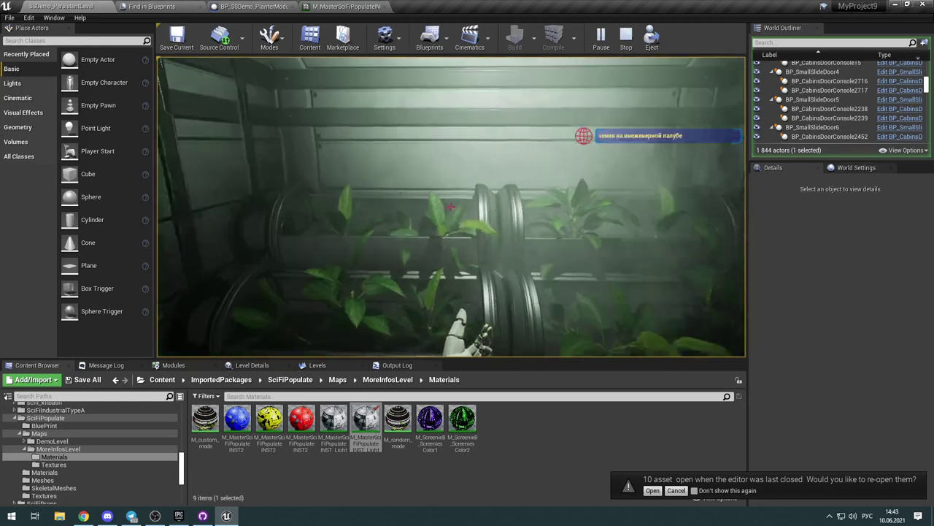
{"action": "key", "text": "a"}
{"action": "key", "text": "d"}
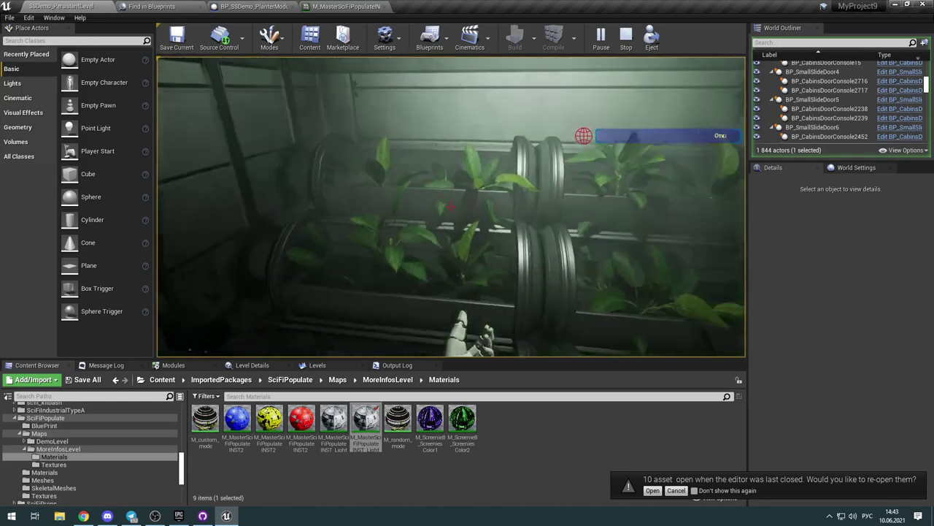
{"action": "key", "text": "s"}
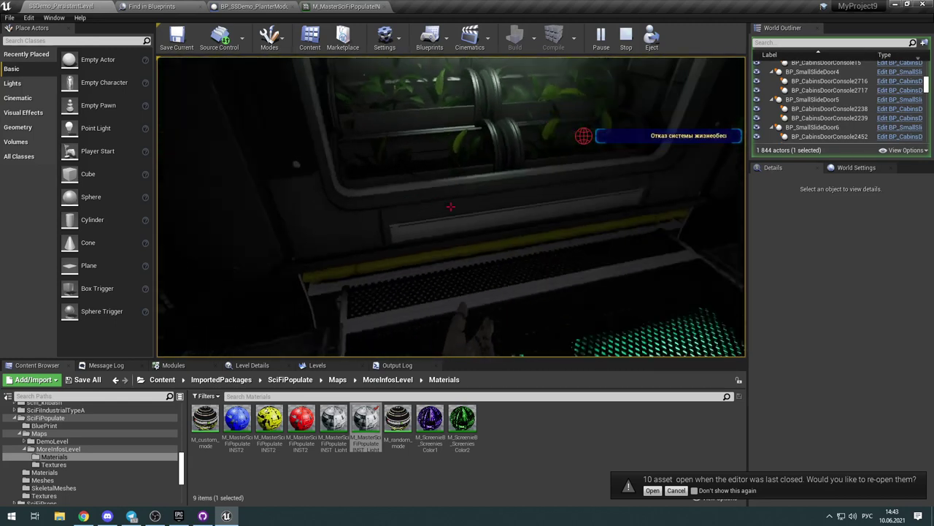
{"action": "key", "text": "w"}
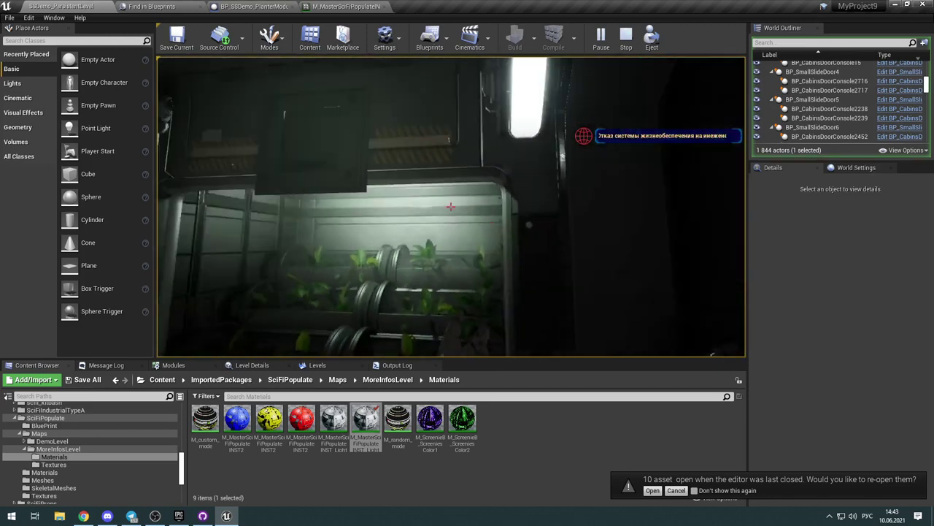
{"action": "key", "text": "Escape"}
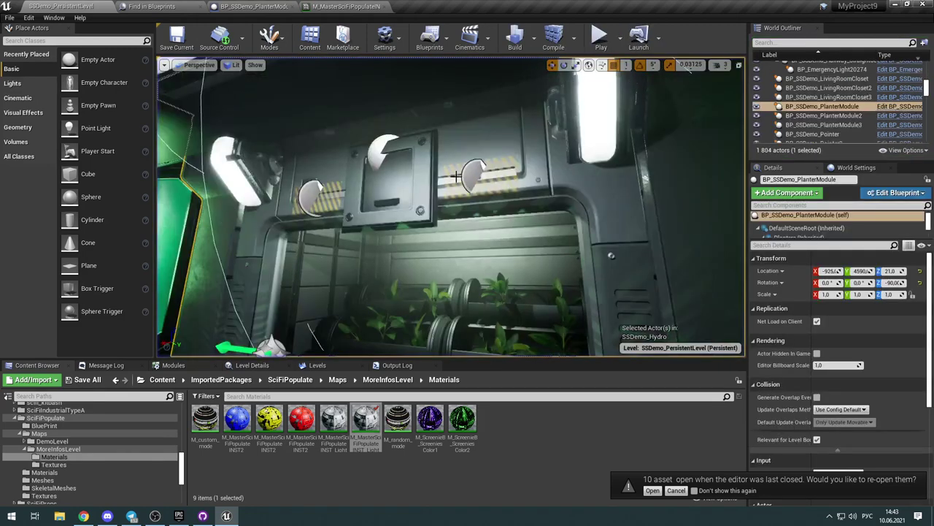
Step: Select the two striped decals and BP_Hydro_MaintenancePanel4 above the planter window and move them up together to fit the raised module
{"action": "left_click", "coordinate": [467, 170]}
{"action": "left_click", "coordinate": [315, 194], "text": "ctrl"}
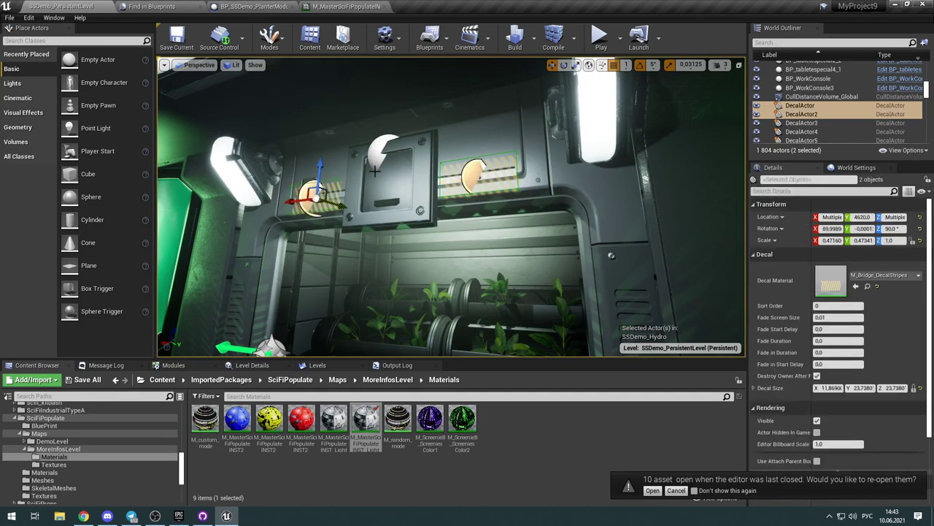
{"action": "left_click", "coordinate": [375, 149], "text": "ctrl"}
{"action": "left_click_drag", "start_coordinate": [389, 123], "coordinate": [388, 101]}
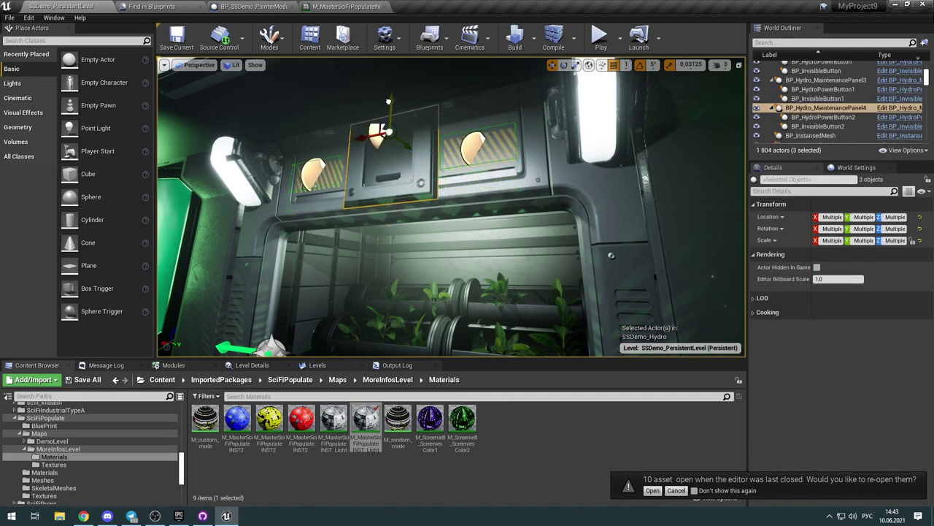
{"action": "left_click_drag", "start_coordinate": [388, 102], "coordinate": [388, 101]}
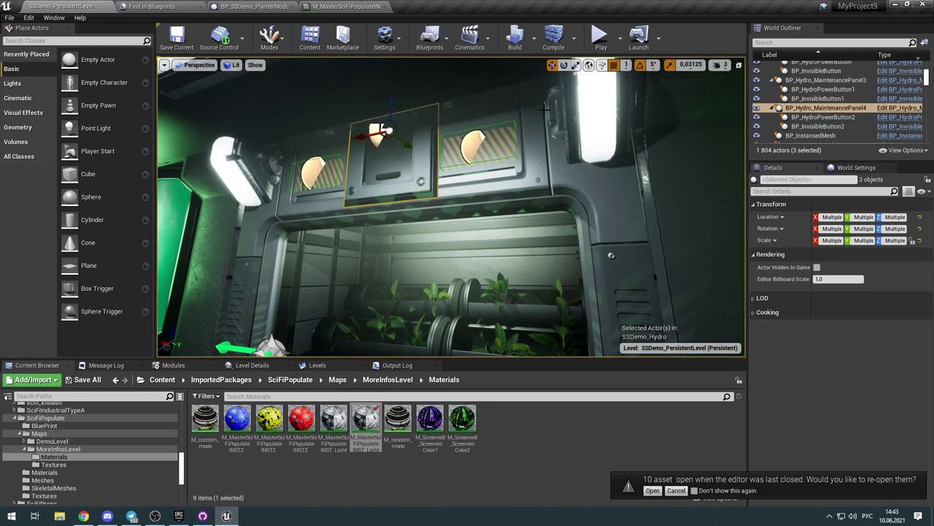
{"action": "right_click_drag", "start_coordinate": [473, 181], "coordinate": [539, 191]}
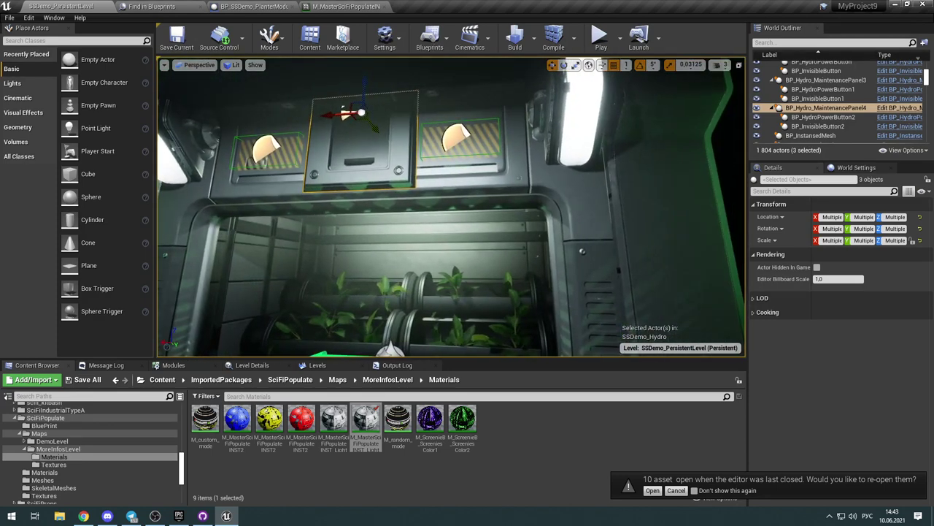
Step: Try shifting the striped decal DecalActor onto the maintenance panel and return it to its place beside the panel
{"action": "left_click", "coordinate": [460, 139]}
{"action": "left_click_drag", "start_coordinate": [431, 145], "coordinate": [368, 108]}
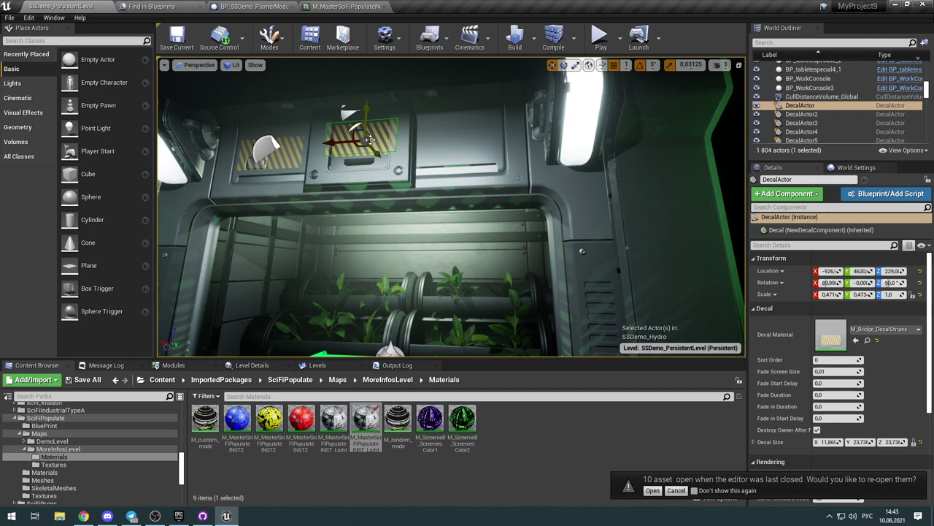
{"action": "left_click_drag", "start_coordinate": [352, 133], "coordinate": [441, 131]}
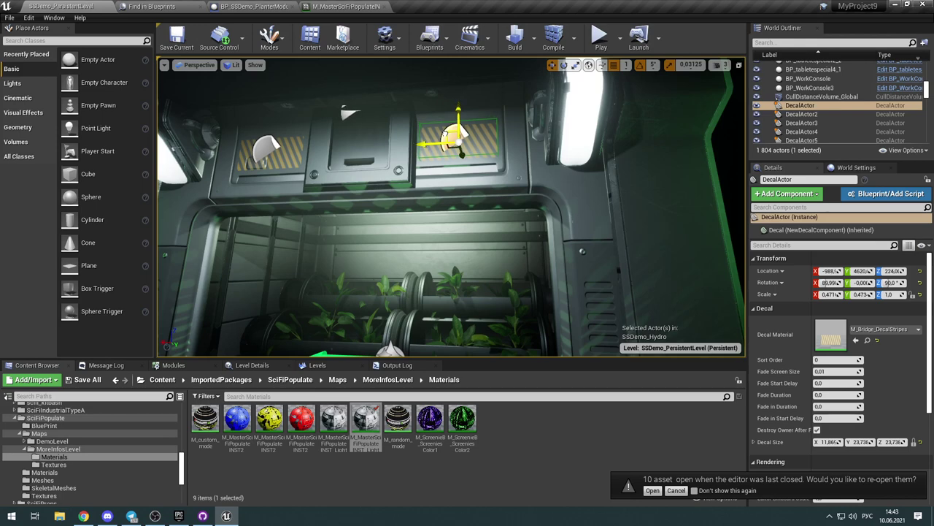
Step: Play the level, open the maintenance panel above the planter to check its placement, and end the session
{"action": "left_click", "coordinate": [599, 40]}
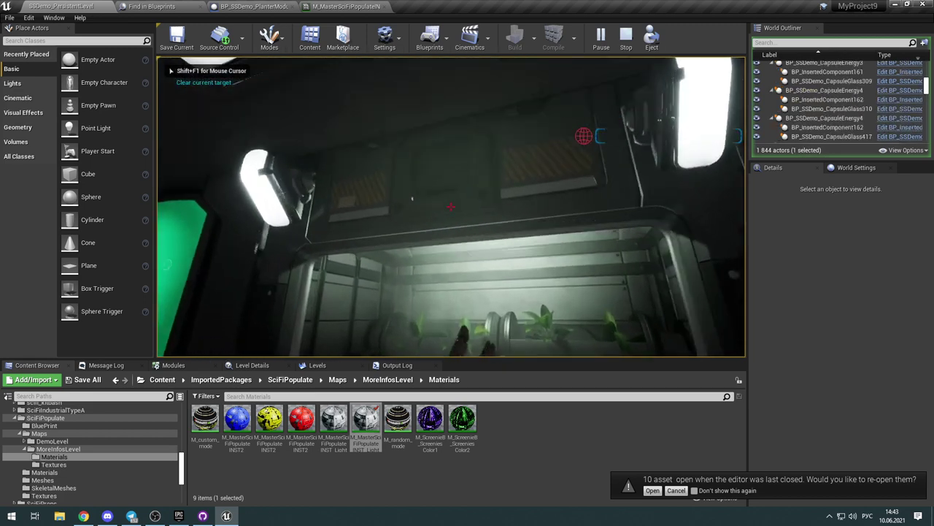
{"action": "key", "text": "e"}
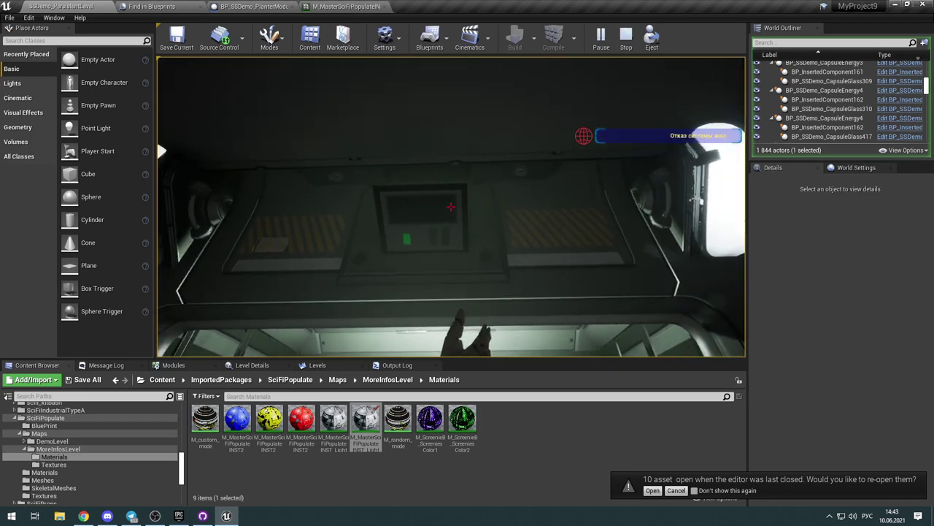
{"action": "key", "text": "Escape"}
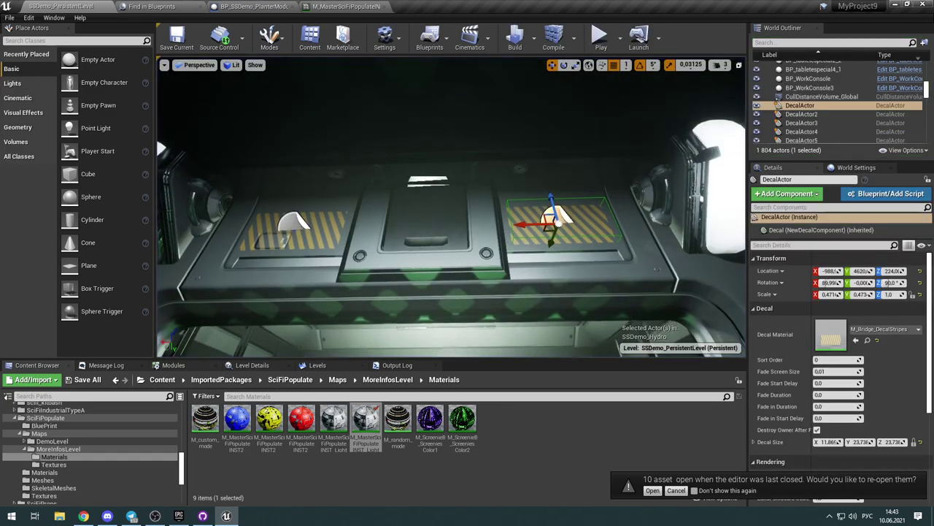
Step: Examine the striped decals beside the maintenance panel up close, select DecalActor2, and reselect BP_SSDemo_PlanterModule to view the whole planter front
{"action": "right_click_drag", "start_coordinate": [542, 211], "coordinate": [676, 162]}
{"action": "key", "text": "w"}
{"action": "right_click_drag", "start_coordinate": [438, 235], "coordinate": [488, 230]}
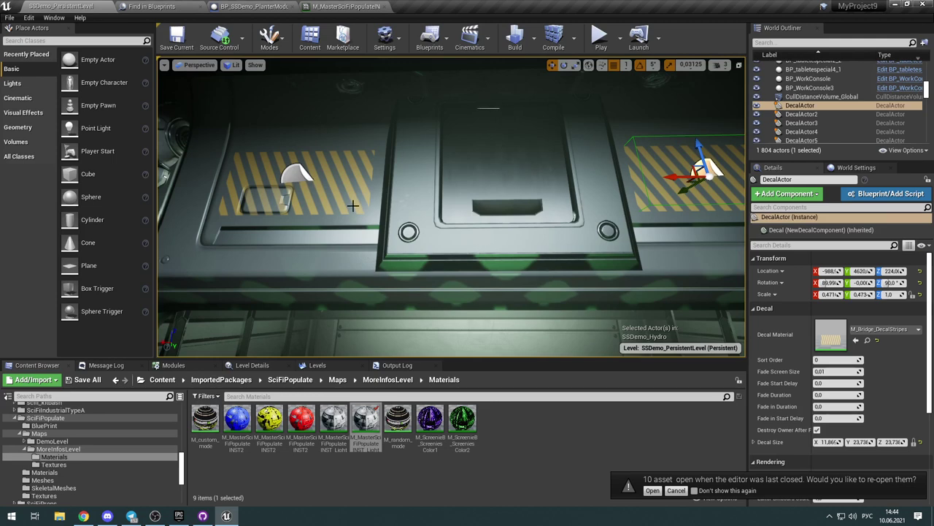
{"action": "left_click", "coordinate": [314, 180]}
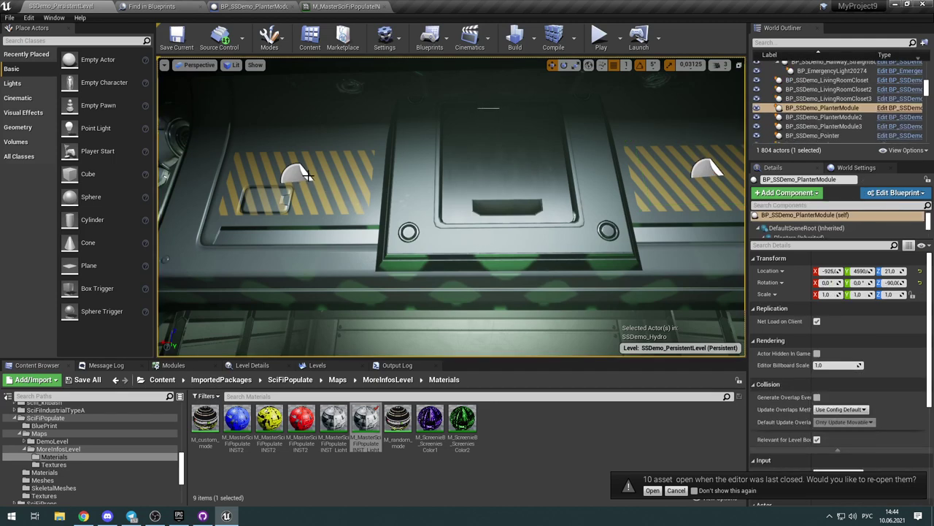
{"action": "left_click", "coordinate": [304, 175]}
{"action": "right_click_drag", "start_coordinate": [304, 175], "coordinate": [541, 164]}
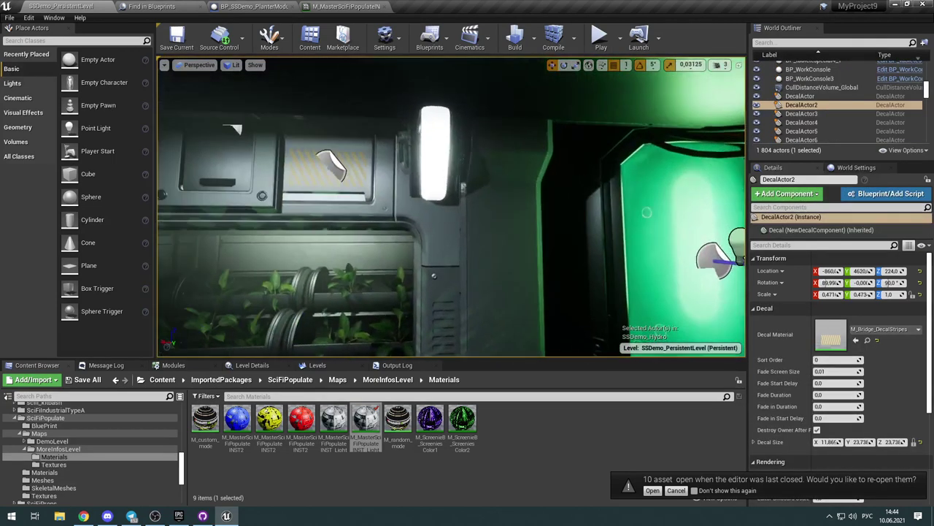
{"action": "left_click", "coordinate": [432, 149]}
{"action": "right_click_drag", "start_coordinate": [432, 150], "coordinate": [403, 128]}
{"action": "key", "text": "f"}
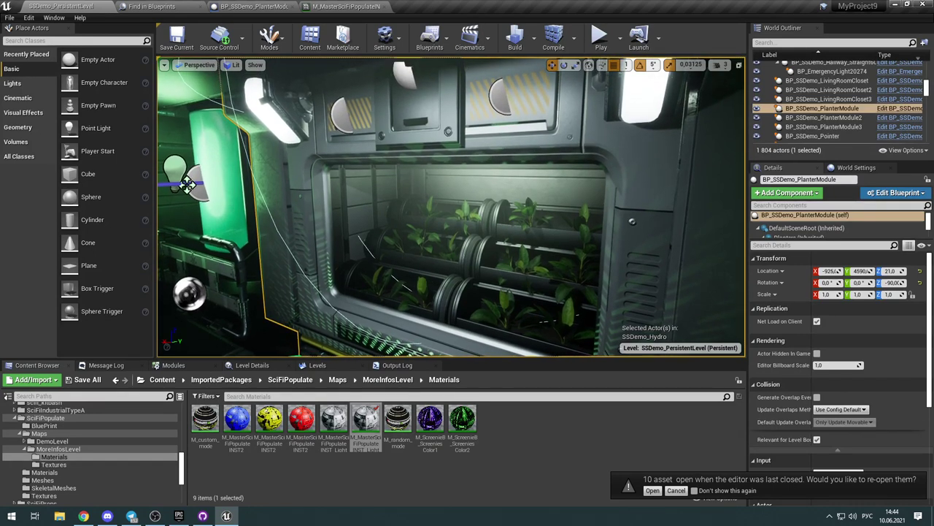
Step: Open the BP_SSDemo_PlanterModule blueprint and examine its three green ceiling lamps up close, selecting SM_LightN_7 and SM_LightN_5
{"action": "double_click", "coordinate": [441, 138]}
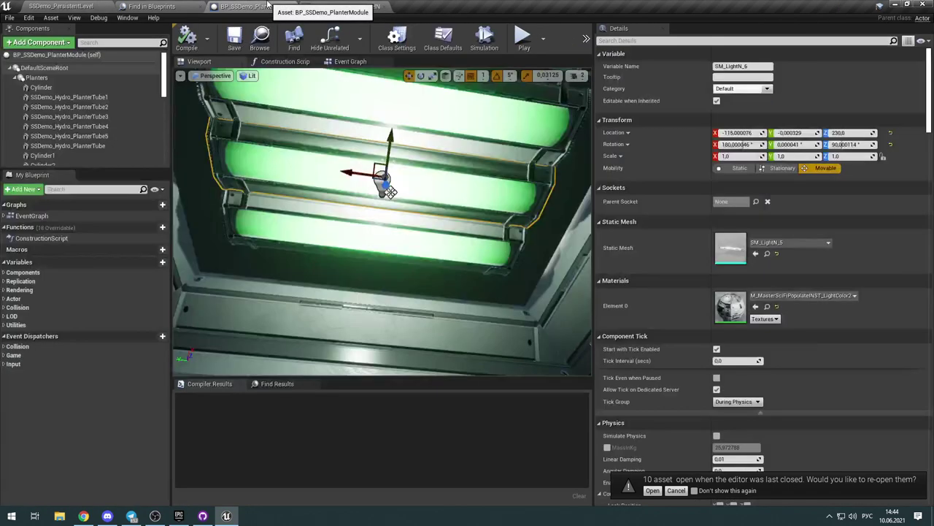
{"action": "mouse_move", "coordinate": [342, 238]}
{"action": "right_mouse_down"}
{"action": "mouse_move", "coordinate": [351, 179]}
{"action": "mouse_move", "coordinate": [380, 175]}
{"action": "mouse_move", "coordinate": [343, 236]}
{"action": "right_mouse_up"}
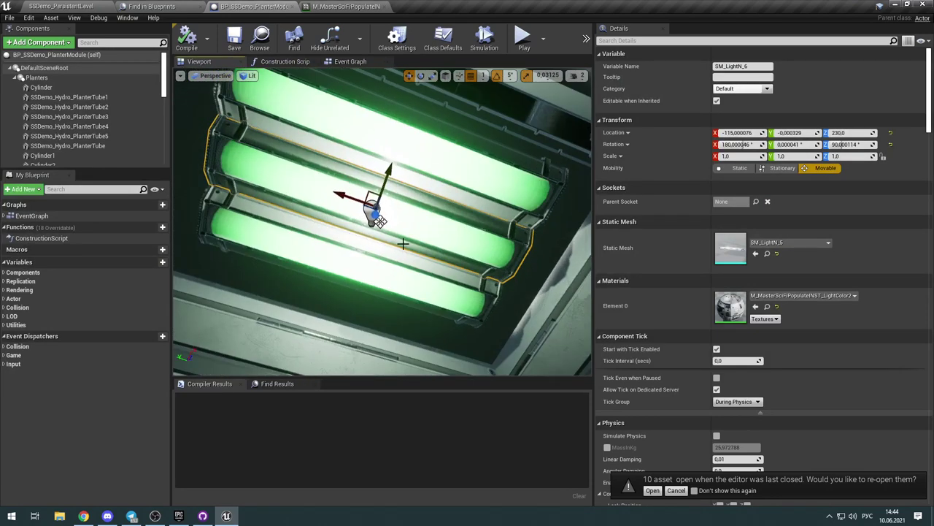
{"action": "right_click_drag", "start_coordinate": [403, 244], "coordinate": [394, 241]}
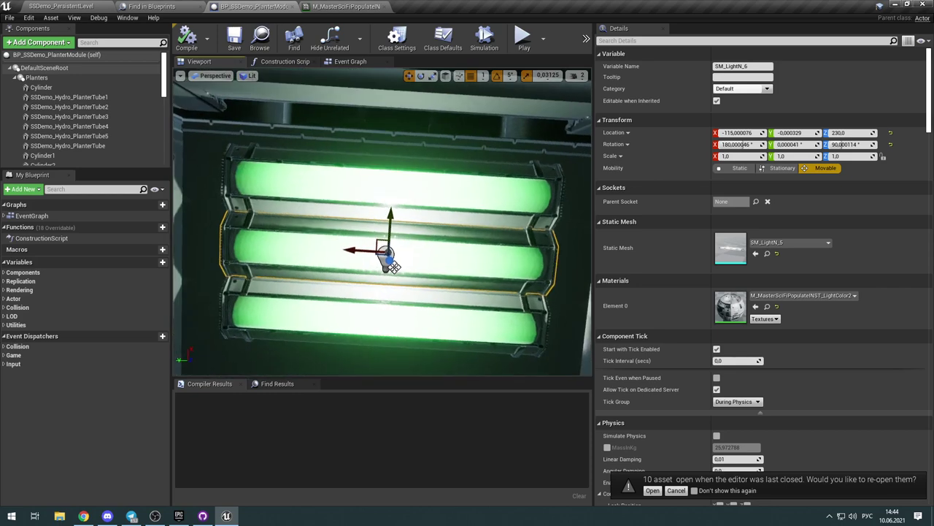
{"action": "right_click_drag", "start_coordinate": [394, 241], "coordinate": [407, 276]}
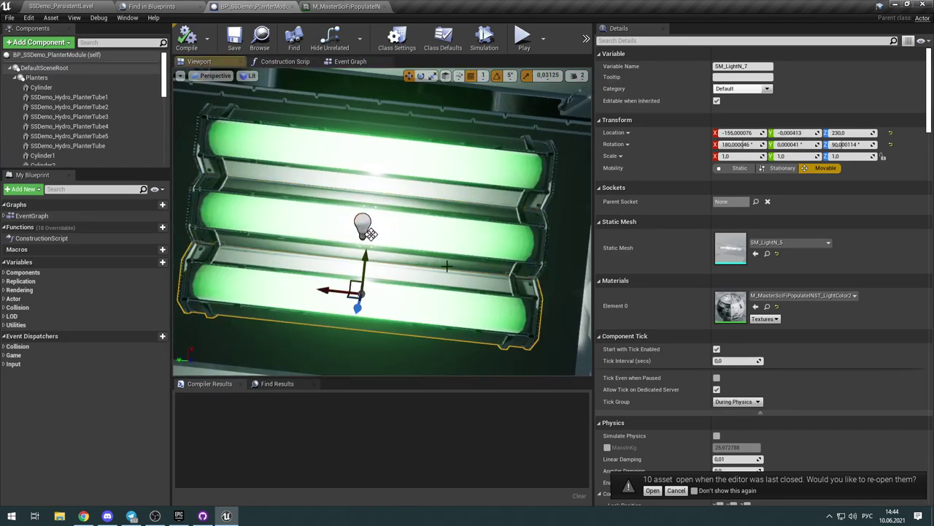
{"action": "left_click", "coordinate": [445, 176]}
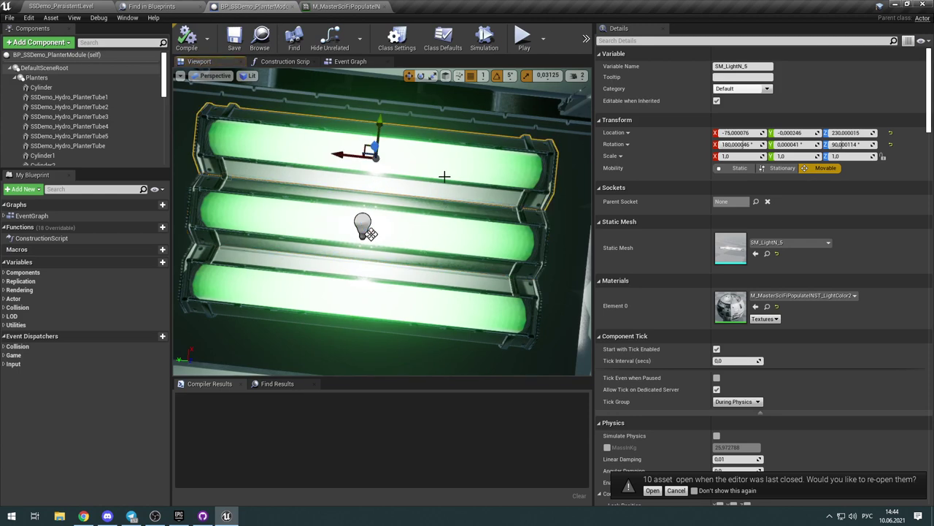
Step: Turn off the Emissive Sine Int override in M_MasterSciFiPopulateINST_LightColor2, save it, view the planter front in the level, and close the material
{"action": "left_click", "coordinate": [344, 6]}
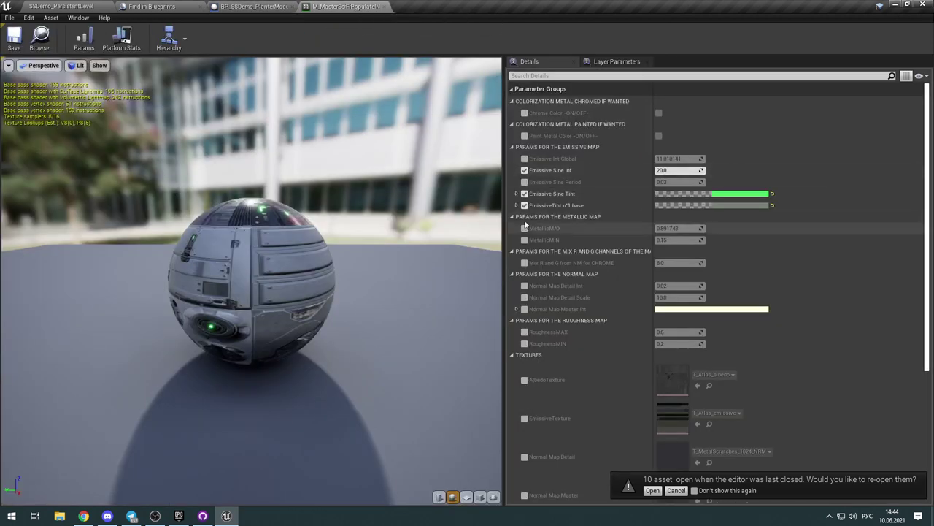
{"action": "left_click", "coordinate": [17, 42]}
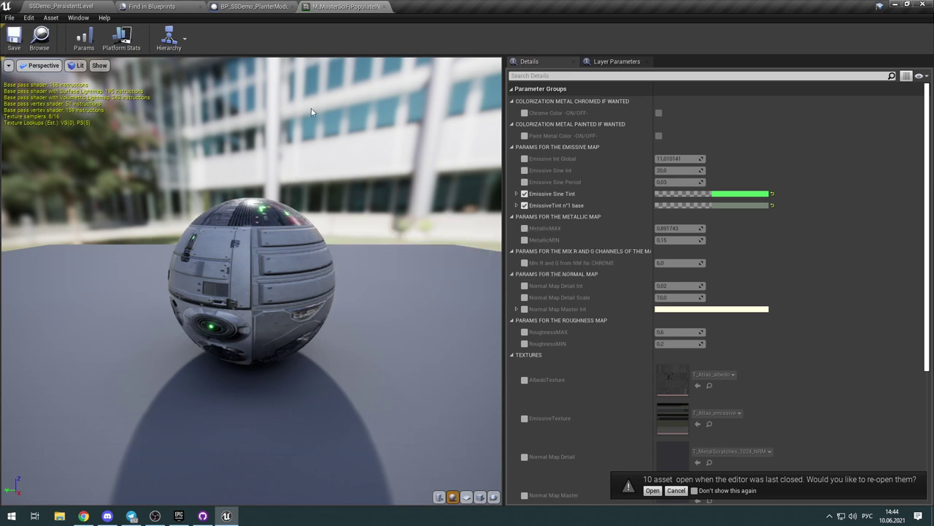
{"action": "left_click", "coordinate": [62, 5]}
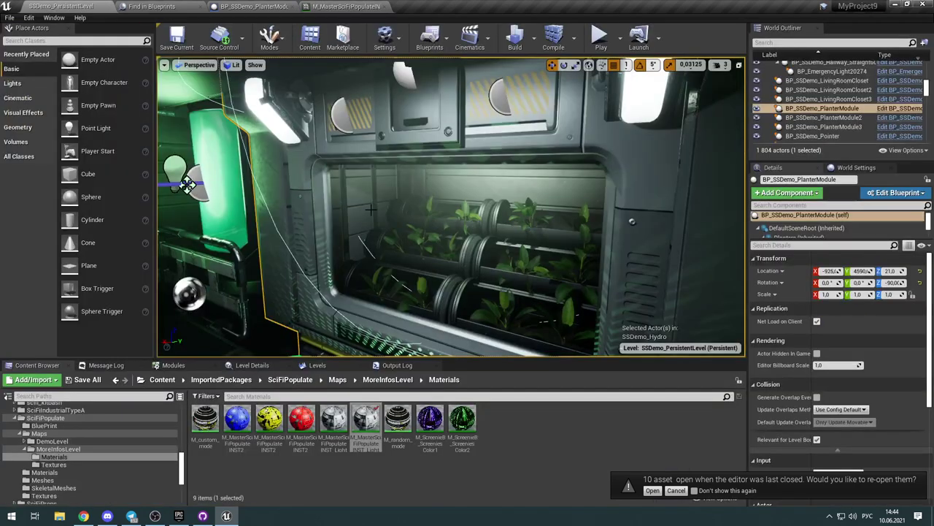
{"action": "right_click_drag", "start_coordinate": [470, 220], "coordinate": [531, 205]}
{"action": "right_click_drag", "start_coordinate": [496, 245], "coordinate": [460, 241]}
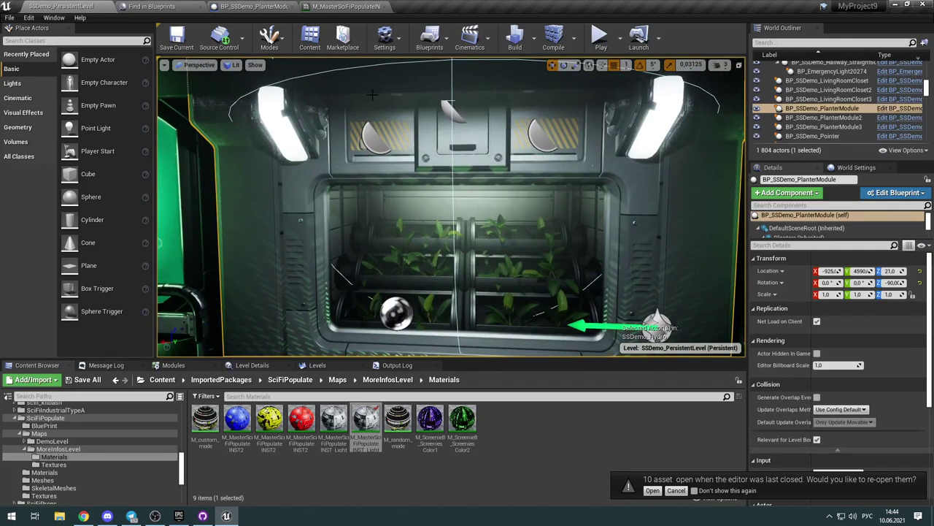
{"action": "left_click", "coordinate": [343, 7]}
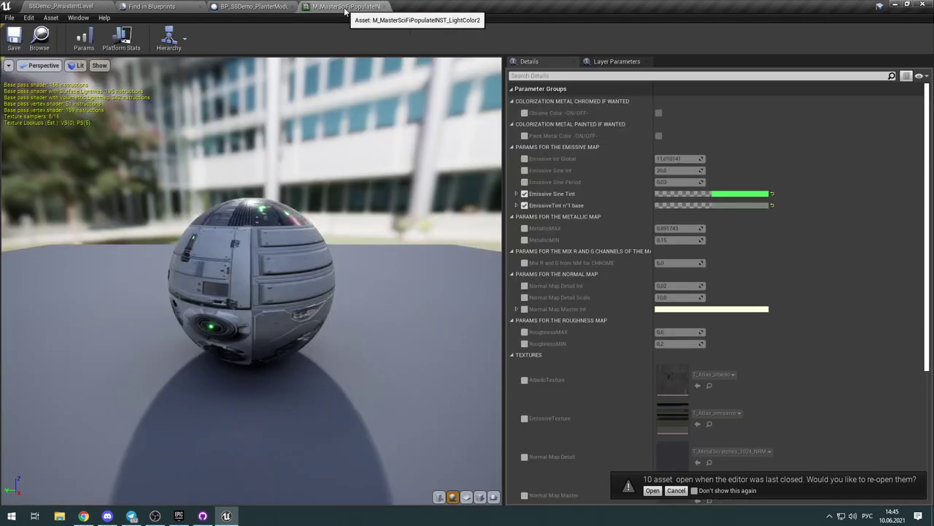
{"action": "left_click", "coordinate": [386, 8]}
Step: Try moving the three ceiling lamps together with the point light in the planter blueprint and undo the move
{"action": "right_click_drag", "start_coordinate": [431, 188], "coordinate": [420, 194]}
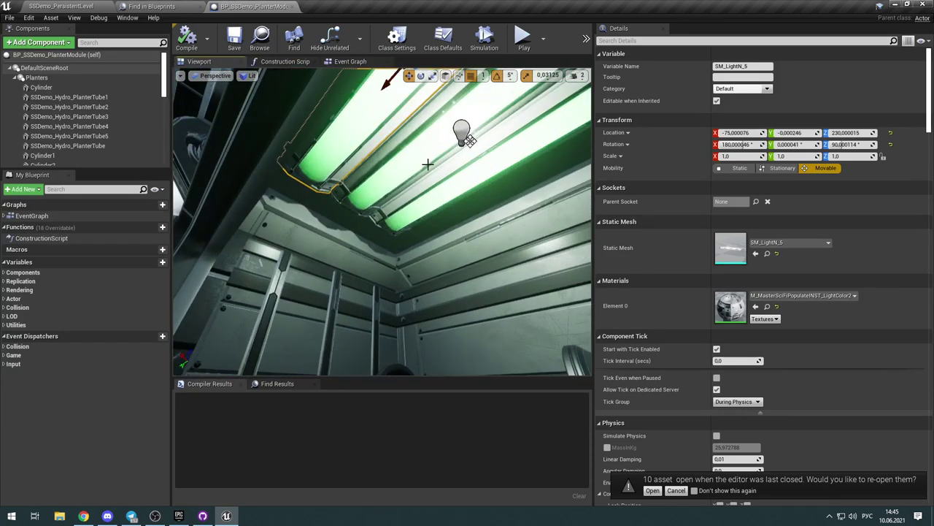
{"action": "left_click", "coordinate": [449, 190], "text": "ctrl"}
{"action": "left_click", "coordinate": [465, 132], "text": "ctrl"}
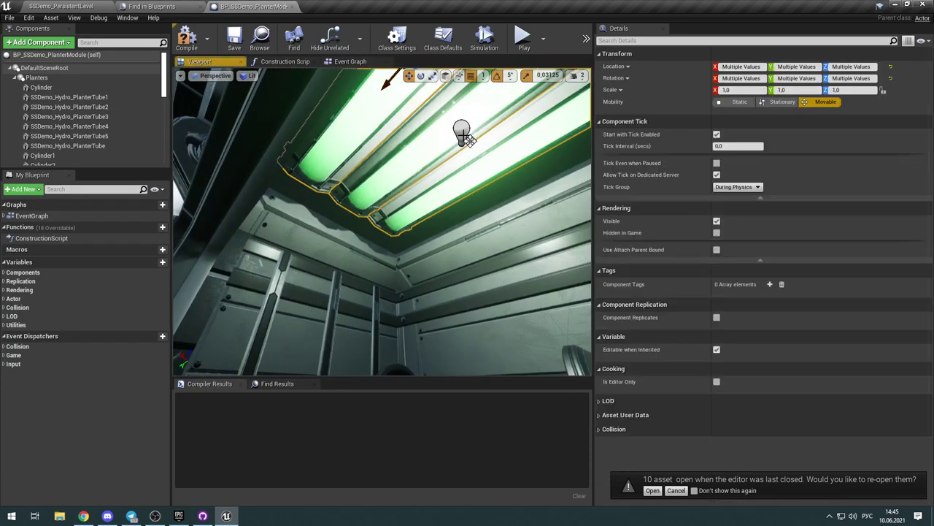
{"action": "right_click_drag", "start_coordinate": [464, 194], "coordinate": [462, 193]}
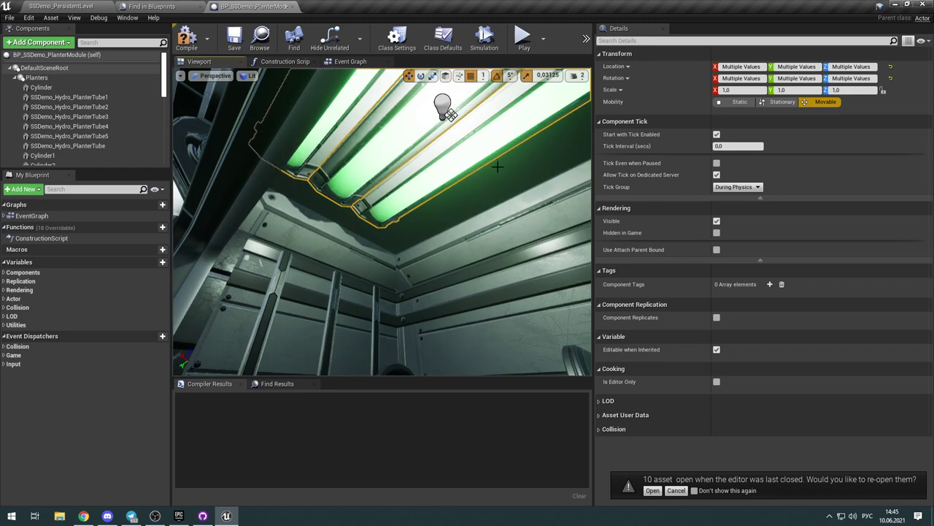
{"action": "key", "text": "ctrl+z"}
Step: Reselect the ceiling lamps and point light, try shifting only lamp SM_LightN_5, and undo the shift
{"action": "left_click", "coordinate": [446, 189]}
{"action": "left_click", "coordinate": [389, 167]}
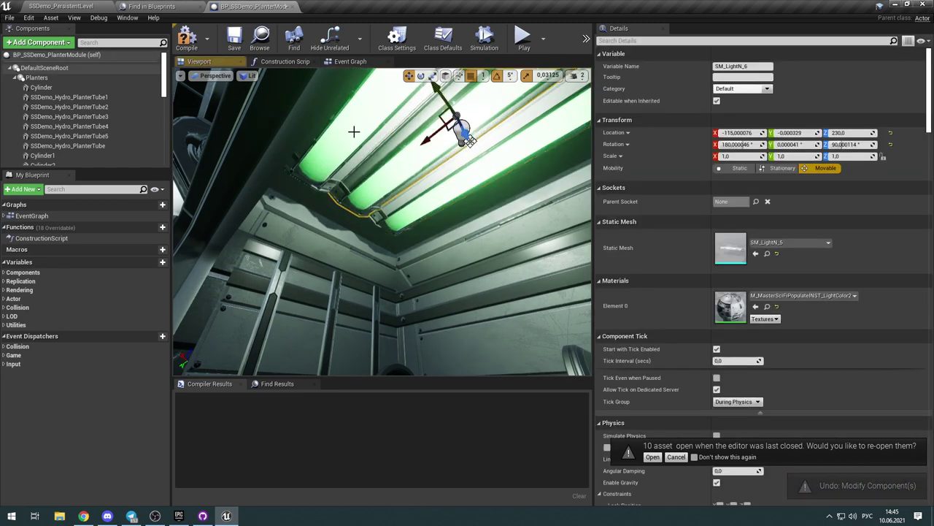
{"action": "left_click", "coordinate": [354, 131]}
{"action": "left_click", "coordinate": [457, 200], "text": "ctrl"}
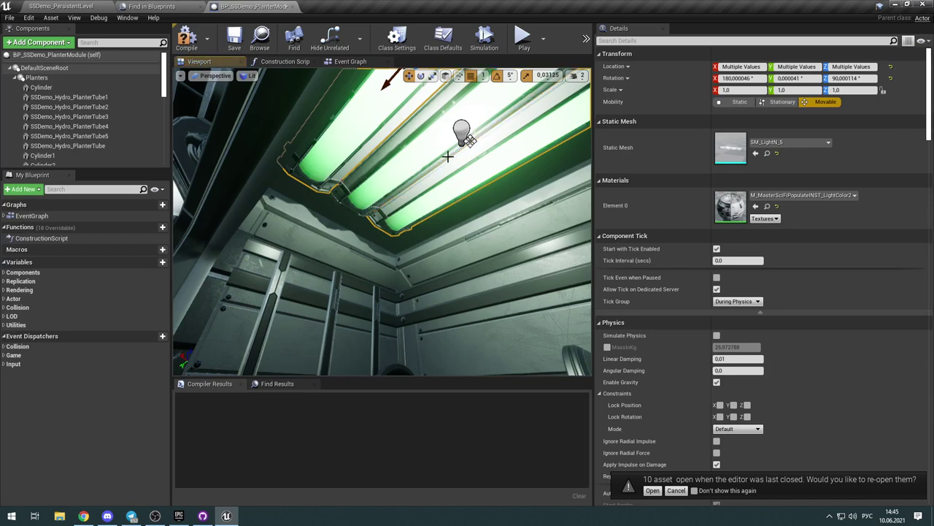
{"action": "left_click", "coordinate": [468, 138], "text": "ctrl"}
{"action": "key", "text": "f"}
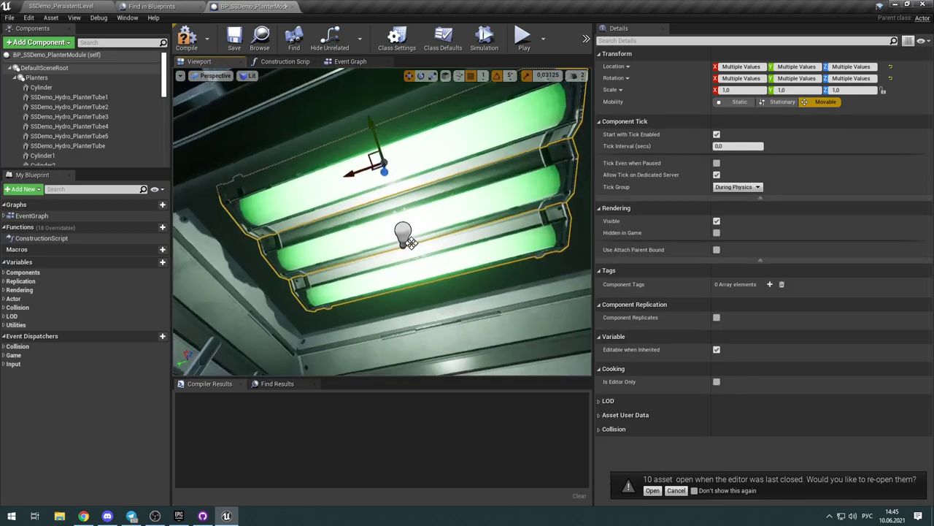
{"action": "left_click", "coordinate": [405, 240]}
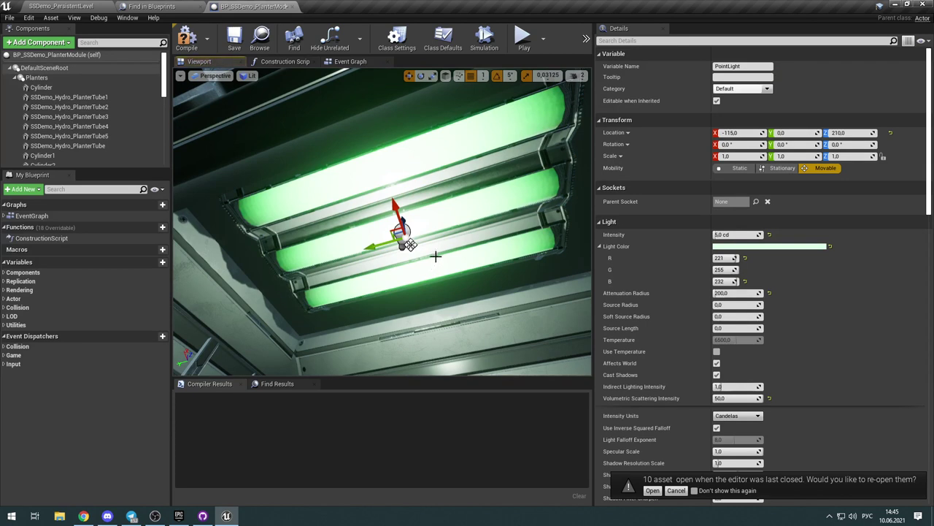
{"action": "left_click", "coordinate": [476, 222]}
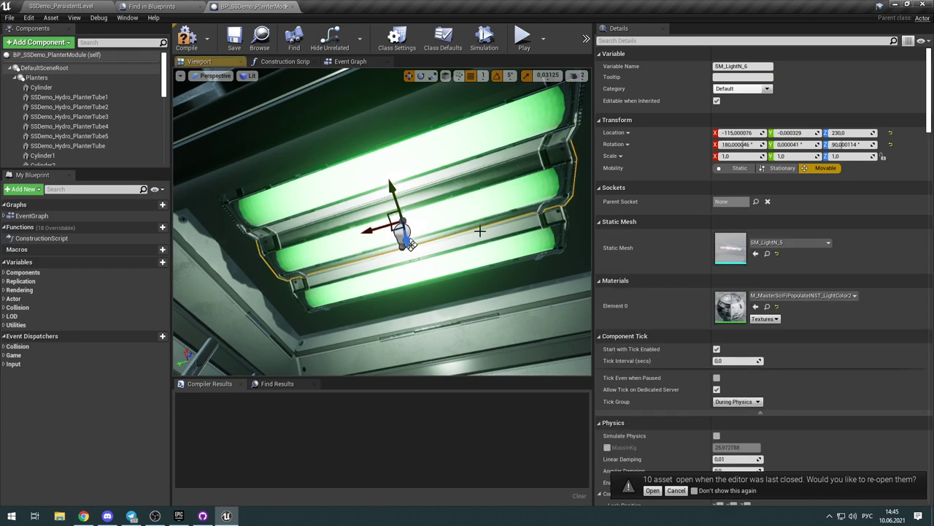
{"action": "left_click", "coordinate": [412, 154]}
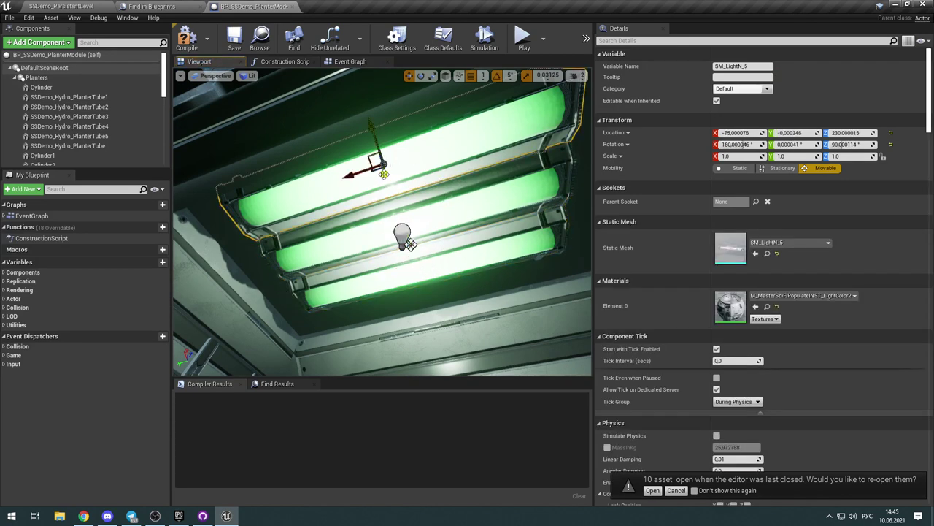
{"action": "left_click_drag", "start_coordinate": [383, 173], "coordinate": [384, 177]}
{"action": "key", "text": "ctrl+z"}
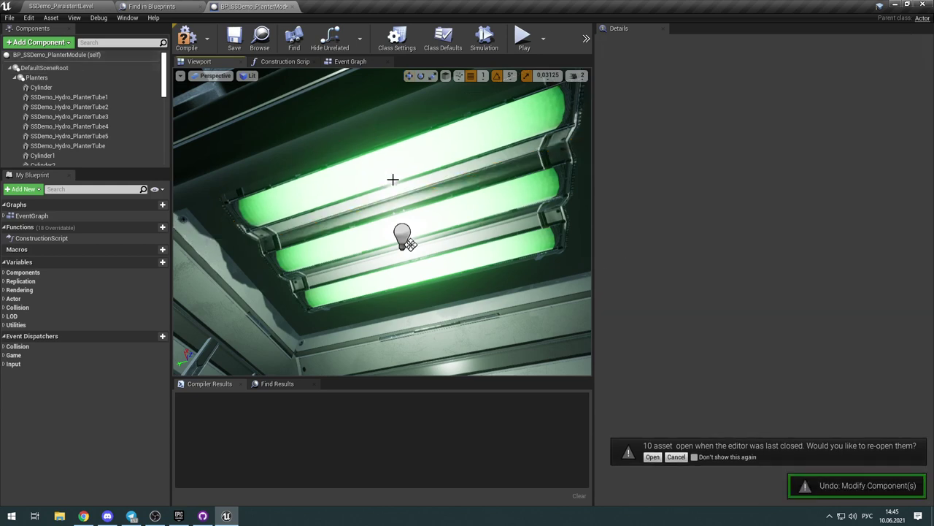
Step: Lower the three ceiling lamps and the point light together by 18 units, shift them 14 units along negative X, and compile the blueprint
{"action": "left_click", "coordinate": [397, 236]}
{"action": "left_click", "coordinate": [463, 171]}
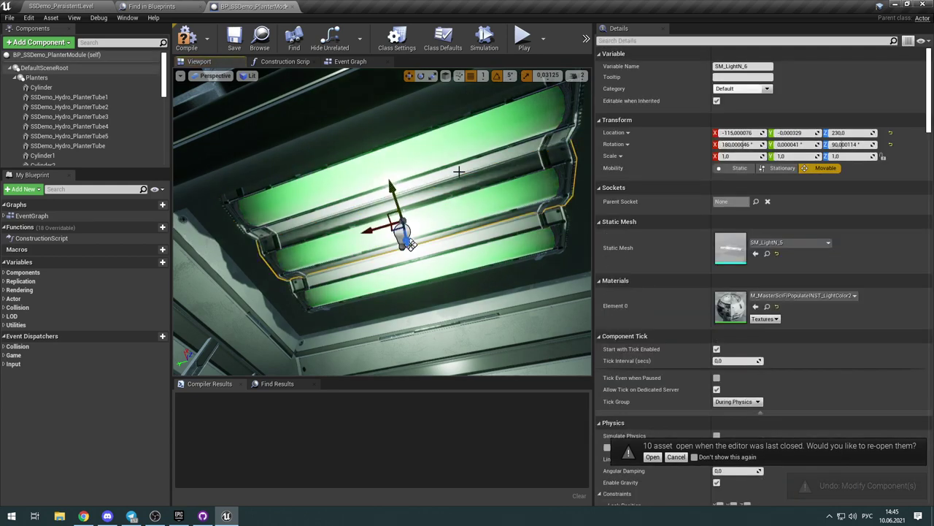
{"action": "left_click", "coordinate": [404, 236]}
{"action": "left_click", "coordinate": [471, 202], "text": "ctrl"}
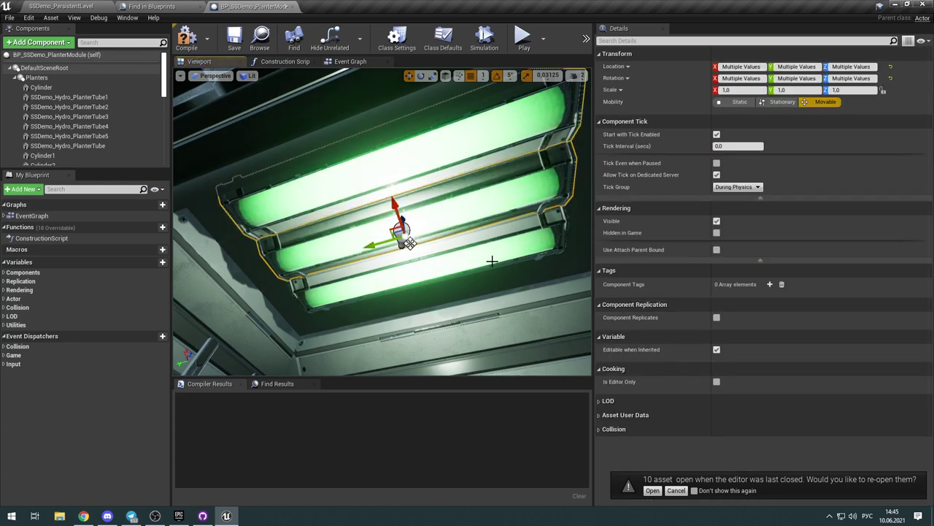
{"action": "left_click_drag", "start_coordinate": [410, 243], "coordinate": [413, 260]}
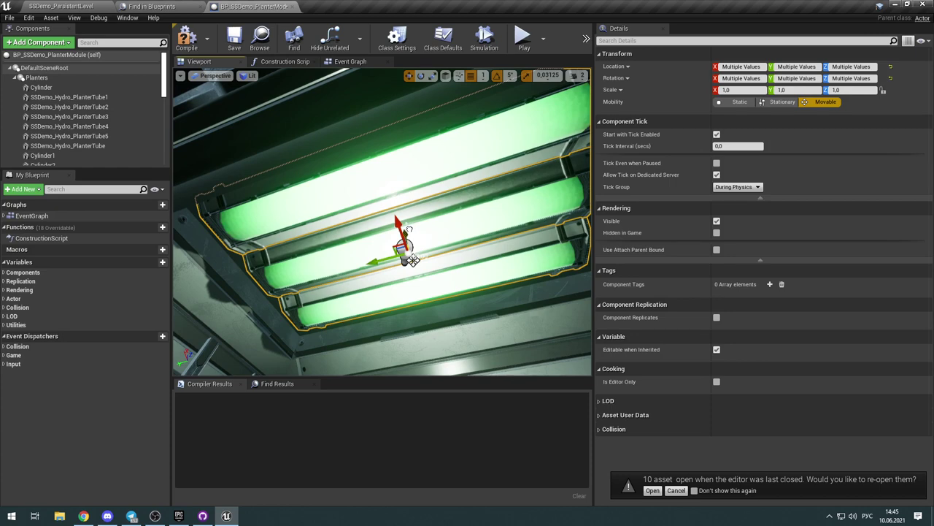
{"action": "scroll", "coordinate": [413, 259], "scroll_direction": "up", "scroll_amount": 1}
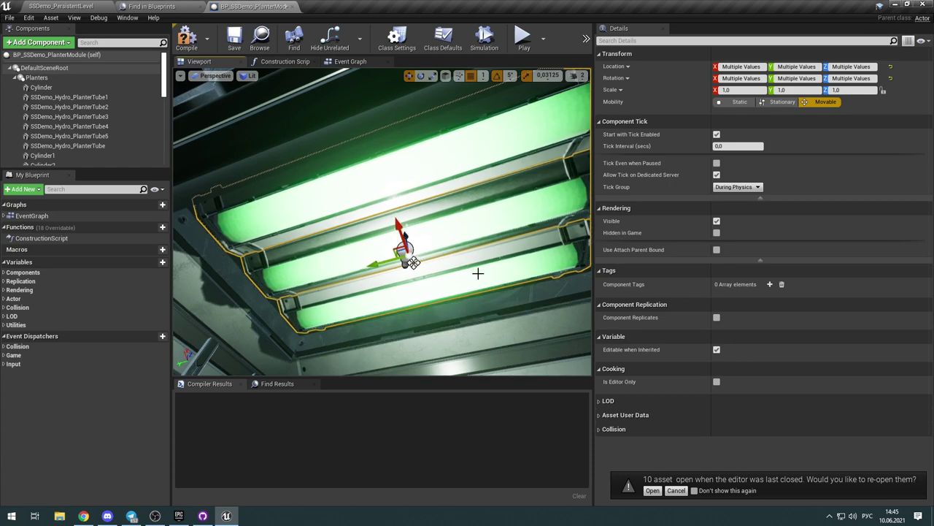
{"action": "right_click_drag", "start_coordinate": [478, 273], "coordinate": [522, 343]}
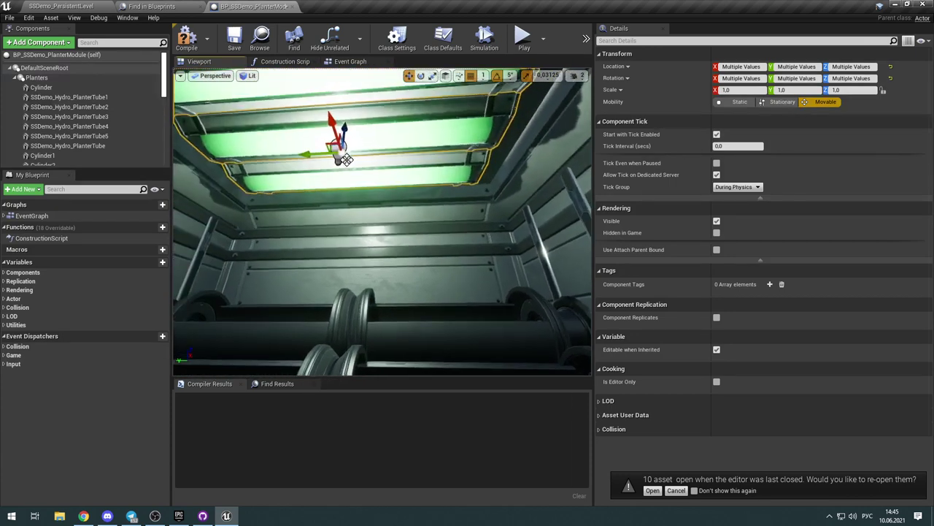
{"action": "right_click_drag", "start_coordinate": [469, 314], "coordinate": [478, 273]}
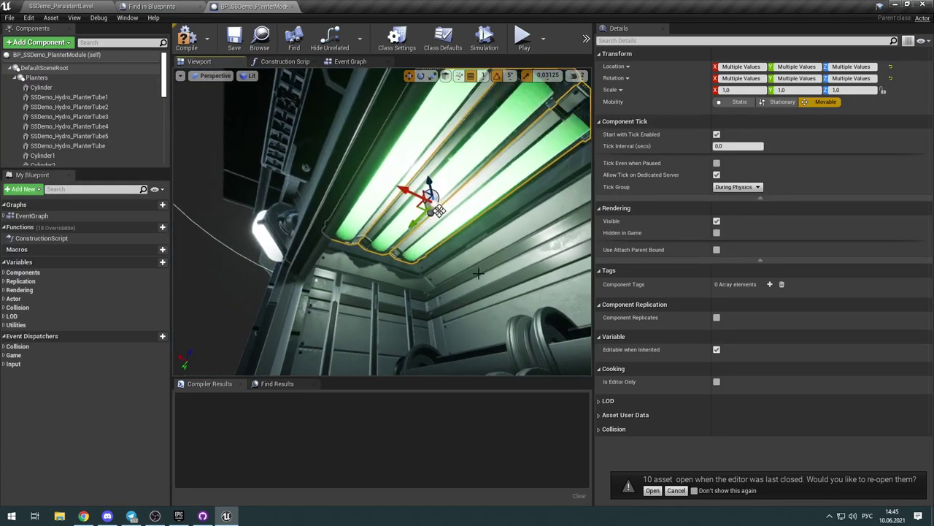
{"action": "left_click_drag", "start_coordinate": [438, 211], "coordinate": [452, 217]}
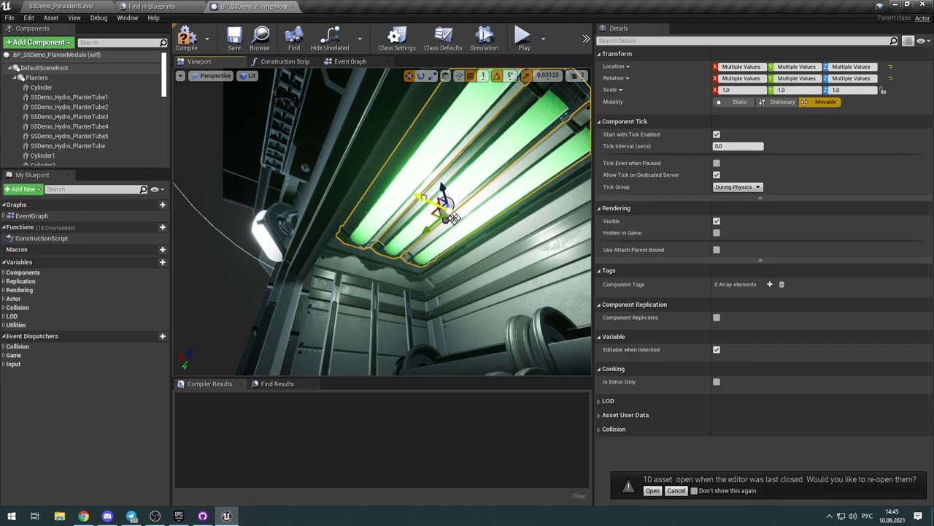
{"action": "left_click", "coordinate": [190, 38]}
Step: Play the level, look through the planter window to check the lowered lamps' lighting, and end the session
{"action": "left_click", "coordinate": [35, 9]}
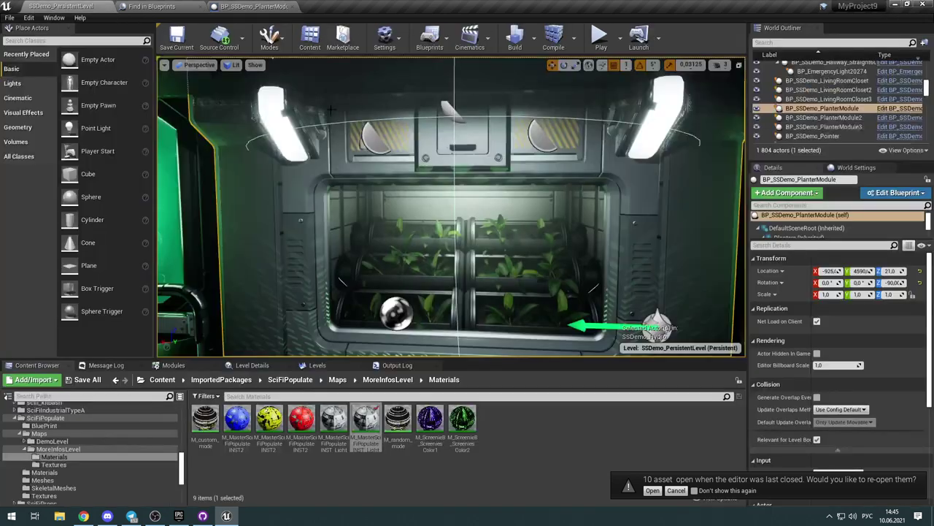
{"action": "left_click", "coordinate": [600, 38]}
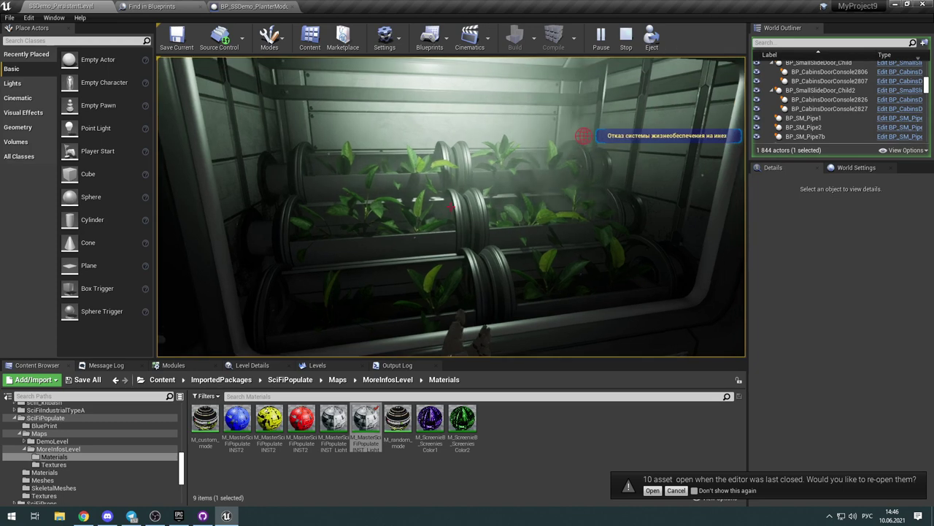
{"action": "key", "text": "Escape"}
Step: Move only the planter blueprint's PointLight along X to -107 and compile the blueprint
{"action": "left_click", "coordinate": [264, 8]}
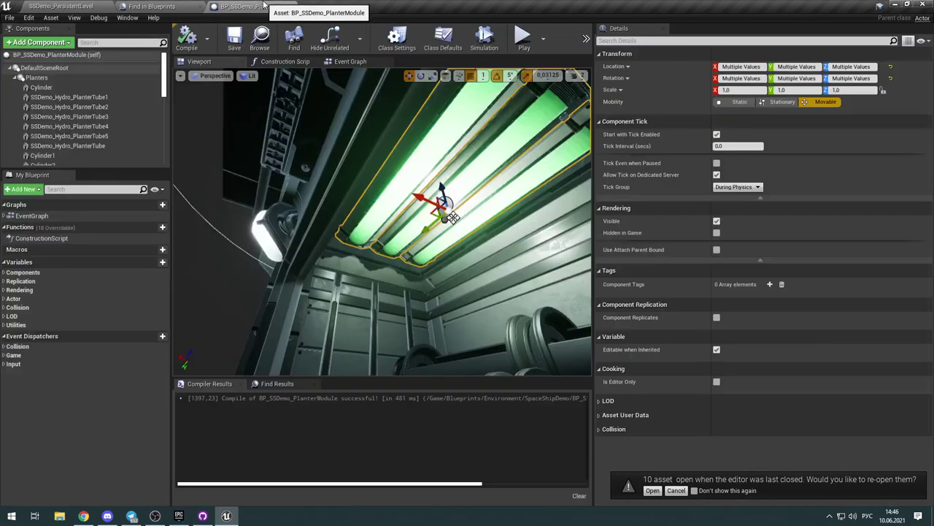
{"action": "left_click", "coordinate": [453, 216]}
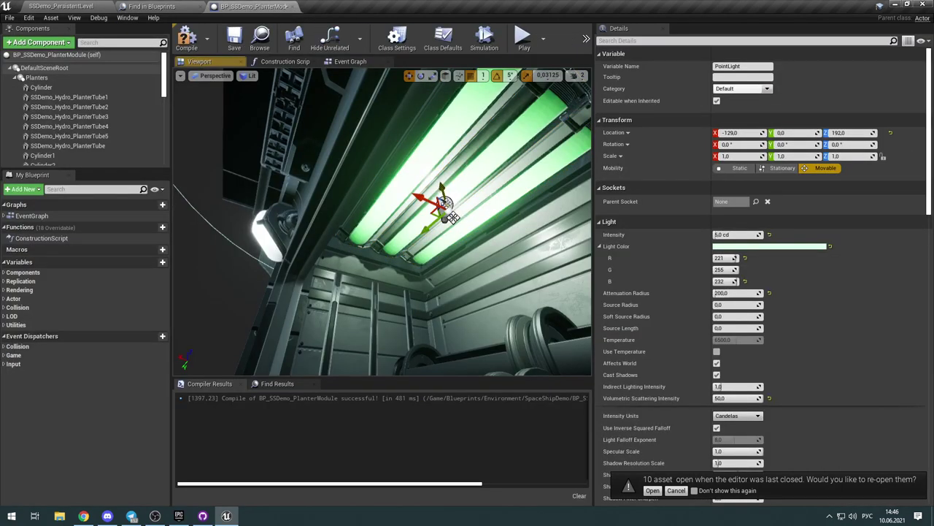
{"action": "left_click_drag", "start_coordinate": [415, 195], "coordinate": [389, 190]}
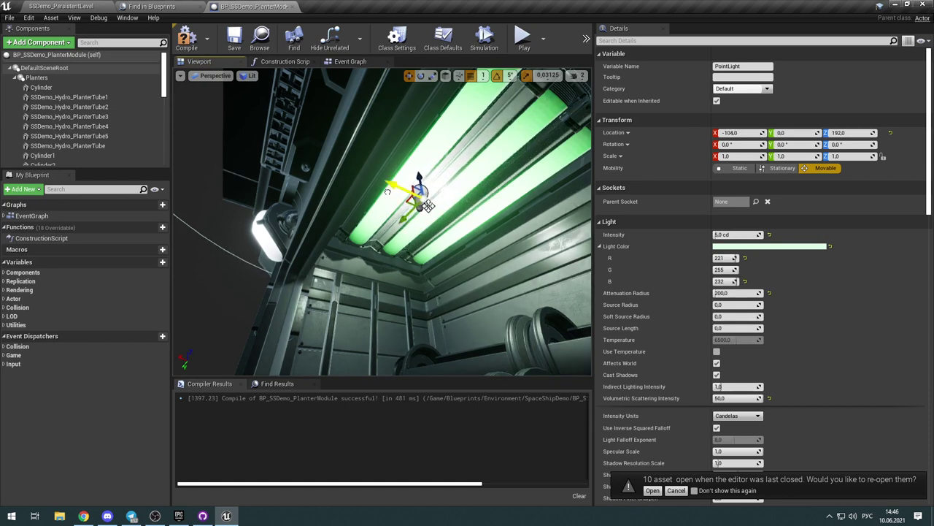
{"action": "left_click", "coordinate": [188, 38]}
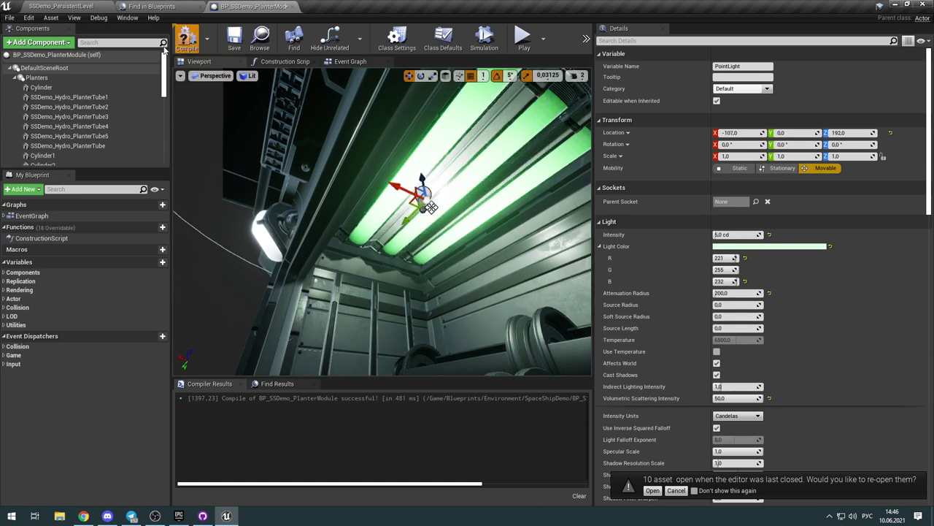
Step: Play the level, view the planter's interior lighting through its window from near and far, and end the session
{"action": "left_click", "coordinate": [69, 7]}
{"action": "left_click", "coordinate": [599, 38]}
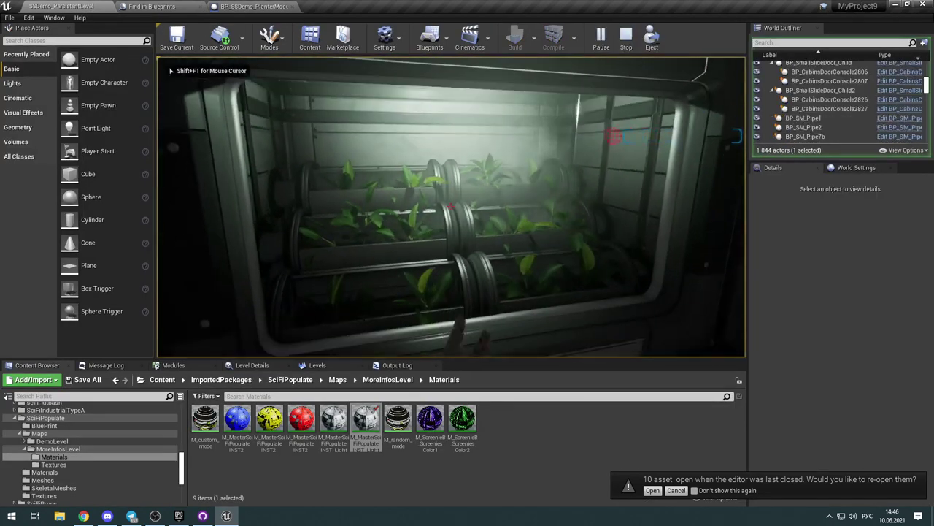
{"action": "key", "text": "w"}
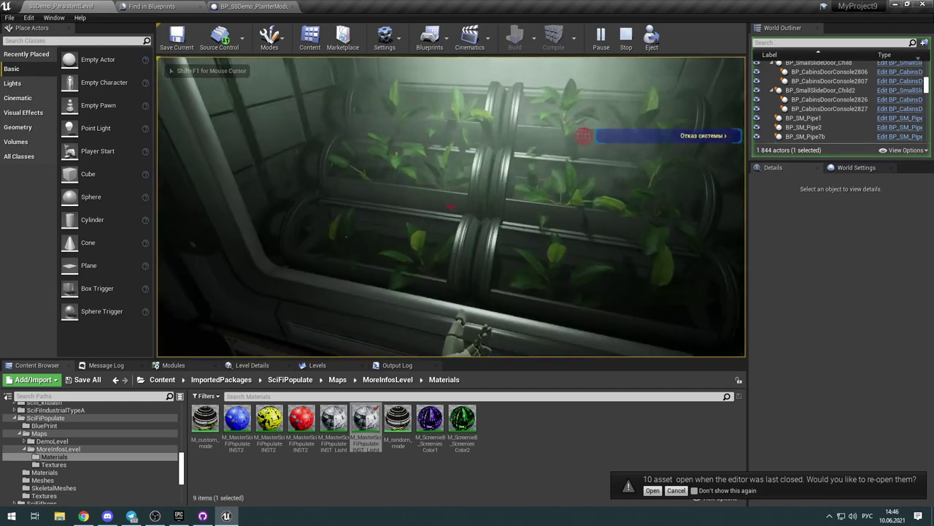
{"action": "key", "text": "s"}
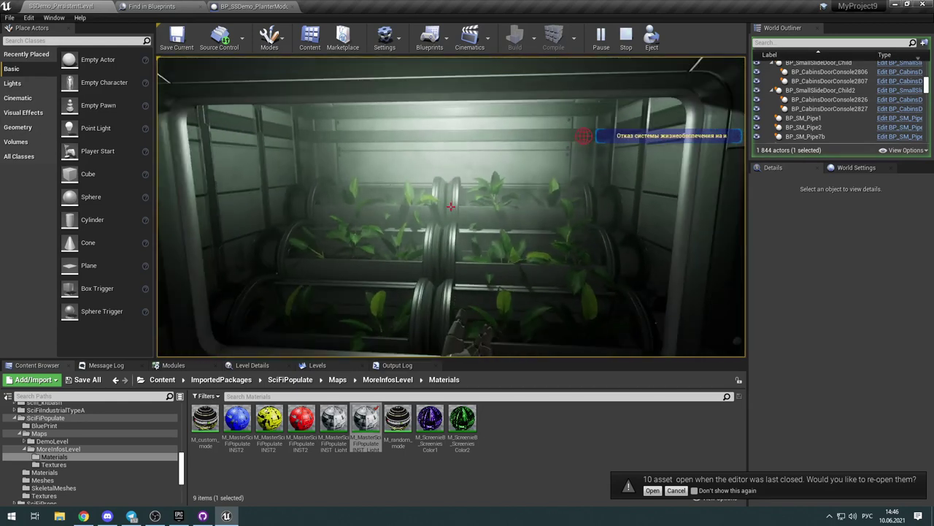
{"action": "key", "text": "Escape"}
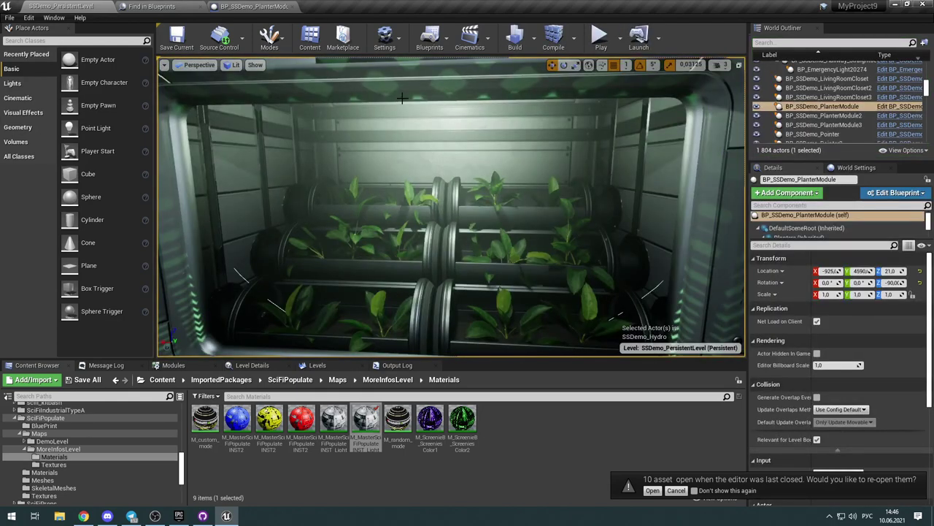
Step: Move the planter blueprint's PointLight to X -96 and Z 176 and compile the blueprint
{"action": "left_click", "coordinate": [251, 6]}
{"action": "left_click_drag", "start_coordinate": [422, 177], "coordinate": [422, 191]}
{"action": "left_click_drag", "start_coordinate": [433, 223], "coordinate": [424, 219]}
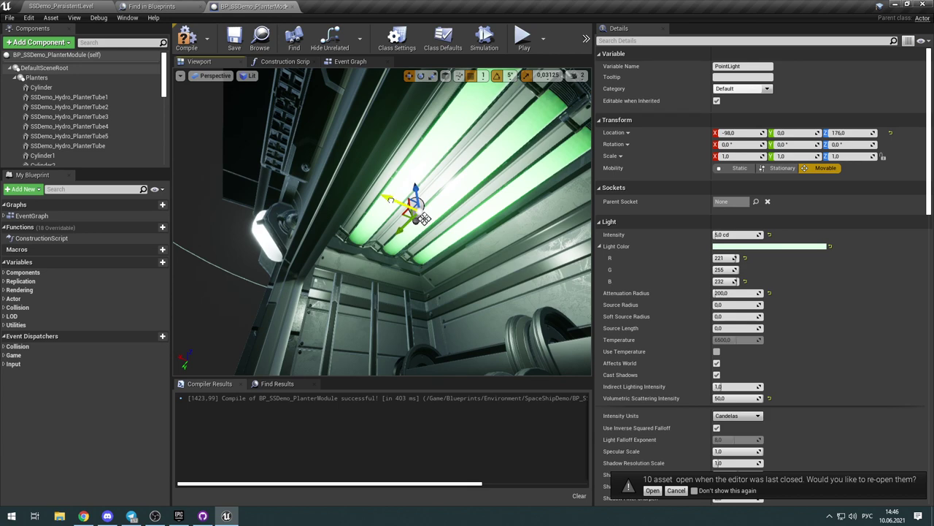
{"action": "left_click", "coordinate": [189, 41]}
Step: Play the level again, check how the moved point light illuminates the planter tubes and plants, and stop playing
{"action": "left_click", "coordinate": [65, 6]}
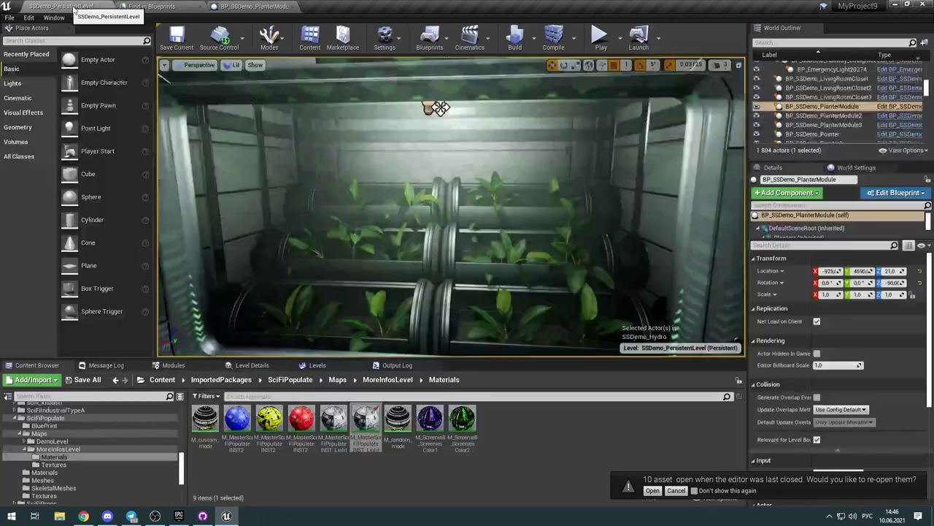
{"action": "left_click", "coordinate": [607, 41]}
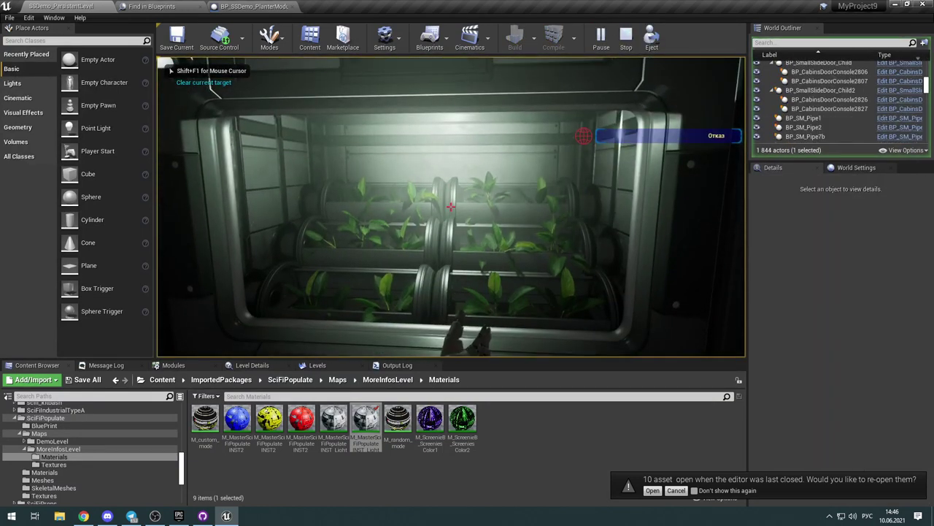
{"action": "key", "text": "w"}
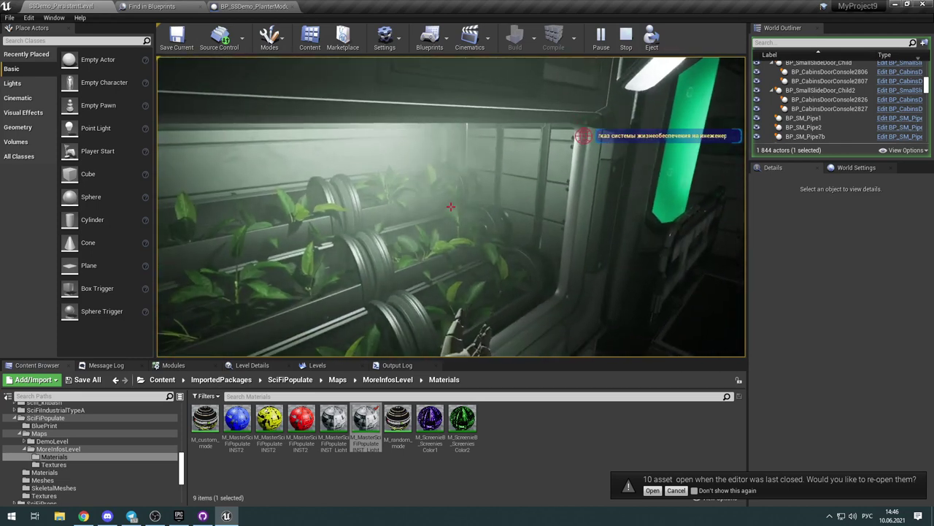
{"action": "key", "text": "s"}
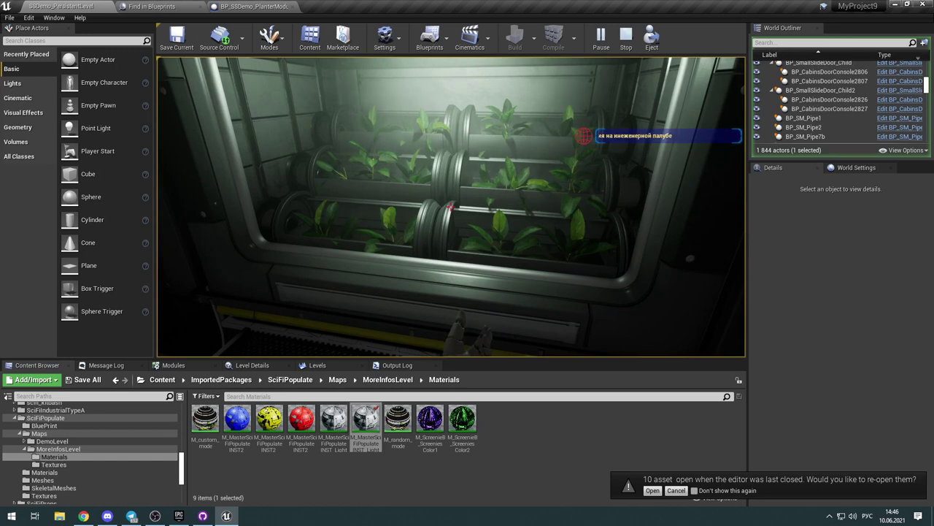
{"action": "key", "text": "Escape"}
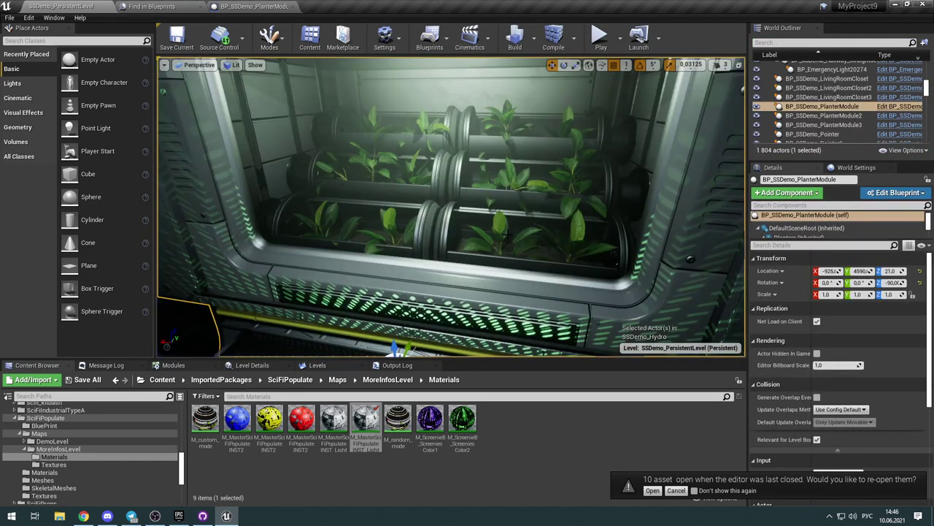
Step: Raise the plant mesh SM_Hydro_PlantsTemp inside the planter to Z 48
{"action": "left_click", "coordinate": [499, 225]}
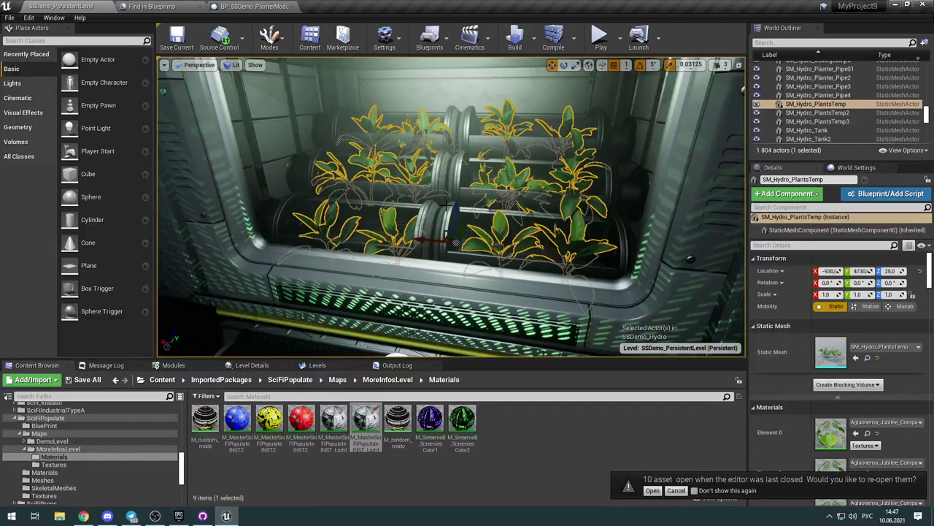
{"action": "left_click_drag", "start_coordinate": [455, 208], "coordinate": [449, 182]}
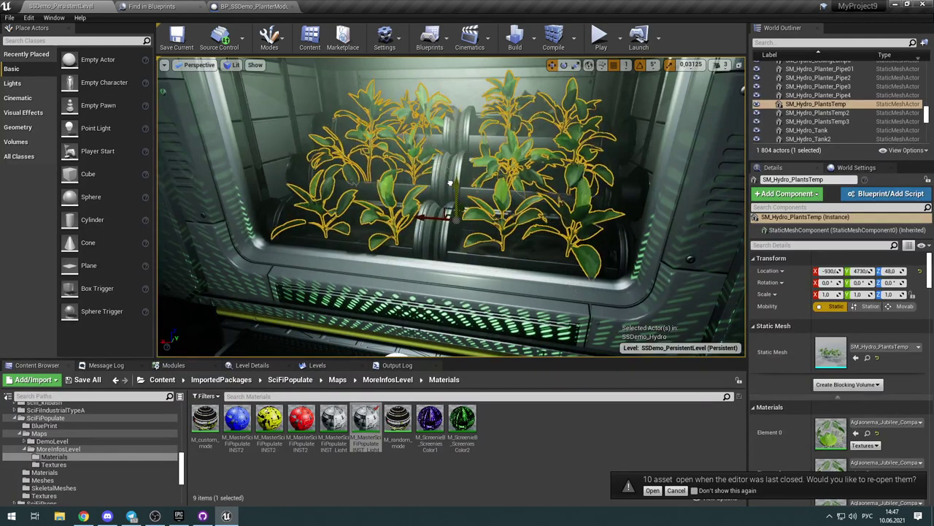
{"action": "right_click_drag", "start_coordinate": [450, 182], "coordinate": [470, 162]}
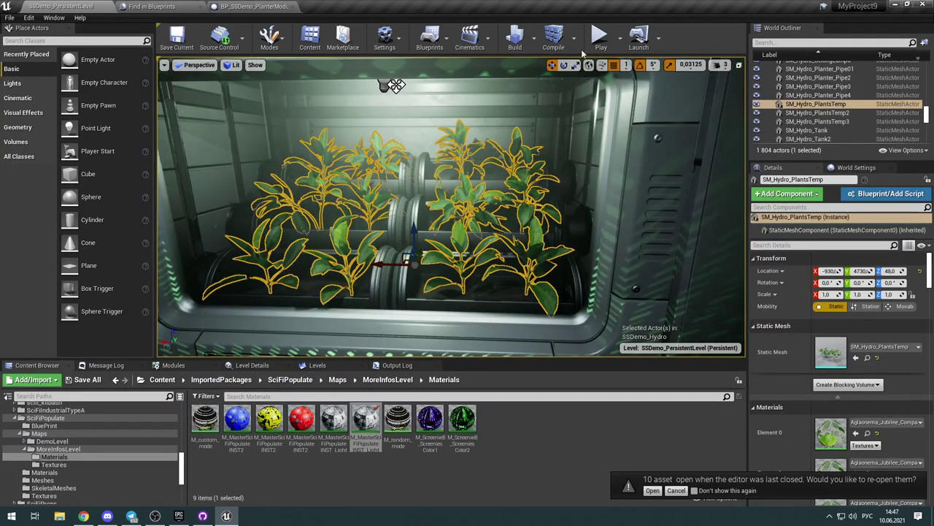
Step: Play the level to inspect the raised plants through the planter window, end the session, and view the upper housing
{"action": "left_click", "coordinate": [599, 38]}
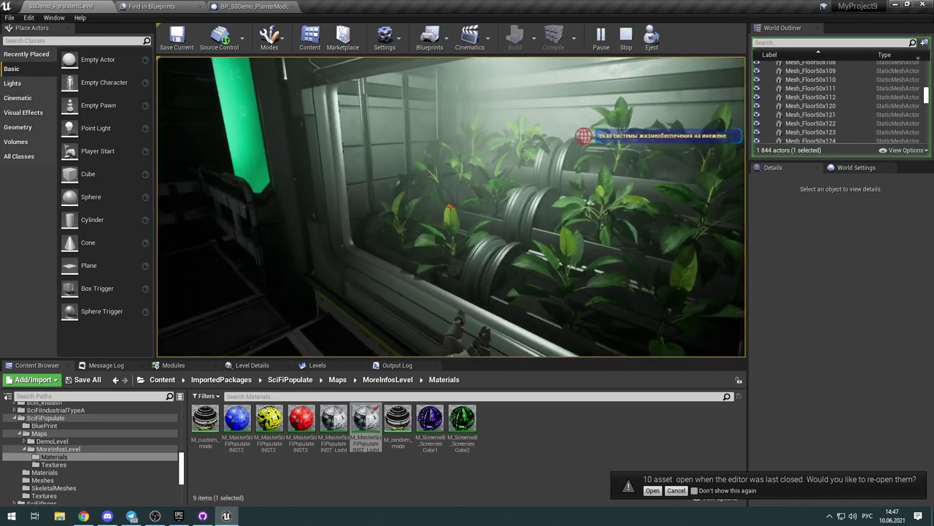
{"action": "key", "text": "Escape"}
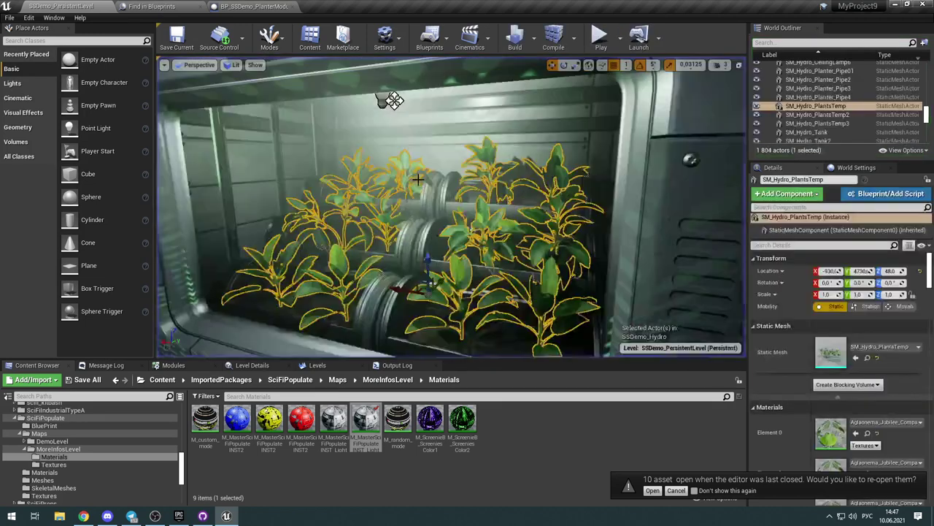
{"action": "right_click_drag", "start_coordinate": [482, 303], "coordinate": [480, 244]}
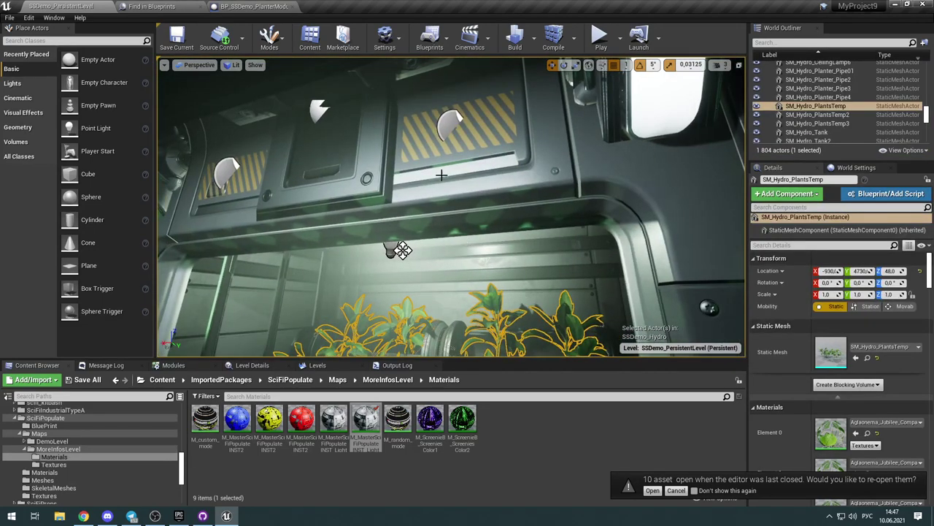
Step: Return to the planter blueprint, collapse its Planters component group, and view the module's interior from the front
{"action": "left_click", "coordinate": [257, 8]}
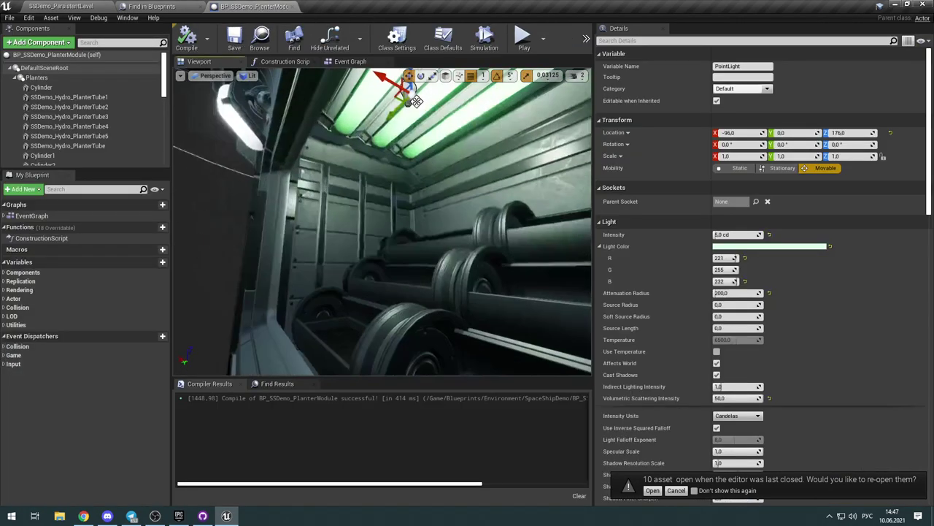
{"action": "right_click_drag", "start_coordinate": [417, 101], "coordinate": [402, 278]}
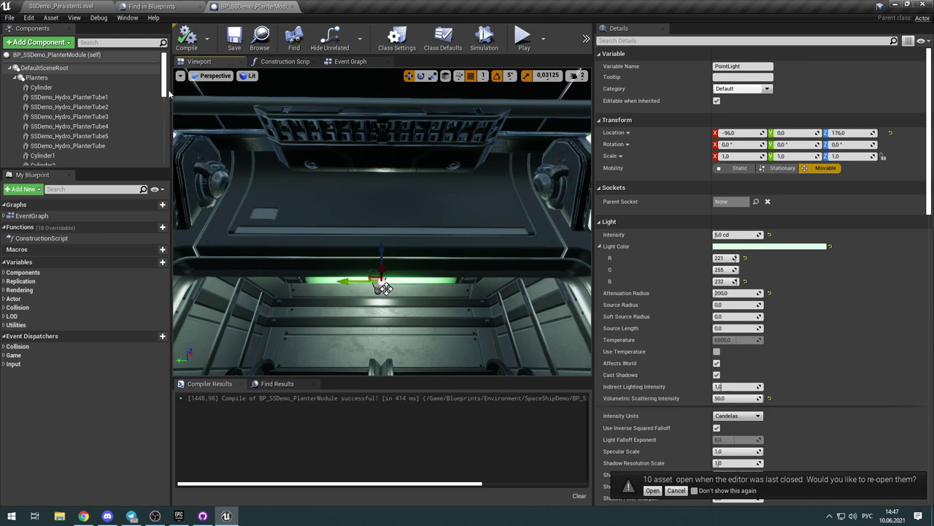
{"action": "left_click", "coordinate": [14, 77]}
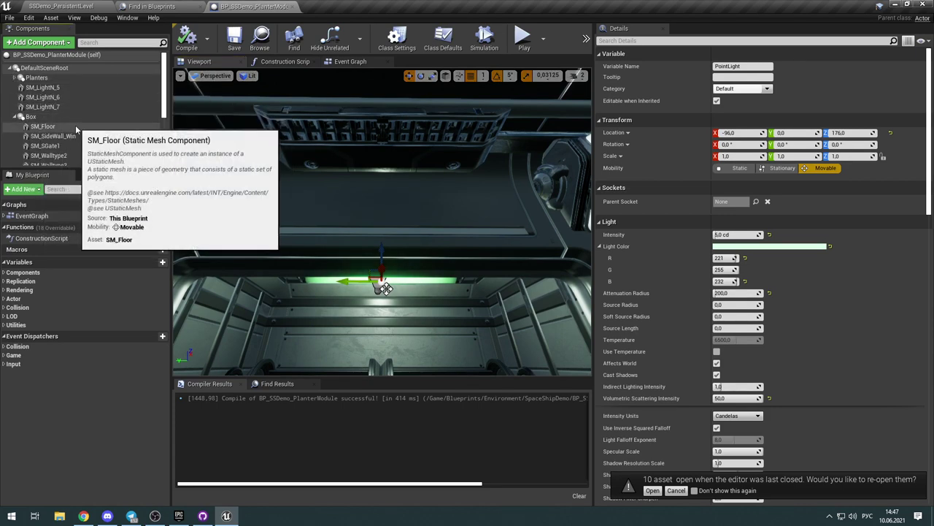
{"action": "right_click_drag", "start_coordinate": [435, 241], "coordinate": [430, 307]}
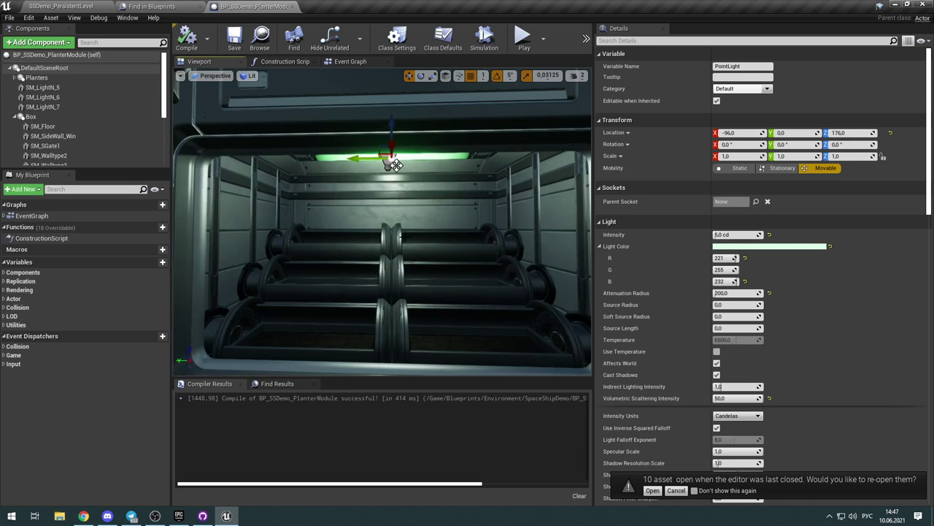
Step: Select the planter tubes of all three rows one after another to examine their transforms and materials
{"action": "left_click", "coordinate": [402, 241]}
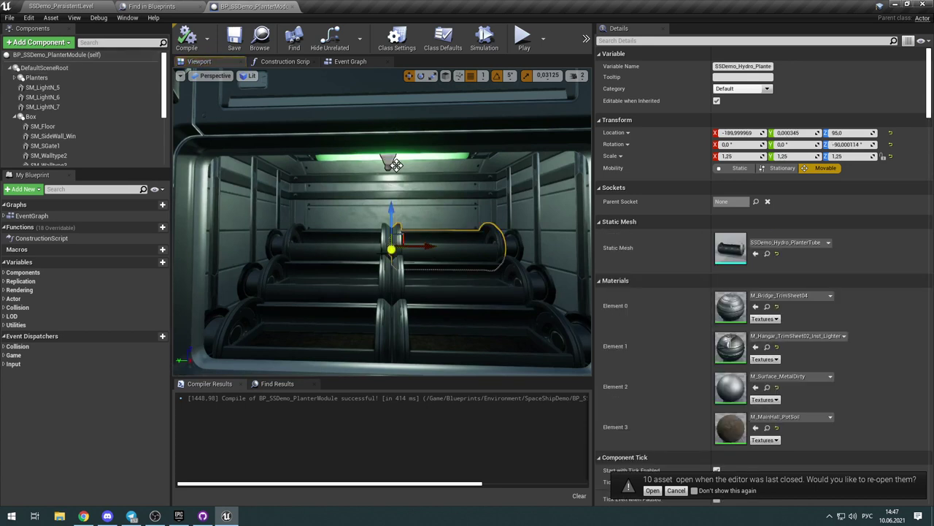
{"action": "left_click", "coordinate": [341, 249]}
{"action": "left_click", "coordinate": [349, 281]}
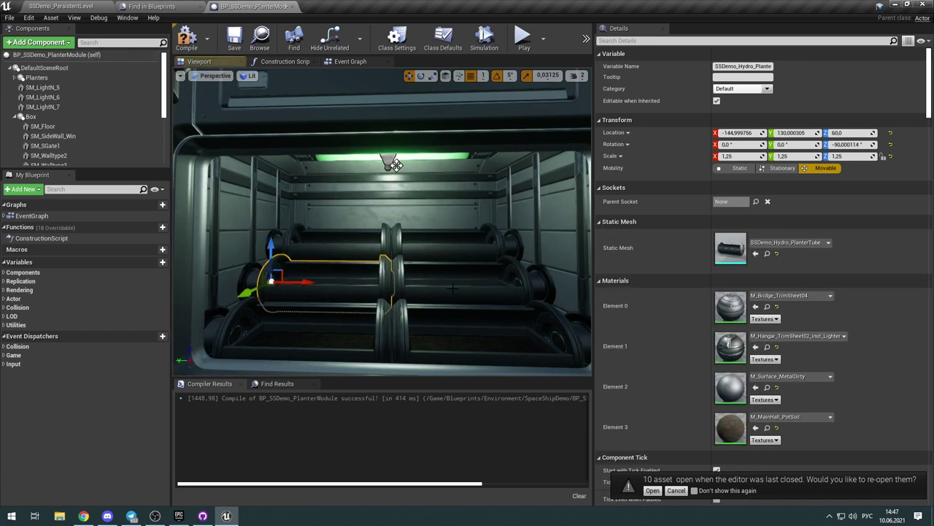
{"action": "left_click", "coordinate": [447, 287]}
{"action": "left_click", "coordinate": [457, 351]}
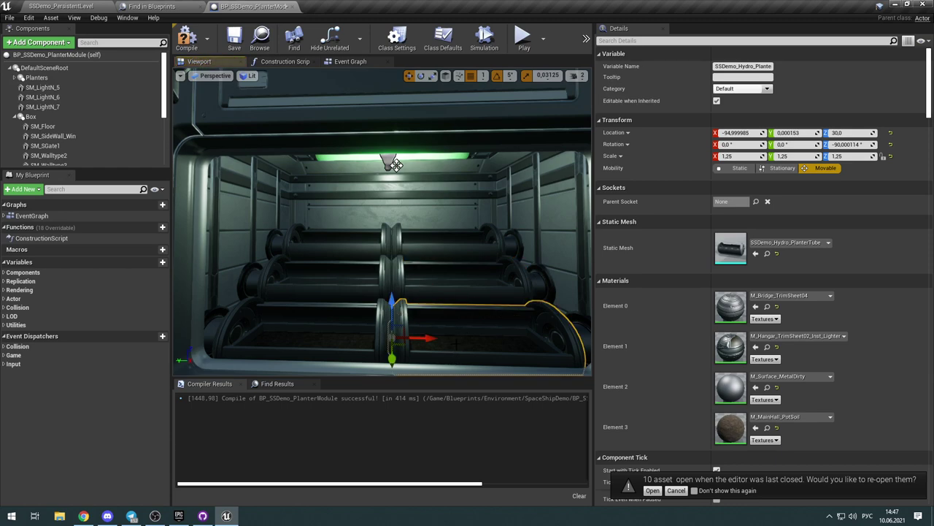
{"action": "left_click", "coordinate": [368, 347]}
{"action": "left_click", "coordinate": [365, 305]}
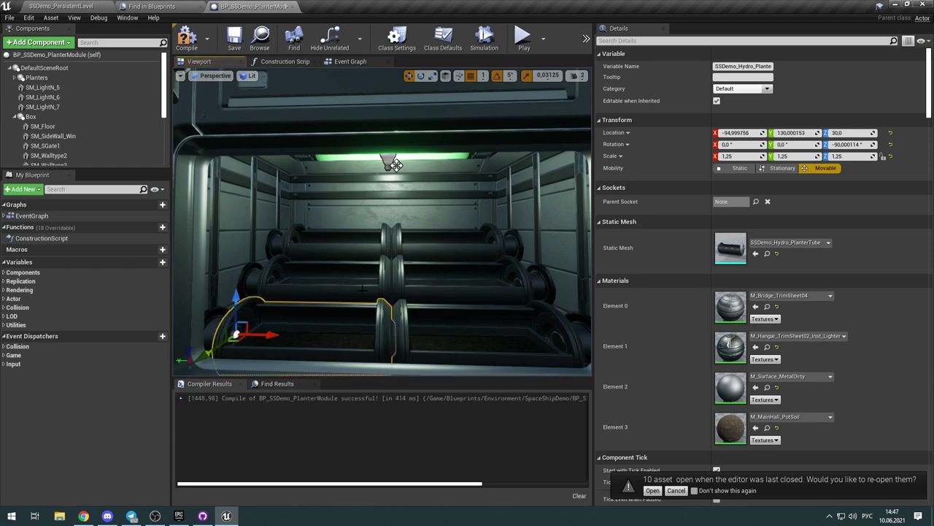
{"action": "left_click", "coordinate": [370, 281]}
{"action": "left_click", "coordinate": [378, 243]}
{"action": "key", "text": "ctrl+y"}
{"action": "key", "text": "ctrl+y"}
{"action": "key", "text": "ctrl+y"}
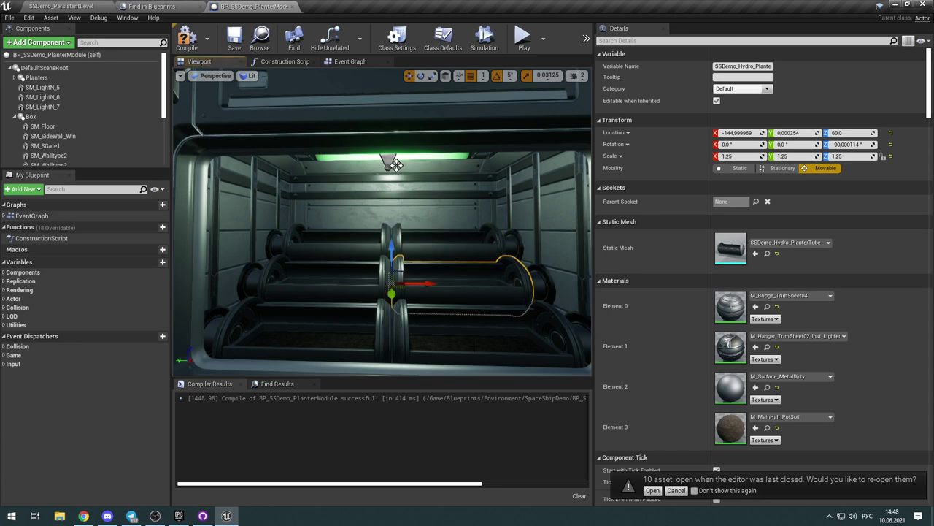
Step: Examine the front-row planter tube and its soil bed up close
{"action": "key", "text": "w"}
{"action": "right_click_drag", "start_coordinate": [473, 345], "coordinate": [522, 406]}
{"action": "key", "text": "w"}
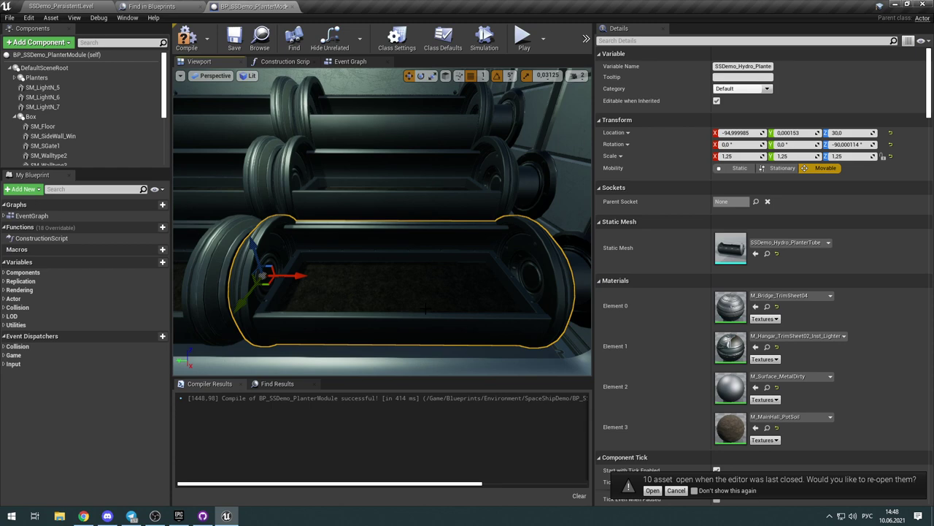
{"action": "mouse_move", "coordinate": [425, 309]}
{"action": "right_mouse_down"}
{"action": "mouse_move", "coordinate": [418, 200]}
{"action": "mouse_move", "coordinate": [387, 182]}
{"action": "mouse_move", "coordinate": [427, 310]}
{"action": "right_mouse_up"}
Step: Check the material assigned to ceiling lamps SM_LightN_6 and SM_LightN_7 and compile the planter blueprint
{"action": "left_click", "coordinate": [506, 164]}
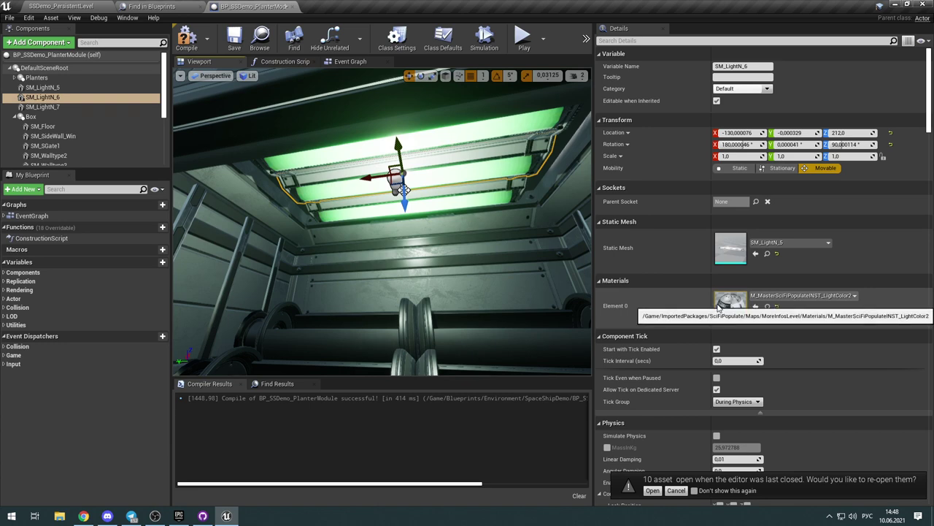
{"action": "left_click", "coordinate": [497, 200]}
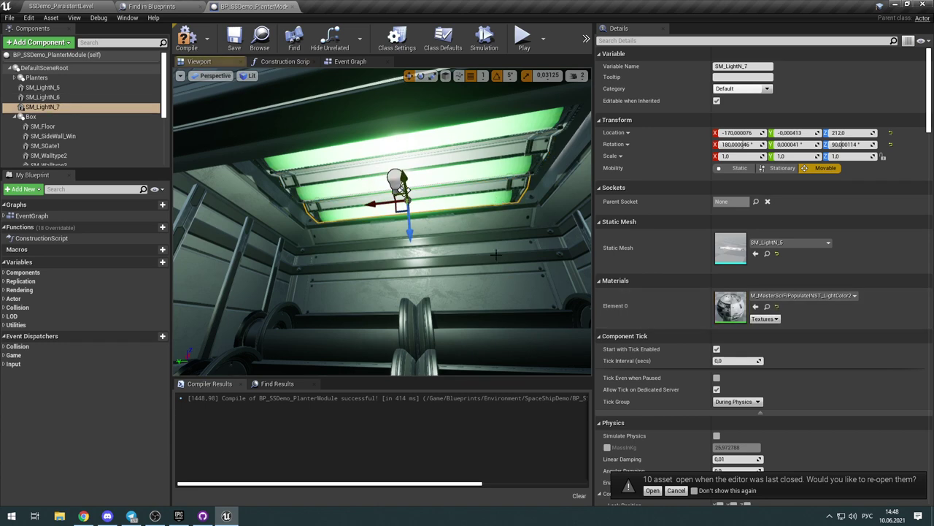
{"action": "right_click_drag", "start_coordinate": [497, 200], "coordinate": [497, 200]}
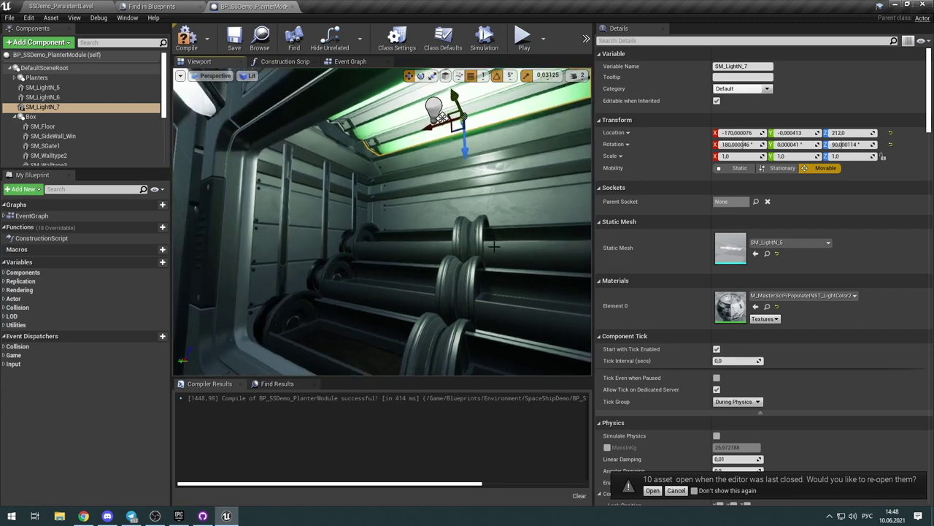
{"action": "left_click", "coordinate": [186, 38]}
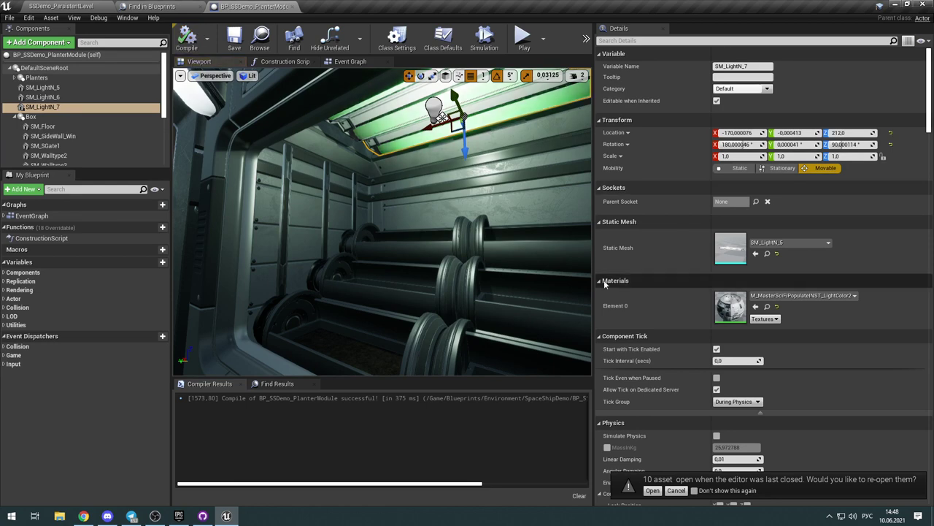
Step: Locate the lamps' material instance M_MasterSciFiPopulateINST_LightColor2 and duplicate it as M_HydroStationLight_INST
{"action": "left_click", "coordinate": [766, 307]}
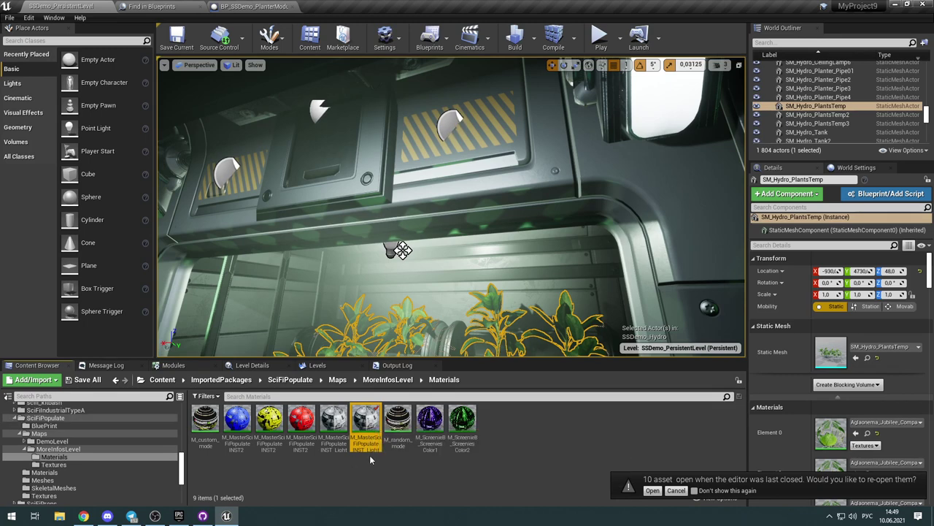
{"action": "right_click", "coordinate": [365, 427]}
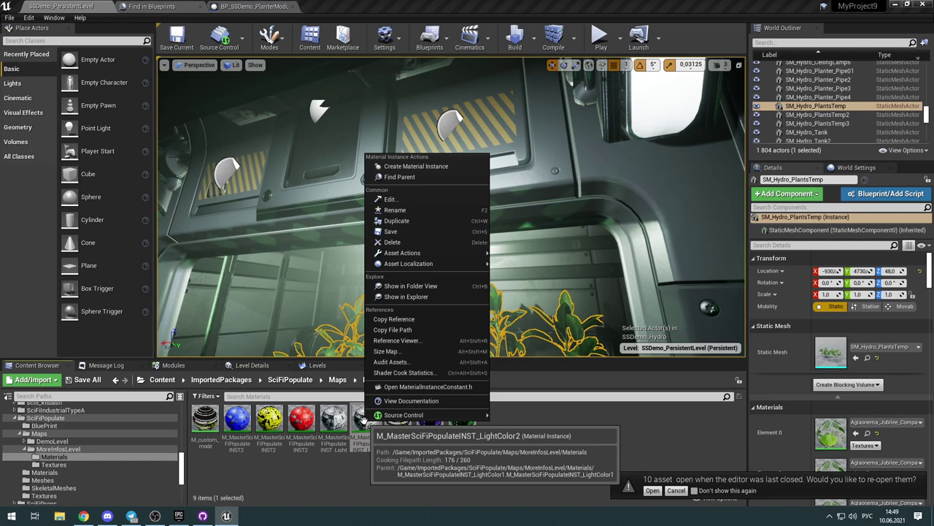
{"action": "left_click", "coordinate": [444, 221]}
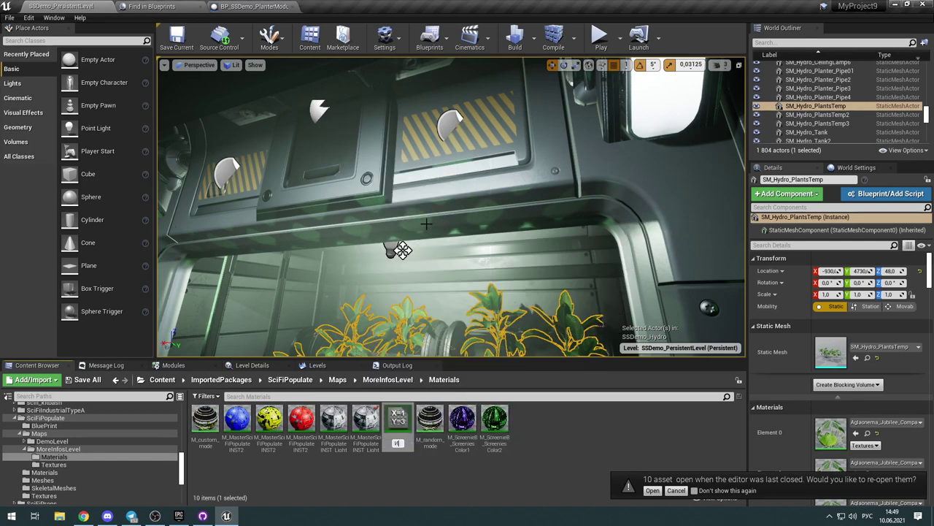
{"action": "key", "text": "BackSpace"}
{"action": "key", "text": "alt+shift"}
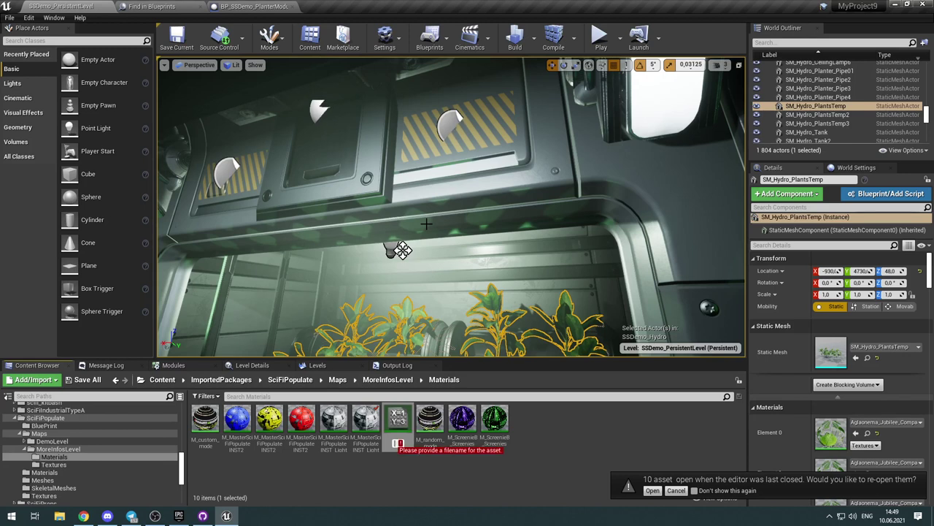
{"action": "type", "text": "M_Hydr"}
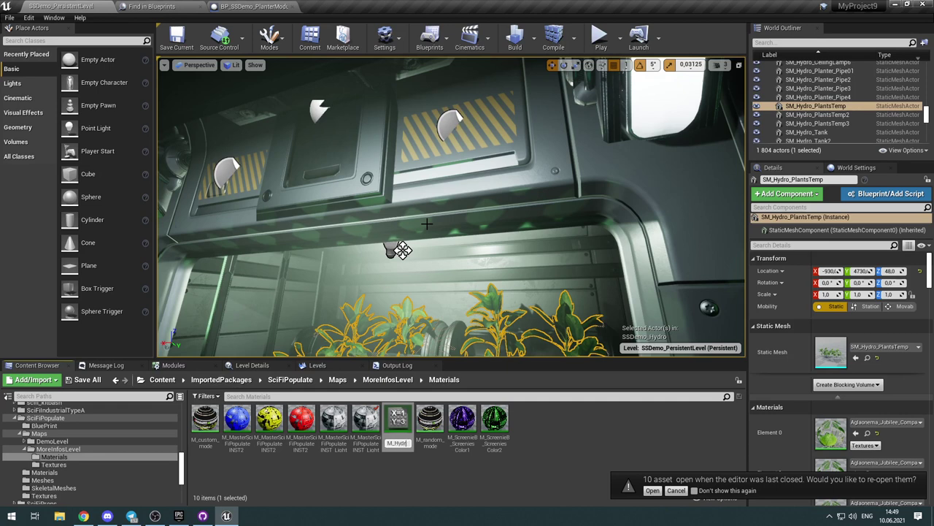
{"action": "type", "text": "tation"}
{"action": "type", "text": "Li"}
{"action": "type", "text": "ight"}
{"action": "type", "text": "_IN"}
{"action": "type", "text": "ST"}
{"action": "key", "text": "Return"}
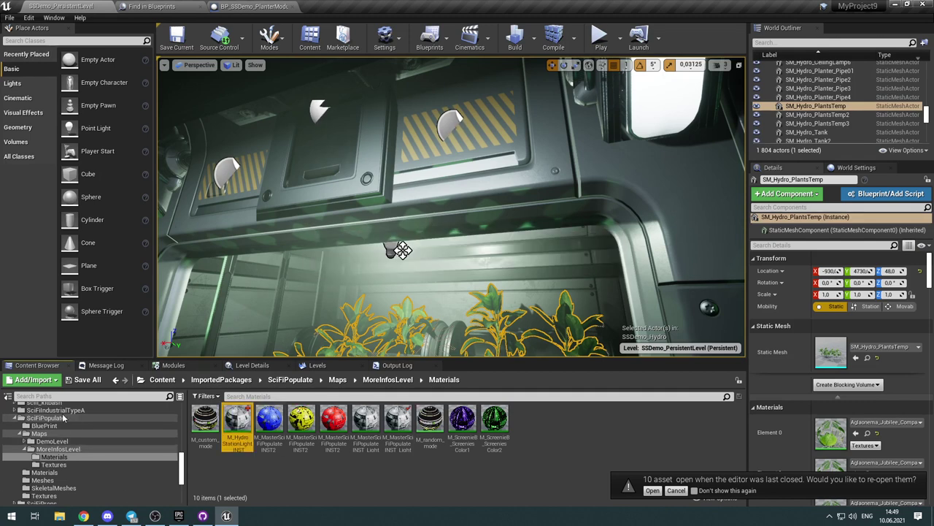
Step: Move M_HydroStationLight_INST into the Environment/Materials/Hydroponics folder and open that folder
{"action": "scroll", "coordinate": [76, 441], "scroll_direction": "up", "scroll_amount": 5}
{"action": "scroll", "coordinate": [77, 439], "scroll_direction": "up", "scroll_amount": 5}
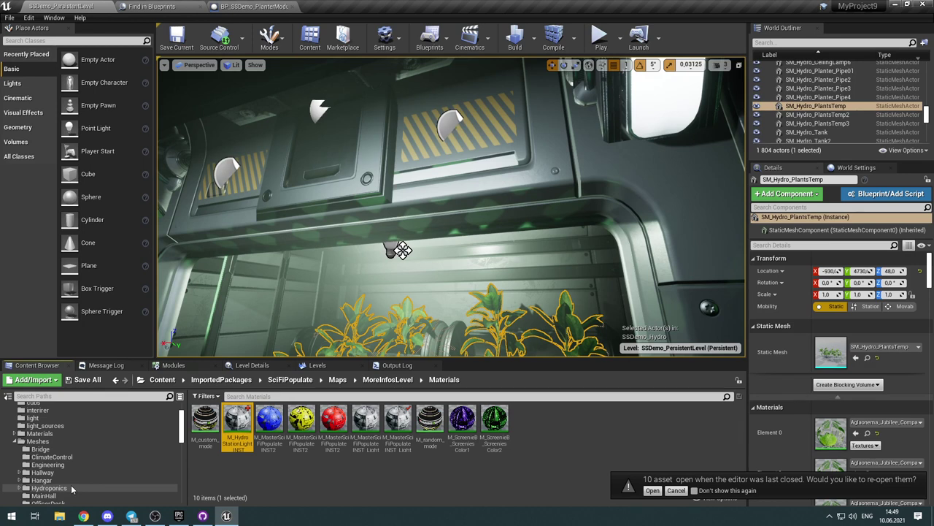
{"action": "scroll", "coordinate": [69, 478], "scroll_direction": "up", "scroll_amount": 2}
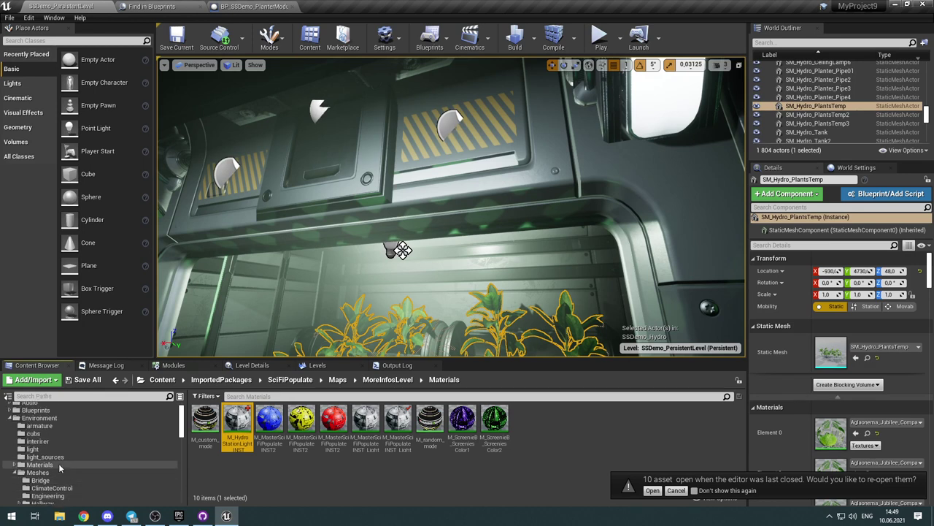
{"action": "left_click", "coordinate": [16, 465]}
{"action": "scroll", "coordinate": [78, 476], "scroll_direction": "down", "scroll_amount": 3}
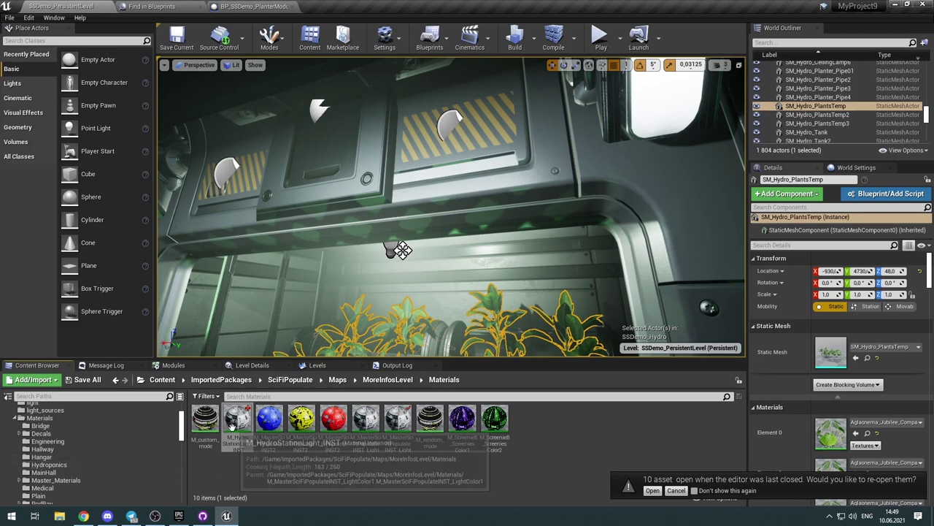
{"action": "left_click_drag", "start_coordinate": [231, 427], "coordinate": [80, 466]}
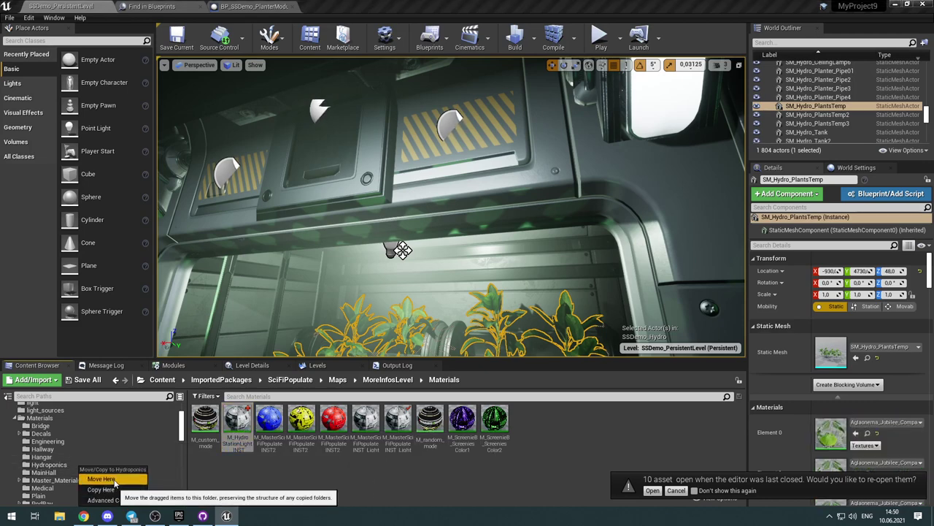
{"action": "left_click", "coordinate": [114, 479]}
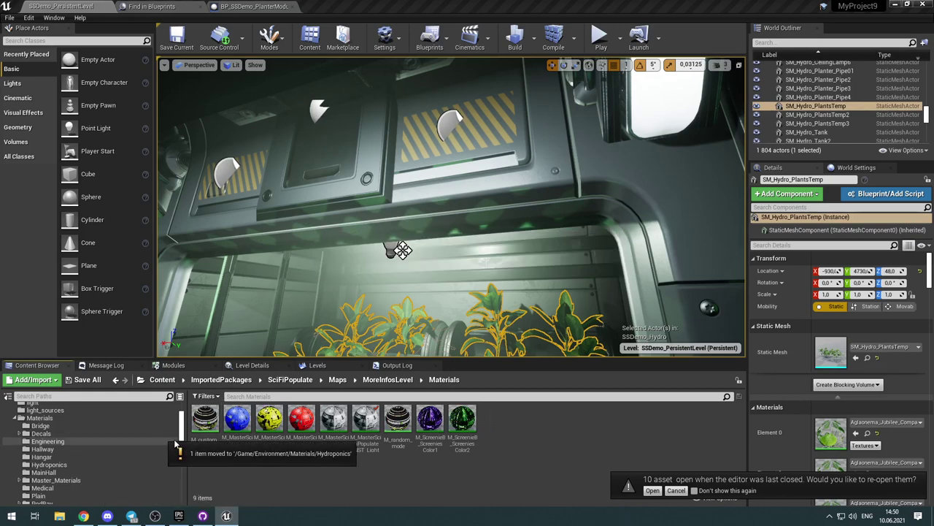
{"action": "left_click", "coordinate": [94, 467]}
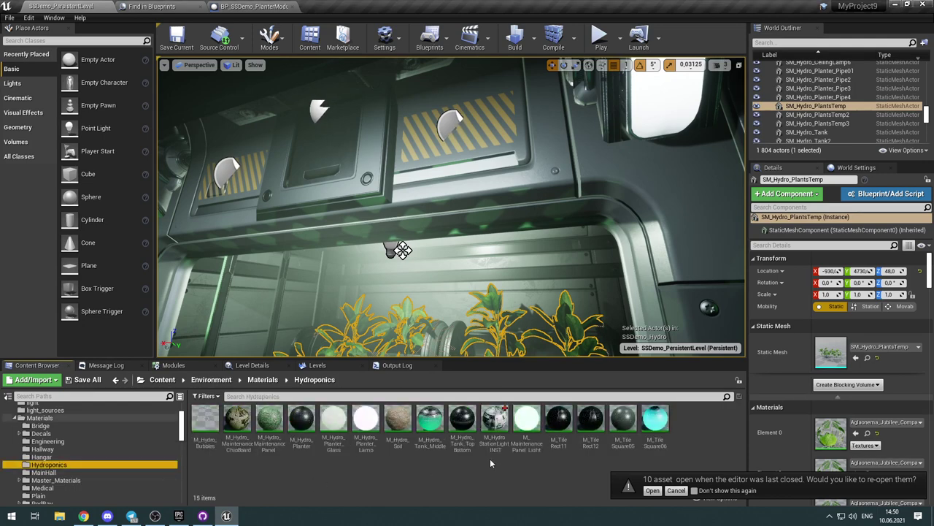
Step: Assign M_HydroStationLight_INST to ceiling lamps SM_LightN_7, SM_LightN_6 and SM_LightN_5 in the planter blueprint and compile it
{"action": "left_click", "coordinate": [494, 421]}
{"action": "left_click", "coordinate": [252, 6]}
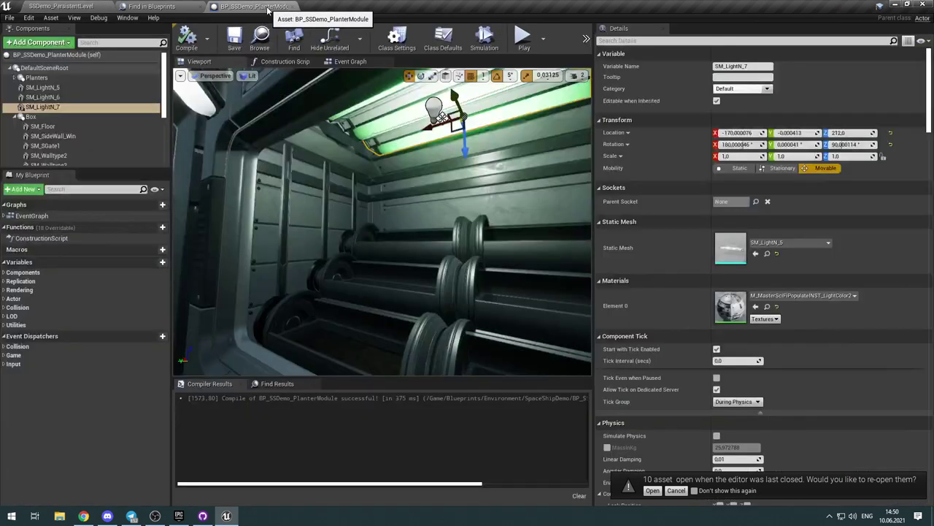
{"action": "left_click", "coordinate": [755, 307]}
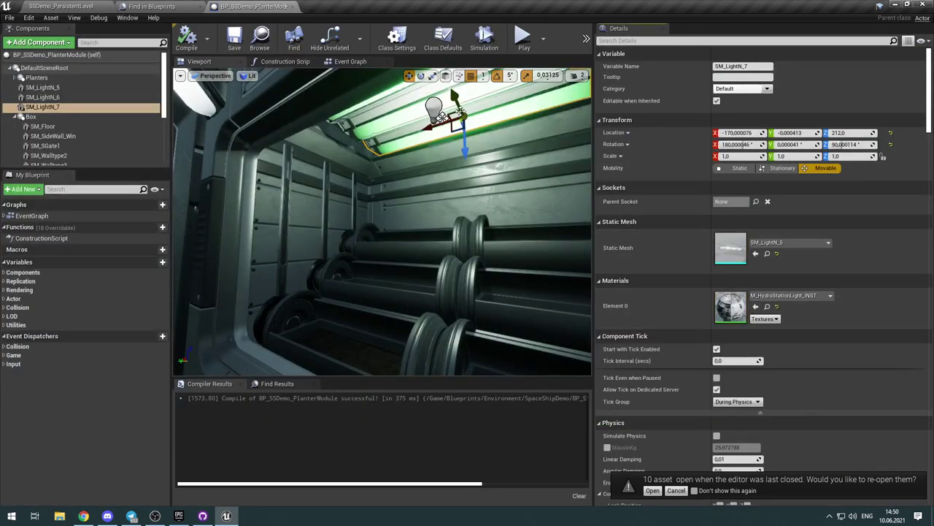
{"action": "left_click", "coordinate": [393, 118]}
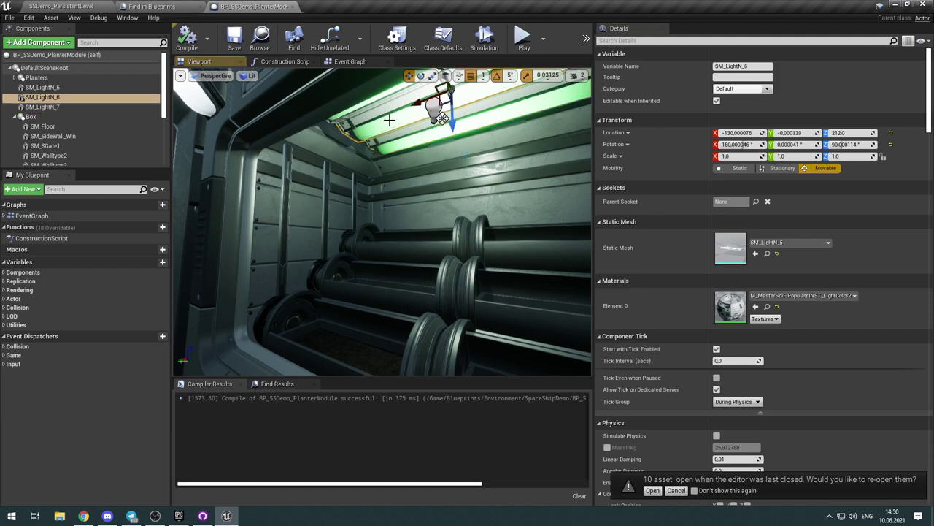
{"action": "left_click", "coordinate": [756, 307]}
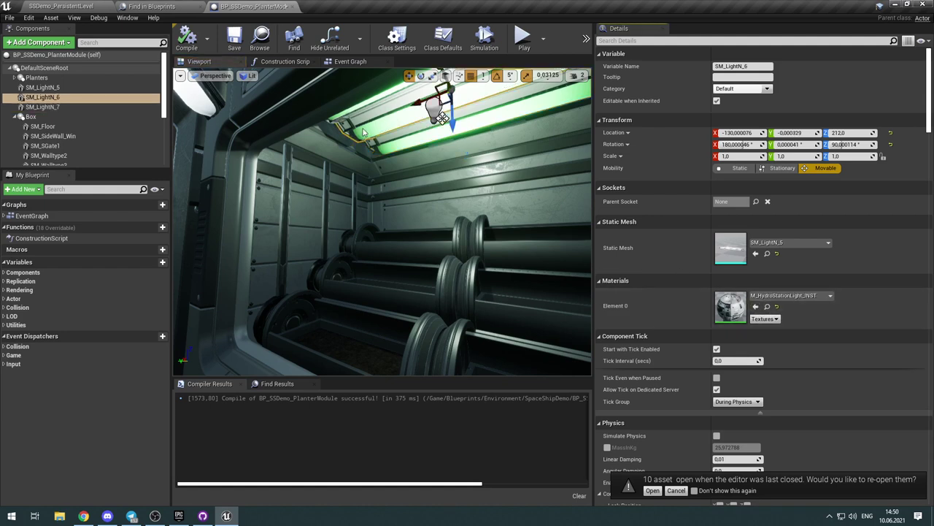
{"action": "left_click", "coordinate": [367, 102]}
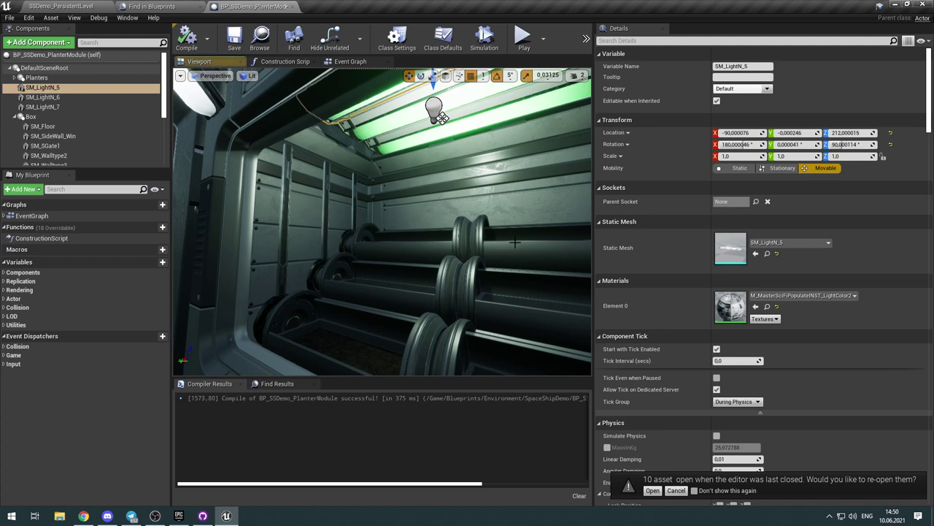
{"action": "left_click", "coordinate": [755, 308]}
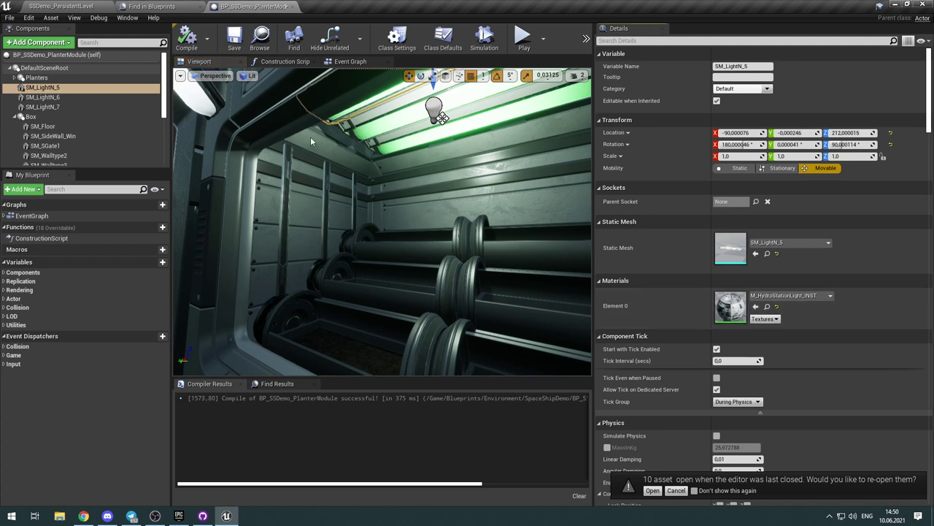
{"action": "left_click", "coordinate": [186, 41]}
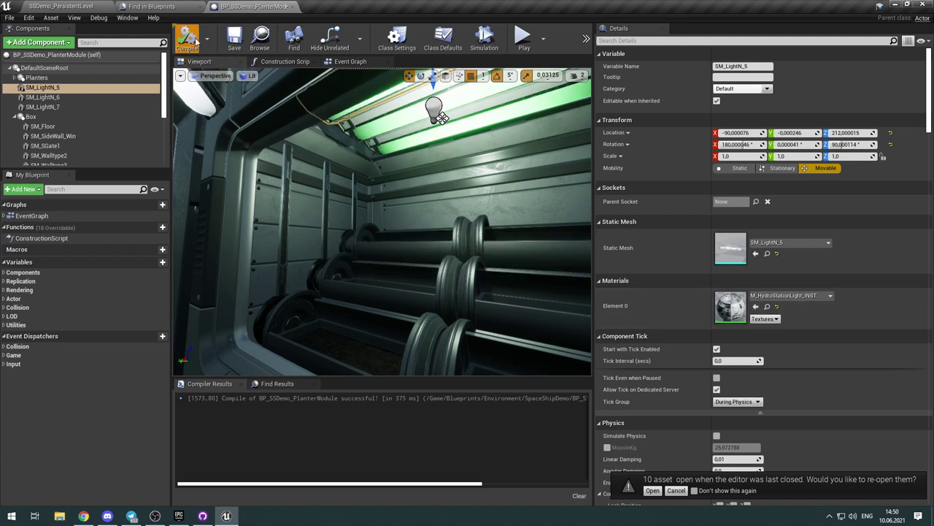
Step: Open M_HydroStationLight_INST for editing and set its Emissive Sine Tint to magenta, hex sRGB DA00E200
{"action": "left_click", "coordinate": [62, 5]}
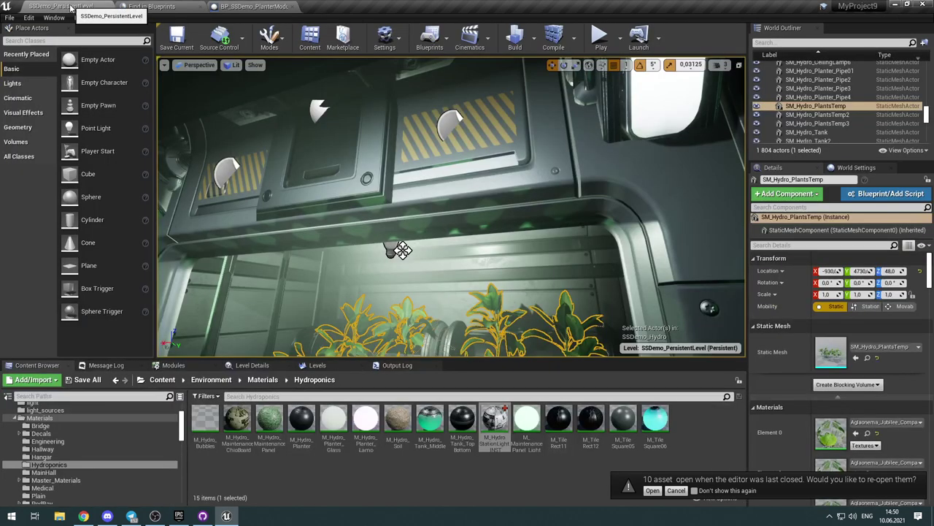
{"action": "double_click", "coordinate": [496, 417]}
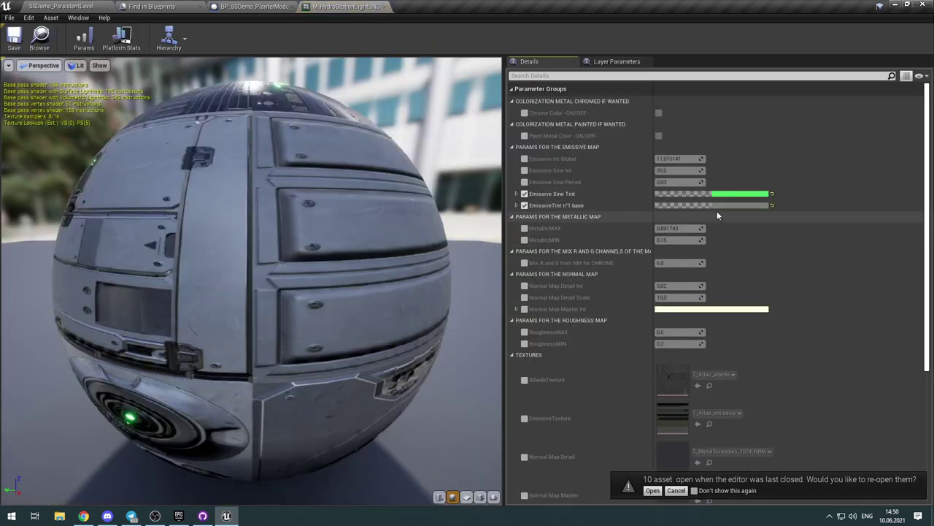
{"action": "left_click", "coordinate": [728, 194]}
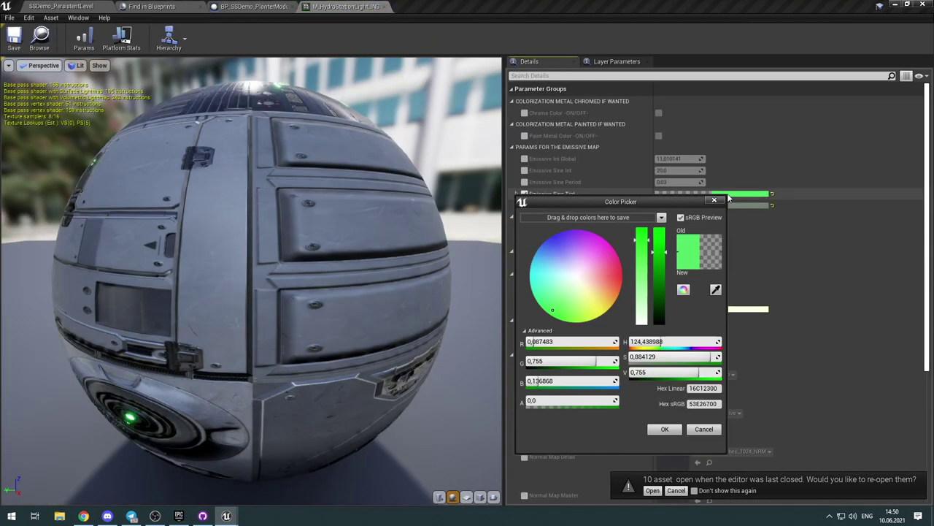
{"action": "left_click", "coordinate": [554, 304]}
{"action": "left_click_drag", "start_coordinate": [562, 302], "coordinate": [613, 241]}
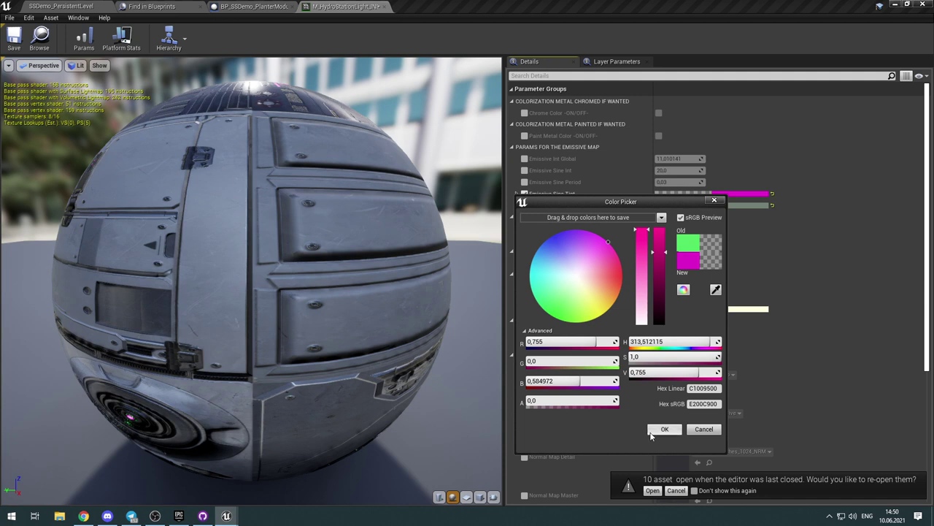
{"action": "left_click", "coordinate": [608, 245]}
{"action": "left_click_drag", "start_coordinate": [609, 247], "coordinate": [599, 233]}
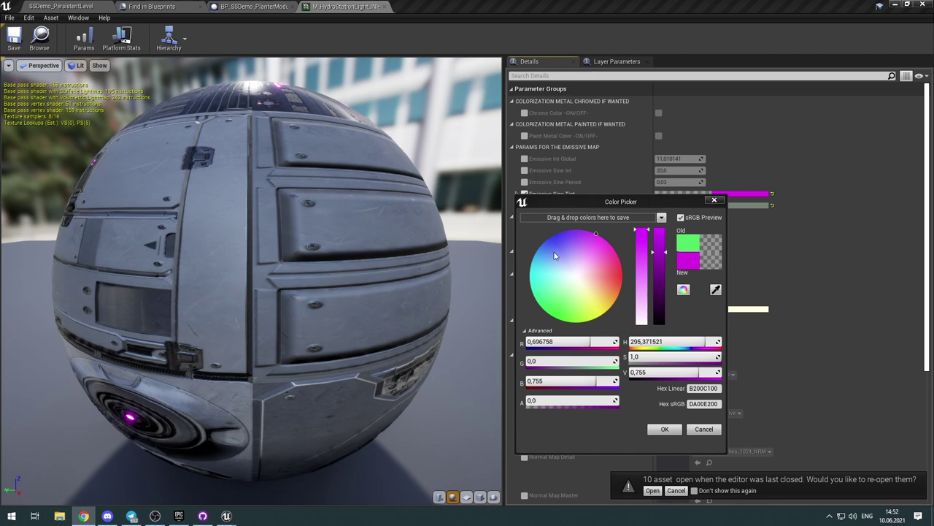
{"action": "left_click", "coordinate": [667, 430]}
Step: Set the EmissiveTint n°1 base colour to a muted purple, hex sRGB 7D6A8100, and save the material instance
{"action": "left_click", "coordinate": [733, 205]}
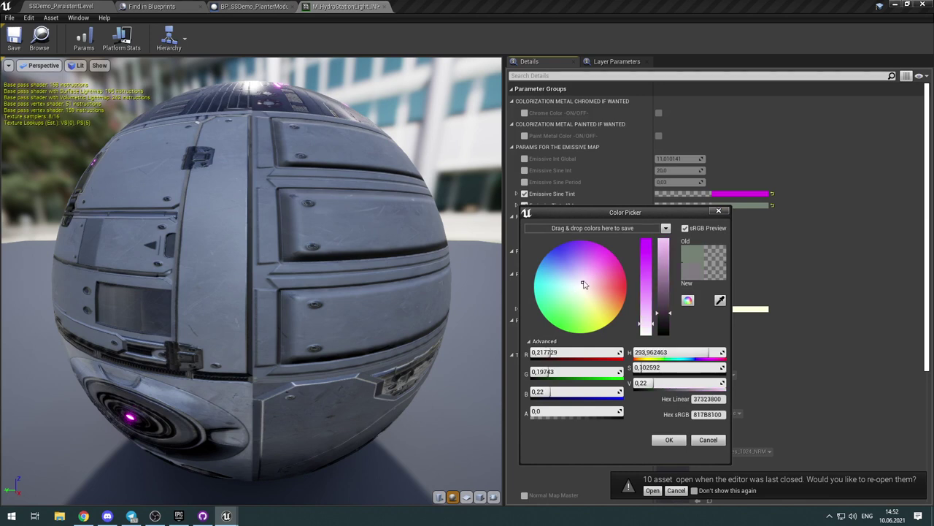
{"action": "left_click_drag", "start_coordinate": [577, 295], "coordinate": [586, 275]}
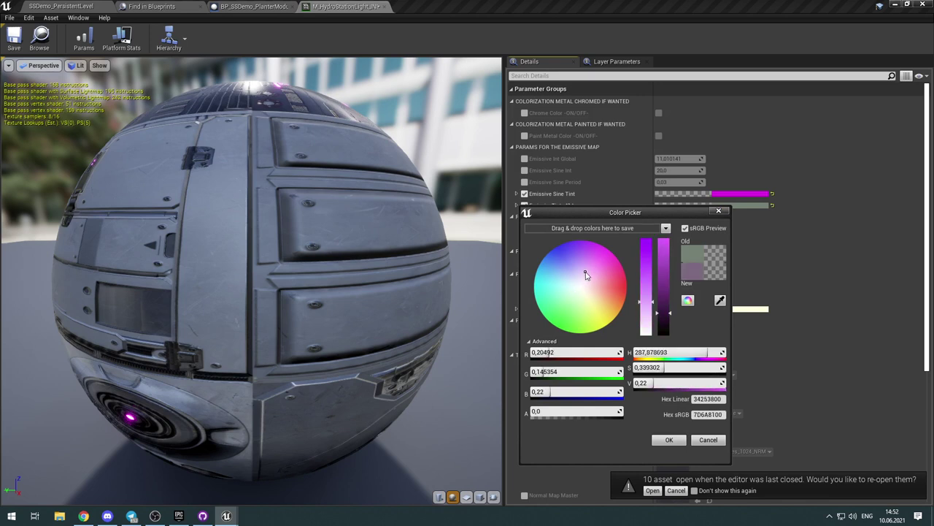
{"action": "left_click", "coordinate": [669, 440]}
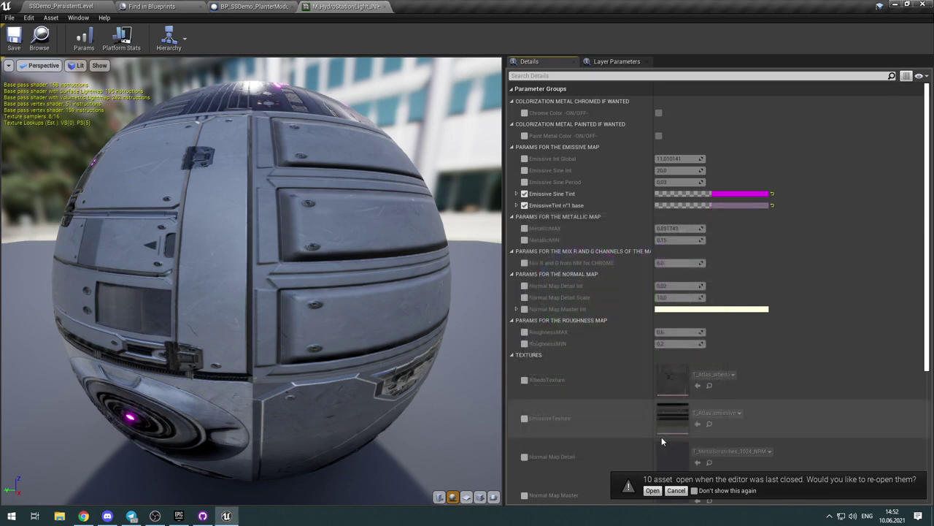
{"action": "left_click", "coordinate": [15, 40]}
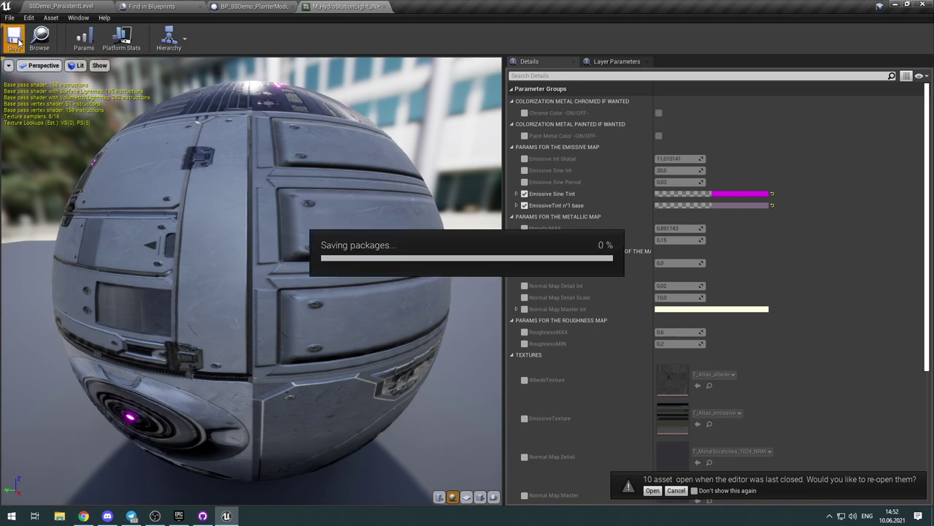
Step: Return to the level, inspect the recoloured ceiling lamps above the plants, and select the planter module
{"action": "left_click", "coordinate": [98, 6]}
{"action": "right_click_drag", "start_coordinate": [424, 257], "coordinate": [429, 237]}
{"action": "key", "text": "w"}
{"action": "key", "text": "s"}
{"action": "right_click_drag", "start_coordinate": [495, 259], "coordinate": [495, 259]}
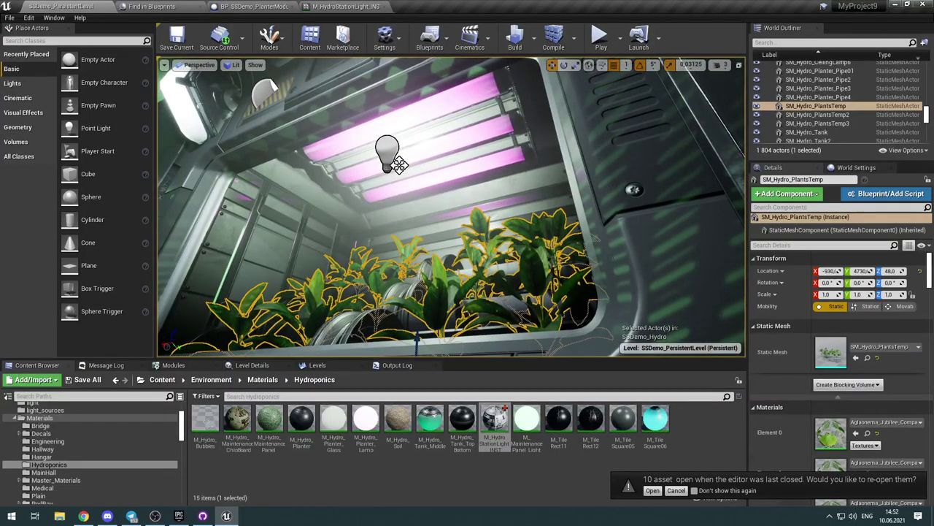
{"action": "left_click", "coordinate": [446, 207]}
{"action": "scroll", "coordinate": [881, 334], "scroll_direction": "down", "scroll_amount": 1}
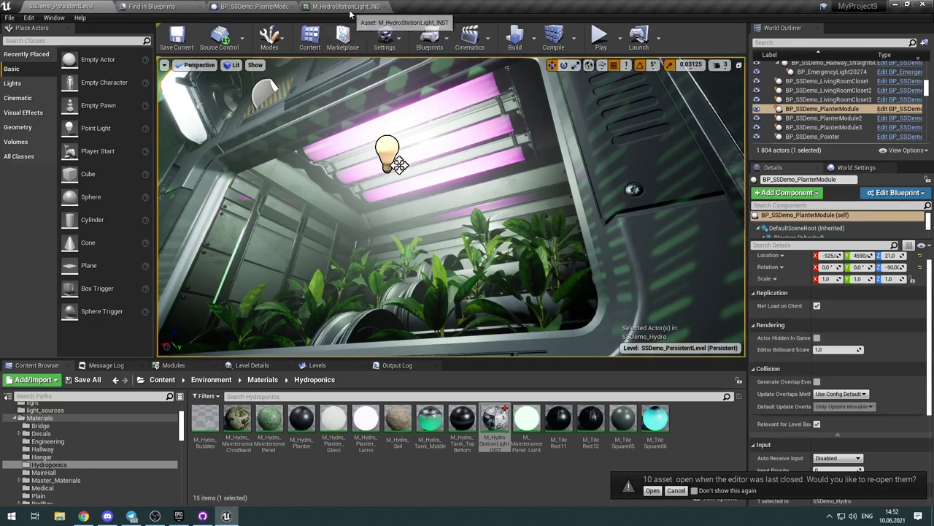
Step: Set the planter blueprint's point light colour to pale purple, hex sRGB F6DAFFFF, dismiss the asset re-opening notice, and compile
{"action": "left_click", "coordinate": [259, 8]}
{"action": "left_click", "coordinate": [440, 118]}
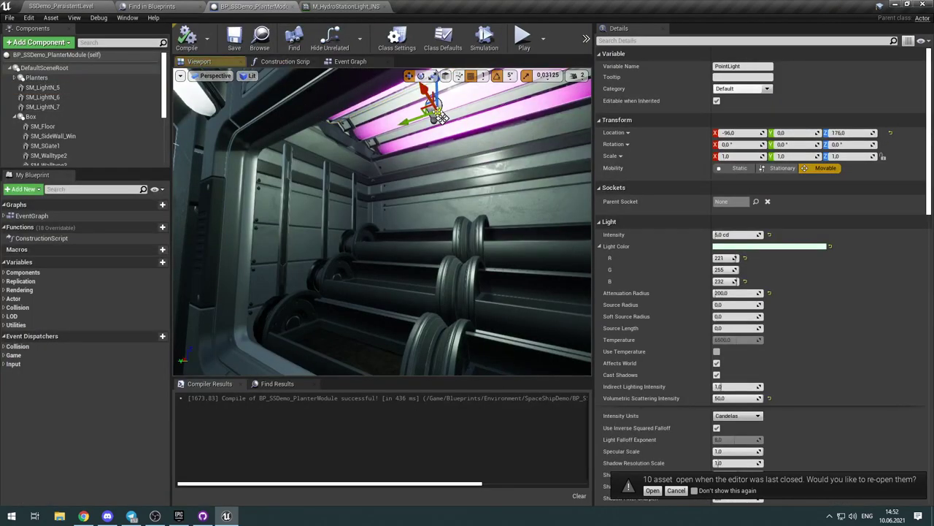
{"action": "left_click", "coordinate": [730, 251]}
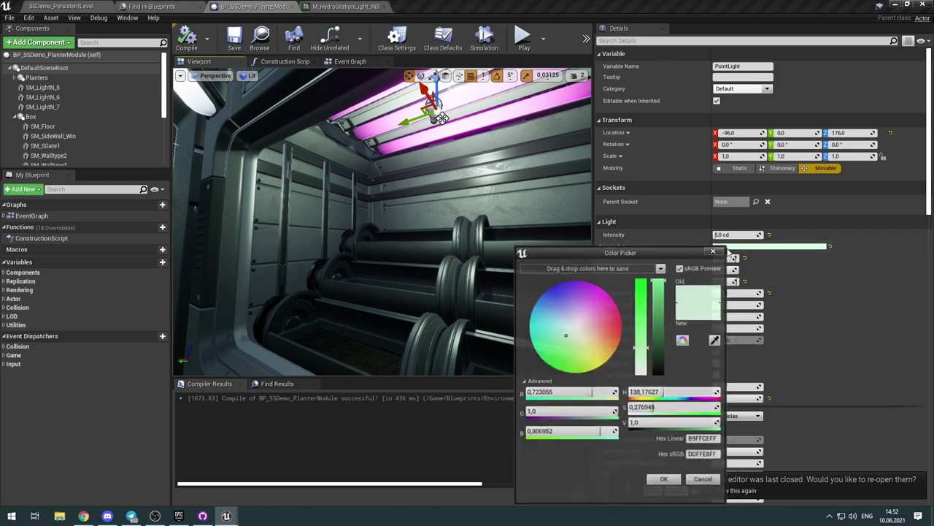
{"action": "left_click", "coordinate": [580, 317]}
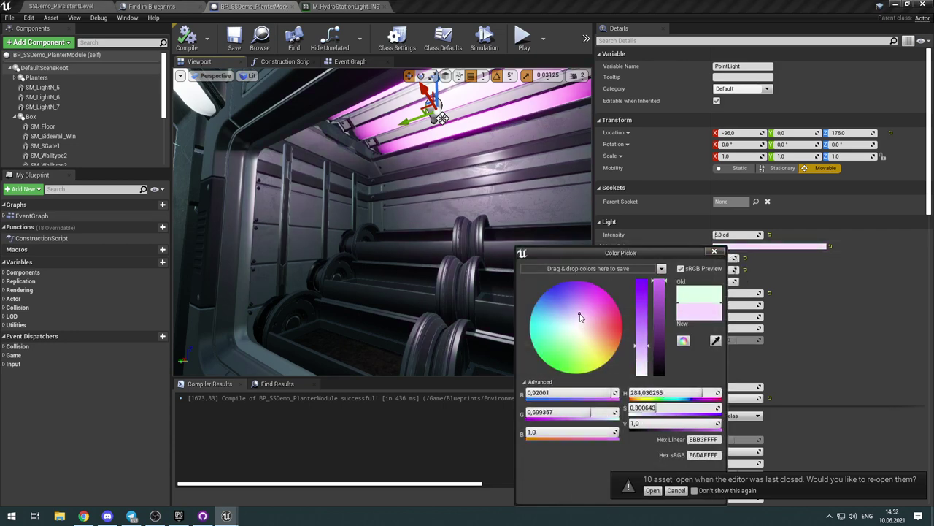
{"action": "left_click", "coordinate": [676, 490]}
{"action": "left_click", "coordinate": [662, 481]}
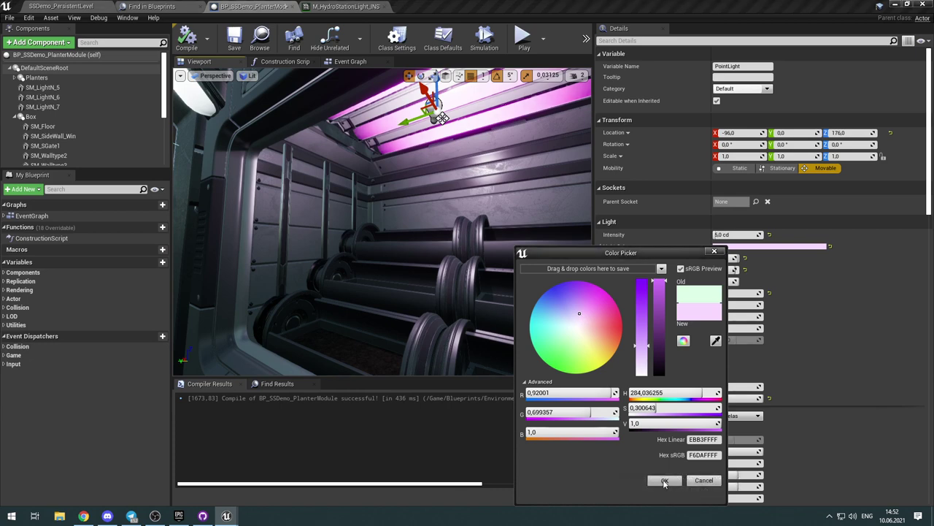
{"action": "left_click", "coordinate": [187, 40]}
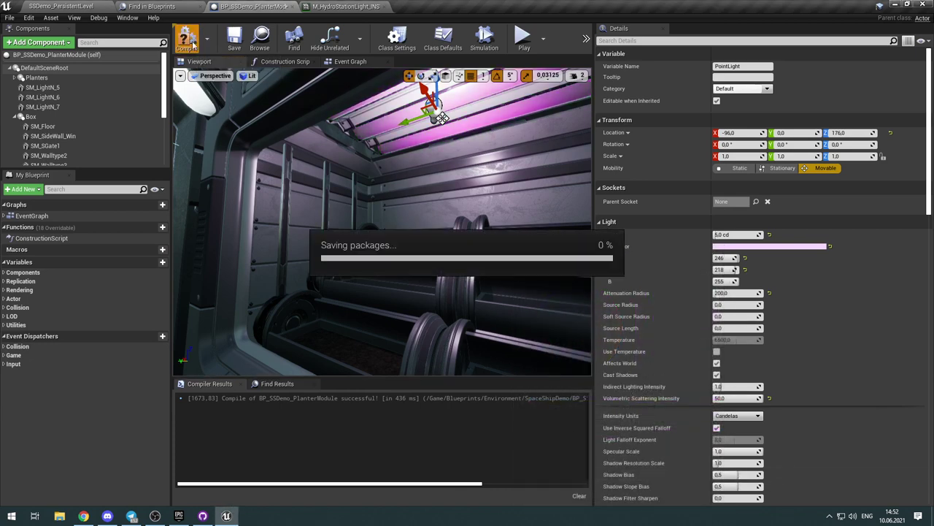
Step: Play the level, inspect the planter's plants and lamps under the recoloured light, and end the play session
{"action": "left_click", "coordinate": [62, 6]}
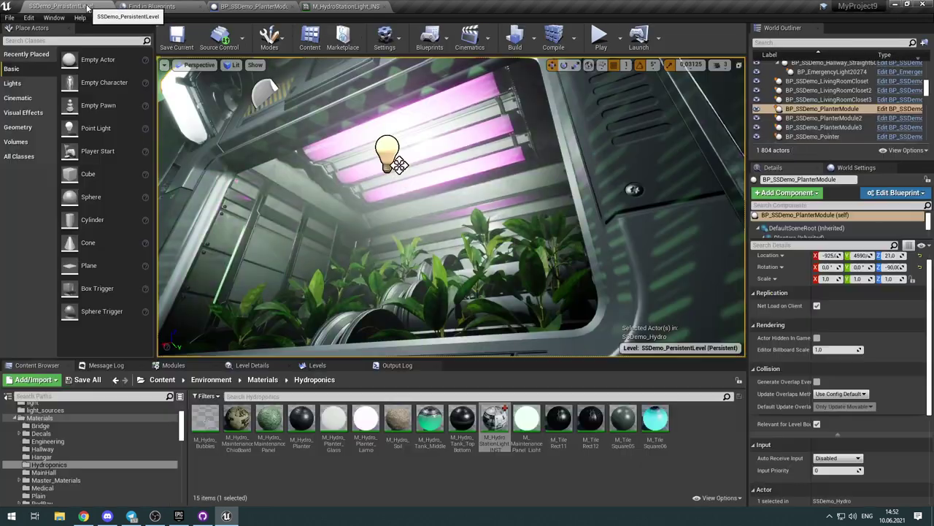
{"action": "left_click", "coordinate": [596, 38]}
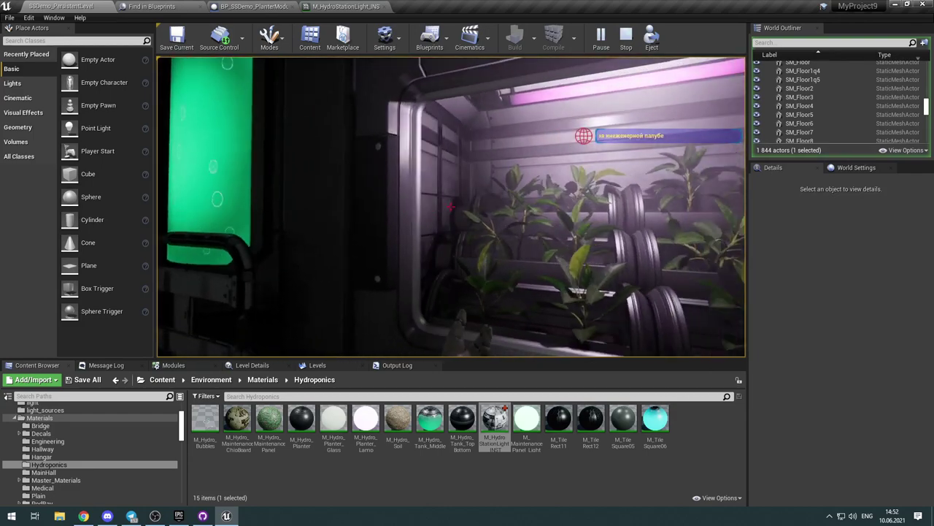
{"action": "key", "text": "w"}
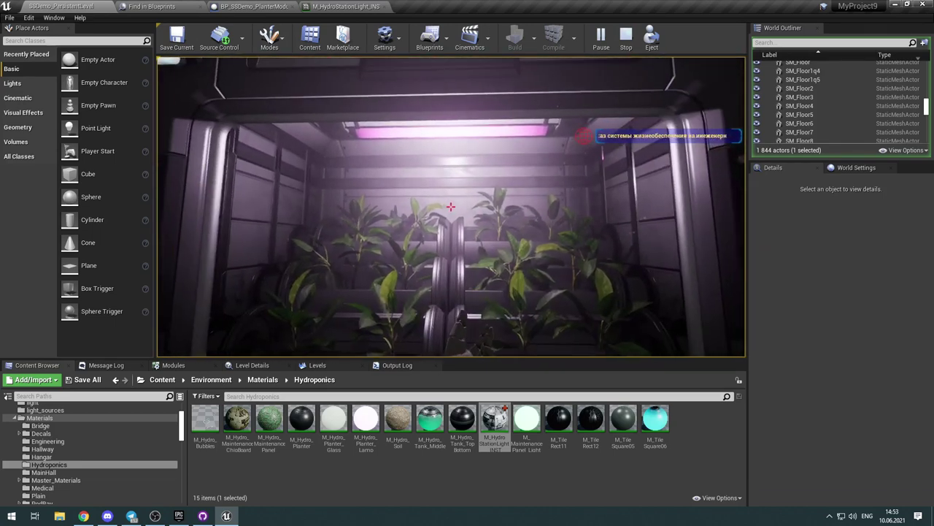
{"action": "key", "text": "Escape"}
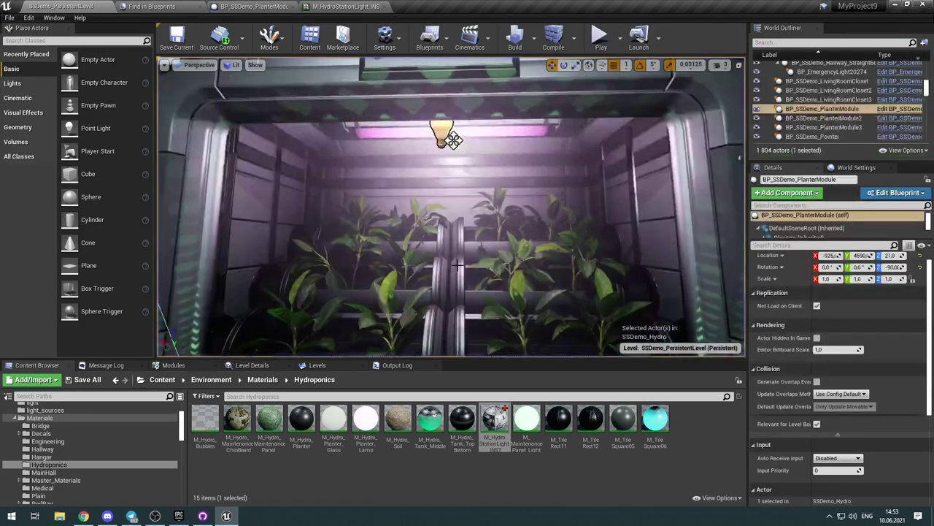
Step: Open the blueprint of the maintenance panel above the planter and locate its asset in the project content
{"action": "right_click_drag", "start_coordinate": [476, 227], "coordinate": [476, 221]}
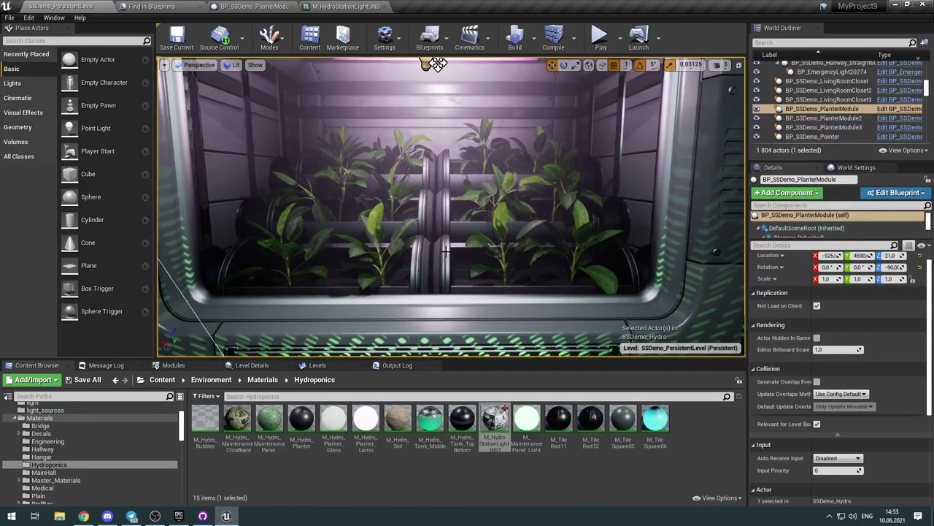
{"action": "right_click_drag", "start_coordinate": [445, 251], "coordinate": [445, 203]}
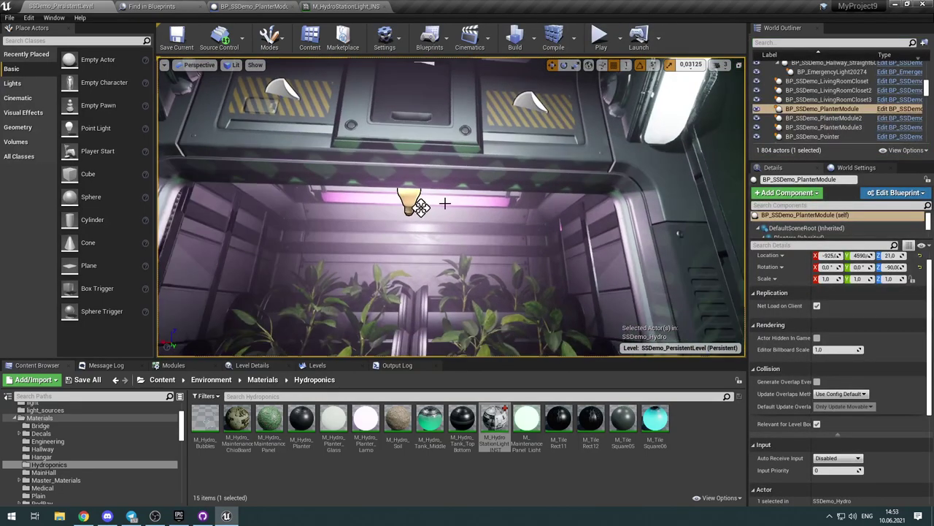
{"action": "left_click", "coordinate": [473, 126]}
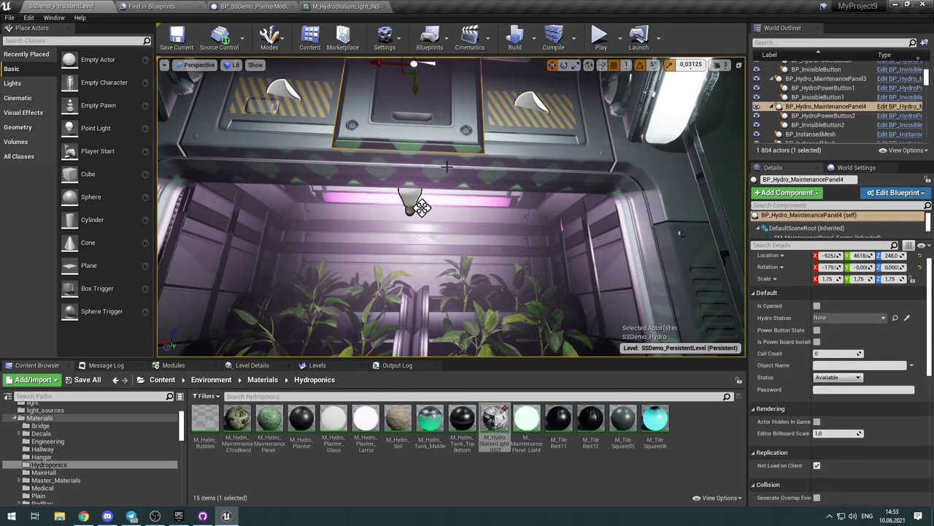
{"action": "left_click", "coordinate": [903, 106]}
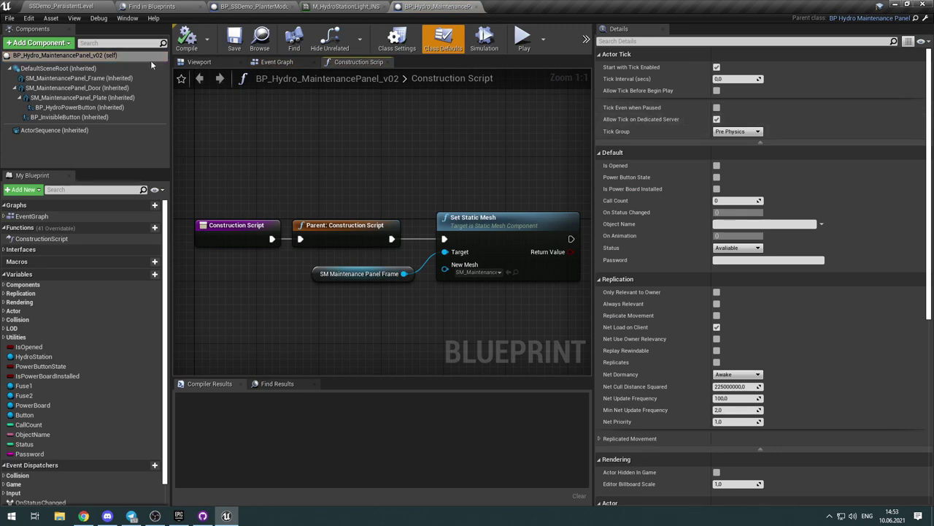
{"action": "left_click", "coordinate": [260, 41]}
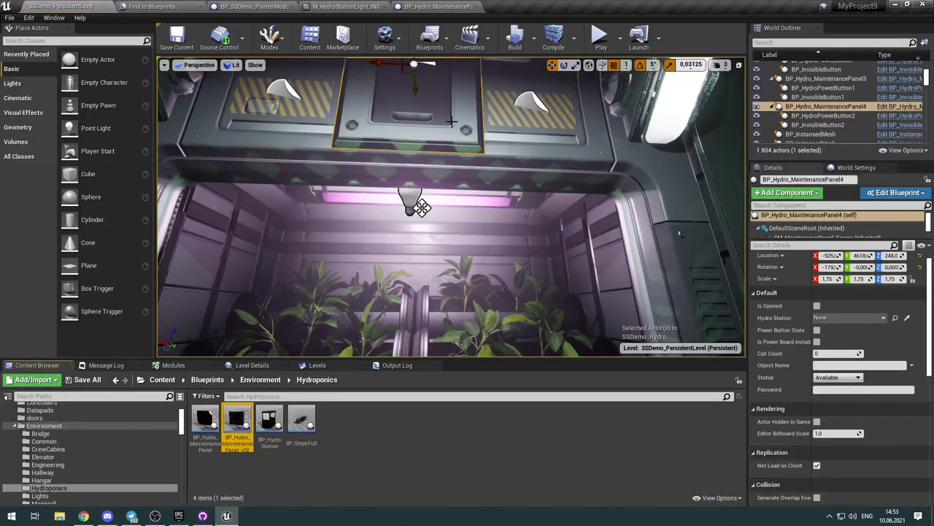
{"action": "left_click", "coordinate": [436, 6]}
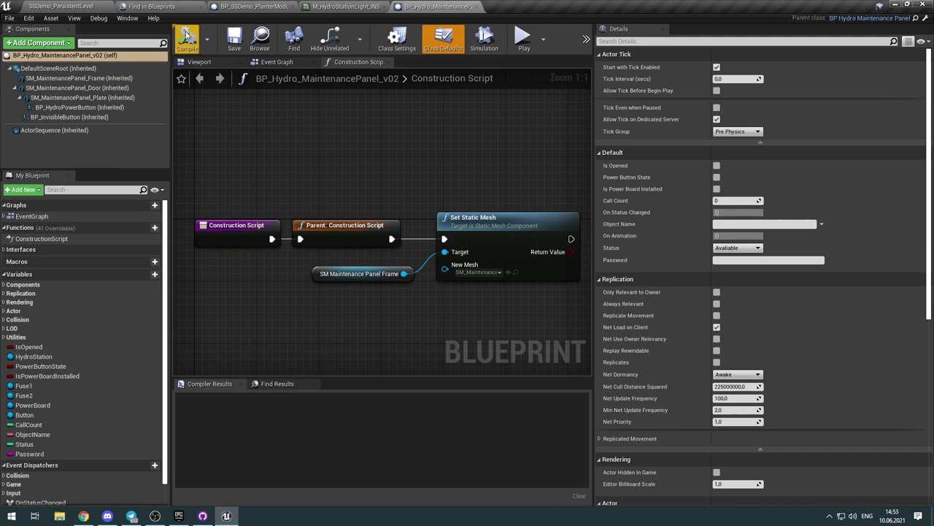
Step: Add a Child Actor component under SM_LightN_4 in the BP_SSDemo_PlanterModule blueprint
{"action": "left_click", "coordinate": [247, 7]}
{"action": "right_click_drag", "start_coordinate": [402, 238], "coordinate": [489, 208]}
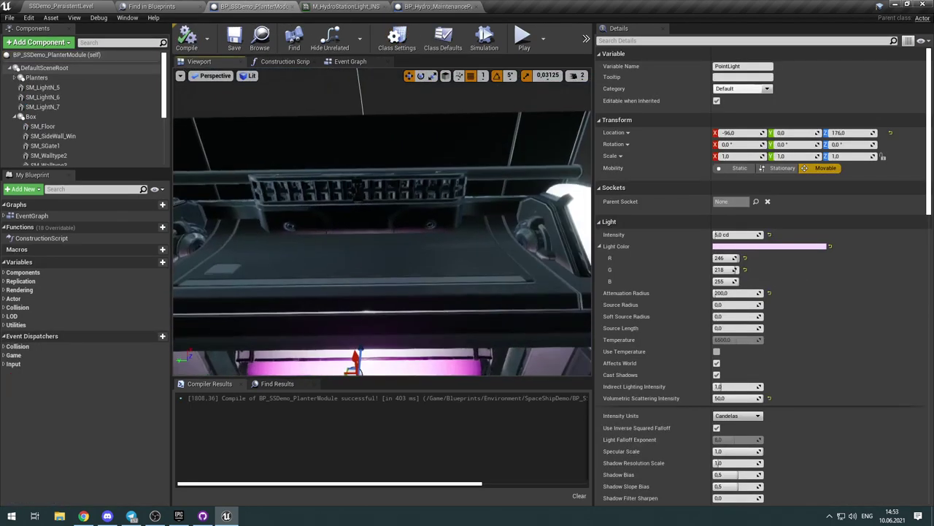
{"action": "left_click", "coordinate": [15, 117]}
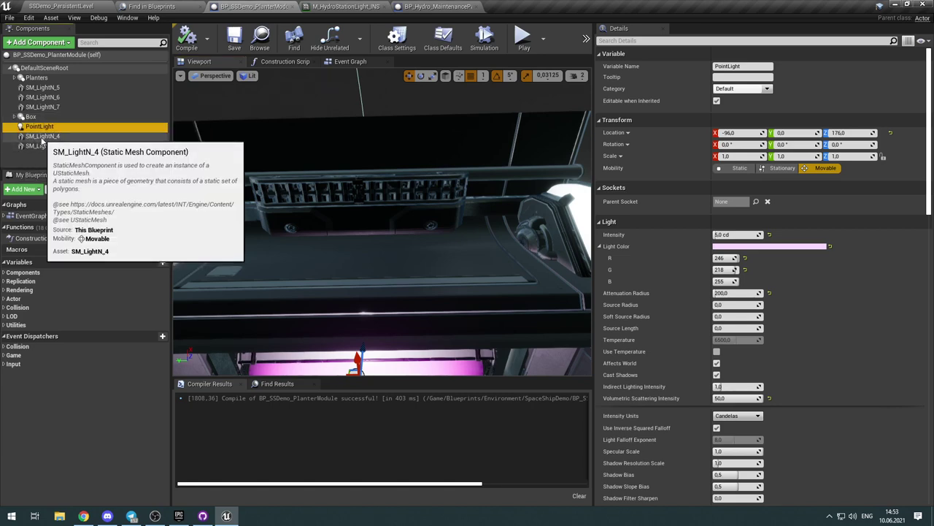
{"action": "double_click", "coordinate": [42, 137]}
{"action": "right_click_drag", "start_coordinate": [382, 221], "coordinate": [426, 198]}
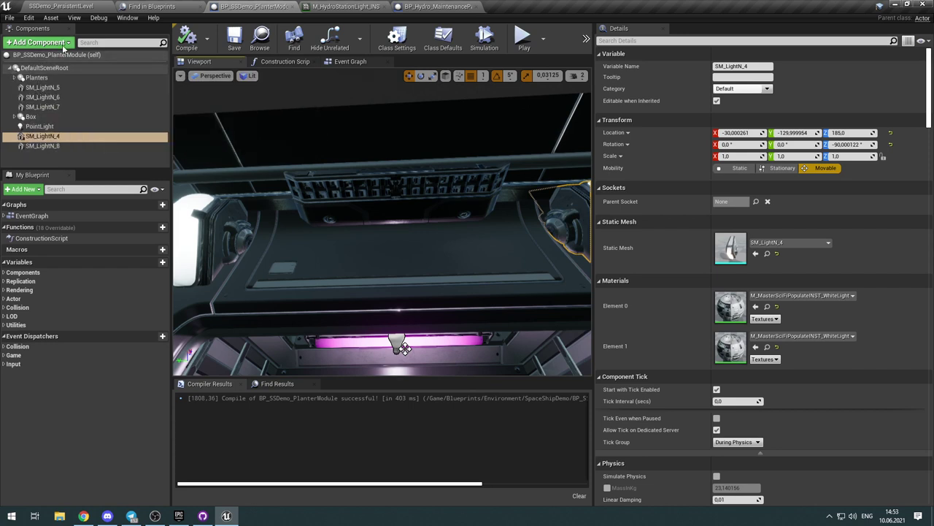
{"action": "left_click", "coordinate": [38, 42]}
{"action": "type", "text": "chi"}
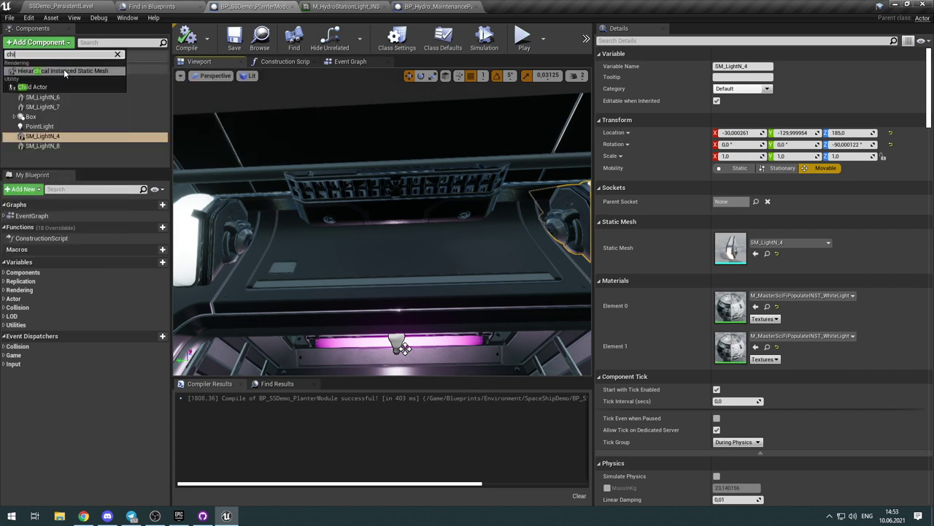
{"action": "key", "text": "Down"}
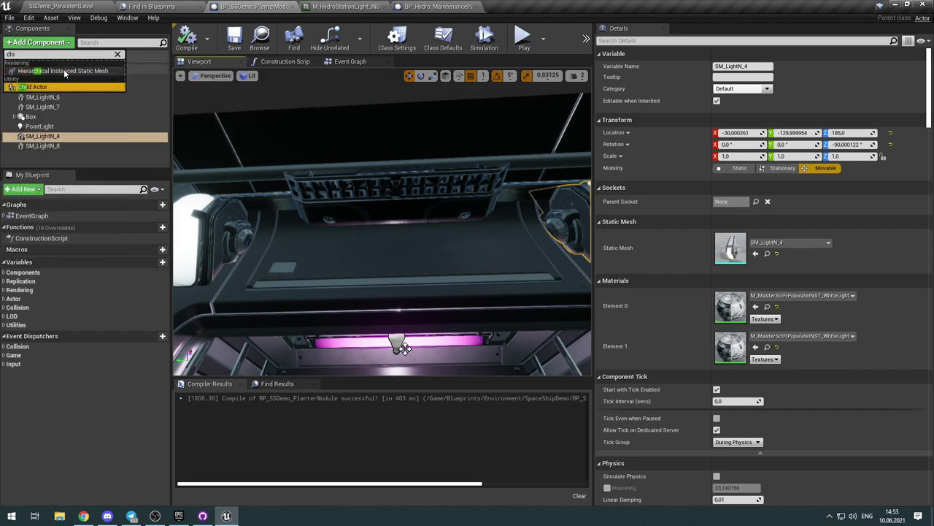
{"action": "key", "text": "Return"}
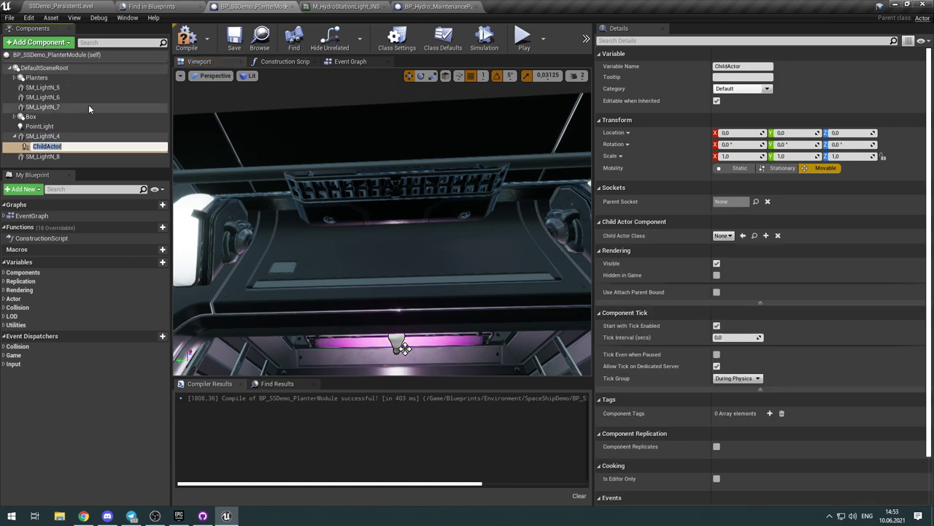
Step: Keep the child actor's default name and reattach it directly to DefaultSceneRoot
{"action": "left_click", "coordinate": [88, 104]}
{"action": "left_click_drag", "start_coordinate": [38, 146], "coordinate": [54, 69]}
{"action": "left_click", "coordinate": [70, 77]}
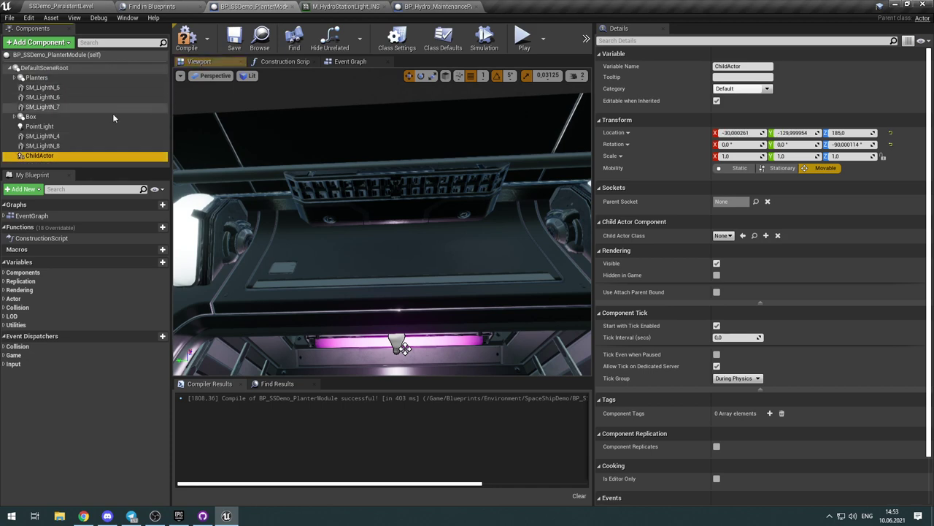
Step: Move the child actor along Y to about 1.0, centring it on the wall above the planter opening
{"action": "right_click_drag", "start_coordinate": [404, 235], "coordinate": [393, 211]}
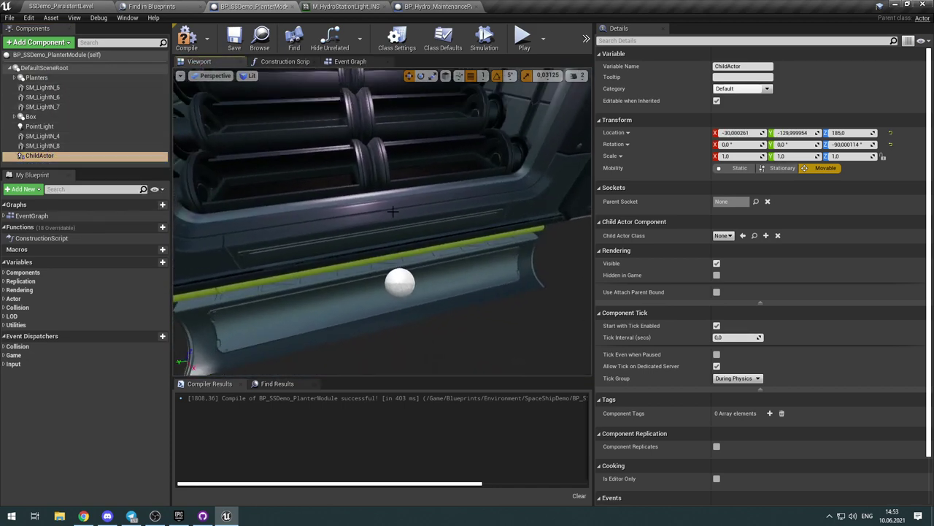
{"action": "double_click", "coordinate": [41, 156]}
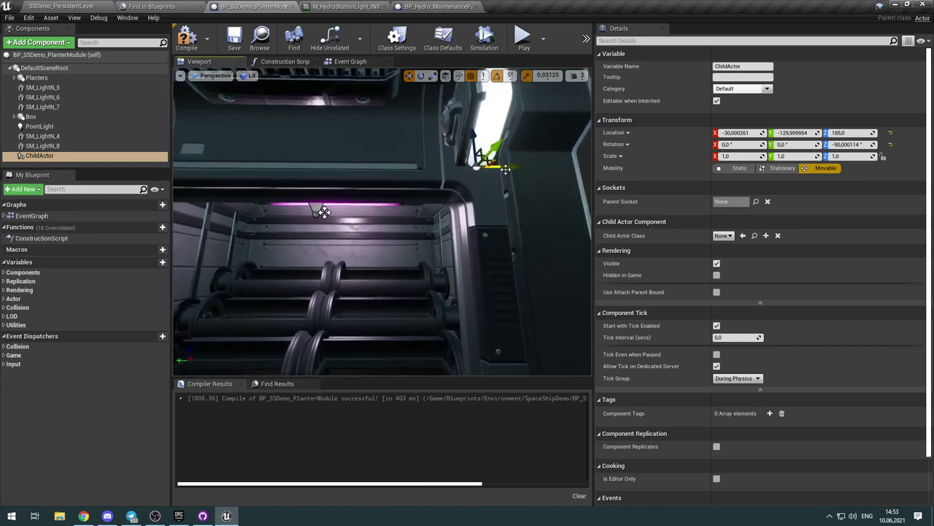
{"action": "left_click_drag", "start_coordinate": [510, 165], "coordinate": [278, 167]}
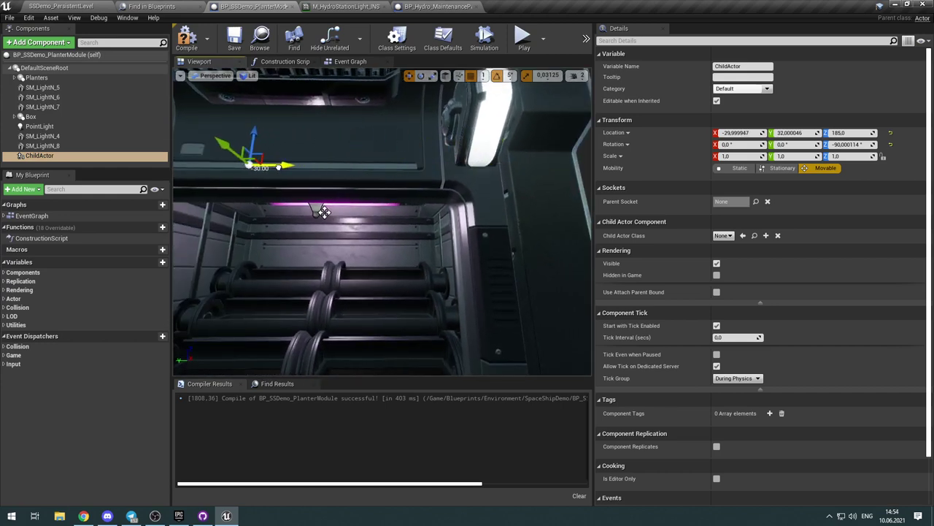
{"action": "right_click_drag", "start_coordinate": [400, 212], "coordinate": [336, 196]}
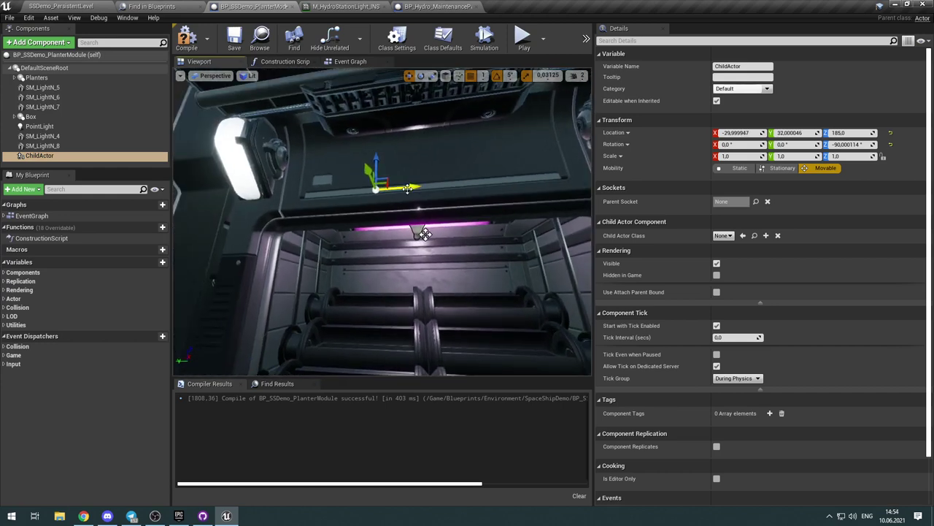
{"action": "left_click_drag", "start_coordinate": [408, 188], "coordinate": [450, 185]}
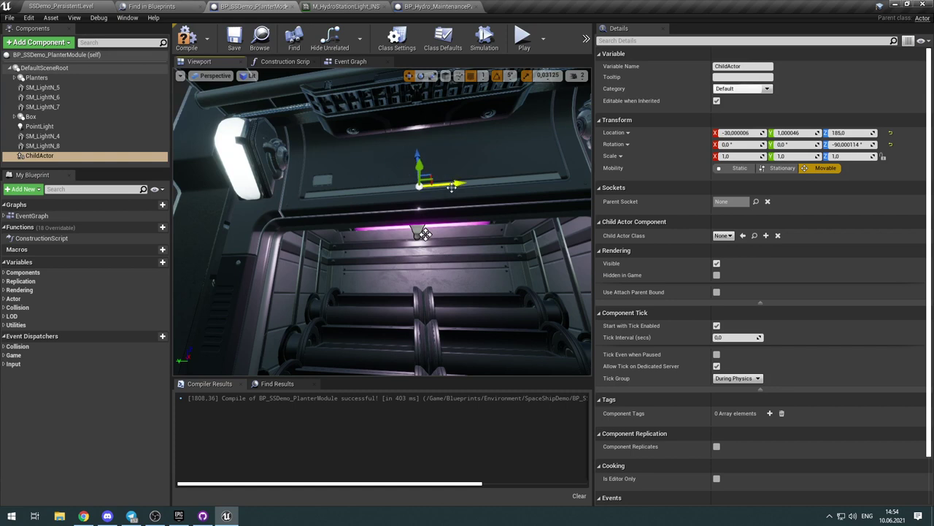
Step: Rename the child actor MaintancePanel and assign BP_Hydro_MaintenancePanel_v02 as its child actor class
{"action": "left_click", "coordinate": [42, 157]}
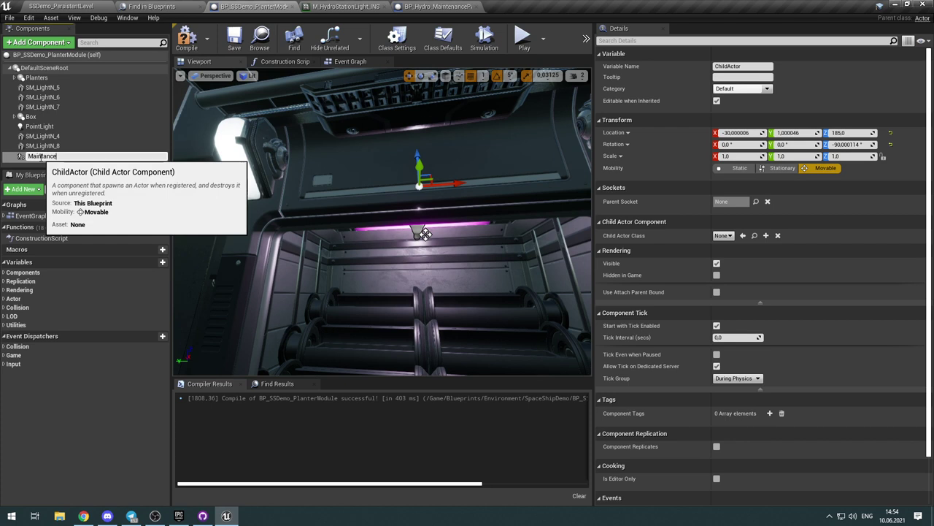
{"action": "key", "text": "Return"}
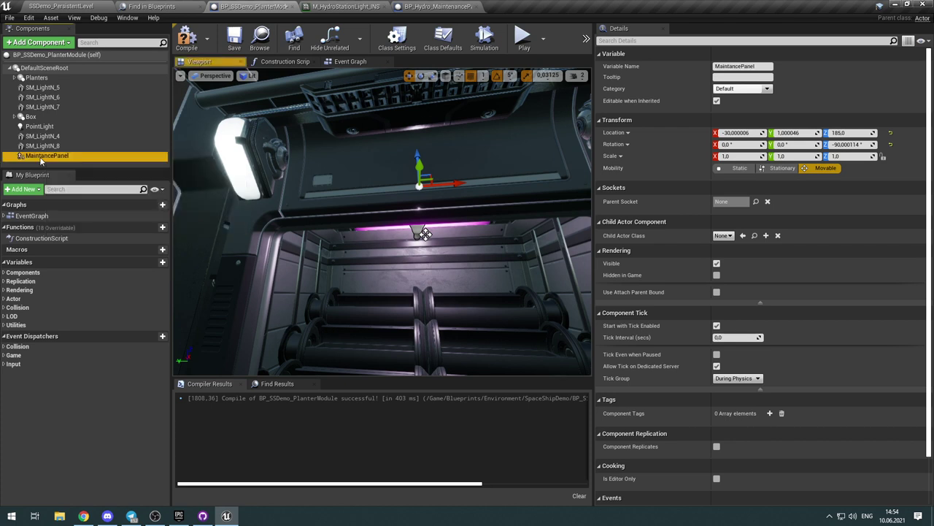
{"action": "left_click", "coordinate": [743, 236]}
{"action": "right_click_drag", "start_coordinate": [425, 234], "coordinate": [387, 278]}
Step: Check the existing maintenance panel in the level and set MaintancePanel's scale to 1.75 on all three axes
{"action": "left_click", "coordinate": [447, 9]}
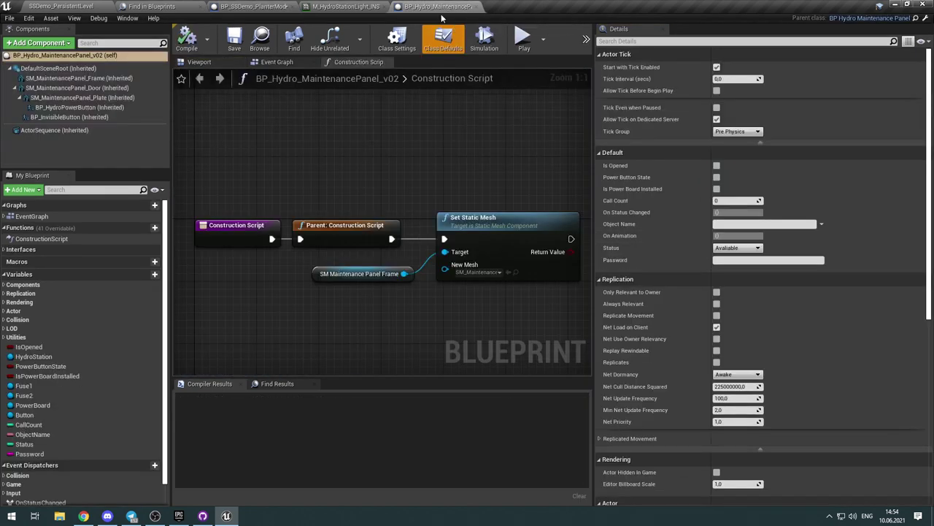
{"action": "left_click", "coordinate": [70, 6]}
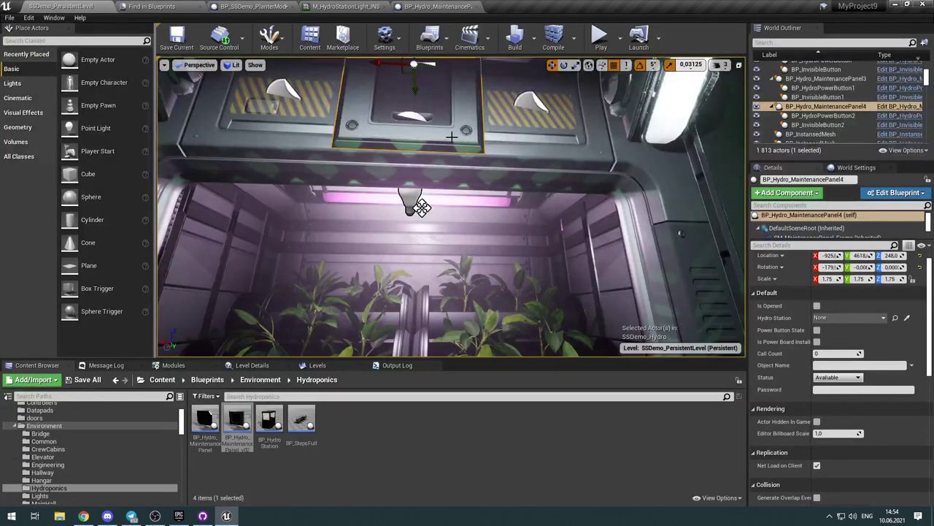
{"action": "left_click", "coordinate": [438, 7]}
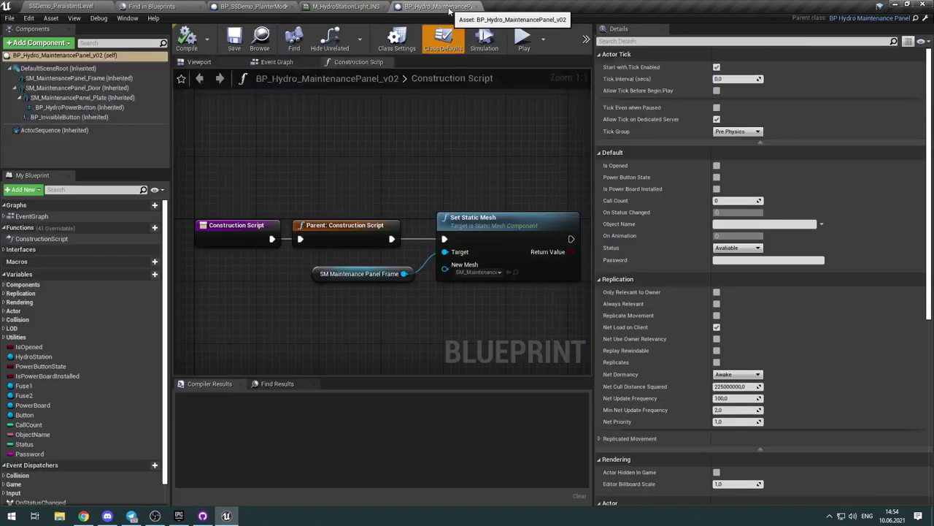
{"action": "left_click", "coordinate": [264, 7]}
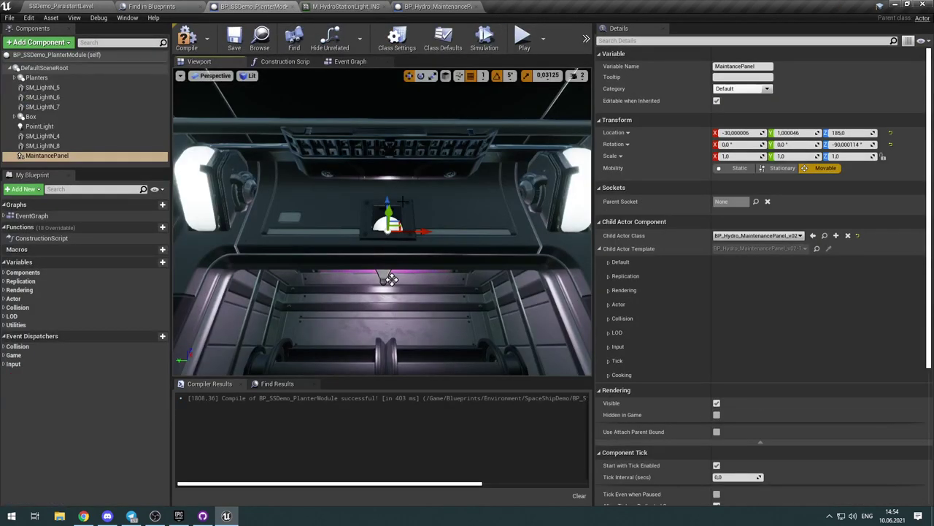
{"action": "left_click", "coordinate": [728, 156]}
{"action": "type", "text": "1.75"}
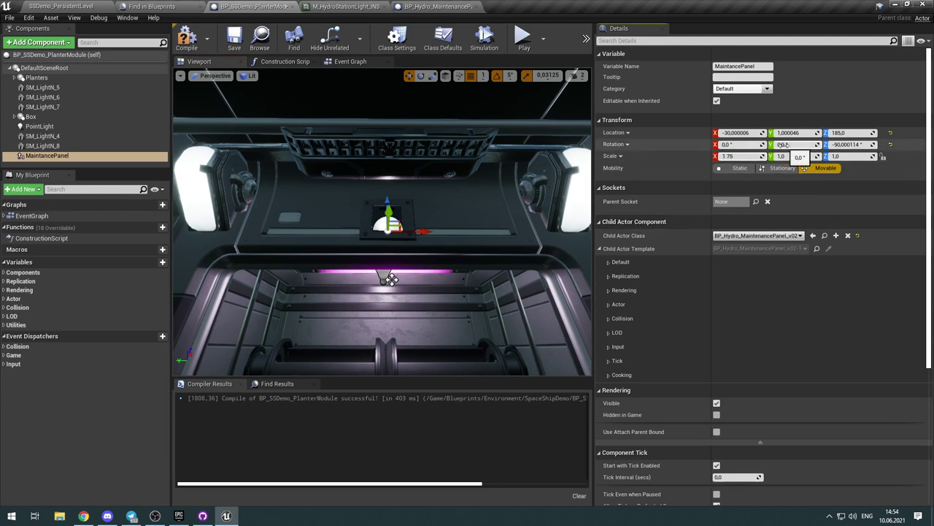
{"action": "left_click_drag", "start_coordinate": [750, 156], "coordinate": [722, 157]}
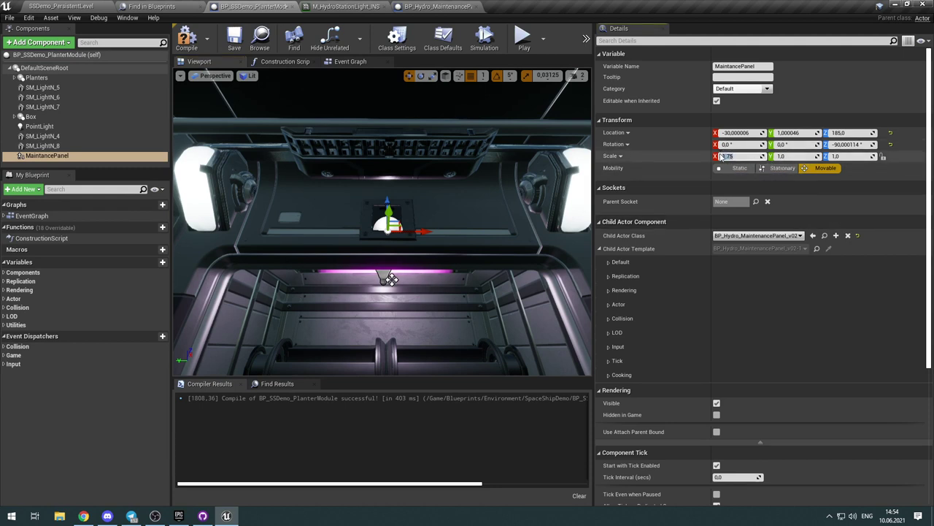
{"action": "left_click_drag", "start_coordinate": [794, 159], "coordinate": [789, 158]}
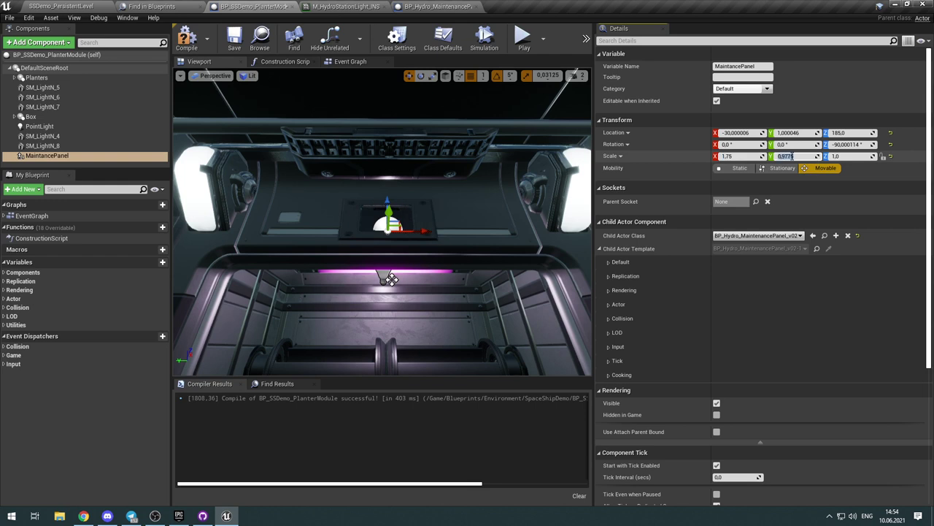
{"action": "left_click", "coordinate": [841, 156]}
{"action": "type", "text": "1.75"}
{"action": "key", "text": "Return"}
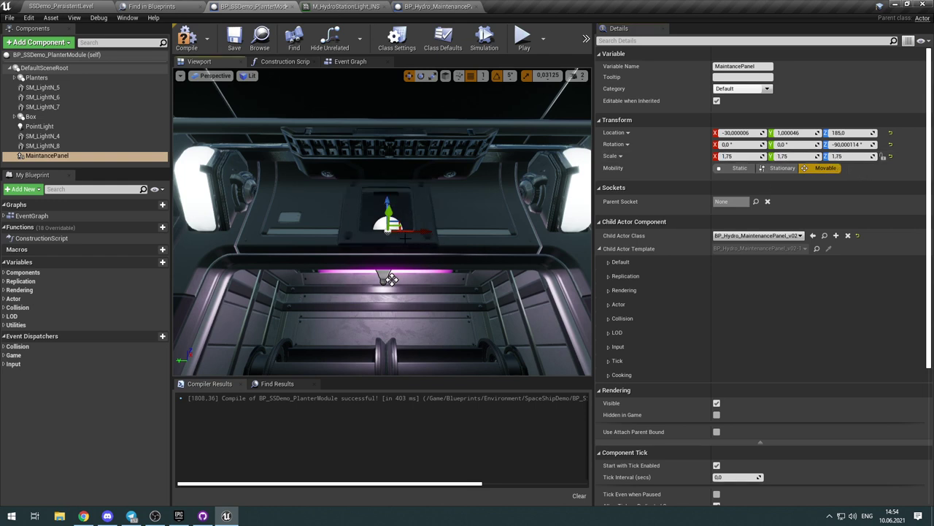
Step: Rotate MaintancePanel to about 180° in X and 90° in Z, raise it to Z 228, and inspect its fit
{"action": "key", "text": "e"}
{"action": "mouse_move", "coordinate": [392, 280]}
{"action": "left_mouse_down"}
{"action": "mouse_move", "coordinate": [392, 268]}
{"action": "mouse_move", "coordinate": [391, 279]}
{"action": "left_mouse_up"}
{"action": "key", "text": "w"}
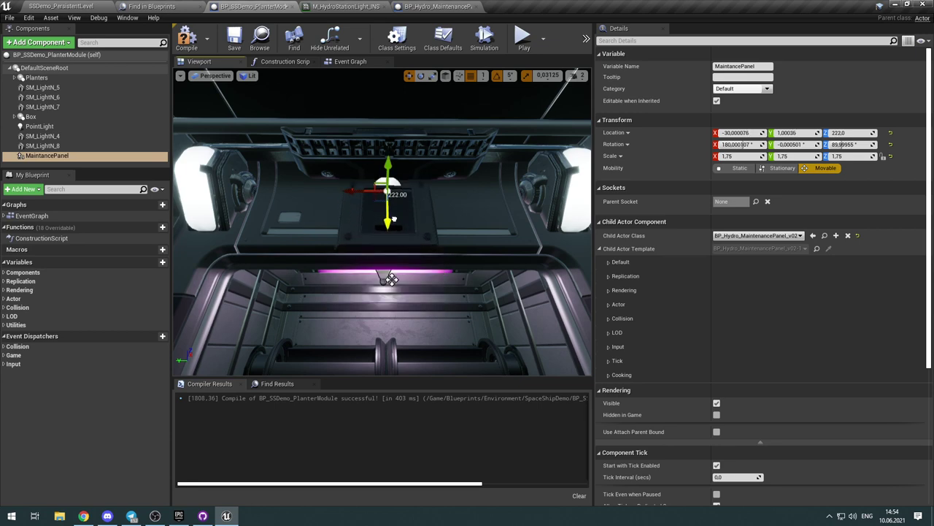
{"action": "left_click_drag", "start_coordinate": [394, 219], "coordinate": [395, 213]}
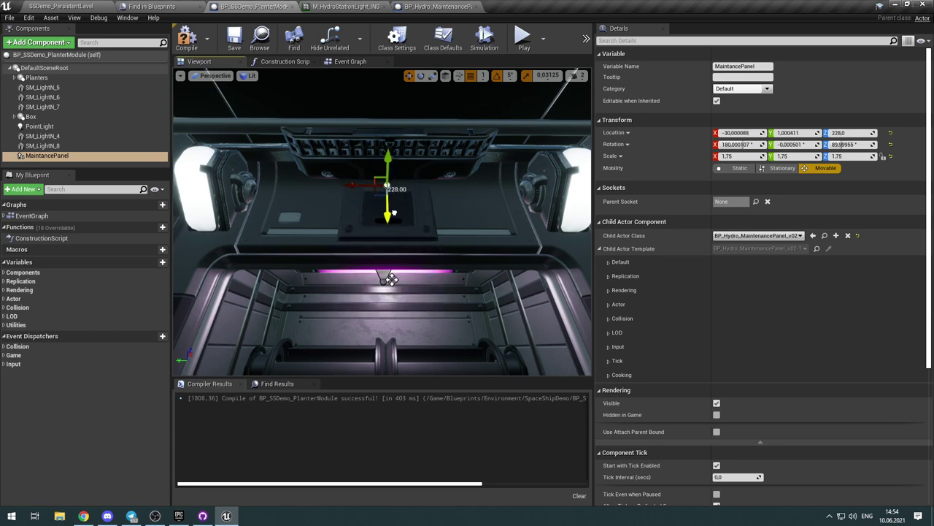
{"action": "right_click_drag", "start_coordinate": [493, 287], "coordinate": [439, 245]}
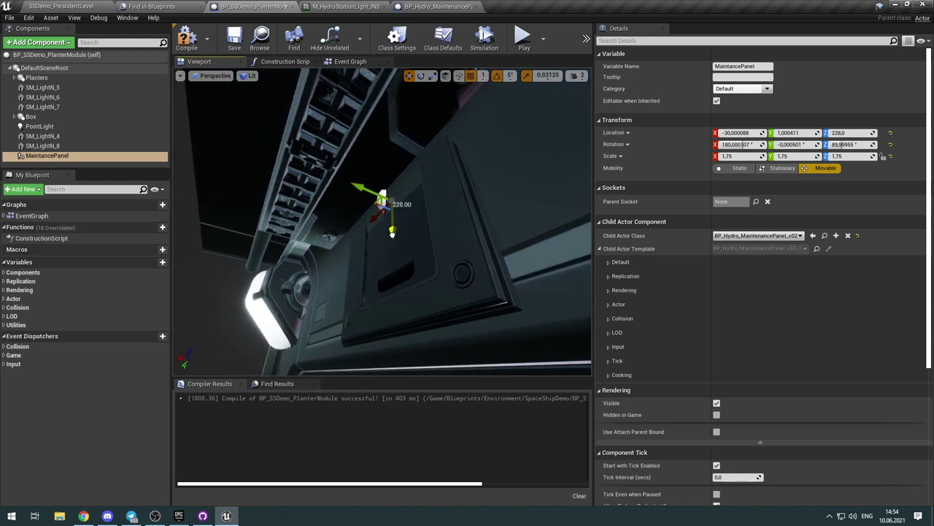
Step: Lower MaintancePanel to Z 226 and set its scale to 1.6 on all three axes
{"action": "mouse_move", "coordinate": [391, 232]}
{"action": "left_mouse_down"}
{"action": "mouse_move", "coordinate": [395, 248]}
{"action": "mouse_move", "coordinate": [398, 241]}
{"action": "left_mouse_up"}
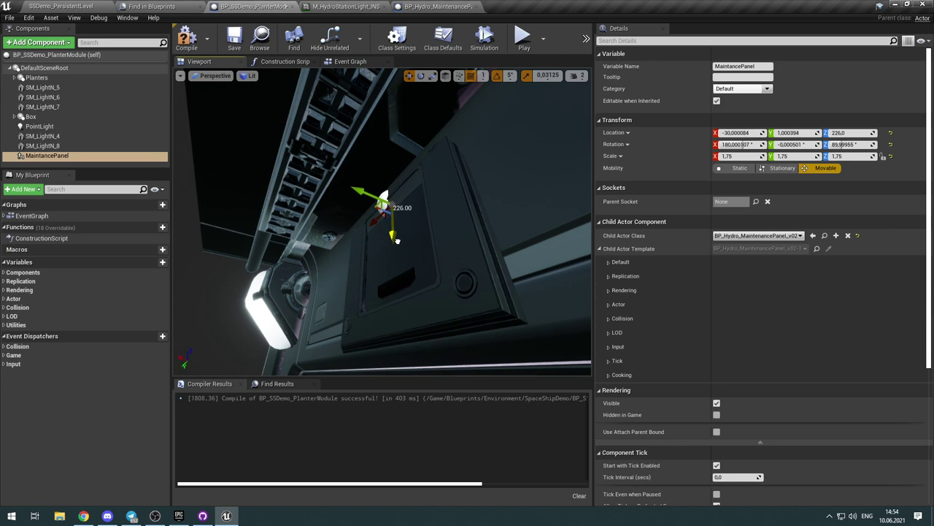
{"action": "right_click_drag", "start_coordinate": [397, 241], "coordinate": [419, 230]}
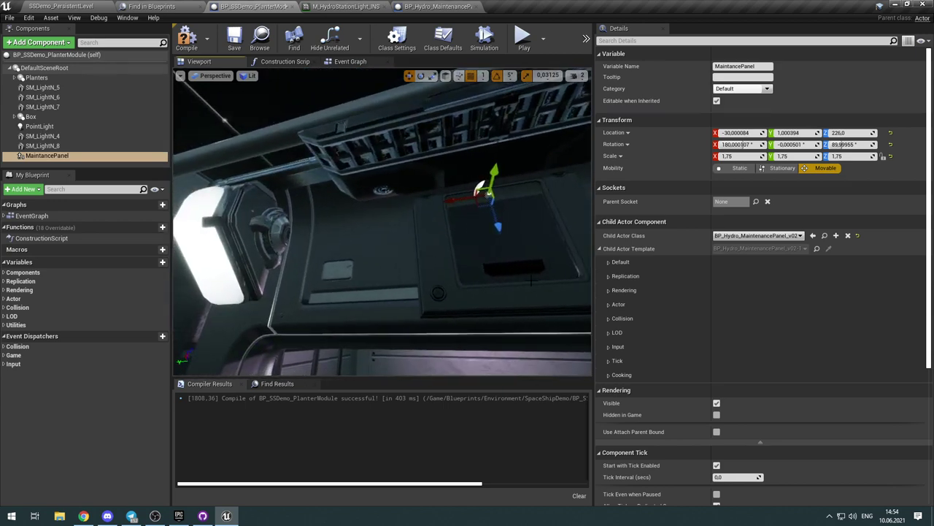
{"action": "left_click", "coordinate": [726, 158]}
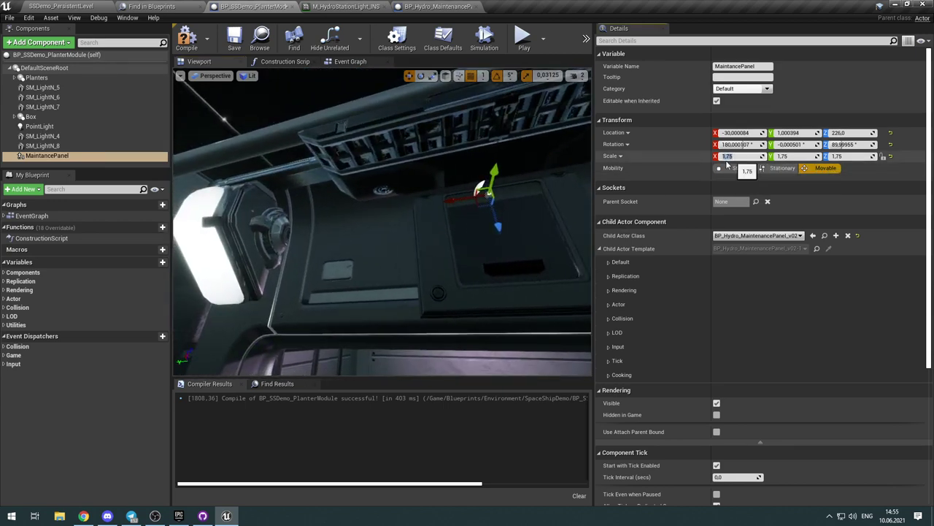
{"action": "key", "text": "Return"}
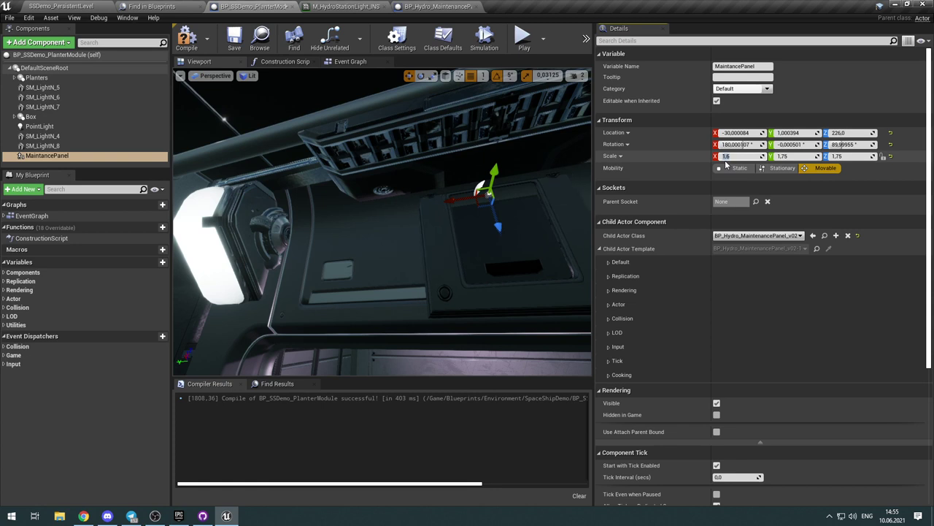
{"action": "left_click", "coordinate": [783, 157]}
{"action": "type", "text": "1,6"}
{"action": "key", "text": "Return"}
{"action": "left_click", "coordinate": [856, 157]}
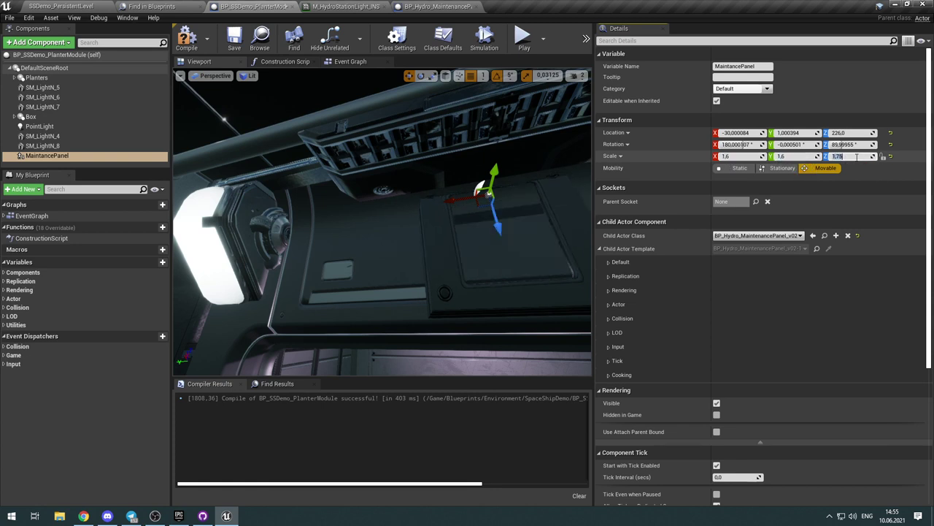
{"action": "key", "text": "Return"}
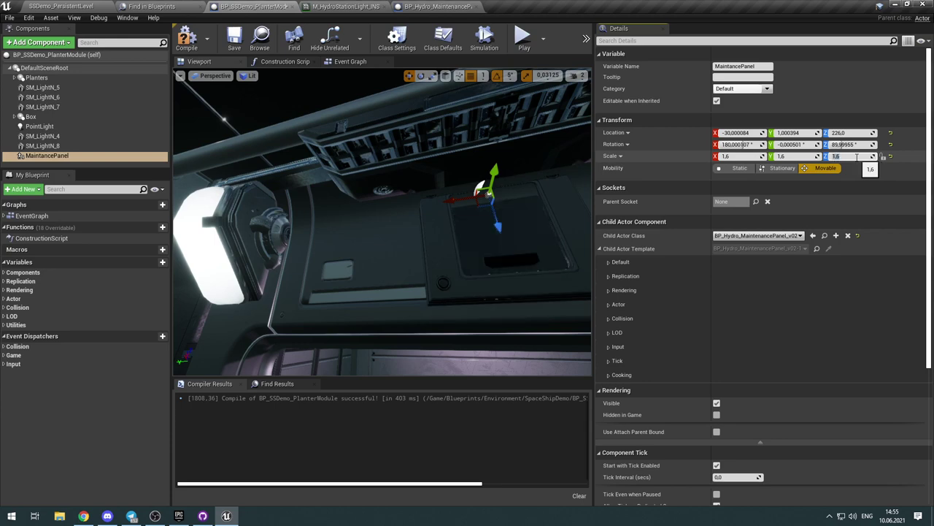
Step: Lower MaintancePanel on the wall above the planter to Z 223
{"action": "right_click_drag", "start_coordinate": [438, 260], "coordinate": [343, 251]}
{"action": "right_click_drag", "start_coordinate": [409, 175], "coordinate": [423, 172]}
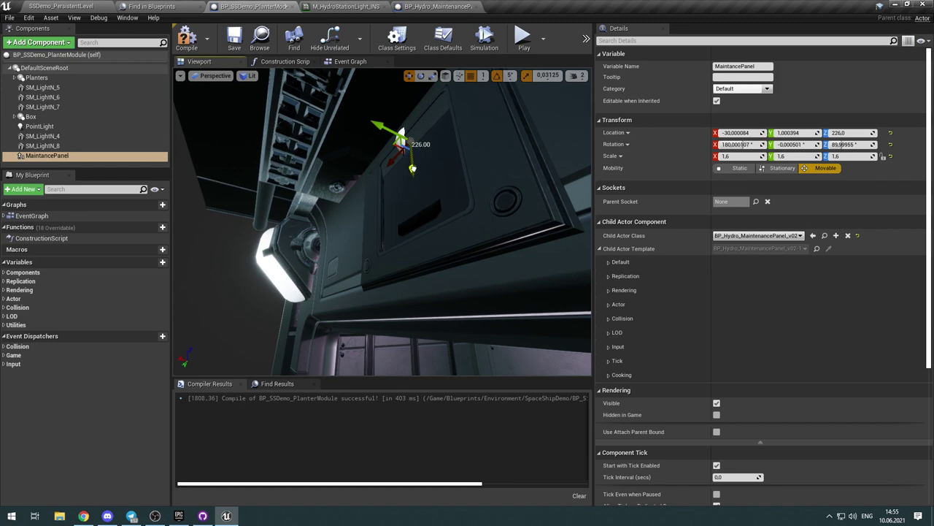
{"action": "left_click_drag", "start_coordinate": [413, 168], "coordinate": [420, 179]}
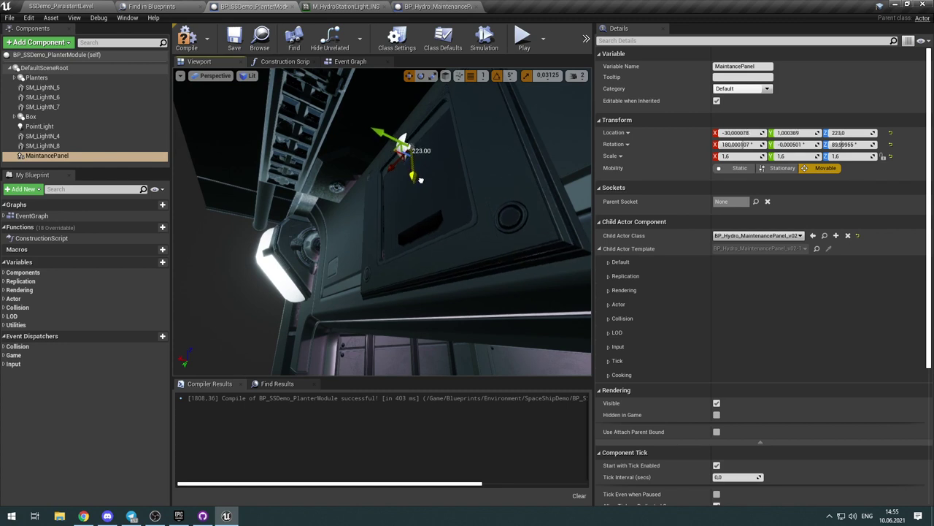
Step: Set MaintancePanel's Y scale to 1.75 after trying 1.85, inspect the panel up close and compile the blueprint
{"action": "right_click_drag", "start_coordinate": [533, 204], "coordinate": [514, 206]}
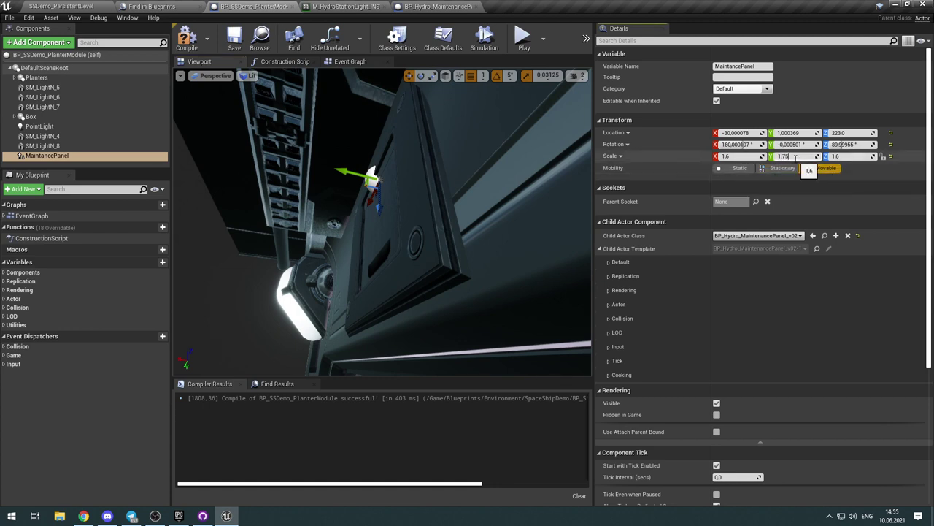
{"action": "key", "text": "Return"}
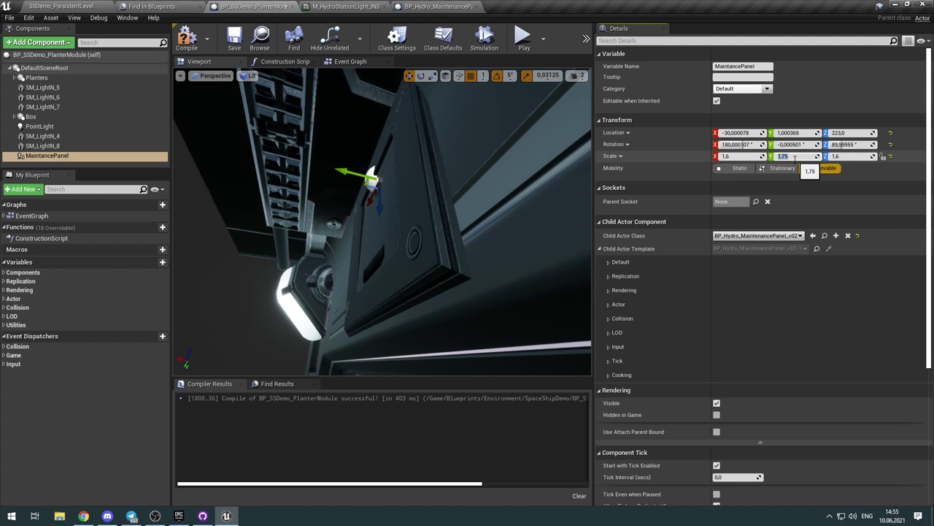
{"action": "key", "text": "Return"}
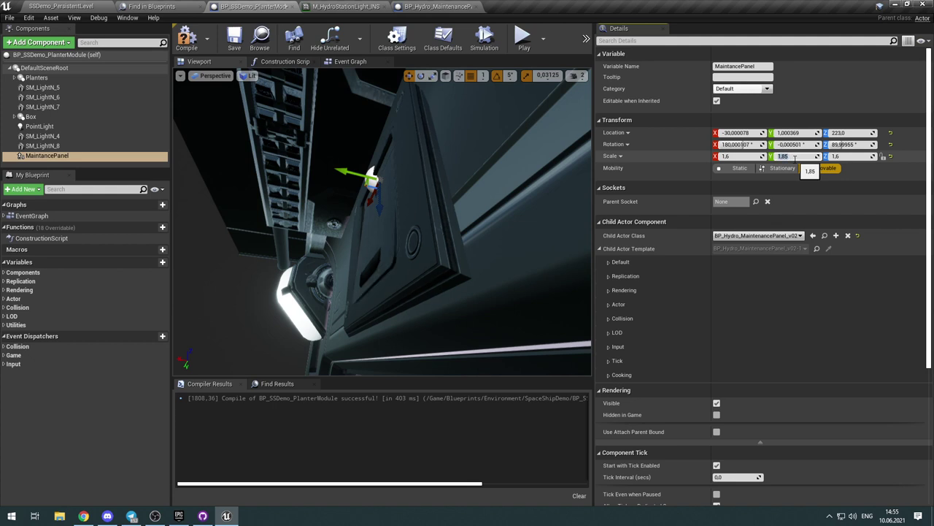
{"action": "mouse_move", "coordinate": [470, 198]}
{"action": "right_mouse_down"}
{"action": "mouse_move", "coordinate": [544, 197]}
{"action": "mouse_move", "coordinate": [467, 198]}
{"action": "right_mouse_up"}
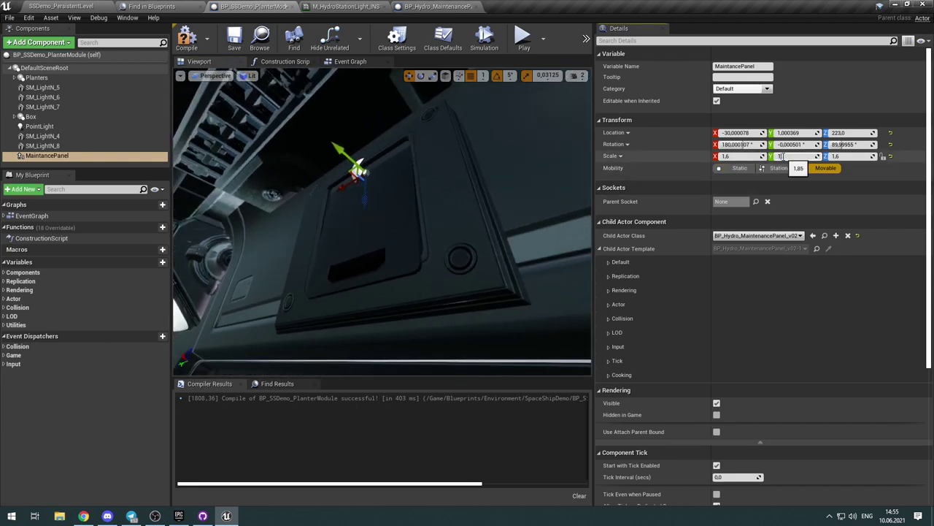
{"action": "key", "text": "Return"}
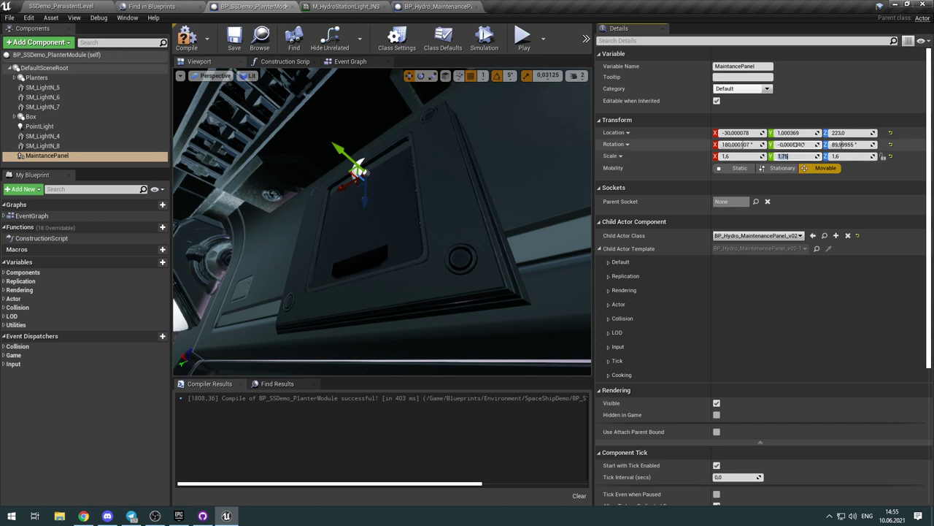
{"action": "right_click_drag", "start_coordinate": [443, 234], "coordinate": [475, 237]}
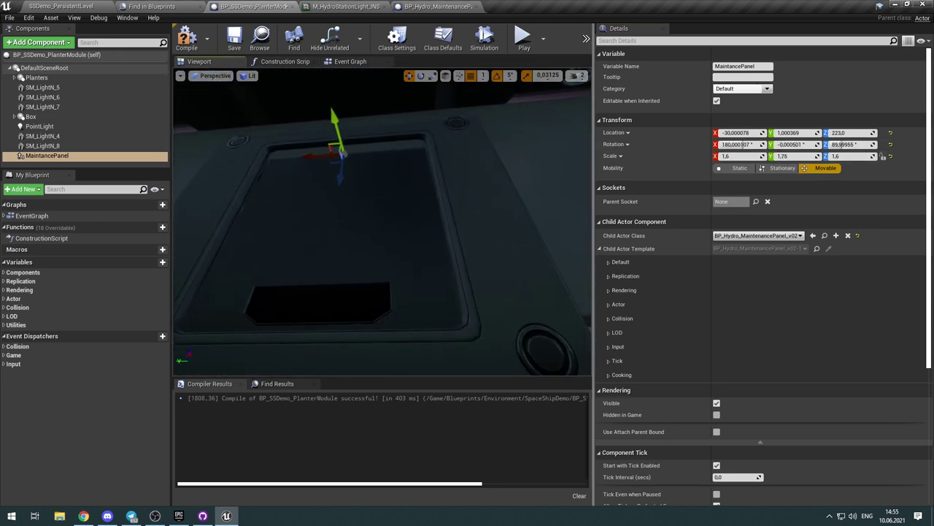
{"action": "right_click_drag", "start_coordinate": [383, 222], "coordinate": [361, 210]}
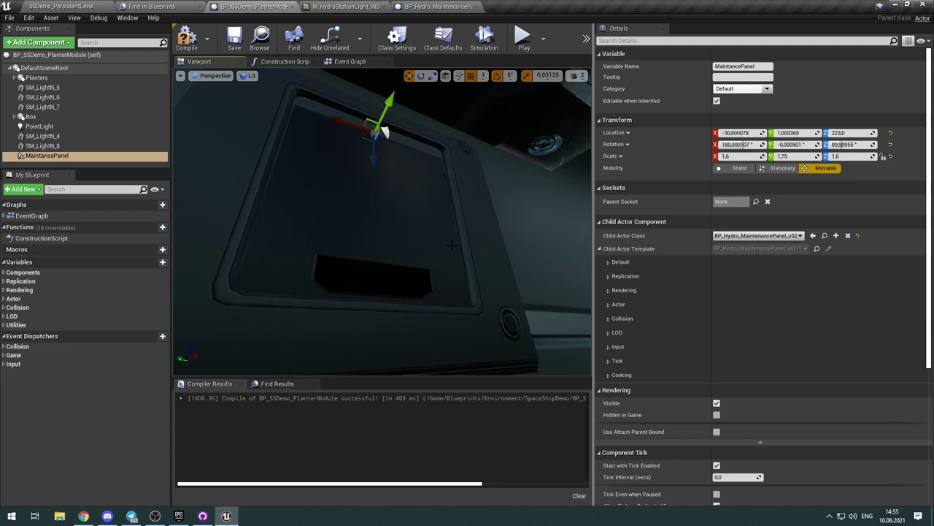
{"action": "left_click", "coordinate": [187, 38]}
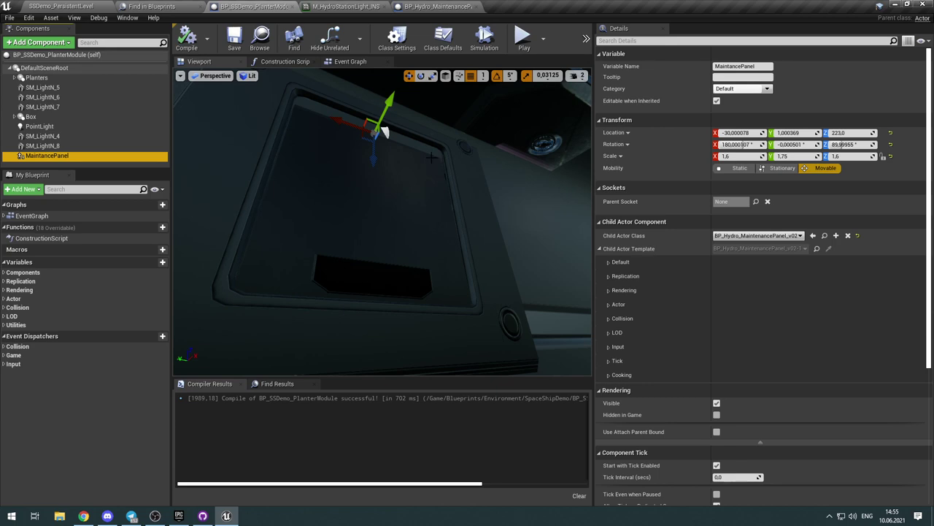
Step: Try an X scale of 1.5 on MaintancePanel, settle on 1.8, and set its Z scale to 1.5
{"action": "right_click_drag", "start_coordinate": [431, 157], "coordinate": [431, 157]}
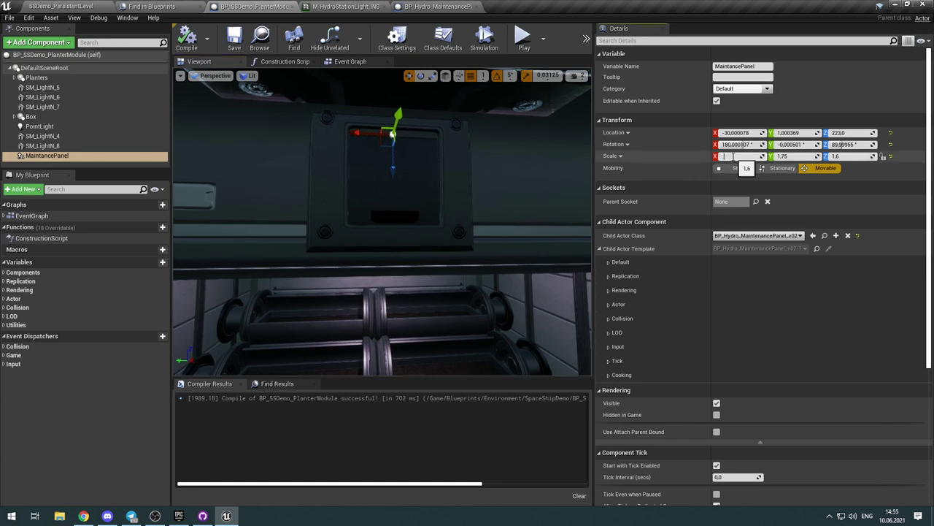
{"action": "key", "text": "Return"}
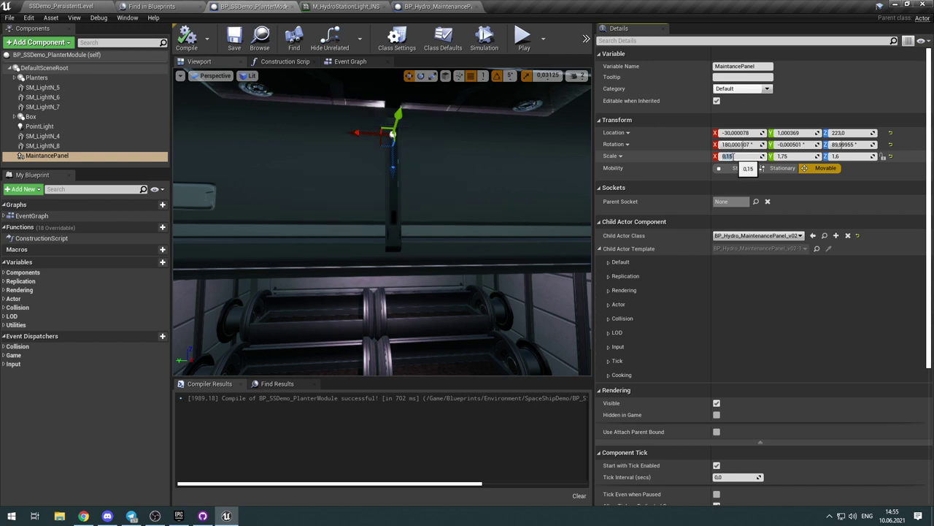
{"action": "type", "text": "1,5"}
{"action": "key", "text": "Return"}
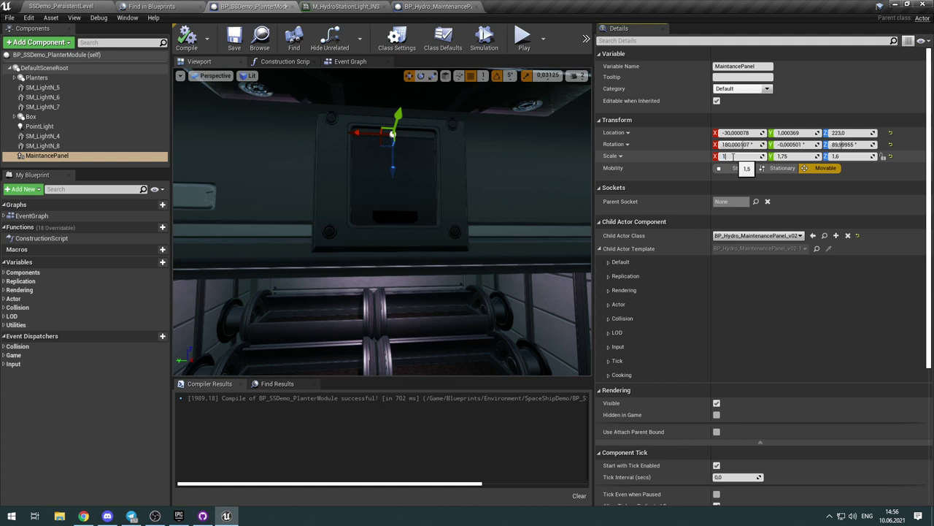
{"action": "type", "text": "1,8"}
{"action": "key", "text": "Return"}
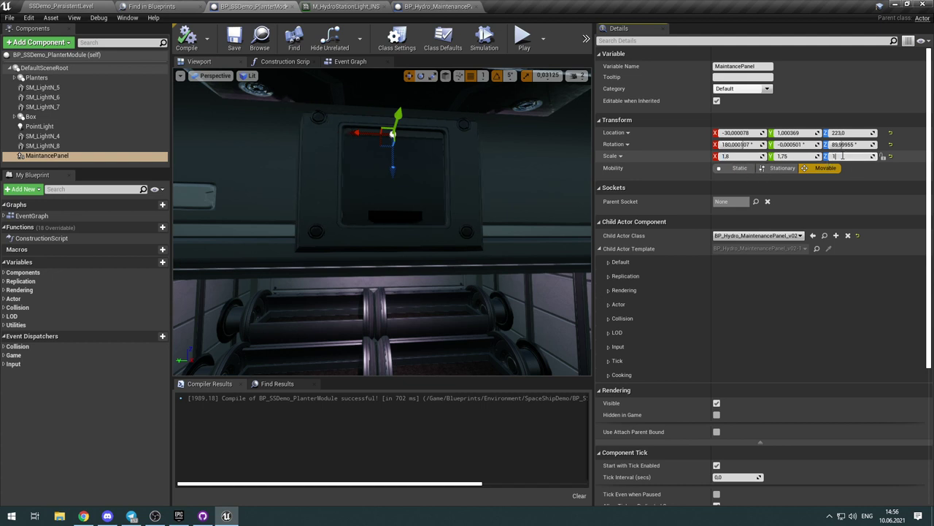
{"action": "left_click", "coordinate": [843, 155]}
{"action": "type", "text": "1,5"}
{"action": "key", "text": "Return"}
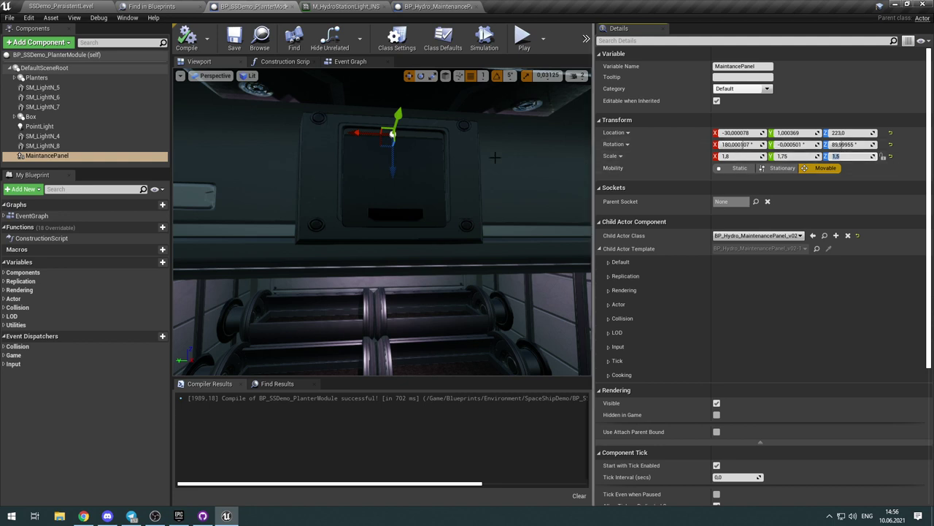
Step: Lower MaintancePanel to Z 219, inspect its fit on the wall and compile the blueprint
{"action": "left_click_drag", "start_coordinate": [395, 180], "coordinate": [395, 181]}
{"action": "key", "text": "w"}
{"action": "right_click_drag", "start_coordinate": [460, 210], "coordinate": [460, 205]}
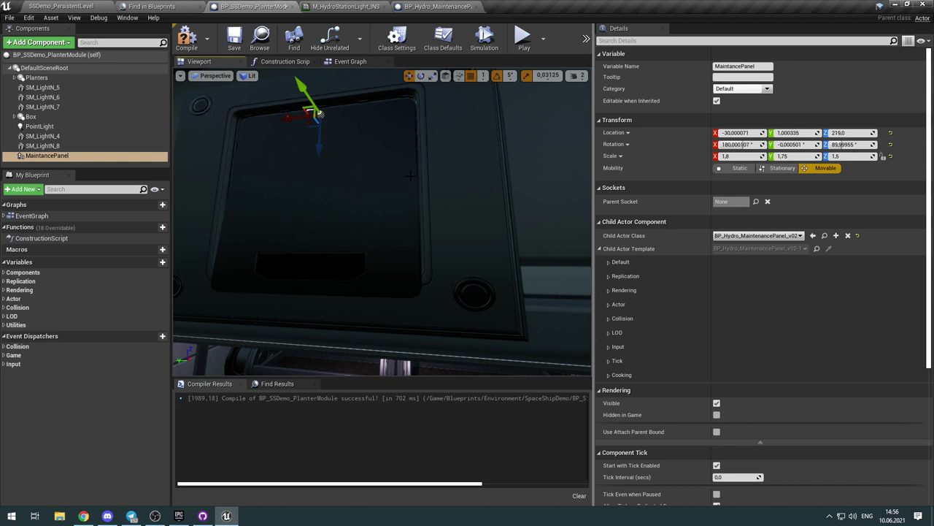
{"action": "left_click", "coordinate": [187, 38]}
Step: Delete the separately placed BP_Hydro_MaintenancePanel4 above the planter in the SSDemo_PersistentLevel level
{"action": "left_click", "coordinate": [80, 6]}
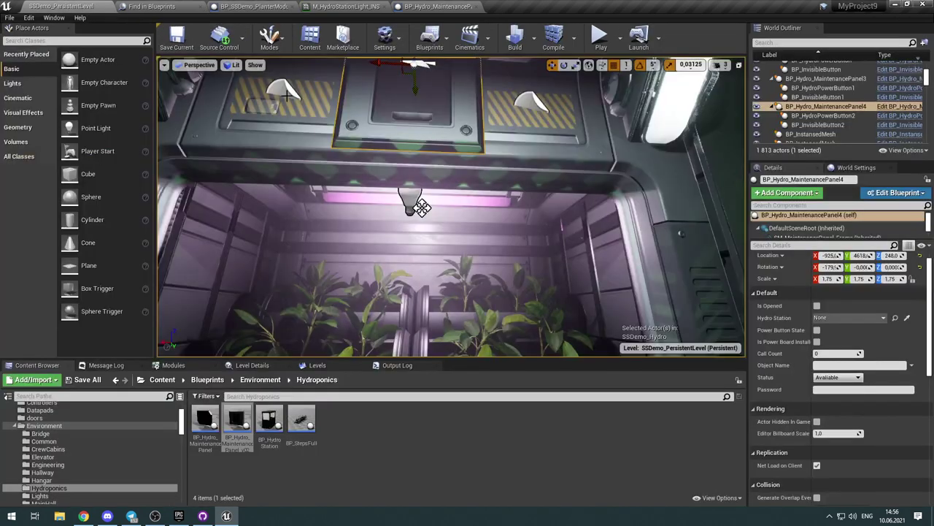
{"action": "key", "text": "f"}
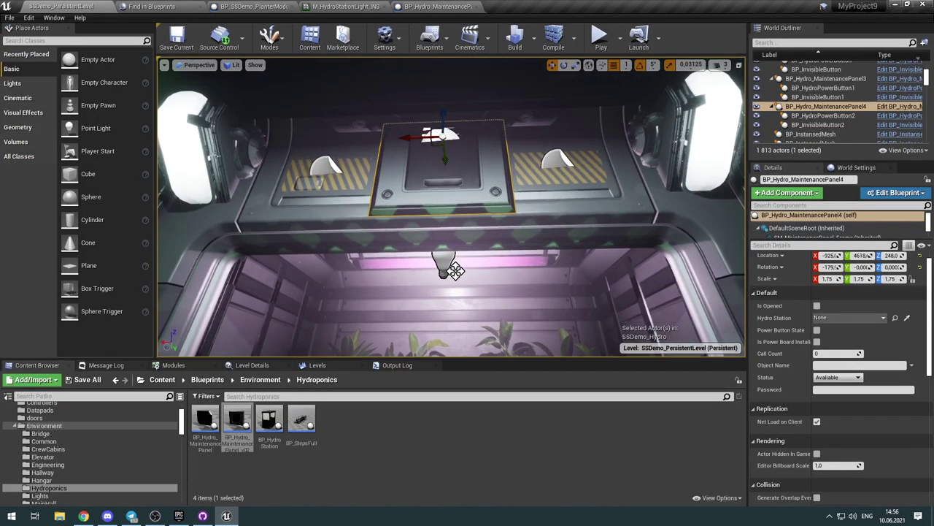
{"action": "key", "text": "Delete"}
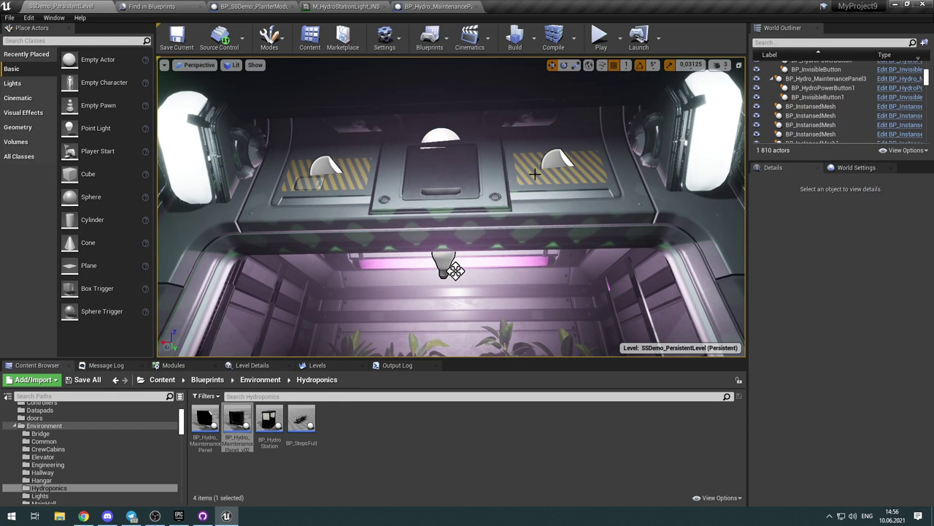
Step: Play-test the level by operating the planter's built-in control panel, targeting its power control and viewing the planter, and end the session
{"action": "left_click", "coordinate": [600, 38]}
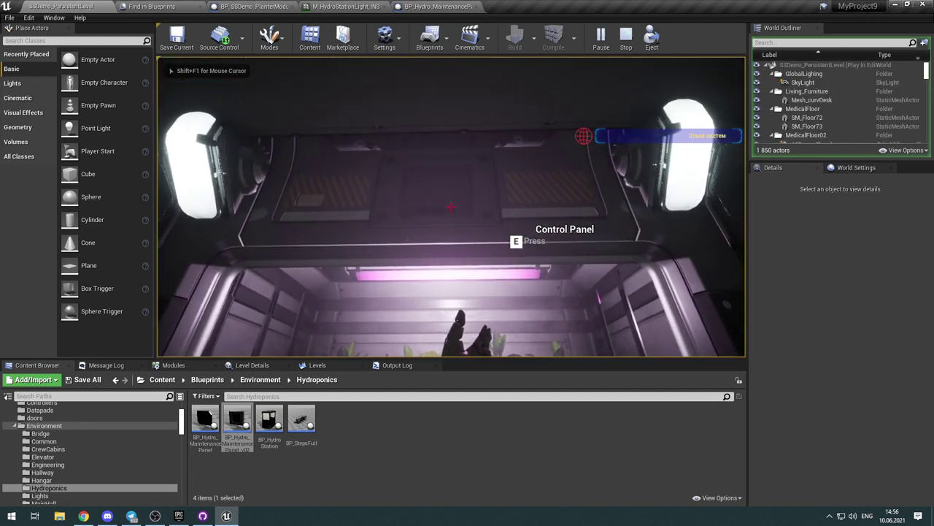
{"action": "key", "text": "e"}
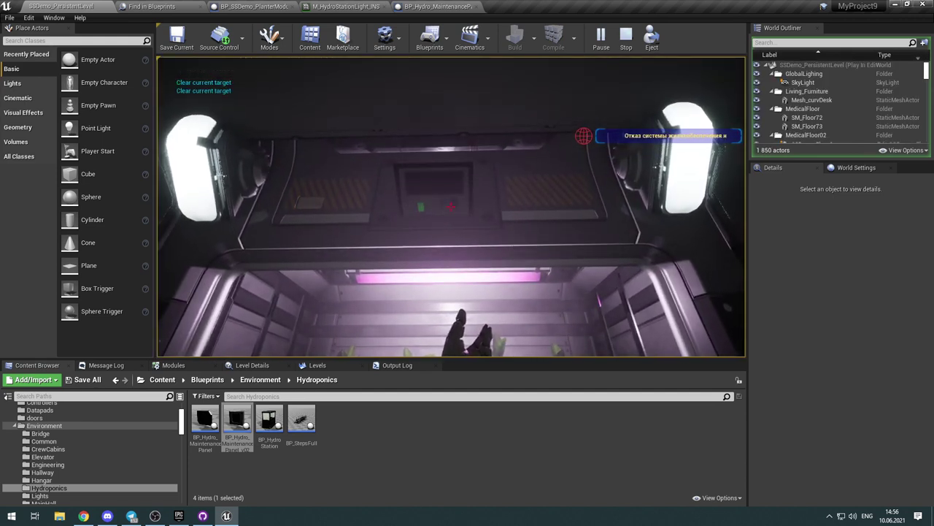
{"action": "key", "text": "e"}
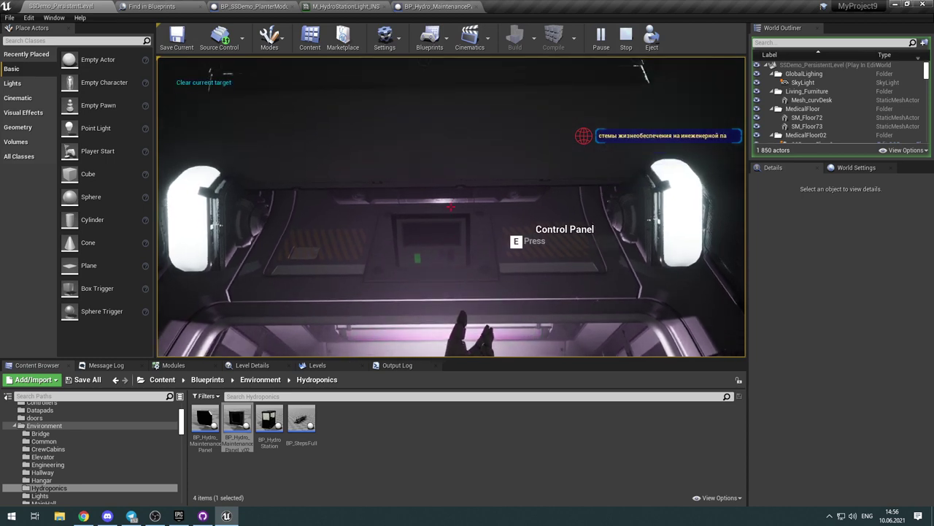
{"action": "key", "text": "e"}
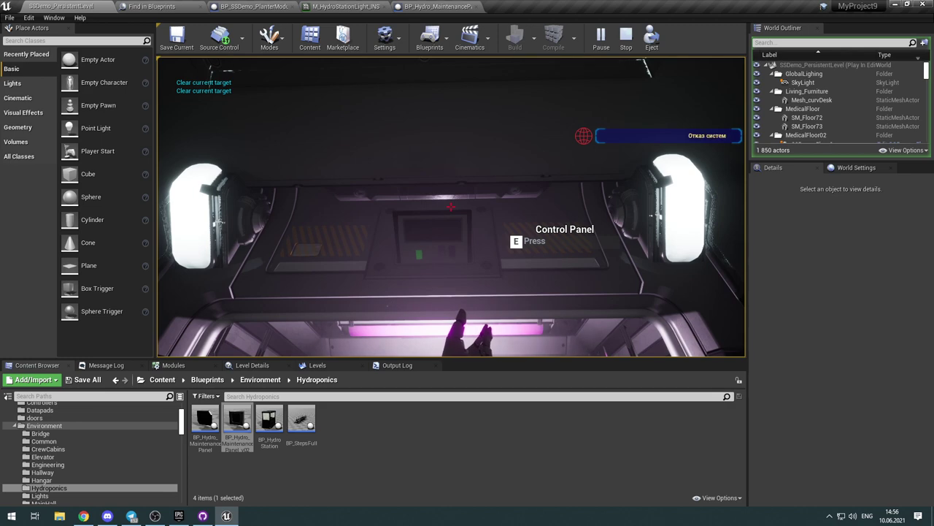
{"action": "key", "text": "d"}
{"action": "key", "text": "a"}
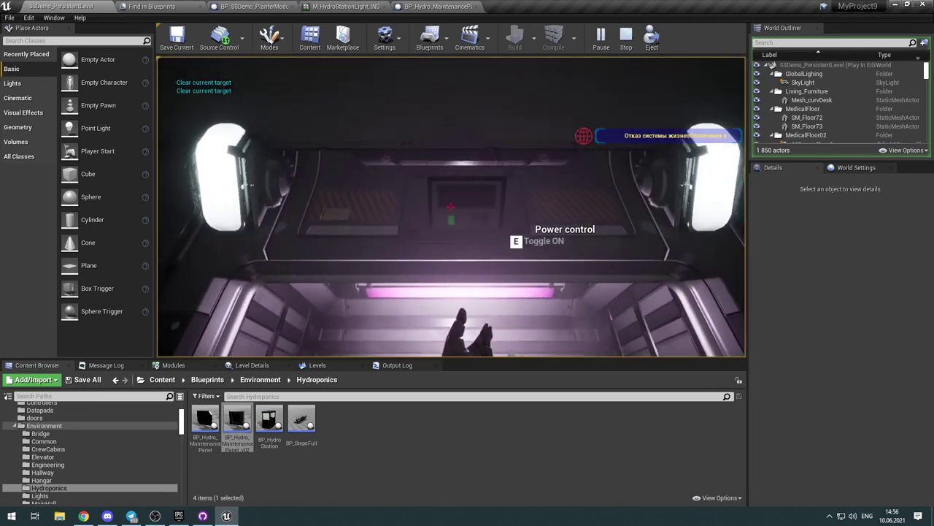
{"action": "key", "text": "d"}
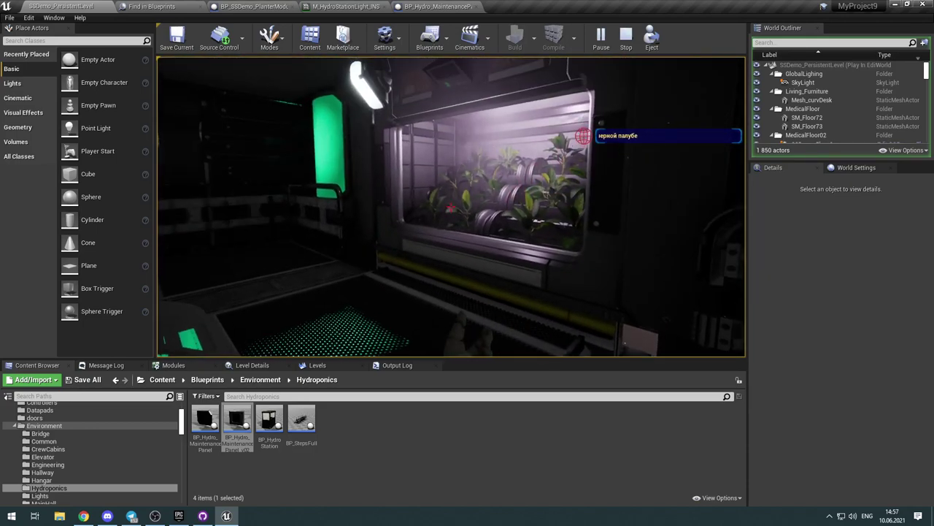
{"action": "key", "text": "Escape"}
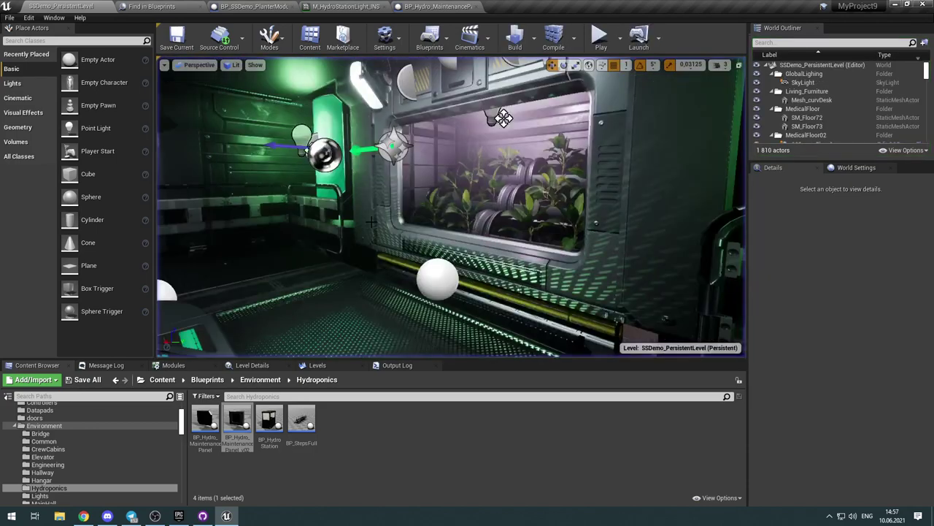
Step: Examine the planter module in the Player Collision view mode, select BP_SSDemo_PlanterModule and return to the Lit view
{"action": "left_click", "coordinate": [232, 64]}
{"action": "left_click", "coordinate": [281, 148]}
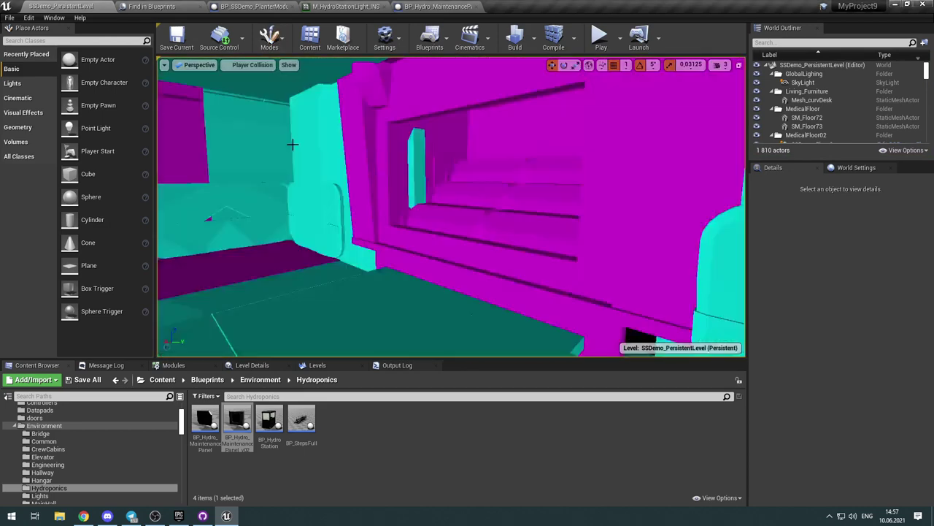
{"action": "right_click_drag", "start_coordinate": [500, 254], "coordinate": [591, 289]}
{"action": "key", "text": "w"}
{"action": "right_click_drag", "start_coordinate": [432, 203], "coordinate": [435, 192]}
{"action": "left_click", "coordinate": [435, 194]}
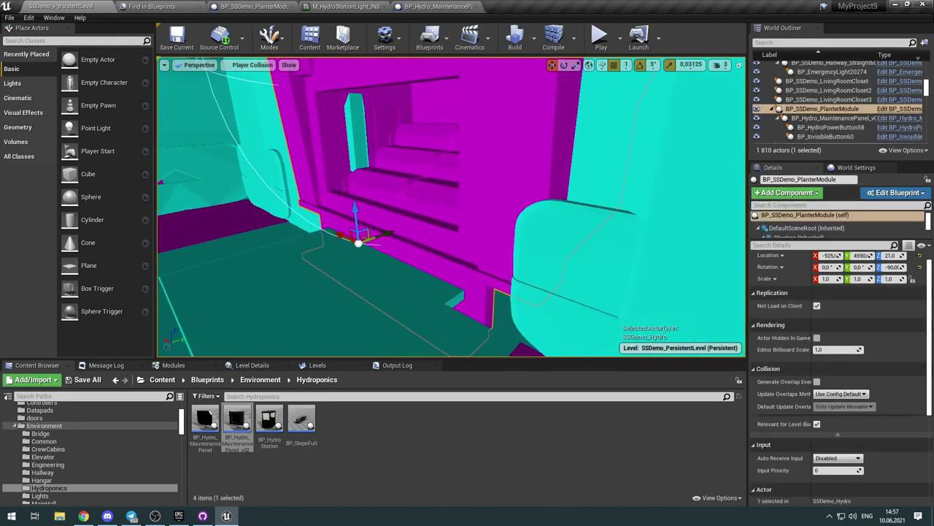
{"action": "left_click", "coordinate": [254, 65]}
{"action": "left_click", "coordinate": [276, 87]}
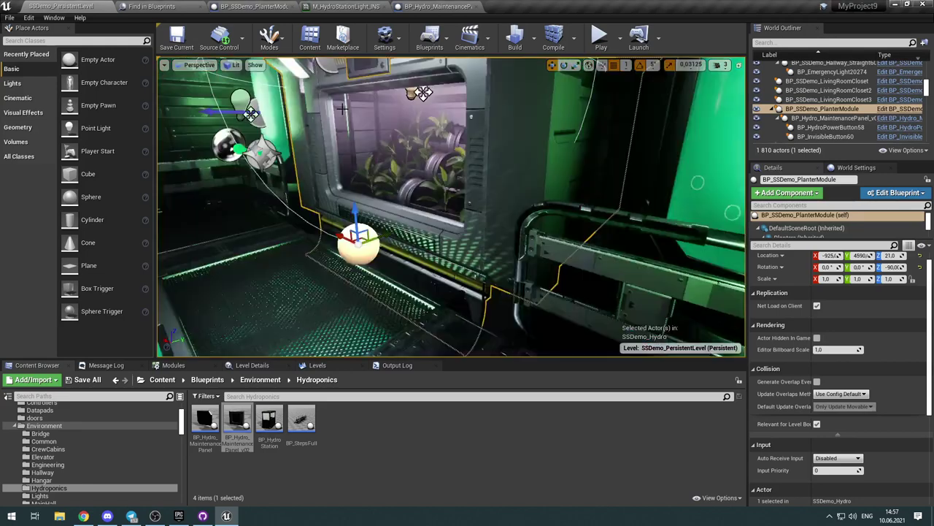
Step: Select the SM_SideWall_Win component at the planter's lower edge in BP_SSDemo_PlanterModule and open its static mesh for editing
{"action": "left_click", "coordinate": [252, 6]}
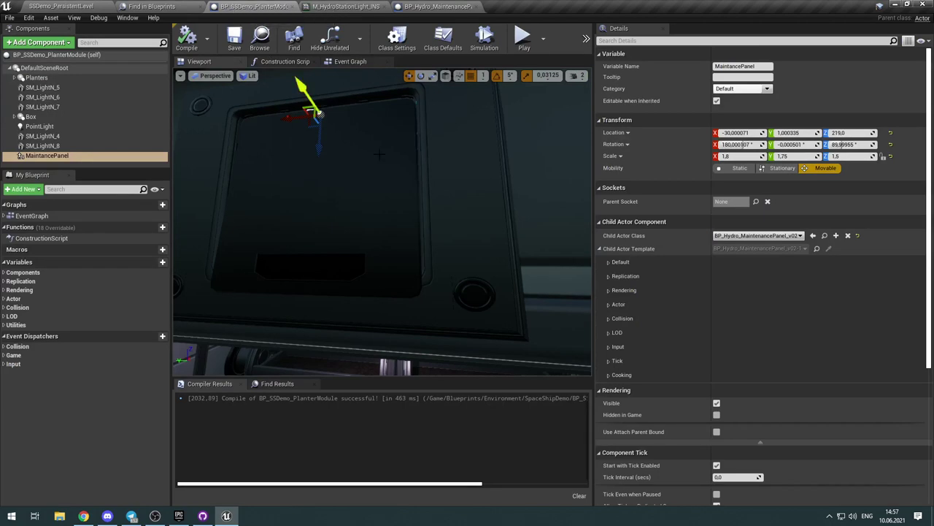
{"action": "right_click_drag", "start_coordinate": [382, 222], "coordinate": [496, 256]}
{"action": "right_click_drag", "start_coordinate": [412, 215], "coordinate": [377, 235]}
{"action": "left_click", "coordinate": [377, 235]}
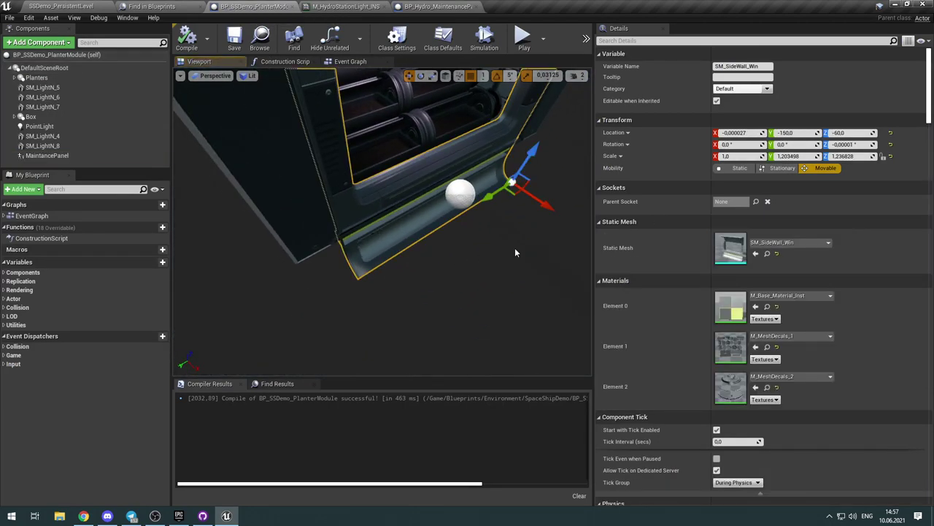
{"action": "left_click", "coordinate": [767, 254]}
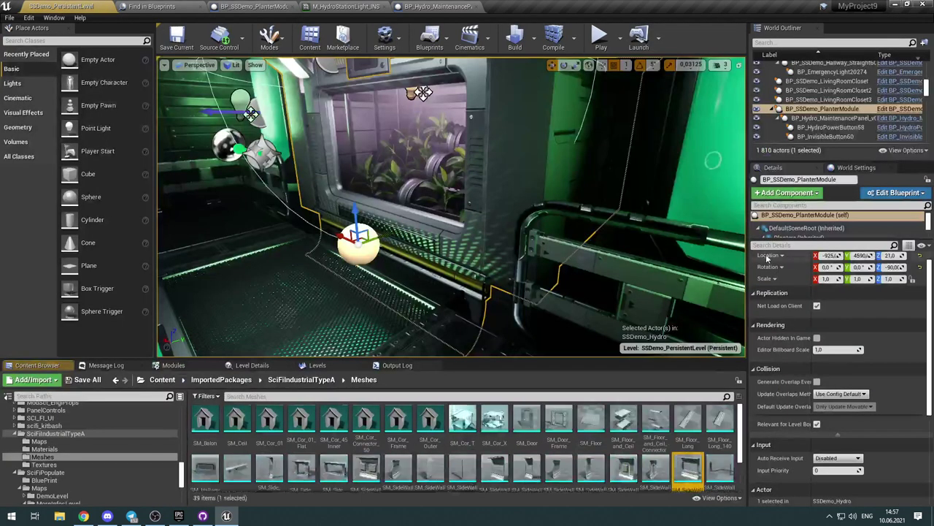
{"action": "double_click", "coordinate": [693, 468]}
Step: Show the simple collision of SM_SideWall_Win and examine it along the wall's curved base and side
{"action": "right_click_drag", "start_coordinate": [507, 371], "coordinate": [496, 350]}
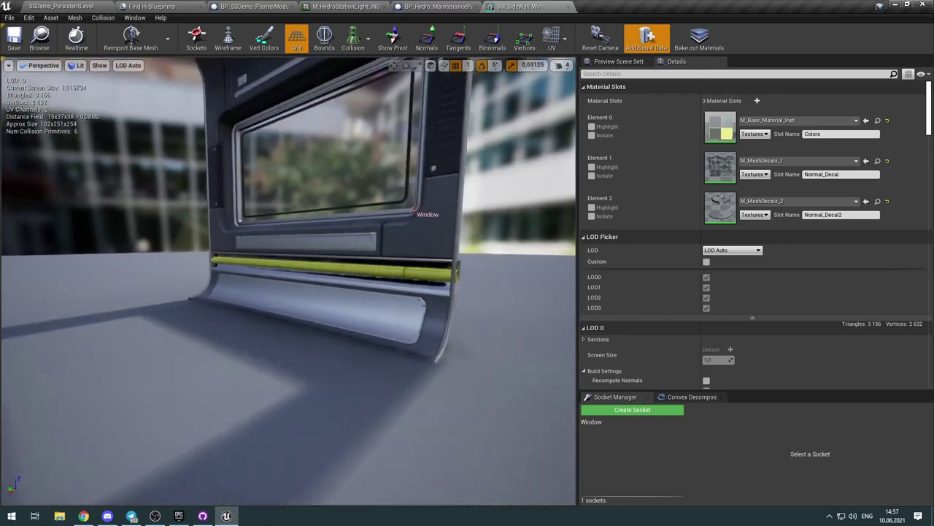
{"action": "key", "text": "w"}
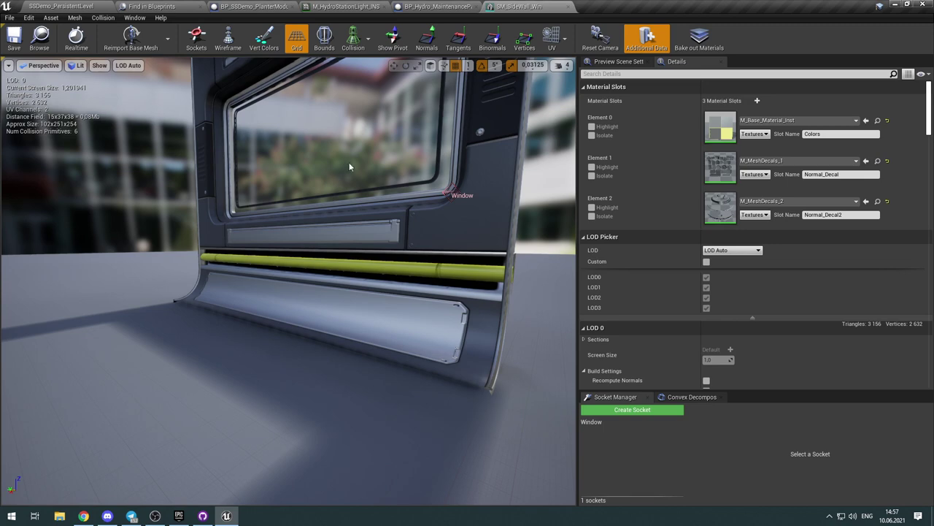
{"action": "left_click", "coordinate": [353, 38]}
{"action": "left_click", "coordinate": [382, 70]}
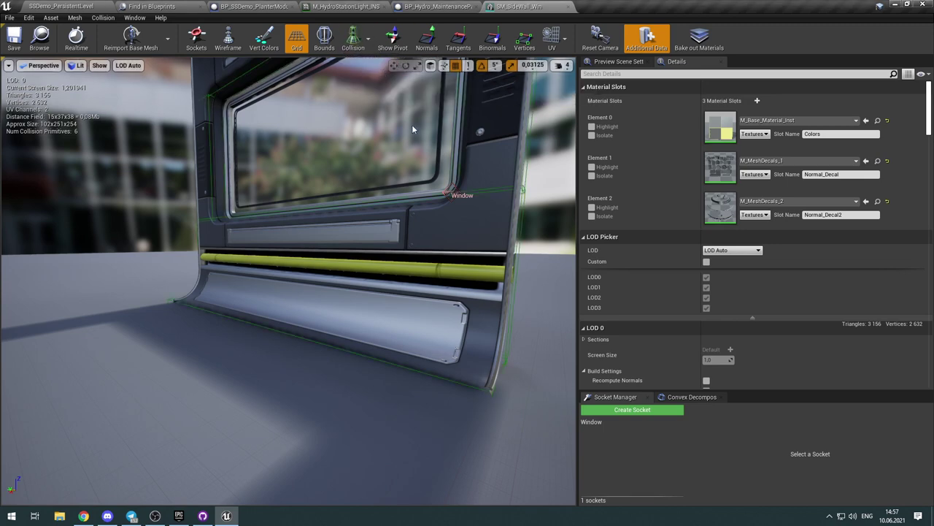
{"action": "key", "text": "d"}
{"action": "right_click_drag", "start_coordinate": [413, 128], "coordinate": [325, 114]}
{"action": "key", "text": "a"}
{"action": "key", "text": "w"}
{"action": "key", "text": "d"}
{"action": "key", "text": "a"}
{"action": "key", "text": "d"}
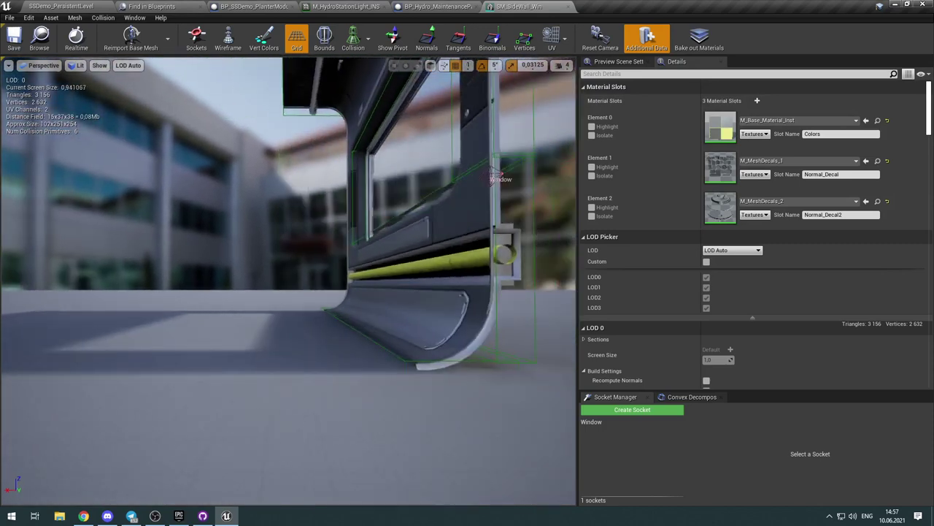
Step: Try lowering the bottom collision box of SM_SideWall_Win, inspect the collision around the overhang and close the mesh
{"action": "left_click", "coordinate": [421, 365]}
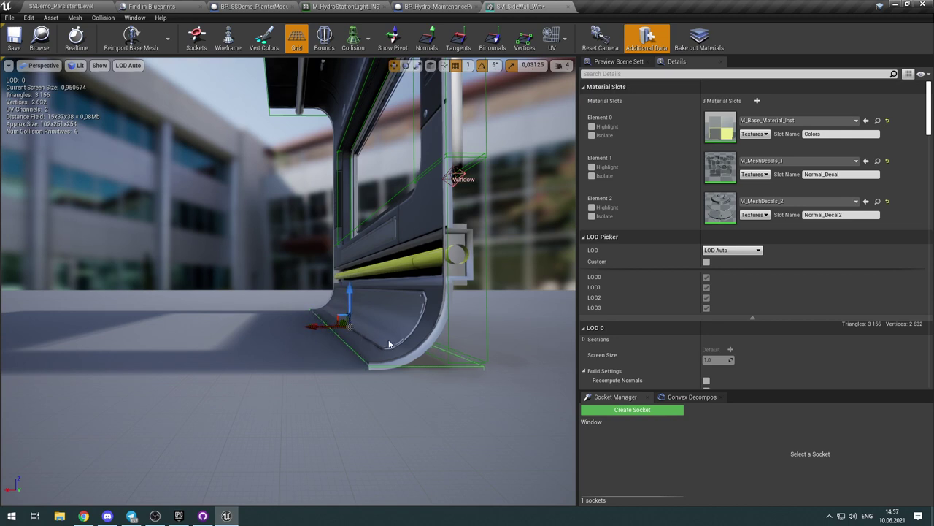
{"action": "left_click", "coordinate": [355, 287]}
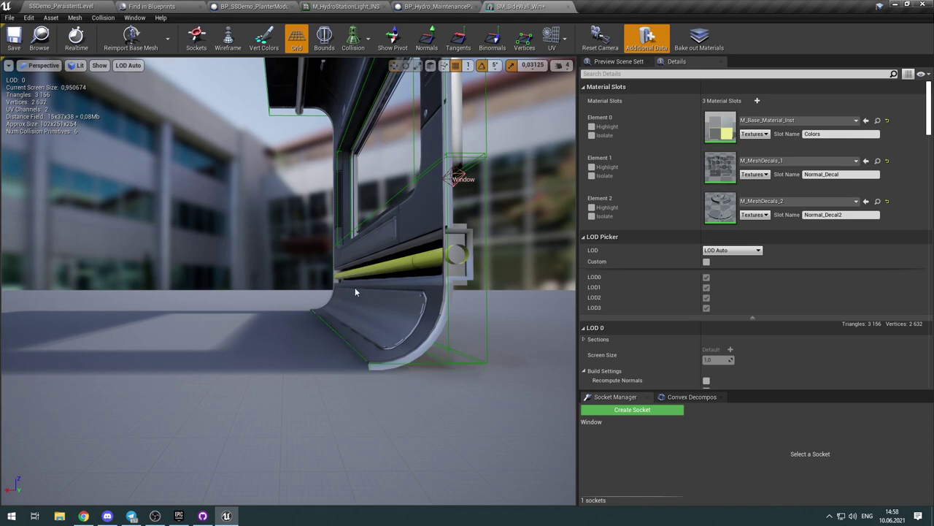
{"action": "right_click_drag", "start_coordinate": [393, 340], "coordinate": [391, 270]}
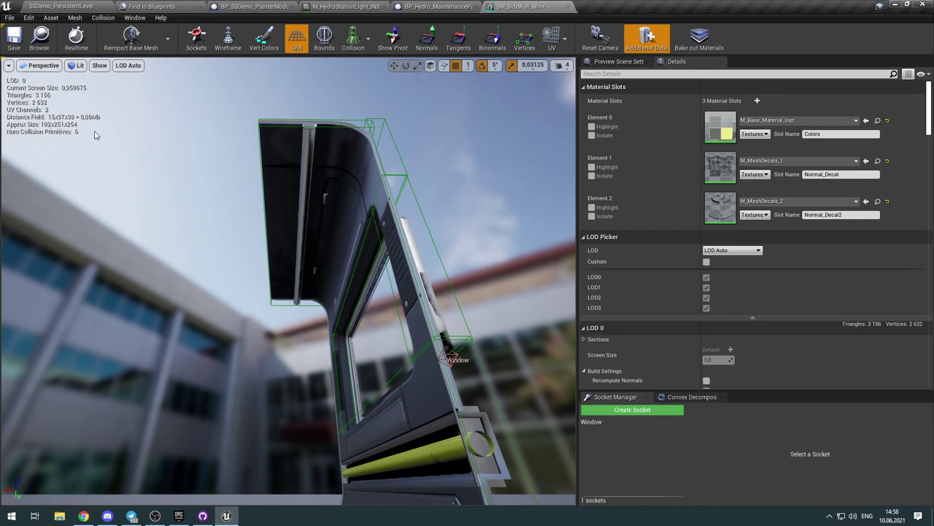
{"action": "left_click", "coordinate": [568, 8]}
Step: Play-test SSDemo_PersistentLevel, walk up to the planter to check its collision at floor level and end the session
{"action": "left_click", "coordinate": [245, 7]}
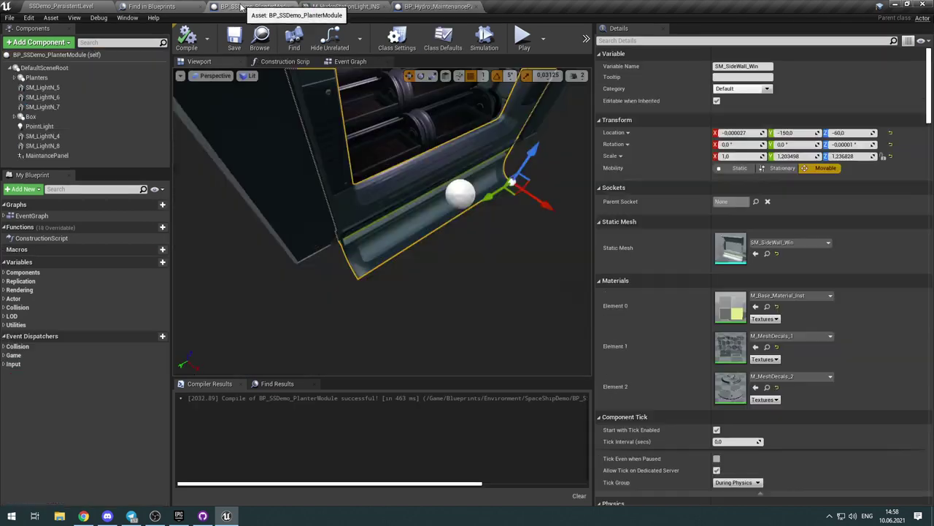
{"action": "left_click", "coordinate": [70, 7]}
{"action": "left_click", "coordinate": [601, 36]}
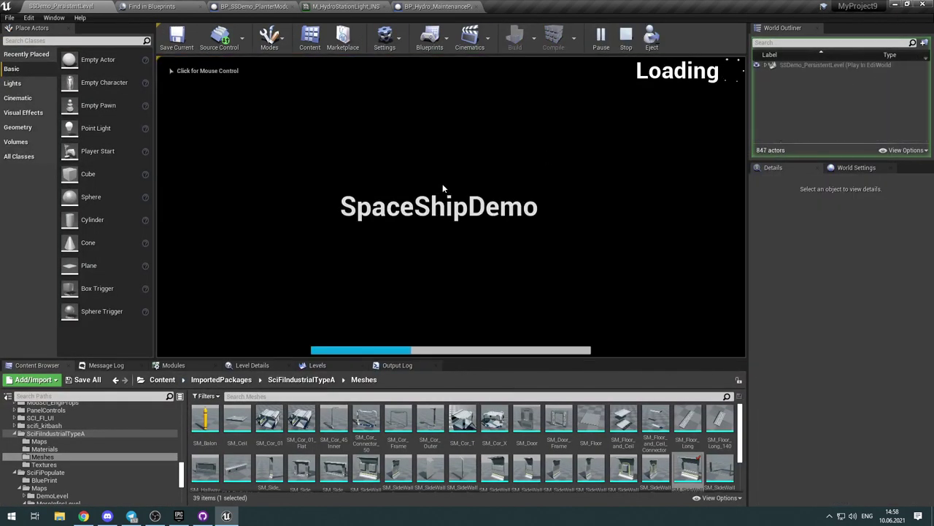
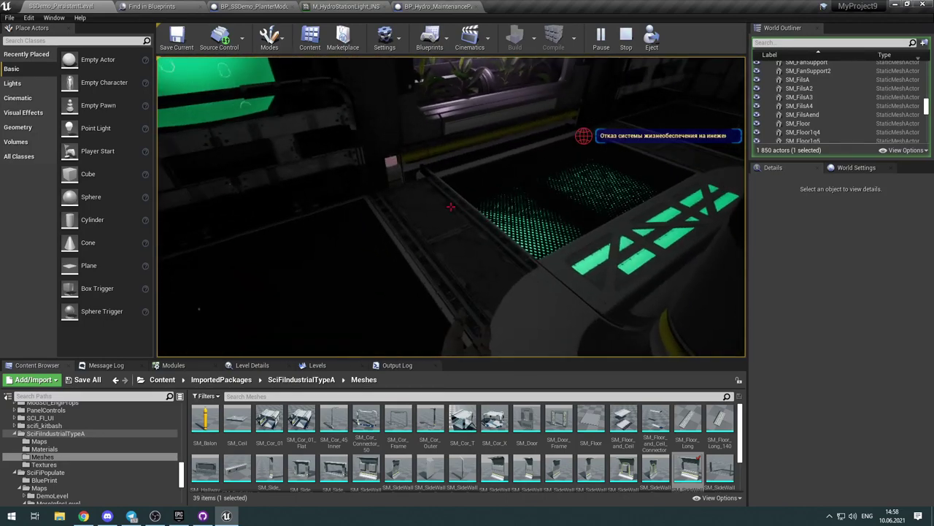
{"action": "key", "text": "w"}
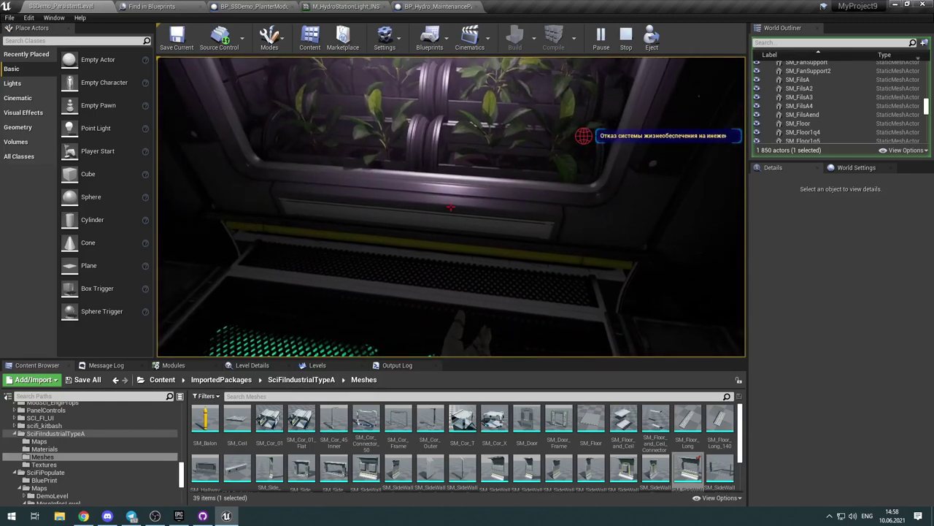
{"action": "key", "text": "Escape"}
Step: Examine the planter's base and the adjoining floor in the Player Collision view mode and return to the Lit view
{"action": "left_click", "coordinate": [229, 65]}
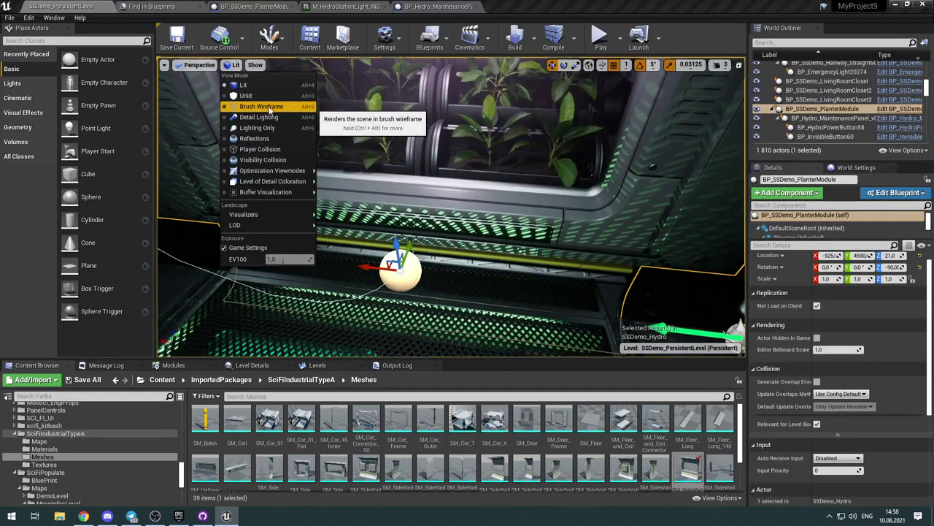
{"action": "left_click", "coordinate": [283, 150]}
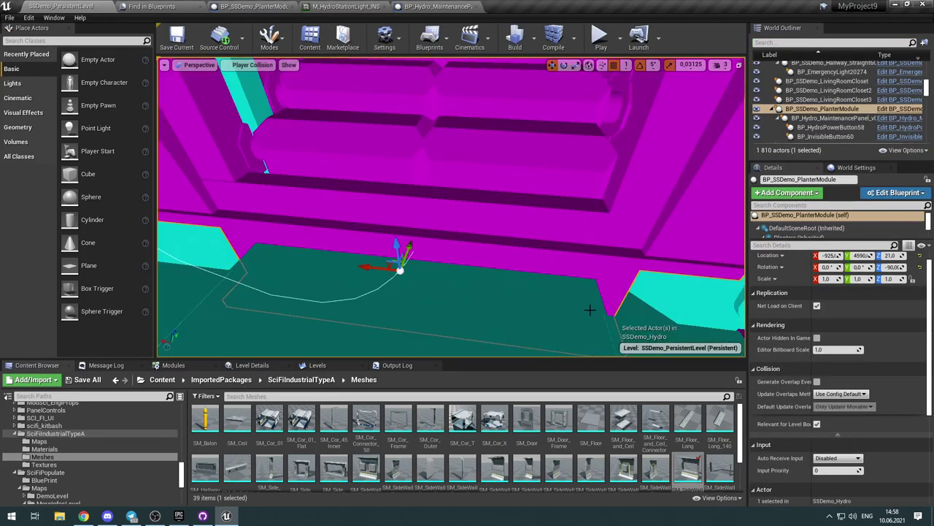
{"action": "right_click_drag", "start_coordinate": [590, 309], "coordinate": [548, 284]}
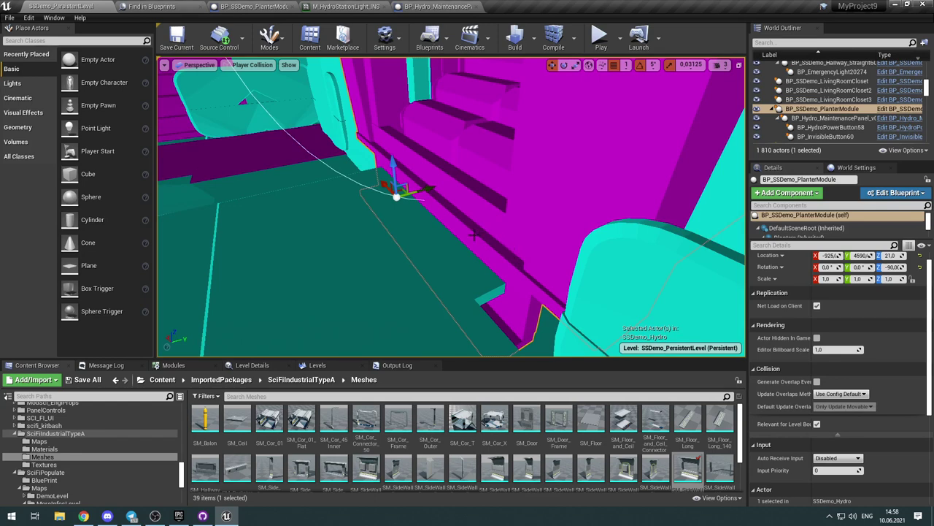
{"action": "left_click", "coordinate": [252, 65]}
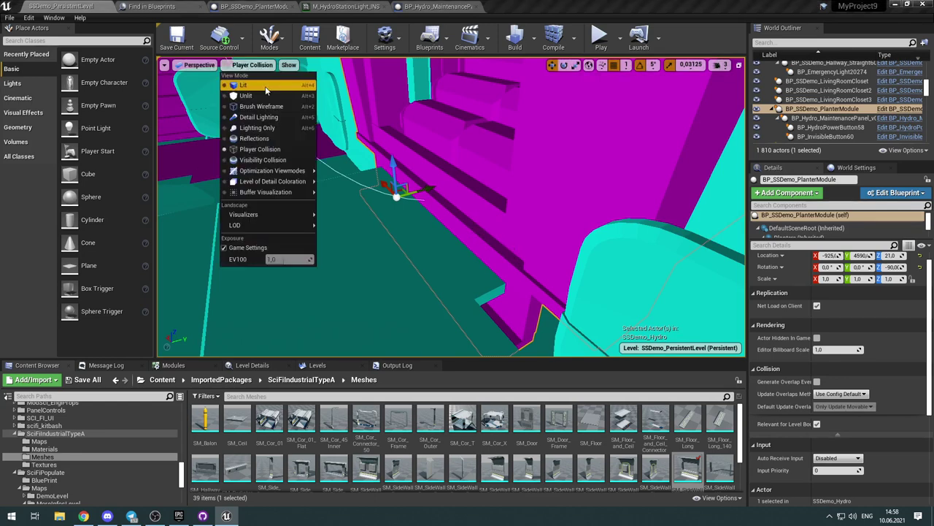
{"action": "left_click", "coordinate": [265, 88]}
Step: Find the SM_SGate1 frame component around the planter in BP_SSDemo_PlanterModule and open its static mesh for editing
{"action": "left_click", "coordinate": [436, 6]}
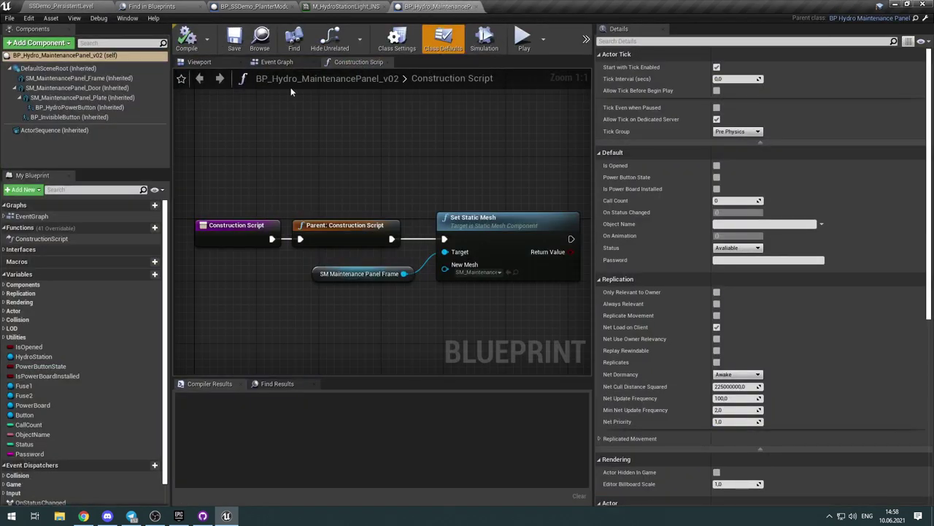
{"action": "left_click", "coordinate": [269, 7]}
{"action": "mouse_move", "coordinate": [429, 249]}
{"action": "right_mouse_down"}
{"action": "mouse_move", "coordinate": [394, 252]}
{"action": "mouse_move", "coordinate": [478, 247]}
{"action": "mouse_move", "coordinate": [429, 245]}
{"action": "right_mouse_up"}
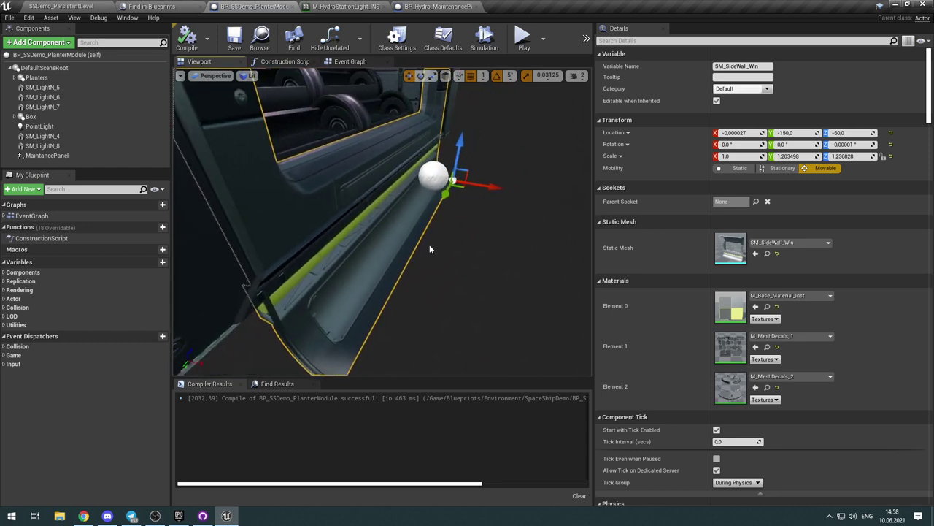
{"action": "left_click", "coordinate": [343, 228]}
{"action": "right_click_drag", "start_coordinate": [480, 265], "coordinate": [403, 257]}
{"action": "right_click_drag", "start_coordinate": [479, 286], "coordinate": [434, 237]}
{"action": "right_click_drag", "start_coordinate": [337, 218], "coordinate": [237, 248]}
{"action": "right_click_drag", "start_coordinate": [409, 146], "coordinate": [577, 120]}
{"action": "left_click_drag", "start_coordinate": [427, 127], "coordinate": [389, 82]}
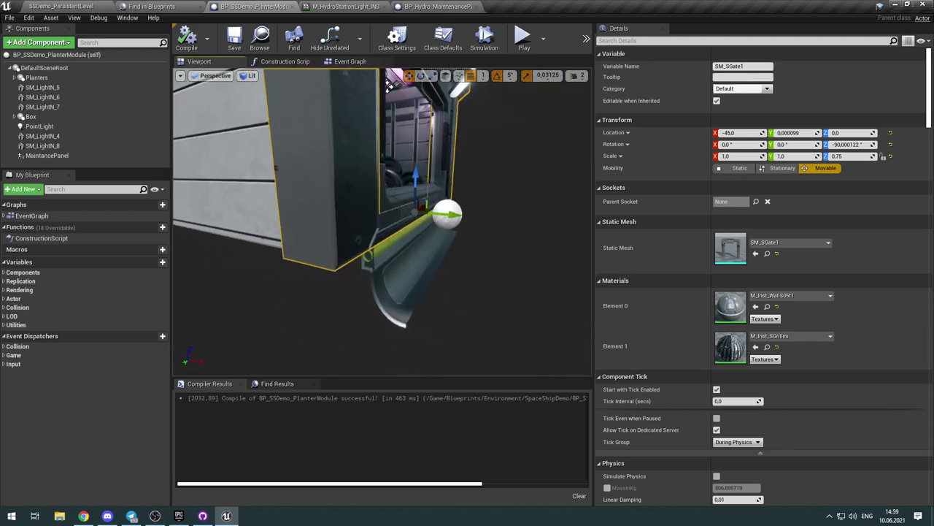
{"action": "left_click", "coordinate": [767, 254]}
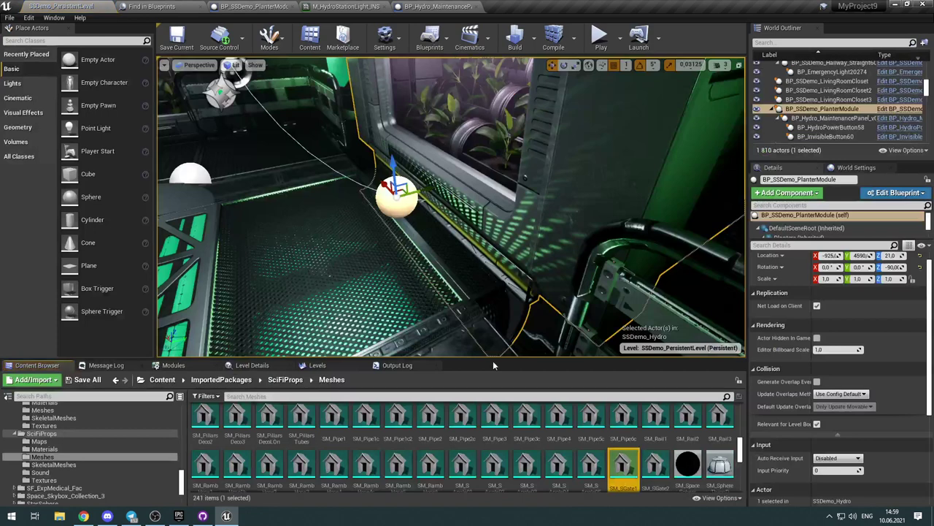
{"action": "double_click", "coordinate": [624, 467]}
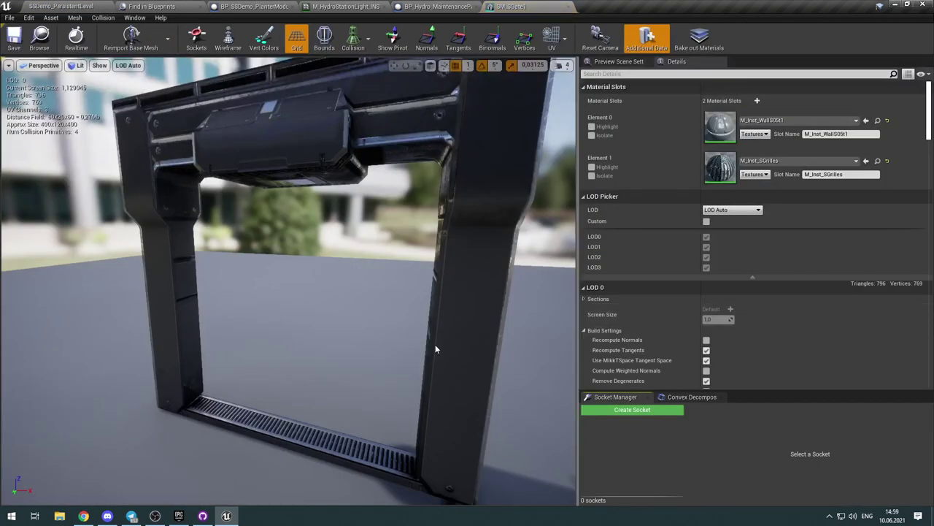
Step: Show the simple collision of SM_SGate1 and examine it along the grille threshold at the gate's base
{"action": "left_click", "coordinate": [353, 38]}
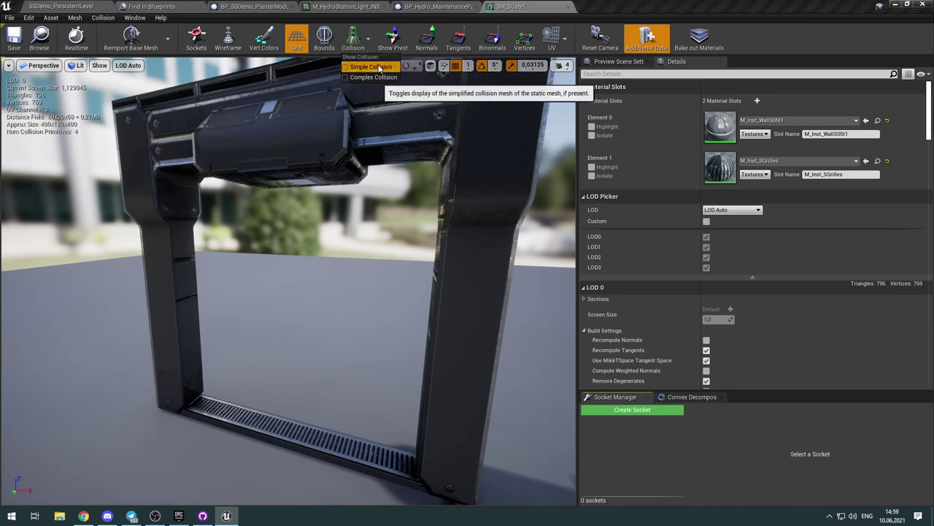
{"action": "left_click", "coordinate": [379, 68]}
{"action": "right_click_drag", "start_coordinate": [400, 314], "coordinate": [301, 359]}
{"action": "key", "text": "w"}
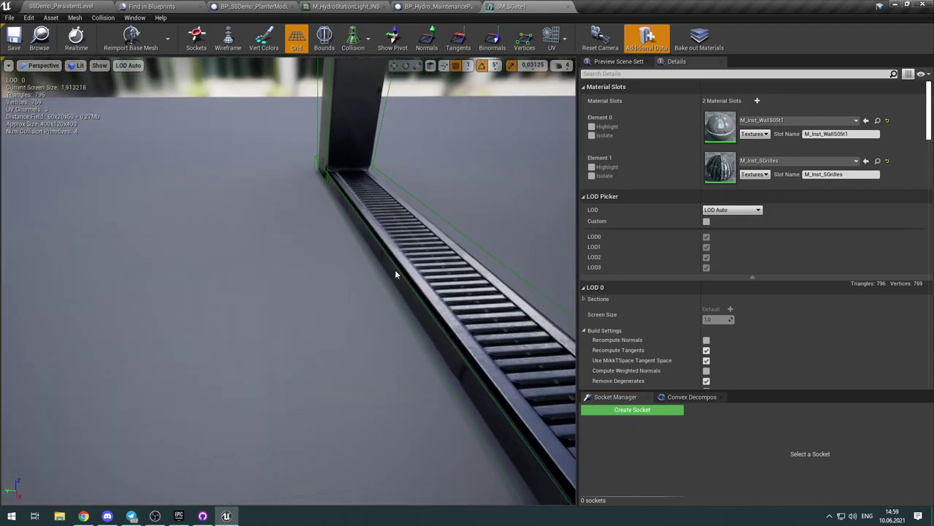
Step: Narrow the threshold's collision box on SM_SGate1 along Y, lower it towards the grille and save the mesh
{"action": "left_click", "coordinate": [397, 303]}
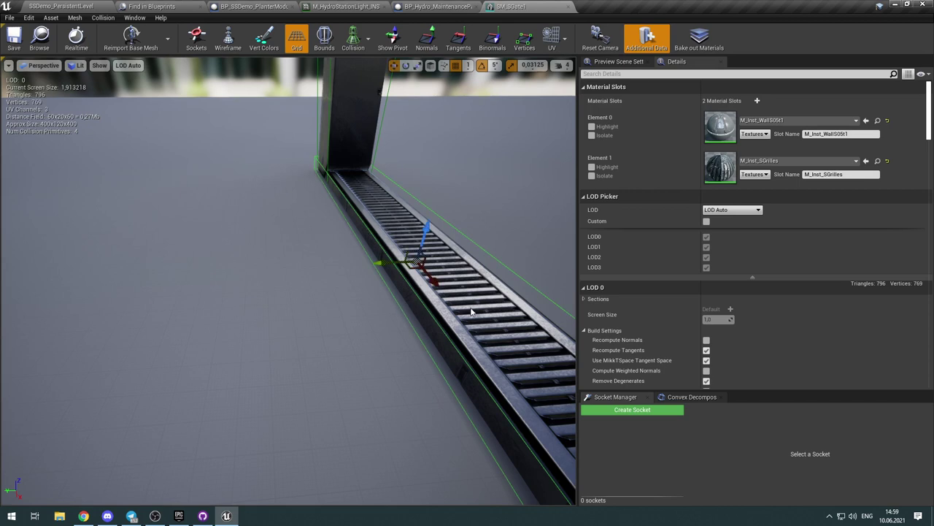
{"action": "left_click", "coordinate": [406, 65]}
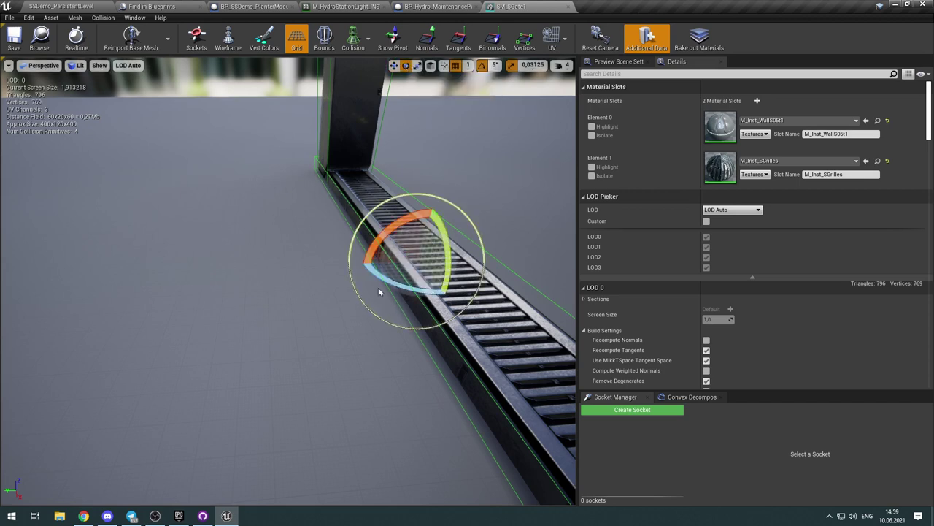
{"action": "left_click", "coordinate": [417, 65]}
{"action": "left_click_drag", "start_coordinate": [386, 266], "coordinate": [403, 265]}
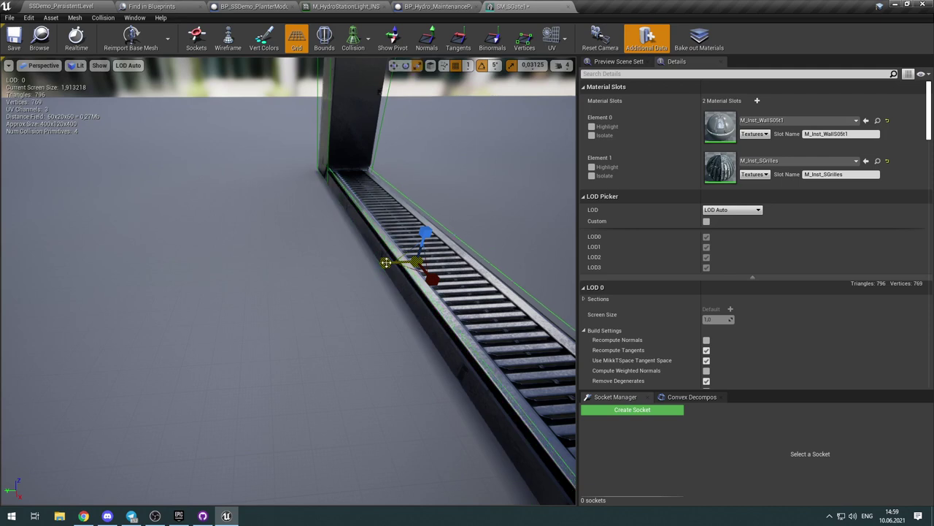
{"action": "left_click_drag", "start_coordinate": [379, 265], "coordinate": [376, 263]}
{"action": "right_click_drag", "start_coordinate": [511, 262], "coordinate": [95, 252]}
{"action": "left_click_drag", "start_coordinate": [394, 205], "coordinate": [385, 263]}
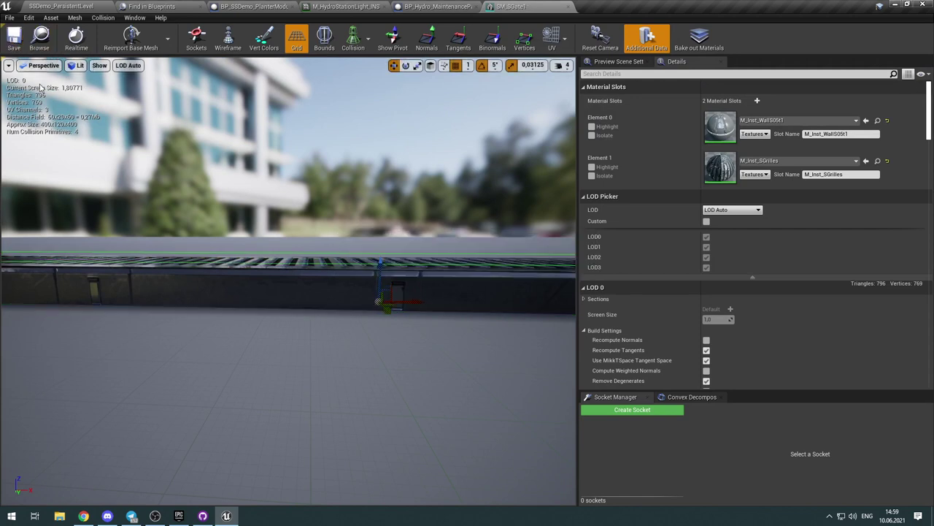
Step: Play-test SSDemo_PersistentLevel by approaching the planter and operating its overhead control panel, and end the session
{"action": "left_click", "coordinate": [96, 6]}
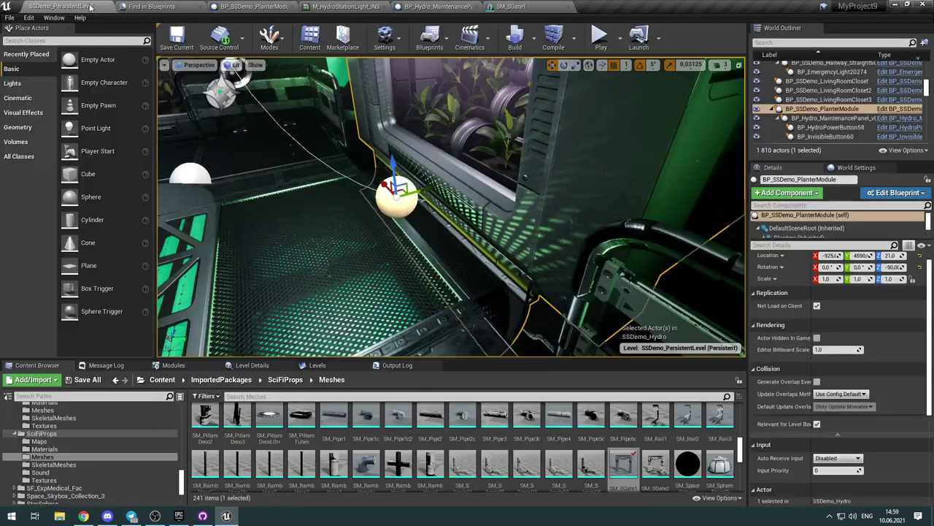
{"action": "left_click", "coordinate": [603, 35]}
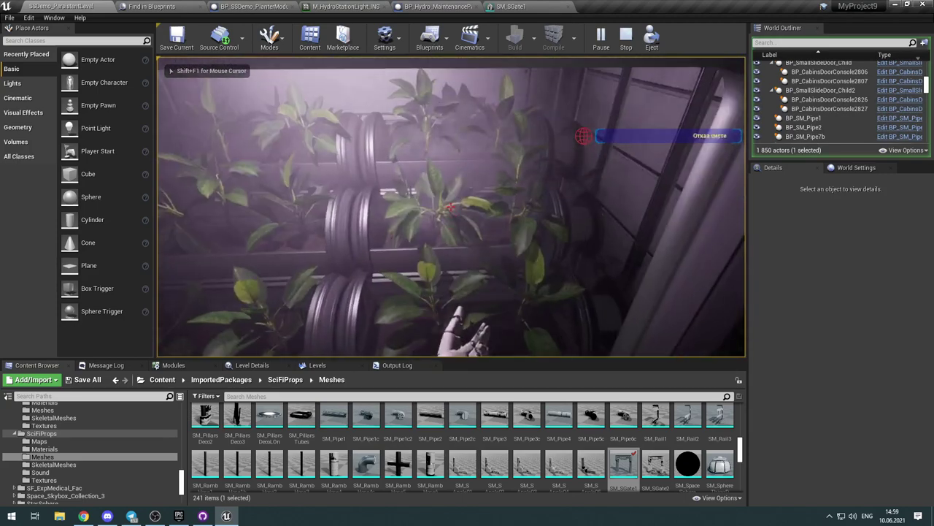
{"action": "key", "text": "s"}
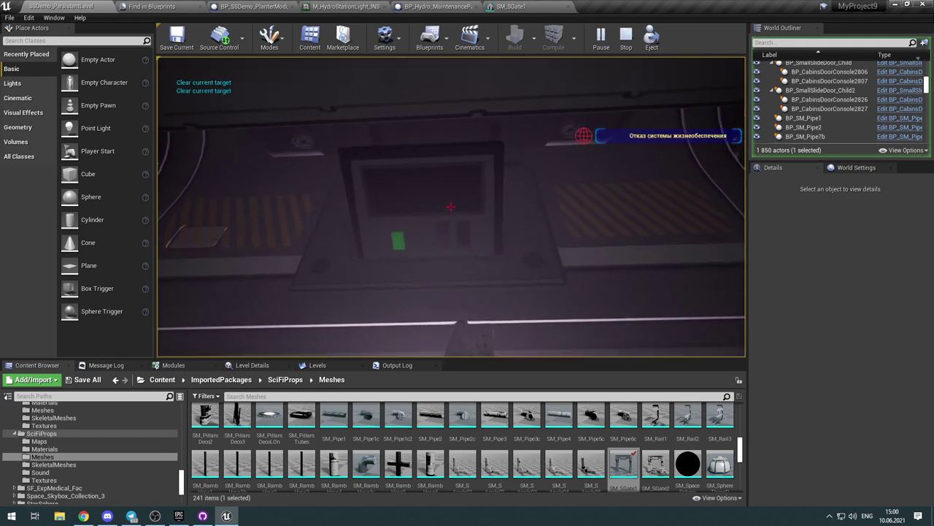
{"action": "key", "text": "e"}
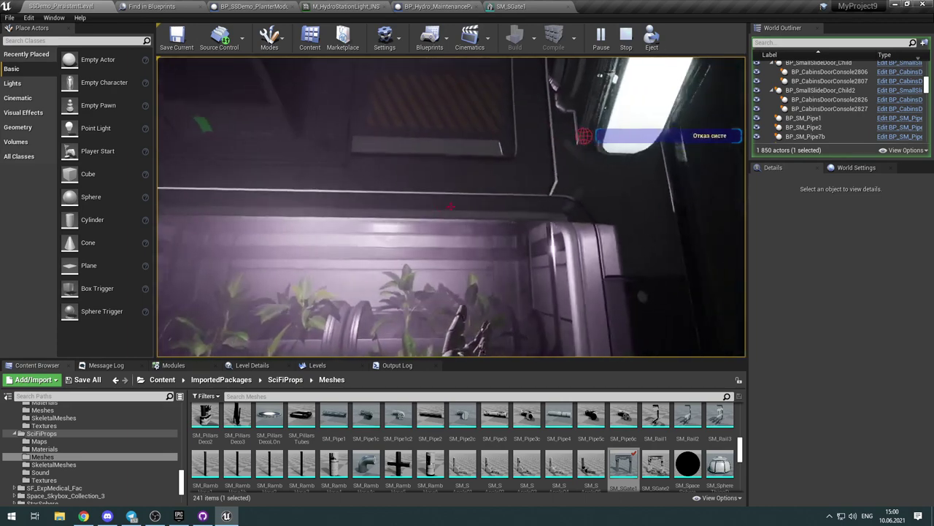
{"action": "key", "text": "Escape"}
Step: Inspect the upper part of the planter module around its maintenance panel in the level and bring up the BP_Hydro_MaintenancePanel_v02 blueprint
{"action": "right_click_drag", "start_coordinate": [498, 279], "coordinate": [295, 201]}
{"action": "key", "text": "w"}
{"action": "key", "text": "s"}
{"action": "key", "text": "w"}
{"action": "right_click_drag", "start_coordinate": [458, 167], "coordinate": [450, 160]}
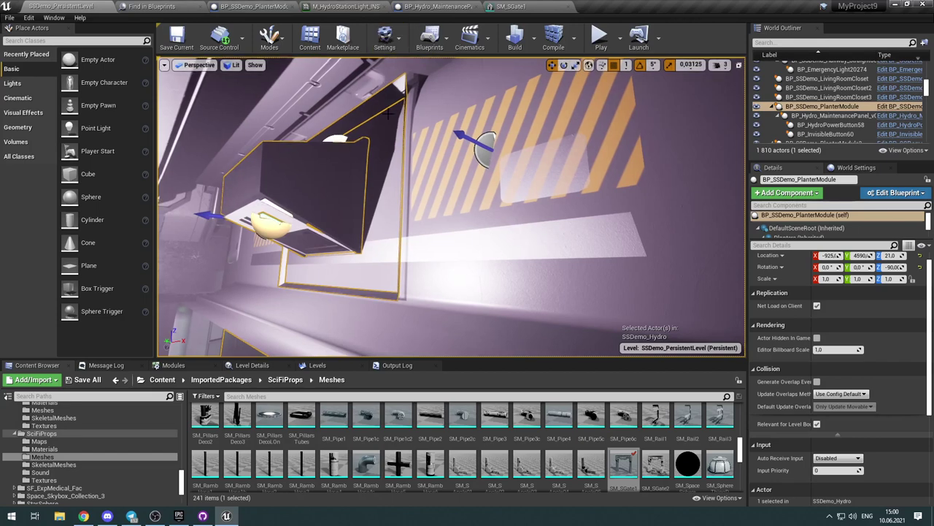
{"action": "left_click", "coordinate": [455, 6]}
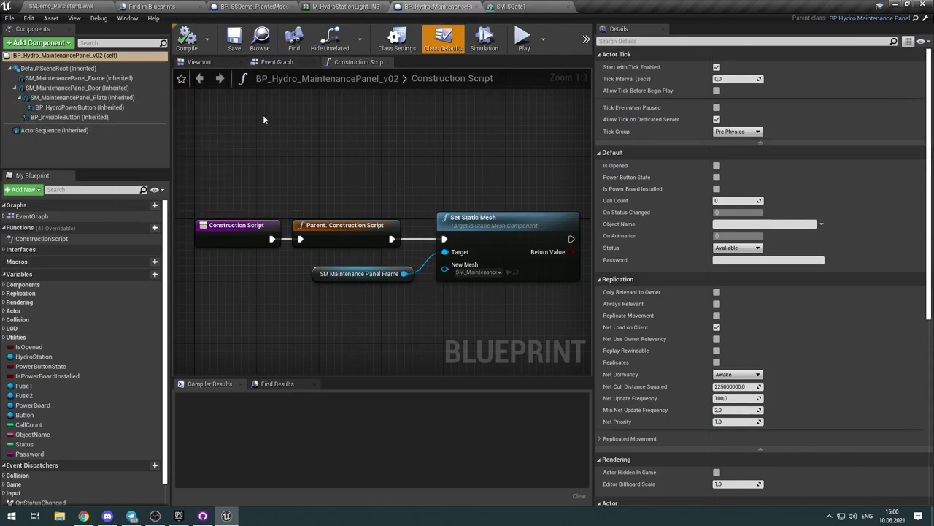
Step: Inspect the maintenance panel's door in the BP_Hydro_MaintenancePanel_v02 viewport from several sides, including its bottom hinge edge against the frame
{"action": "left_click", "coordinate": [212, 62]}
{"action": "mouse_move", "coordinate": [436, 214]}
{"action": "right_mouse_down"}
{"action": "mouse_move", "coordinate": [478, 202]}
{"action": "mouse_move", "coordinate": [438, 222]}
{"action": "right_mouse_up"}
{"action": "key", "text": "w"}
{"action": "left_click", "coordinate": [340, 332]}
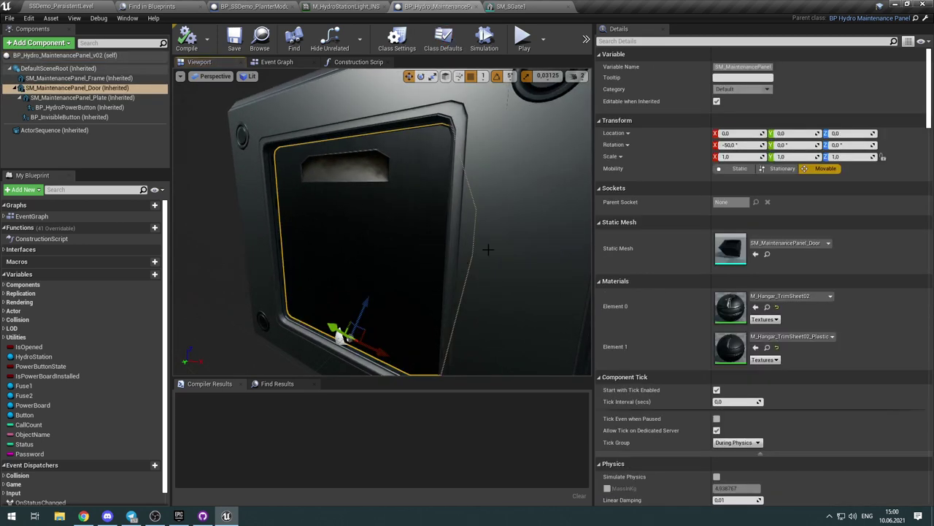
{"action": "left_click_drag", "start_coordinate": [500, 234], "coordinate": [369, 236], "text": "alt"}
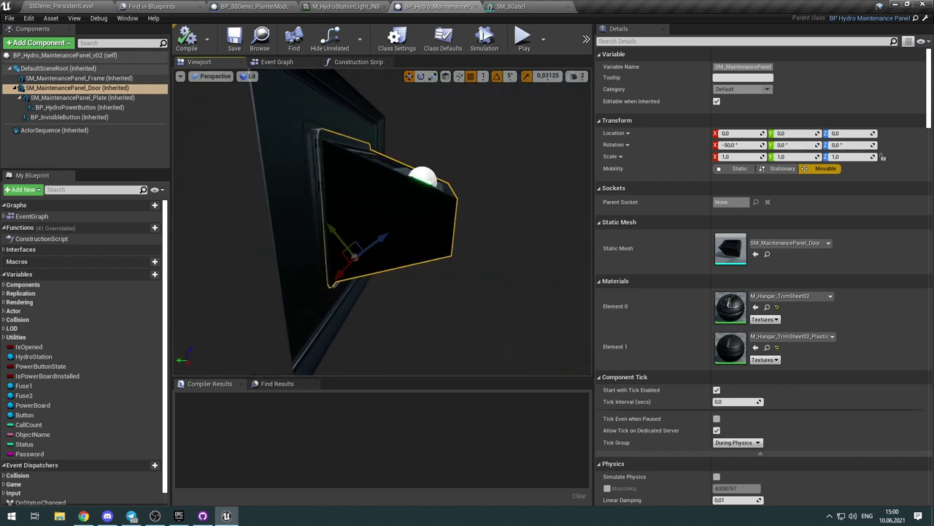
{"action": "key", "text": "w"}
{"action": "right_click_drag", "start_coordinate": [369, 237], "coordinate": [447, 238]}
{"action": "key", "text": "a"}
{"action": "key", "text": "a"}
{"action": "key", "text": "w"}
{"action": "key", "text": "a"}
{"action": "key", "text": "d"}
{"action": "key", "text": "a"}
{"action": "key", "text": "a"}
{"action": "key", "text": "d"}
{"action": "key", "text": "d"}
{"action": "key", "text": "d"}
{"action": "left_click_drag", "start_coordinate": [375, 205], "coordinate": [378, 205]}
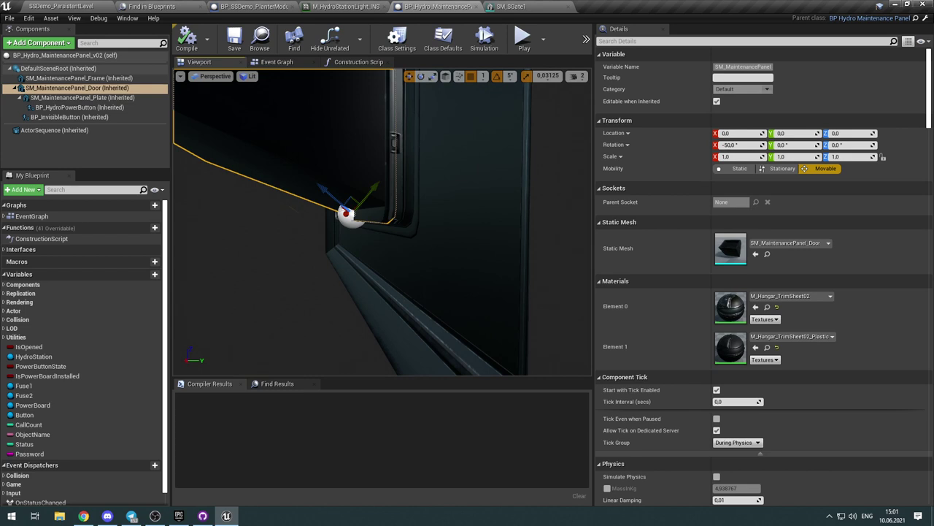
{"action": "right_click_drag", "start_coordinate": [383, 222], "coordinate": [349, 220]}
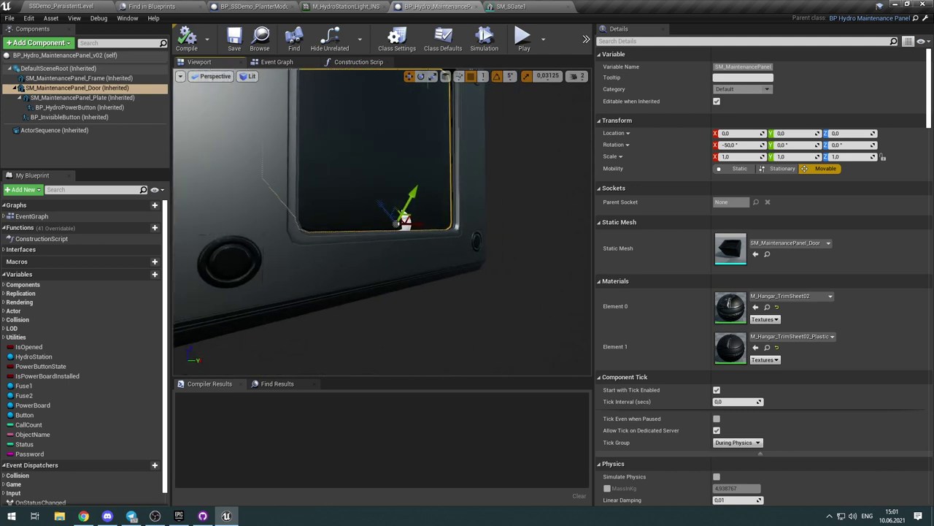
{"action": "left_click_drag", "start_coordinate": [351, 205], "coordinate": [343, 219]}
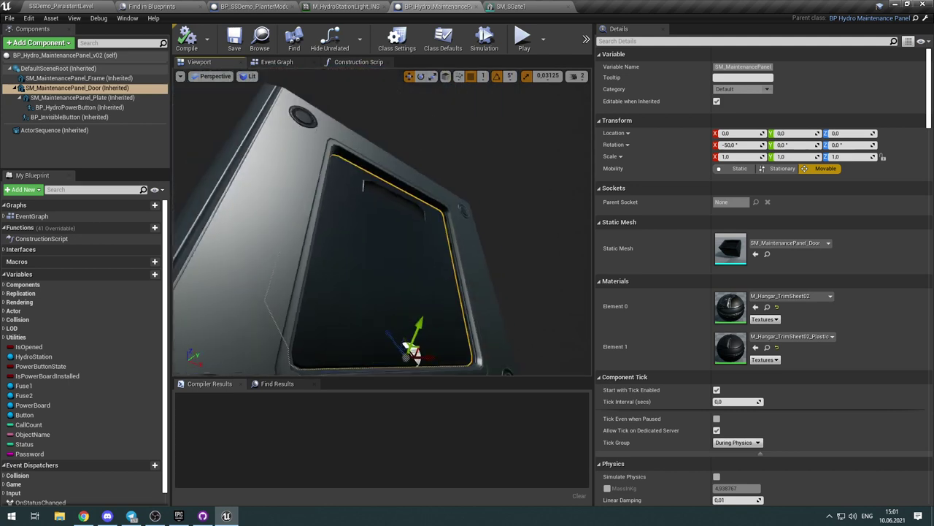
{"action": "right_click_drag", "start_coordinate": [343, 219], "coordinate": [343, 239]}
Step: Try rotating SM_MaintenancePanel_Door about its X axis, undo the rotation and reselect the door
{"action": "key", "text": "e"}
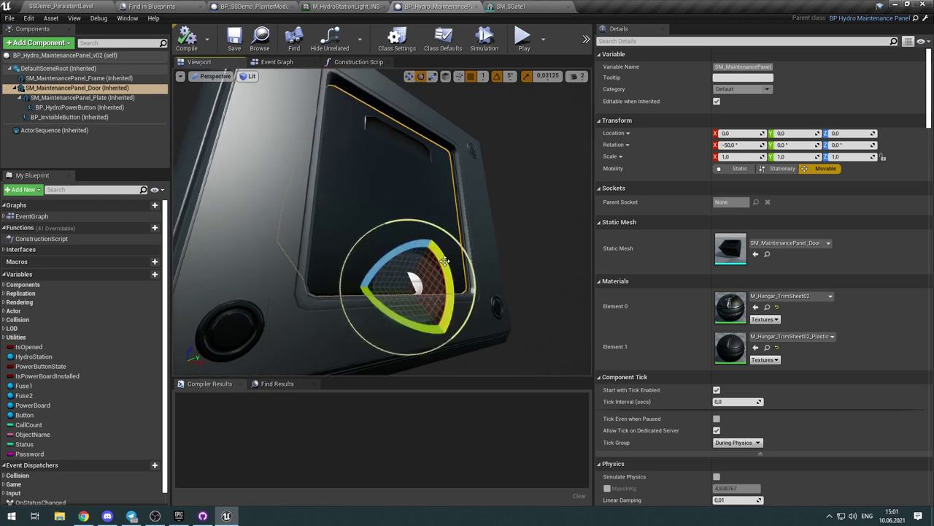
{"action": "left_click_drag", "start_coordinate": [444, 260], "coordinate": [445, 261]}
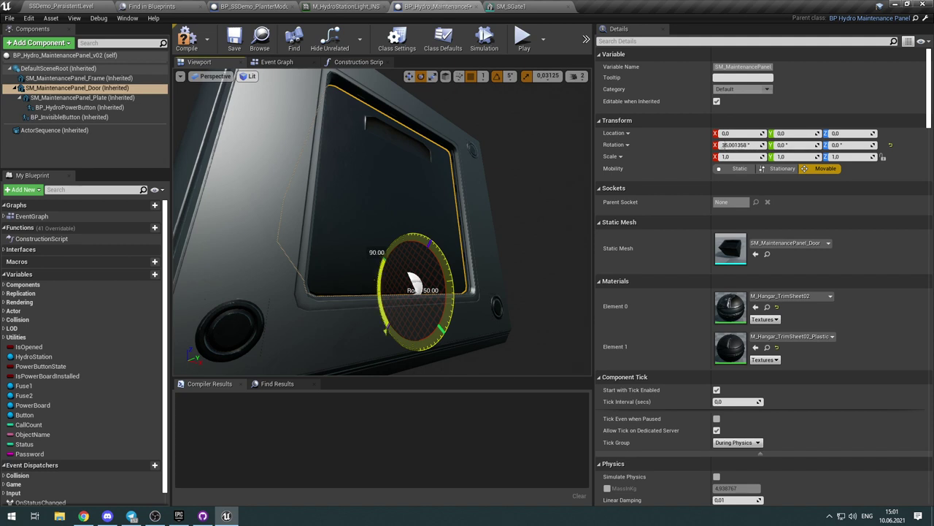
{"action": "left_click_drag", "start_coordinate": [386, 330], "coordinate": [386, 256]}
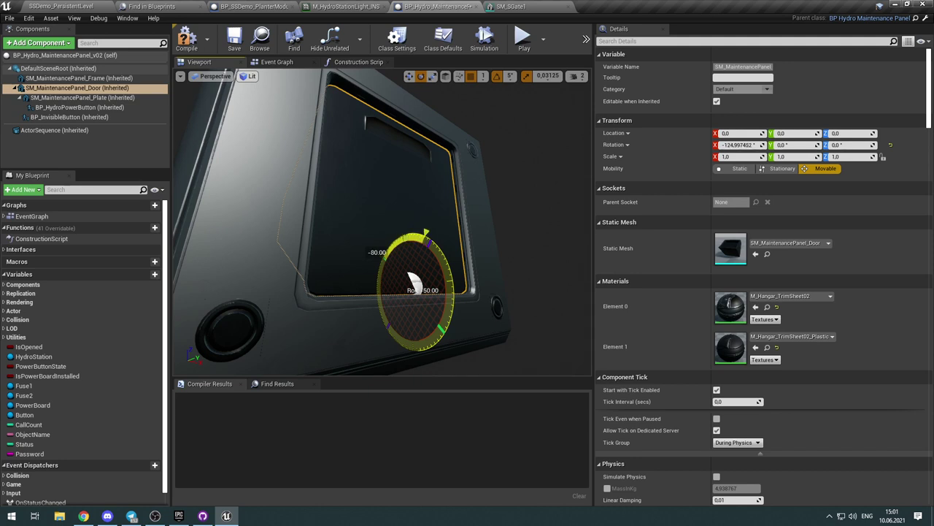
{"action": "left_click_drag", "start_coordinate": [387, 323], "coordinate": [444, 263]}
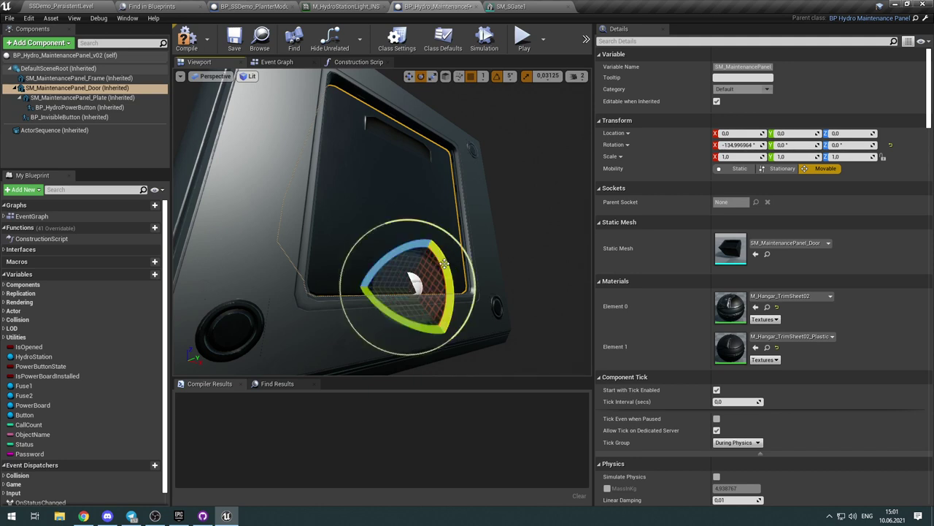
{"action": "key", "text": "ctrl+z"}
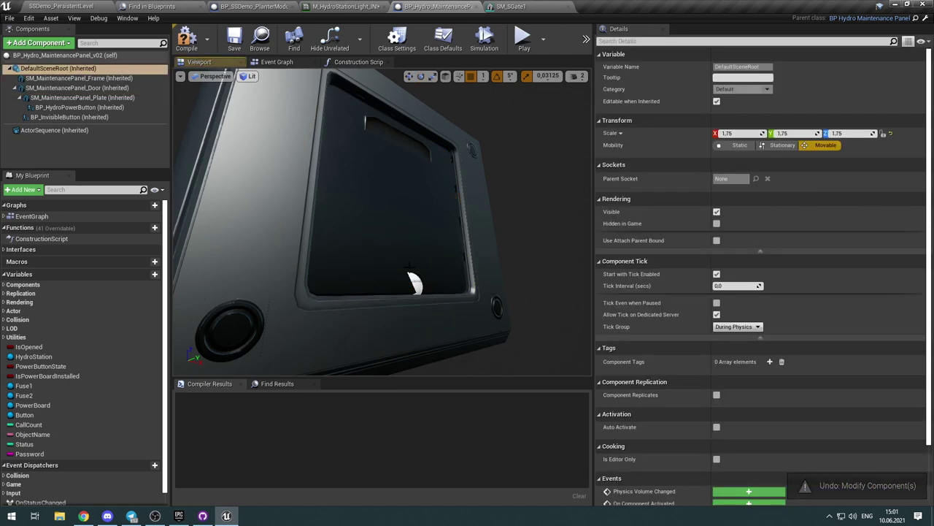
{"action": "left_click", "coordinate": [410, 276]}
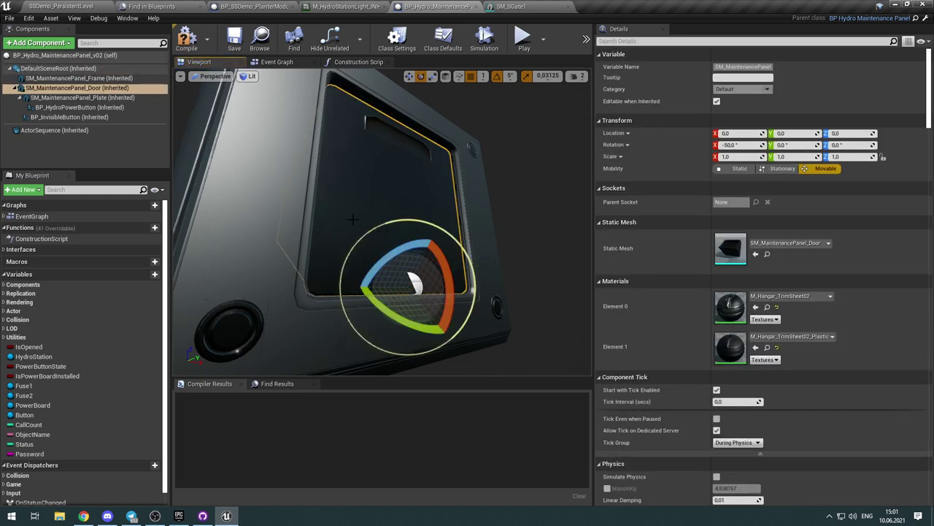
Step: Open the sequence of the inherited ActorSequence component in its own tab
{"action": "left_click", "coordinate": [115, 100]}
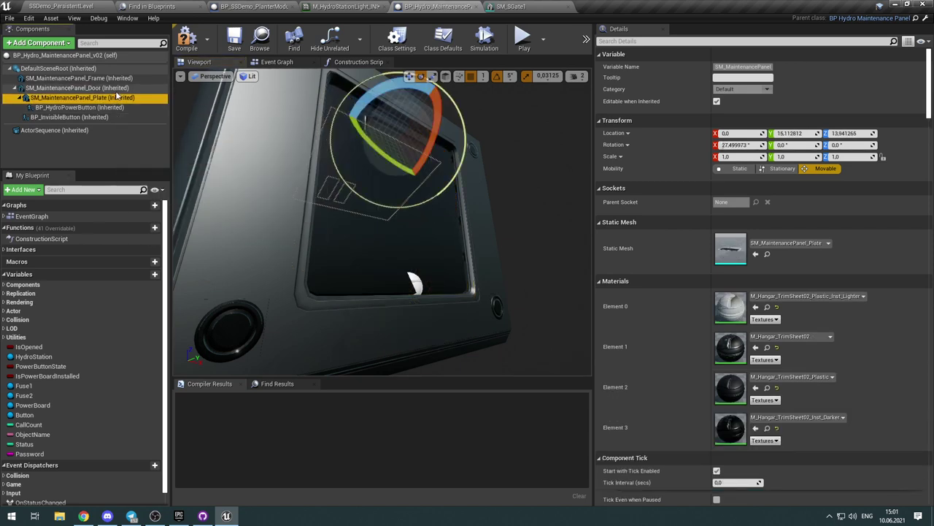
{"action": "left_click", "coordinate": [67, 131]}
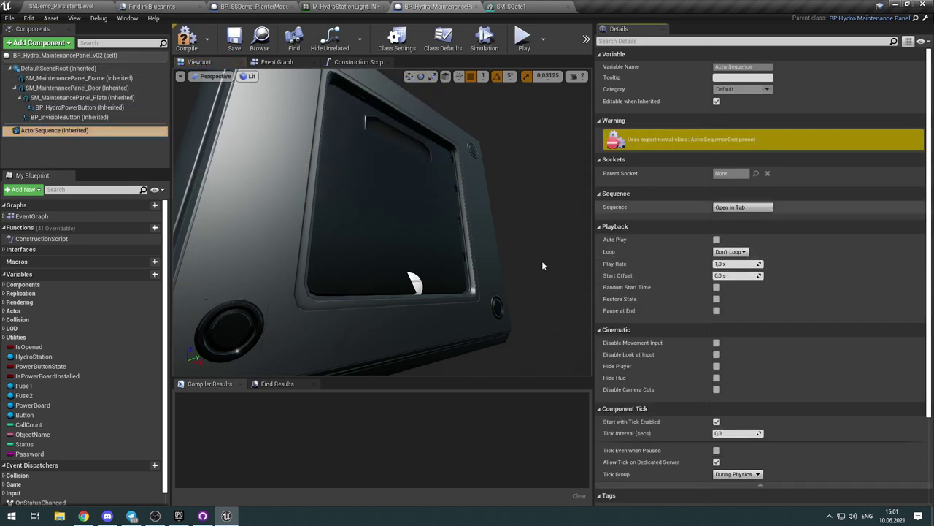
{"action": "left_click", "coordinate": [739, 207]}
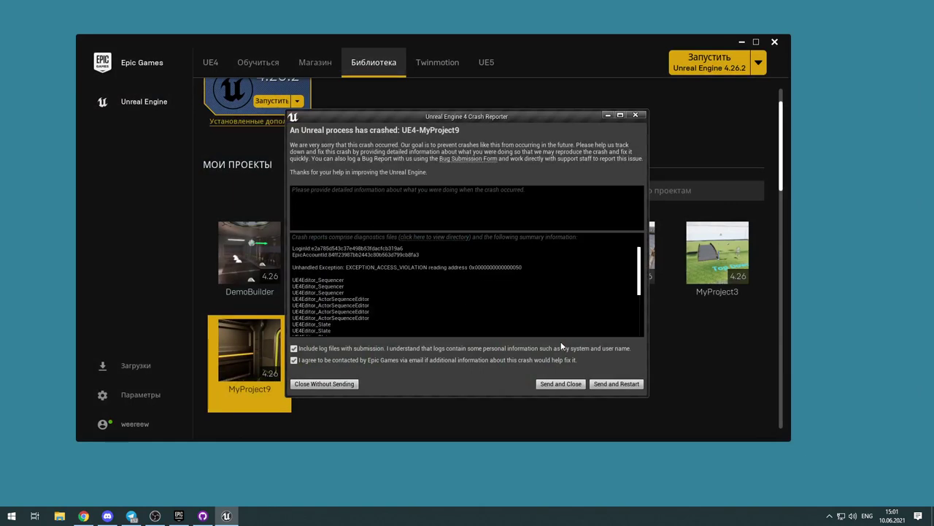
Step: Send the crash report, restart the editor and restore all the listed packages from their auto-saves
{"action": "left_click", "coordinate": [620, 384]}
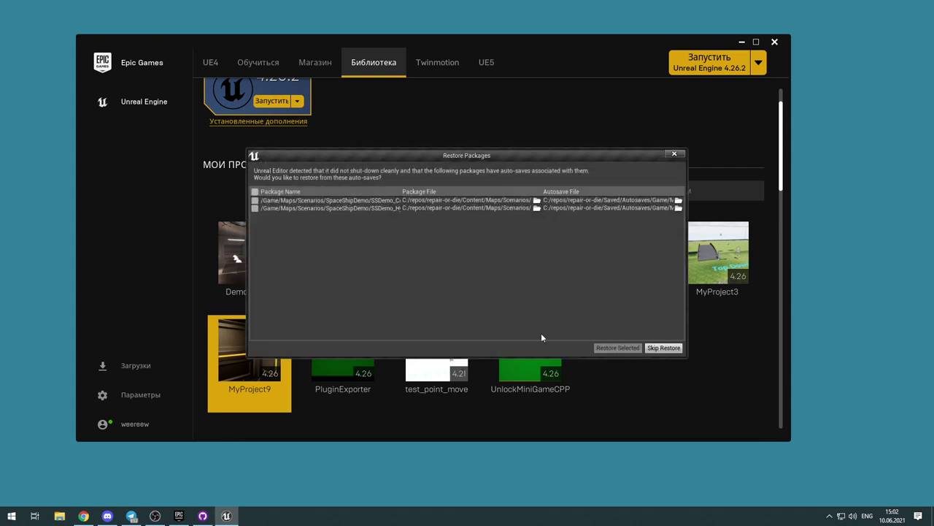
{"action": "left_click", "coordinate": [255, 191]}
{"action": "left_click", "coordinate": [617, 348]}
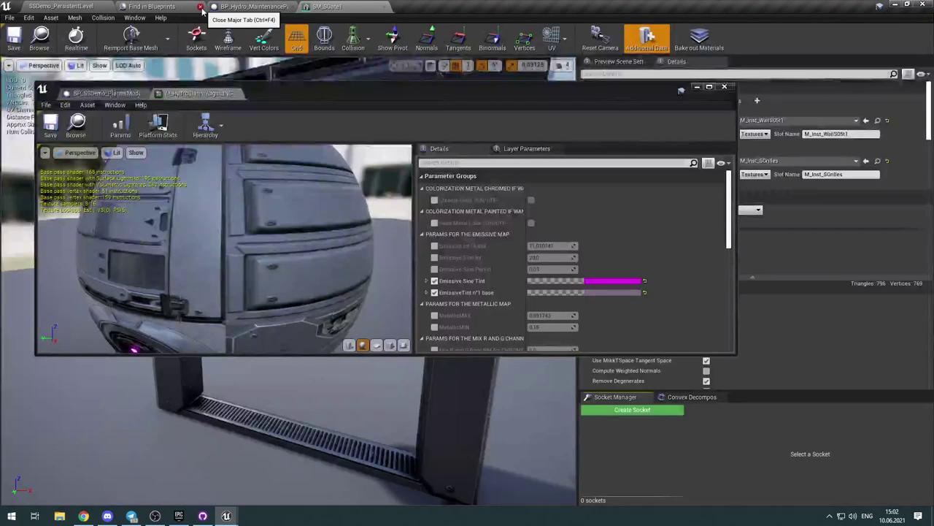
Step: Close Find in Blueprints and dock the M_HydroStationLight material instance and BP_SSDemo_PlanterModule editors in the main window
{"action": "left_click", "coordinate": [201, 7]}
{"action": "left_click_drag", "start_coordinate": [197, 92], "coordinate": [355, 5]}
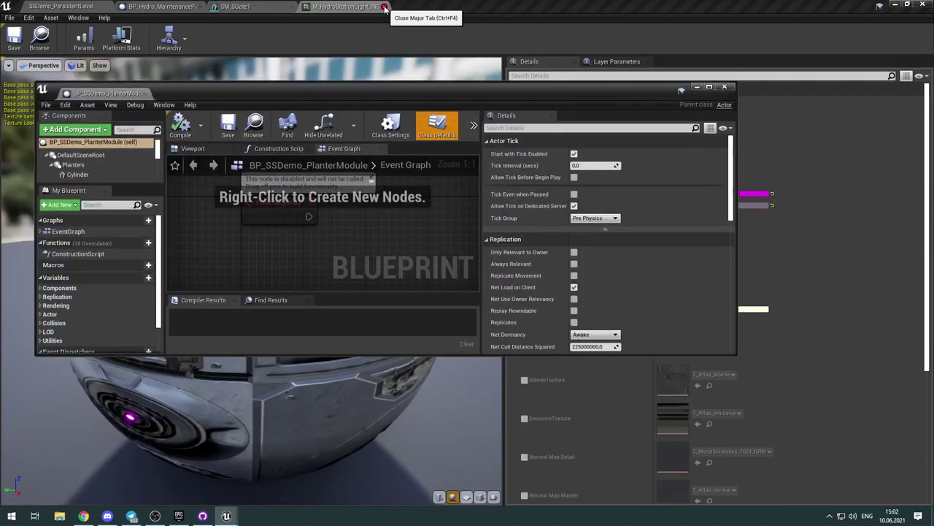
{"action": "left_click_drag", "start_coordinate": [106, 93], "coordinate": [394, 6]}
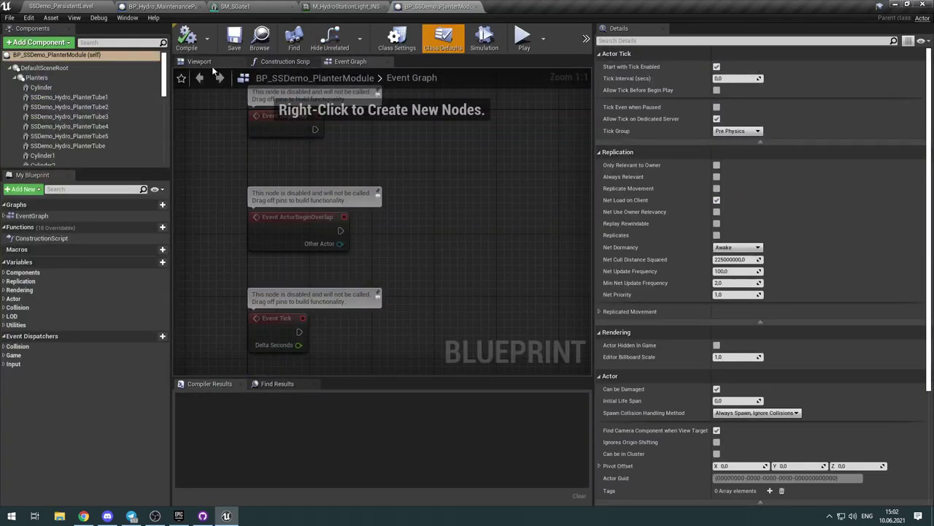
Step: Set the Y scale of the MaintancePanel component in BP_SSDemo_PlanterModule to 1.6, check its fit from the side and compile the blueprint
{"action": "scroll", "coordinate": [134, 96], "scroll_direction": "down", "scroll_amount": 4}
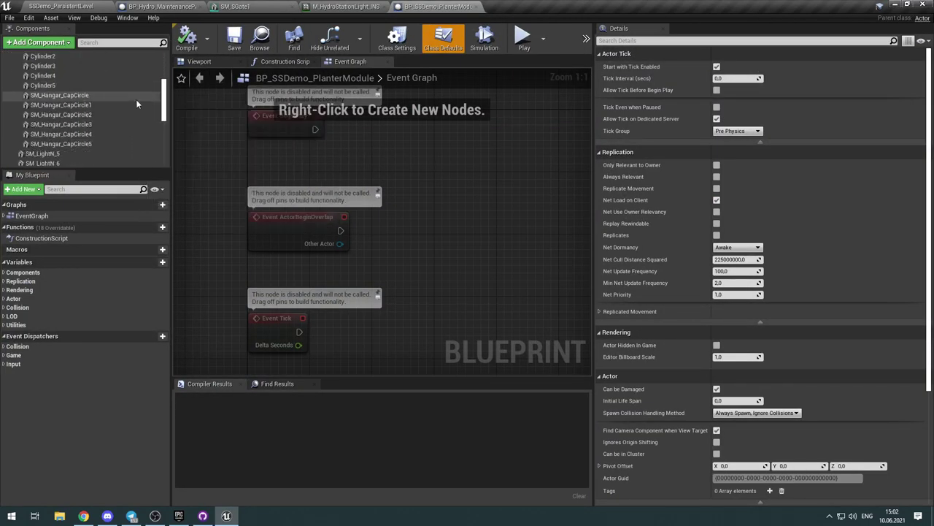
{"action": "scroll", "coordinate": [136, 102], "scroll_direction": "down", "scroll_amount": 4}
{"action": "left_click", "coordinate": [200, 62]}
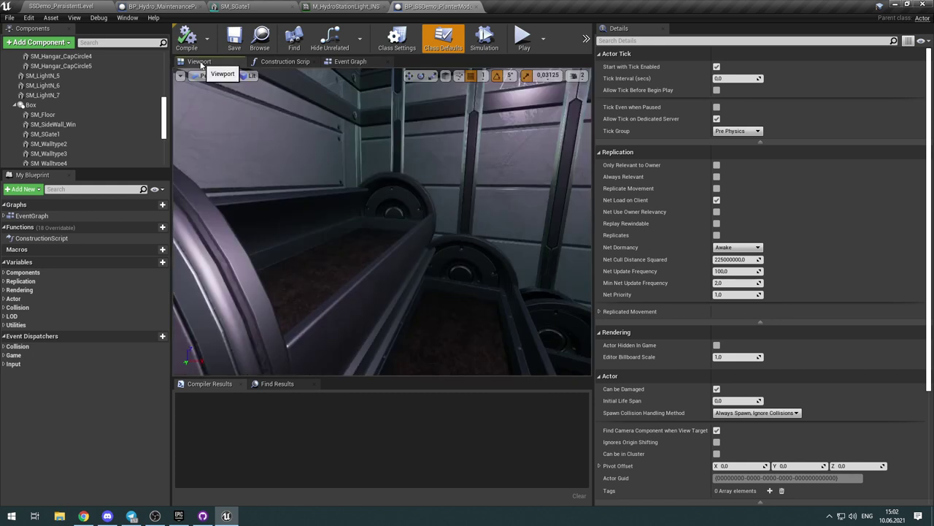
{"action": "right_click_drag", "start_coordinate": [365, 182], "coordinate": [438, 135]}
{"action": "right_click_drag", "start_coordinate": [357, 154], "coordinate": [349, 127]}
{"action": "key", "text": "w"}
{"action": "key", "text": "w"}
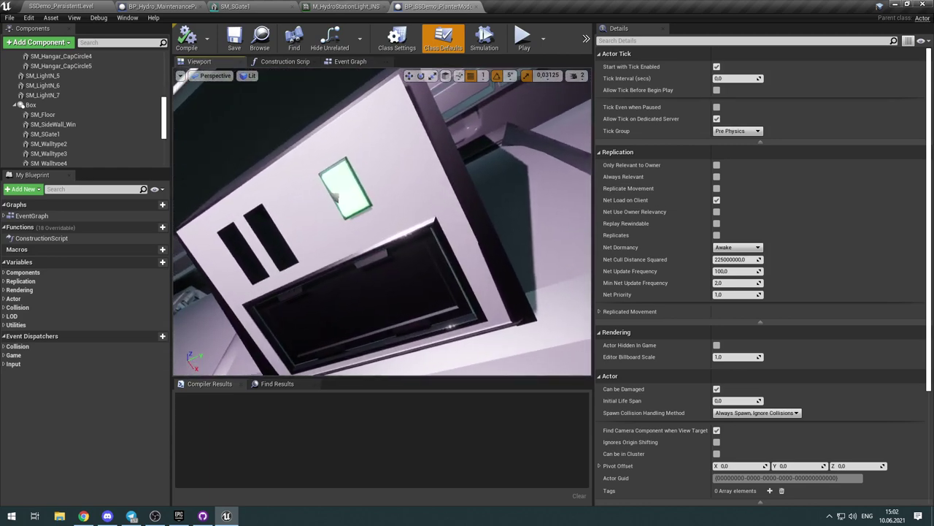
{"action": "scroll", "coordinate": [434, 186], "scroll_direction": "down", "scroll_amount": 3}
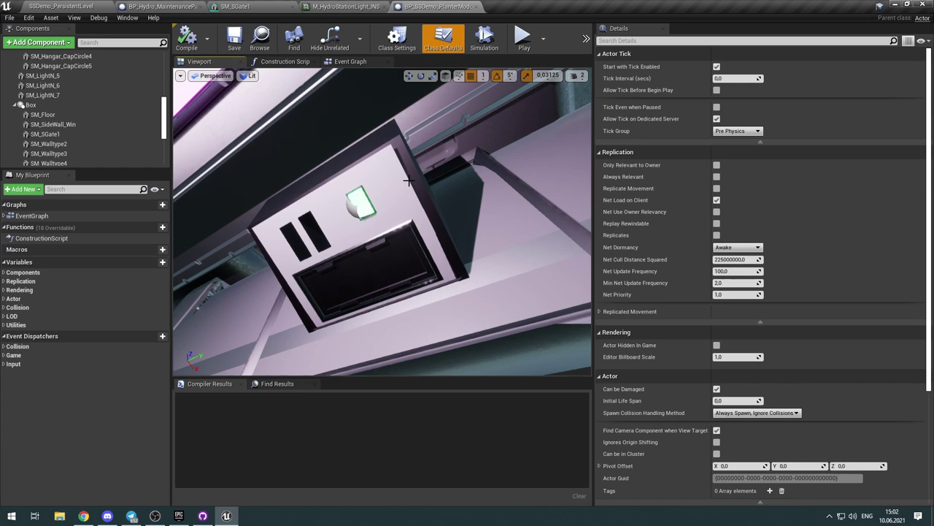
{"action": "left_click", "coordinate": [409, 181]}
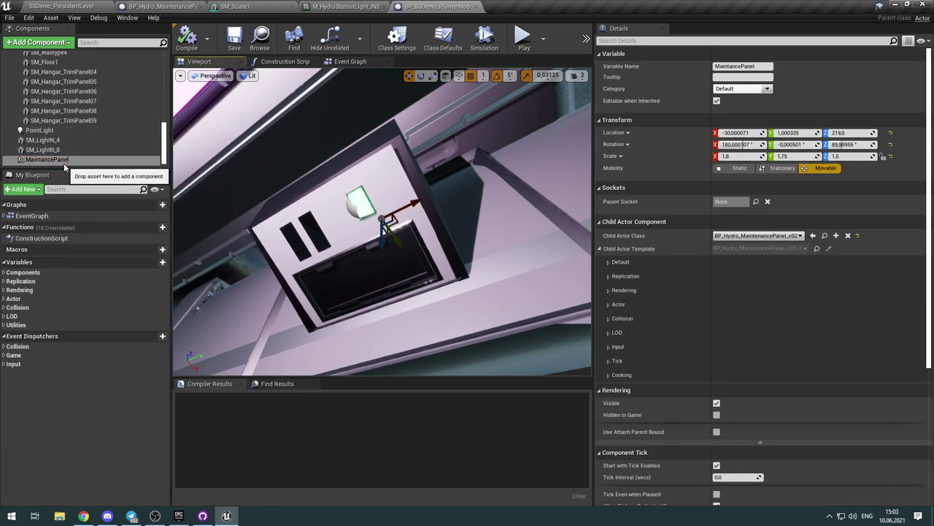
{"action": "left_click", "coordinate": [64, 160]}
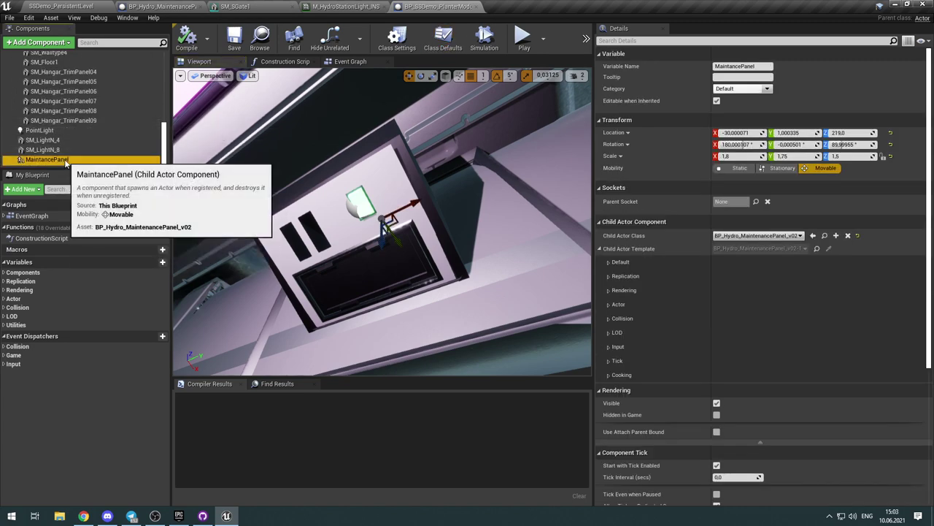
{"action": "left_click", "coordinate": [786, 158]}
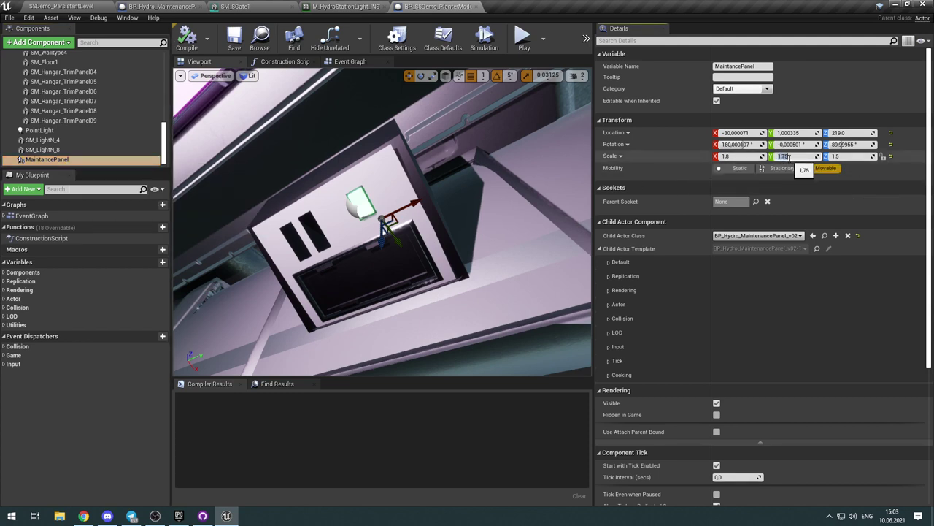
{"action": "key", "text": "Return"}
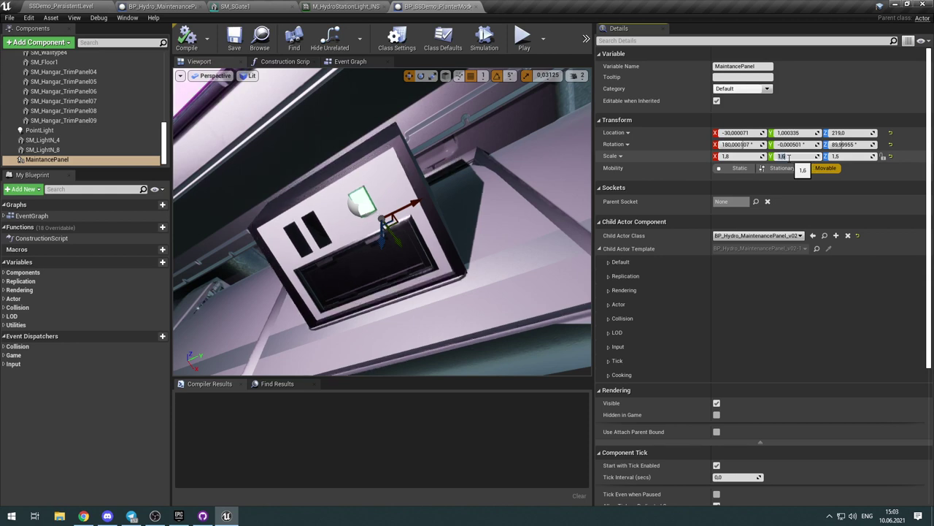
{"action": "right_click_drag", "start_coordinate": [544, 199], "coordinate": [456, 267]}
{"action": "right_click_drag", "start_coordinate": [270, 291], "coordinate": [328, 234]}
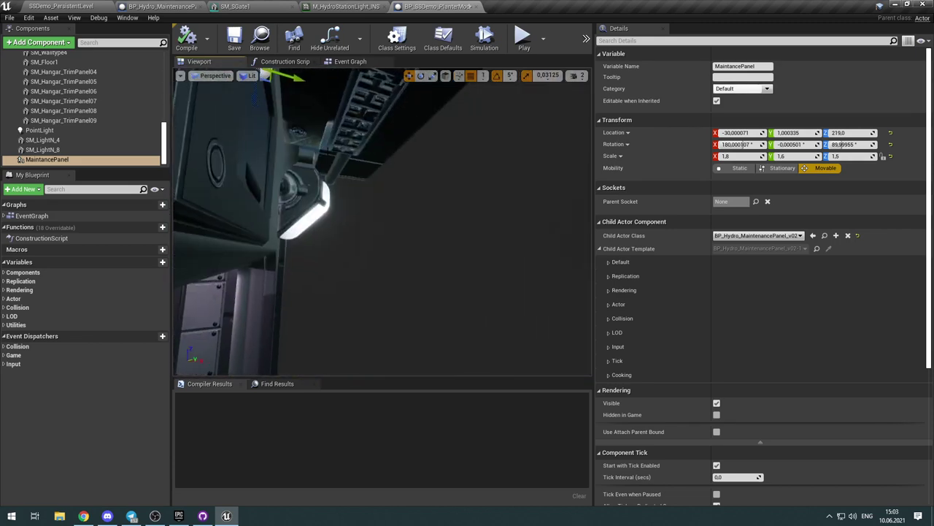
{"action": "left_click", "coordinate": [191, 42]}
Step: Play-test SSDemo_PersistentLevel with the rescaled panel, operating the planter's control panel and its power control, and end the session
{"action": "left_click", "coordinate": [66, 6]}
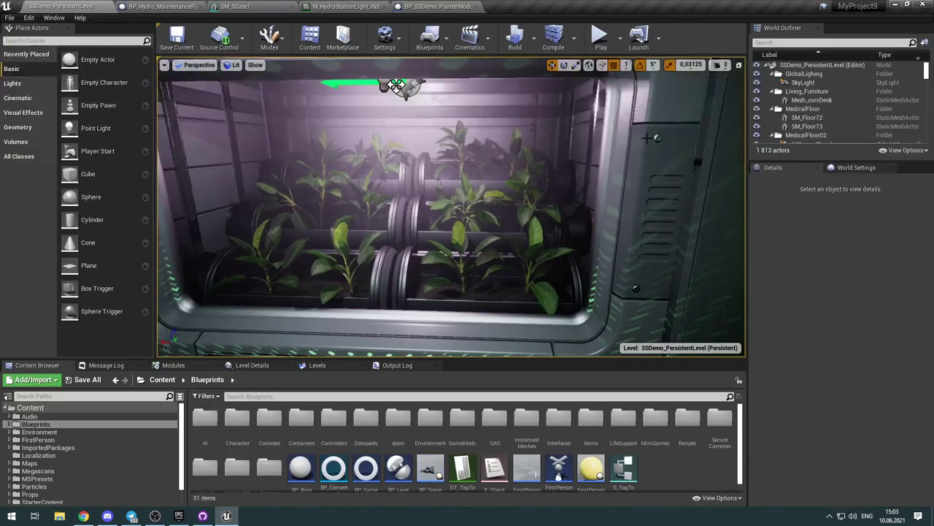
{"action": "left_click", "coordinate": [601, 36]}
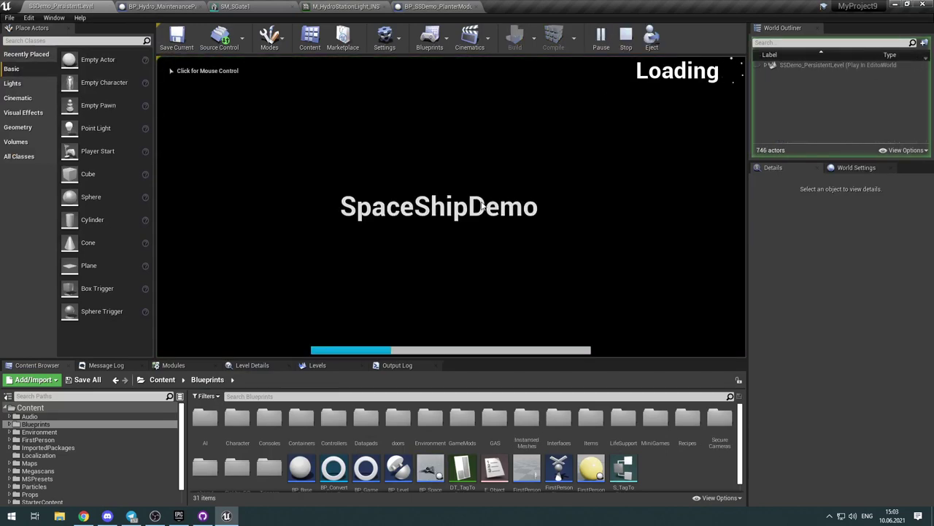
{"action": "left_click", "coordinate": [482, 207]}
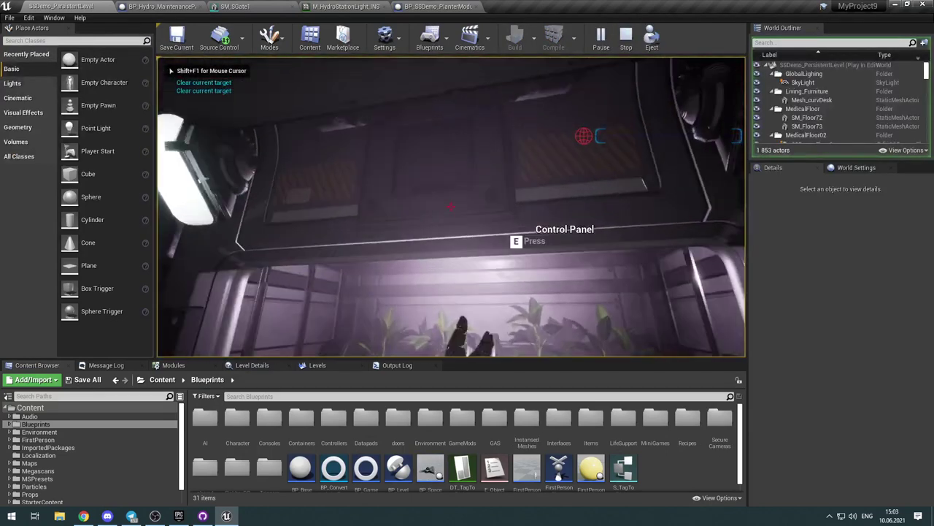
{"action": "key", "text": "e"}
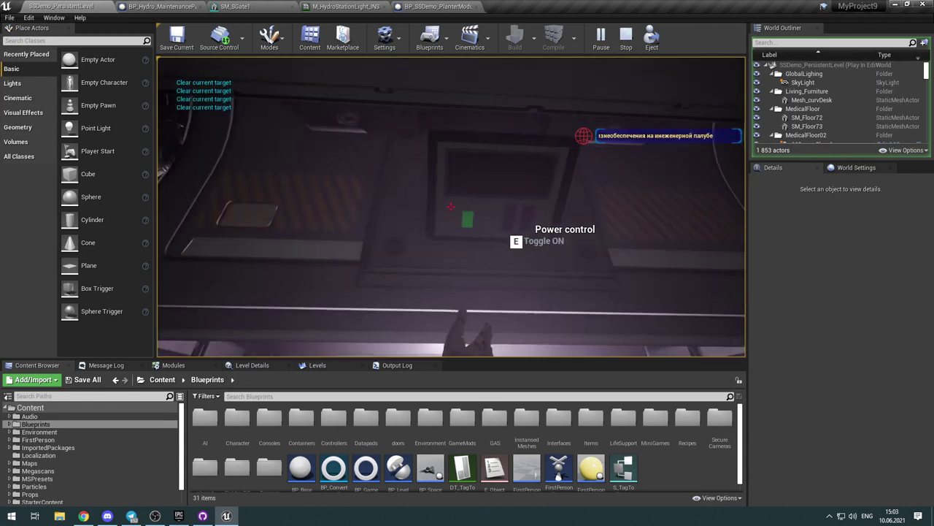
{"action": "key", "text": "e"}
{"action": "key", "text": "e"}
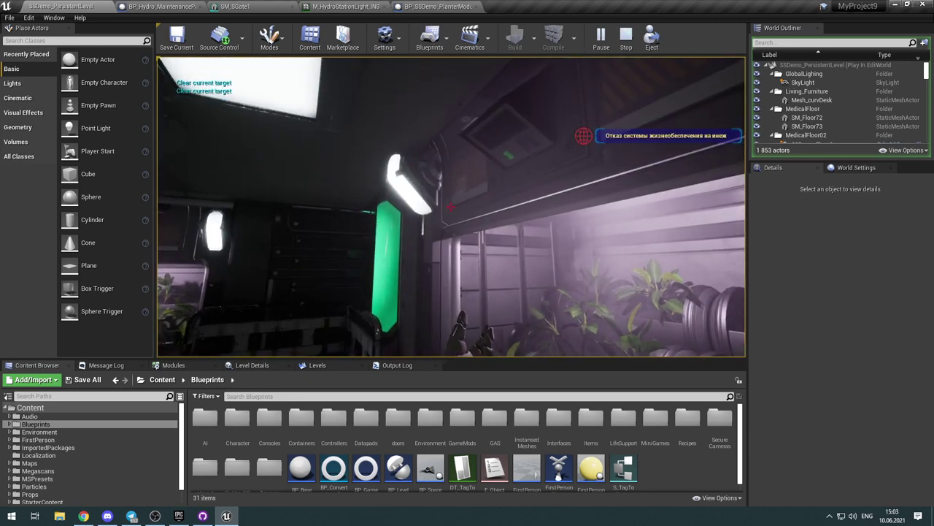
{"action": "key", "text": "w"}
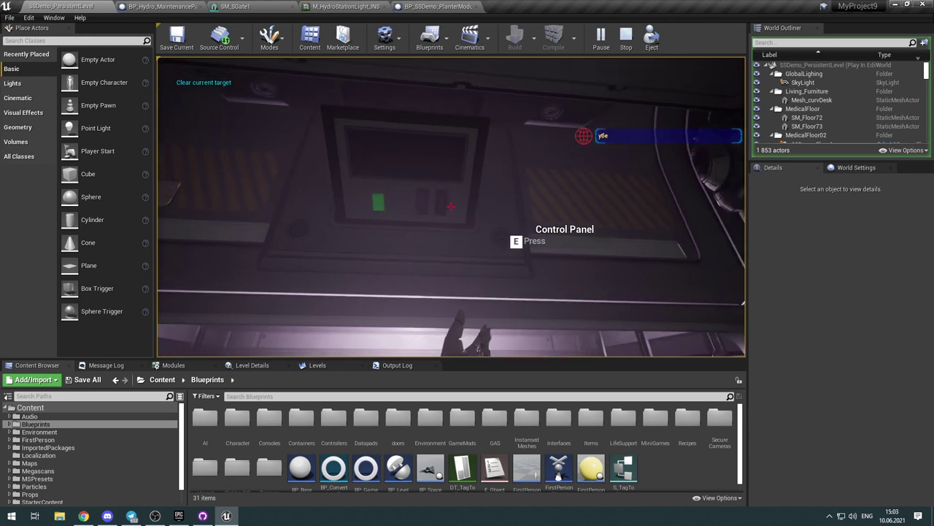
{"action": "key", "text": "e"}
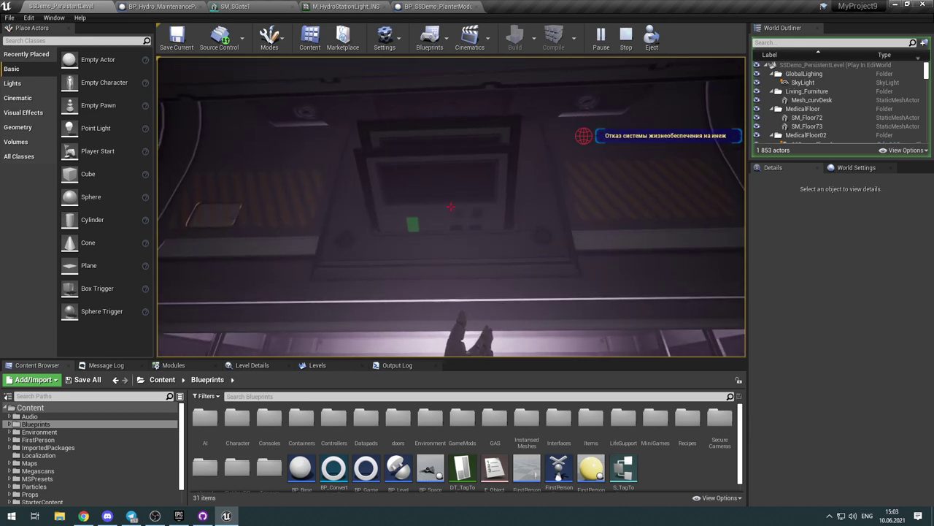
{"action": "key", "text": "Escape"}
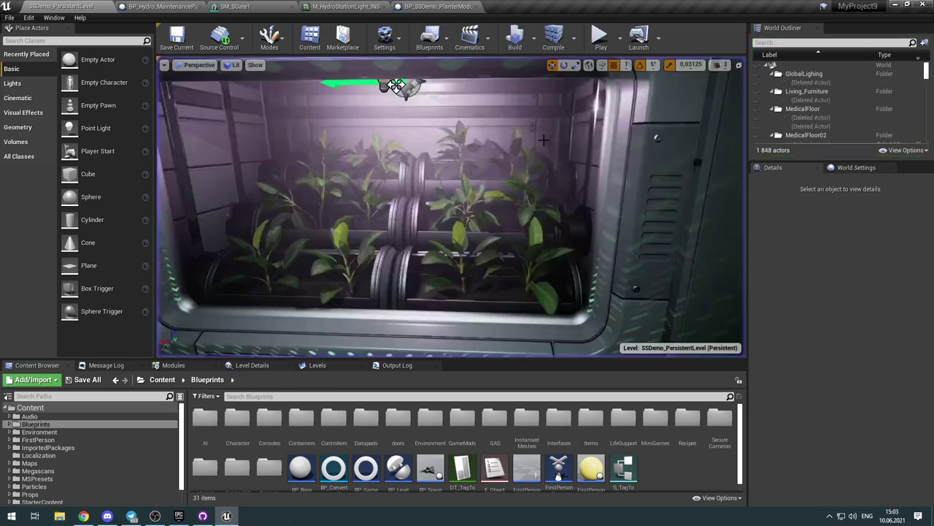
Step: Delete the standalone BP_Hydro_MaintenancePanel4 actor overlapping the planter's built-in panel and save the SSDemo_Hydro level
{"action": "left_click", "coordinate": [535, 199]}
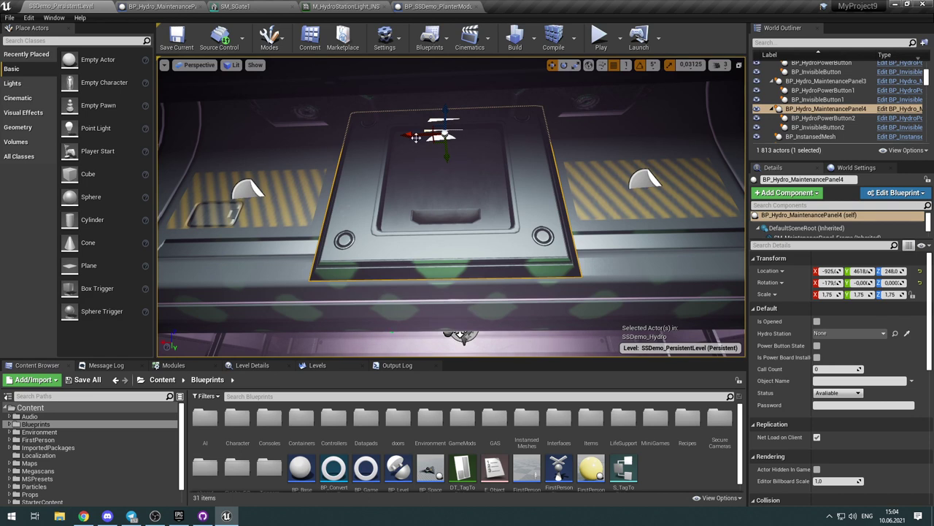
{"action": "left_click_drag", "start_coordinate": [415, 137], "coordinate": [280, 144]}
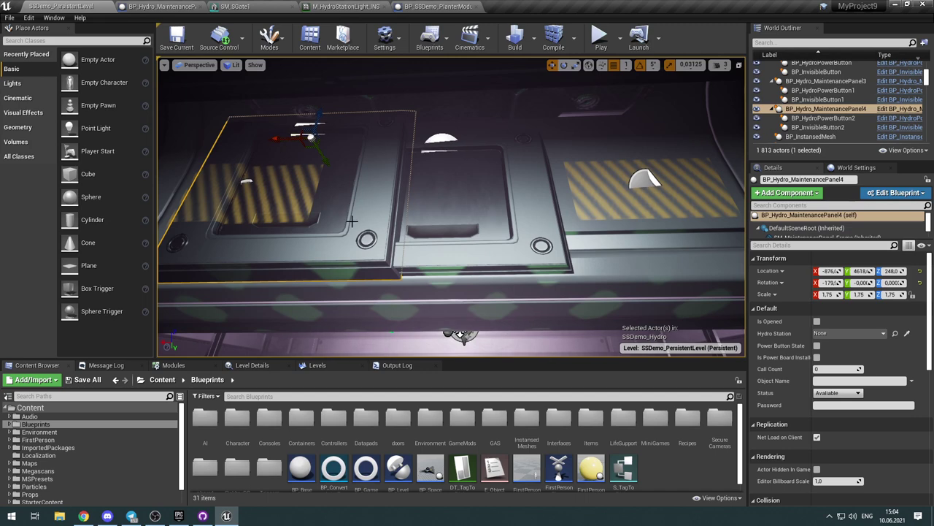
{"action": "key", "text": "Delete"}
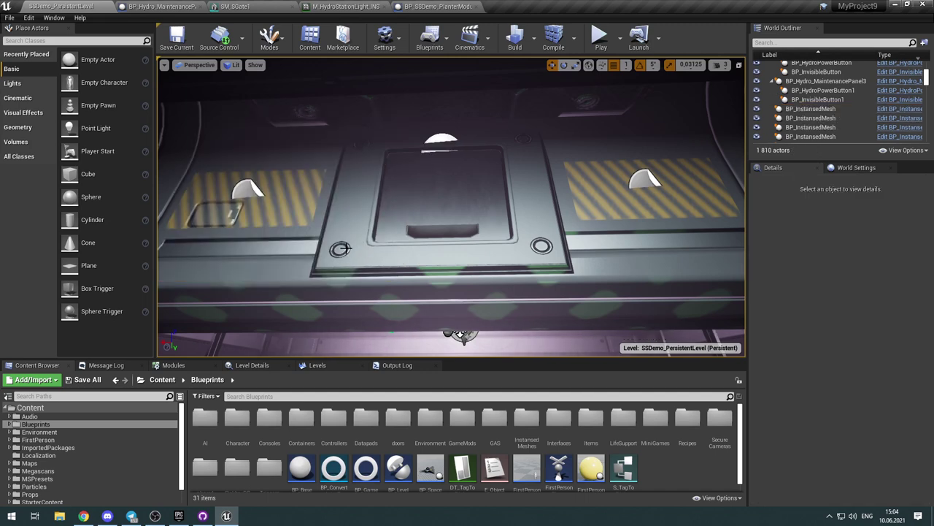
{"action": "left_click", "coordinate": [83, 380]}
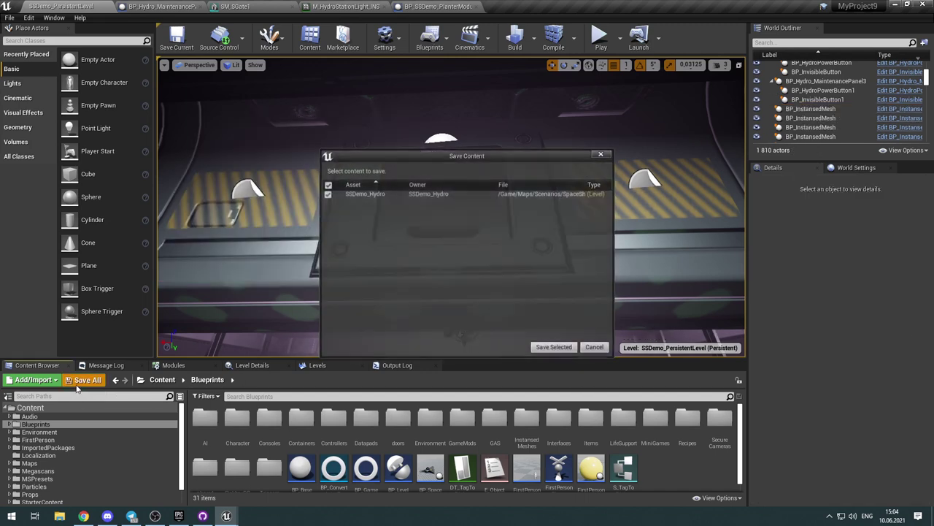
{"action": "left_click", "coordinate": [548, 346]}
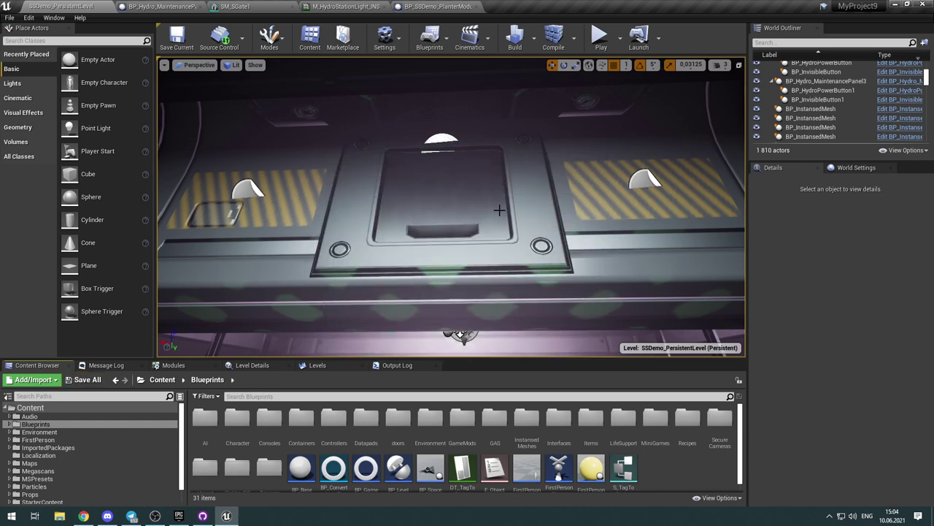
Step: Delete the standalone BP_Hydro_MaintenancePanel3 actor overlapping the built-in panel above the next planter's window
{"action": "right_click_drag", "start_coordinate": [540, 153], "coordinate": [307, 157]}
{"action": "key", "text": "w"}
{"action": "right_click_drag", "start_coordinate": [497, 191], "coordinate": [497, 191]}
{"action": "left_click", "coordinate": [433, 187]}
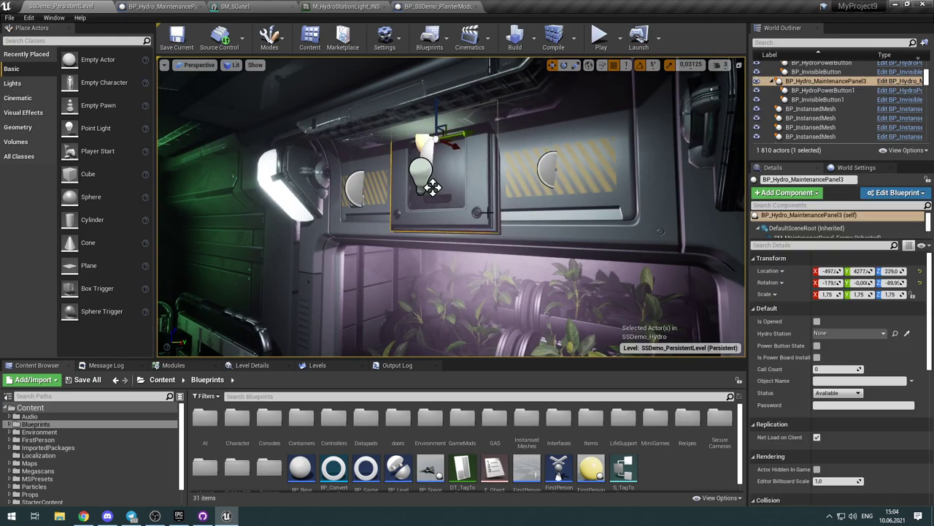
{"action": "key", "text": "Delete"}
Step: Delete the remaining standalone maintenance panel actor overlapping the built-in panel of the planter beside the green-lit passage
{"action": "right_click_drag", "start_coordinate": [485, 213], "coordinate": [291, 206]}
{"action": "right_click_drag", "start_coordinate": [470, 156], "coordinate": [470, 156]}
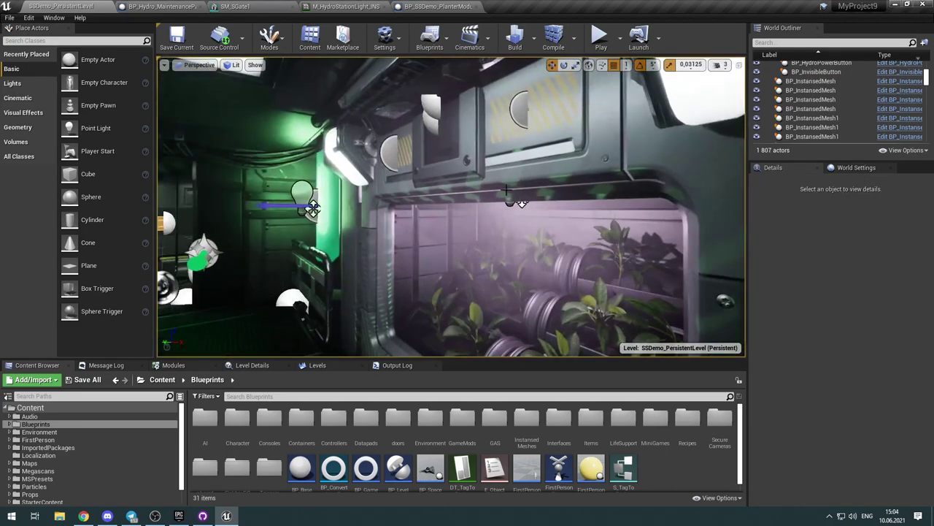
{"action": "left_click", "coordinate": [469, 156]}
{"action": "key", "text": "Delete"}
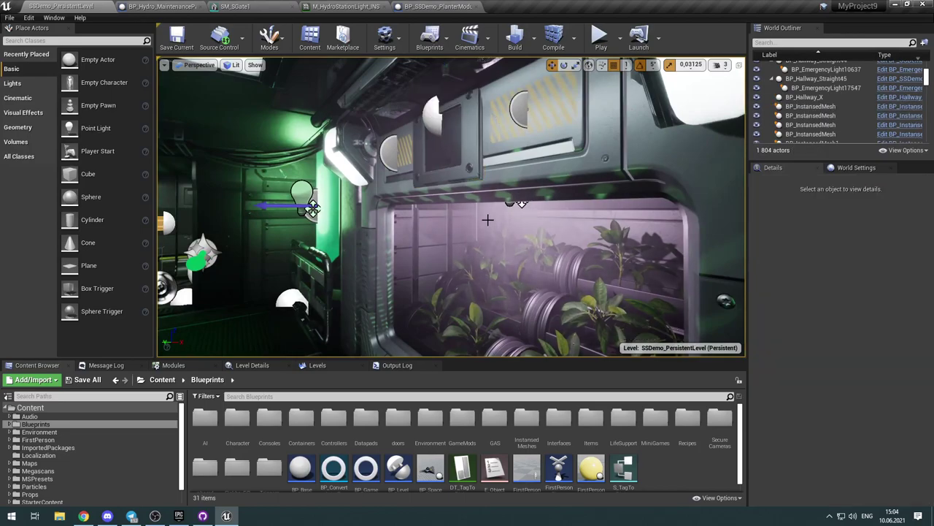
{"action": "right_click_drag", "start_coordinate": [518, 189], "coordinate": [739, 228]}
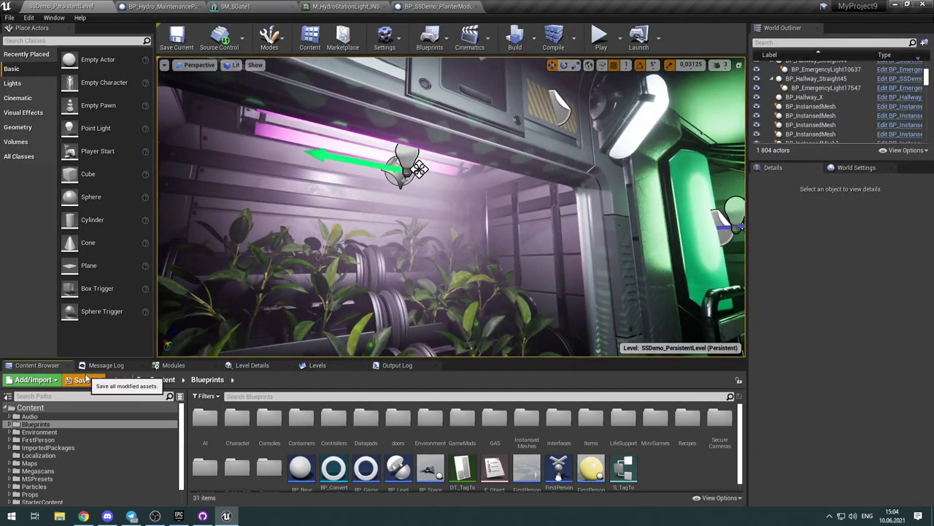
Step: Save all modified assets and play-test the level, checking the planter module's lighting and control panel before ending the session
{"action": "left_click", "coordinate": [86, 380]}
{"action": "left_click", "coordinate": [556, 347]}
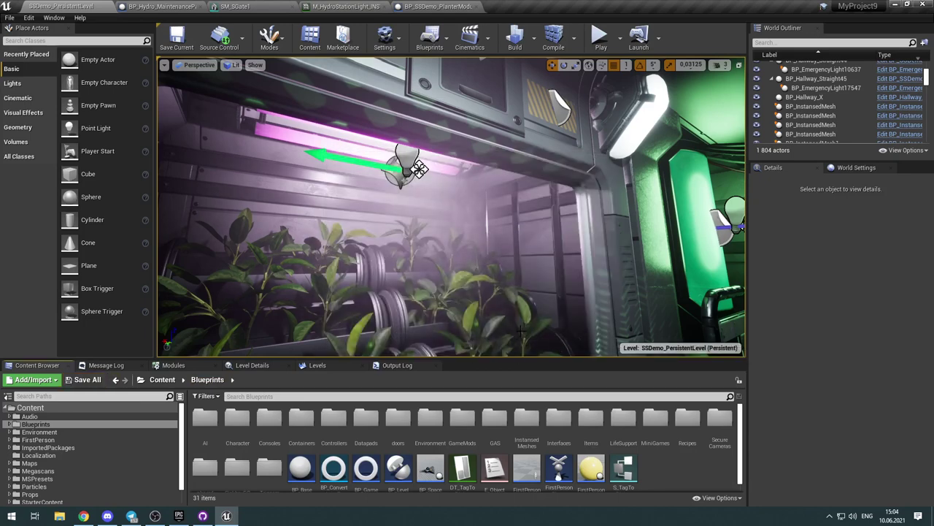
{"action": "left_click", "coordinate": [599, 37]}
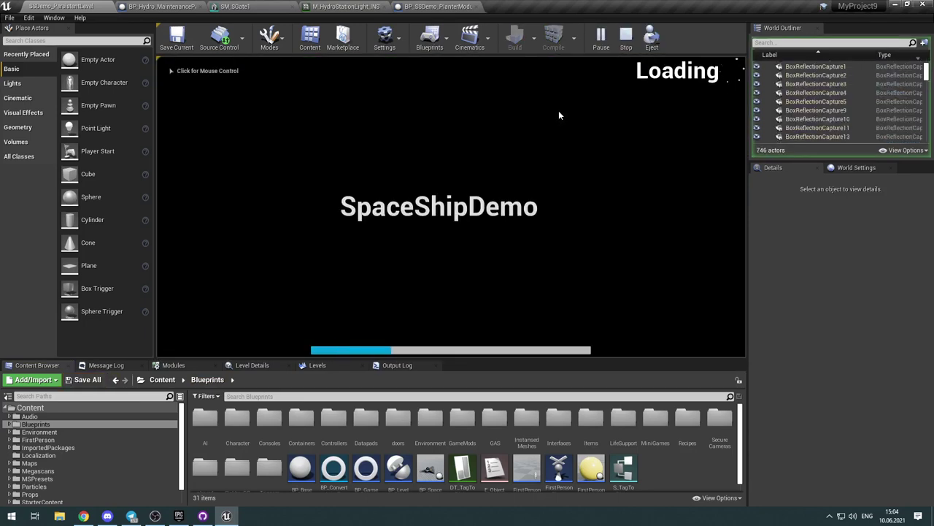
{"action": "left_click", "coordinate": [558, 109]}
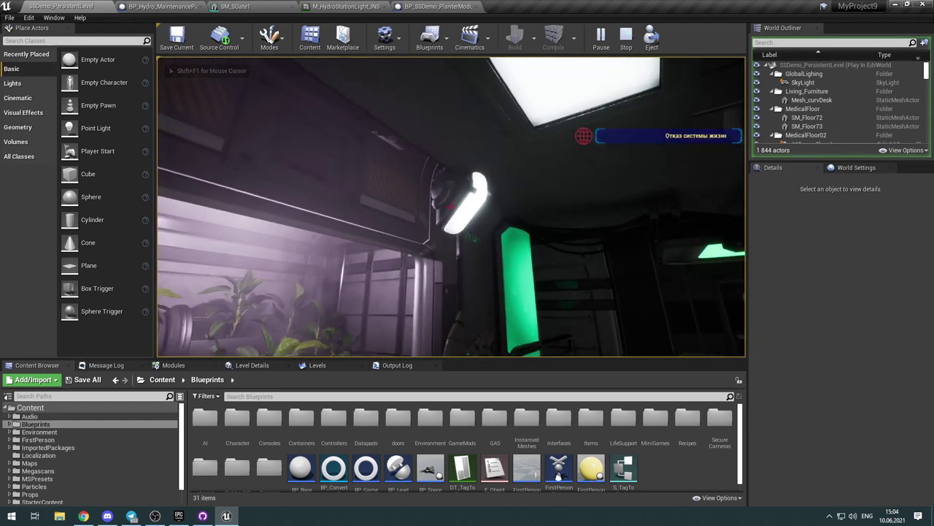
{"action": "key", "text": "w"}
{"action": "key", "text": "e"}
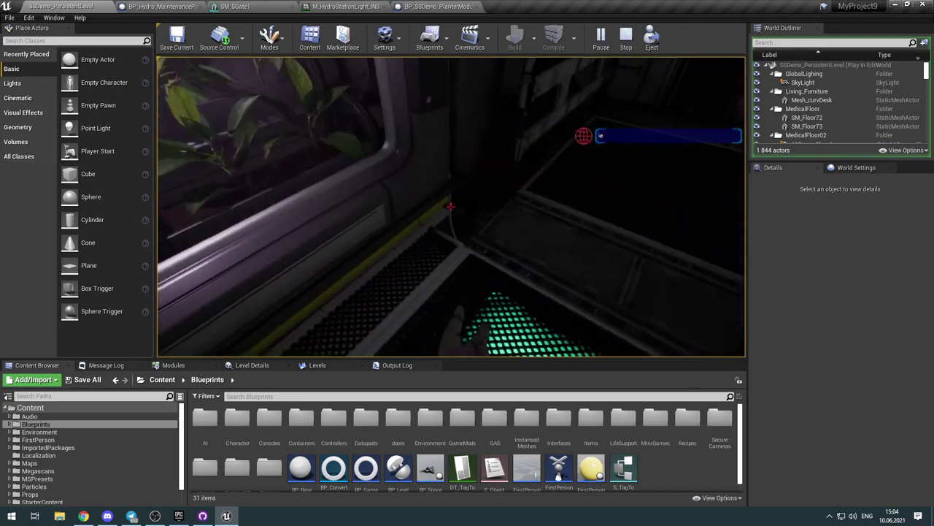
{"action": "key", "text": "w"}
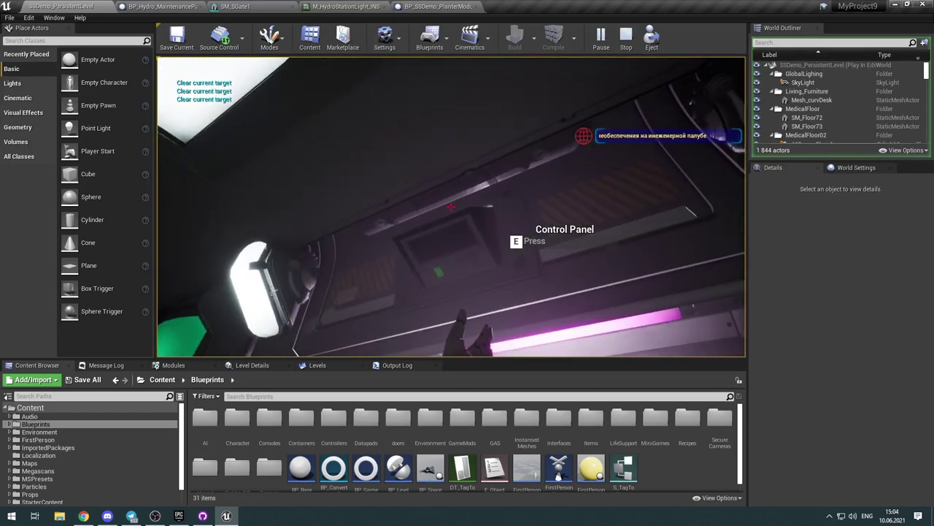
{"action": "key", "text": "a"}
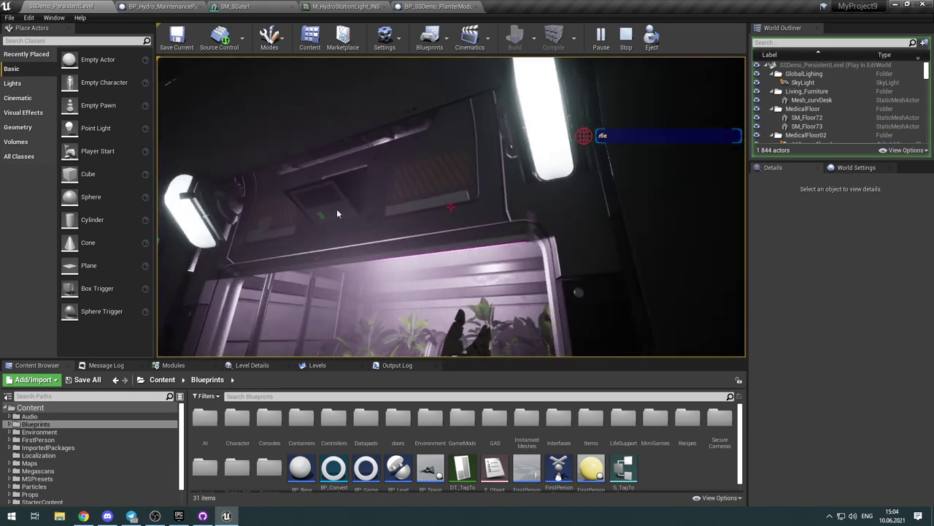
{"action": "key", "text": "Escape"}
Step: Select BP_SSDemo_PlanterModule in the level and examine its upper maintenance panel and the ceiling area around it
{"action": "left_click", "coordinate": [402, 133]}
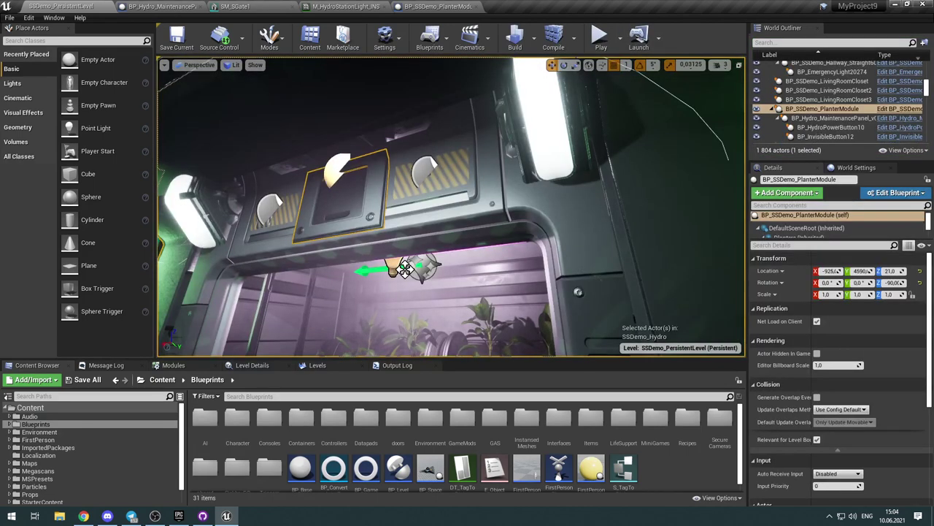
{"action": "mouse_move", "coordinate": [461, 184]}
{"action": "right_mouse_down"}
{"action": "mouse_move", "coordinate": [372, 179]}
{"action": "mouse_move", "coordinate": [438, 186]}
{"action": "mouse_move", "coordinate": [409, 179]}
{"action": "mouse_move", "coordinate": [445, 157]}
{"action": "mouse_move", "coordinate": [461, 183]}
{"action": "right_mouse_up"}
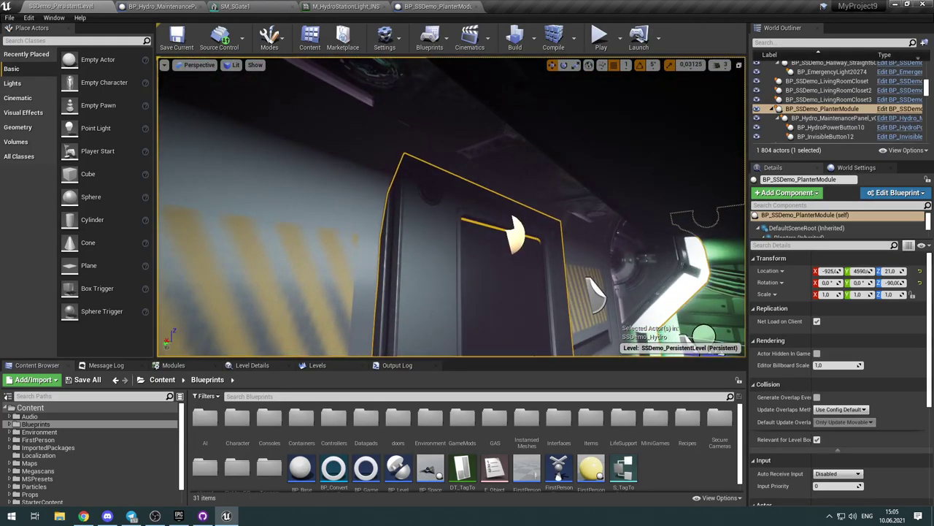
{"action": "right_click_drag", "start_coordinate": [594, 206], "coordinate": [594, 206]}
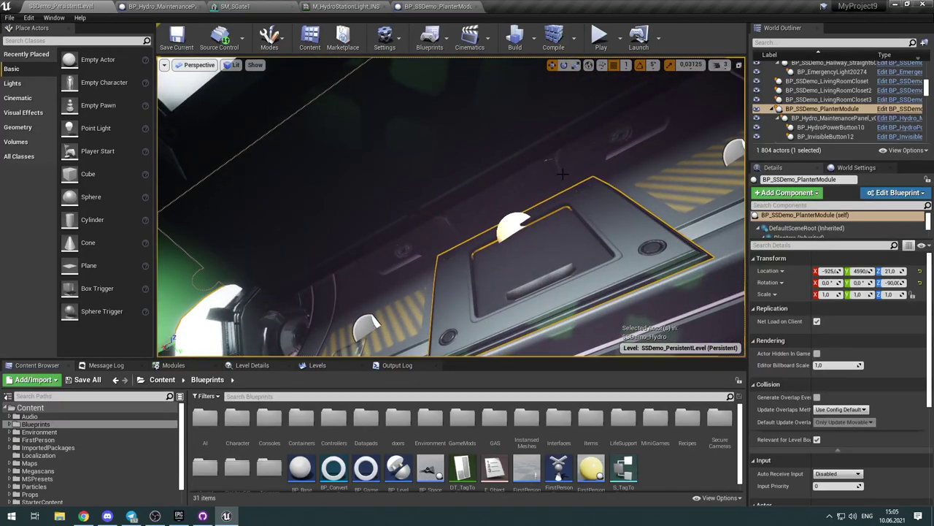
{"action": "right_click_drag", "start_coordinate": [560, 167], "coordinate": [561, 168]}
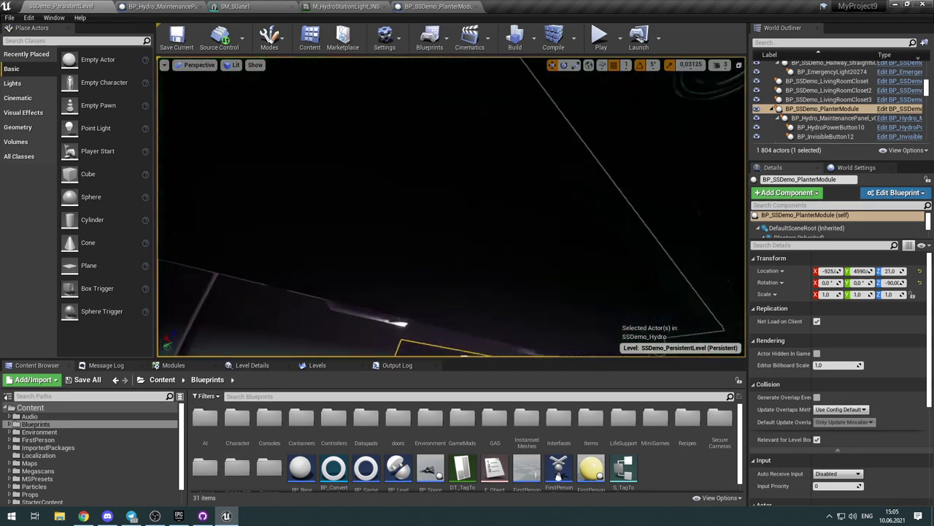
Step: Toggle the visibility of BP_SSDemo_PlanterModule off and on to compare the scene with and without it
{"action": "left_click", "coordinate": [756, 109]}
{"action": "right_click_drag", "start_coordinate": [633, 334], "coordinate": [634, 333]}
{"action": "right_click_drag", "start_coordinate": [561, 168], "coordinate": [561, 168]}
{"action": "right_click_drag", "start_coordinate": [523, 268], "coordinate": [522, 268]}
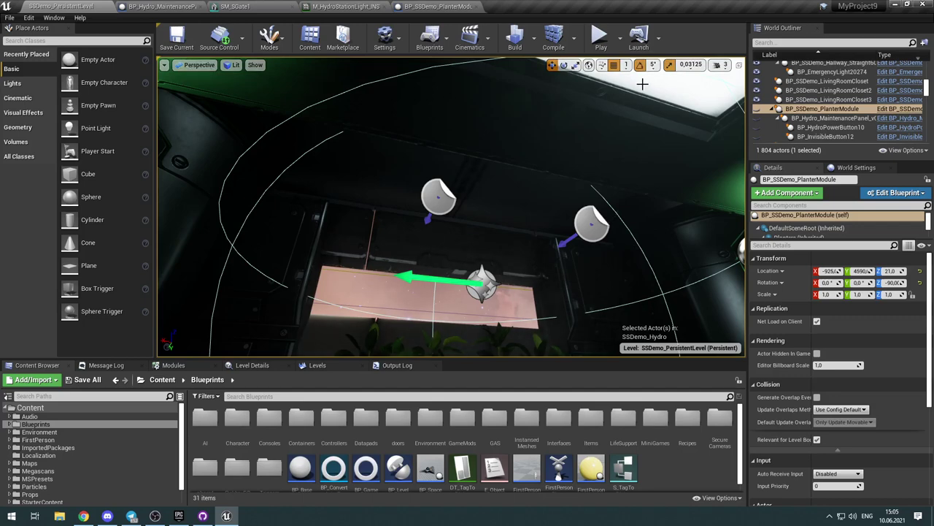
{"action": "left_click", "coordinate": [756, 109]}
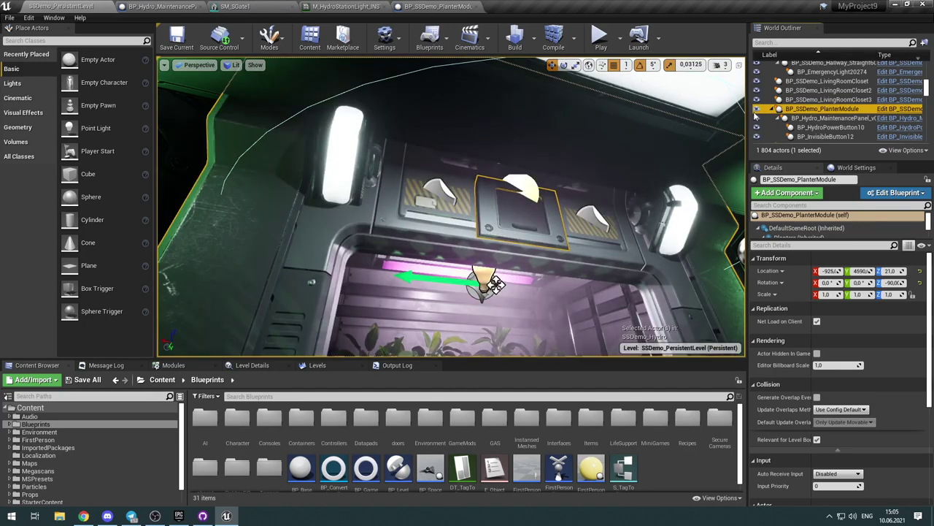
{"action": "left_click", "coordinate": [757, 111]}
{"action": "left_click", "coordinate": [756, 110]}
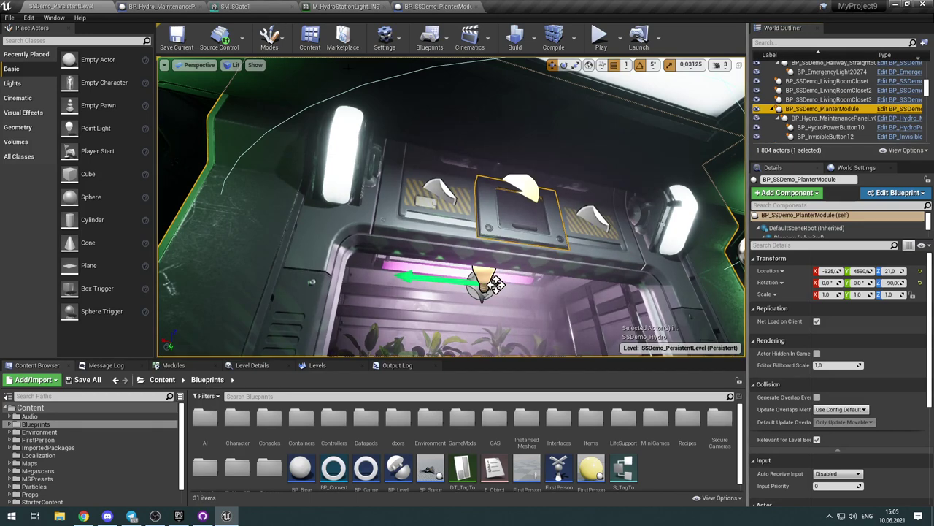
Step: Open the BP_SSDemo_PlanterModule blueprint for editing and select its SM_SGate1 mesh component
{"action": "left_click", "coordinate": [175, 6]}
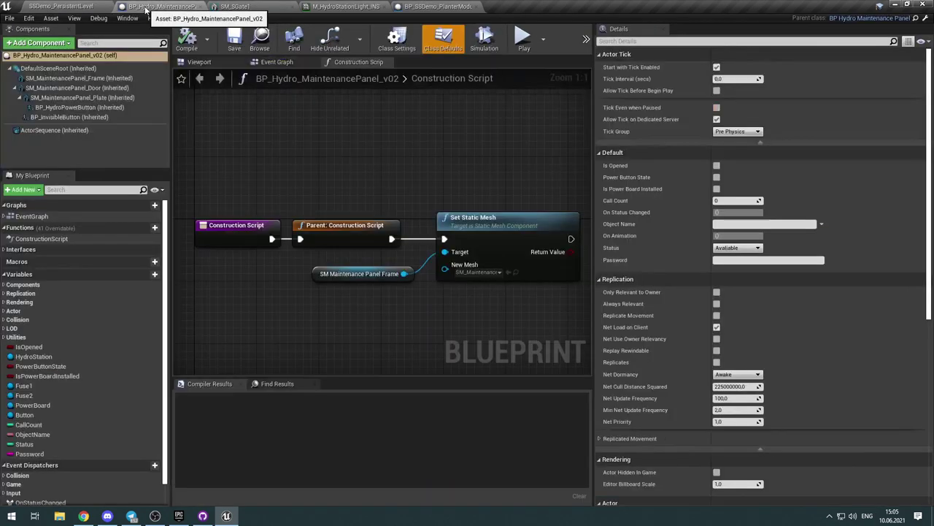
{"action": "left_click", "coordinate": [60, 8]}
{"action": "left_click", "coordinate": [883, 116]}
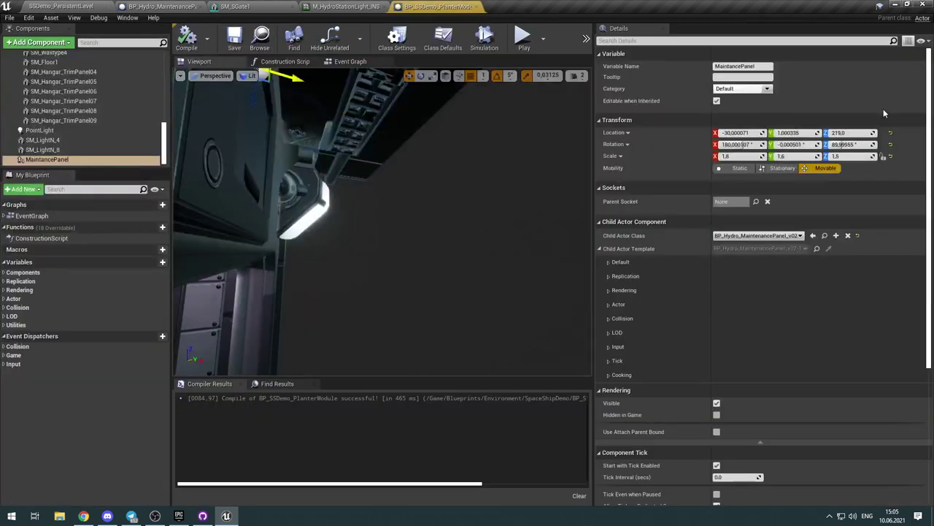
{"action": "right_click_drag", "start_coordinate": [372, 180], "coordinate": [190, 115]}
{"action": "left_click", "coordinate": [373, 180]}
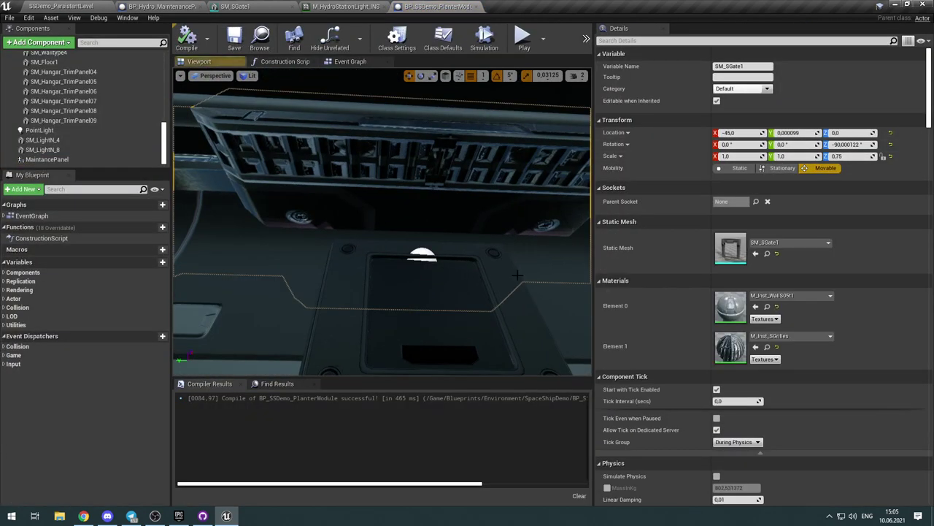
Step: Try moving SM_SGate1 along X to -33, and undo the move
{"action": "right_click_drag", "start_coordinate": [345, 361], "coordinate": [255, 306]}
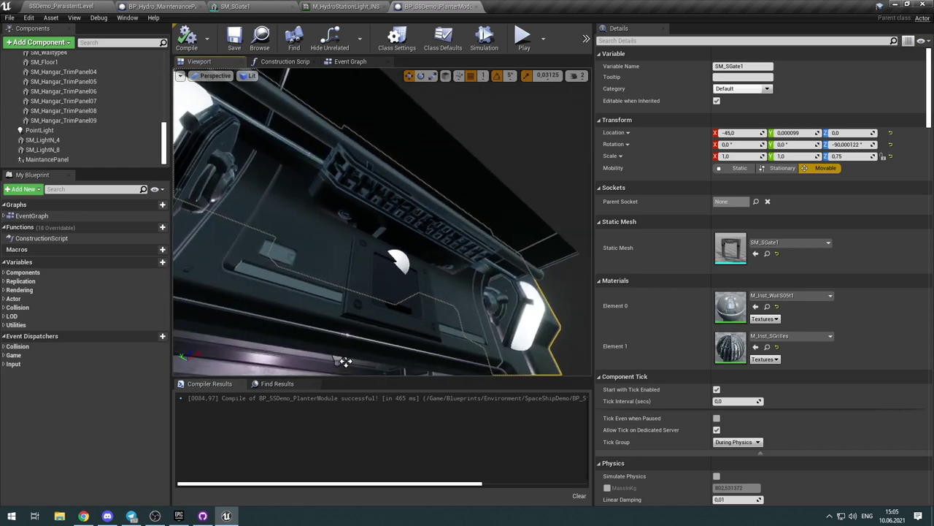
{"action": "left_click_drag", "start_coordinate": [345, 362], "coordinate": [365, 148], "text": "alt"}
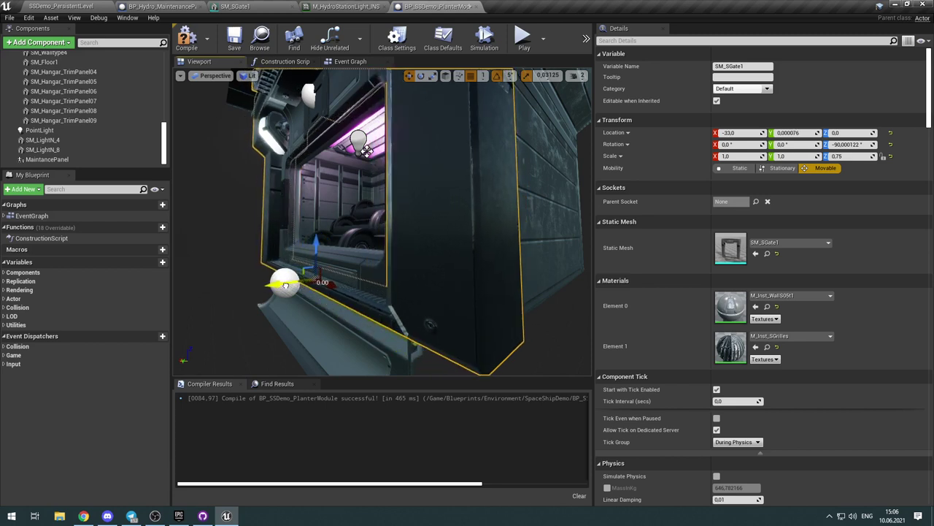
{"action": "key", "text": "Delete"}
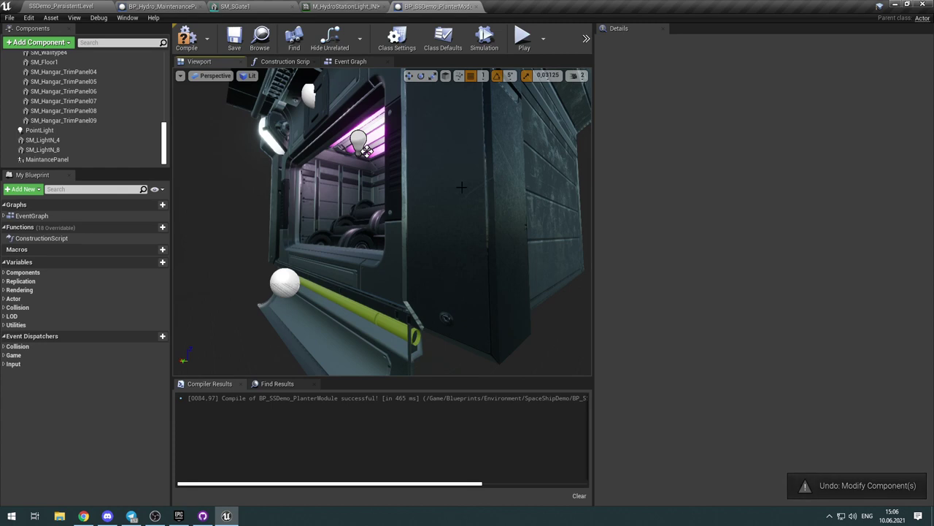
Step: Turn off Cast Shadow in the lighting settings of the SM_SGate1 component
{"action": "left_click", "coordinate": [461, 187]}
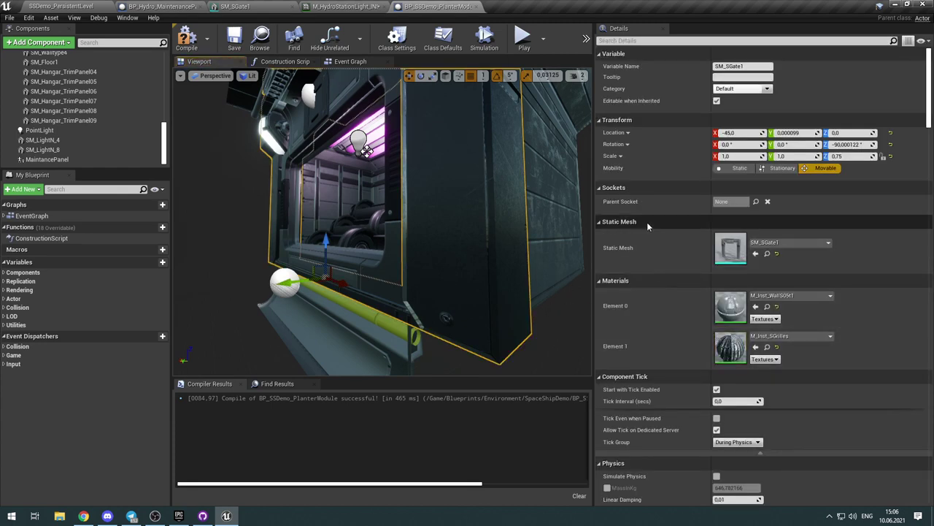
{"action": "scroll", "coordinate": [645, 232], "scroll_direction": "down", "scroll_amount": 8}
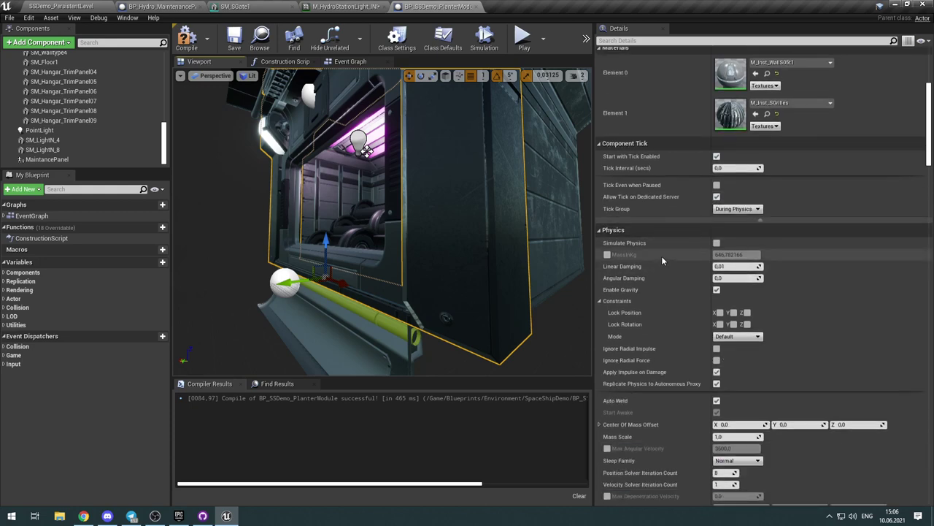
{"action": "scroll", "coordinate": [662, 255], "scroll_direction": "down", "scroll_amount": 3}
{"action": "scroll", "coordinate": [666, 259], "scroll_direction": "down", "scroll_amount": 10}
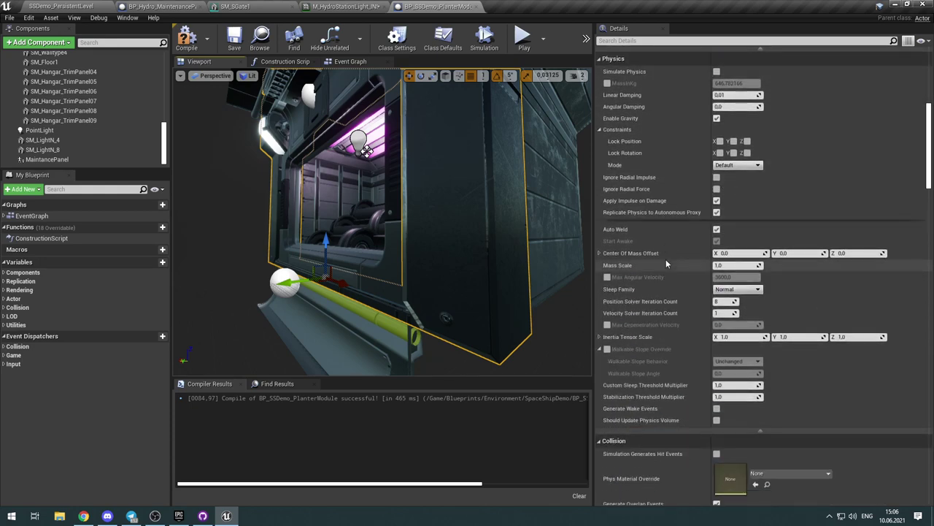
{"action": "scroll", "coordinate": [666, 260], "scroll_direction": "down", "scroll_amount": 7}
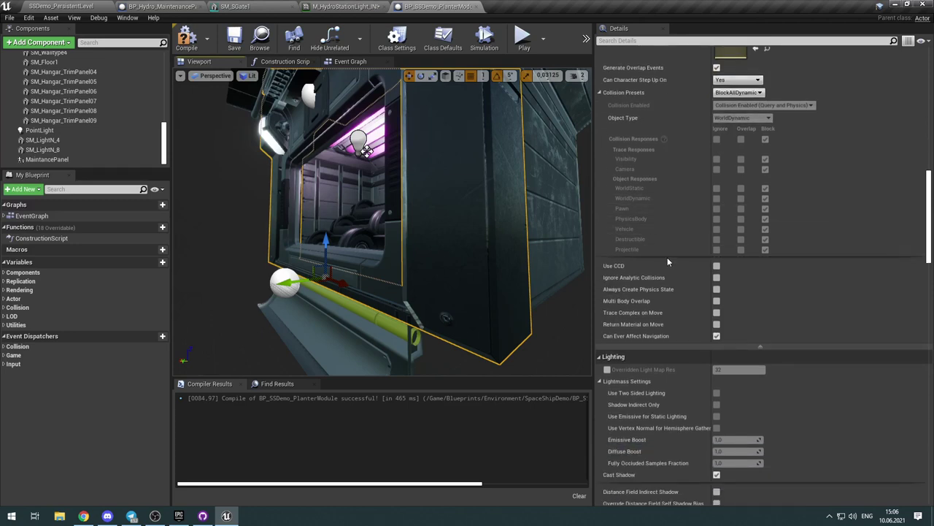
{"action": "scroll", "coordinate": [667, 257], "scroll_direction": "down", "scroll_amount": 3}
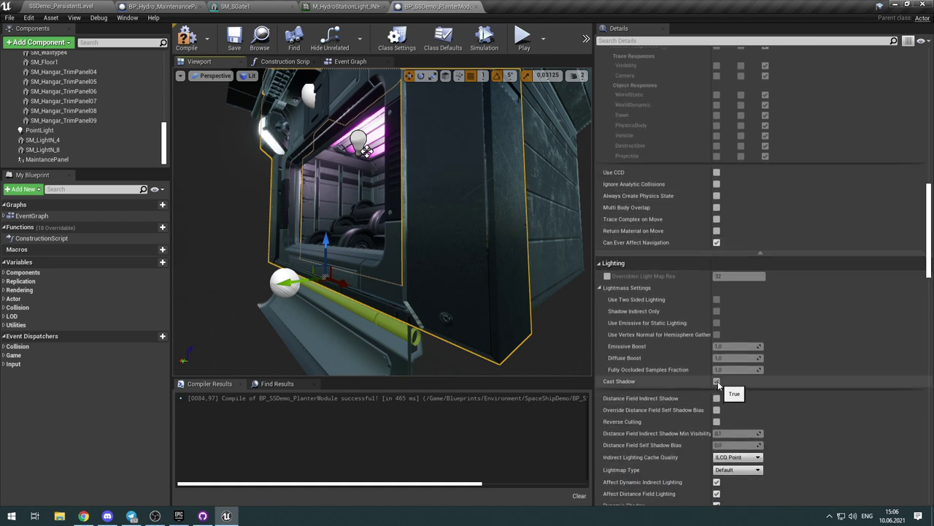
{"action": "left_click", "coordinate": [718, 381]}
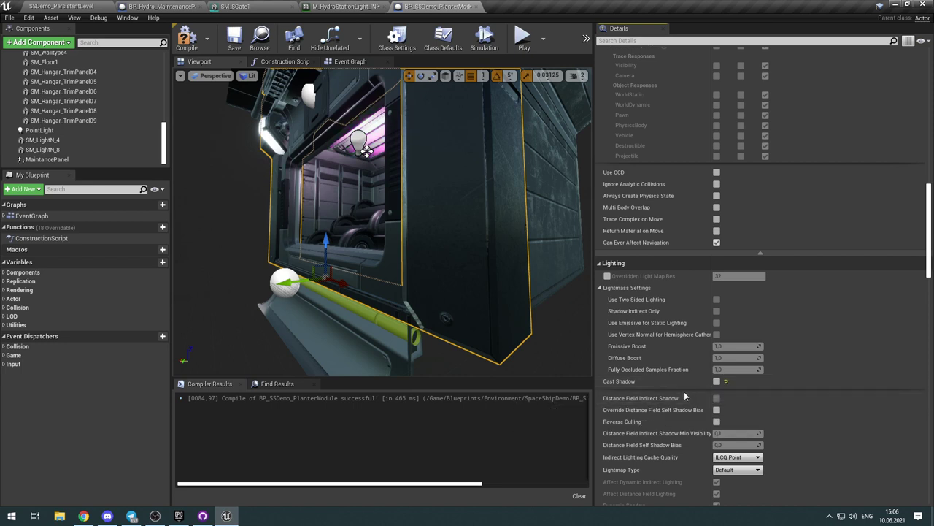
Step: Examine the remaining lighting, LOD and rendering options of SM_SGate1
{"action": "scroll", "coordinate": [684, 391], "scroll_direction": "down", "scroll_amount": 2}
{"action": "scroll", "coordinate": [686, 397], "scroll_direction": "down", "scroll_amount": 5}
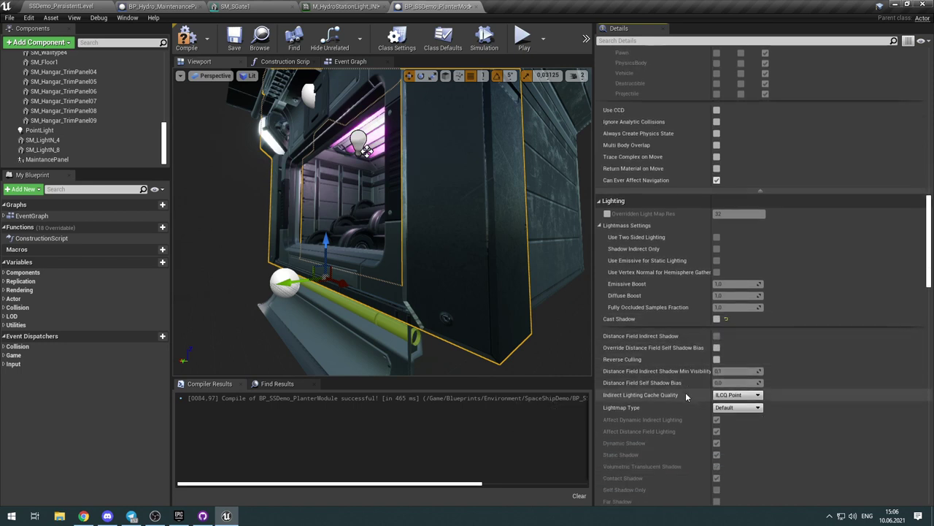
{"action": "scroll", "coordinate": [687, 392], "scroll_direction": "down", "scroll_amount": 3}
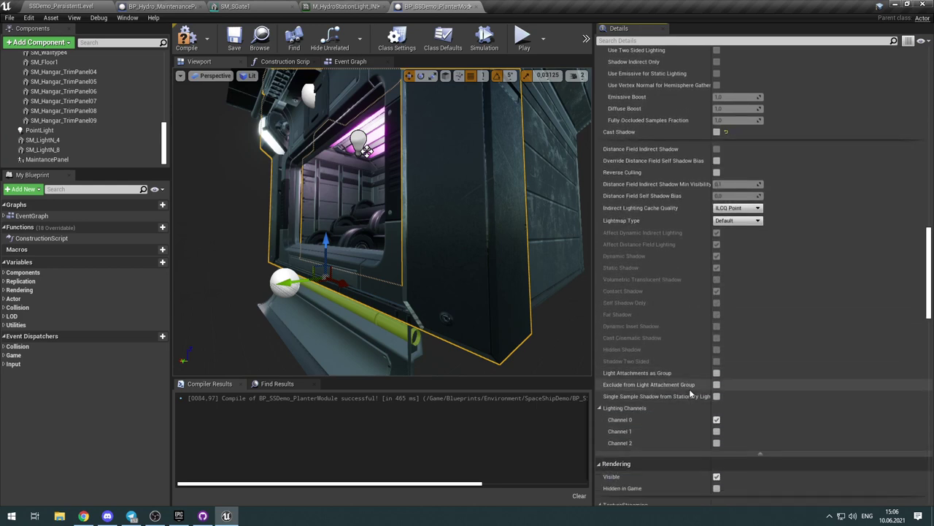
{"action": "scroll", "coordinate": [689, 391], "scroll_direction": "down", "scroll_amount": 5}
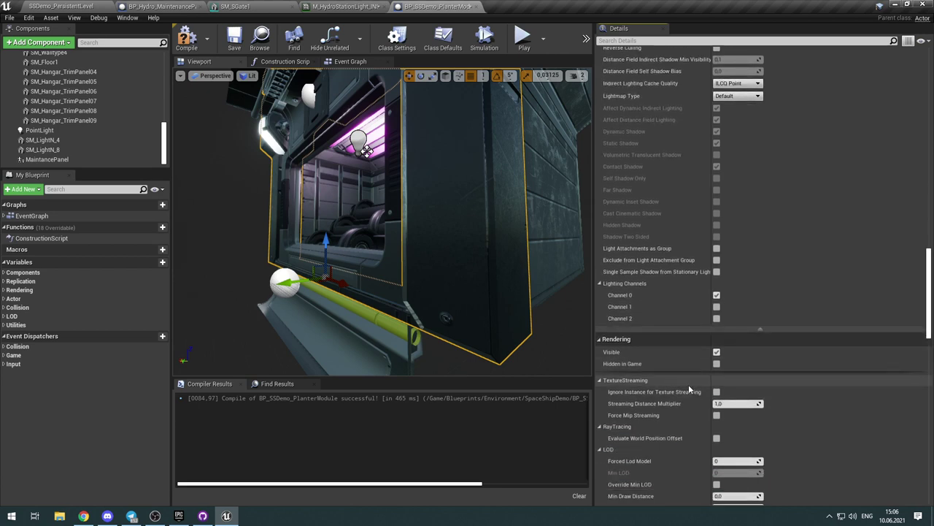
{"action": "scroll", "coordinate": [689, 384], "scroll_direction": "down", "scroll_amount": 3}
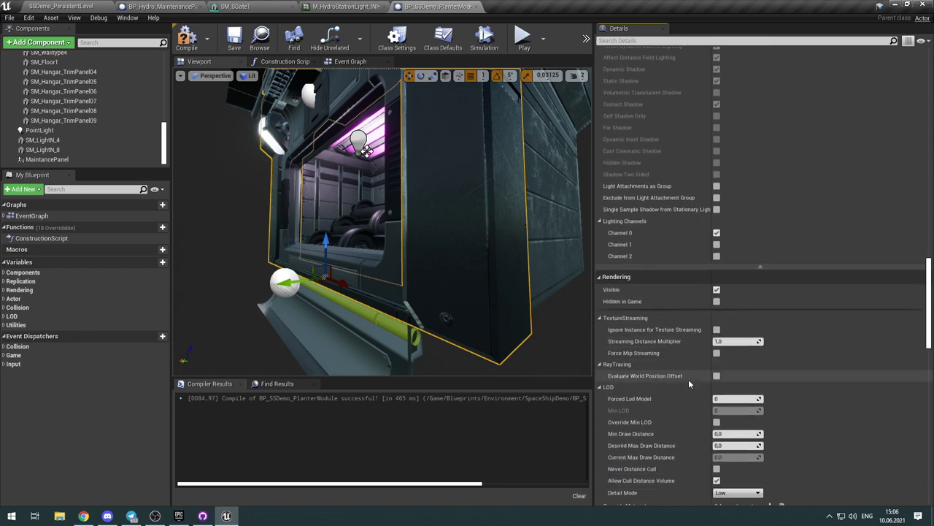
{"action": "scroll", "coordinate": [688, 379], "scroll_direction": "down", "scroll_amount": 2}
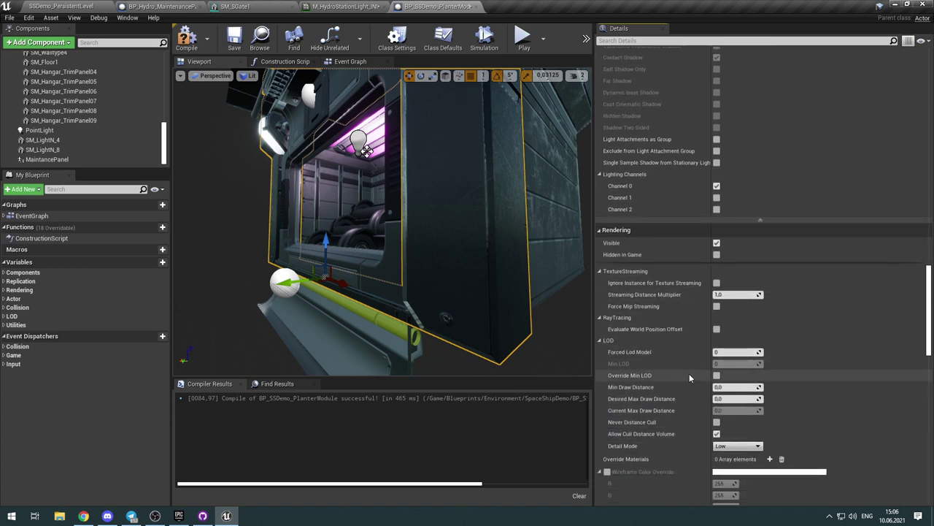
{"action": "scroll", "coordinate": [689, 373], "scroll_direction": "down", "scroll_amount": 8}
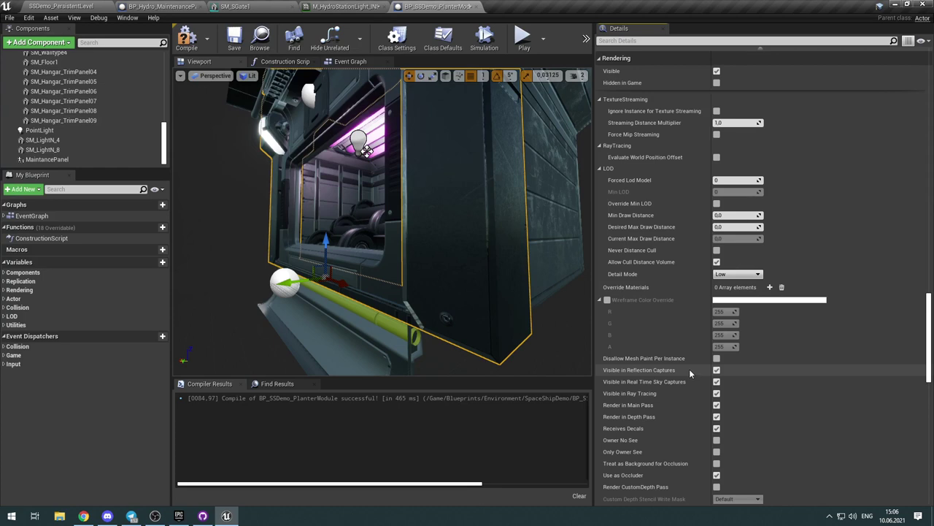
{"action": "scroll", "coordinate": [689, 372], "scroll_direction": "down", "scroll_amount": 3}
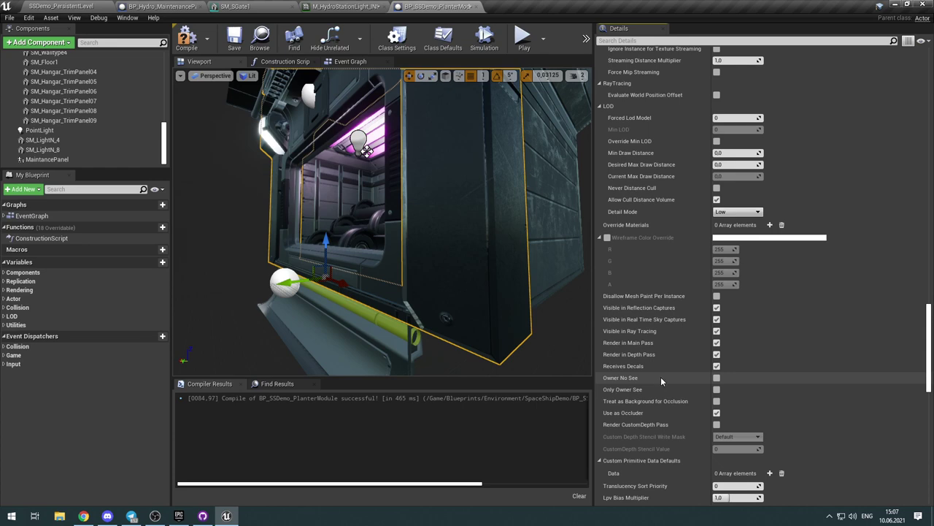
Step: Turn Cast Shadow back on for the SM_SGate1 component
{"action": "scroll", "coordinate": [679, 358], "scroll_direction": "up", "scroll_amount": 10}
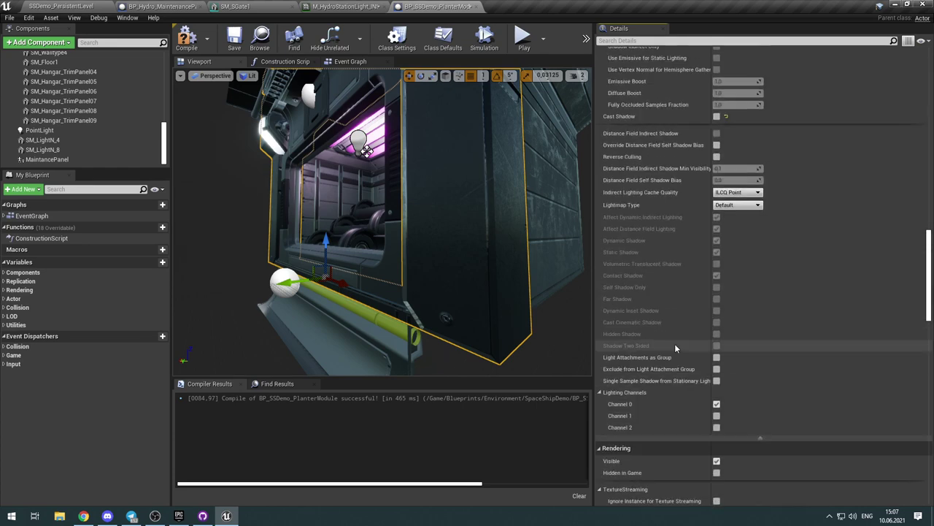
{"action": "scroll", "coordinate": [675, 348], "scroll_direction": "up", "scroll_amount": 2}
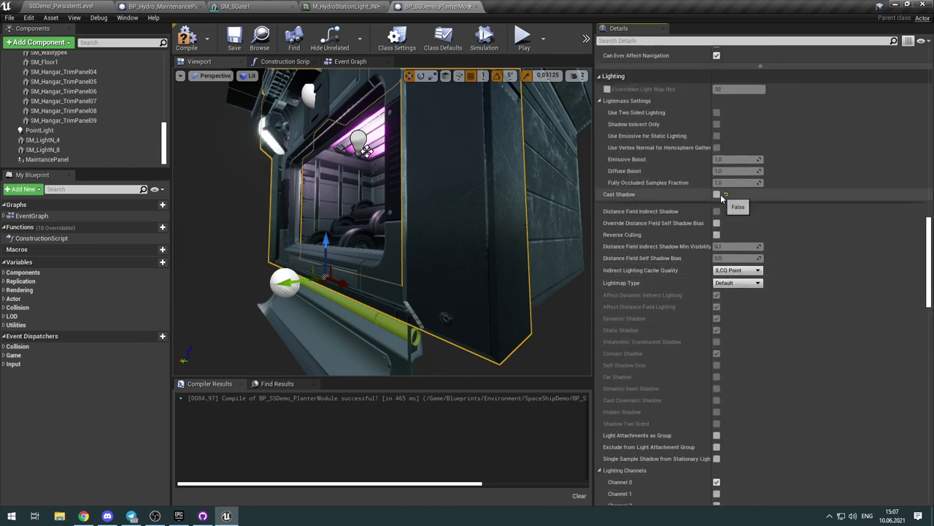
{"action": "left_click", "coordinate": [716, 195]}
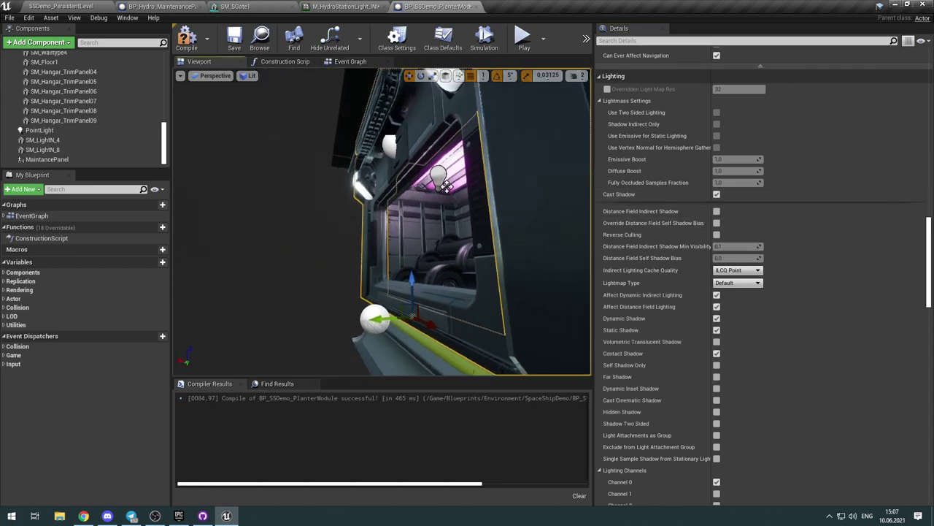
Step: Assign the XArrowSoft light profile as the IES texture of the planter module's PointLight component
{"action": "left_click", "coordinate": [438, 175]}
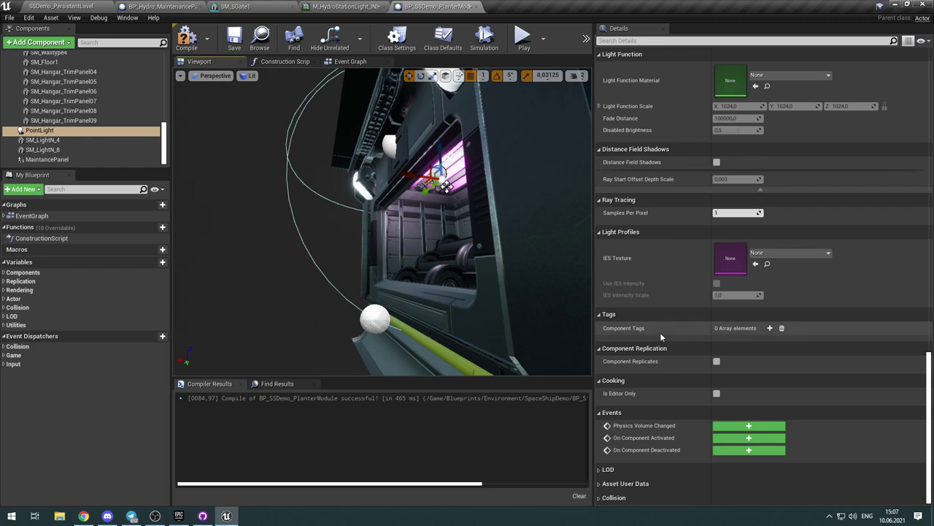
{"action": "right_click_drag", "start_coordinate": [514, 288], "coordinate": [484, 238]}
{"action": "right_click_drag", "start_coordinate": [511, 351], "coordinate": [413, 245]}
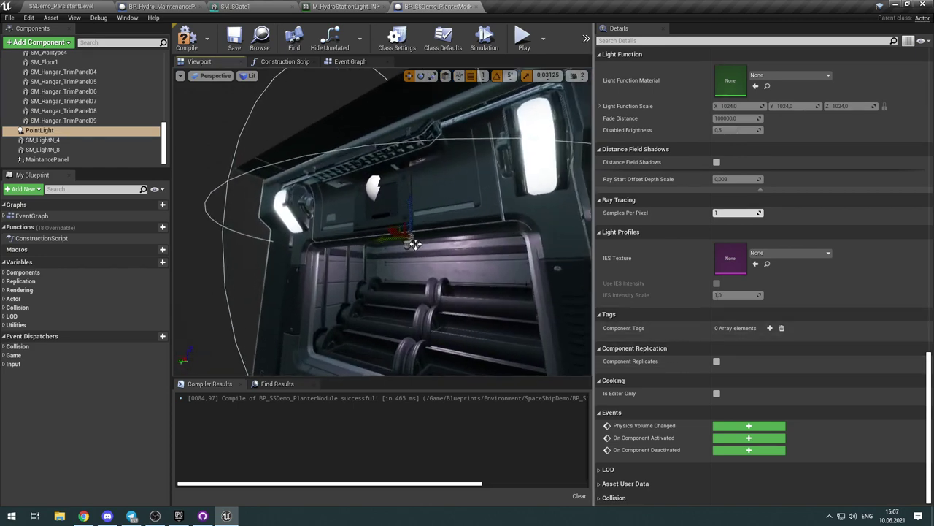
{"action": "left_click", "coordinate": [819, 253]}
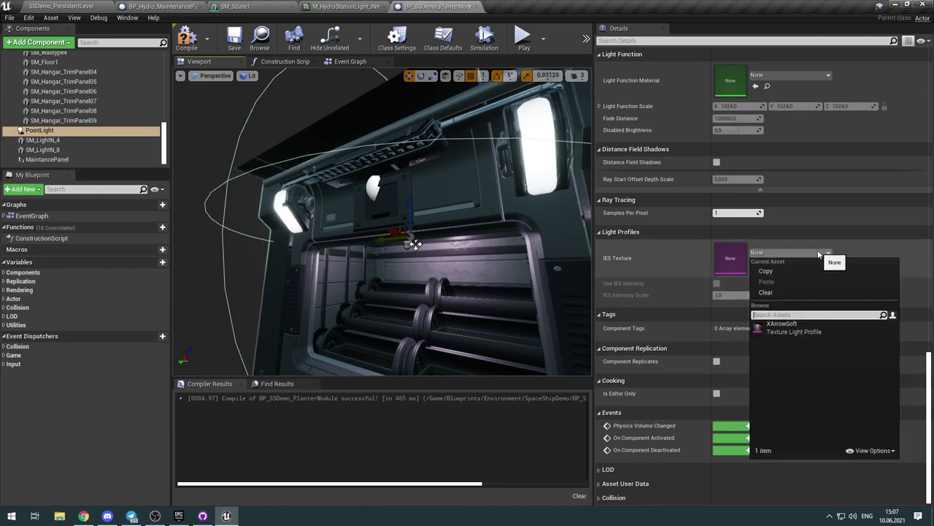
{"action": "left_click", "coordinate": [809, 328]}
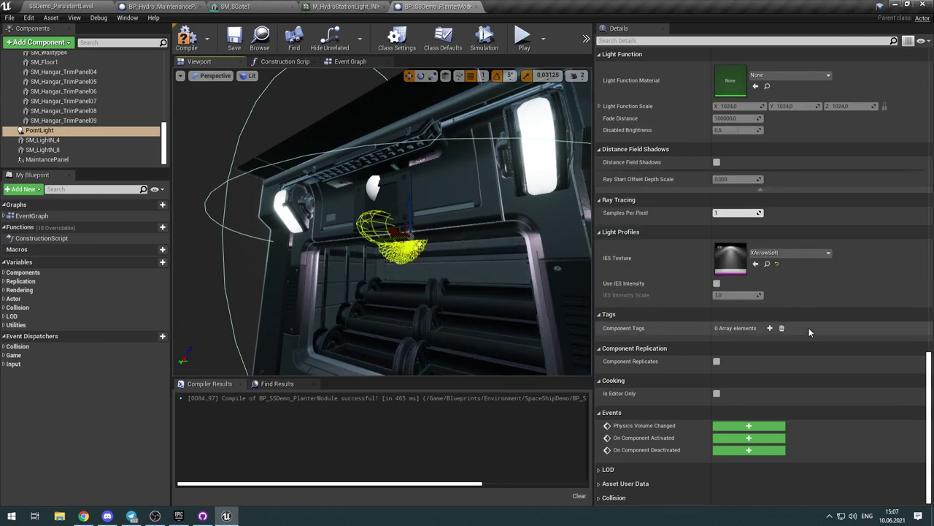
Step: Rotate the PointLight so its IES light profile points straight down at the planter tubes
{"action": "key", "text": "w"}
{"action": "right_click_drag", "start_coordinate": [423, 241], "coordinate": [409, 256]}
{"action": "right_click_drag", "start_coordinate": [351, 210], "coordinate": [335, 207]}
{"action": "key", "text": "e"}
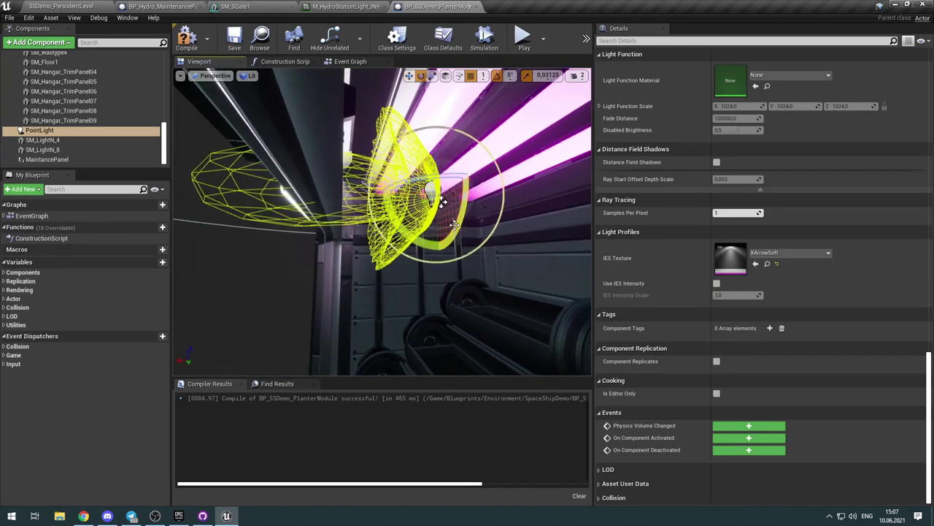
{"action": "left_click_drag", "start_coordinate": [442, 202], "coordinate": [440, 203]}
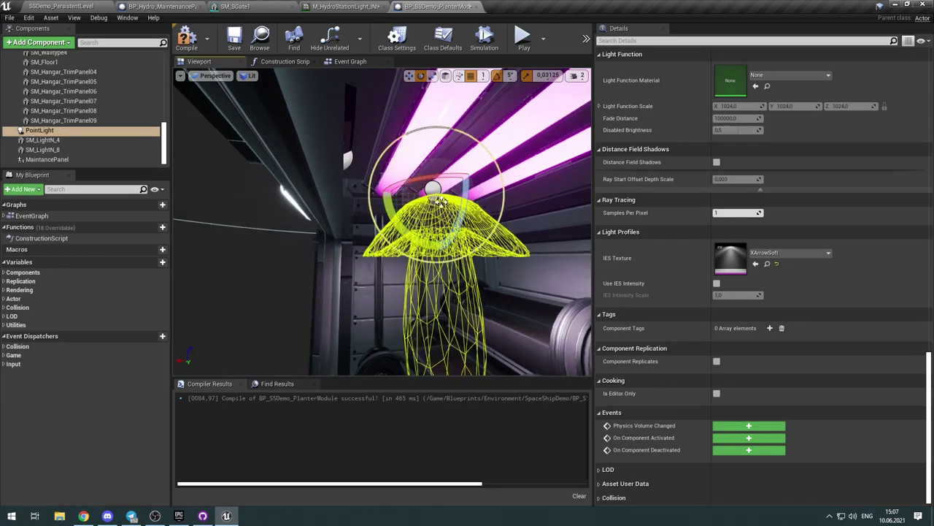
{"action": "right_click_drag", "start_coordinate": [440, 203], "coordinate": [467, 219]}
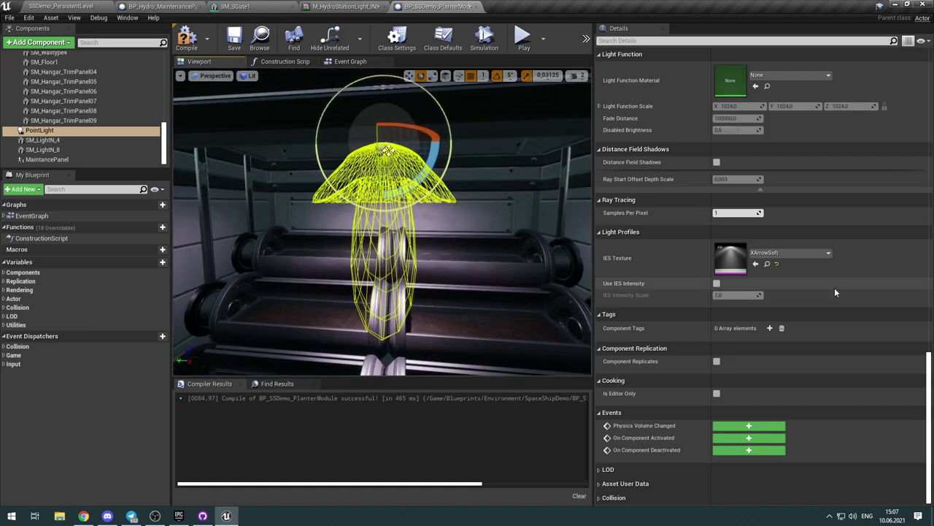
{"action": "left_click", "coordinate": [808, 255]}
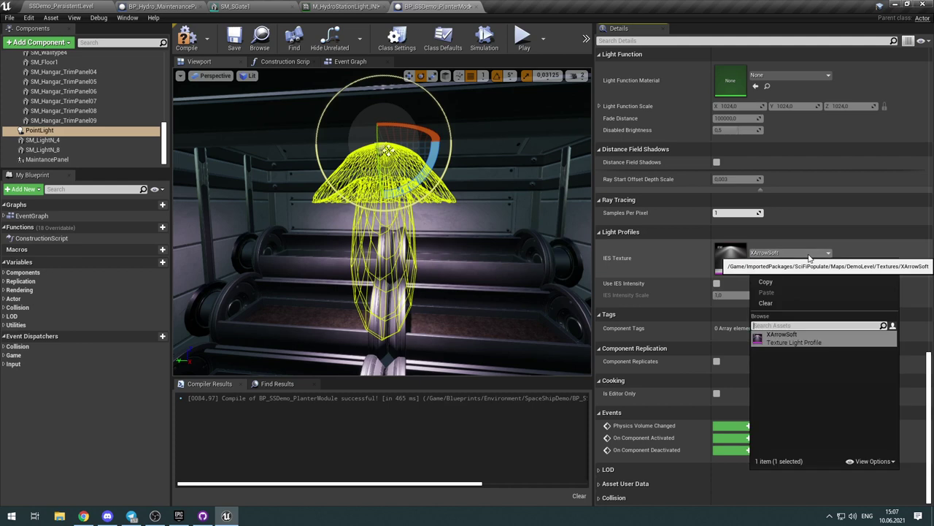
{"action": "left_click", "coordinate": [808, 257]}
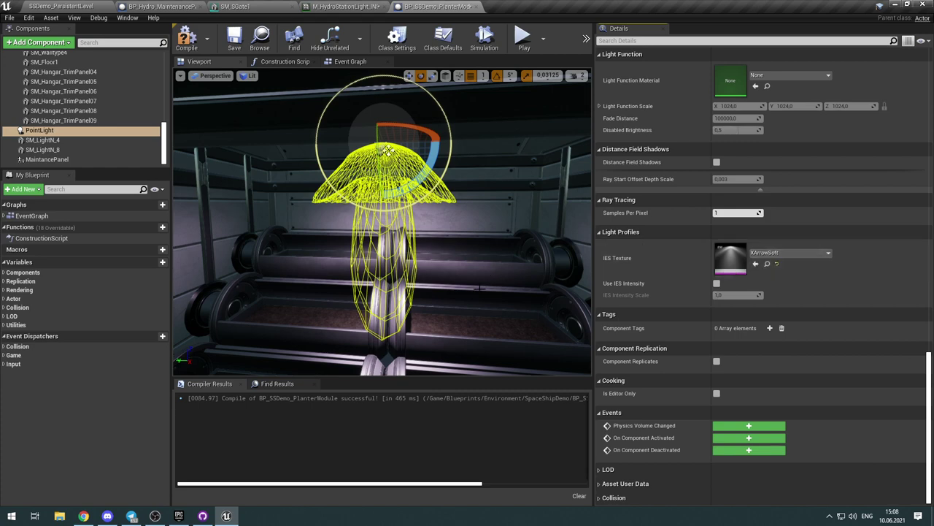
{"action": "mouse_move", "coordinate": [476, 283]}
{"action": "right_mouse_down"}
{"action": "mouse_move", "coordinate": [405, 295]}
{"action": "mouse_move", "coordinate": [418, 281]}
{"action": "mouse_move", "coordinate": [476, 278]}
{"action": "right_mouse_up"}
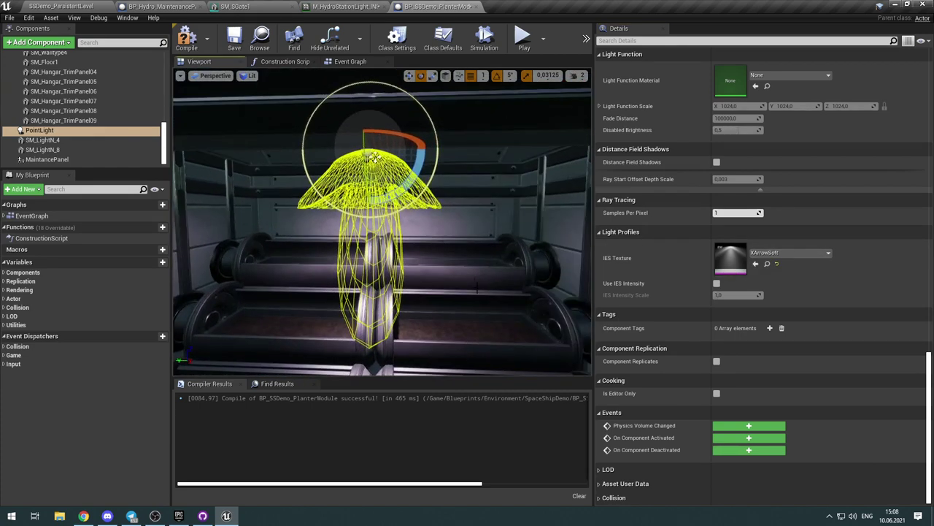
{"action": "key", "text": "w"}
{"action": "left_click", "coordinate": [433, 75]}
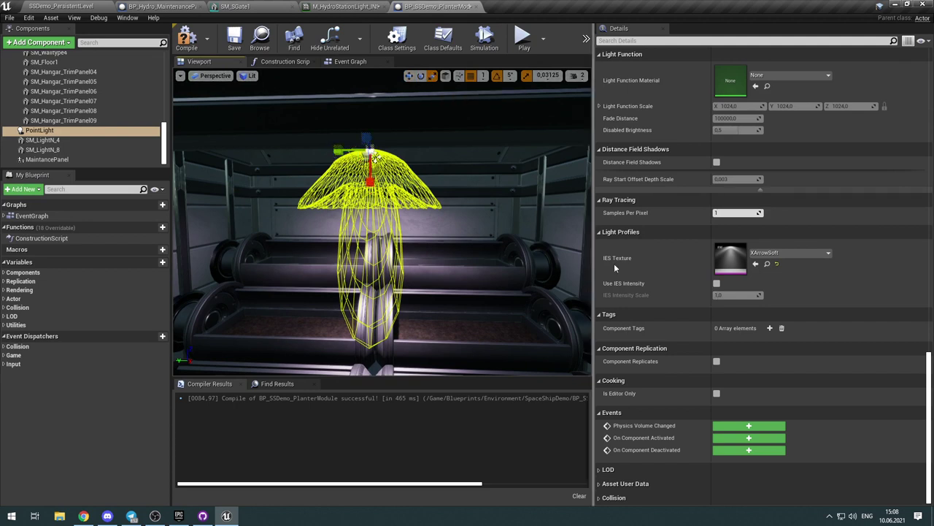
Step: Enable Use IES Intensity on the PointLight and set its IES Intensity Scale to 0.2
{"action": "scroll", "coordinate": [766, 249], "scroll_direction": "up", "scroll_amount": 2}
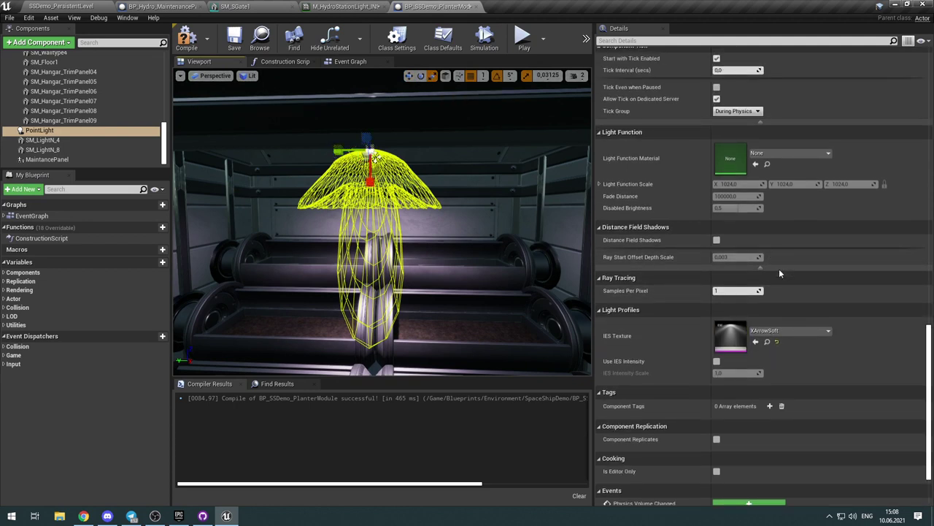
{"action": "right_click_drag", "start_coordinate": [375, 156], "coordinate": [310, 198]}
{"action": "key", "text": "s"}
{"action": "key", "text": "w"}
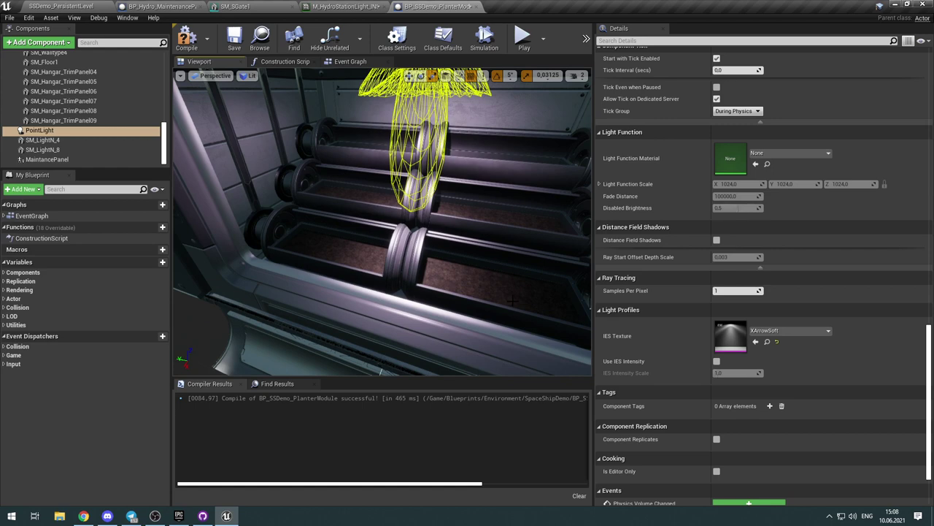
{"action": "left_click", "coordinate": [717, 362]}
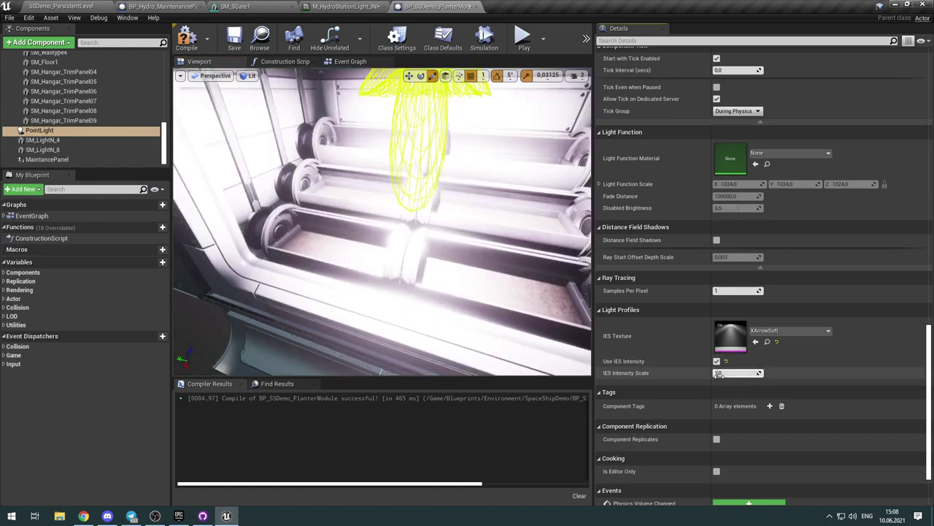
{"action": "left_click_drag", "start_coordinate": [719, 373], "coordinate": [717, 373]}
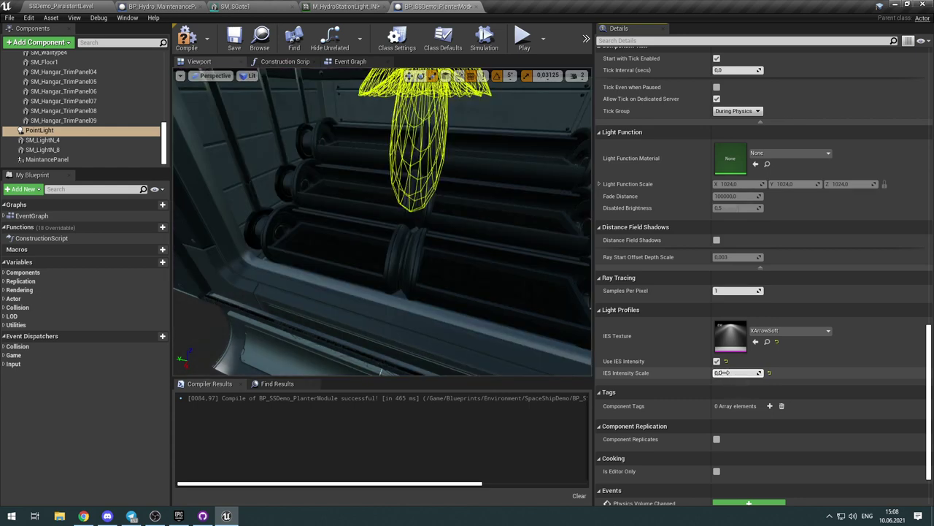
{"action": "left_click", "coordinate": [718, 372]}
{"action": "type", "text": "0,3"}
{"action": "key", "text": "Return"}
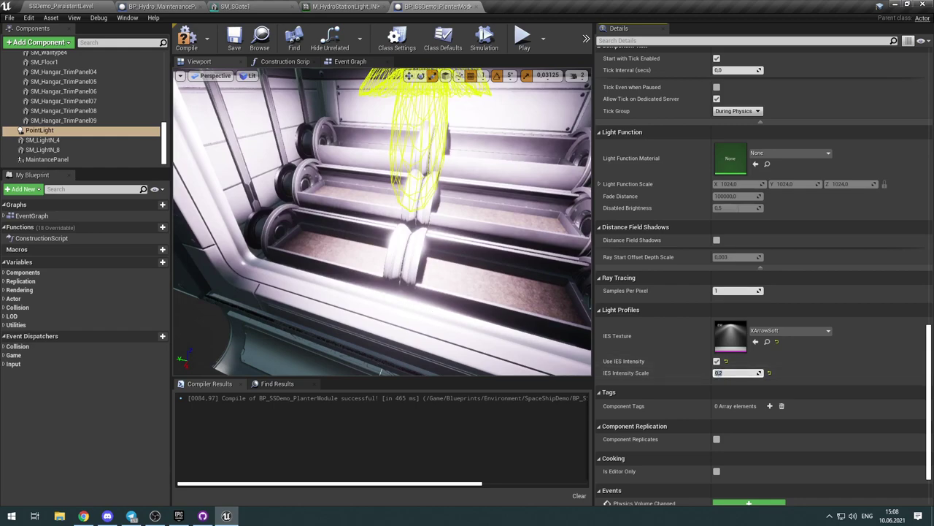
Step: Lower the PointLight's IES Intensity Scale to 0.1 and further to 0.05
{"action": "right_click_drag", "start_coordinate": [501, 330], "coordinate": [424, 310]}
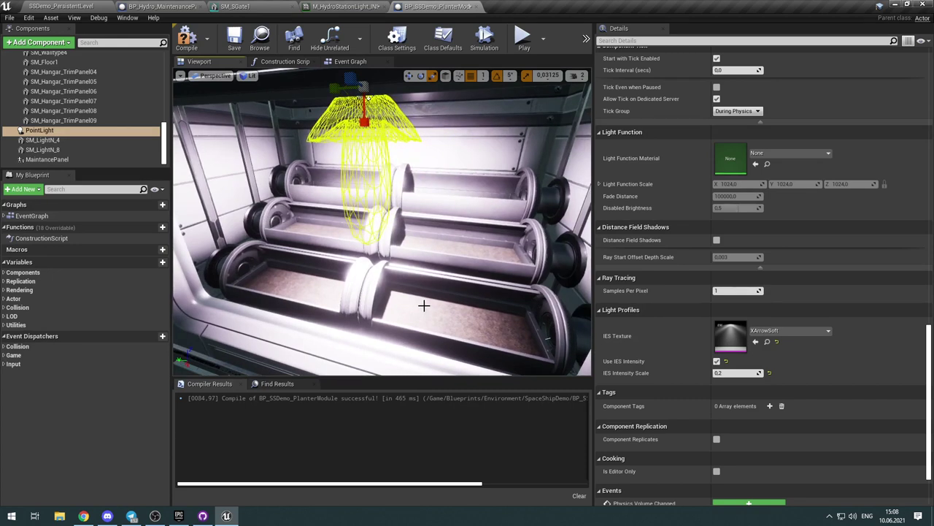
{"action": "left_click", "coordinate": [725, 373]}
{"action": "key", "text": "BackSpace"}
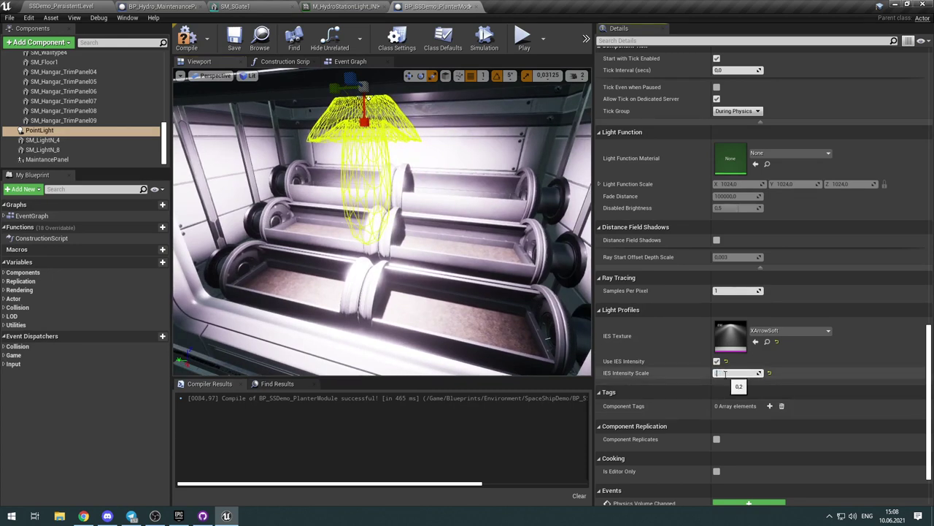
{"action": "type", "text": "0,1"}
{"action": "key", "text": "Return"}
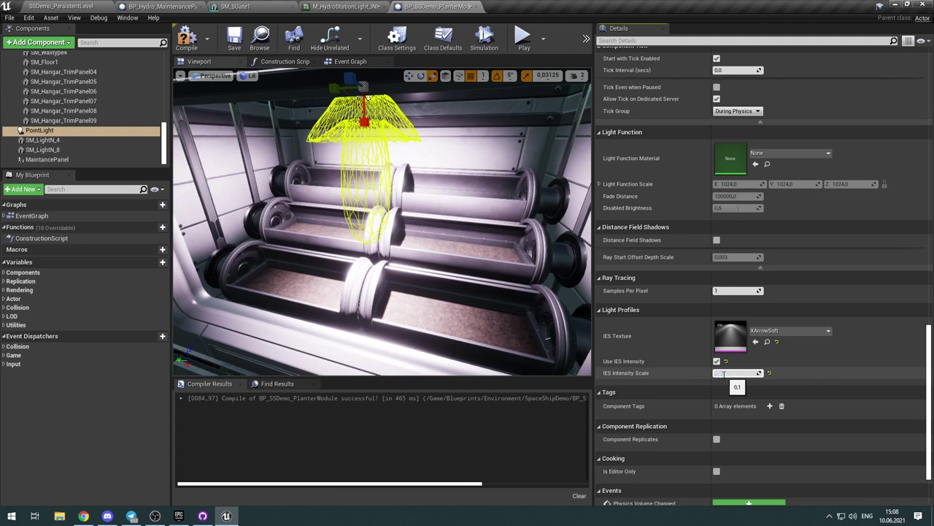
{"action": "type", "text": "05"}
{"action": "key", "text": "Return"}
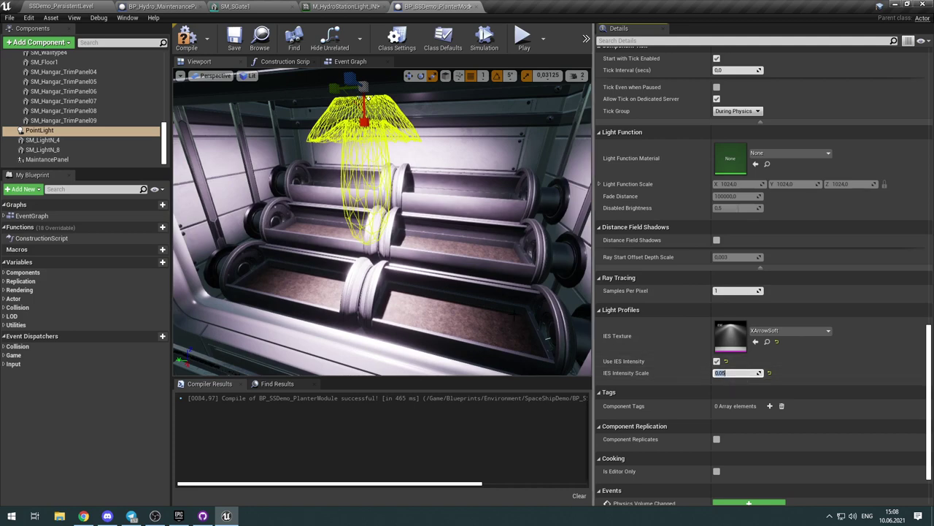
Step: Clear the IES texture from the PointLight component
{"action": "right_click", "coordinate": [391, 124]}
{"action": "left_click", "coordinate": [367, 97]}
{"action": "mouse_move", "coordinate": [365, 96]}
{"action": "right_mouse_down"}
{"action": "mouse_move", "coordinate": [340, 190]}
{"action": "mouse_move", "coordinate": [365, 81]}
{"action": "right_mouse_up"}
{"action": "right_click_drag", "start_coordinate": [371, 175], "coordinate": [392, 230]}
{"action": "left_click", "coordinate": [359, 162]}
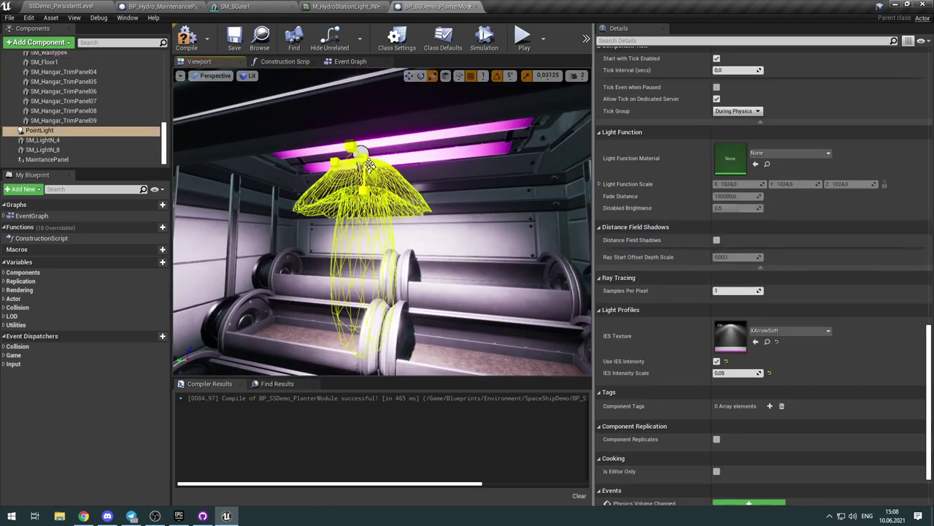
{"action": "left_click", "coordinate": [827, 330]}
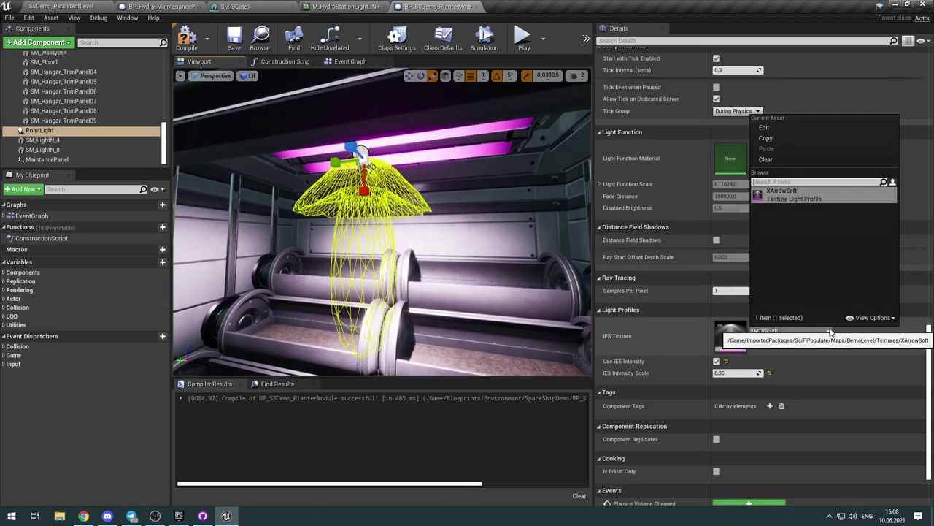
{"action": "left_click", "coordinate": [860, 160]}
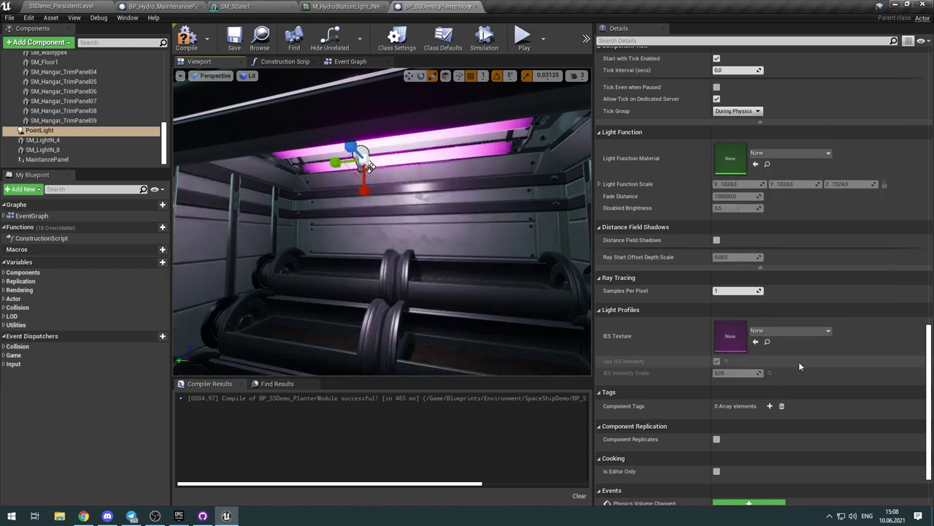
Step: Add a Rect Light component to the planter module blueprint
{"action": "right_click_drag", "start_coordinate": [457, 284], "coordinate": [458, 260]}
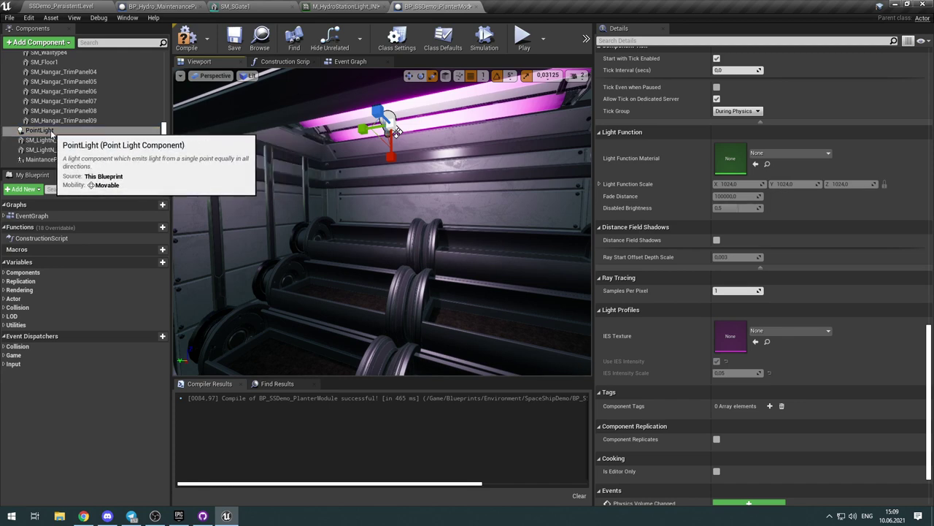
{"action": "left_click", "coordinate": [69, 45]}
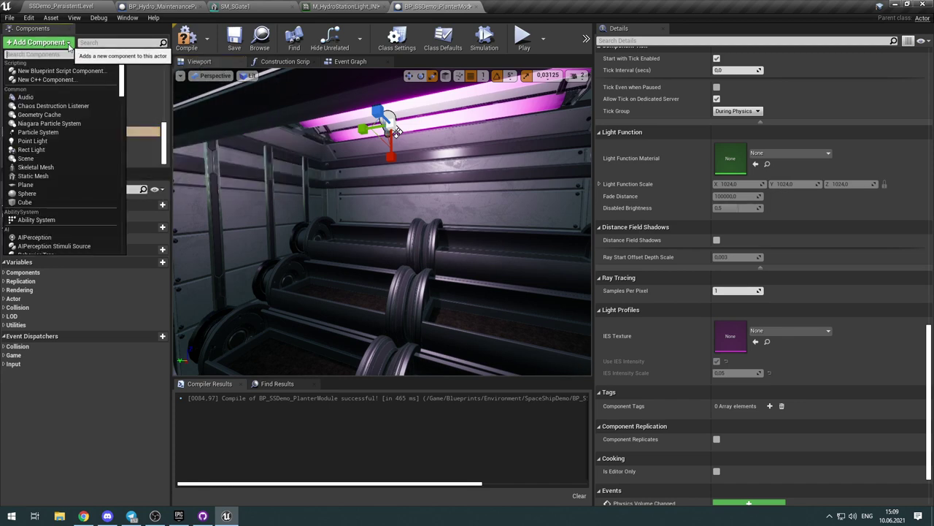
{"action": "type", "text": "rec"}
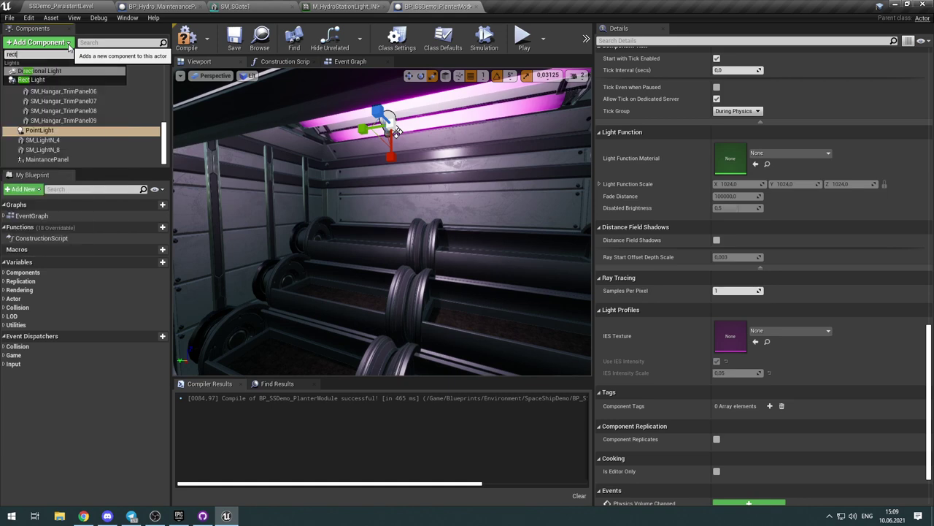
{"action": "type", "text": "t"}
{"action": "key", "text": "Down"}
{"action": "key", "text": "Return"}
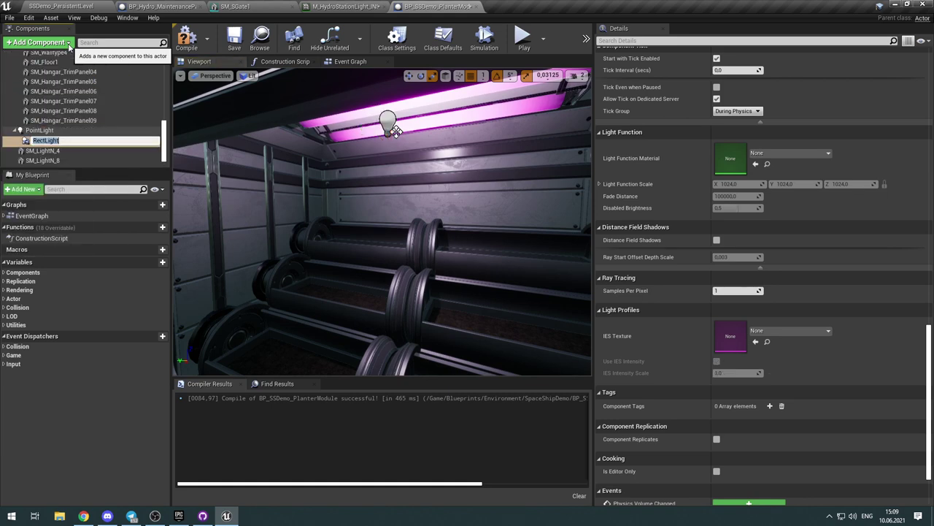
Step: Attach the RectLight directly to DefaultSceneRoot and delete the PointLight component
{"action": "left_click", "coordinate": [35, 150]}
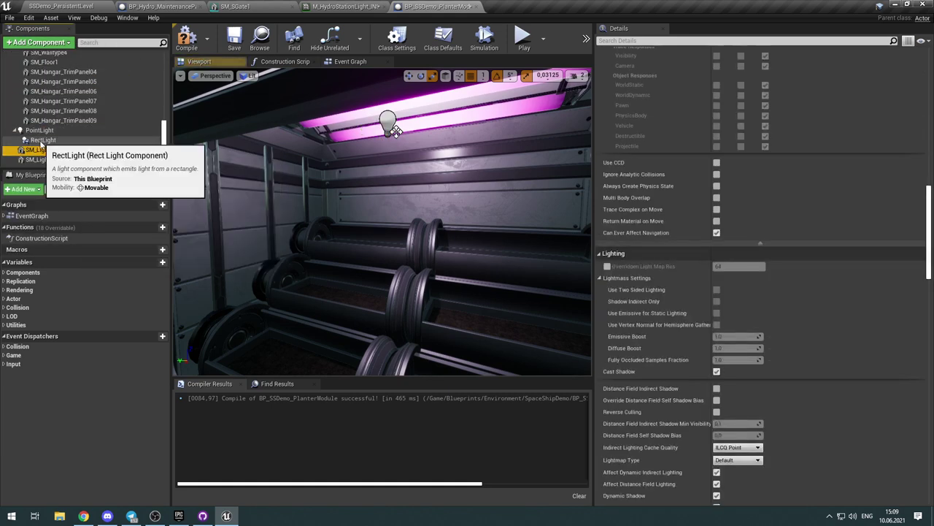
{"action": "left_click_drag", "start_coordinate": [41, 146], "coordinate": [60, 70]}
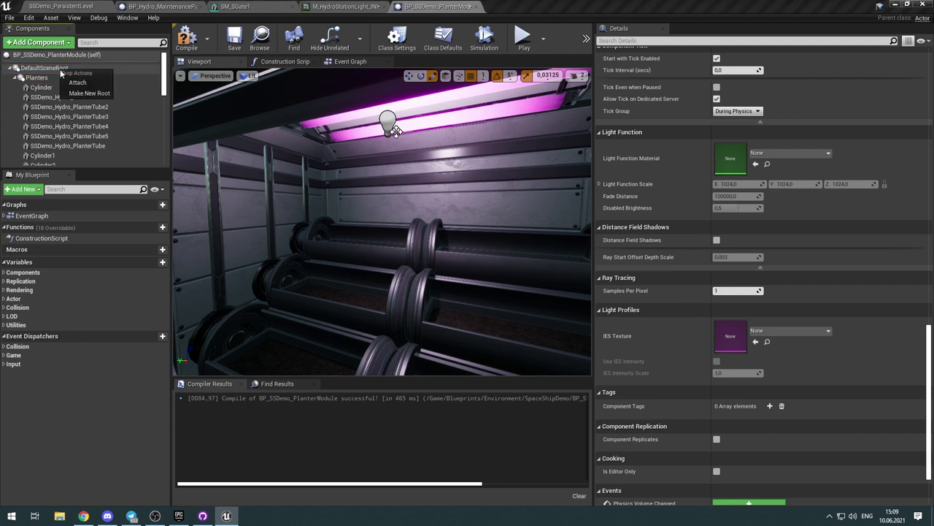
{"action": "scroll", "coordinate": [100, 106], "scroll_direction": "down", "scroll_amount": 8}
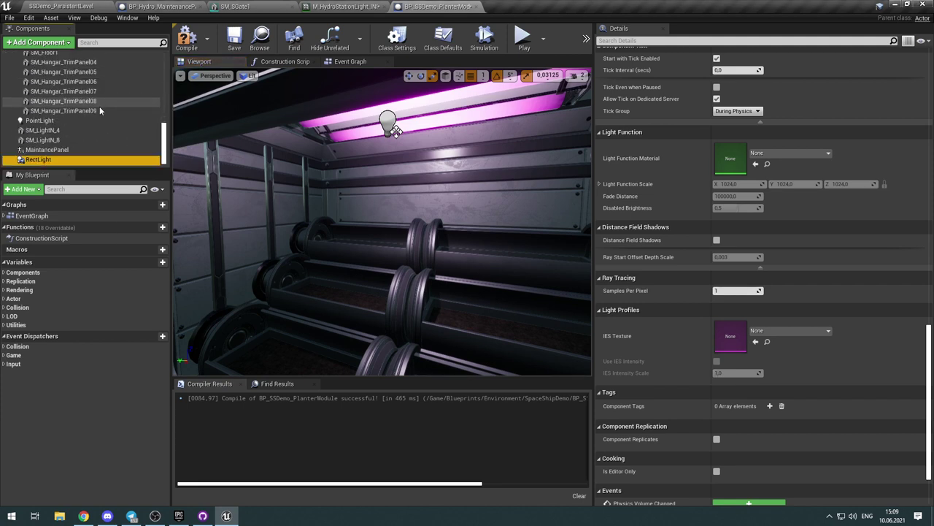
{"action": "left_click", "coordinate": [66, 121]}
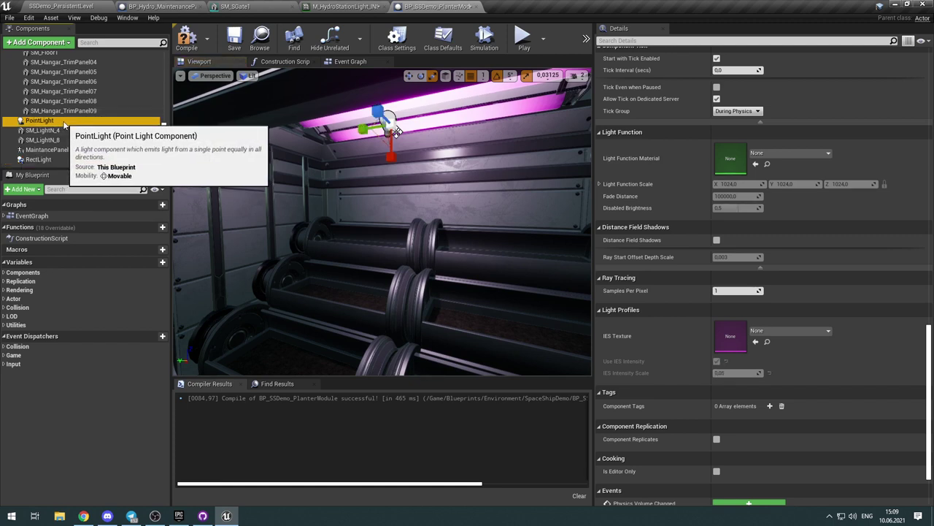
{"action": "key", "text": "Delete"}
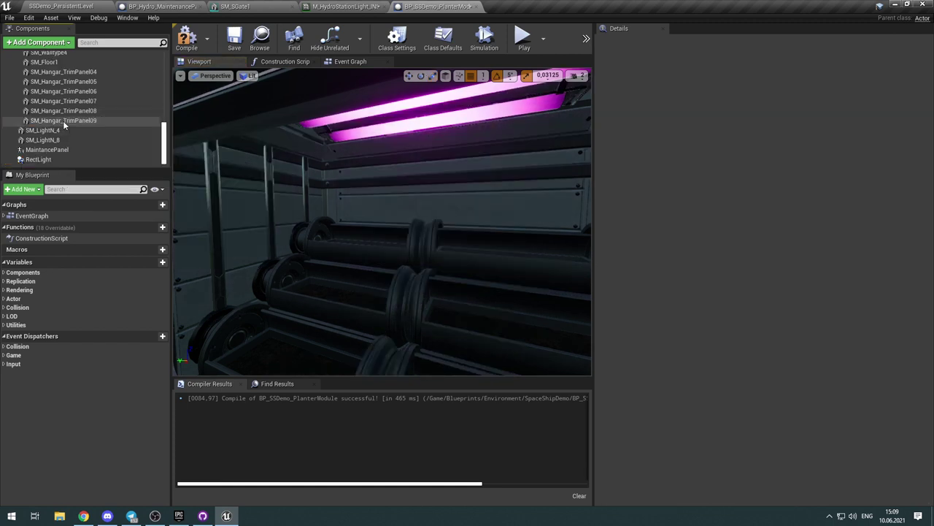
Step: Raise the RectLight component from the planter module's floor to just beneath the purple ceiling lamps
{"action": "left_click", "coordinate": [55, 162]}
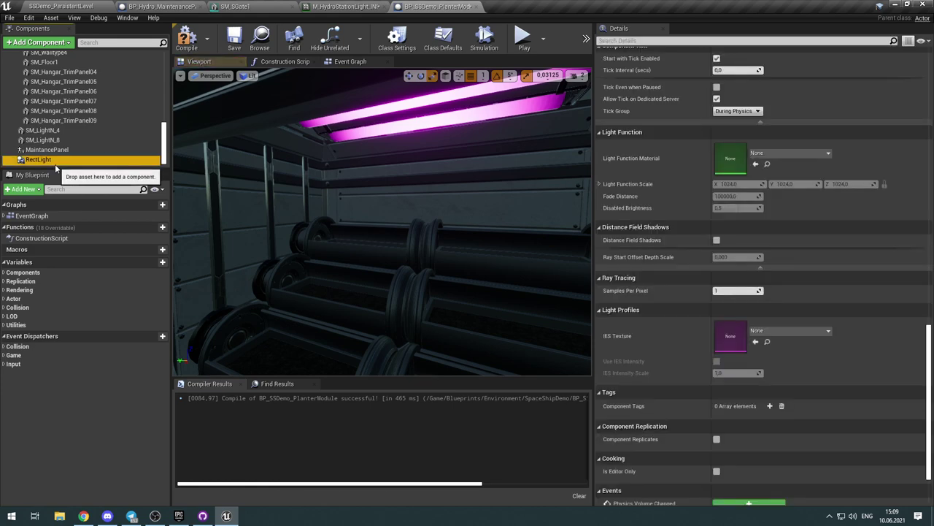
{"action": "right_click_drag", "start_coordinate": [306, 212], "coordinate": [307, 270]}
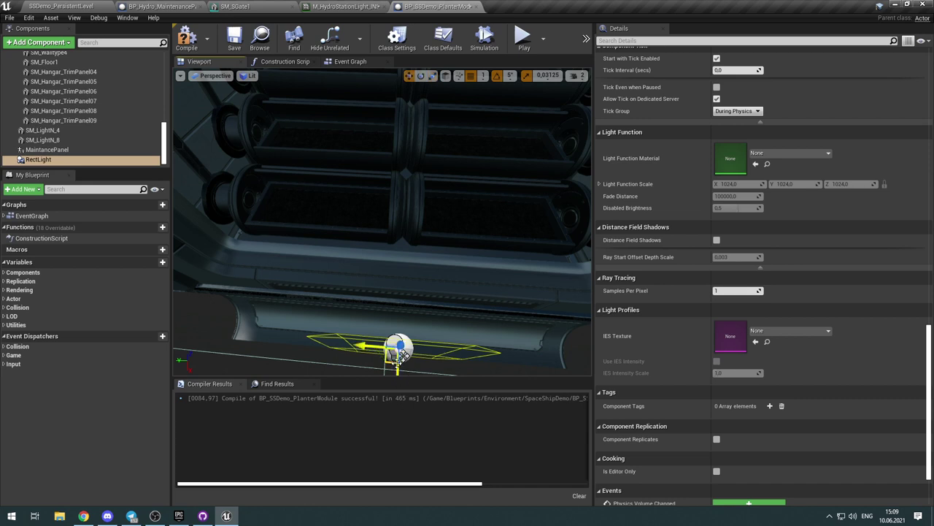
{"action": "left_click_drag", "start_coordinate": [400, 371], "coordinate": [400, 219]}
{"action": "right_click_drag", "start_coordinate": [401, 219], "coordinate": [358, 212]}
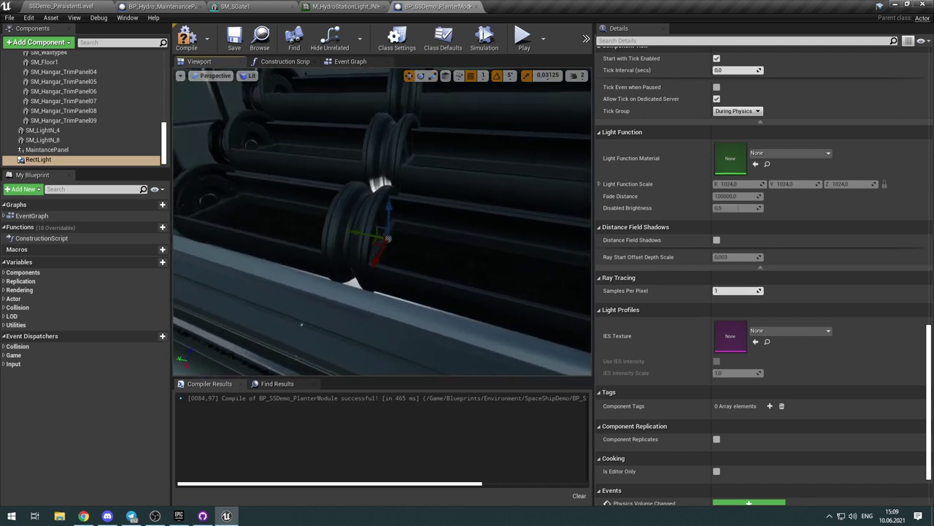
{"action": "left_click_drag", "start_coordinate": [389, 209], "coordinate": [389, 55]}
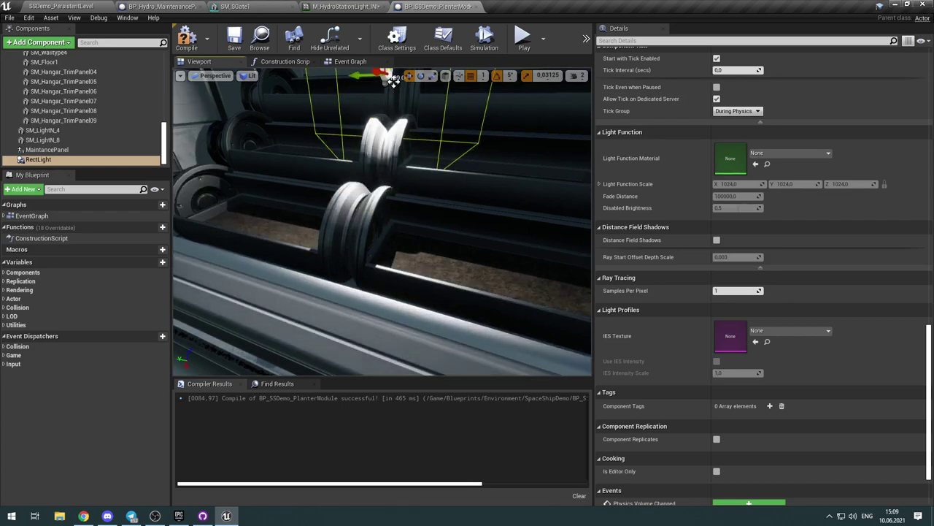
{"action": "right_click_drag", "start_coordinate": [413, 314], "coordinate": [414, 245]}
{"action": "left_click_drag", "start_coordinate": [393, 276], "coordinate": [392, 170]}
Step: Rotate the RectLight about -90° around Y so that it shines down onto the planters
{"action": "key", "text": "e"}
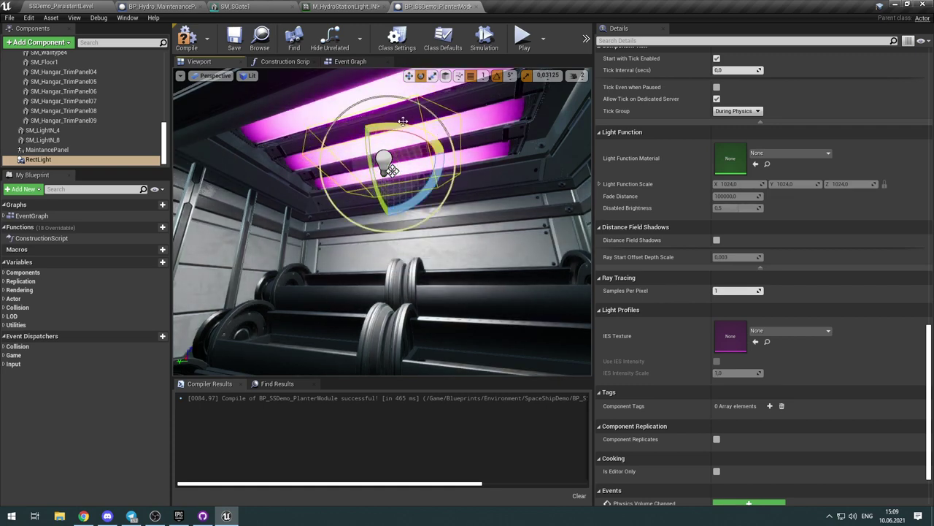
{"action": "key", "text": "w"}
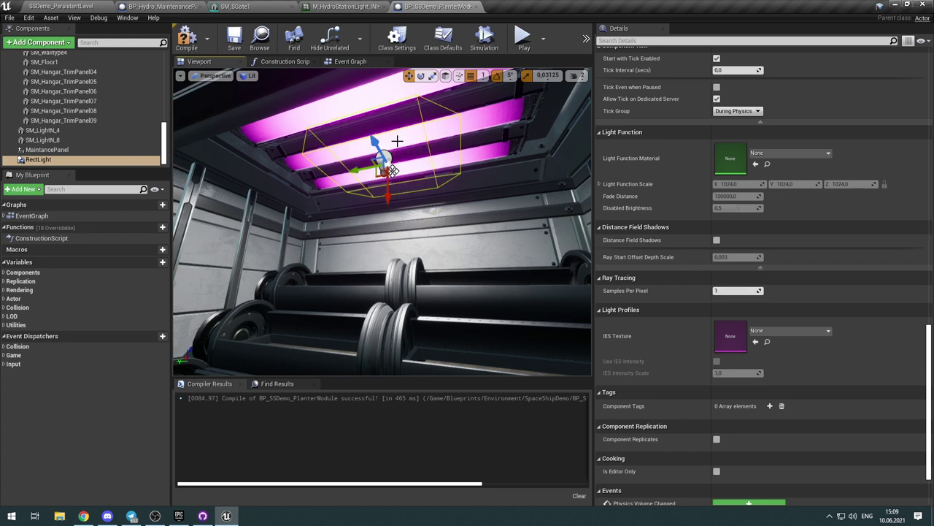
{"action": "key", "text": "e"}
{"action": "left_click_drag", "start_coordinate": [392, 170], "coordinate": [393, 170]}
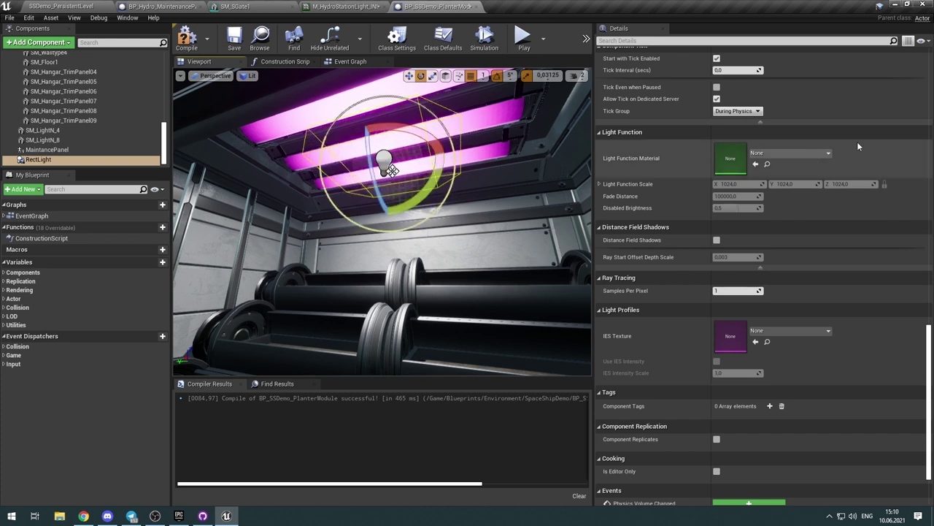
Step: Set the RectLight's mobility to Stationary
{"action": "scroll", "coordinate": [869, 168], "scroll_direction": "up", "scroll_amount": 4}
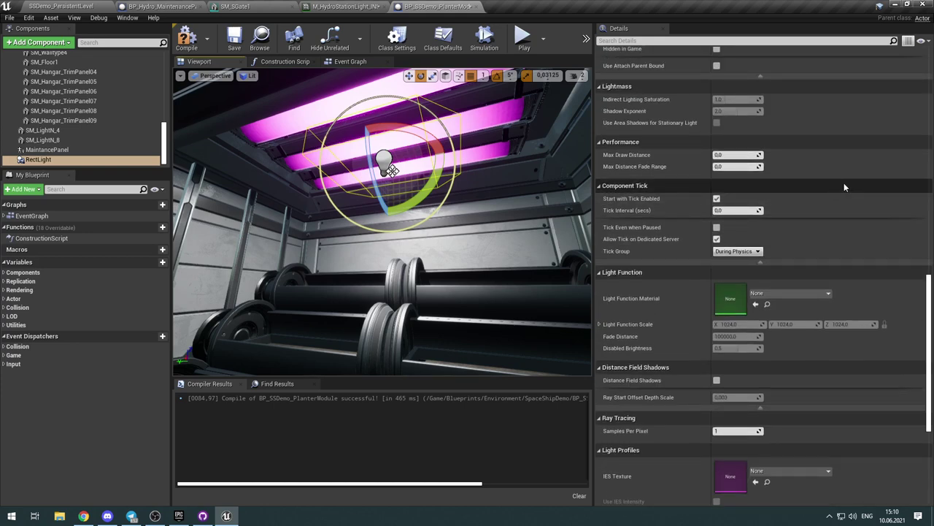
{"action": "scroll", "coordinate": [843, 184], "scroll_direction": "up", "scroll_amount": 3}
{"action": "scroll", "coordinate": [838, 185], "scroll_direction": "up", "scroll_amount": 4}
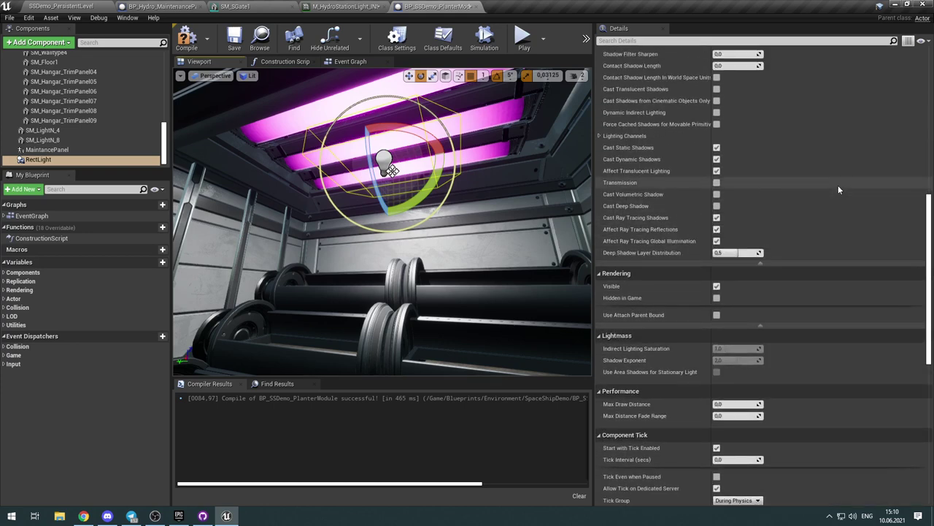
{"action": "scroll", "coordinate": [841, 186], "scroll_direction": "up", "scroll_amount": 1}
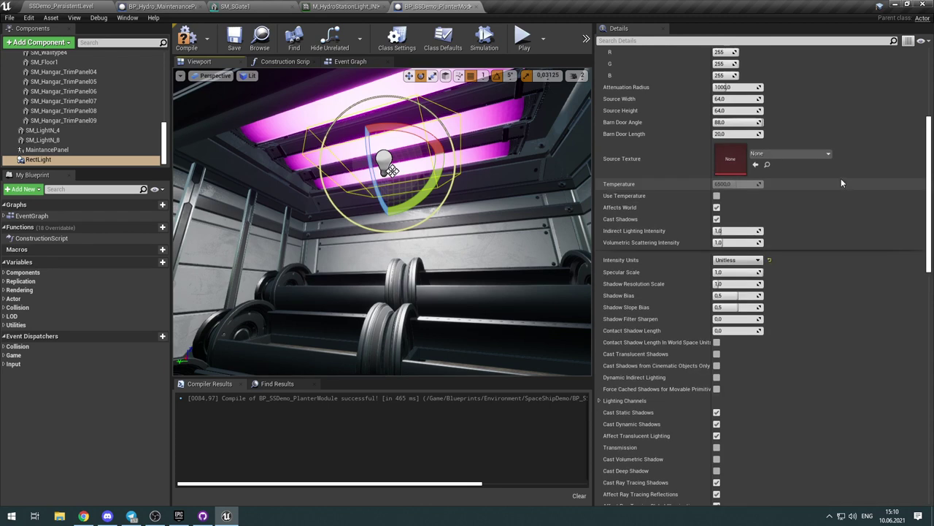
{"action": "scroll", "coordinate": [841, 179], "scroll_direction": "up", "scroll_amount": 2}
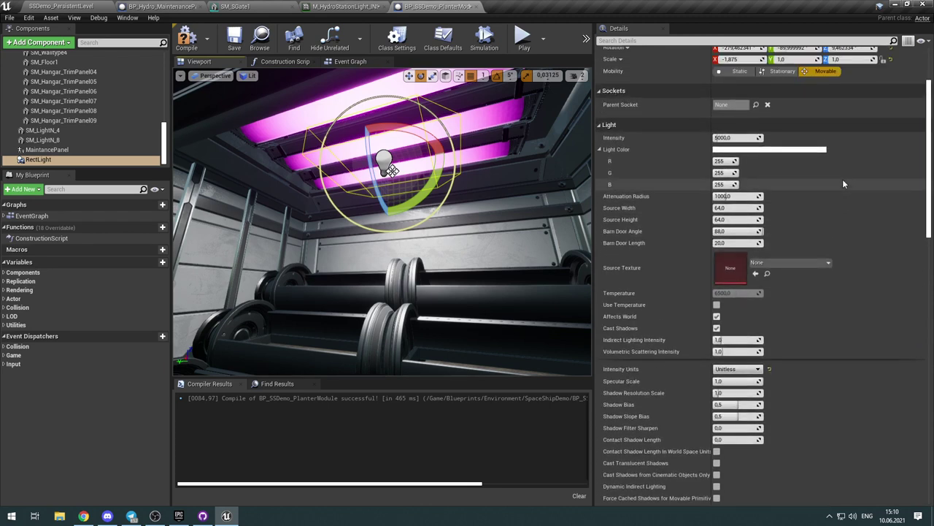
{"action": "left_click", "coordinate": [783, 71]}
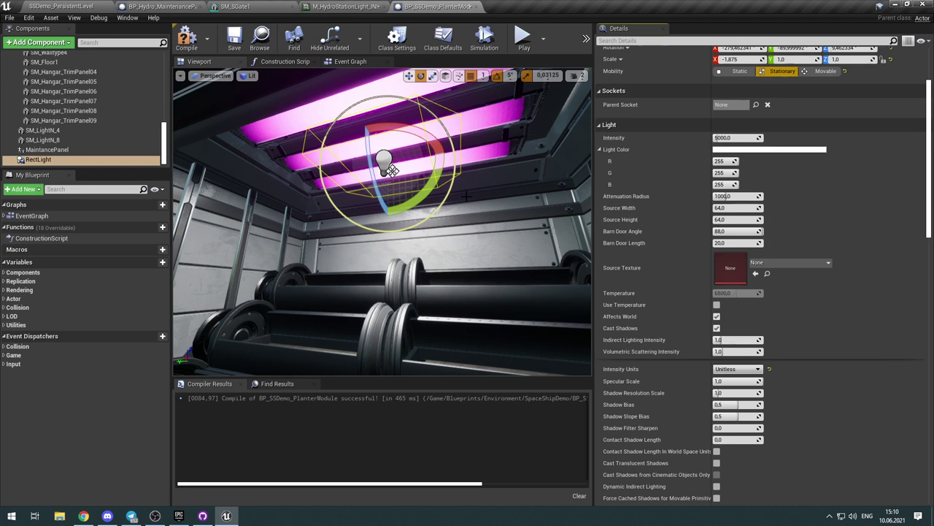
Step: Undo the RectLight's mobility, rotation and position changes, back through the deletion of the PointLight component
{"action": "key", "text": "ctrl+z"}
{"action": "key", "text": "ctrl+z"}
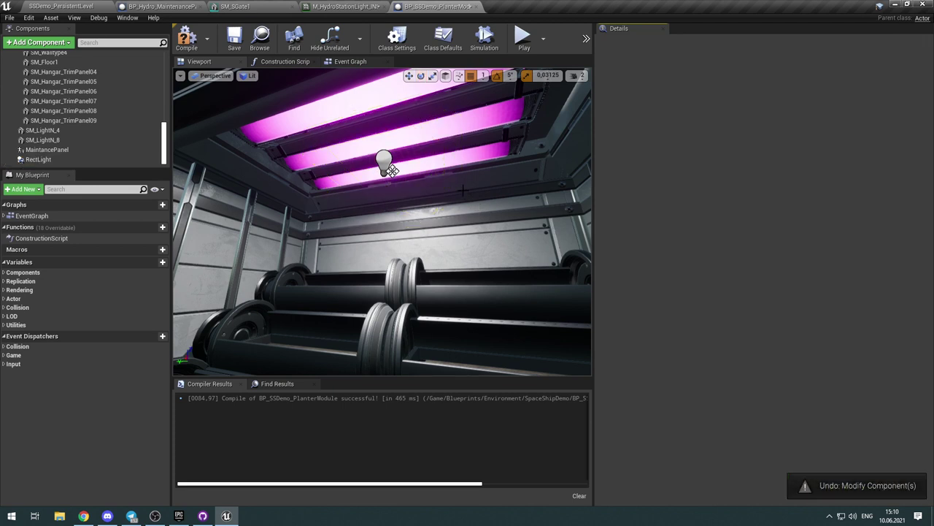
{"action": "key", "text": "ctrl+z"}
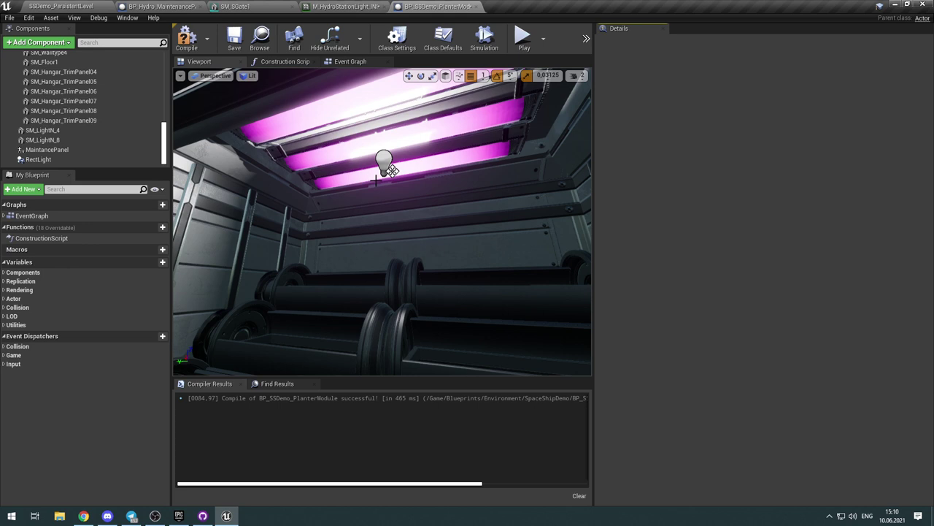
{"action": "key", "text": "ctrl+z"}
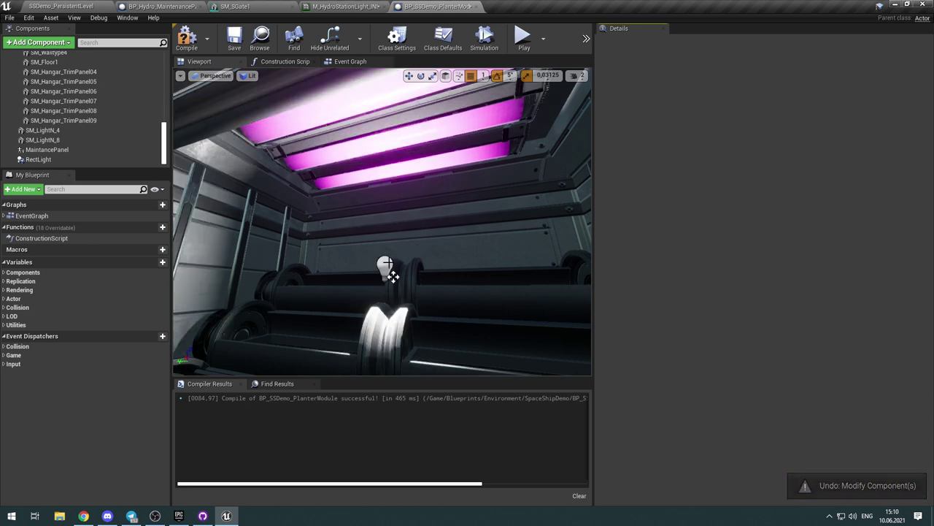
{"action": "left_click", "coordinate": [393, 275]}
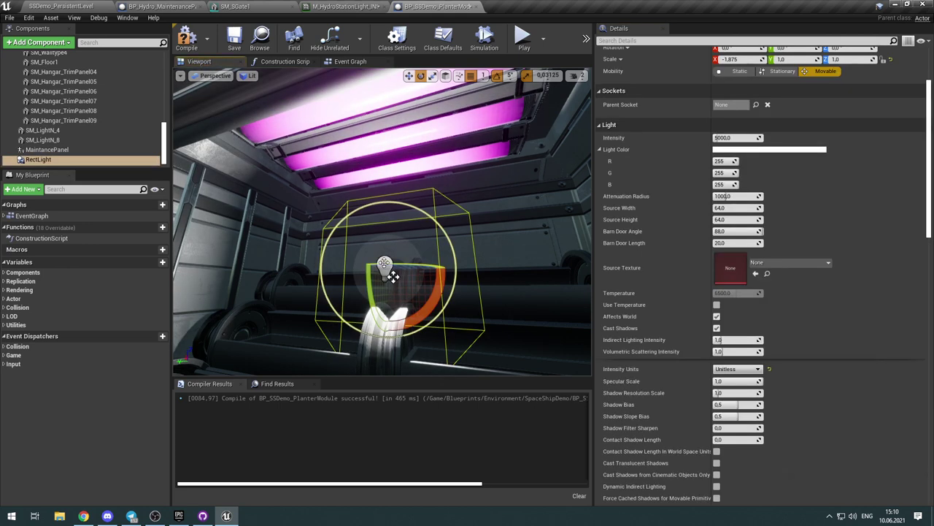
{"action": "key", "text": "ctrl+z"}
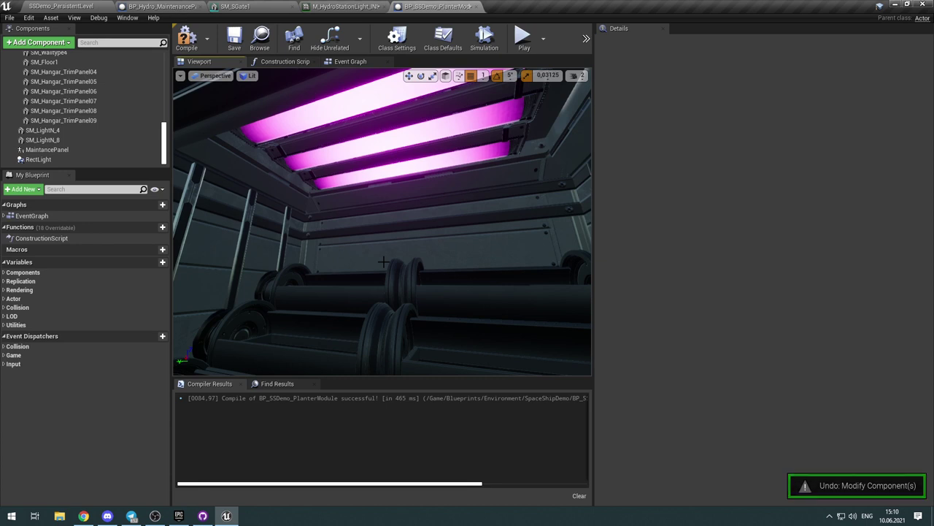
{"action": "key", "text": "ctrl+z"}
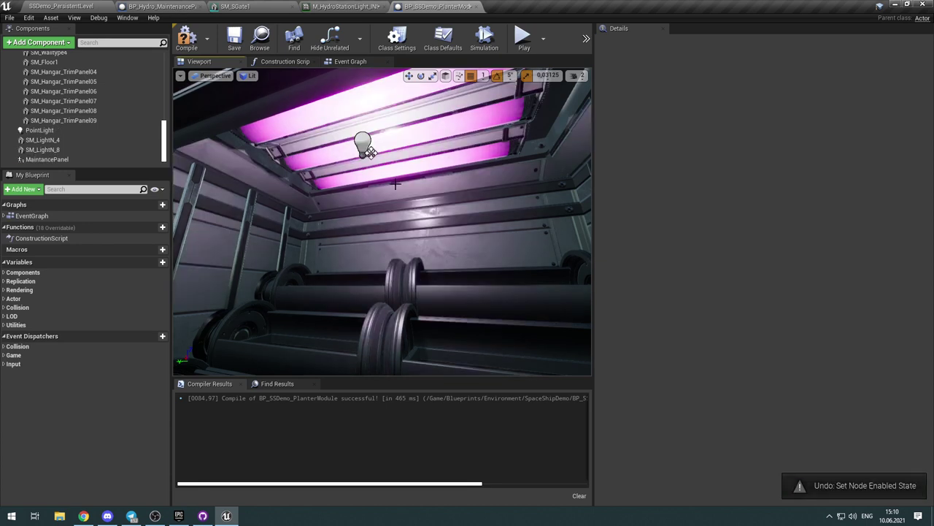
Step: Copy the Hex Linear value EBB3FFFF from the PointLight's light color
{"action": "left_click", "coordinate": [366, 150]}
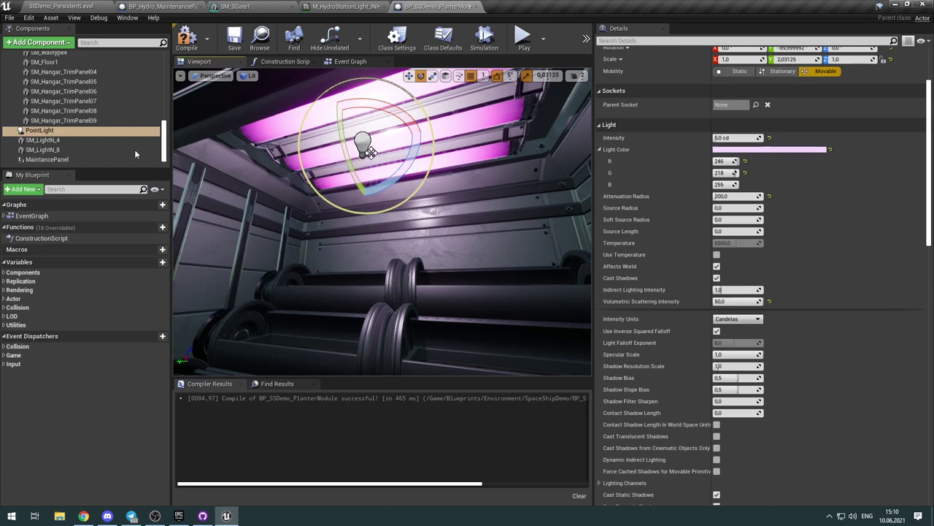
{"action": "scroll", "coordinate": [867, 190], "scroll_direction": "up", "scroll_amount": 2}
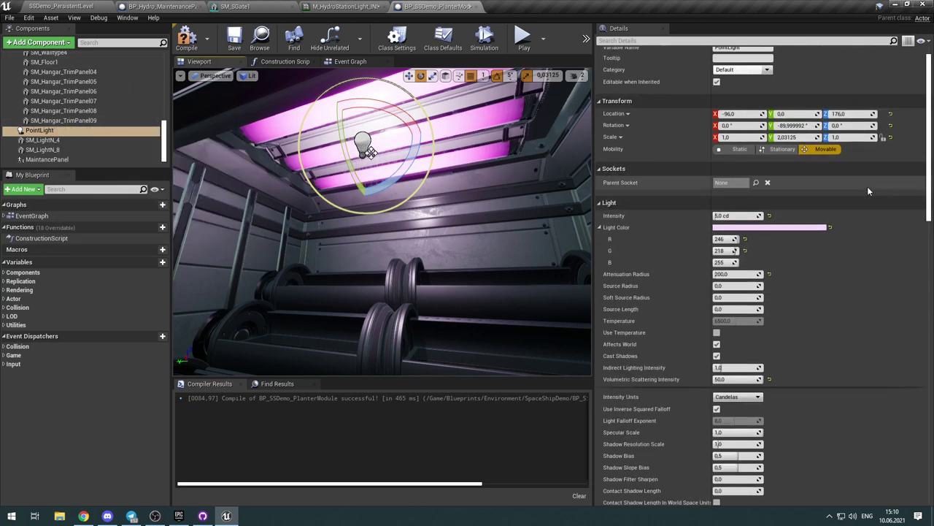
{"action": "scroll", "coordinate": [865, 182], "scroll_direction": "up", "scroll_amount": 1}
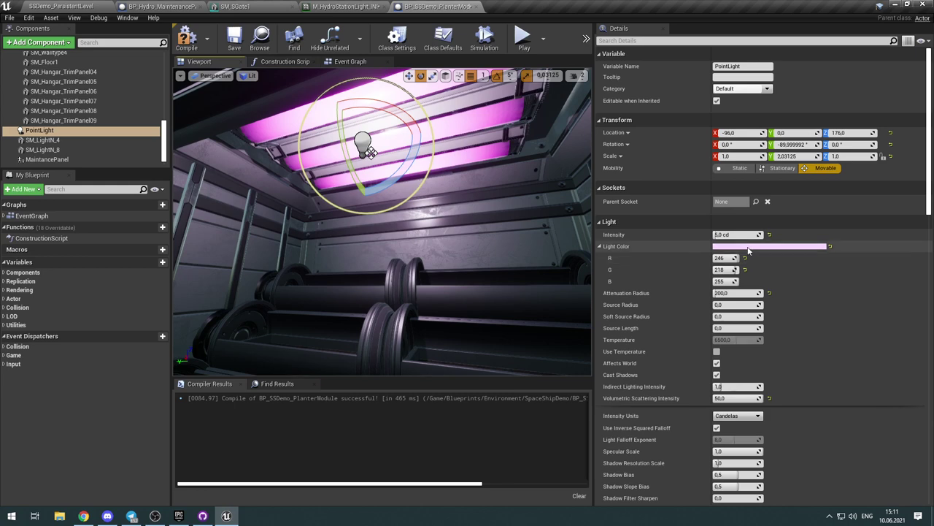
{"action": "left_click", "coordinate": [748, 248]}
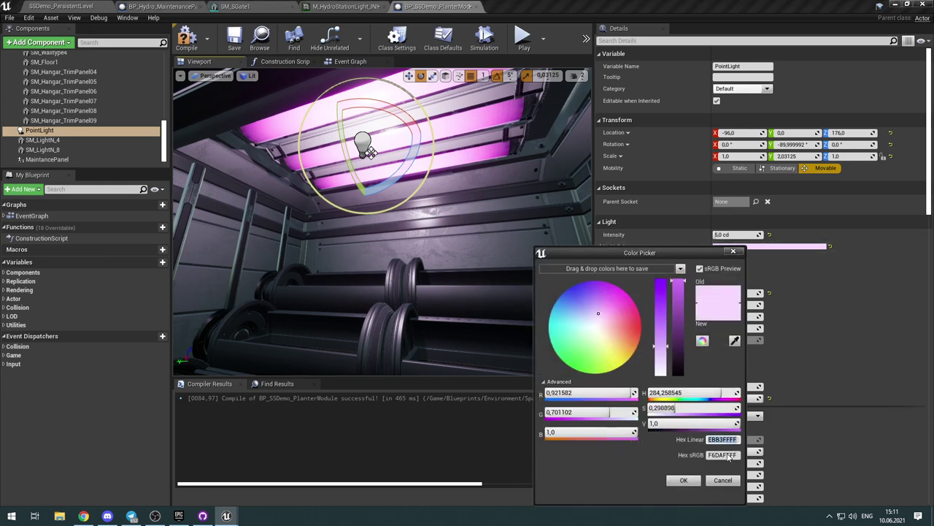
{"action": "left_click", "coordinate": [722, 481]}
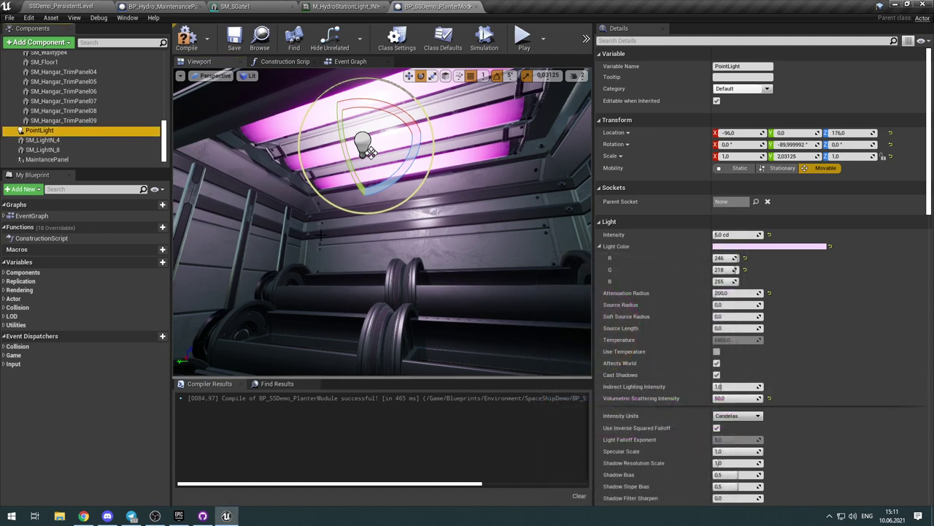
Step: Add a second Rect Light component to the blueprint and attach it directly to DefaultSceneRoot
{"action": "left_click", "coordinate": [62, 44]}
{"action": "type", "text": "rec"}
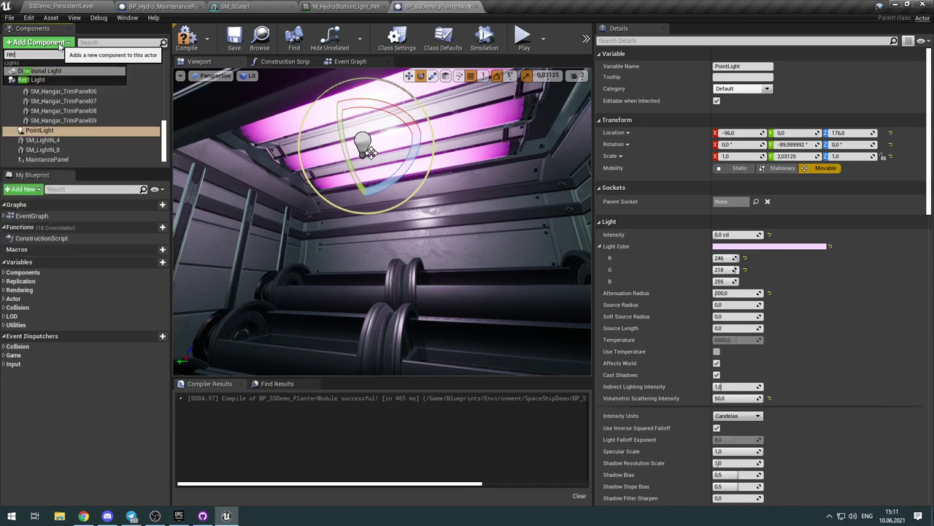
{"action": "left_click", "coordinate": [44, 78]}
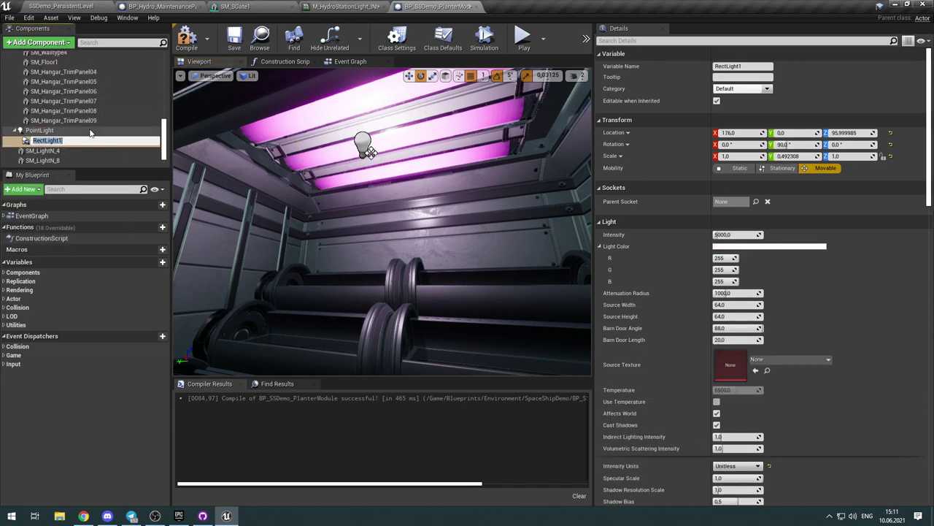
{"action": "left_click", "coordinate": [86, 131]}
{"action": "left_click", "coordinate": [40, 140]}
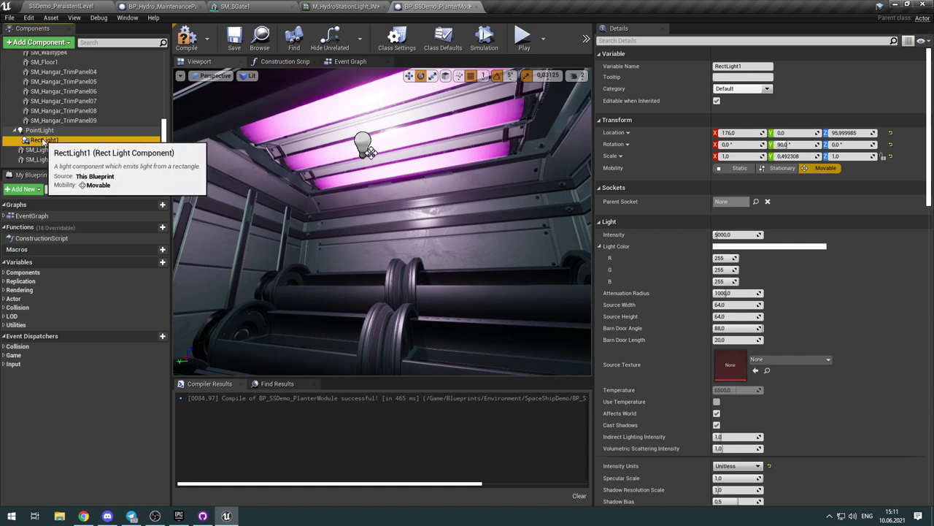
{"action": "left_click_drag", "start_coordinate": [41, 140], "coordinate": [63, 71]}
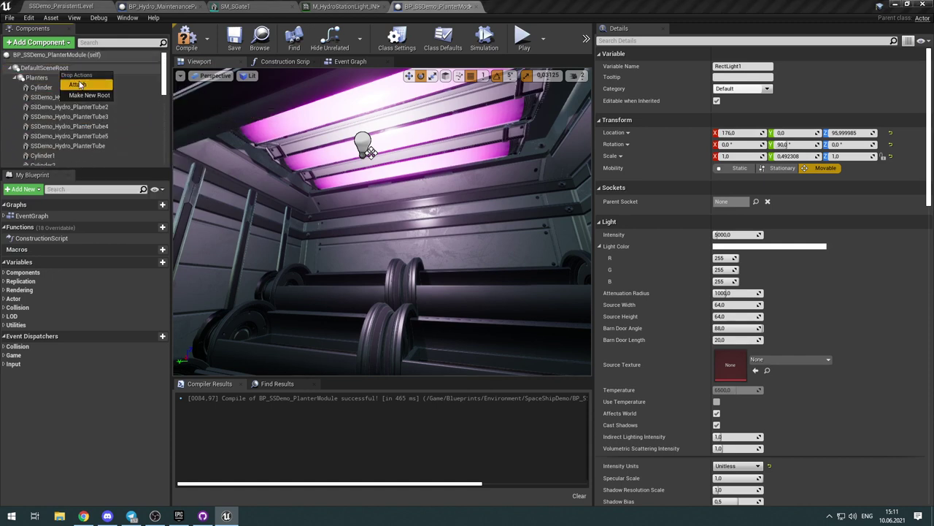
{"action": "left_click", "coordinate": [77, 85]}
Step: Delete the duplicate RectLight1 component from the planter module blueprint
{"action": "scroll", "coordinate": [104, 109], "scroll_direction": "down", "scroll_amount": 5}
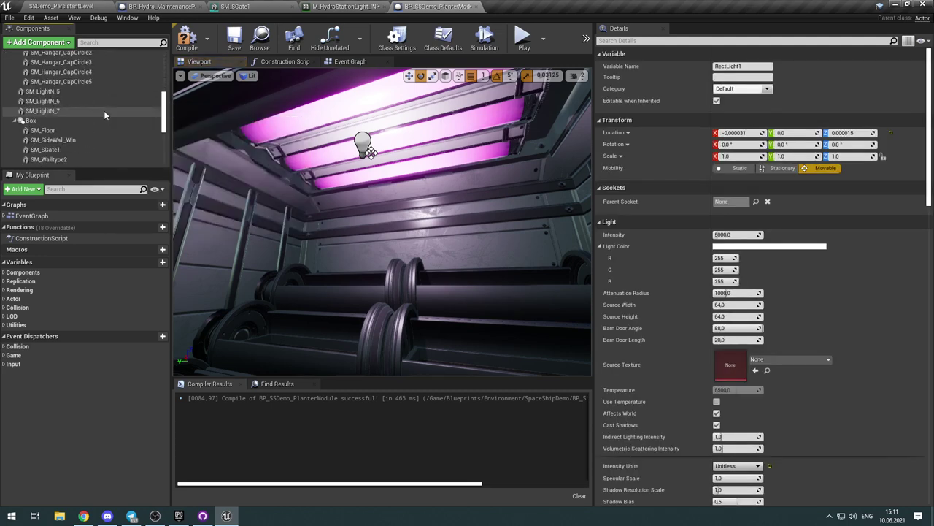
{"action": "scroll", "coordinate": [103, 110], "scroll_direction": "down", "scroll_amount": 3}
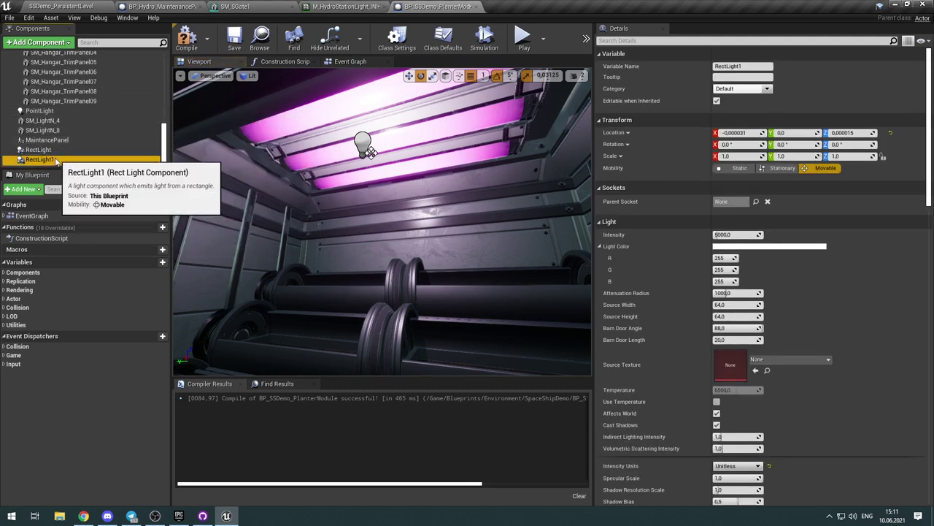
{"action": "double_click", "coordinate": [66, 161]}
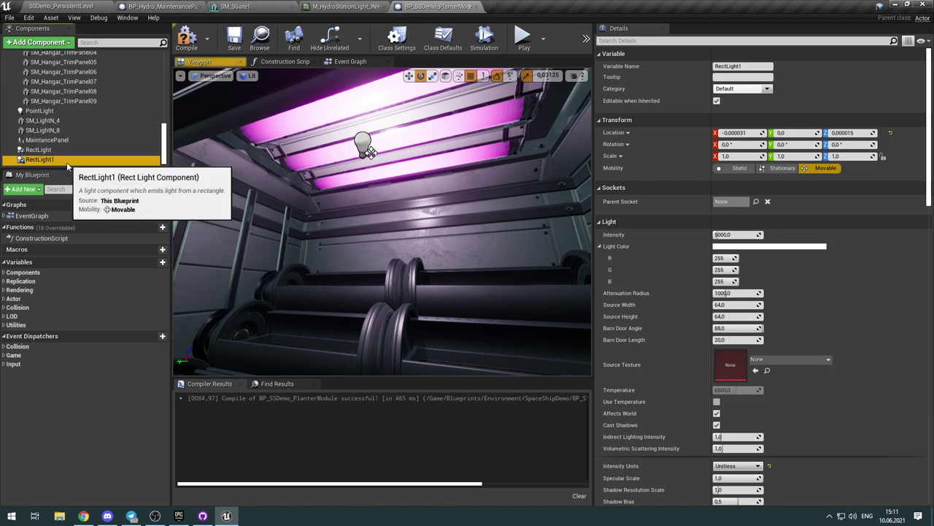
{"action": "key", "text": "Delete"}
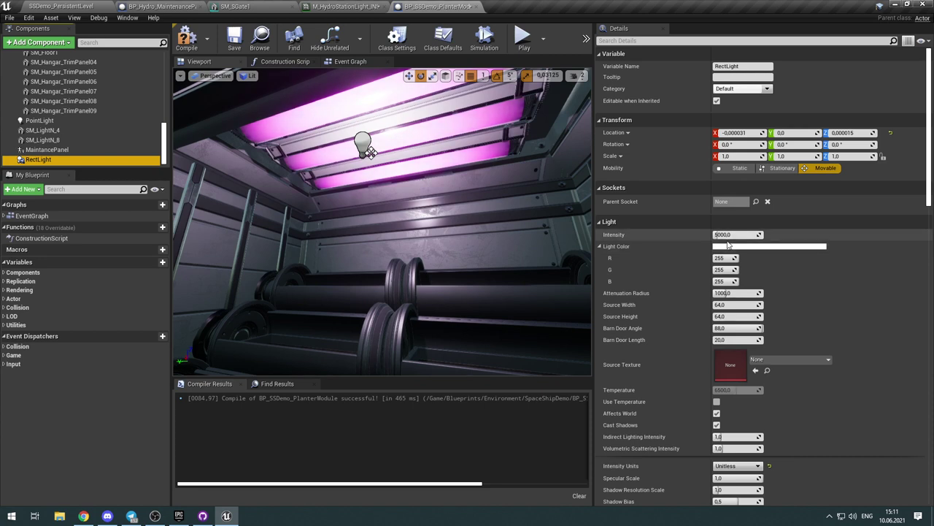
Step: Set the RectLight's light color by pasting the copied Hex Linear value EBB3FFFF and accept it
{"action": "left_click", "coordinate": [730, 234]}
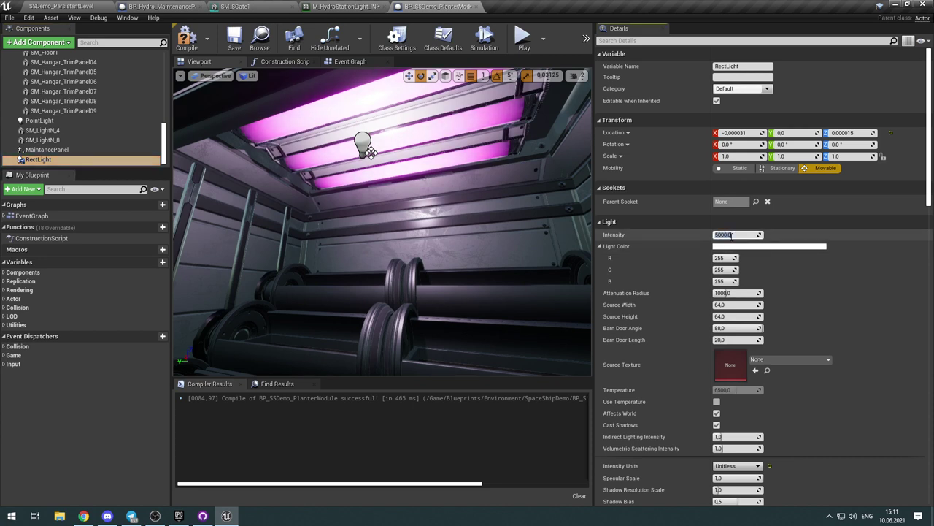
{"action": "left_click", "coordinate": [659, 247]}
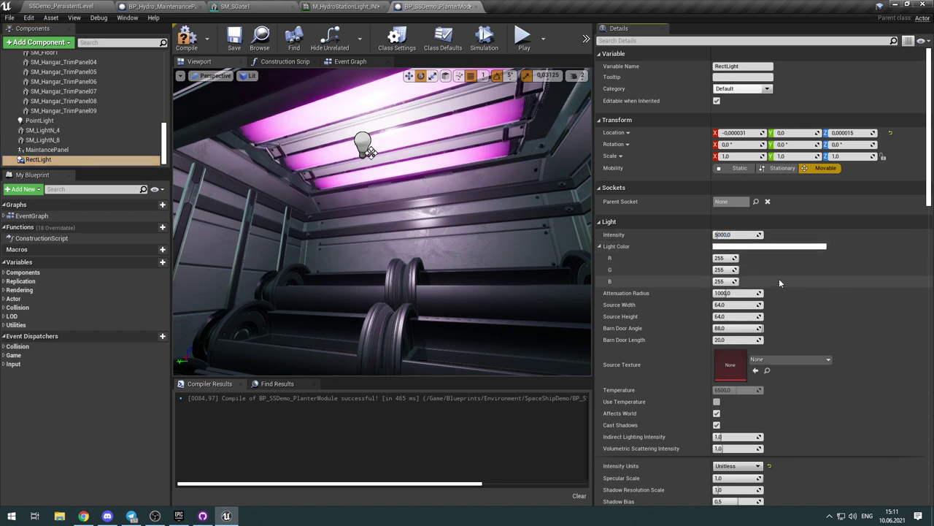
{"action": "left_click", "coordinate": [735, 250]}
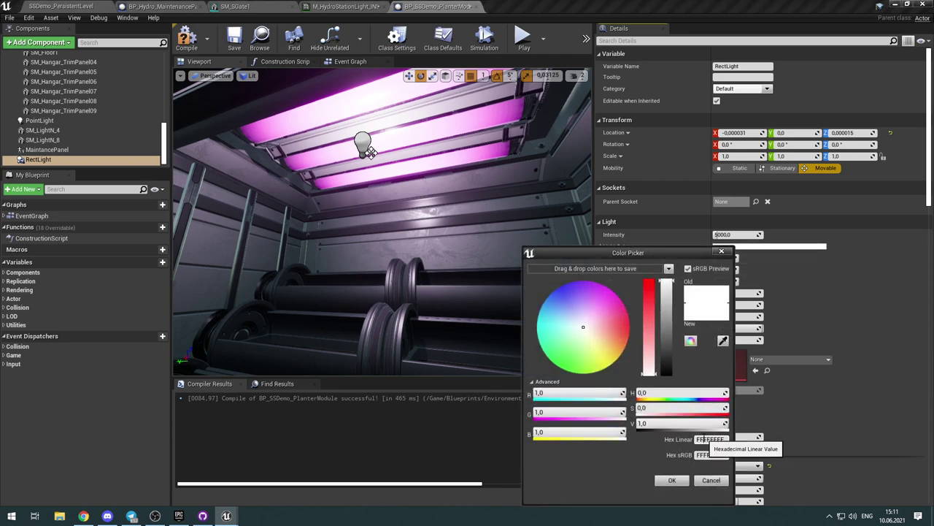
{"action": "key", "text": "Return"}
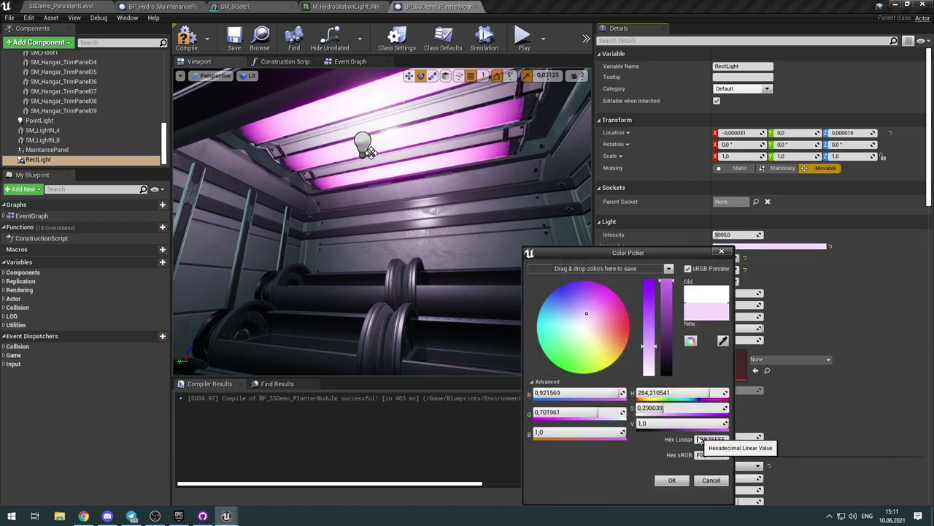
{"action": "left_click", "coordinate": [671, 480]}
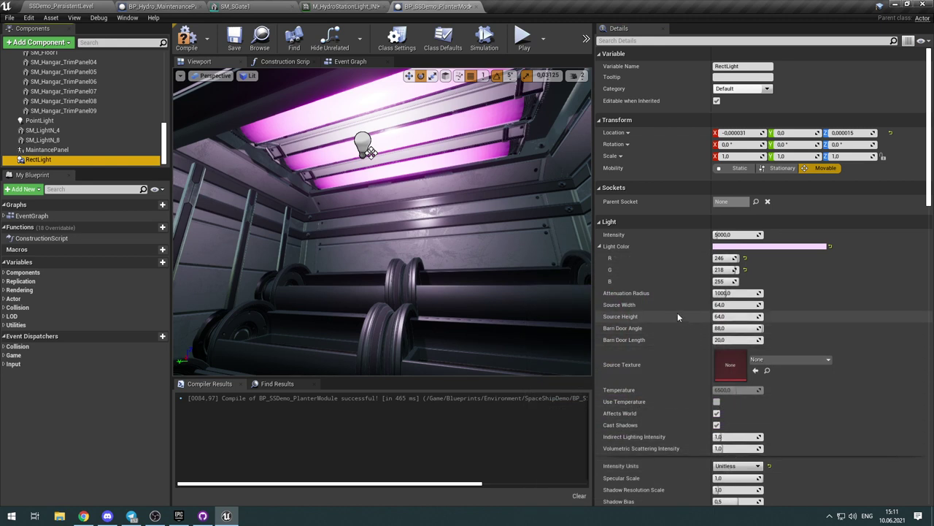
Step: Change the RectLight's intensity units to Candelas
{"action": "scroll", "coordinate": [679, 303], "scroll_direction": "down", "scroll_amount": 2}
{"action": "left_click", "coordinate": [737, 419]}
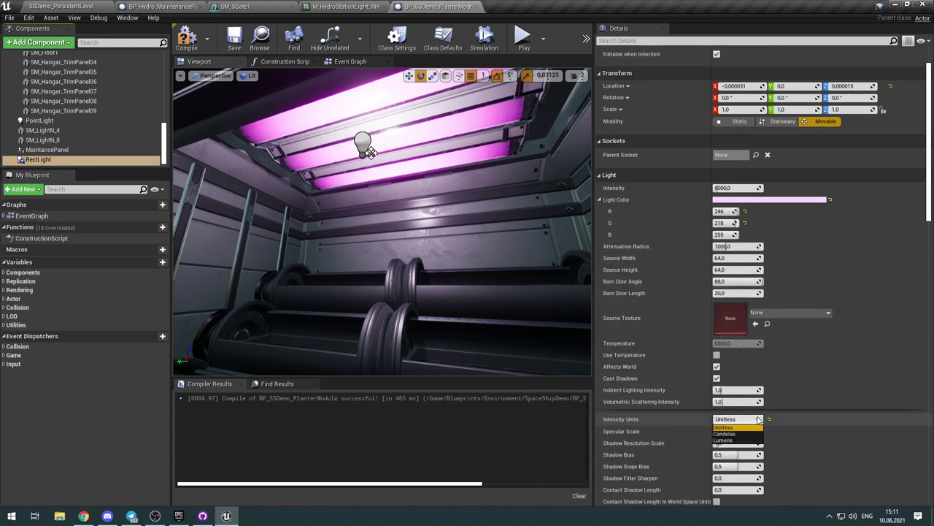
{"action": "left_click", "coordinate": [726, 433]}
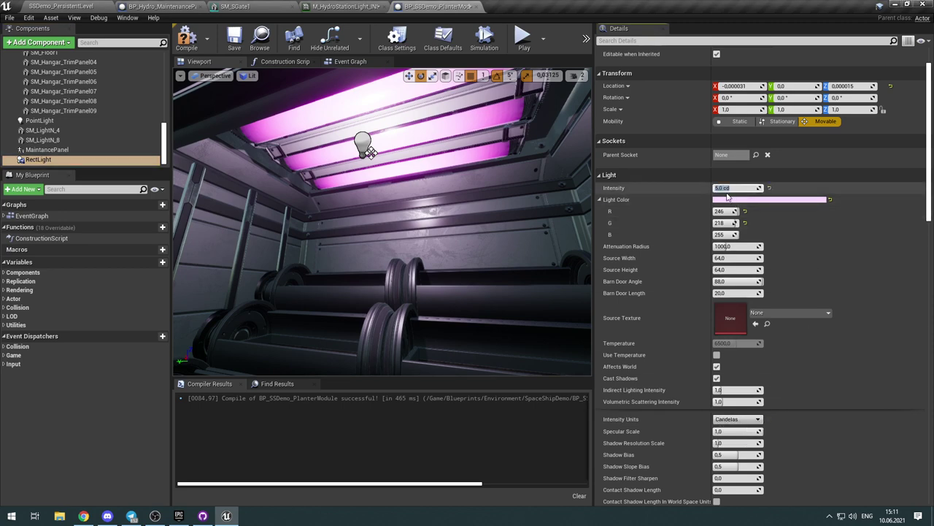
Step: Move the RectLight inside the planter module, to about X -92 and Z 119
{"action": "right_click_drag", "start_coordinate": [416, 254], "coordinate": [314, 358]}
{"action": "right_click_drag", "start_coordinate": [365, 300], "coordinate": [511, 266]}
{"action": "key", "text": "w"}
{"action": "left_click_drag", "start_coordinate": [381, 297], "coordinate": [394, 177]}
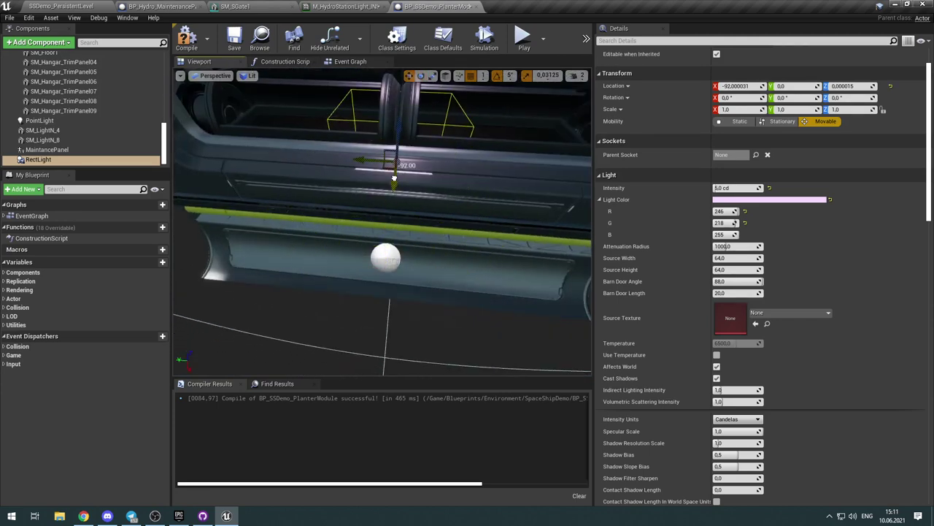
{"action": "left_click_drag", "start_coordinate": [400, 127], "coordinate": [400, 35]}
{"action": "right_click_drag", "start_coordinate": [434, 247], "coordinate": [435, 160]}
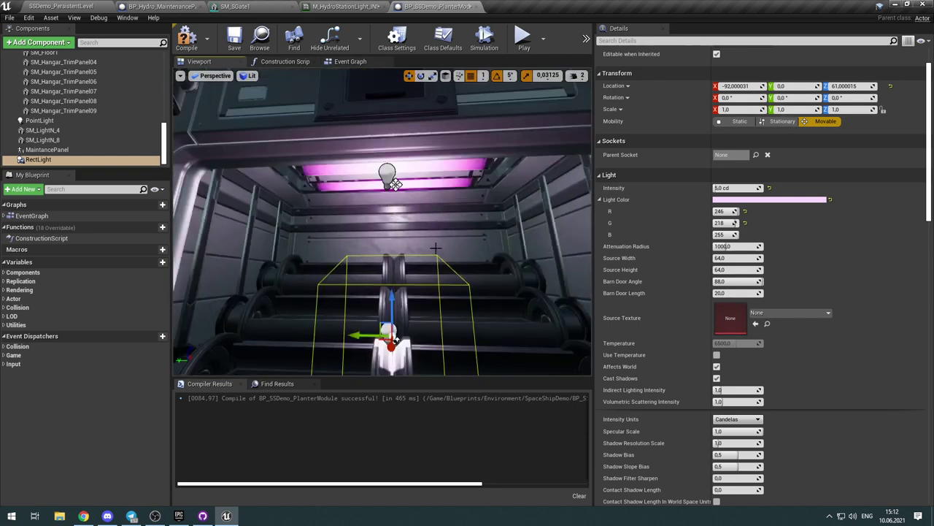
Step: Delete the PointLight component and set the RectLight's Volumetric Scattering Intensity to 50
{"action": "left_click", "coordinate": [387, 176]}
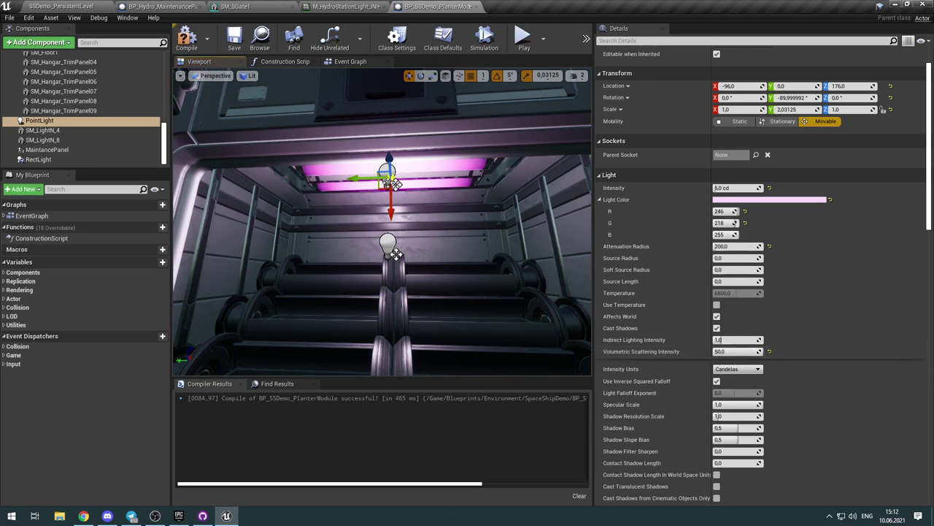
{"action": "key", "text": "Delete"}
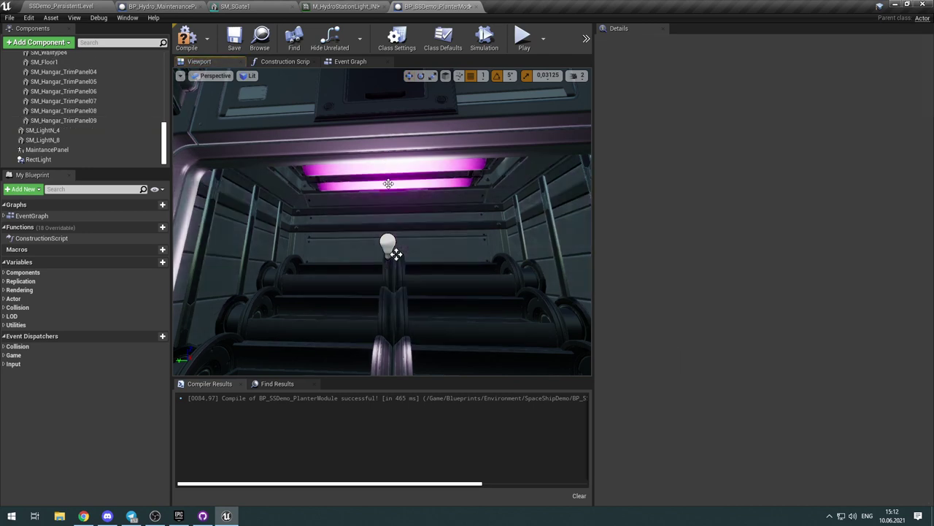
{"action": "left_click", "coordinate": [395, 252]}
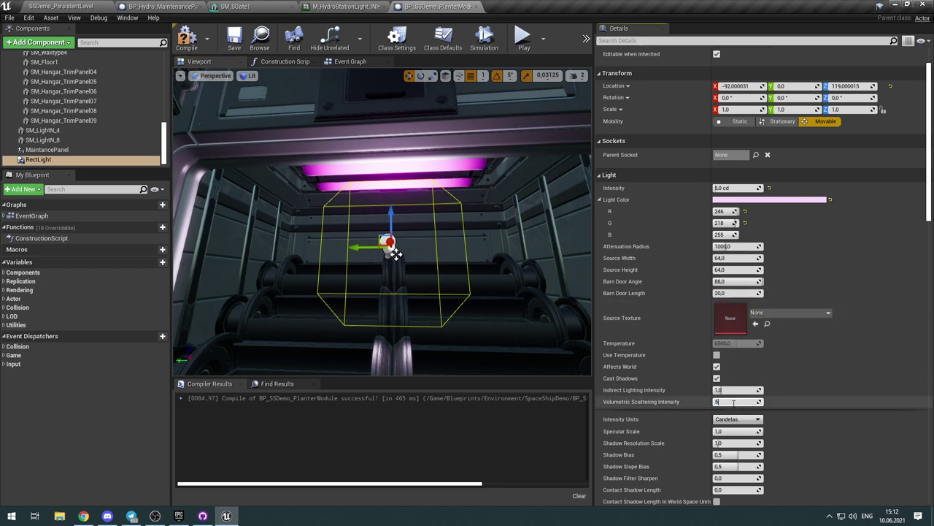
{"action": "left_click", "coordinate": [733, 401]}
{"action": "type", "text": "50"}
{"action": "key", "text": "Return"}
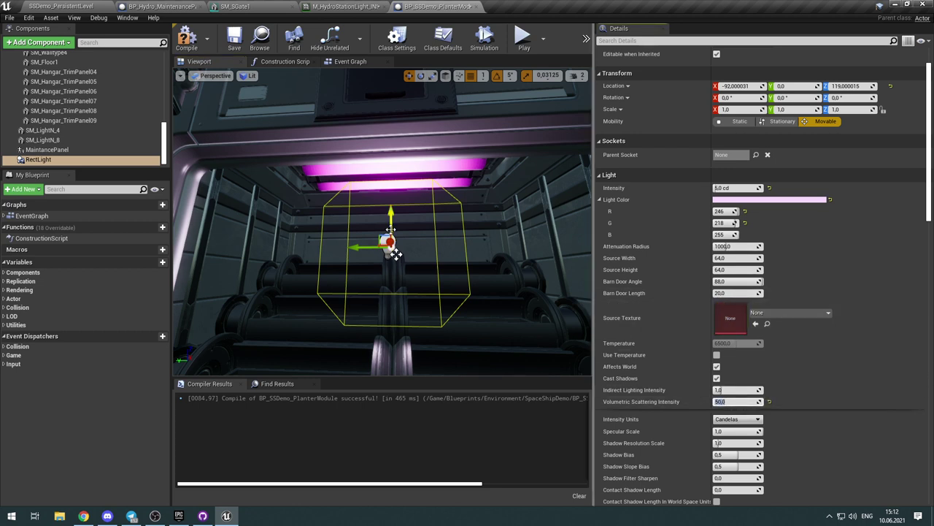
Step: Rotate the RectLight to about -90° around Y so that it shines down on the planters
{"action": "left_click", "coordinate": [394, 252]}
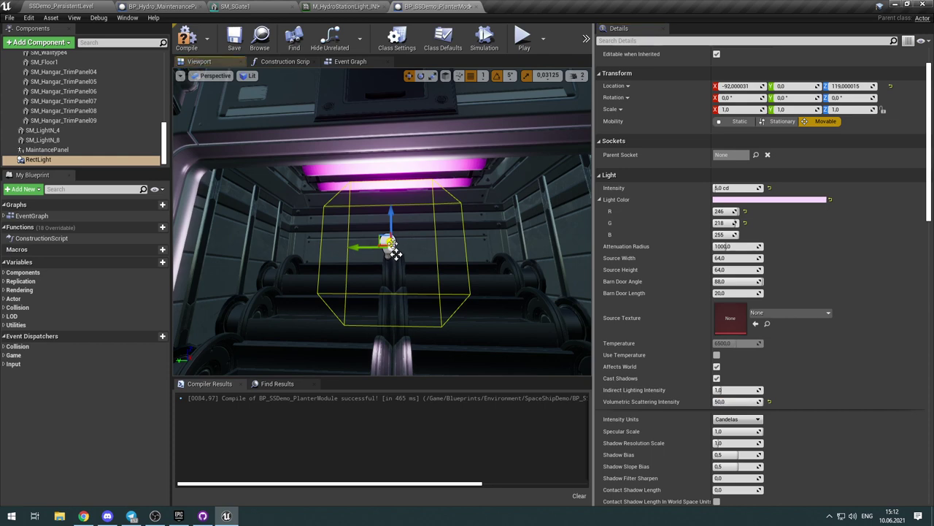
{"action": "key", "text": "e"}
{"action": "left_click_drag", "start_coordinate": [394, 254], "coordinate": [396, 254]}
{"action": "right_click_drag", "start_coordinate": [397, 254], "coordinate": [364, 208]}
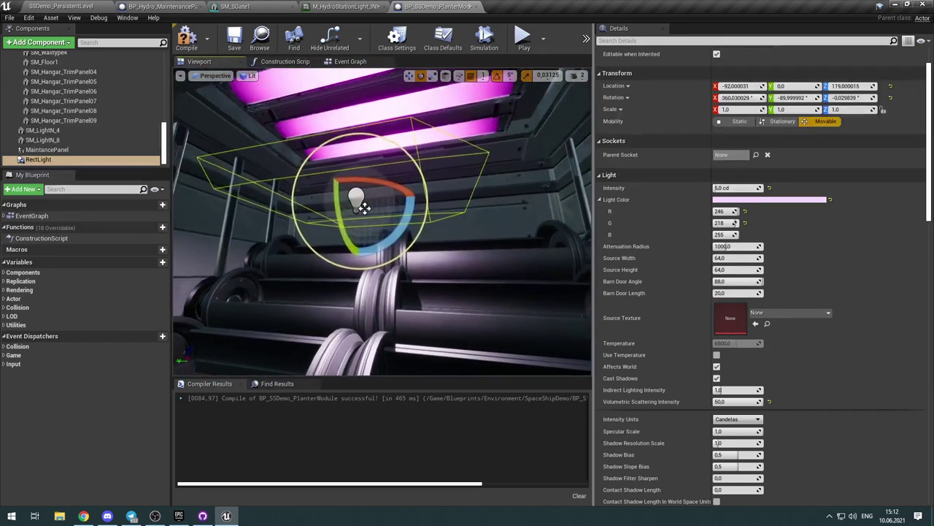
Step: Move the RectLight up to the ceiling lamps, to about X -132, Y -12 and Z 199
{"action": "left_click_drag", "start_coordinate": [363, 208], "coordinate": [389, 137], "text": "alt"}
{"action": "key", "text": "w"}
{"action": "left_click_drag", "start_coordinate": [391, 212], "coordinate": [352, 163], "text": "alt"}
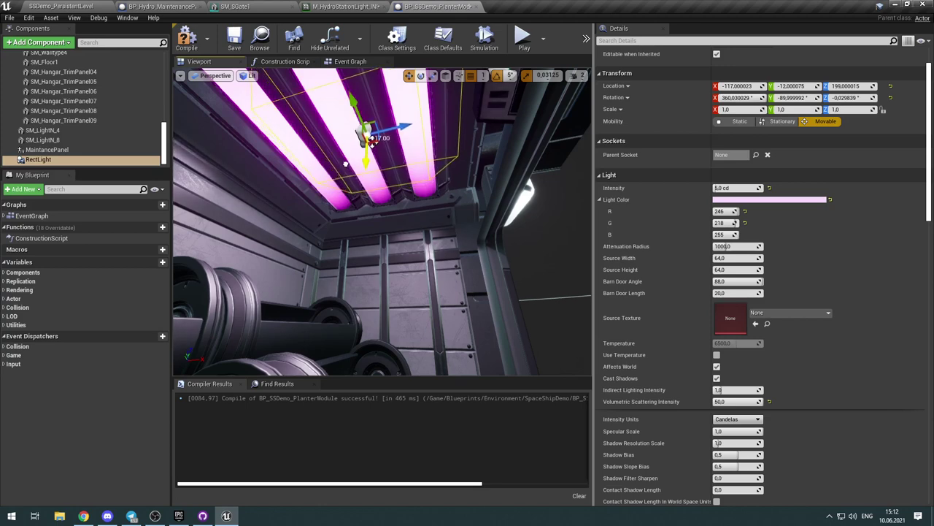
{"action": "left_click_drag", "start_coordinate": [371, 139], "coordinate": [352, 145]}
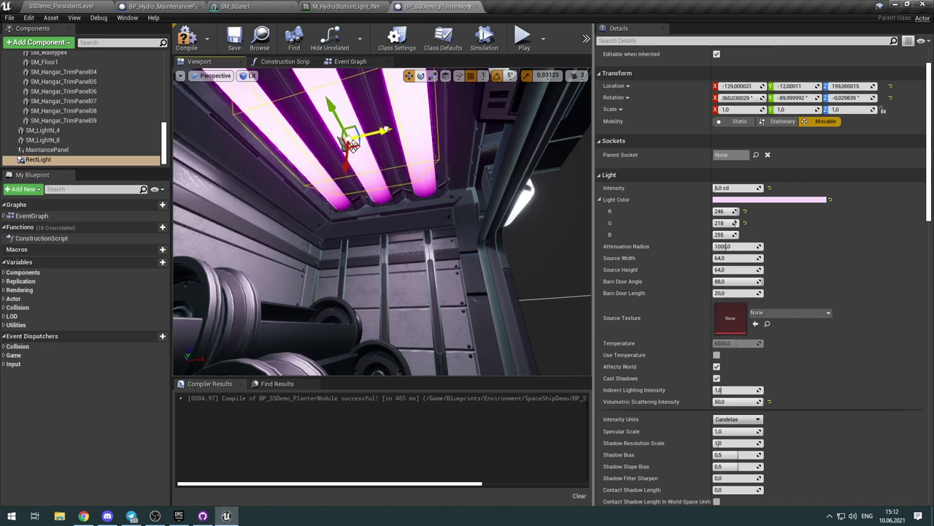
{"action": "right_click_drag", "start_coordinate": [381, 130], "coordinate": [381, 189]}
{"action": "right_click_drag", "start_coordinate": [395, 91], "coordinate": [395, 90]}
{"action": "right_click_drag", "start_coordinate": [395, 219], "coordinate": [395, 146]}
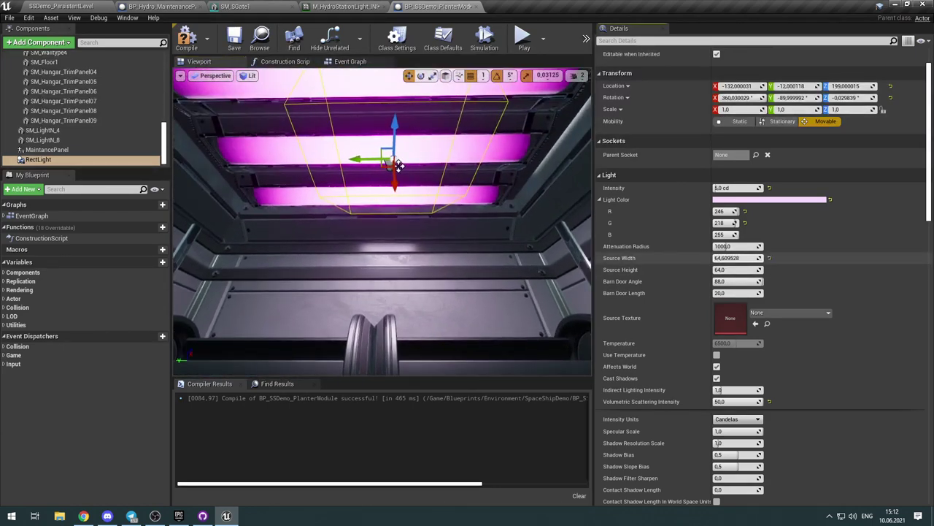
Step: Enlarge the RectLight's source to about 243 wide and 125 high, centering the light at about Y 0
{"action": "left_click_drag", "start_coordinate": [736, 258], "coordinate": [801, 258]}
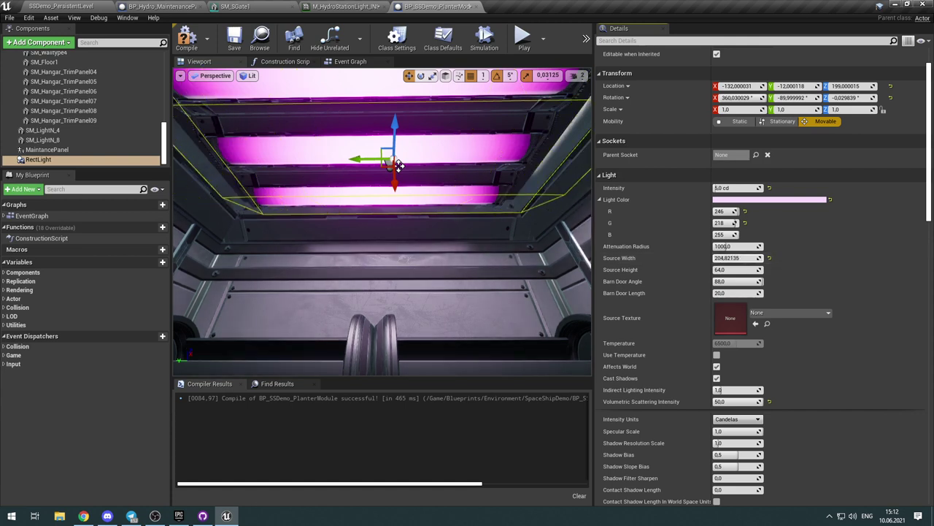
{"action": "left_click_drag", "start_coordinate": [395, 165], "coordinate": [379, 166]}
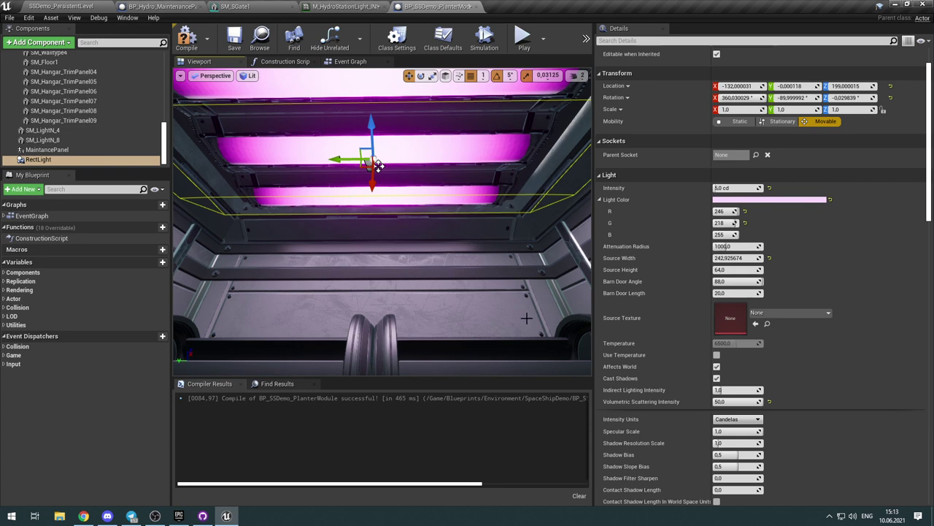
{"action": "left_click_drag", "start_coordinate": [728, 269], "coordinate": [759, 269]}
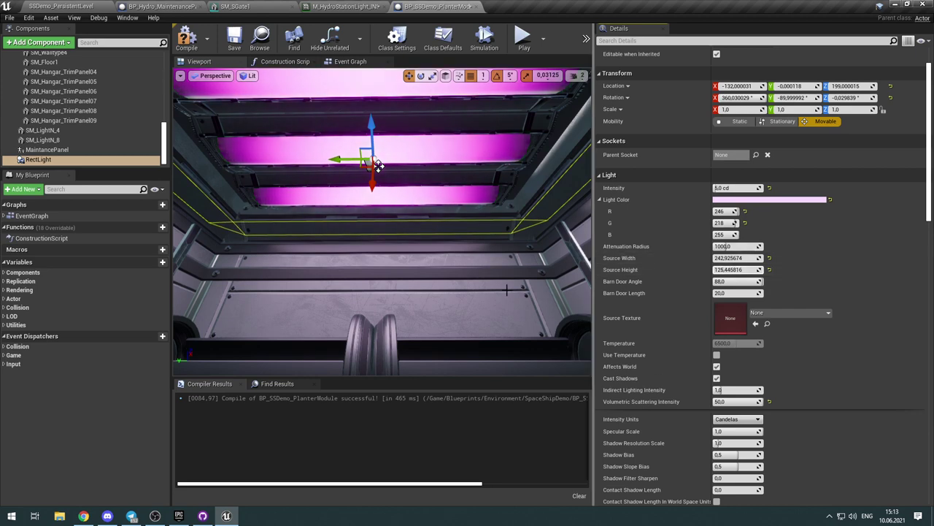
Step: Reduce the RectLight's barn door angle to about 35.7 and its barn door length to about 11.6
{"action": "right_click_drag", "start_coordinate": [438, 219], "coordinate": [376, 183]}
{"action": "left_click_drag", "start_coordinate": [364, 133], "coordinate": [364, 133]}
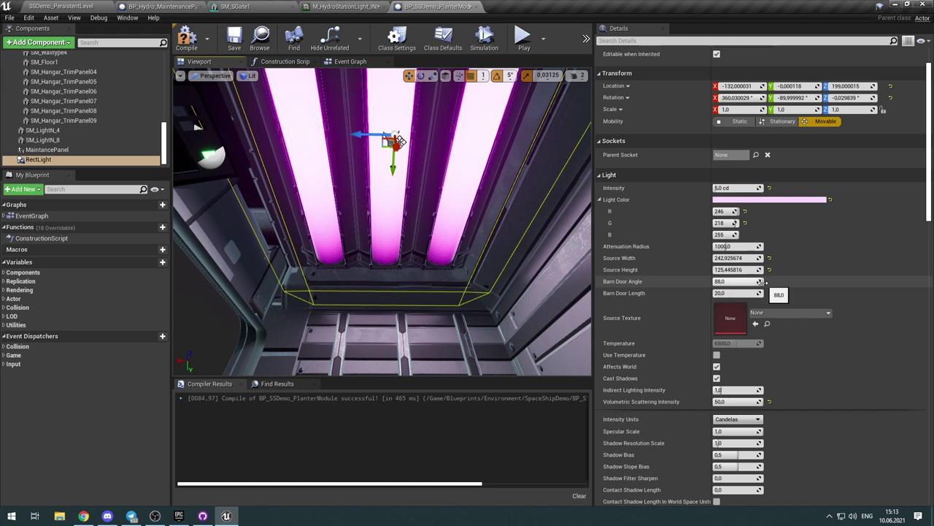
{"action": "left_click_drag", "start_coordinate": [762, 281], "coordinate": [730, 294]}
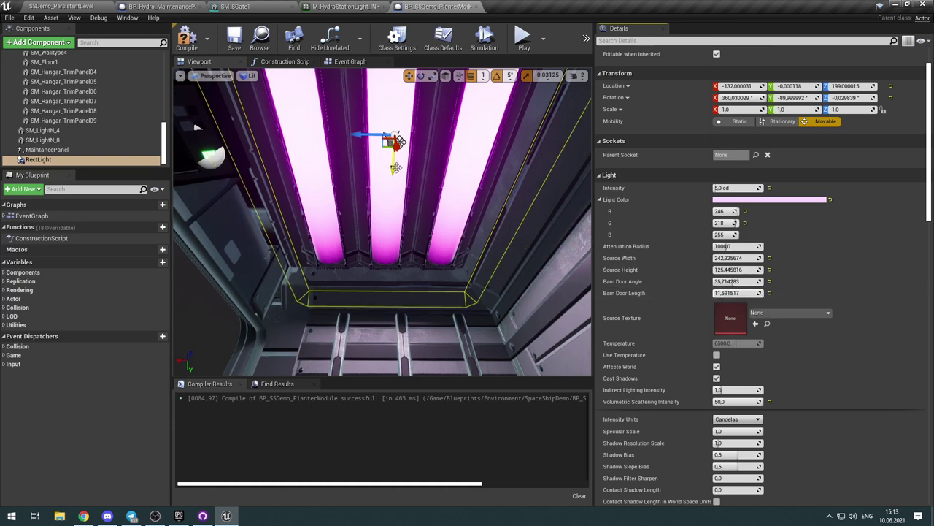
Step: Undo a trial sideways shift of the RectLight and lower it to about Z 197
{"action": "left_click_drag", "start_coordinate": [393, 166], "coordinate": [392, 161]}
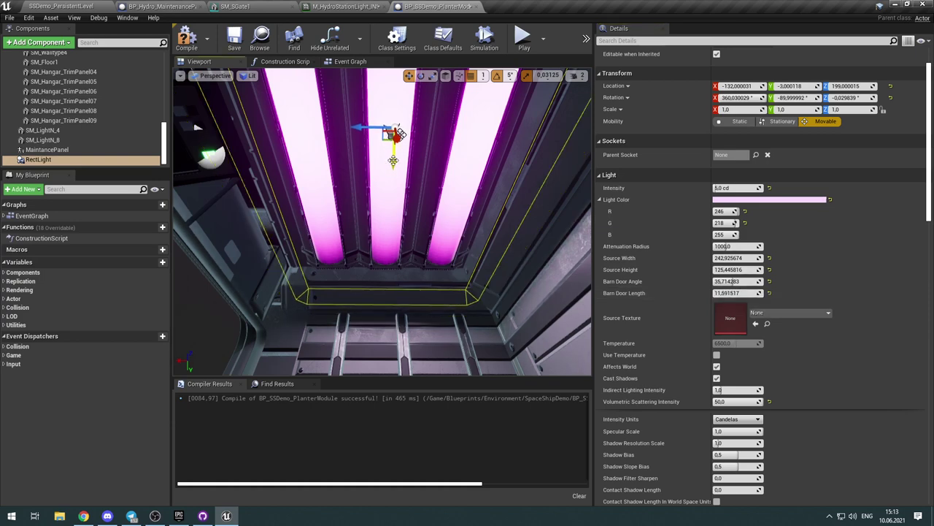
{"action": "key", "text": "ctrl+z"}
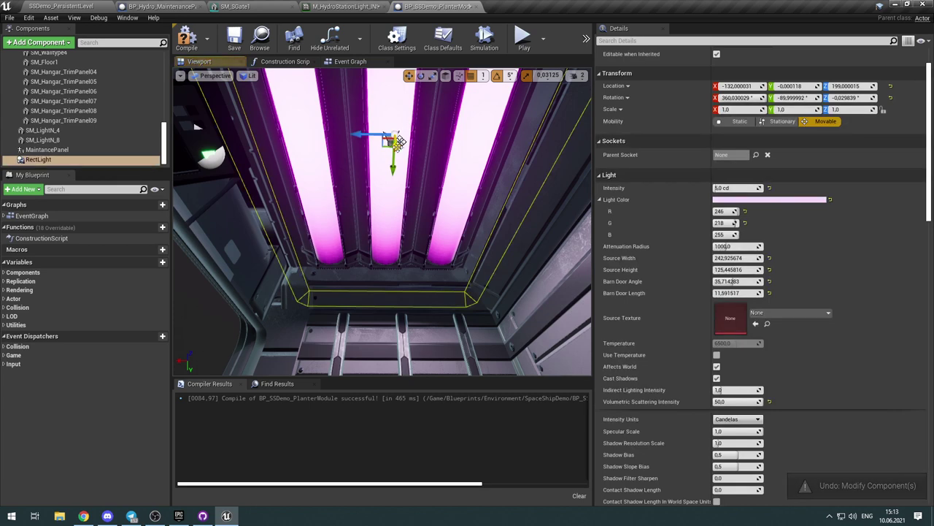
{"action": "mouse_move", "coordinate": [398, 144]}
{"action": "left_mouse_down"}
{"action": "mouse_move", "coordinate": [400, 136]}
{"action": "mouse_move", "coordinate": [403, 157]}
{"action": "mouse_move", "coordinate": [400, 129]}
{"action": "left_mouse_up"}
{"action": "right_click_drag", "start_coordinate": [403, 128], "coordinate": [380, 238]}
{"action": "right_click_drag", "start_coordinate": [380, 168], "coordinate": [394, 166]}
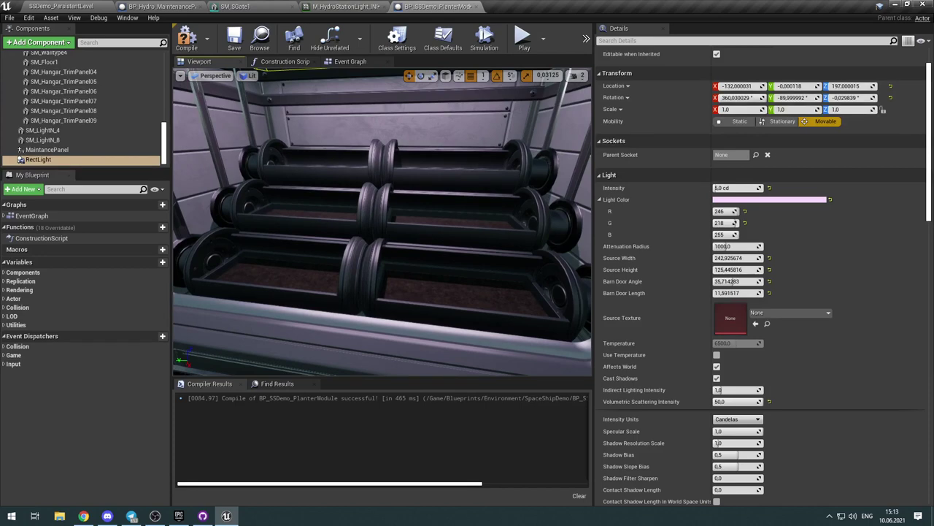
Step: Set the RectLight's attenuation radius to 200
{"action": "right_click_drag", "start_coordinate": [454, 175], "coordinate": [504, 179]}
{"action": "key", "text": "f"}
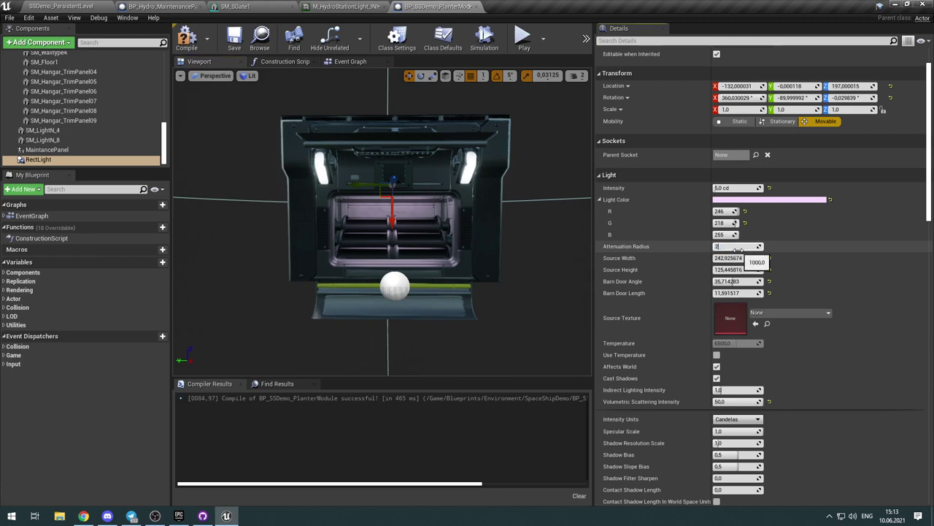
{"action": "key", "text": "Return"}
{"action": "right_click_drag", "start_coordinate": [466, 242], "coordinate": [435, 241]}
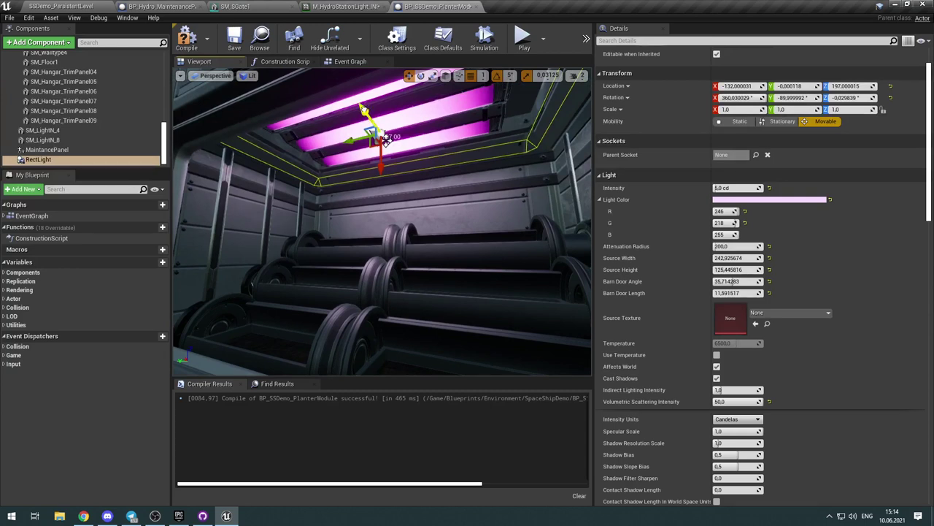
Step: Move the RectLight to about X -114 and set its attenuation radius to 300
{"action": "left_click_drag", "start_coordinate": [386, 140], "coordinate": [378, 128]}
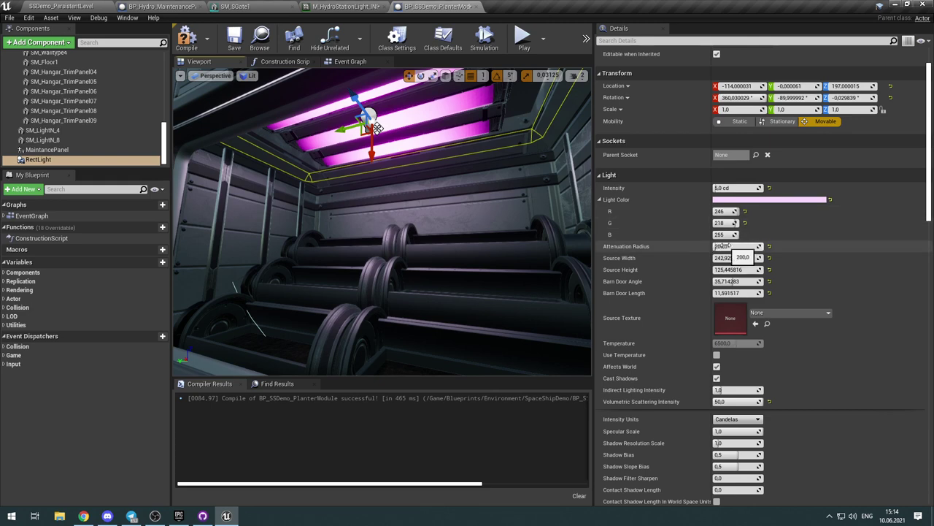
{"action": "left_click", "coordinate": [739, 246]}
{"action": "type", "text": "300"}
{"action": "key", "text": "Return"}
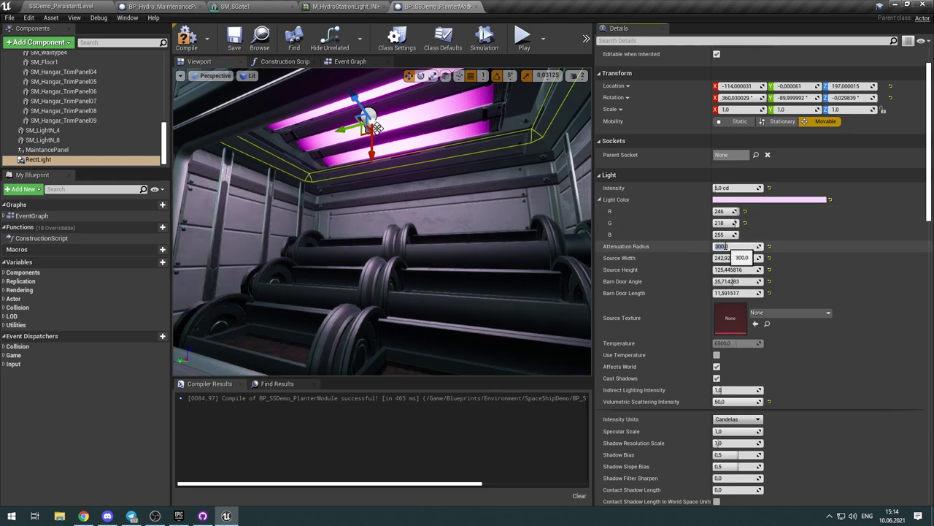
Step: Compile the planter module blueprint and play the persistent level to check the new planter lighting in-game
{"action": "right_click_drag", "start_coordinate": [474, 233], "coordinate": [445, 264]}
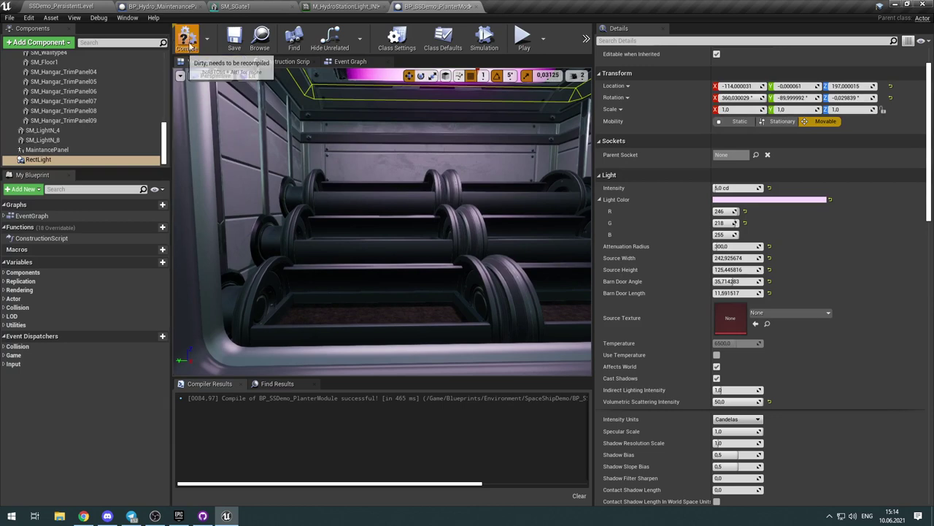
{"action": "left_click", "coordinate": [72, 6]}
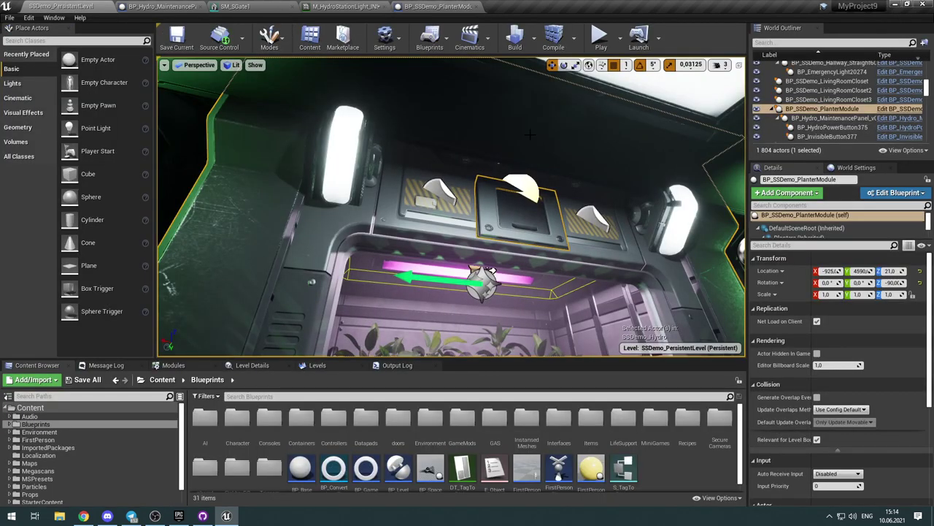
{"action": "left_click", "coordinate": [599, 37]}
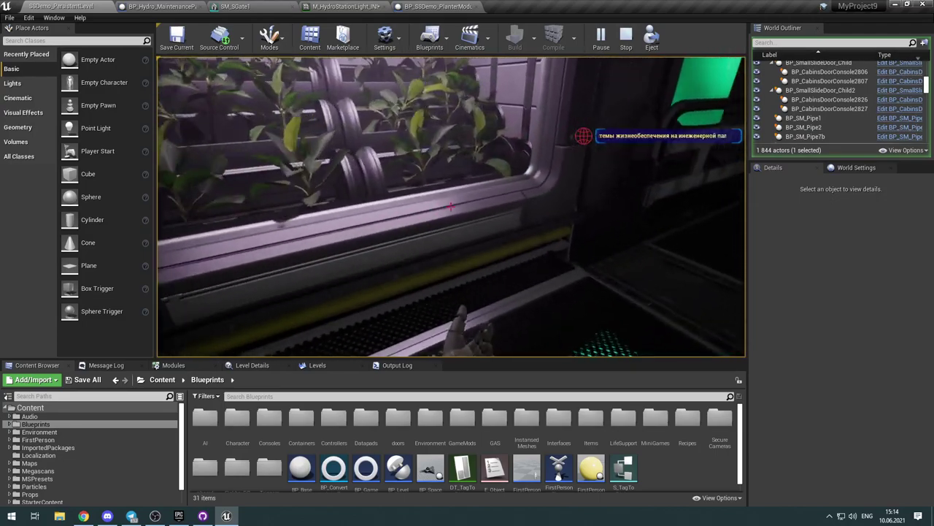
{"action": "key", "text": "Escape"}
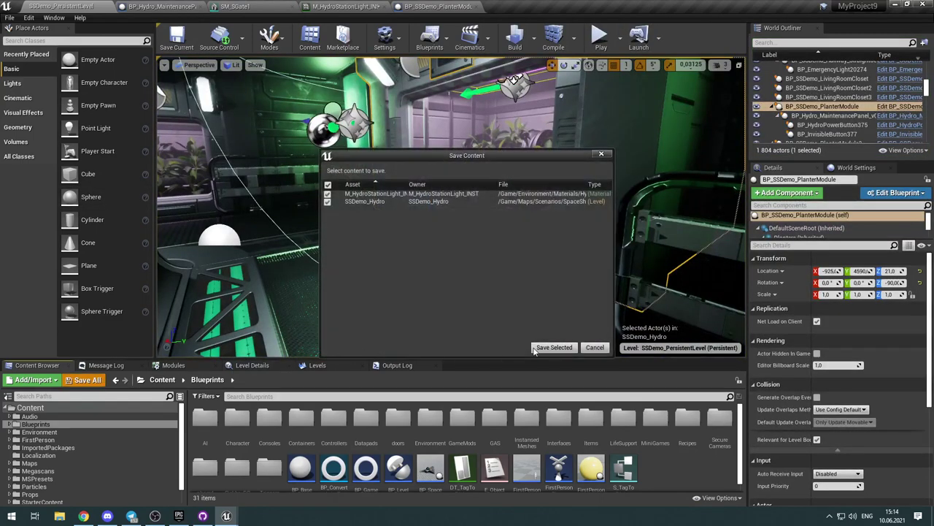
Step: Save the modified M_HydroStationLight_INST material instance and SSDemo_Hydro level
{"action": "left_click", "coordinate": [553, 348]}
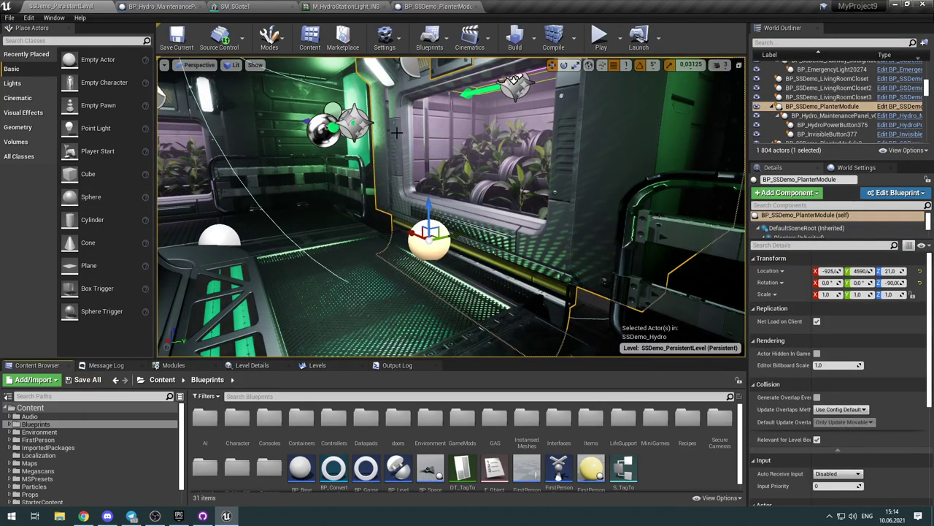
{"action": "key", "text": "w"}
{"action": "right_click_drag", "start_coordinate": [397, 132], "coordinate": [488, 128]}
{"action": "key", "text": "s"}
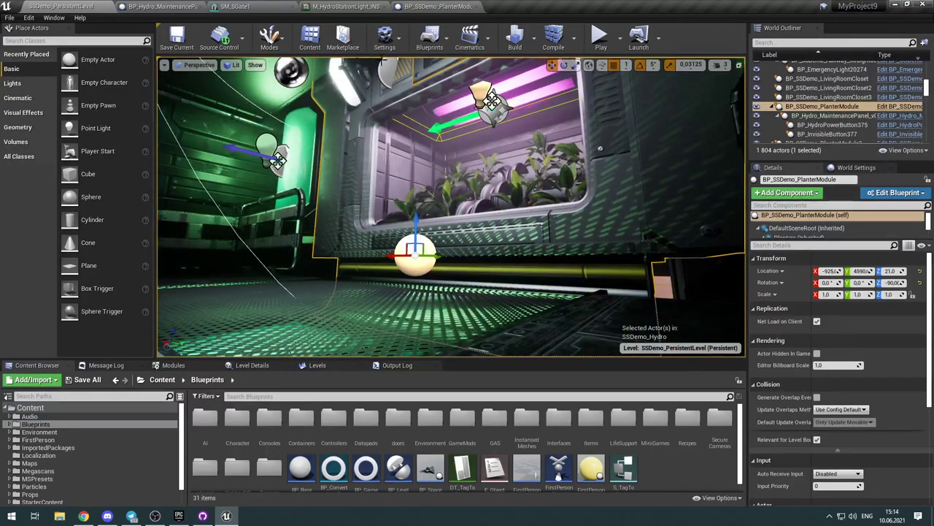
{"action": "left_click", "coordinate": [436, 7]}
{"action": "left_click", "coordinate": [354, 8]}
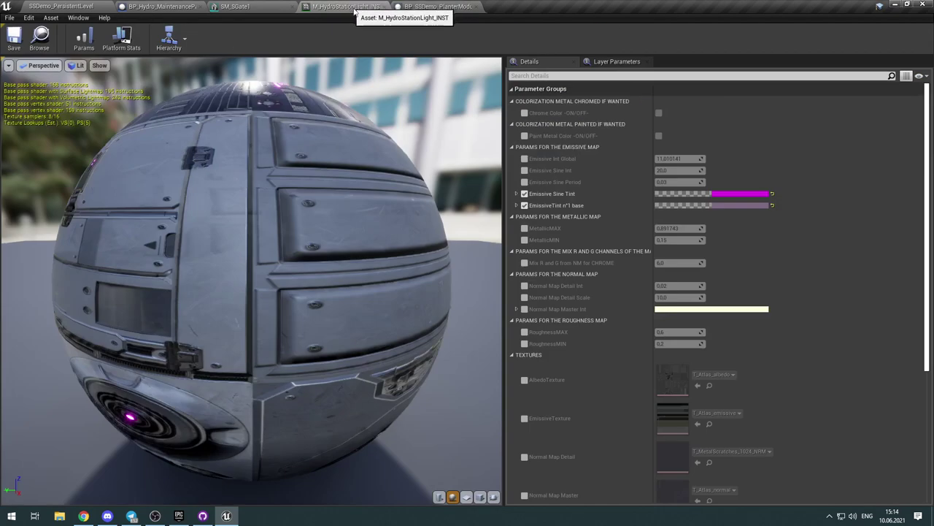
{"action": "left_click", "coordinate": [738, 193]}
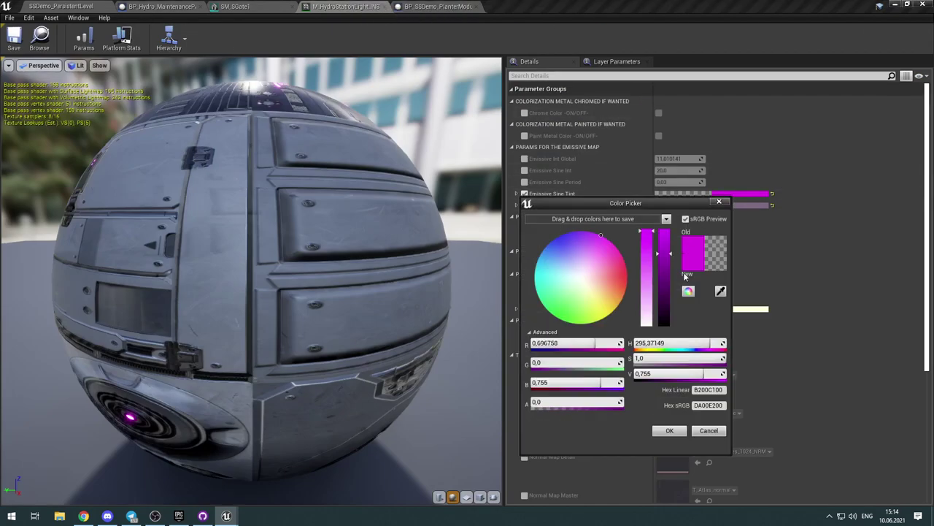
{"action": "left_click_drag", "start_coordinate": [672, 257], "coordinate": [671, 267]}
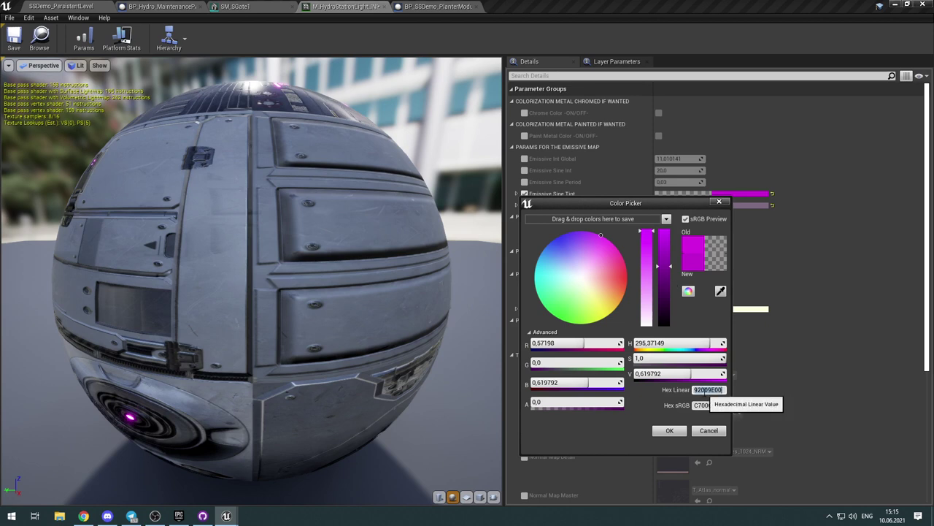
{"action": "left_click", "coordinate": [710, 431]}
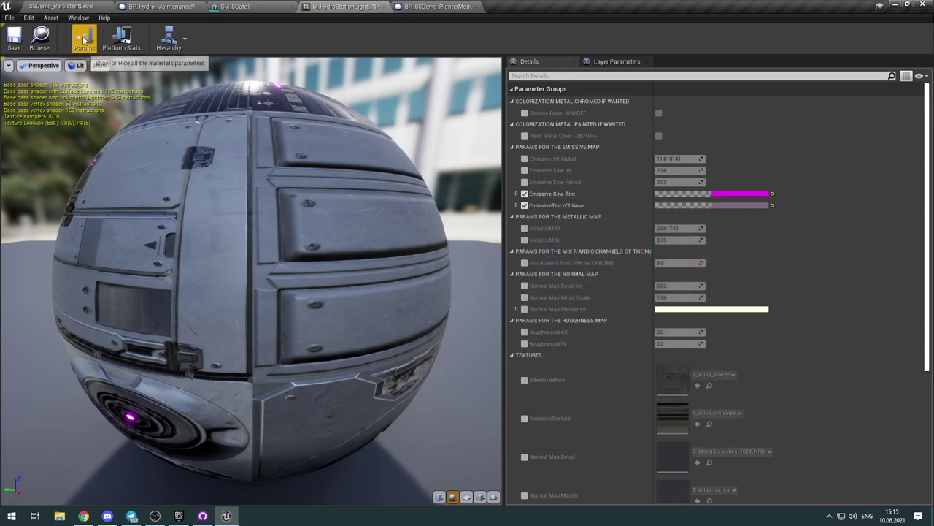
{"action": "left_click", "coordinate": [14, 38]}
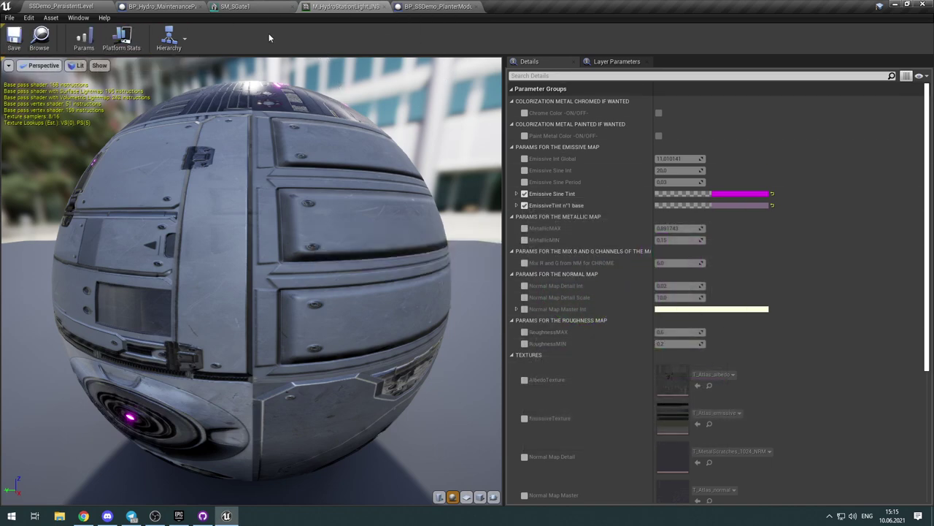
Step: Change the planter module RectLight's colour to a darker, more saturated purple of R 208, G 134, B 228
{"action": "left_click", "coordinate": [179, 7]}
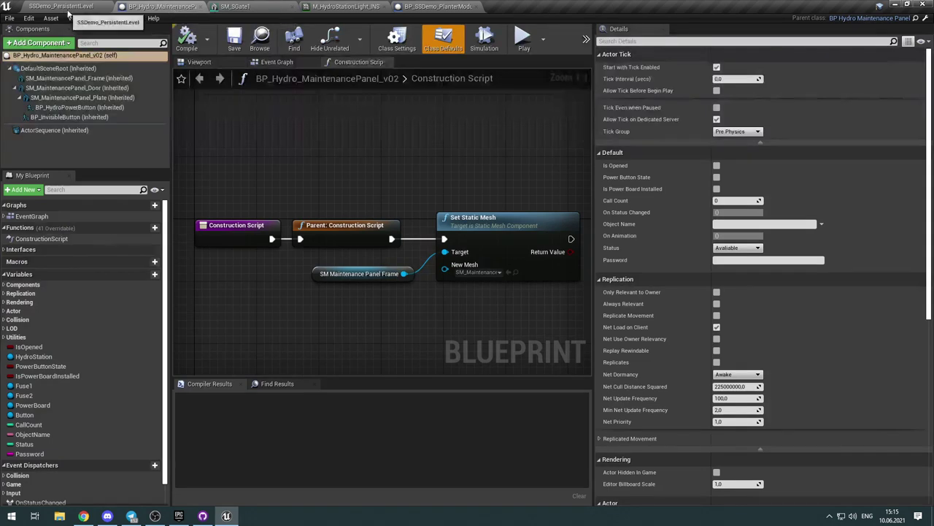
{"action": "left_click", "coordinate": [65, 7]}
{"action": "left_click", "coordinate": [436, 7]}
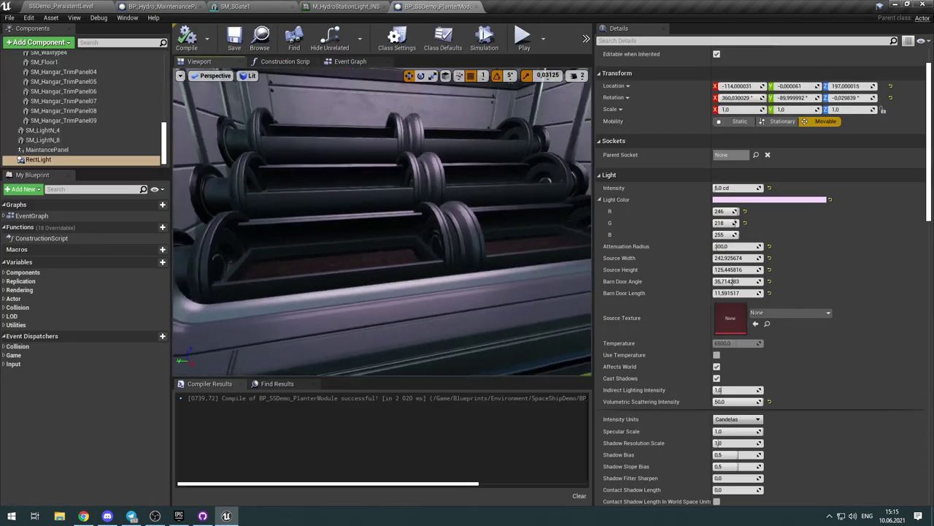
{"action": "key", "text": "f"}
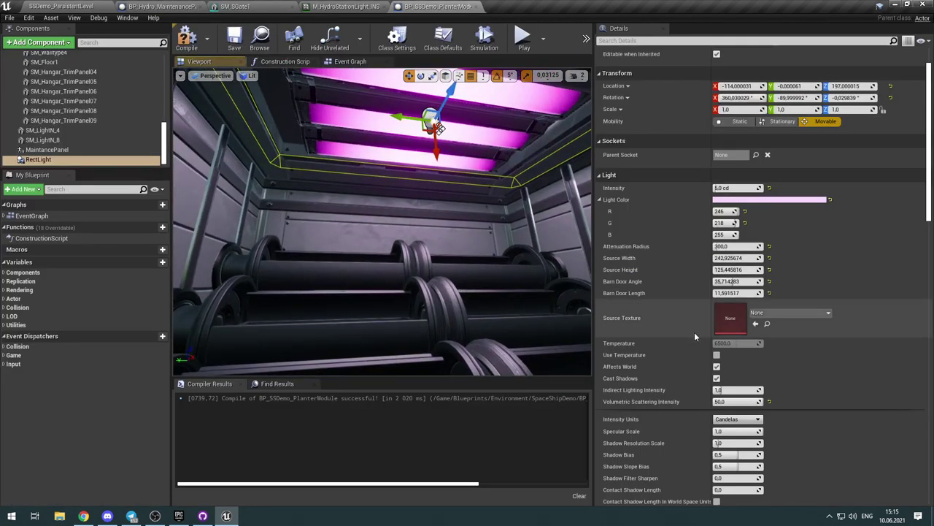
{"action": "left_click", "coordinate": [745, 199]}
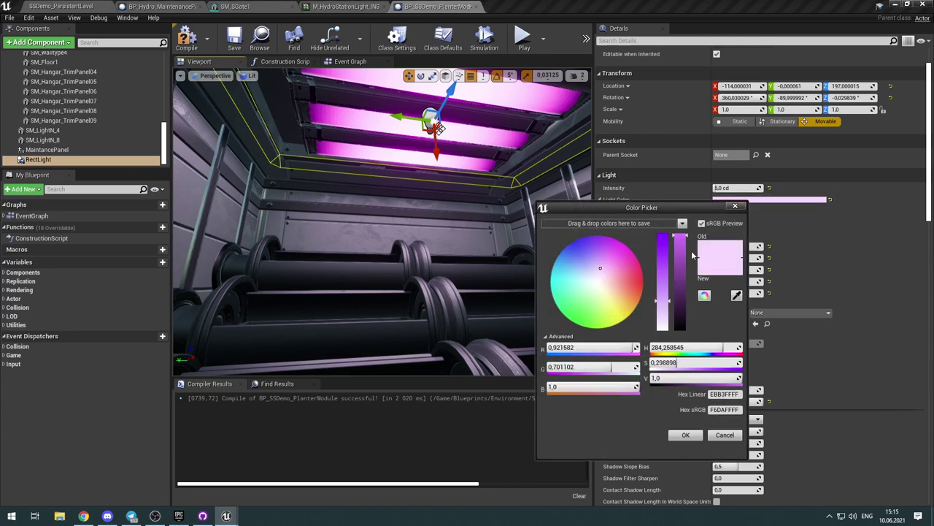
{"action": "mouse_move", "coordinate": [682, 247]}
{"action": "left_mouse_down"}
{"action": "mouse_move", "coordinate": [685, 277]}
{"action": "mouse_move", "coordinate": [681, 235]}
{"action": "mouse_move", "coordinate": [686, 253]}
{"action": "left_mouse_up"}
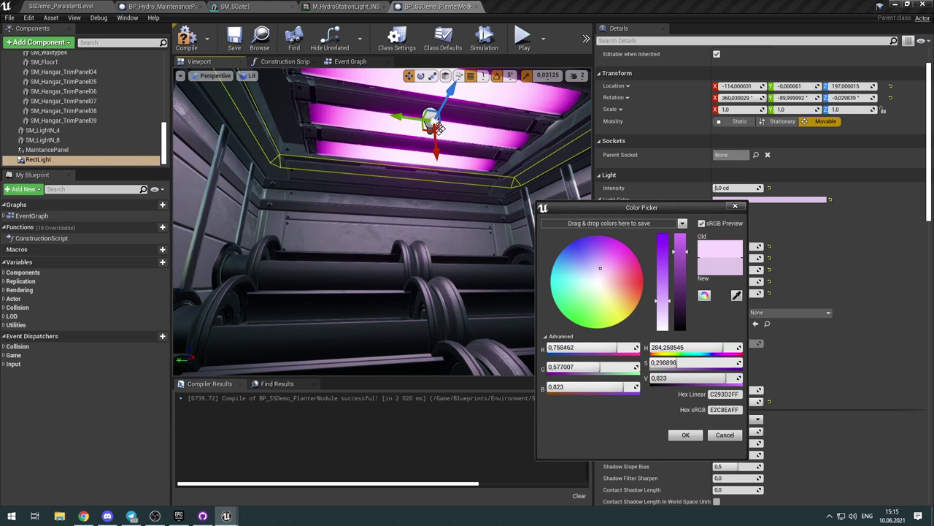
{"action": "mouse_move", "coordinate": [685, 250]}
{"action": "left_mouse_down"}
{"action": "mouse_move", "coordinate": [684, 235]}
{"action": "mouse_move", "coordinate": [686, 257]}
{"action": "left_mouse_up"}
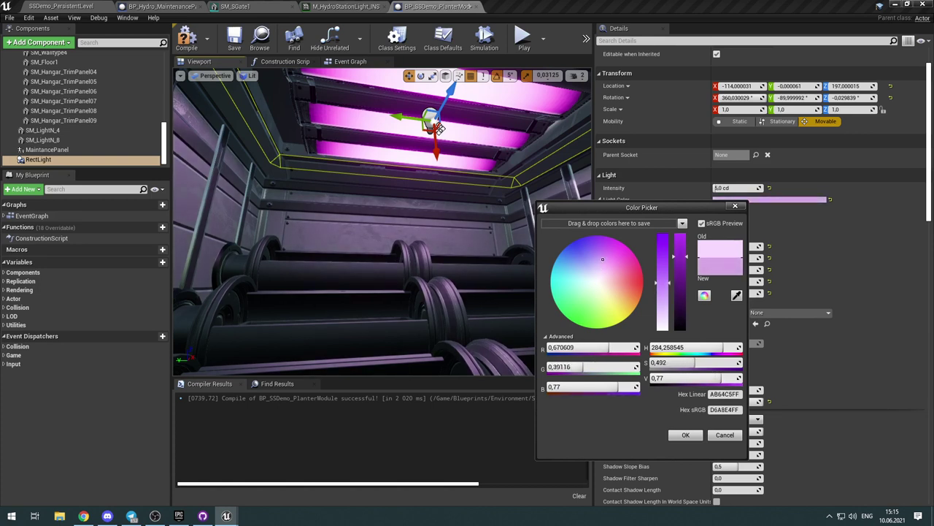
{"action": "left_click_drag", "start_coordinate": [567, 367], "coordinate": [560, 366]}
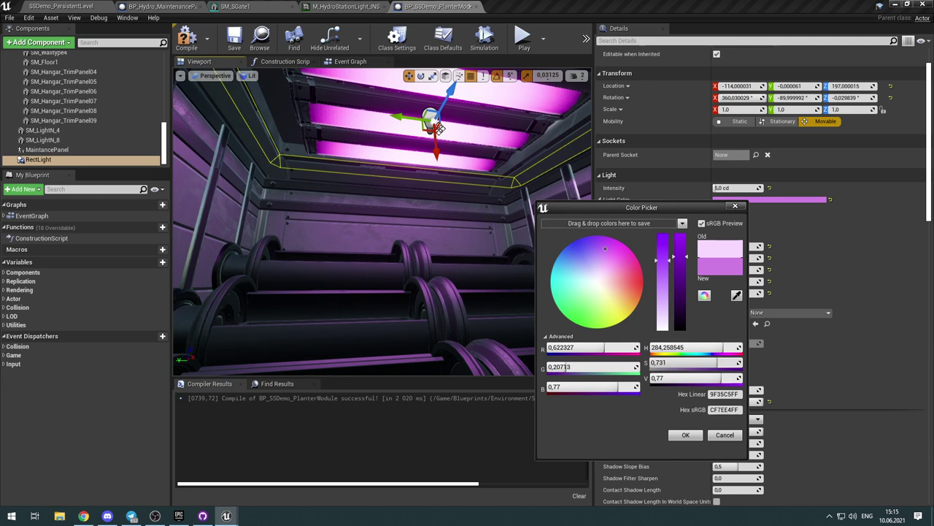
{"action": "left_click", "coordinate": [686, 435]}
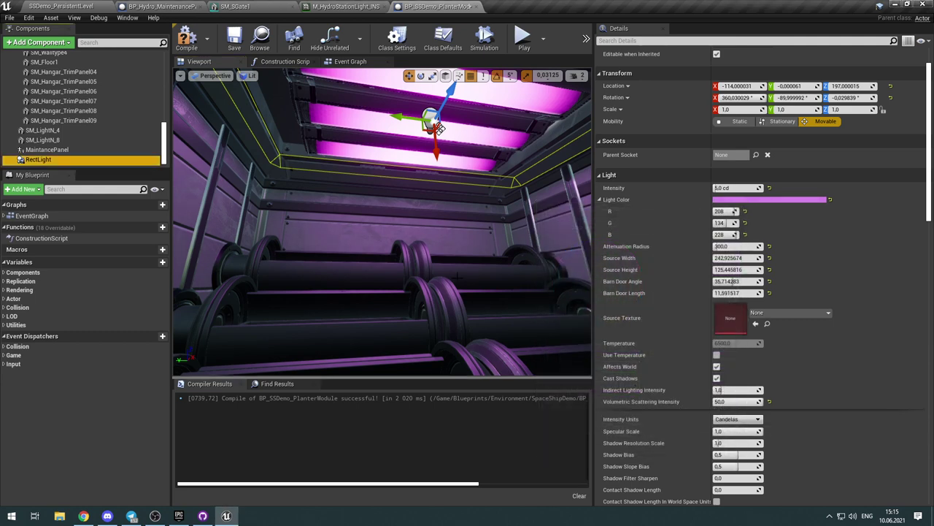
Step: Compile the planter module blueprint and briefly test-play the persistent level with the purple planter light
{"action": "left_click", "coordinate": [182, 53]}
{"action": "left_click", "coordinate": [70, 6]}
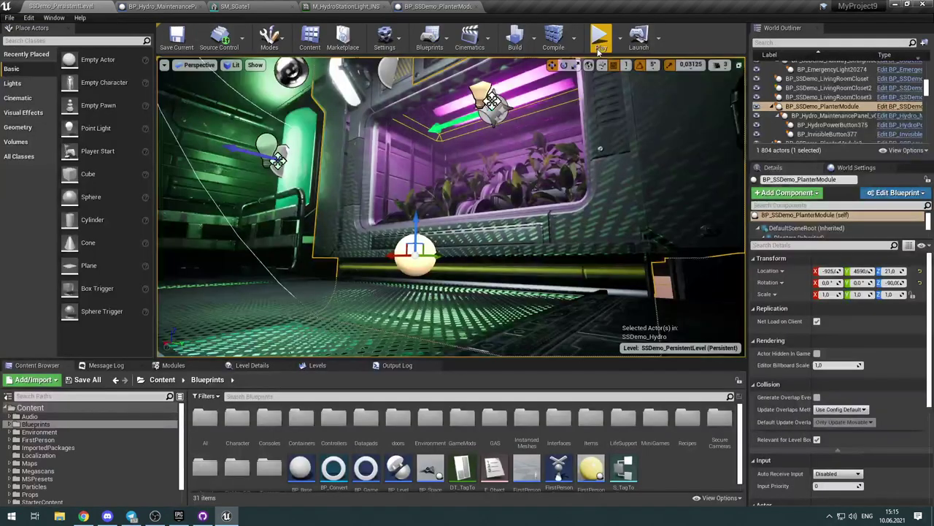
{"action": "left_click", "coordinate": [600, 38]}
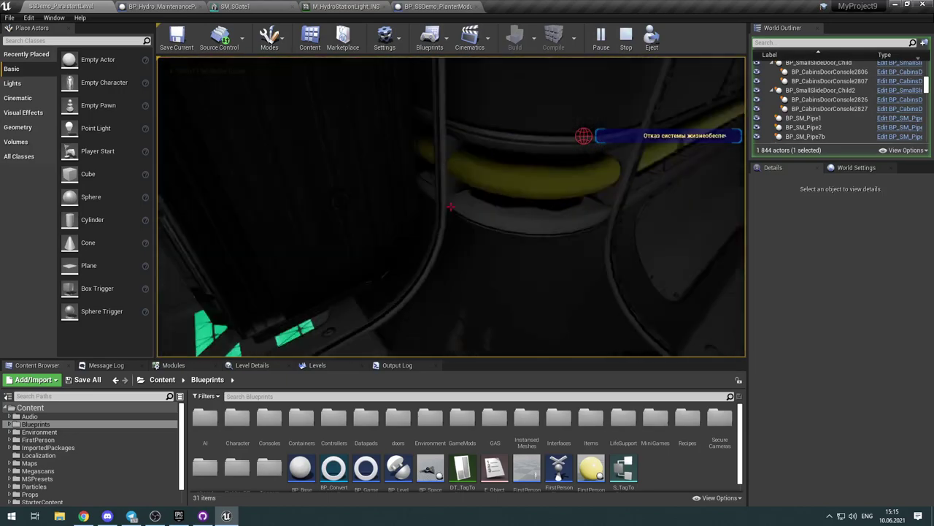
{"action": "key", "text": "Escape"}
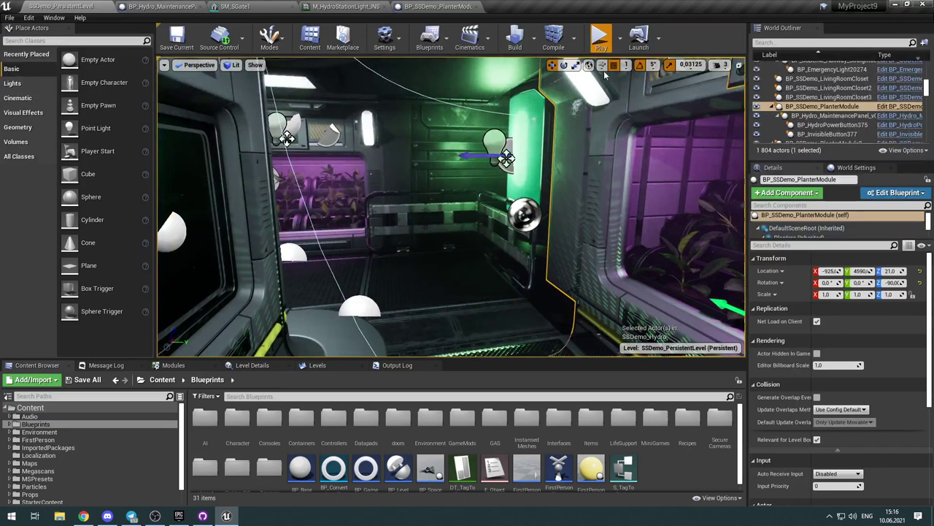
Step: Play the level again and walk up to the planter to inspect its plants under the purple light
{"action": "left_click", "coordinate": [601, 40]}
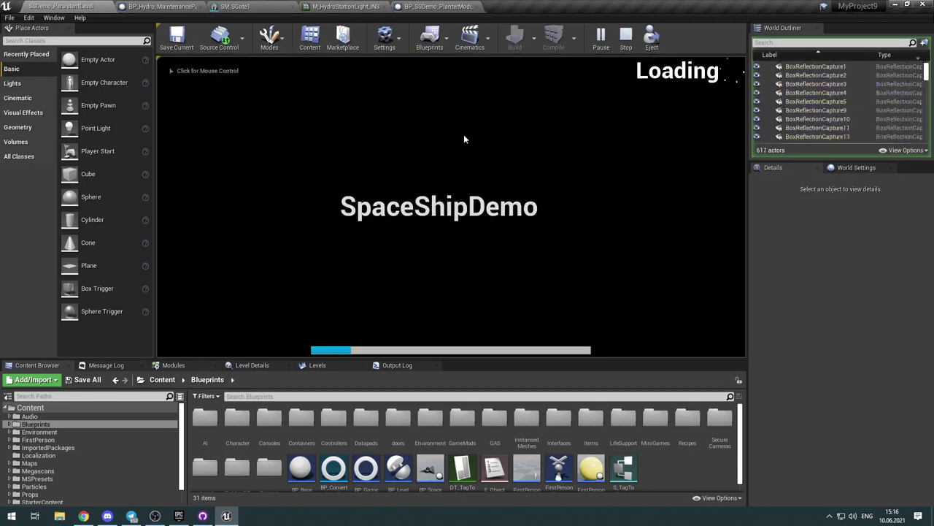
{"action": "left_click", "coordinate": [407, 200]}
{"action": "key", "text": "w"}
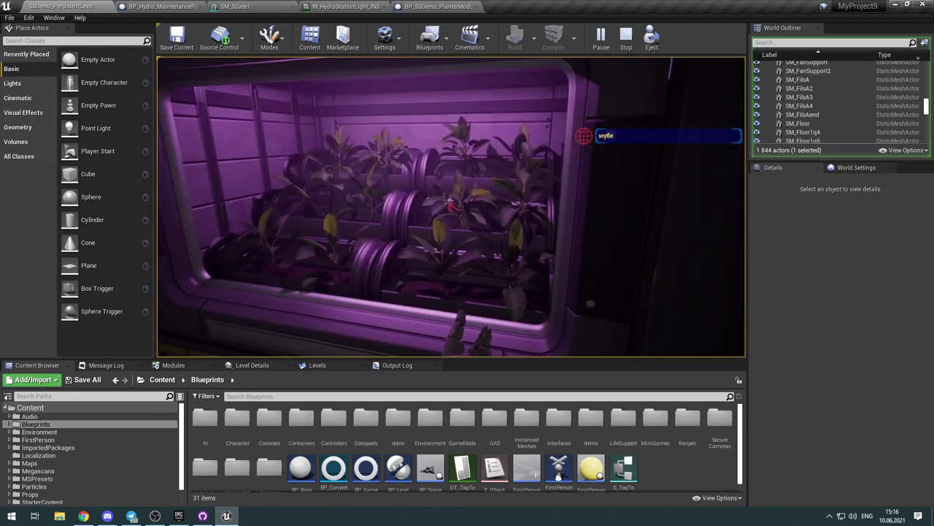
{"action": "key", "text": "w"}
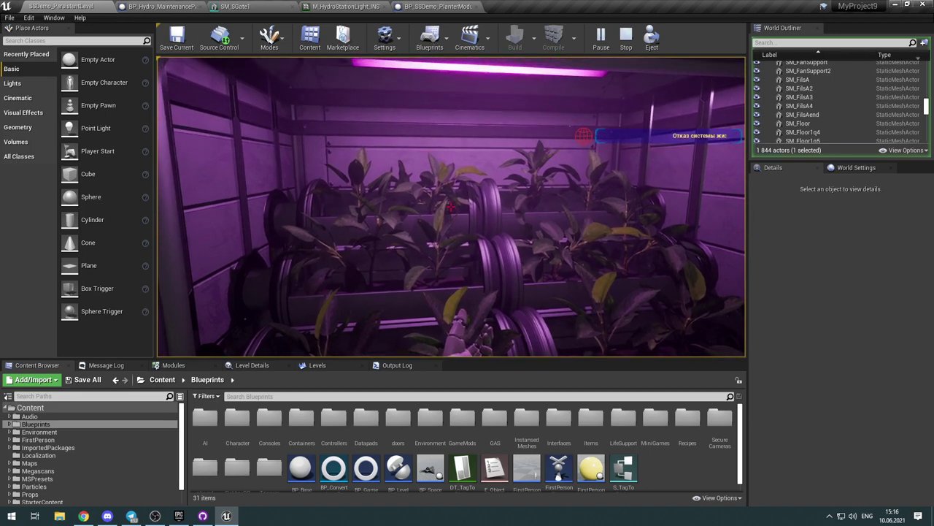
{"action": "key", "text": "Escape"}
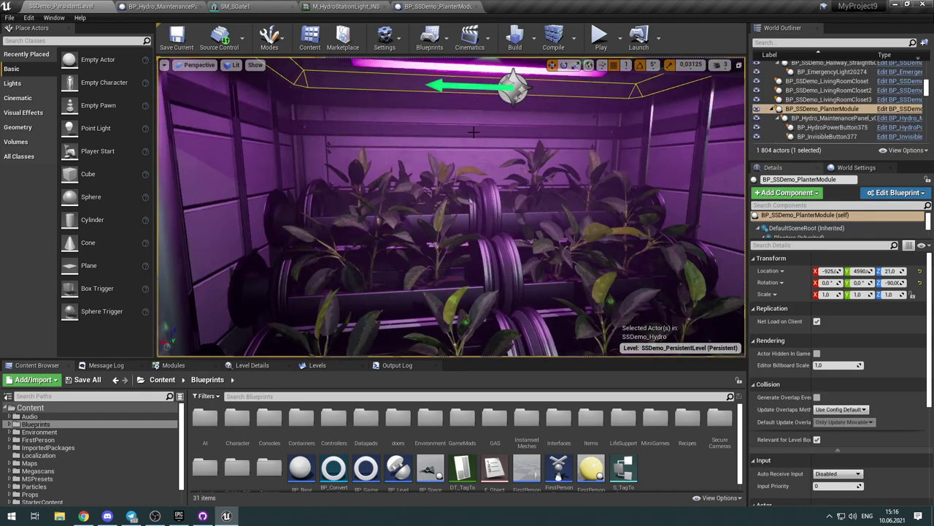
Step: Open the FX_SteamFlow_small system of the planter's FX_SteamFlow7 actor and examine its user-exposed Color parameter
{"action": "left_click", "coordinate": [473, 133]}
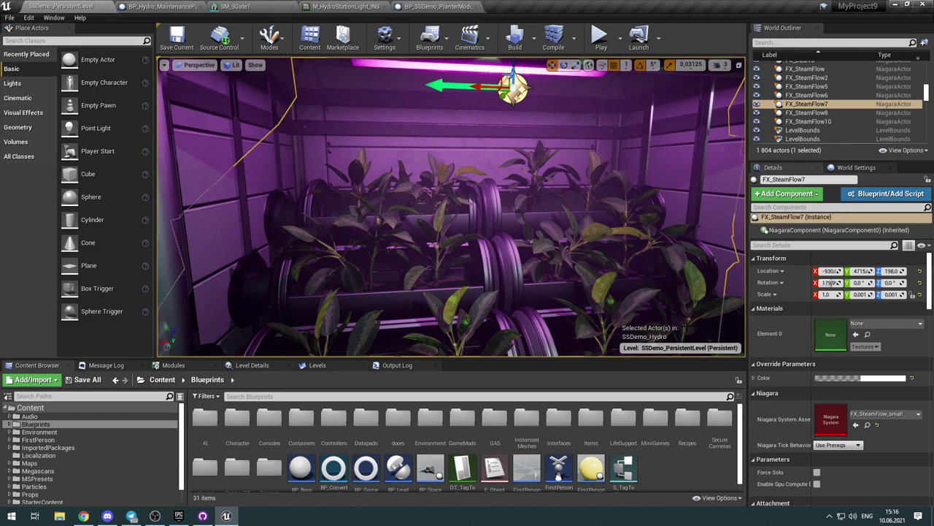
{"action": "right_click", "coordinate": [815, 105]}
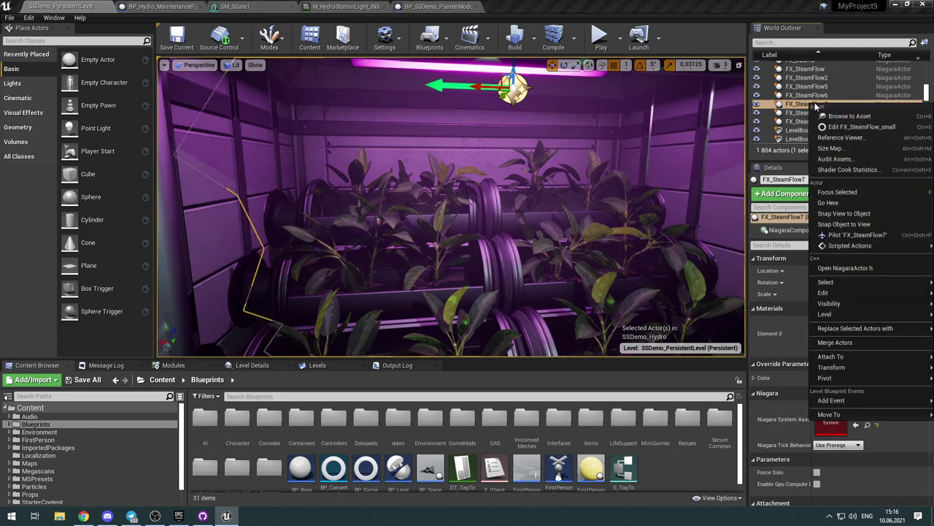
{"action": "left_click", "coordinate": [846, 126]}
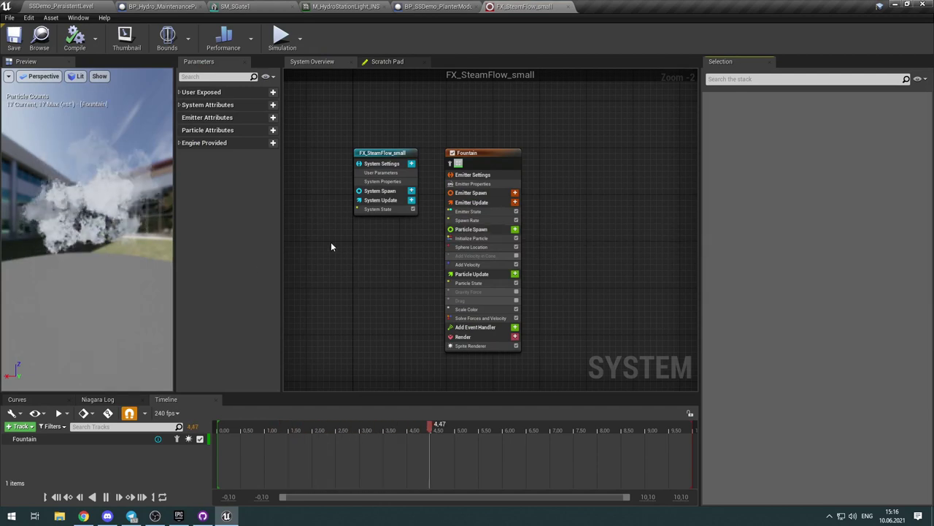
{"action": "left_click", "coordinate": [200, 92]}
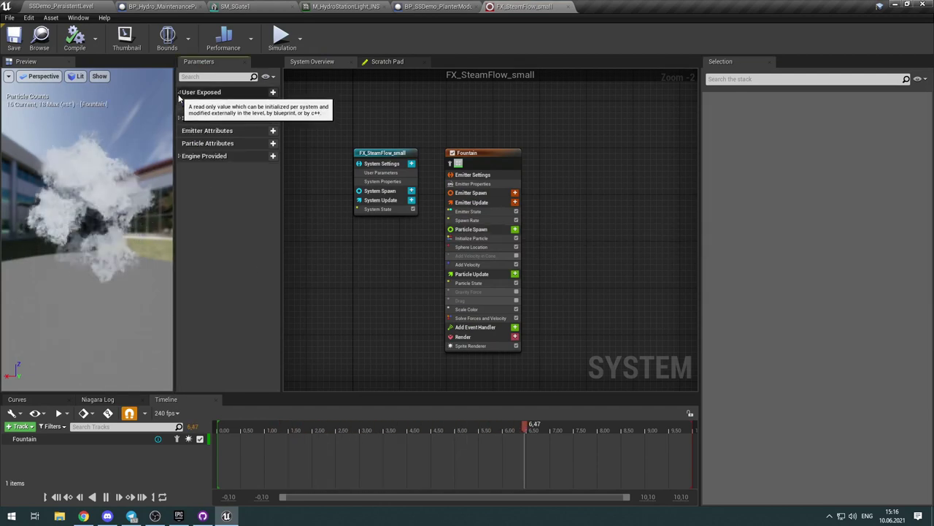
{"action": "left_click", "coordinate": [215, 106]}
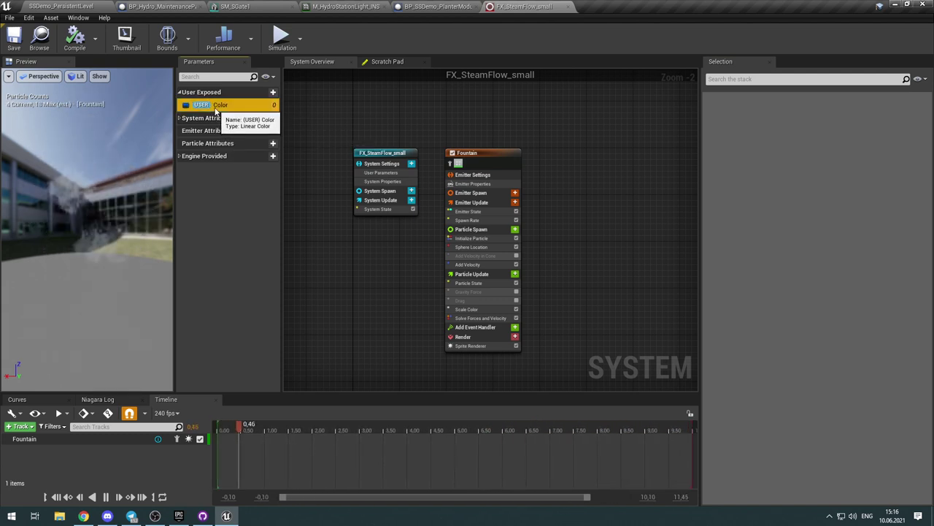
Step: Try a blue Color override, hex sRGB 4D65FF0C, on the FX_SteamFlow7 actor in the level
{"action": "left_click", "coordinate": [66, 6]}
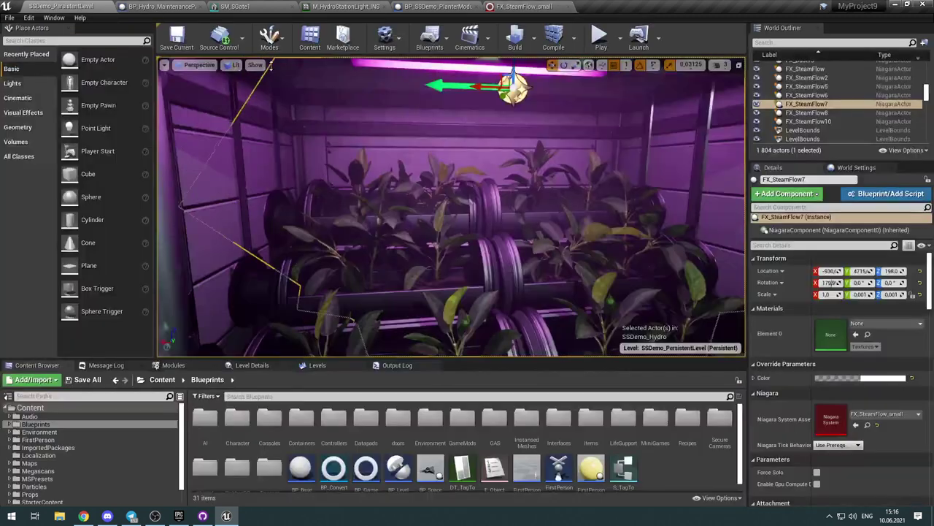
{"action": "left_click", "coordinate": [878, 381]}
{"action": "left_click_drag", "start_coordinate": [721, 330], "coordinate": [700, 290]}
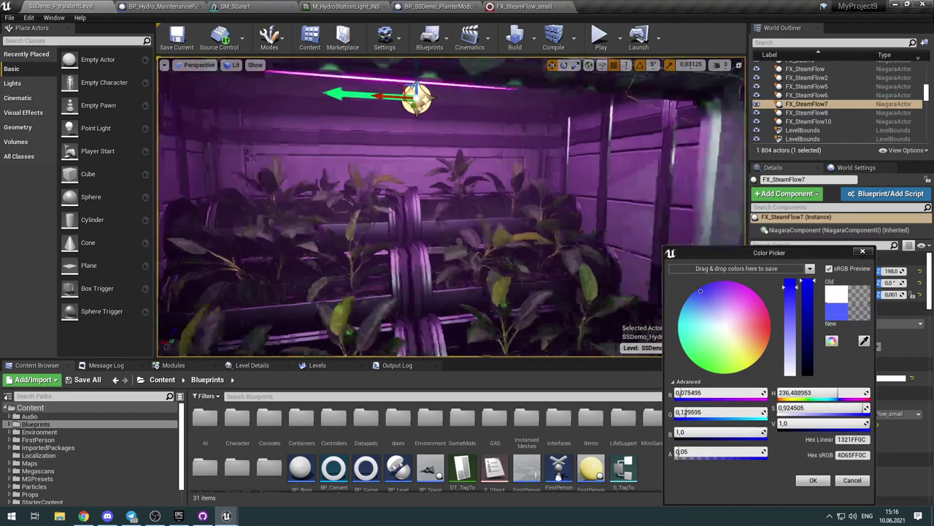
{"action": "key", "text": "s"}
{"action": "mouse_move", "coordinate": [452, 208]}
{"action": "right_mouse_down"}
{"action": "mouse_move", "coordinate": [511, 200]}
{"action": "mouse_move", "coordinate": [446, 205]}
{"action": "right_mouse_up"}
{"action": "key", "text": "w"}
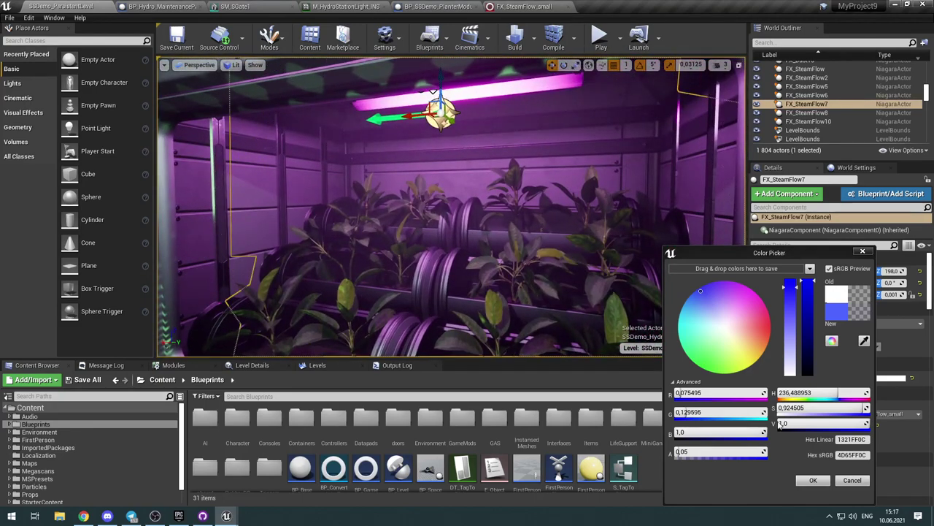
{"action": "left_click", "coordinate": [810, 482]}
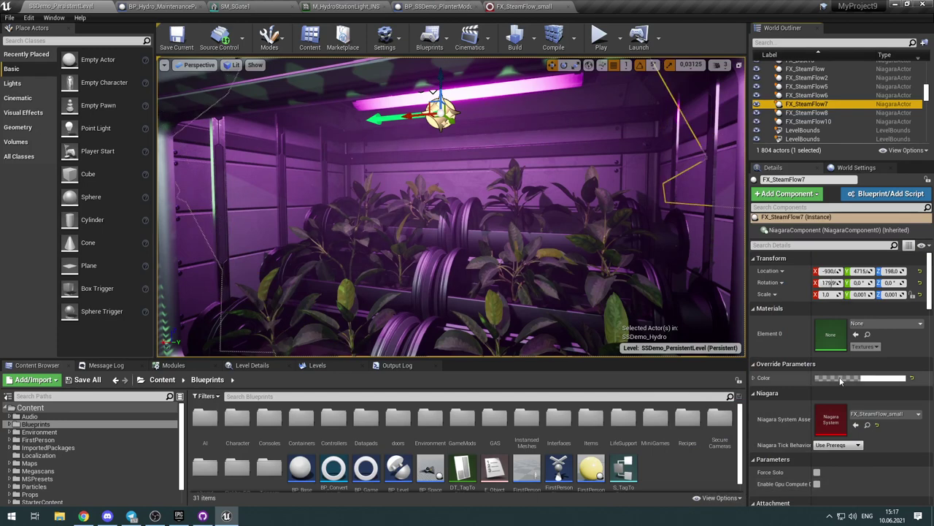
Step: Set the FX_SteamFlow7 actor's Color override to a near-white cyan, hex sRGB EFFFFD0C
{"action": "left_click", "coordinate": [866, 380]}
{"action": "left_click", "coordinate": [694, 294]}
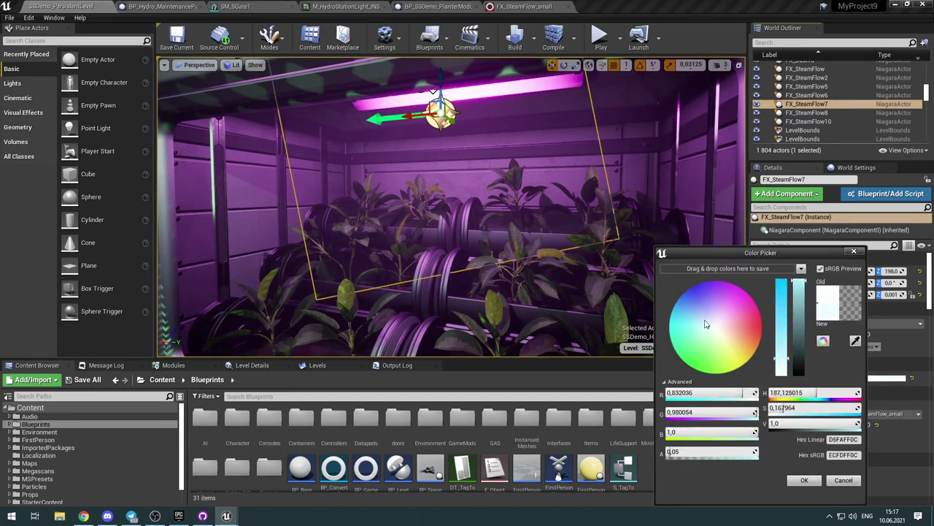
{"action": "left_click", "coordinate": [803, 481]}
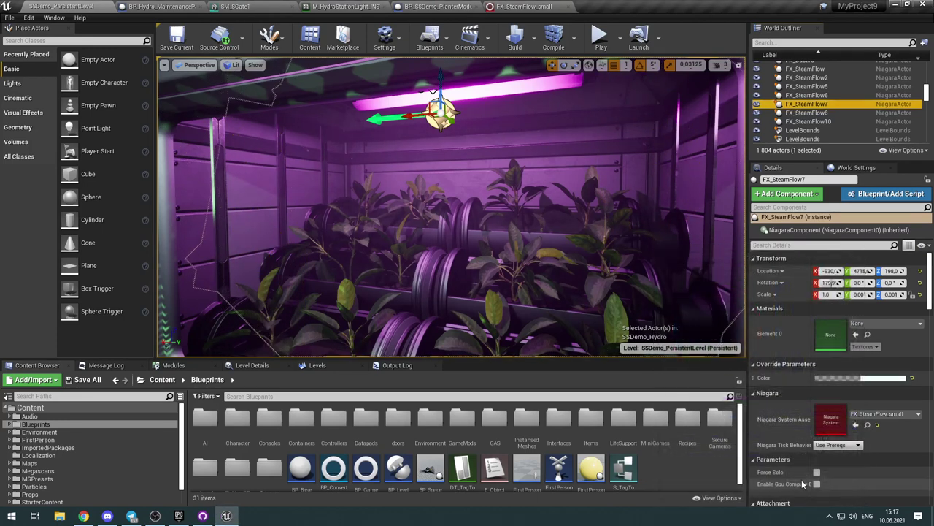
{"action": "left_click", "coordinate": [873, 378]}
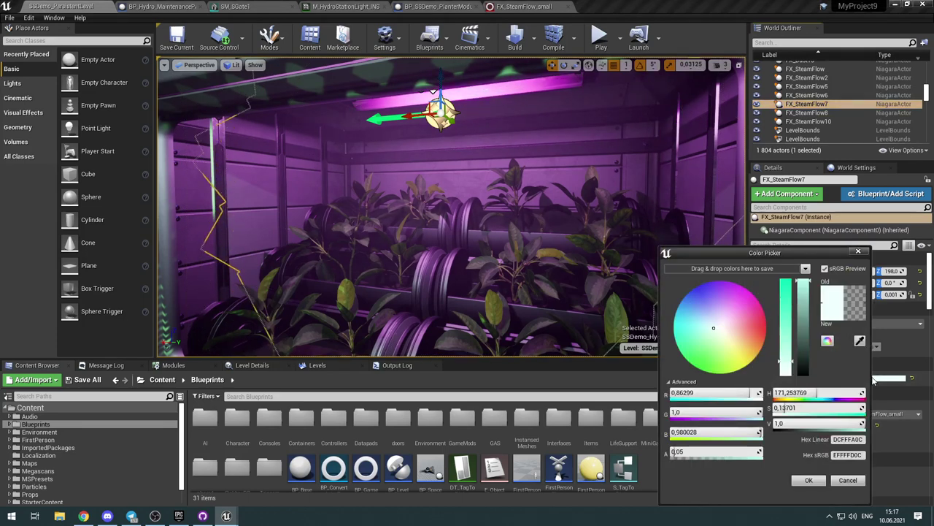
{"action": "left_click", "coordinate": [858, 251]}
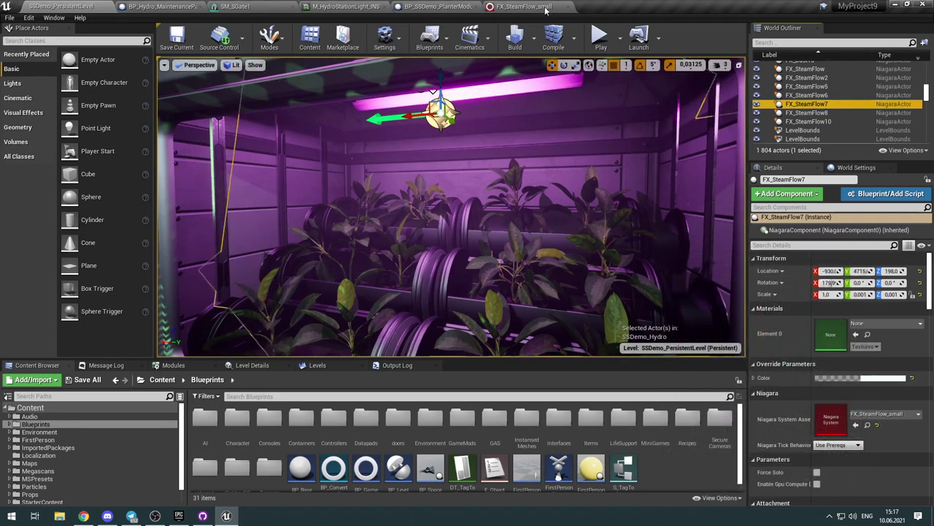
Step: Examine the user-exposed, system and engine-provided parameters of the FX_SteamFlow_small system
{"action": "left_click", "coordinate": [522, 6]}
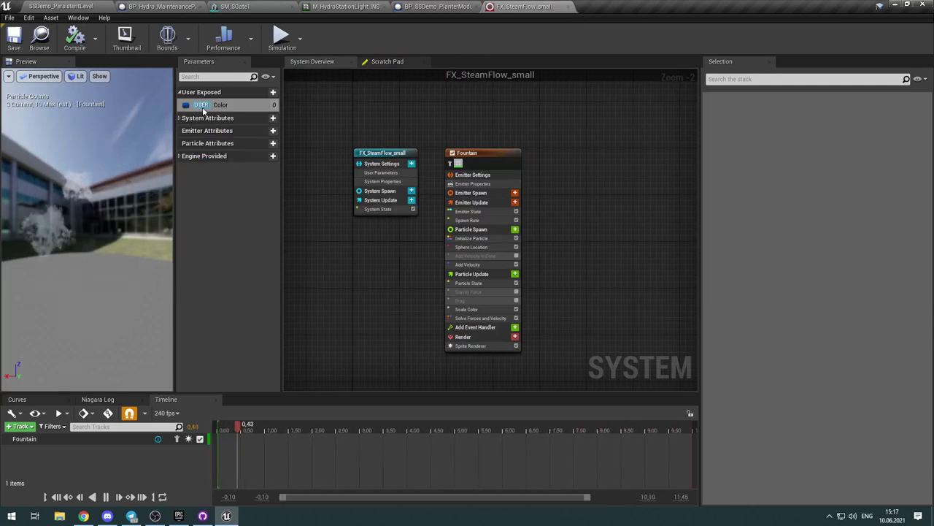
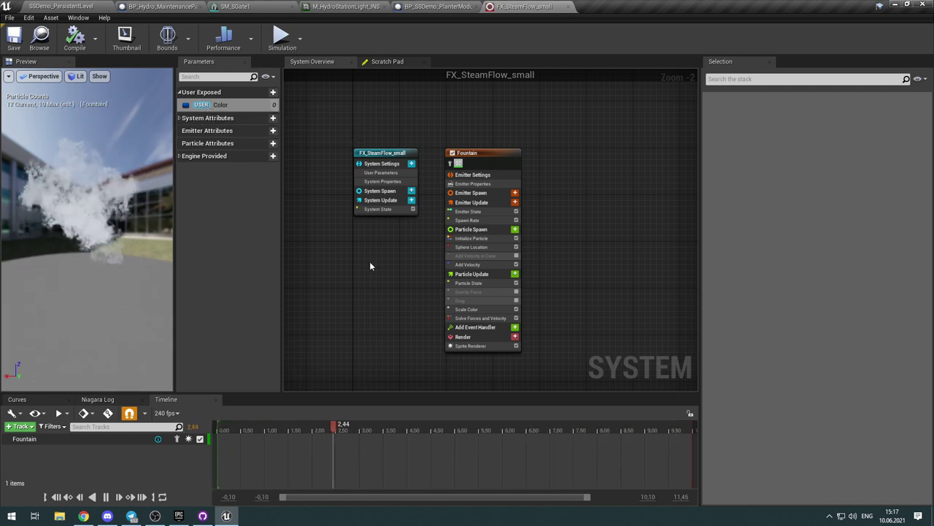
{"action": "left_click", "coordinate": [179, 118]}
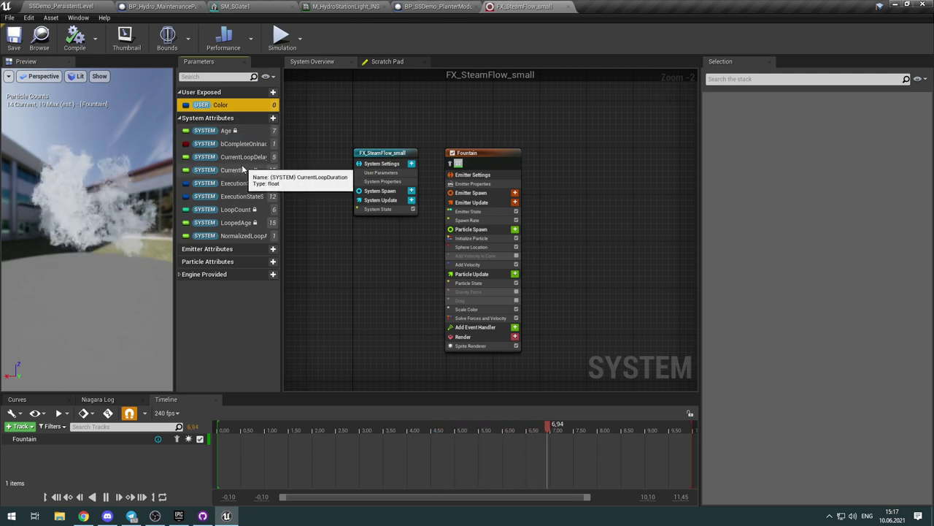
{"action": "left_click", "coordinate": [181, 119]}
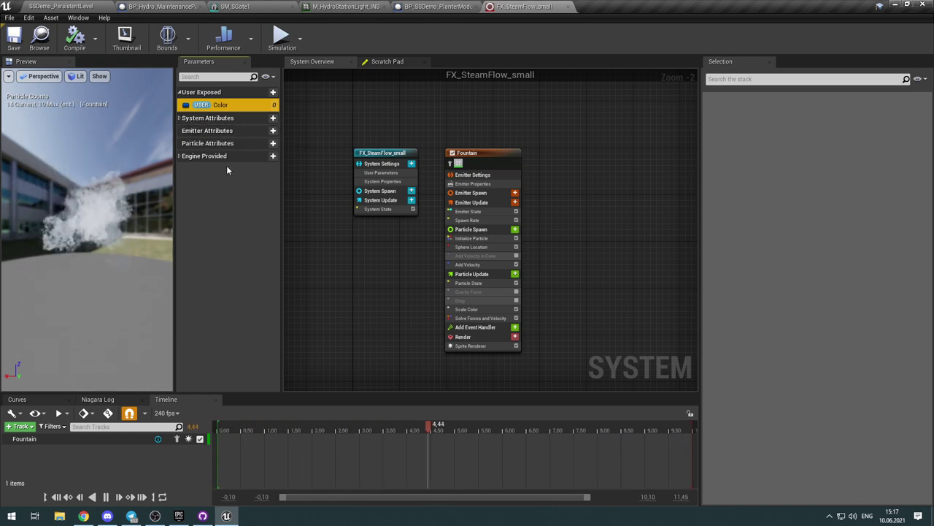
{"action": "left_click", "coordinate": [179, 156]}
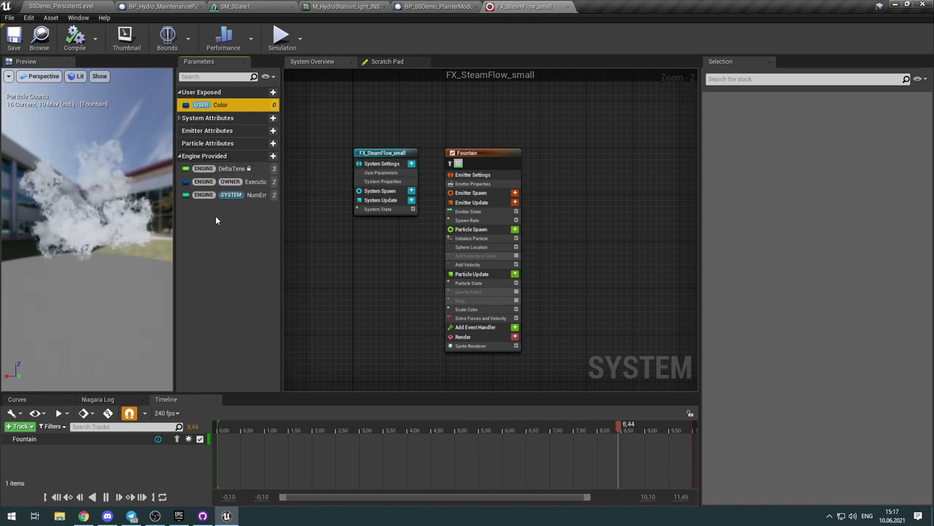
{"action": "left_click", "coordinate": [179, 156]}
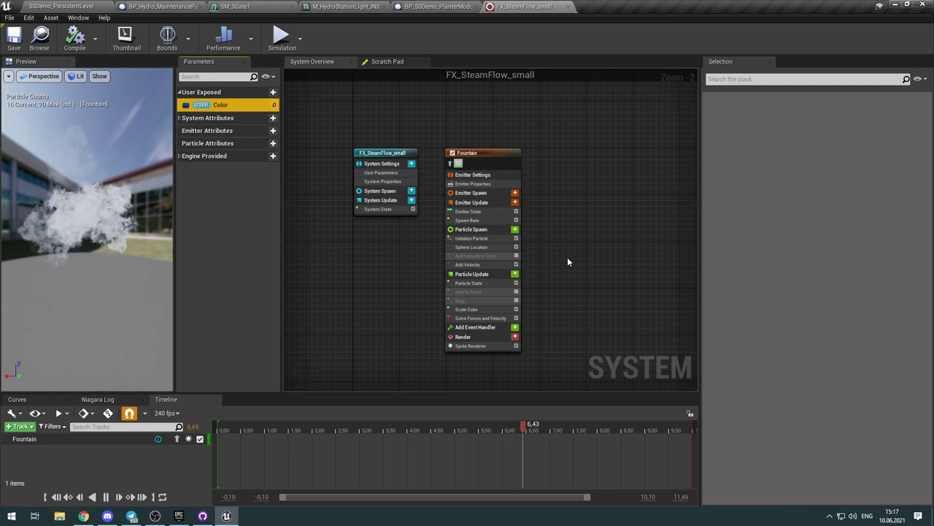
Step: Inspect how the Fountain emitter's Initialize Particle colour links to the user Color parameter, and close the FX_SteamFlow_small system
{"action": "left_click", "coordinate": [484, 239]}
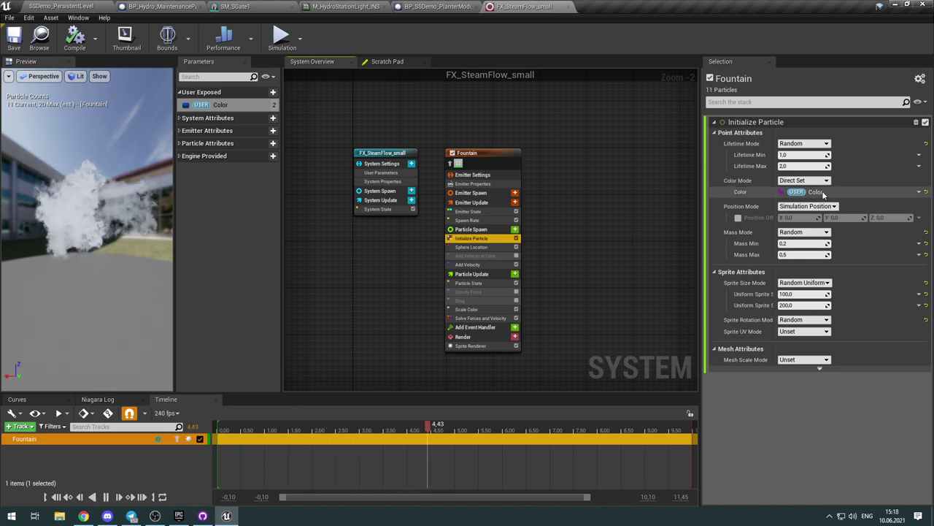
{"action": "left_click", "coordinate": [919, 192]}
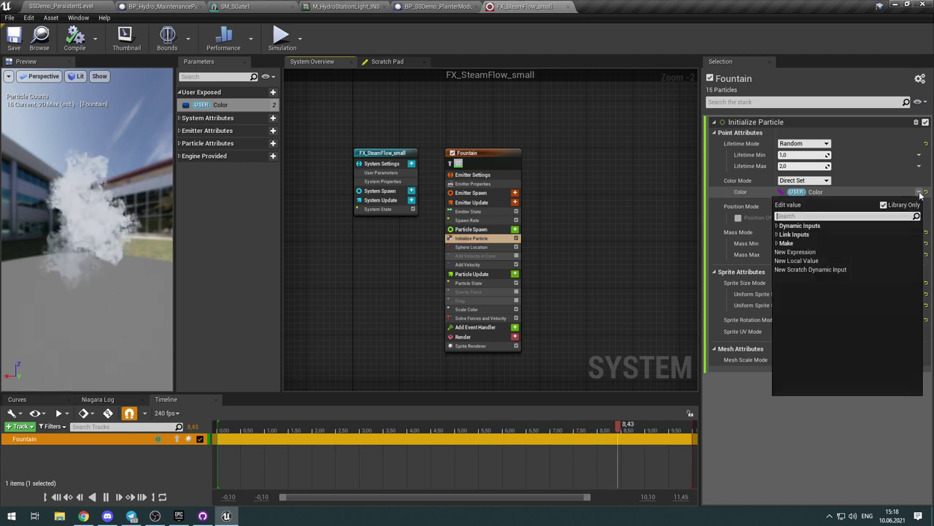
{"action": "left_click", "coordinate": [920, 194]}
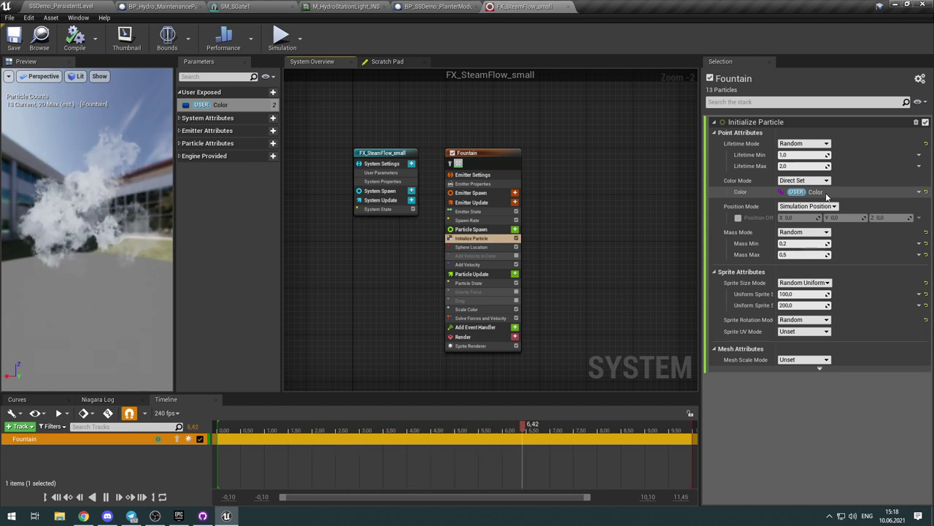
{"action": "left_click", "coordinate": [219, 107]}
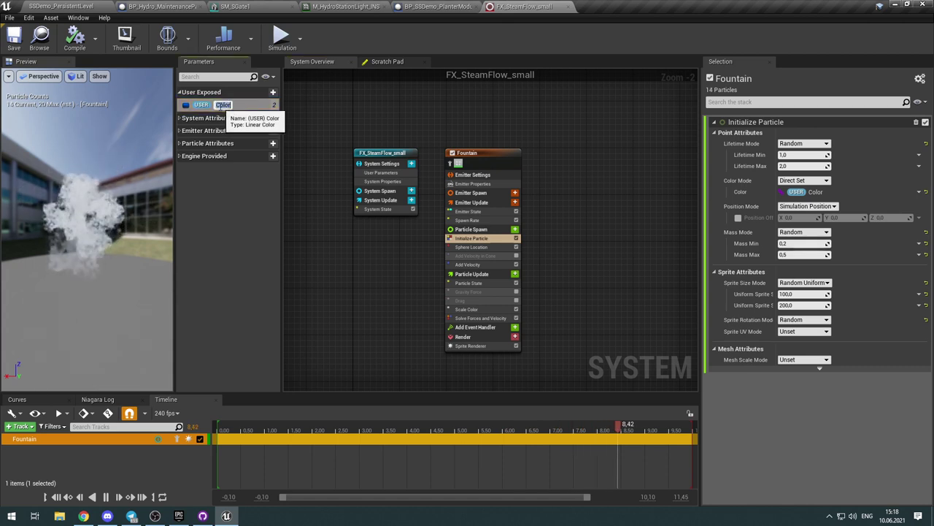
{"action": "left_click", "coordinate": [247, 106]}
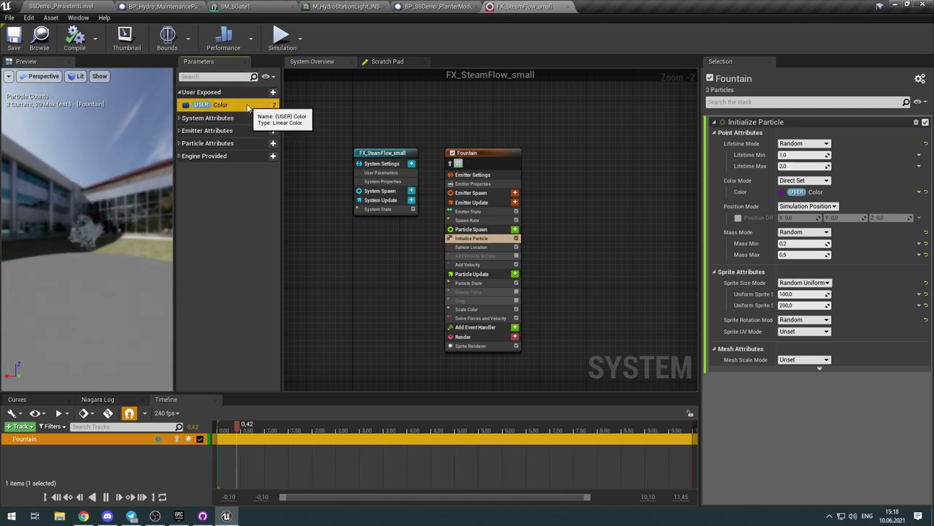
{"action": "left_click", "coordinate": [568, 6]}
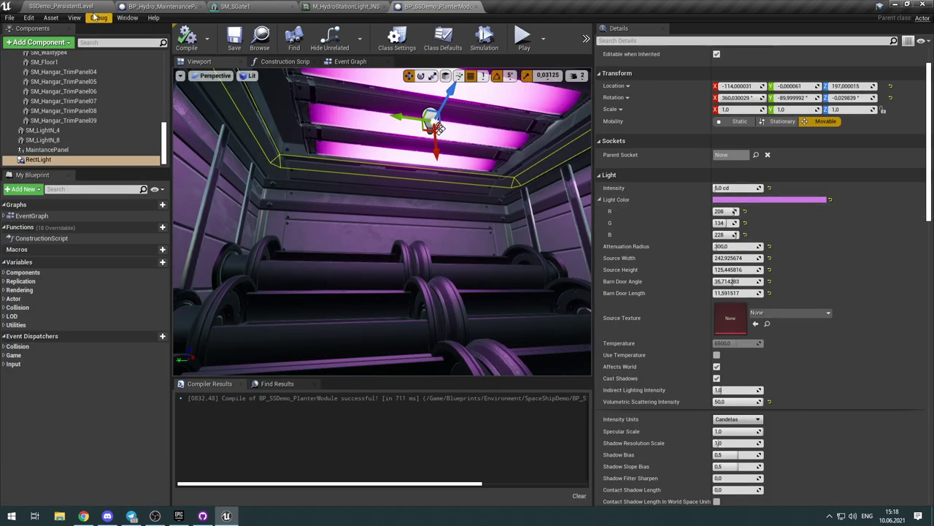
Step: Set the alpha of the FX_SteamFlow7 actor's Color override in the level to 0.055
{"action": "left_click", "coordinate": [61, 7]}
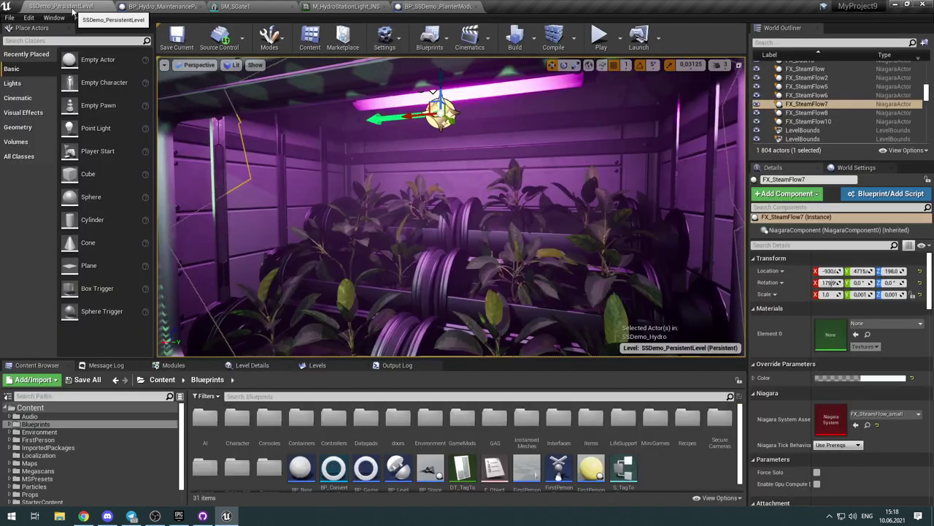
{"action": "left_click", "coordinate": [859, 379]}
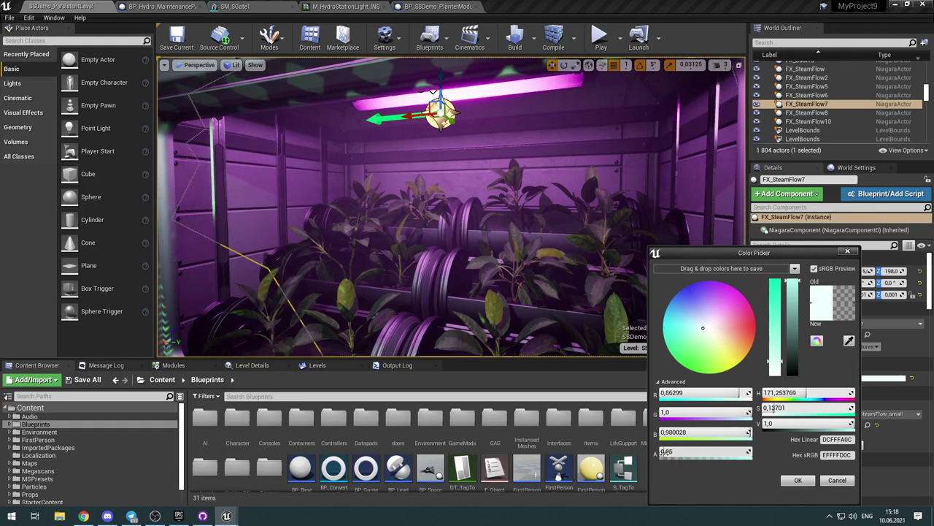
{"action": "left_click_drag", "start_coordinate": [663, 451], "coordinate": [681, 452]}
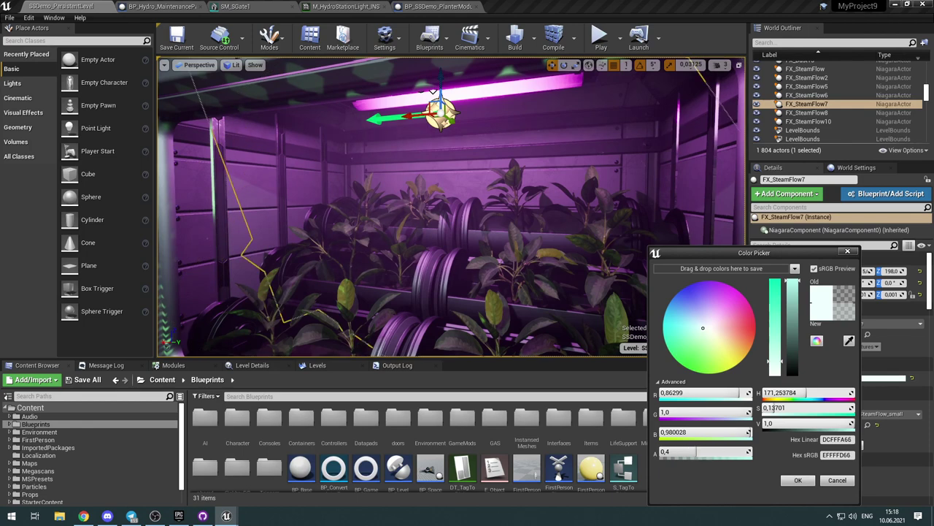
{"action": "left_click_drag", "start_coordinate": [697, 451], "coordinate": [730, 451]}
{"action": "left_click", "coordinate": [798, 481]}
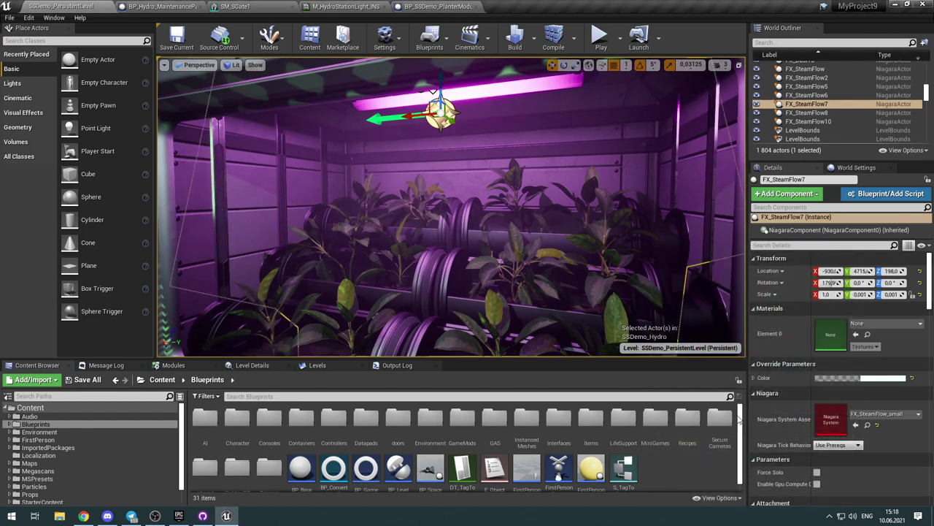
Step: Play the level to check the steam inside the planter, stop it, and review the FX_SteamFlow7 Color override without changing it
{"action": "left_click", "coordinate": [600, 42]}
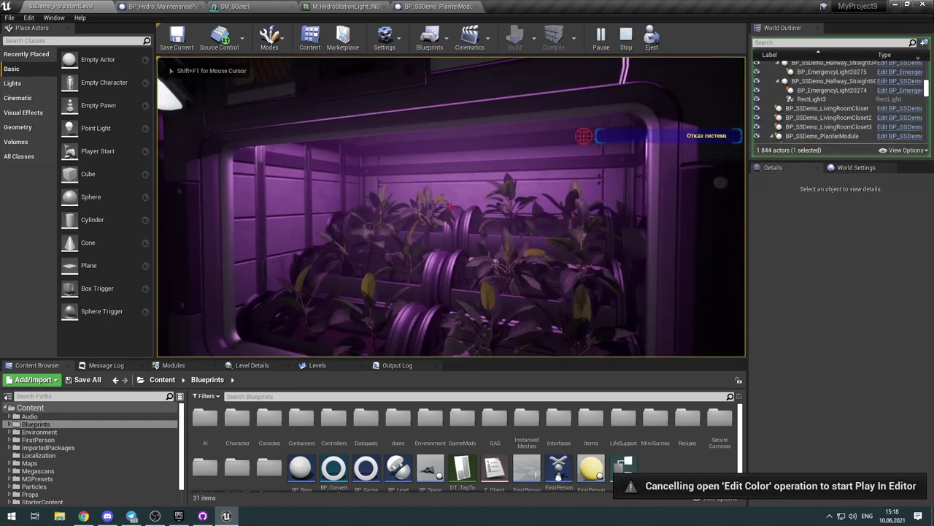
{"action": "key", "text": "Escape"}
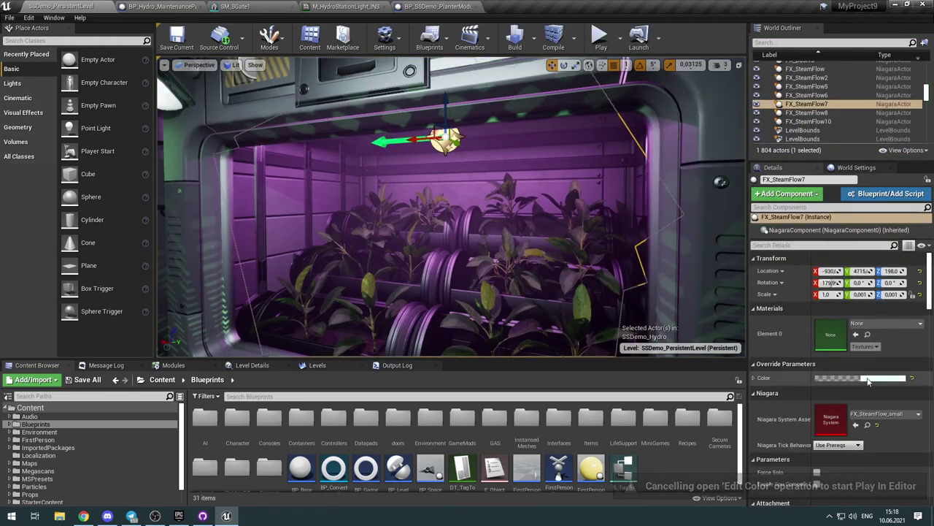
{"action": "left_click", "coordinate": [873, 378]}
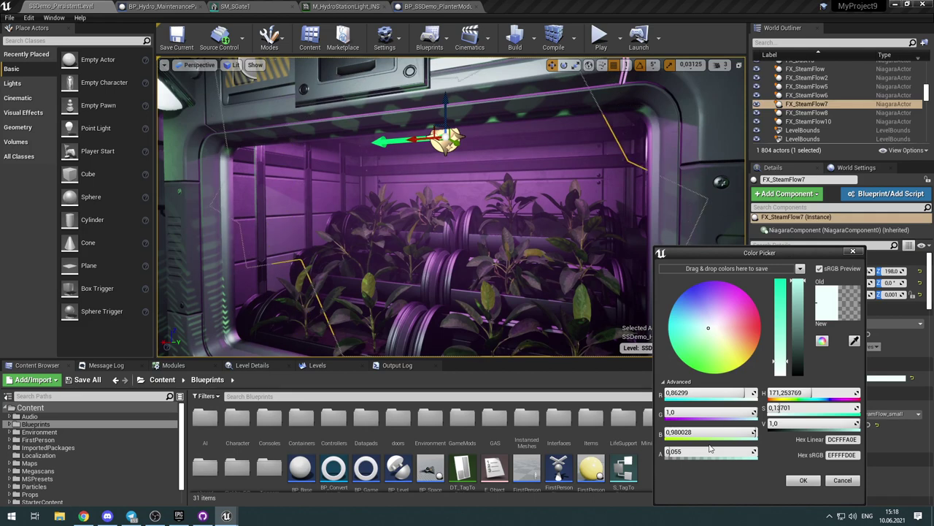
{"action": "left_click", "coordinate": [842, 481]}
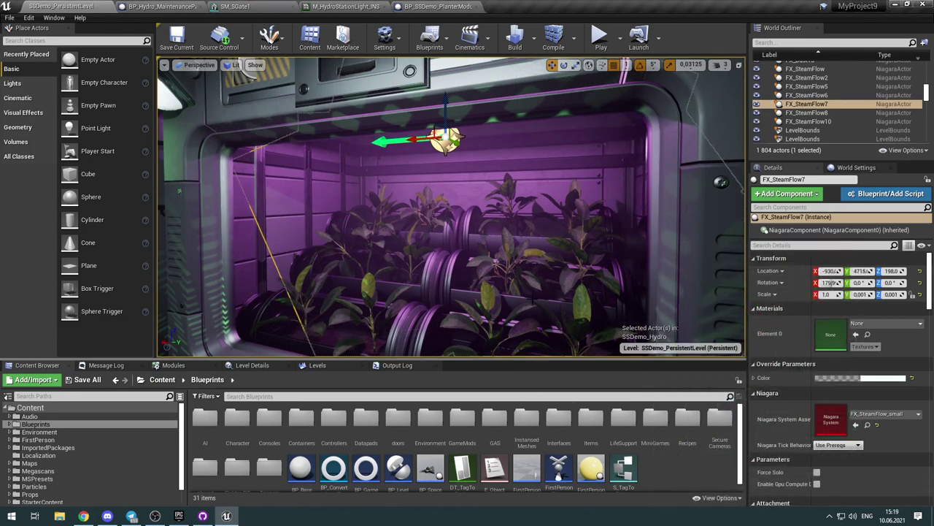
Step: Copy the yellow-striped decal above the planter from the level into the BP_SSDemo_PlanterModule blueprint as a Decal component under DefaultSceneRoot
{"action": "right_click_drag", "start_coordinate": [533, 300], "coordinate": [394, 176]}
{"action": "right_click_drag", "start_coordinate": [533, 239], "coordinate": [534, 239]}
{"action": "left_click", "coordinate": [652, 148]}
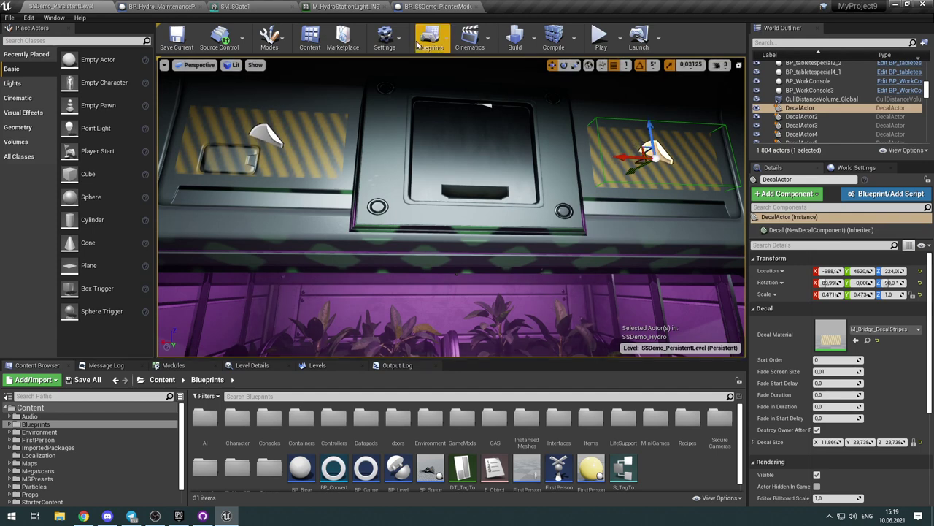
{"action": "left_click", "coordinate": [428, 5]}
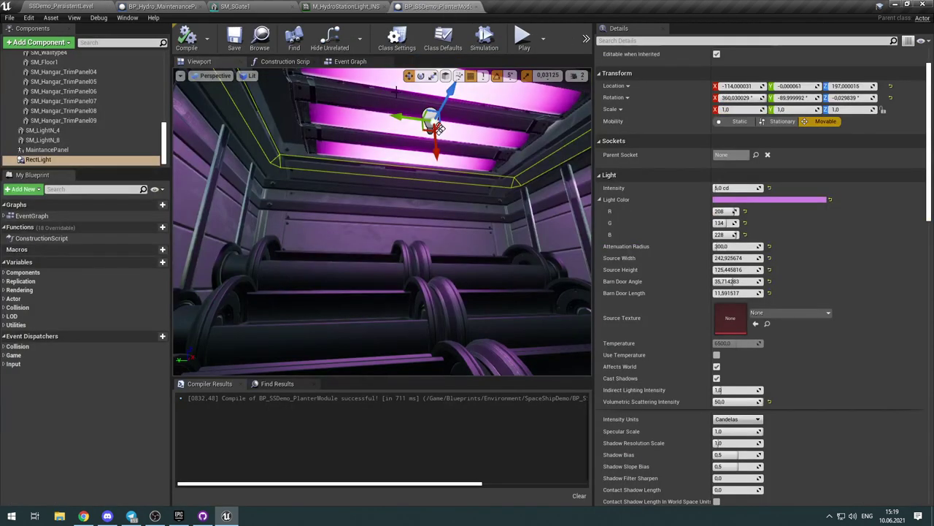
{"action": "right_click_drag", "start_coordinate": [396, 92], "coordinate": [421, 73]}
{"action": "scroll", "coordinate": [85, 141], "scroll_direction": "up", "scroll_amount": 1}
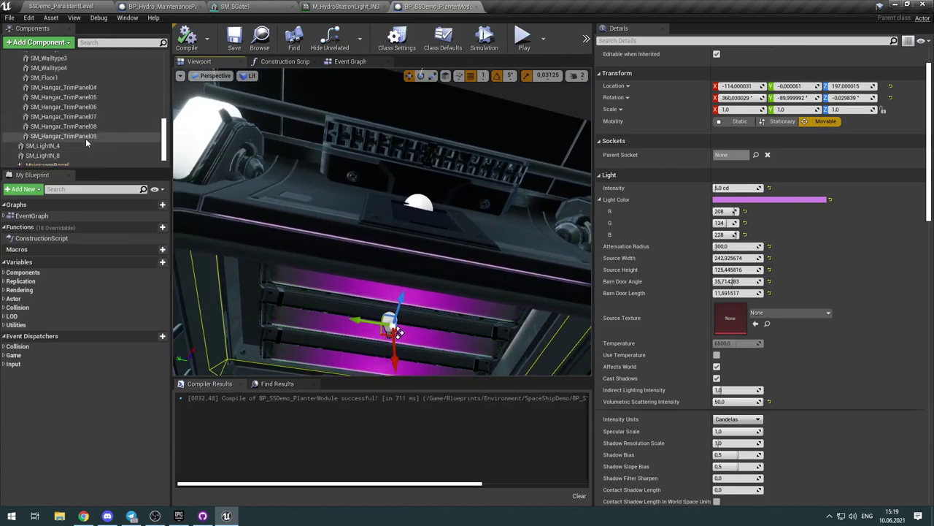
{"action": "scroll", "coordinate": [86, 138], "scroll_direction": "up", "scroll_amount": 10}
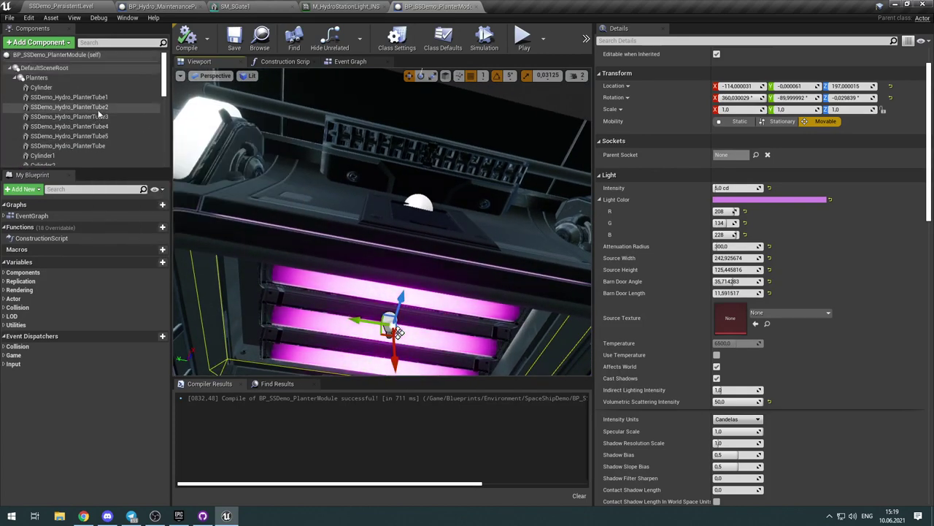
{"action": "left_click", "coordinate": [48, 69]}
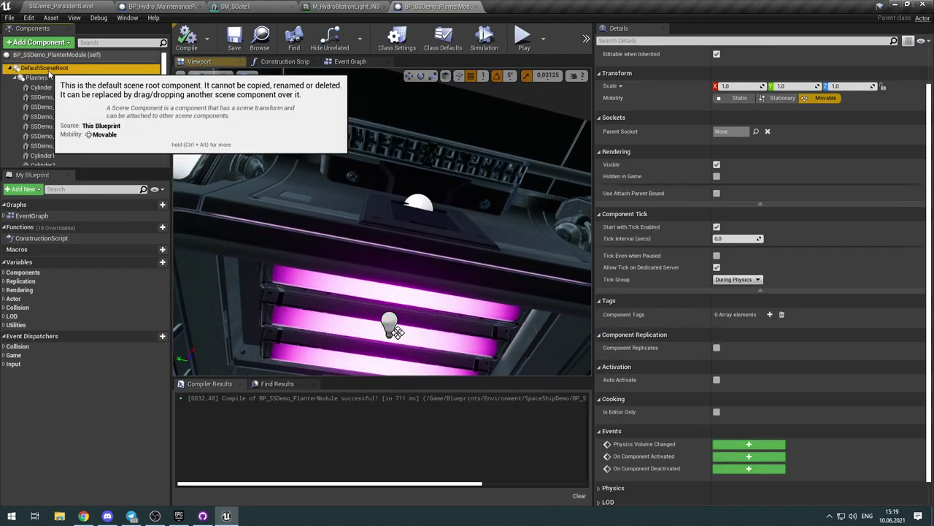
{"action": "left_click", "coordinate": [49, 74], "text": "ctrl"}
{"action": "scroll", "coordinate": [110, 120], "scroll_direction": "down", "scroll_amount": 12}
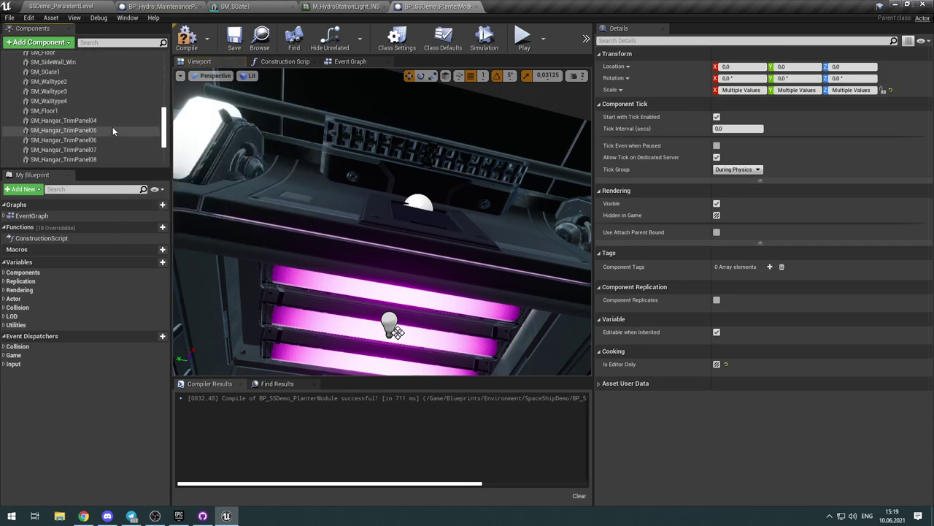
{"action": "scroll", "coordinate": [112, 130], "scroll_direction": "down", "scroll_amount": 4}
{"action": "left_click", "coordinate": [53, 140]}
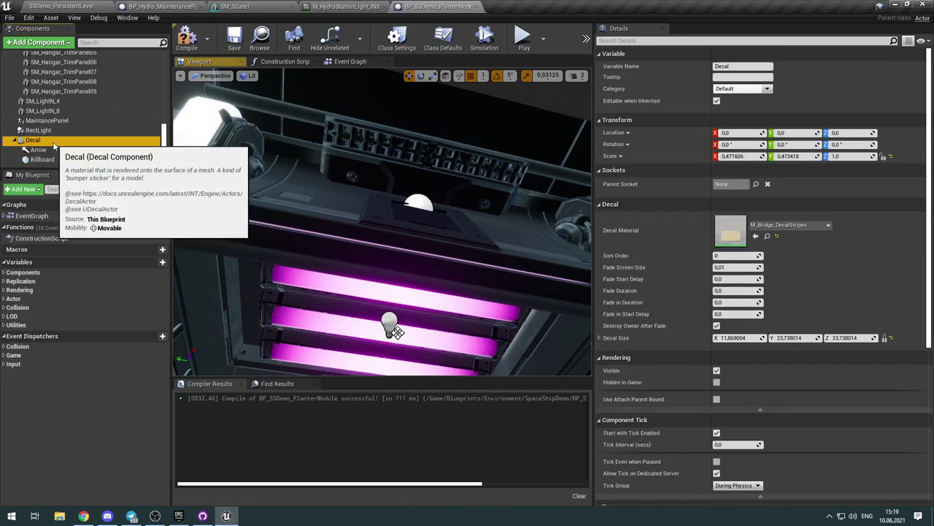
Step: Raise the Decal component to Z 180, shift it to Y -50, and rotate it 90° about X to face the planter's upper wall
{"action": "mouse_move", "coordinate": [473, 284]}
{"action": "right_mouse_down"}
{"action": "mouse_move", "coordinate": [329, 295]}
{"action": "mouse_move", "coordinate": [473, 283]}
{"action": "right_mouse_up"}
{"action": "left_click_drag", "start_coordinate": [473, 284], "coordinate": [478, 285], "text": "alt"}
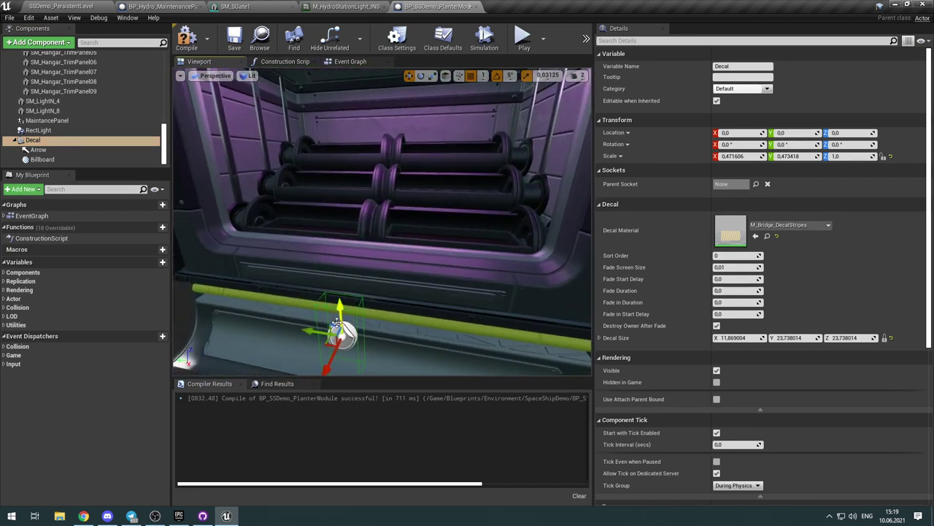
{"action": "left_click_drag", "start_coordinate": [341, 312], "coordinate": [327, 78]}
{"action": "mouse_move", "coordinate": [329, 213]}
{"action": "right_mouse_down"}
{"action": "mouse_move", "coordinate": [330, 153]}
{"action": "mouse_move", "coordinate": [329, 213]}
{"action": "right_mouse_up"}
{"action": "left_click_drag", "start_coordinate": [328, 211], "coordinate": [335, 96], "text": "alt"}
{"action": "left_click_drag", "start_coordinate": [303, 129], "coordinate": [376, 134]}
{"action": "key", "text": "e"}
{"action": "mouse_move", "coordinate": [373, 254]}
{"action": "right_mouse_down"}
{"action": "mouse_move", "coordinate": [374, 241]}
{"action": "mouse_move", "coordinate": [374, 253]}
{"action": "right_mouse_up"}
{"action": "key", "text": "w"}
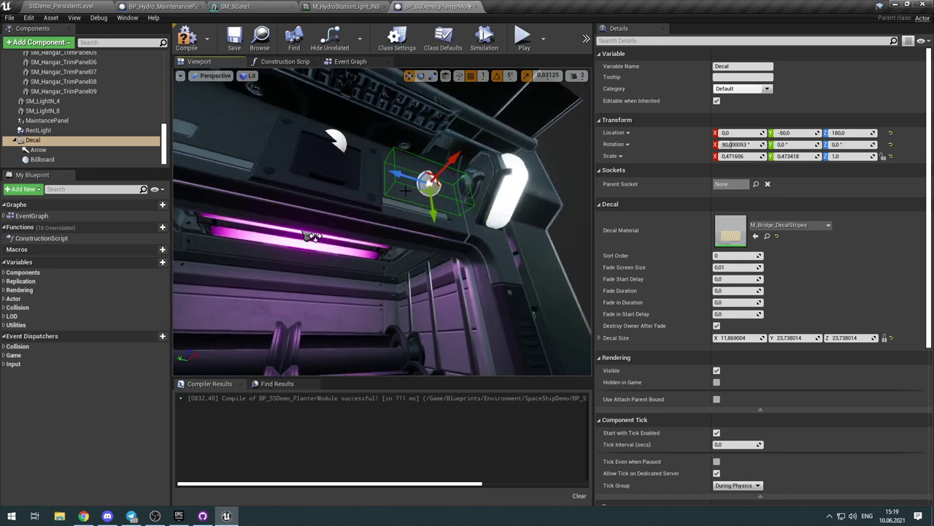
Step: Place the Decal component on the wall panel beside the planter's upper hatch, at about X -28, Y -63, Z 203
{"action": "left_click_drag", "start_coordinate": [447, 162], "coordinate": [399, 193]}
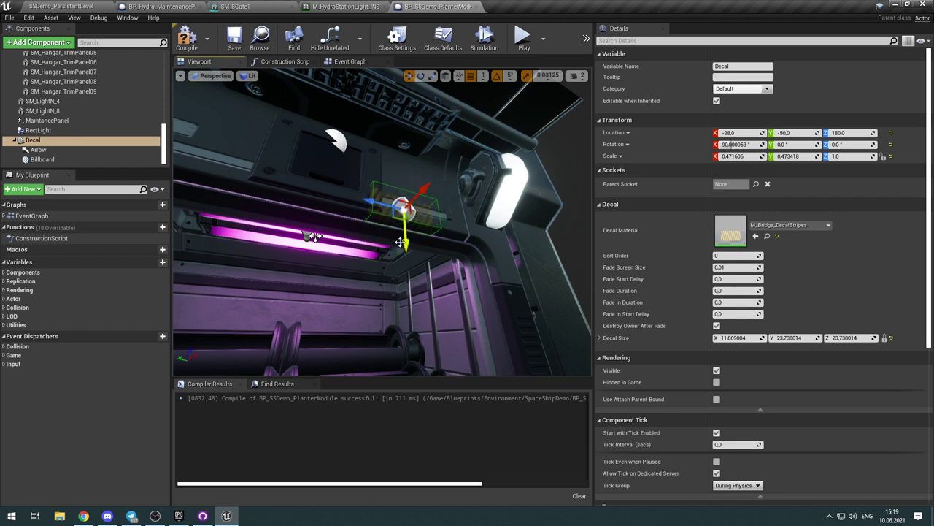
{"action": "left_click_drag", "start_coordinate": [400, 241], "coordinate": [387, 177]}
{"action": "key", "text": "w"}
{"action": "right_click_drag", "start_coordinate": [410, 254], "coordinate": [435, 233]}
Step: Turn the Decal component 180° about Z to reverse its stripes' slant, check it on the wall, and reselect it
{"action": "key", "text": "e"}
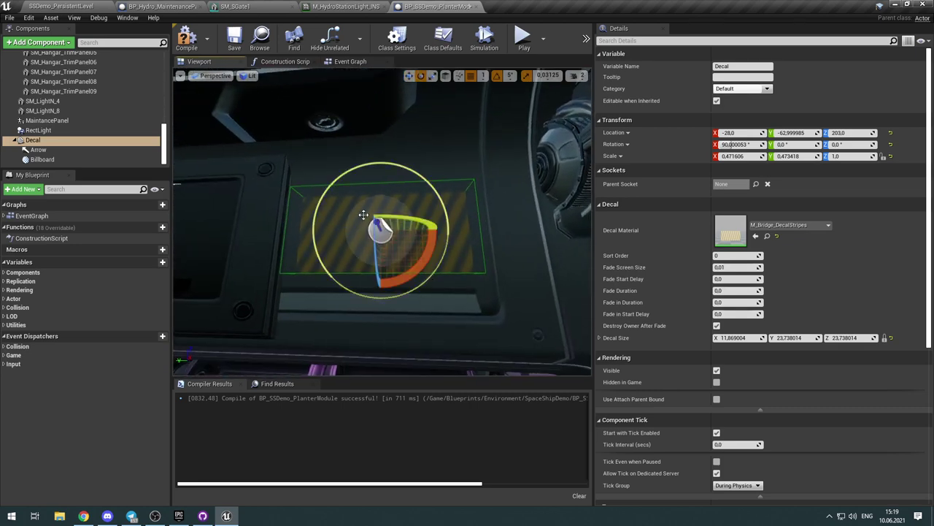
{"action": "mouse_move", "coordinate": [382, 213]}
{"action": "left_mouse_down"}
{"action": "mouse_move", "coordinate": [379, 225]}
{"action": "mouse_move", "coordinate": [380, 216]}
{"action": "left_mouse_up"}
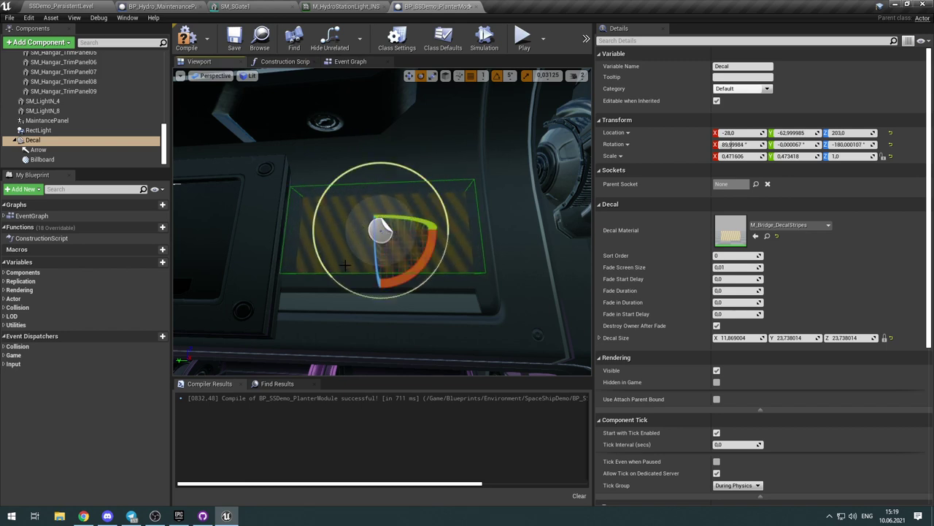
{"action": "left_click", "coordinate": [324, 285]}
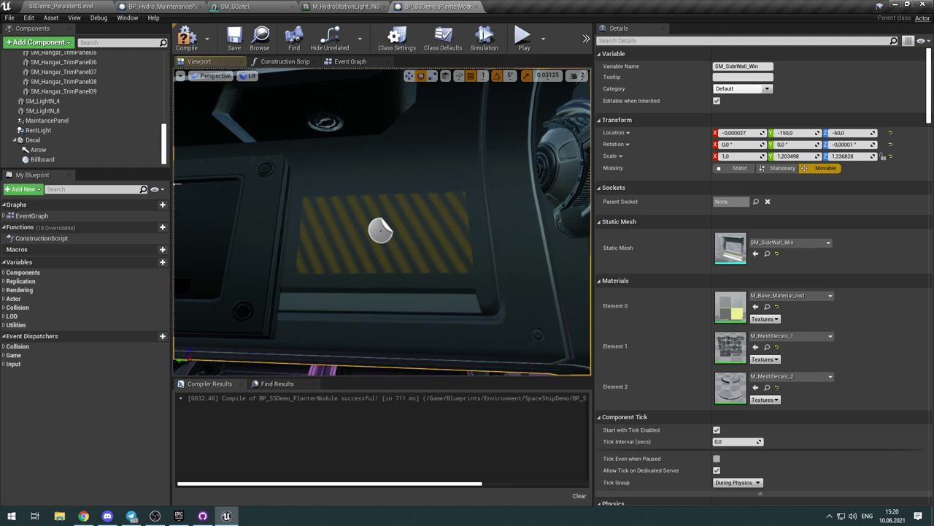
{"action": "left_click", "coordinate": [380, 231]}
{"action": "right_click_drag", "start_coordinate": [381, 231], "coordinate": [430, 219]}
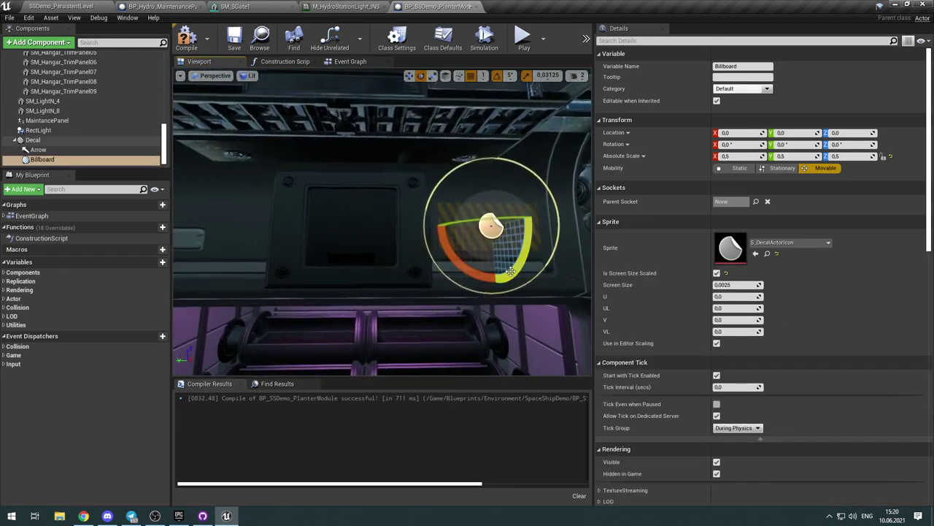
{"action": "left_click", "coordinate": [47, 142]}
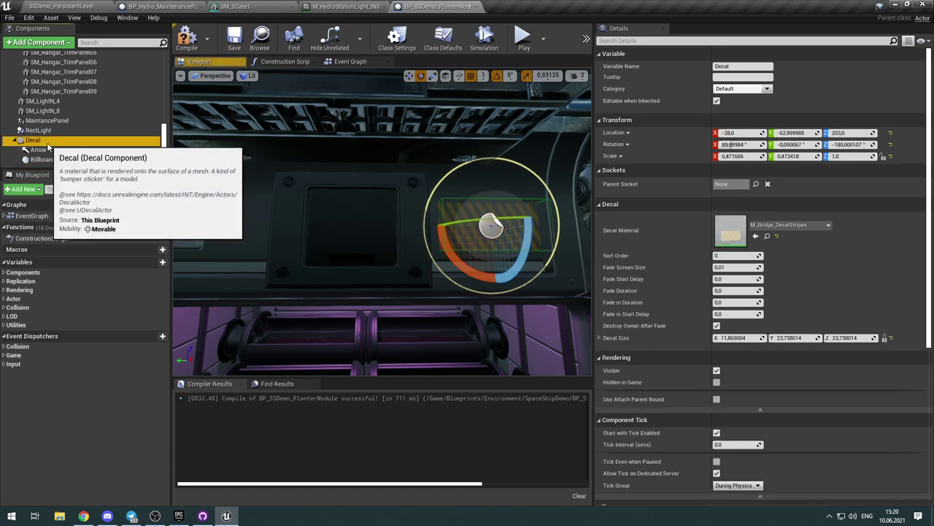
{"action": "key", "text": "ctrl+w"}
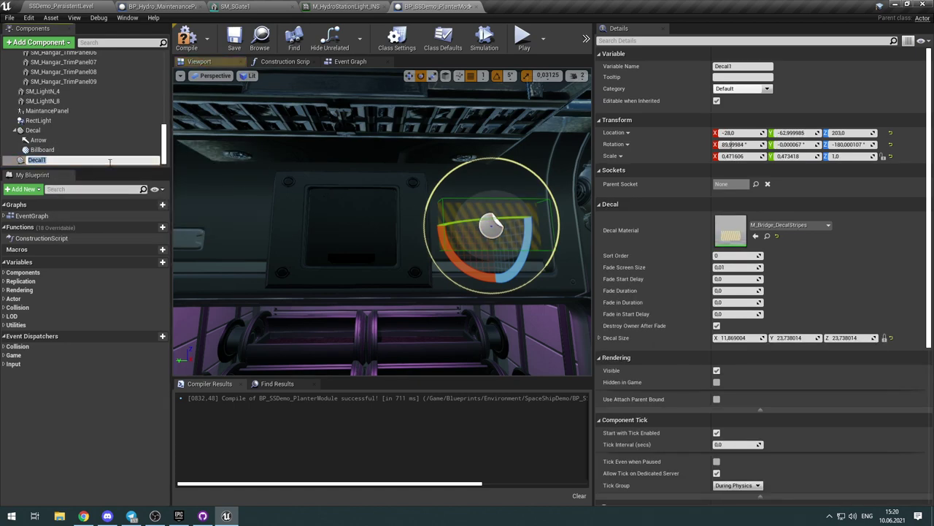
{"action": "key", "text": "Return"}
{"action": "left_click", "coordinate": [71, 139]}
{"action": "left_click", "coordinate": [45, 160]}
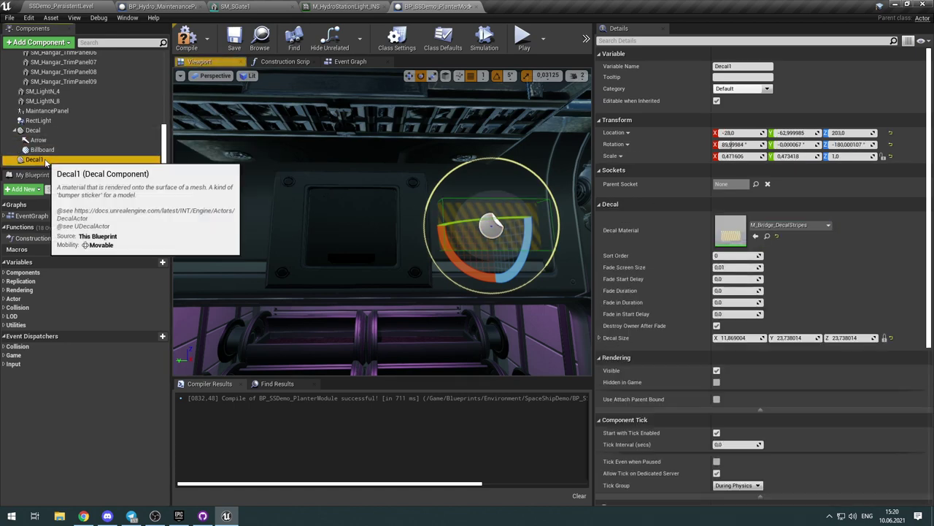
{"action": "left_click", "coordinate": [466, 230]}
{"action": "left_click", "coordinate": [483, 228]}
{"action": "key", "text": "w"}
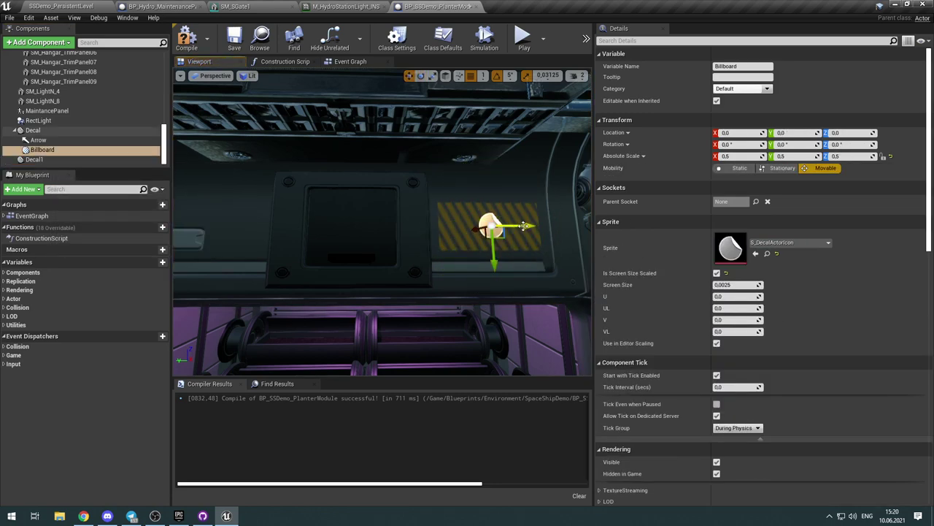
{"action": "left_click_drag", "start_coordinate": [523, 225], "coordinate": [231, 229]}
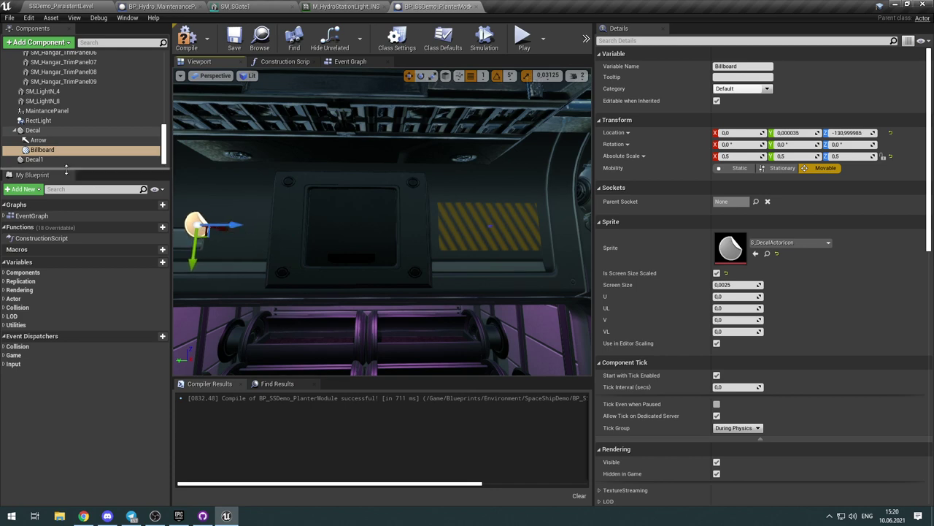
{"action": "left_click", "coordinate": [51, 160]}
{"action": "key", "text": "Delete"}
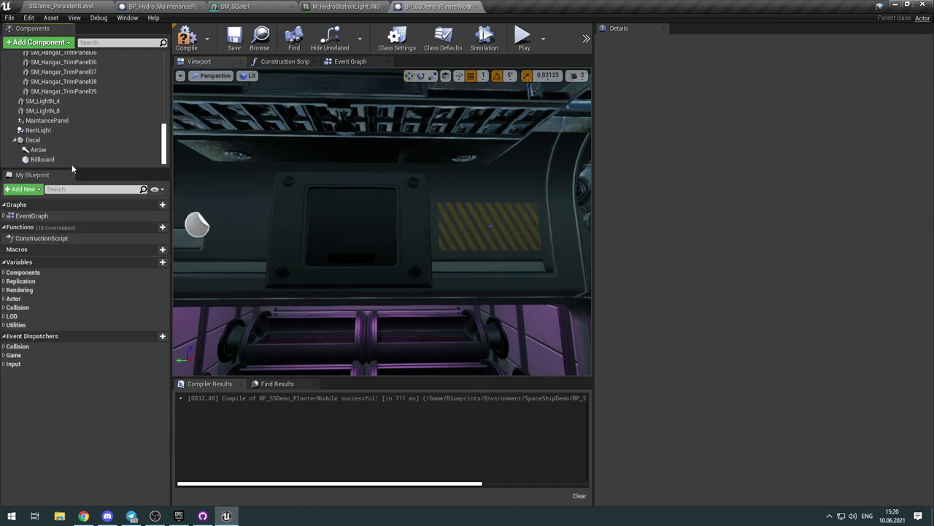
Step: Duplicate the Decal component together with its Arrow and Billboard children, keep the name Decal1, and select the new decal
{"action": "left_click", "coordinate": [37, 142]}
{"action": "left_click", "coordinate": [46, 152], "text": "ctrl"}
{"action": "left_click", "coordinate": [51, 161], "text": "ctrl"}
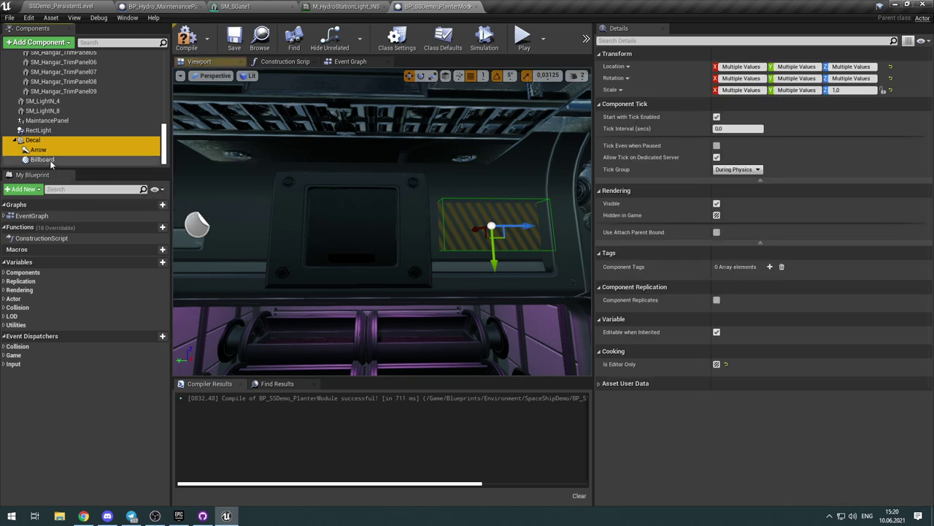
{"action": "key", "text": "ctrl+w"}
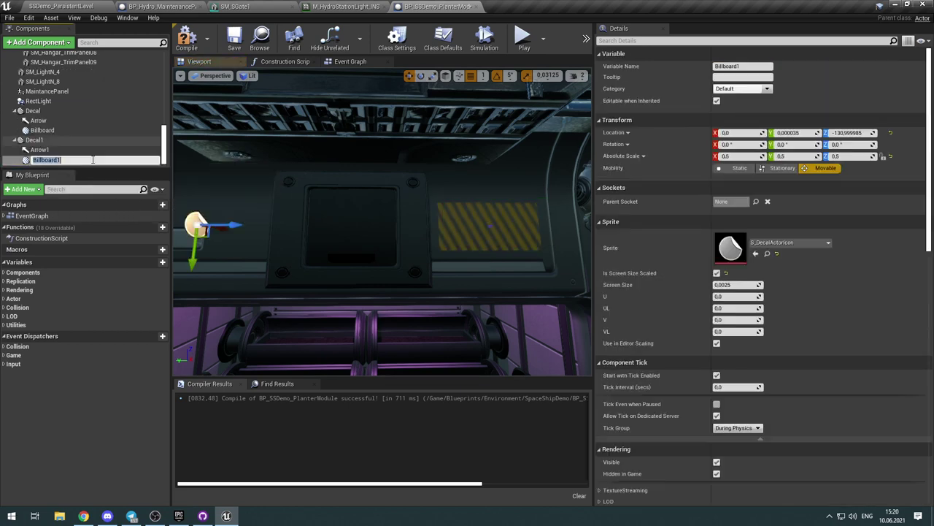
{"action": "left_click", "coordinate": [39, 149]}
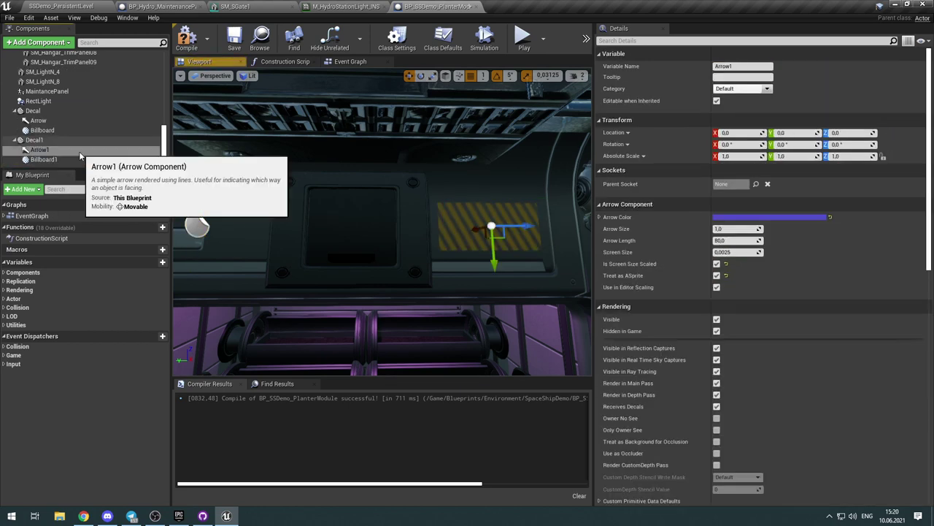
{"action": "left_click", "coordinate": [34, 140]}
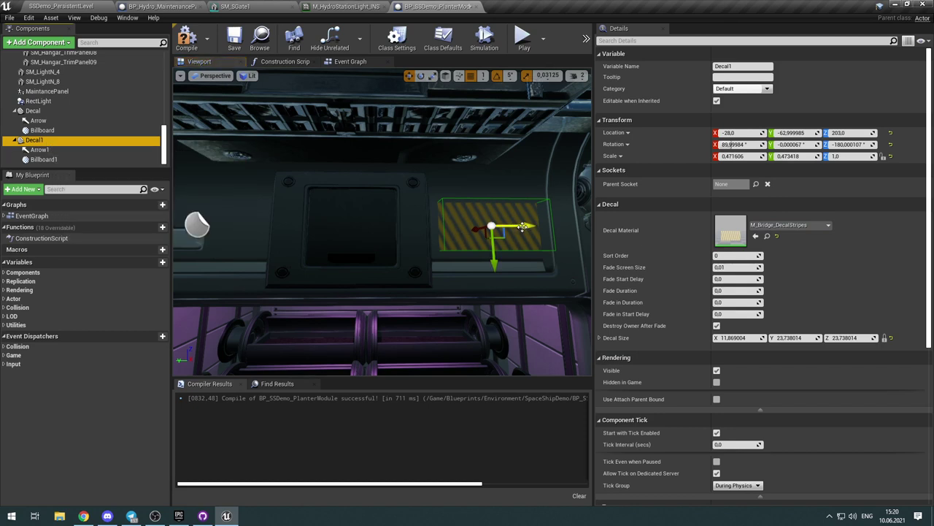
Step: Delete the stray Billboard and Billboard1 sprite components from the Decal and Decal1 components
{"action": "left_click", "coordinate": [196, 224]}
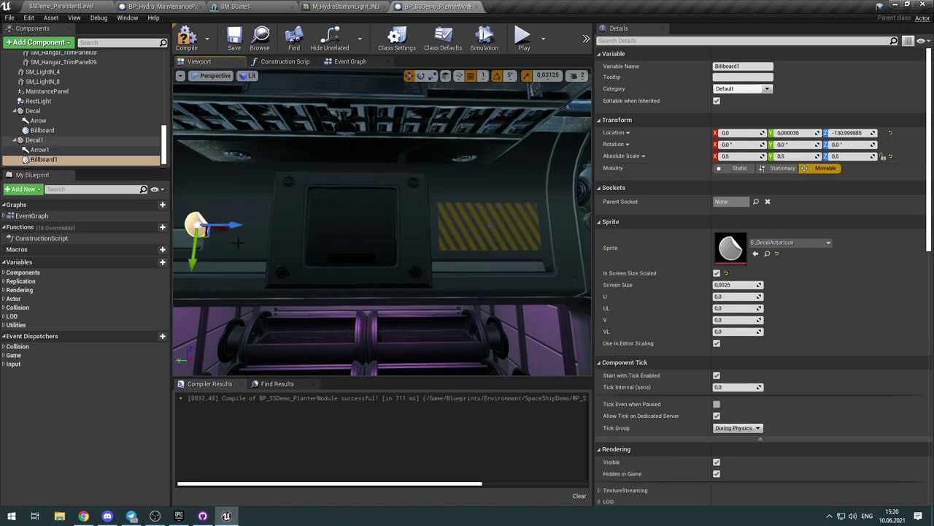
{"action": "left_click_drag", "start_coordinate": [225, 225], "coordinate": [286, 228]}
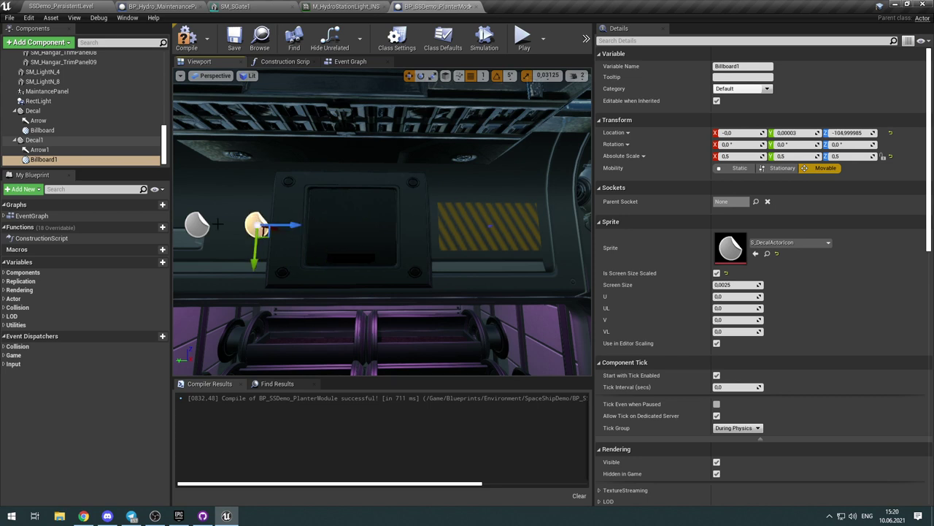
{"action": "left_click", "coordinate": [196, 223]}
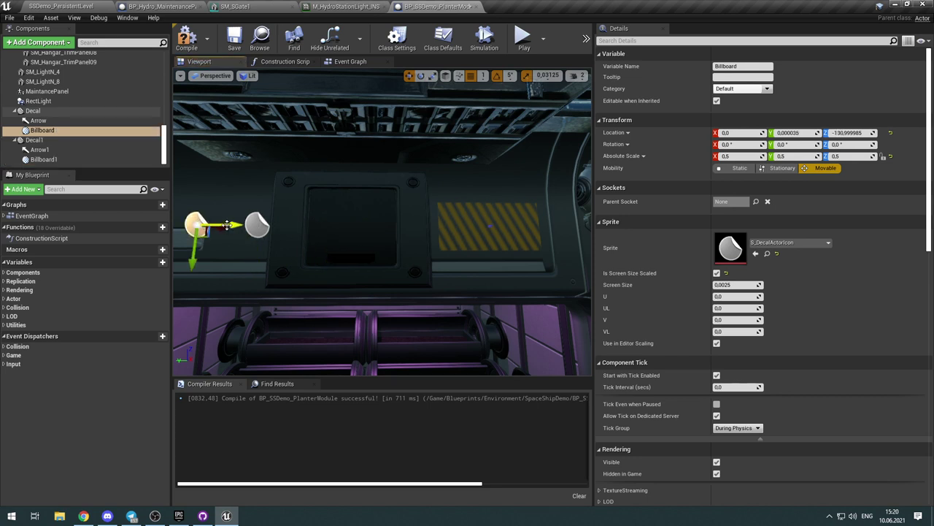
{"action": "left_click_drag", "start_coordinate": [228, 224], "coordinate": [311, 221]}
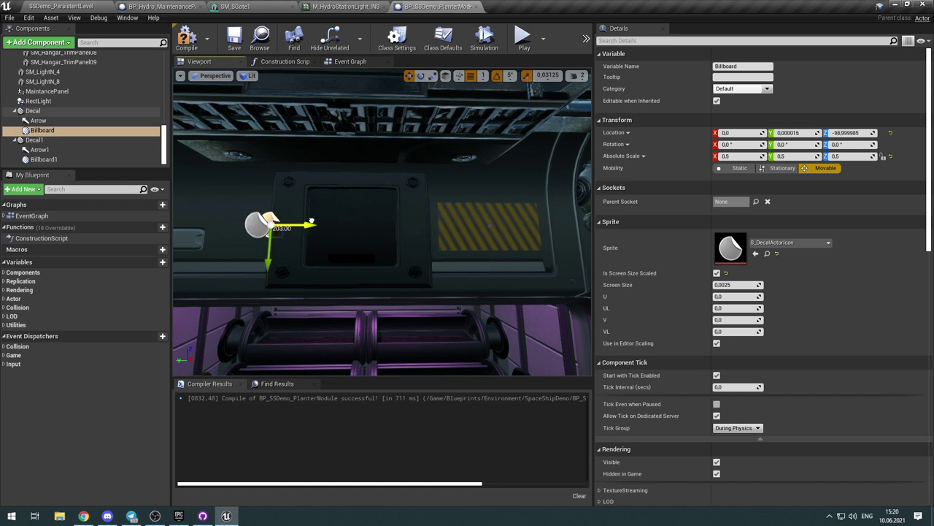
{"action": "key", "text": "Delete"}
{"action": "left_click", "coordinate": [257, 225]}
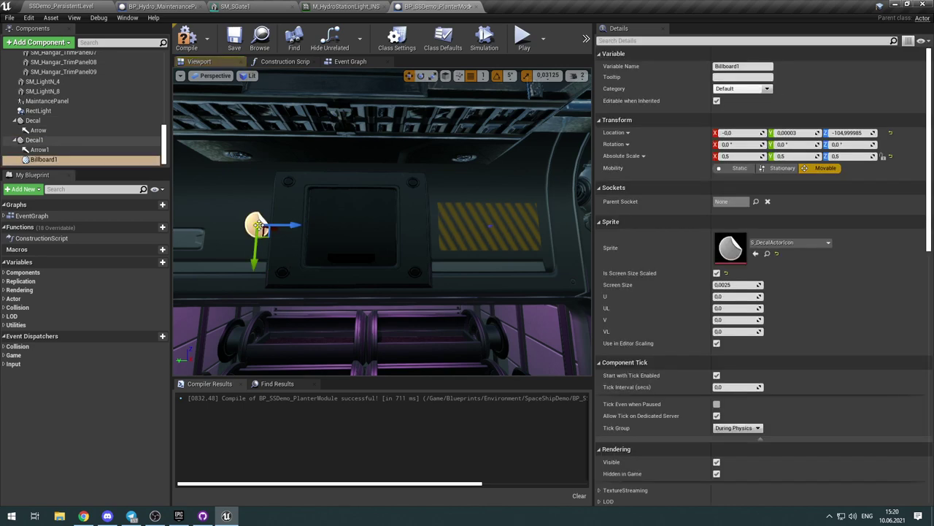
{"action": "key", "text": "Delete"}
Step: Move Decal1 along the wall to the other side of the hatch, at about Y 66, compile the blueprint, and return to the level
{"action": "left_click", "coordinate": [57, 151]}
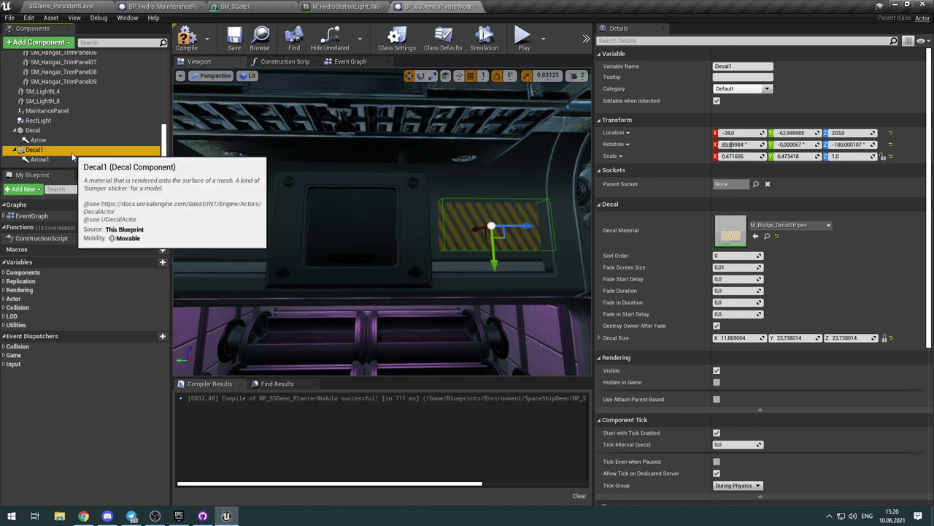
{"action": "left_click_drag", "start_coordinate": [515, 226], "coordinate": [224, 227]}
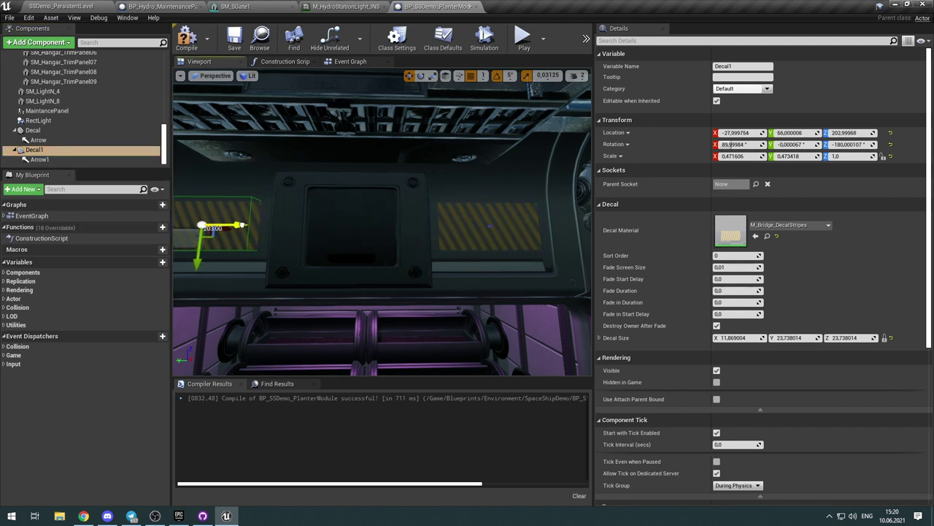
{"action": "left_click", "coordinate": [186, 45]}
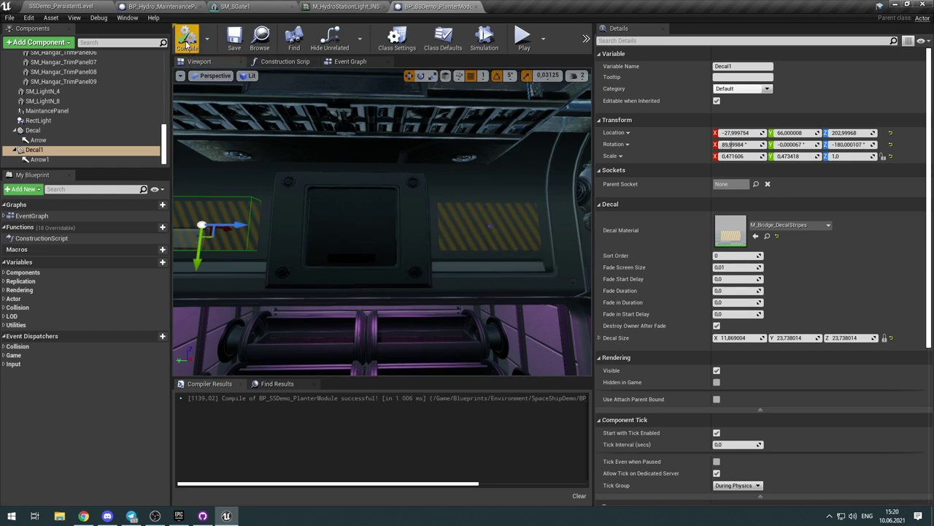
{"action": "left_click", "coordinate": [74, 5]}
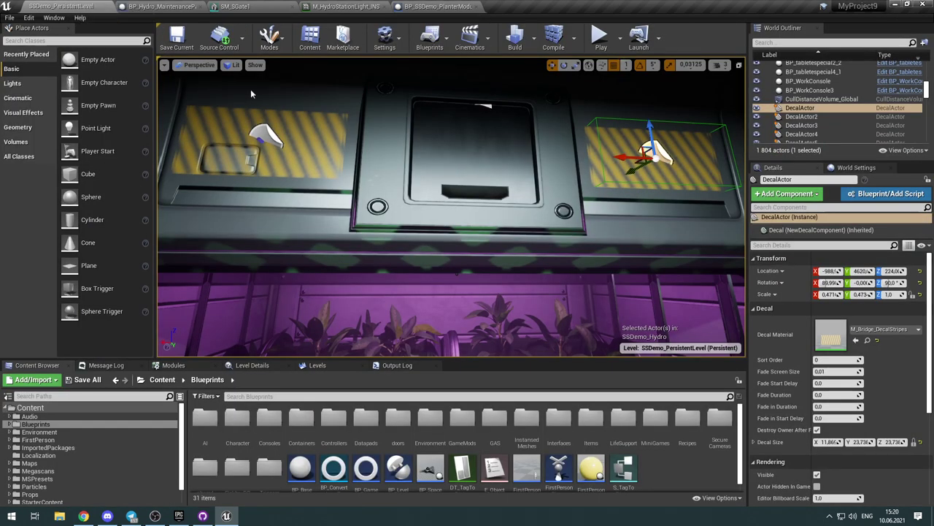
{"action": "left_click", "coordinate": [318, 149]}
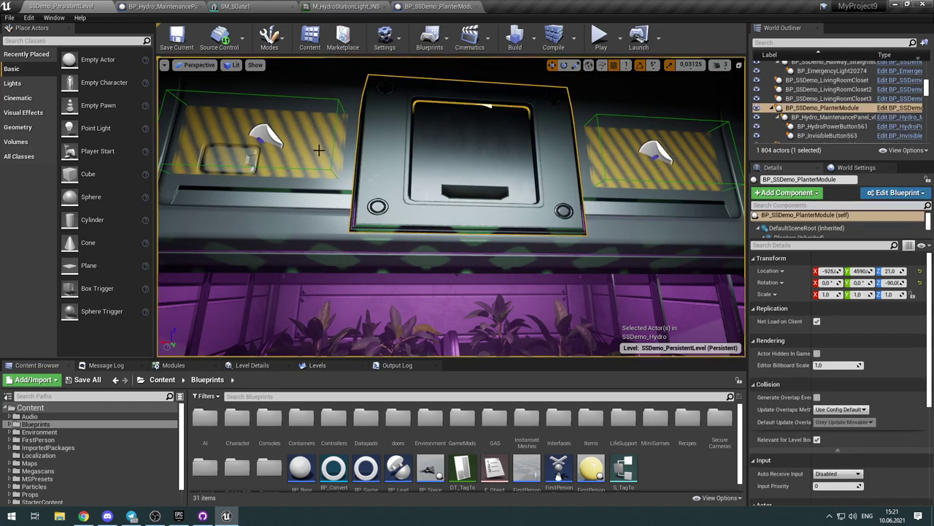
{"action": "key", "text": "Delete"}
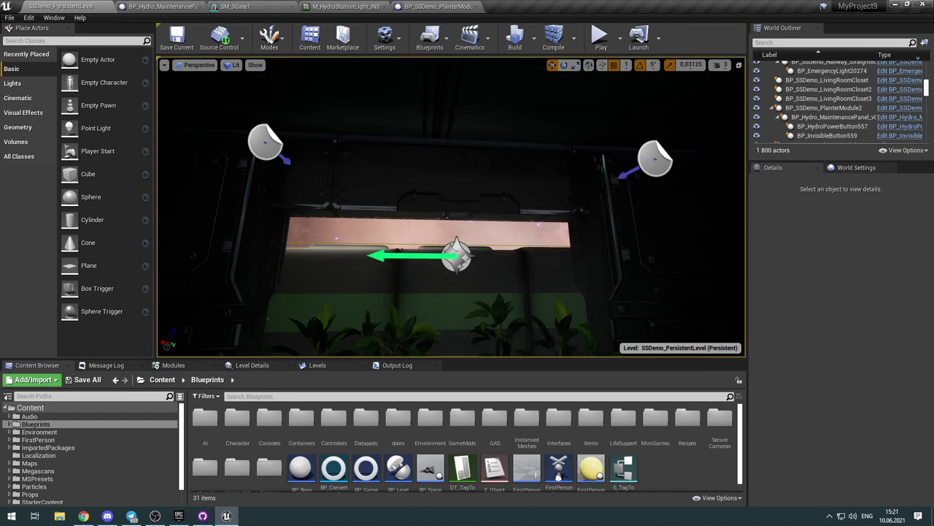
{"action": "key", "text": "ctrl+z"}
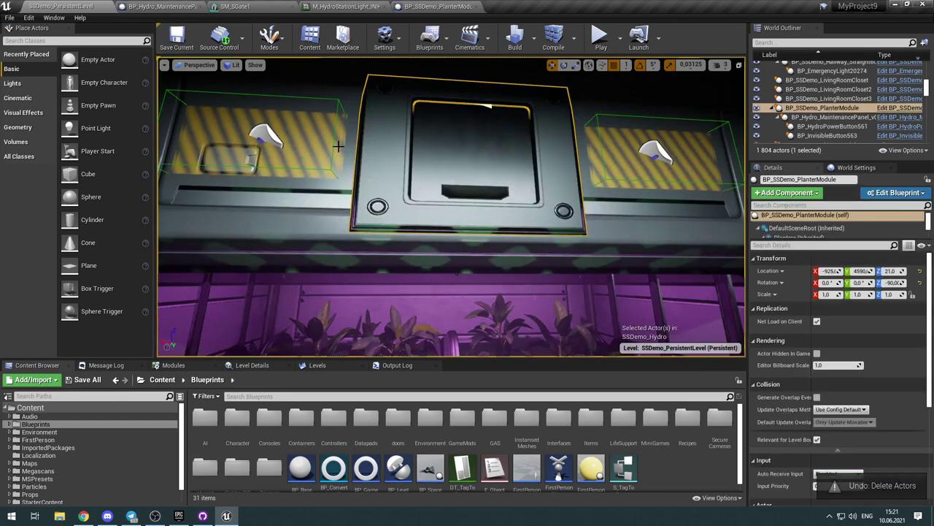
Step: Delete the original standalone decal actors, DecalActor2 and DecalActor, on both sides of the first planter's hatch
{"action": "left_click", "coordinate": [255, 136]}
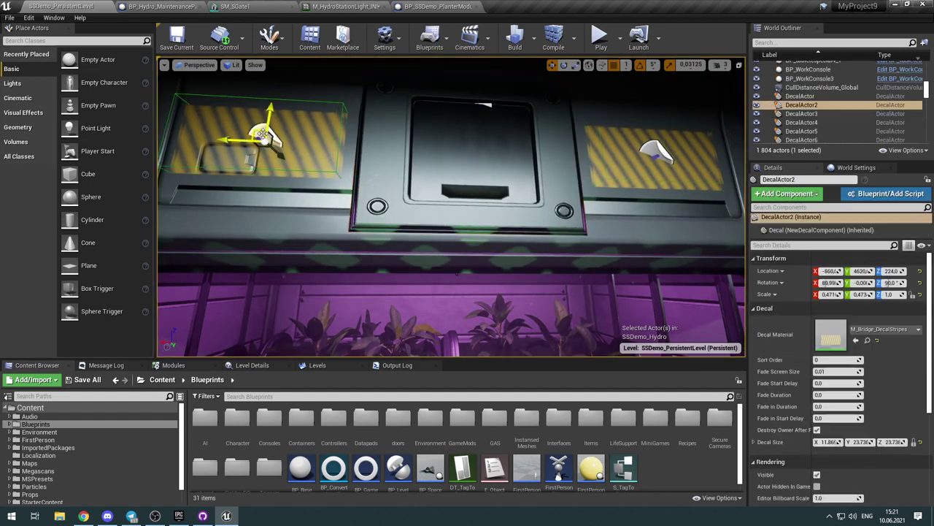
{"action": "key", "text": "Delete"}
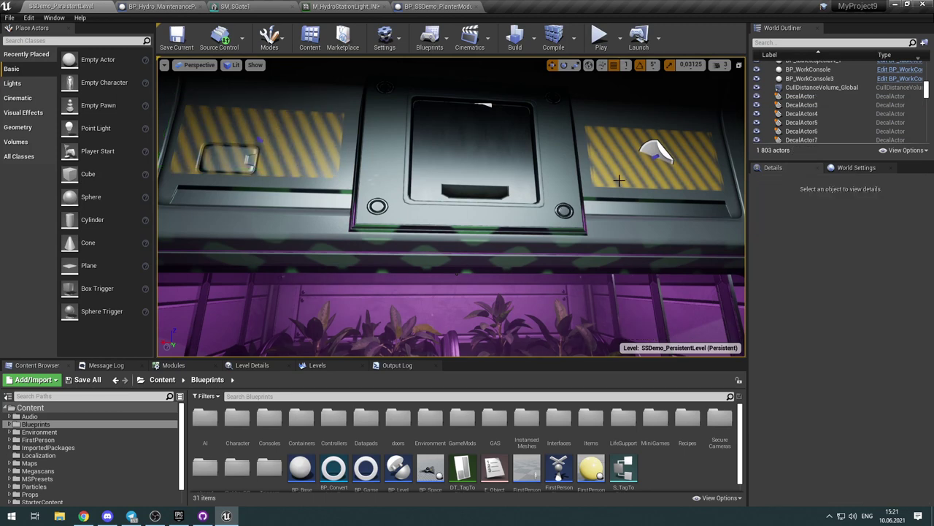
{"action": "left_click", "coordinate": [660, 153]}
{"action": "key", "text": "Delete"}
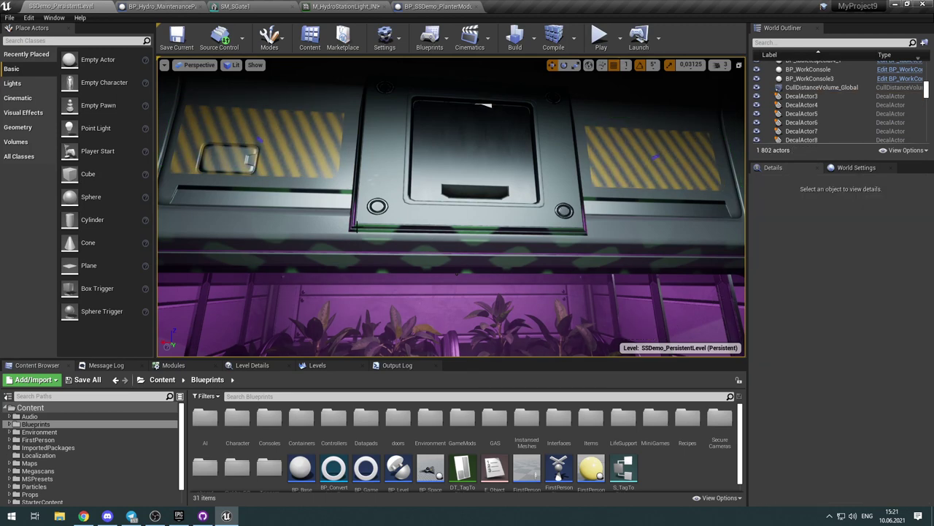
Step: Delete DecalActor3 and its counterpart standalone stripe decal on the other side of the second planter's hatch
{"action": "right_click_drag", "start_coordinate": [403, 226], "coordinate": [467, 215]}
{"action": "key", "text": "s"}
{"action": "key", "text": "w"}
{"action": "right_click_drag", "start_coordinate": [397, 186], "coordinate": [397, 186]}
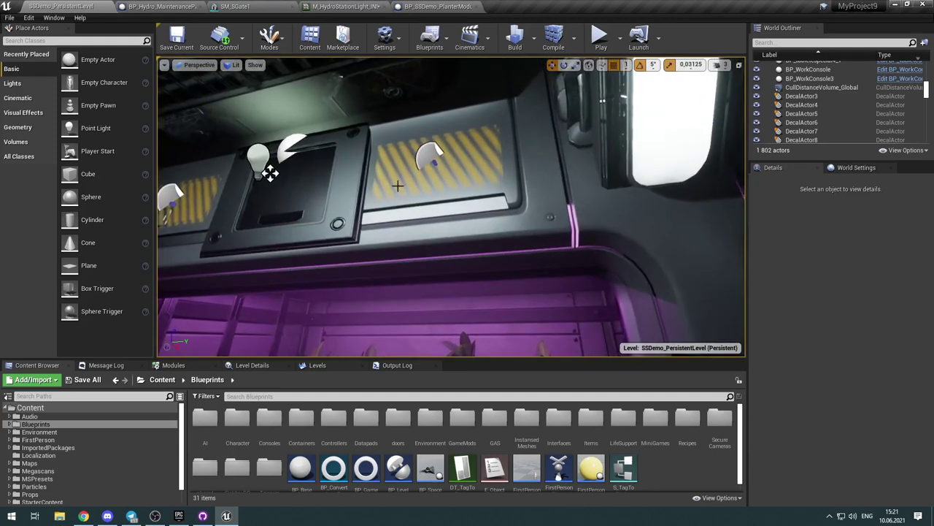
{"action": "left_click", "coordinate": [430, 151]}
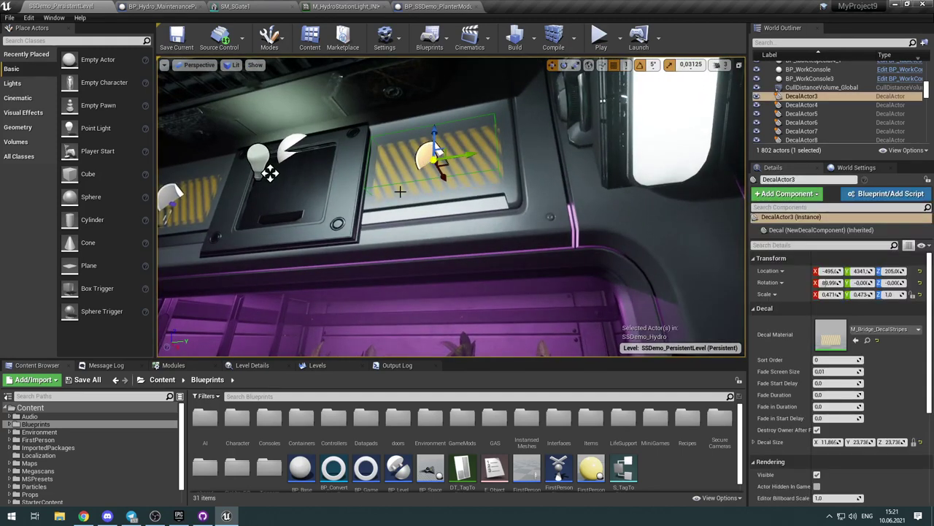
{"action": "key", "text": "Delete"}
{"action": "left_click", "coordinate": [175, 190]}
{"action": "key", "text": "Delete"}
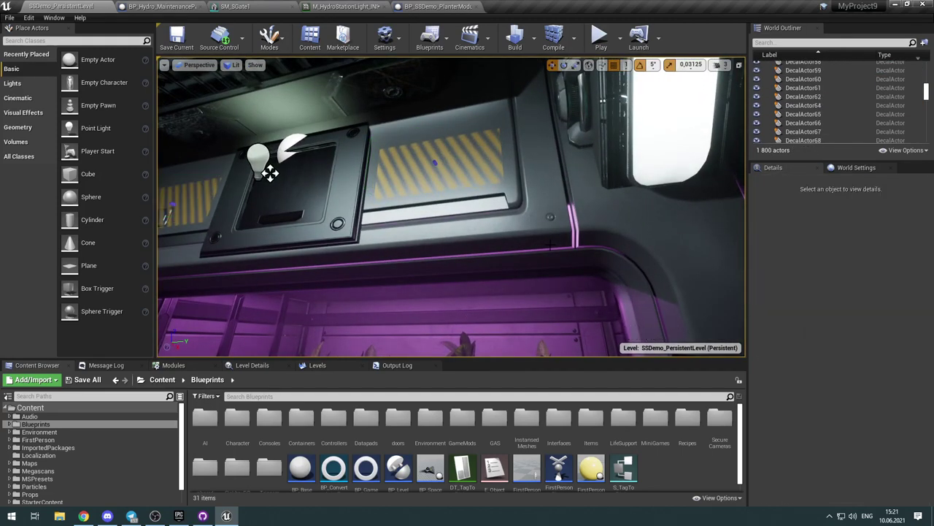
Step: Delete the two standalone stripe decal actors beside the third planter's hatch
{"action": "right_click_drag", "start_coordinate": [175, 190], "coordinate": [175, 190]}
{"action": "right_click_drag", "start_coordinate": [546, 198], "coordinate": [547, 198]}
{"action": "left_click", "coordinate": [478, 173]}
{"action": "key", "text": "Delete"}
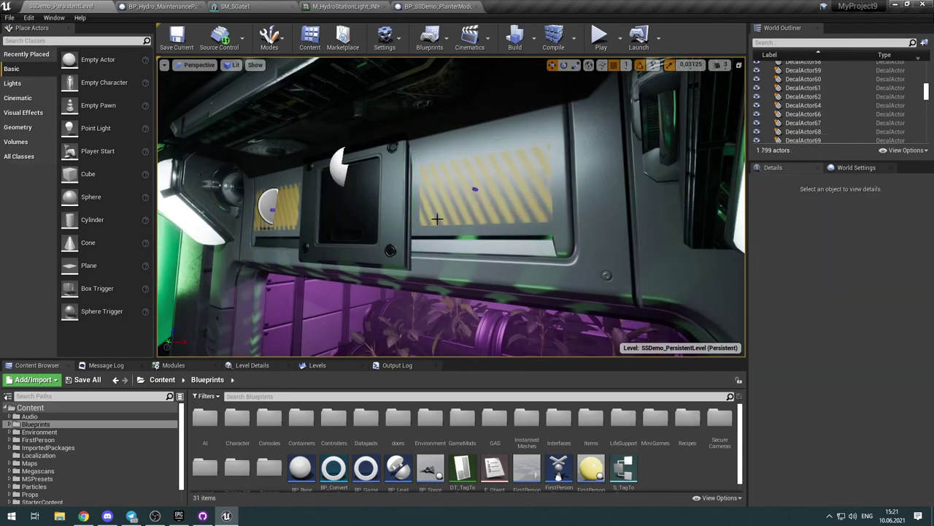
{"action": "left_click", "coordinate": [266, 206]}
{"action": "key", "text": "Delete"}
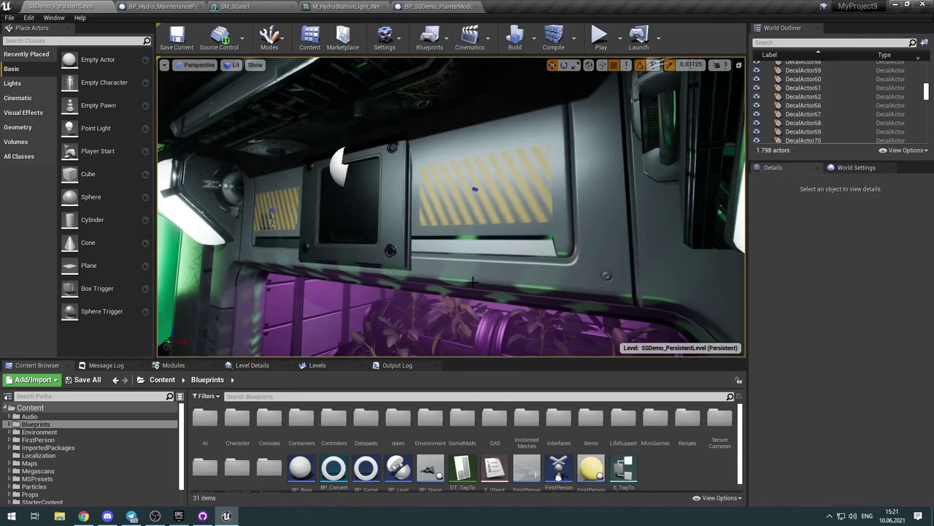
Step: Save all modified content, including M_HydroStationLight_INST and the SSDemo_Hydro level
{"action": "right_click_drag", "start_coordinate": [509, 272], "coordinate": [509, 272]}
{"action": "right_click_drag", "start_coordinate": [380, 212], "coordinate": [381, 213]}
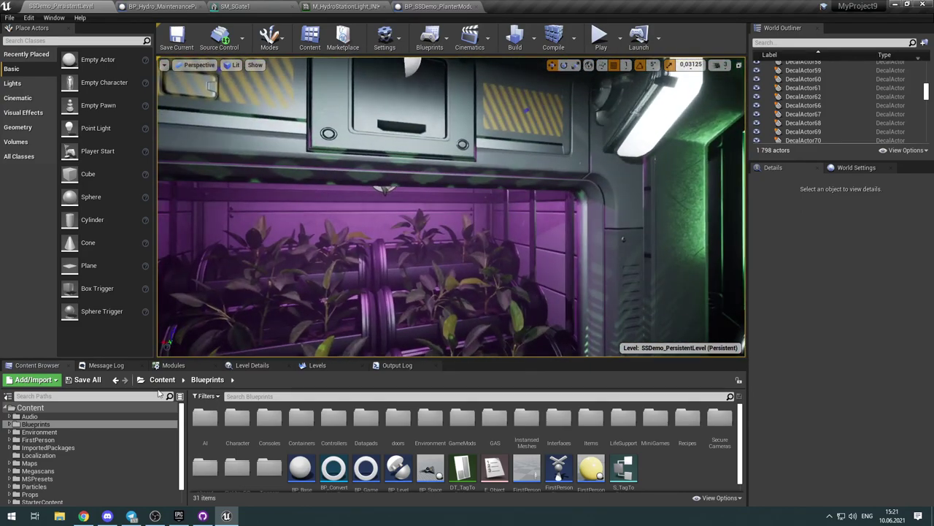
{"action": "left_click", "coordinate": [95, 381]}
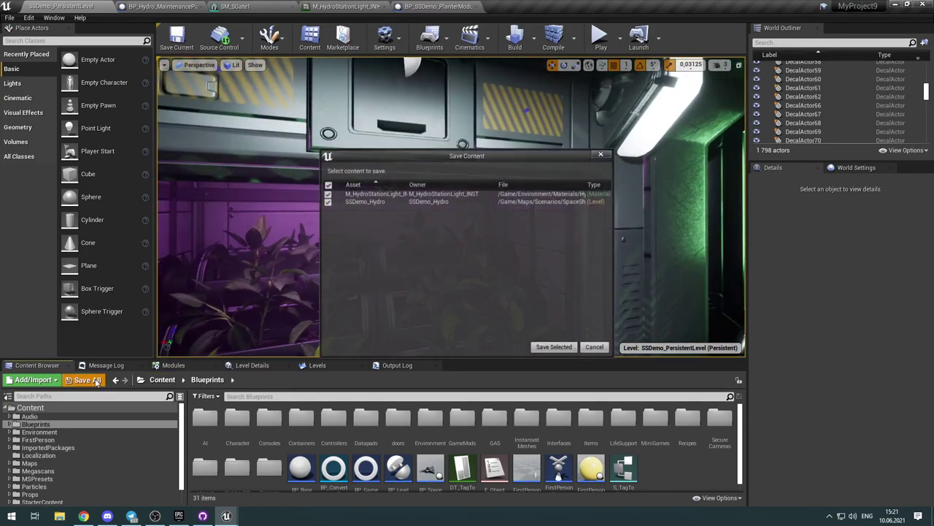
{"action": "left_click", "coordinate": [542, 345]}
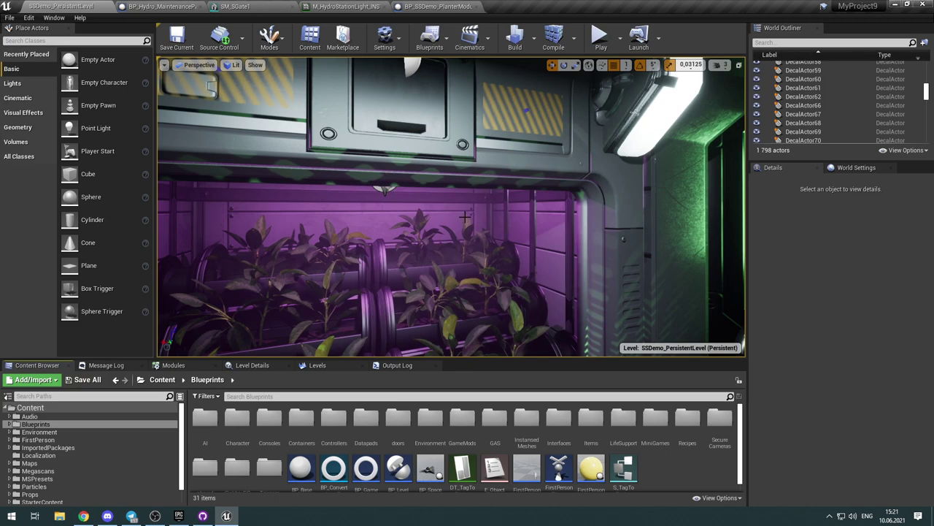
Step: Select the first planter module to inspect its built-in stripe decals, and play the level to check the planters in game
{"action": "left_click", "coordinate": [529, 117]}
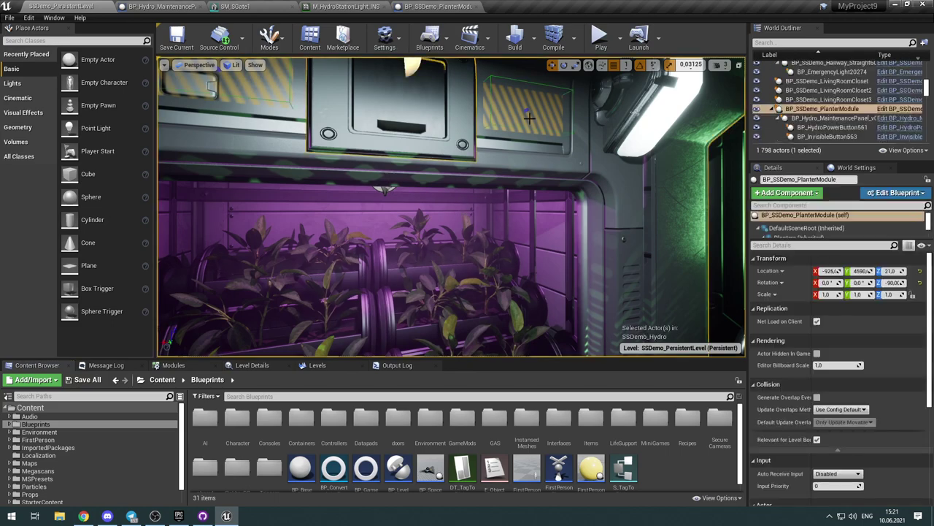
{"action": "right_click_drag", "start_coordinate": [590, 243], "coordinate": [590, 244]}
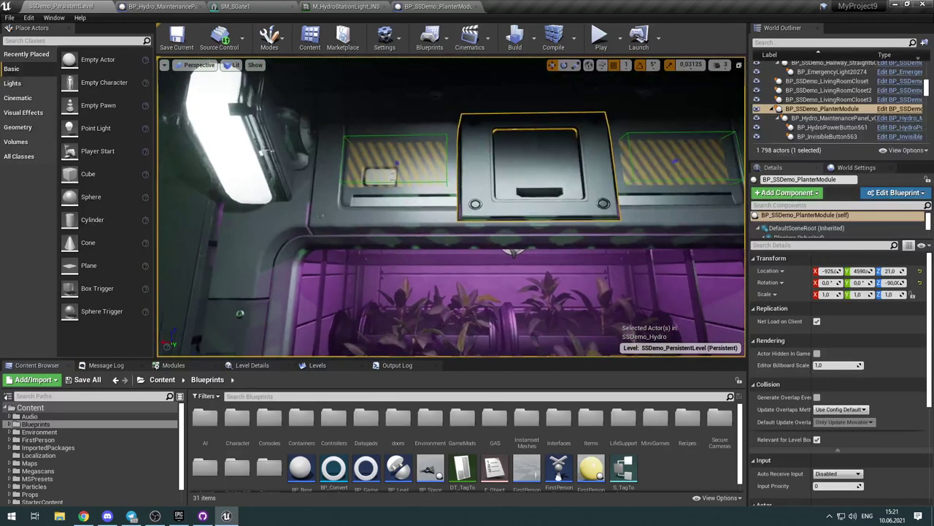
{"action": "left_click", "coordinate": [599, 36]}
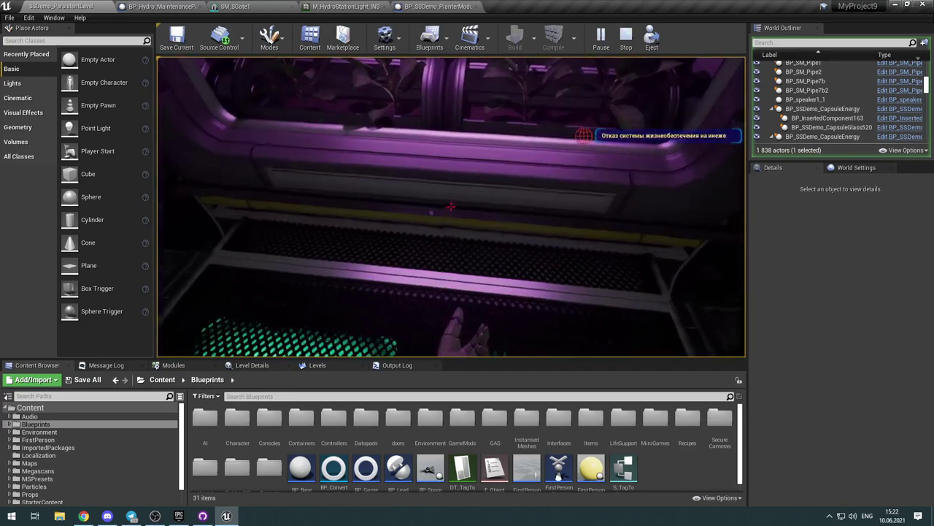
Step: Stop the play session and open the SM_SGate1 mesh with its simple collision displayed
{"action": "key", "text": "Escape"}
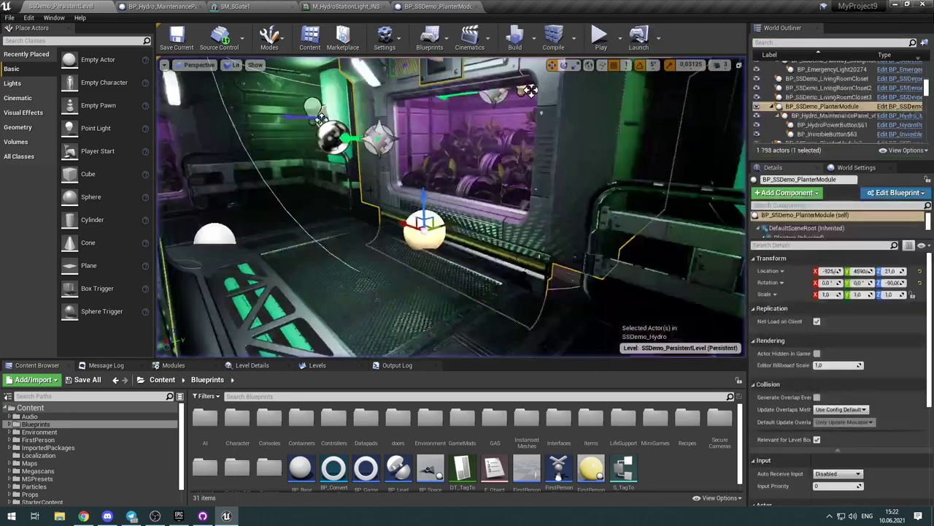
{"action": "left_click", "coordinate": [248, 6]}
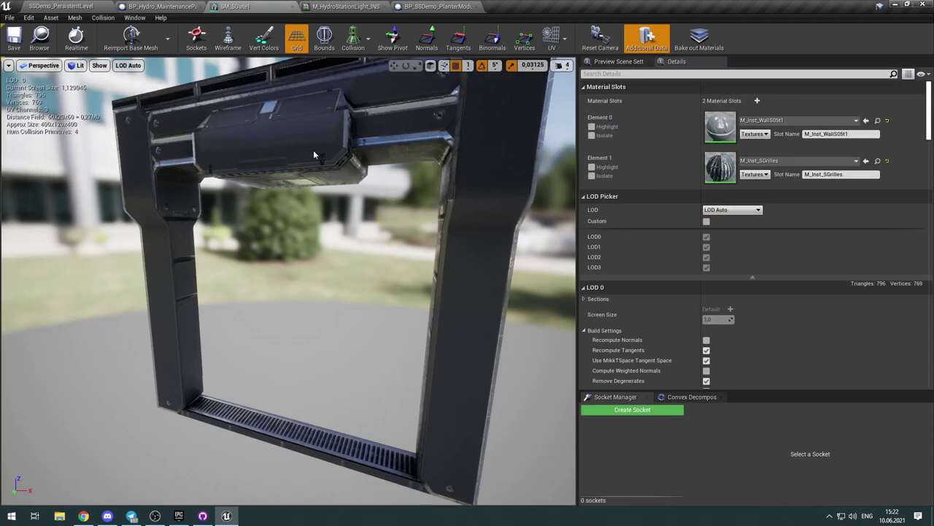
{"action": "left_click", "coordinate": [353, 32]}
{"action": "left_click", "coordinate": [375, 66]}
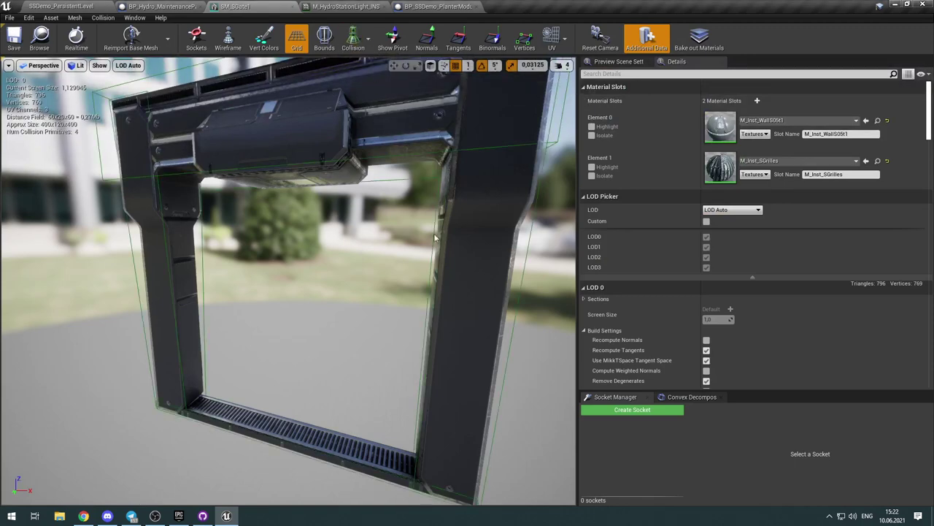
{"action": "right_click_drag", "start_coordinate": [474, 281], "coordinate": [423, 307]}
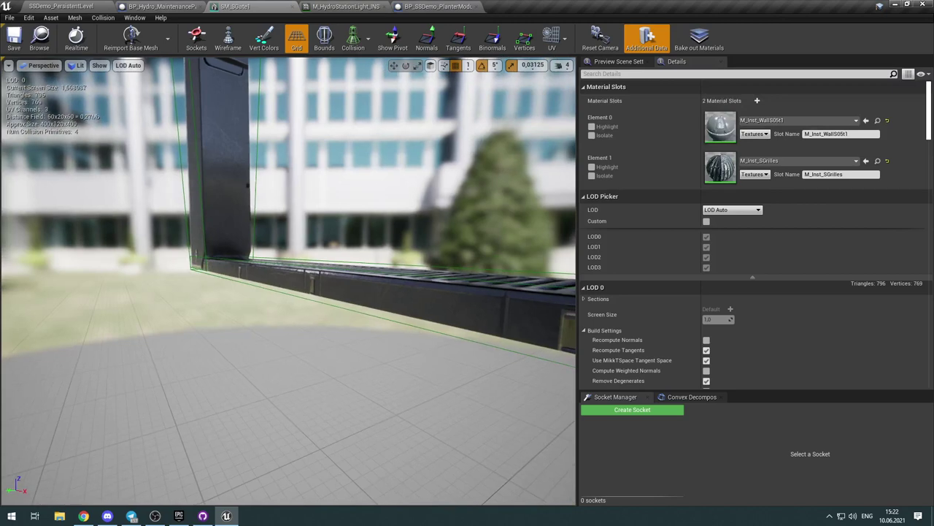
Step: Select the collision box around the gate's floor threshold and reposition it sideways and vertically to align with the threshold
{"action": "left_click", "coordinate": [371, 271]}
{"action": "right_click_drag", "start_coordinate": [418, 243], "coordinate": [313, 329]}
{"action": "right_click_drag", "start_coordinate": [292, 394], "coordinate": [279, 419]}
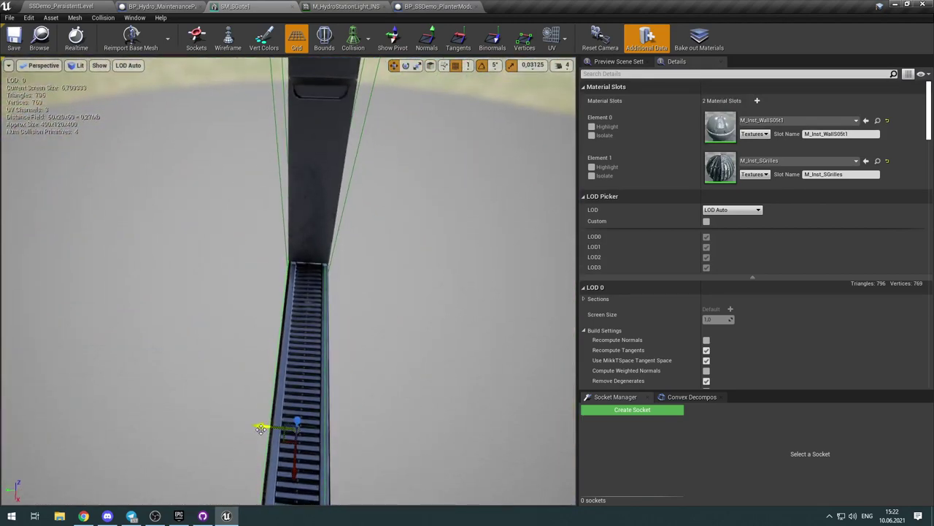
{"action": "left_click_drag", "start_coordinate": [261, 429], "coordinate": [264, 425]}
{"action": "right_click_drag", "start_coordinate": [306, 421], "coordinate": [433, 344]}
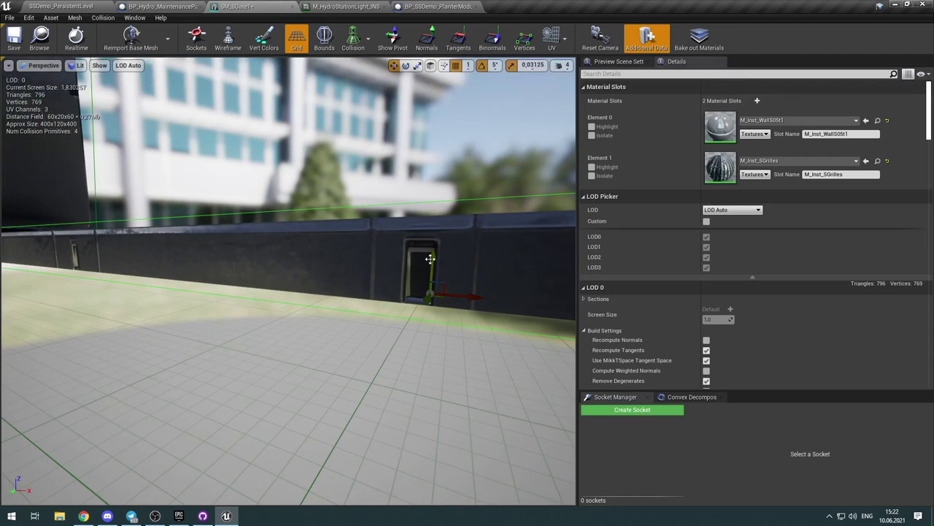
{"action": "left_click_drag", "start_coordinate": [432, 258], "coordinate": [434, 265]}
{"action": "key", "text": "e"}
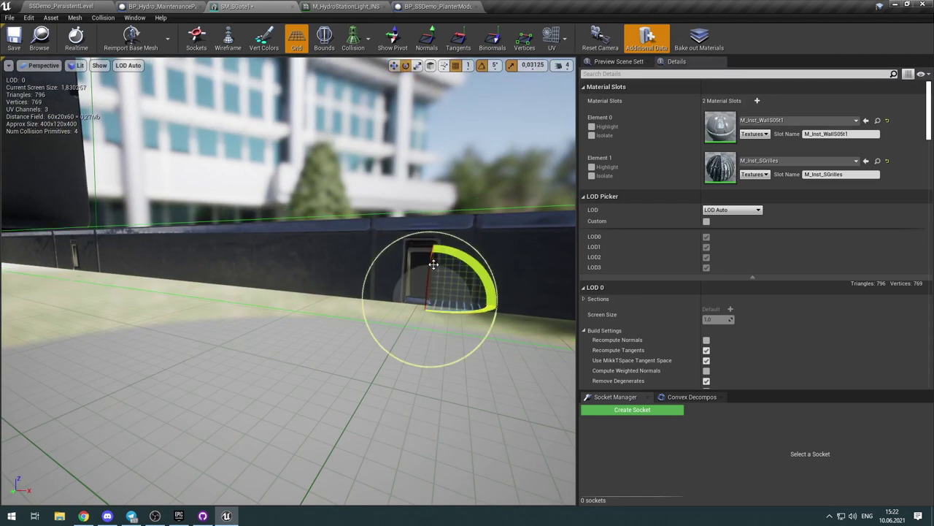
{"action": "key", "text": "r"}
{"action": "left_click_drag", "start_coordinate": [431, 270], "coordinate": [432, 247]}
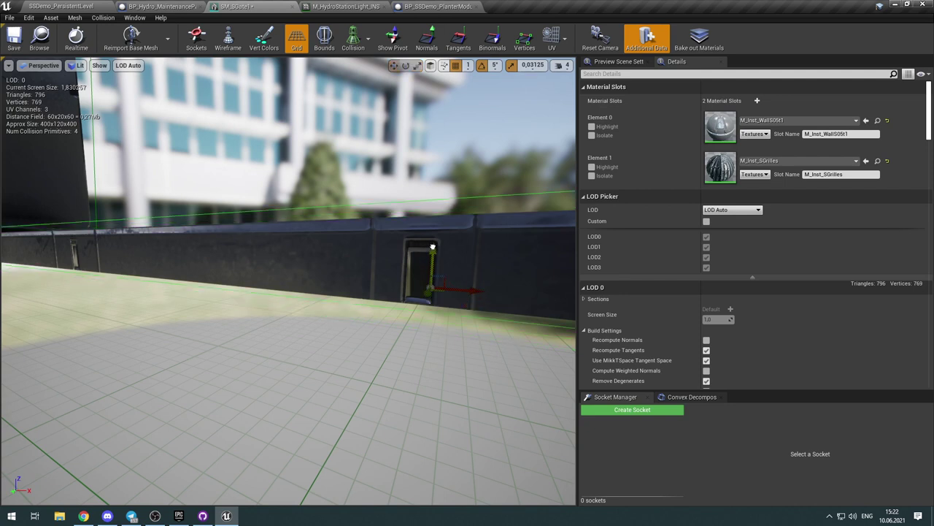
Step: Shrink the threshold's collision box in height to the threshold's top edge, and save and close SM_SGate1
{"action": "key", "text": "e"}
{"action": "key", "text": "r"}
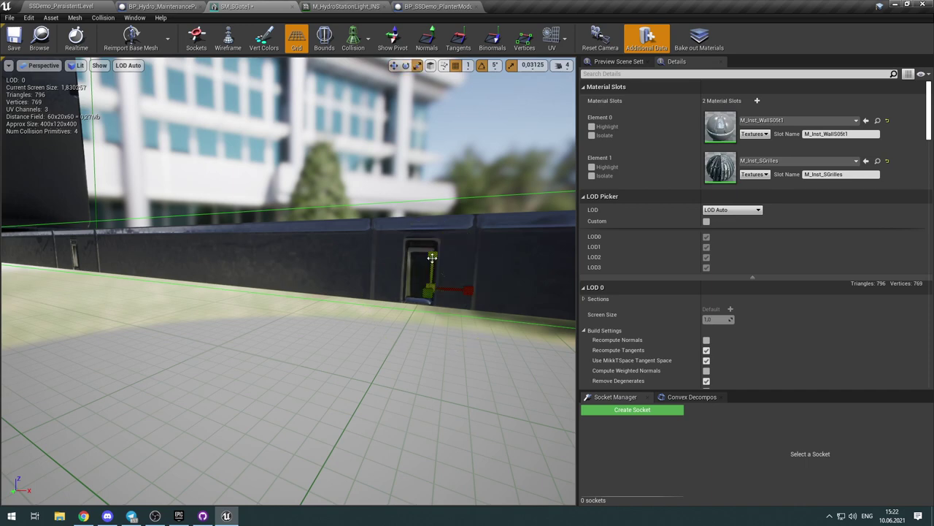
{"action": "left_click_drag", "start_coordinate": [432, 257], "coordinate": [432, 270]}
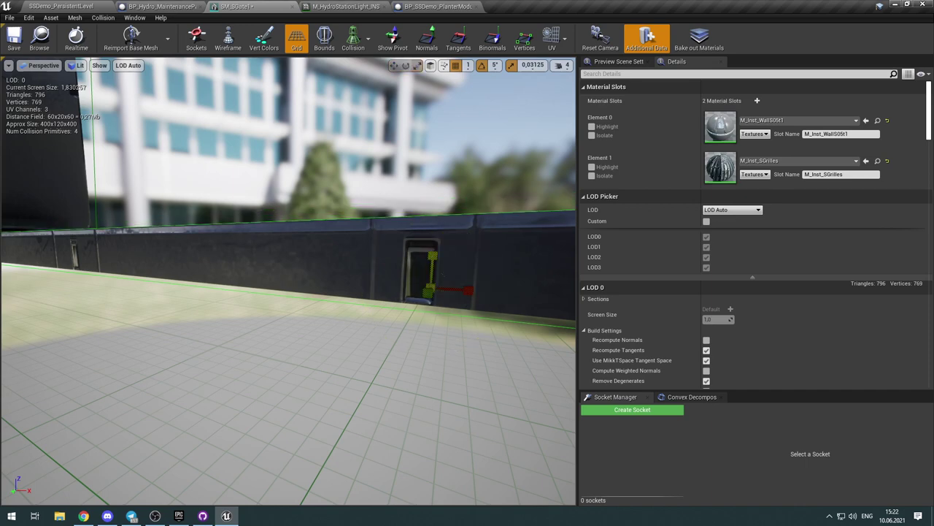
{"action": "right_click_drag", "start_coordinate": [443, 267], "coordinate": [474, 260]}
{"action": "right_click_drag", "start_coordinate": [394, 266], "coordinate": [453, 266]}
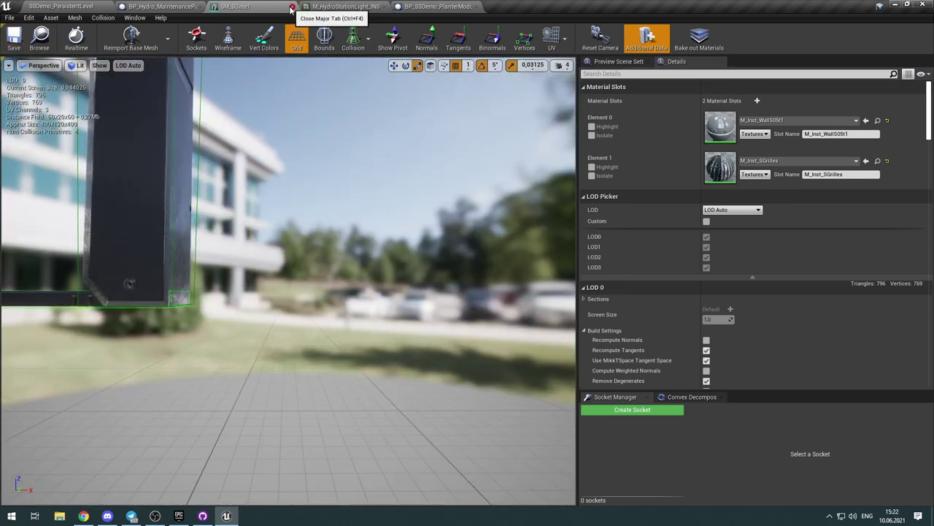
{"action": "left_click", "coordinate": [290, 6]}
Step: Locate the planter module's wall mesh SM_SideWall_Win from its blueprint, and open it with simple collision displayed
{"action": "left_click", "coordinate": [88, 8]}
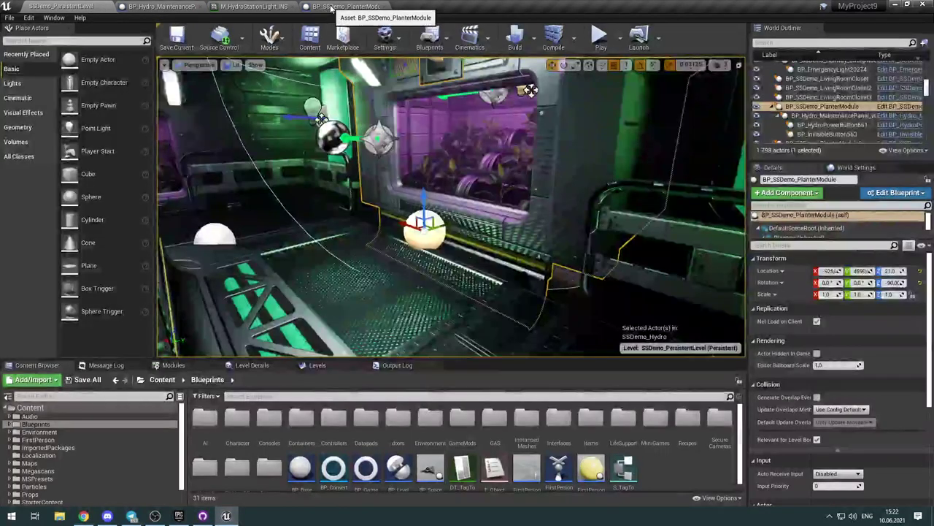
{"action": "left_click", "coordinate": [343, 6]}
{"action": "right_click_drag", "start_coordinate": [382, 222], "coordinate": [343, 225]}
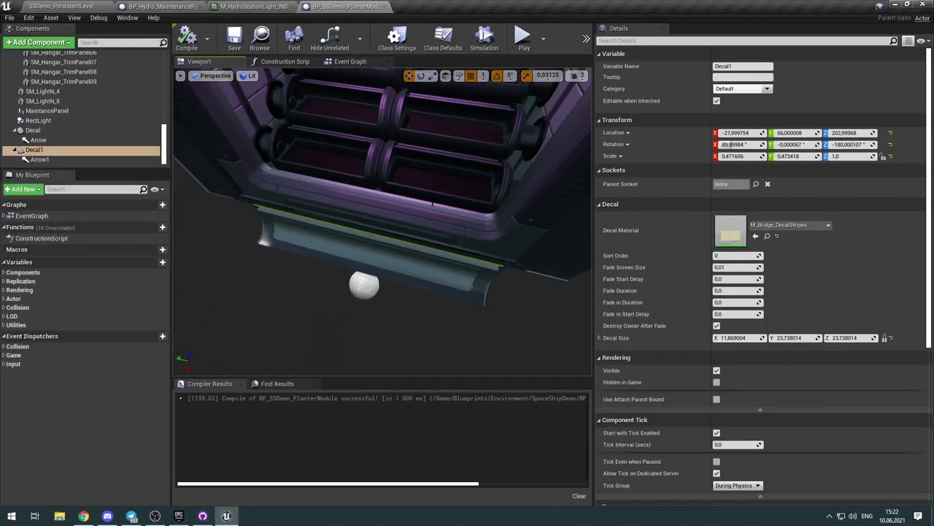
{"action": "left_click", "coordinate": [446, 272]}
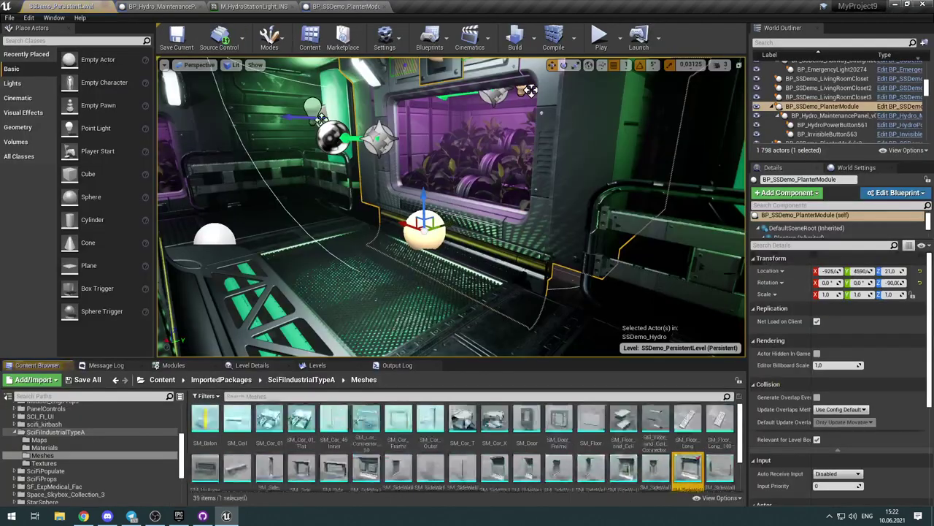
{"action": "left_click", "coordinate": [767, 254]}
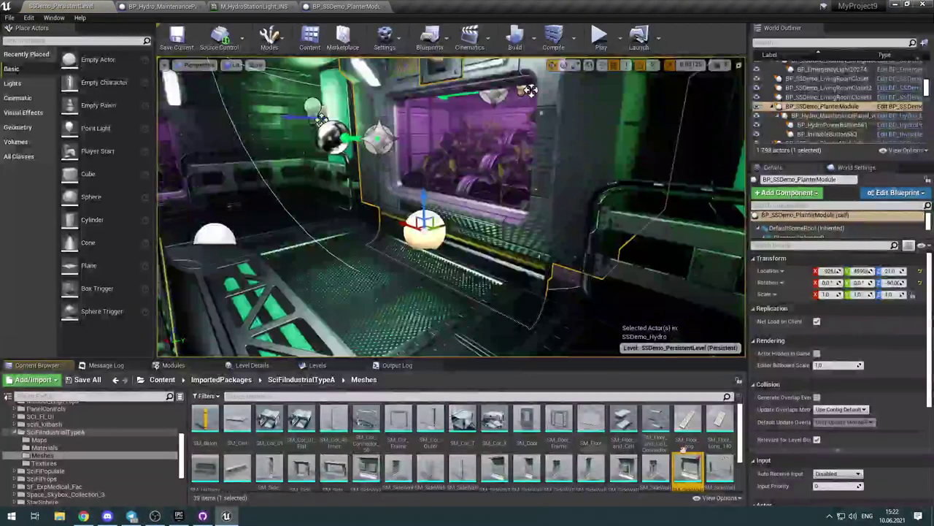
{"action": "double_click", "coordinate": [716, 473]}
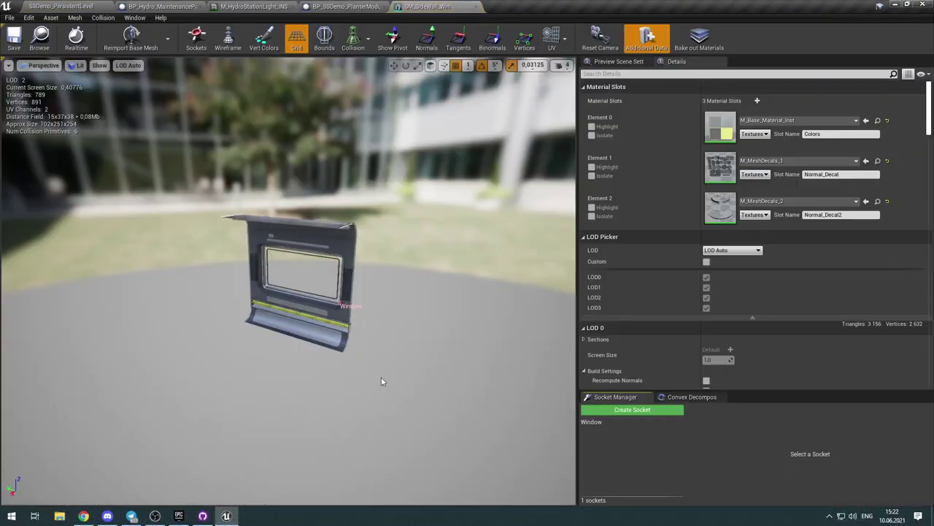
{"action": "right_click_drag", "start_coordinate": [375, 351], "coordinate": [430, 351], "text": "alt"}
{"action": "mouse_move", "coordinate": [374, 351]}
{"action": "left_mouse_down", "text": "alt"}
{"action": "mouse_move", "coordinate": [292, 351]}
{"action": "mouse_move", "coordinate": [445, 351]}
{"action": "mouse_move", "coordinate": [375, 352]}
{"action": "left_mouse_up", "text": "alt"}
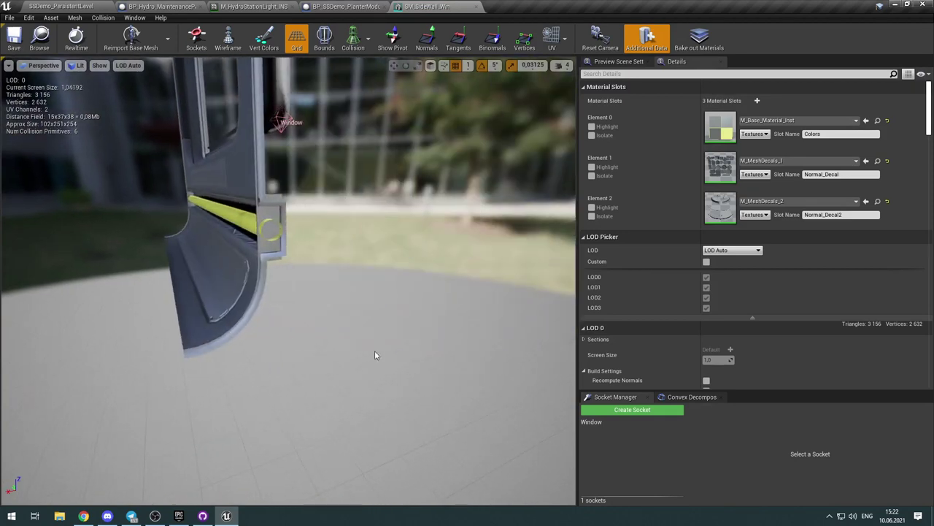
{"action": "left_click", "coordinate": [368, 39]}
{"action": "left_click", "coordinate": [371, 67]}
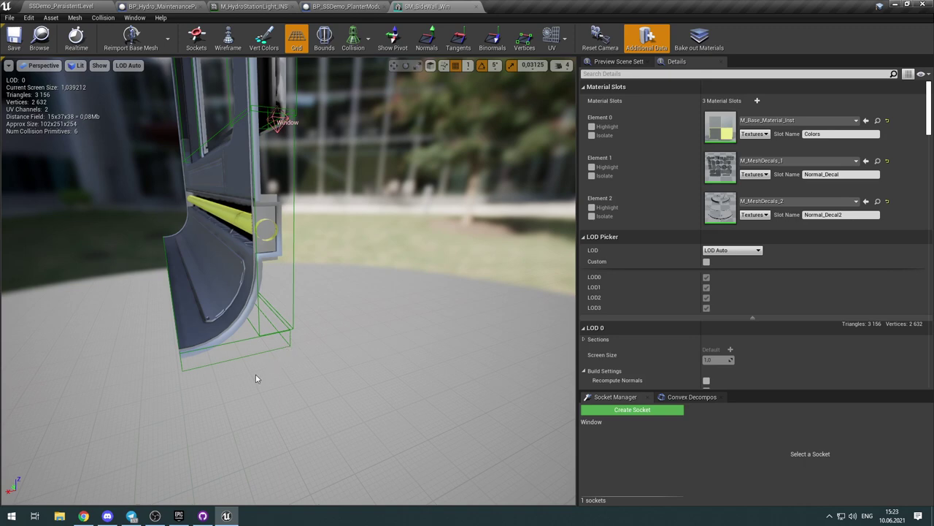
Step: Try to resize the collision box along the bottom edge of SM_SideWall_Win vertically
{"action": "right_click_drag", "start_coordinate": [254, 379], "coordinate": [278, 358]}
{"action": "left_click_drag", "start_coordinate": [241, 361], "coordinate": [317, 347]}
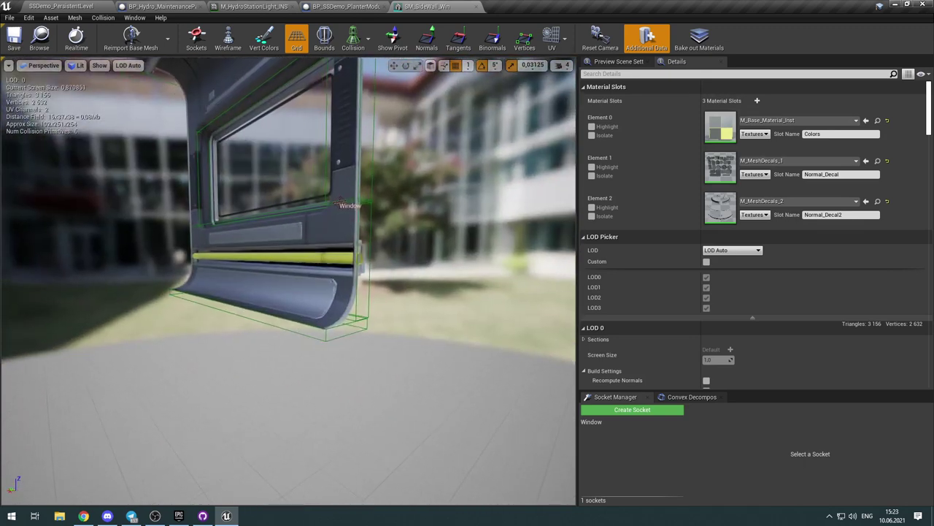
{"action": "left_click", "coordinate": [326, 334]}
{"action": "key", "text": "r"}
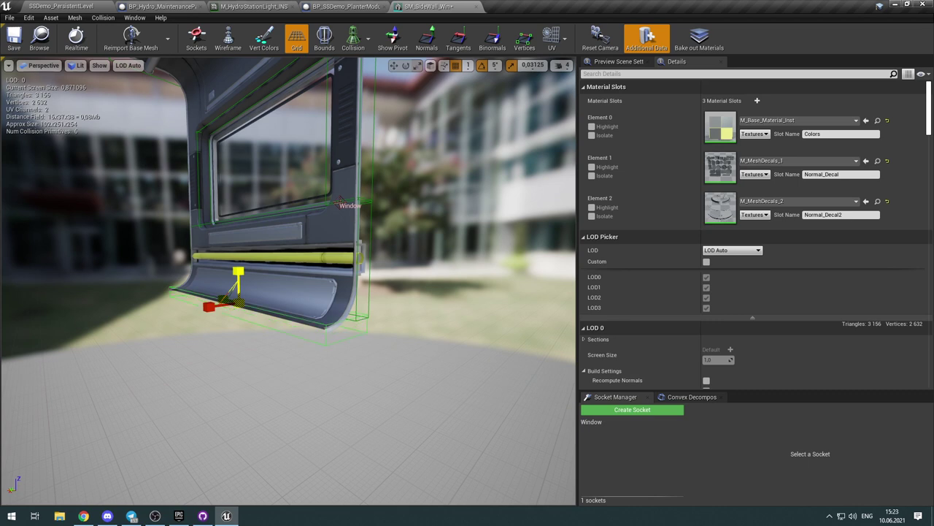
{"action": "key", "text": "r"}
{"action": "left_click_drag", "start_coordinate": [238, 273], "coordinate": [364, 346]}
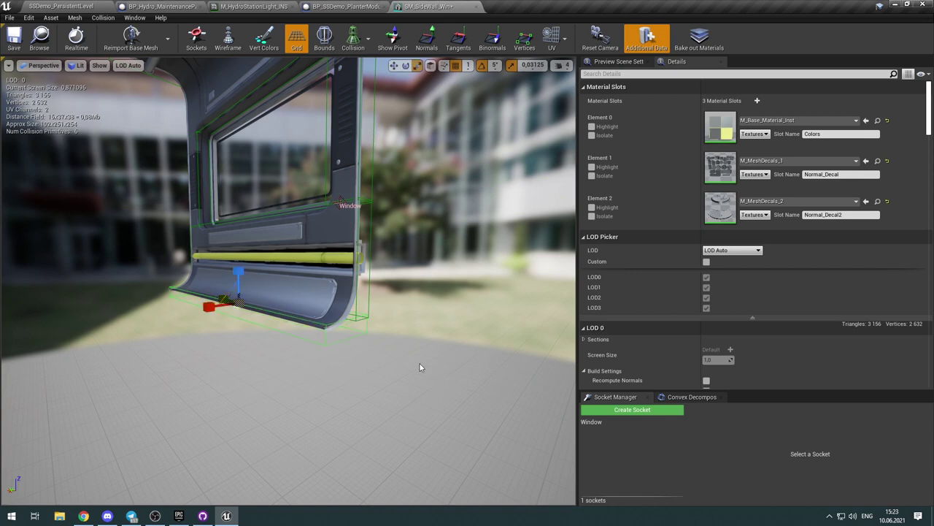
{"action": "right_click_drag", "start_coordinate": [419, 367], "coordinate": [394, 367]}
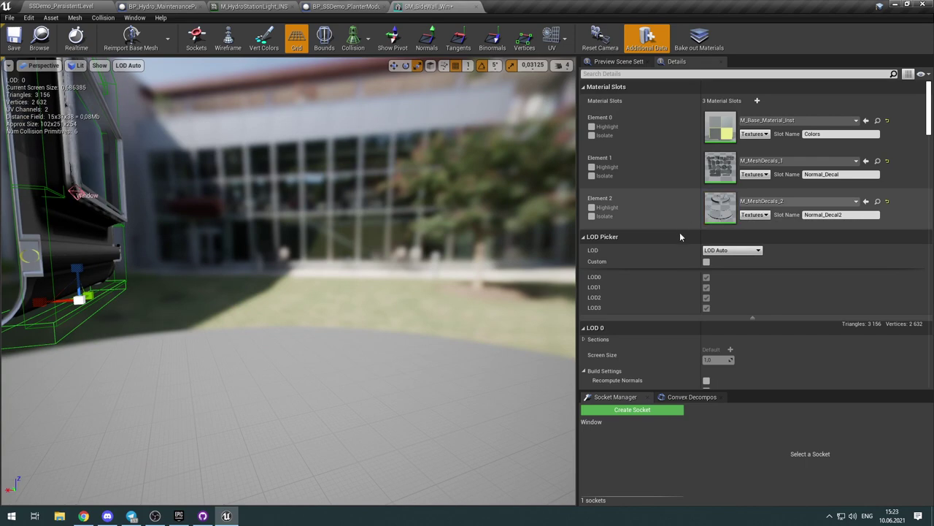
Step: Check the side wall's lower collision box from other angles and undo its size change
{"action": "scroll", "coordinate": [678, 354], "scroll_direction": "down", "scroll_amount": 3}
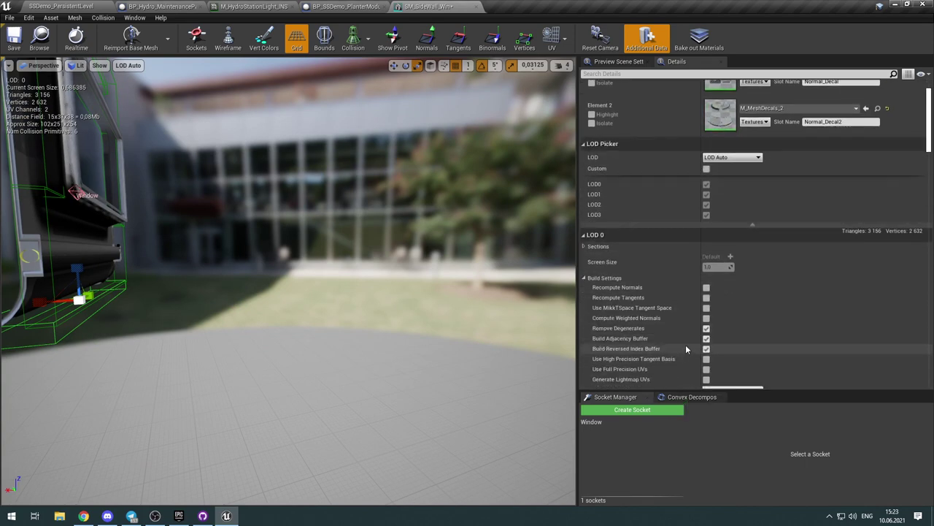
{"action": "left_click_drag", "start_coordinate": [377, 267], "coordinate": [438, 271]}
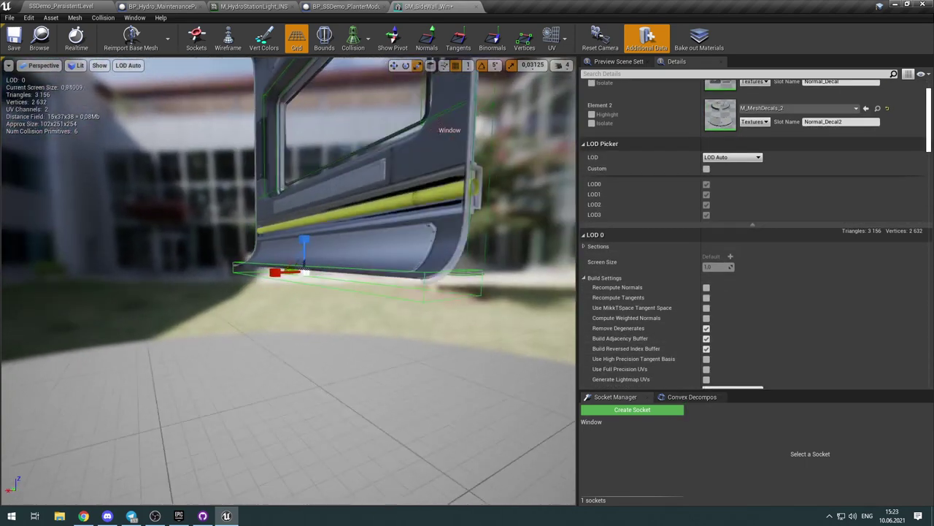
{"action": "right_click_drag", "start_coordinate": [438, 271], "coordinate": [474, 256]}
{"action": "left_click_drag", "start_coordinate": [481, 275], "coordinate": [366, 261]}
{"action": "key", "text": "ctrl+z"}
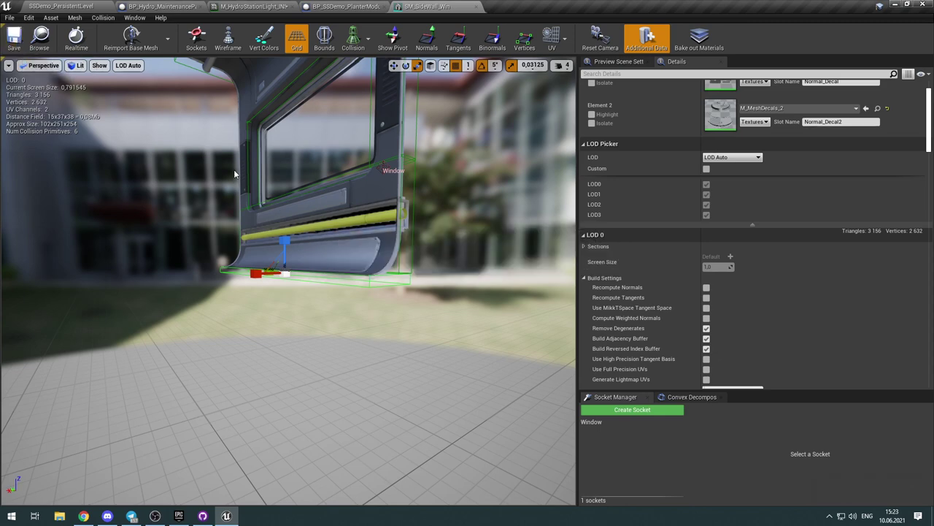
Step: Play the level to test the gate and planters in game, and save the M_HydroStationLight_INST material instance
{"action": "left_click", "coordinate": [60, 7]}
{"action": "left_click", "coordinate": [610, 41]}
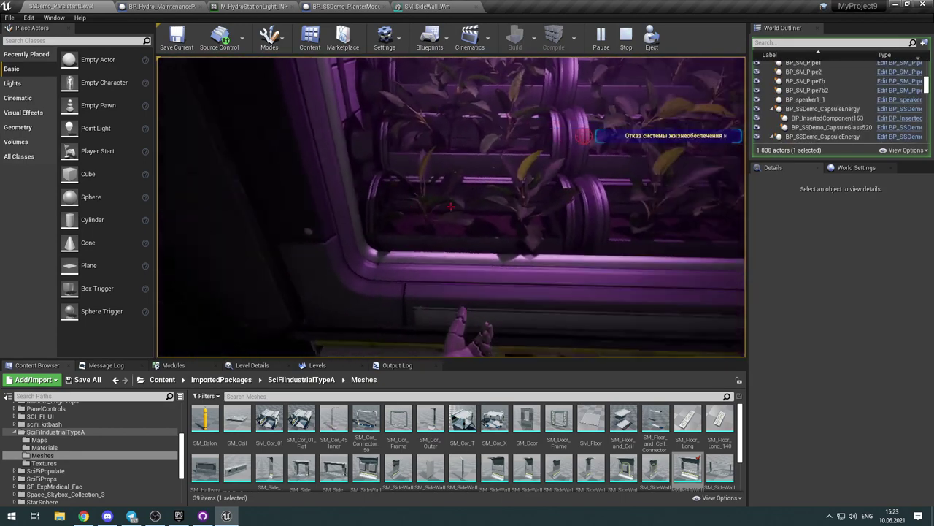
{"action": "key", "text": "w"}
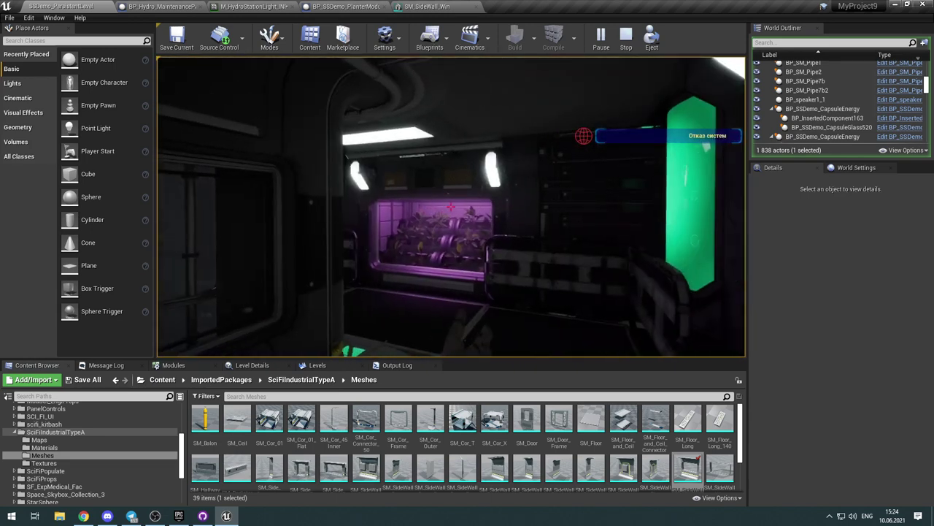
{"action": "key", "text": "w"}
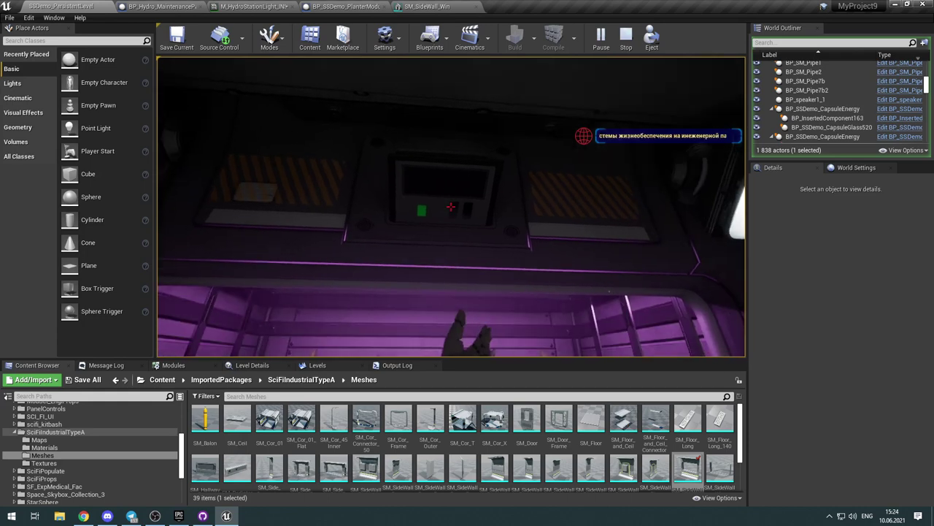
{"action": "key", "text": "Escape"}
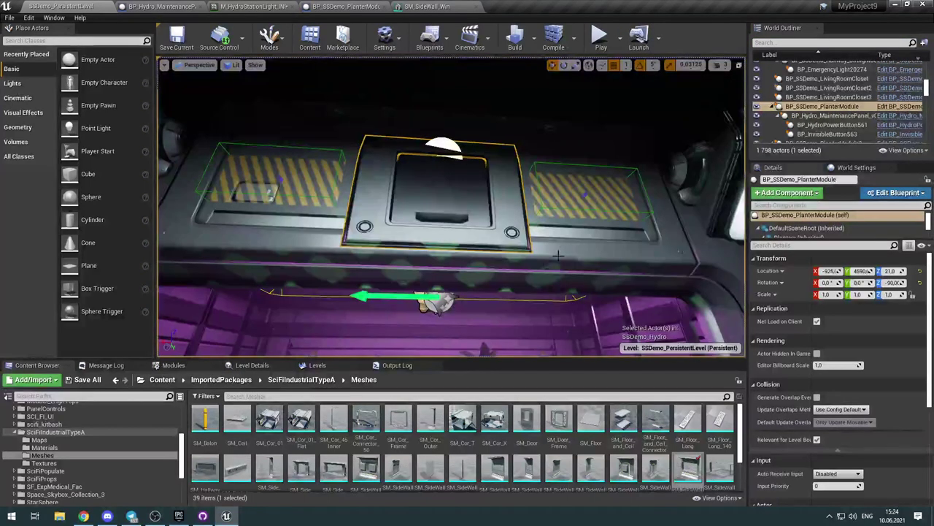
{"action": "left_click", "coordinate": [83, 380]}
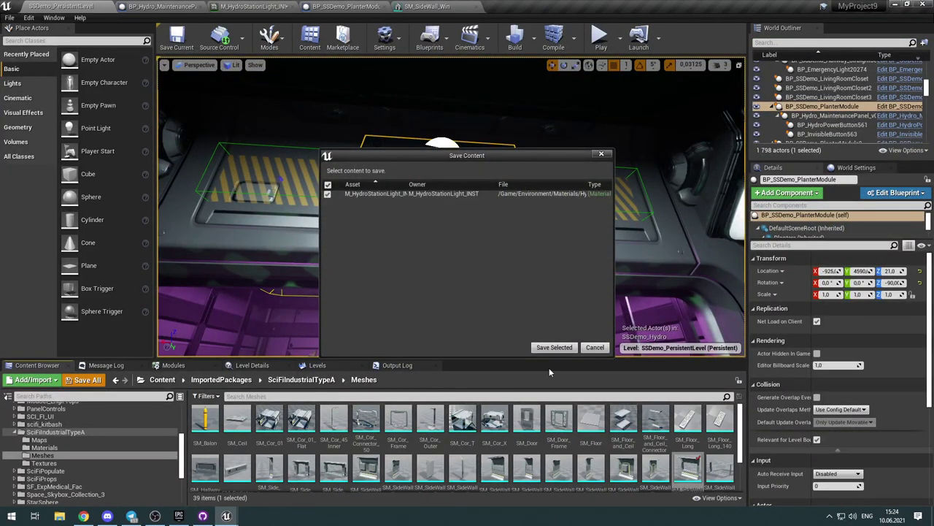
{"action": "left_click", "coordinate": [554, 347]}
Step: Inspect the planter modules and the plants inside the first one in the level
{"action": "scroll", "coordinate": [518, 330], "scroll_direction": "up", "scroll_amount": 2}
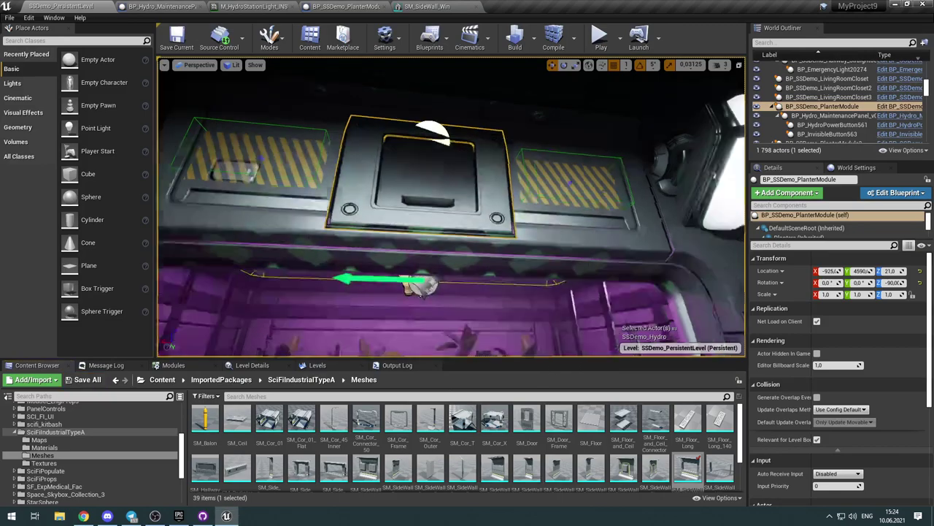
{"action": "right_click_drag", "start_coordinate": [453, 219], "coordinate": [468, 197]}
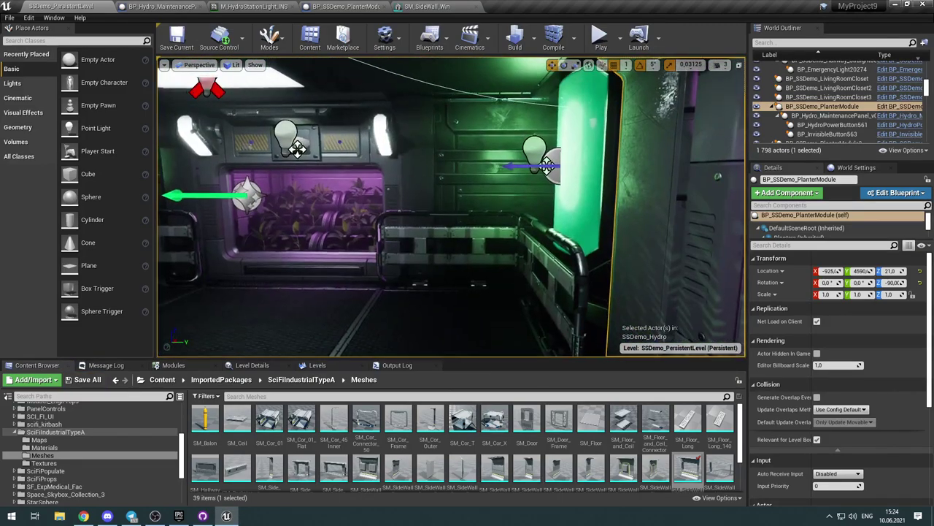
{"action": "right_click_drag", "start_coordinate": [518, 330], "coordinate": [518, 330]}
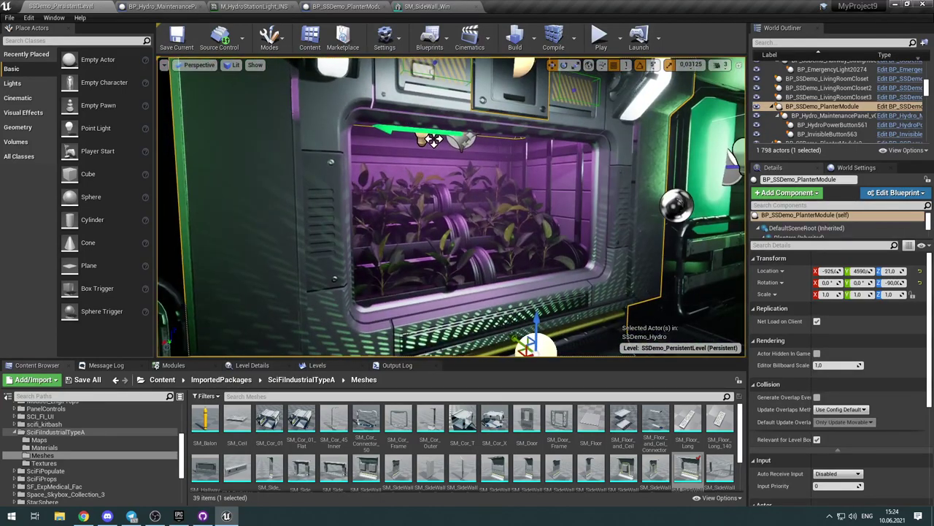
{"action": "right_click_drag", "start_coordinate": [434, 141], "coordinate": [434, 140]}
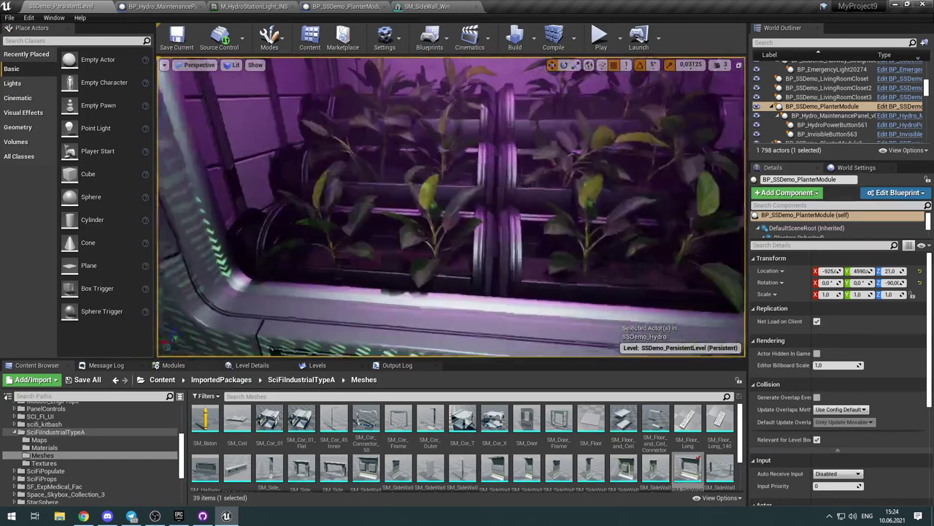
{"action": "right_click_drag", "start_coordinate": [518, 285], "coordinate": [518, 285]}
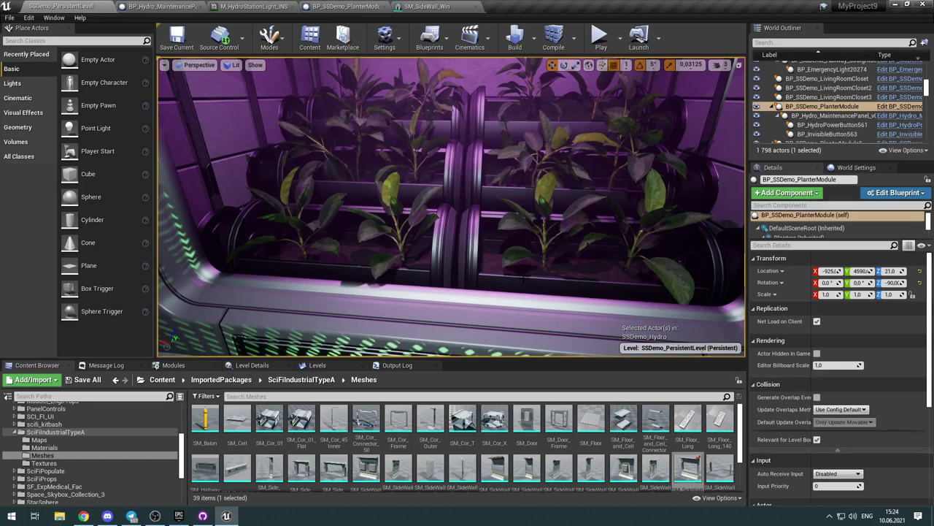
Step: Examine the lower planter tubes and plants inside the first planter module in the level, and select the module
{"action": "mouse_move", "coordinate": [581, 271]}
{"action": "right_mouse_down"}
{"action": "mouse_move", "coordinate": [628, 271]}
{"action": "mouse_move", "coordinate": [629, 252]}
{"action": "mouse_move", "coordinate": [672, 252]}
{"action": "mouse_move", "coordinate": [635, 266]}
{"action": "mouse_move", "coordinate": [569, 270]}
{"action": "right_mouse_up"}
{"action": "key", "text": "w"}
{"action": "key", "text": "a"}
{"action": "key", "text": "s"}
{"action": "left_click", "coordinate": [519, 244]}
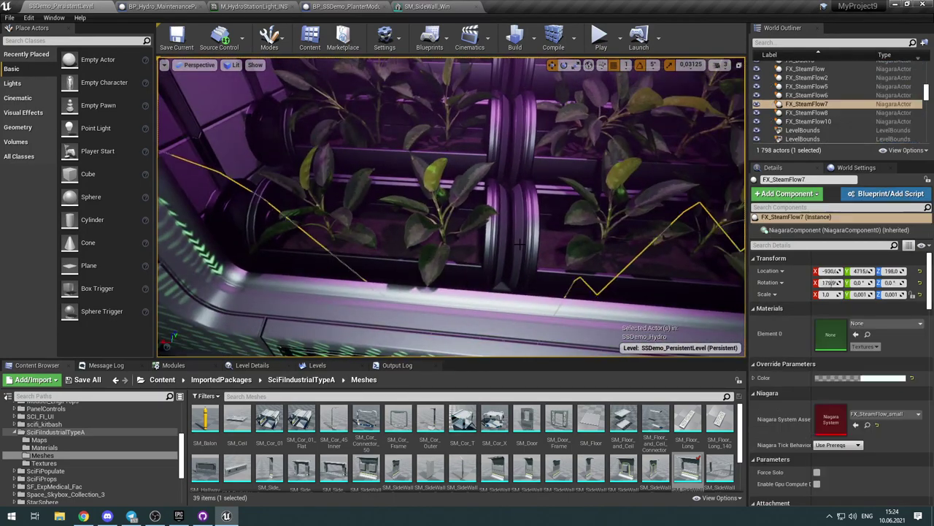
{"action": "right_click_drag", "start_coordinate": [520, 244], "coordinate": [555, 248]}
{"action": "key", "text": "s"}
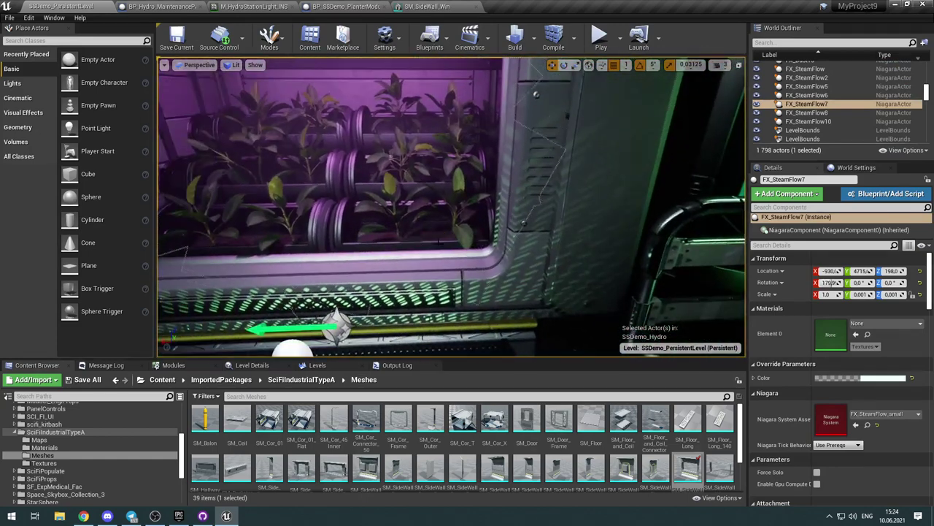
{"action": "left_click", "coordinate": [438, 242]}
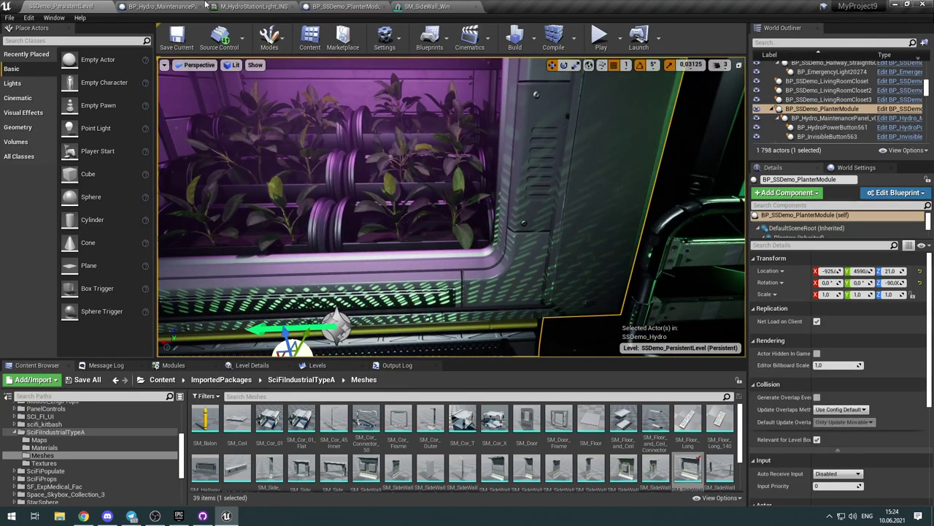
Step: Open the BP_SSDemo_PlanterModule blueprint and take a close-up screen capture of one of its front planter tubes
{"action": "left_click", "coordinate": [162, 6]}
{"action": "left_click", "coordinate": [199, 61]}
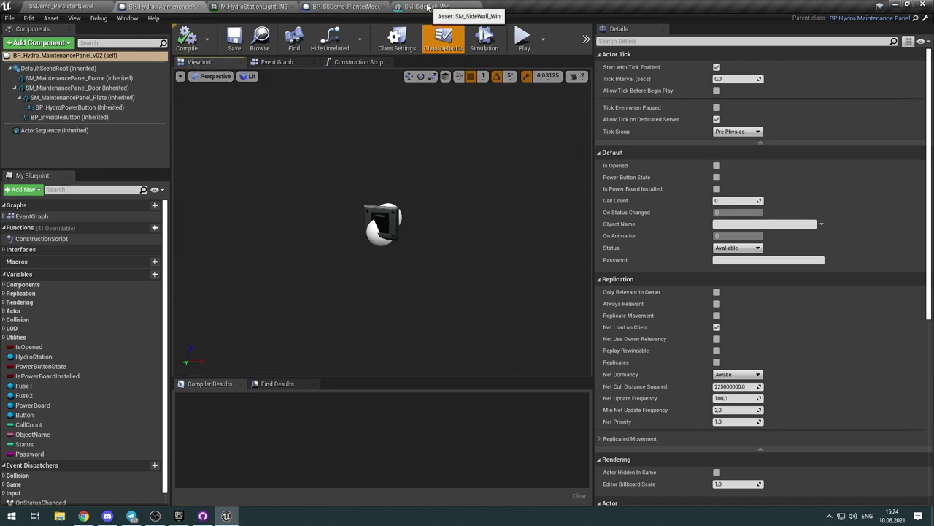
{"action": "left_click", "coordinate": [347, 6]}
{"action": "left_click", "coordinate": [411, 205]}
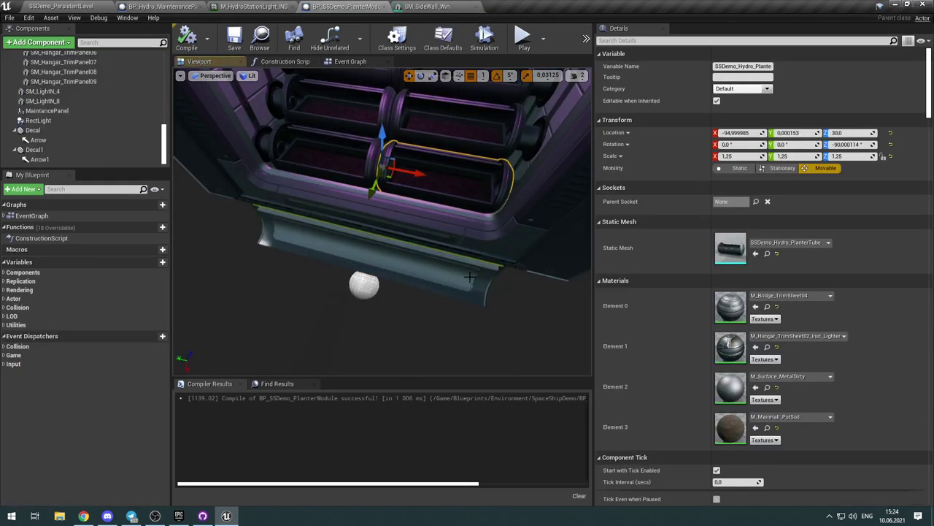
{"action": "left_click_drag", "start_coordinate": [470, 277], "coordinate": [577, 263], "text": "alt"}
{"action": "mouse_move", "coordinate": [409, 233]}
{"action": "right_mouse_down"}
{"action": "mouse_move", "coordinate": [307, 232]}
{"action": "mouse_move", "coordinate": [318, 219]}
{"action": "mouse_move", "coordinate": [401, 220]}
{"action": "right_mouse_up"}
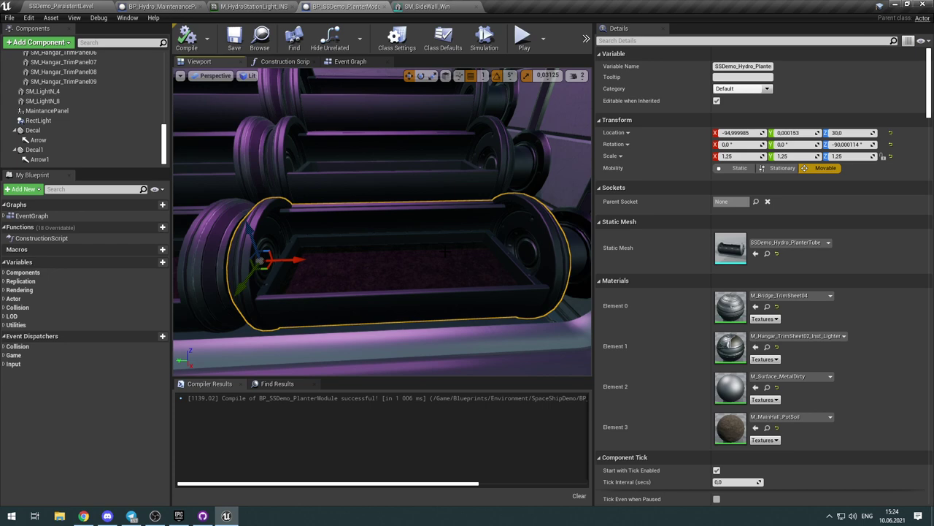
{"action": "key", "text": "super+shift+s"}
{"action": "left_click_drag", "start_coordinate": [196, 144], "coordinate": [577, 358]}
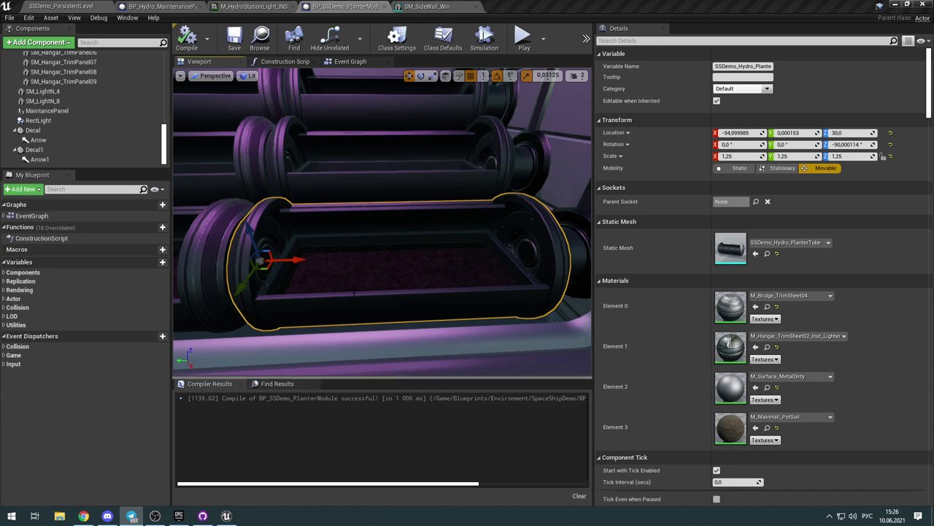
Step: Compile the BP_SSDemo_PlanterModule blueprint and save it together with the SSDemo_Hydro level
{"action": "right_click_drag", "start_coordinate": [341, 316], "coordinate": [303, 303]}
{"action": "key", "text": "s"}
{"action": "right_click_drag", "start_coordinate": [382, 222], "coordinate": [441, 195]}
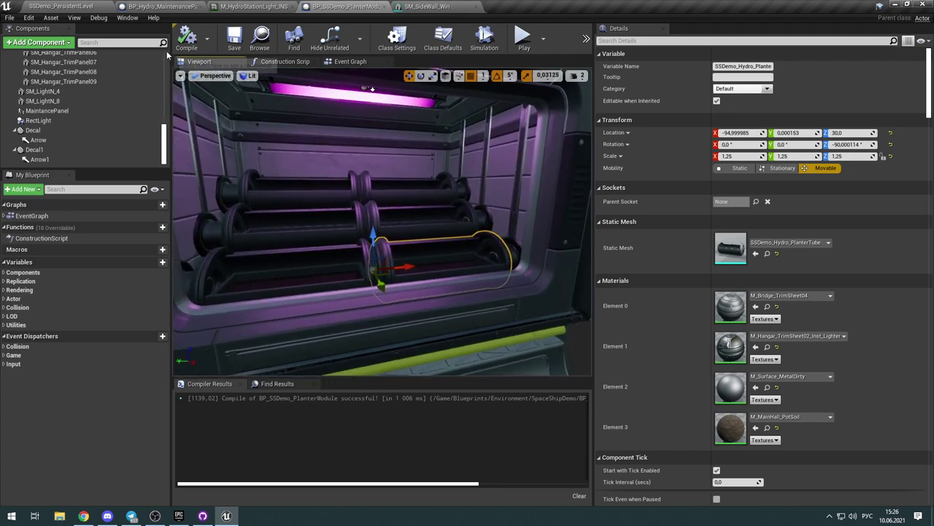
{"action": "left_click", "coordinate": [186, 36]}
{"action": "right_click_drag", "start_coordinate": [229, 206], "coordinate": [197, 204]}
{"action": "left_click_drag", "start_coordinate": [431, 149], "coordinate": [334, 121], "text": "alt"}
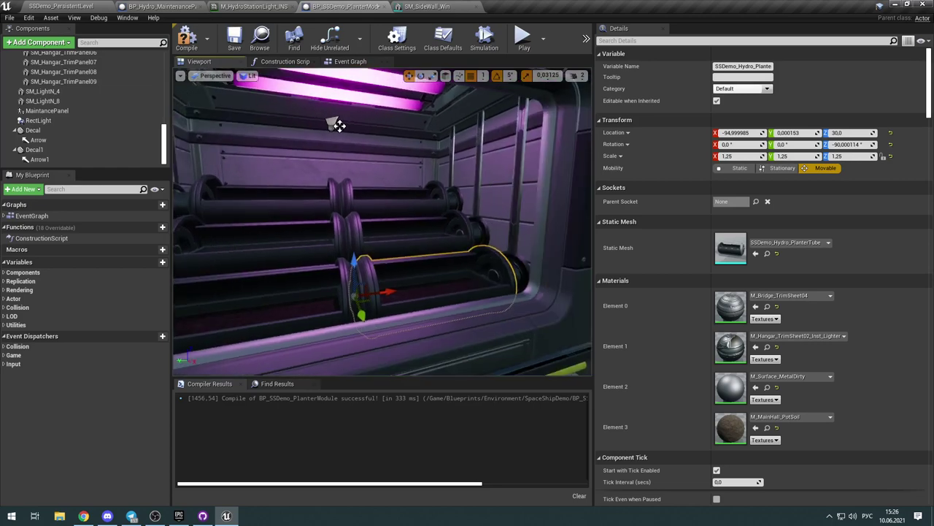
{"action": "left_click", "coordinate": [86, 5]}
{"action": "left_click", "coordinate": [93, 378]}
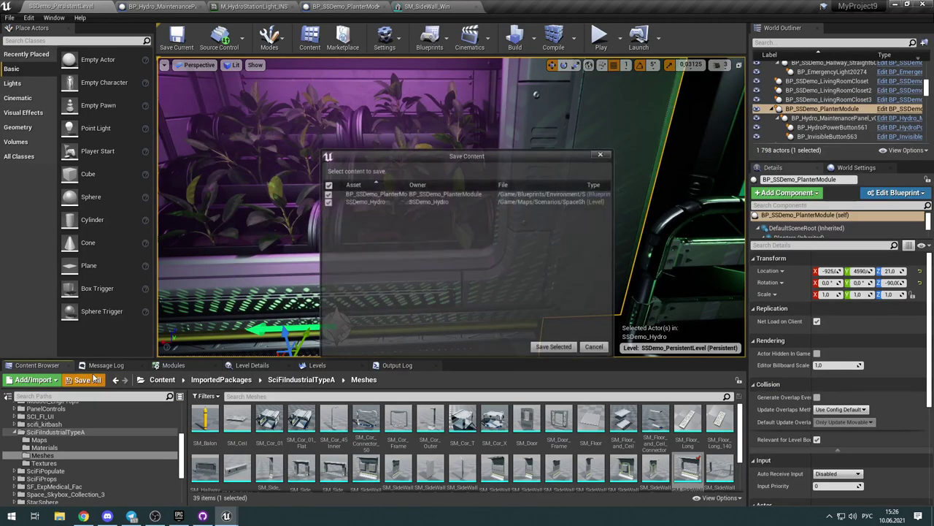
{"action": "left_click", "coordinate": [553, 346]}
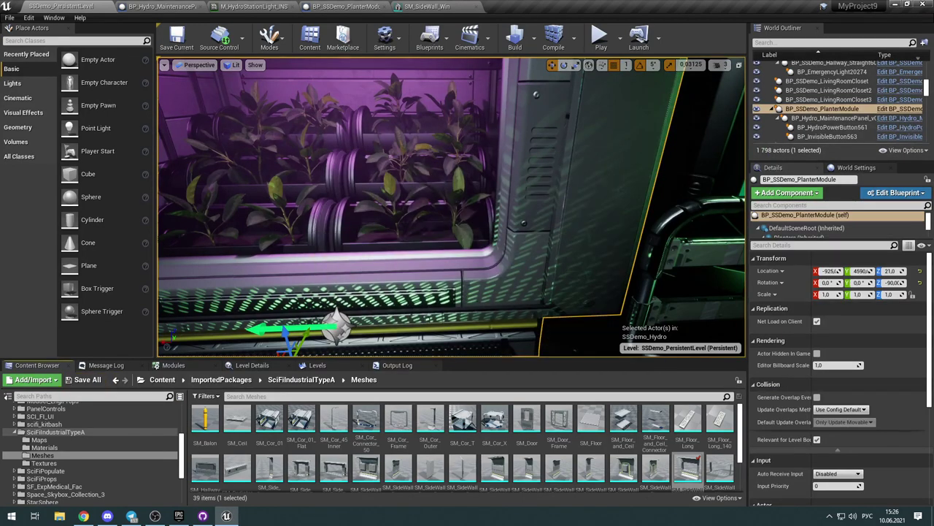
Step: Inspect the first planter module's maintenance panel, stripe decals and plants in the level
{"action": "key", "text": "f"}
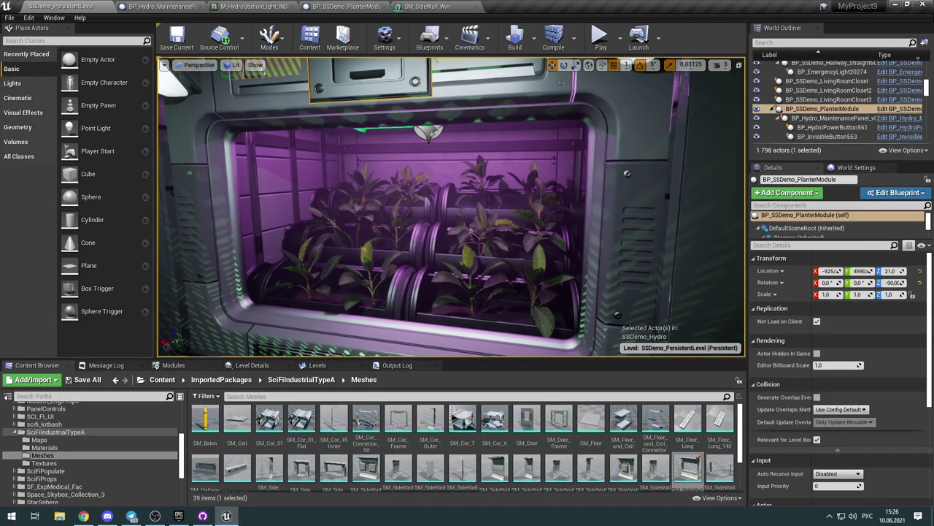
{"action": "right_click_drag", "start_coordinate": [451, 207], "coordinate": [440, 117]}
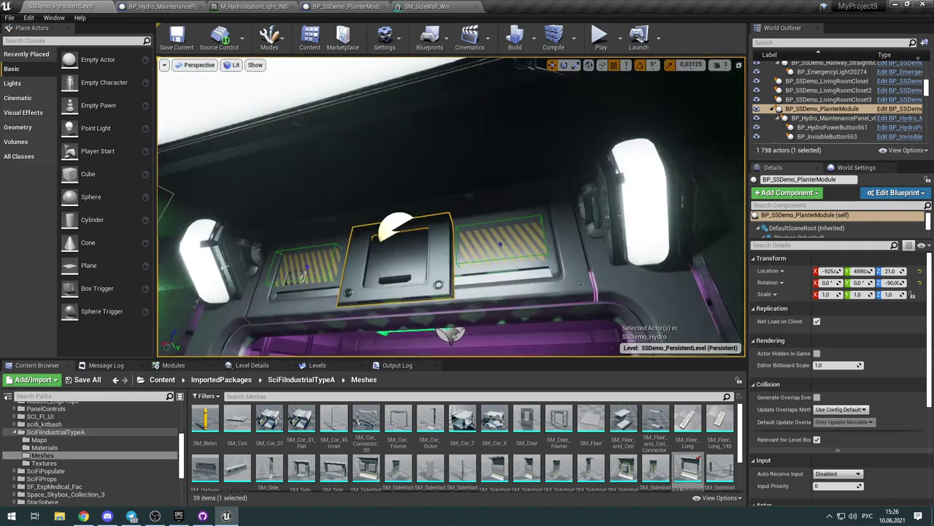
{"action": "right_click_drag", "start_coordinate": [458, 286], "coordinate": [458, 329]}
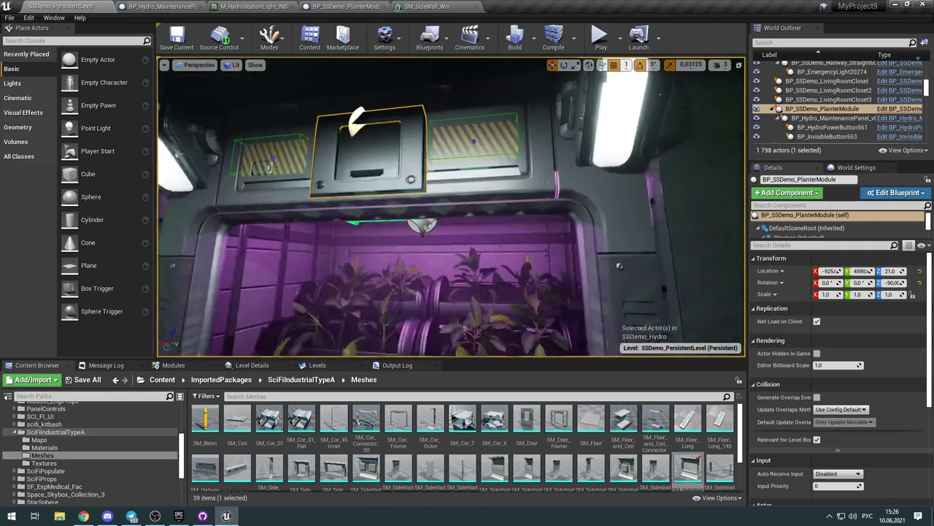
{"action": "left_click", "coordinate": [458, 287]}
{"action": "right_click_drag", "start_coordinate": [524, 316], "coordinate": [536, 394]}
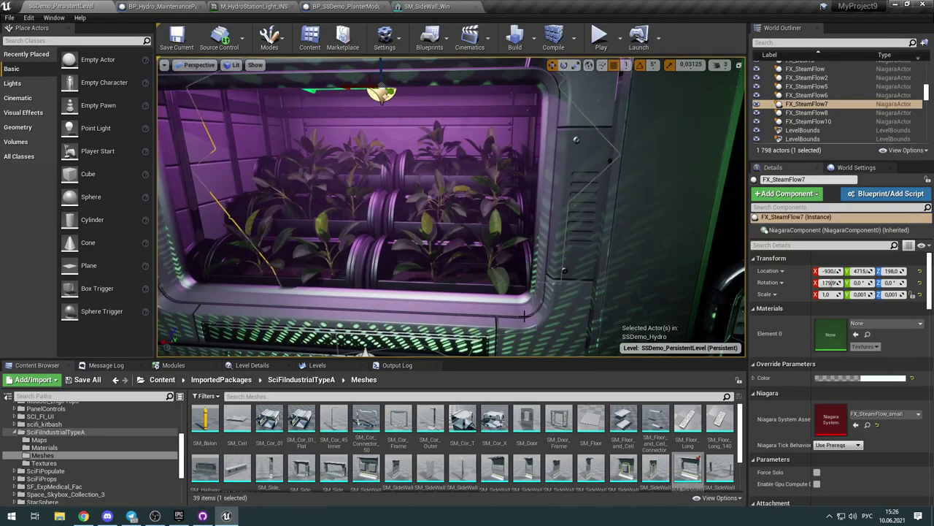
{"action": "left_click", "coordinate": [524, 315]}
{"action": "key", "text": "f"}
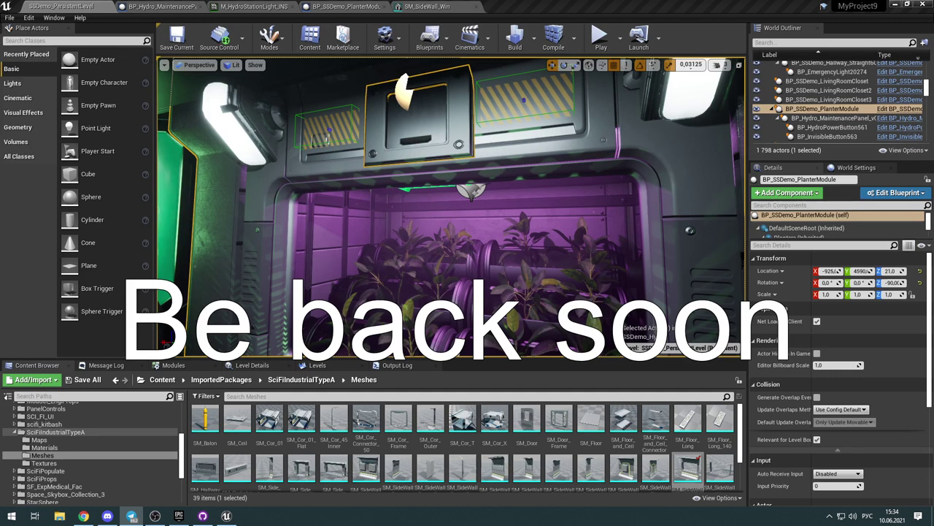
{"action": "left_click", "coordinate": [155, 516]}
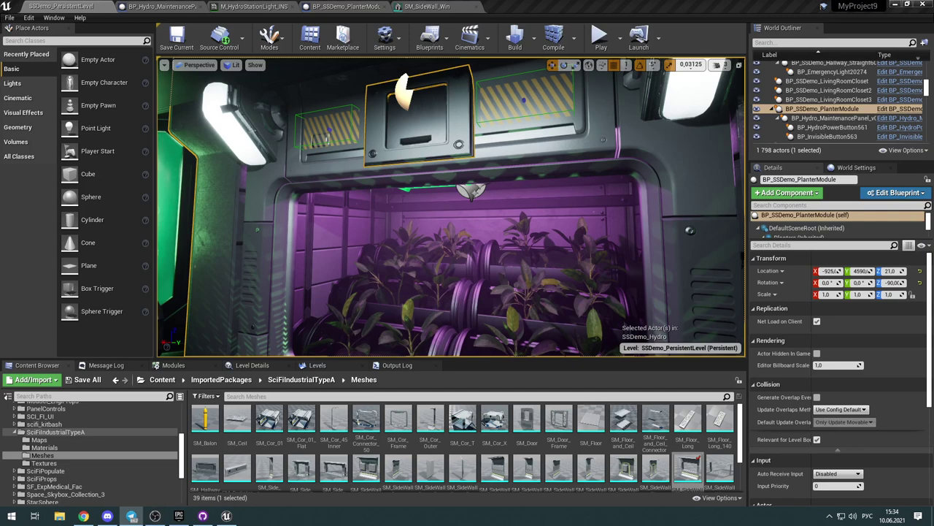
{"action": "left_click", "coordinate": [226, 516]}
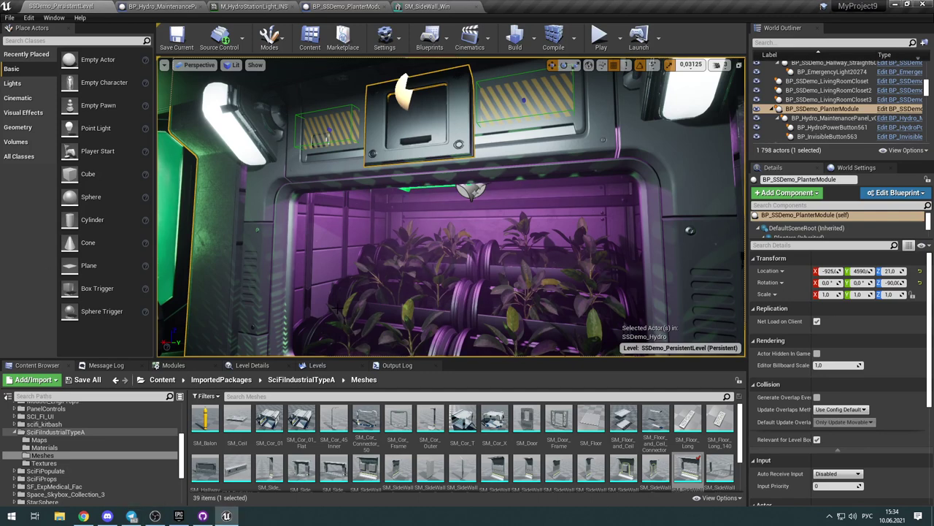
Step: Examine the planter module's upper frame, stripe decals and purple ceiling lights up close in the level
{"action": "right_click_drag", "start_coordinate": [336, 310], "coordinate": [349, 280]}
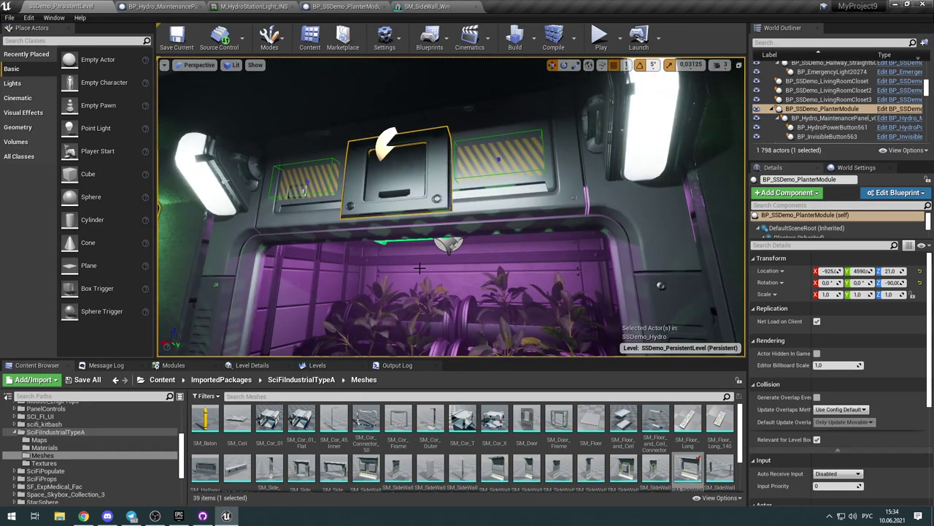
{"action": "mouse_move", "coordinate": [420, 268]}
{"action": "right_mouse_down"}
{"action": "mouse_move", "coordinate": [404, 300]}
{"action": "mouse_move", "coordinate": [424, 304]}
{"action": "mouse_move", "coordinate": [419, 285]}
{"action": "right_mouse_up"}
{"action": "key", "text": "w"}
{"action": "key", "text": "s"}
{"action": "key", "text": "w"}
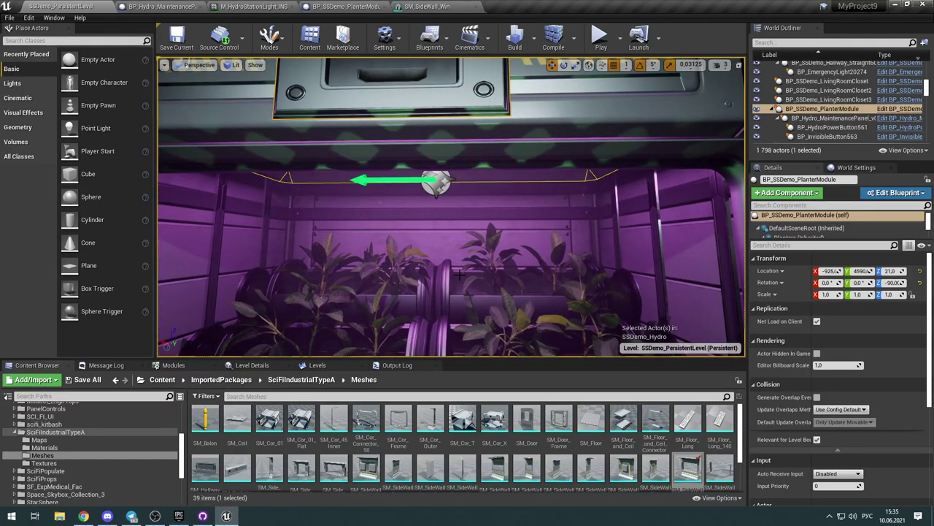
{"action": "mouse_move", "coordinate": [460, 275]}
{"action": "right_mouse_down"}
{"action": "mouse_move", "coordinate": [591, 275]}
{"action": "mouse_move", "coordinate": [446, 265]}
{"action": "right_mouse_up"}
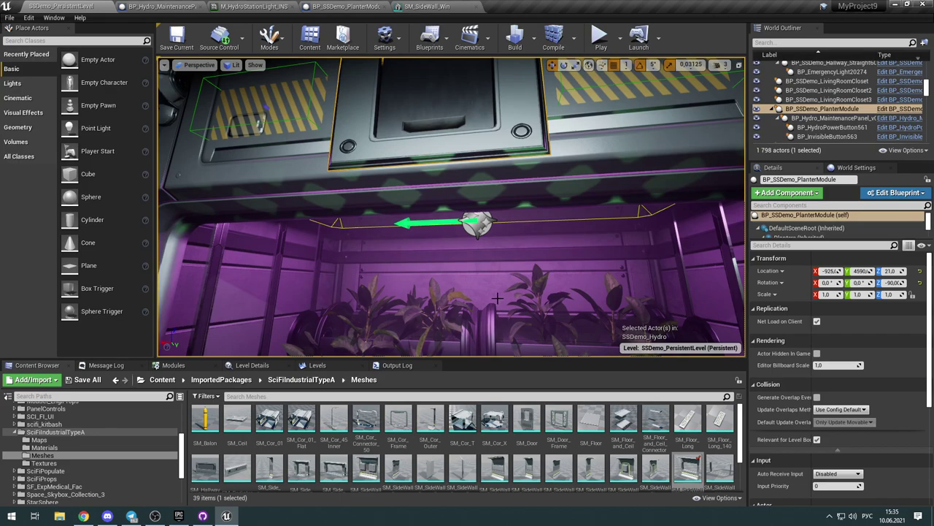
{"action": "key", "text": "w"}
{"action": "right_click_drag", "start_coordinate": [497, 298], "coordinate": [380, 219]}
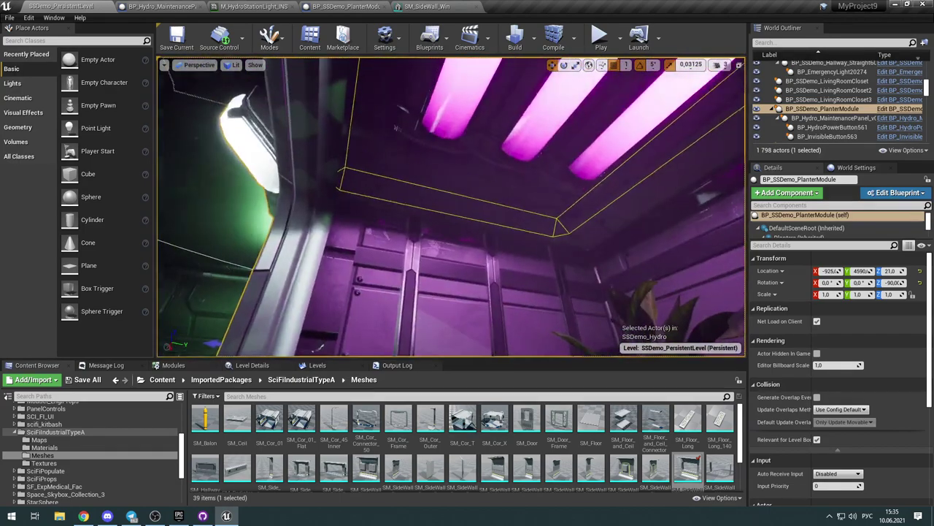
{"action": "right_click_drag", "start_coordinate": [501, 262], "coordinate": [494, 350]}
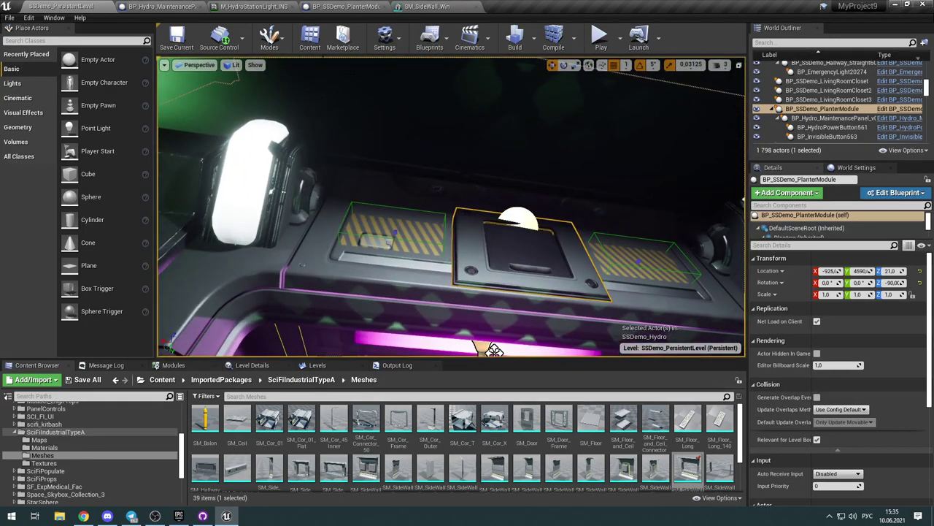
Step: Return to the BP_SSDemo_PlanterModule blueprint and check its front row of planter tubes
{"action": "left_click", "coordinate": [345, 6]}
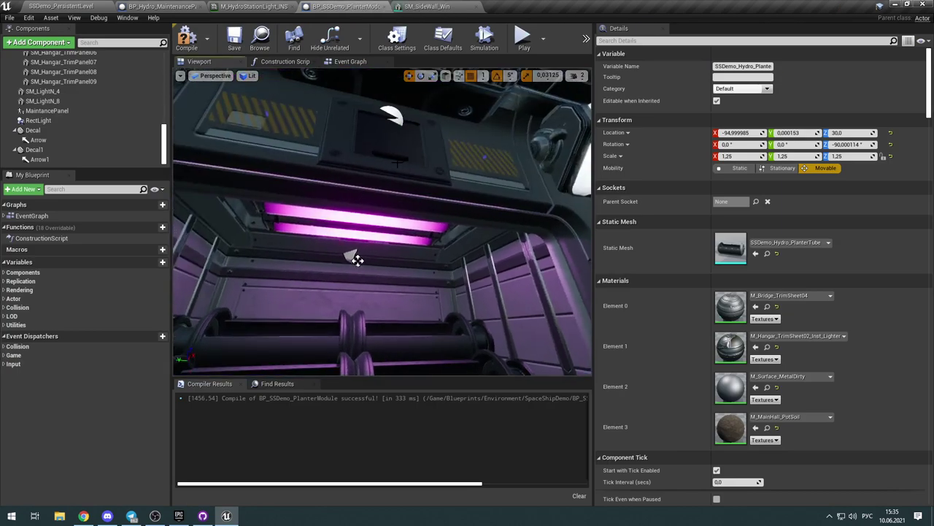
{"action": "right_click_drag", "start_coordinate": [429, 252], "coordinate": [406, 339]}
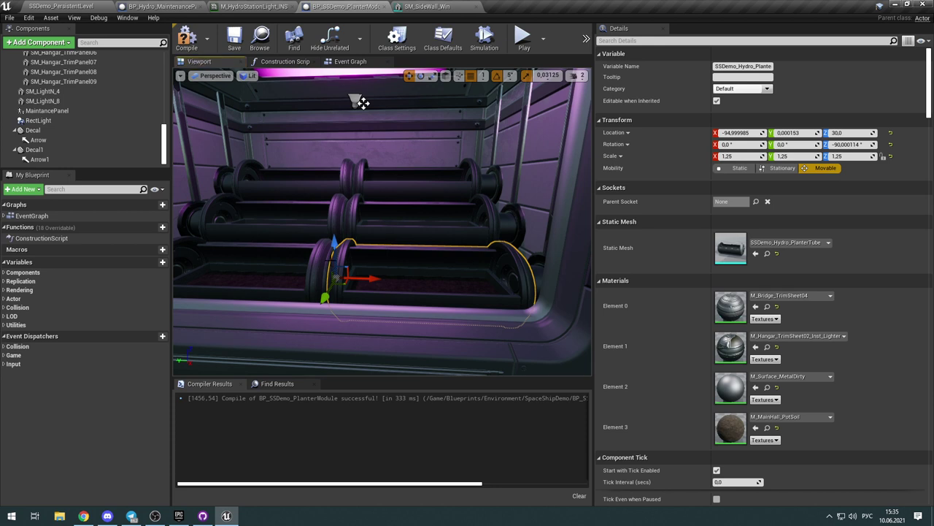
{"action": "left_click", "coordinate": [317, 260]}
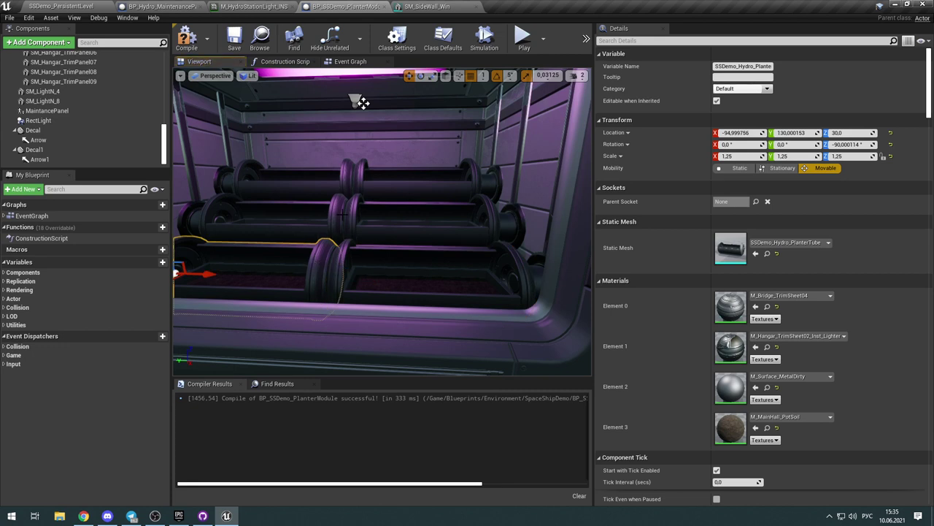
Step: Undo the last four actions in the planter module blueprint
{"action": "key", "text": "ctrl+z"}
{"action": "key", "text": "ctrl+z"}
{"action": "key", "text": "ctrl+z"}
{"action": "key", "text": "ctrl+z"}
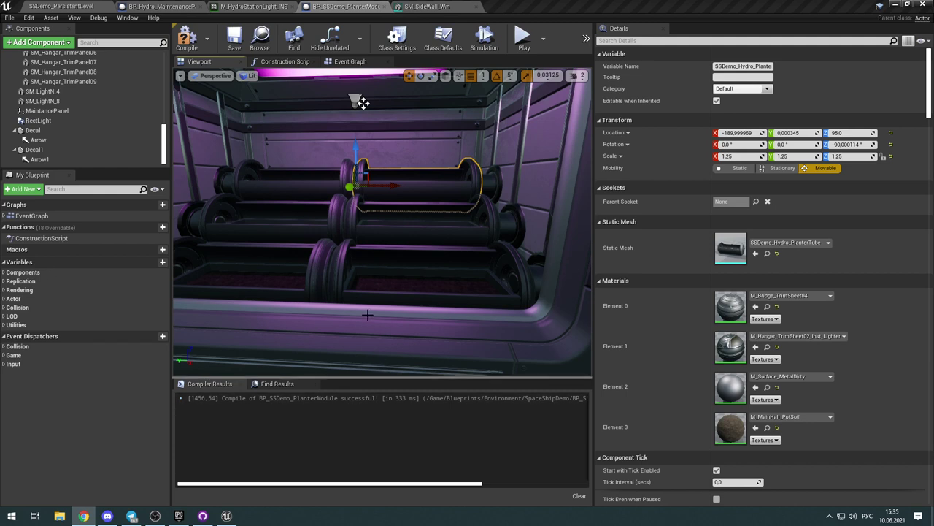
Step: Try moving the RectLight under the purple ceiling lights to X -109, and undo the move
{"action": "right_click_drag", "start_coordinate": [366, 326], "coordinate": [369, 297]}
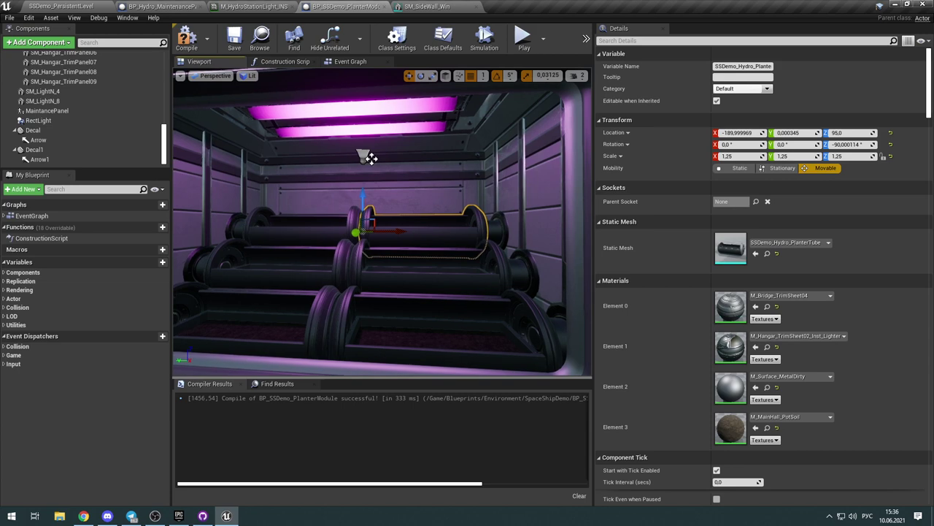
{"action": "right_click_drag", "start_coordinate": [382, 222], "coordinate": [321, 162]}
{"action": "right_click_drag", "start_coordinate": [450, 215], "coordinate": [441, 216]}
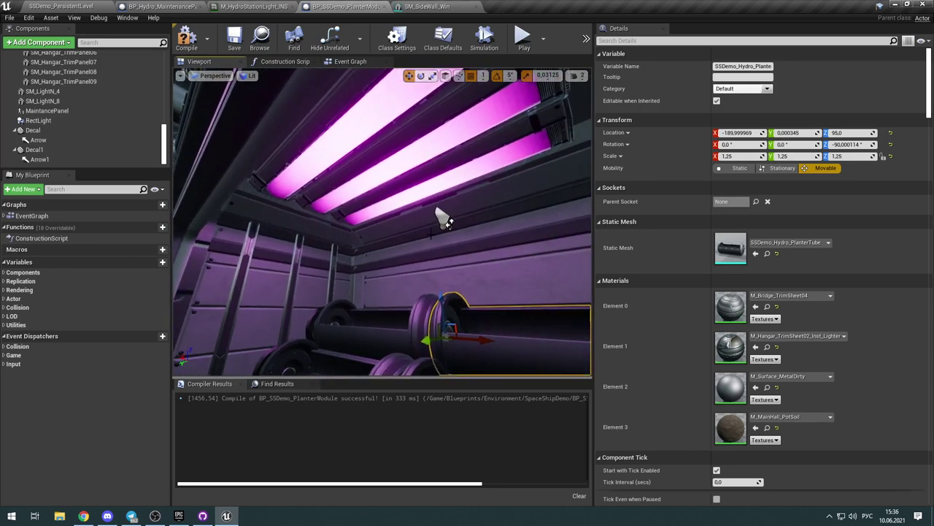
{"action": "left_click", "coordinate": [438, 211]}
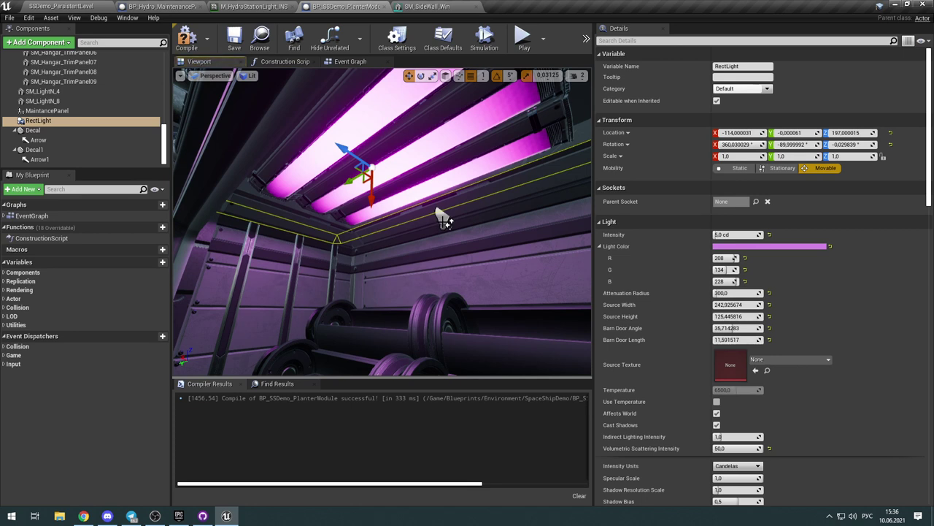
{"action": "mouse_move", "coordinate": [336, 158]}
{"action": "left_mouse_down"}
{"action": "mouse_move", "coordinate": [349, 162]}
{"action": "mouse_move", "coordinate": [329, 142]}
{"action": "mouse_move", "coordinate": [337, 149]}
{"action": "left_mouse_up"}
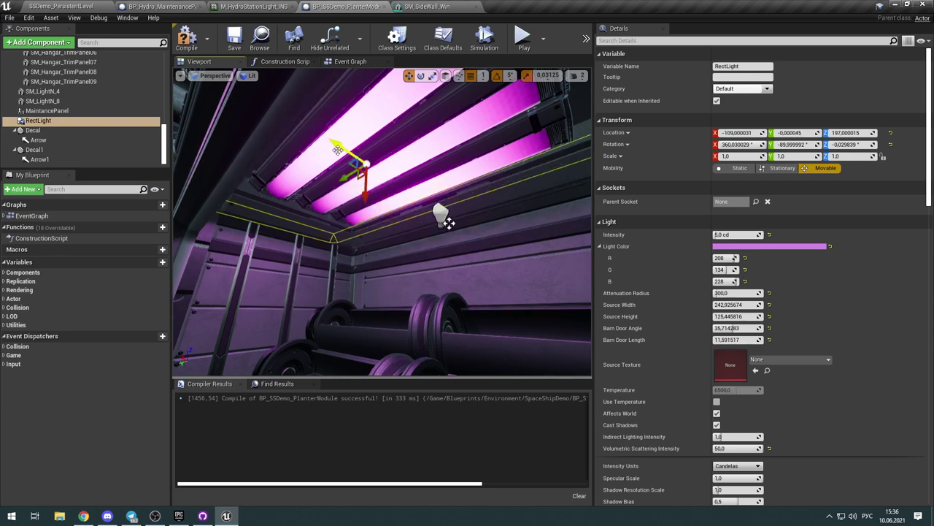
{"action": "key", "text": "ctrl+z"}
{"action": "left_click", "coordinate": [374, 171]}
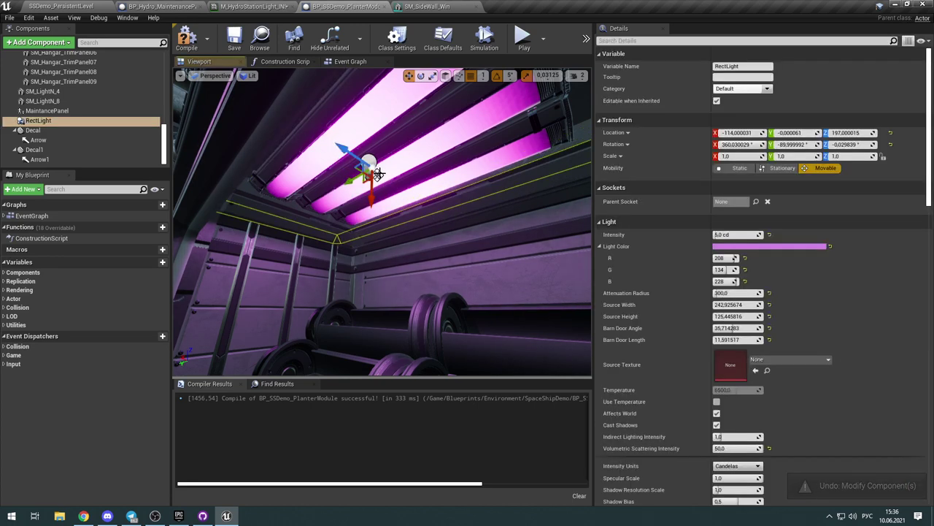
Step: Check the RectLight's placement above the planter tubes and compile the planter module blueprint
{"action": "right_click_drag", "start_coordinate": [378, 175], "coordinate": [398, 177]}
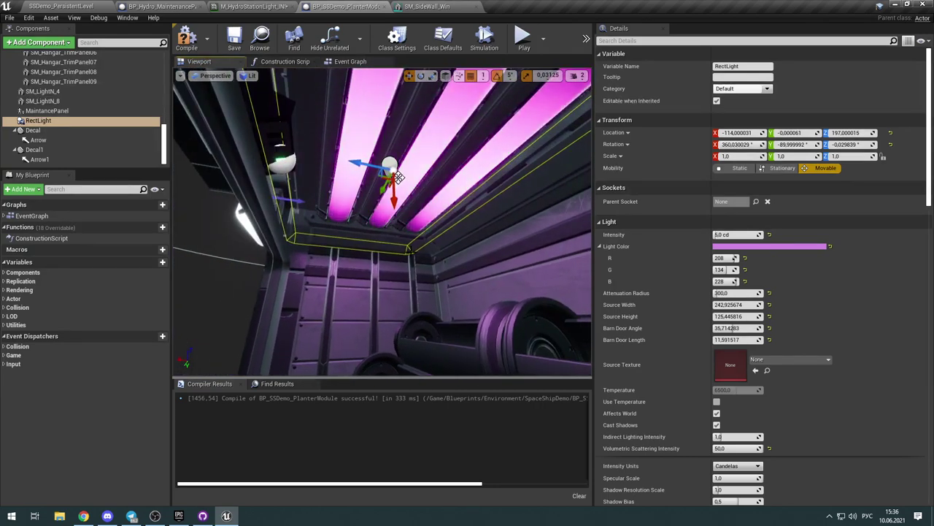
{"action": "right_click_drag", "start_coordinate": [414, 220], "coordinate": [490, 260]}
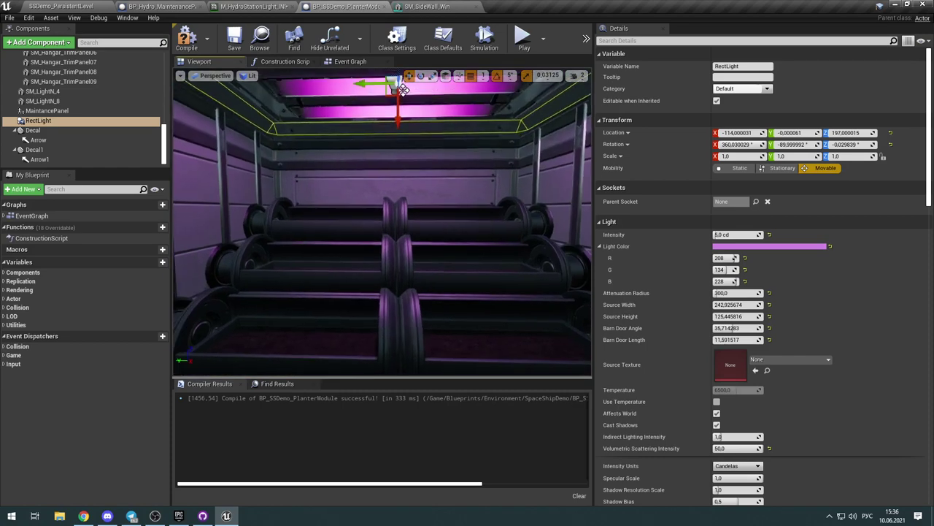
{"action": "left_click", "coordinate": [186, 40]}
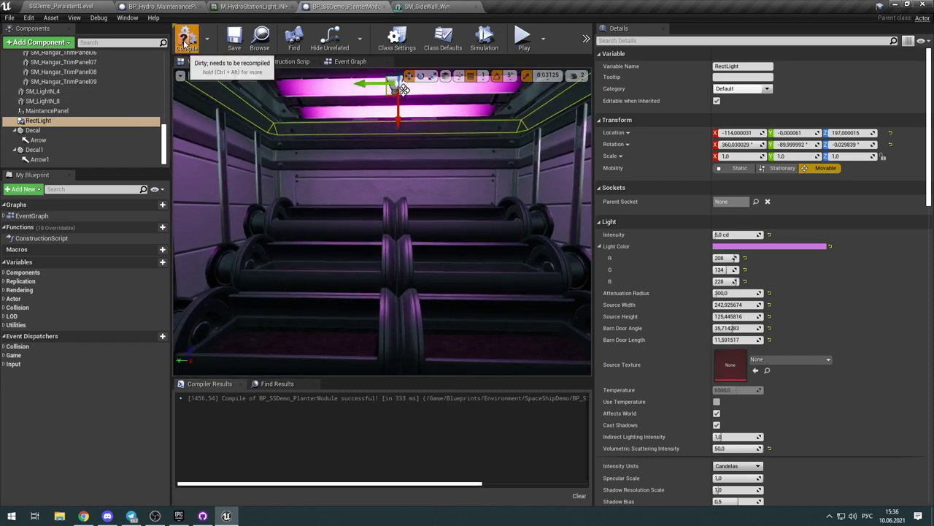
Step: Check the planter tubes under the purple light and select the front row's left tube
{"action": "left_click_drag", "start_coordinate": [399, 143], "coordinate": [352, 144], "text": "alt"}
{"action": "right_click_drag", "start_coordinate": [352, 144], "coordinate": [336, 169]}
{"action": "right_click_drag", "start_coordinate": [380, 245], "coordinate": [445, 250]}
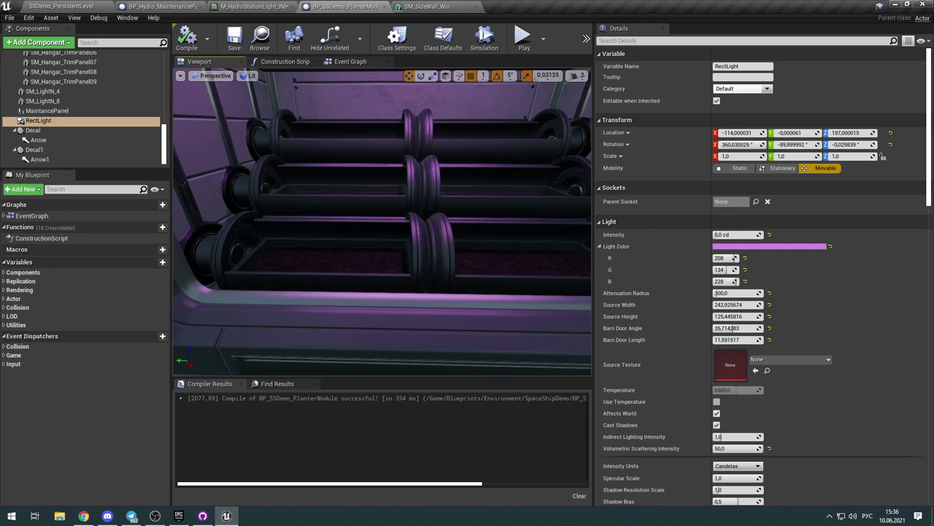
{"action": "left_click", "coordinate": [418, 237]}
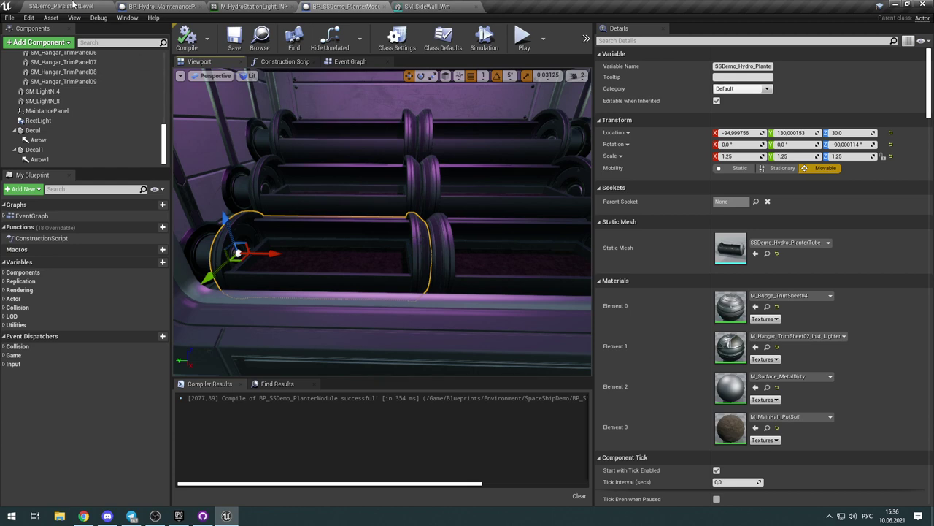
Step: Switch to the SSDemo_PersistentLevel, locate the planter module's blueprint asset and open the Hydroponics blueprint folder
{"action": "left_click", "coordinate": [73, 4]}
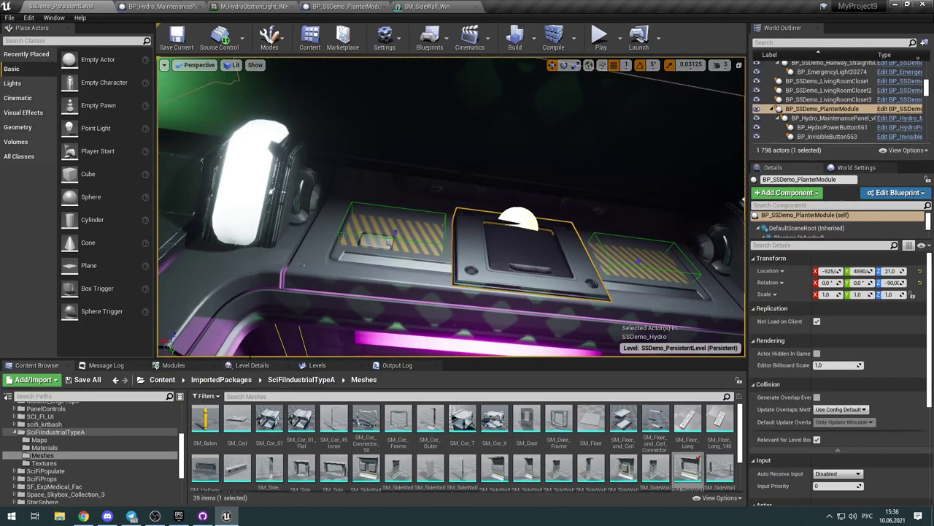
{"action": "right_click", "coordinate": [827, 107]}
{"action": "left_click", "coordinate": [825, 119]}
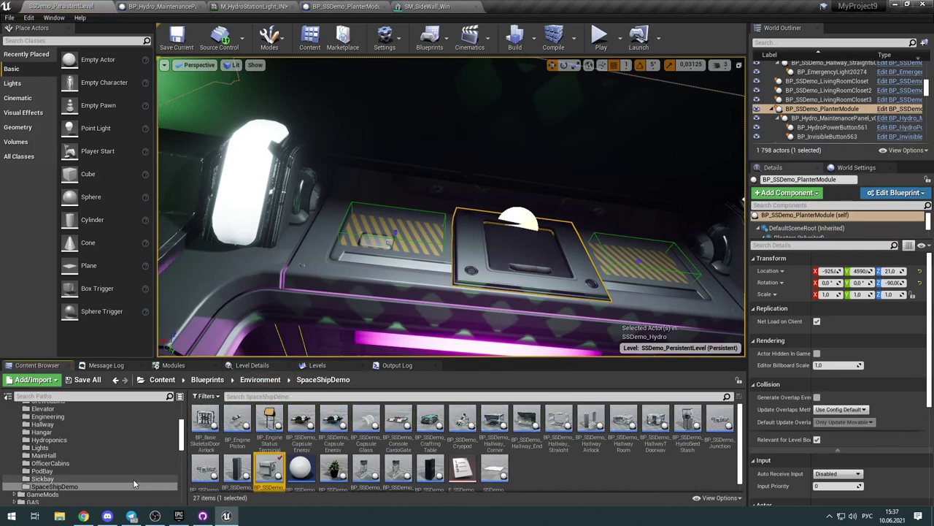
{"action": "scroll", "coordinate": [270, 449], "scroll_direction": "down", "scroll_amount": 1}
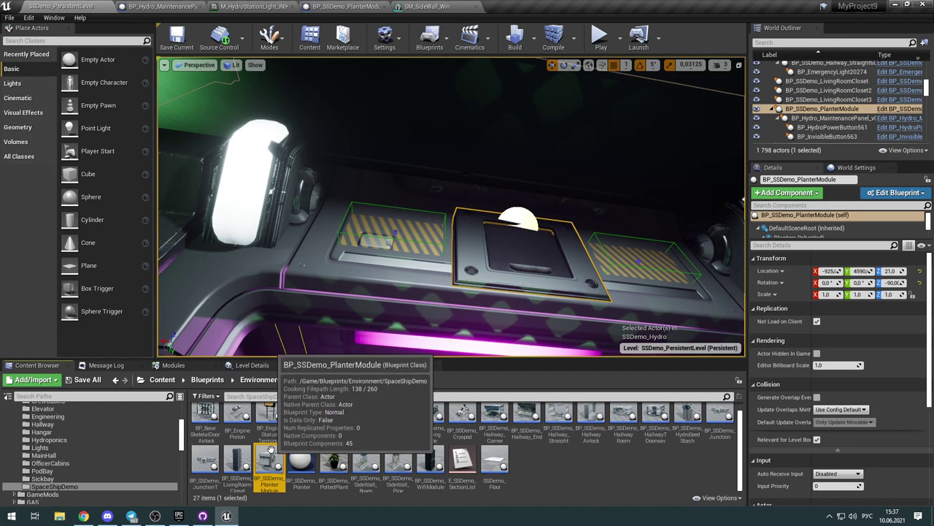
{"action": "left_click", "coordinate": [101, 442]}
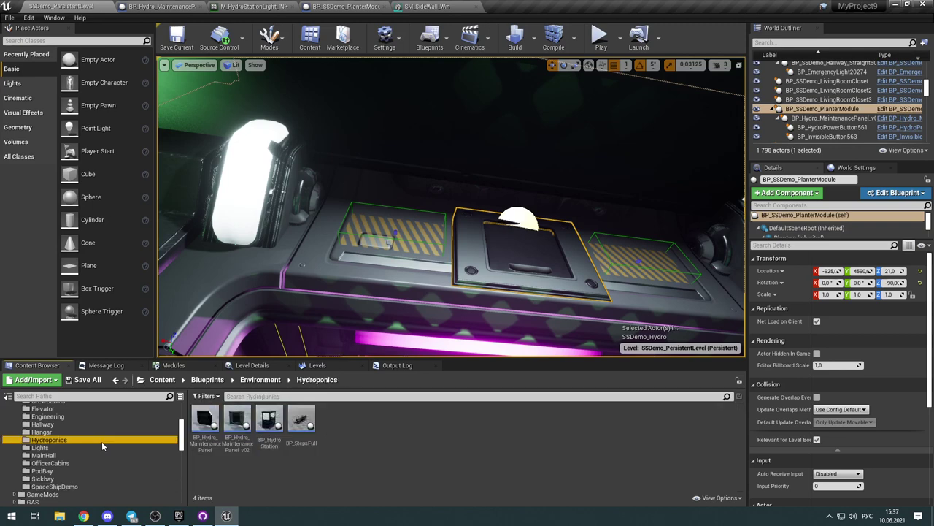
Step: Create a Blueprint Class in the Hydroponics folder with BP_BaseObject as its parent class
{"action": "right_click", "coordinate": [346, 444]}
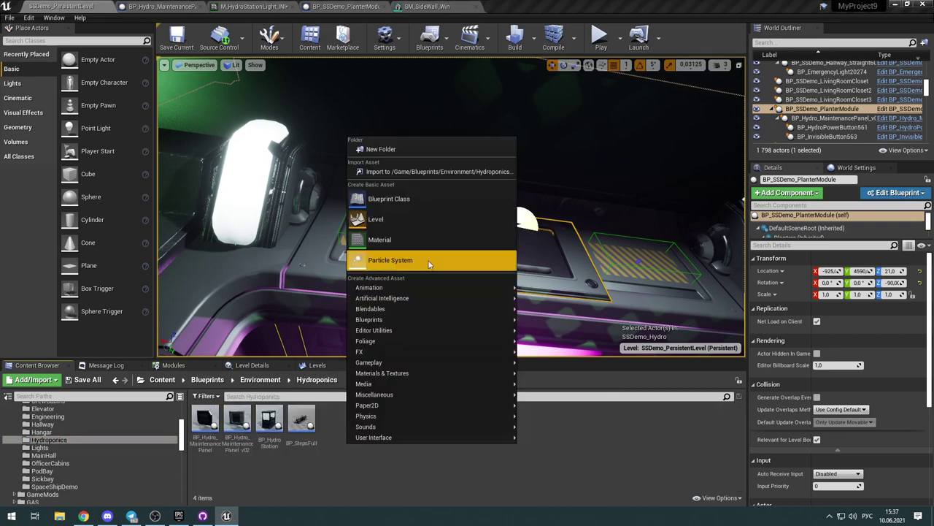
{"action": "left_click", "coordinate": [415, 206]}
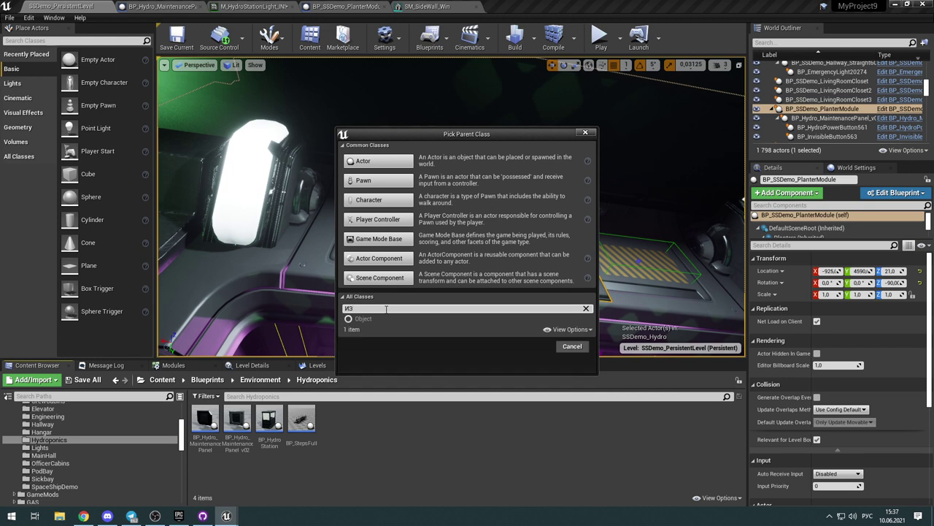
{"action": "left_click", "coordinate": [386, 309]}
{"action": "type", "text": "BP_"}
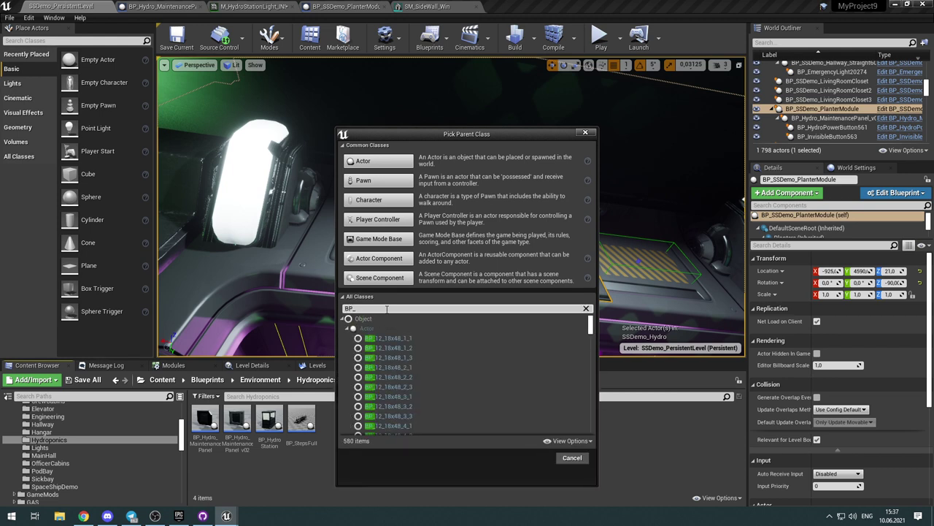
{"action": "type", "text": "base"}
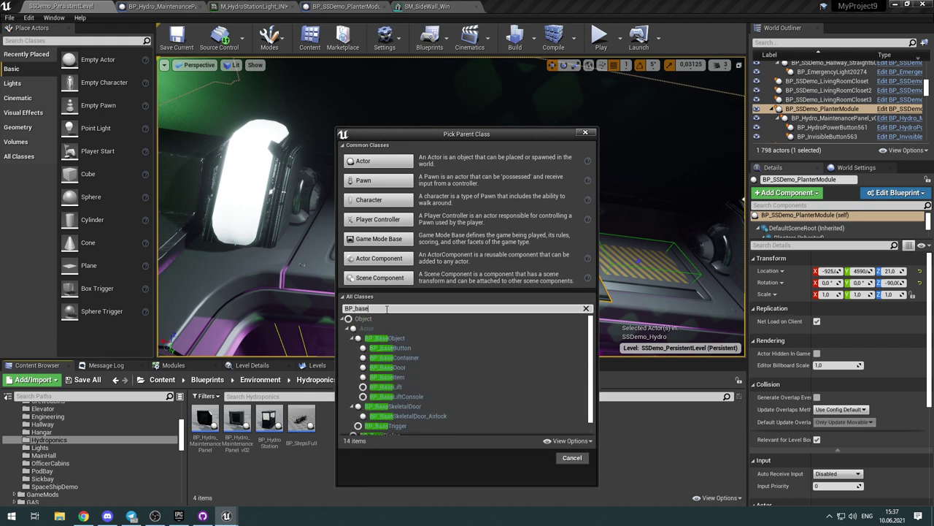
{"action": "left_click", "coordinate": [398, 338]}
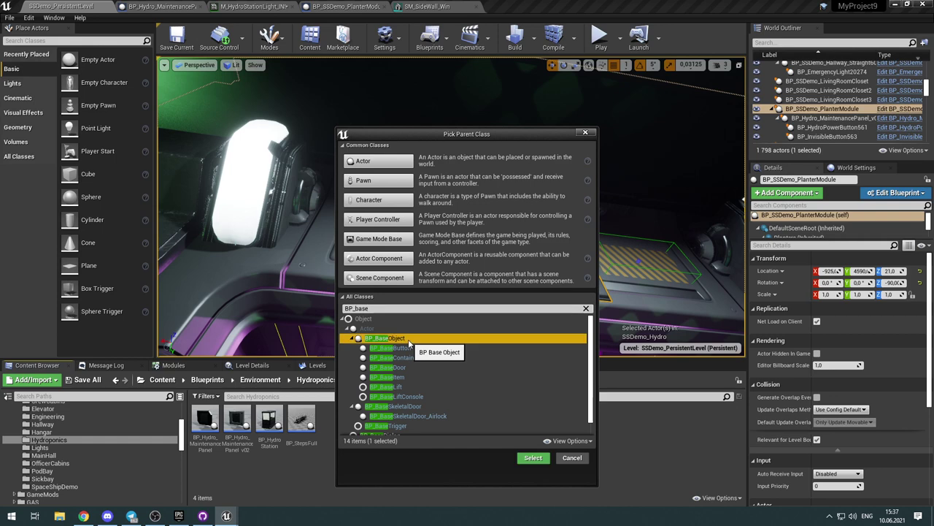
{"action": "left_click", "coordinate": [534, 458]}
Step: Name the new blueprint BP_PlanterSlots and open it for editing
{"action": "type", "text": "B"}
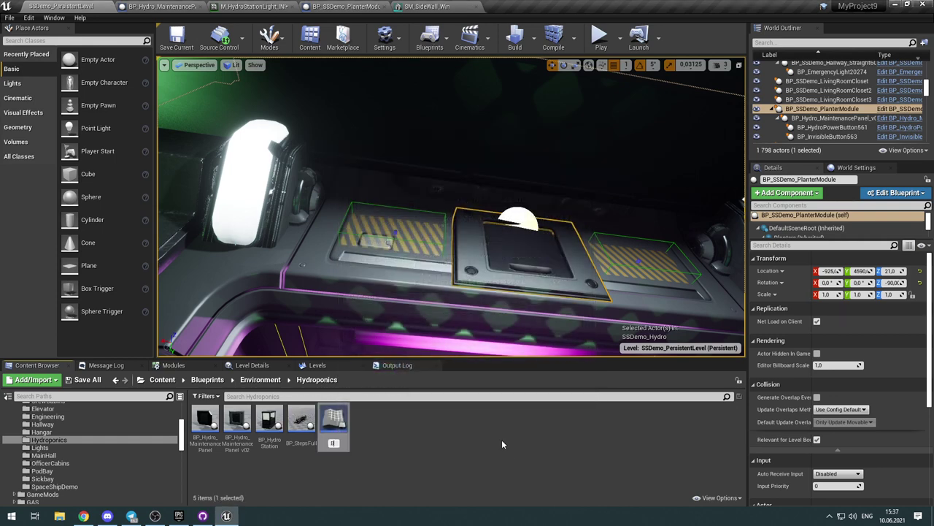
{"action": "type", "text": "P"}
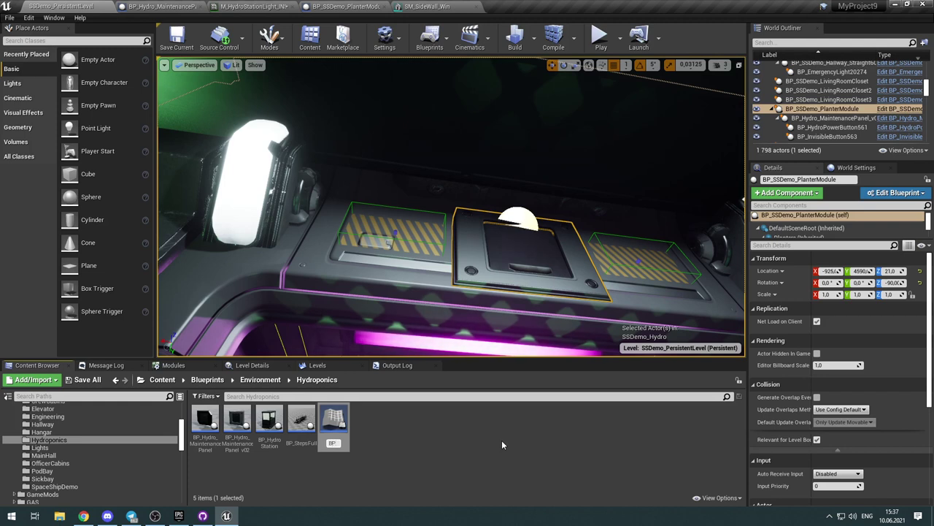
{"action": "type", "text": "_Plan"}
{"action": "key", "text": "Return"}
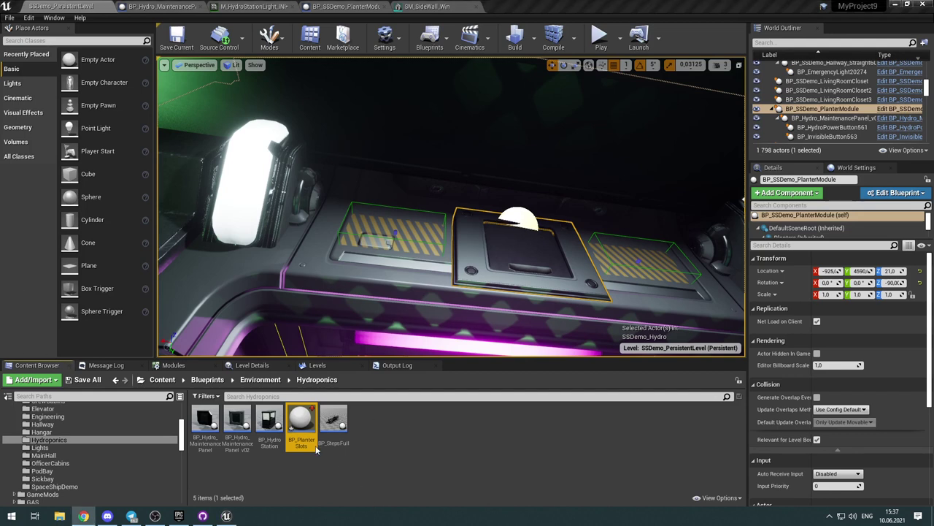
{"action": "mouse_move", "coordinate": [304, 421]}
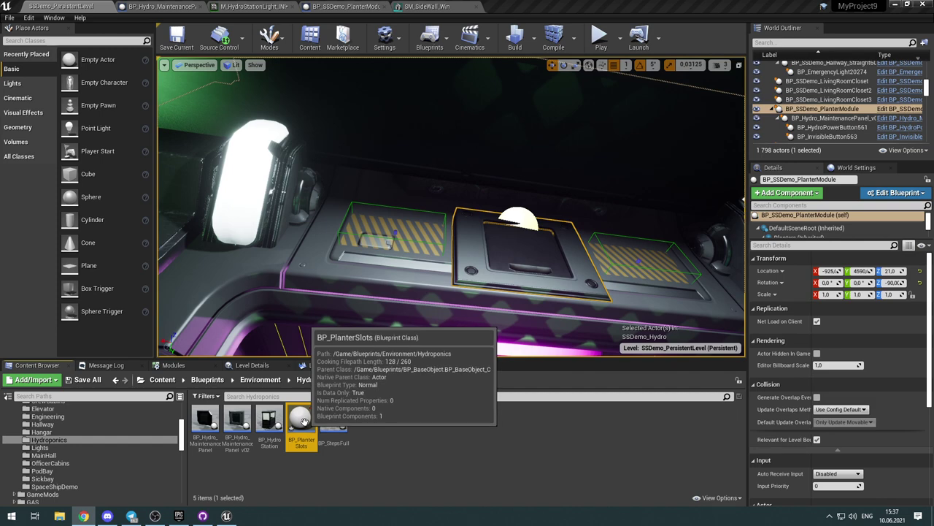
{"action": "mouse_move", "coordinate": [321, 405]}
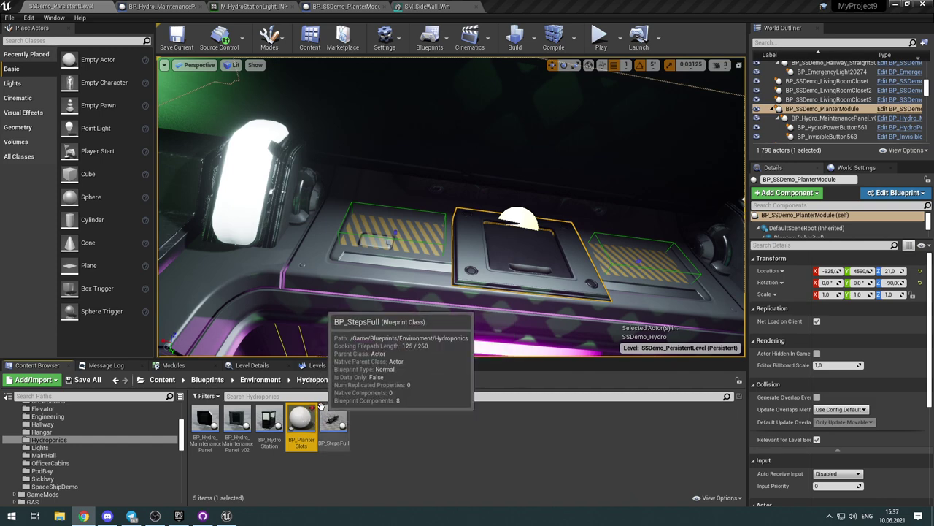
{"action": "double_click", "coordinate": [308, 417]}
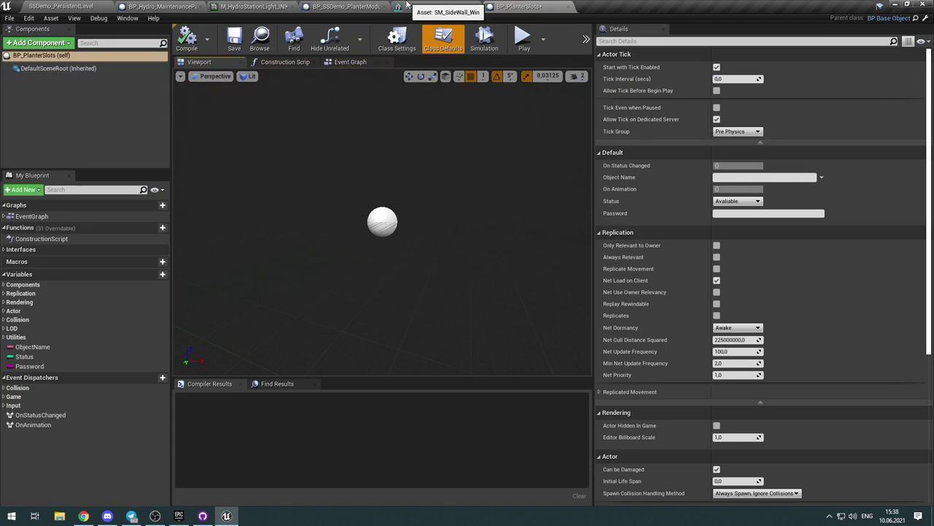
Step: Add the planter module's SSDemo_Hydro_PlanterTube mesh to BP_PlanterSlots as a static mesh component and compile the blueprint
{"action": "left_click", "coordinate": [345, 6]}
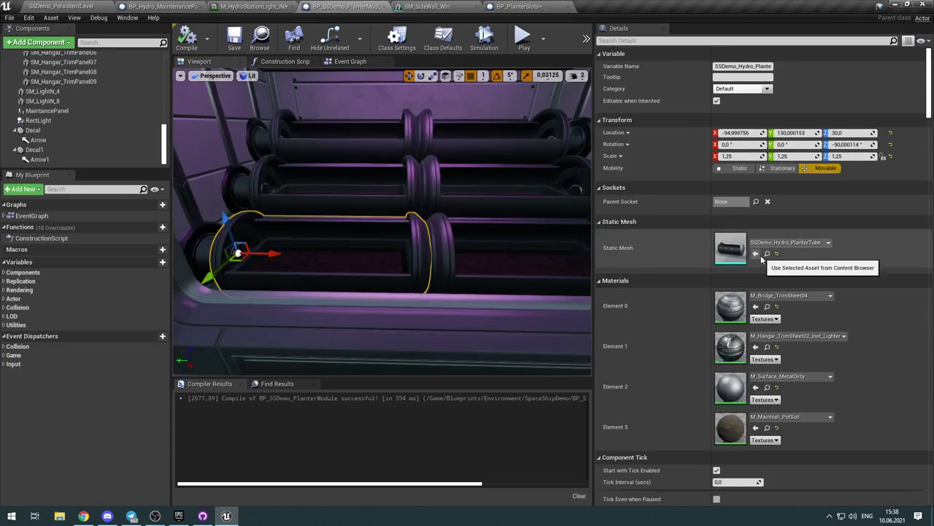
{"action": "left_click", "coordinate": [767, 254]}
{"action": "left_click", "coordinate": [517, 7]}
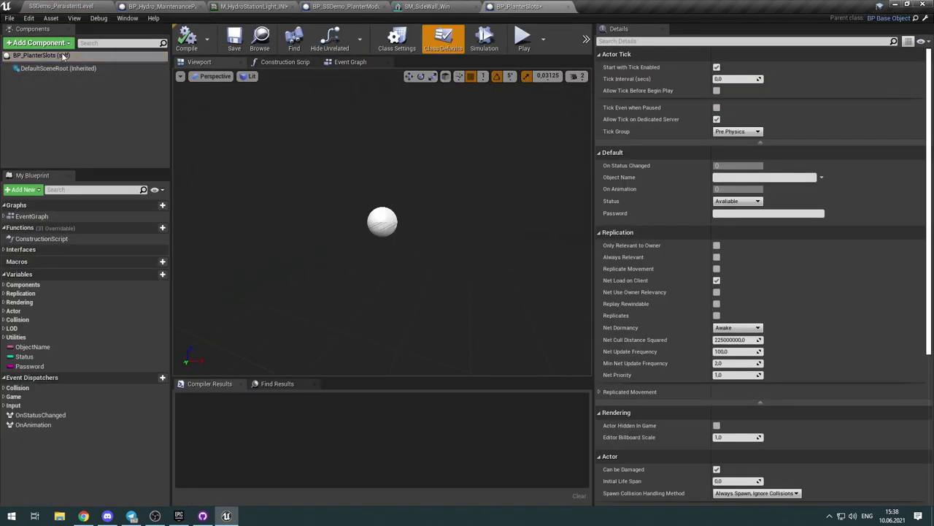
{"action": "left_click", "coordinate": [38, 42]}
{"action": "left_click", "coordinate": [97, 176]}
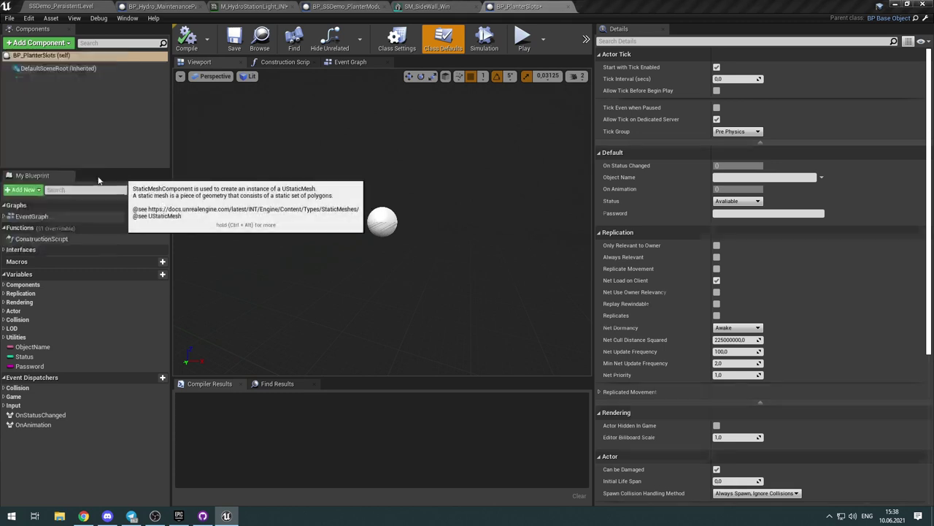
{"action": "right_click_drag", "start_coordinate": [490, 259], "coordinate": [529, 256]}
{"action": "key", "text": "w"}
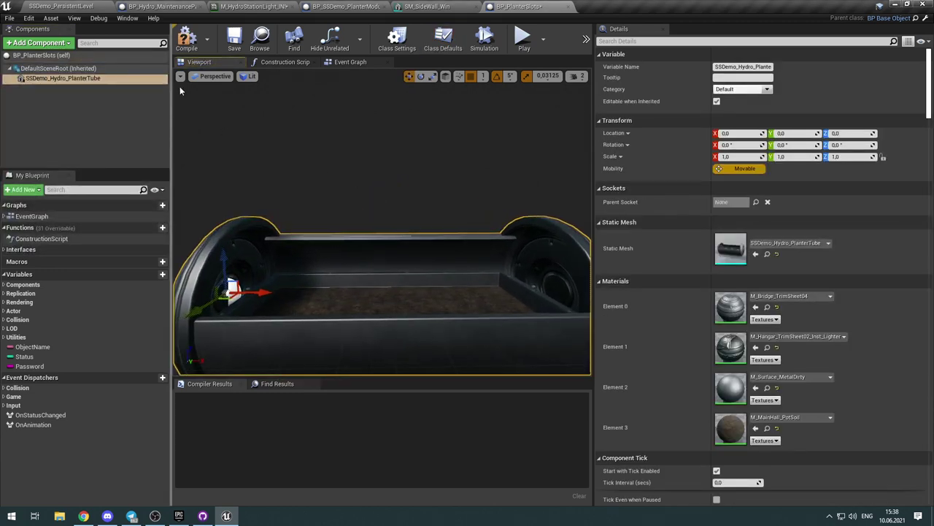
{"action": "left_click", "coordinate": [190, 42]}
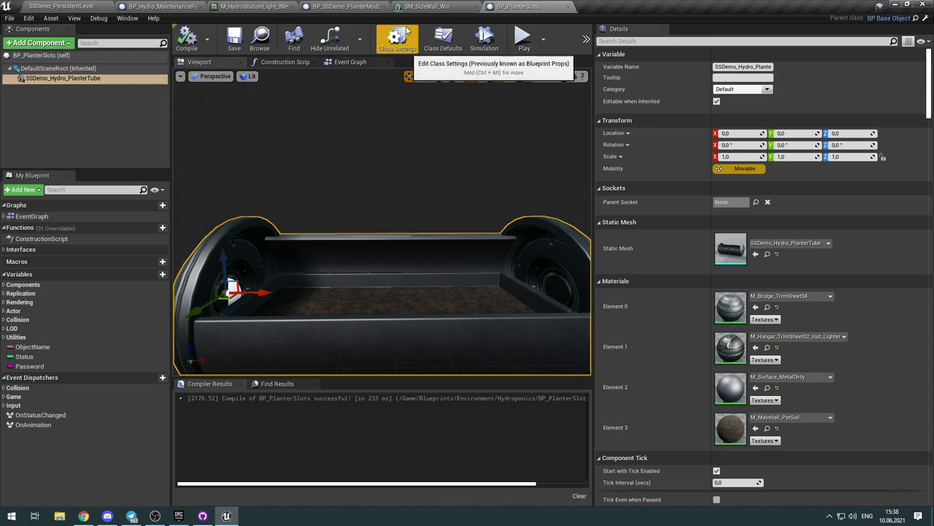
Step: Return to the BP_SSDemo_PlanterModule blueprint and examine the vertical trim panels on both side walls beside the planter tubes
{"action": "left_click", "coordinate": [332, 7]}
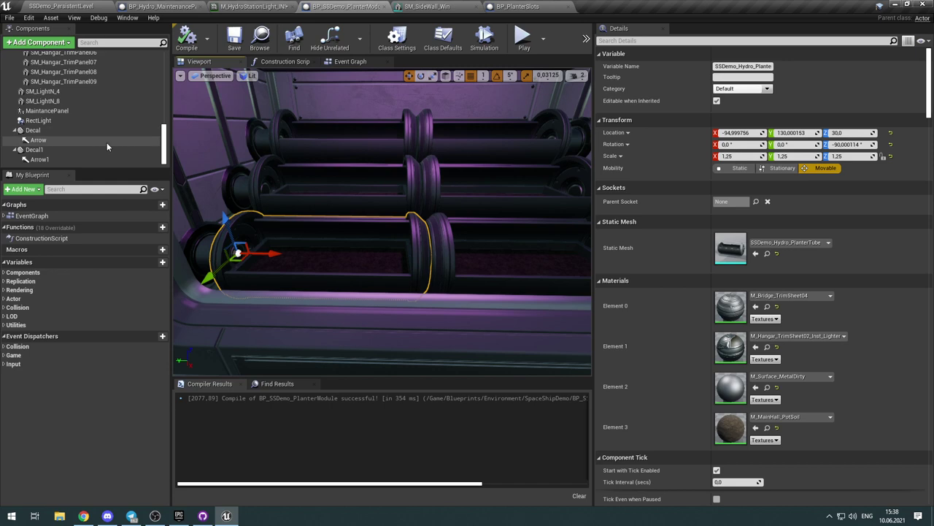
{"action": "left_click", "coordinate": [14, 129]}
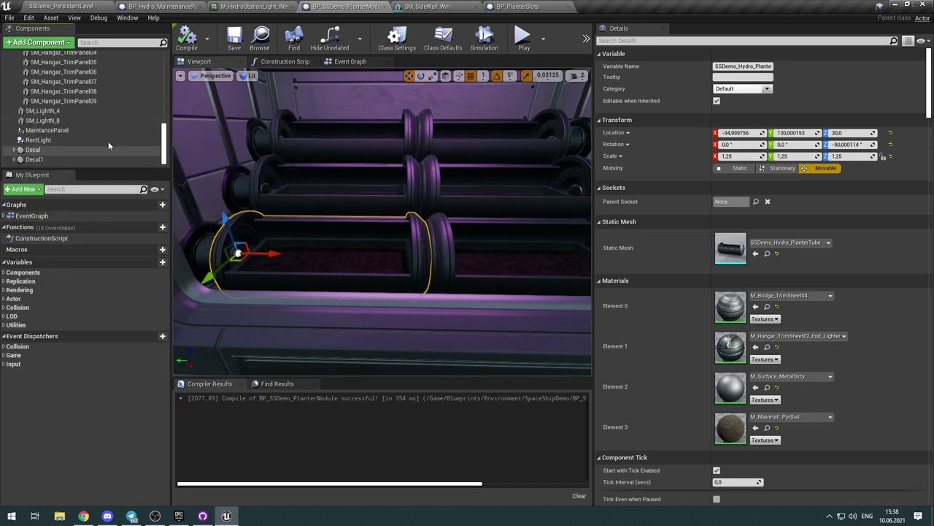
{"action": "scroll", "coordinate": [114, 135], "scroll_direction": "up", "scroll_amount": 3}
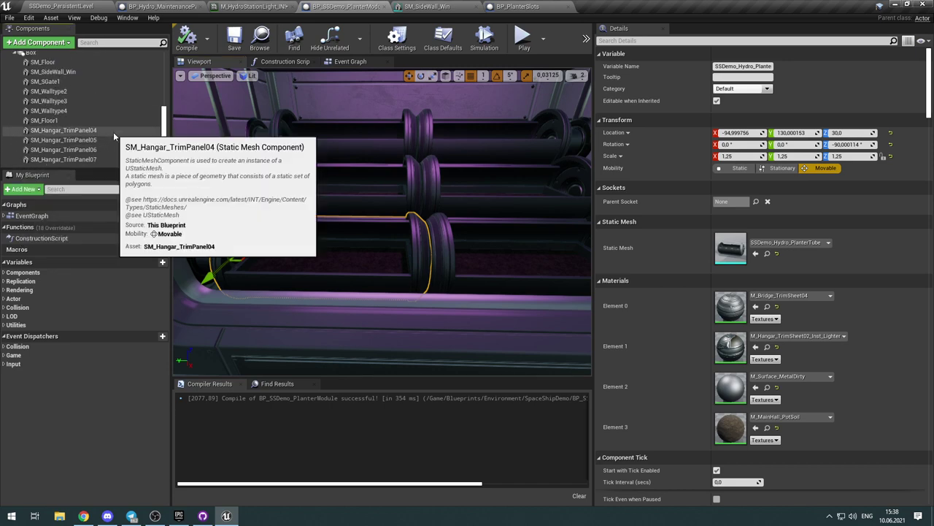
{"action": "left_click", "coordinate": [113, 131]}
{"action": "right_click_drag", "start_coordinate": [357, 162], "coordinate": [292, 99]}
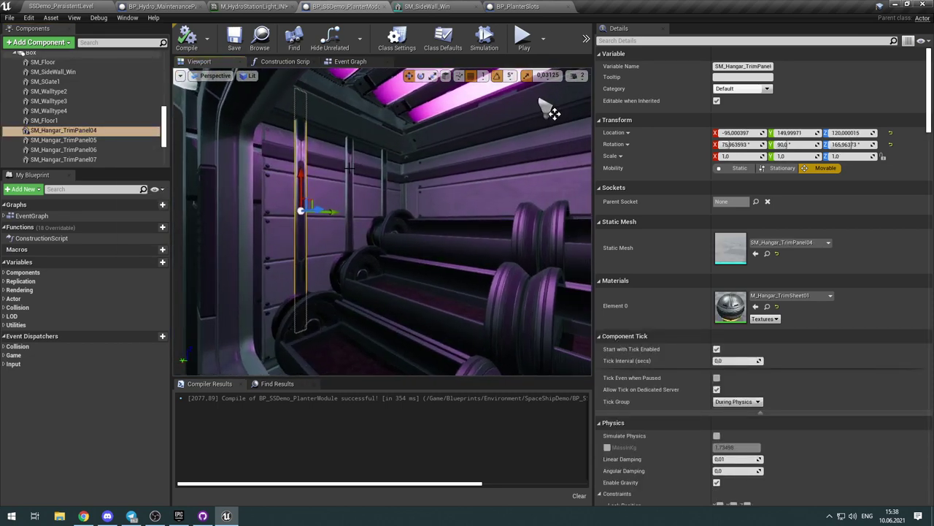
{"action": "key", "text": "Down"}
{"action": "key", "text": "Down"}
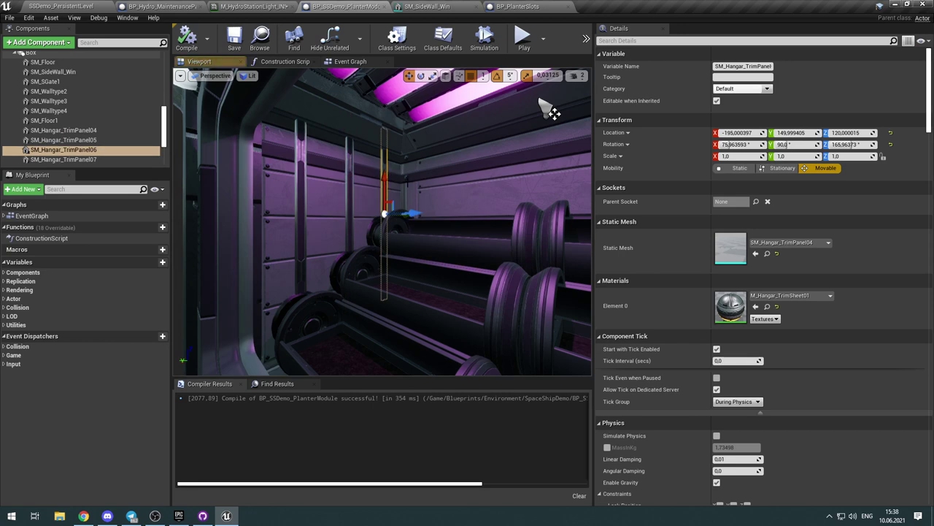
{"action": "right_click_drag", "start_coordinate": [549, 108], "coordinate": [400, 167]}
{"action": "left_click", "coordinate": [401, 166]}
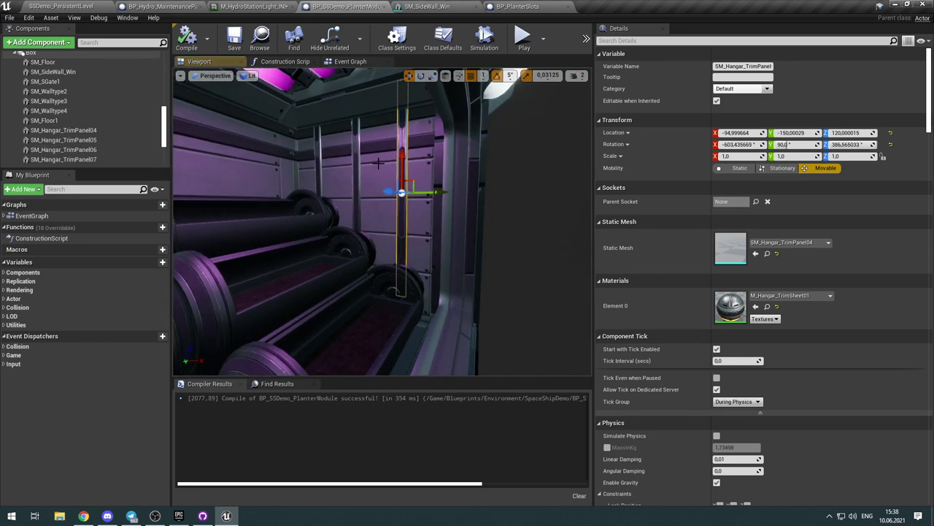
{"action": "left_click", "coordinate": [359, 165]}
{"action": "left_click", "coordinate": [323, 163]}
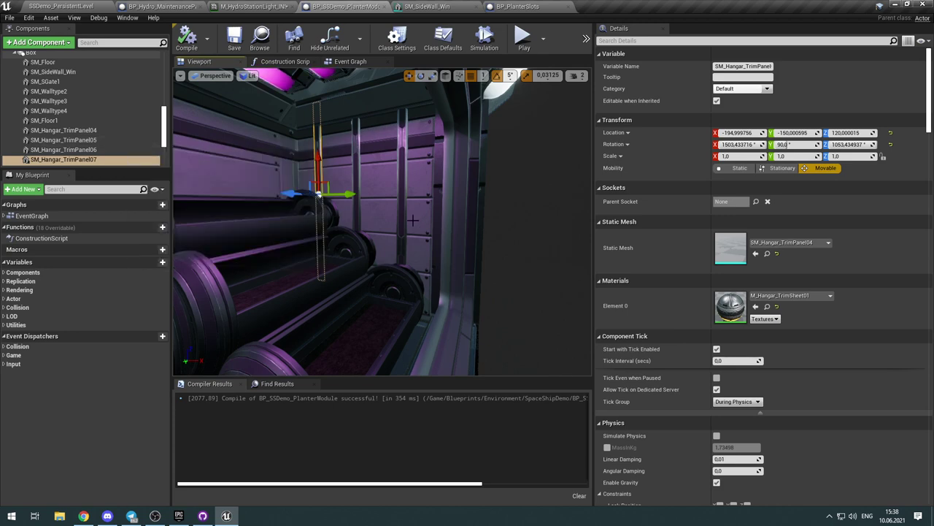
Step: Examine the planter module's side wall panels and the SM_SideWall_Win and SM_Floor components under Box
{"action": "left_click", "coordinate": [387, 189]}
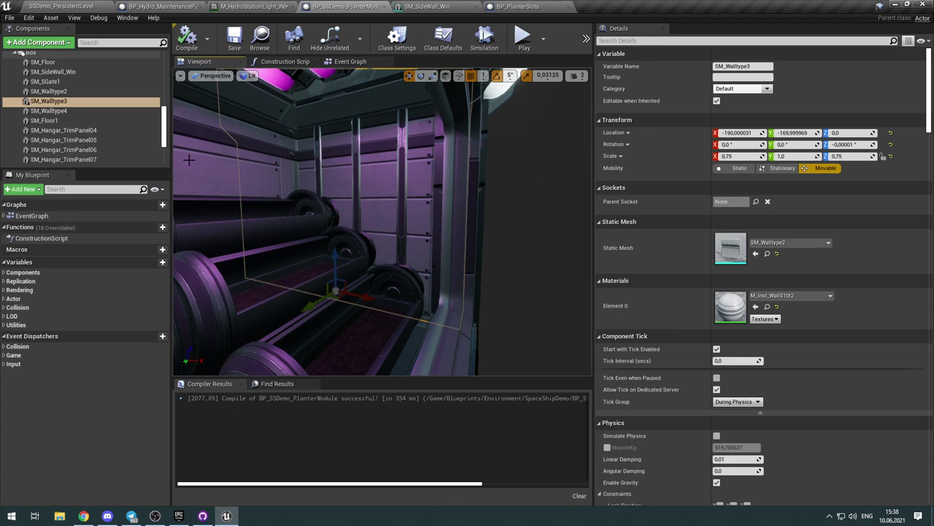
{"action": "left_click", "coordinate": [338, 190]}
{"action": "right_click_drag", "start_coordinate": [372, 190], "coordinate": [252, 191]}
{"action": "left_click", "coordinate": [306, 179]}
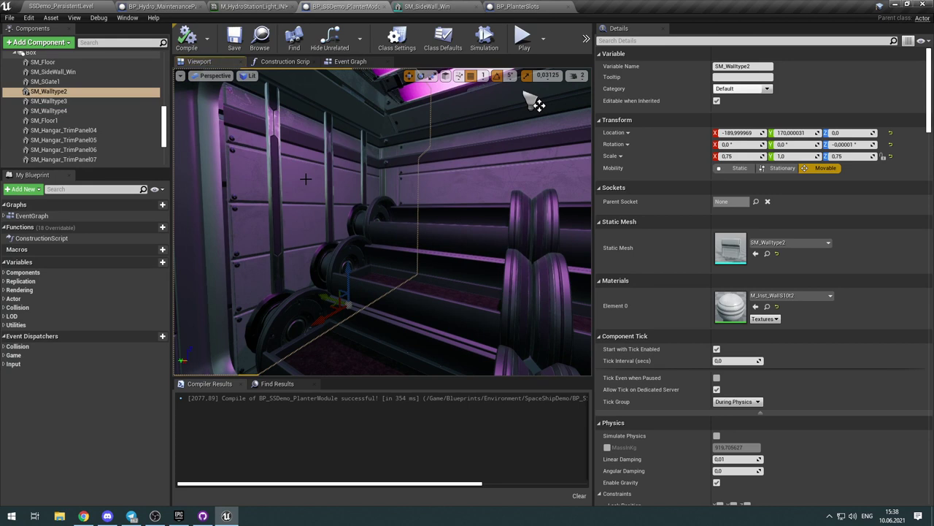
{"action": "scroll", "coordinate": [107, 118], "scroll_direction": "up", "scroll_amount": 3}
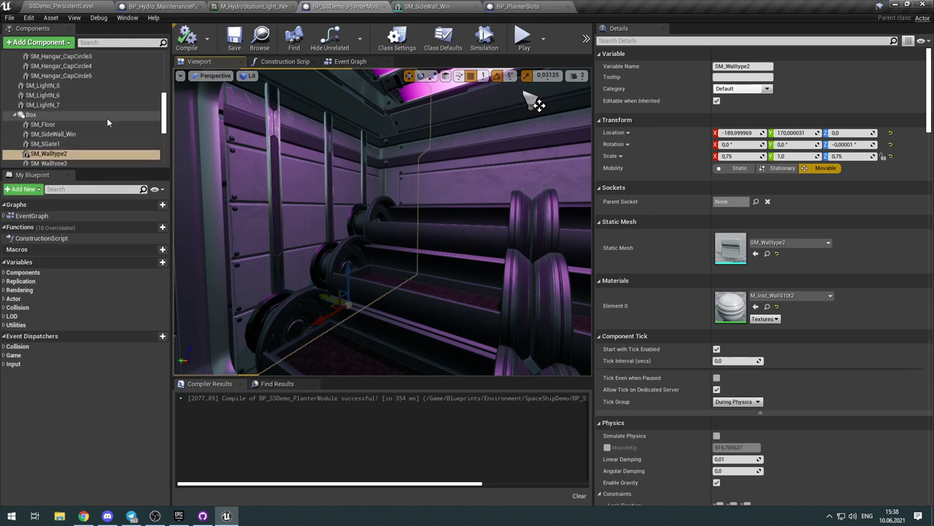
{"action": "scroll", "coordinate": [107, 119], "scroll_direction": "down", "scroll_amount": 1}
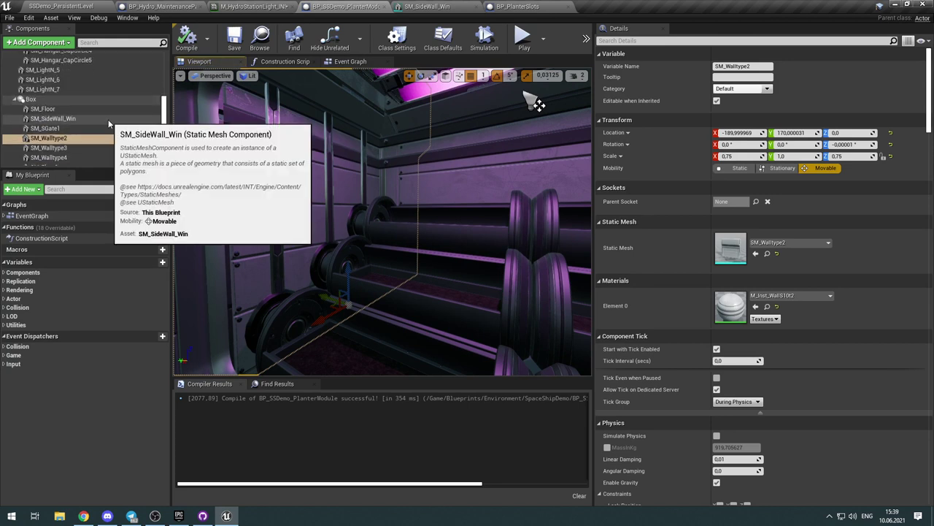
{"action": "left_click", "coordinate": [108, 119]}
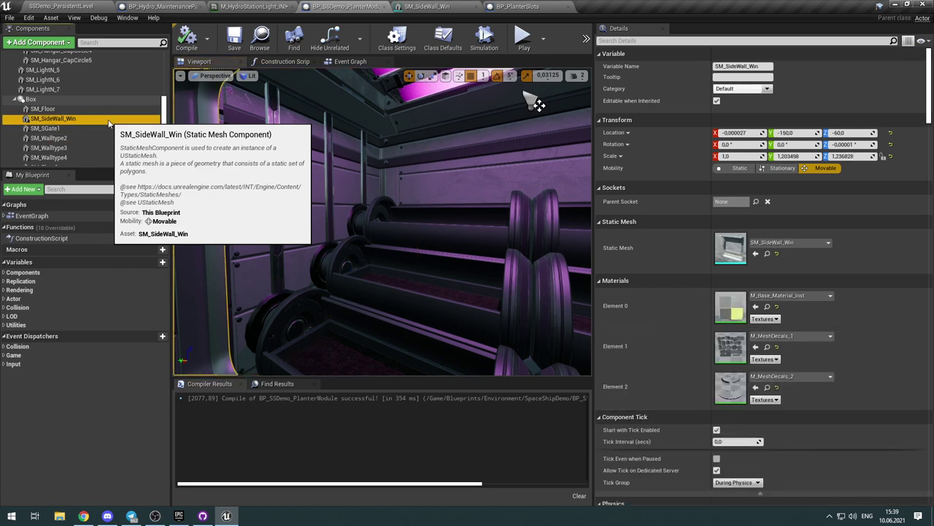
{"action": "left_click", "coordinate": [109, 108]}
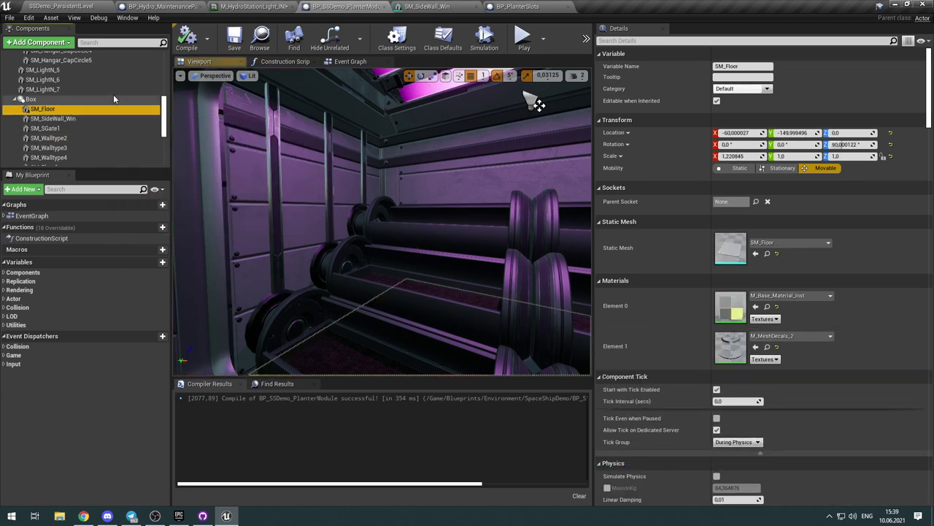
Step: Add an Instanced Static Mesh component under Box for the side wall trim panels and name it TrimPanelInstnce
{"action": "double_click", "coordinate": [114, 90]}
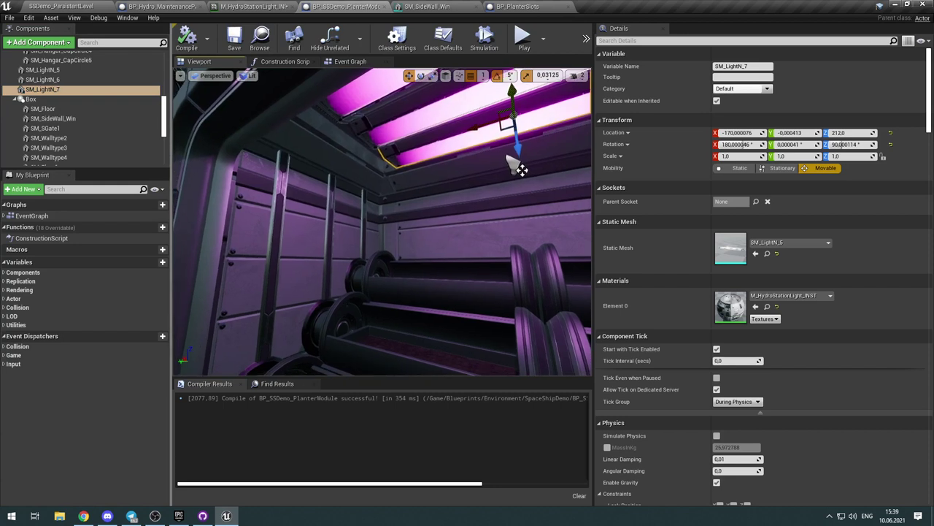
{"action": "right_click_drag", "start_coordinate": [508, 158], "coordinate": [482, 182]}
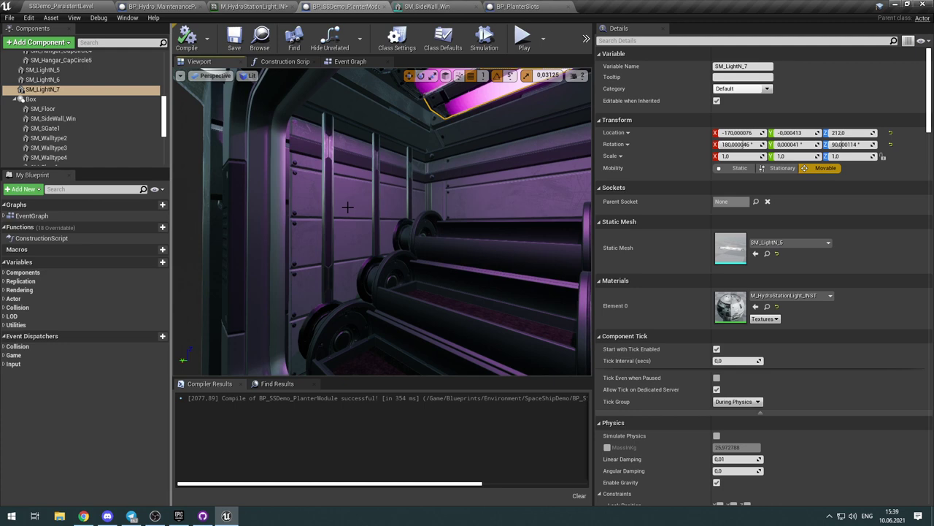
{"action": "left_click", "coordinate": [347, 207]}
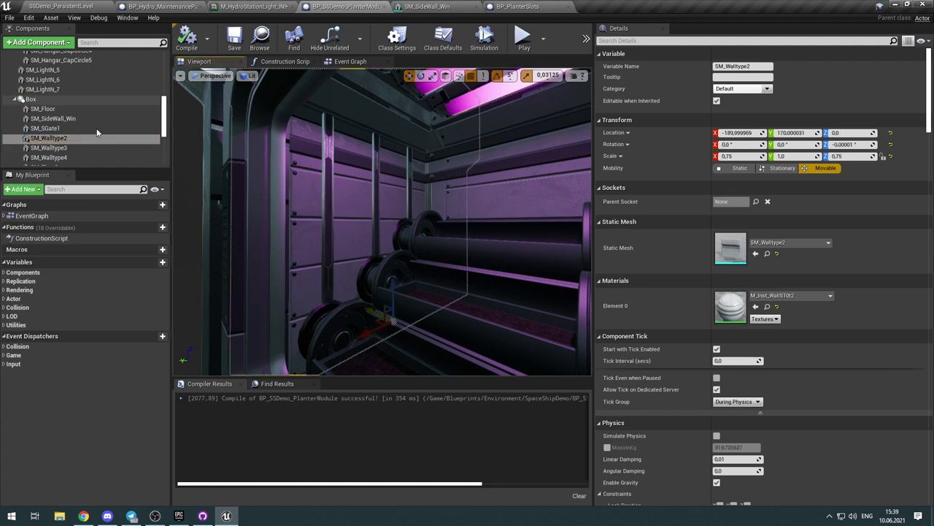
{"action": "left_click", "coordinate": [43, 98]}
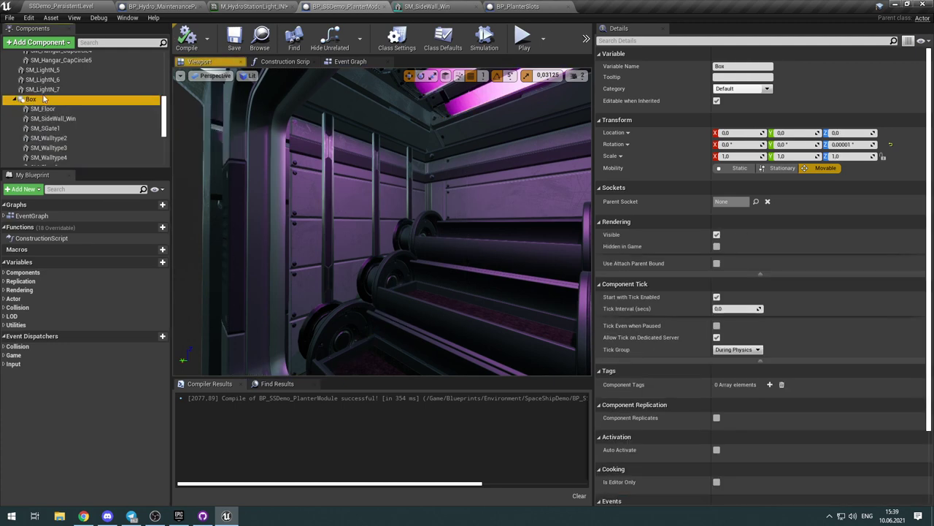
{"action": "left_click", "coordinate": [44, 41]}
{"action": "type", "text": "Instan"}
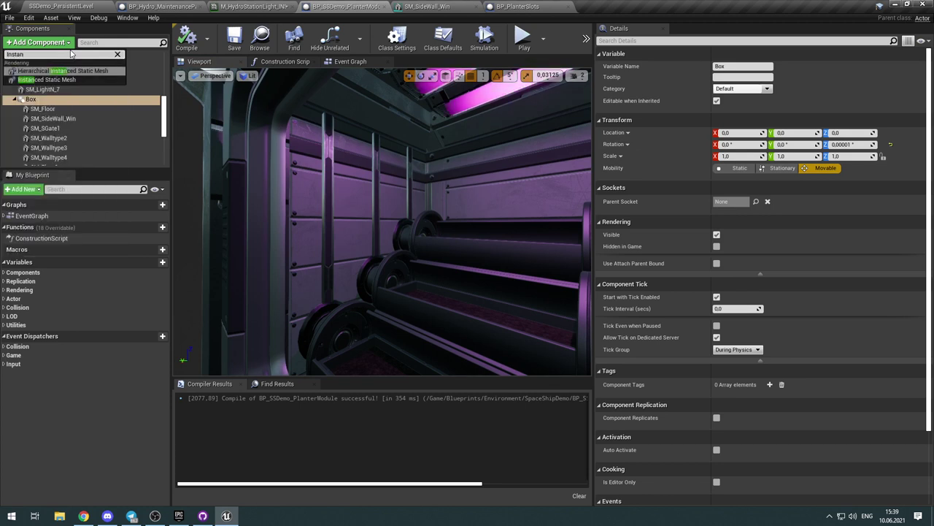
{"action": "left_click", "coordinate": [65, 80]}
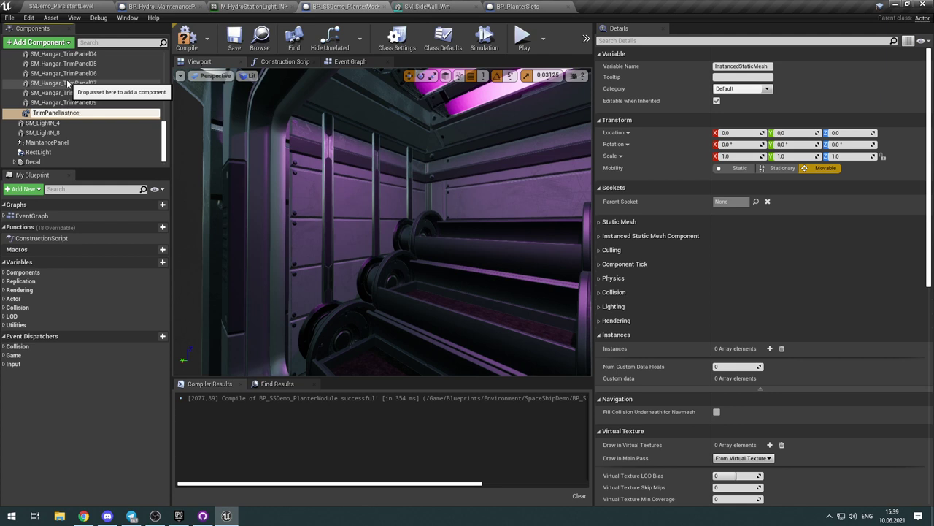
Step: Name the new instanced static mesh component TrimPanelInstance and assign it the SM_Hangar_TrimPanel04 static mesh used by the existing wall trims
{"action": "key", "text": "Return"}
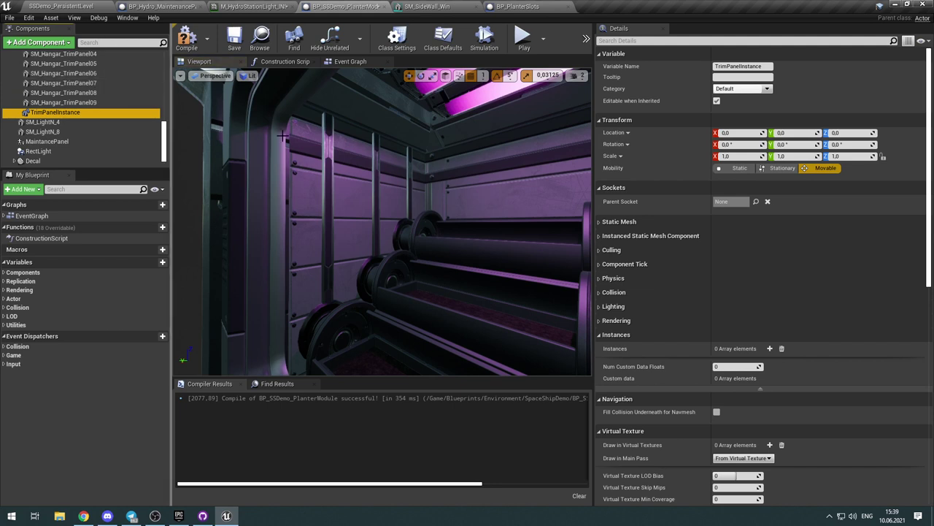
{"action": "left_click", "coordinate": [329, 177]}
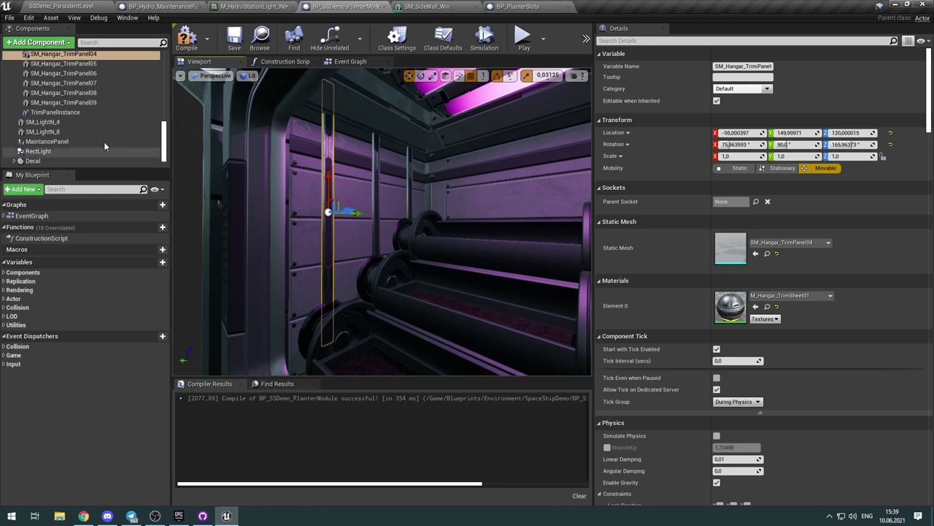
{"action": "left_click", "coordinate": [767, 253]}
{"action": "left_click", "coordinate": [343, 6]}
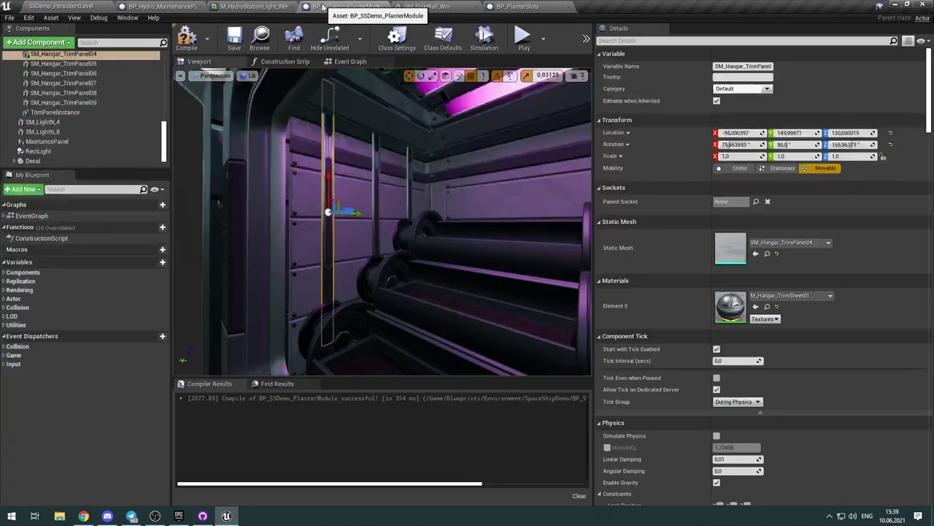
{"action": "left_click", "coordinate": [76, 113]}
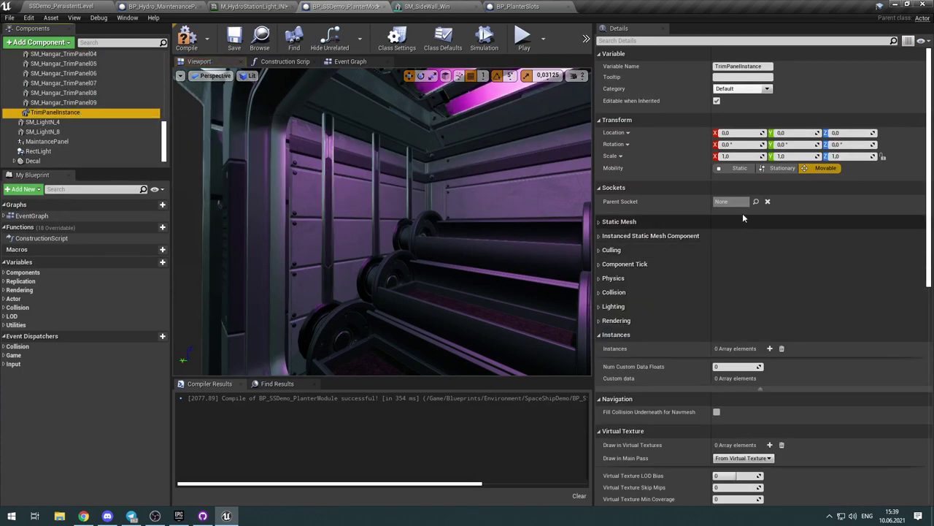
{"action": "left_click", "coordinate": [598, 222]}
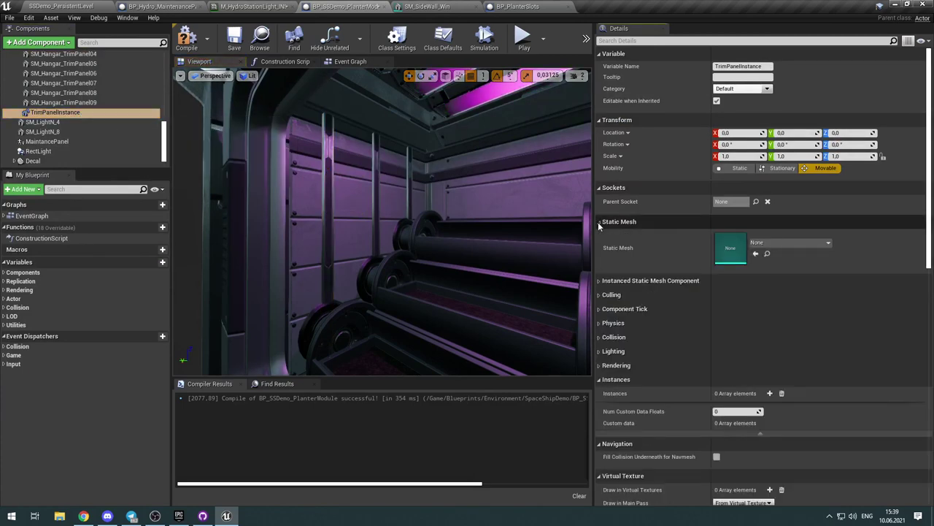
{"action": "left_click", "coordinate": [600, 281]}
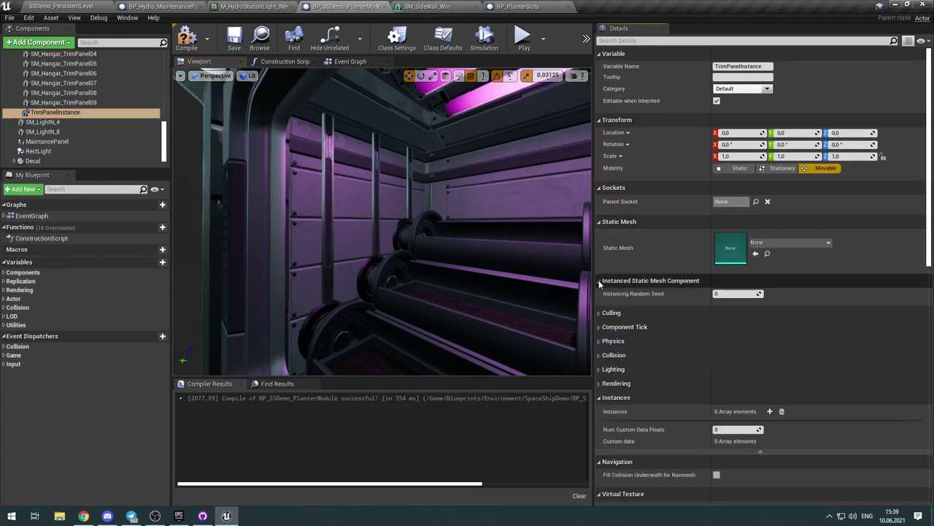
{"action": "left_click", "coordinate": [599, 281]}
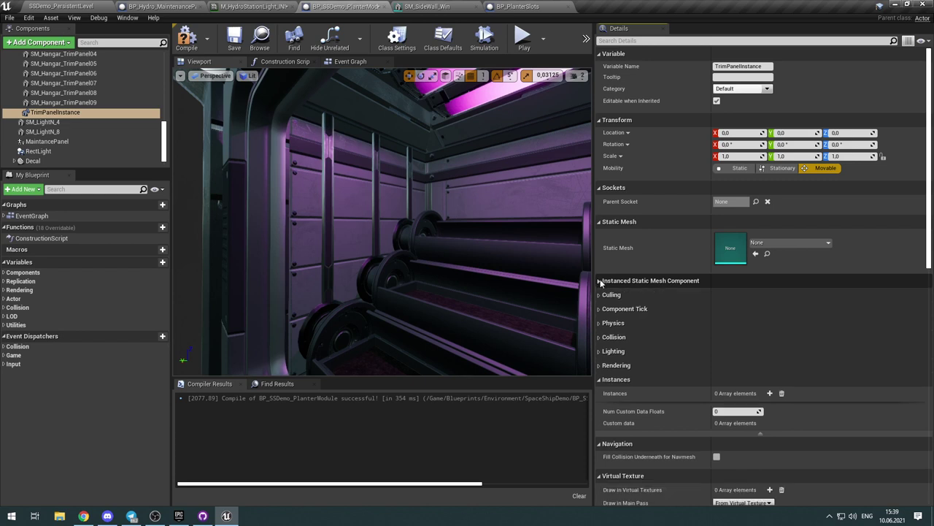
{"action": "left_click", "coordinate": [756, 254]}
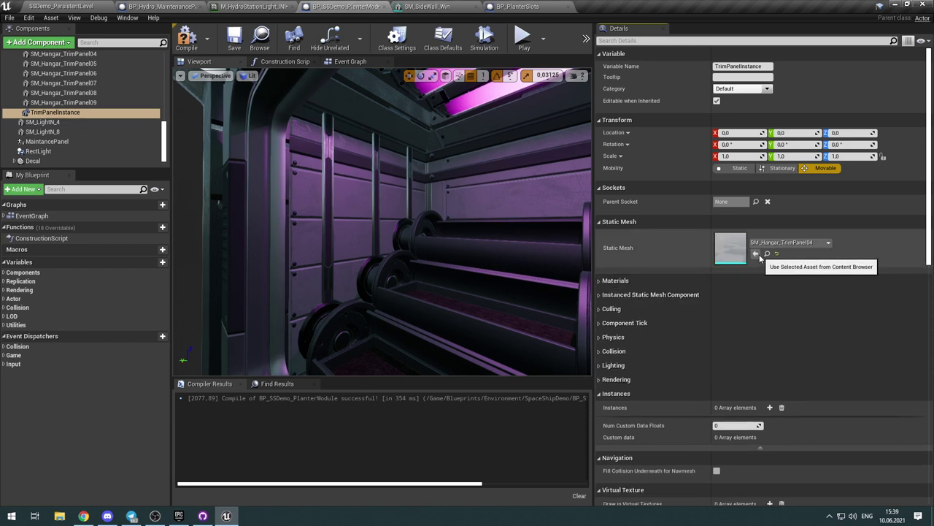
{"action": "left_click", "coordinate": [599, 281]}
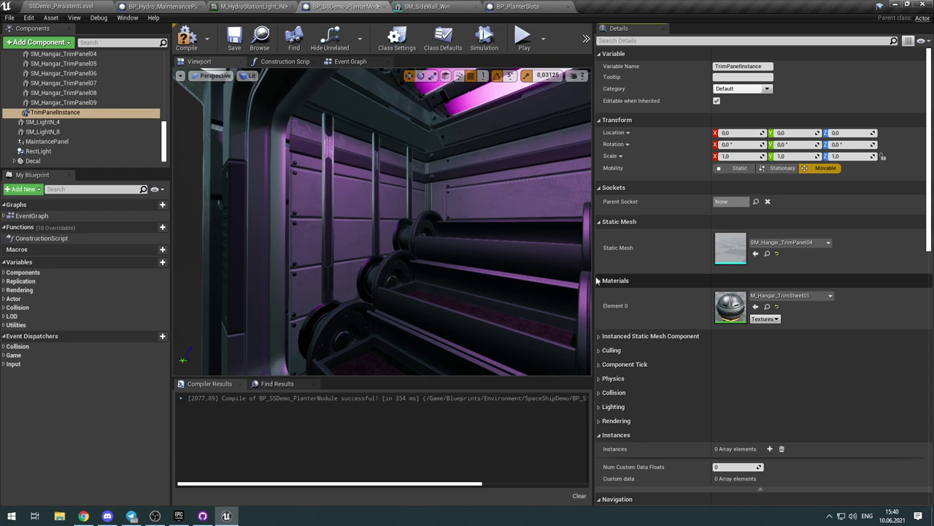
{"action": "left_click", "coordinate": [100, 55]}
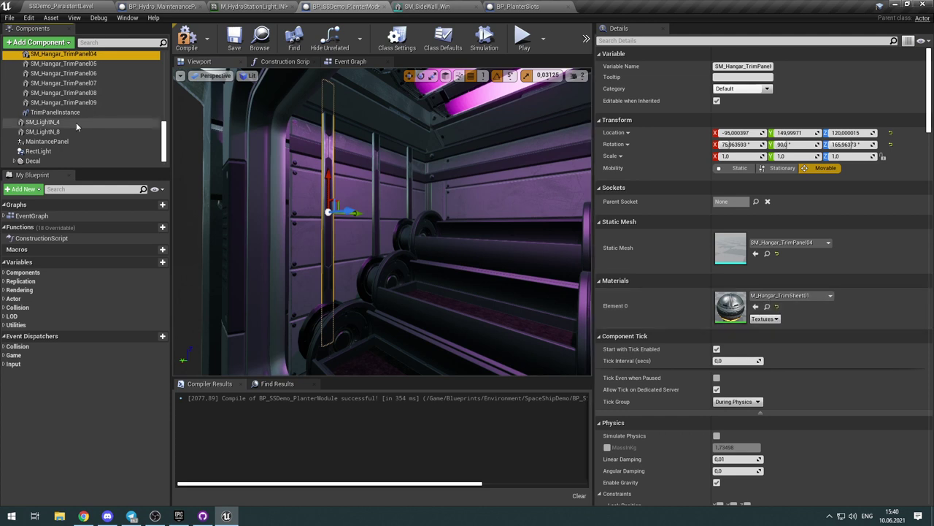
{"action": "left_click", "coordinate": [55, 113]}
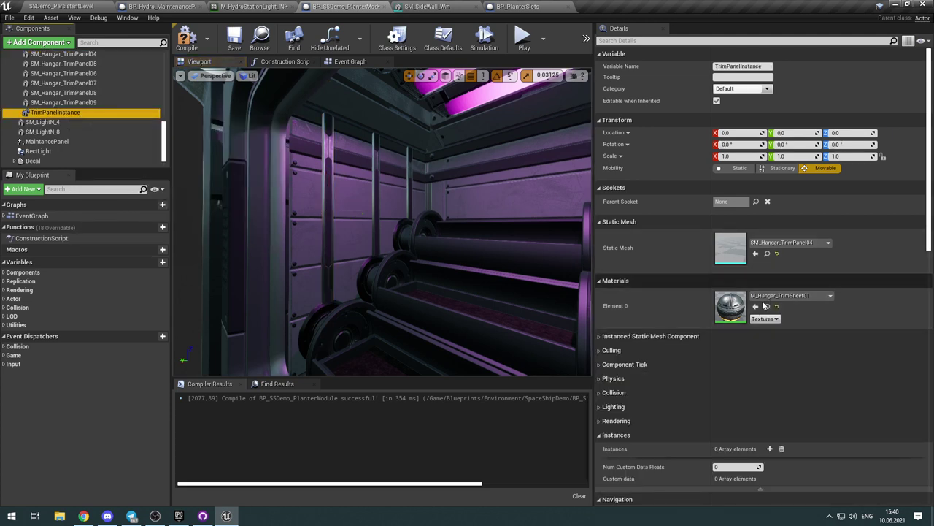
{"action": "left_click", "coordinate": [601, 281]}
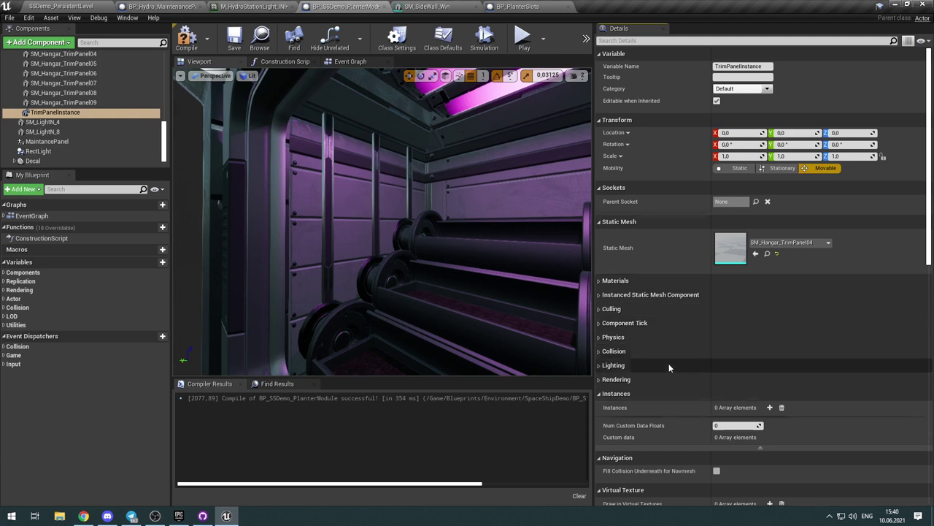
Step: Add six elements to the Instances array of TrimPanelInstance
{"action": "scroll", "coordinate": [670, 361], "scroll_direction": "down", "scroll_amount": 5}
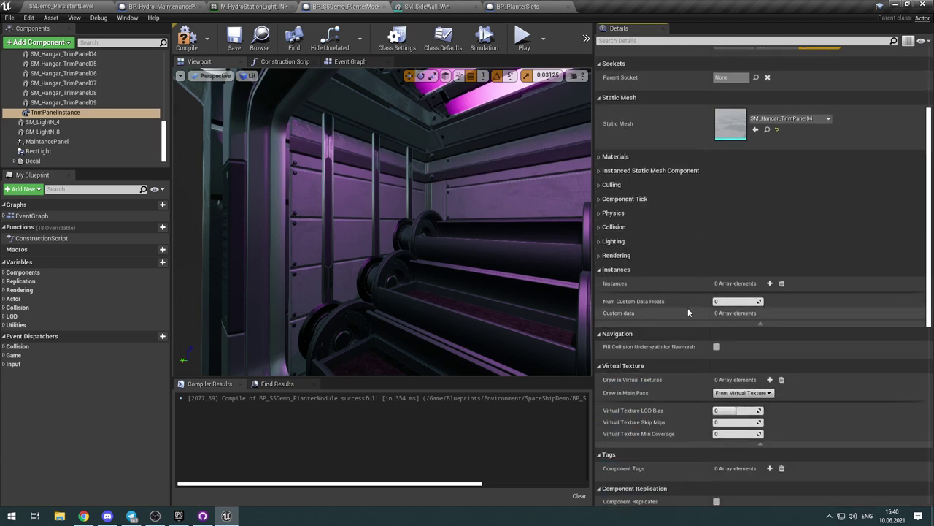
{"action": "left_click", "coordinate": [770, 283]}
{"action": "left_click", "coordinate": [770, 283]}
{"action": "left_click", "coordinate": [770, 283]}
{"action": "left_click", "coordinate": [770, 283]}
{"action": "left_click", "coordinate": [770, 283]}
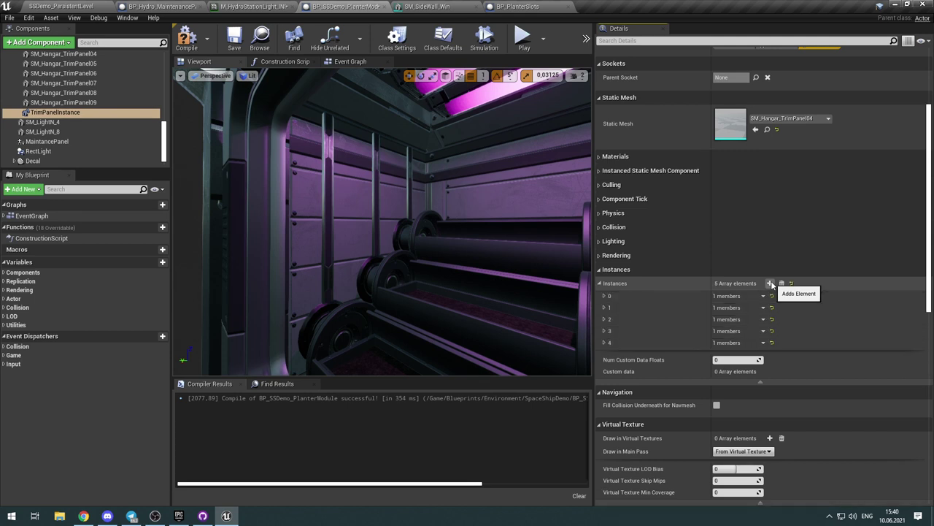
{"action": "left_click", "coordinate": [770, 283]}
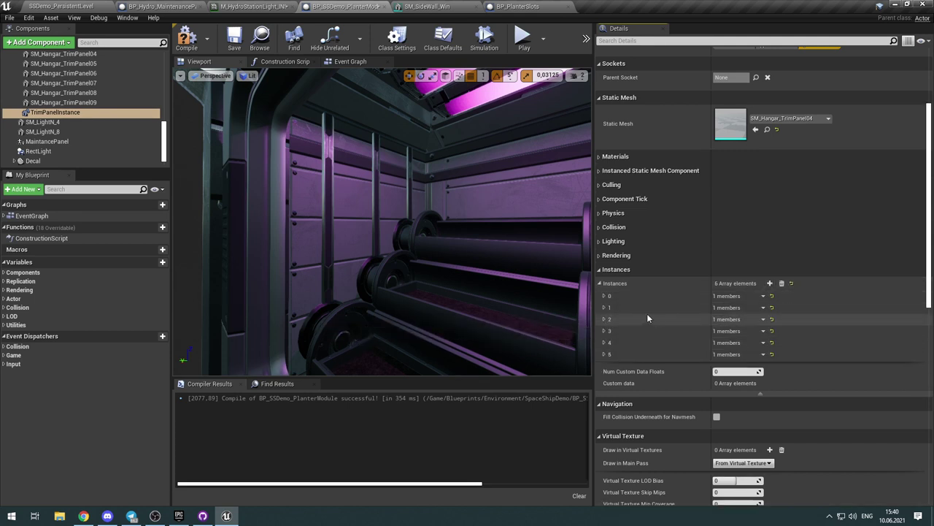
Step: Copy the location of the SM_Hangar_TrimPanel04 component into the transform of instance 0 in TrimPanelInstance
{"action": "left_click", "coordinate": [606, 296]}
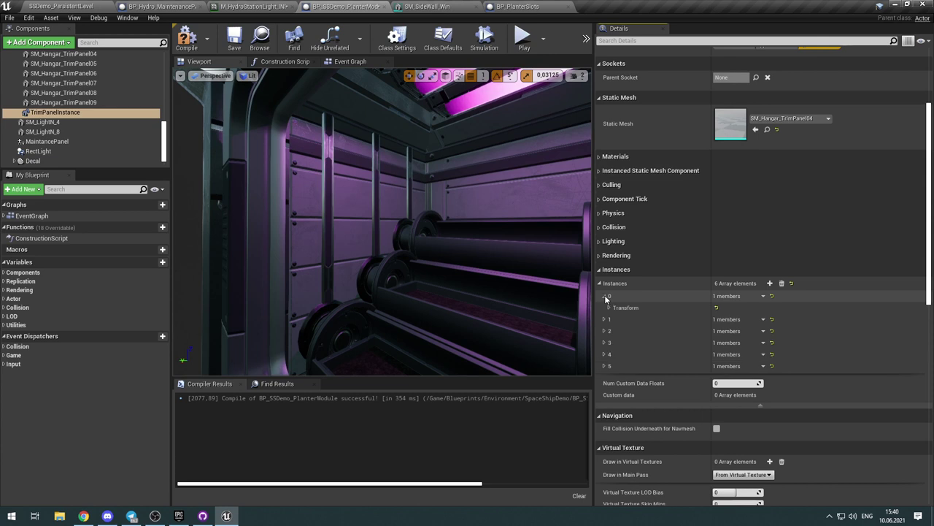
{"action": "left_click", "coordinate": [609, 308]}
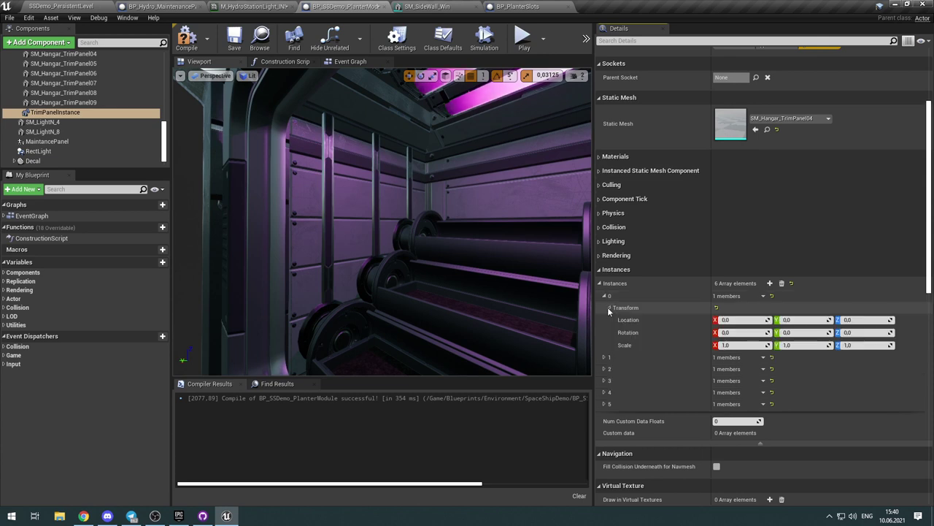
{"action": "left_click", "coordinate": [330, 203]}
{"action": "scroll", "coordinate": [685, 278], "scroll_direction": "up", "scroll_amount": 4}
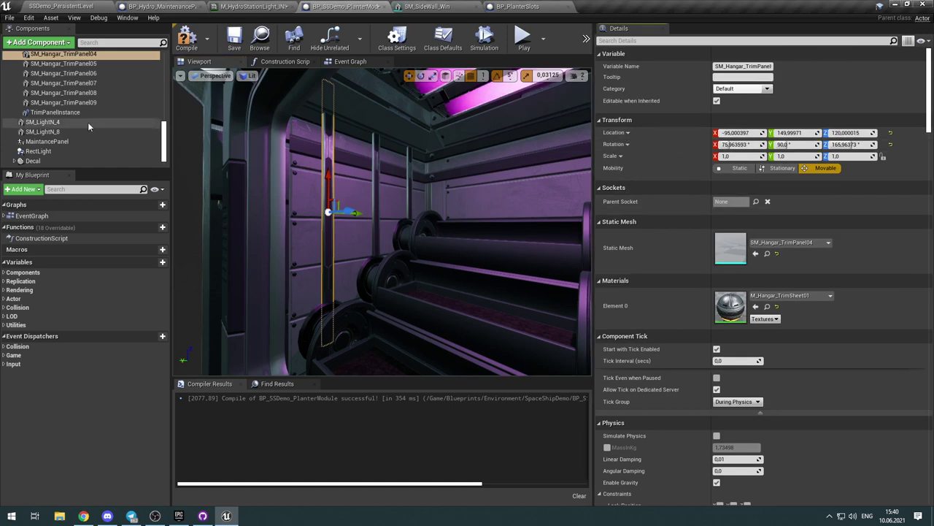
{"action": "left_click", "coordinate": [59, 112]}
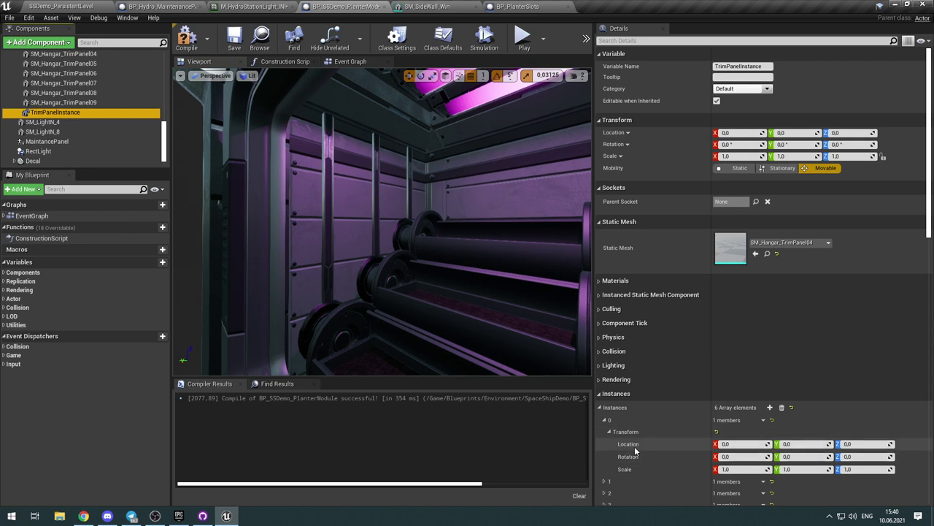
{"action": "right_click", "coordinate": [635, 447]}
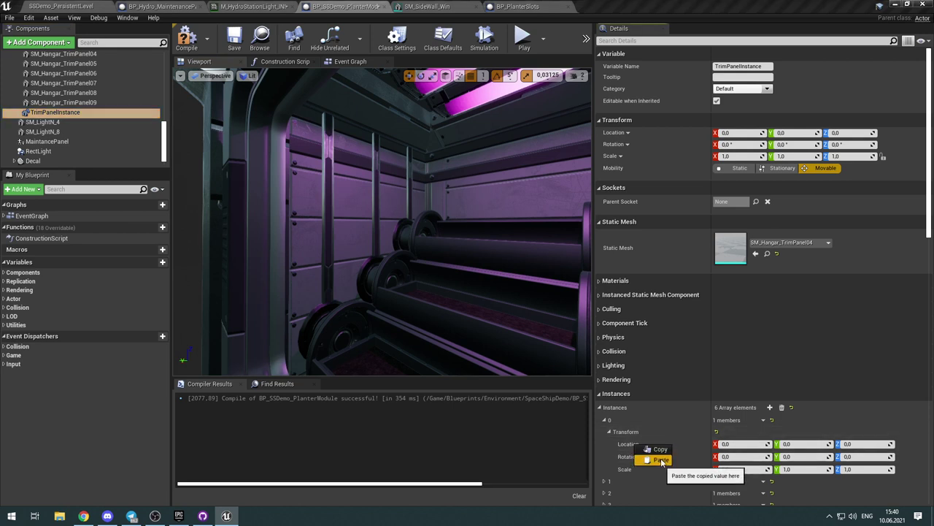
{"action": "left_click", "coordinate": [660, 458]}
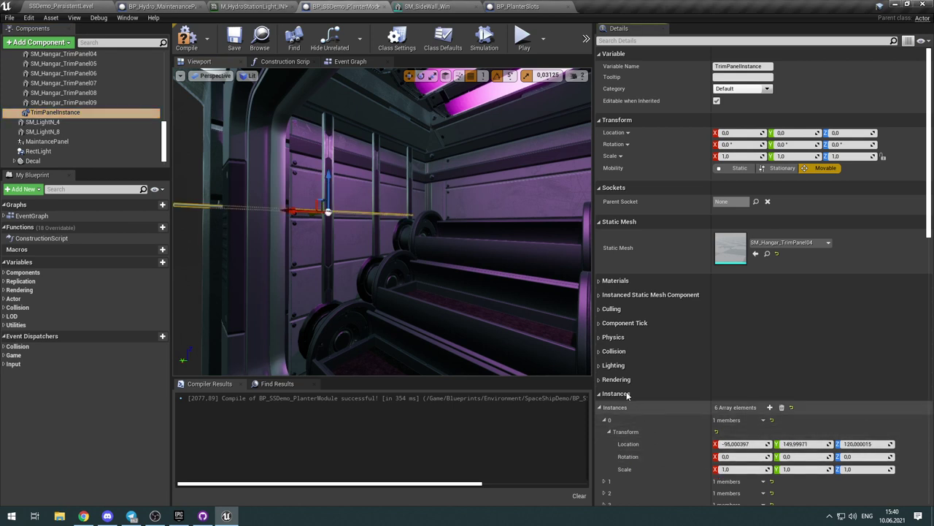
Step: Copy the rotation of the SM_Hangar_TrimPanel04 component into the transform of instance 0 in TrimPanelInstance
{"action": "scroll", "coordinate": [133, 85], "scroll_direction": "up", "scroll_amount": 1}
{"action": "left_click", "coordinate": [97, 70]}
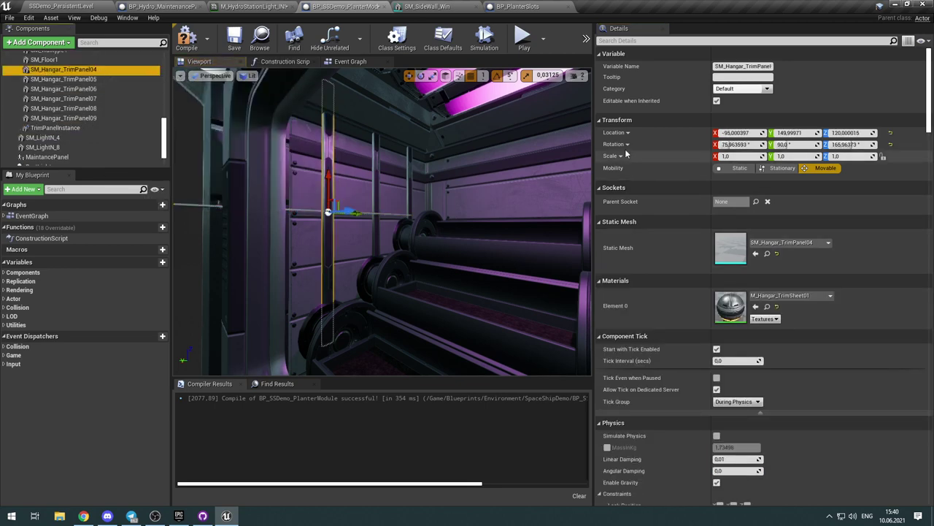
{"action": "right_click", "coordinate": [617, 145]}
{"action": "left_click", "coordinate": [630, 149]}
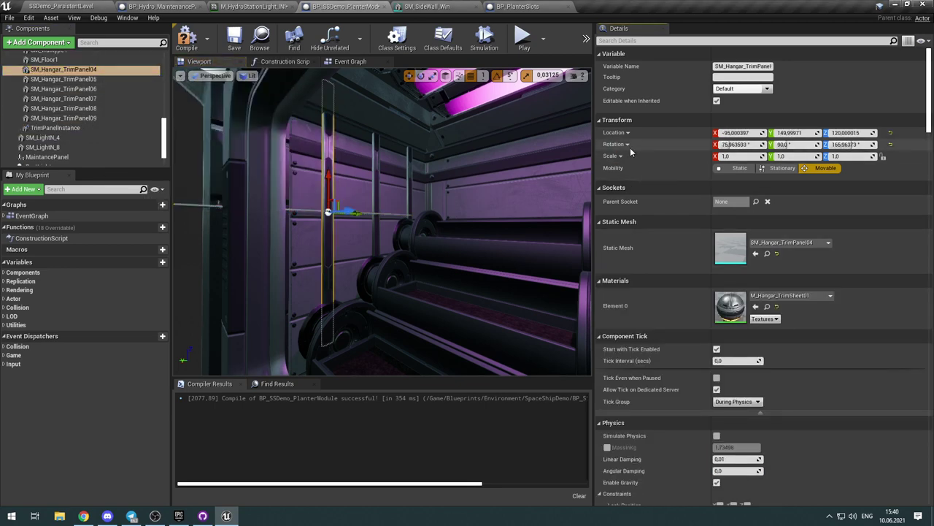
{"action": "left_click", "coordinate": [86, 128]}
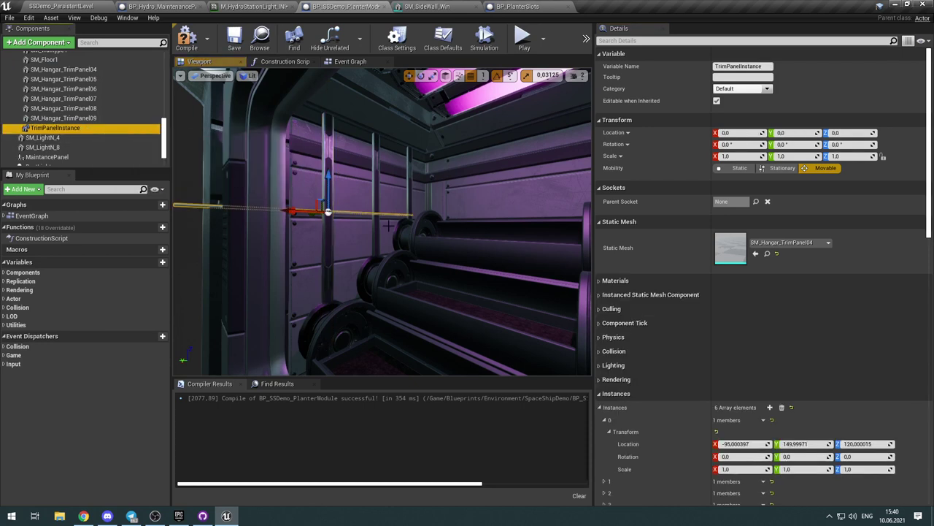
{"action": "right_click", "coordinate": [632, 456]}
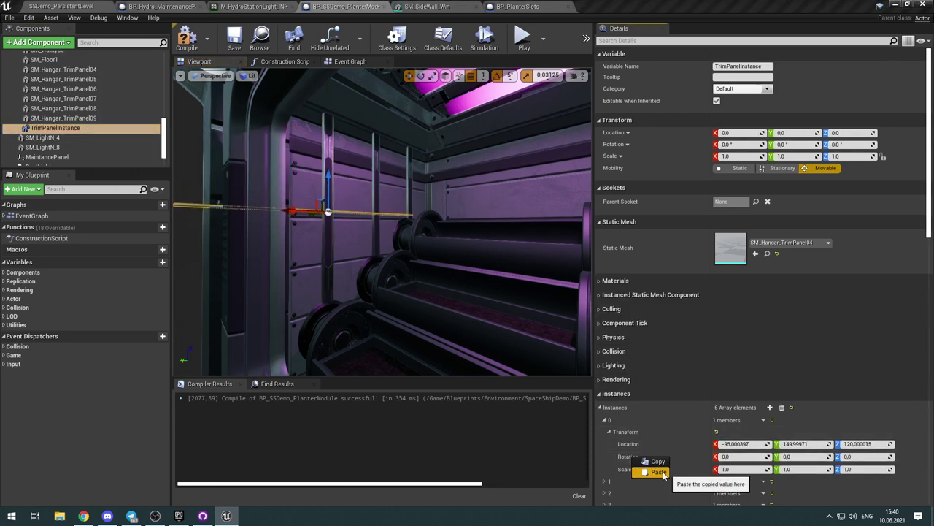
{"action": "left_click", "coordinate": [659, 472]}
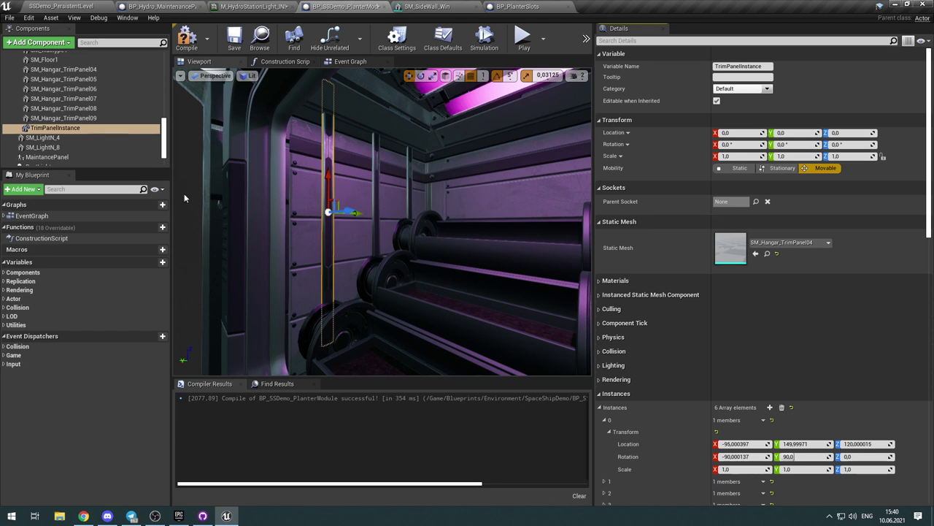
Step: Copy the location of the SM_Hangar_TrimPanel05 component into the transform of instance 1 in TrimPanelInstance
{"action": "left_click", "coordinate": [109, 79]}
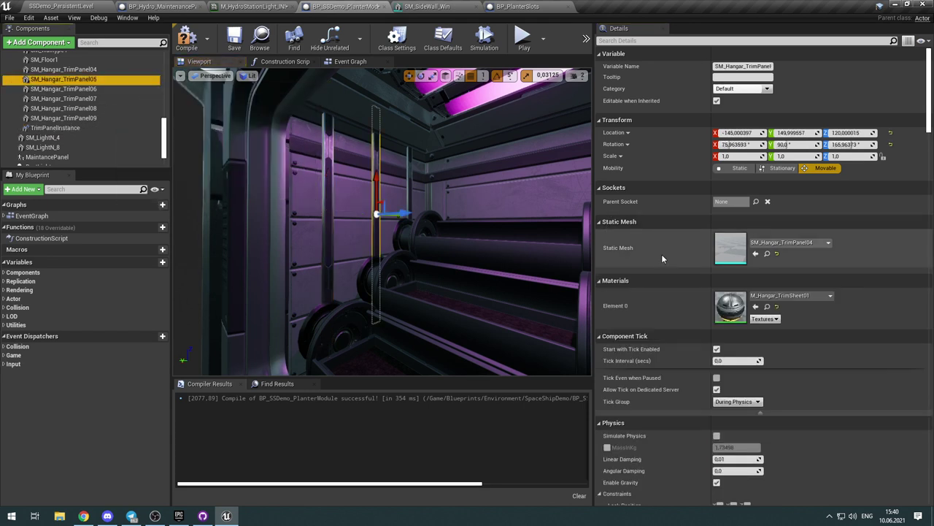
{"action": "right_click", "coordinate": [616, 132]}
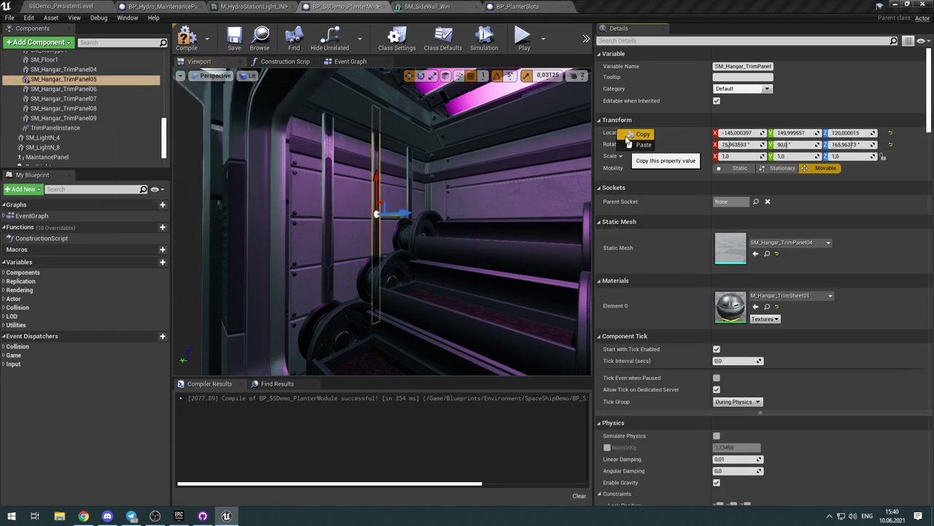
{"action": "left_click", "coordinate": [630, 137]}
{"action": "right_click", "coordinate": [607, 124]}
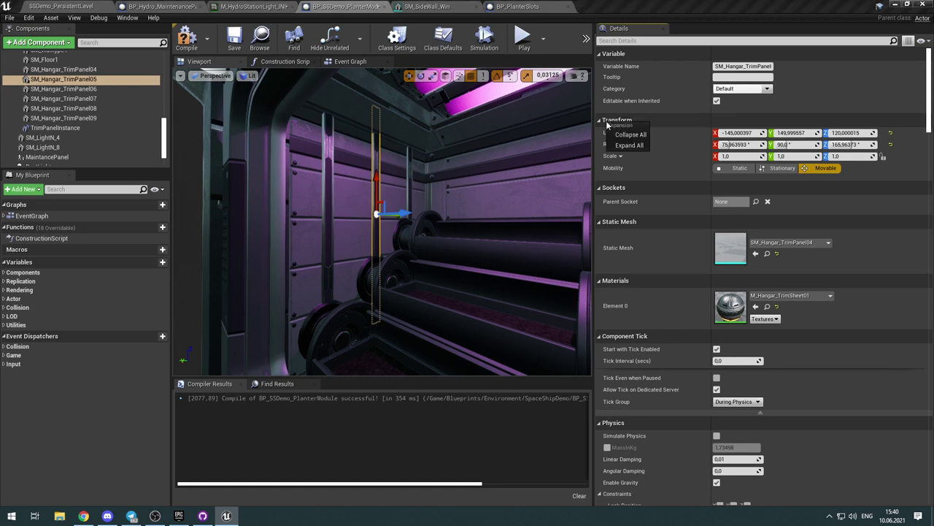
{"action": "key", "text": "Escape"}
{"action": "right_click", "coordinate": [617, 132]}
{"action": "left_click", "coordinate": [619, 140]}
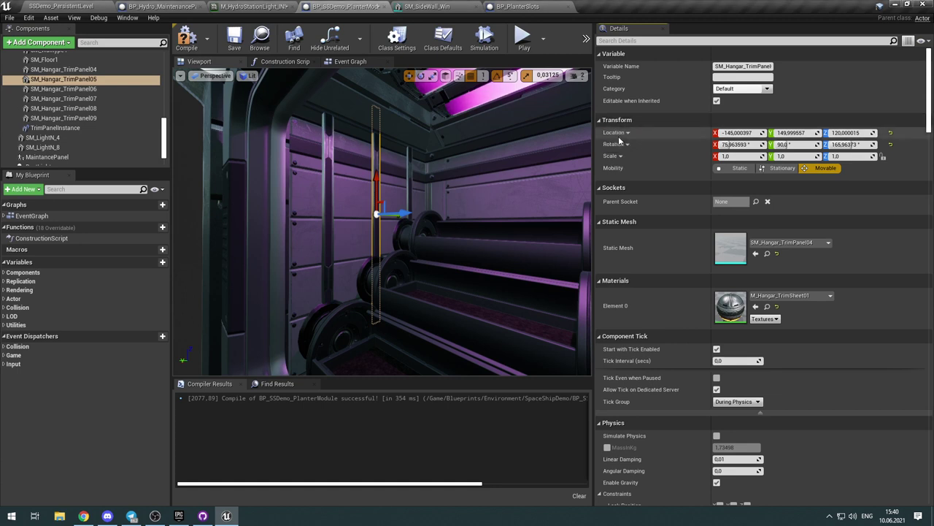
{"action": "left_click", "coordinate": [74, 129]}
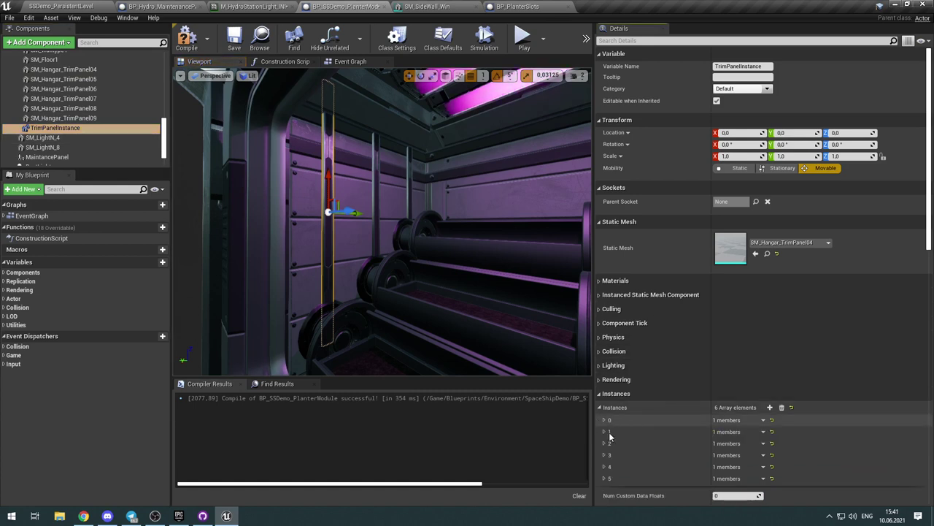
{"action": "left_click", "coordinate": [606, 431]}
{"action": "left_click", "coordinate": [609, 443]}
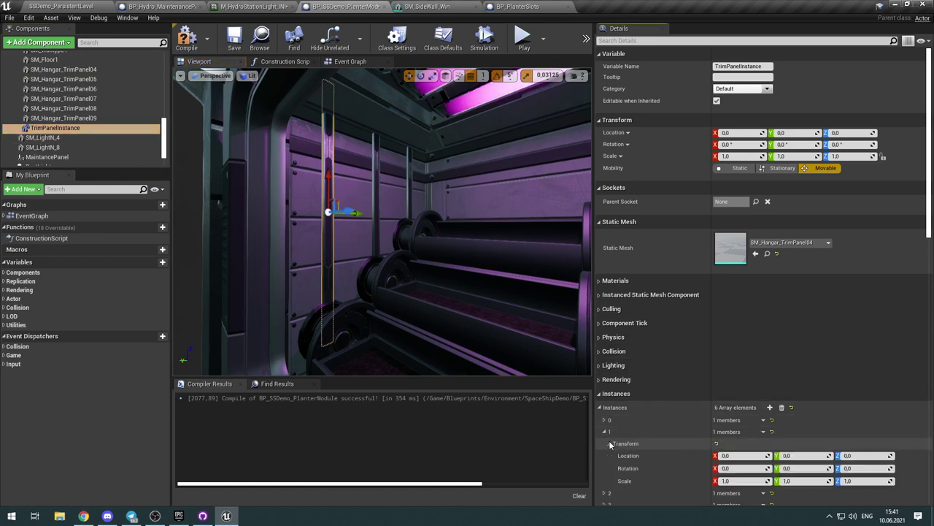
{"action": "scroll", "coordinate": [642, 438], "scroll_direction": "down", "scroll_amount": 3}
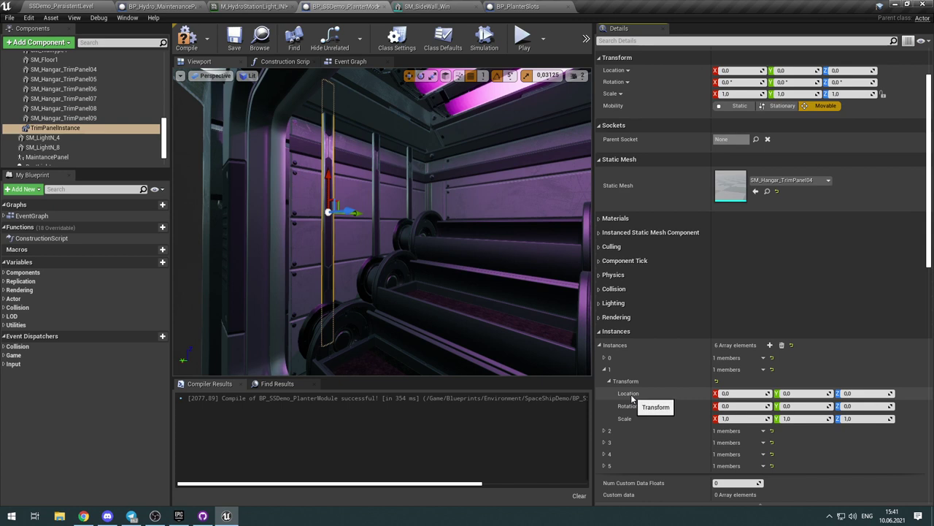
{"action": "right_click", "coordinate": [632, 398]}
{"action": "left_click", "coordinate": [656, 411]}
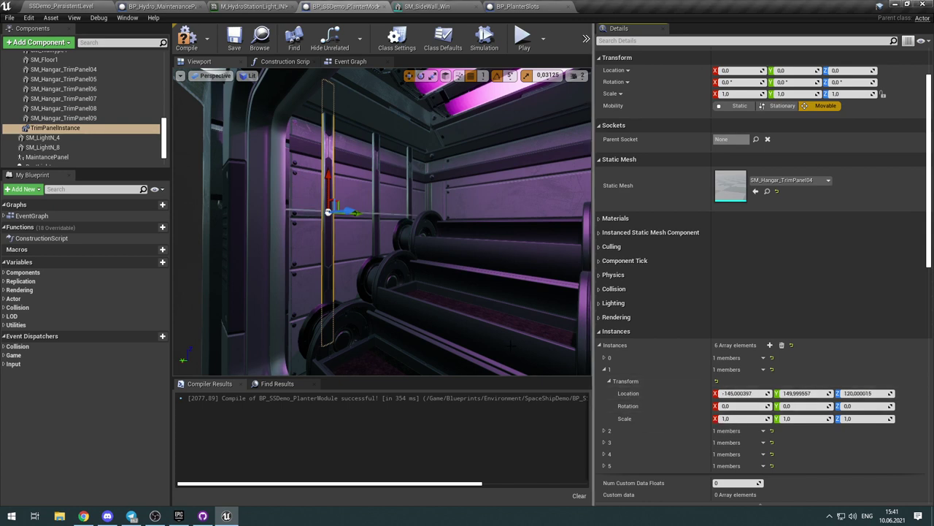
Step: Copy the rotation of the SM_Hangar_TrimPanel05 component into the transform of instance 1 in TrimPanelInstance
{"action": "left_click", "coordinate": [95, 78]}
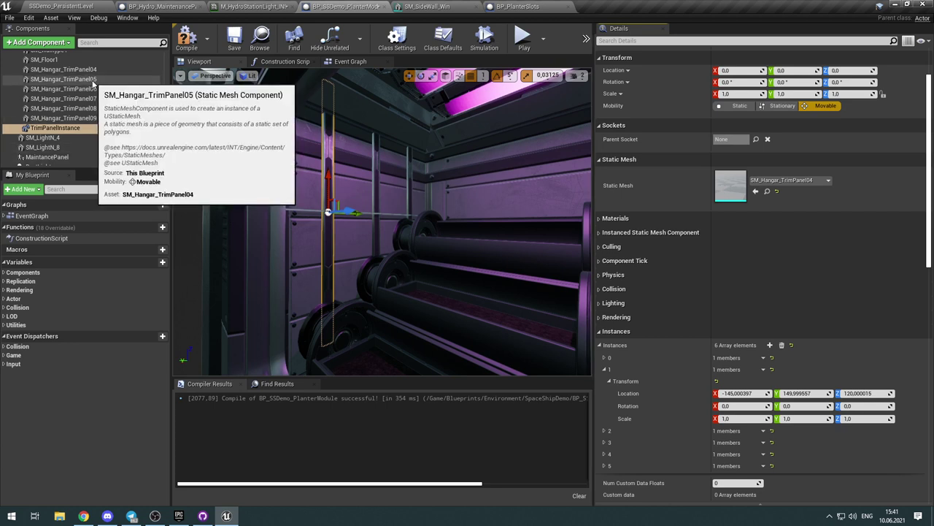
{"action": "right_click", "coordinate": [619, 82]}
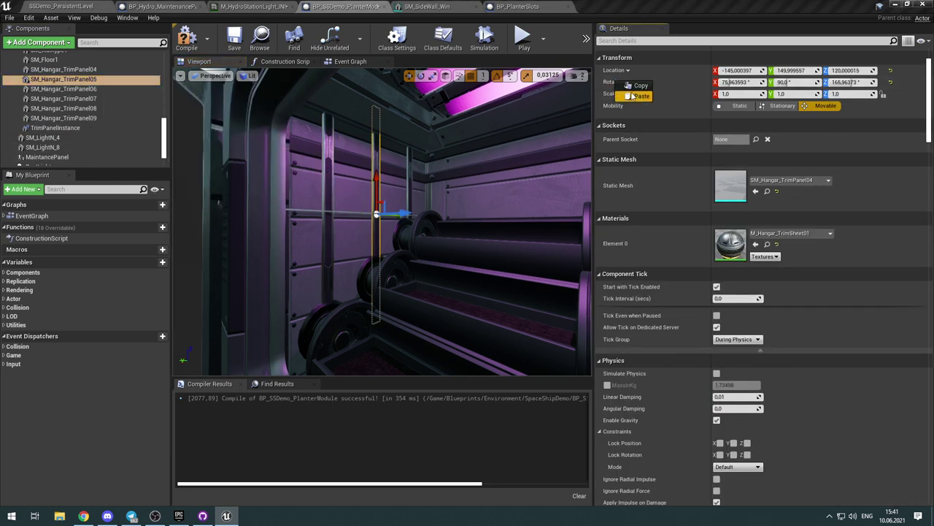
{"action": "left_click", "coordinate": [640, 96]}
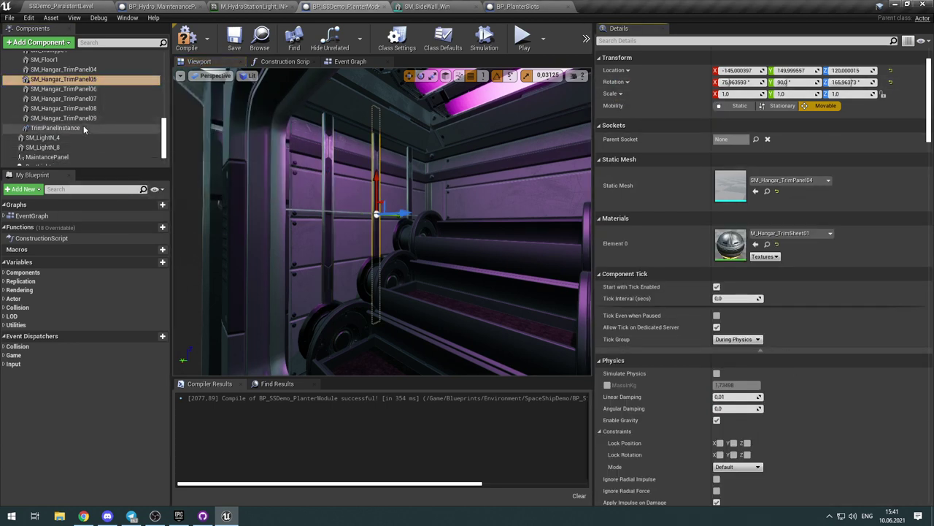
{"action": "left_click", "coordinate": [83, 127]}
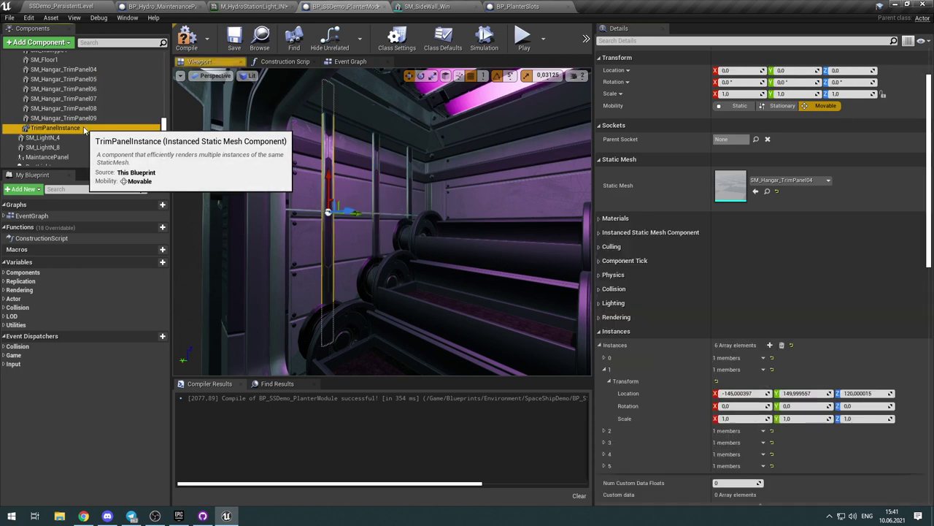
{"action": "right_click", "coordinate": [629, 409]}
{"action": "left_click", "coordinate": [652, 420]}
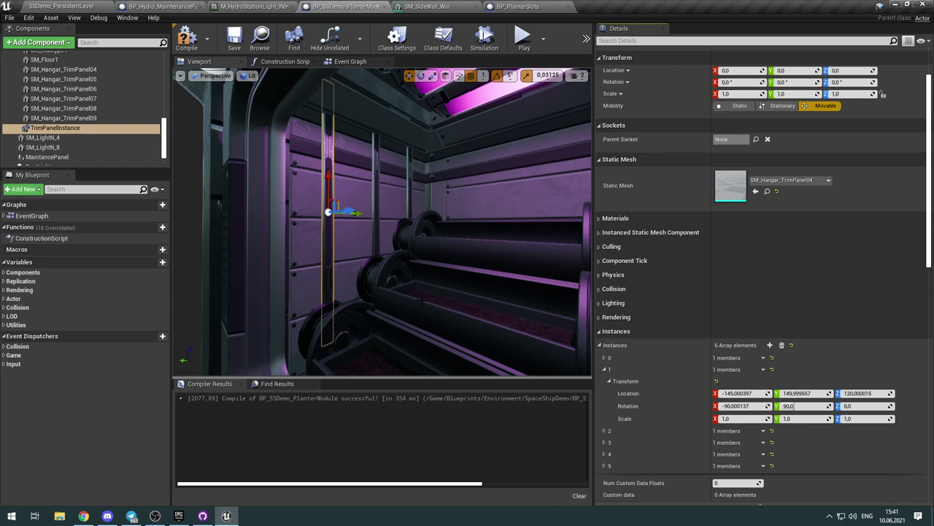
Step: Recheck instance 1 of TrimPanelInstance against the SM_Hangar_TrimPanel05 component and compare its transform with that of instance 0
{"action": "left_click", "coordinate": [118, 79]}
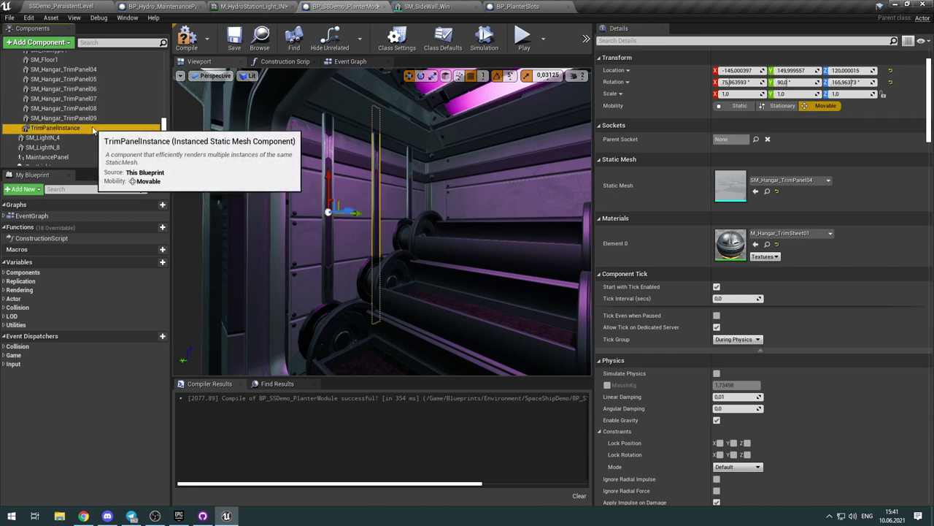
{"action": "left_click", "coordinate": [54, 128]}
{"action": "right_click", "coordinate": [624, 393]}
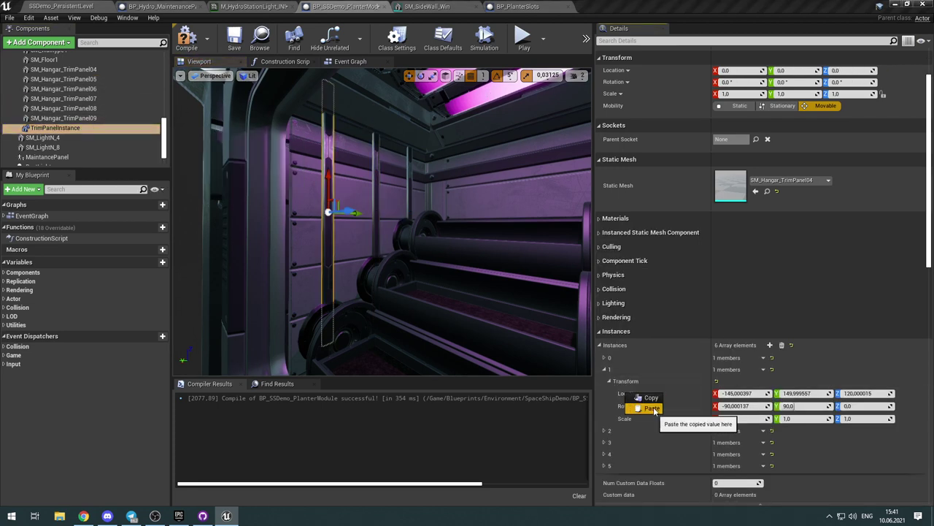
{"action": "left_click", "coordinate": [652, 408]}
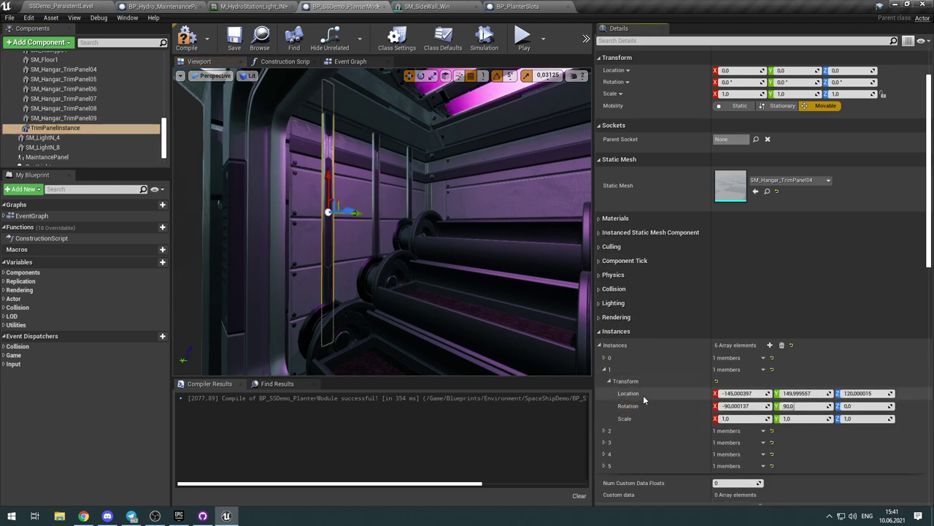
{"action": "left_click", "coordinate": [604, 359]}
{"action": "left_click", "coordinate": [609, 368]}
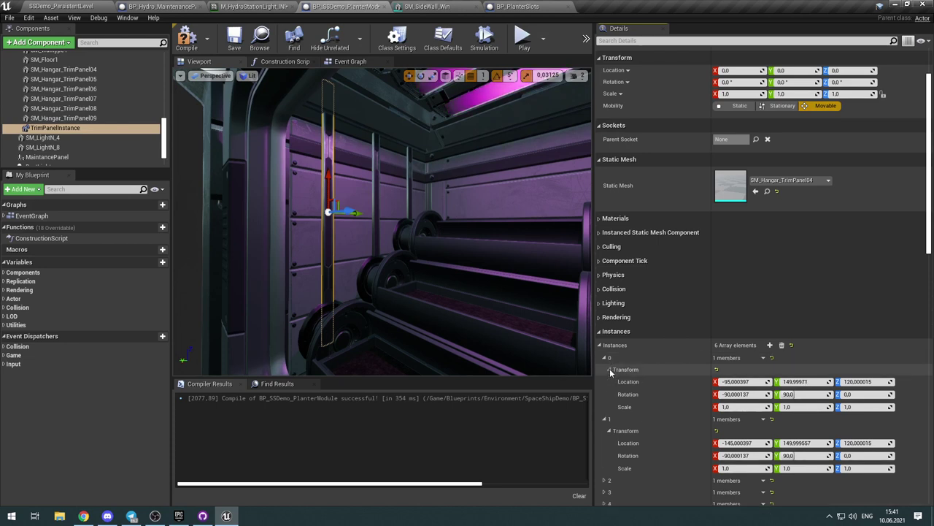
{"action": "left_click", "coordinate": [609, 369]}
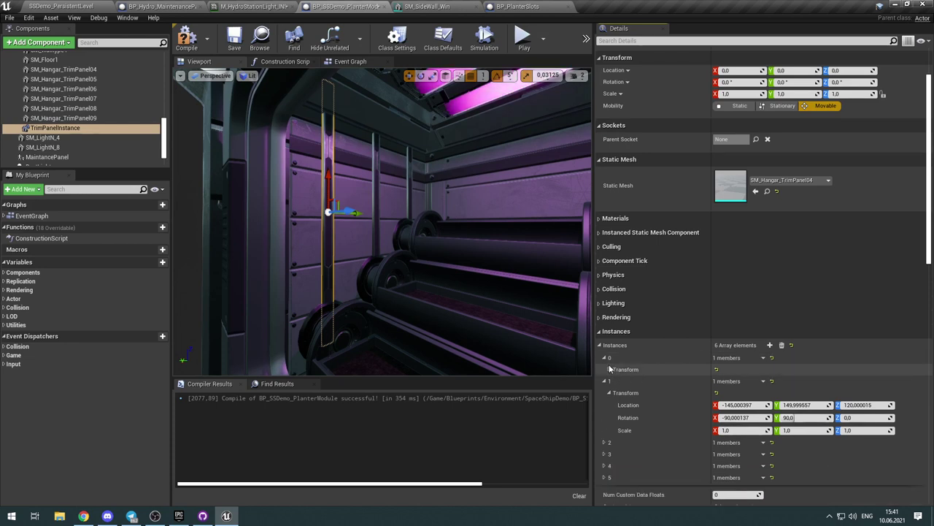
{"action": "left_click", "coordinate": [605, 381]}
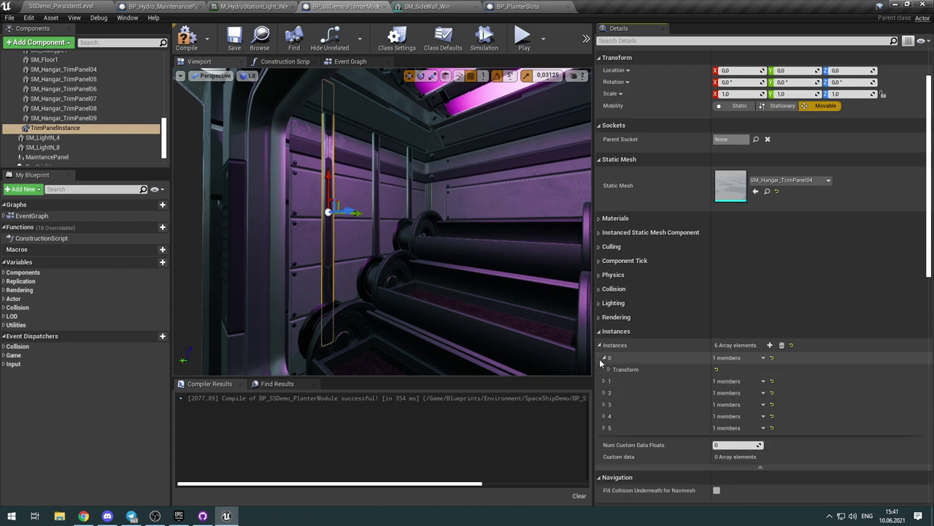
{"action": "left_click", "coordinate": [604, 358]}
Step: Copy the location of the SM_Hangar_TrimPanel06 component into the transform of instance 2 in TrimPanelInstance
{"action": "left_click", "coordinate": [604, 381]}
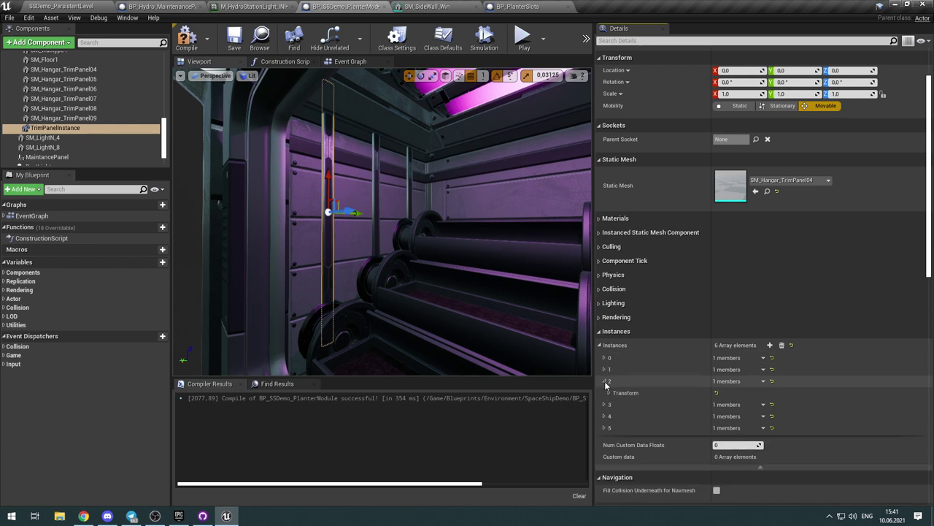
{"action": "left_click", "coordinate": [610, 393]}
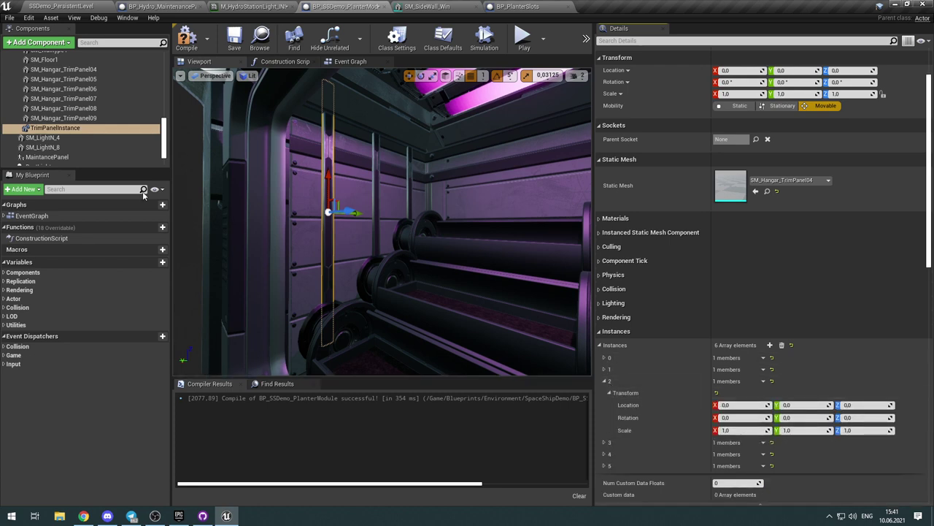
{"action": "left_click", "coordinate": [107, 90]}
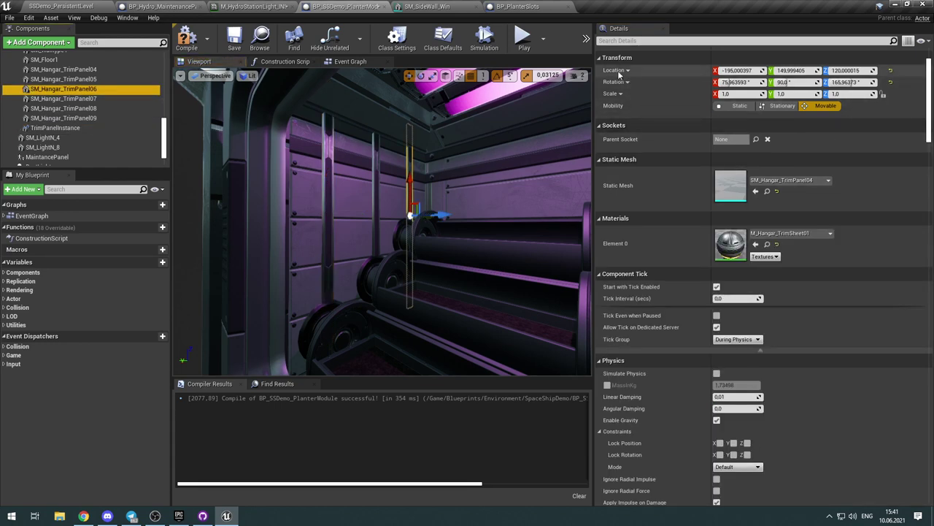
{"action": "right_click", "coordinate": [616, 69]}
{"action": "left_click", "coordinate": [640, 76]}
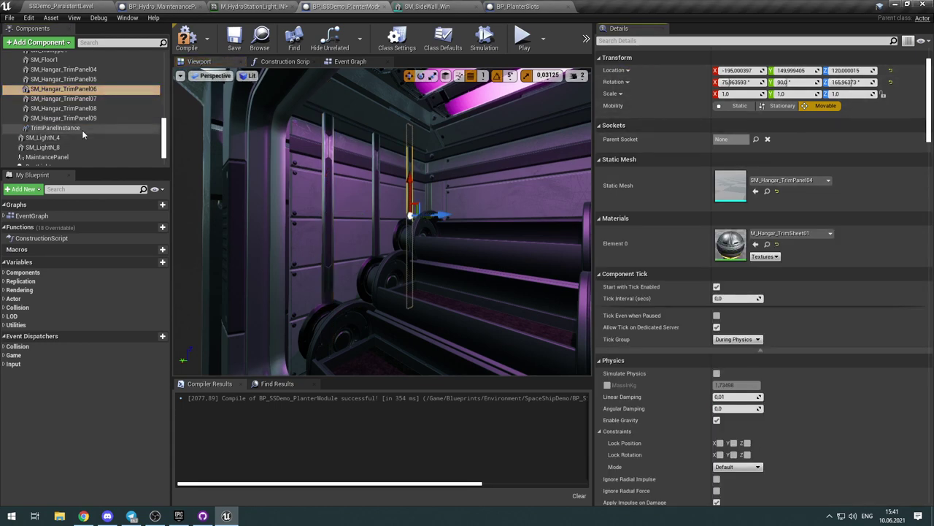
{"action": "left_click", "coordinate": [82, 129]}
{"action": "right_click", "coordinate": [625, 407]}
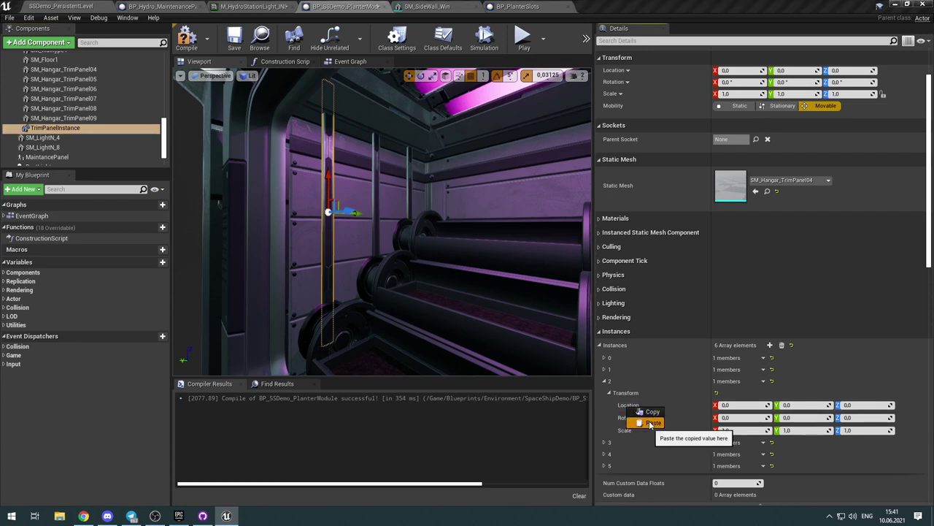
{"action": "left_click", "coordinate": [649, 421]}
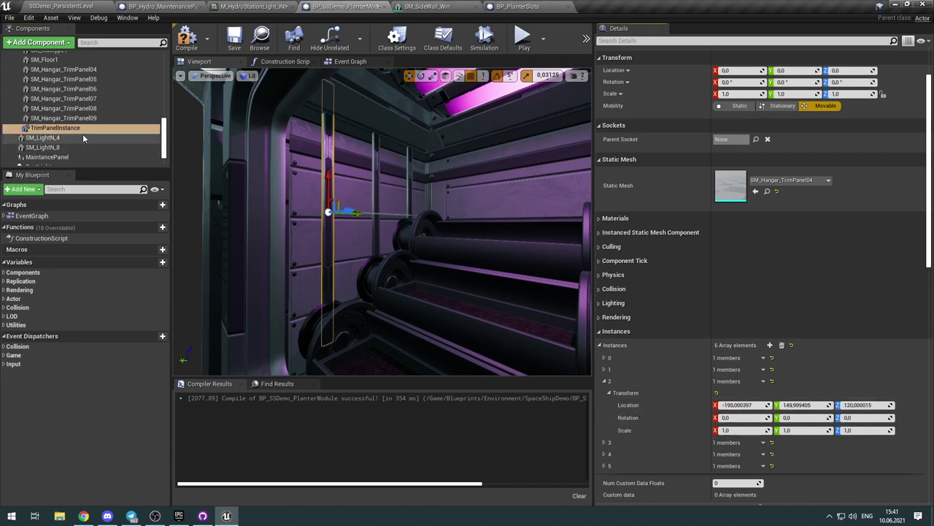
Step: Copy the rotation of the SM_Hangar_TrimPanel06 component into the transform of instance 2 in TrimPanelInstance
{"action": "left_click", "coordinate": [104, 89]}
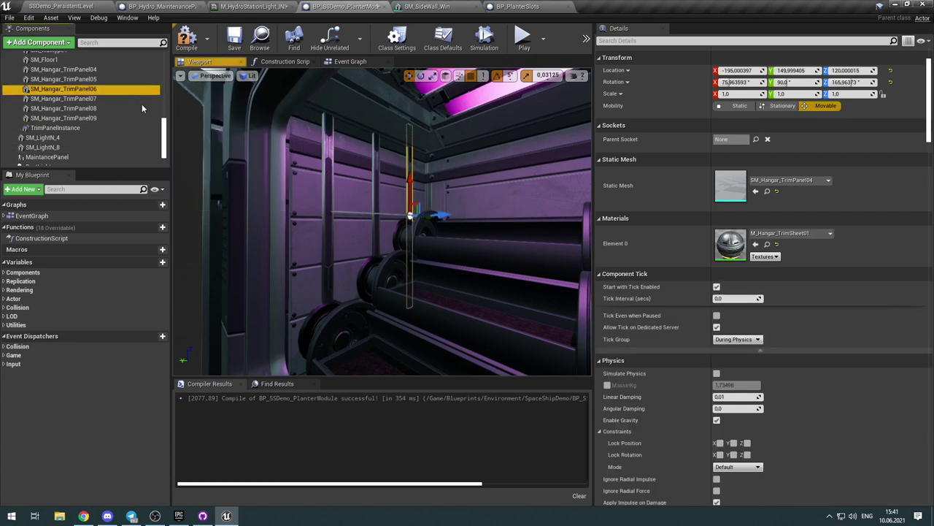
{"action": "right_click", "coordinate": [613, 81]}
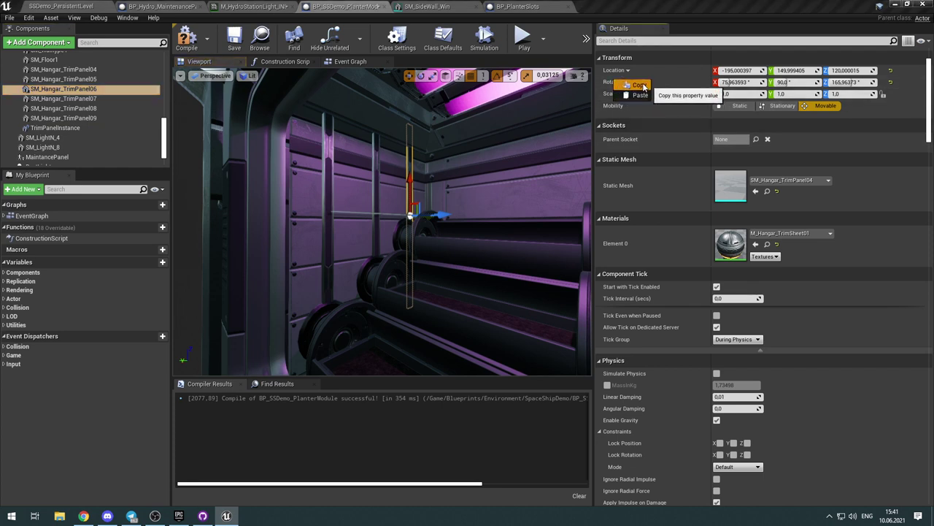
{"action": "left_click", "coordinate": [643, 95]}
{"action": "left_click", "coordinate": [56, 127]}
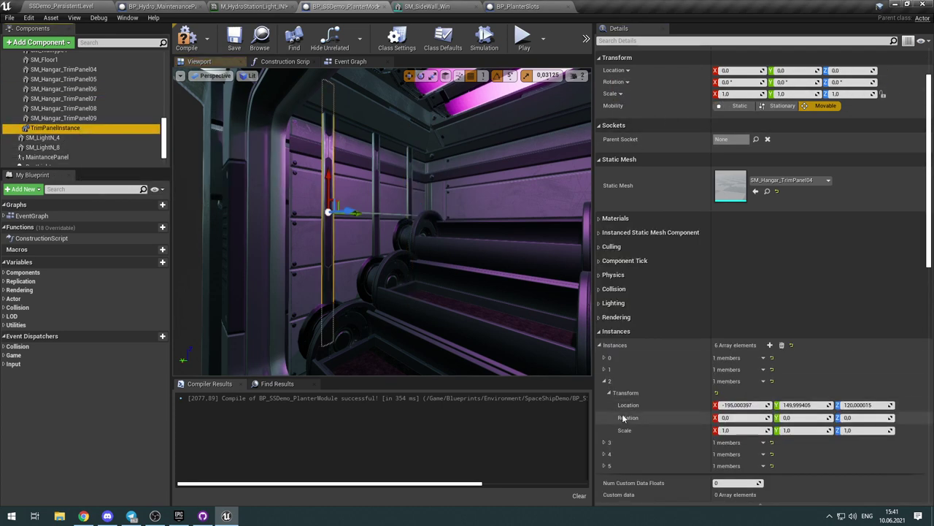
{"action": "right_click", "coordinate": [630, 417]}
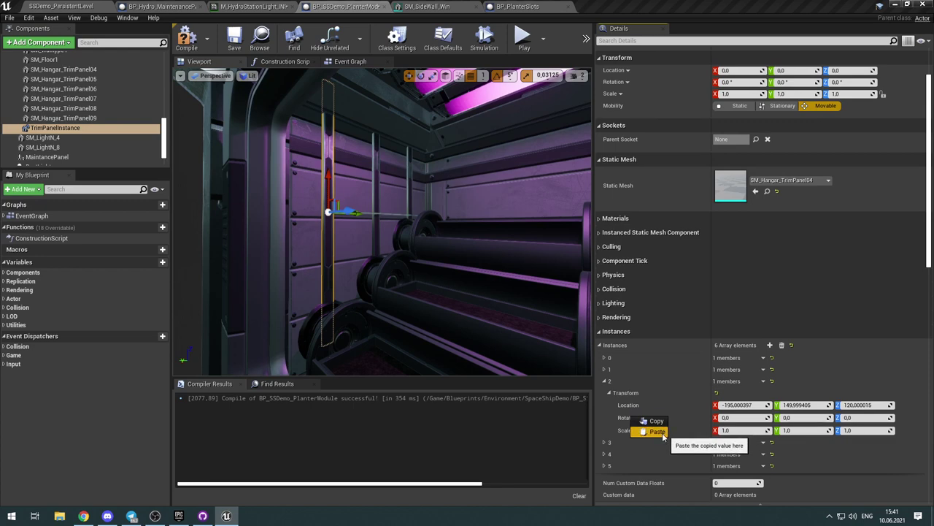
{"action": "left_click", "coordinate": [662, 436]}
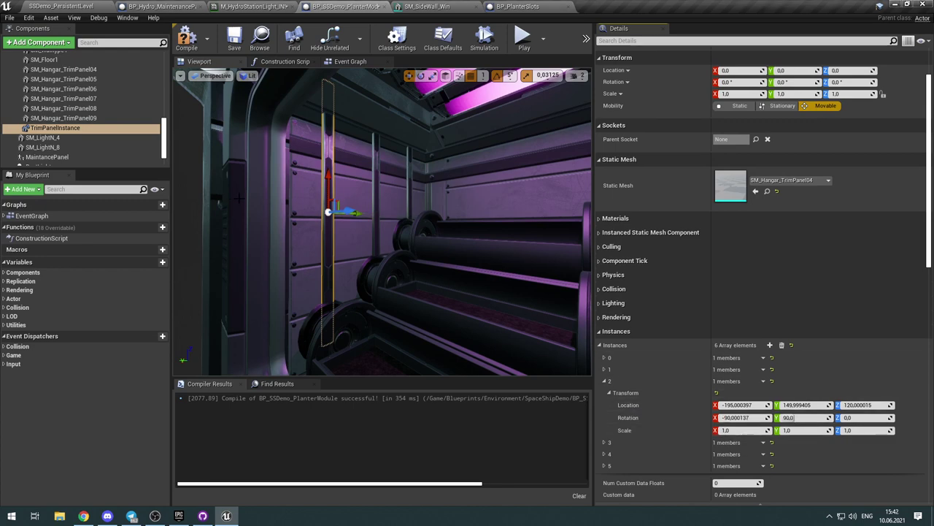
Step: Copy the location of the SM_Hangar_TrimPanel07 component into the transform of instance 3 in TrimPanelInstance
{"action": "left_click", "coordinate": [106, 101]}
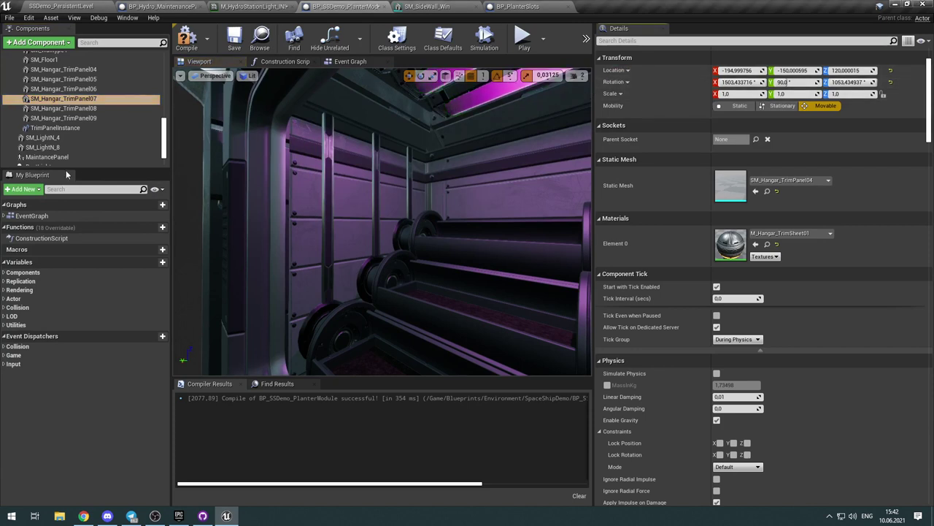
{"action": "left_click", "coordinate": [76, 129]}
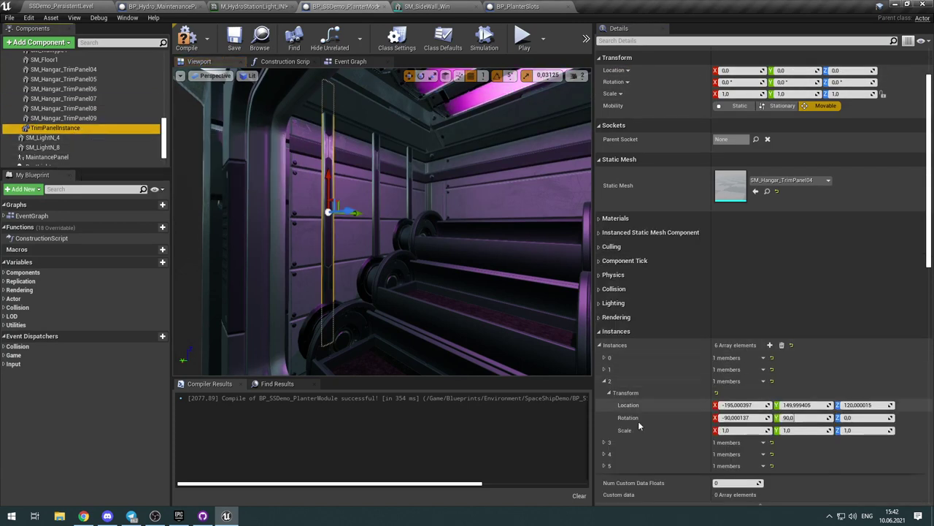
{"action": "left_click", "coordinate": [604, 380]}
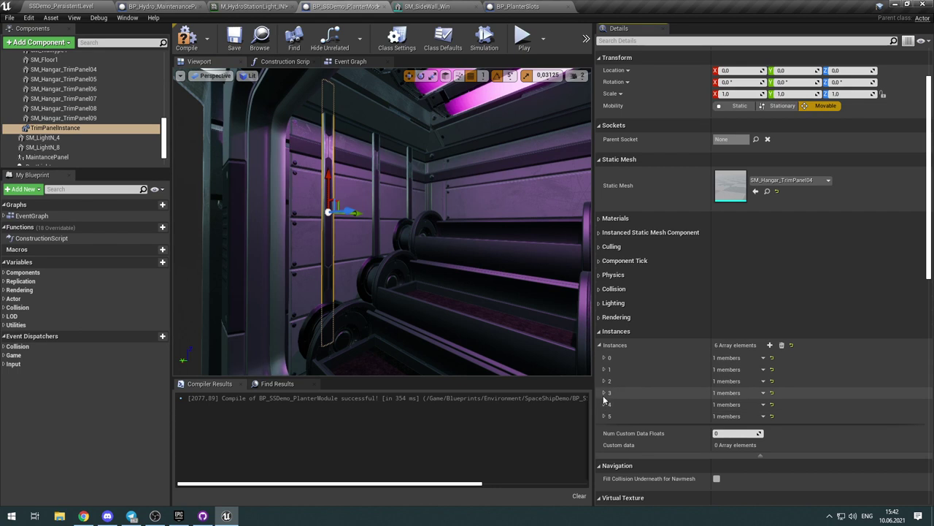
{"action": "left_click", "coordinate": [605, 393]}
{"action": "left_click", "coordinate": [609, 404]}
{"action": "right_click", "coordinate": [636, 421]}
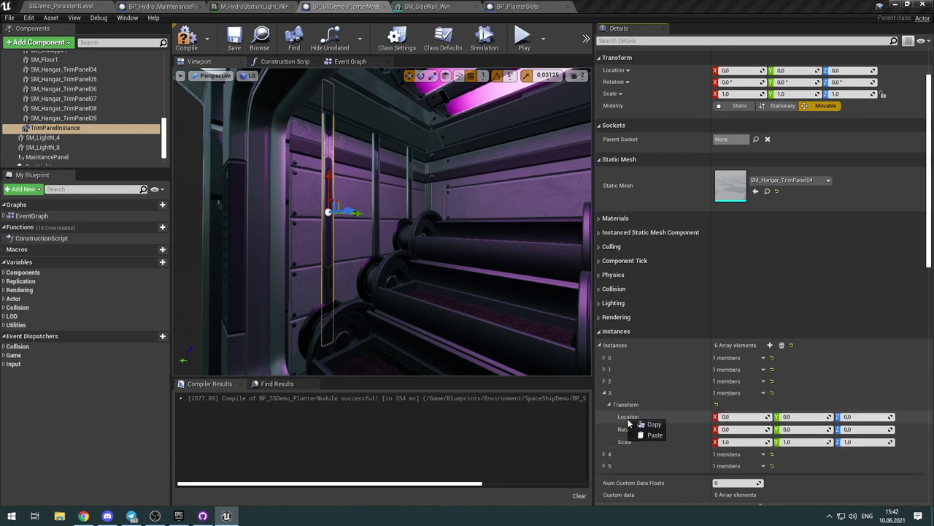
{"action": "left_click", "coordinate": [654, 436]}
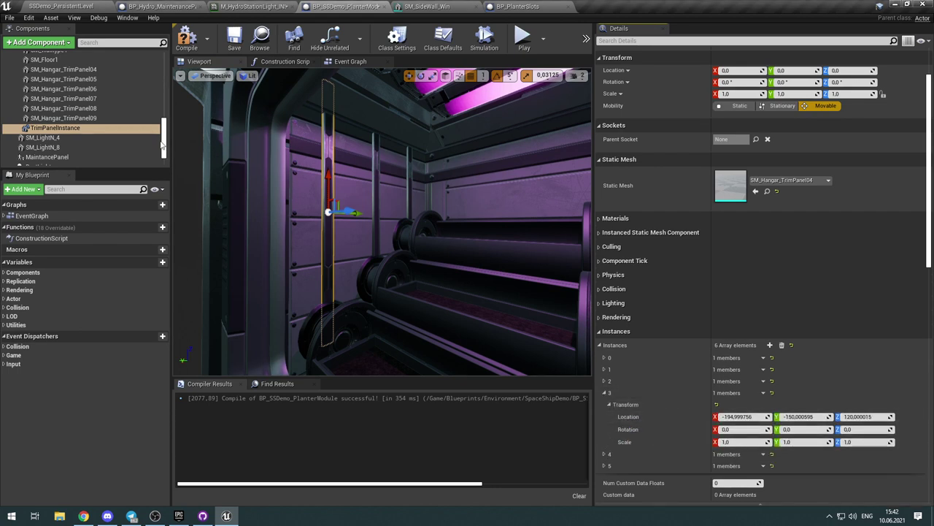
Step: Copy the rotation of the SM_Hangar_TrimPanel07 component into the transform of instance 3 in TrimPanelInstance
{"action": "left_click", "coordinate": [100, 100]}
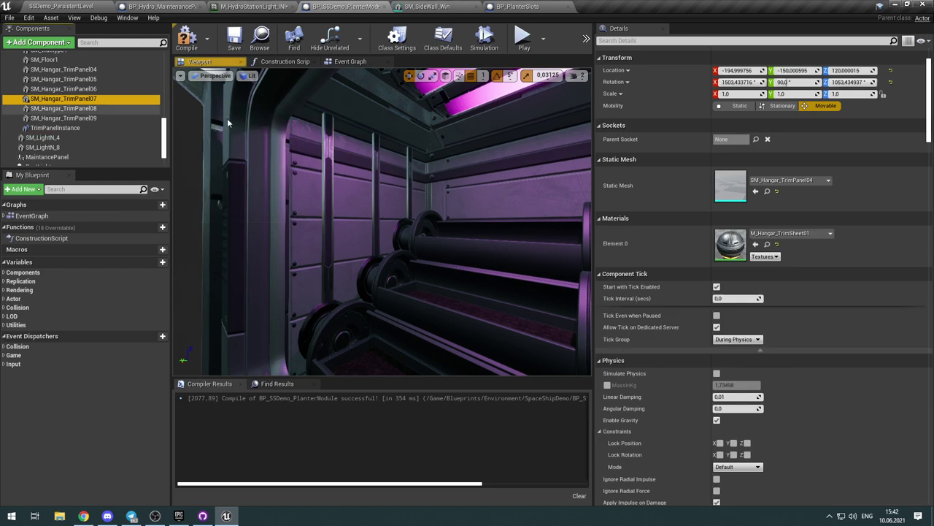
{"action": "right_click", "coordinate": [622, 82]}
{"action": "left_click", "coordinate": [635, 88]}
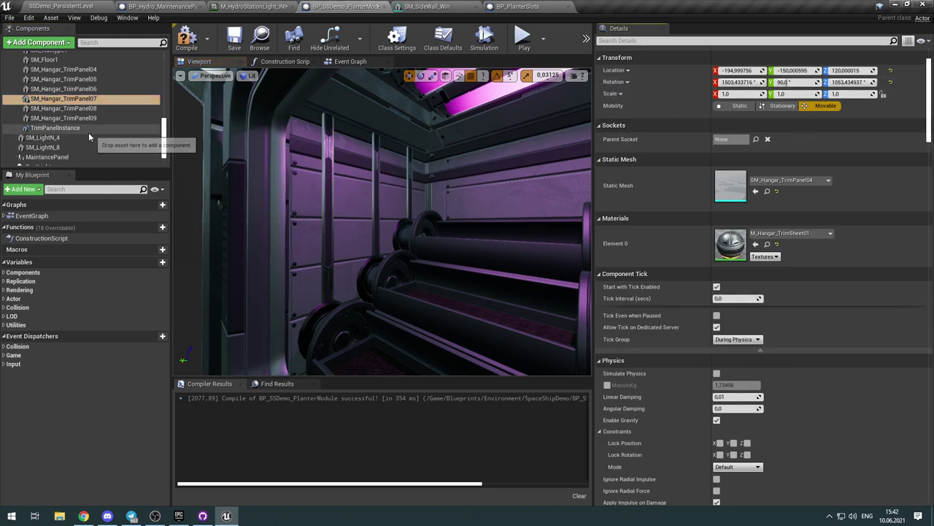
{"action": "left_click", "coordinate": [81, 129]}
{"action": "right_click", "coordinate": [628, 429]}
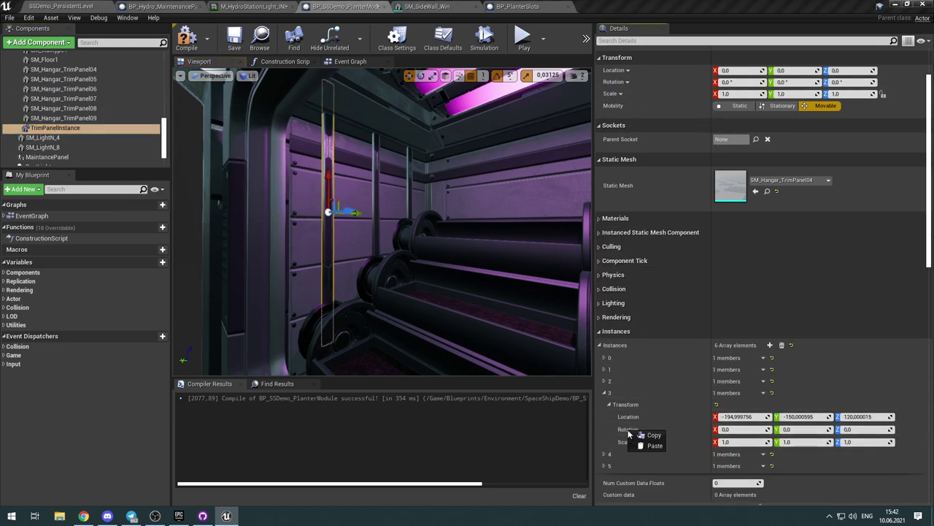
{"action": "left_click", "coordinate": [654, 444]}
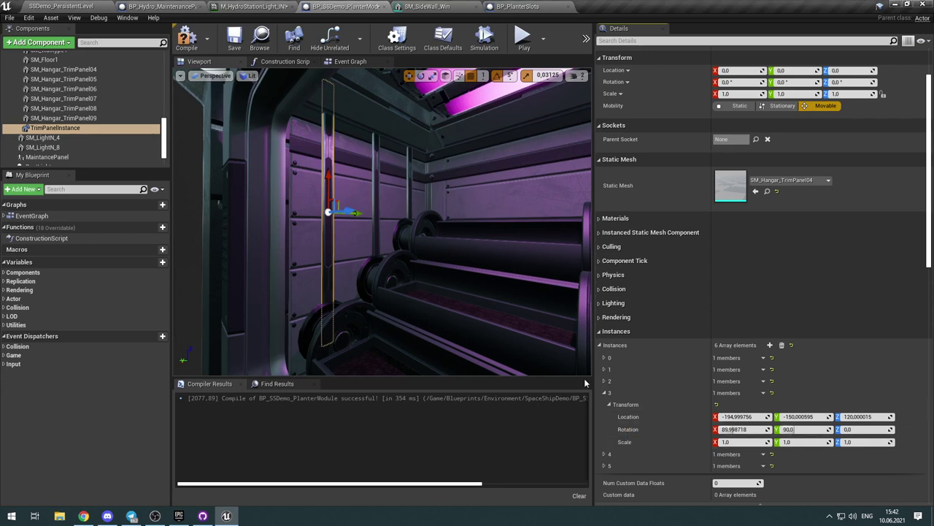
Step: Copy the location of the SM_Hangar_TrimPanel08 component into the transform of instance 4 in TrimPanelInstance
{"action": "left_click", "coordinate": [110, 108]}
{"action": "right_click", "coordinate": [618, 68]}
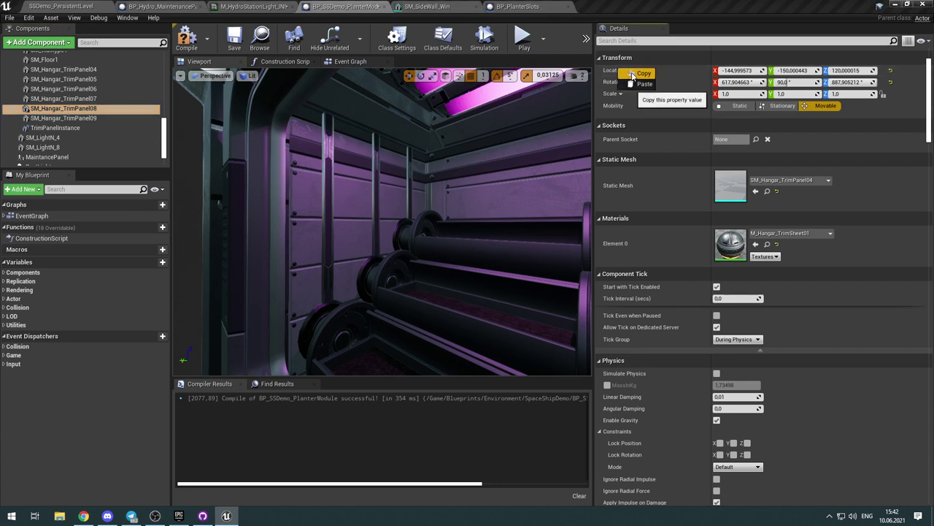
{"action": "left_click", "coordinate": [631, 74]}
{"action": "left_click", "coordinate": [70, 130]}
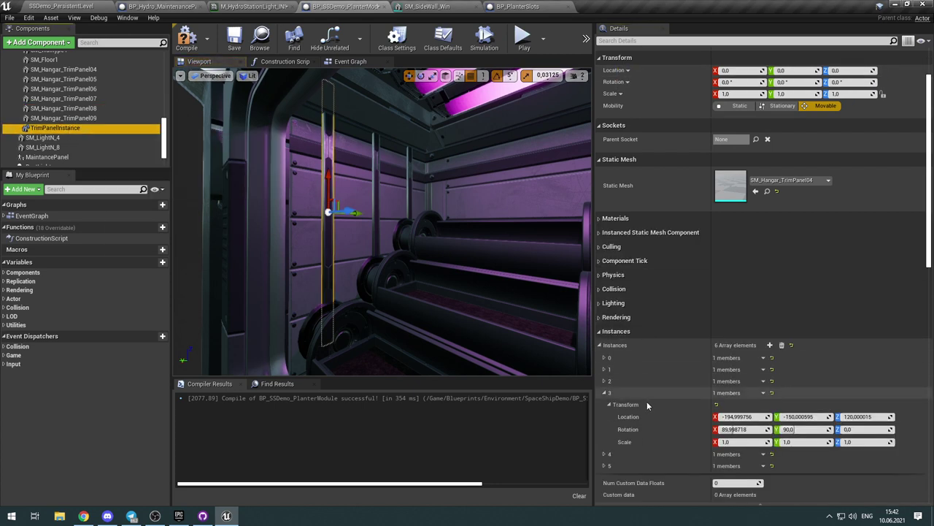
{"action": "left_click", "coordinate": [604, 392]}
{"action": "left_click", "coordinate": [605, 404]}
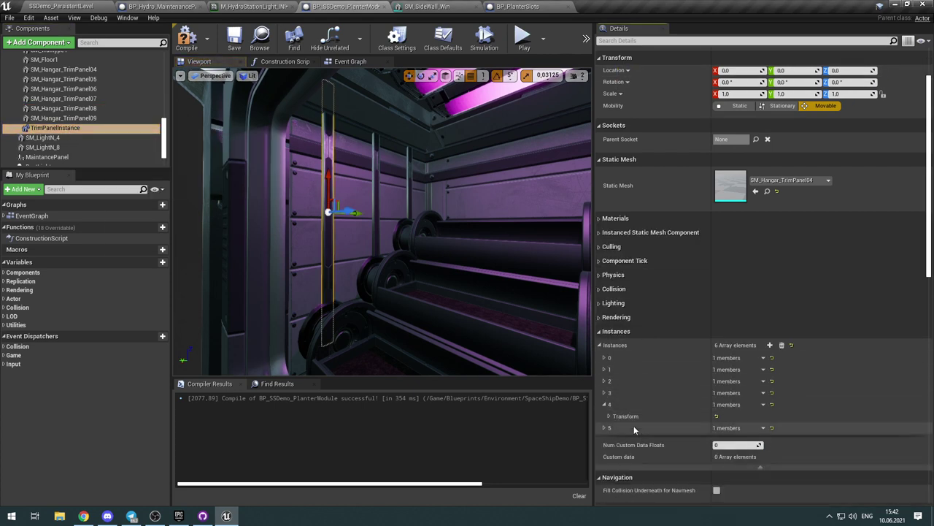
{"action": "left_click", "coordinate": [610, 416]}
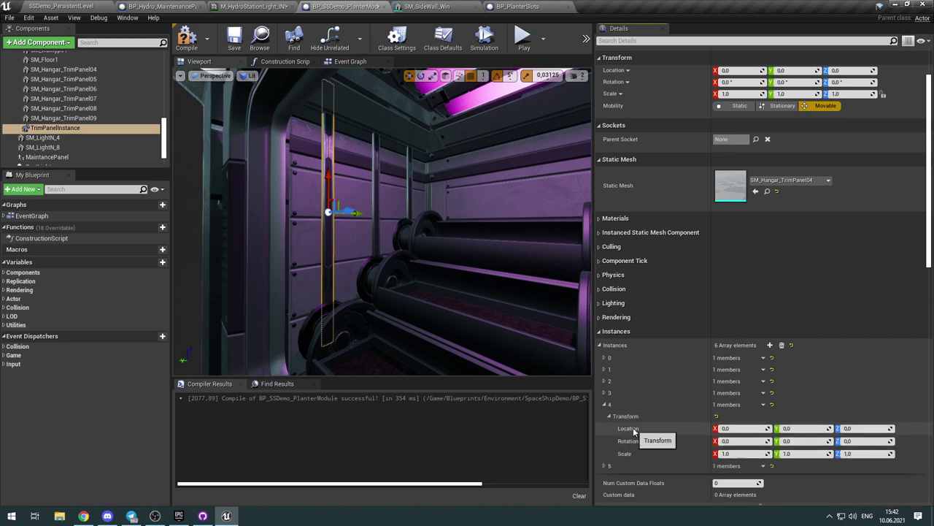
{"action": "right_click", "coordinate": [632, 429]}
{"action": "left_click", "coordinate": [660, 443]}
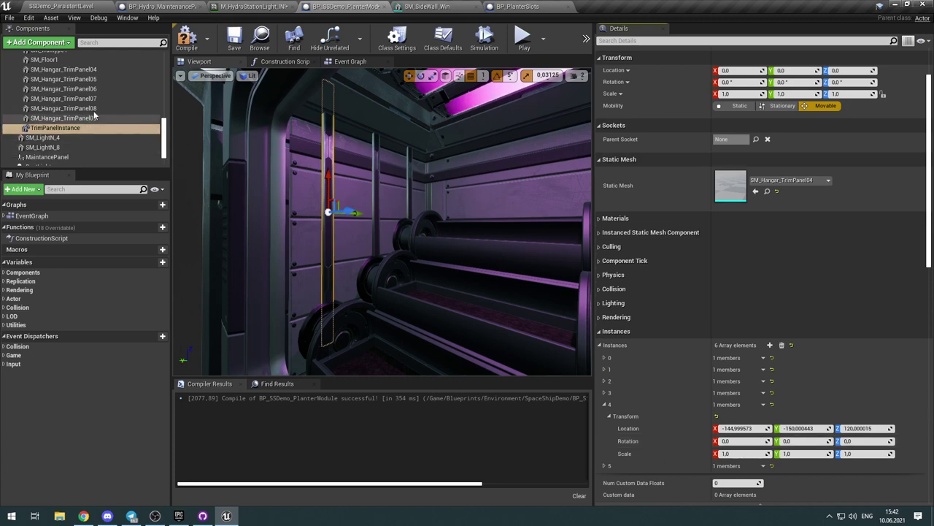
Step: Copy the rotation of the SM_Hangar_TrimPanel08 component into the transform of instance 4 in TrimPanelInstance
{"action": "left_click", "coordinate": [94, 110]}
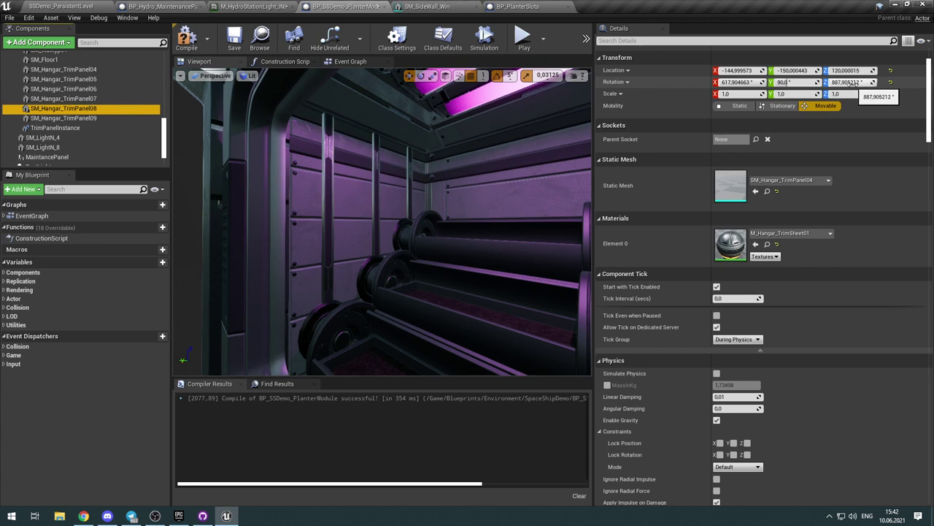
{"action": "left_click", "coordinate": [622, 83]}
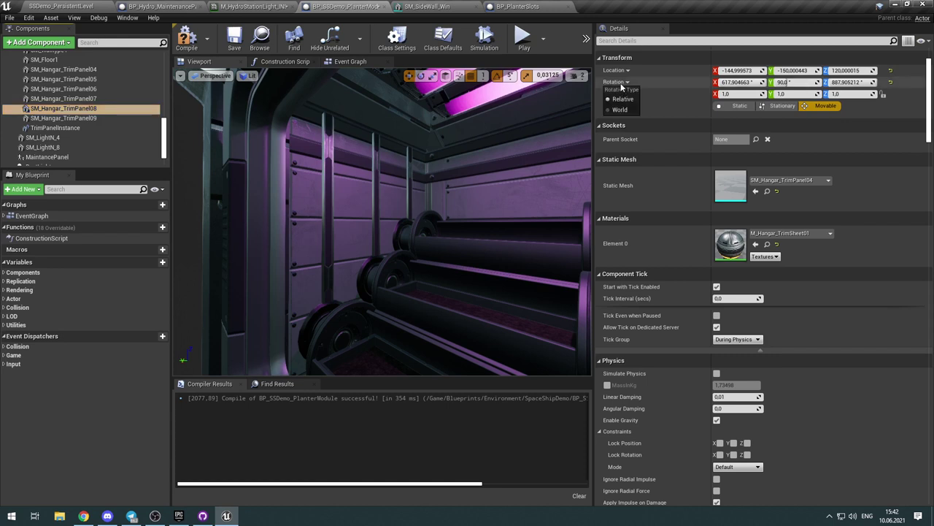
{"action": "right_click", "coordinate": [621, 85]}
{"action": "left_click", "coordinate": [635, 91]}
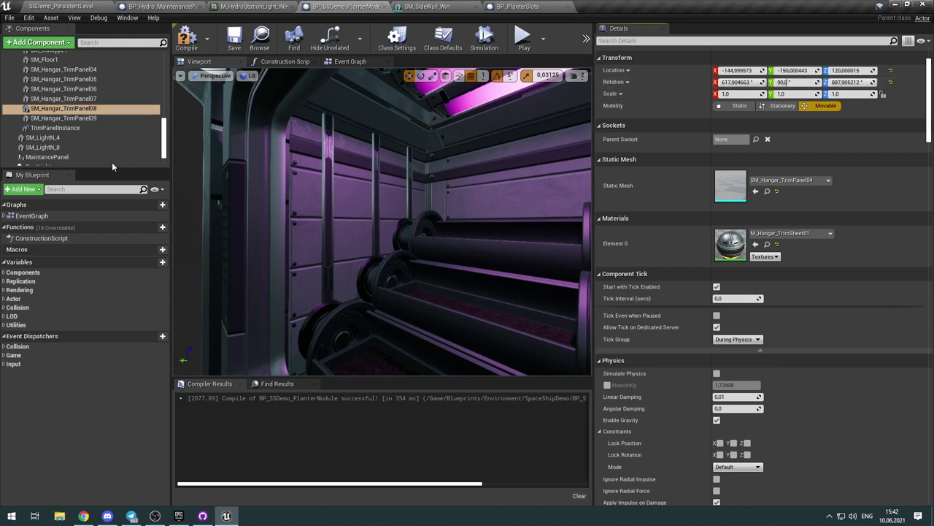
{"action": "left_click", "coordinate": [91, 127]}
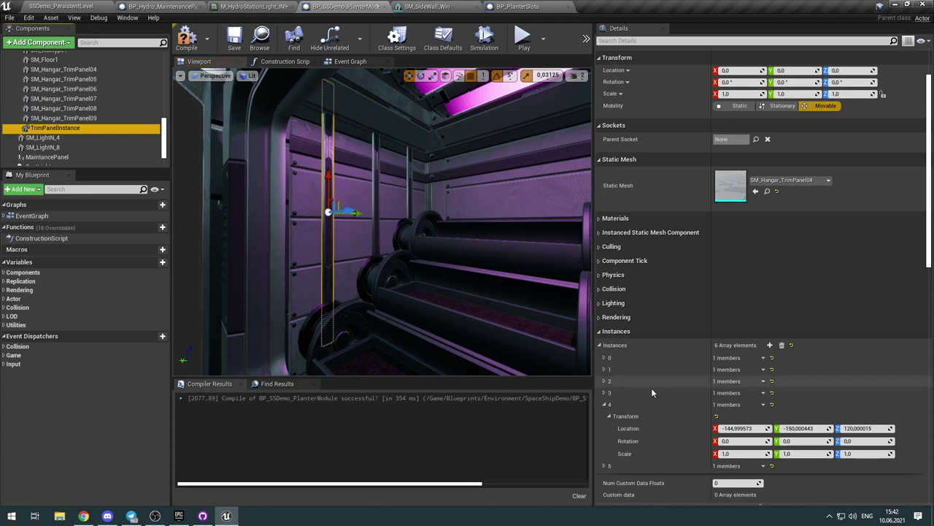
{"action": "right_click", "coordinate": [633, 446]}
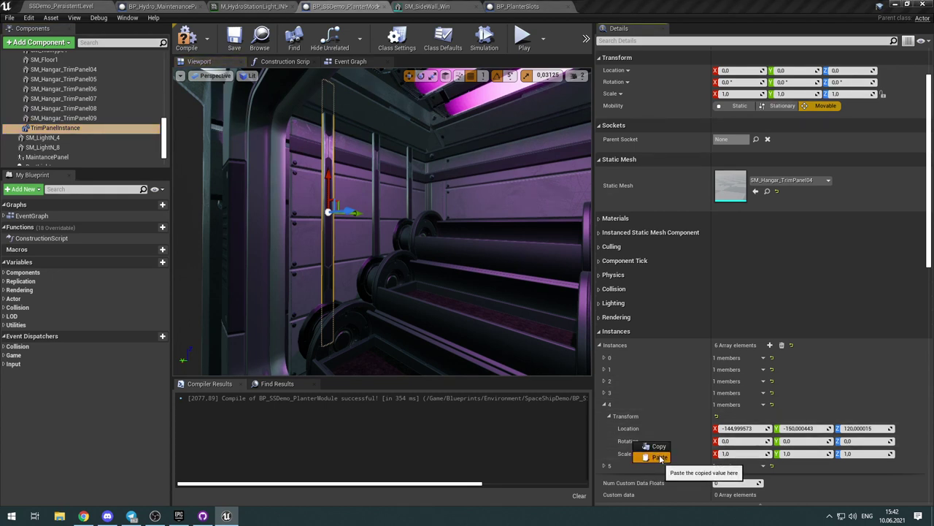
{"action": "left_click", "coordinate": [659, 456]}
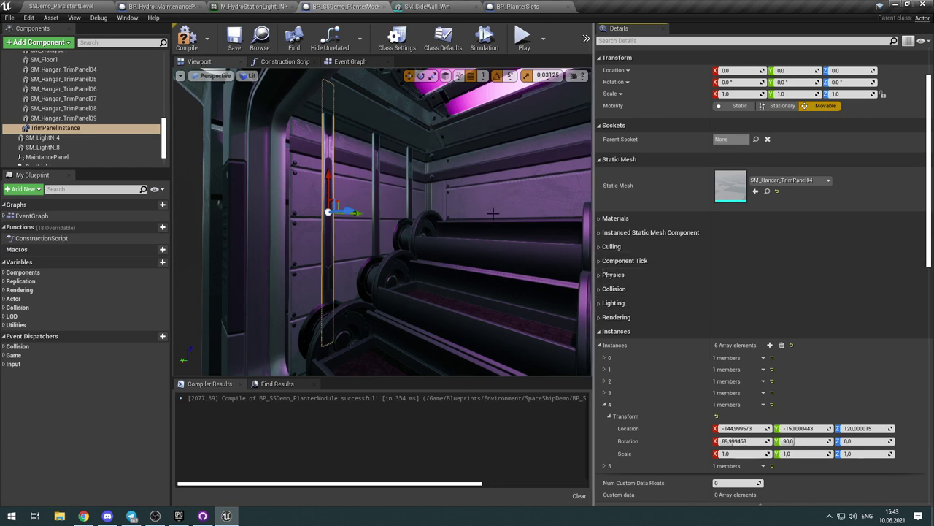
Step: Copy the location of the SM_Hangar_TrimPanel09 component into the transform of instance 5 in TrimPanelInstance
{"action": "left_click", "coordinate": [95, 109]}
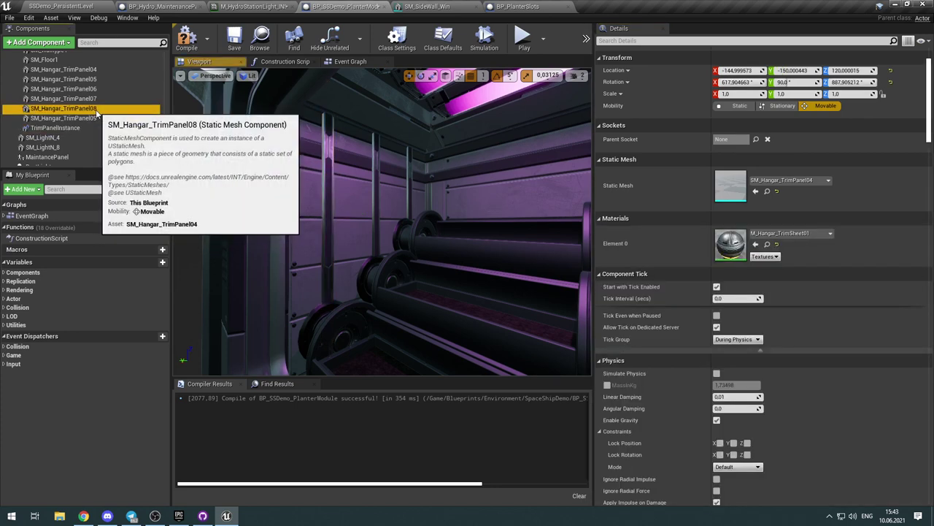
{"action": "left_click", "coordinate": [97, 118]}
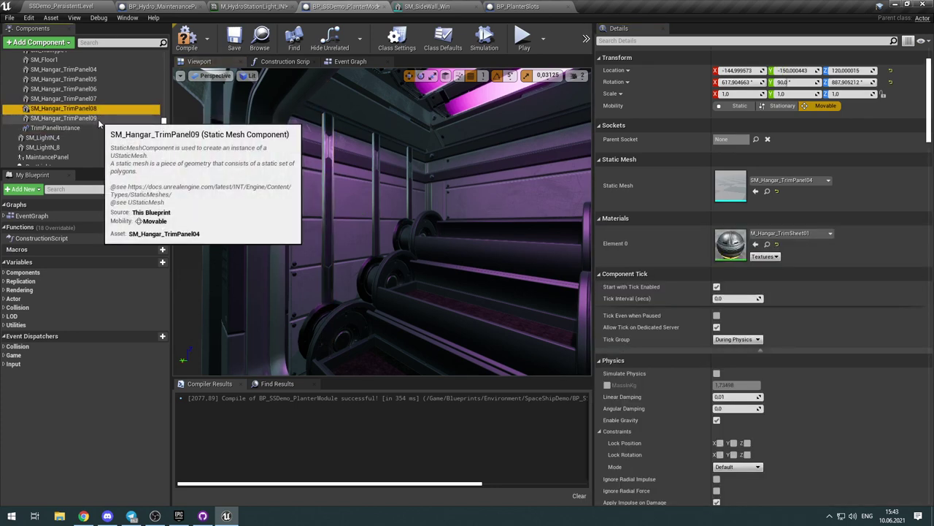
{"action": "right_click", "coordinate": [611, 71]}
{"action": "left_click", "coordinate": [626, 76]}
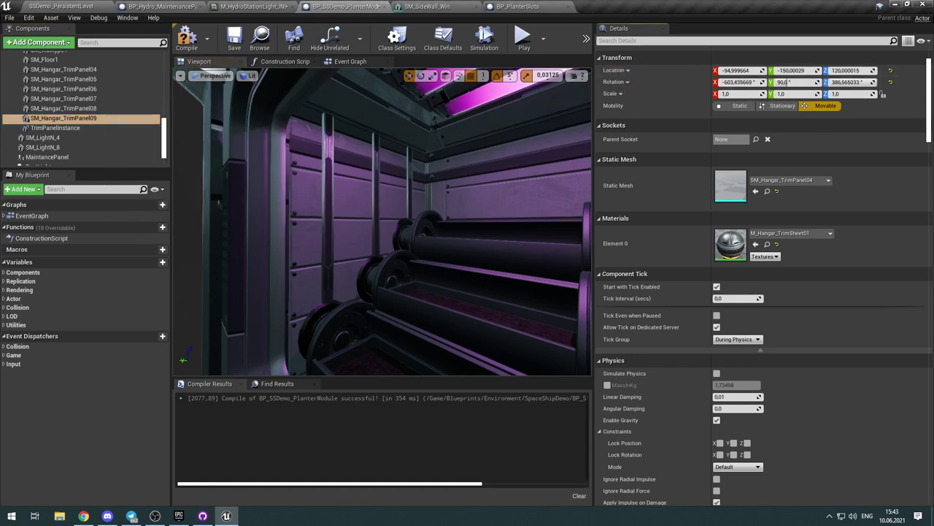
{"action": "left_click", "coordinate": [82, 129]}
{"action": "scroll", "coordinate": [612, 427], "scroll_direction": "down", "scroll_amount": 2}
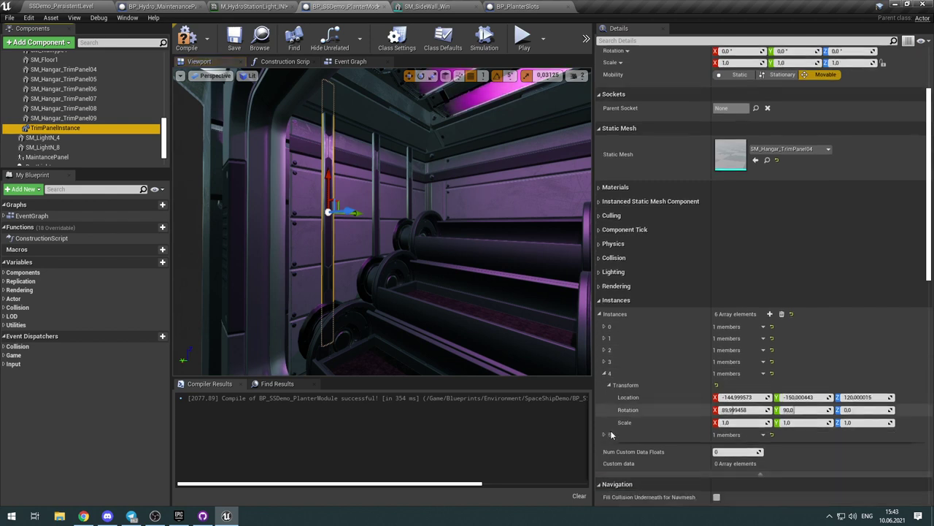
{"action": "left_click", "coordinate": [604, 419]}
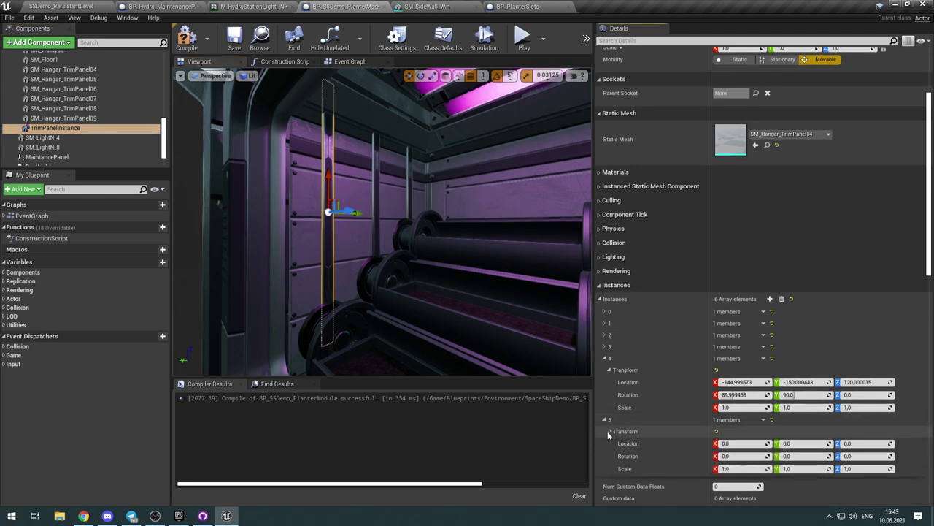
{"action": "right_click", "coordinate": [635, 445]}
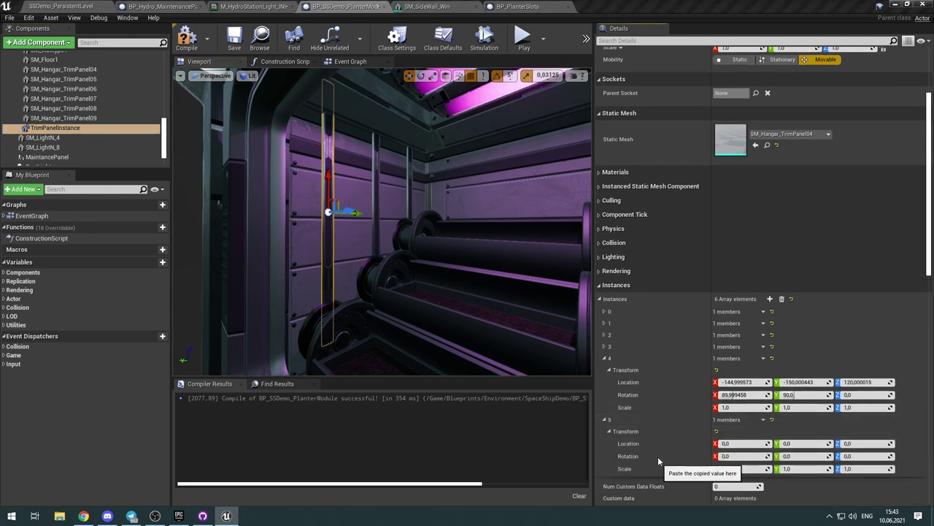
{"action": "left_click", "coordinate": [658, 460]}
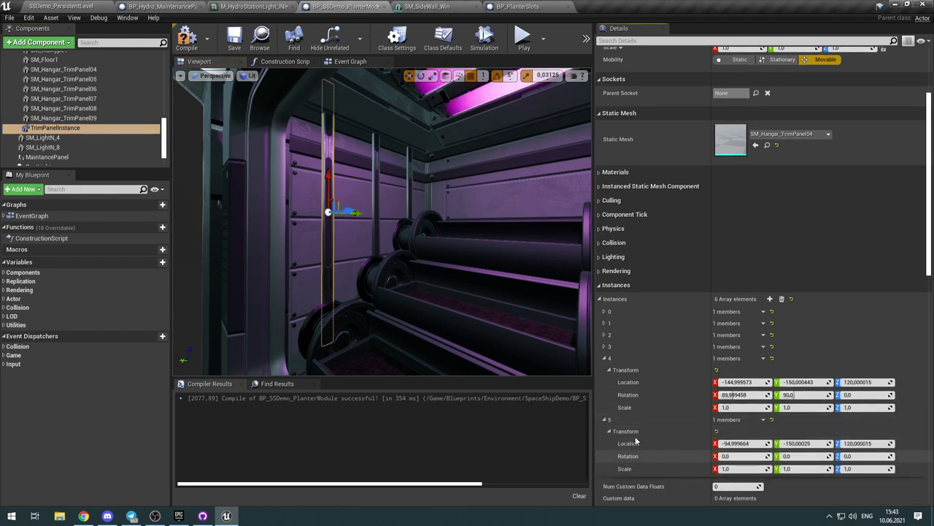
Step: Copy the rotation of the SM_Hangar_TrimPanel09 component into the transform of instance 5 in TrimPanelInstance
{"action": "left_click", "coordinate": [70, 118]}
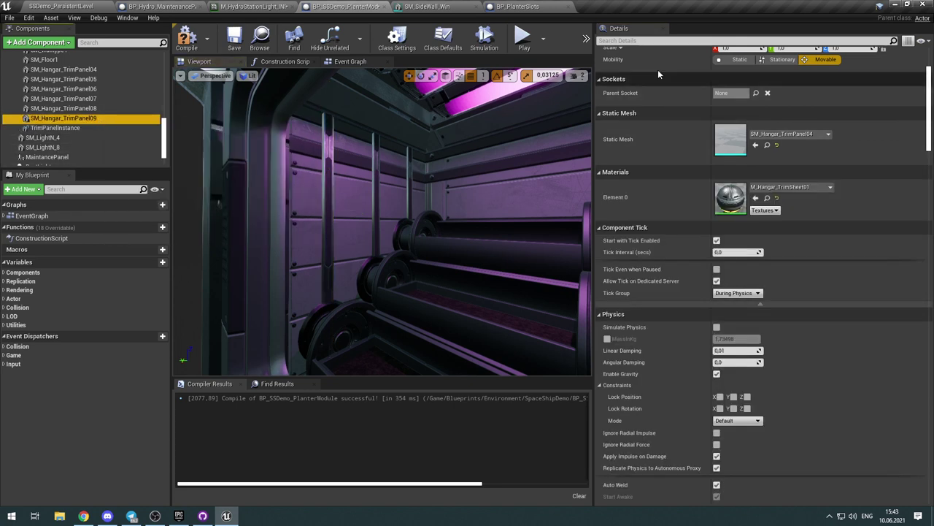
{"action": "scroll", "coordinate": [658, 69], "scroll_direction": "up", "scroll_amount": 1}
{"action": "right_click", "coordinate": [612, 67]}
{"action": "left_click", "coordinate": [636, 71]}
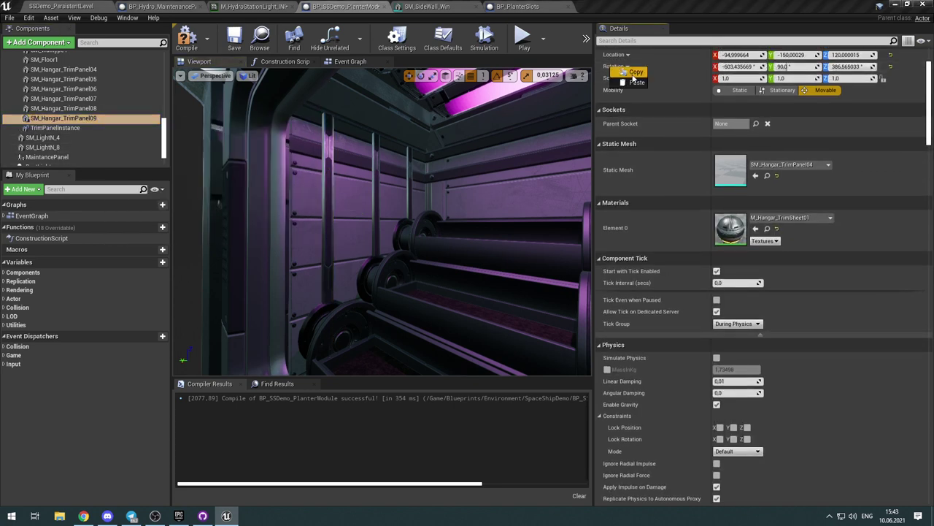
{"action": "left_click", "coordinate": [106, 128]}
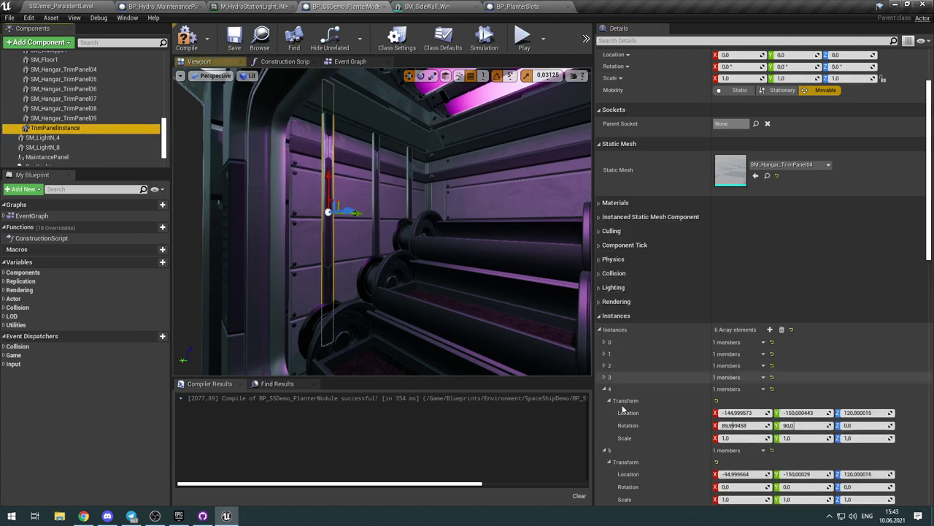
{"action": "scroll", "coordinate": [647, 415], "scroll_direction": "down", "scroll_amount": 2}
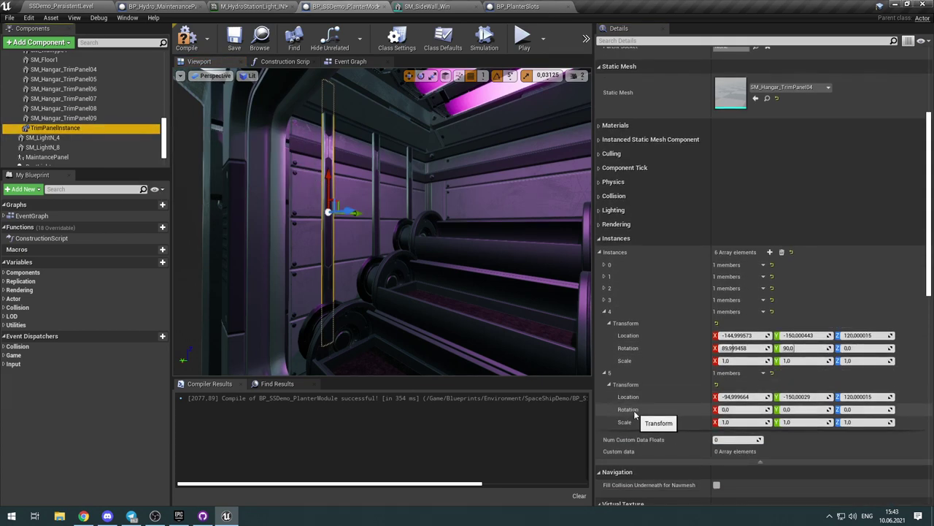
{"action": "right_click", "coordinate": [635, 414]}
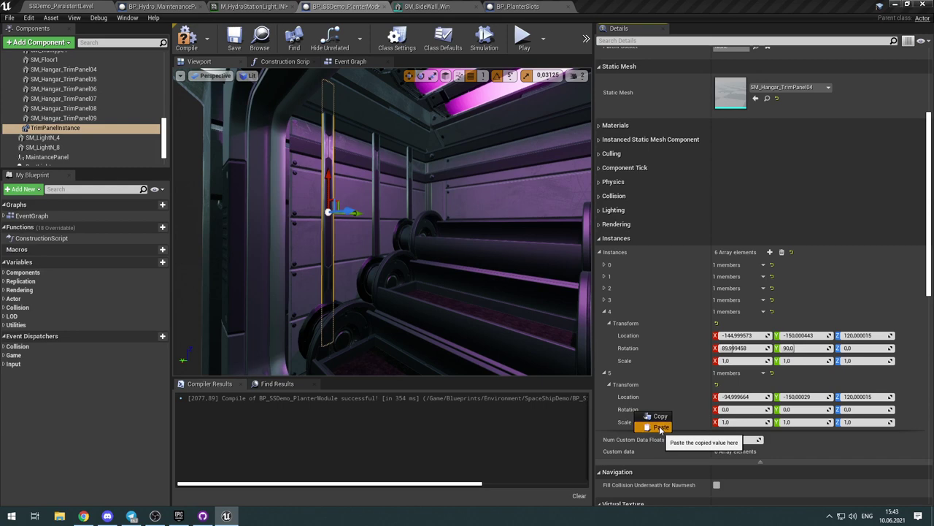
{"action": "left_click", "coordinate": [660, 428]}
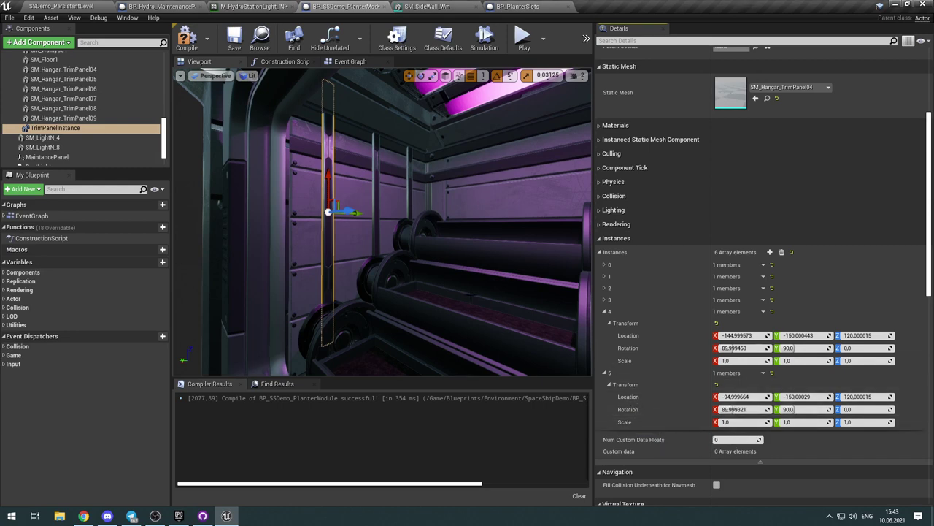
Step: Delete the separate components SM_Hangar_TrimPanel04 through SM_Hangar_TrimPanel09 and compile the blueprint
{"action": "left_click", "coordinate": [100, 119]}
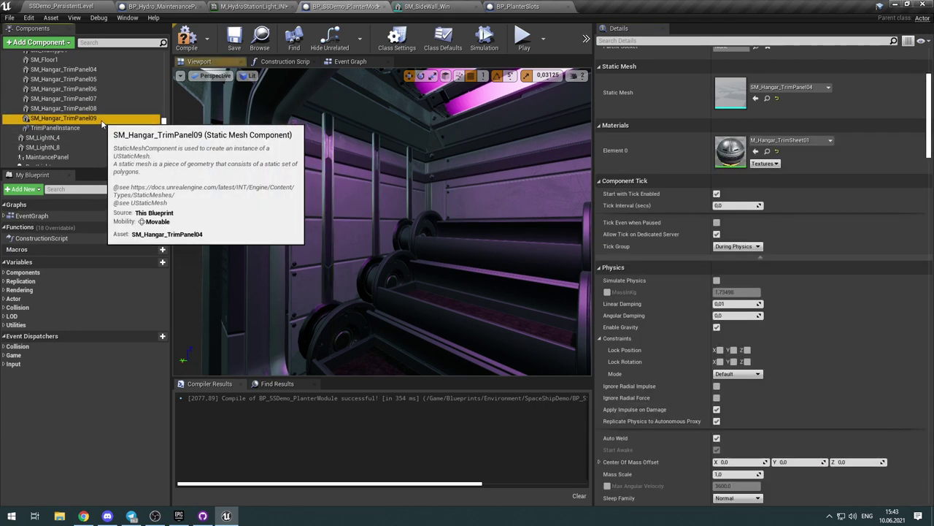
{"action": "left_click", "coordinate": [76, 69], "text": "shift"}
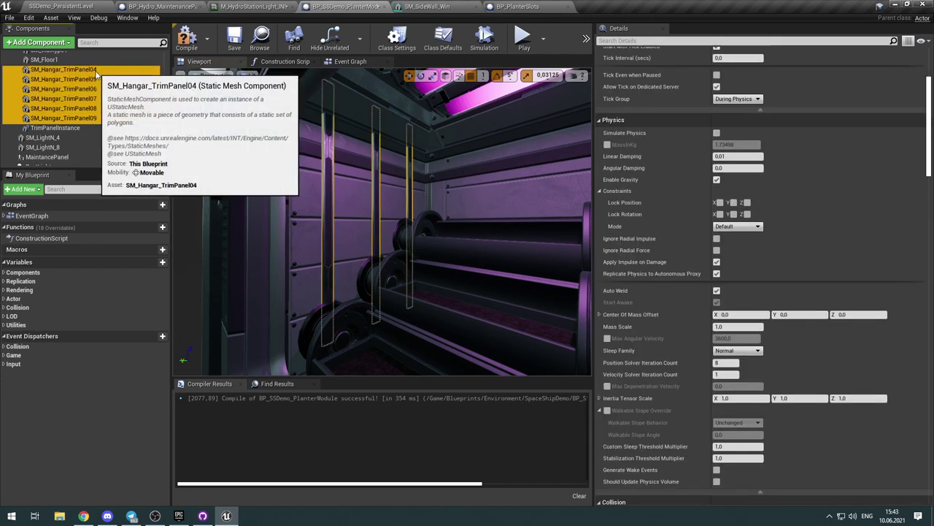
{"action": "key", "text": "Delete"}
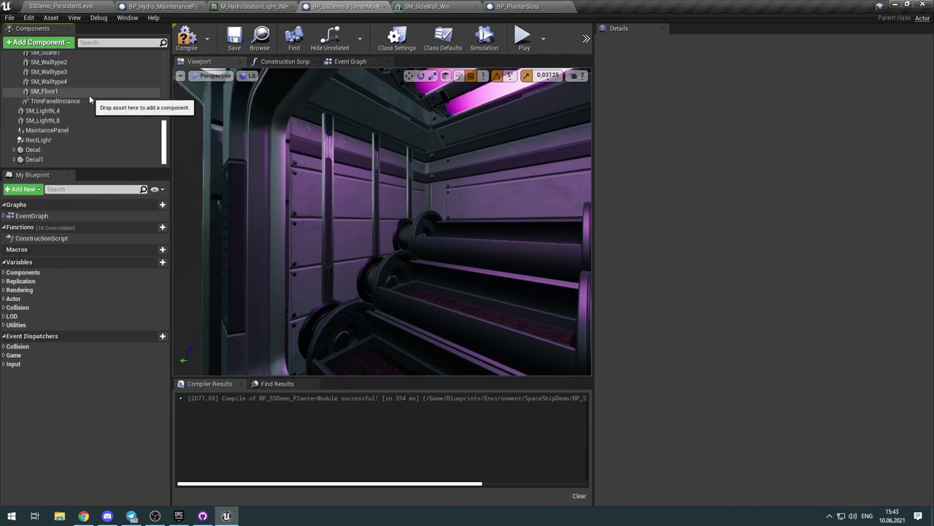
{"action": "right_click_drag", "start_coordinate": [314, 212], "coordinate": [407, 106]}
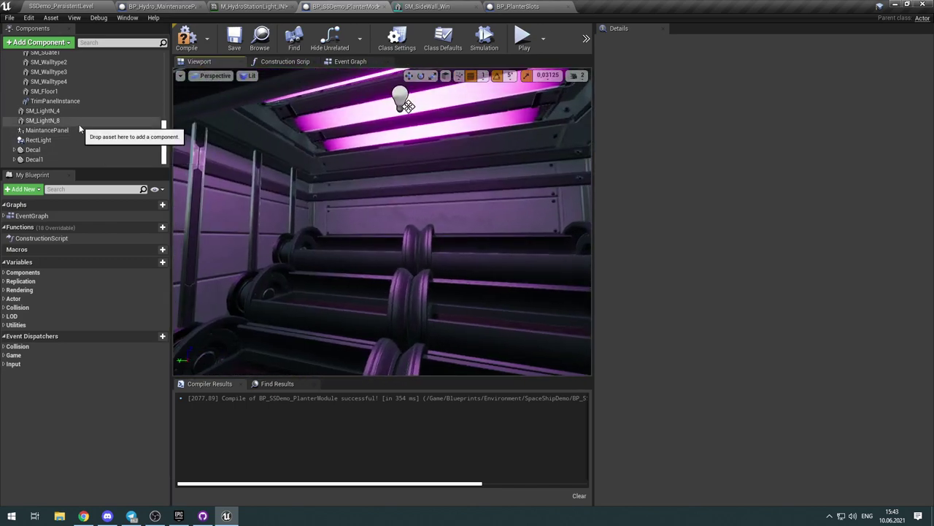
{"action": "left_click", "coordinate": [186, 38]}
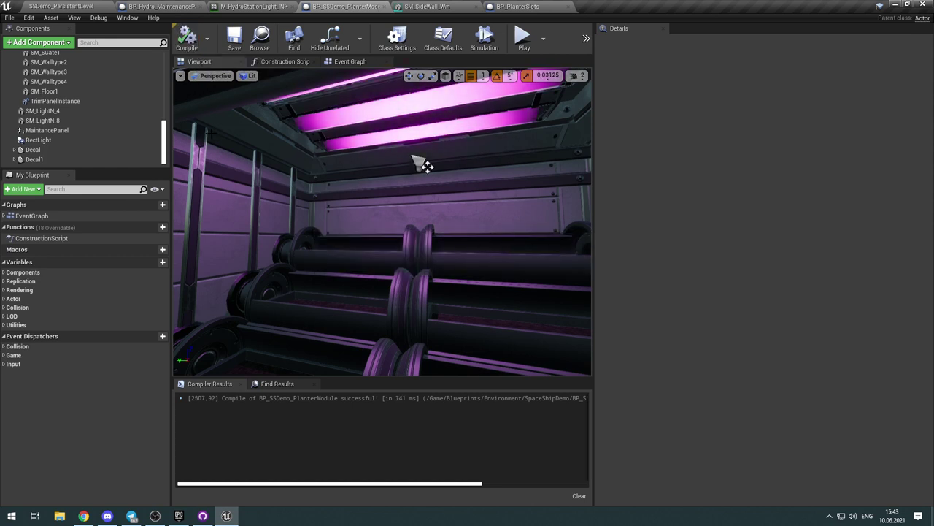
Step: Inspect the planter module's interior from both sides and check which component each of its three walls belongs to
{"action": "right_click_drag", "start_coordinate": [370, 233], "coordinate": [327, 230]}
{"action": "left_click_drag", "start_coordinate": [506, 152], "coordinate": [462, 92]}
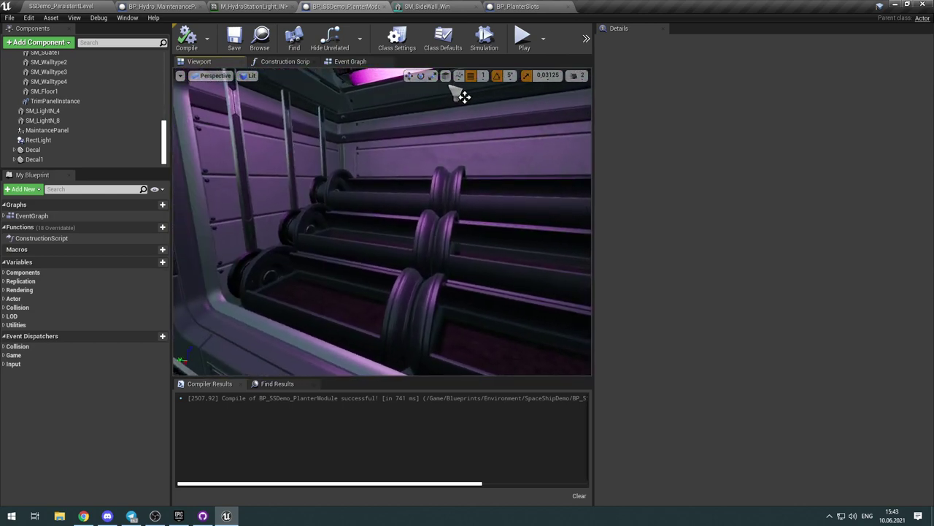
{"action": "right_click_drag", "start_coordinate": [449, 87], "coordinate": [447, 93]}
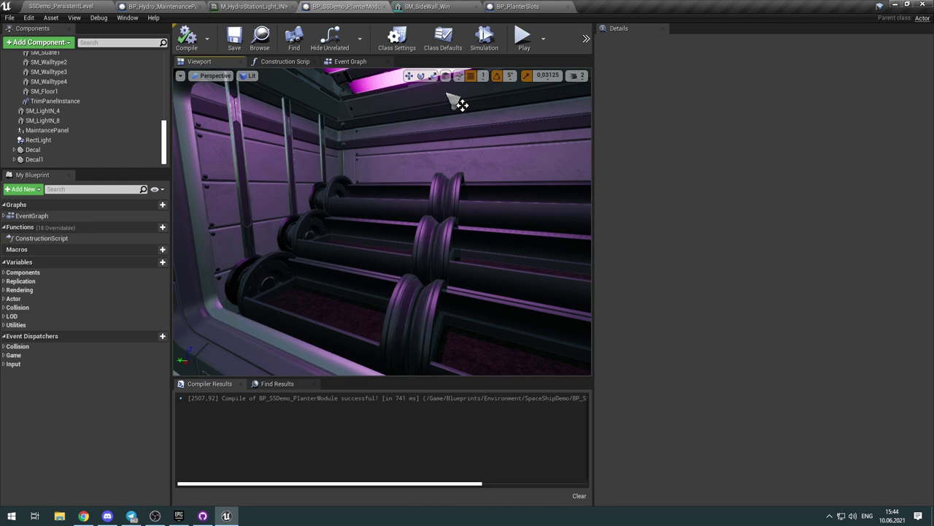
{"action": "right_click_drag", "start_coordinate": [460, 105], "coordinate": [482, 140]}
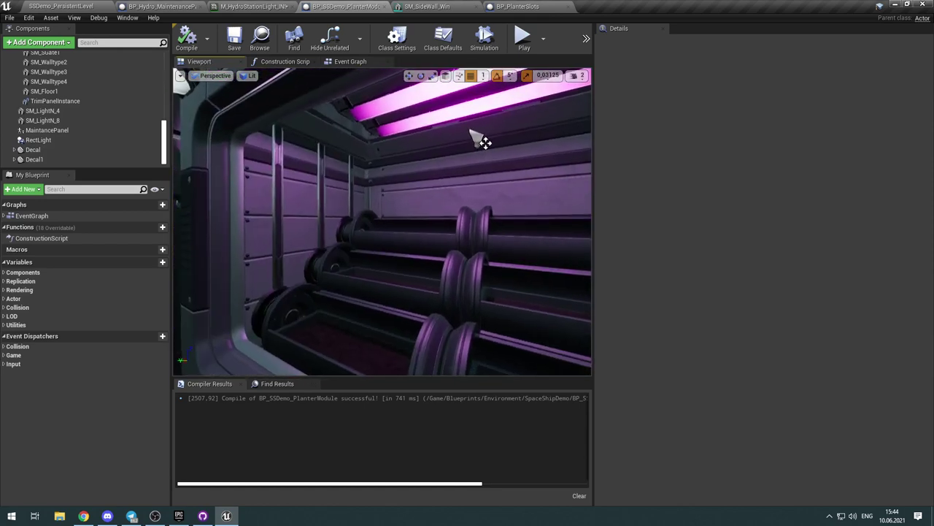
{"action": "left_click", "coordinate": [471, 132]}
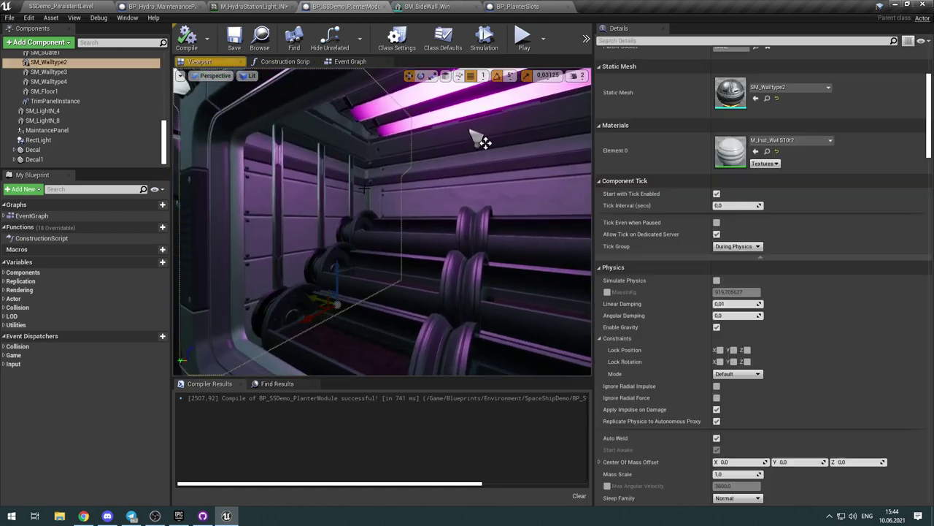
{"action": "left_click", "coordinate": [457, 192]}
{"action": "right_click_drag", "start_coordinate": [457, 192], "coordinate": [447, 212]}
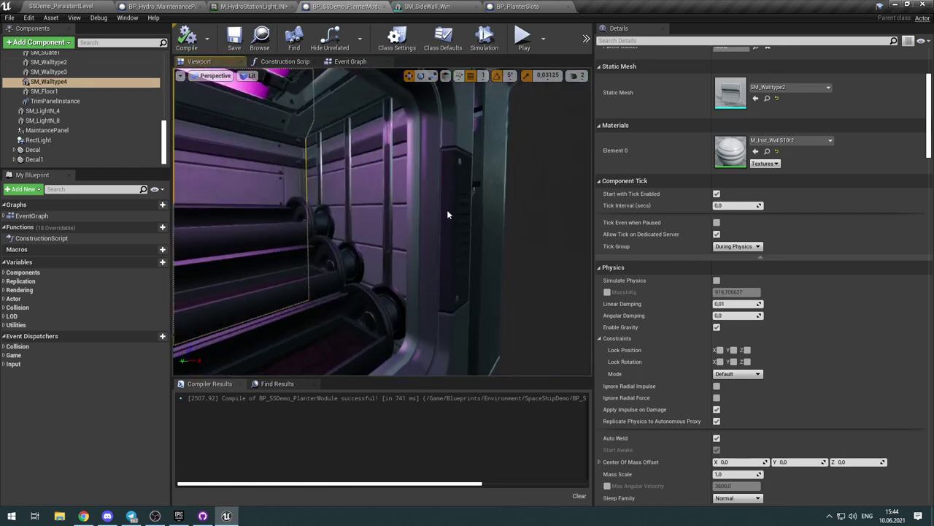
{"action": "left_click", "coordinate": [360, 172]}
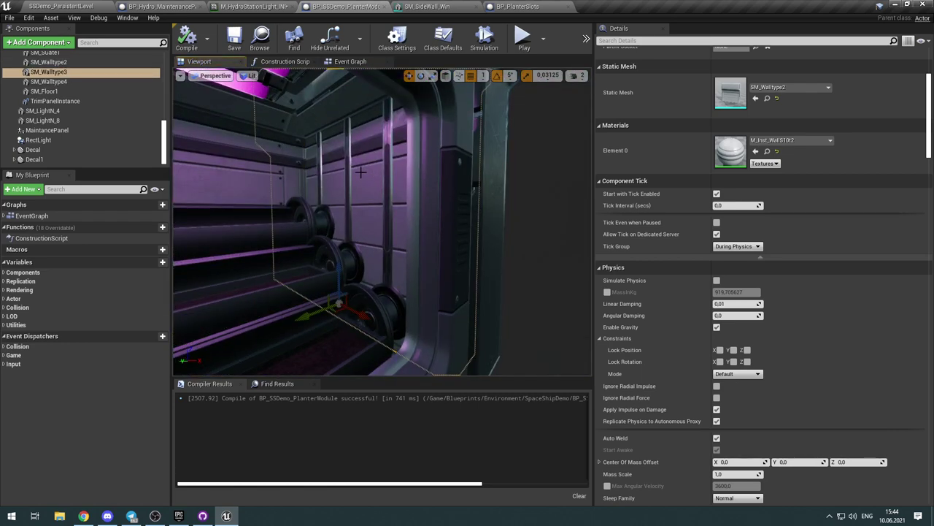
Step: Add an Instanced Static Mesh component under the Box component and name it WallsInstance
{"action": "right_click_drag", "start_coordinate": [360, 172], "coordinate": [237, 165]}
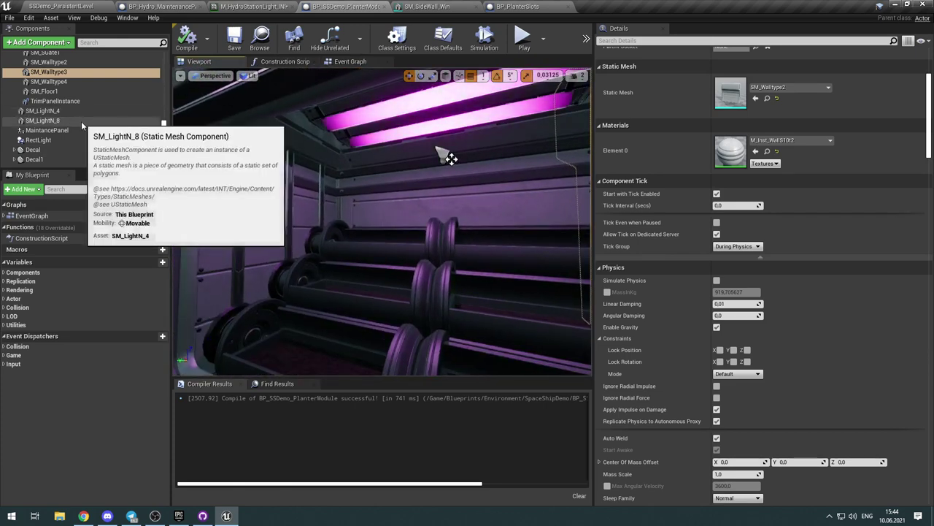
{"action": "scroll", "coordinate": [110, 111], "scroll_direction": "up", "scroll_amount": 2}
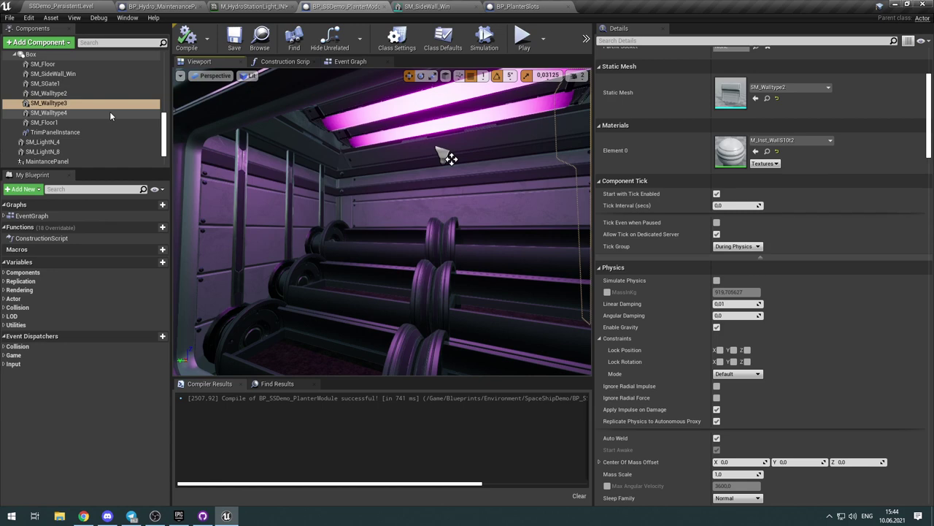
{"action": "left_click", "coordinate": [33, 55]}
{"action": "left_click", "coordinate": [40, 41]}
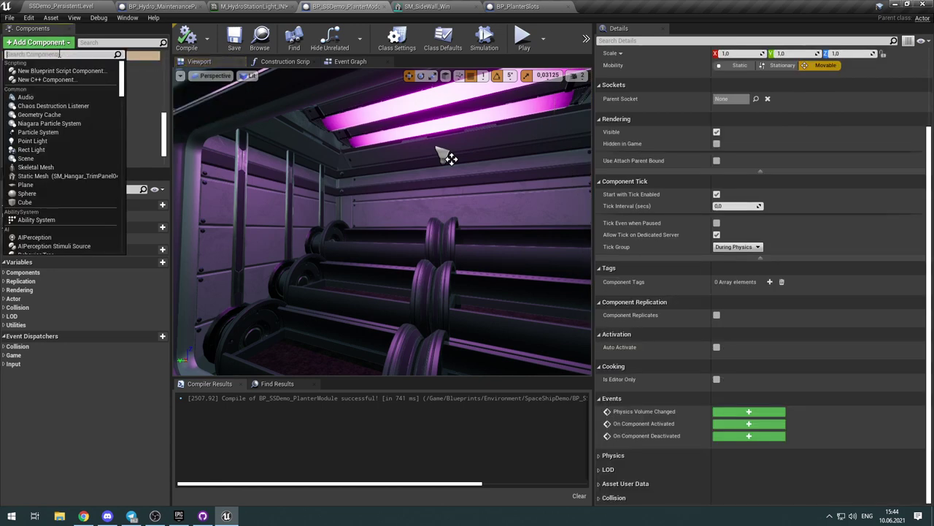
{"action": "type", "text": "ins"}
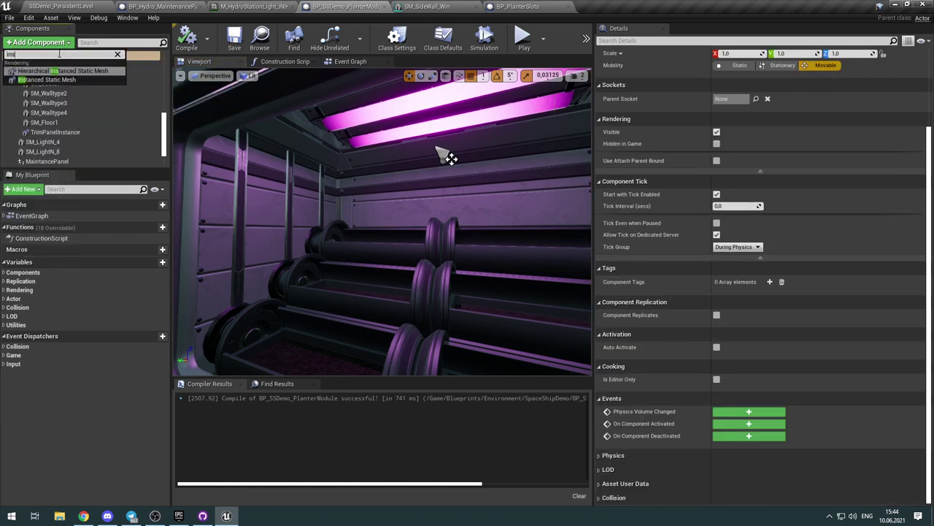
{"action": "key", "text": "Down"}
{"action": "key", "text": "Return"}
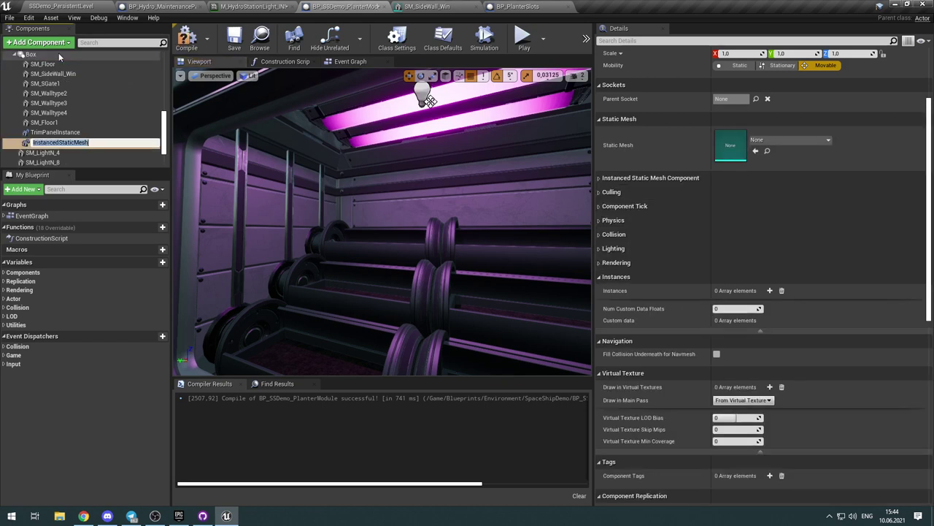
{"action": "type", "text": "Wa"}
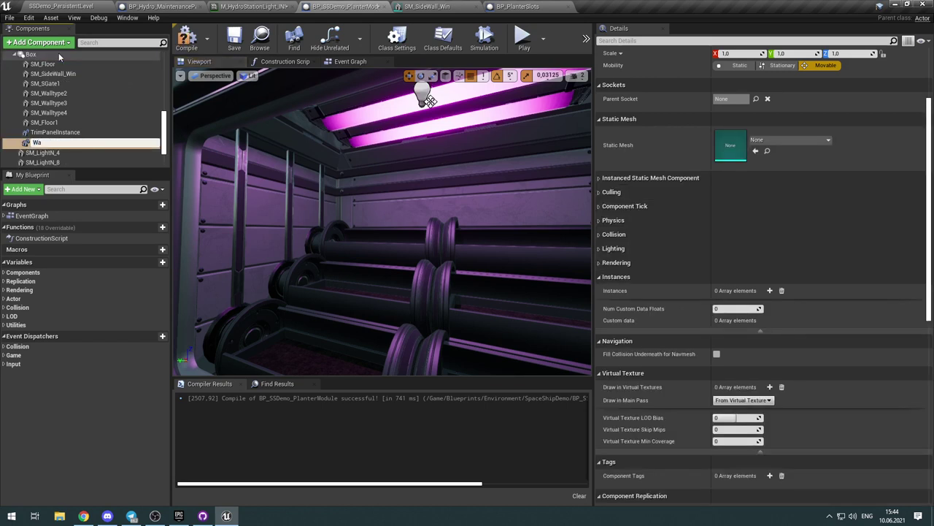
{"action": "type", "text": "llsInstance"}
{"action": "key", "text": "Return"}
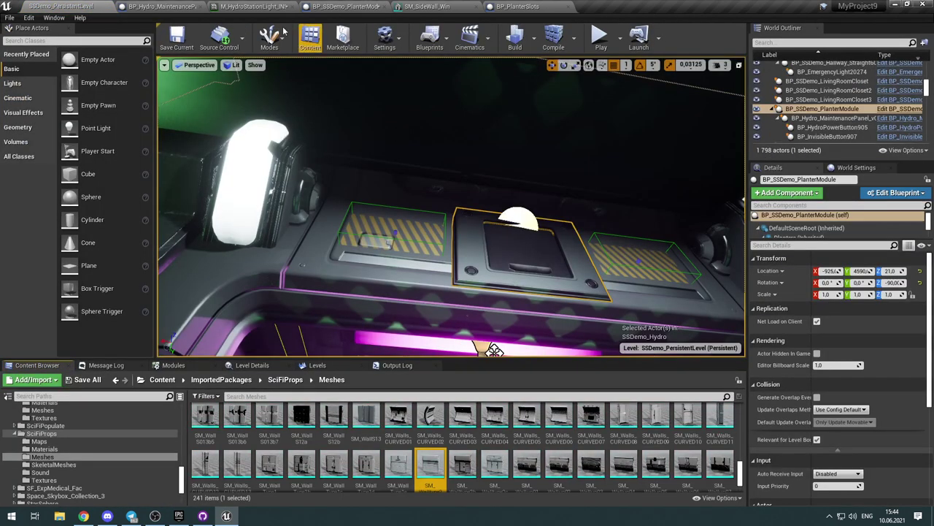
Step: Assign the SM_Walltype2 mesh to the WallsInstance component in the planter module blueprint
{"action": "left_click", "coordinate": [203, 6]}
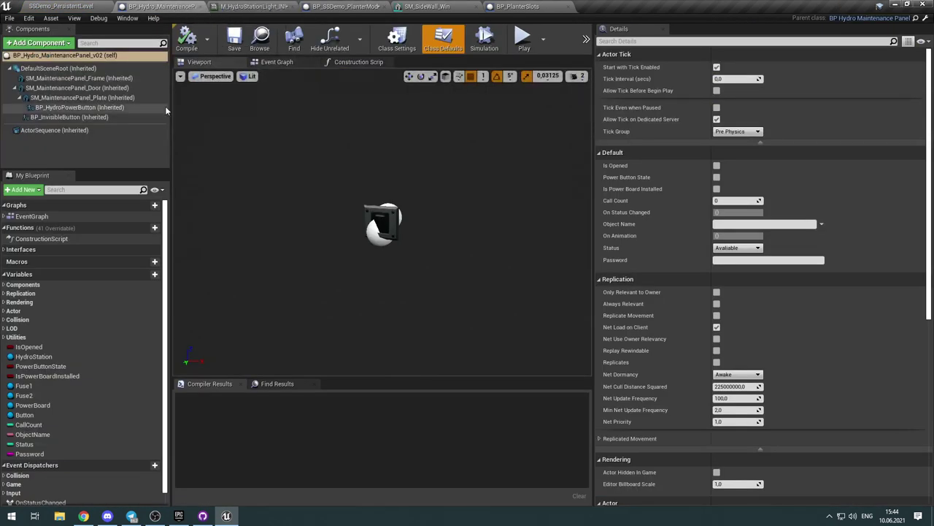
{"action": "left_click", "coordinate": [518, 6]}
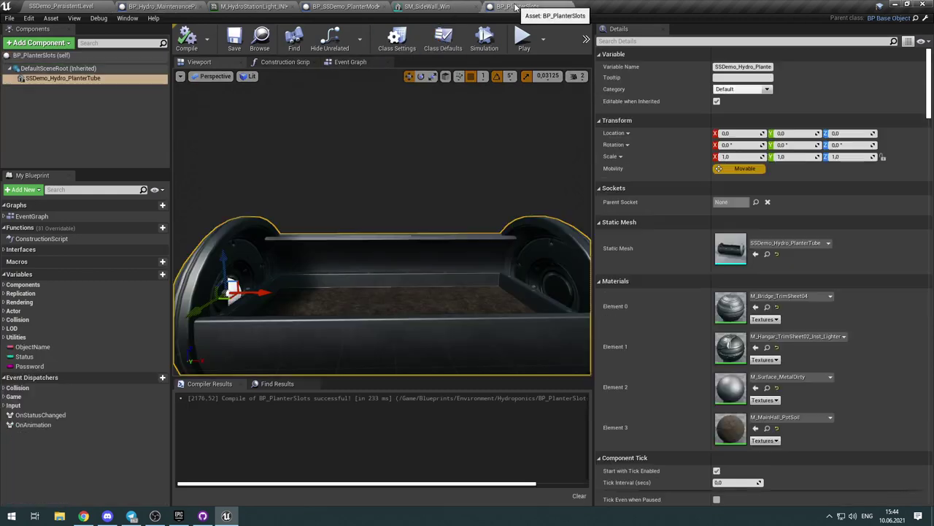
{"action": "left_click", "coordinate": [360, 7]}
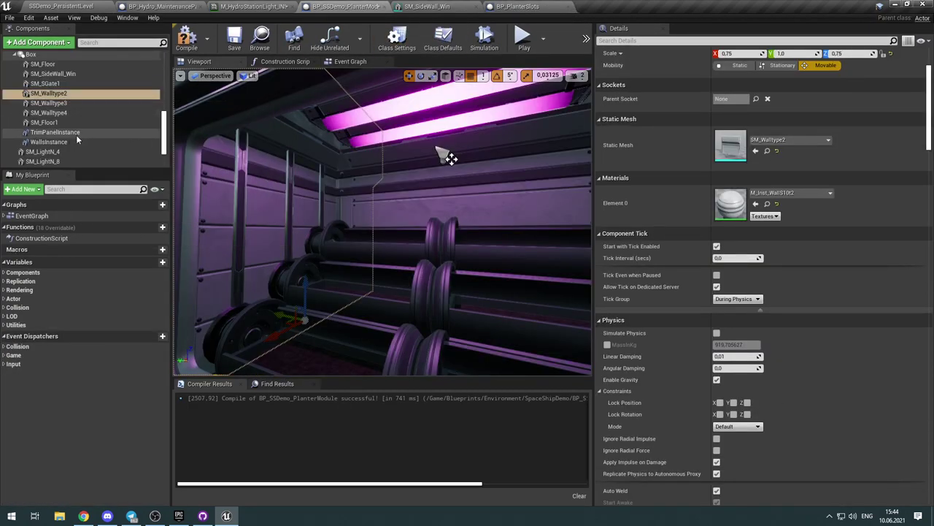
{"action": "left_click", "coordinate": [71, 133]}
{"action": "left_click", "coordinate": [71, 141]}
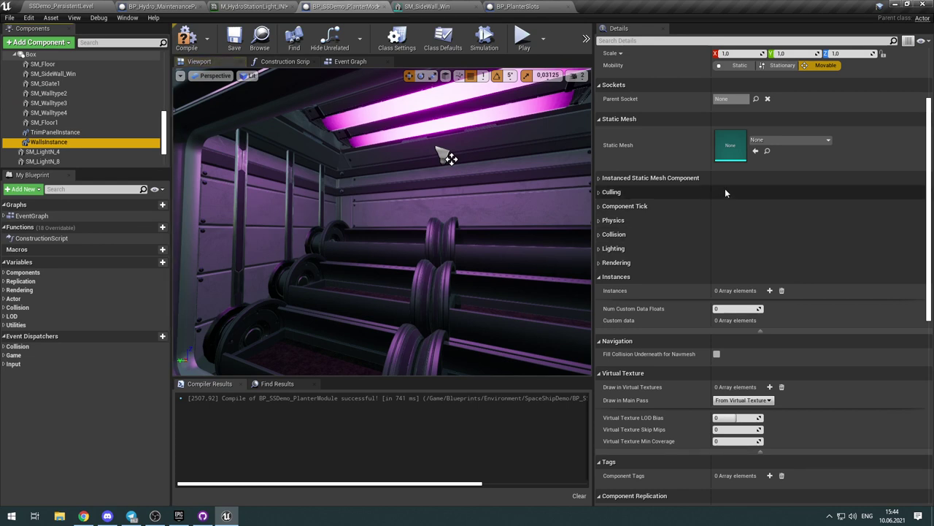
{"action": "left_click", "coordinate": [756, 151]}
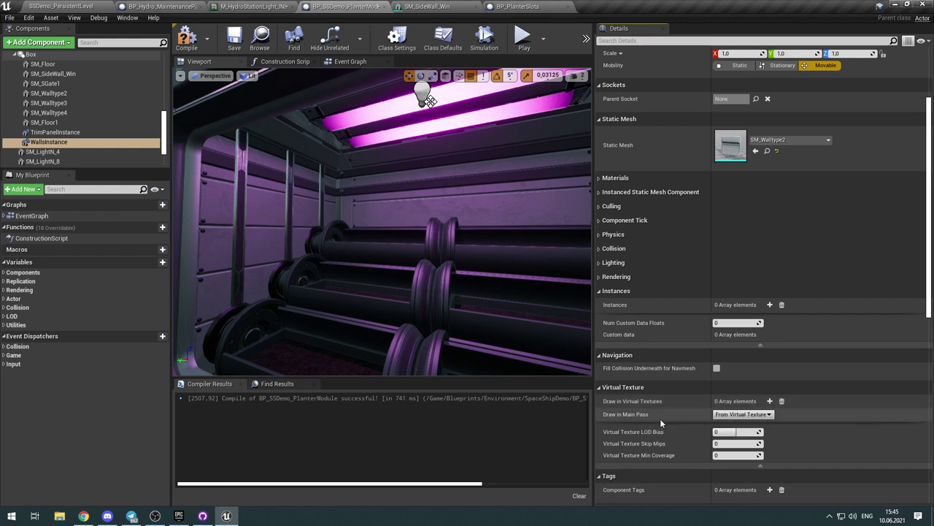
Step: Add three elements to the Instances array of the WallsInstance component
{"action": "left_click", "coordinate": [601, 389]}
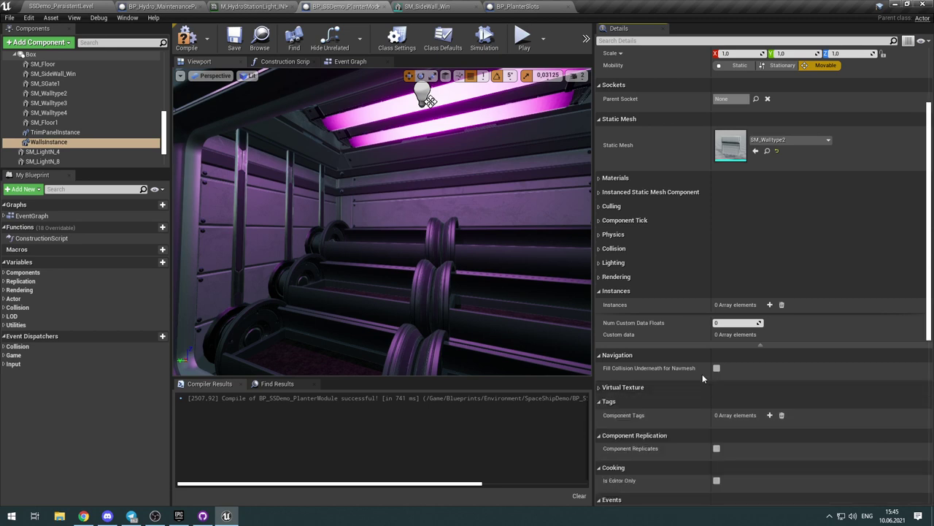
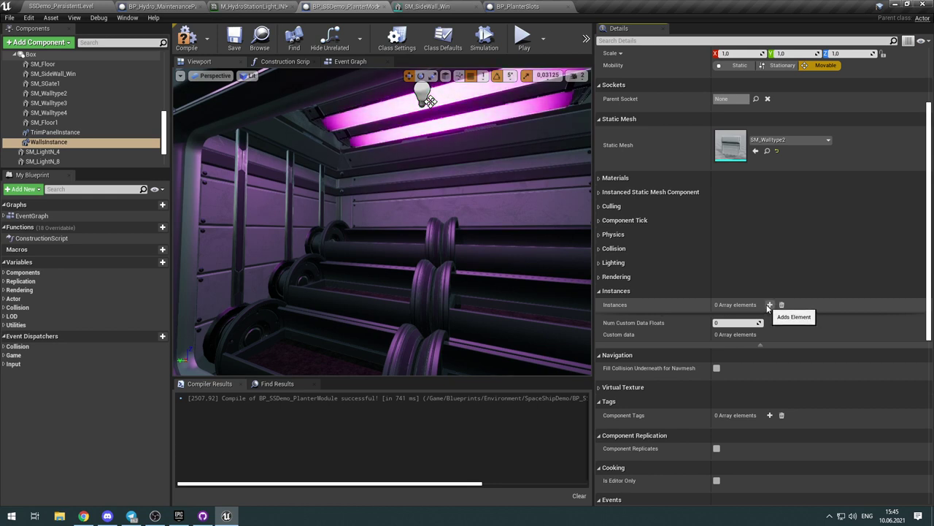
{"action": "left_click", "coordinate": [769, 305]}
{"action": "left_click", "coordinate": [770, 305]}
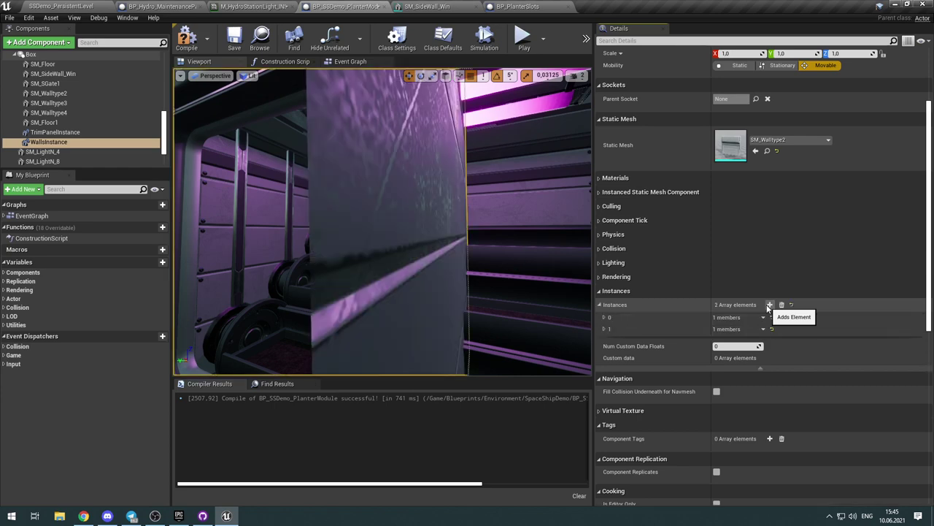
{"action": "left_click", "coordinate": [769, 305]}
Step: Copy the location of the SM_Walltype2 component (X -189.999969, Y 170.000031, Z 0) into the transform of instance 0 in WallsInstance
{"action": "right_click_drag", "start_coordinate": [435, 330], "coordinate": [467, 328]}
{"action": "left_click_drag", "start_coordinate": [344, 155], "coordinate": [481, 146]}
{"action": "mouse_move", "coordinate": [474, 144]}
{"action": "right_mouse_down"}
{"action": "mouse_move", "coordinate": [493, 146]}
{"action": "mouse_move", "coordinate": [474, 151]}
{"action": "right_mouse_up"}
{"action": "left_click", "coordinate": [238, 174]}
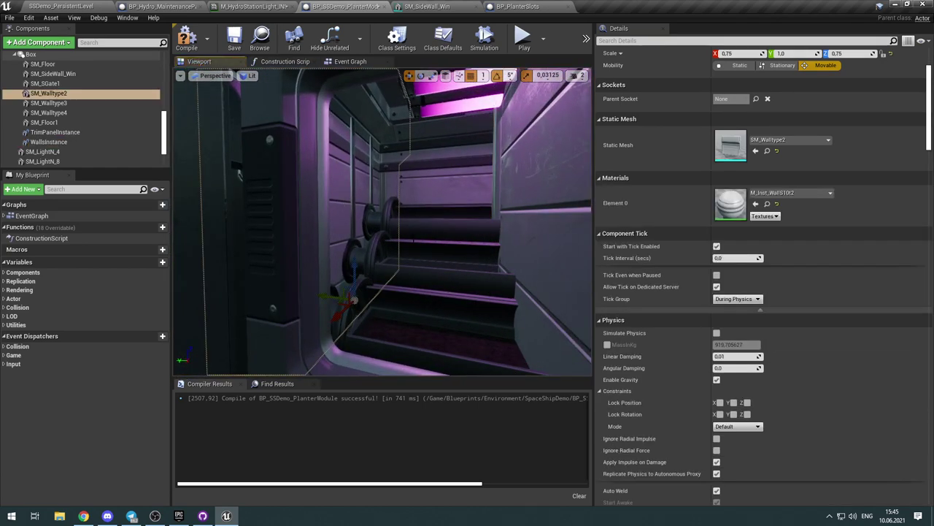
{"action": "scroll", "coordinate": [652, 149], "scroll_direction": "up", "scroll_amount": 2}
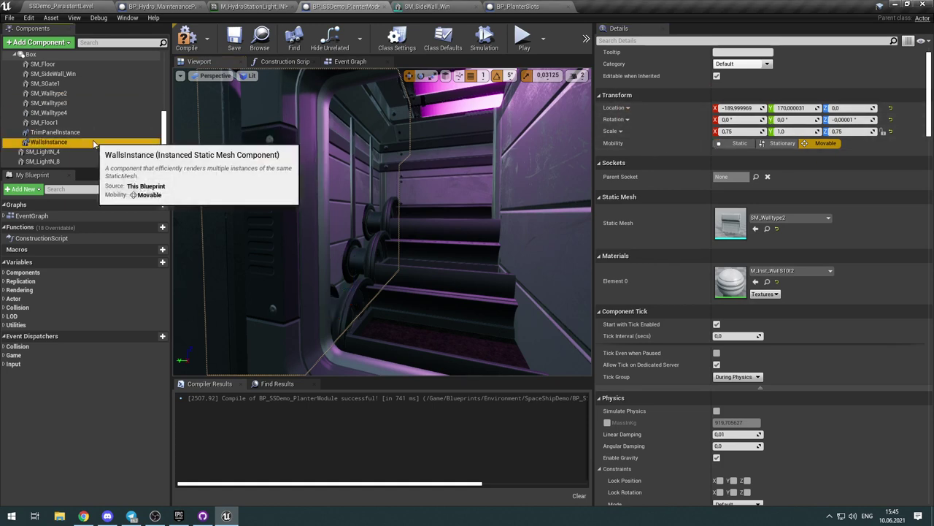
{"action": "left_click", "coordinate": [48, 141]}
{"action": "left_click", "coordinate": [605, 395]}
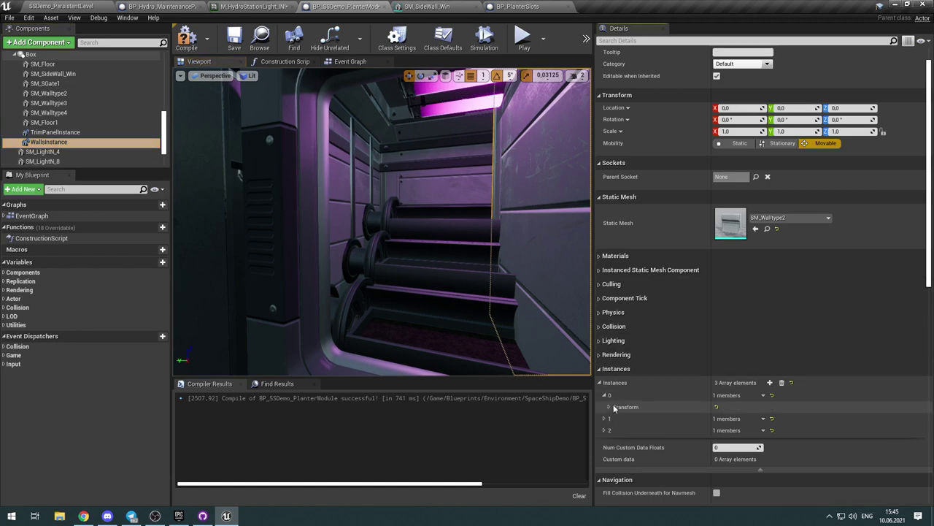
{"action": "left_click", "coordinate": [609, 406]}
{"action": "right_click", "coordinate": [632, 418]}
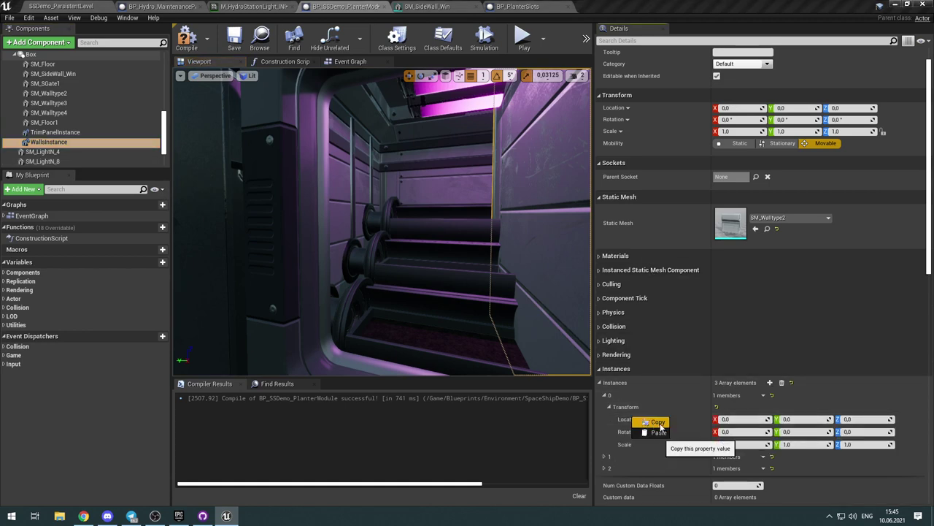
{"action": "left_click", "coordinate": [659, 433]}
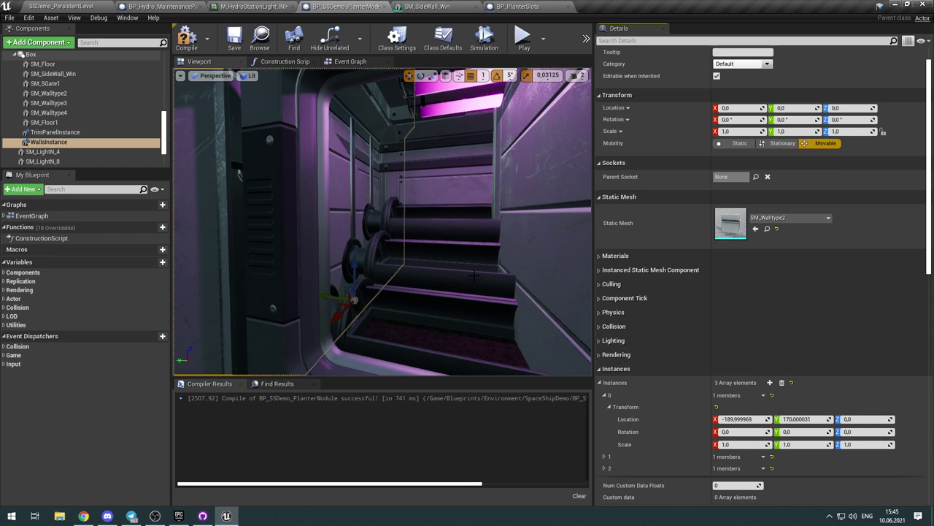
Step: Copy the scale of the SM_Walltype2 component (0.75, 1.0, 0.75) into the transform of instance 0 in WallsInstance
{"action": "left_click", "coordinate": [81, 96]}
{"action": "right_click", "coordinate": [612, 124]}
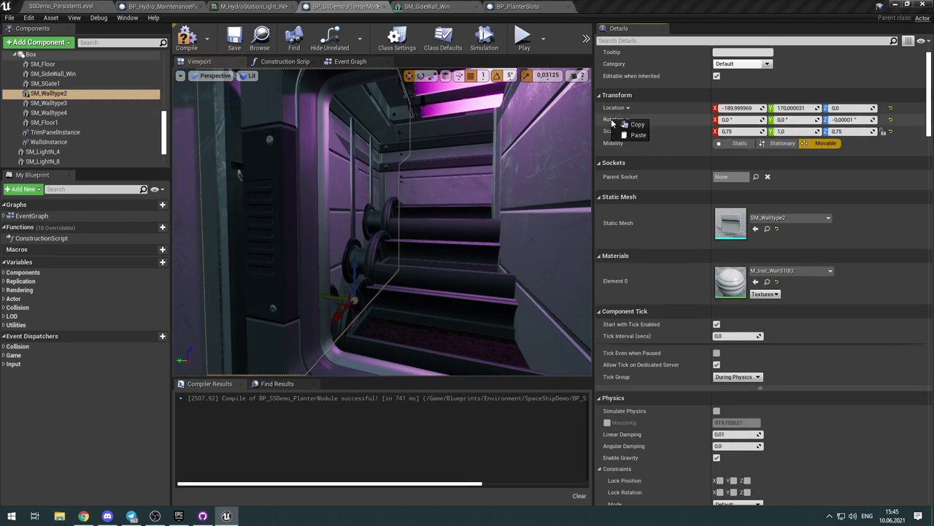
{"action": "left_click", "coordinate": [607, 135]}
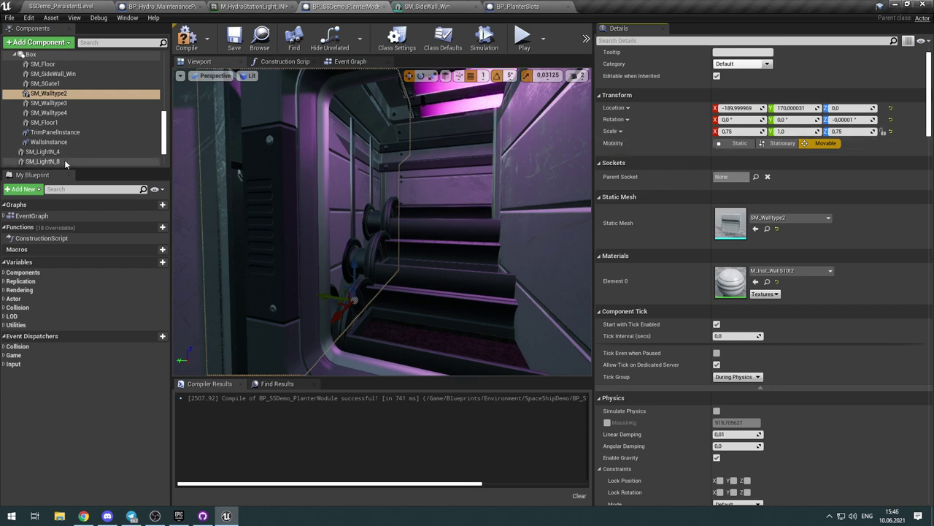
{"action": "left_click", "coordinate": [48, 142]}
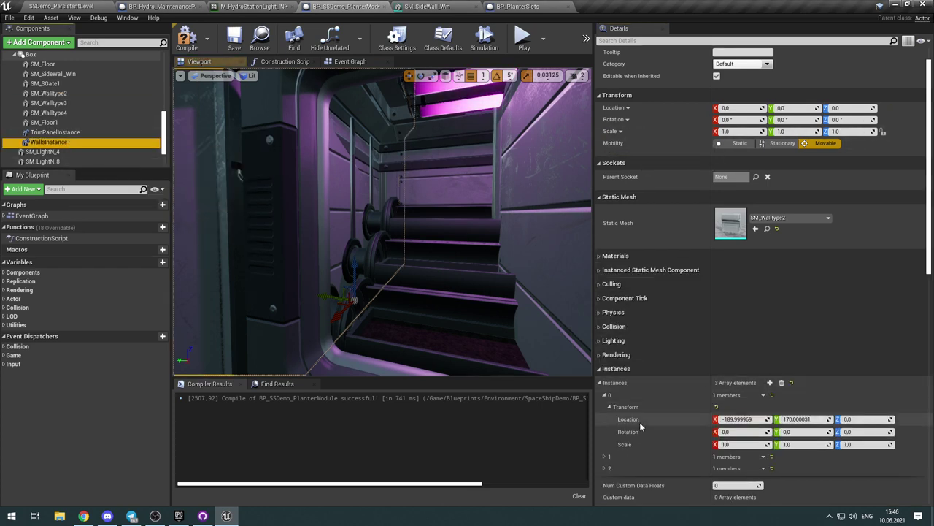
{"action": "right_click", "coordinate": [632, 445]}
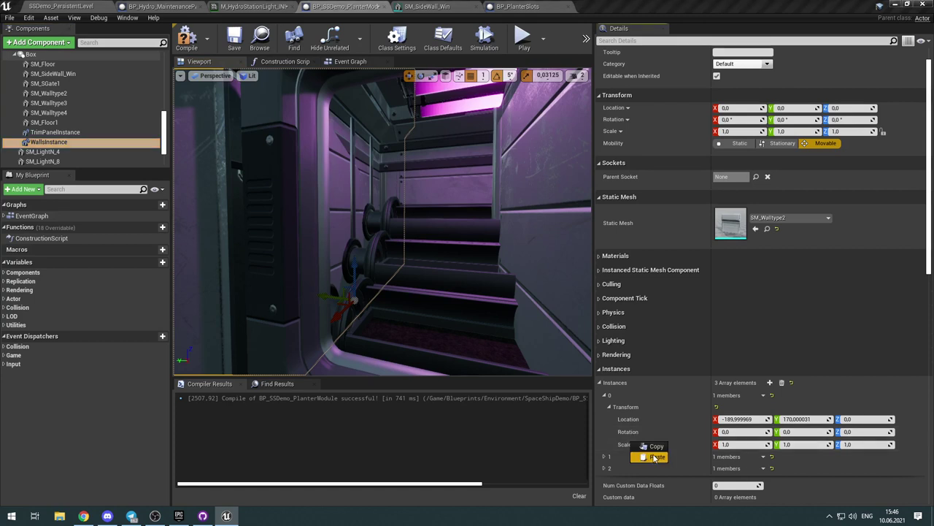
{"action": "left_click", "coordinate": [653, 457]}
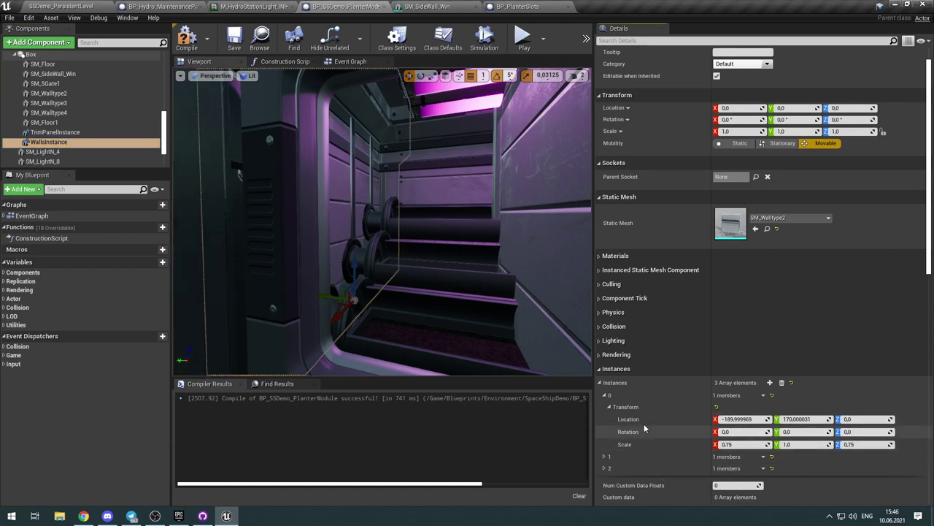
Step: Copy the location of the SM_Walltype3 component (X -190.000031, Y -169.999969, Z 0) into the transform of instance 1 in WallsInstance
{"action": "left_click", "coordinate": [604, 395]}
{"action": "left_click", "coordinate": [605, 407]}
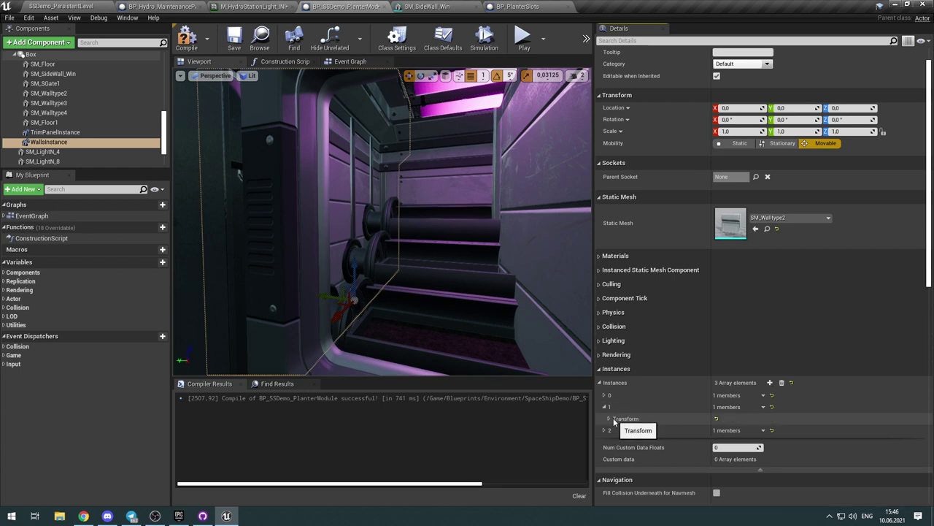
{"action": "left_click", "coordinate": [609, 419]}
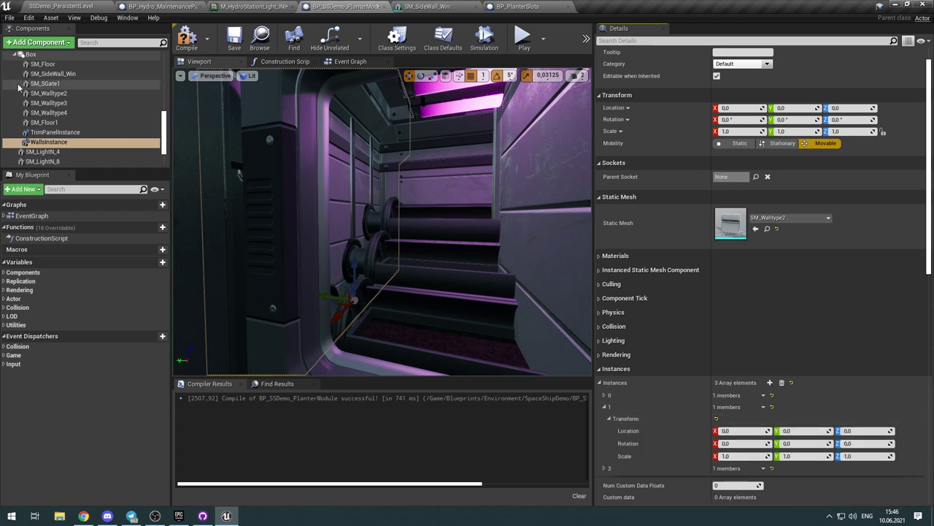
{"action": "left_click", "coordinate": [48, 103]}
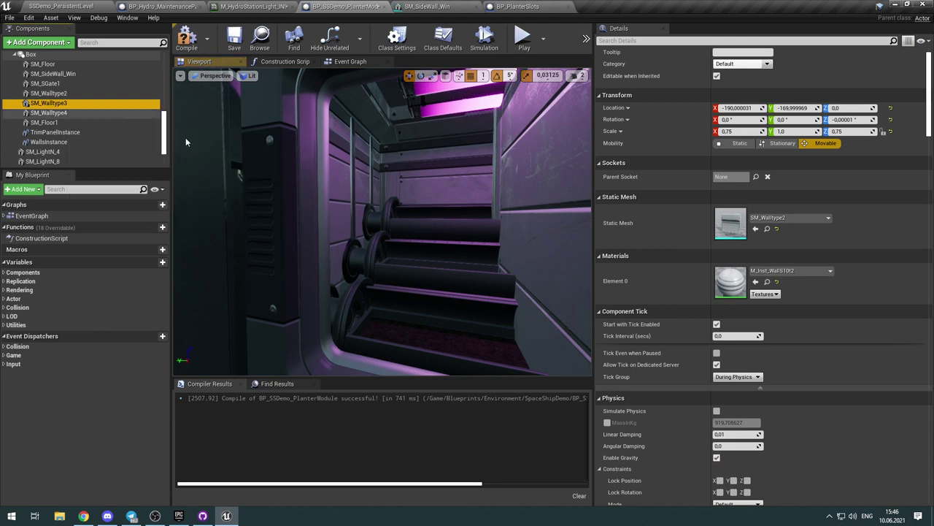
{"action": "right_click", "coordinate": [619, 109]}
{"action": "left_click", "coordinate": [625, 112]}
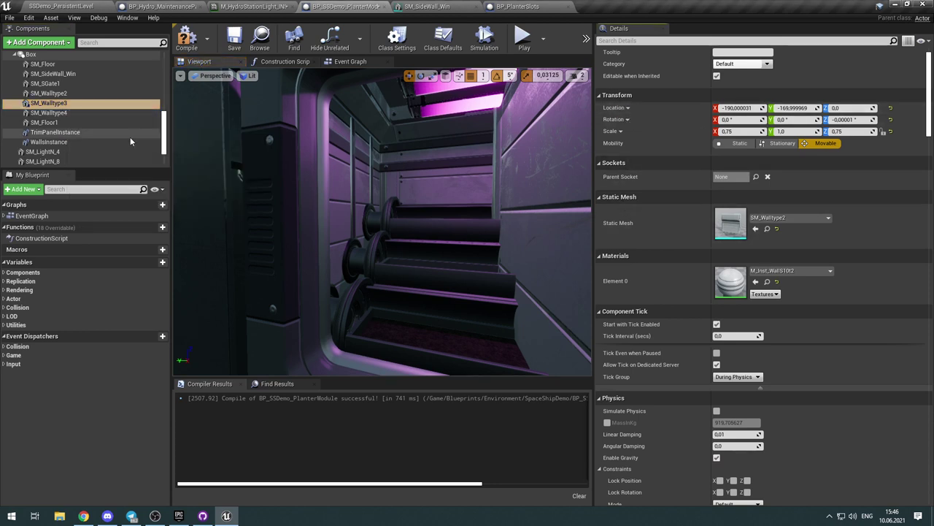
{"action": "left_click", "coordinate": [70, 142]}
{"action": "right_click", "coordinate": [632, 430]}
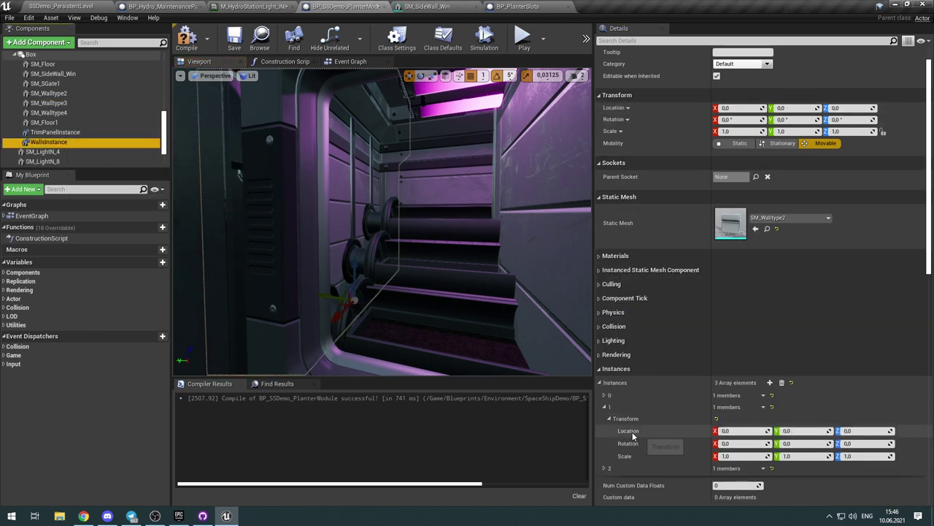
{"action": "left_click", "coordinate": [657, 447]}
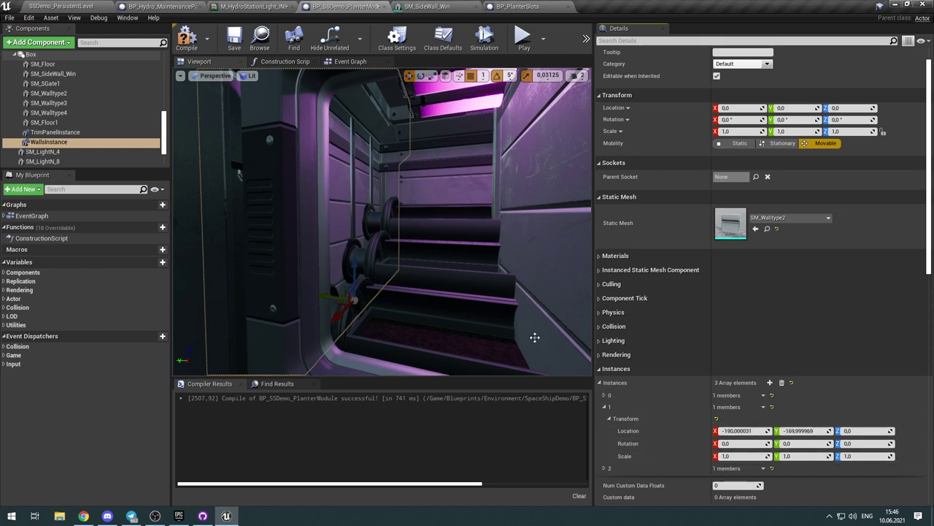
Step: Copy the scale of the SM_Walltype3 component (0.75, 1.0, 0.75) into the transform of instance 1 in WallsInstance
{"action": "left_click", "coordinate": [48, 103]}
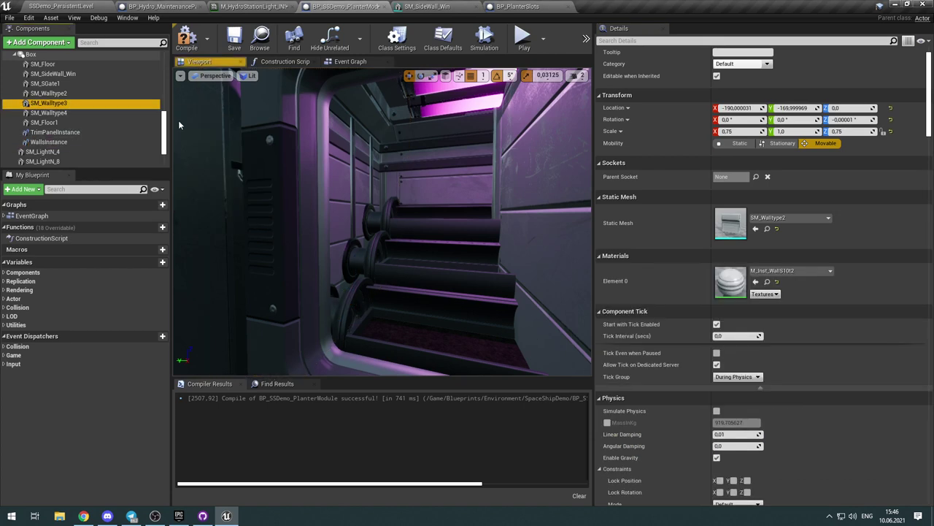
{"action": "right_click", "coordinate": [611, 130]}
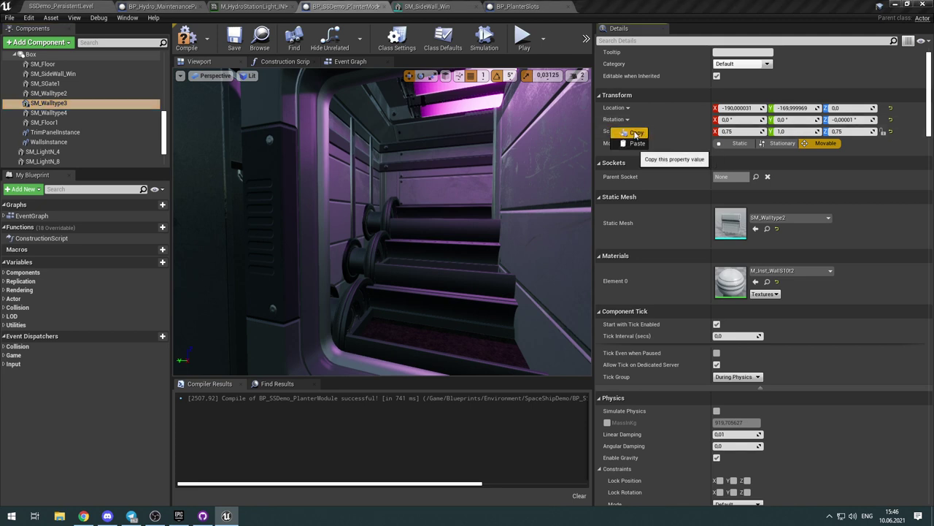
{"action": "left_click", "coordinate": [633, 132]}
{"action": "left_click", "coordinate": [73, 142]}
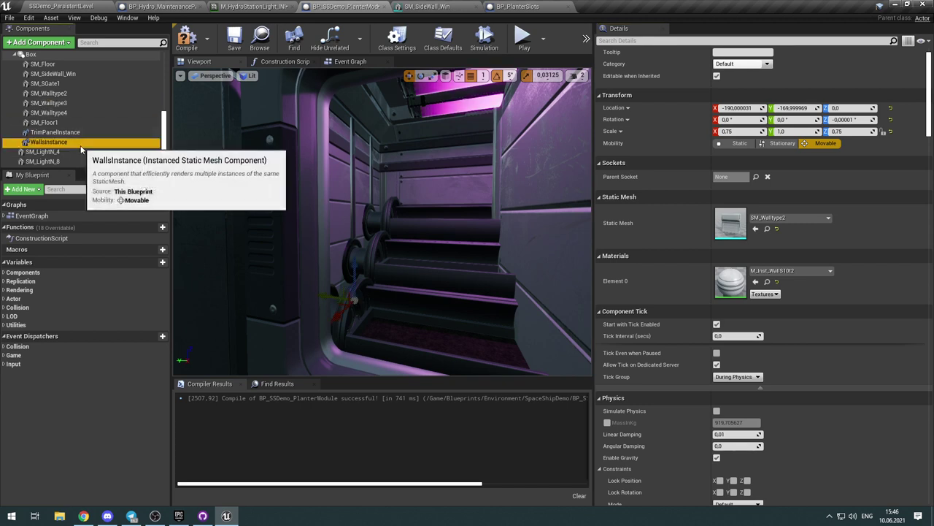
{"action": "right_click", "coordinate": [628, 456]}
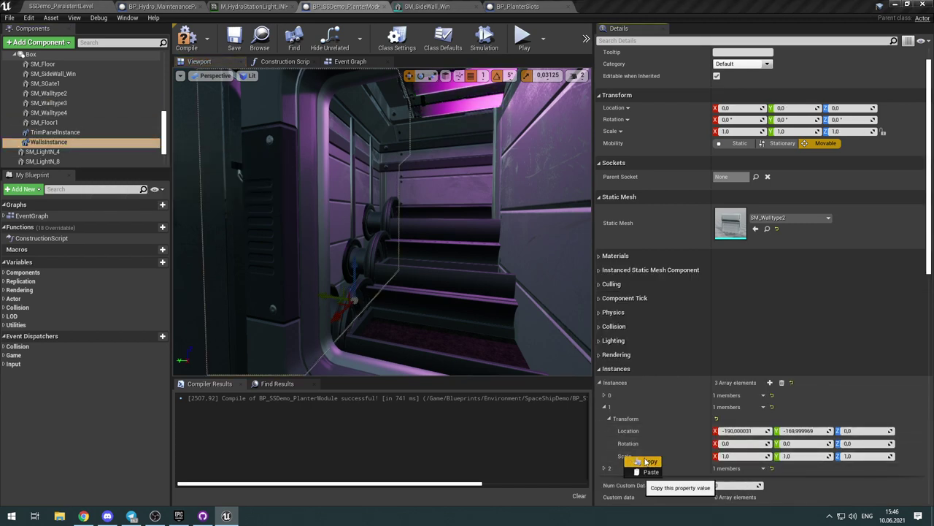
{"action": "left_click", "coordinate": [651, 472]}
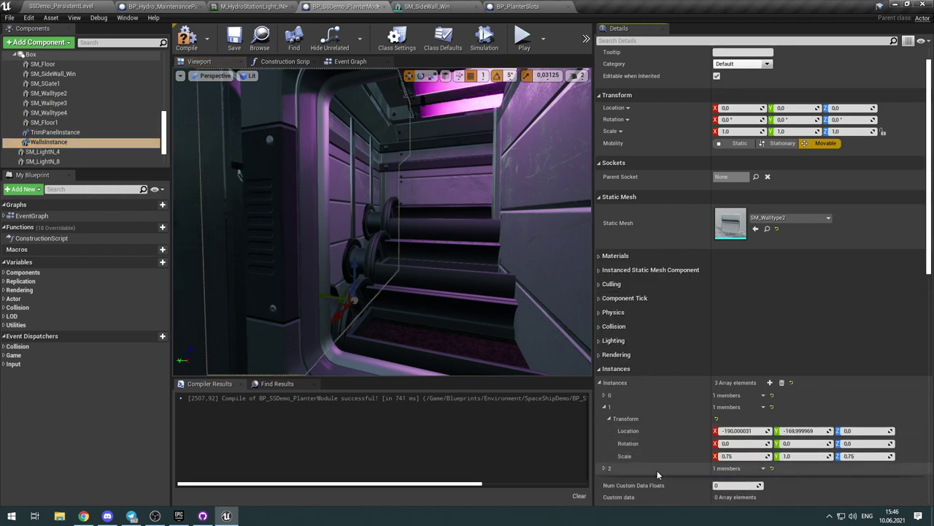
Step: Copy the location of the SM_Walltype4 component (X -244.999756, Y 0.000268, Z 0) into the transform of instance 2 in WallsInstance
{"action": "left_click", "coordinate": [71, 113]}
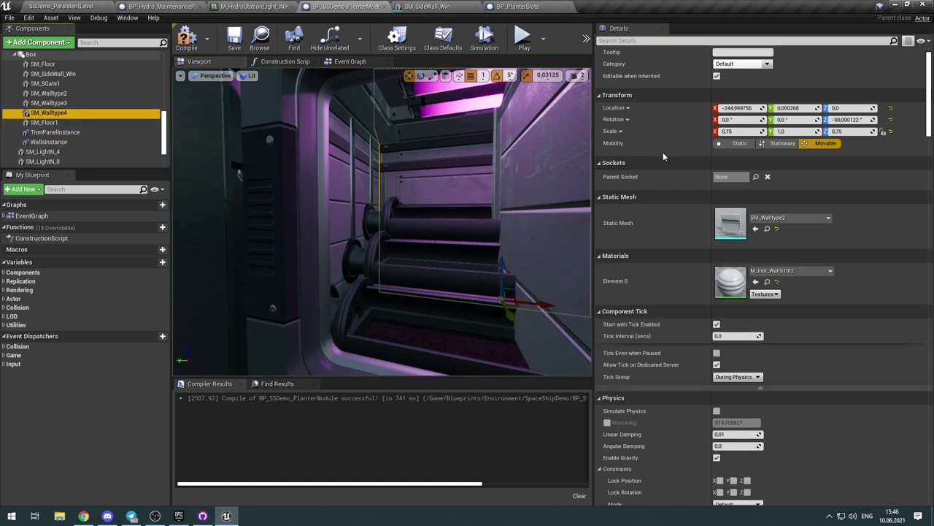
{"action": "left_click", "coordinate": [627, 107]}
{"action": "left_click", "coordinate": [639, 114]}
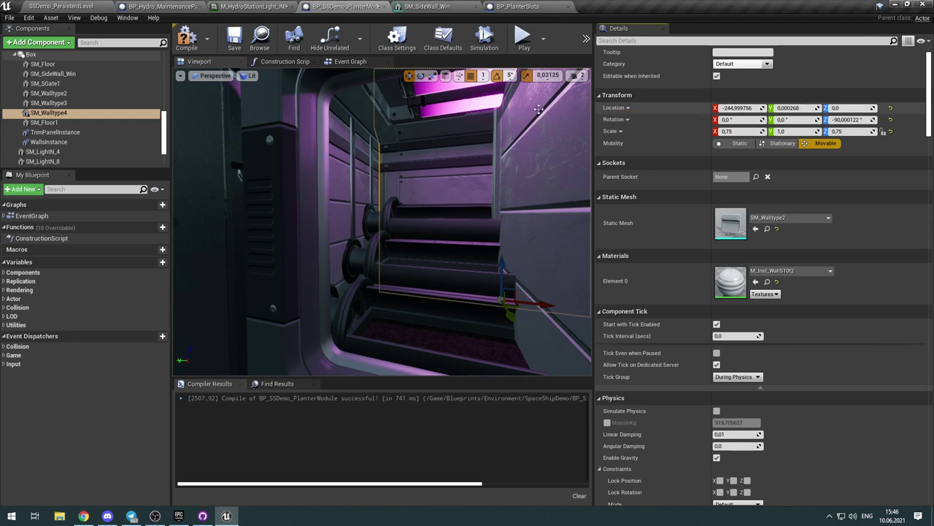
{"action": "left_click", "coordinate": [80, 142]}
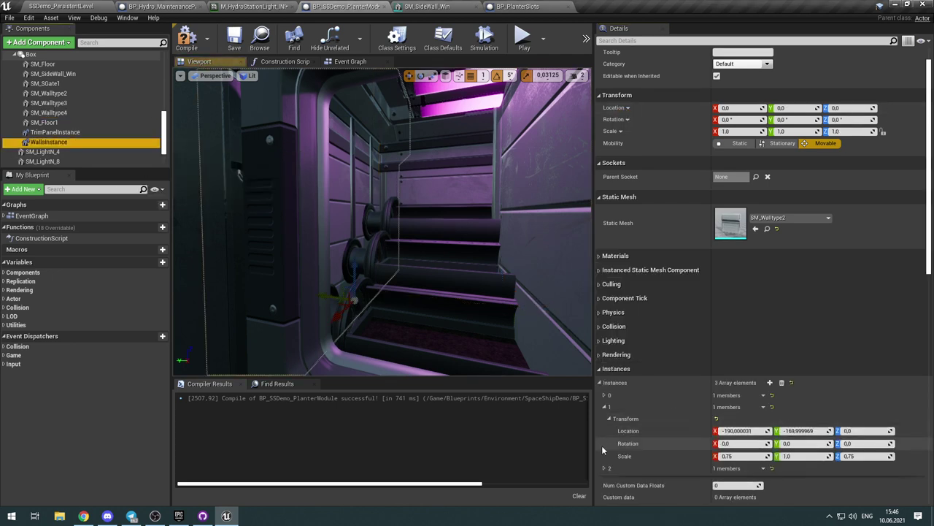
{"action": "left_click", "coordinate": [605, 407]}
{"action": "left_click", "coordinate": [604, 418]}
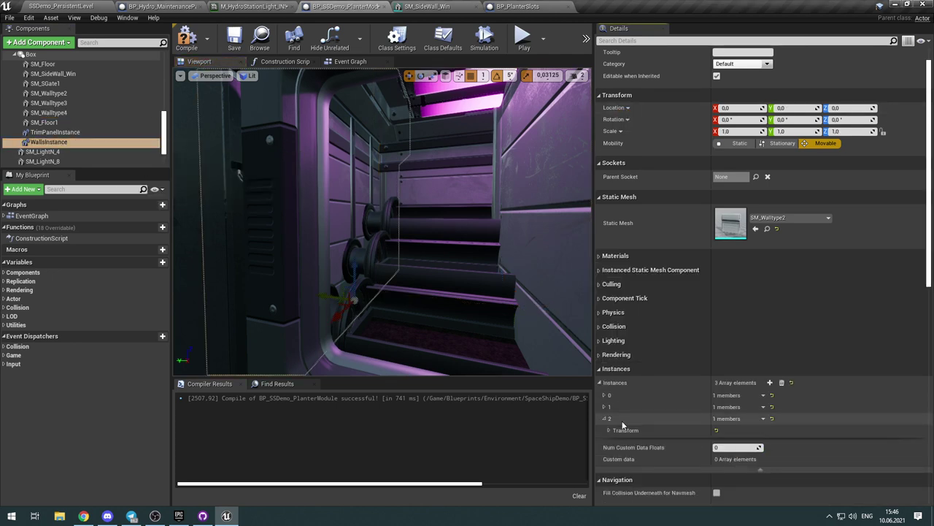
{"action": "left_click", "coordinate": [610, 430]}
{"action": "right_click", "coordinate": [636, 439]}
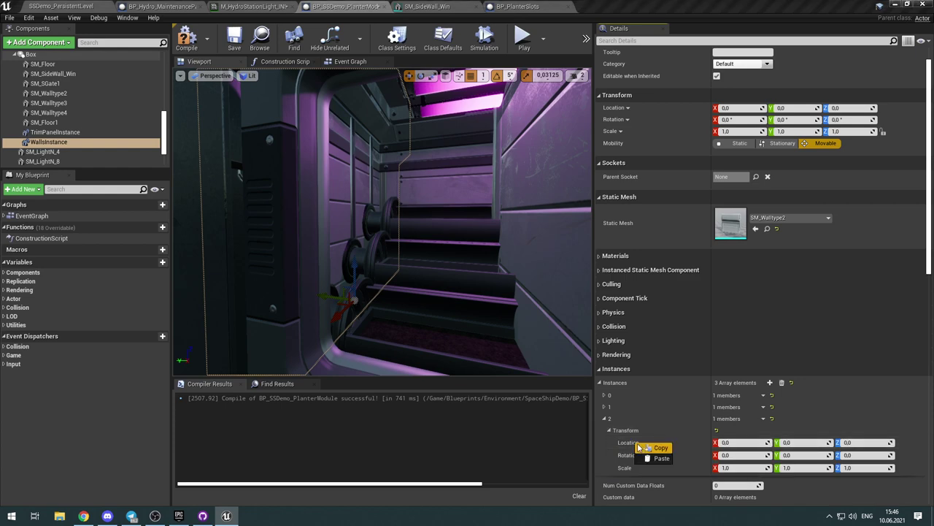
{"action": "left_click", "coordinate": [661, 459]}
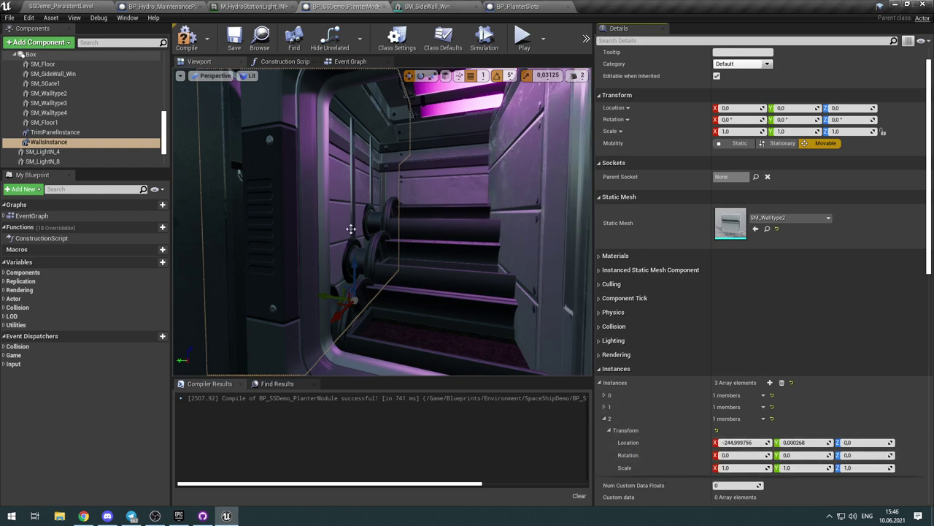
Step: Set the Z rotation of instance 2 in WallsInstance to -90 and copy in the SM_Walltype4 scale (0.75, 1.0, 0.75)
{"action": "left_click", "coordinate": [73, 115]}
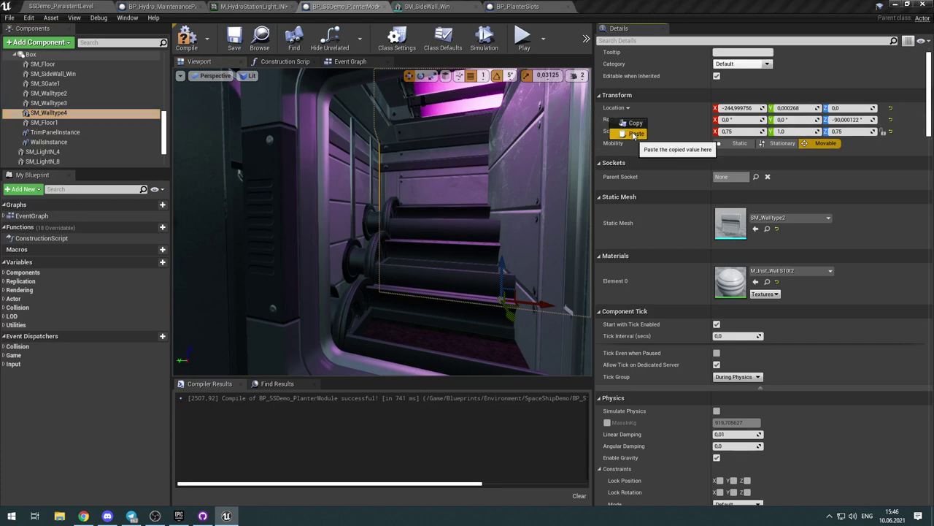
{"action": "right_click", "coordinate": [606, 131]}
{"action": "left_click", "coordinate": [627, 135]}
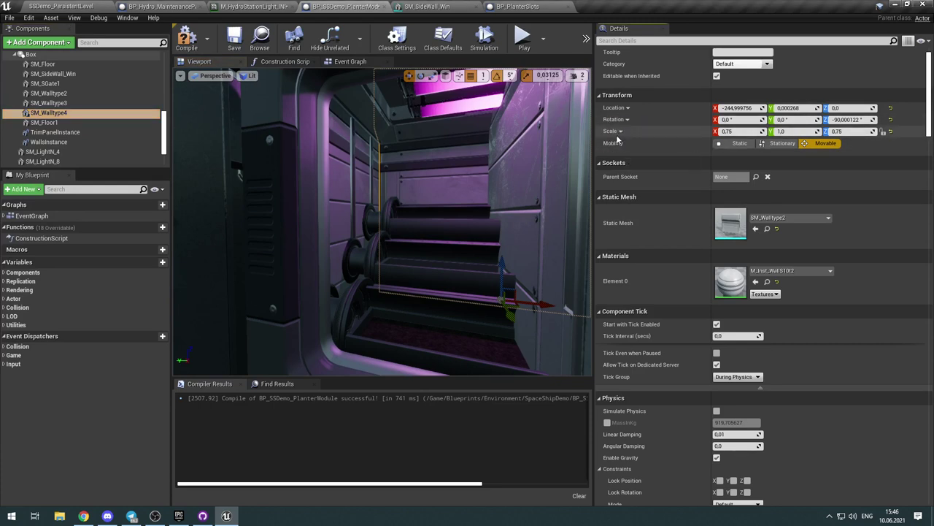
{"action": "left_click", "coordinate": [66, 142]}
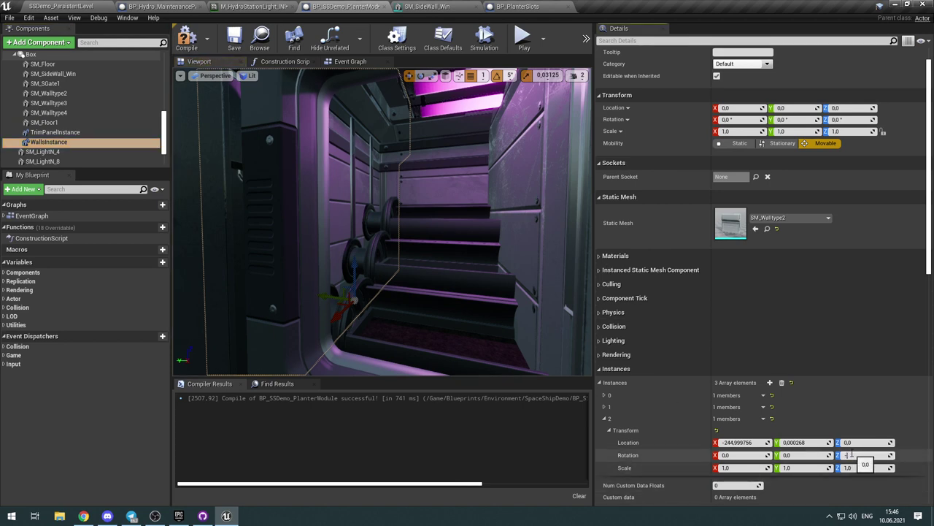
{"action": "type", "text": "-90"}
{"action": "key", "text": "Return"}
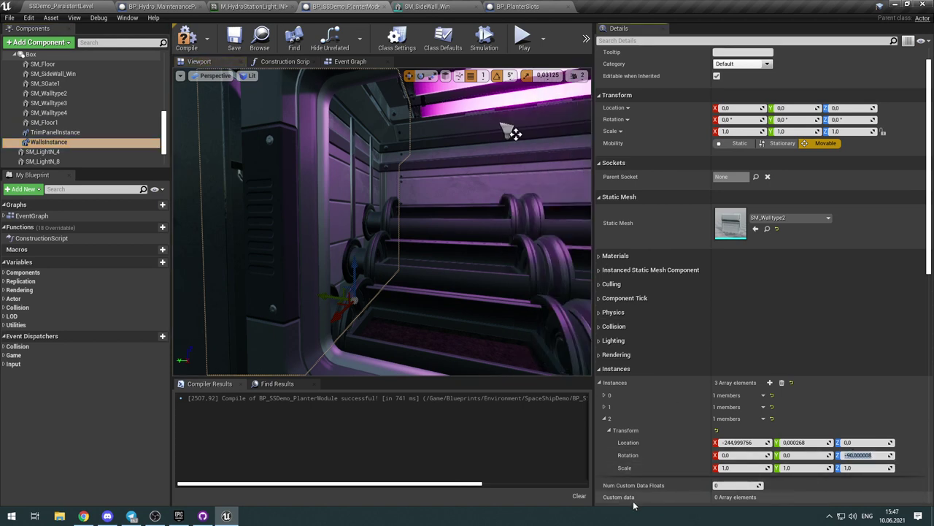
{"action": "right_click", "coordinate": [634, 467]}
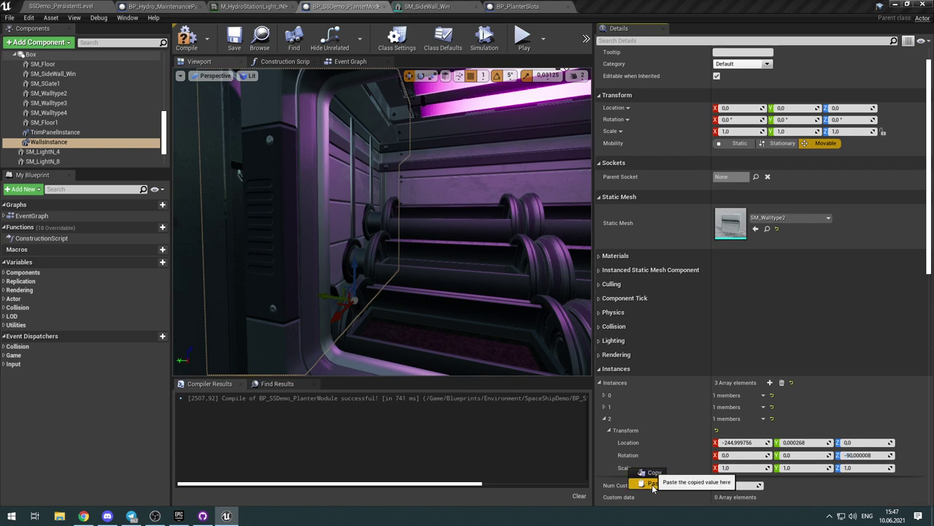
{"action": "left_click", "coordinate": [653, 487]}
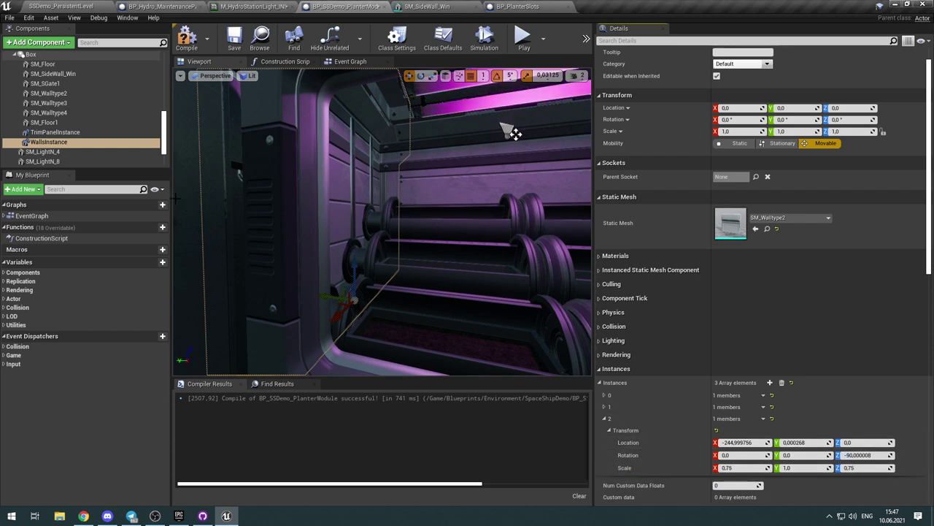
Step: Compile the Blueprint and delete the original SM_Walltype2, SM_Walltype3 and SM_Walltype4 components
{"action": "left_click", "coordinate": [185, 38]}
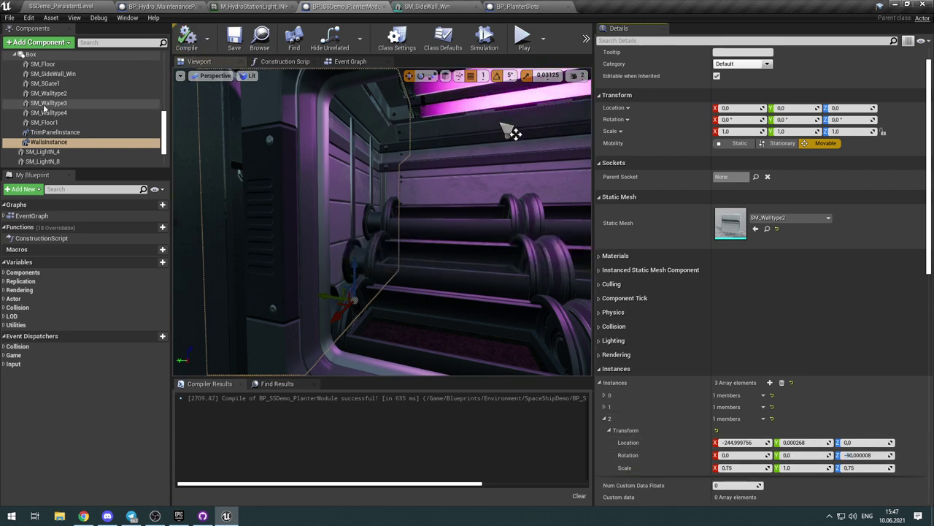
{"action": "left_click", "coordinate": [68, 93]}
{"action": "left_click", "coordinate": [84, 113], "text": "shift"}
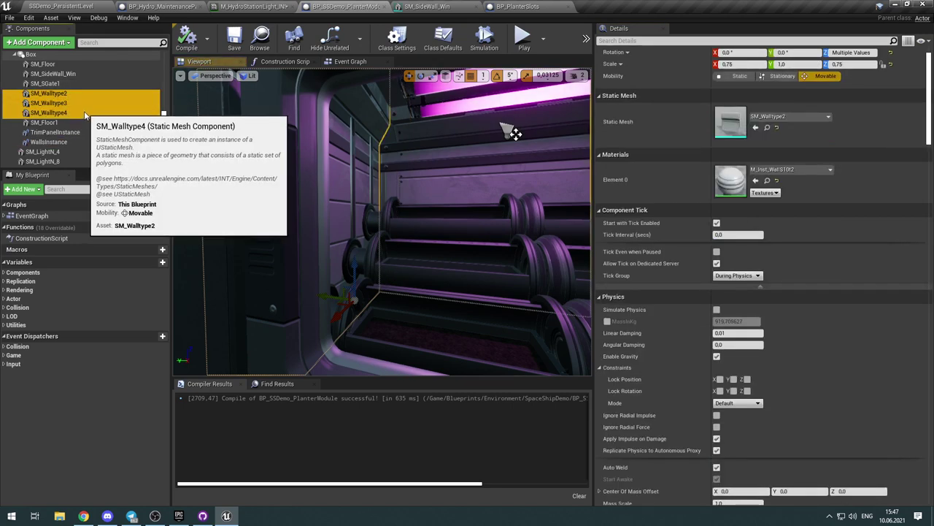
{"action": "key", "text": "Delete"}
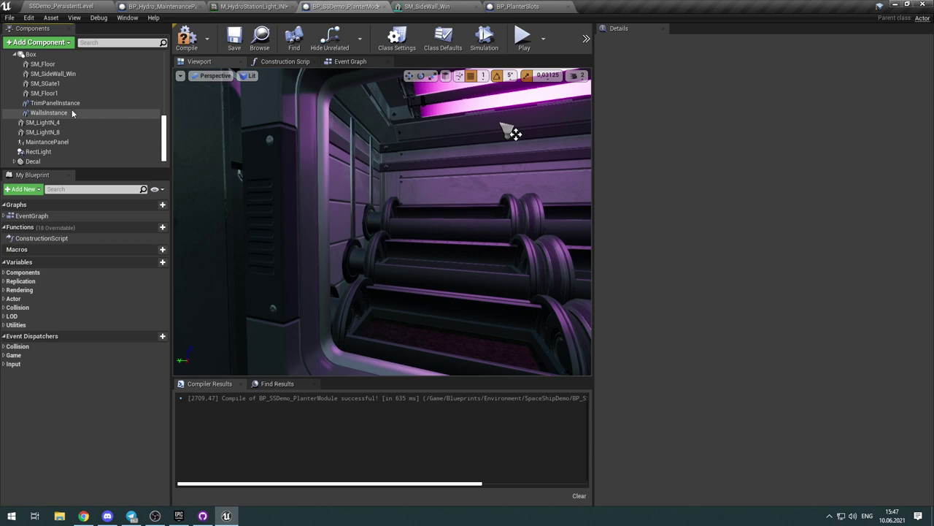
{"action": "right_click_drag", "start_coordinate": [382, 221], "coordinate": [388, 201]}
{"action": "left_click_drag", "start_coordinate": [370, 190], "coordinate": [423, 190], "text": "alt"}
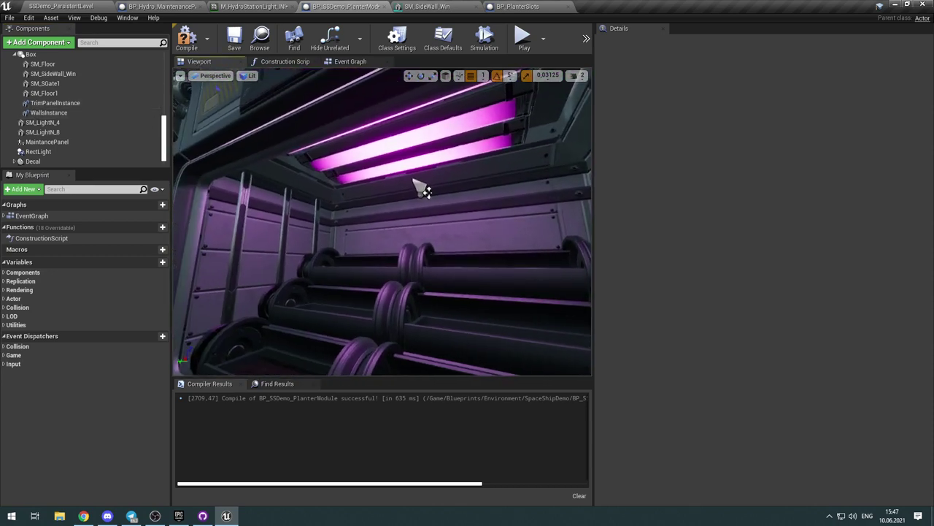
Step: Focus the viewport on the SM_Hangar_CapCircle5 component and recompile the Blueprint
{"action": "scroll", "coordinate": [119, 124], "scroll_direction": "up", "scroll_amount": 3}
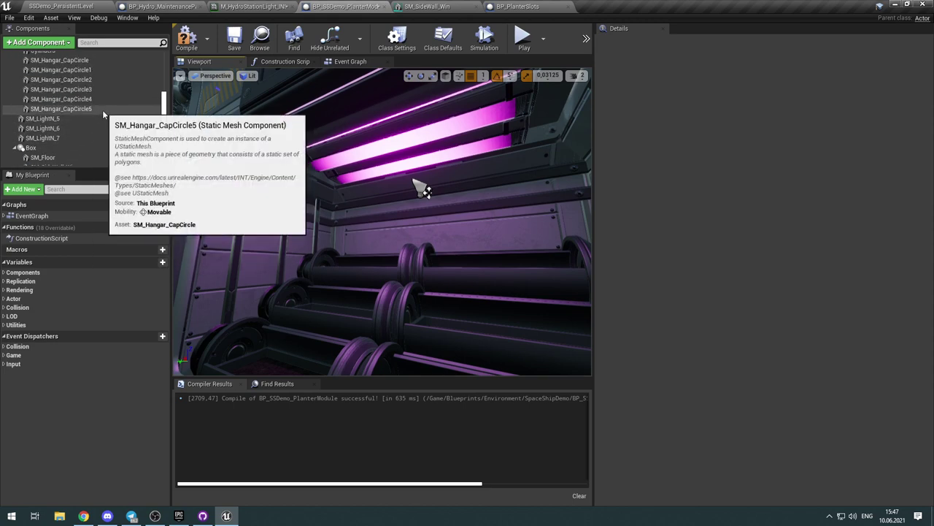
{"action": "double_click", "coordinate": [102, 109]}
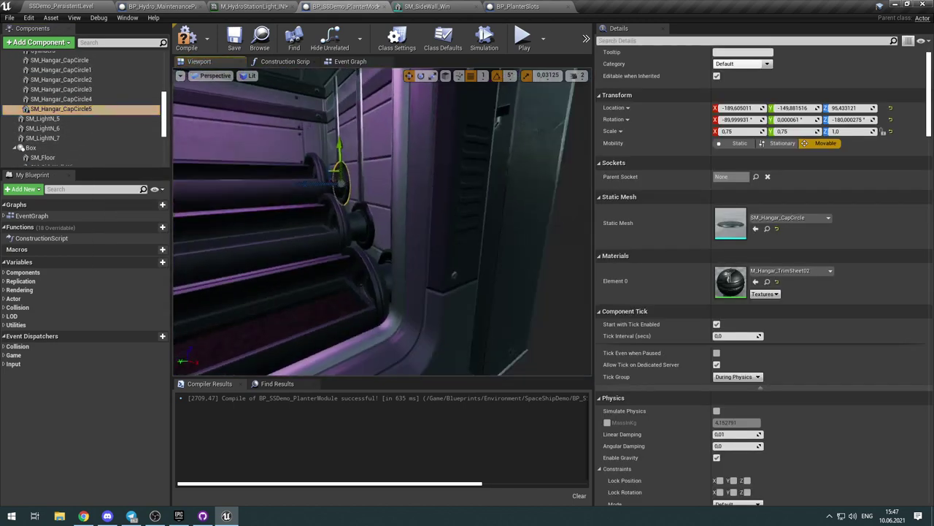
{"action": "right_click_drag", "start_coordinate": [344, 159], "coordinate": [264, 91]}
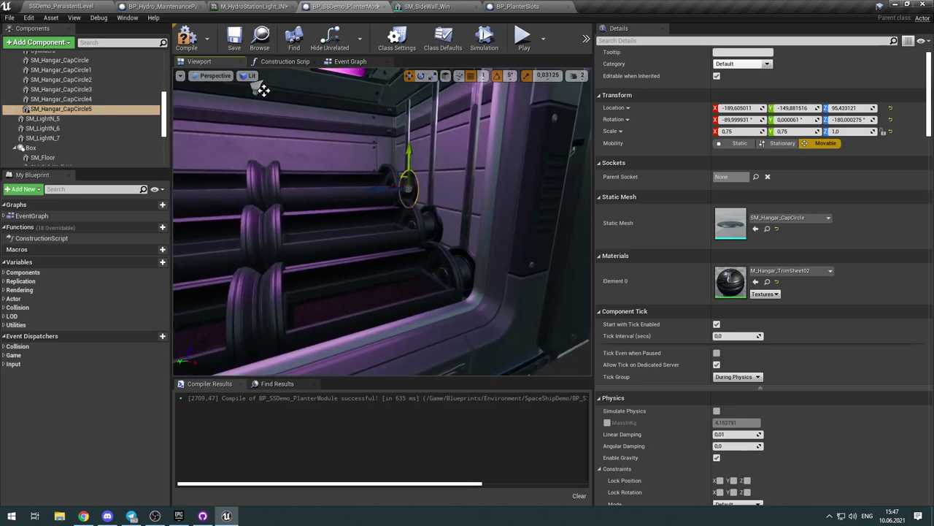
{"action": "left_click", "coordinate": [186, 38]}
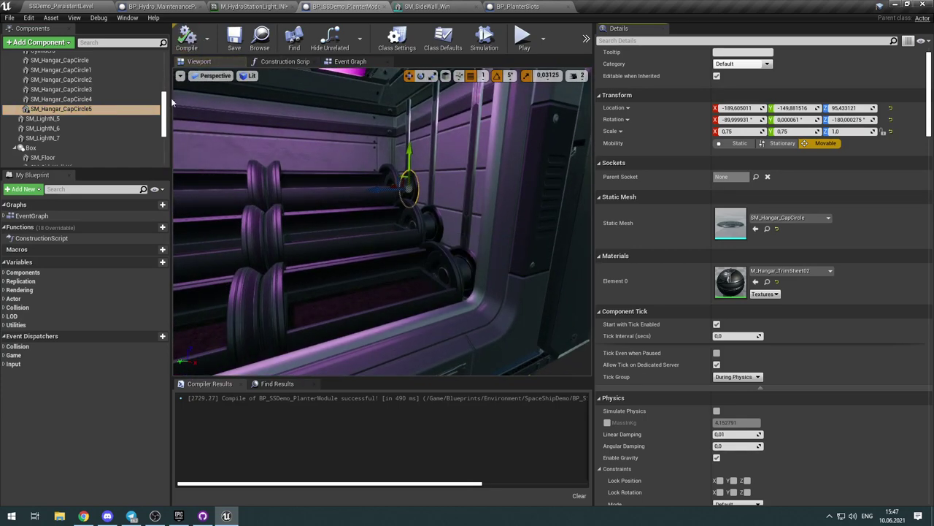
Step: Examine the repeated Cylinder and SSDemo_Hydro_PlanterTube components and where each one sits in the planter module
{"action": "scroll", "coordinate": [110, 125], "scroll_direction": "up", "scroll_amount": 1}
{"action": "scroll", "coordinate": [110, 123], "scroll_direction": "up", "scroll_amount": 1}
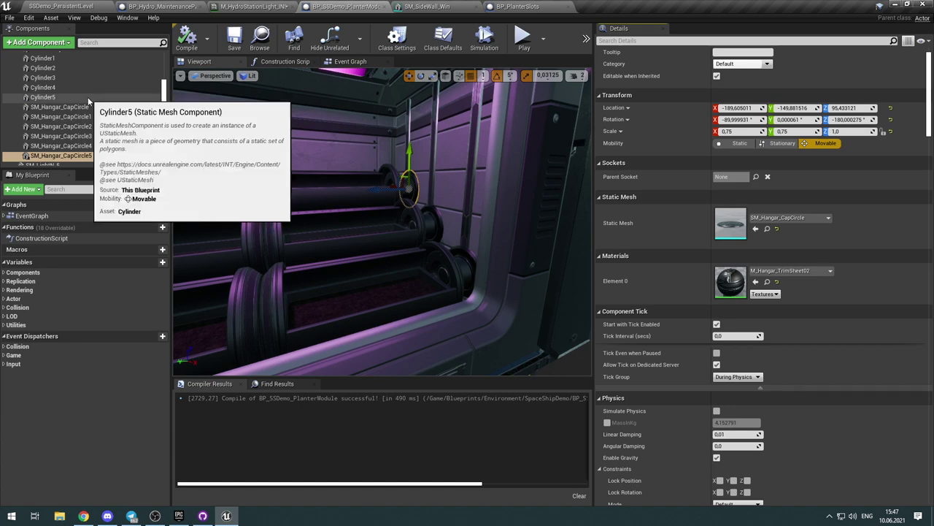
{"action": "left_click", "coordinate": [89, 99]}
{"action": "left_click", "coordinate": [91, 88]}
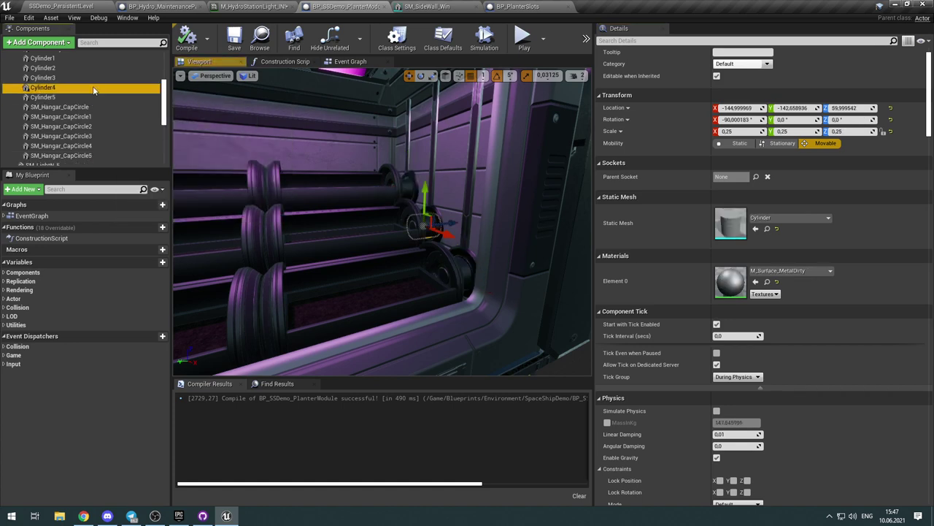
{"action": "left_click", "coordinate": [97, 78]}
{"action": "left_click", "coordinate": [99, 68]}
{"action": "left_click", "coordinate": [100, 59]}
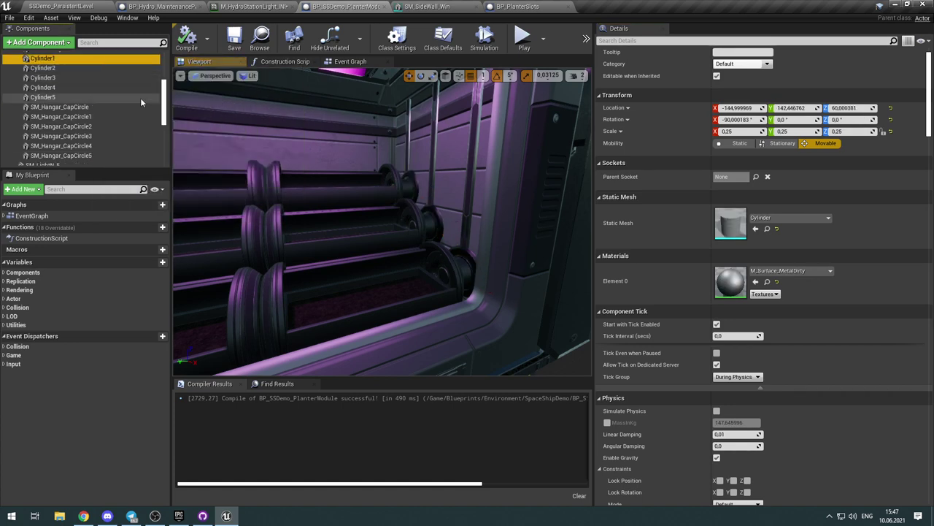
{"action": "scroll", "coordinate": [140, 101], "scroll_direction": "up", "scroll_amount": 3}
{"action": "left_click", "coordinate": [134, 96]}
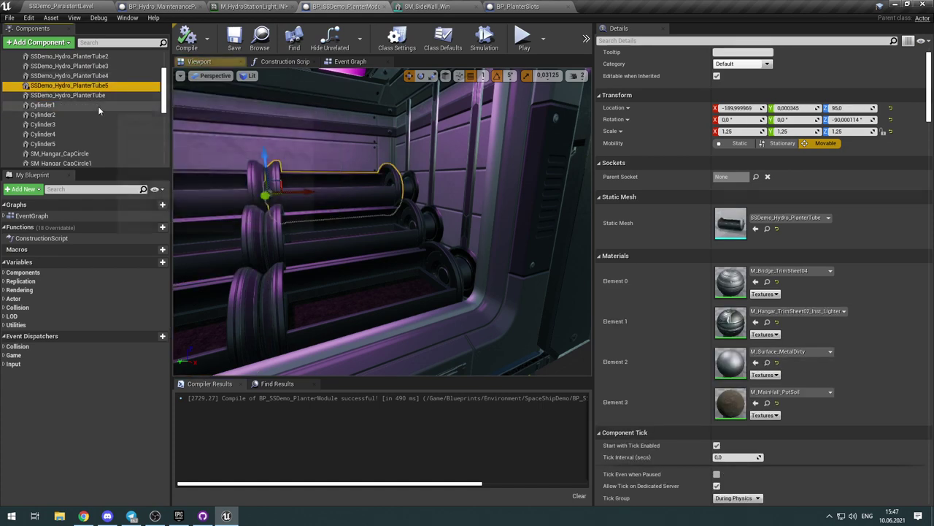
{"action": "left_click", "coordinate": [98, 105]}
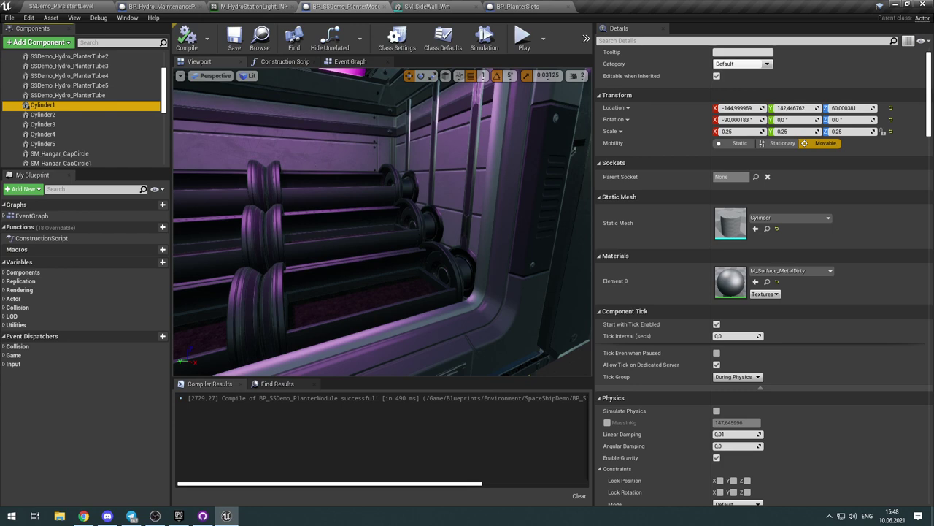
{"action": "key", "text": "f"}
{"action": "right_click_drag", "start_coordinate": [520, 70], "coordinate": [557, 79]}
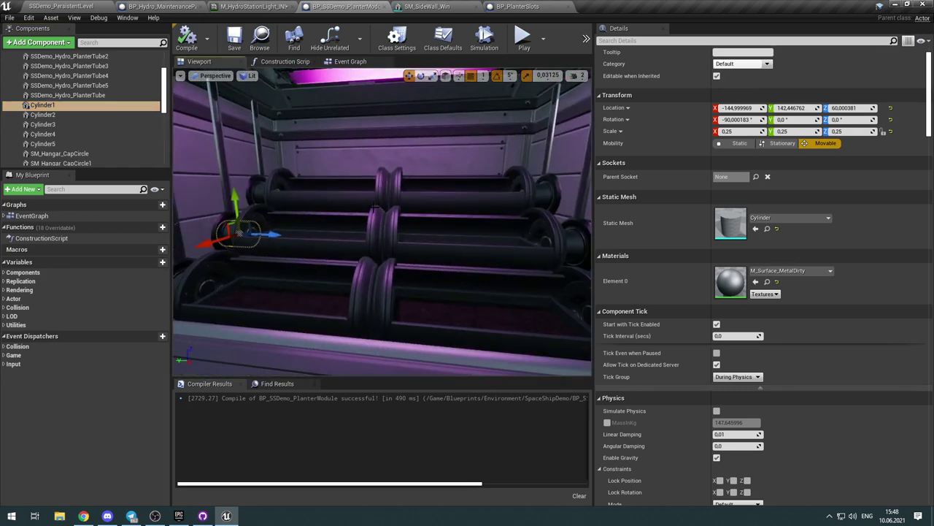
{"action": "scroll", "coordinate": [113, 115], "scroll_direction": "up", "scroll_amount": 2}
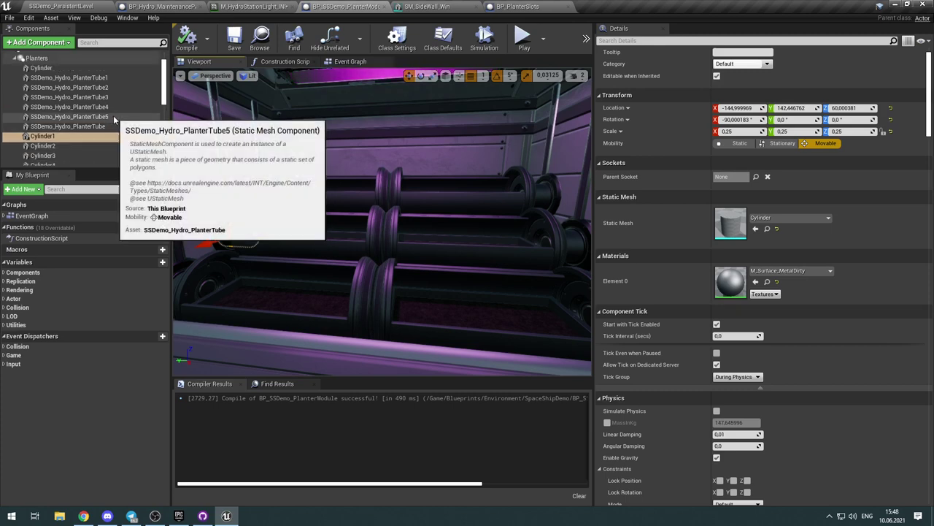
{"action": "left_click", "coordinate": [45, 68]}
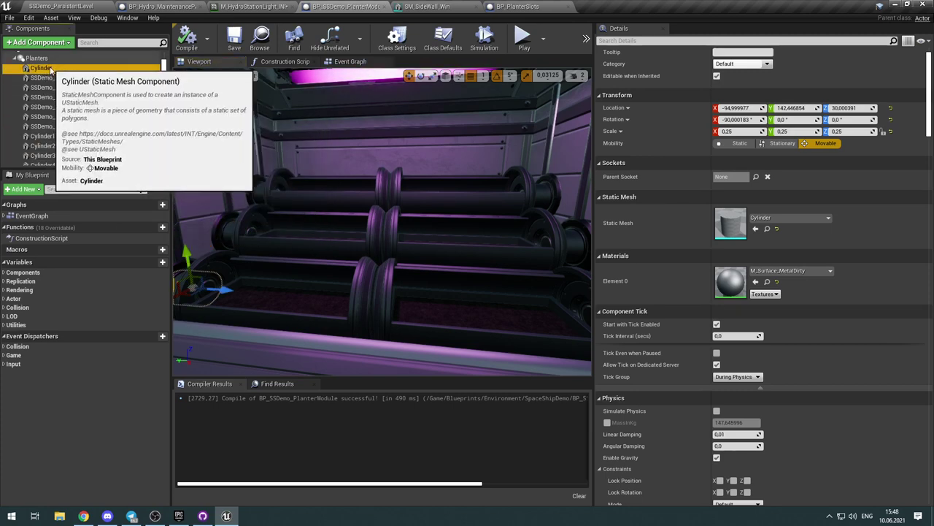
{"action": "left_click_drag", "start_coordinate": [51, 70], "coordinate": [70, 134]}
{"action": "key", "text": "Escape"}
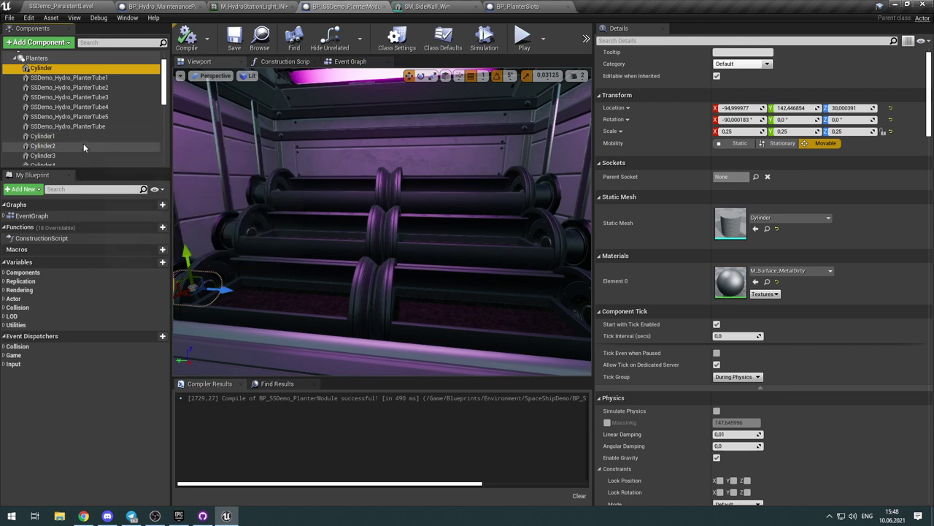
Step: Add an Instanced Static Mesh component under Planters and name it CapCircleInstance
{"action": "left_click", "coordinate": [44, 59]}
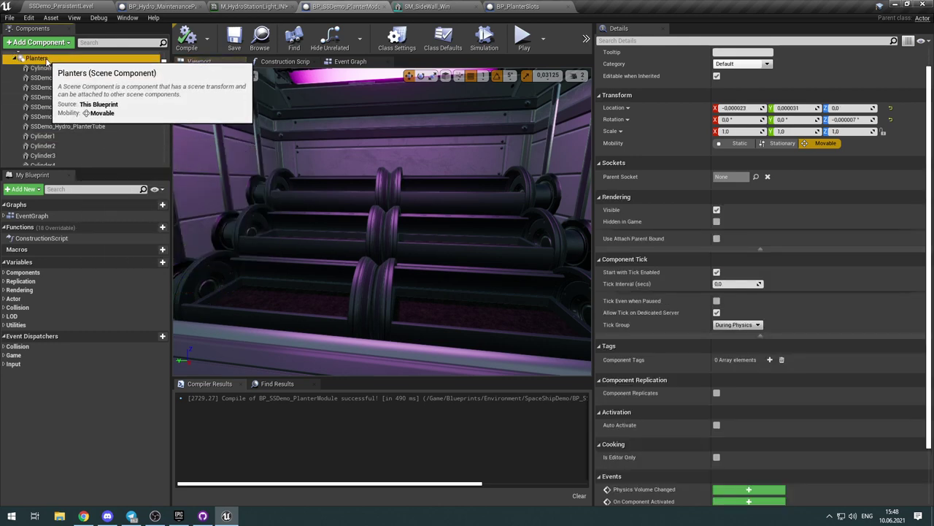
{"action": "right_click", "coordinate": [46, 60]}
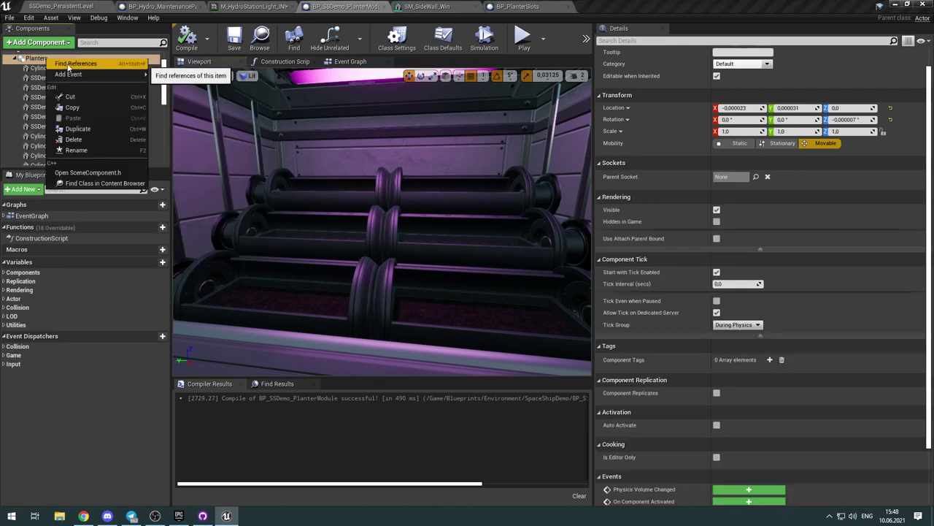
{"action": "left_click", "coordinate": [51, 43]}
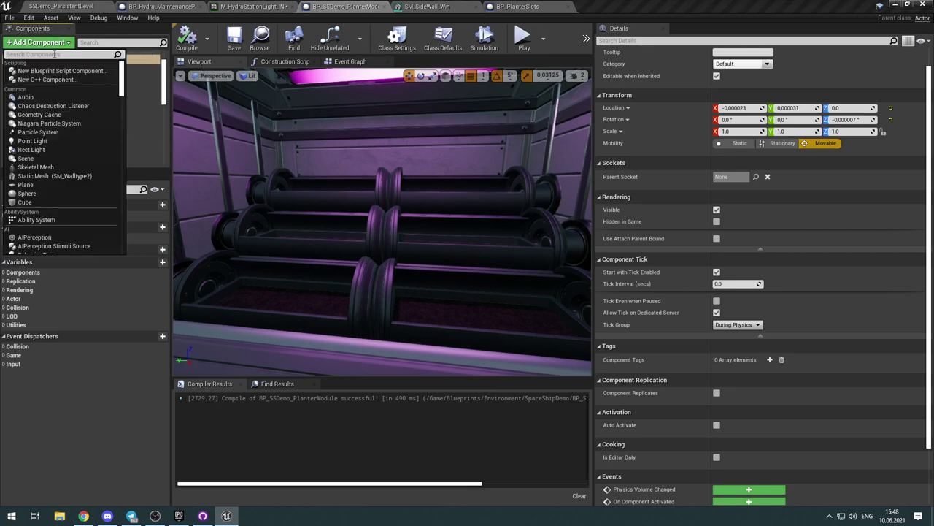
{"action": "type", "text": "insta"}
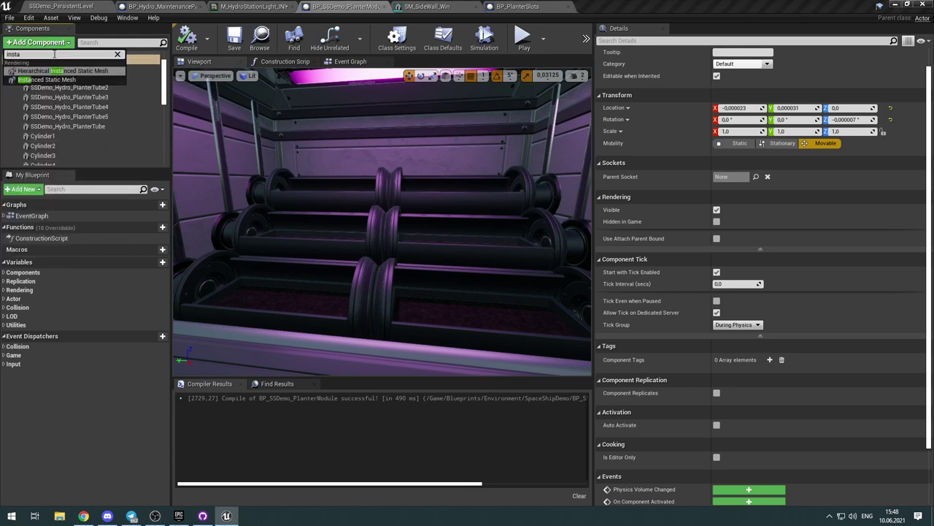
{"action": "key", "text": "Down"}
{"action": "key", "text": "Return"}
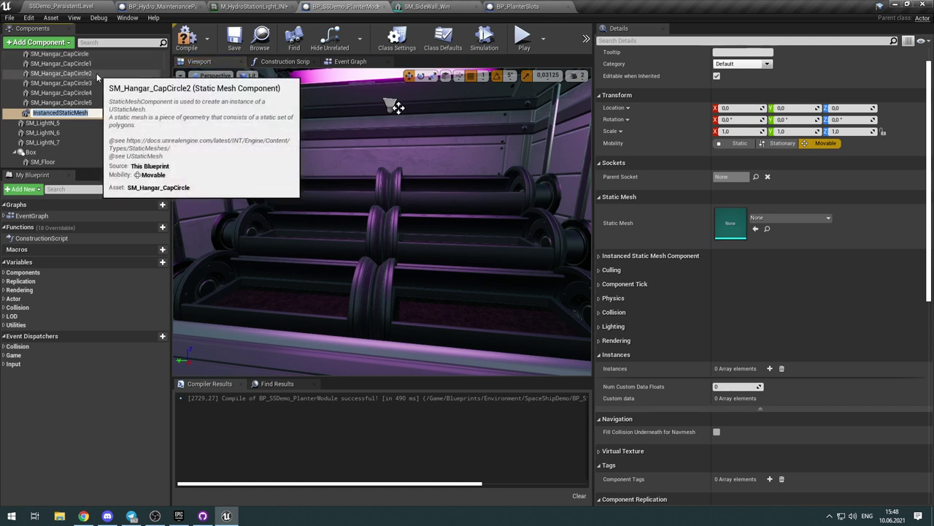
{"action": "type", "text": "CA"}
{"action": "key", "text": "BackSpace"}
{"action": "type", "text": "ap"}
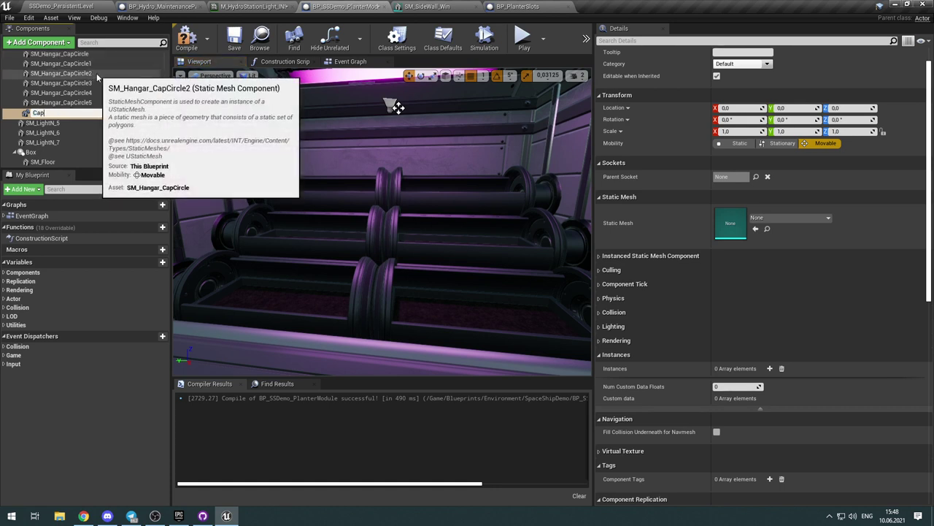
{"action": "type", "text": "CircleInstance"}
{"action": "key", "text": "Return"}
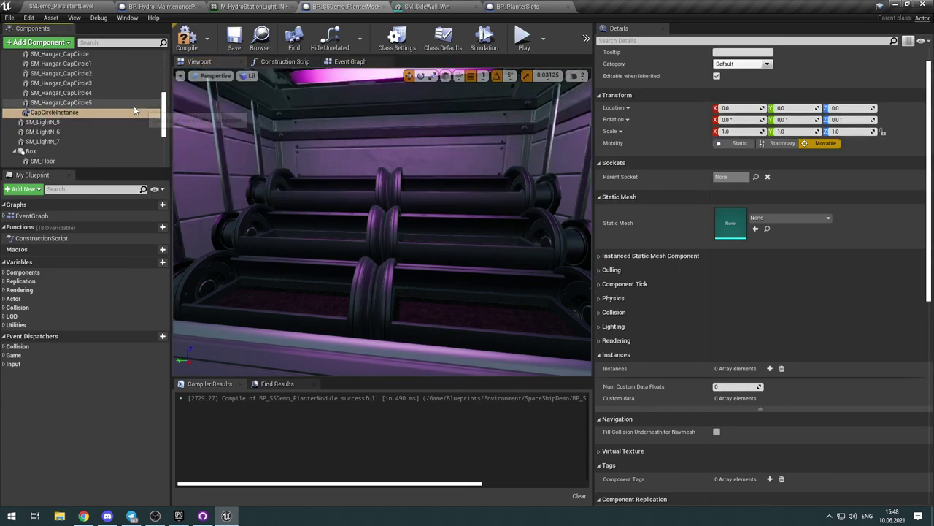
Step: Create six instance entries in CapCircleInstance and assign it the SM_Hangar_CapCircle mesh used by SM_Hangar_CapCircle5
{"action": "left_click", "coordinate": [124, 103]}
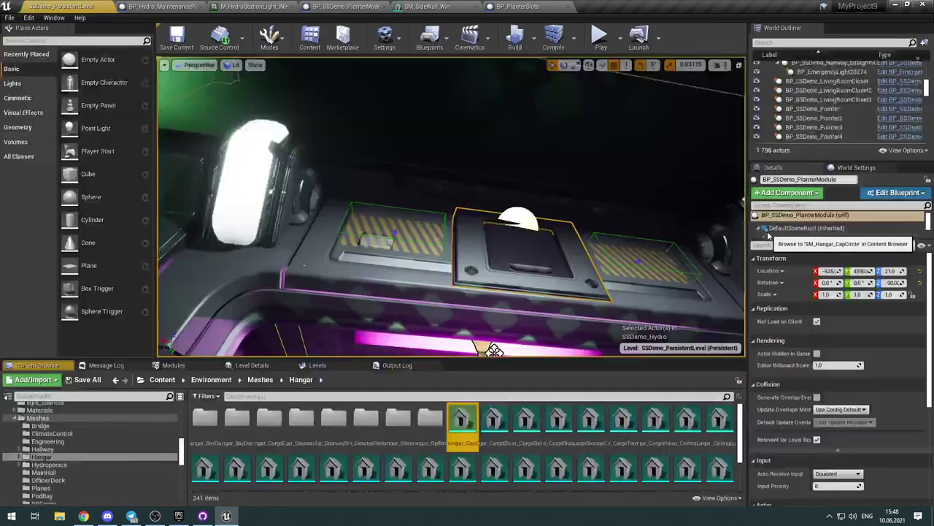
{"action": "left_click", "coordinate": [766, 228]}
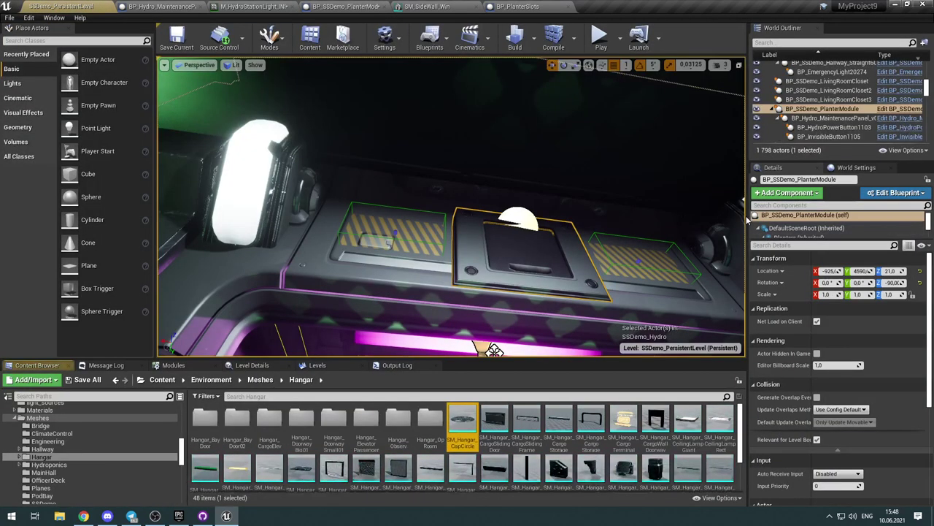
{"action": "left_click", "coordinate": [361, 7]}
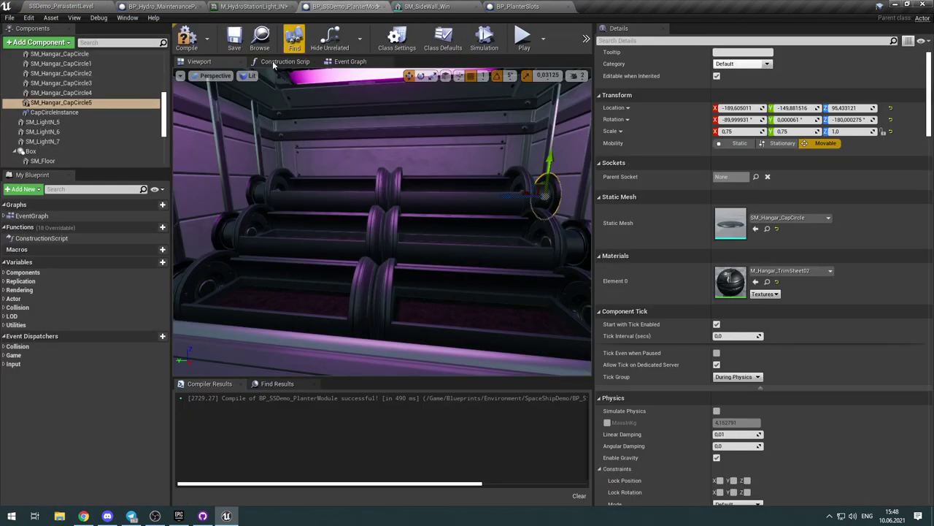
{"action": "left_click", "coordinate": [73, 113]}
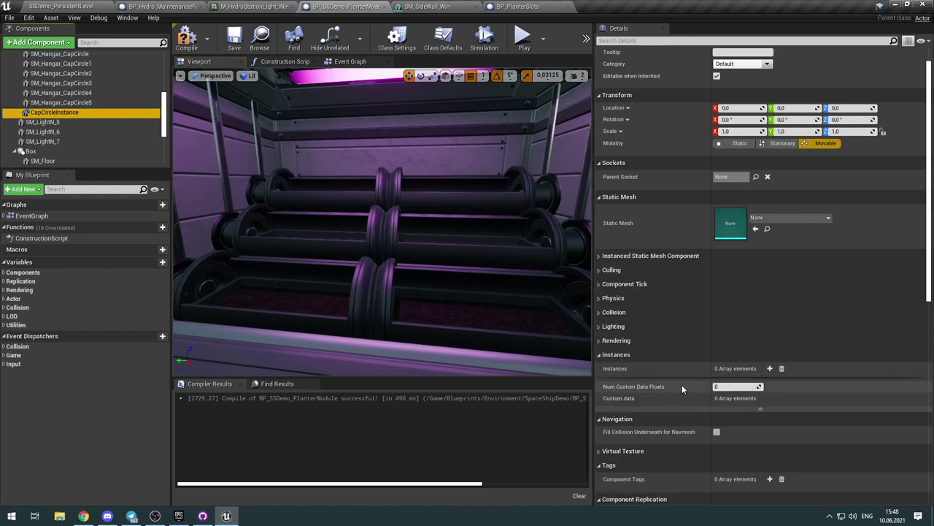
{"action": "left_click", "coordinate": [770, 368]}
{"action": "left_click", "coordinate": [771, 369]}
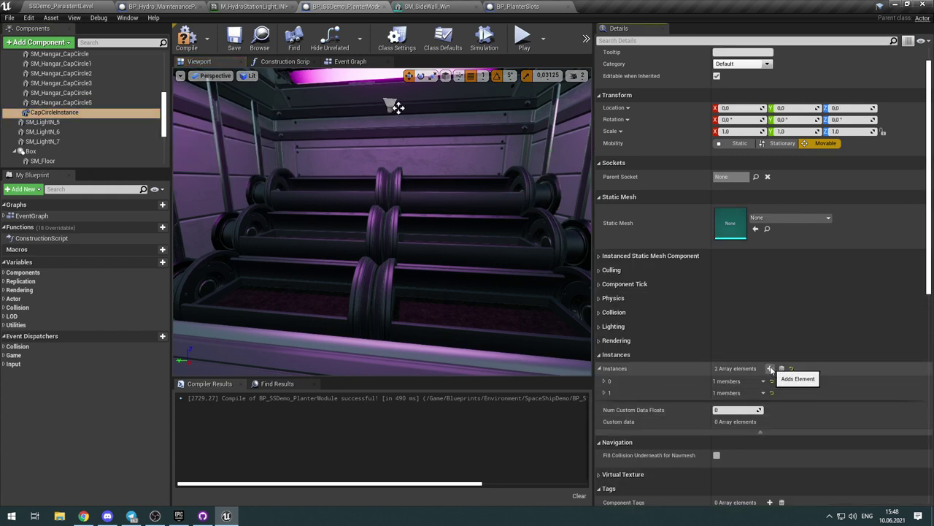
{"action": "left_click", "coordinate": [770, 369]}
{"action": "left_click", "coordinate": [770, 369]}
{"action": "left_click", "coordinate": [771, 369]}
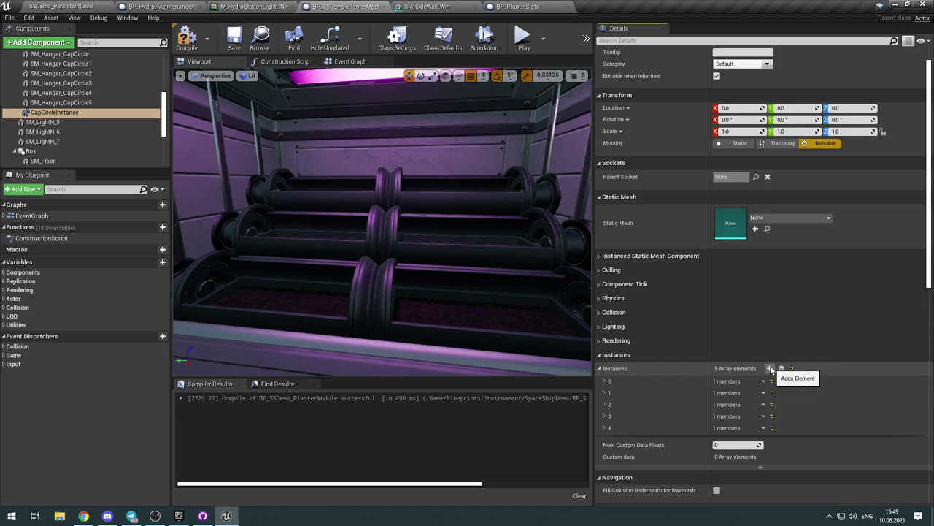
{"action": "left_click", "coordinate": [770, 369]}
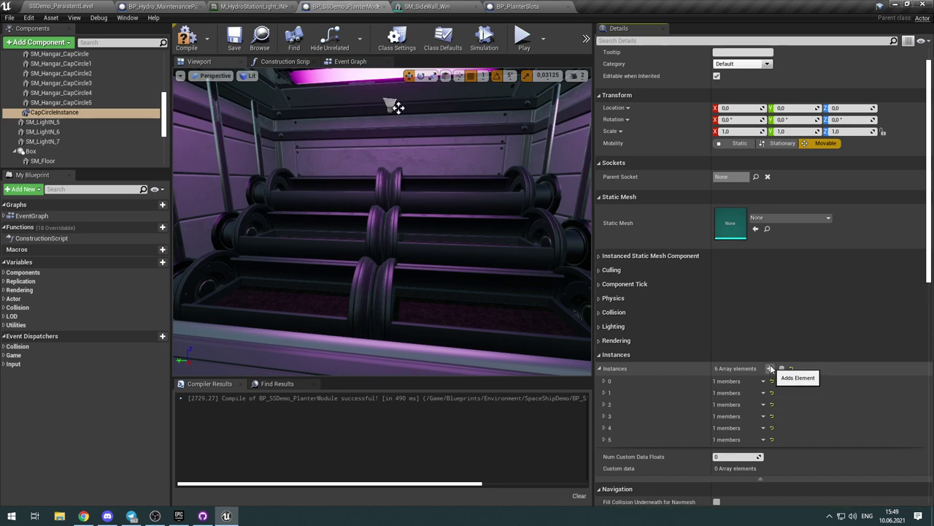
{"action": "left_click", "coordinate": [755, 229]}
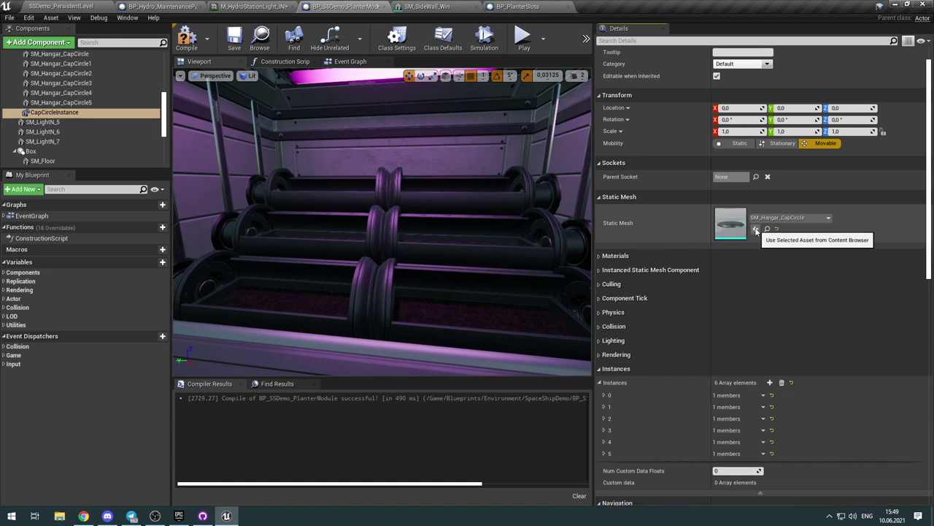
Step: Copy the location of SM_Hangar_CapCircle5 (-189.605011, -149.881516, 95.433121) into instance 0 of CapCircleInstance
{"action": "left_click", "coordinate": [109, 103]}
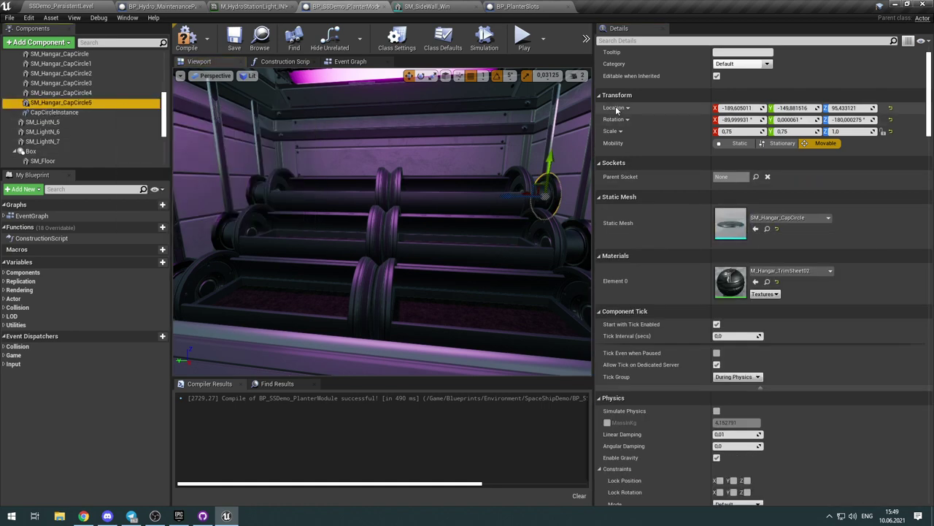
{"action": "right_click", "coordinate": [615, 108]}
{"action": "left_click", "coordinate": [627, 112]}
{"action": "left_click", "coordinate": [53, 113]}
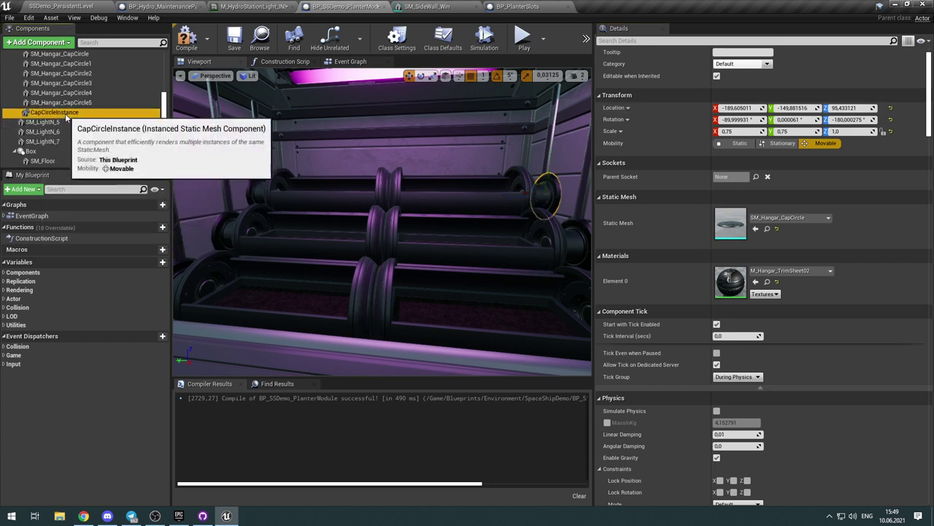
{"action": "left_click", "coordinate": [603, 395]}
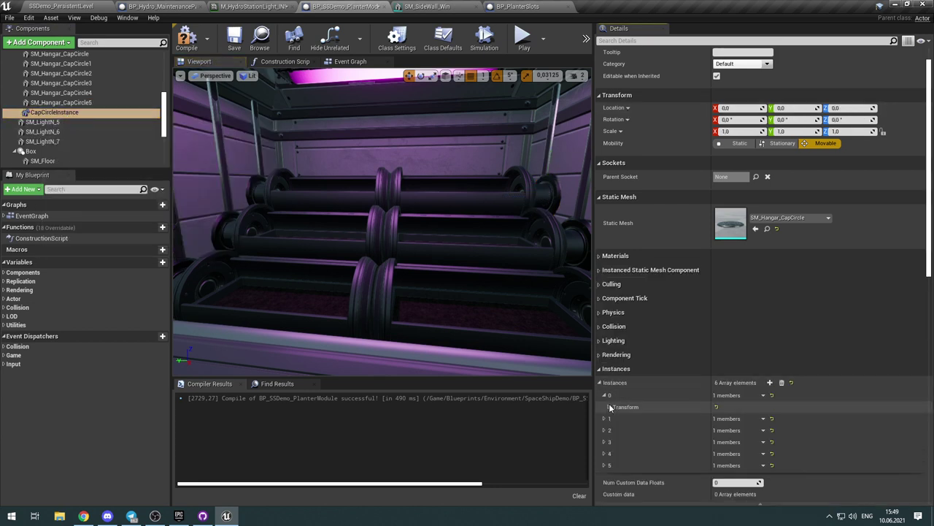
{"action": "left_click", "coordinate": [609, 406]}
{"action": "right_click", "coordinate": [630, 418]}
{"action": "left_click", "coordinate": [649, 434]}
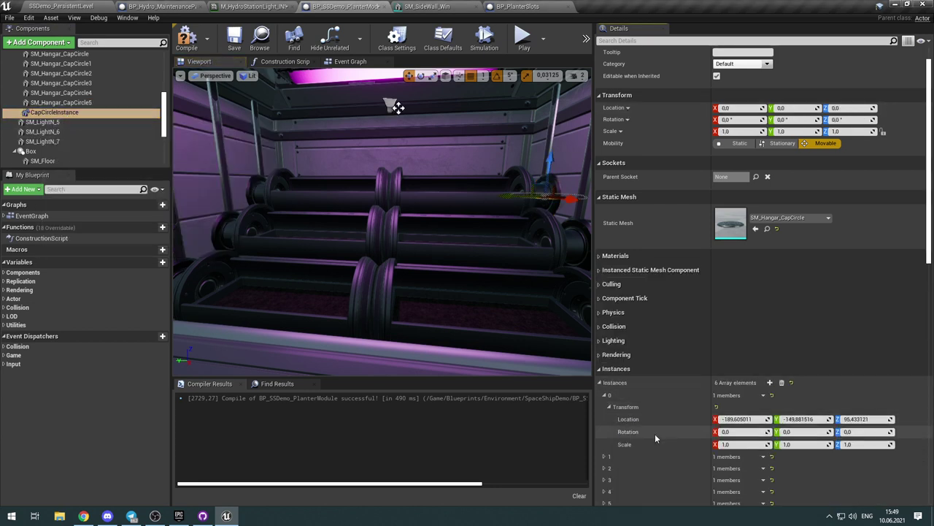
Step: Copy the rotation of SM_Hangar_CapCircle5 (-89.999931, 0.000061, -180.000275) into instance 0 of CapCircleInstance
{"action": "left_click", "coordinate": [75, 103]}
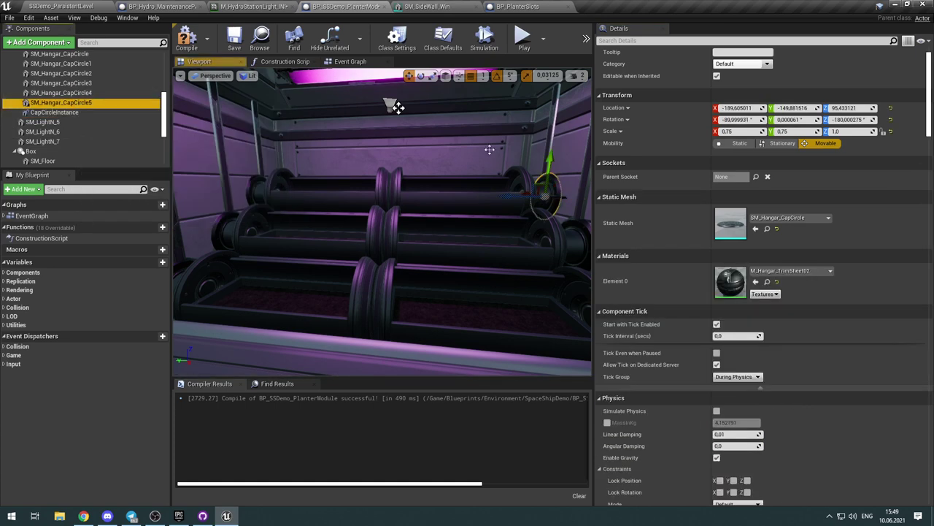
{"action": "right_click", "coordinate": [614, 120]}
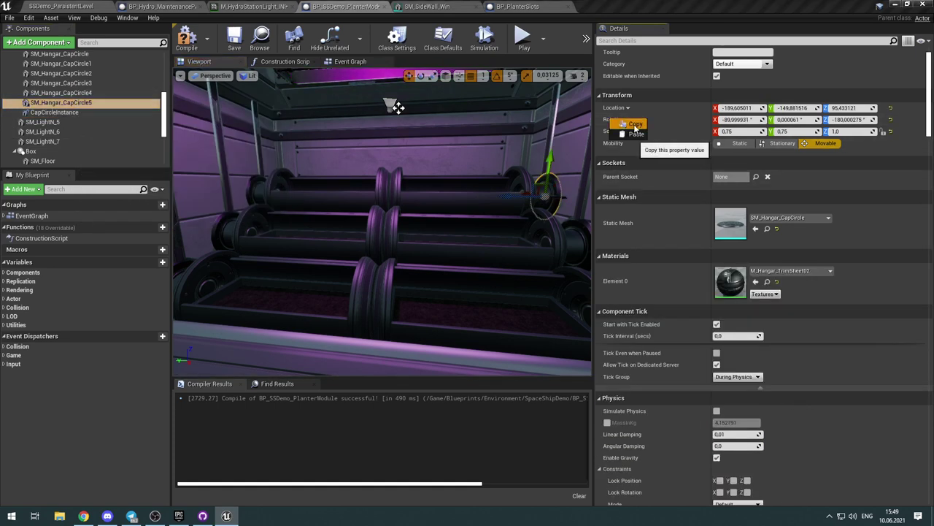
{"action": "left_click", "coordinate": [635, 124]}
{"action": "left_click", "coordinate": [110, 113]}
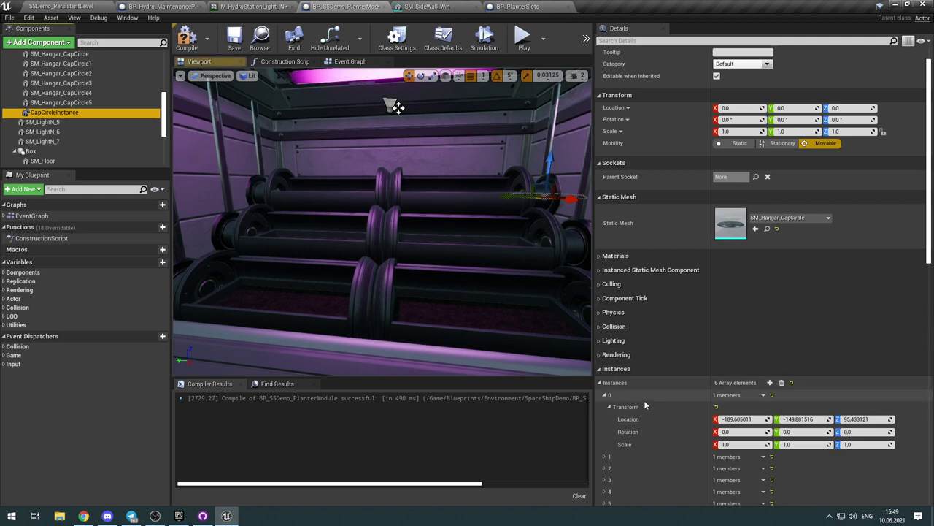
{"action": "right_click", "coordinate": [632, 431]}
{"action": "left_click", "coordinate": [659, 446]}
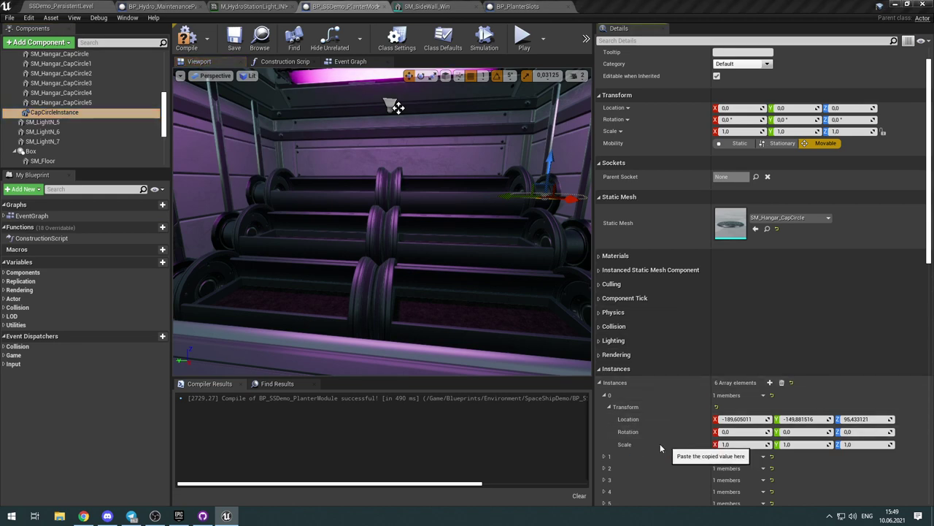
Step: Copy the scale of SM_Hangar_CapCircle5 (0.75, 0.75, 1.0) into instance 0 of CapCircleInstance
{"action": "left_click", "coordinate": [84, 103]}
{"action": "right_click", "coordinate": [616, 132]}
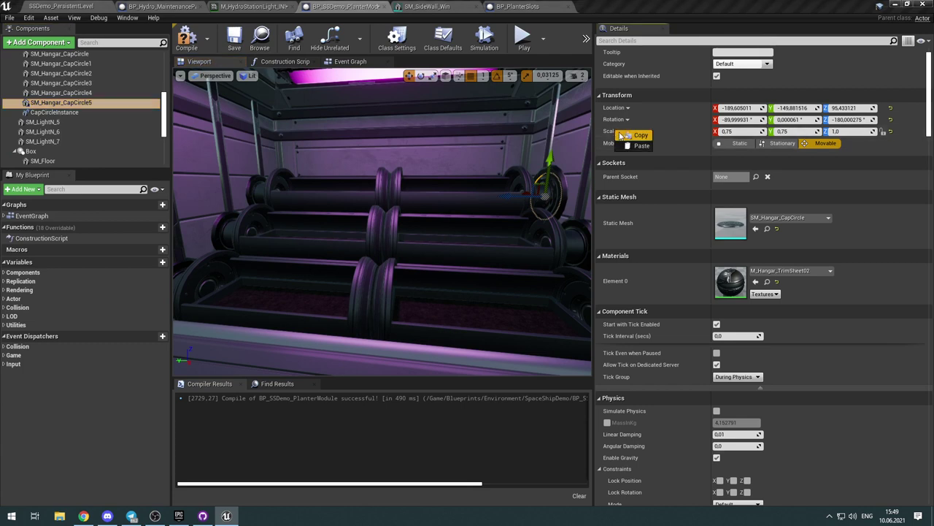
{"action": "left_click", "coordinate": [622, 135]}
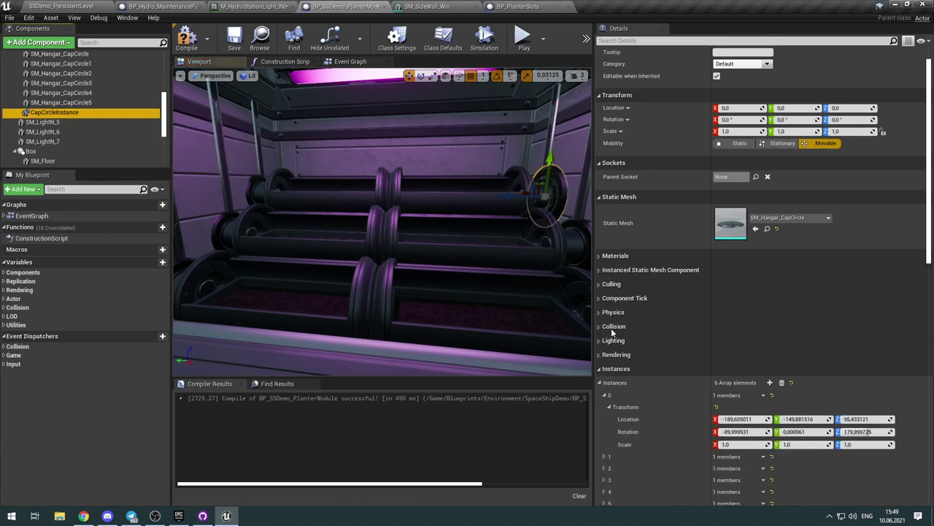
{"action": "left_click", "coordinate": [623, 447]}
{"action": "right_click", "coordinate": [624, 446]}
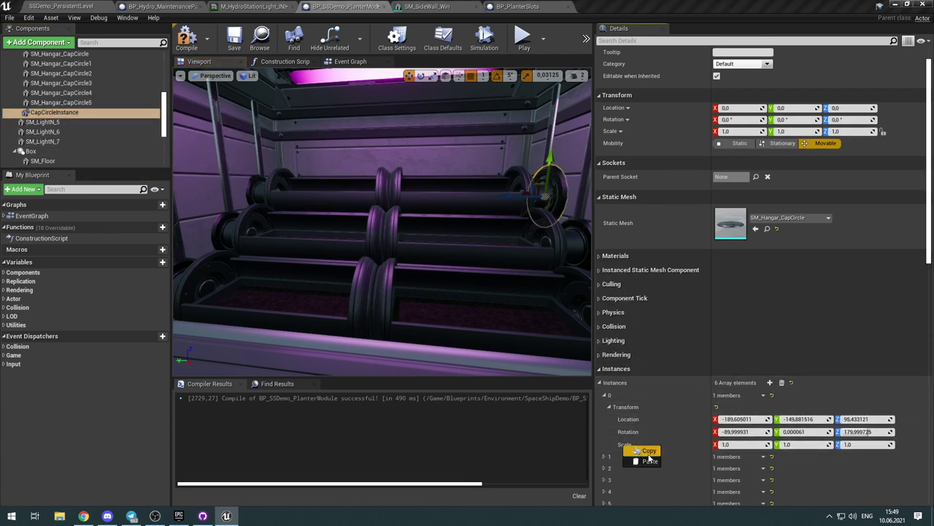
{"action": "left_click", "coordinate": [650, 462]}
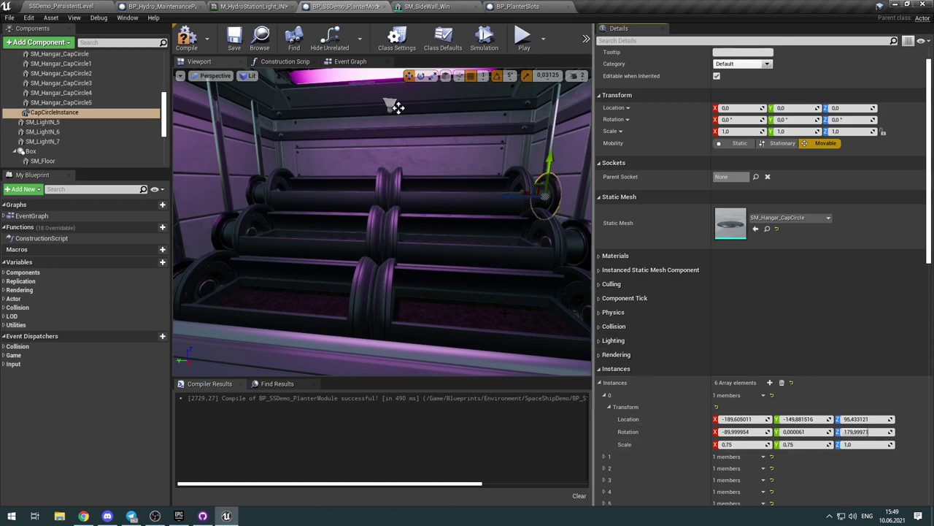
Step: Copy the location of SM_Hangar_CapCircle4 (-144.605011, -149.881409, 60.433105) into instance 1 of CapCircleInstance
{"action": "left_click", "coordinate": [72, 93]}
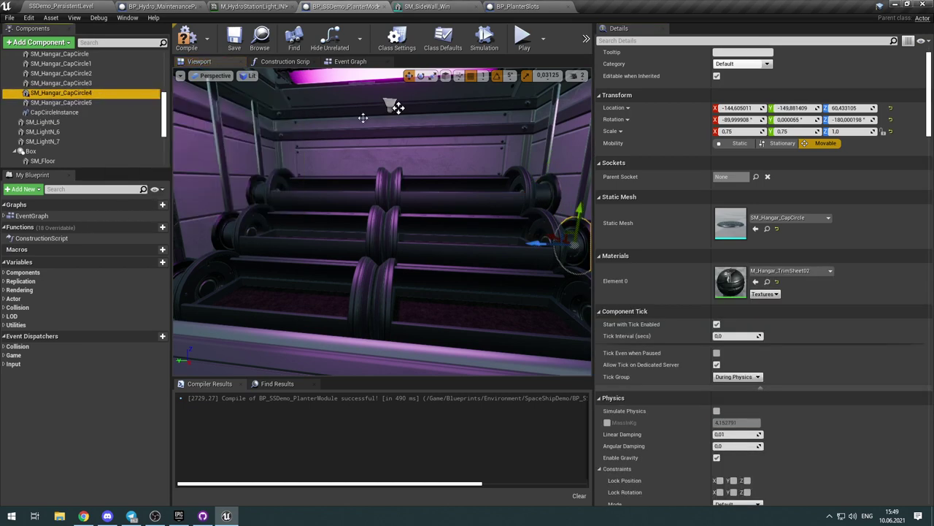
{"action": "right_click", "coordinate": [617, 108]}
{"action": "left_click", "coordinate": [633, 114]}
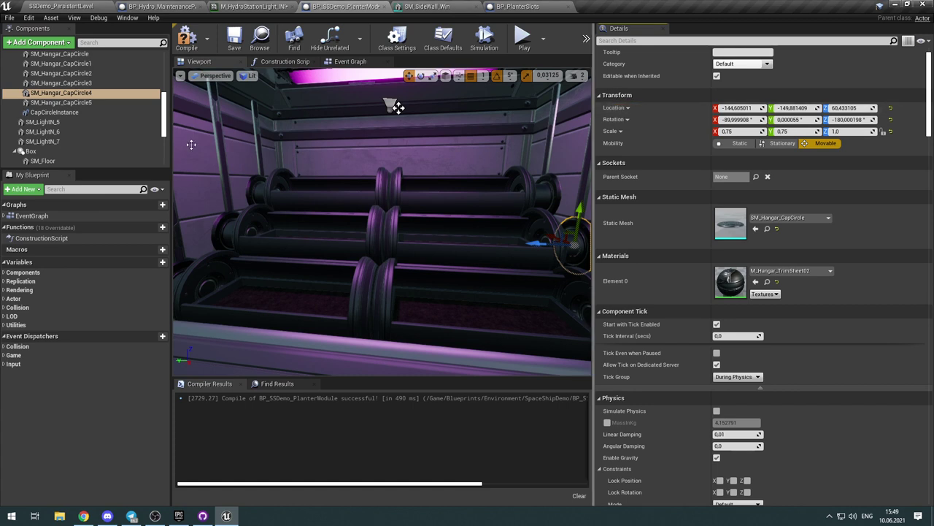
{"action": "left_click", "coordinate": [66, 112]}
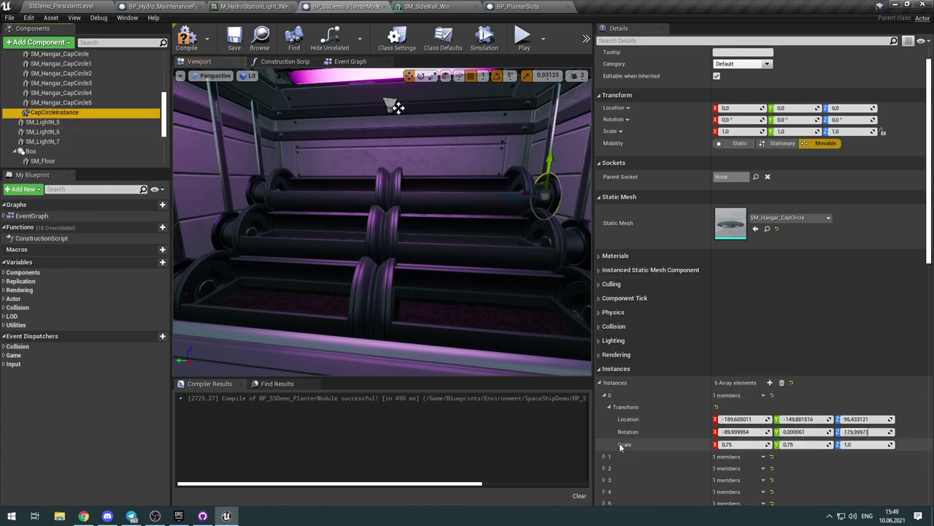
{"action": "left_click", "coordinate": [606, 395]}
{"action": "left_click", "coordinate": [605, 406]}
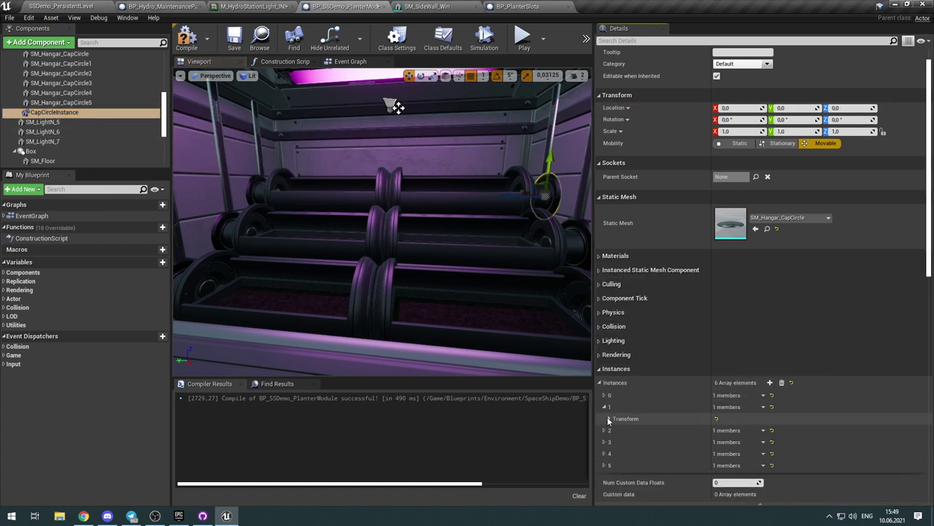
{"action": "left_click", "coordinate": [609, 418]}
{"action": "right_click", "coordinate": [625, 431]}
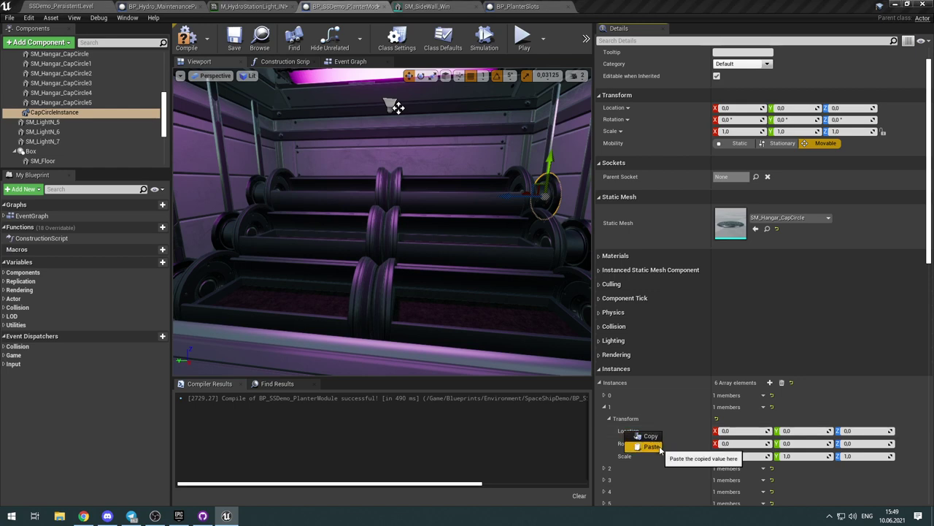
{"action": "left_click", "coordinate": [651, 447]}
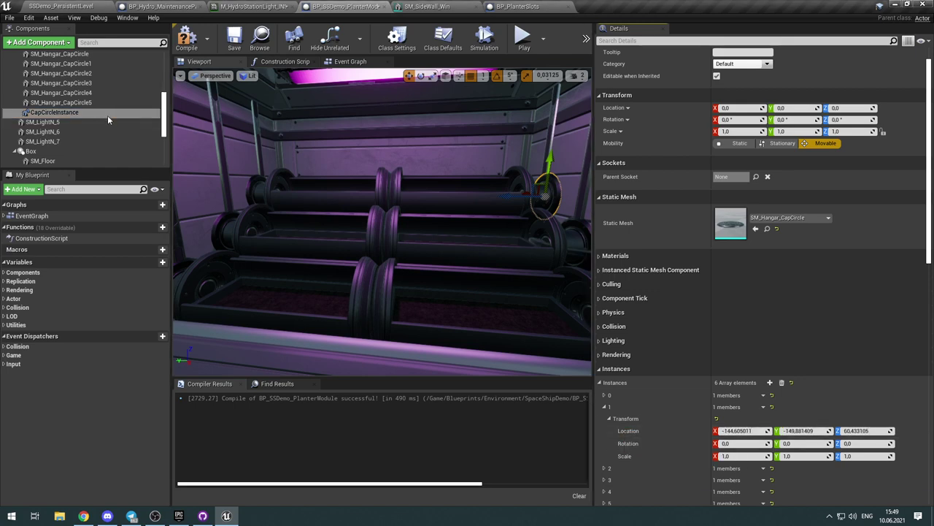
Step: Copy the rotation of SM_Hangar_CapCircle4 (-89.999908, 0.000055, -180.000198) into instance 1 of CapCircleInstance
{"action": "left_click", "coordinate": [101, 94]}
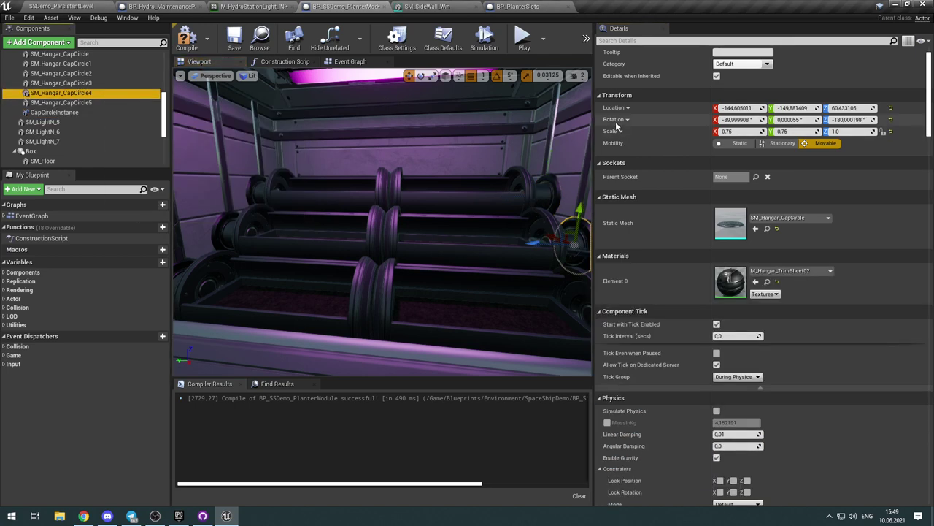
{"action": "left_click", "coordinate": [84, 113]}
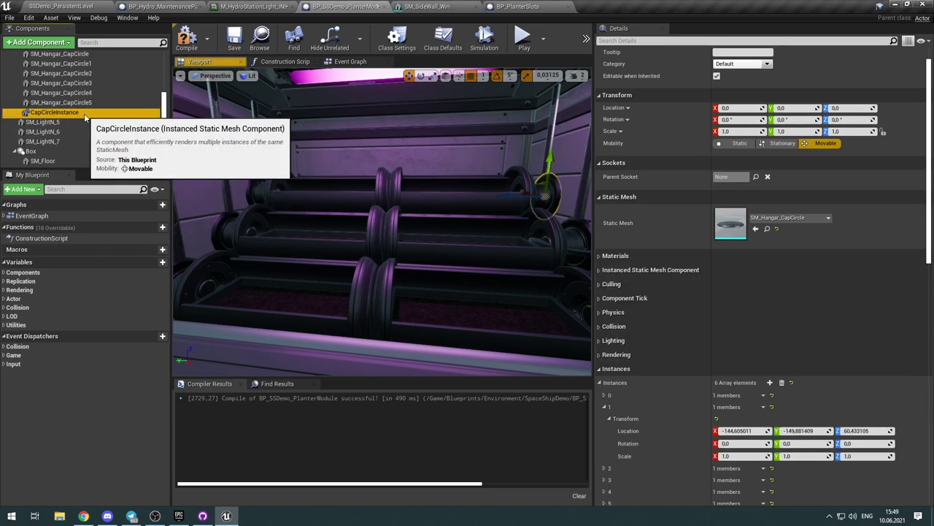
{"action": "right_click", "coordinate": [632, 445]}
{"action": "left_click", "coordinate": [663, 455]}
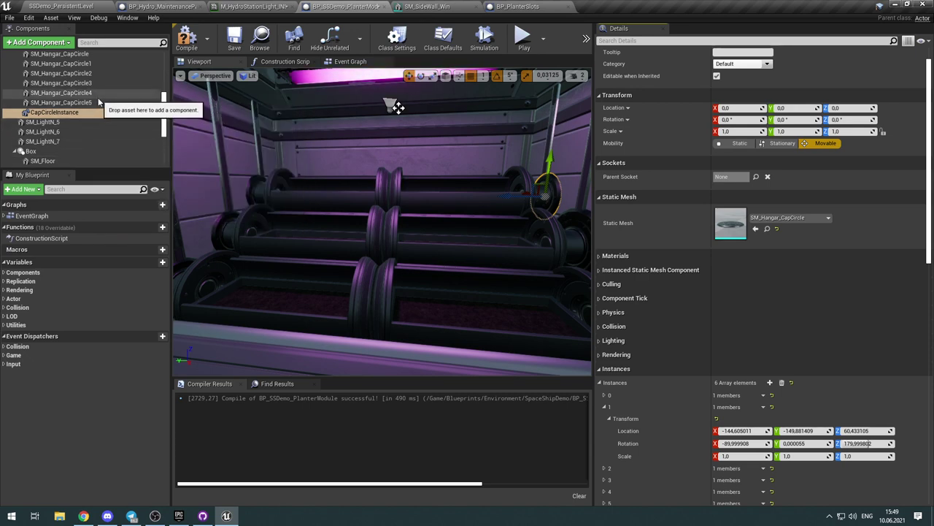
Step: Copy the scale of SM_Hangar_CapCircle4 (0.75, 0.75, 1.0) into instance 1 of CapCircleInstance
{"action": "left_click", "coordinate": [95, 93]}
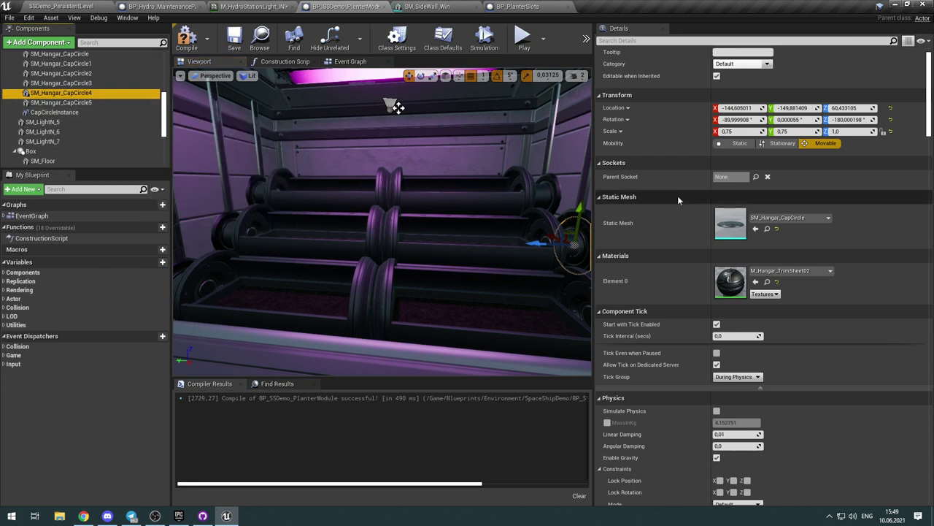
{"action": "right_click", "coordinate": [612, 131]}
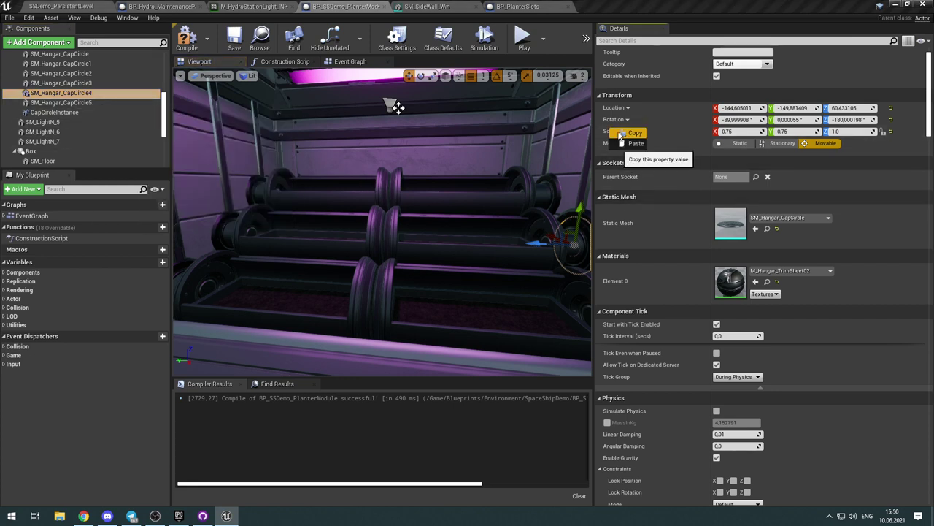
{"action": "left_click", "coordinate": [632, 133]}
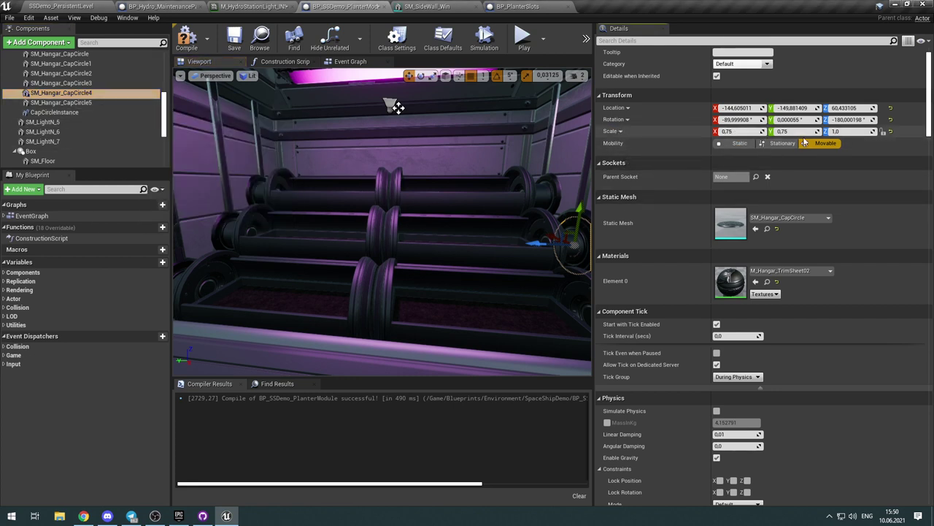
{"action": "left_click", "coordinate": [102, 113]}
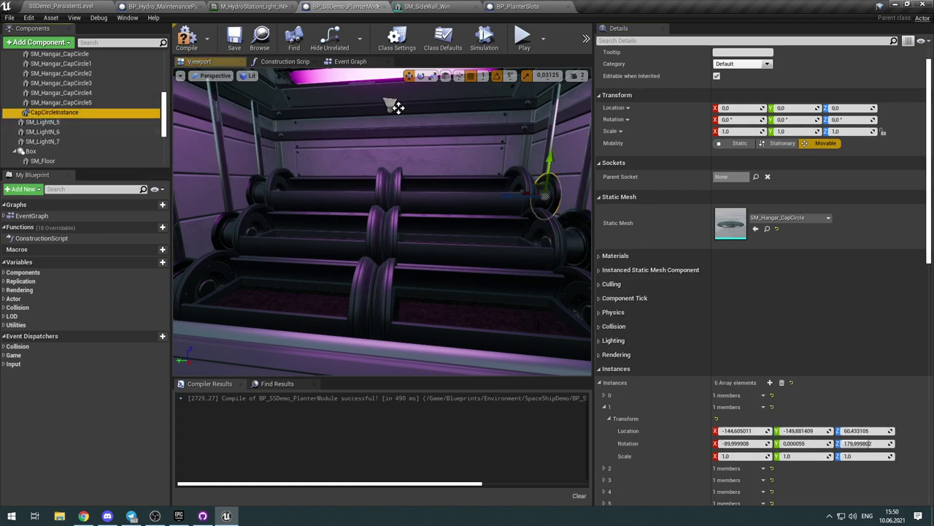
{"action": "right_click", "coordinate": [626, 455]}
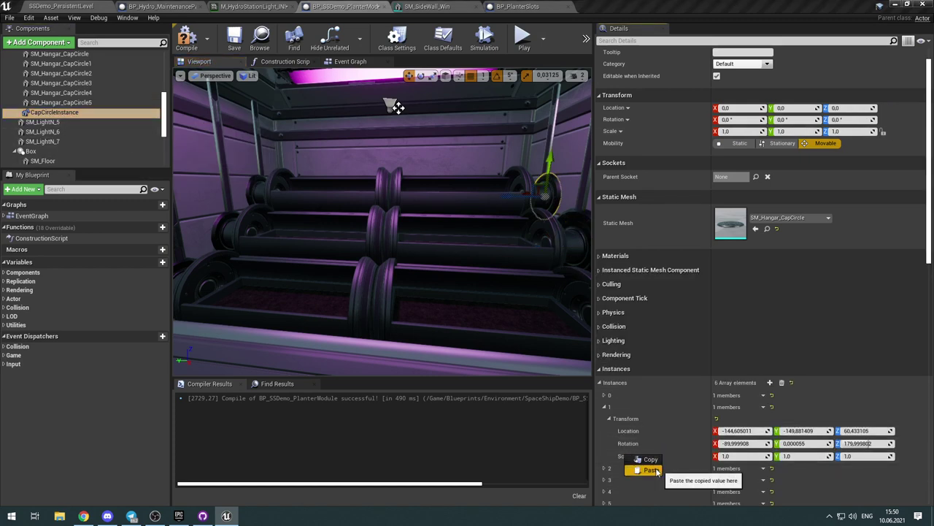
{"action": "left_click", "coordinate": [652, 470]}
Step: Paste the copied scale (0.75, 0.75, 1.0) into instances 2 and 3 of CapCircleInstance
{"action": "left_click", "coordinate": [605, 470]}
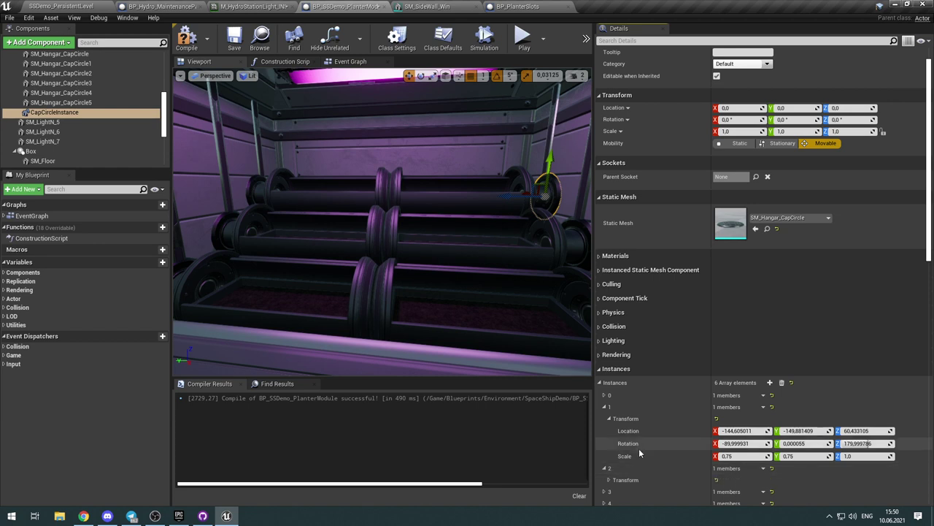
{"action": "scroll", "coordinate": [628, 445], "scroll_direction": "down", "scroll_amount": 2}
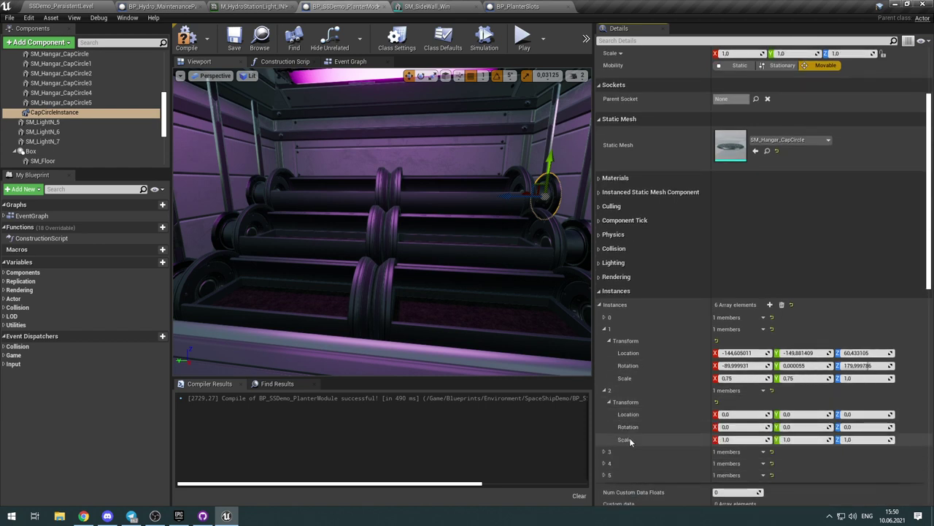
{"action": "right_click", "coordinate": [629, 438]}
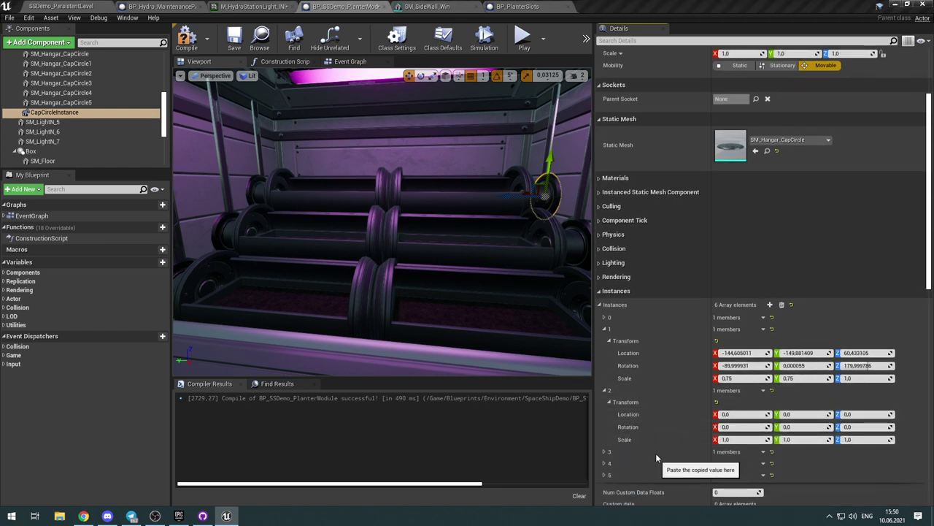
{"action": "left_click", "coordinate": [655, 452]}
{"action": "left_click", "coordinate": [605, 452]}
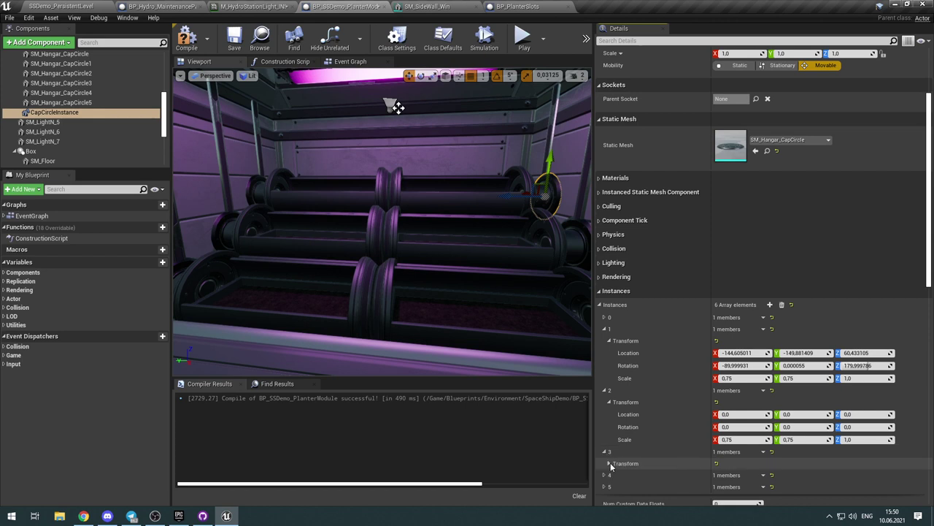
{"action": "scroll", "coordinate": [642, 448], "scroll_direction": "down", "scroll_amount": 2}
{"action": "right_click", "coordinate": [629, 439]}
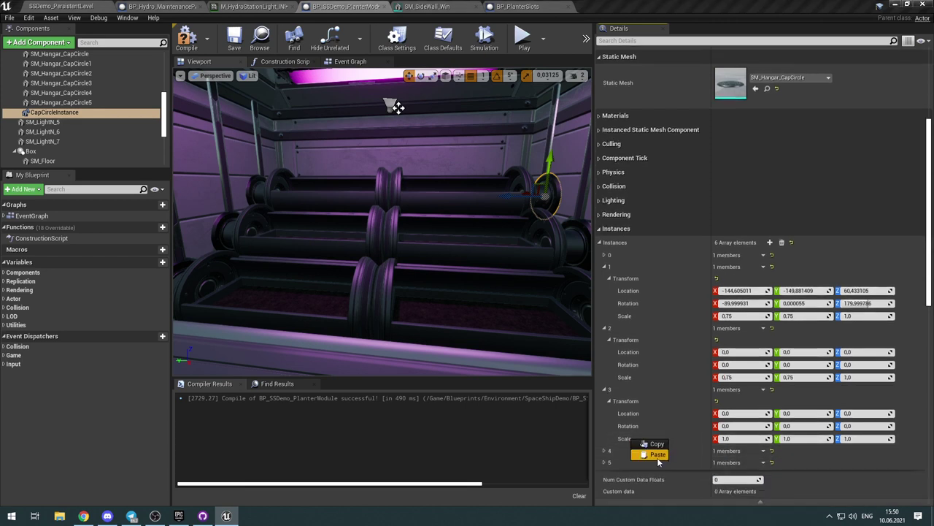
{"action": "left_click", "coordinate": [657, 460]}
Step: Paste the copied scale (0.75, 0.75, 1.0) into instances 4 and 5 of CapCircleInstance and collapse instance 1
{"action": "left_click", "coordinate": [605, 449]}
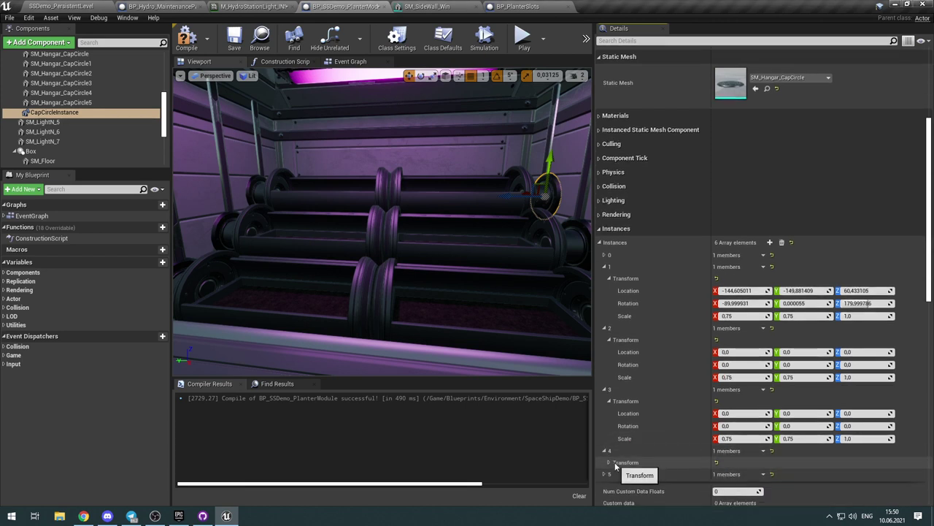
{"action": "left_click", "coordinate": [610, 461]}
{"action": "scroll", "coordinate": [661, 467], "scroll_direction": "down", "scroll_amount": 2}
{"action": "right_click", "coordinate": [630, 454]}
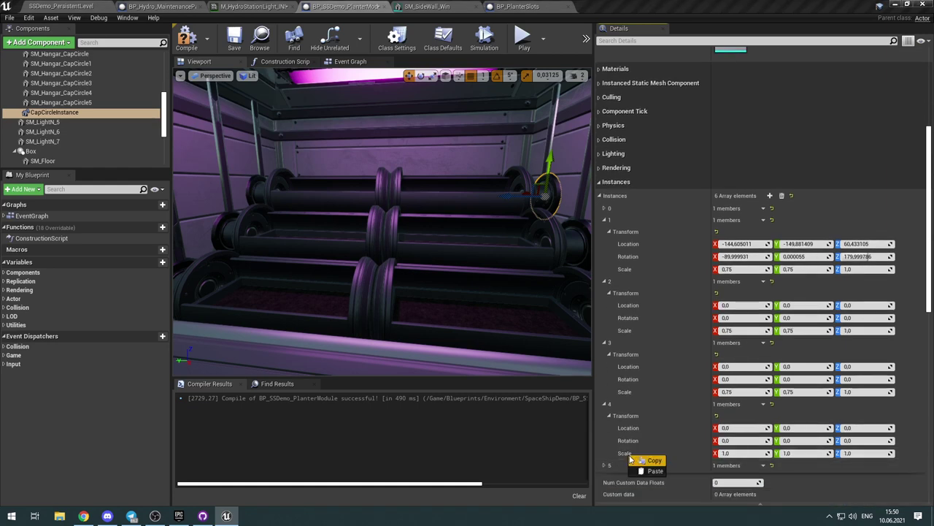
{"action": "left_click", "coordinate": [655, 471]}
{"action": "left_click", "coordinate": [605, 465]}
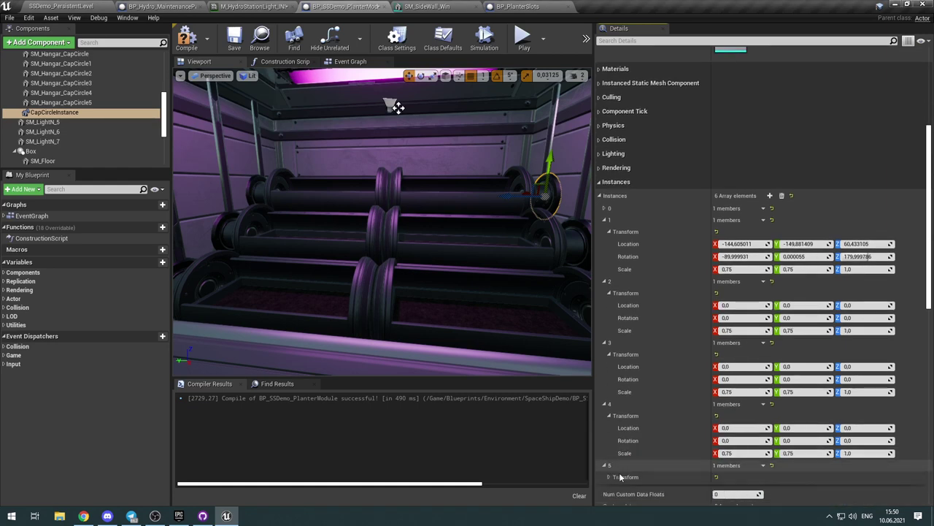
{"action": "left_click", "coordinate": [609, 477]}
{"action": "scroll", "coordinate": [632, 438], "scroll_direction": "down", "scroll_amount": 4}
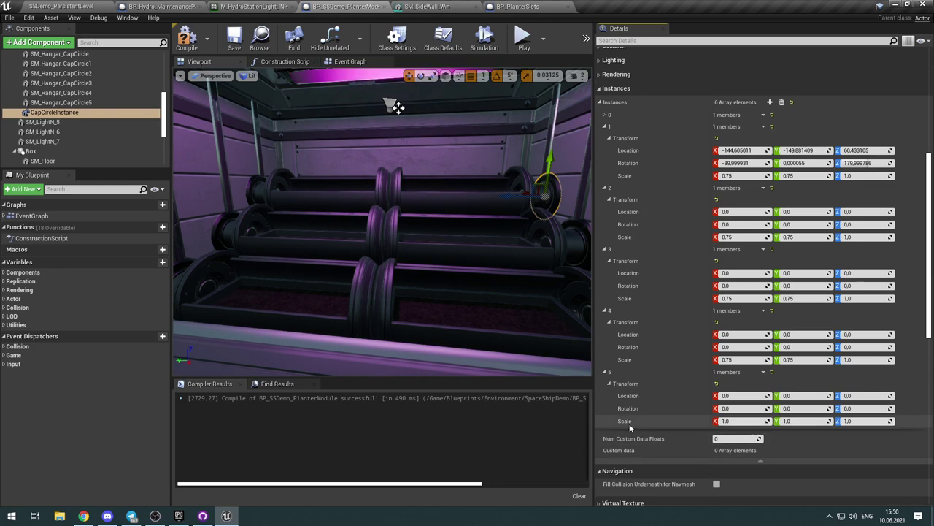
{"action": "right_click", "coordinate": [629, 422]}
{"action": "left_click", "coordinate": [654, 440]}
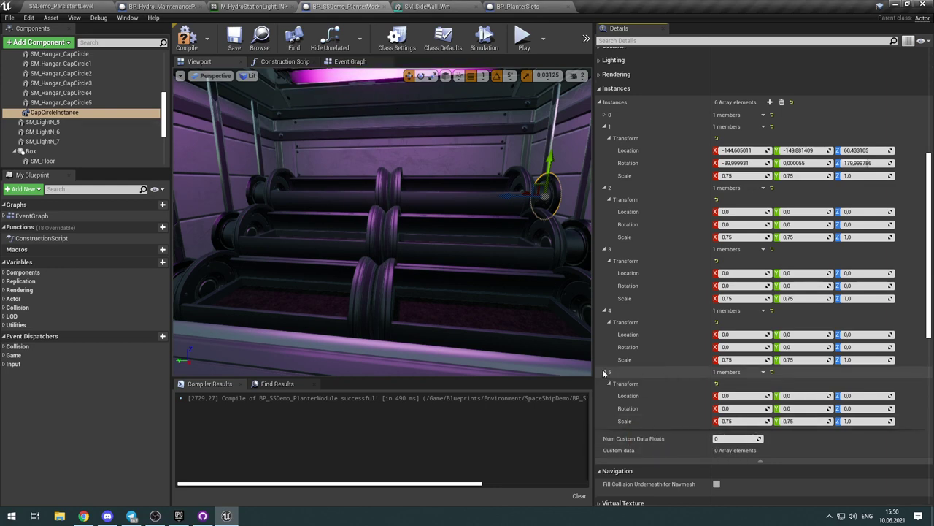
{"action": "scroll", "coordinate": [673, 352], "scroll_direction": "up", "scroll_amount": 5}
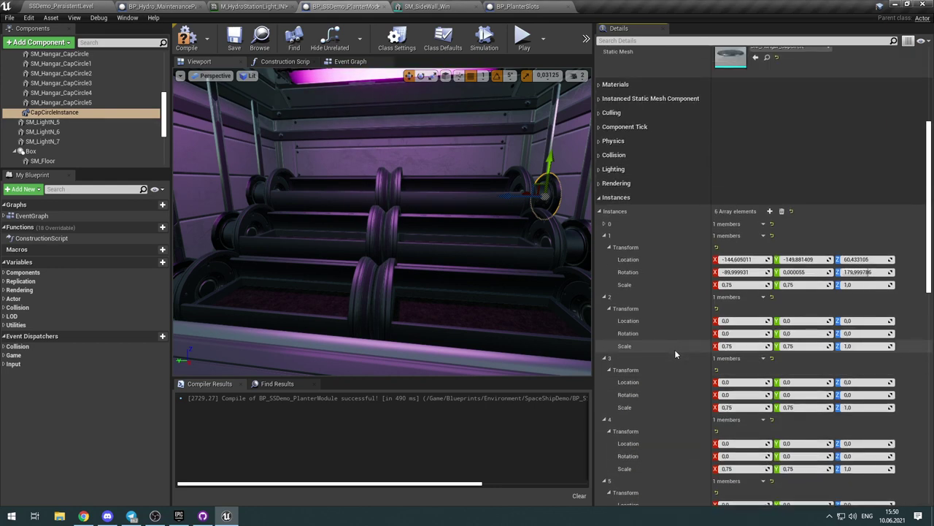
{"action": "left_click", "coordinate": [604, 235]}
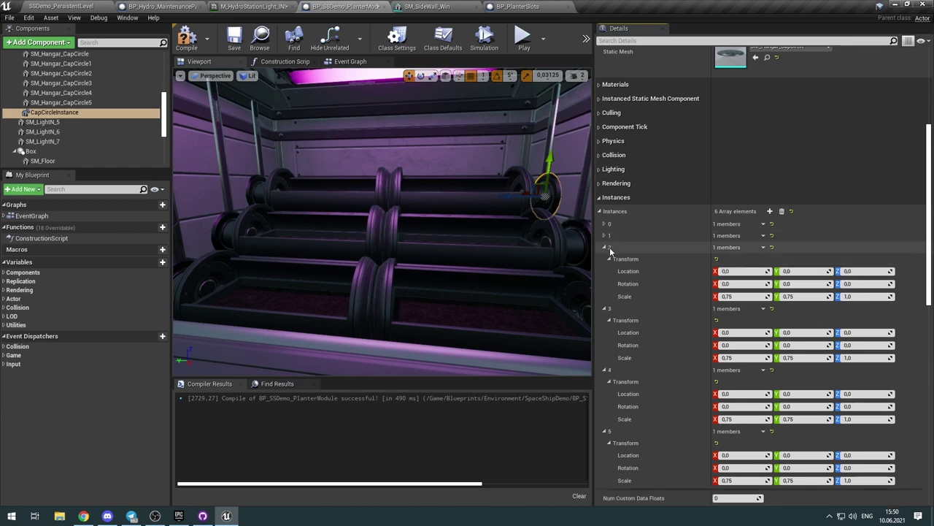
{"action": "left_click", "coordinate": [121, 86]}
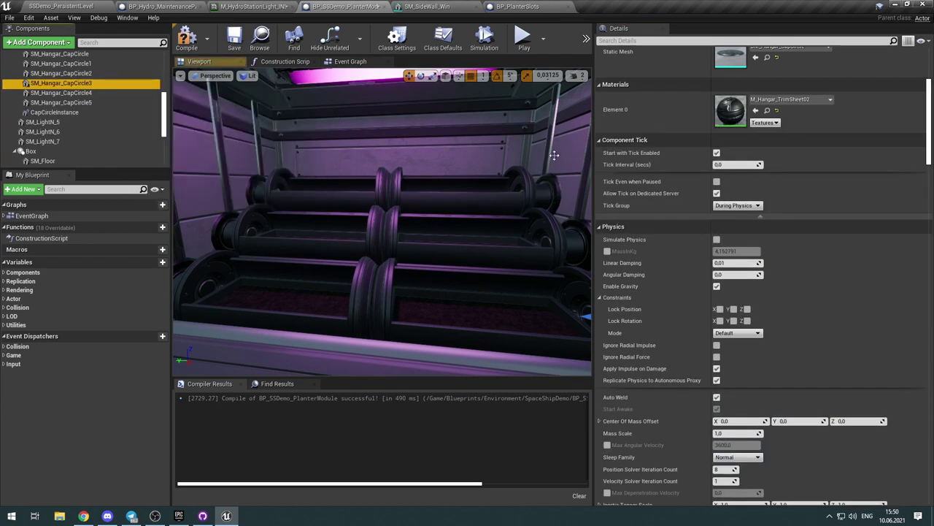
{"action": "scroll", "coordinate": [670, 181], "scroll_direction": "up", "scroll_amount": 4}
{"action": "scroll", "coordinate": [670, 177], "scroll_direction": "up", "scroll_amount": 2}
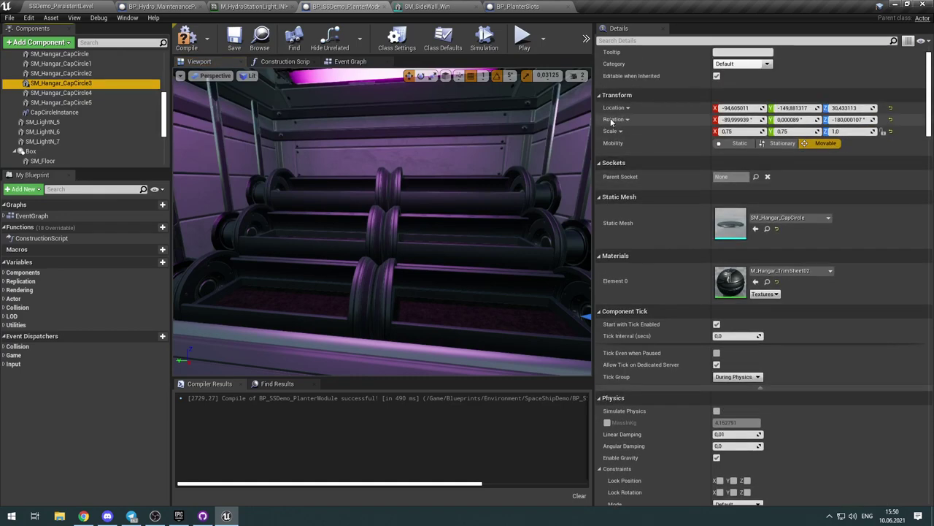
{"action": "right_click", "coordinate": [617, 119]}
{"action": "left_click", "coordinate": [634, 124]}
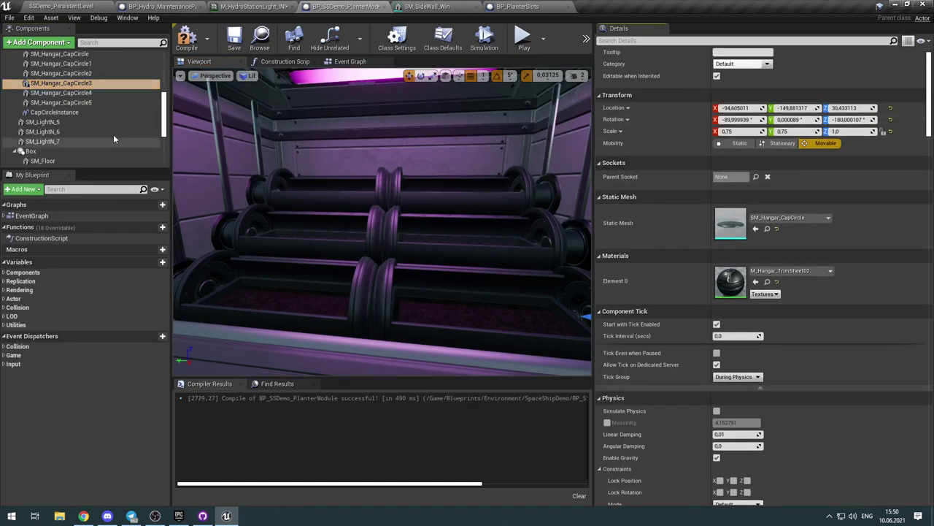
{"action": "left_click", "coordinate": [89, 113]}
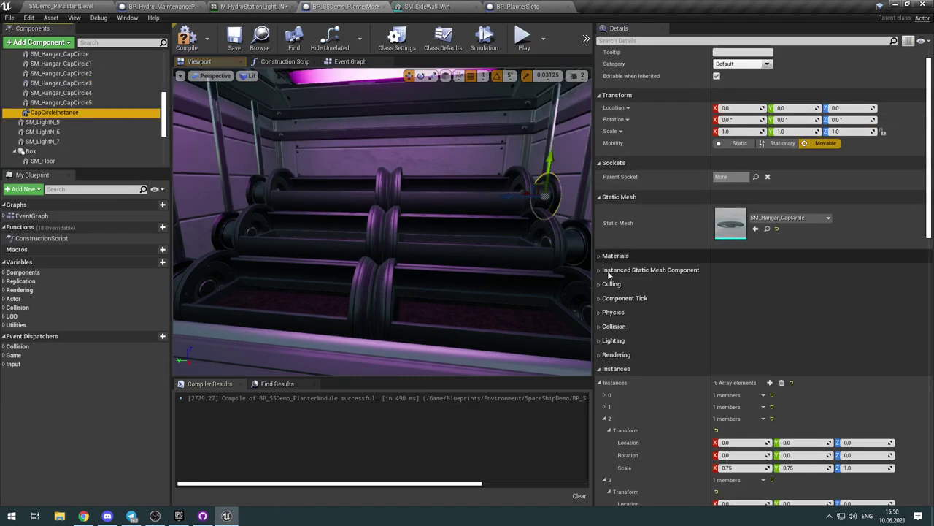
{"action": "right_click", "coordinate": [625, 454]}
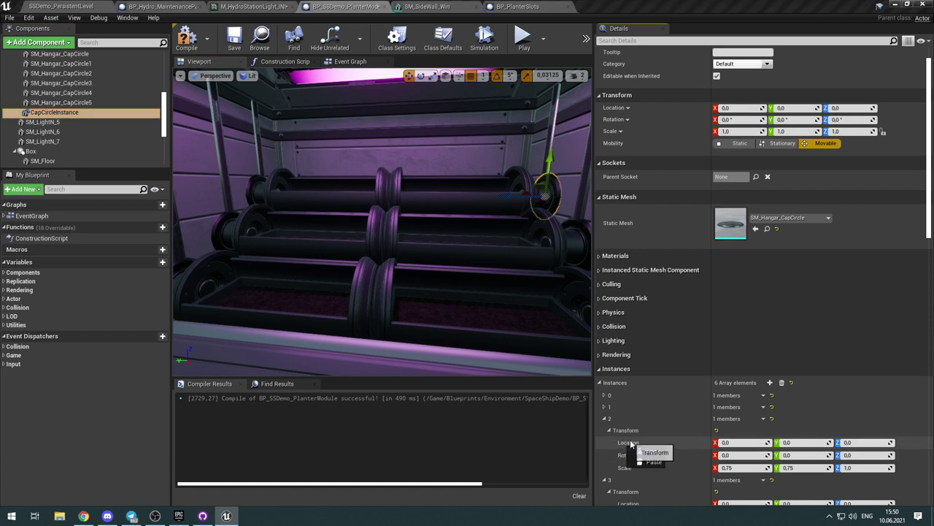
{"action": "left_click", "coordinate": [660, 466]}
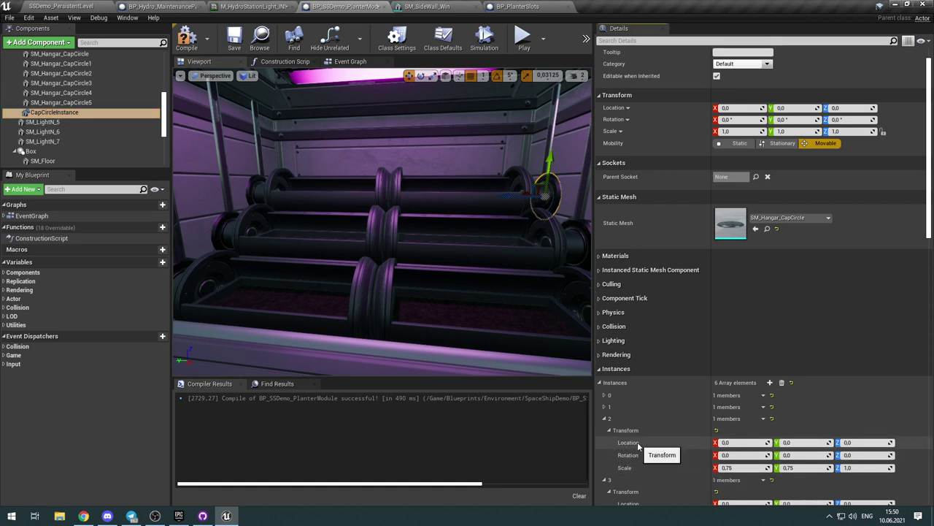
Step: Copy the location of SM_Hangar_CapCircle3 (-94.605011, -149.881317, 30.433113) into instance 2 of CapCircleInstance
{"action": "left_click", "coordinate": [97, 85]}
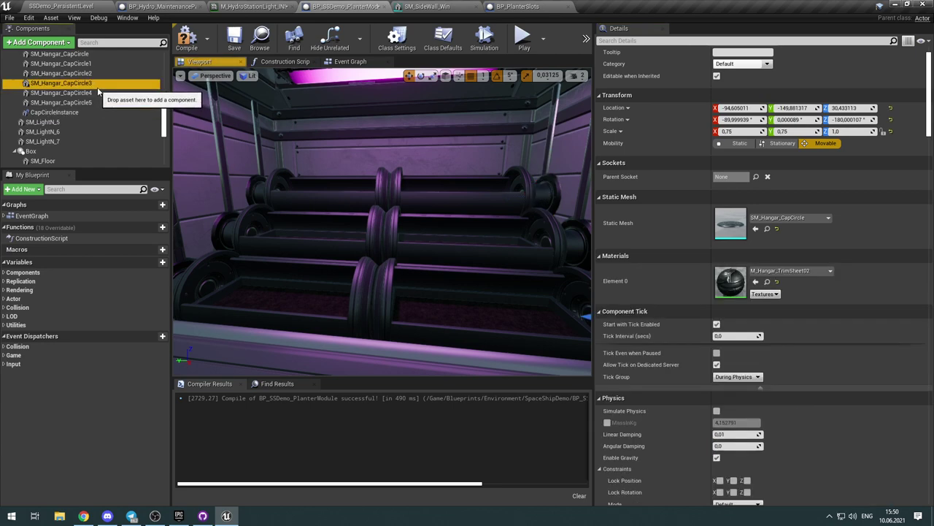
{"action": "right_click", "coordinate": [618, 110]}
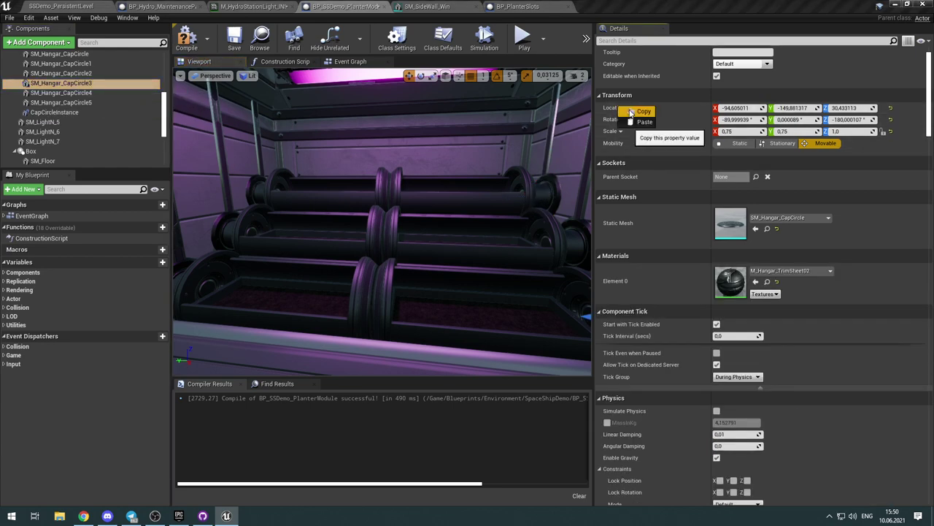
{"action": "left_click", "coordinate": [643, 111]}
{"action": "left_click", "coordinate": [54, 112]}
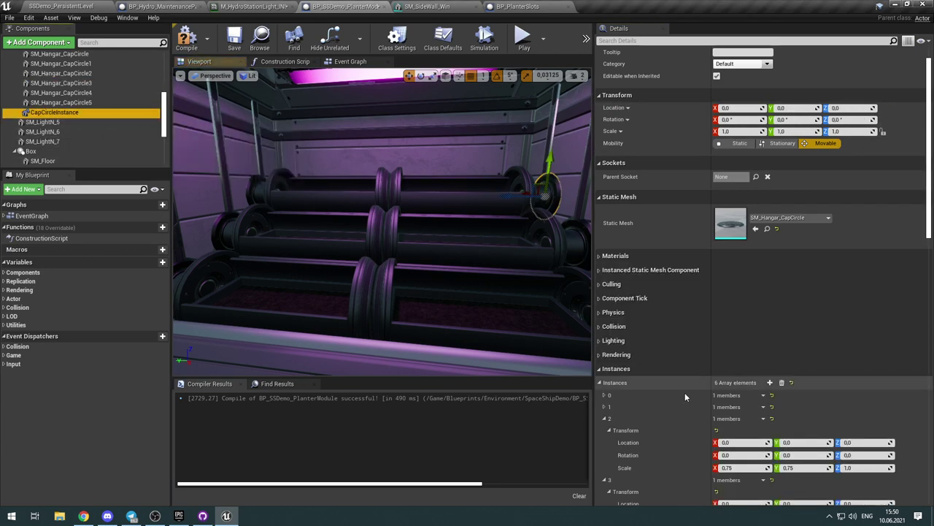
{"action": "right_click", "coordinate": [642, 441]}
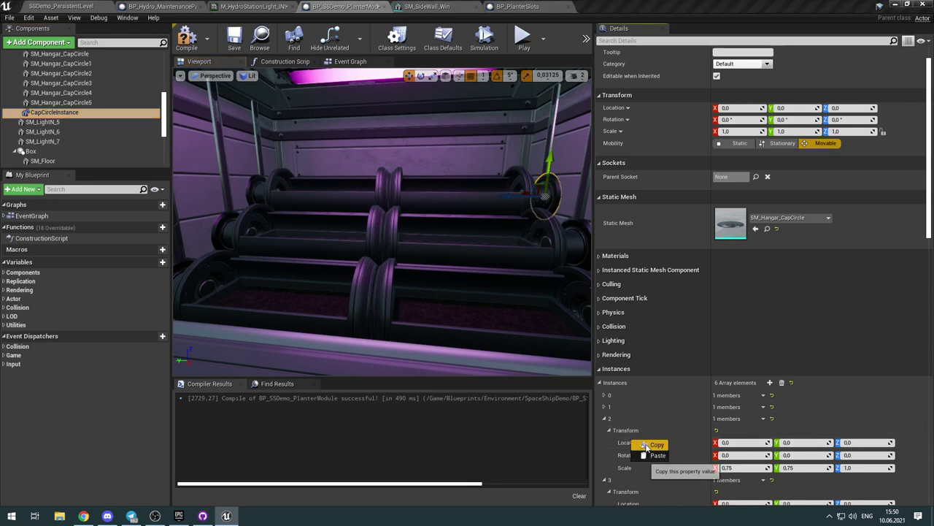
{"action": "left_click", "coordinate": [659, 455]}
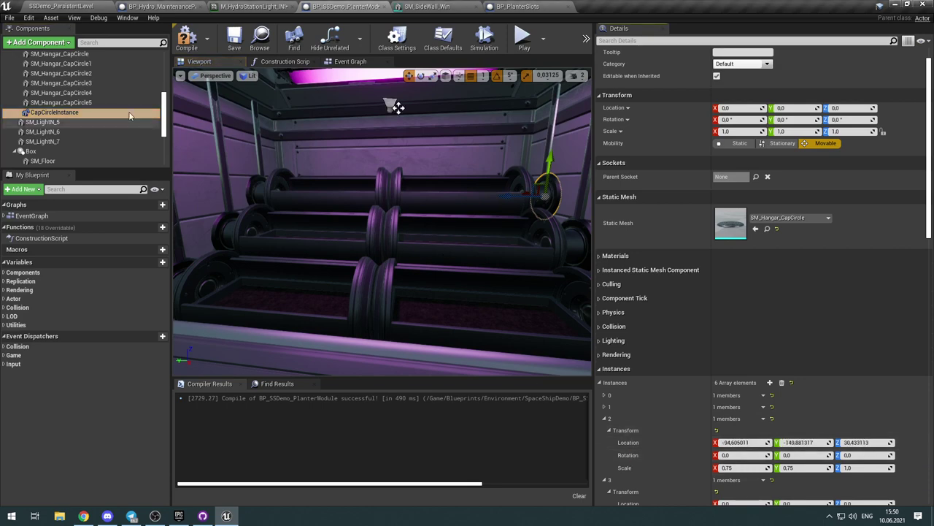
Step: Copy the rotation of SM_Hangar_CapCircle3 (-89.999939, 0.000089, -180.000107) into instance 2 of CapCircleInstance
{"action": "left_click", "coordinate": [98, 83]}
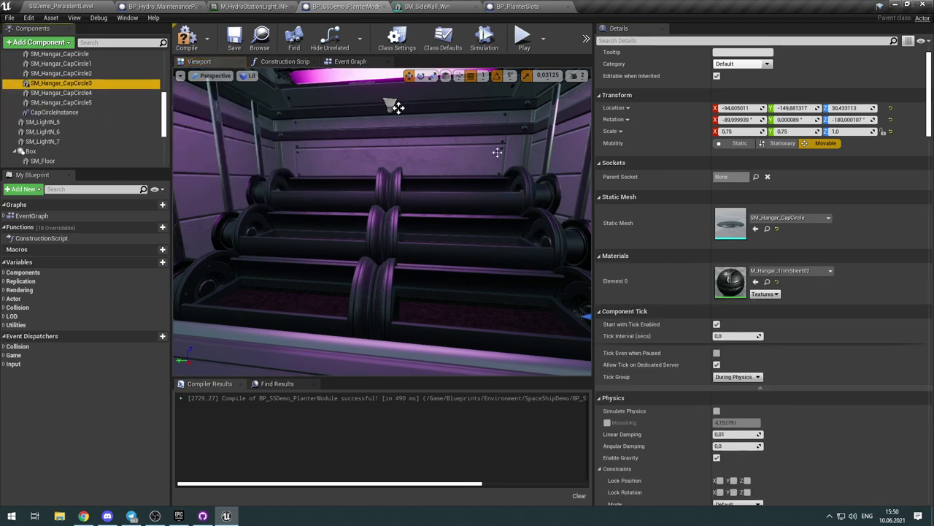
{"action": "right_click", "coordinate": [619, 120]}
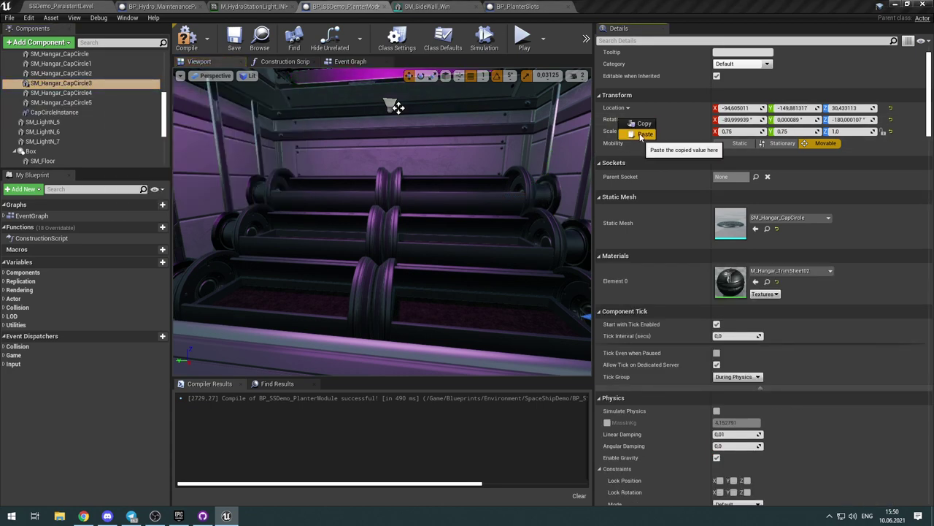
{"action": "left_click", "coordinate": [643, 123]}
{"action": "left_click", "coordinate": [55, 112]}
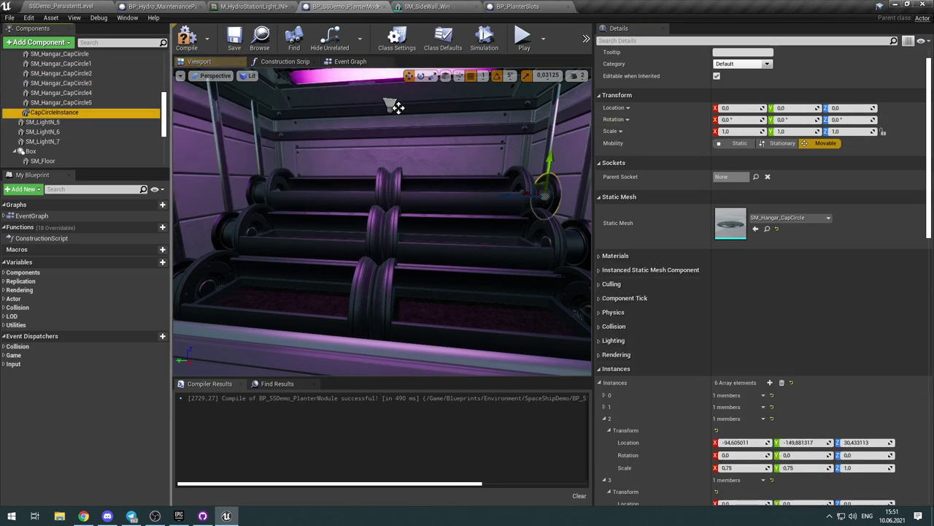
{"action": "right_click", "coordinate": [635, 456]}
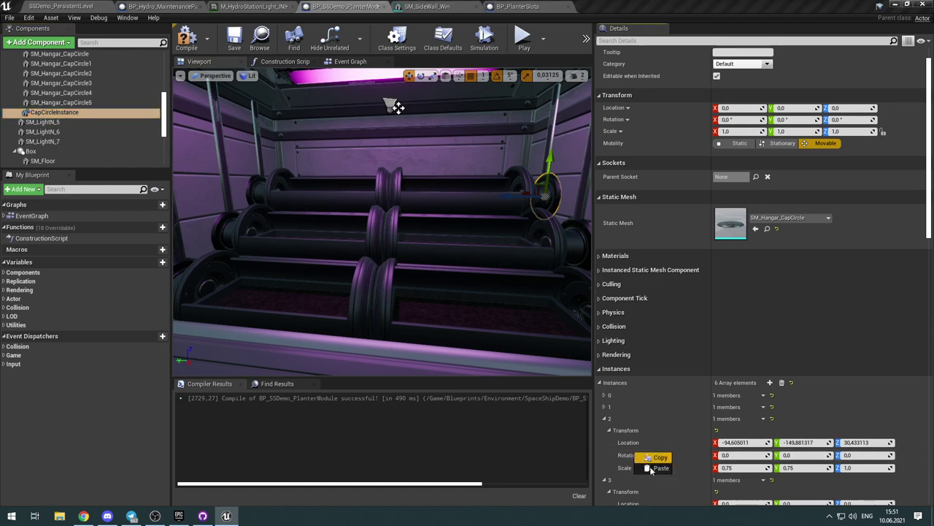
{"action": "left_click", "coordinate": [650, 468]}
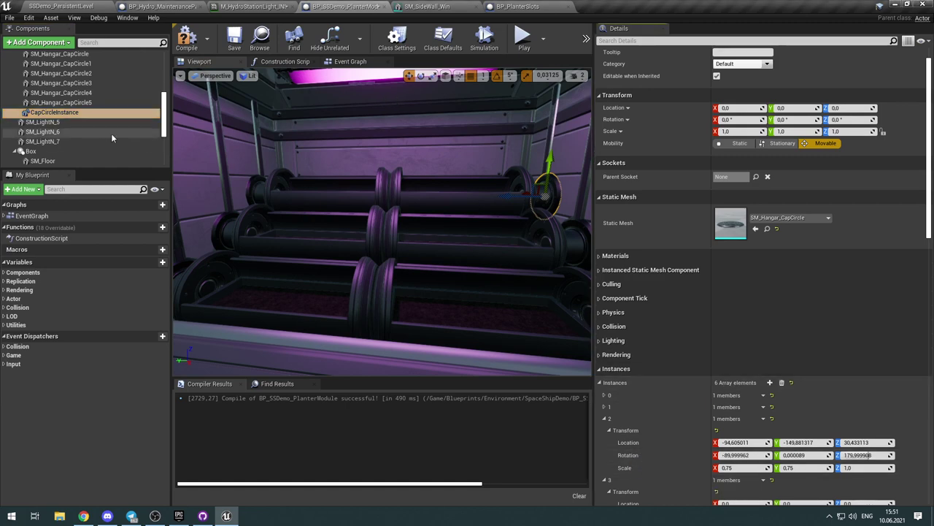
Step: Copy the location of SM_Hangar_CapCircle2 (-189.60498, 150.118484, 95.433716) into instance 3 of CapCircleInstance
{"action": "left_click", "coordinate": [100, 73]}
{"action": "right_click", "coordinate": [616, 108]}
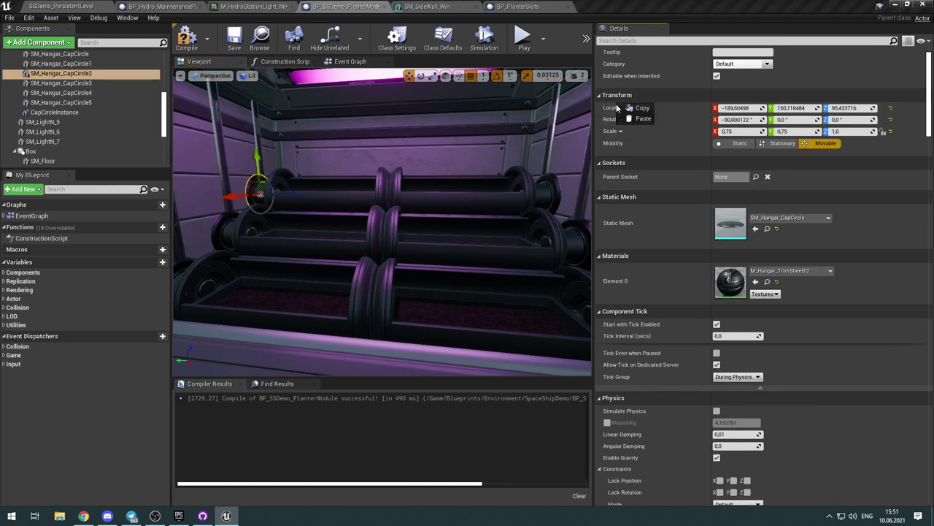
{"action": "left_click", "coordinate": [639, 111]}
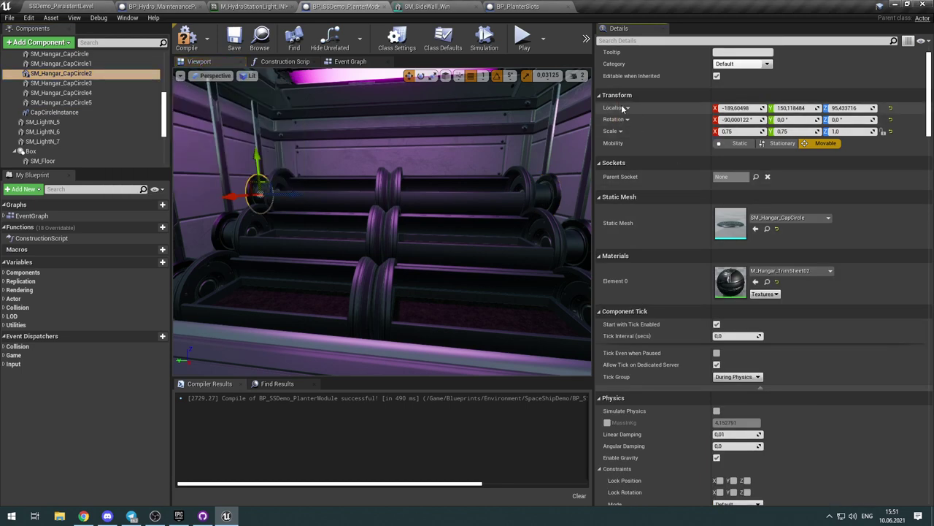
{"action": "left_click", "coordinate": [97, 113]}
{"action": "left_click", "coordinate": [605, 418]}
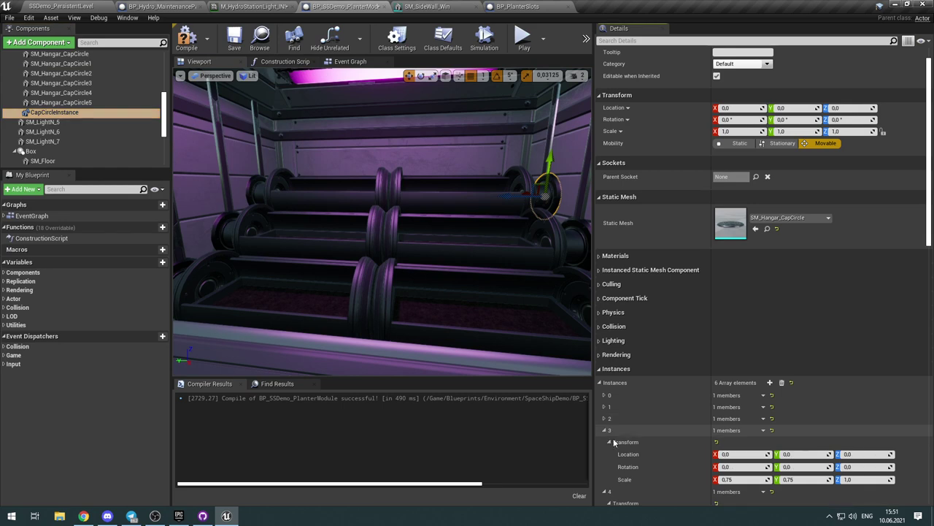
{"action": "scroll", "coordinate": [668, 433], "scroll_direction": "down", "scroll_amount": 4}
{"action": "right_click", "coordinate": [635, 392]}
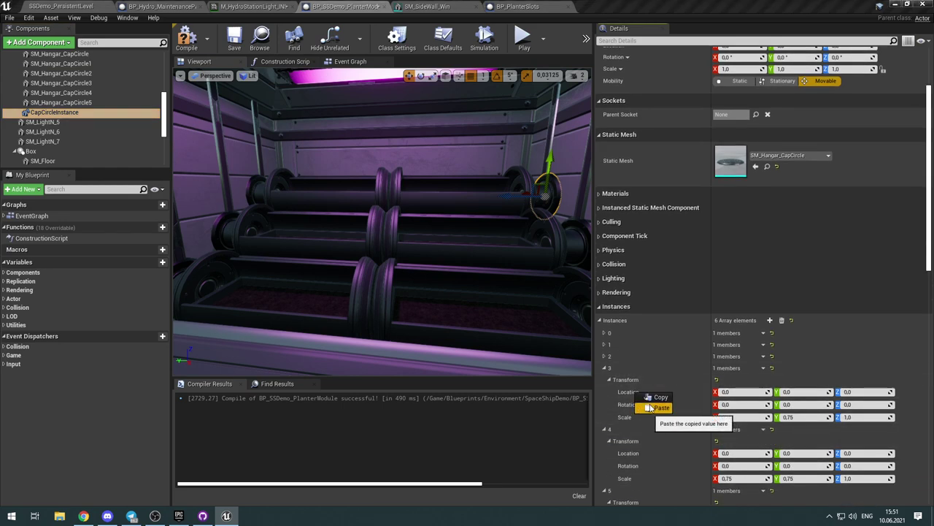
Step: Copy the rotation of SM_Hangar_CapCircle2 (-90.000122, 0.0, 0.0) into instance 3 of CapCircleInstance
{"action": "left_click", "coordinate": [101, 73]}
{"action": "right_click", "coordinate": [624, 58]}
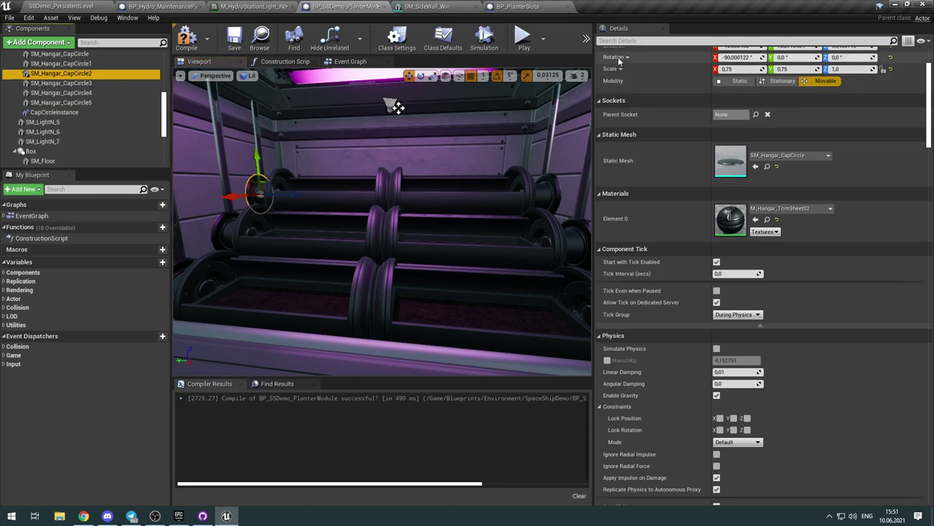
{"action": "left_click", "coordinate": [641, 63]}
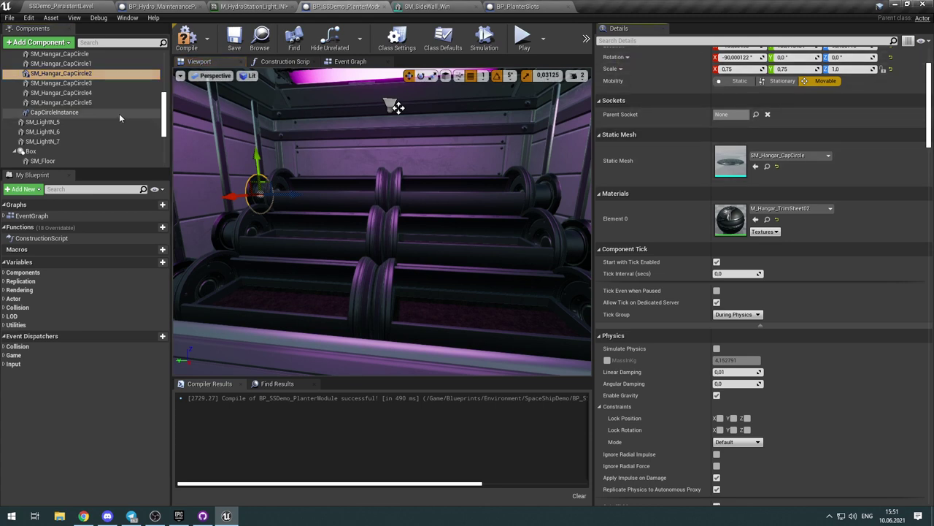
{"action": "left_click", "coordinate": [75, 113]}
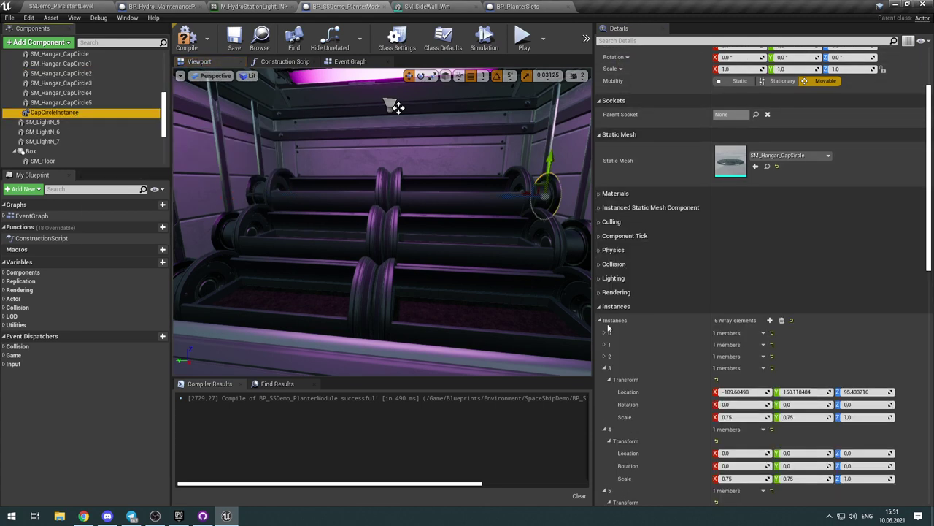
{"action": "right_click", "coordinate": [632, 405]}
{"action": "left_click", "coordinate": [648, 425]}
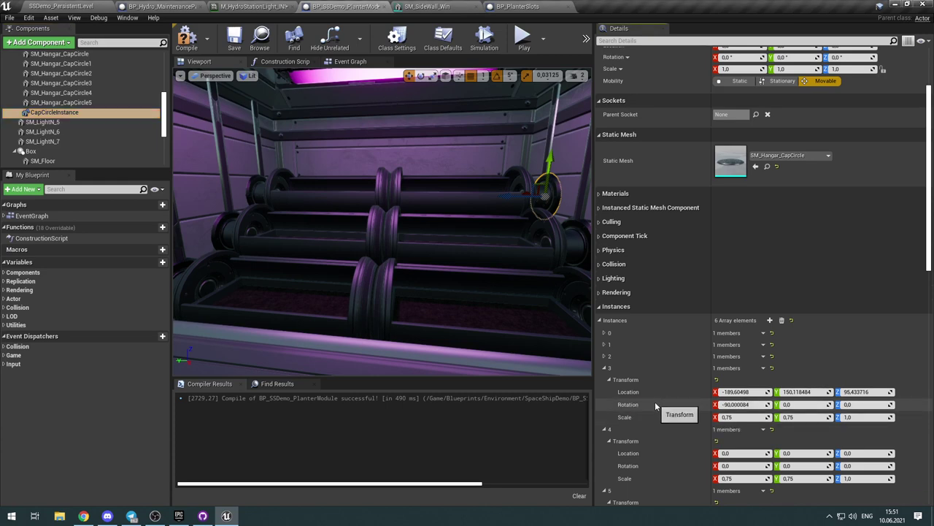
Step: Copy the location of SM_Hangar_CapCircle1 (-144.60498, 150.118591, 60.433716) into instance 4 of CapCircleInstance
{"action": "left_click", "coordinate": [102, 64]}
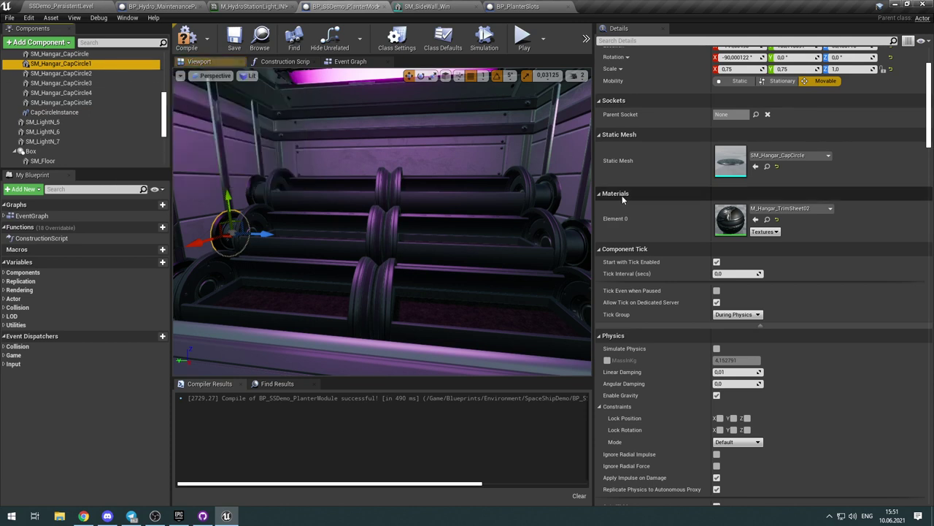
{"action": "scroll", "coordinate": [651, 94], "scroll_direction": "up", "scroll_amount": 1}
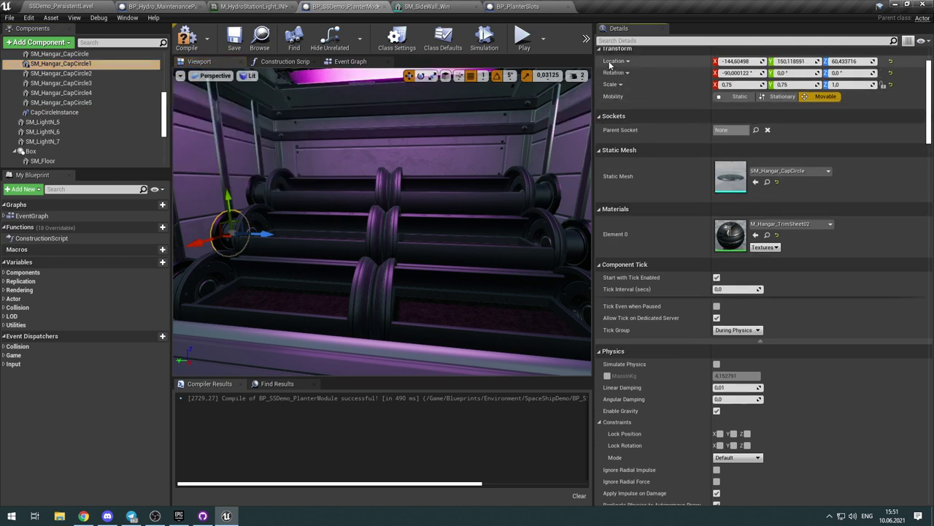
{"action": "left_click", "coordinate": [107, 115]}
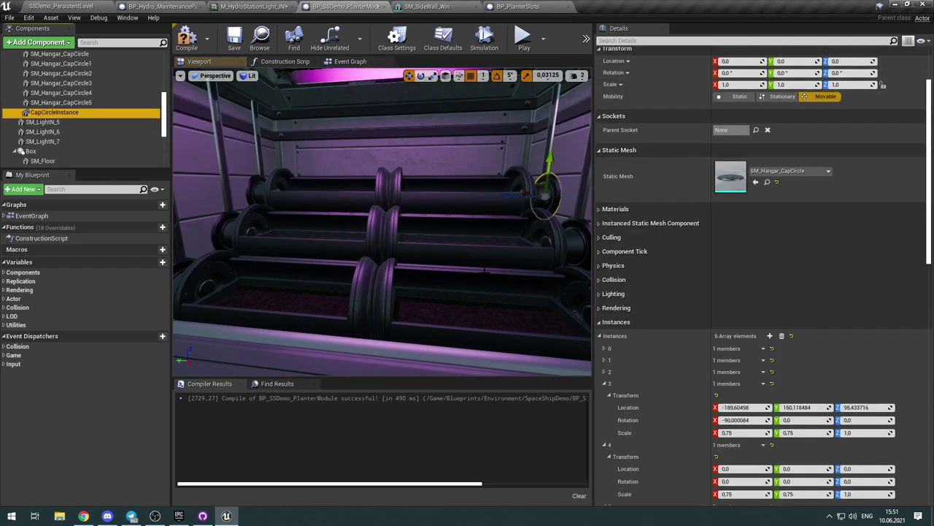
{"action": "left_click", "coordinate": [605, 389]}
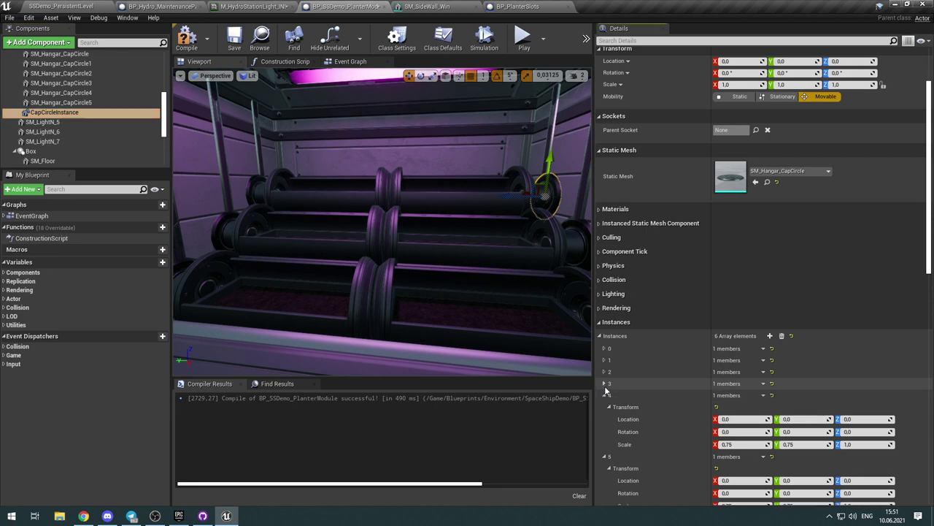
{"action": "right_click", "coordinate": [649, 422]}
{"action": "left_click", "coordinate": [660, 434]}
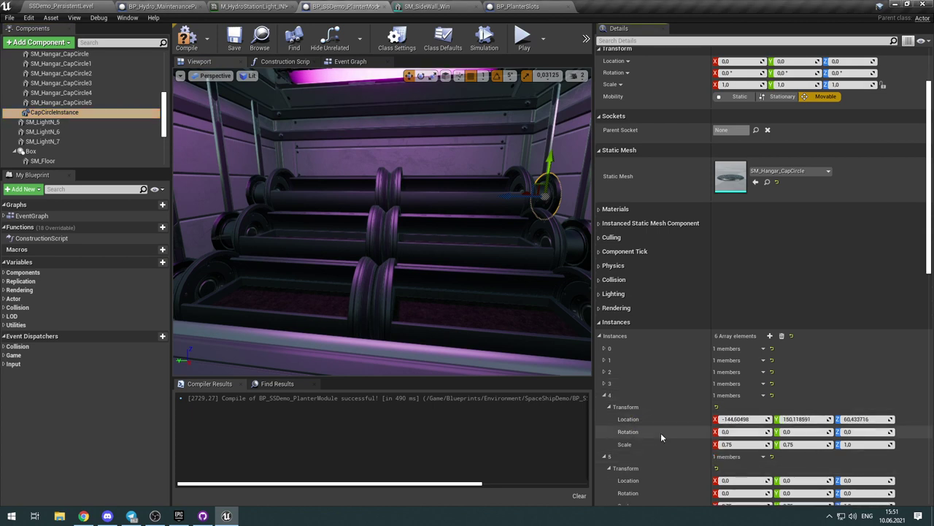
Step: Copy the rotation of SM_Hangar_CapCircle1 (-90.000122, 0.0, 0.0) into instance 4 of CapCircleInstance
{"action": "left_click", "coordinate": [93, 65]}
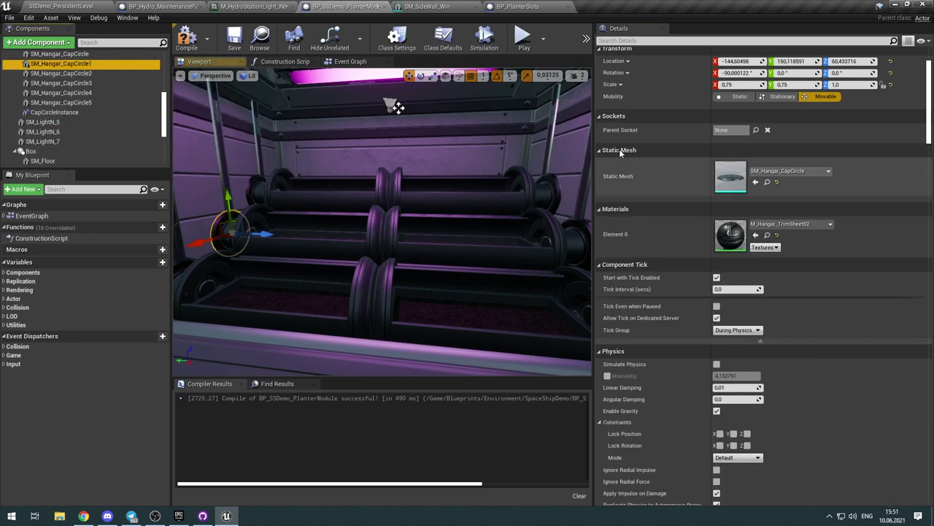
{"action": "right_click", "coordinate": [619, 74]}
{"action": "left_click", "coordinate": [647, 82]}
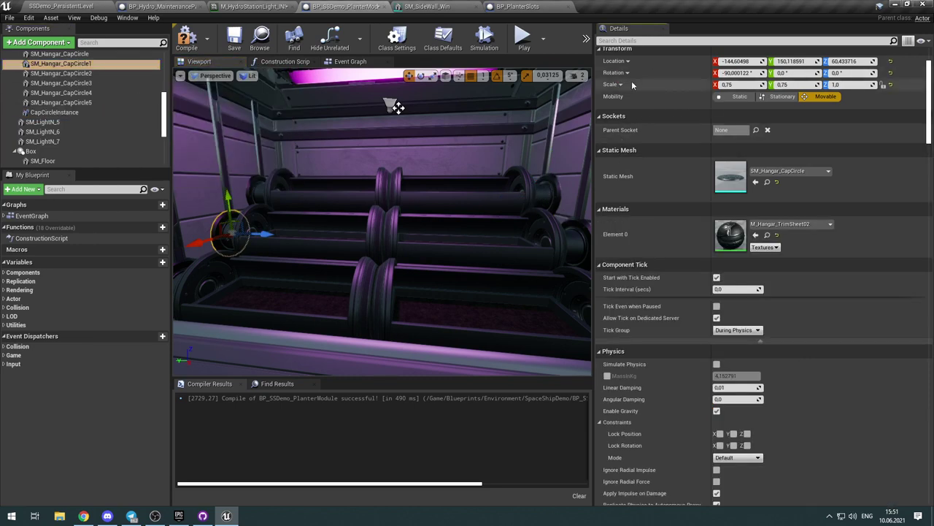
{"action": "left_click", "coordinate": [55, 112]}
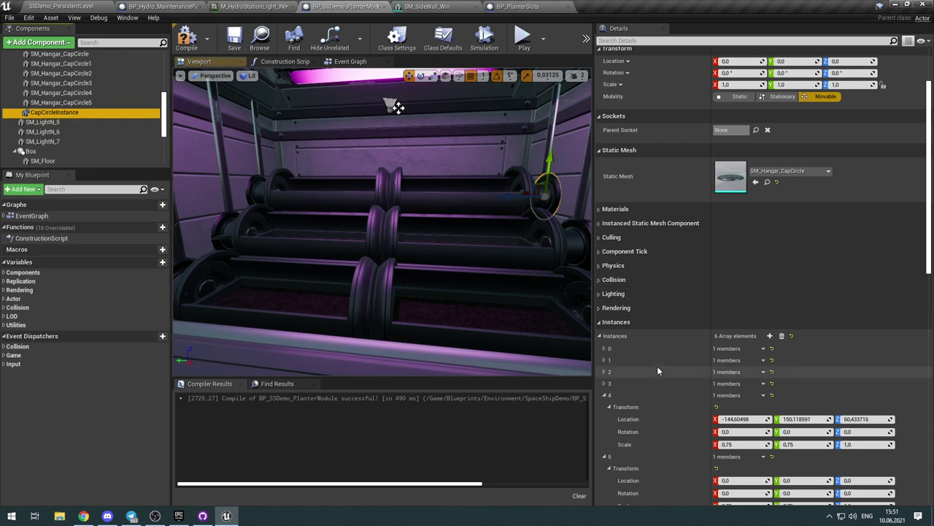
{"action": "right_click", "coordinate": [629, 432]}
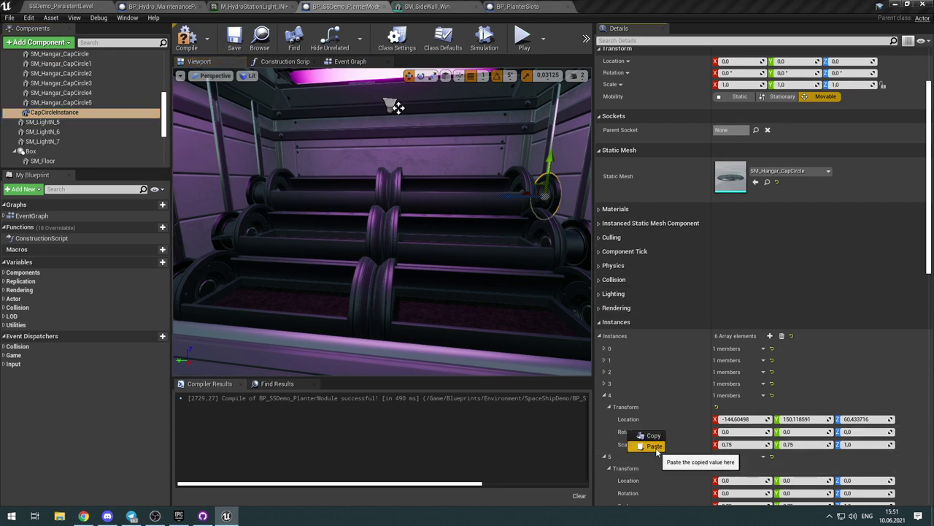
{"action": "left_click", "coordinate": [655, 446]}
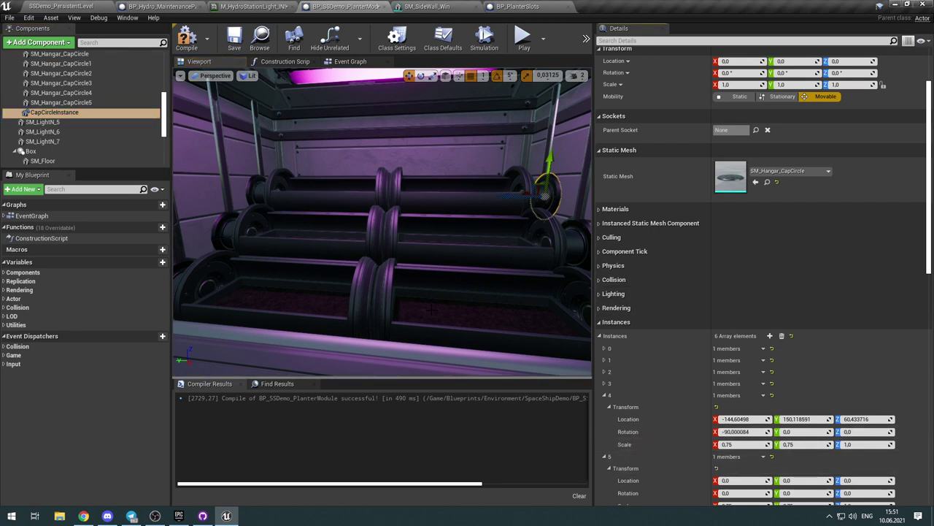
Step: Copy the location of SM_Hangar_CapCircle (-94.604988, 150.118683, 30.433716) into instance 5 of CapCircleInstance
{"action": "left_click", "coordinate": [105, 54]}
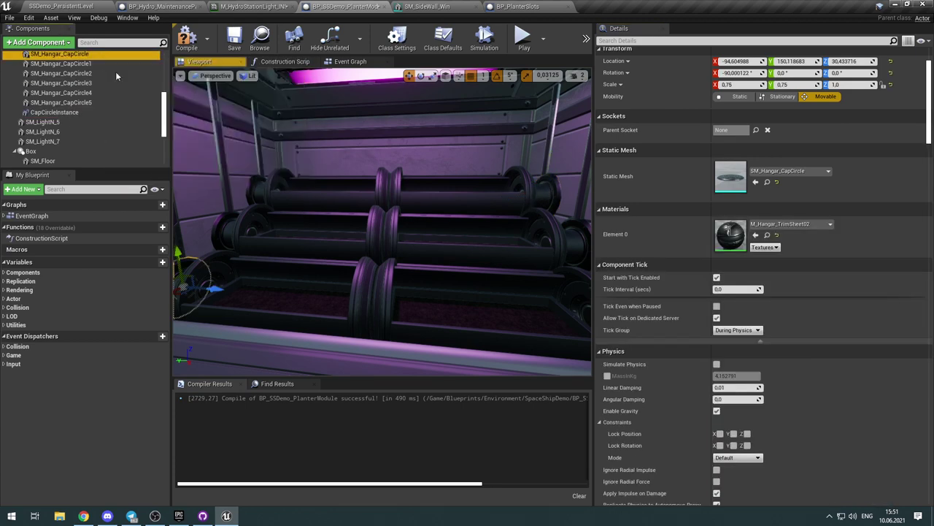
{"action": "right_click", "coordinate": [616, 62]}
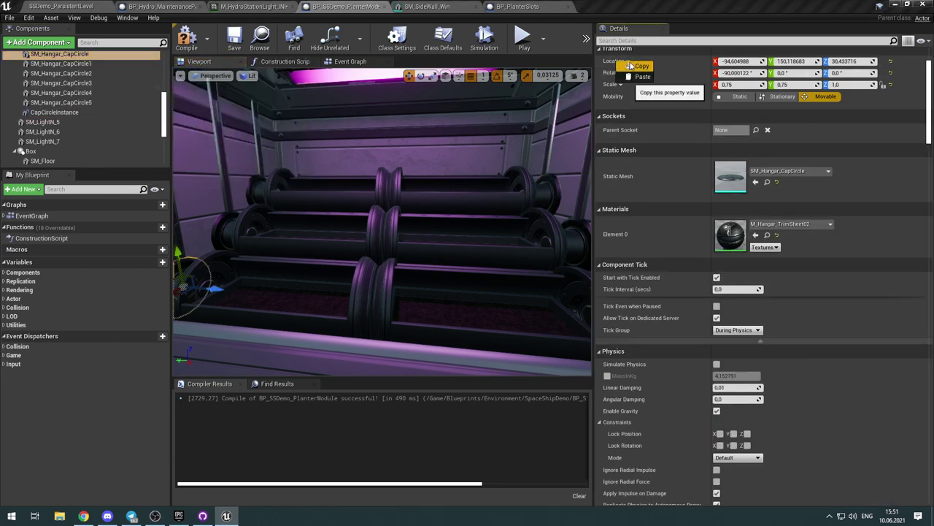
{"action": "left_click", "coordinate": [634, 65]}
{"action": "left_click", "coordinate": [67, 114]}
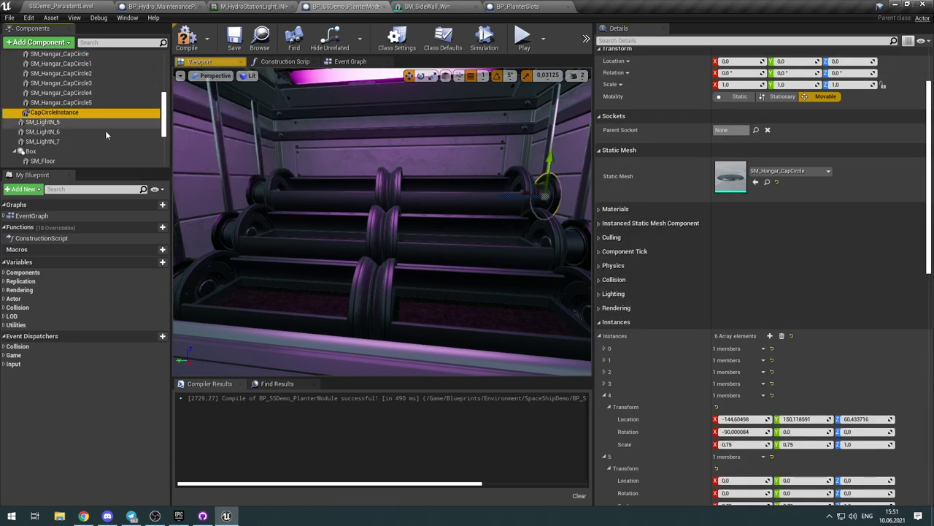
{"action": "scroll", "coordinate": [634, 438], "scroll_direction": "down", "scroll_amount": 2}
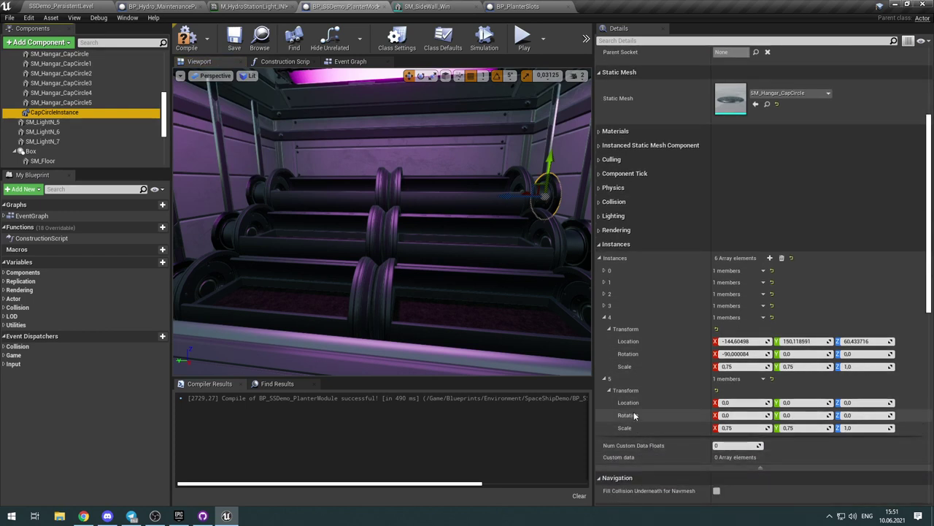
{"action": "right_click", "coordinate": [637, 402]}
{"action": "left_click", "coordinate": [660, 416]}
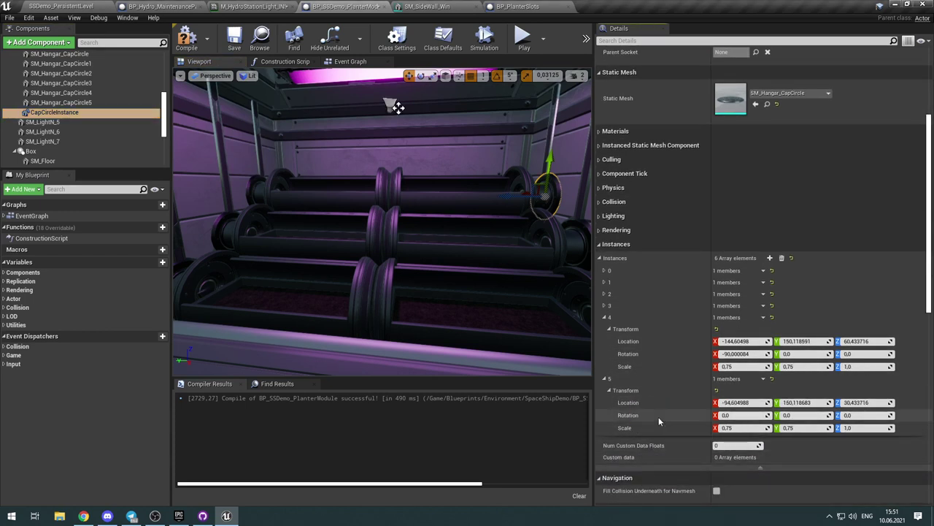
Step: Copy the rotation of SM_Hangar_CapCircle (-90.000122, 0.0, 0.0) into instance 5 of CapCircleInstance and compile the blueprint
{"action": "left_click", "coordinate": [80, 54]}
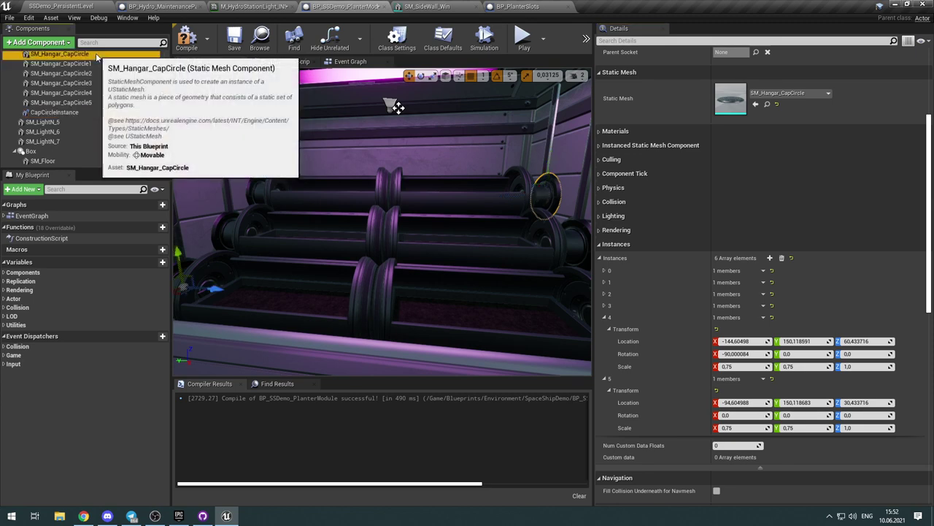
{"action": "scroll", "coordinate": [640, 125], "scroll_direction": "up", "scroll_amount": 2}
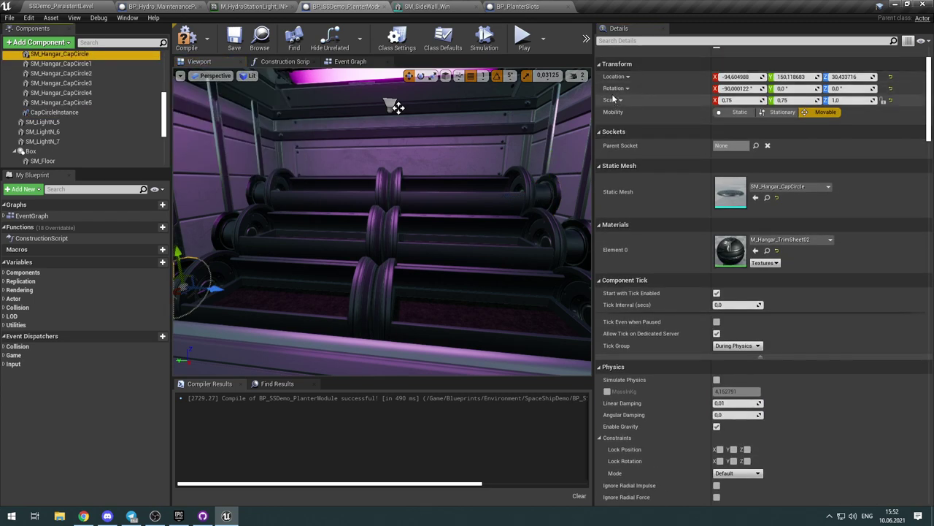
{"action": "right_click", "coordinate": [610, 89]}
{"action": "left_click", "coordinate": [632, 93]}
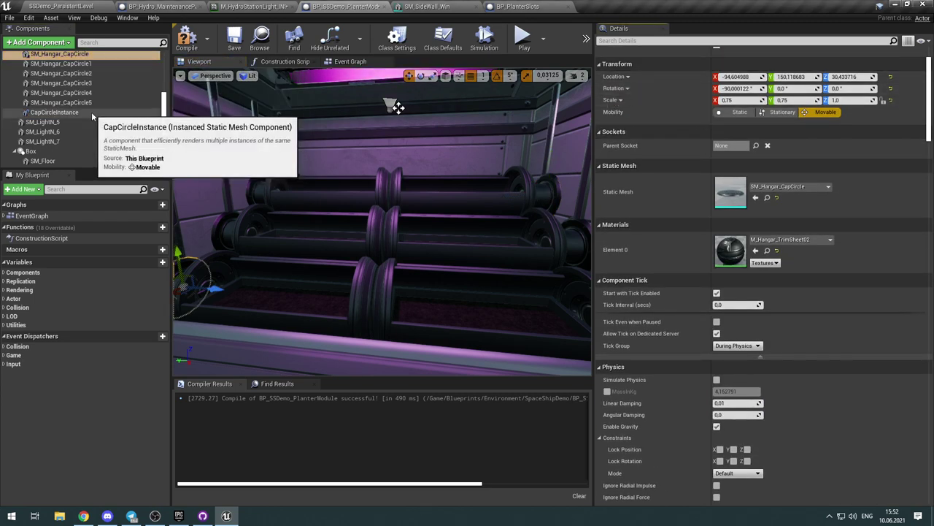
{"action": "left_click", "coordinate": [54, 112]}
{"action": "scroll", "coordinate": [735, 420], "scroll_direction": "down", "scroll_amount": 3}
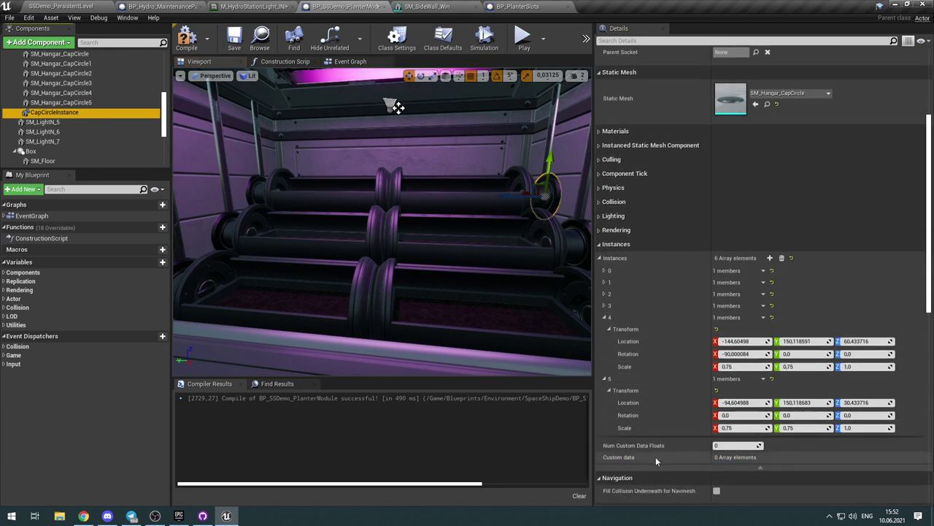
{"action": "right_click", "coordinate": [640, 418]}
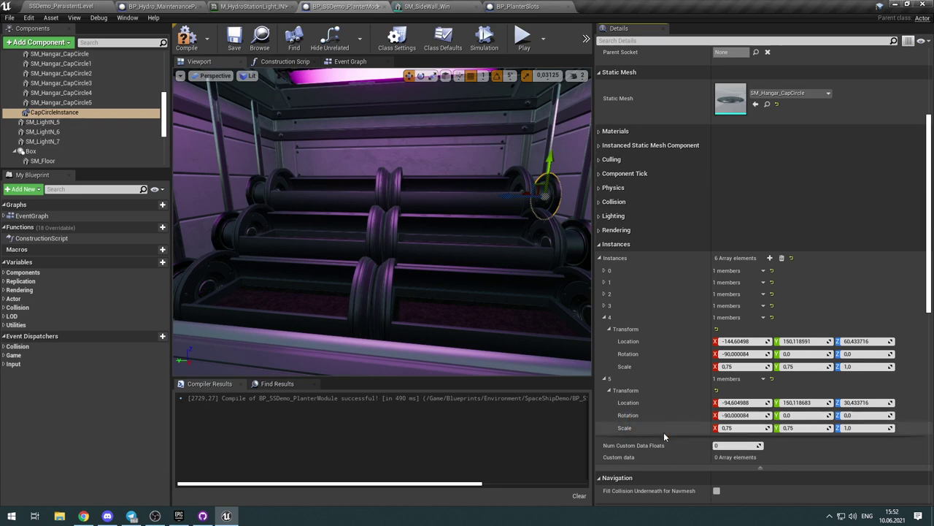
{"action": "left_click", "coordinate": [663, 429]}
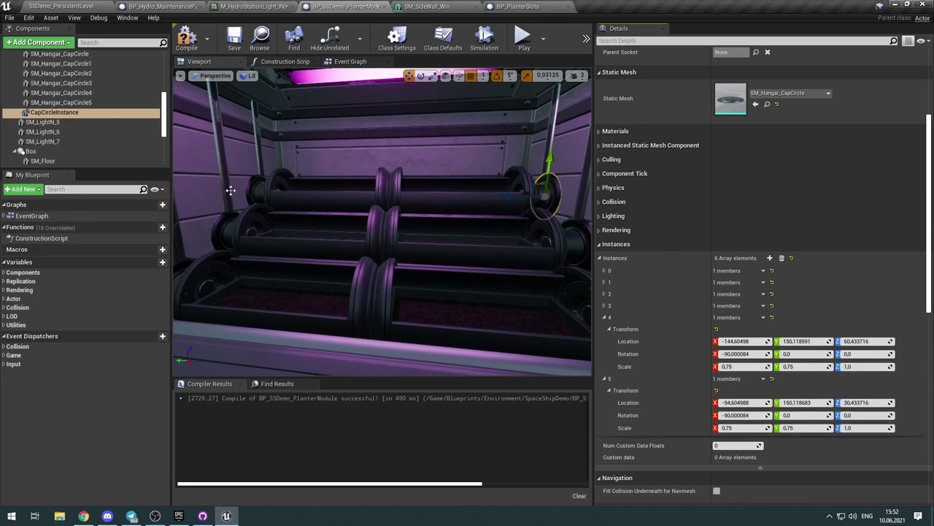
{"action": "left_click", "coordinate": [187, 38]}
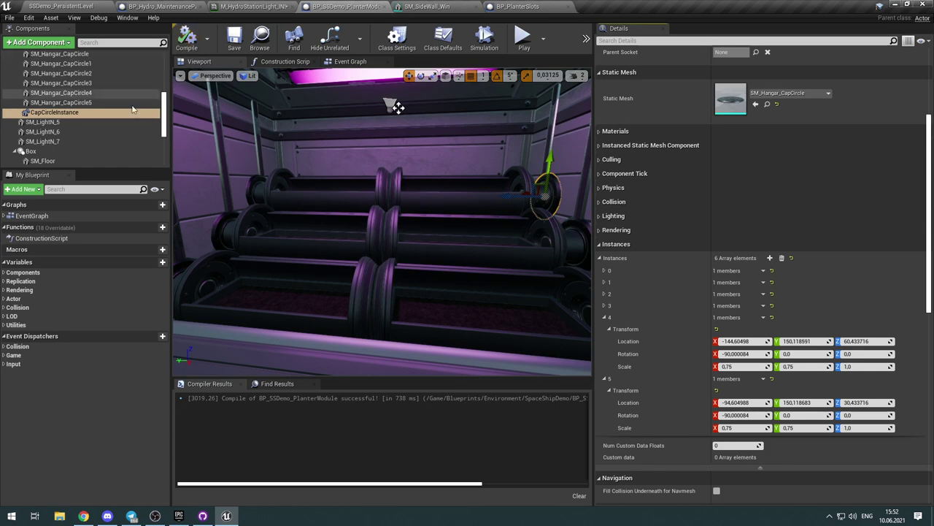
Step: Delete the six individual static mesh components SM_Hangar_CapCircle through SM_Hangar_CapCircle5
{"action": "scroll", "coordinate": [132, 108], "scroll_direction": "up", "scroll_amount": 2}
{"action": "left_click", "coordinate": [132, 149]}
{"action": "left_click", "coordinate": [92, 102], "text": "shift"}
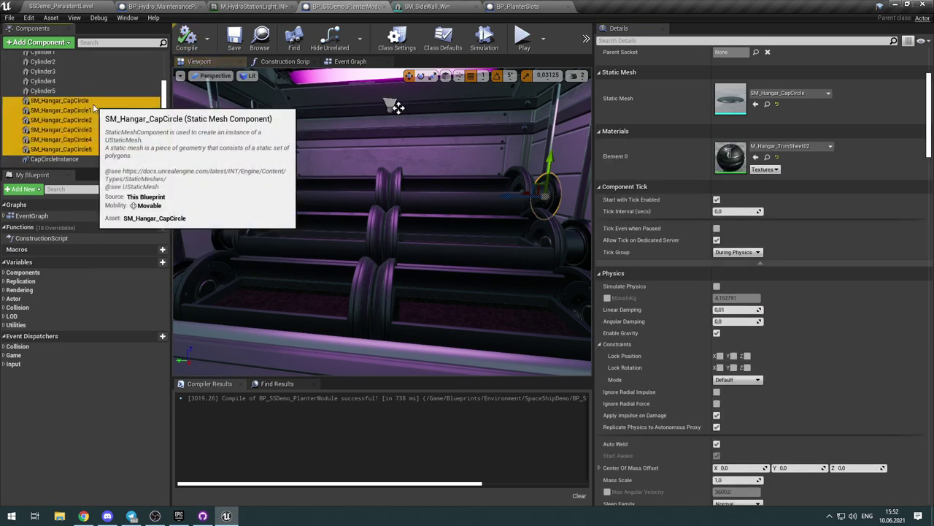
{"action": "key", "text": "Delete"}
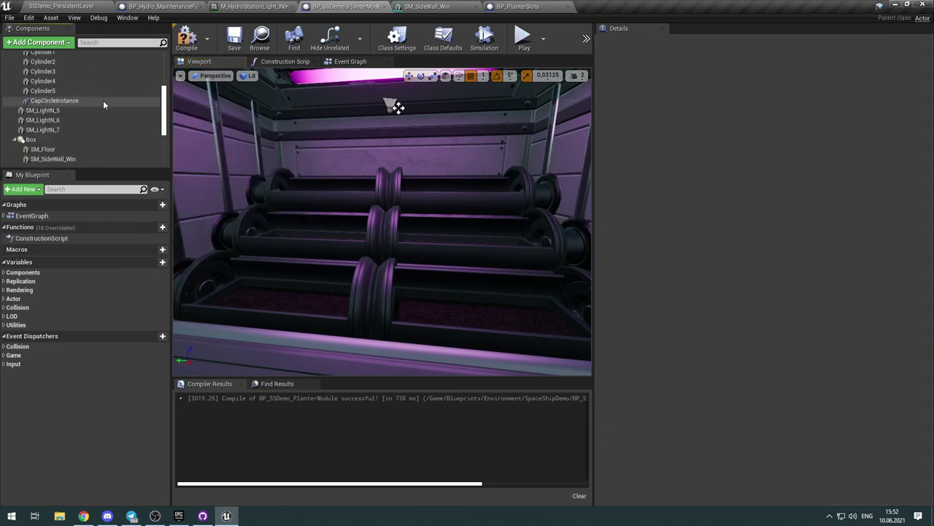
Step: Add an Instanced Static Mesh component under Planters for the cylinders at the ends of the planter tubes
{"action": "right_click_drag", "start_coordinate": [317, 163], "coordinate": [365, 164]}
{"action": "right_click_drag", "start_coordinate": [342, 96], "coordinate": [461, 82]}
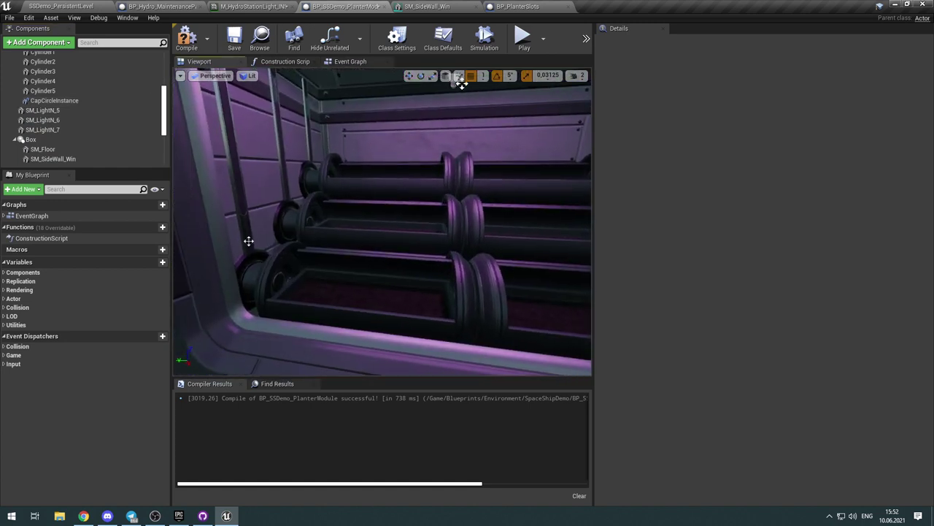
{"action": "left_click", "coordinate": [254, 278]}
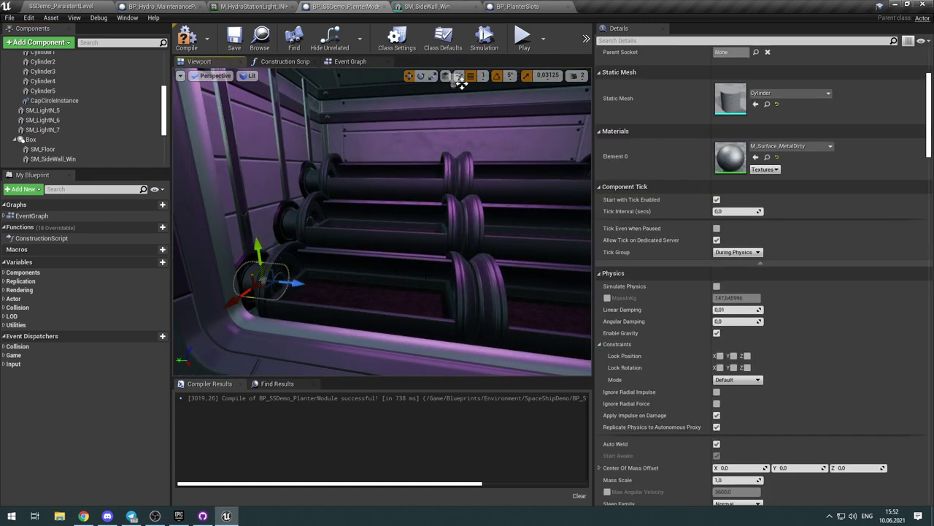
{"action": "mouse_move", "coordinate": [255, 223]}
{"action": "right_mouse_down"}
{"action": "mouse_move", "coordinate": [329, 223]}
{"action": "mouse_move", "coordinate": [256, 222]}
{"action": "right_mouse_up"}
{"action": "scroll", "coordinate": [122, 114], "scroll_direction": "up", "scroll_amount": 2}
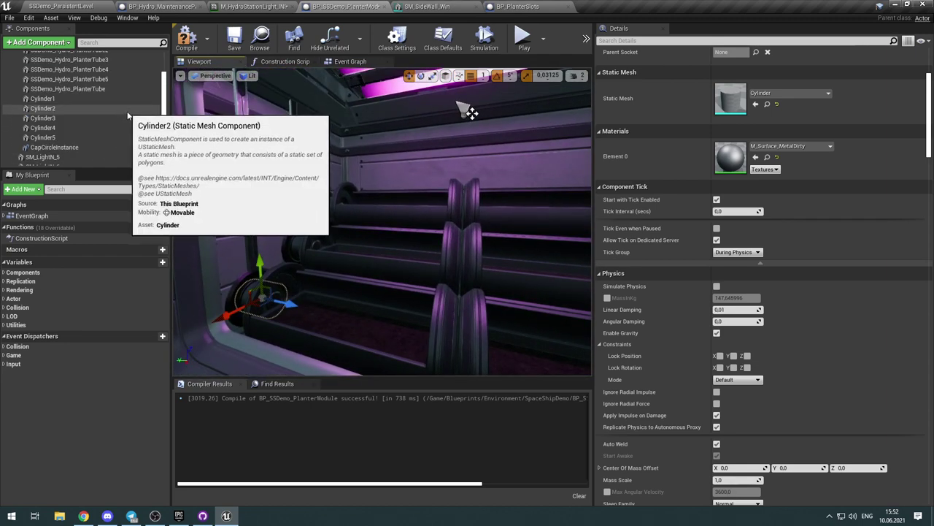
{"action": "scroll", "coordinate": [125, 111], "scroll_direction": "up", "scroll_amount": 1}
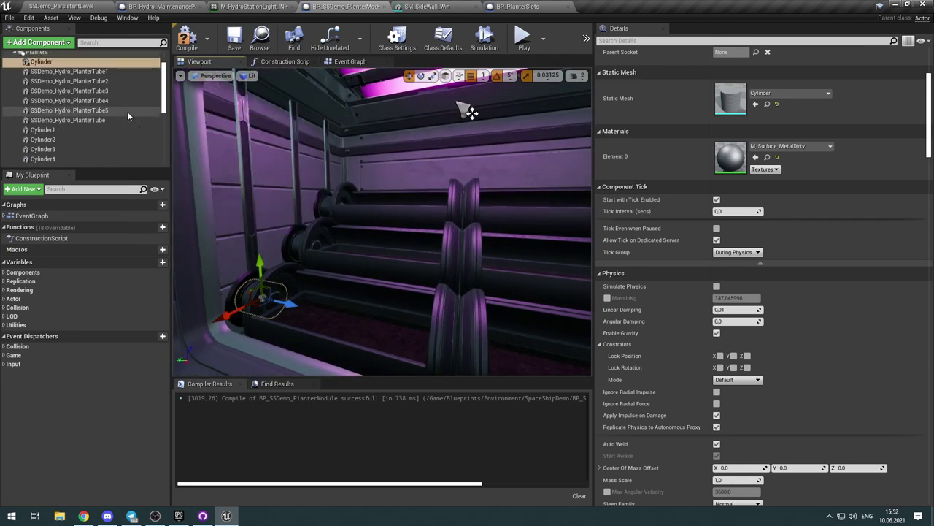
{"action": "scroll", "coordinate": [63, 67], "scroll_direction": "up", "scroll_amount": 1}
{"action": "left_click", "coordinate": [63, 68]}
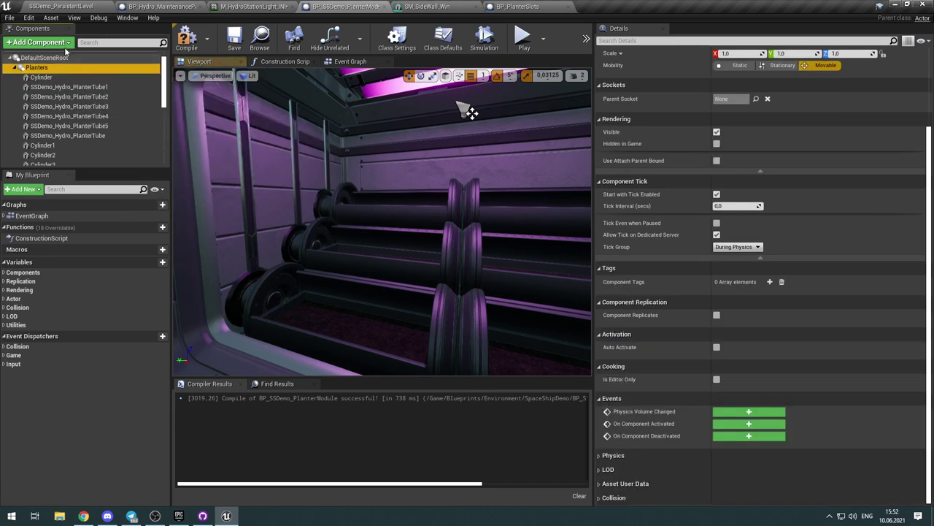
{"action": "left_click", "coordinate": [64, 45]}
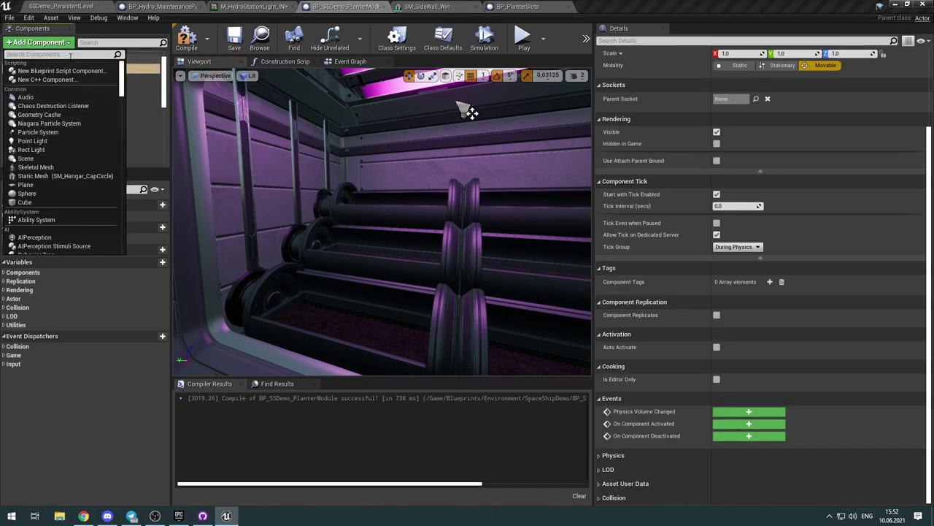
{"action": "type", "text": "Ins"}
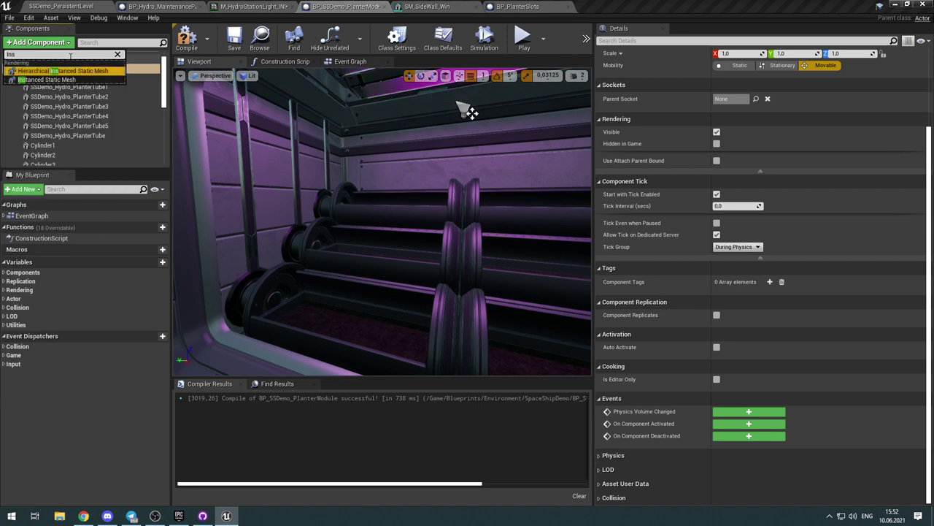
{"action": "key", "text": "Down"}
{"action": "key", "text": "Return"}
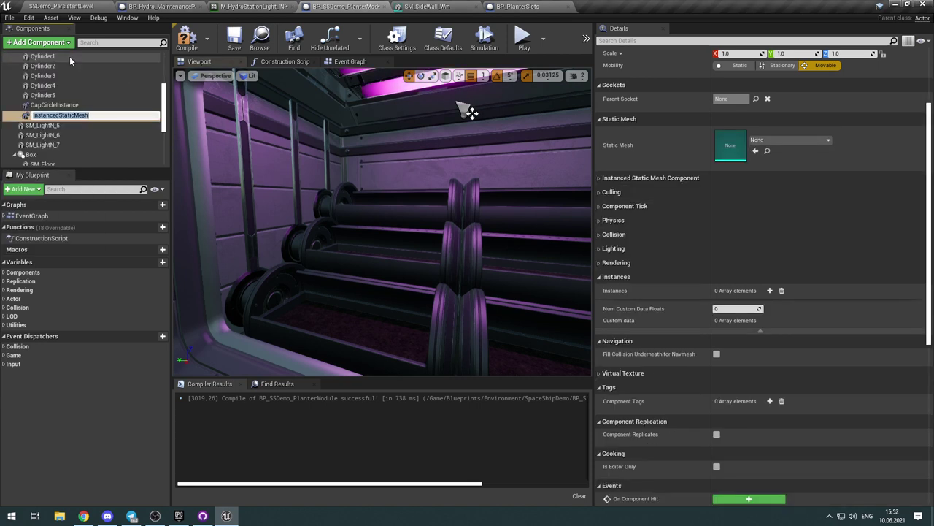
Step: Name the new instanced static mesh component CylinderInstance
{"action": "type", "text": "Cylinder"}
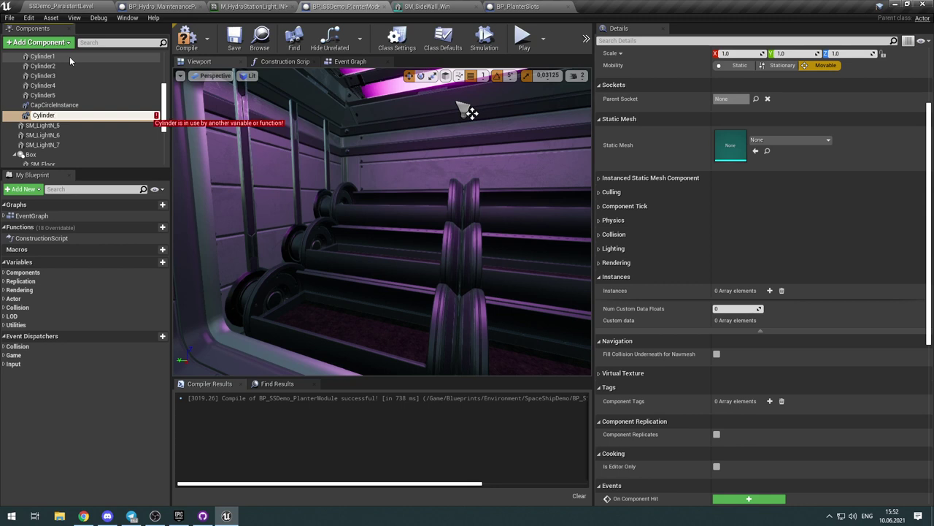
{"action": "type", "text": "Intanse"}
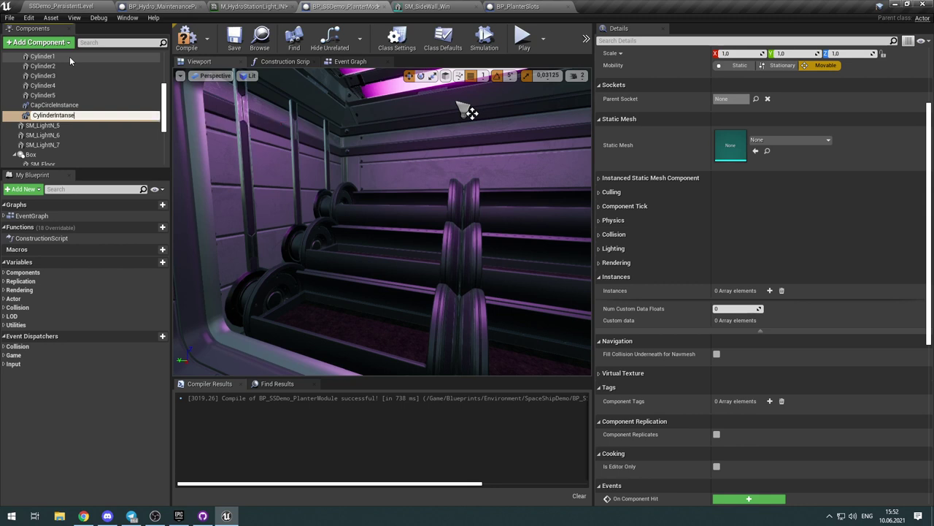
{"action": "key", "text": "BackSpace"}
{"action": "key", "text": "BackSpace"}
{"action": "type", "text": "c"}
{"action": "key", "text": "BackSpace"}
{"action": "key", "text": "BackSpace"}
{"action": "key", "text": "BackSpace"}
{"action": "key", "text": "BackSpace"}
{"action": "key", "text": "BackSpace"}
{"action": "key", "text": "BackSpace"}
{"action": "type", "text": "stance"}
{"action": "key", "text": "Return"}
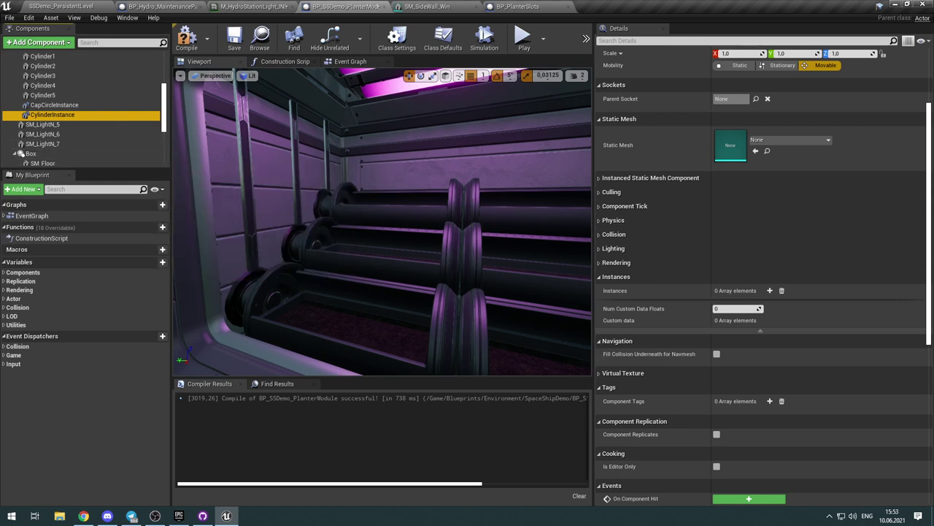
Step: Assign the Cylinder mesh used by Cylinder1 as the static mesh of CylinderInstance
{"action": "left_click", "coordinate": [307, 247]}
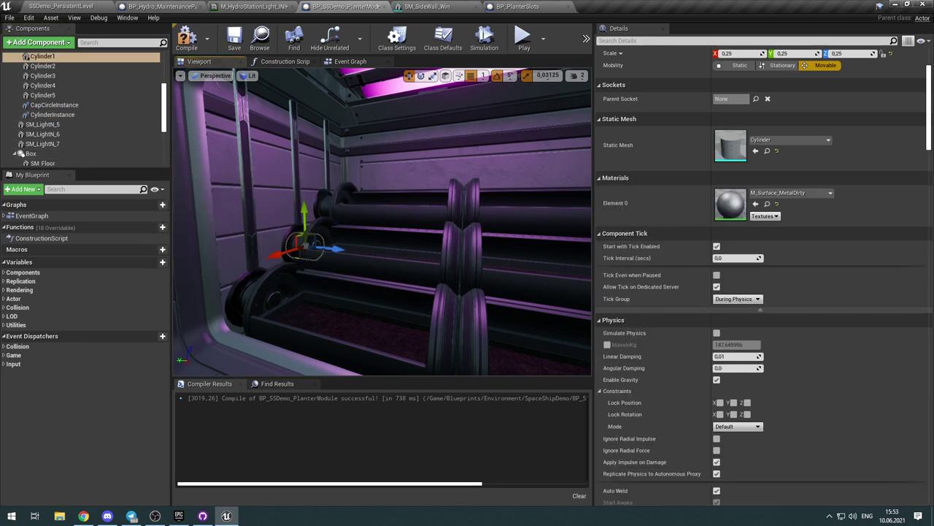
{"action": "left_click", "coordinate": [771, 152]}
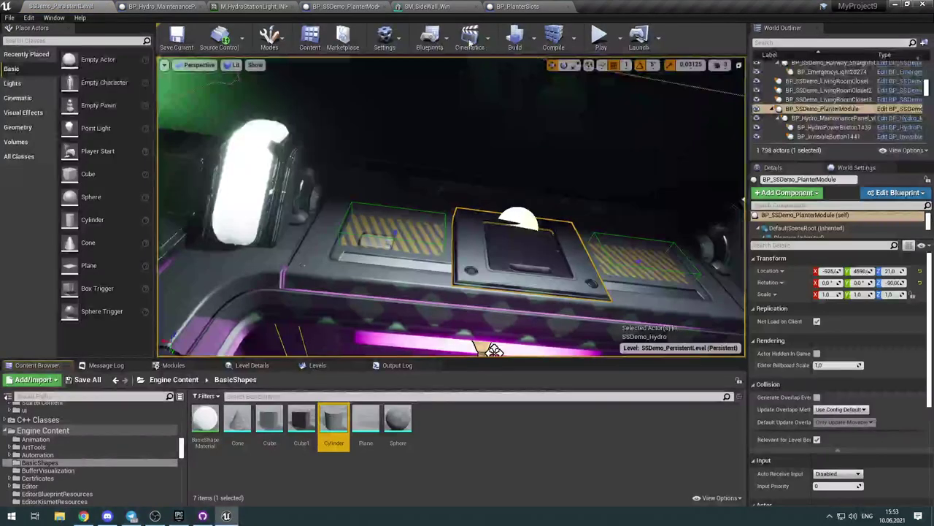
{"action": "left_click", "coordinate": [341, 6]}
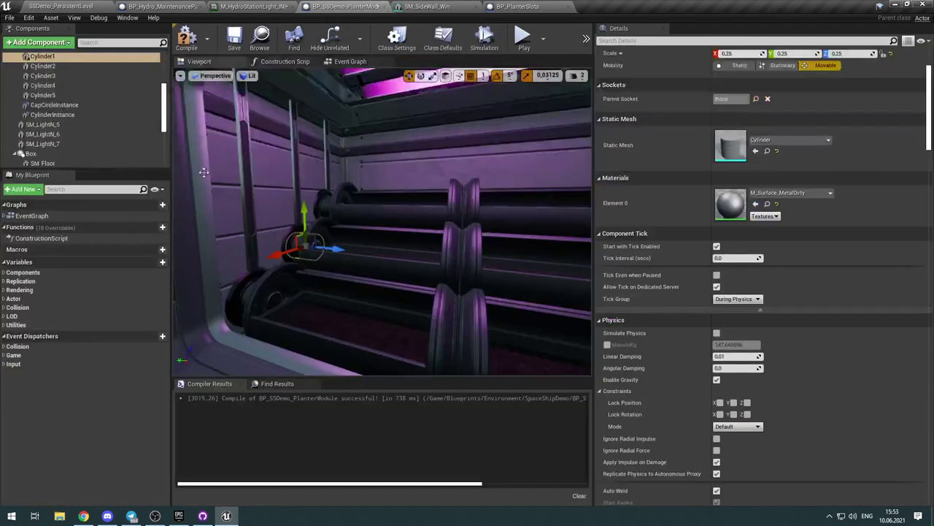
{"action": "left_click", "coordinate": [75, 115]}
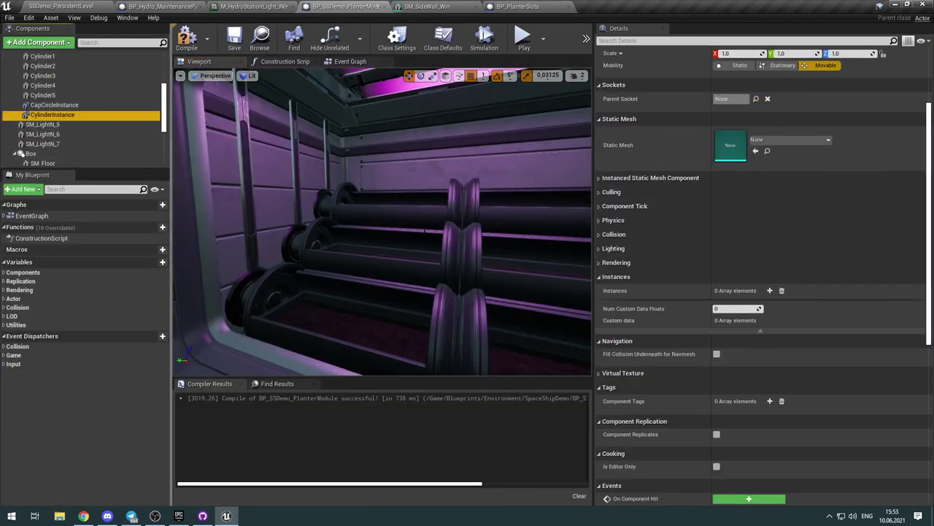
{"action": "left_click", "coordinate": [755, 151]}
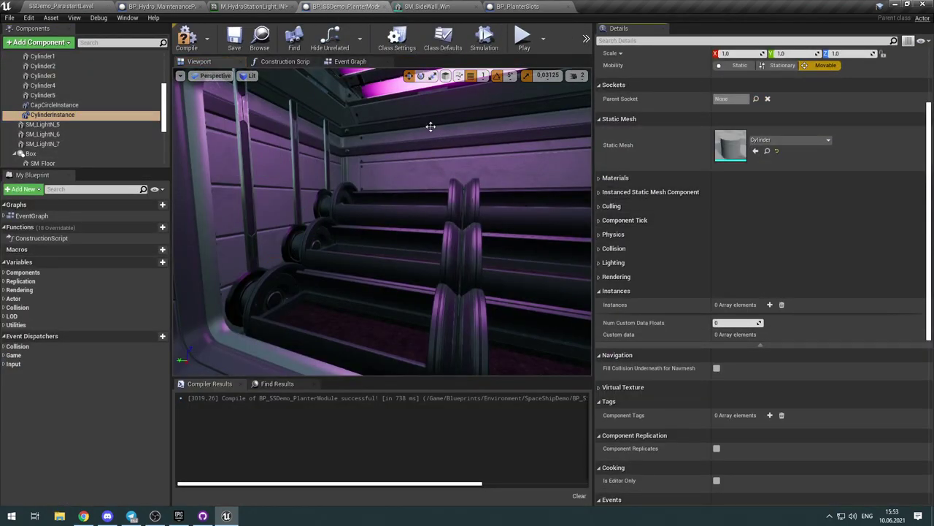
Step: Assign the existing cylinders' M_Surface_MetalDirty material to Element 0 of CylinderInstance
{"action": "left_click", "coordinate": [601, 177]}
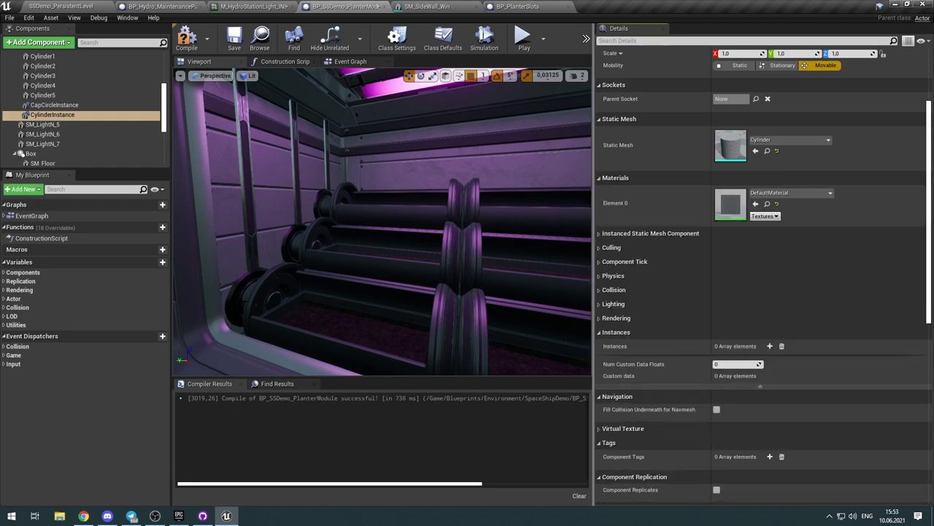
{"action": "left_click", "coordinate": [261, 295]}
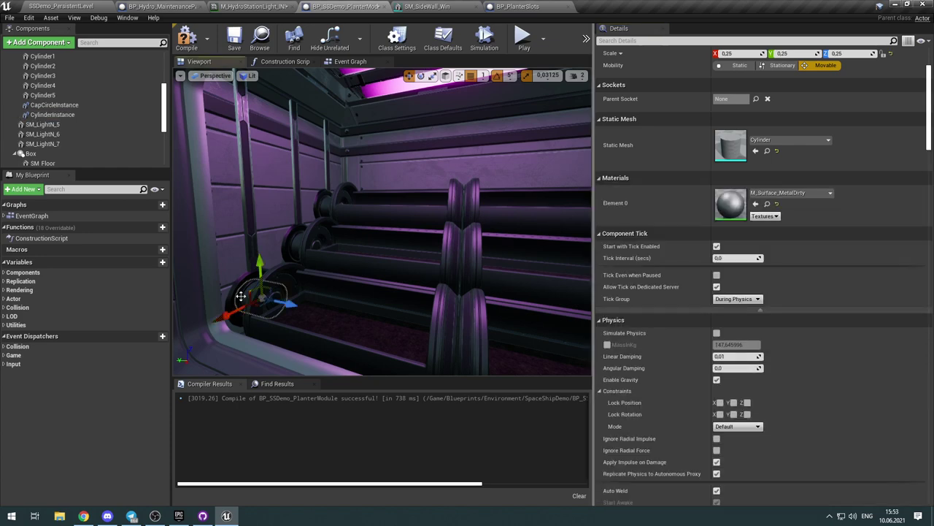
{"action": "left_click", "coordinate": [772, 205]}
{"action": "left_click", "coordinate": [348, 6]}
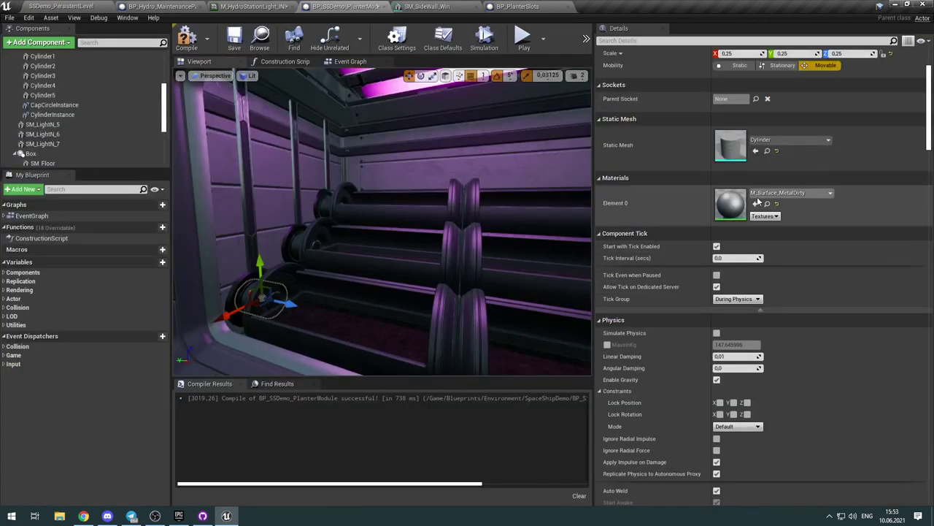
{"action": "left_click", "coordinate": [52, 115]}
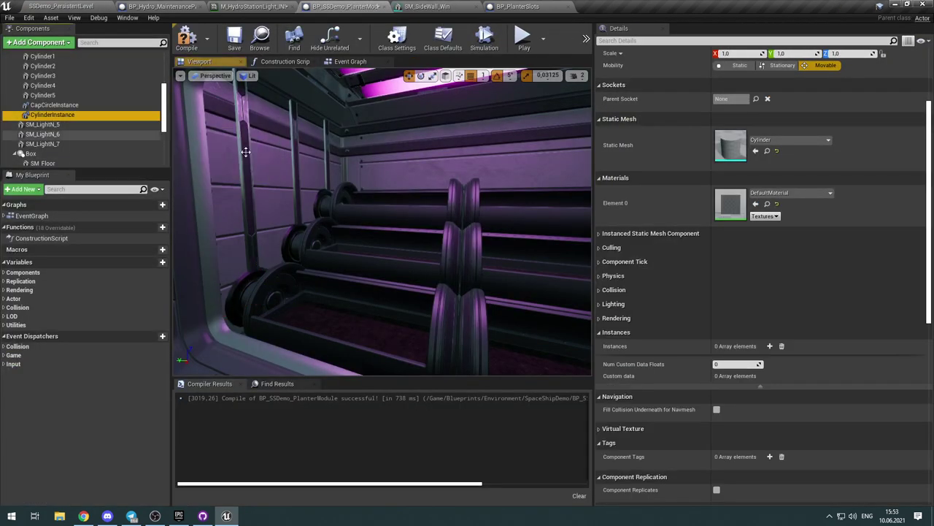
{"action": "left_click", "coordinate": [755, 205]}
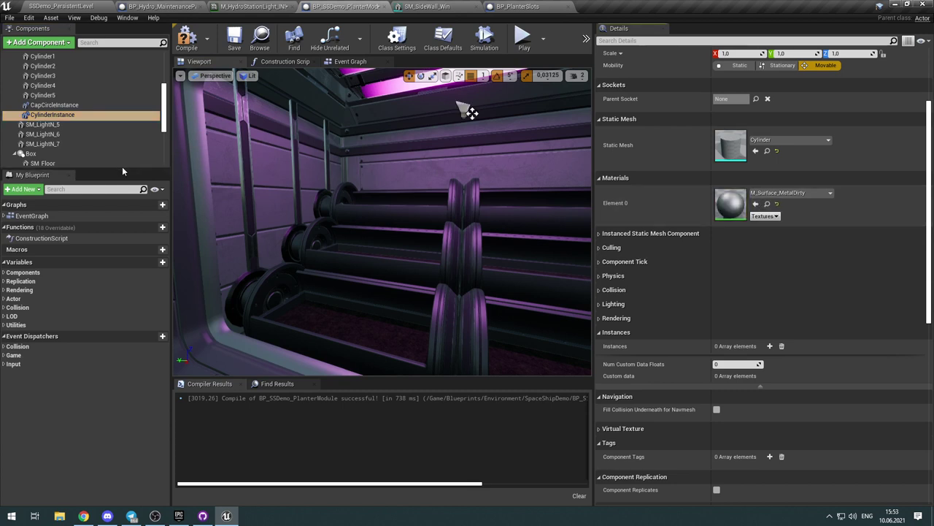
Step: Add six elements to the Instances array of CylinderInstance
{"action": "scroll", "coordinate": [802, 285], "scroll_direction": "down", "scroll_amount": 5}
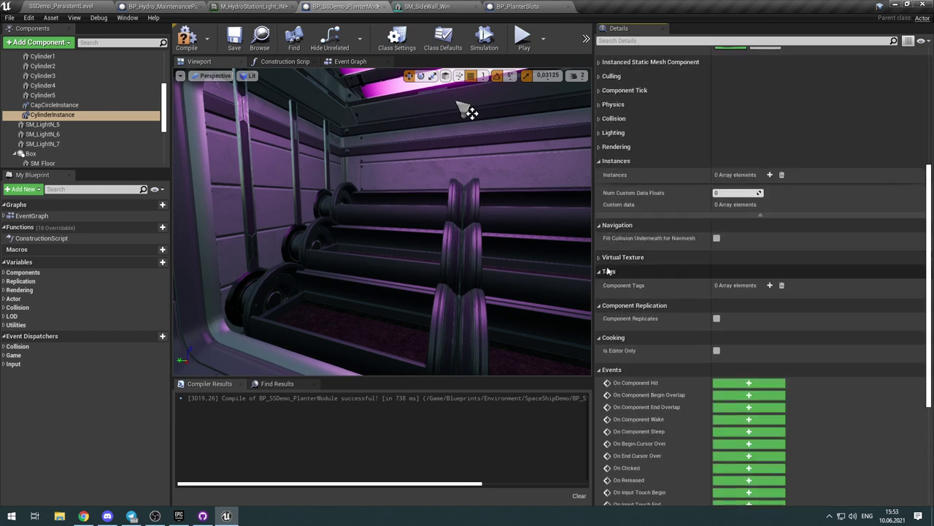
{"action": "left_click", "coordinate": [771, 175]}
{"action": "left_click", "coordinate": [771, 175]}
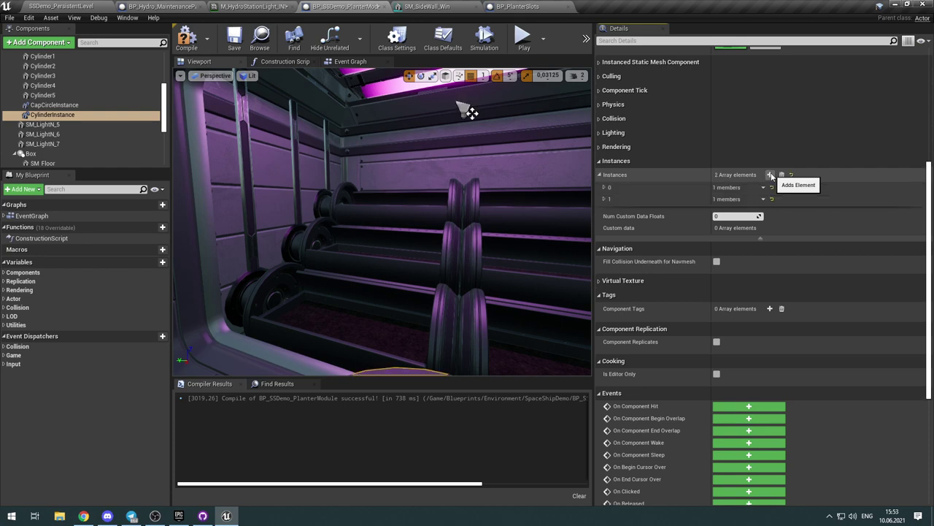
{"action": "left_click", "coordinate": [770, 175]}
{"action": "left_click", "coordinate": [771, 175]}
{"action": "left_click", "coordinate": [770, 176]}
{"action": "left_click", "coordinate": [771, 176]}
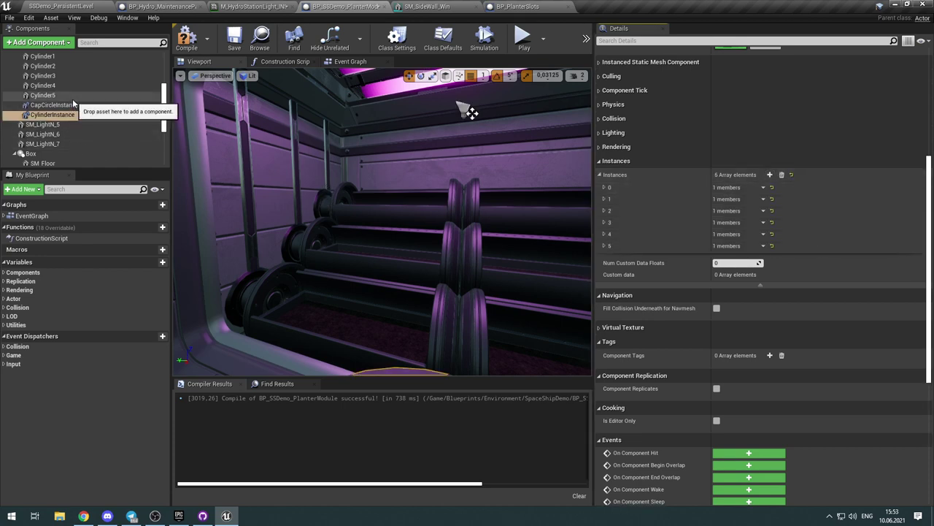
Step: Copy the location of Cylinder5 (-94.999985, -142.658844, 29.999537) into instance 0 of CylinderInstance
{"action": "left_click", "coordinate": [42, 95]}
{"action": "scroll", "coordinate": [678, 164], "scroll_direction": "up", "scroll_amount": 8}
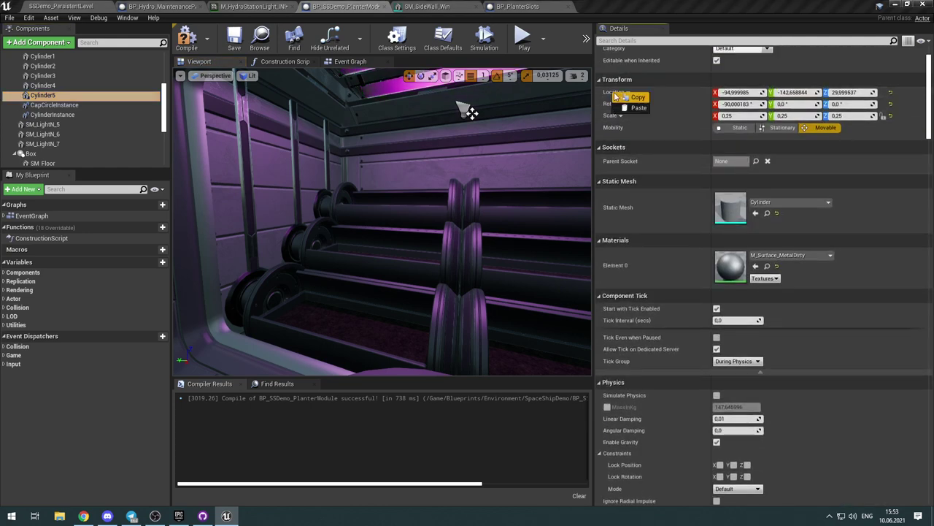
{"action": "left_click", "coordinate": [97, 113]}
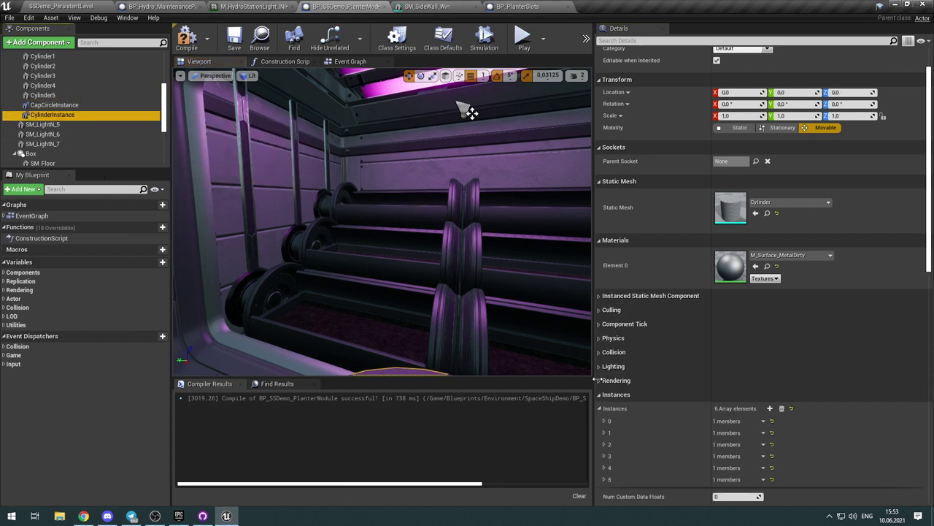
{"action": "left_click", "coordinate": [604, 420]}
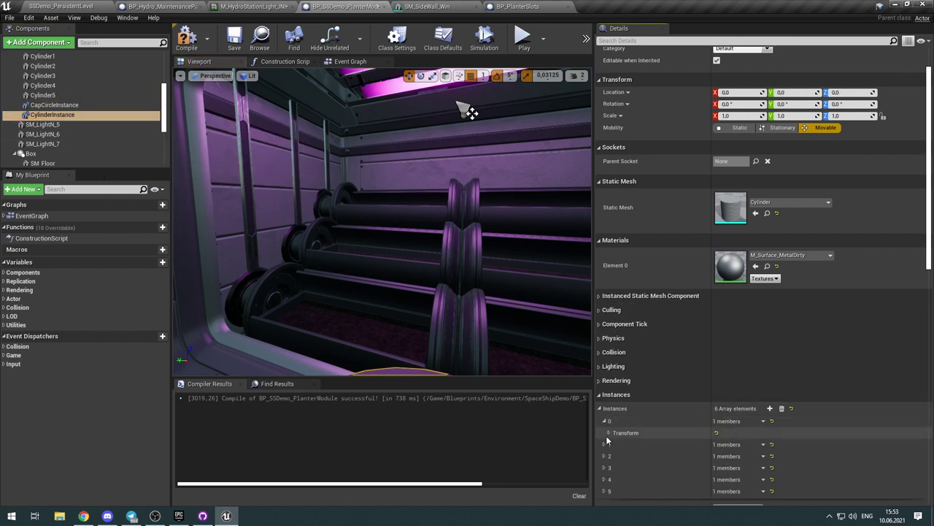
{"action": "left_click", "coordinate": [608, 433]}
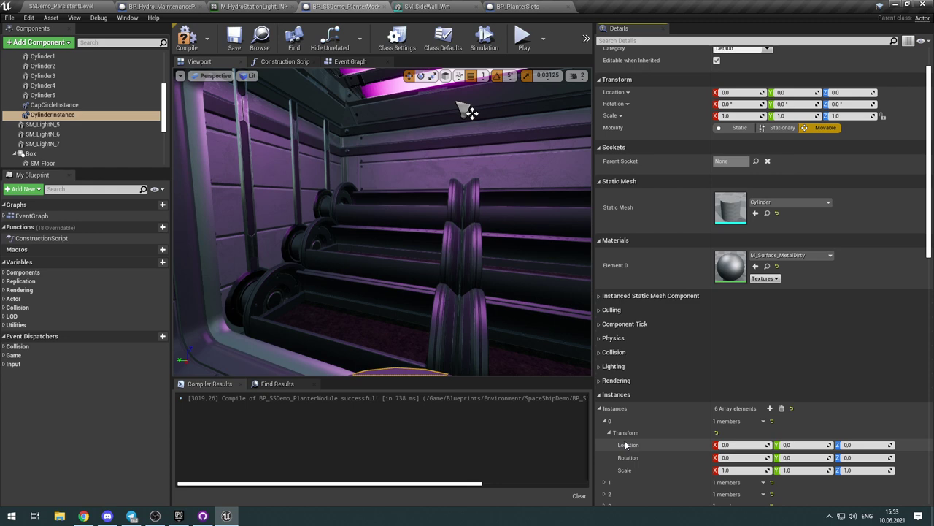
{"action": "right_click", "coordinate": [627, 445]}
{"action": "left_click", "coordinate": [641, 456]}
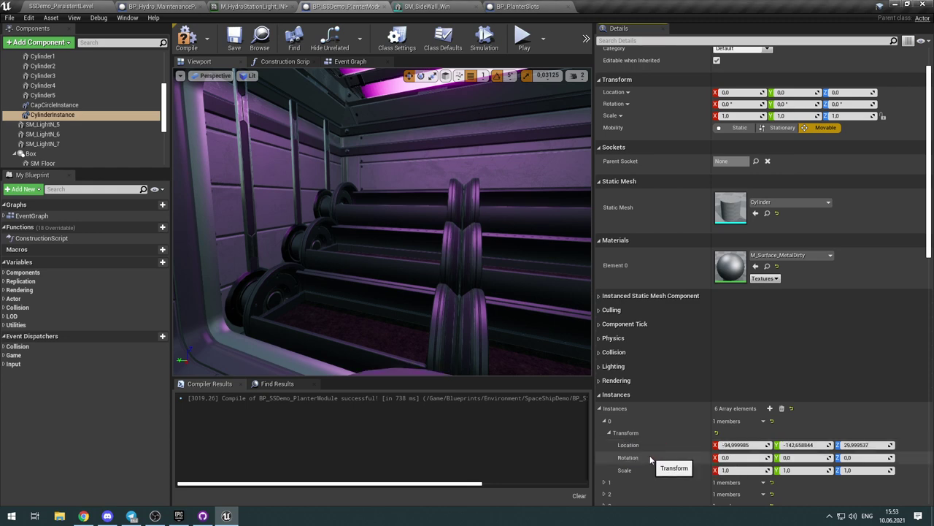
Step: Compare the rotation and scale of Cylinder5 with those of the other Cylinder components
{"action": "left_click", "coordinate": [77, 95]}
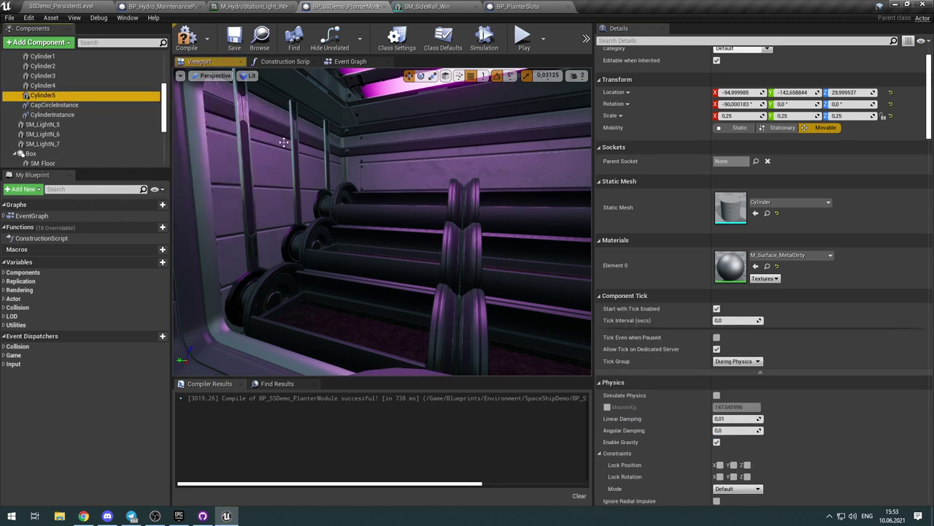
{"action": "right_click", "coordinate": [618, 104]}
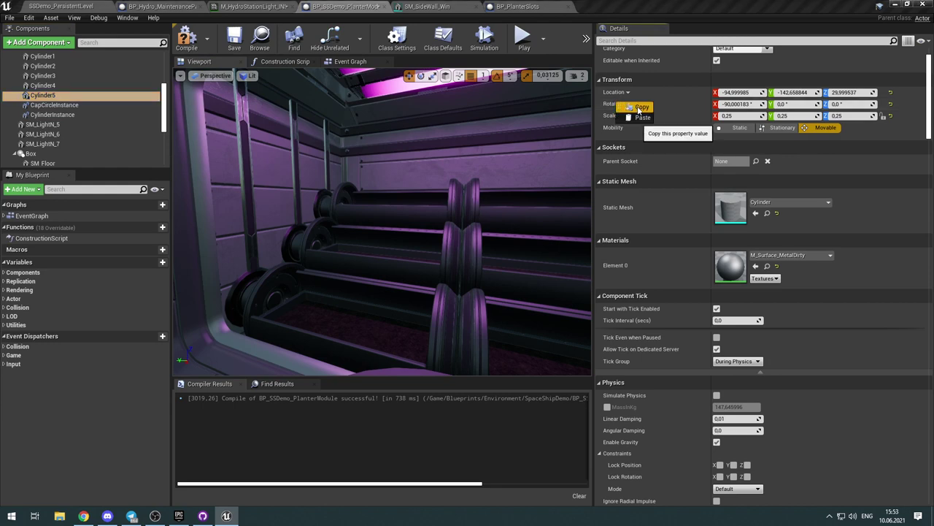
{"action": "left_click", "coordinate": [639, 107]}
{"action": "left_click", "coordinate": [47, 85]}
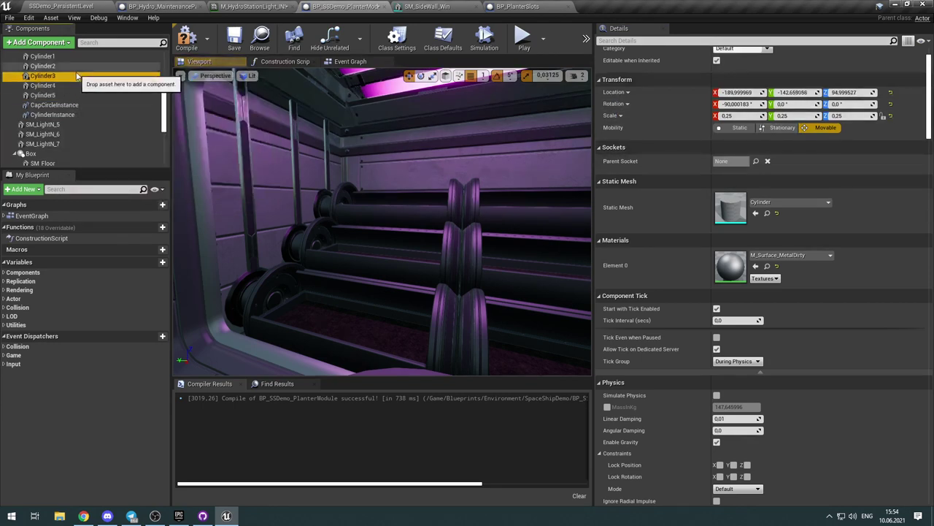
{"action": "scroll", "coordinate": [74, 86], "scroll_direction": "up", "scroll_amount": 2}
{"action": "left_click", "coordinate": [75, 97]}
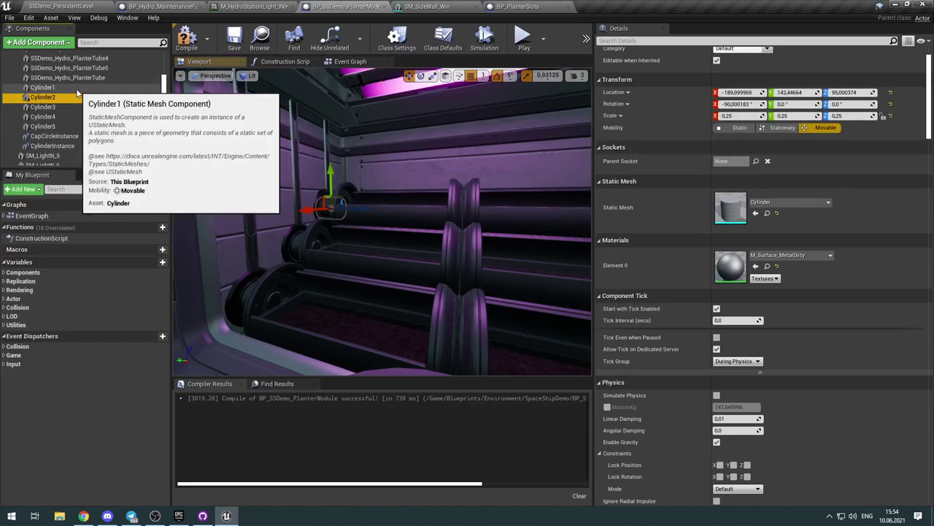
{"action": "left_click", "coordinate": [81, 89]}
{"action": "scroll", "coordinate": [87, 96], "scroll_direction": "up", "scroll_amount": 5}
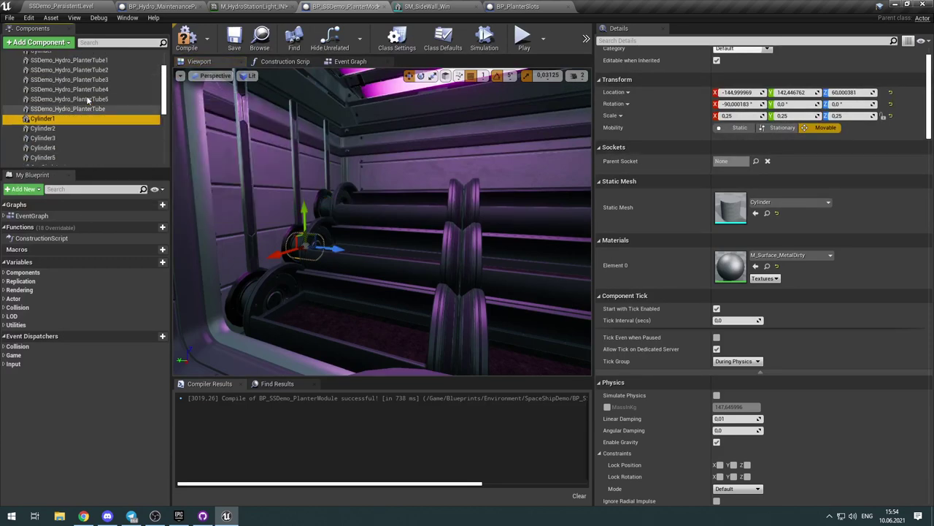
{"action": "left_click", "coordinate": [86, 89]}
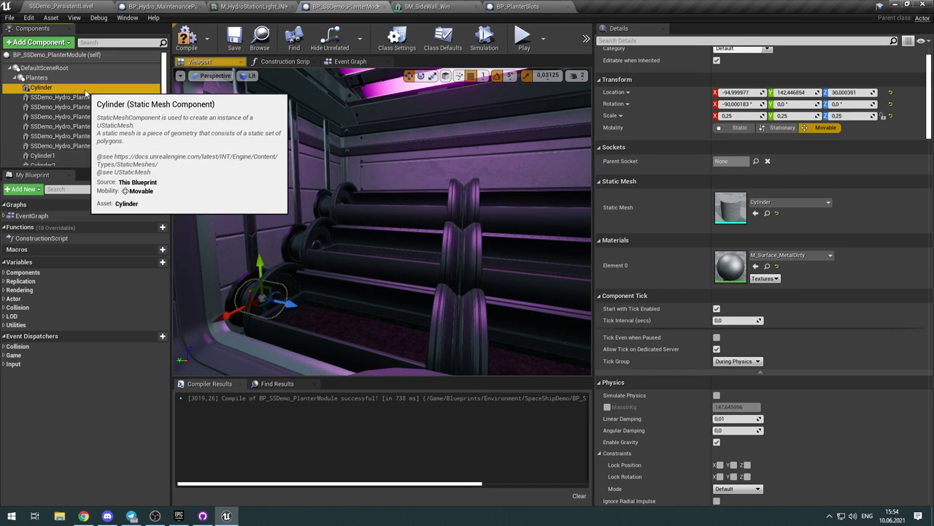
{"action": "scroll", "coordinate": [83, 106], "scroll_direction": "down", "scroll_amount": 5}
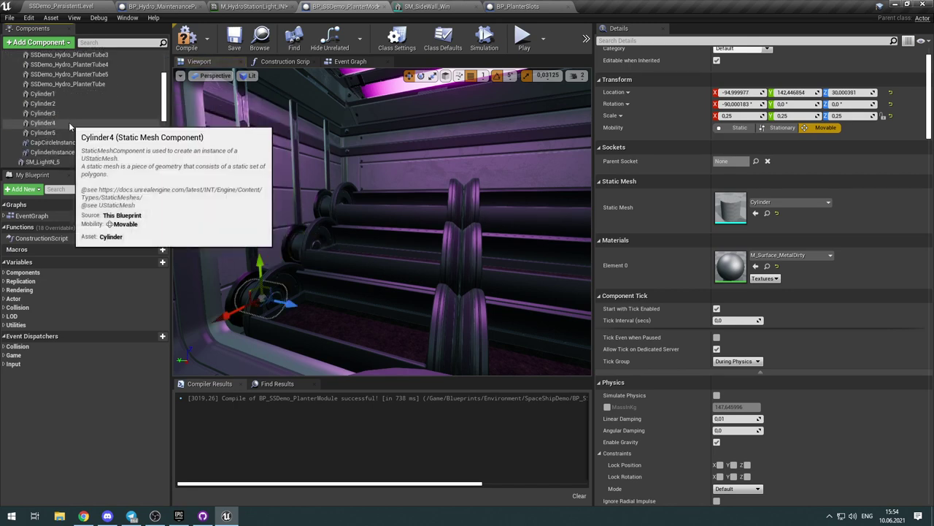
{"action": "left_click", "coordinate": [69, 123]}
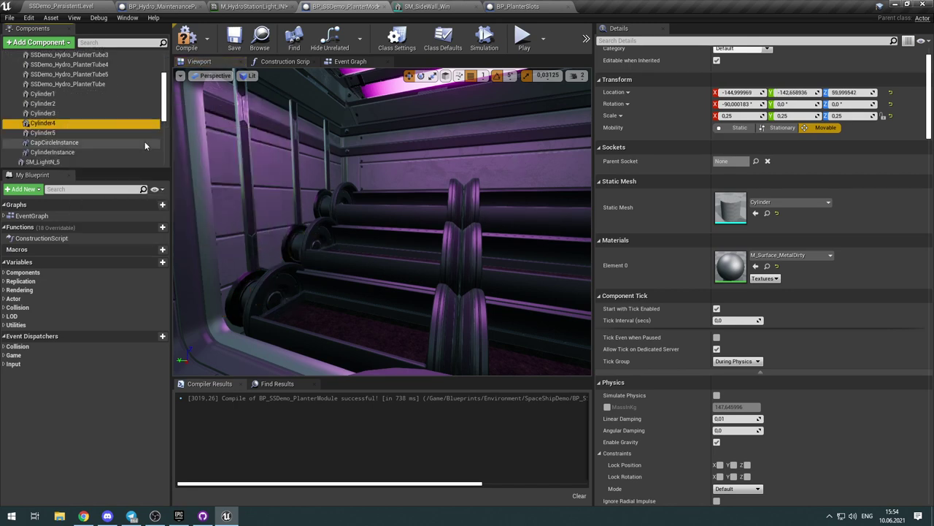
{"action": "left_click", "coordinate": [78, 131]}
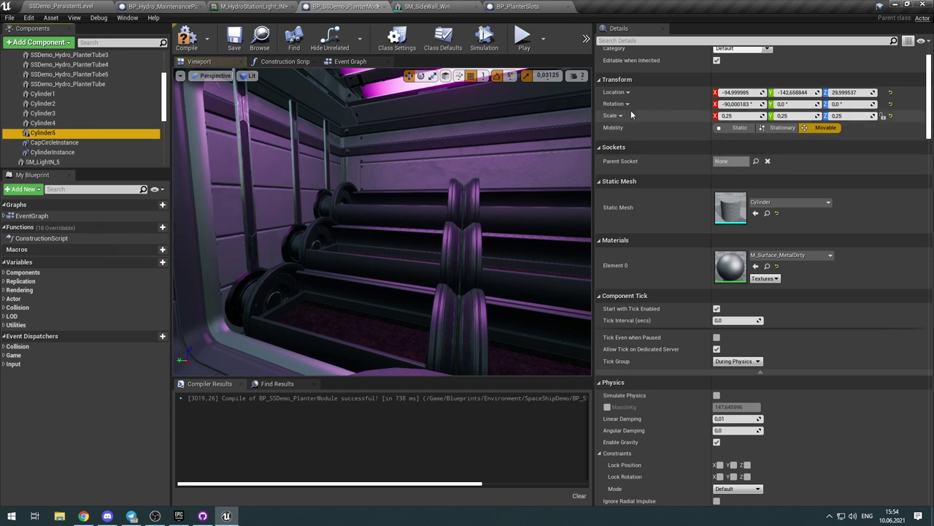
Step: Set the X rotation of CylinderInstance's instance 0 to -90 and copy Cylinder5's 0.25 scale on all axes into it
{"action": "right_click", "coordinate": [611, 117]}
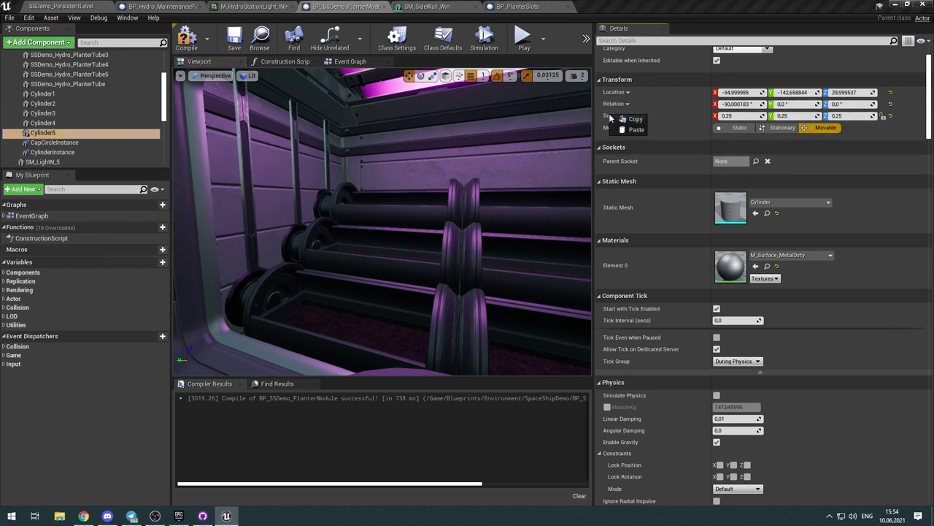
{"action": "left_click", "coordinate": [632, 120]}
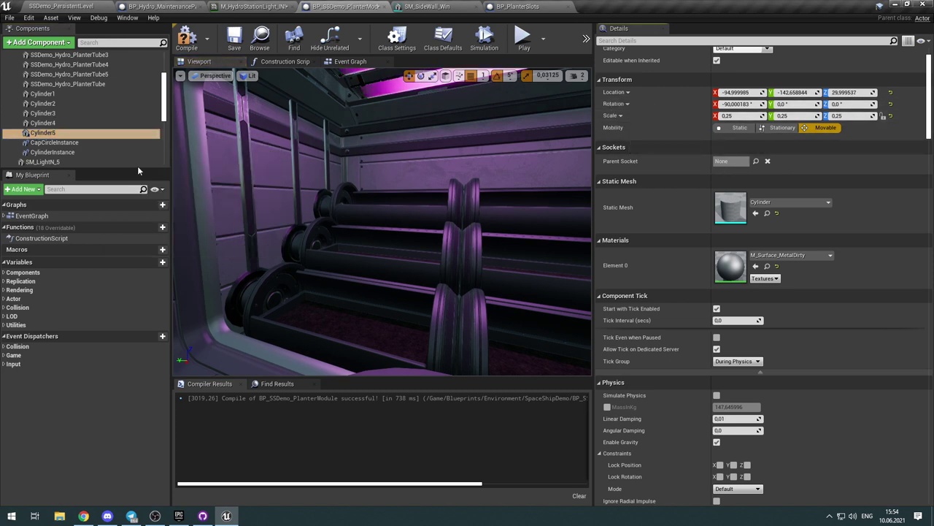
{"action": "left_click", "coordinate": [52, 152]}
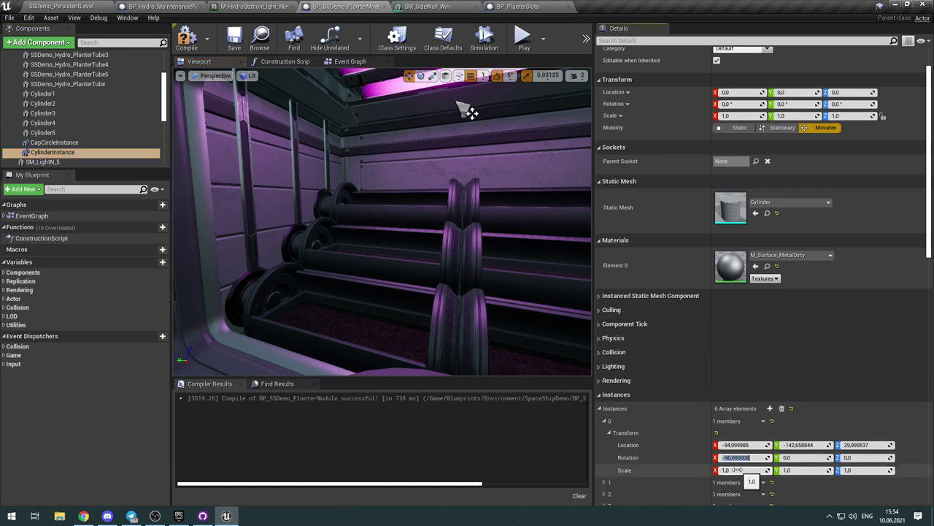
{"action": "right_click", "coordinate": [626, 469]}
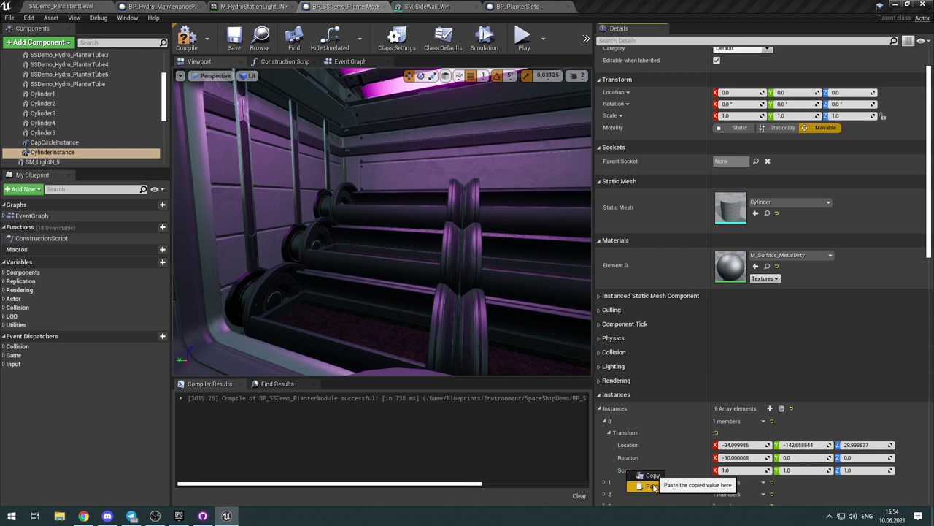
{"action": "left_click", "coordinate": [656, 488]}
Step: Copy the whole transform of instance 0 into instances 1 and 2 of CylinderInstance
{"action": "scroll", "coordinate": [683, 451], "scroll_direction": "down", "scroll_amount": 3}
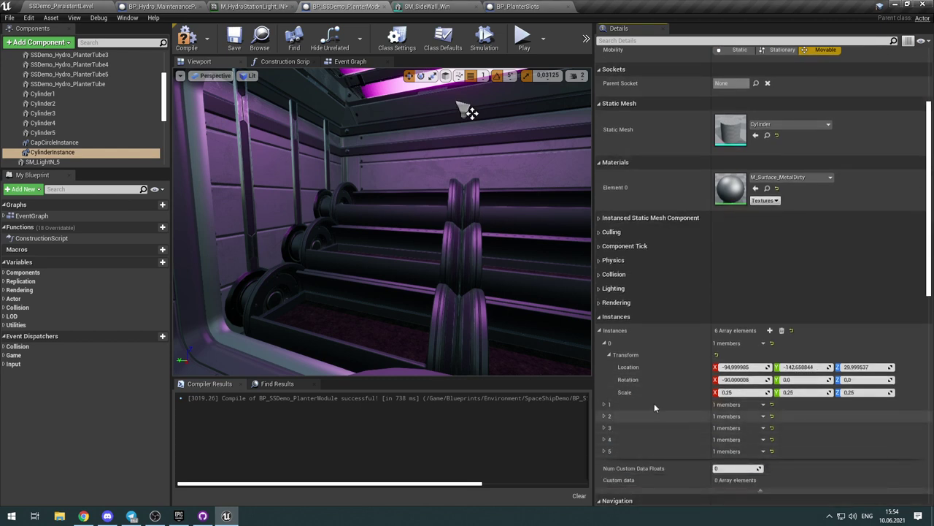
{"action": "right_click", "coordinate": [628, 358]}
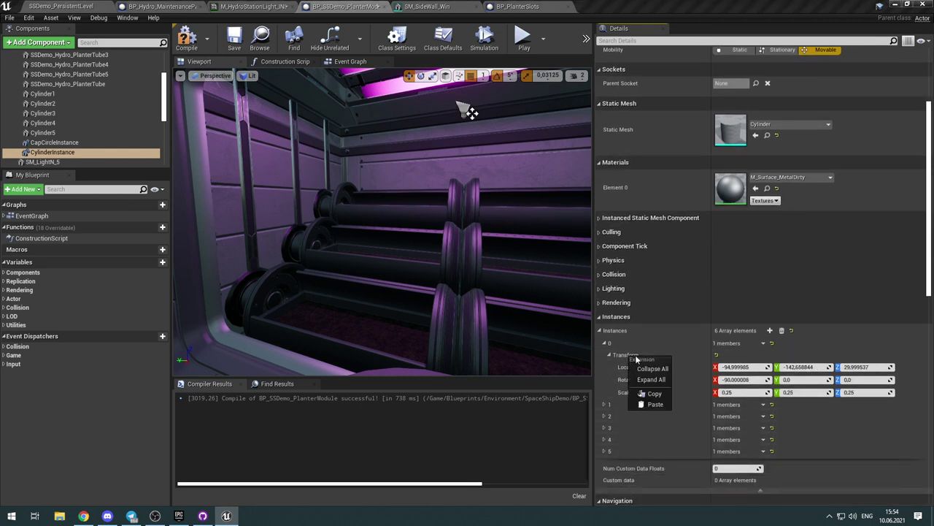
{"action": "left_click", "coordinate": [657, 393]}
{"action": "left_click", "coordinate": [606, 403]}
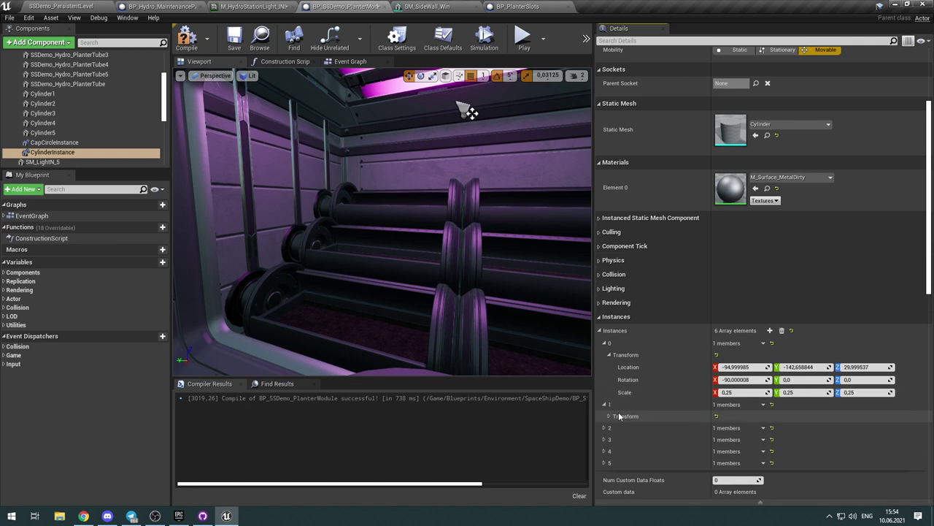
{"action": "right_click", "coordinate": [622, 416]}
{"action": "left_click", "coordinate": [652, 462]}
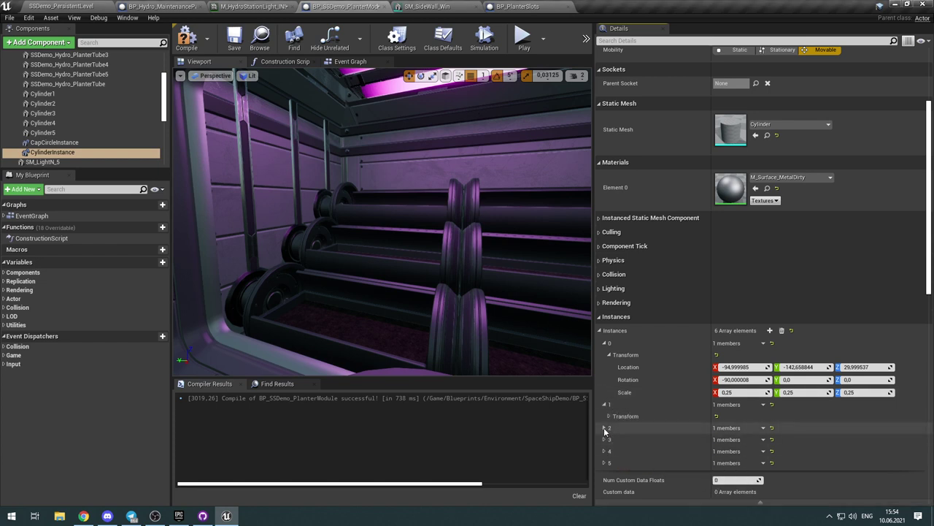
{"action": "left_click", "coordinate": [605, 427]}
{"action": "right_click", "coordinate": [624, 439]}
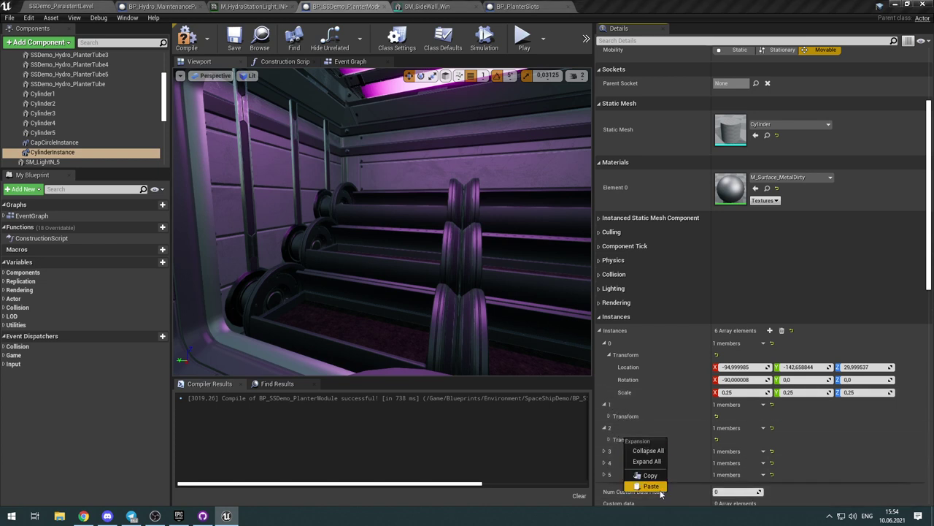
{"action": "left_click", "coordinate": [650, 485]}
Step: Paste the copied instance 0 transform into instances 3, 4 and 5 of CylinderInstance
{"action": "left_click", "coordinate": [605, 450]}
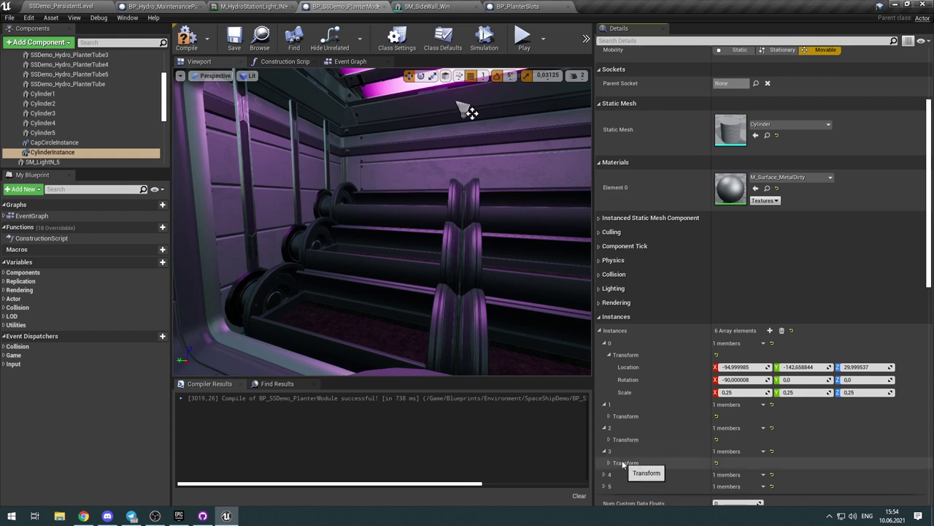
{"action": "right_click", "coordinate": [623, 462]}
{"action": "left_click", "coordinate": [649, 454]}
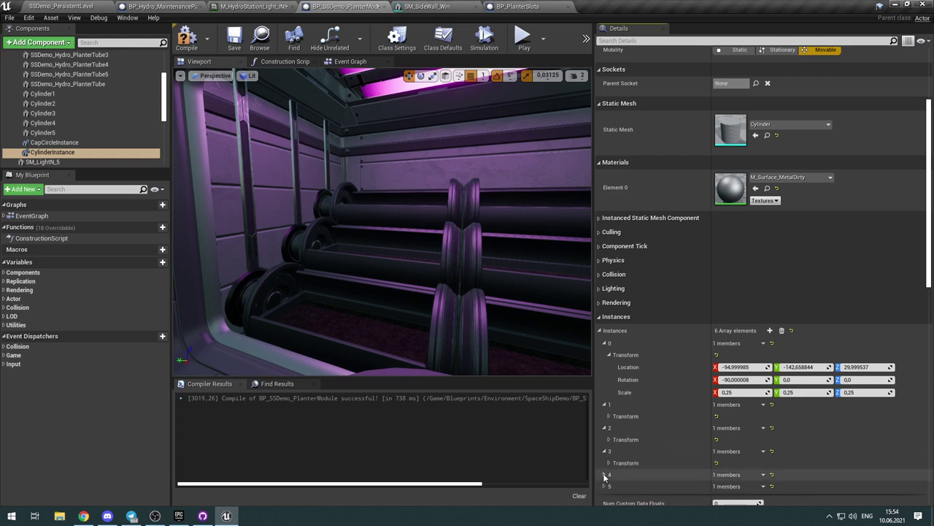
{"action": "left_click", "coordinate": [604, 474]}
{"action": "right_click", "coordinate": [625, 486]}
{"action": "left_click", "coordinate": [655, 447]}
{"action": "scroll", "coordinate": [661, 431], "scroll_direction": "down", "scroll_amount": 2}
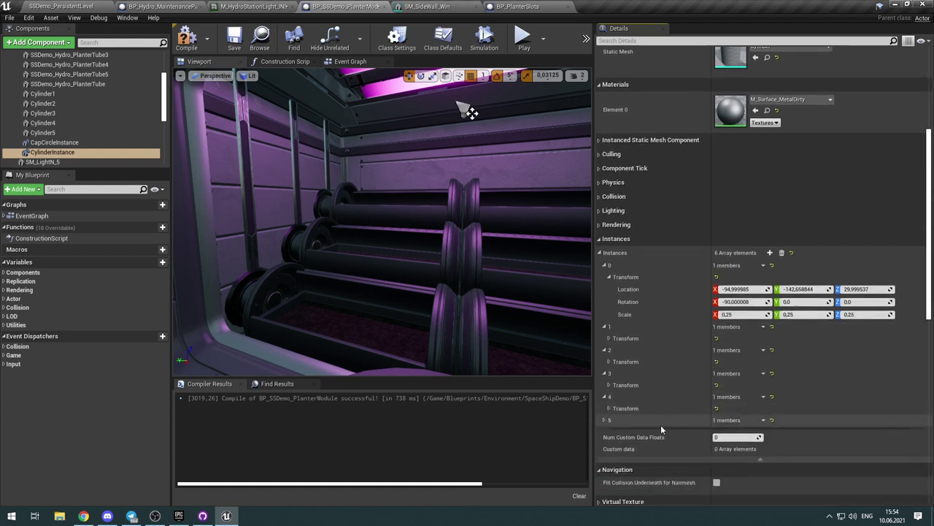
{"action": "left_click", "coordinate": [604, 420]}
{"action": "right_click", "coordinate": [624, 431]}
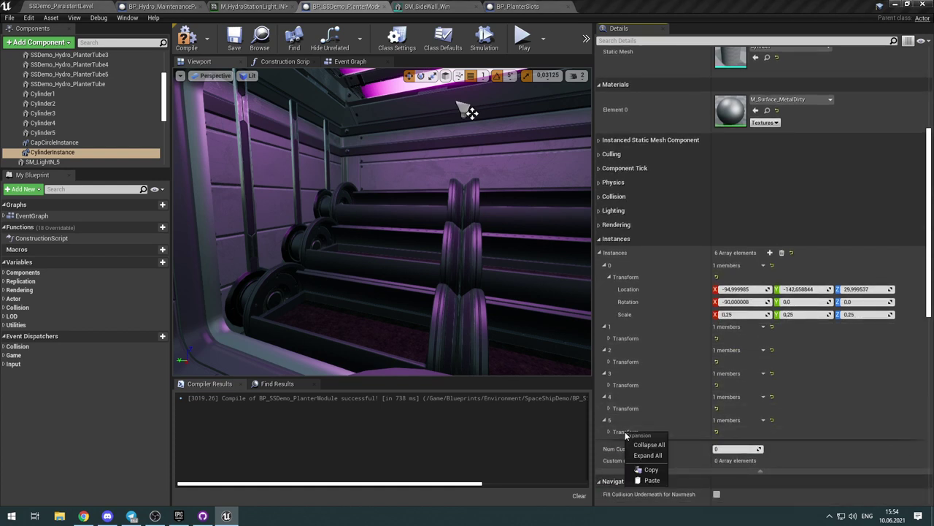
{"action": "left_click", "coordinate": [661, 481]}
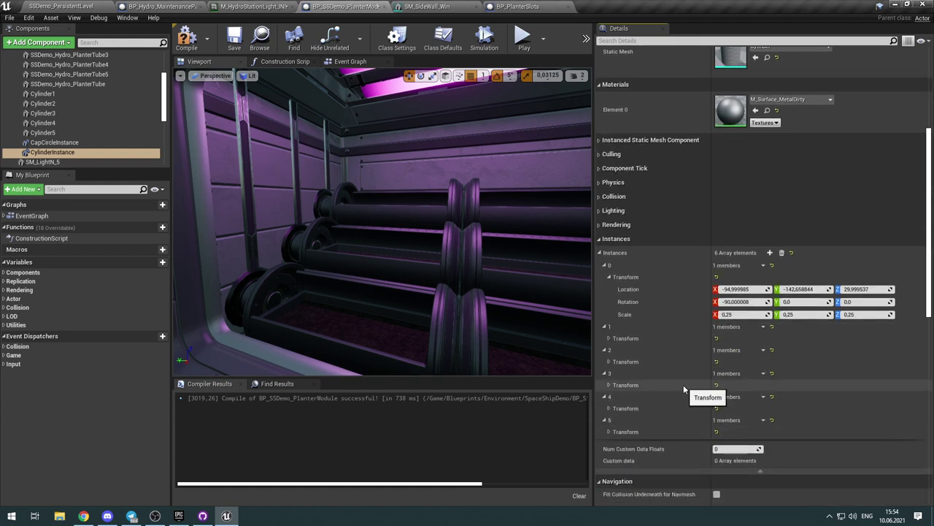
Step: Copy the location of Cylinder4 (-144.999969, -142.658936, 59.999542) into instance 1 of CylinderInstance
{"action": "left_click", "coordinate": [84, 123]}
{"action": "scroll", "coordinate": [689, 128], "scroll_direction": "up", "scroll_amount": 5}
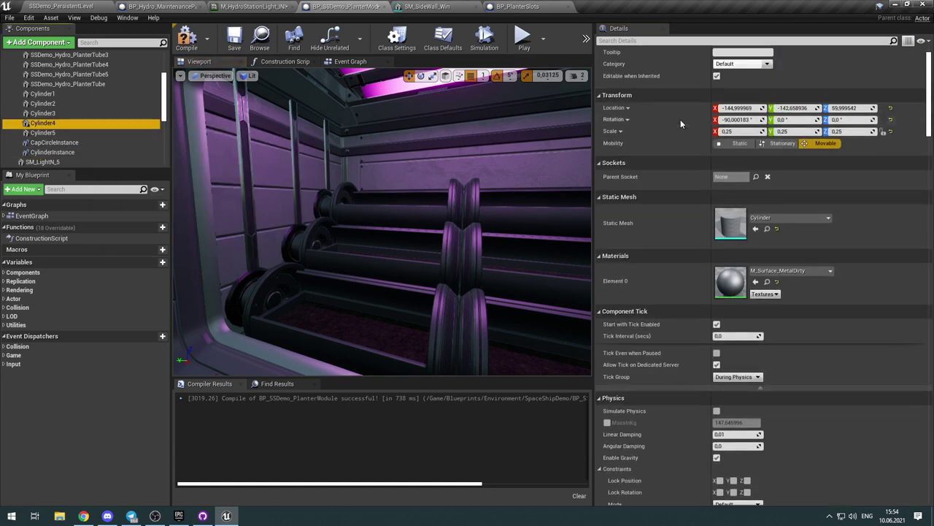
{"action": "right_click", "coordinate": [607, 106]}
{"action": "left_click", "coordinate": [619, 109]}
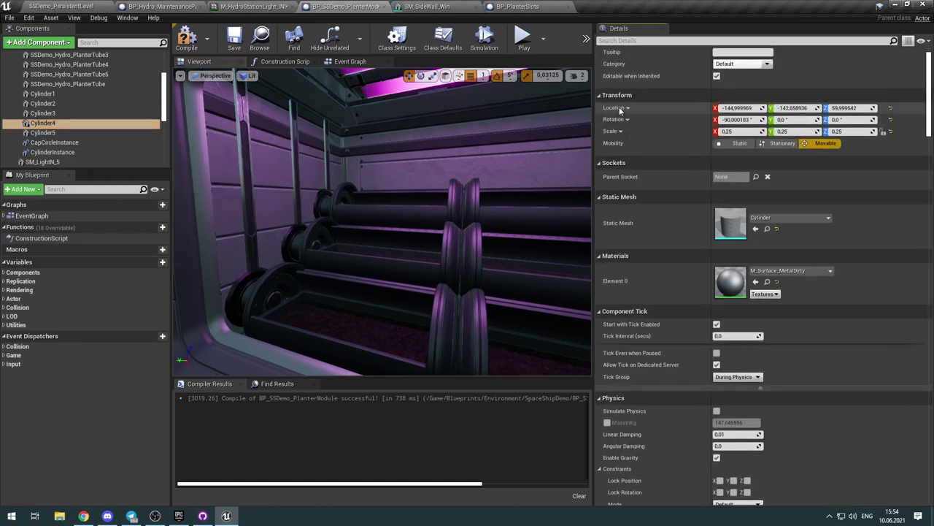
{"action": "left_click", "coordinate": [52, 152]}
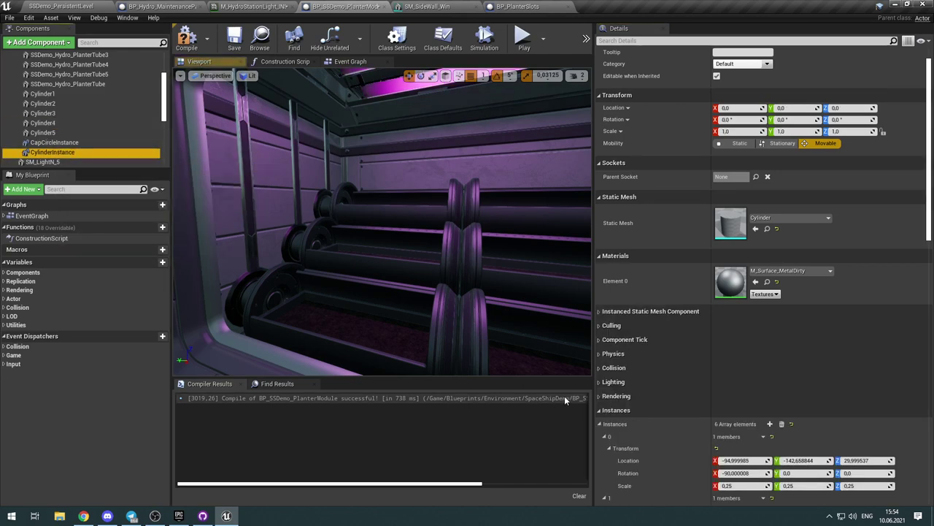
{"action": "scroll", "coordinate": [629, 438], "scroll_direction": "down", "scroll_amount": 2}
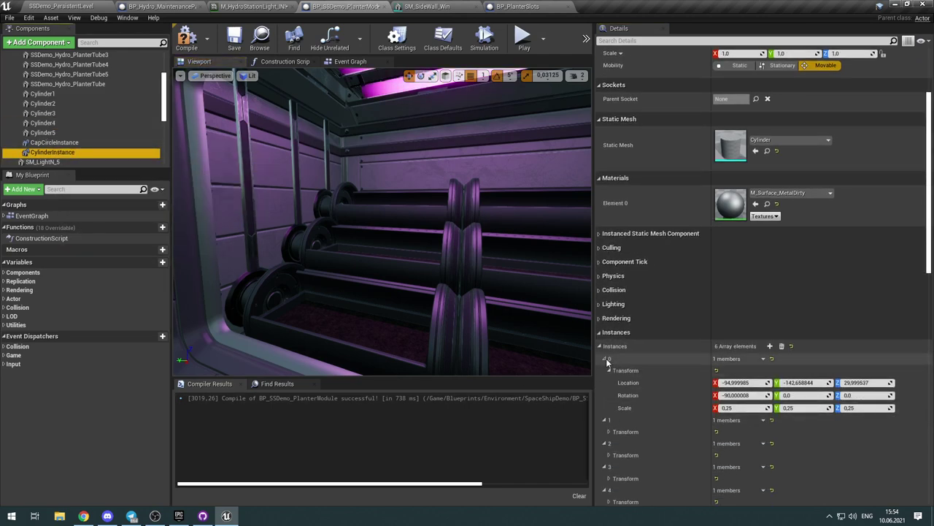
{"action": "left_click", "coordinate": [605, 358]}
{"action": "left_click", "coordinate": [609, 382]}
{"action": "right_click", "coordinate": [627, 395]}
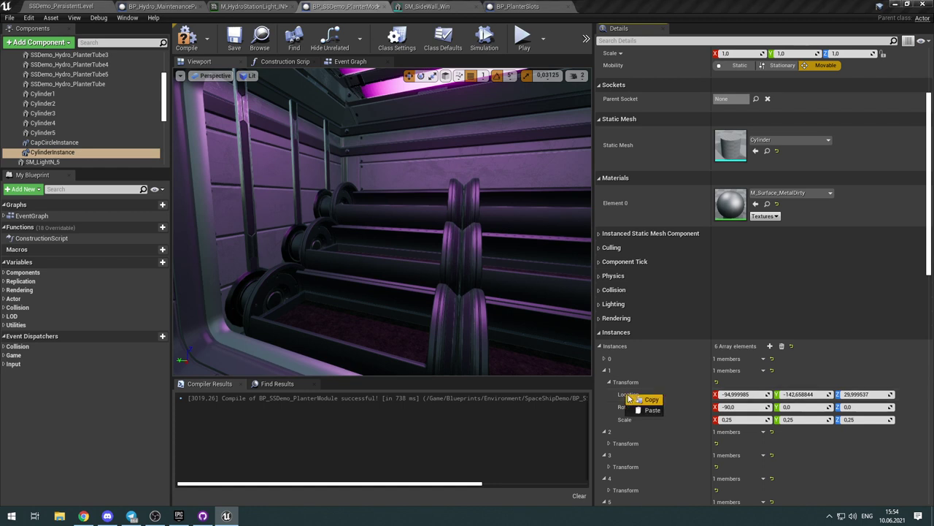
{"action": "left_click", "coordinate": [649, 411]}
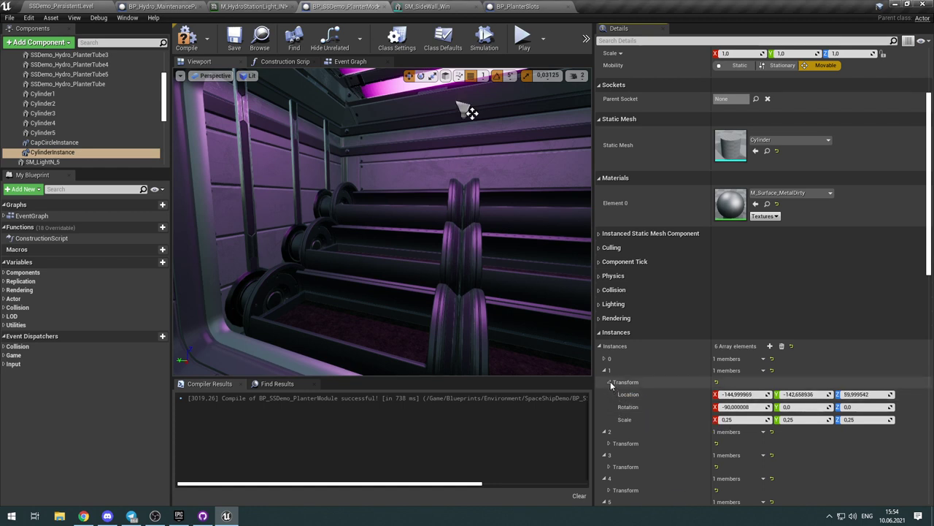
{"action": "left_click", "coordinate": [608, 382]}
{"action": "left_click", "coordinate": [605, 370]}
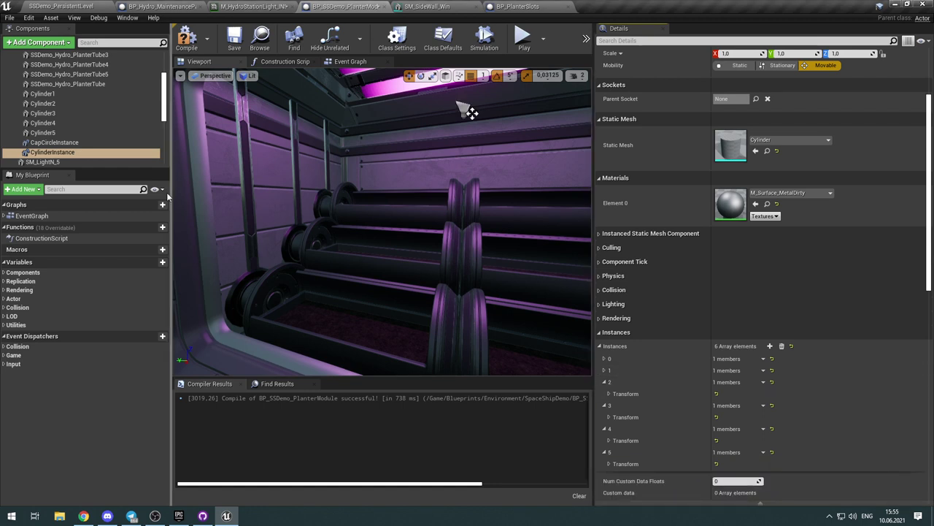
Step: Copy the location of Cylinder3 (-189.999969, -142.659058, 94.999527) into instance 2 of CylinderInstance
{"action": "left_click", "coordinate": [87, 114]}
{"action": "scroll", "coordinate": [650, 162], "scroll_direction": "up", "scroll_amount": 2}
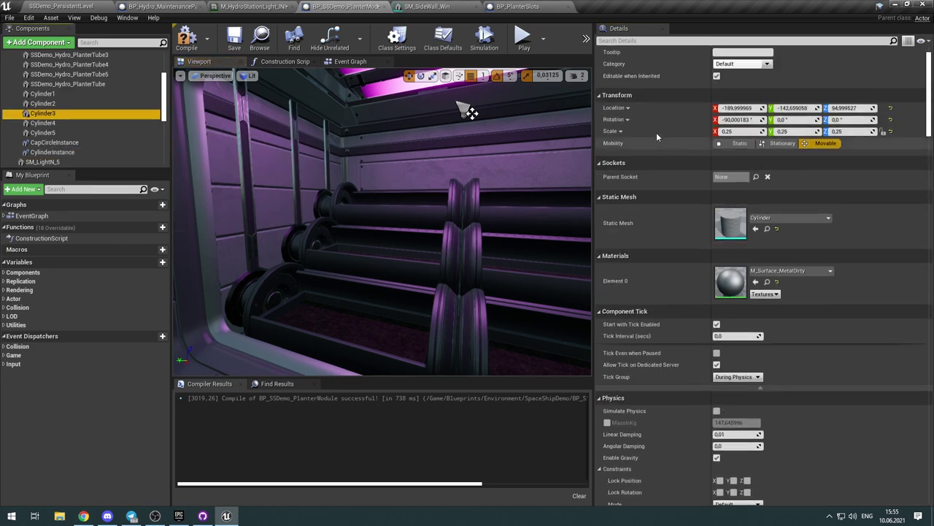
{"action": "right_click", "coordinate": [615, 108]}
{"action": "left_click", "coordinate": [617, 113]}
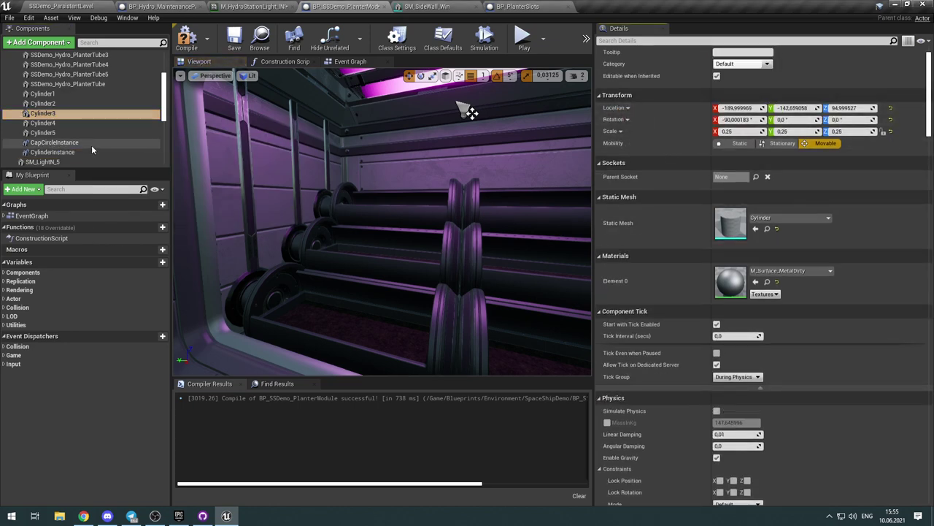
{"action": "left_click", "coordinate": [76, 153]}
{"action": "scroll", "coordinate": [642, 350], "scroll_direction": "down", "scroll_amount": 3}
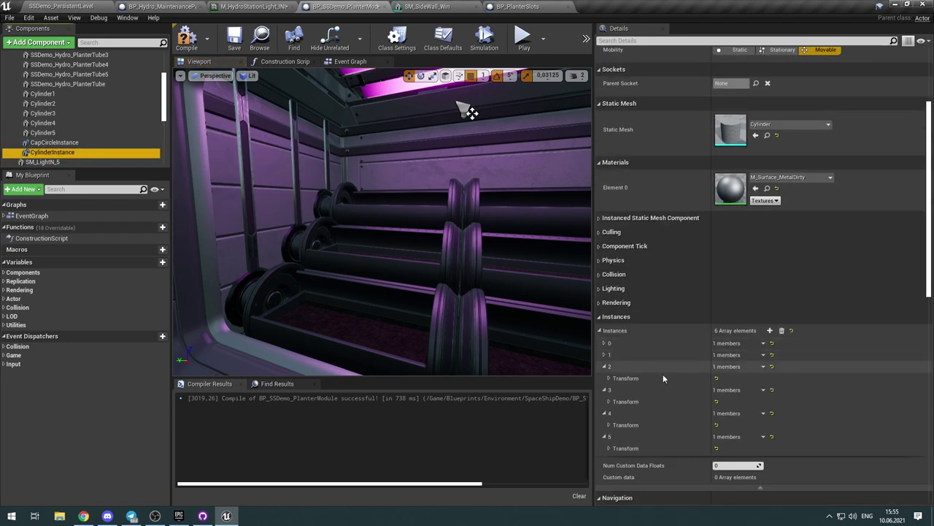
{"action": "left_click", "coordinate": [609, 378]}
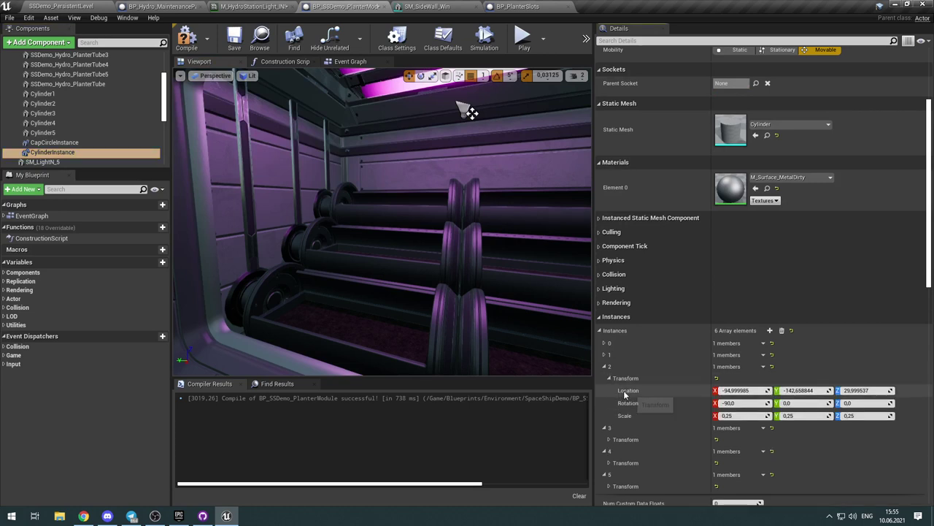
{"action": "right_click", "coordinate": [625, 394]}
{"action": "left_click", "coordinate": [652, 407]}
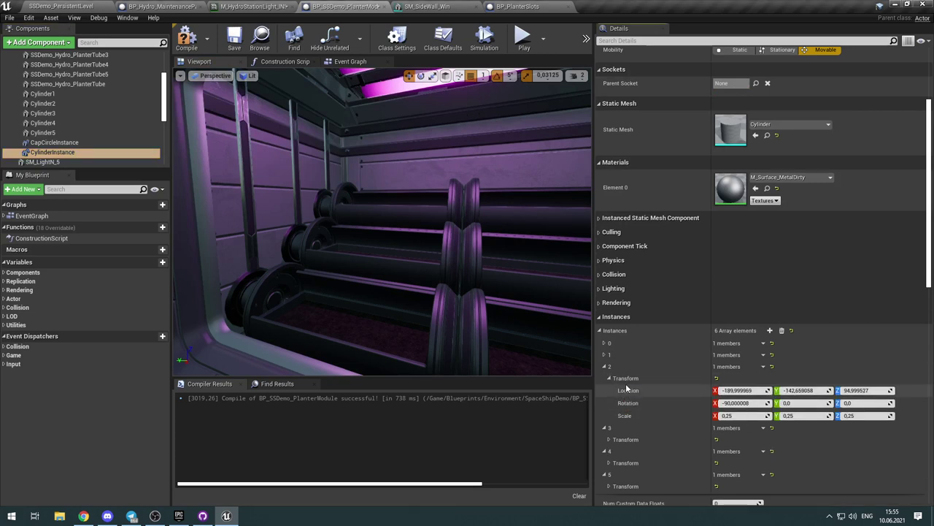
Step: Copy the location of Cylinder2 (-189.999969, 142.44664, 95.000374) into instance 3 of CylinderInstance
{"action": "left_click", "coordinate": [60, 105]}
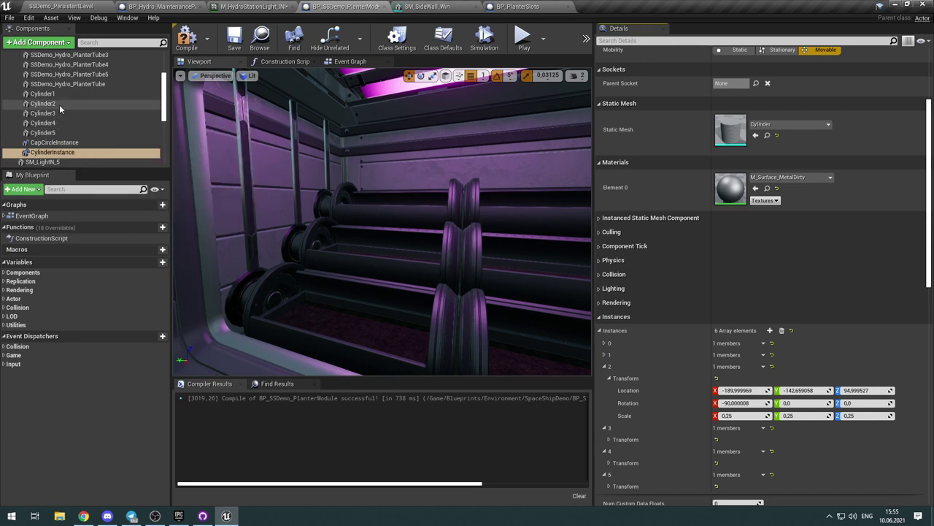
{"action": "scroll", "coordinate": [661, 172], "scroll_direction": "up", "scroll_amount": 4}
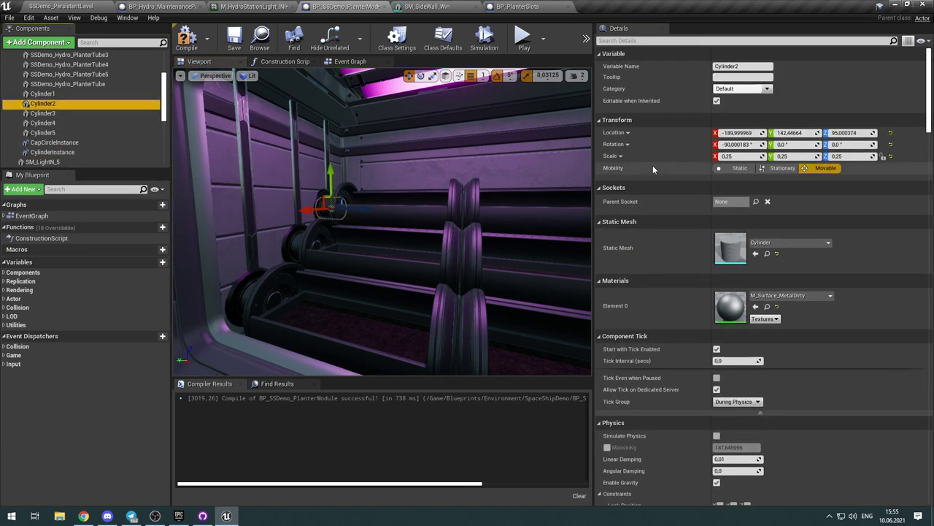
{"action": "right_click", "coordinate": [613, 134]}
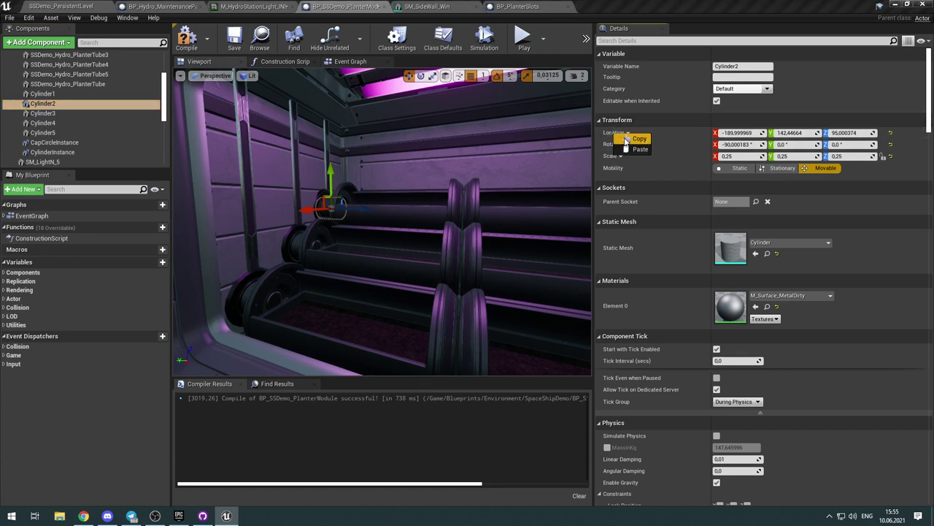
{"action": "left_click", "coordinate": [627, 139]}
{"action": "left_click", "coordinate": [77, 152]}
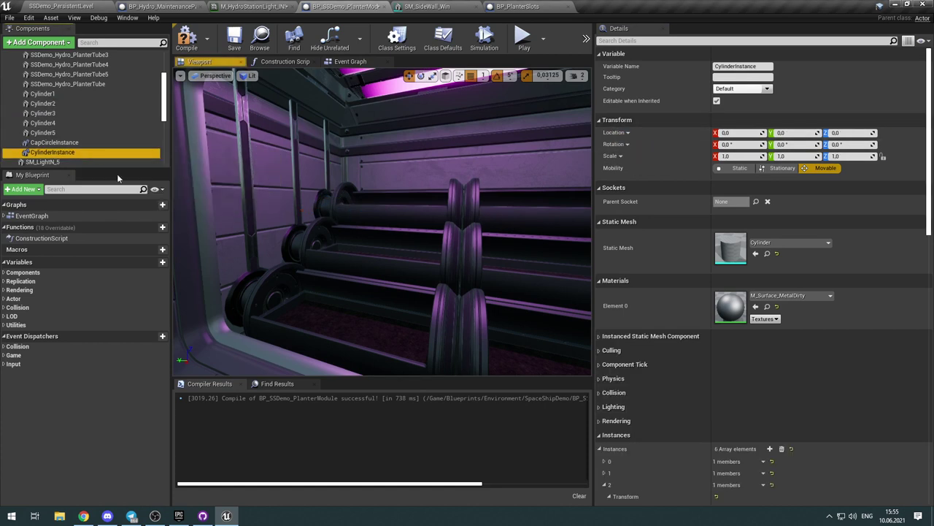
{"action": "scroll", "coordinate": [636, 405], "scroll_direction": "down", "scroll_amount": 3}
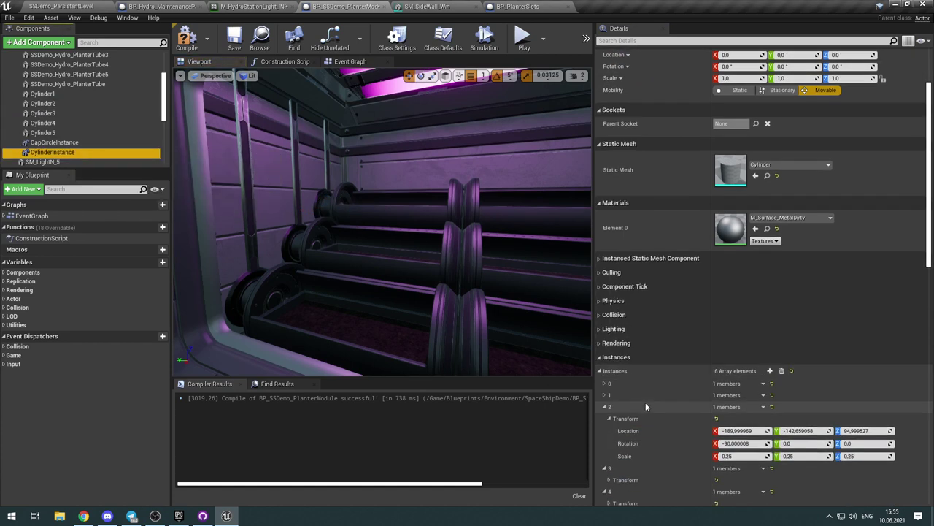
{"action": "left_click", "coordinate": [604, 408]}
{"action": "left_click", "coordinate": [607, 432]}
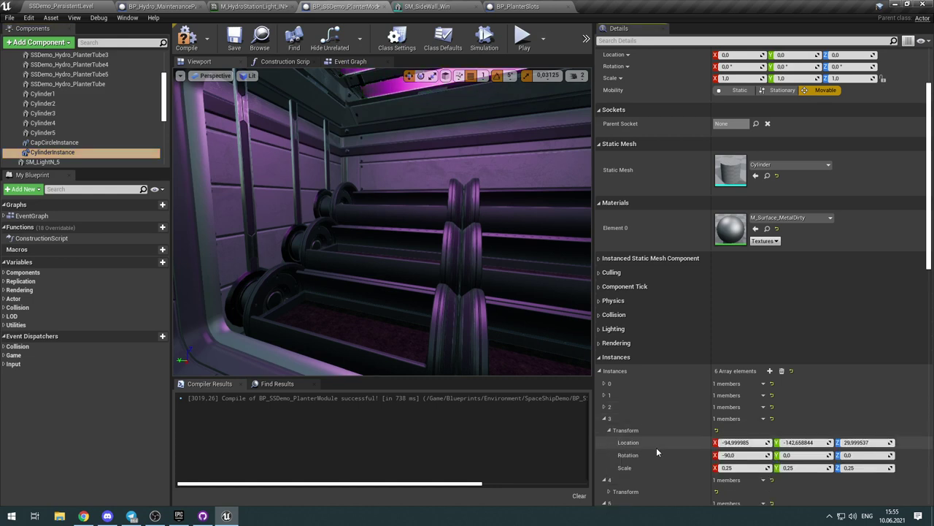
{"action": "scroll", "coordinate": [650, 438], "scroll_direction": "down", "scroll_amount": 2}
{"action": "right_click", "coordinate": [632, 380]}
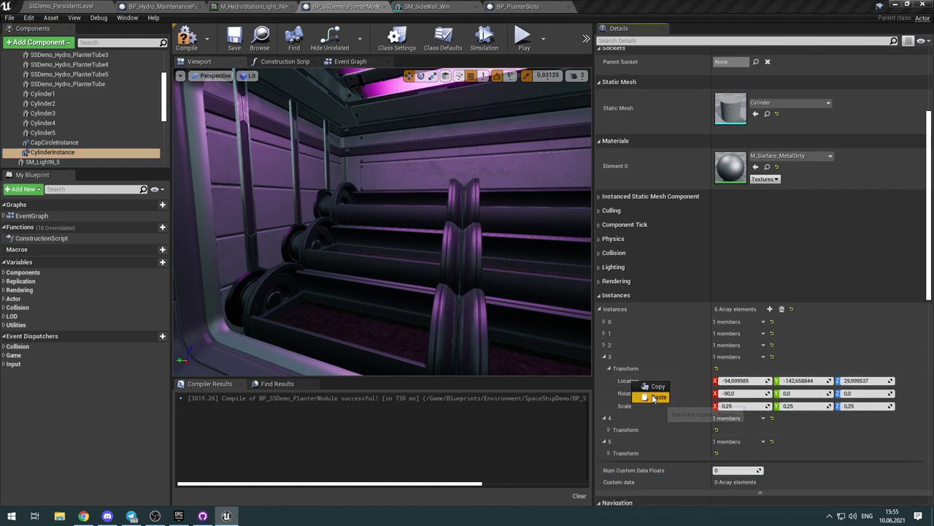
{"action": "left_click", "coordinate": [657, 411]}
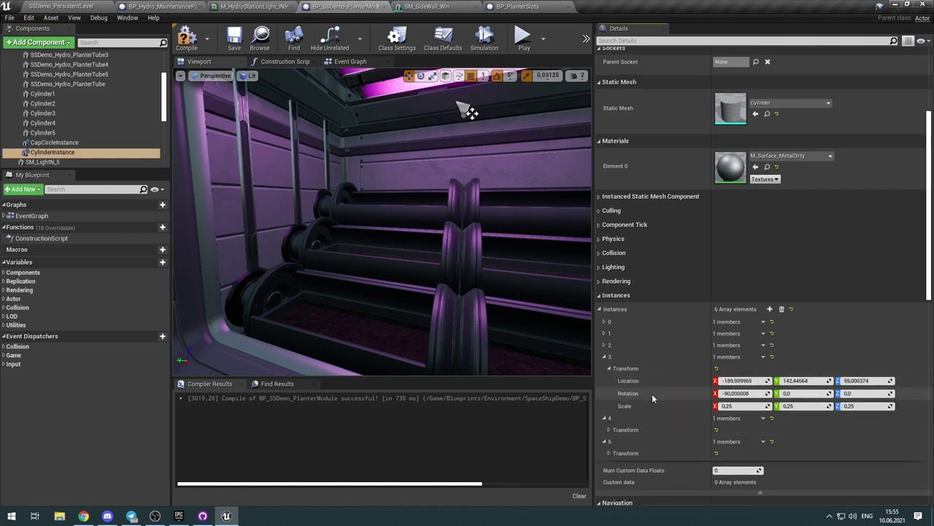
Step: Copy the location of Cylinder1 (-144.999969, 142.446762, 60.000381) into instance 4 of CylinderInstance and collapse instances 3 and 4
{"action": "left_click", "coordinate": [71, 93]}
{"action": "scroll", "coordinate": [643, 158], "scroll_direction": "up", "scroll_amount": 3}
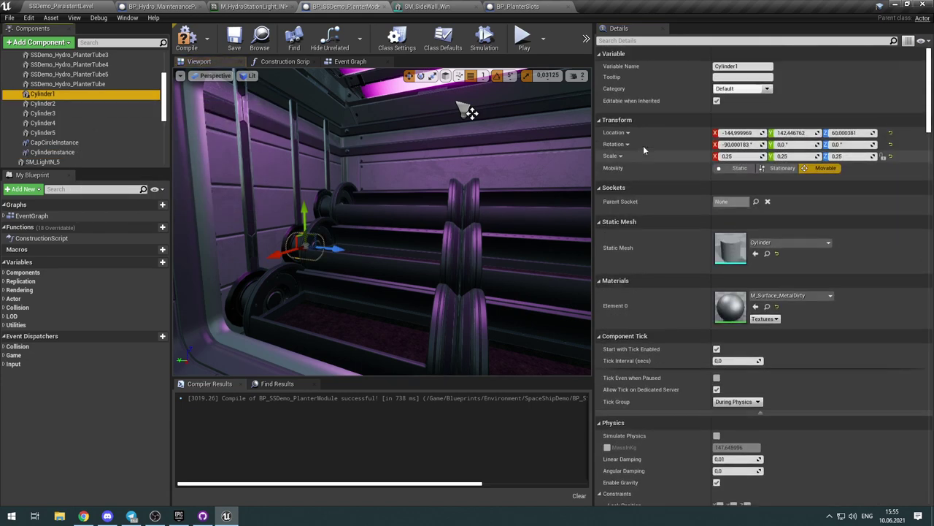
{"action": "right_click", "coordinate": [616, 133]}
{"action": "left_click", "coordinate": [640, 134]}
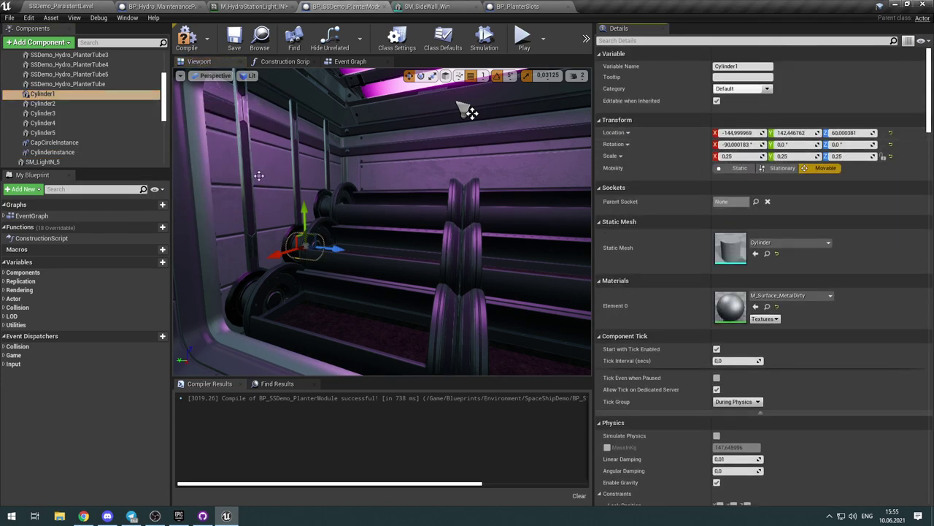
{"action": "left_click", "coordinate": [52, 152]}
{"action": "scroll", "coordinate": [658, 343], "scroll_direction": "down", "scroll_amount": 5}
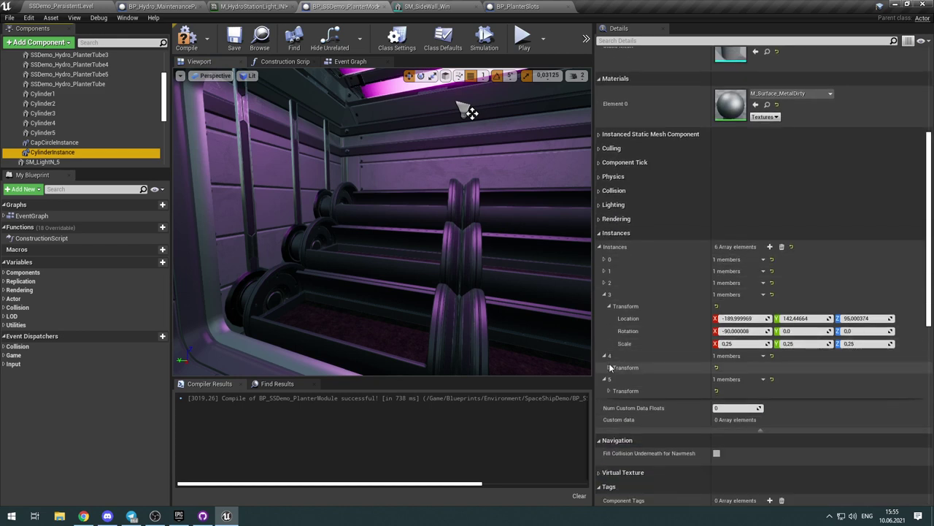
{"action": "left_click", "coordinate": [609, 367]}
{"action": "right_click", "coordinate": [625, 381]}
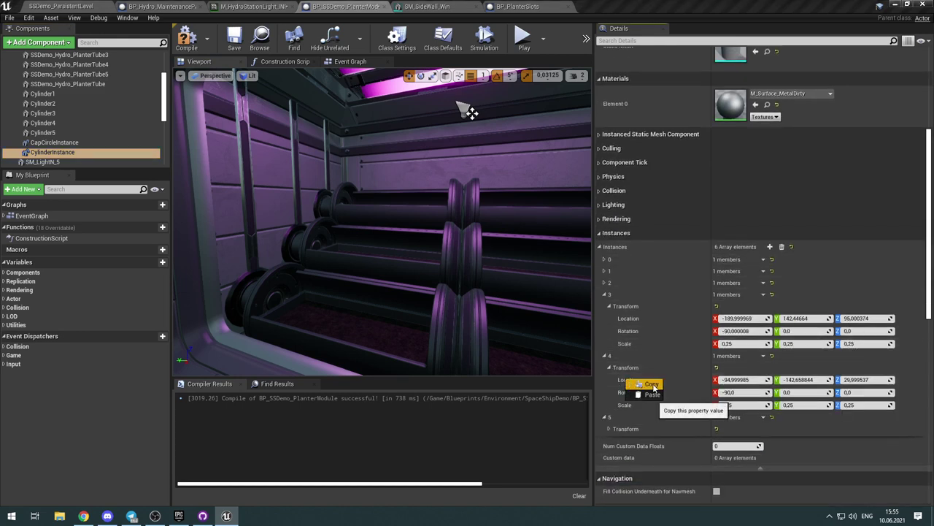
{"action": "left_click", "coordinate": [652, 395]}
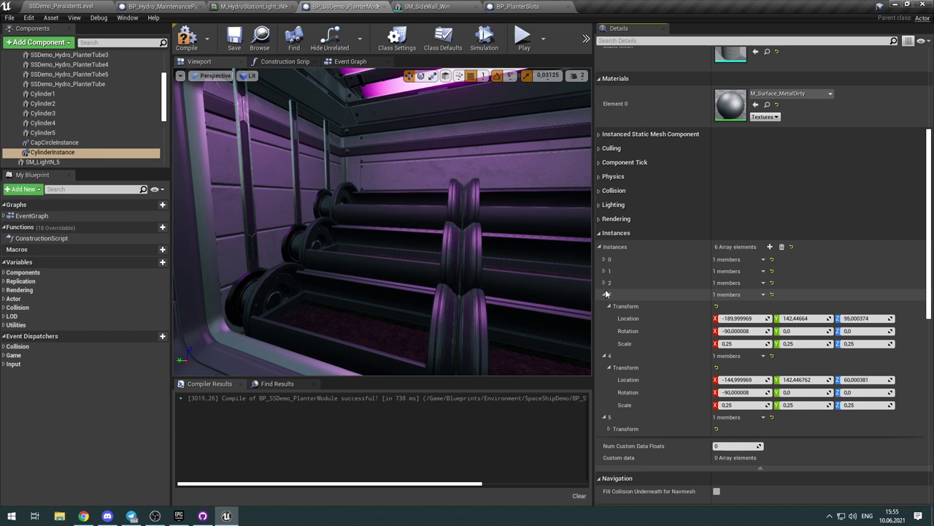
{"action": "left_click", "coordinate": [605, 295]}
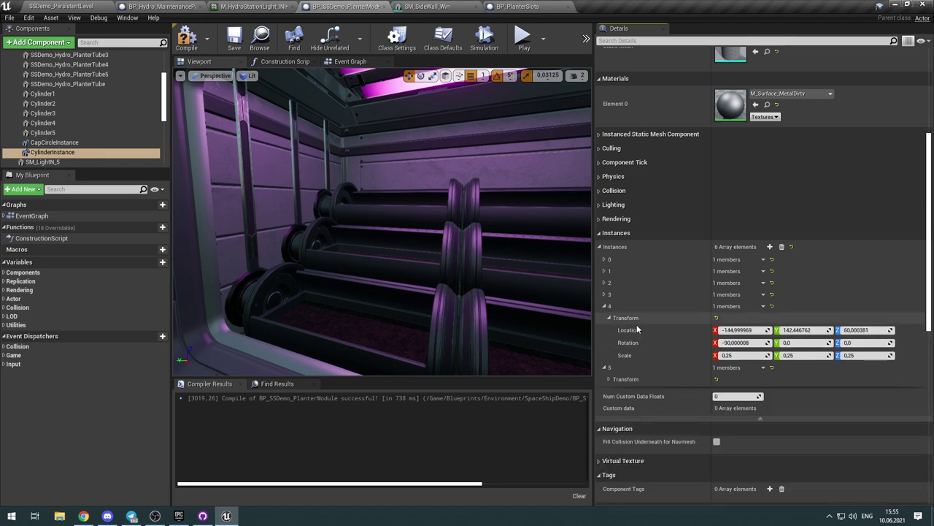
{"action": "left_click", "coordinate": [605, 306]}
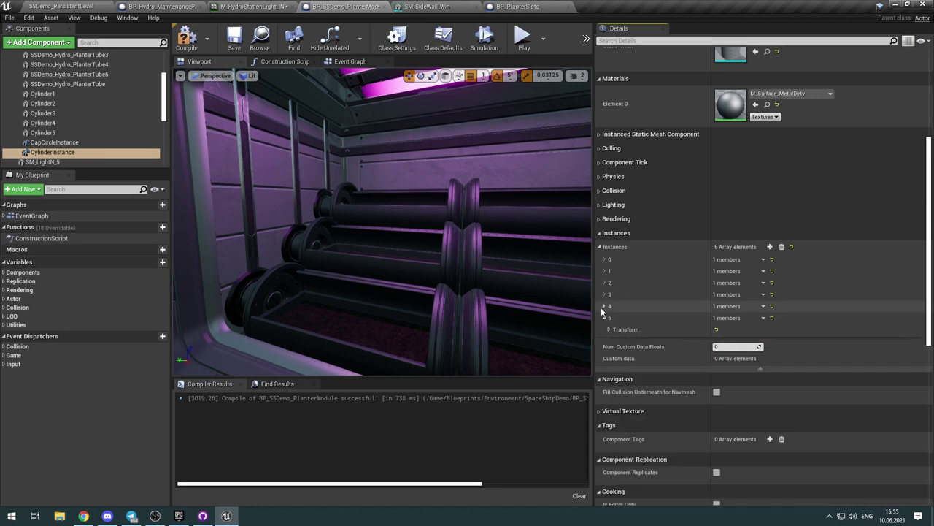
Step: Select the first Cylinder component under Planters as the source of the location to copy
{"action": "scroll", "coordinate": [126, 125], "scroll_direction": "up", "scroll_amount": 3}
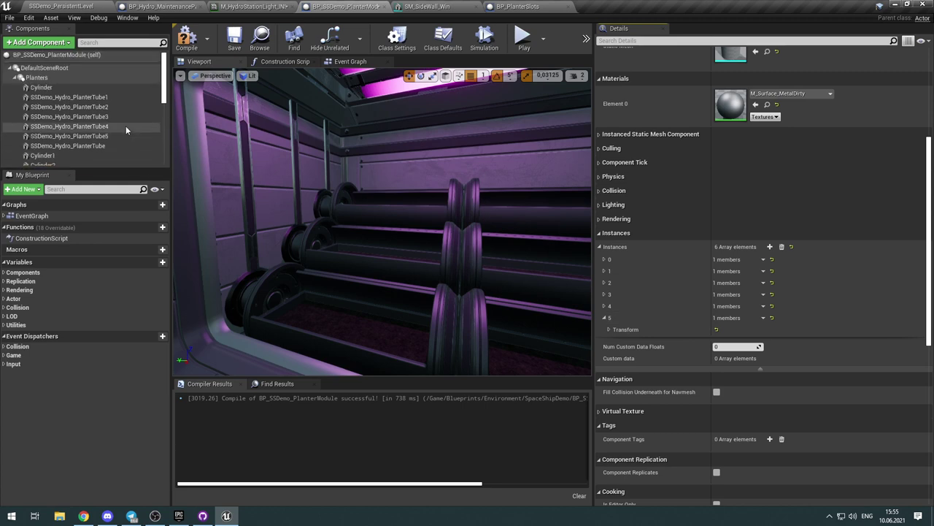
{"action": "left_click", "coordinate": [41, 87]}
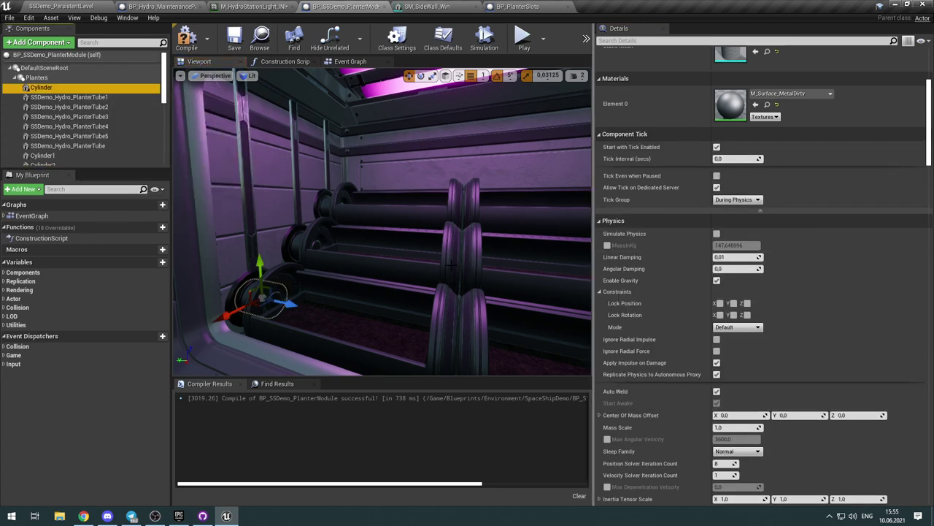
Step: Copy the location of the Cylinder component into instance 5 of CylinderInstance and compile the blueprint
{"action": "scroll", "coordinate": [706, 179], "scroll_direction": "up", "scroll_amount": 5}
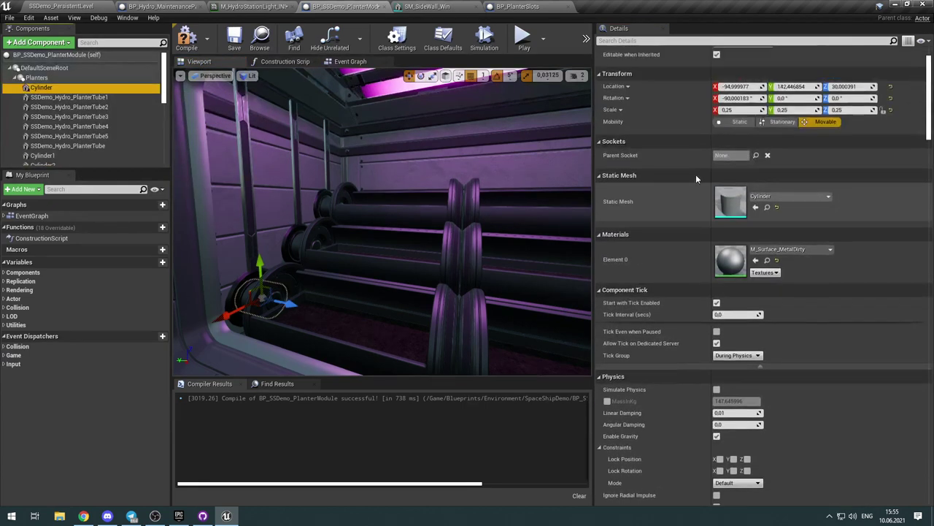
{"action": "right_click", "coordinate": [624, 136]}
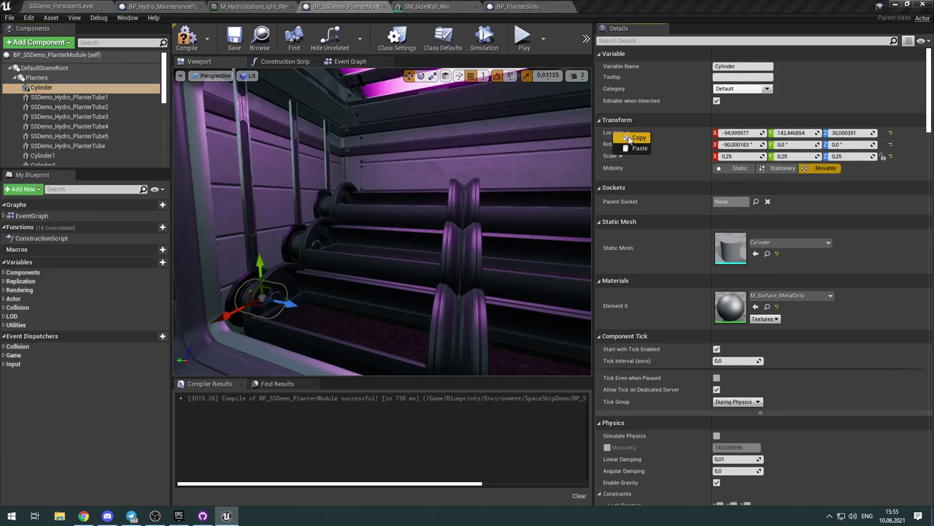
{"action": "left_click", "coordinate": [626, 138]}
{"action": "scroll", "coordinate": [92, 161], "scroll_direction": "down", "scroll_amount": 2}
{"action": "left_click", "coordinate": [90, 153]}
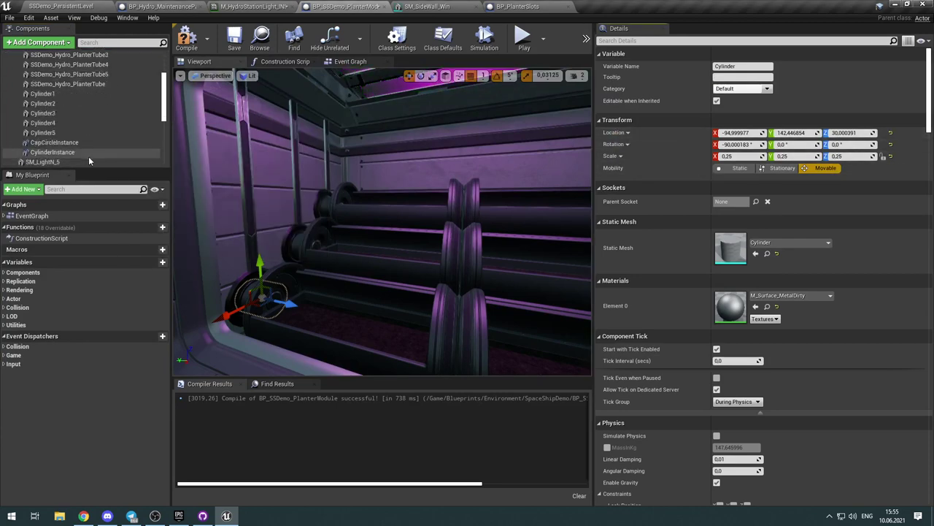
{"action": "scroll", "coordinate": [648, 367], "scroll_direction": "down", "scroll_amount": 3}
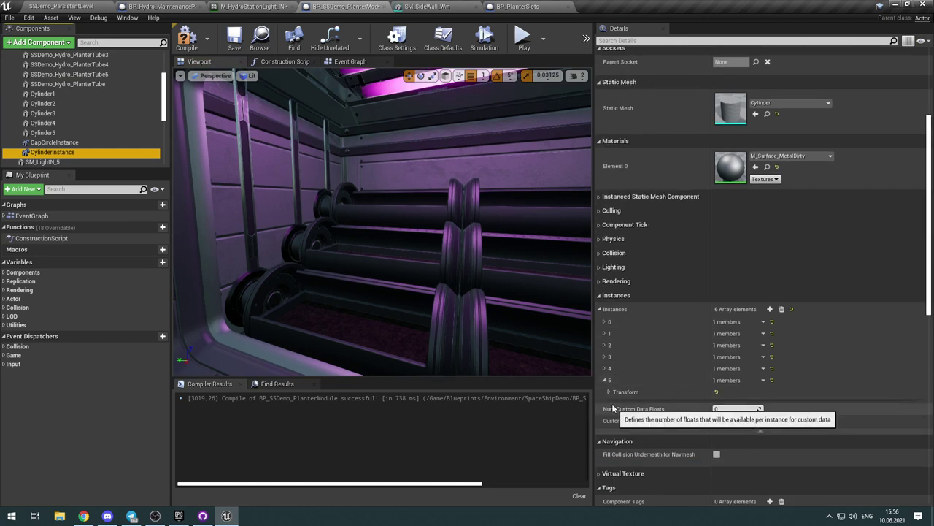
{"action": "left_click", "coordinate": [608, 392]}
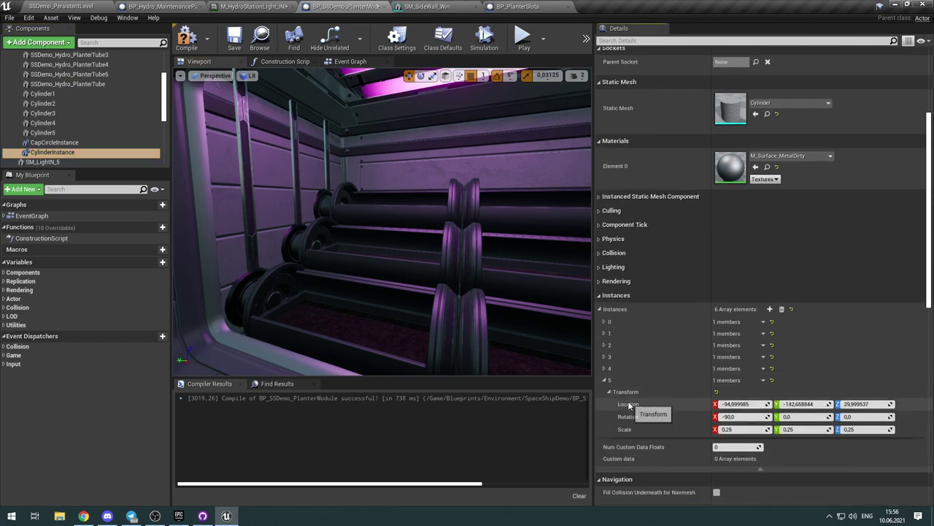
{"action": "right_click", "coordinate": [629, 405]}
{"action": "left_click", "coordinate": [657, 419]}
{"action": "left_click", "coordinate": [188, 41]}
Step: Delete the separate components Cylinder and Cylinder1 to Cylinder5 from the planter module, and compile the blueprint
{"action": "left_click", "coordinate": [45, 133]}
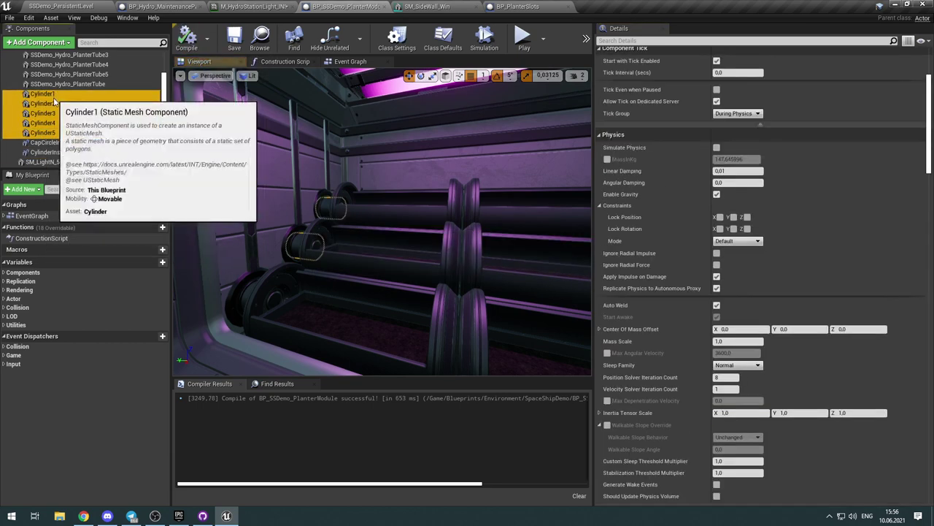
{"action": "key", "text": "Delete"}
{"action": "scroll", "coordinate": [54, 102], "scroll_direction": "up", "scroll_amount": 3}
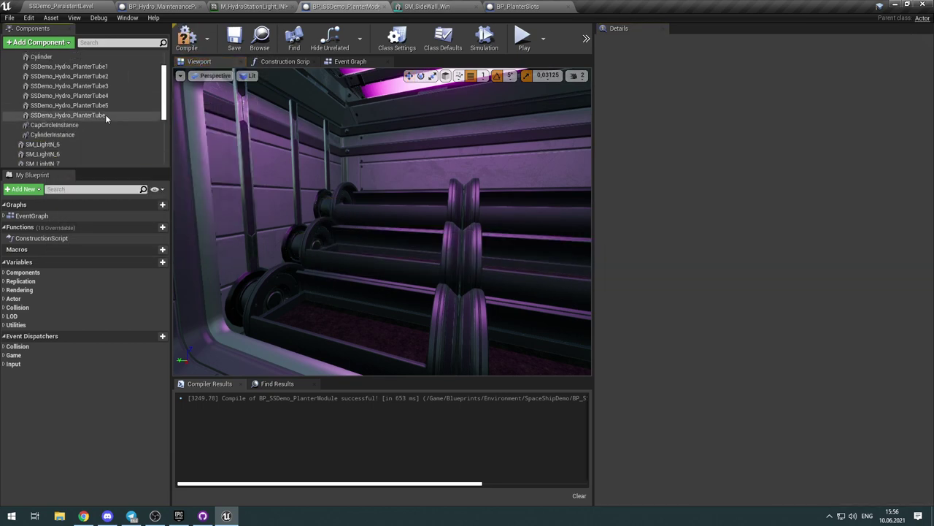
{"action": "left_click", "coordinate": [82, 88]}
{"action": "key", "text": "Delete"}
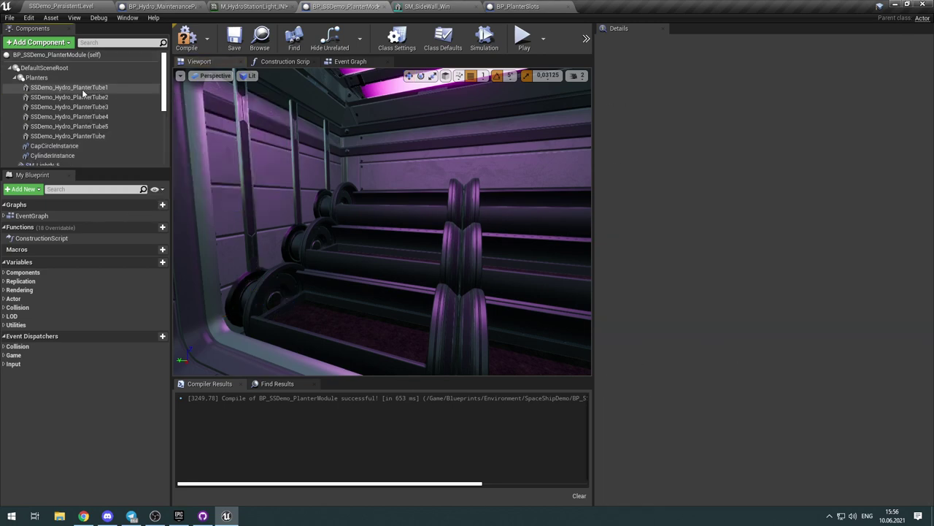
{"action": "left_click", "coordinate": [188, 44]}
{"action": "right_click_drag", "start_coordinate": [314, 190], "coordinate": [343, 191]}
{"action": "left_click_drag", "start_coordinate": [395, 110], "coordinate": [419, 104]}
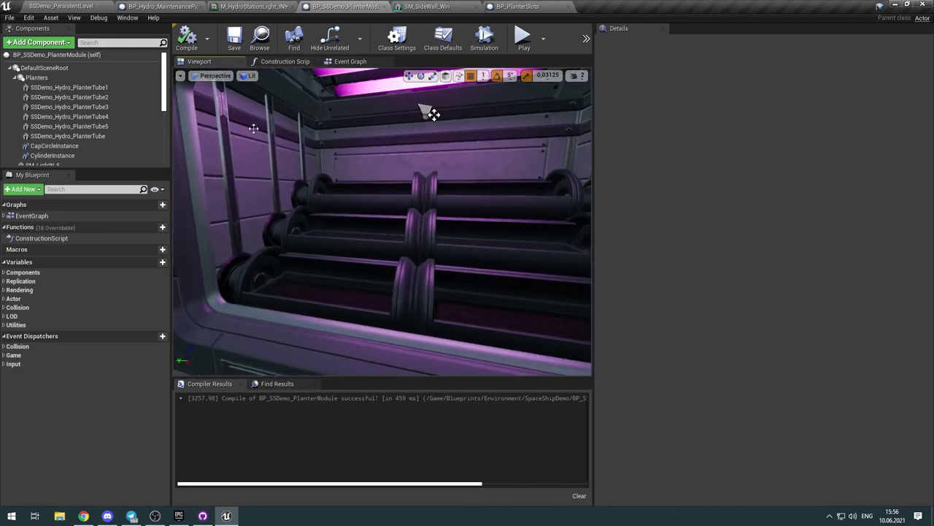
Step: Switch to SSDemo_PersistentLevel and save all modified assets
{"action": "left_click", "coordinate": [61, 6]}
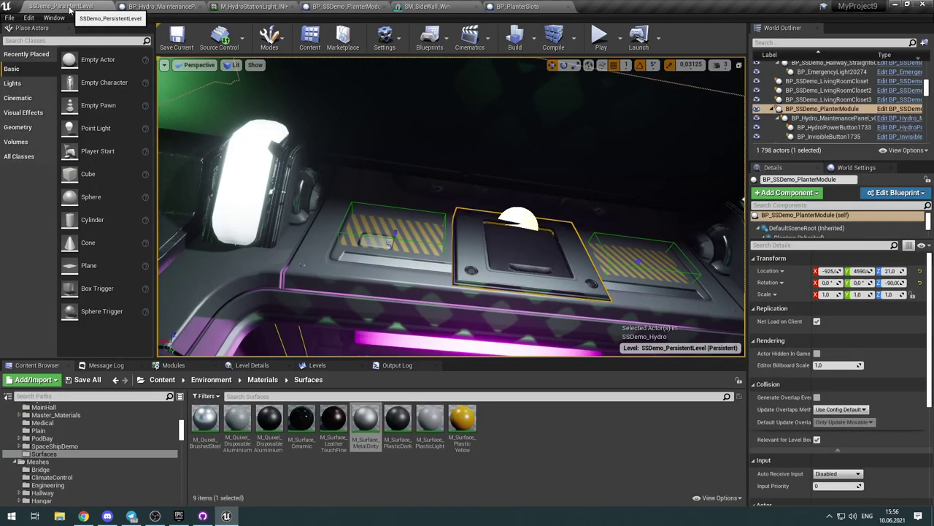
{"action": "left_click", "coordinate": [86, 381]}
{"action": "left_click", "coordinate": [554, 347]}
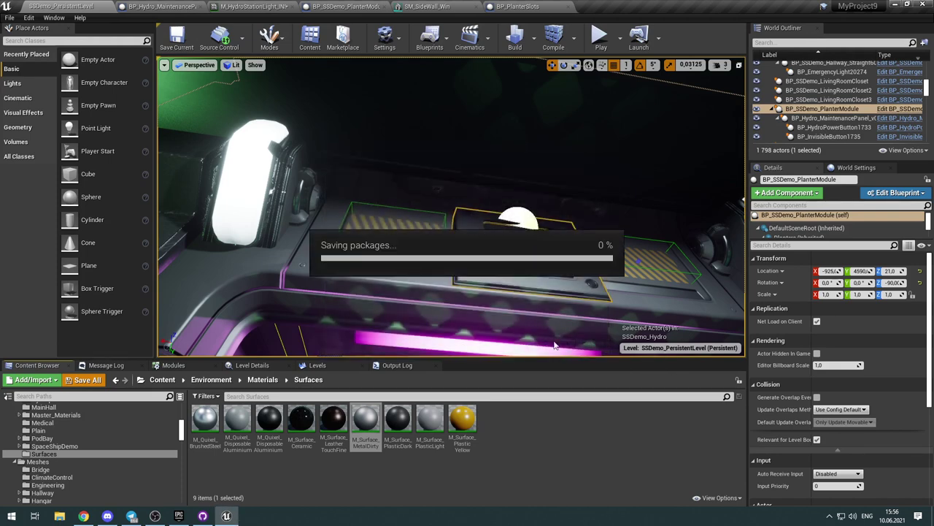
Step: Play-test the level around the planter module to examine its plants, tubes and lighting, and stop the session
{"action": "left_click", "coordinate": [599, 38]}
{"action": "left_click", "coordinate": [540, 229]}
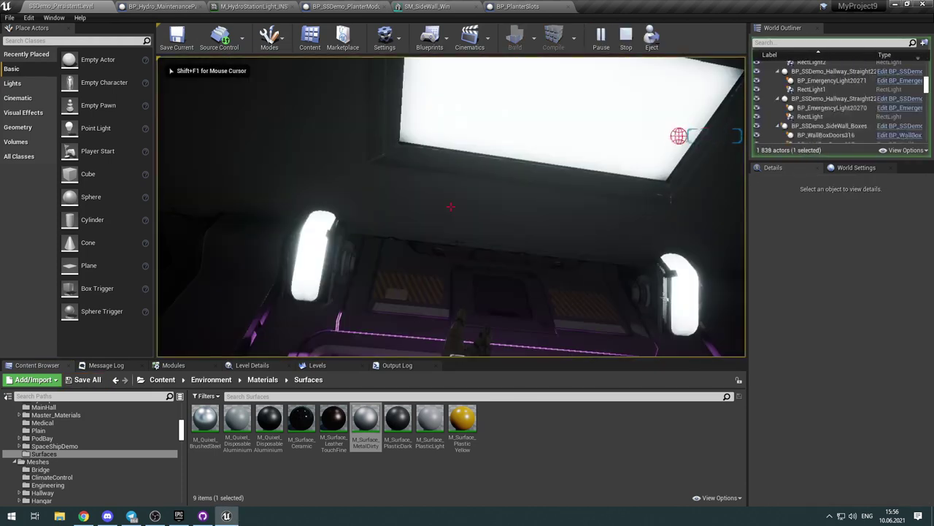
{"action": "key", "text": "s"}
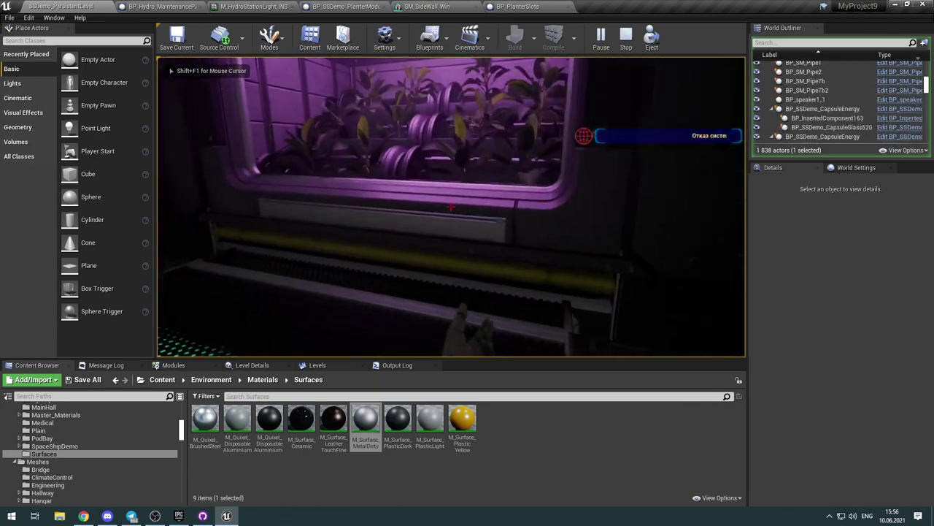
{"action": "key", "text": "w"}
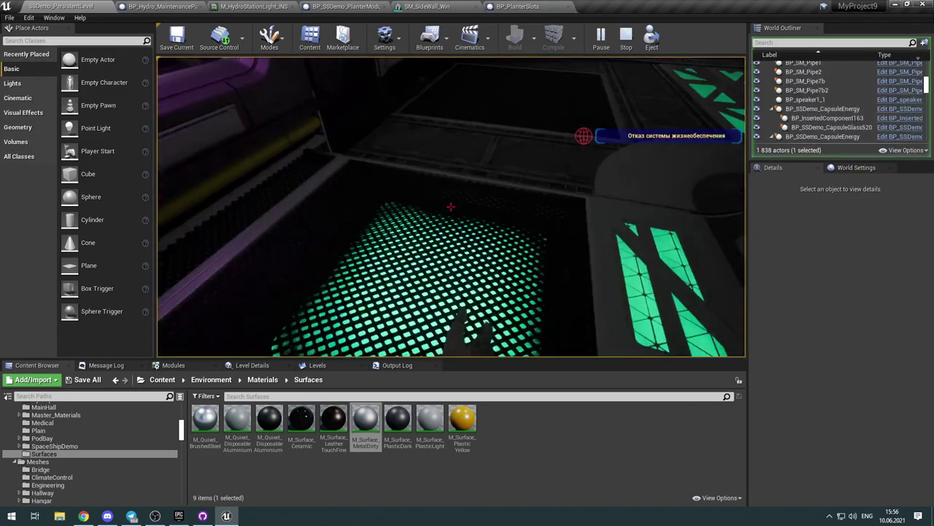
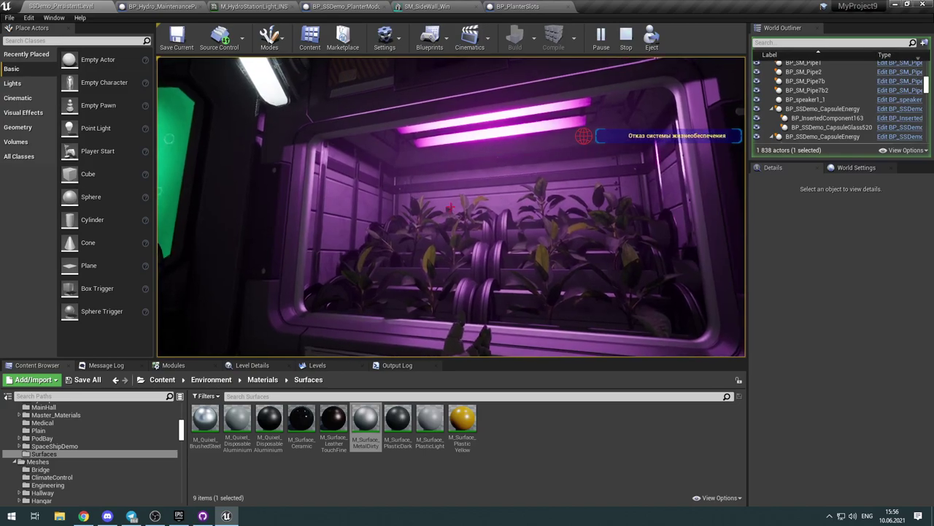
{"action": "key", "text": "Escape"}
Step: Inspect the module's side walls and expand the transform of instance 0 of the SM_Walltype2 component in BP_SSDemo_PlanterModule
{"action": "right_click_drag", "start_coordinate": [451, 207], "coordinate": [506, 205]}
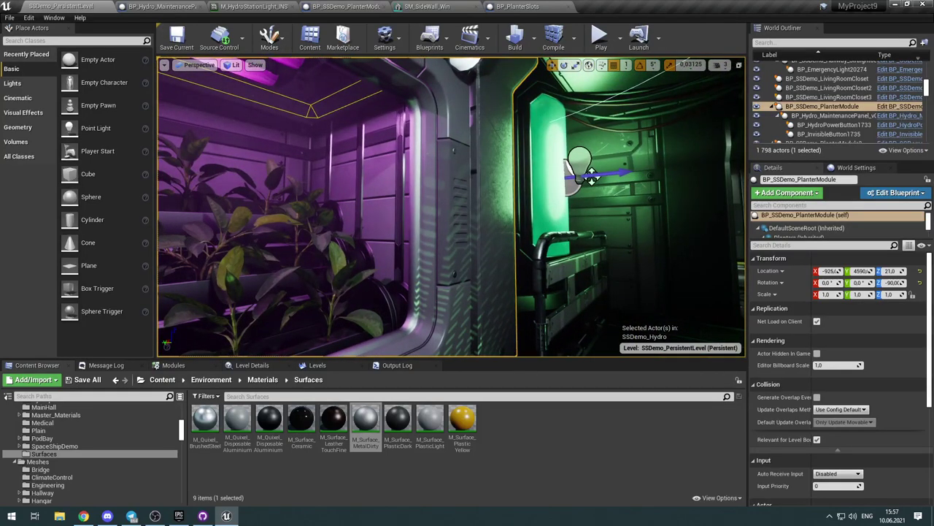
{"action": "left_click", "coordinate": [379, 188]}
{"action": "right_click_drag", "start_coordinate": [511, 241], "coordinate": [292, 208]}
{"action": "left_click", "coordinate": [317, 6]}
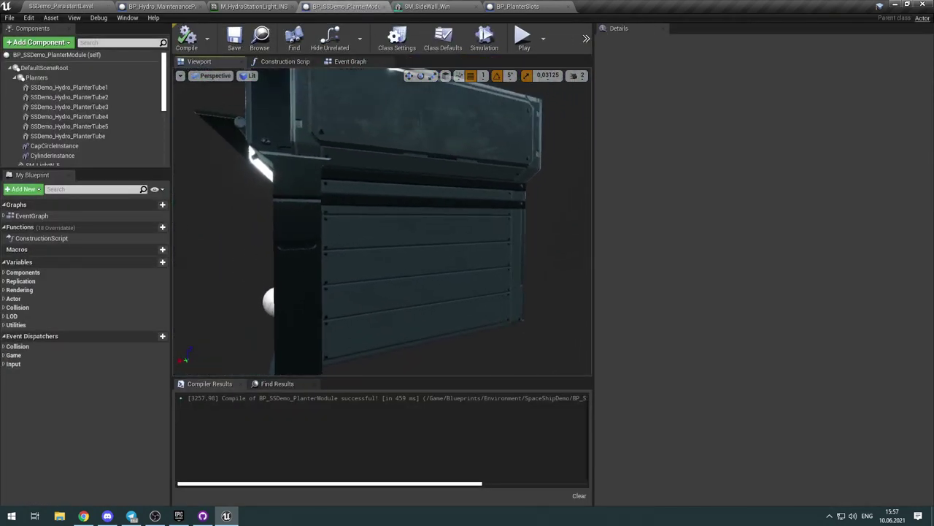
{"action": "left_click", "coordinate": [438, 250]}
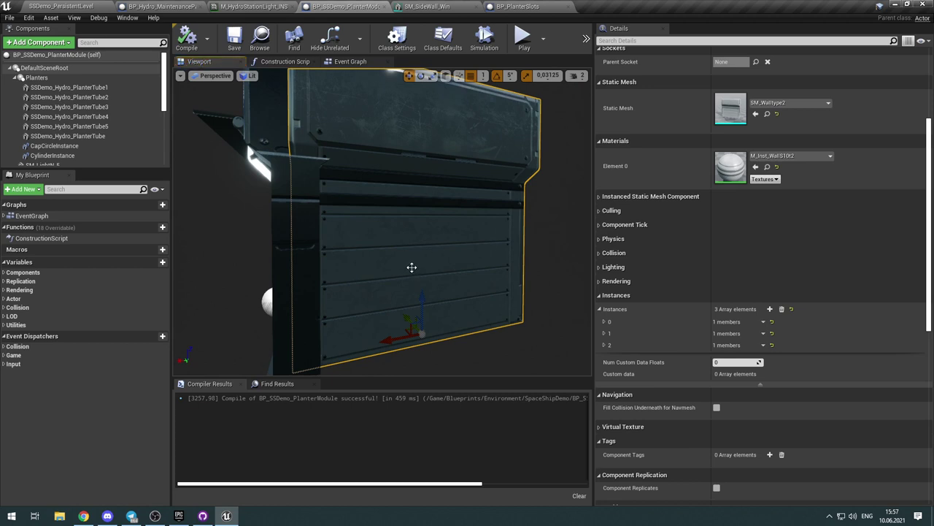
{"action": "right_click_drag", "start_coordinate": [412, 267], "coordinate": [410, 314]}
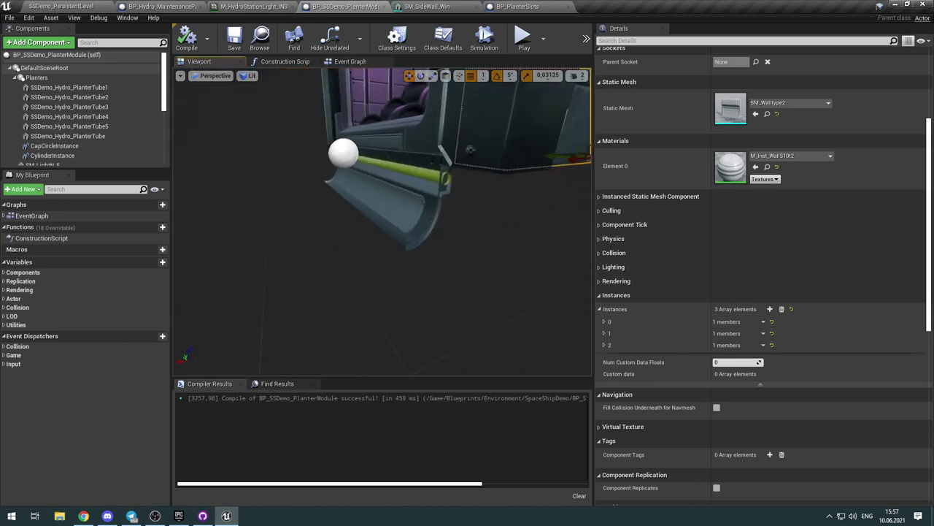
{"action": "right_click_drag", "start_coordinate": [442, 84], "coordinate": [394, 146]}
{"action": "right_click_drag", "start_coordinate": [394, 219], "coordinate": [420, 194]}
{"action": "left_click_drag", "start_coordinate": [420, 192], "coordinate": [412, 227], "text": "alt"}
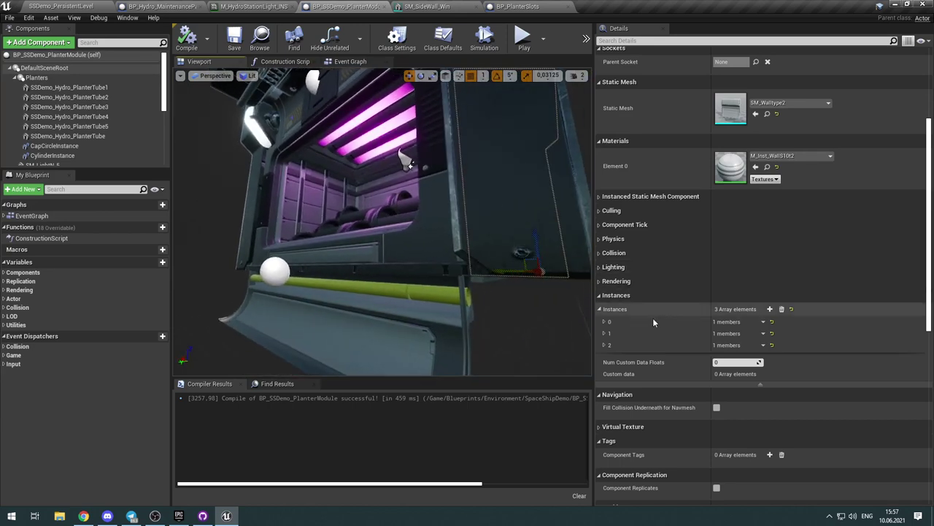
{"action": "left_click", "coordinate": [604, 321]}
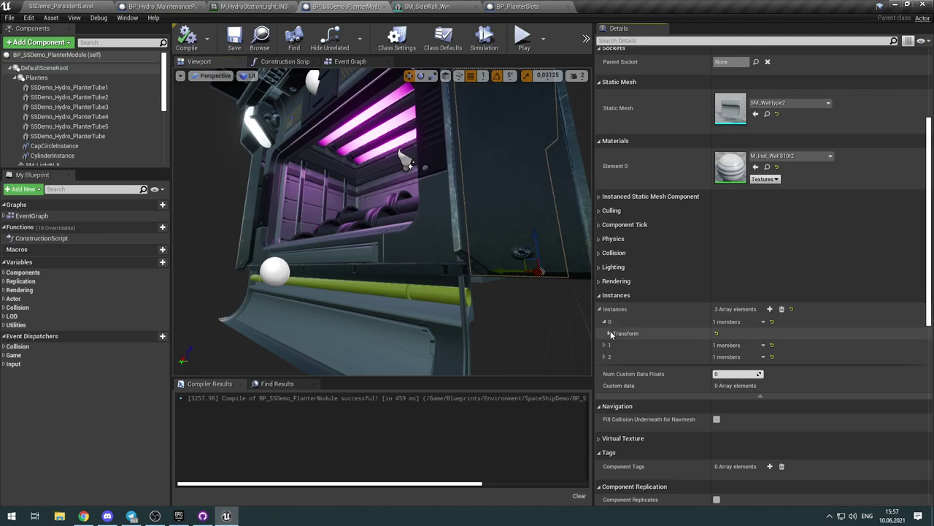
{"action": "left_click", "coordinate": [608, 333]}
Step: Try a Y scale of 2 on wall instance 0 and restore it to 1
{"action": "right_click_drag", "start_coordinate": [562, 356], "coordinate": [518, 352]}
{"action": "left_click_drag", "start_coordinate": [470, 325], "coordinate": [443, 295], "text": "alt"}
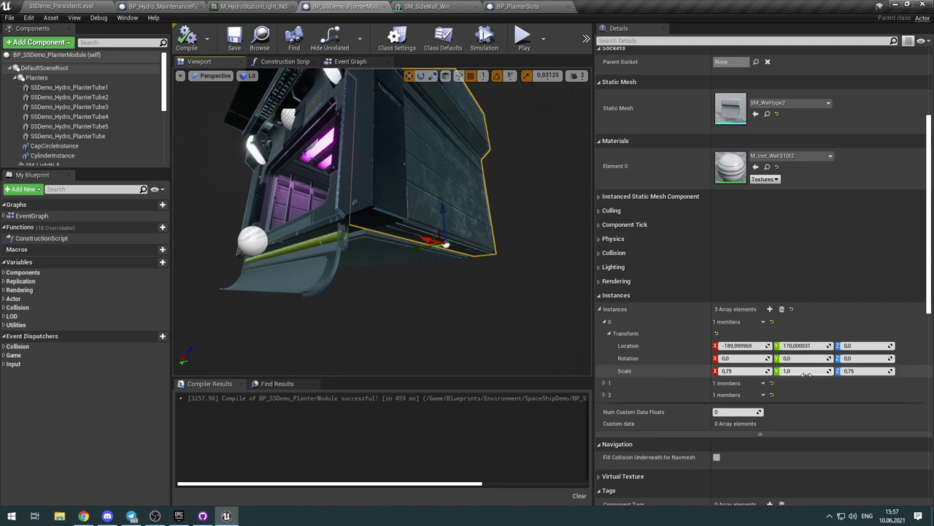
{"action": "type", "text": "2"}
{"action": "key", "text": "Return"}
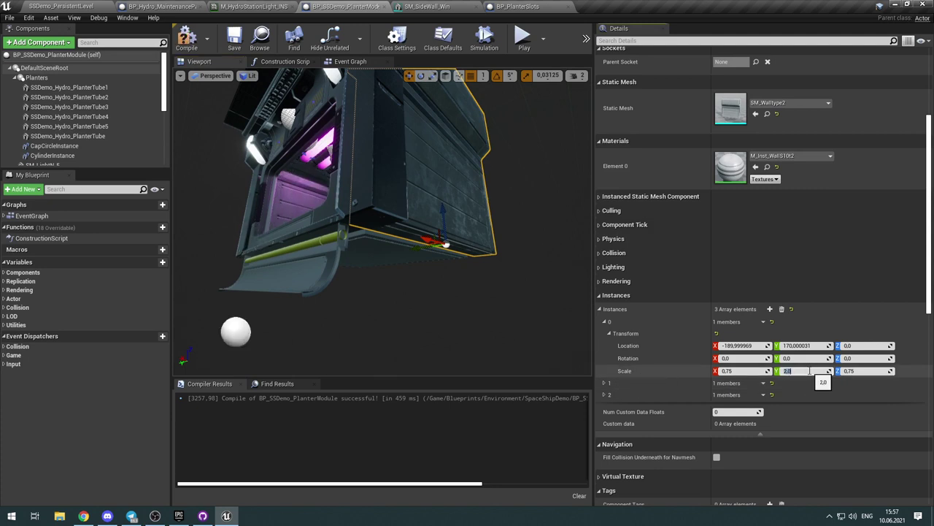
{"action": "key", "text": "w"}
{"action": "right_click_drag", "start_coordinate": [430, 329], "coordinate": [406, 327]}
{"action": "key", "text": "a"}
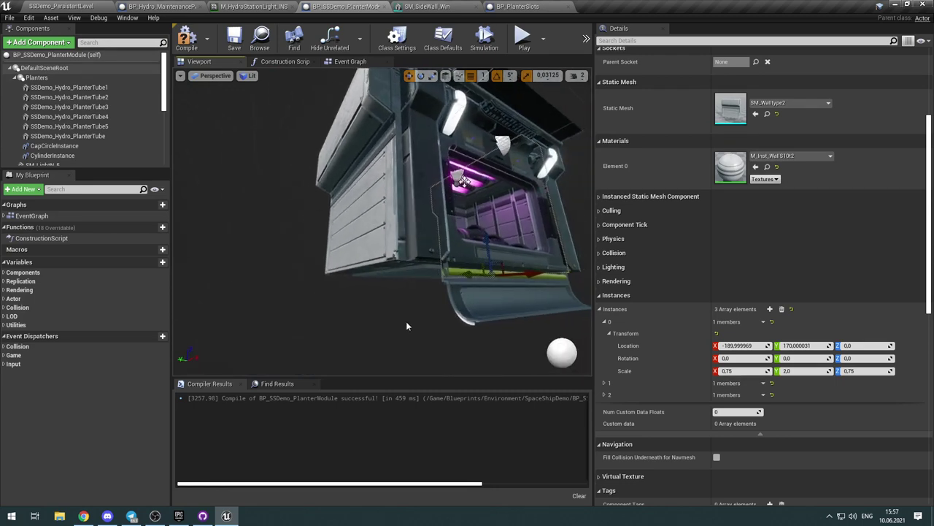
{"action": "left_click", "coordinate": [795, 371]}
{"action": "type", "text": "1"}
{"action": "key", "text": "Return"}
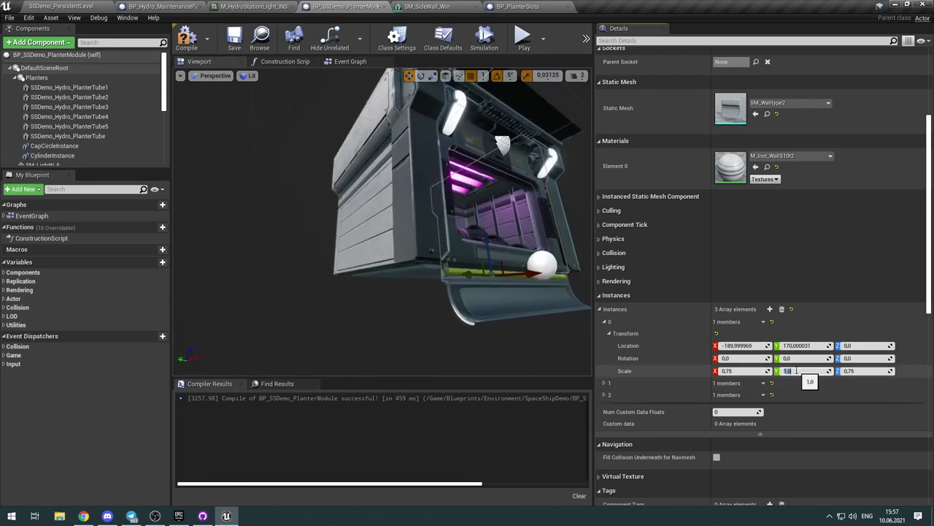
Step: Try a Z scale of 2 on wall instance 0 and restore it to 0.75
{"action": "left_click", "coordinate": [862, 371]}
{"action": "type", "text": "2"}
{"action": "key", "text": "Return"}
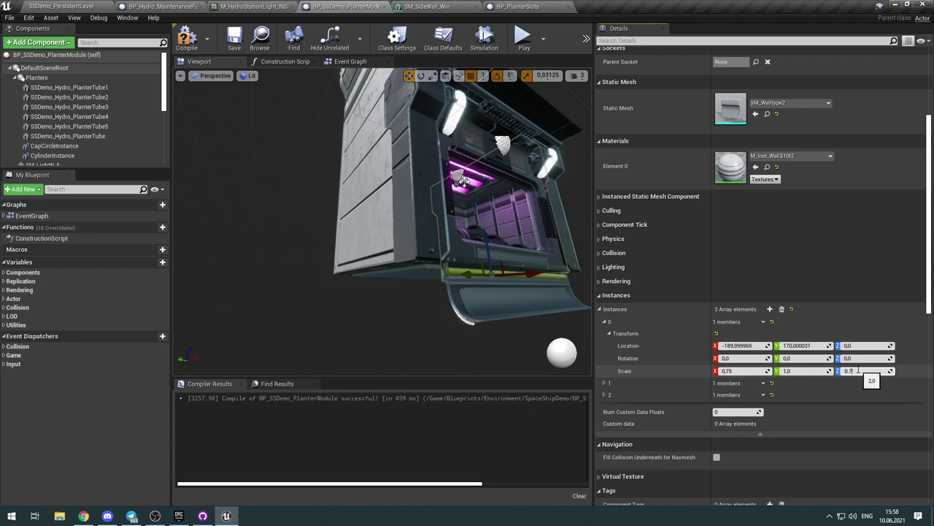
{"action": "key", "text": "Return"}
{"action": "right_click_drag", "start_coordinate": [559, 275], "coordinate": [507, 266]}
{"action": "left_click_drag", "start_coordinate": [463, 237], "coordinate": [454, 371], "text": "alt"}
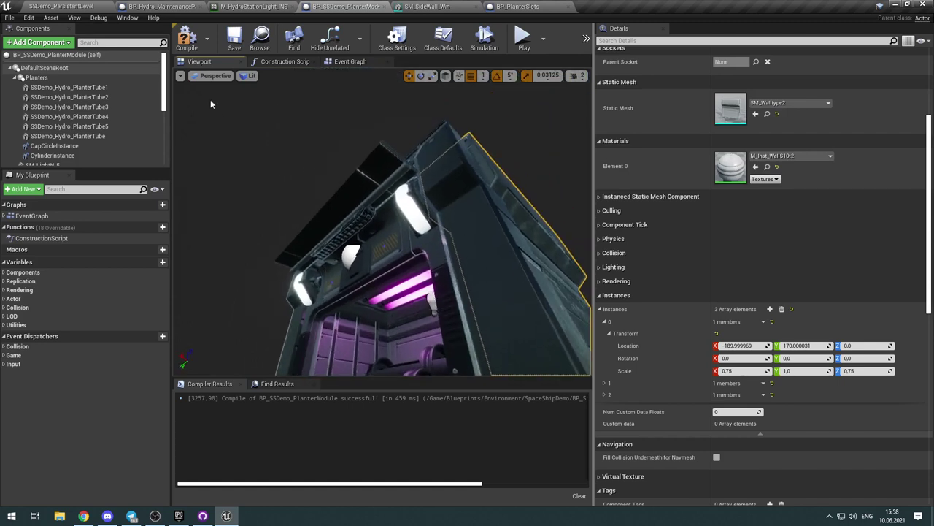
Step: Compile the planter module blueprint and lower BP_SSDemo_PlanterModule in the persistent level to Z -10
{"action": "left_click", "coordinate": [186, 38]}
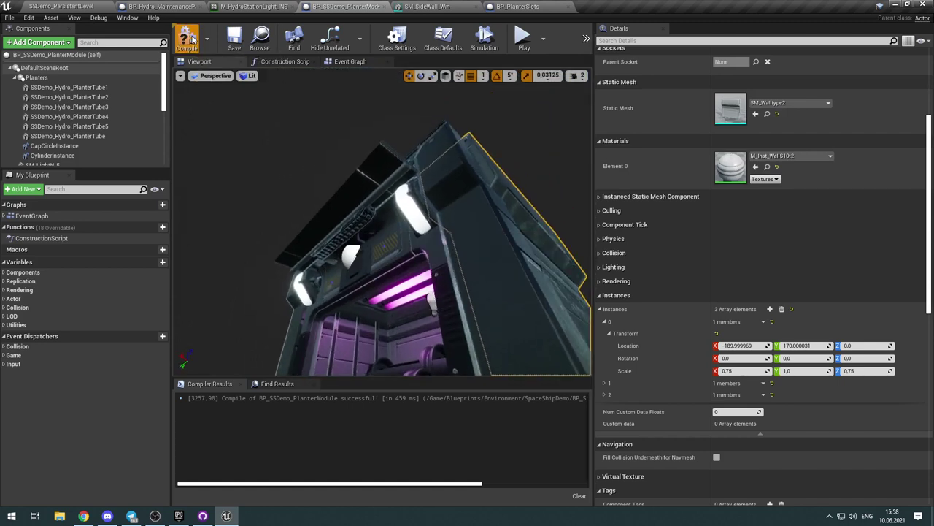
{"action": "left_click", "coordinate": [85, 6]}
{"action": "right_click_drag", "start_coordinate": [357, 190], "coordinate": [350, 246]}
{"action": "right_click_drag", "start_coordinate": [348, 62], "coordinate": [353, 66]}
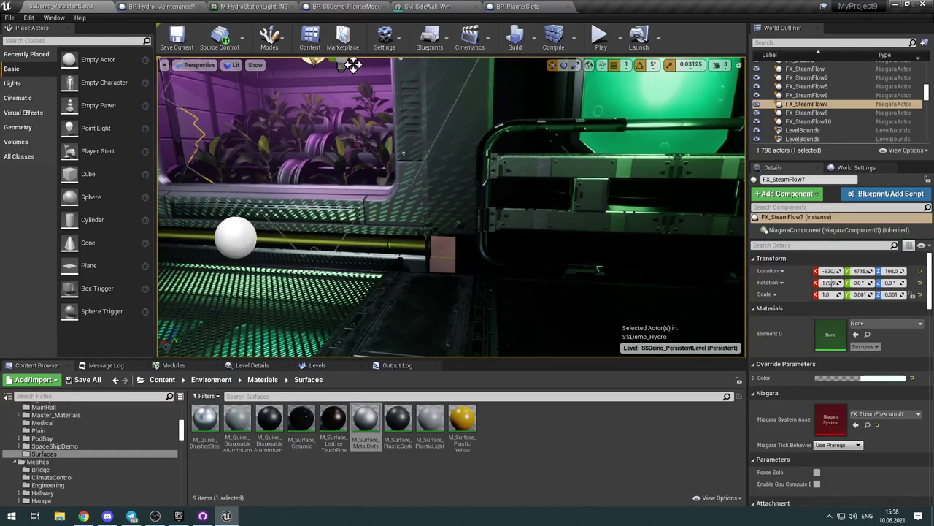
{"action": "left_click", "coordinate": [353, 66]}
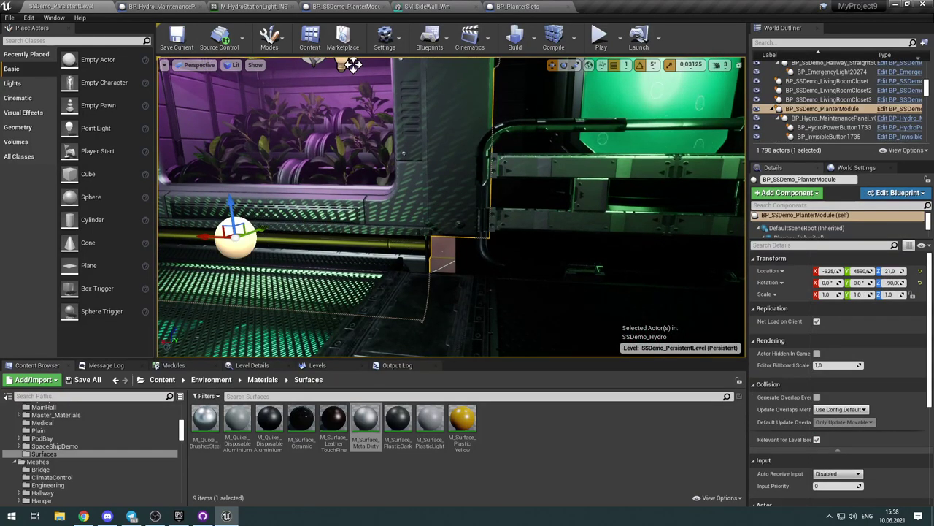
{"action": "right_click_drag", "start_coordinate": [350, 246], "coordinate": [355, 202]}
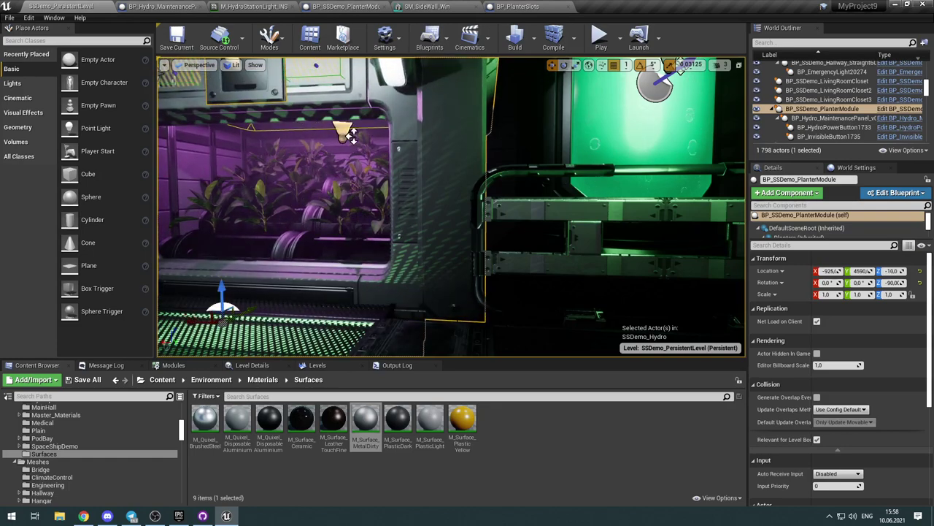
{"action": "right_click_drag", "start_coordinate": [438, 219], "coordinate": [488, 146]}
{"action": "right_click_drag", "start_coordinate": [606, 248], "coordinate": [507, 144]}
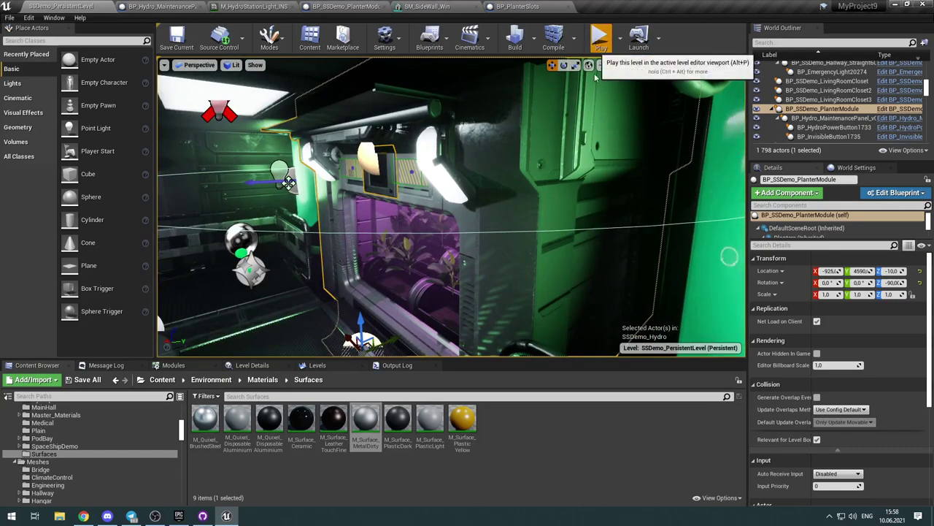
Step: Play-test the level and walk around the lowered planter module to examine its window and base, and end the session
{"action": "left_click", "coordinate": [600, 38]}
{"action": "left_click", "coordinate": [507, 187]}
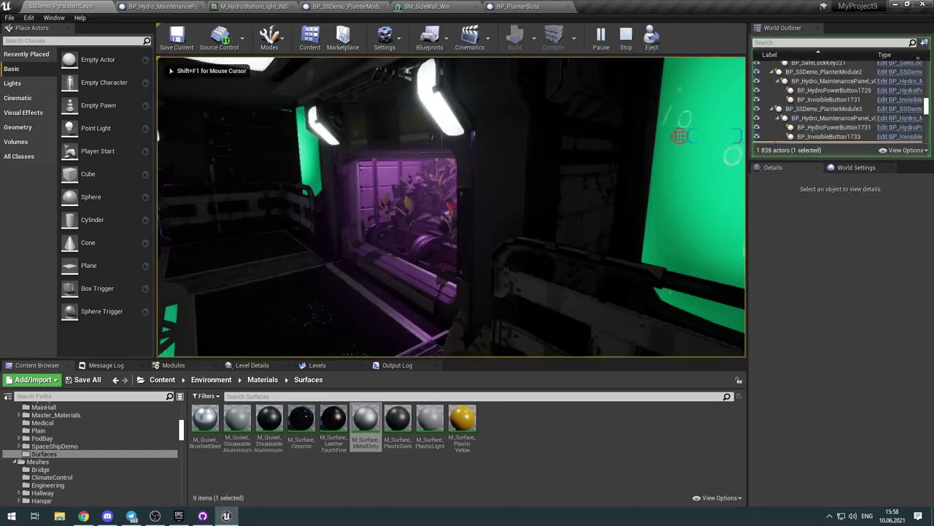
{"action": "key", "text": "w"}
{"action": "key", "text": "a"}
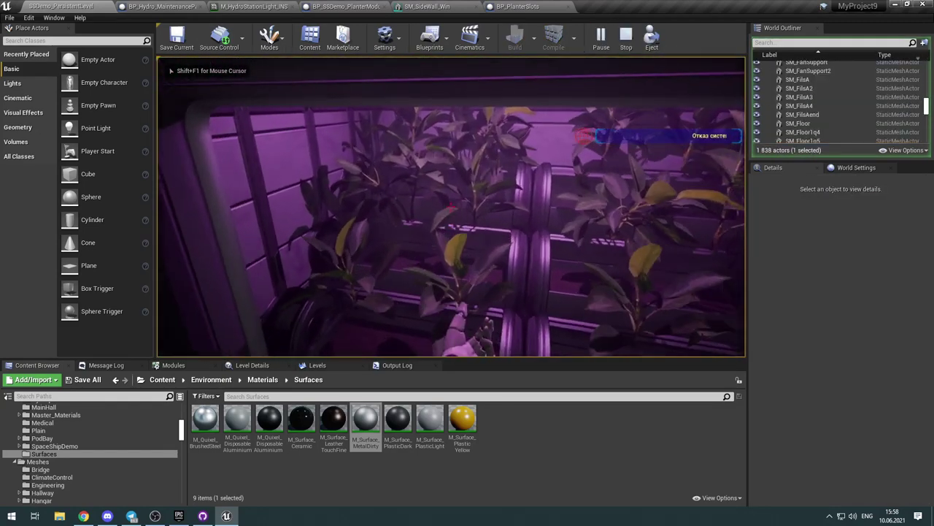
{"action": "key", "text": "d"}
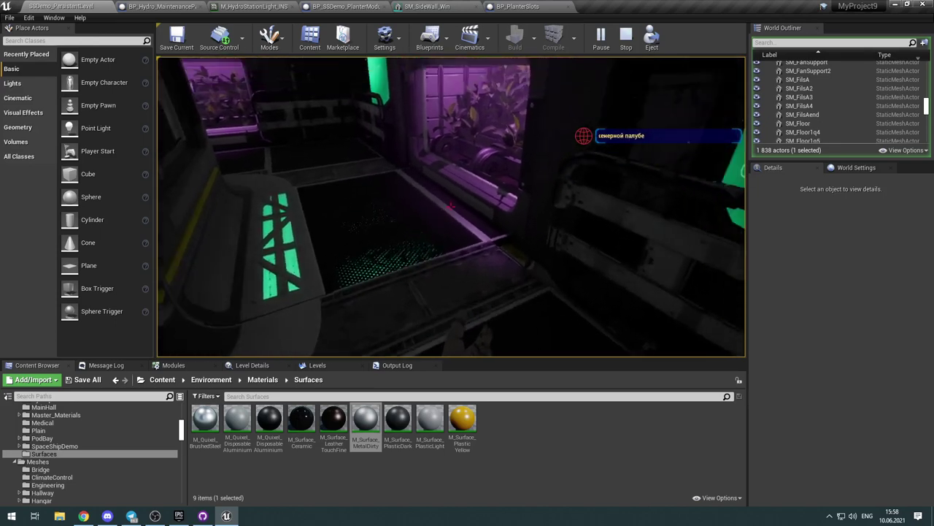
{"action": "key", "text": "Escape"}
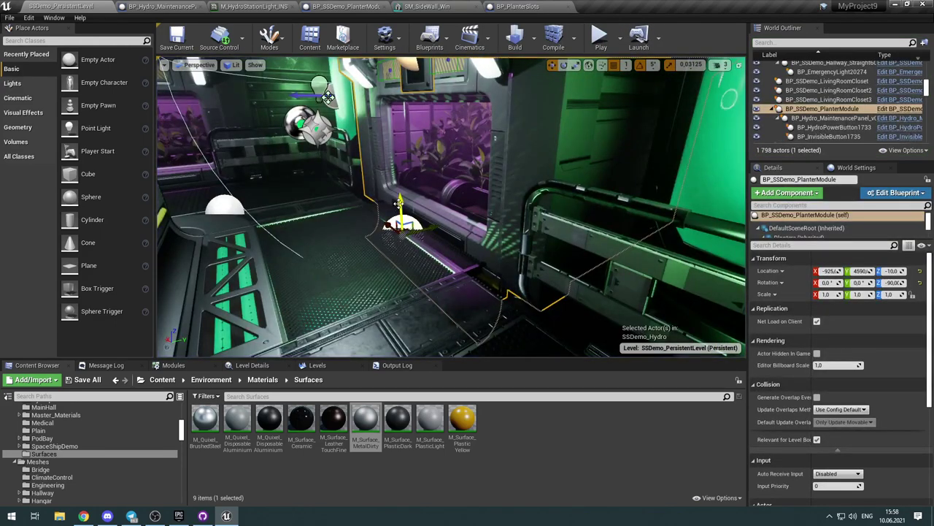
Step: Raise BP_SSDemo_PlanterModule in the persistent level to Z 21
{"action": "left_click_drag", "start_coordinate": [401, 200], "coordinate": [406, 145]}
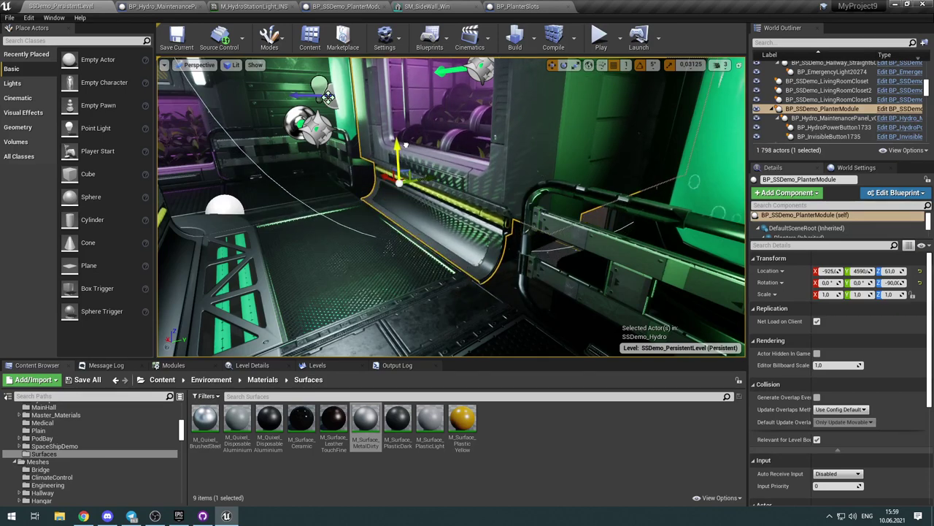
{"action": "right_click_drag", "start_coordinate": [564, 277], "coordinate": [566, 257]}
{"action": "mouse_move", "coordinate": [294, 166]}
{"action": "right_mouse_down"}
{"action": "mouse_move", "coordinate": [276, 150]}
{"action": "mouse_move", "coordinate": [294, 166]}
{"action": "right_mouse_up"}
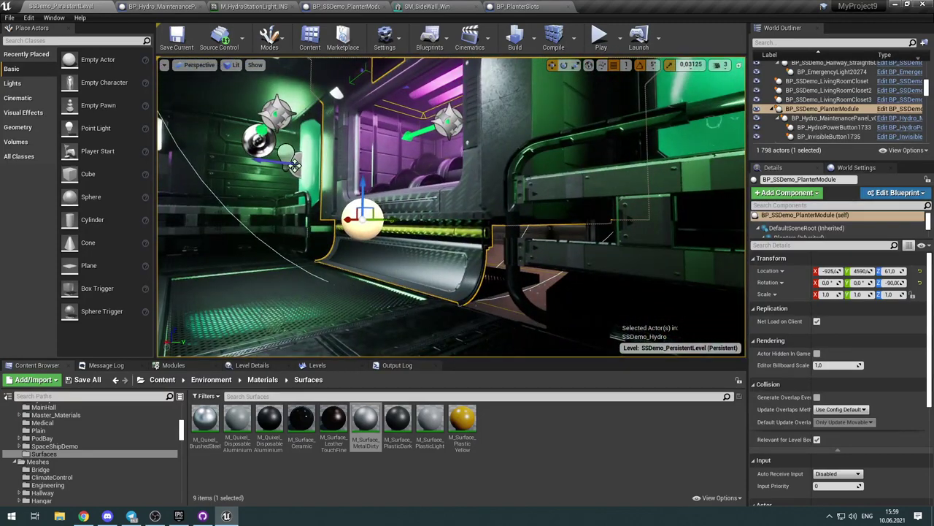
{"action": "right_click_drag", "start_coordinate": [532, 273], "coordinate": [525, 276]}
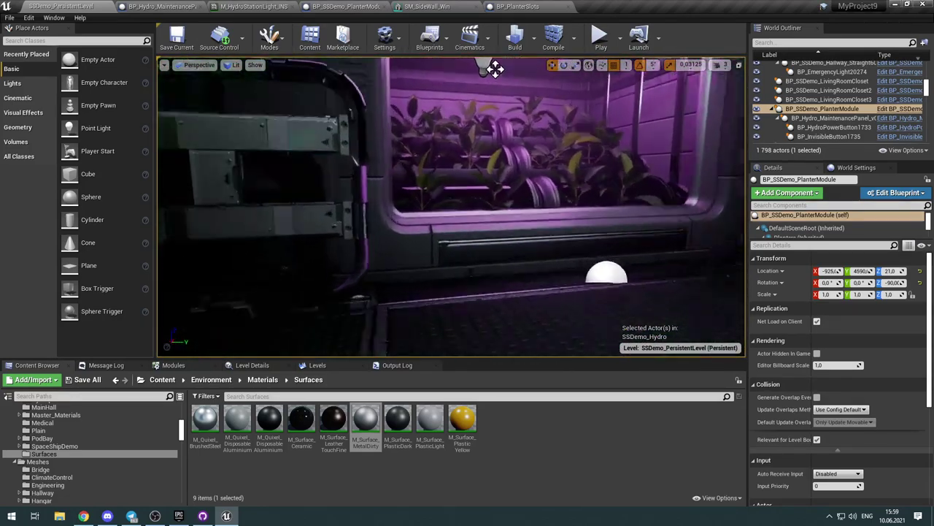
Step: Examine the raised planter module's lower edge and its junction with the floor and the adjacent railing
{"action": "key", "text": "d"}
{"action": "right_click_drag", "start_coordinate": [349, 88], "coordinate": [356, 112]}
{"action": "key", "text": "a"}
{"action": "key", "text": "d"}
{"action": "key", "text": "w"}
{"action": "key", "text": "s"}
{"action": "key", "text": "w"}
{"action": "key", "text": "s"}
{"action": "mouse_move", "coordinate": [496, 117]}
{"action": "right_mouse_down"}
{"action": "mouse_move", "coordinate": [489, 103]}
{"action": "mouse_move", "coordinate": [494, 117]}
{"action": "mouse_move", "coordinate": [511, 120]}
{"action": "mouse_move", "coordinate": [492, 117]}
{"action": "right_mouse_up"}
{"action": "key", "text": "s"}
{"action": "key", "text": "w"}
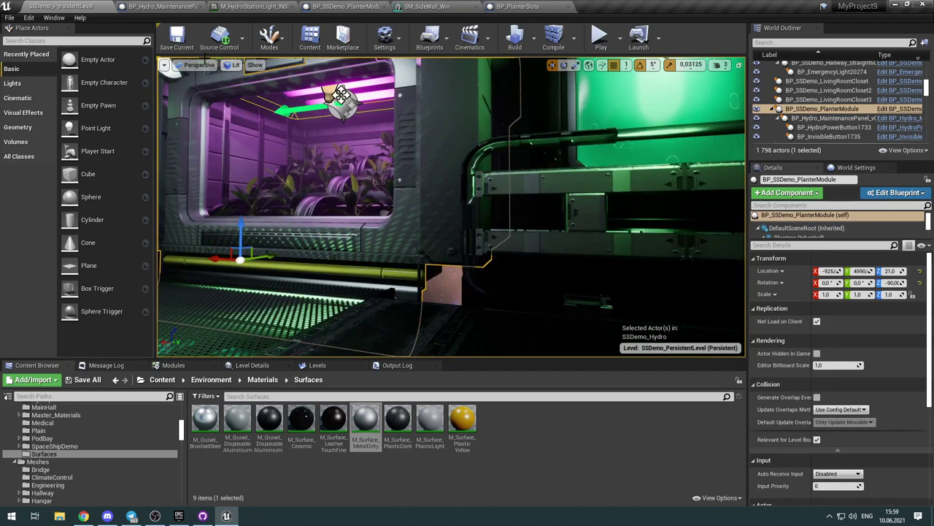
Step: In the BP_SSDemo_PlanterModule blueprint, lower the SM_SGate1 frame component to Z -29
{"action": "left_click", "coordinate": [162, 6]}
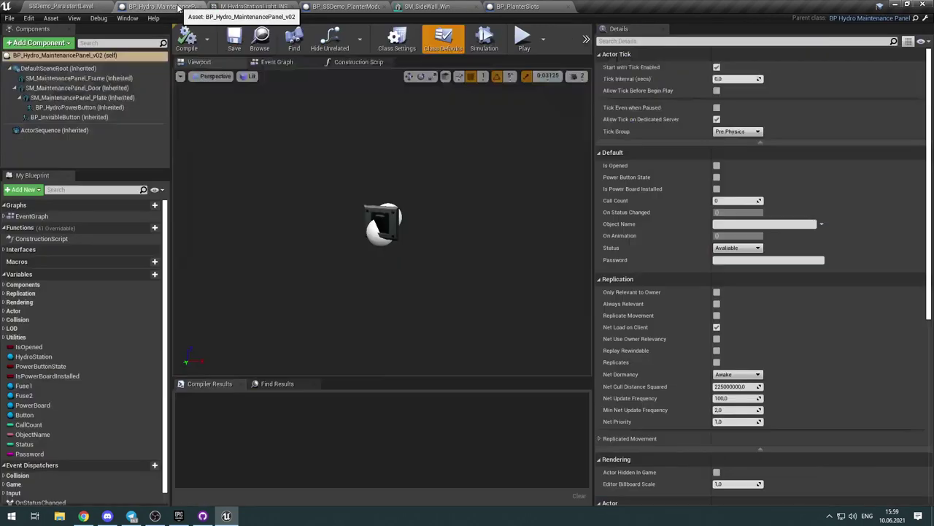
{"action": "left_click", "coordinate": [329, 7]}
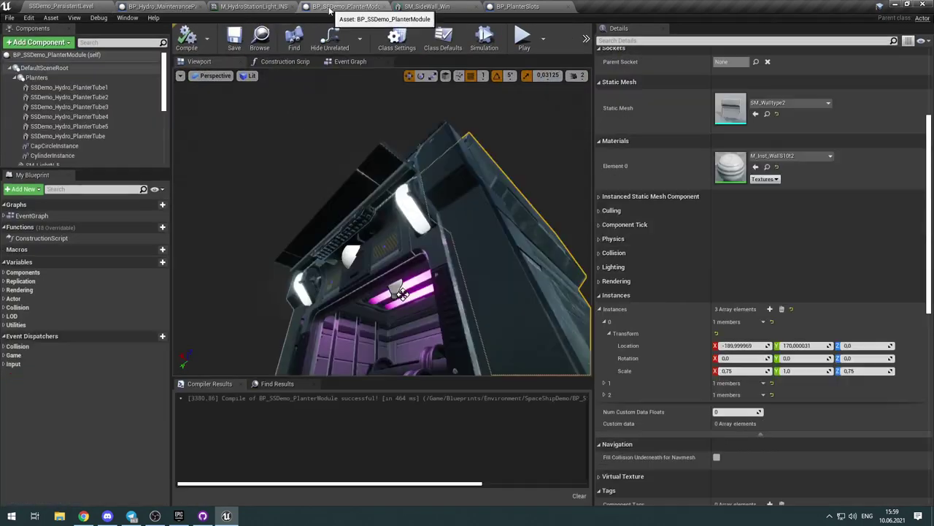
{"action": "right_click_drag", "start_coordinate": [470, 148], "coordinate": [470, 227]}
{"action": "left_click", "coordinate": [470, 227]}
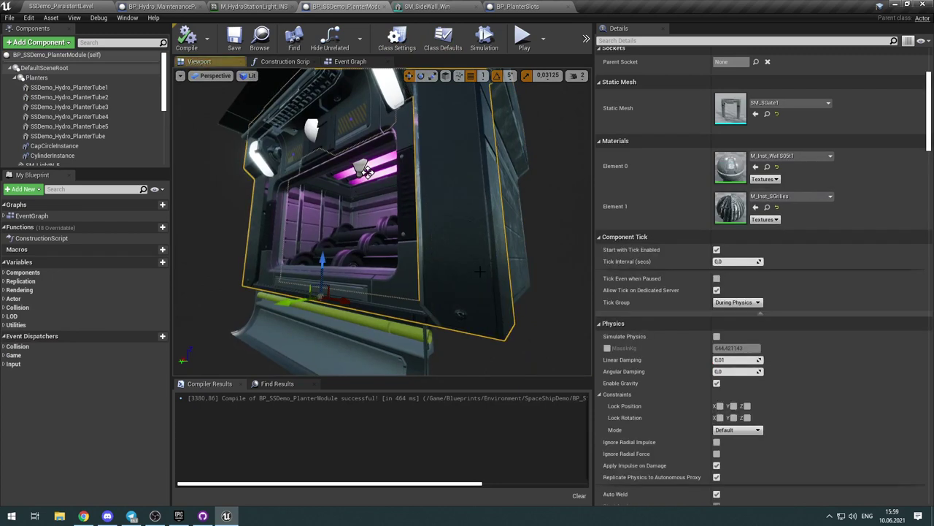
{"action": "right_click_drag", "start_coordinate": [365, 170], "coordinate": [367, 222]}
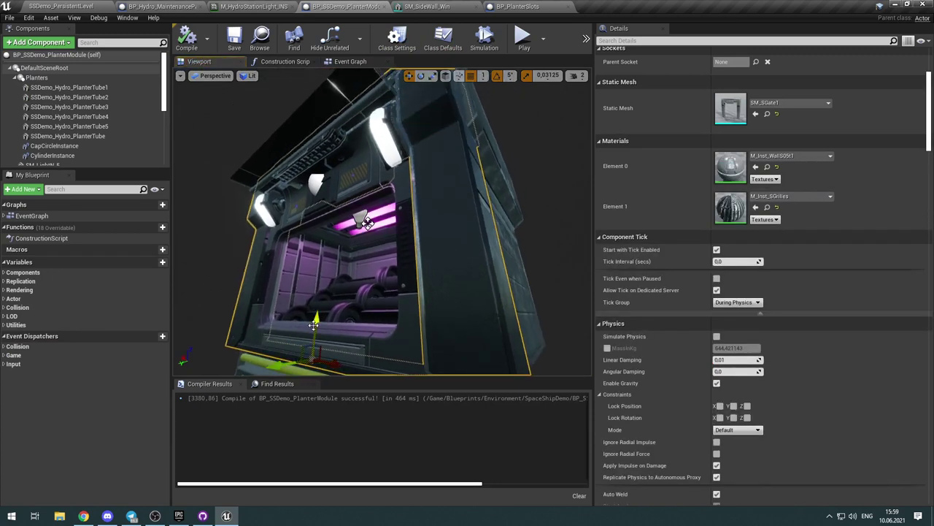
{"action": "left_click_drag", "start_coordinate": [314, 324], "coordinate": [313, 339]}
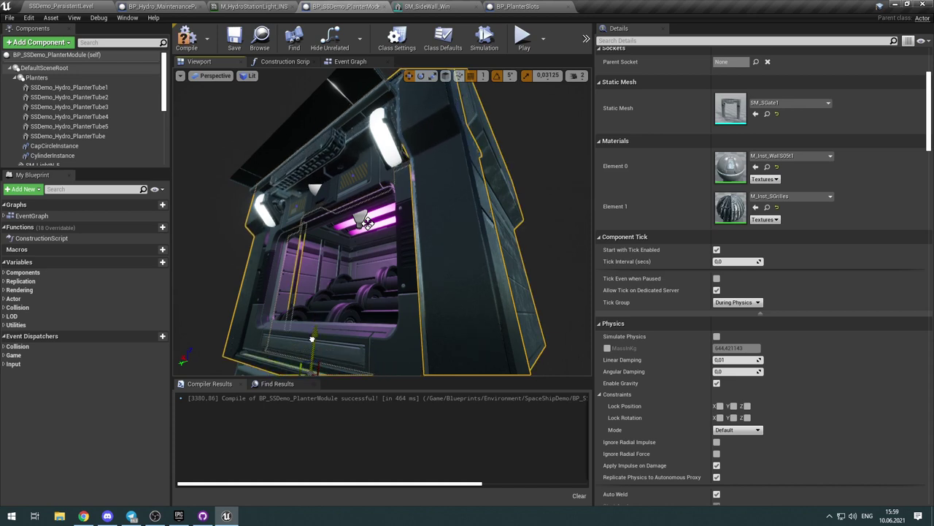
{"action": "right_click_drag", "start_coordinate": [311, 338], "coordinate": [312, 358]}
{"action": "left_click_drag", "start_coordinate": [313, 359], "coordinate": [312, 354]}
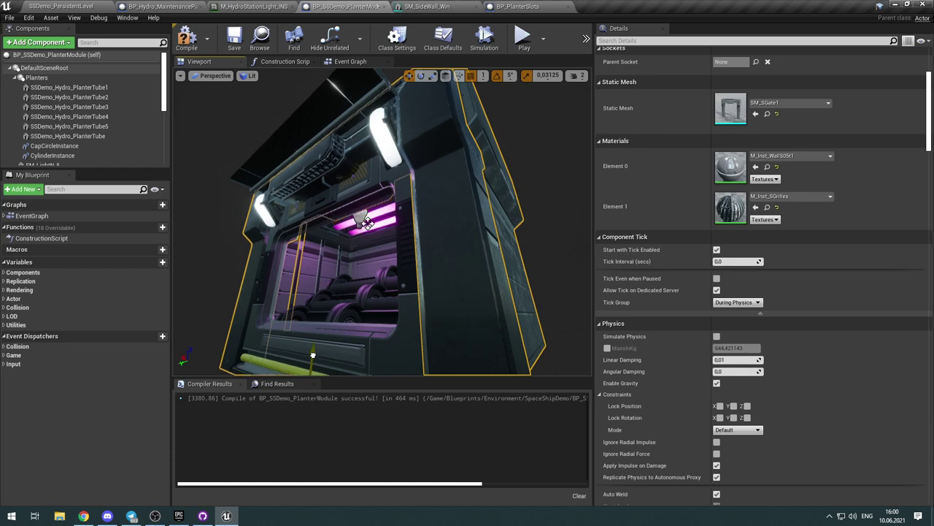
Step: Set the Z scale of SM_SGate1 to 1, check the frame's fit, and compile the planter module blueprint
{"action": "scroll", "coordinate": [849, 155], "scroll_direction": "up", "scroll_amount": 5}
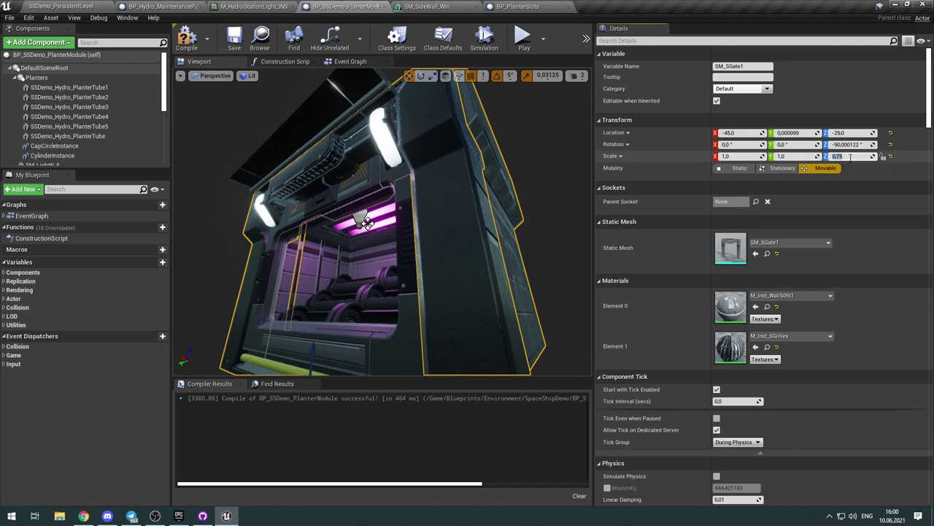
{"action": "key", "text": "Return"}
{"action": "right_click_drag", "start_coordinate": [467, 194], "coordinate": [468, 267]}
{"action": "right_click_drag", "start_coordinate": [502, 207], "coordinate": [539, 145]}
{"action": "right_click_drag", "start_coordinate": [436, 281], "coordinate": [348, 141]}
{"action": "left_click", "coordinate": [195, 44]}
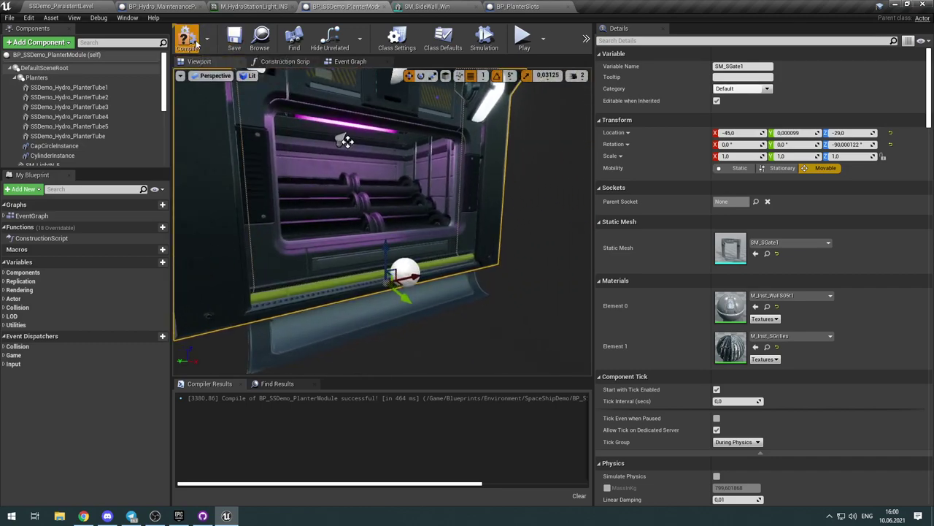
Step: Play-test the persistent level and examine the planter module's upper frame, side lamps and control panel
{"action": "left_click", "coordinate": [71, 6]}
{"action": "right_click_drag", "start_coordinate": [438, 190], "coordinate": [409, 185]}
{"action": "right_click_drag", "start_coordinate": [347, 90], "coordinate": [409, 95]}
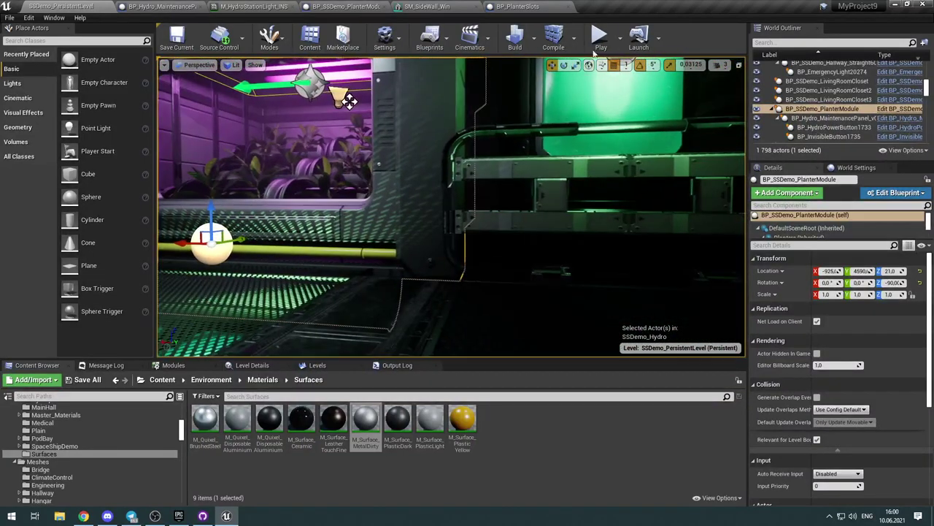
{"action": "left_click", "coordinate": [601, 37]}
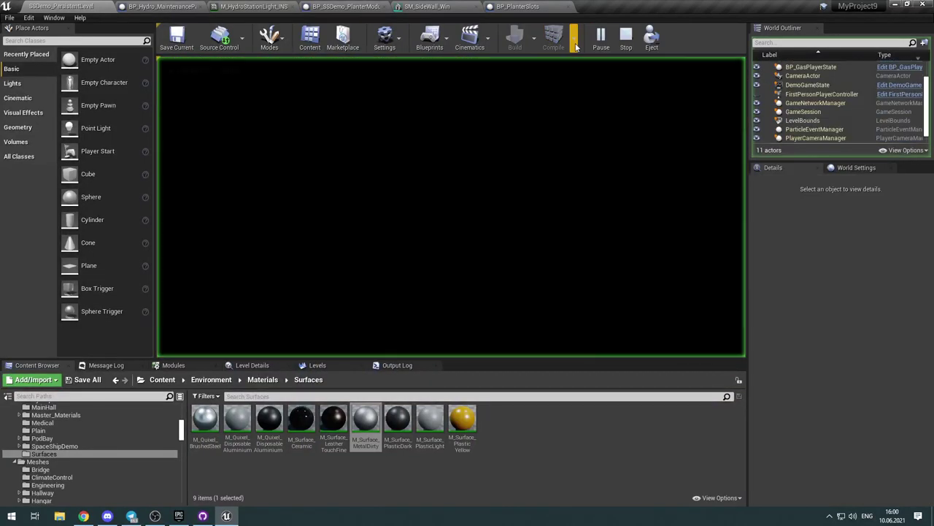
{"action": "left_click", "coordinate": [536, 143]}
{"action": "key", "text": "w"}
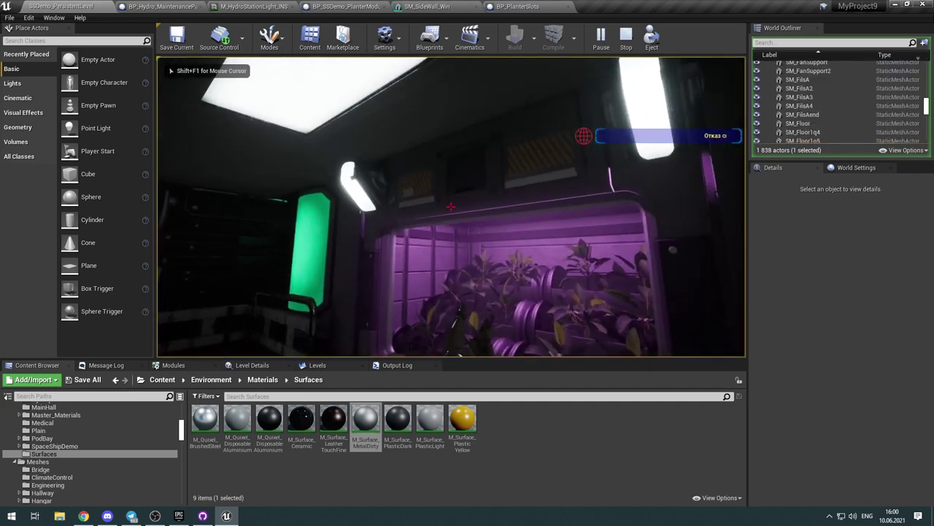
{"action": "key", "text": "w"}
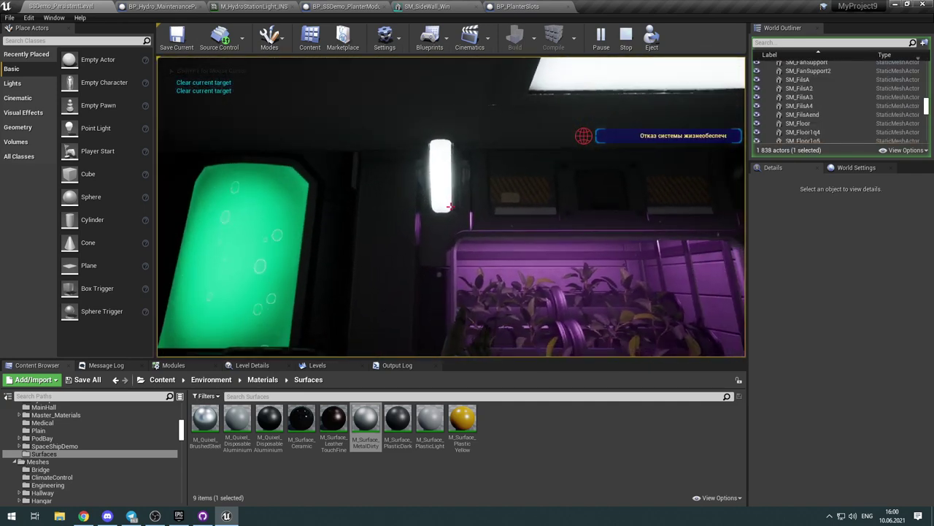
{"action": "key", "text": "w"}
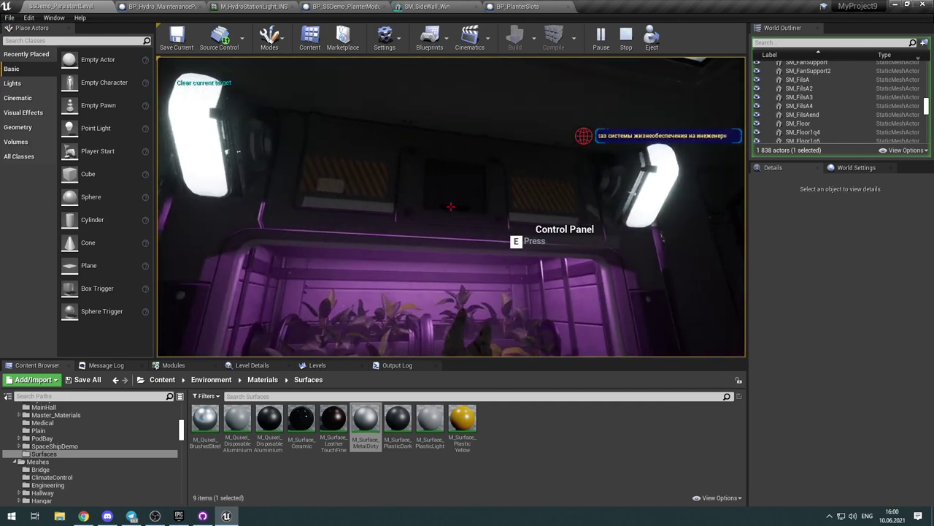
{"action": "key", "text": "d"}
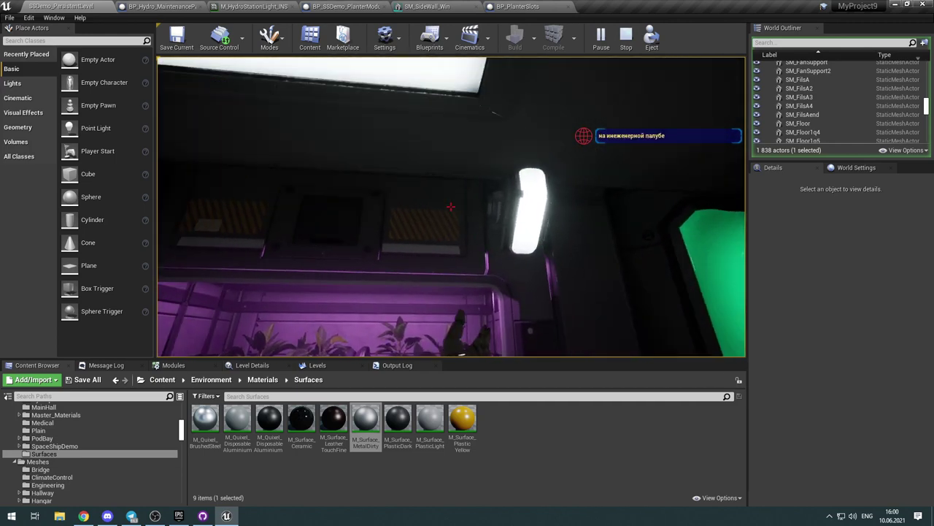
{"action": "key", "text": "s"}
{"action": "key", "text": "d"}
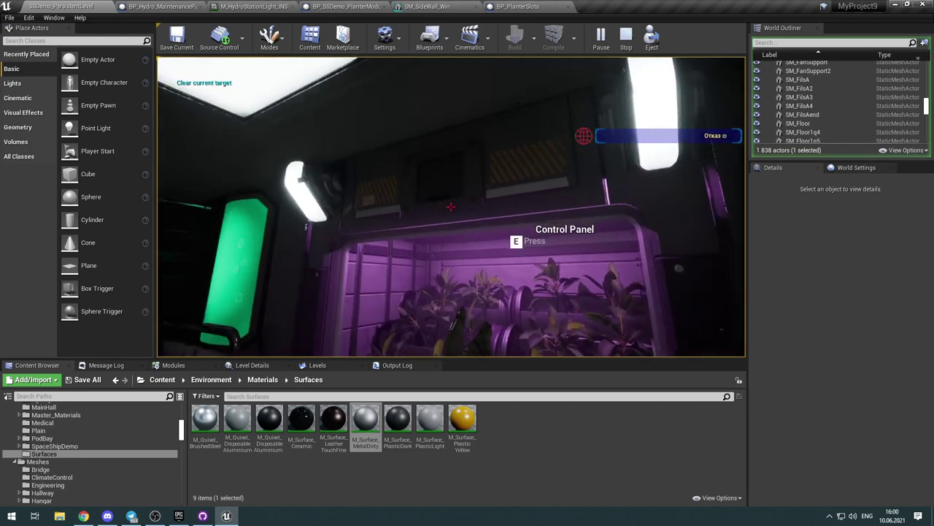
Step: Open the control panel above the planter window in the play session, examine its surroundings, and end the session
{"action": "key", "text": "w"}
{"action": "key", "text": "a"}
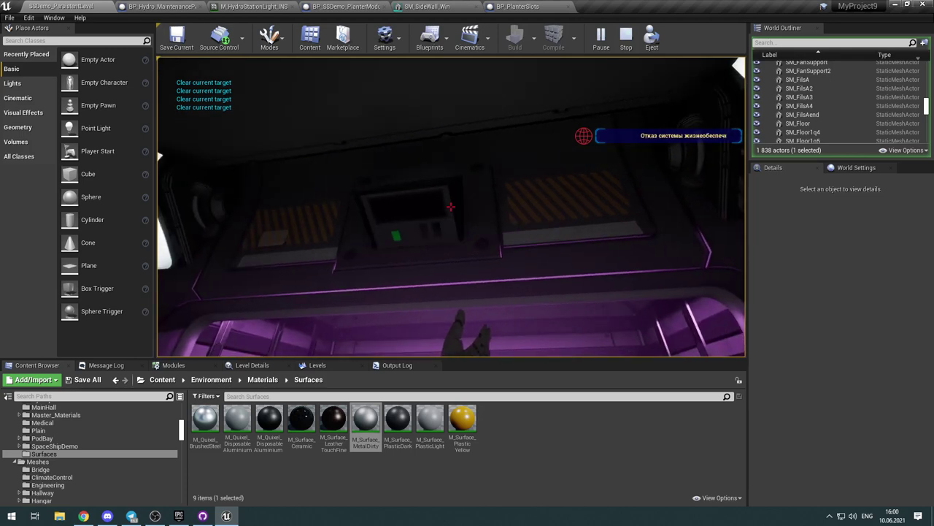
{"action": "key", "text": "a"}
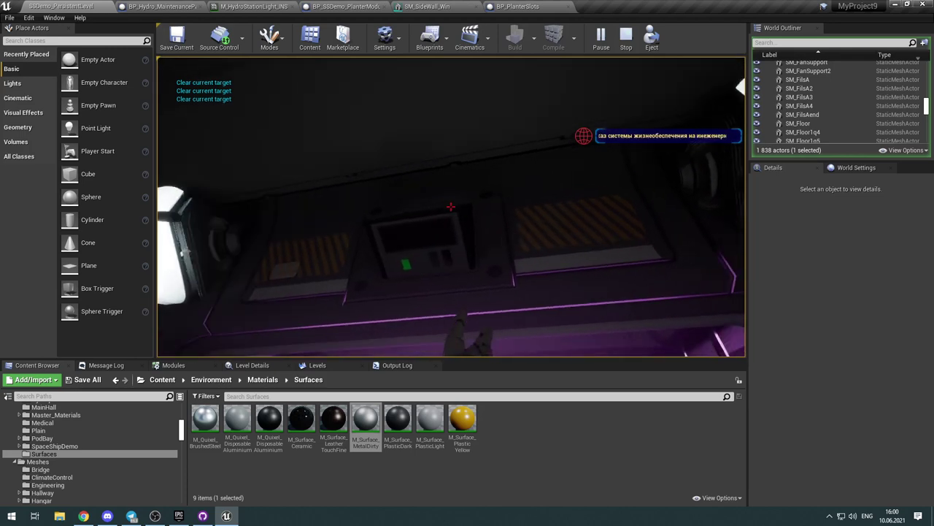
{"action": "key", "text": "d"}
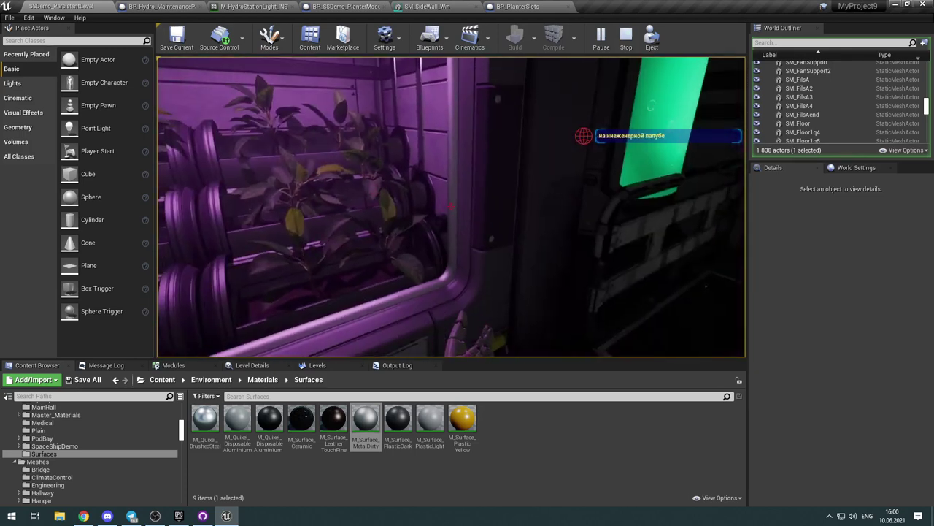
{"action": "key", "text": "s"}
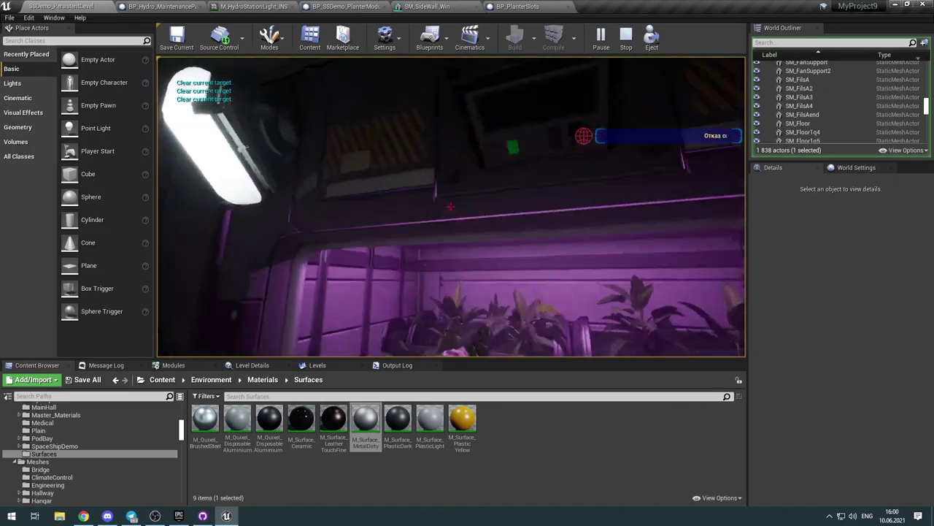
{"action": "key", "text": "w"}
{"action": "key", "text": "d"}
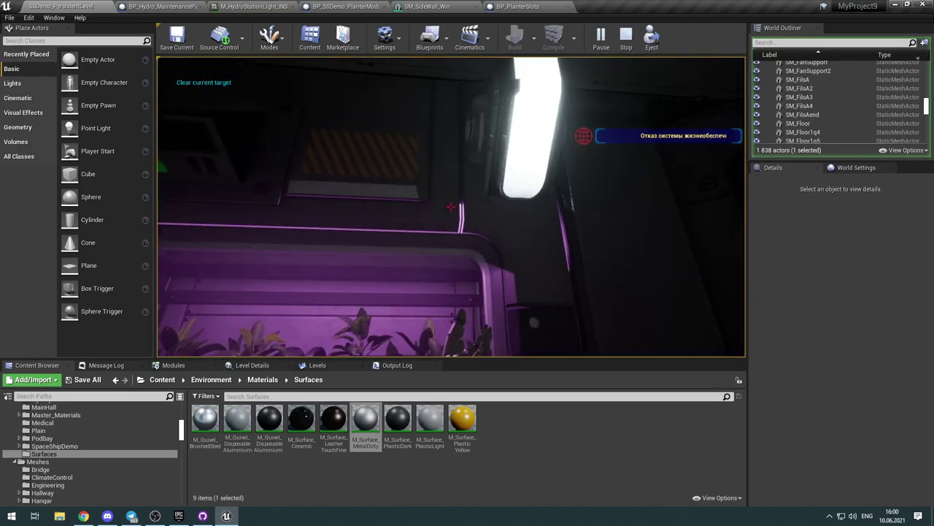
{"action": "key", "text": "Escape"}
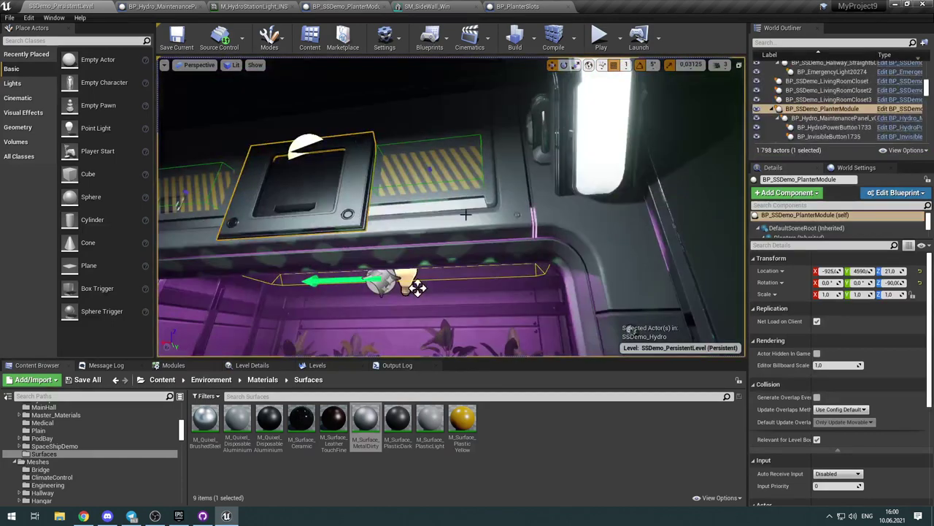
Step: Match BP_SSDemo_PlanterModule3 to the first planter module's height by setting its Z location to 21
{"action": "key", "text": "f"}
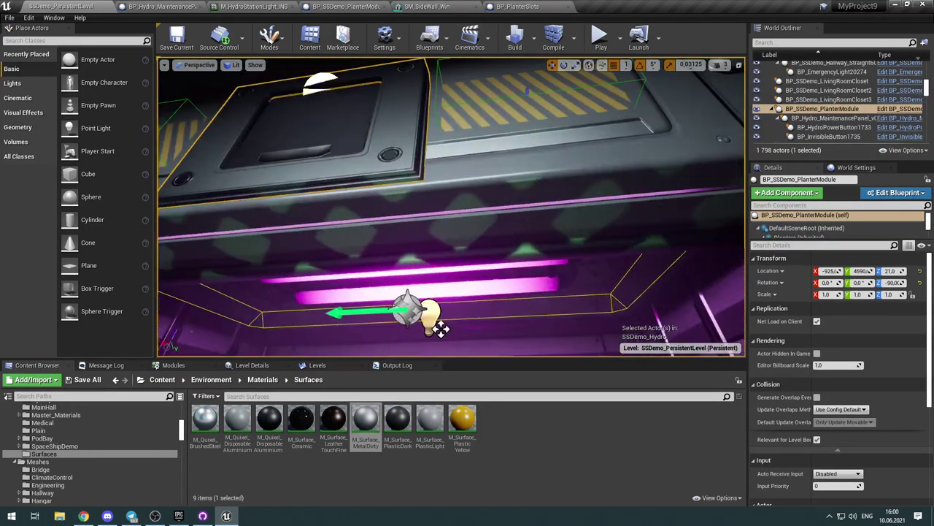
{"action": "mouse_move", "coordinate": [441, 329]}
{"action": "right_mouse_down"}
{"action": "mouse_move", "coordinate": [446, 300]}
{"action": "mouse_move", "coordinate": [350, 303]}
{"action": "mouse_move", "coordinate": [307, 328]}
{"action": "mouse_move", "coordinate": [438, 321]}
{"action": "right_mouse_up"}
{"action": "key", "text": "a"}
{"action": "key", "text": "d"}
{"action": "key", "text": "s"}
{"action": "right_click_drag", "start_coordinate": [327, 284], "coordinate": [325, 285]}
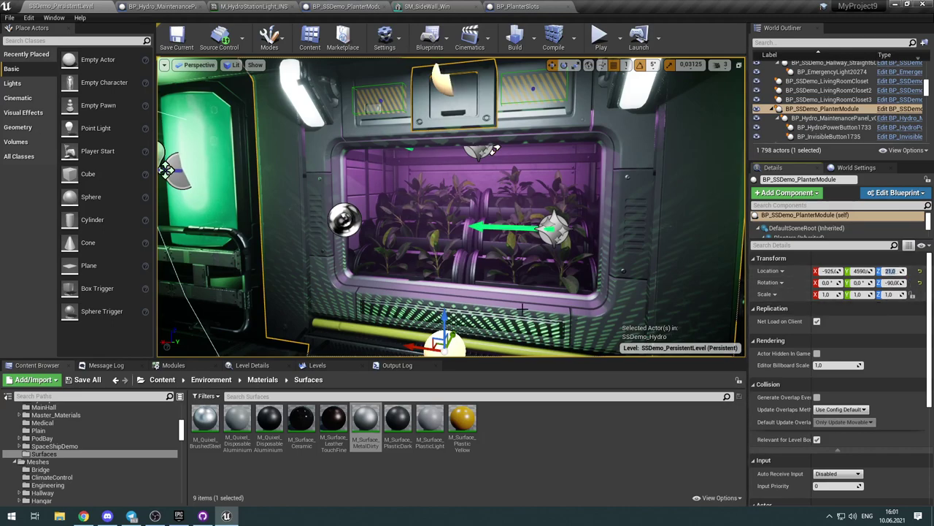
{"action": "right_click_drag", "start_coordinate": [521, 309], "coordinate": [314, 300]}
{"action": "key", "text": "w"}
{"action": "left_click", "coordinate": [432, 203]}
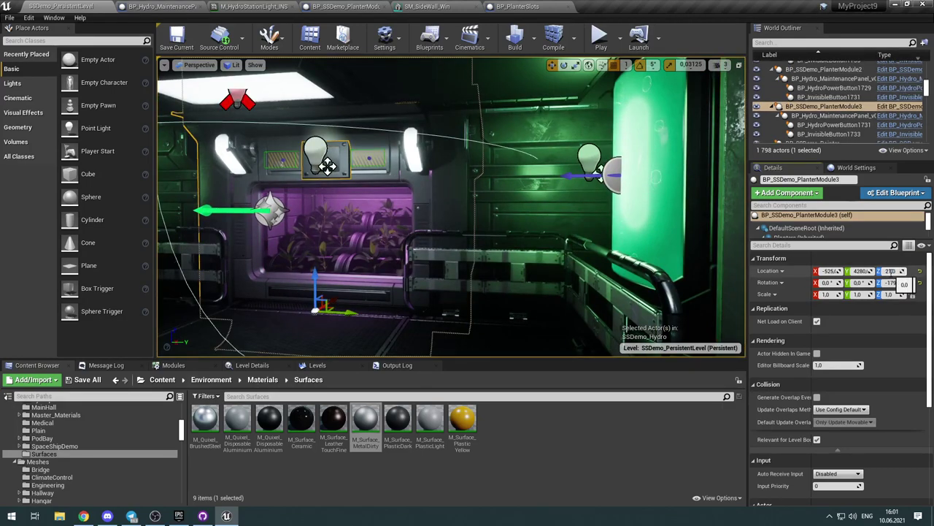
{"action": "key", "text": "Return"}
Step: Set the Z location of BP_SSDemo_PlanterModule2 to 21 and check it against the neighbouring corridor
{"action": "right_click_drag", "start_coordinate": [597, 270], "coordinate": [420, 272]}
{"action": "left_click", "coordinate": [562, 246]}
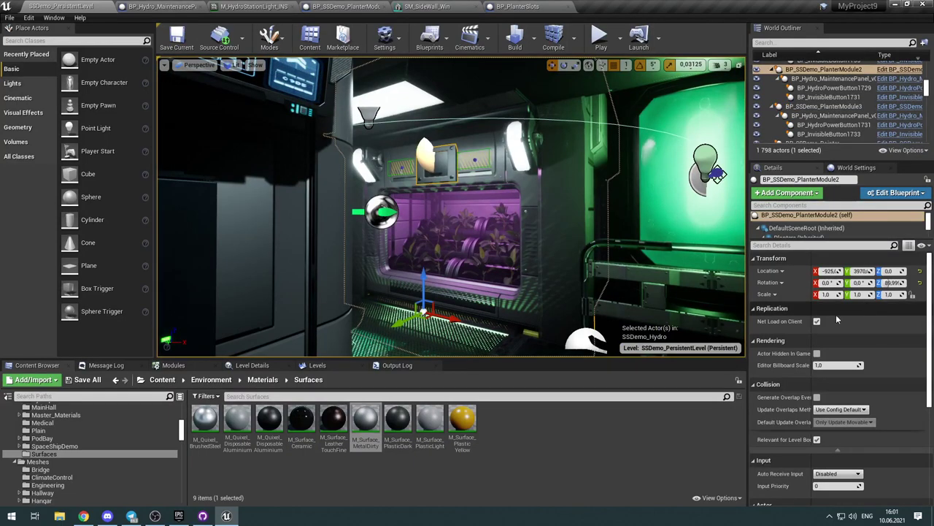
{"action": "key", "text": "Return"}
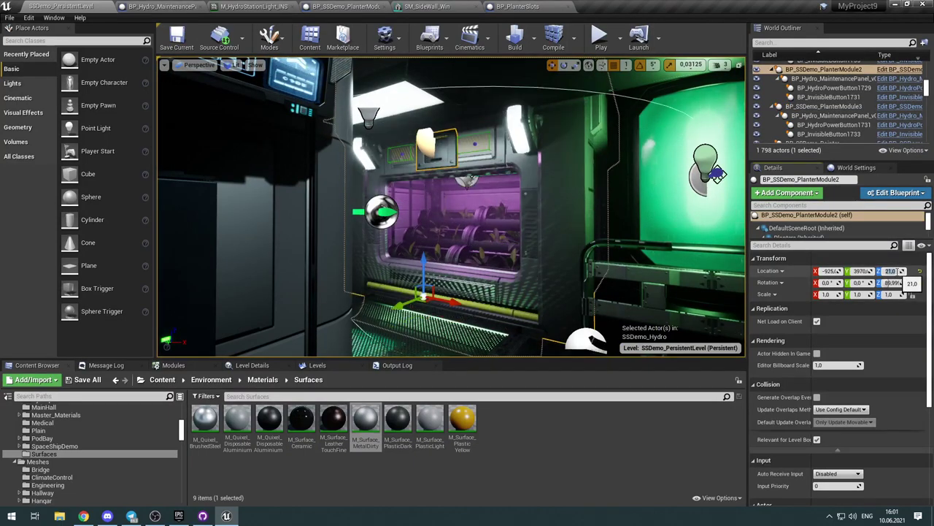
{"action": "right_click_drag", "start_coordinate": [657, 265], "coordinate": [889, 283]}
{"action": "right_click_drag", "start_coordinate": [555, 210], "coordinate": [551, 208]}
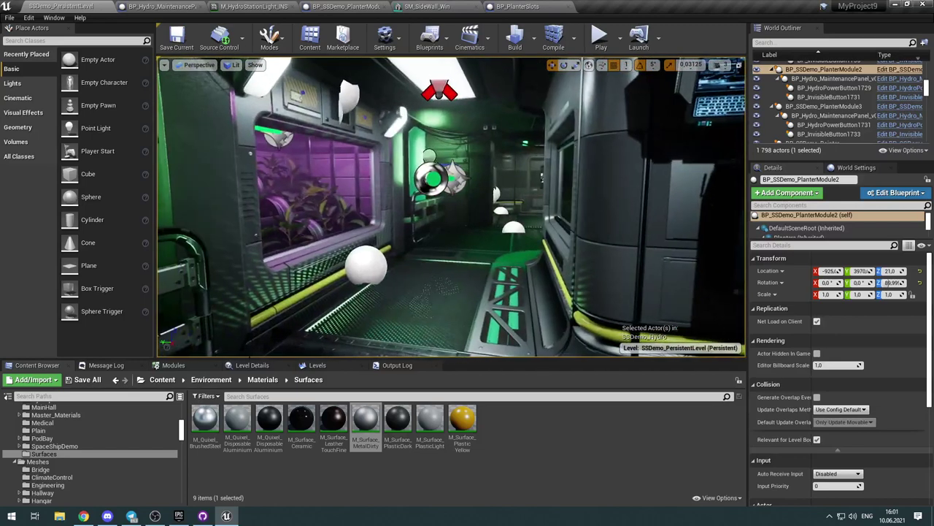
Step: Save all modified content, play-test the level to check the corridor floor beside the planter modules, and end the session
{"action": "left_click", "coordinate": [79, 383]}
{"action": "left_click", "coordinate": [554, 347]}
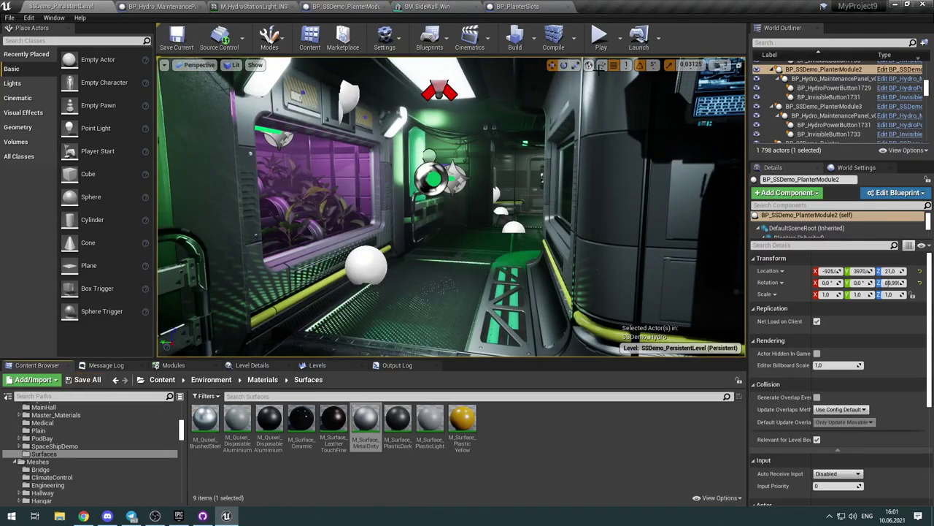
{"action": "left_click", "coordinate": [600, 40]}
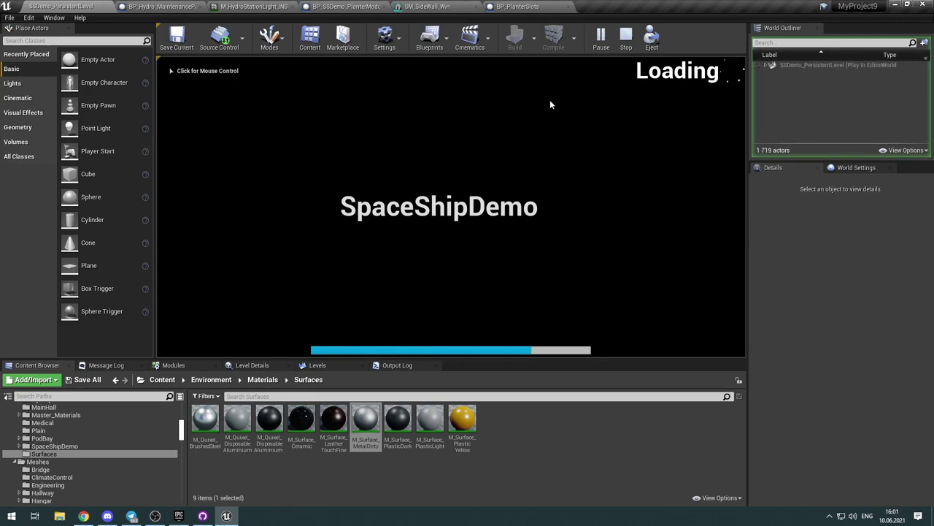
{"action": "left_click", "coordinate": [550, 99]}
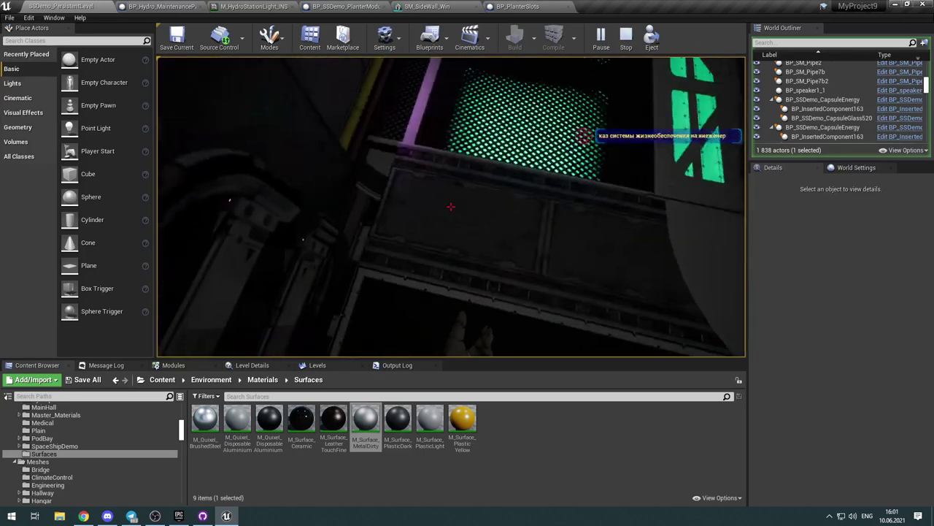
{"action": "key", "text": "Escape"}
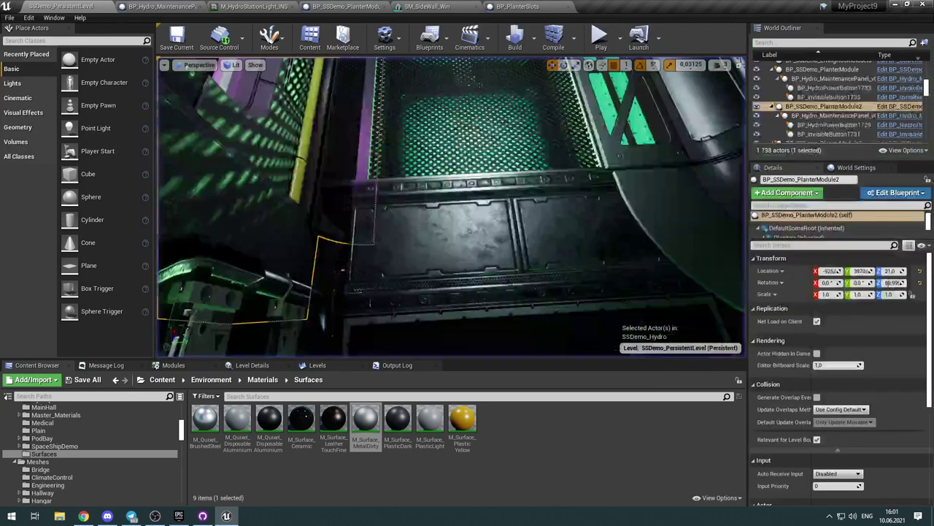
Step: Shift floor tile Mesh_Floor50x107 along Y to about 3944 and widen it to a Y scale of about 2.077
{"action": "left_click", "coordinate": [433, 246]}
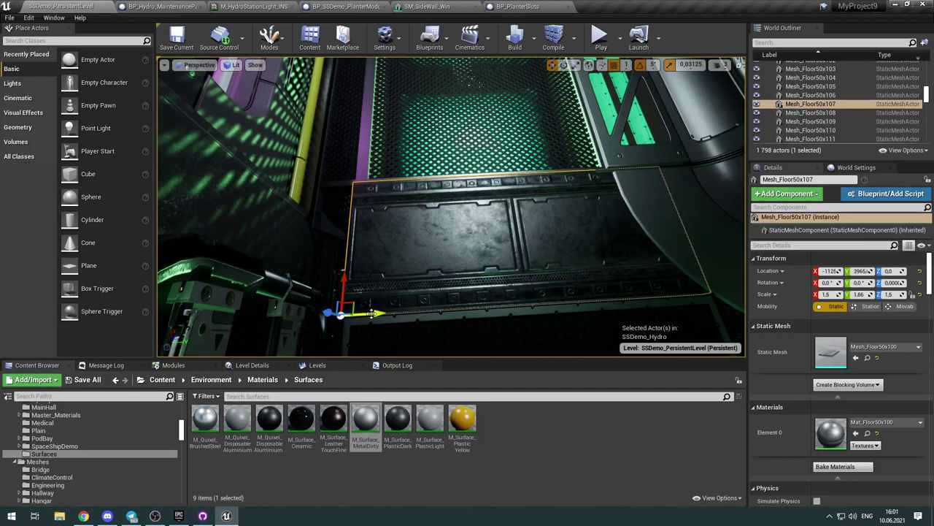
{"action": "left_click_drag", "start_coordinate": [373, 313], "coordinate": [332, 316]}
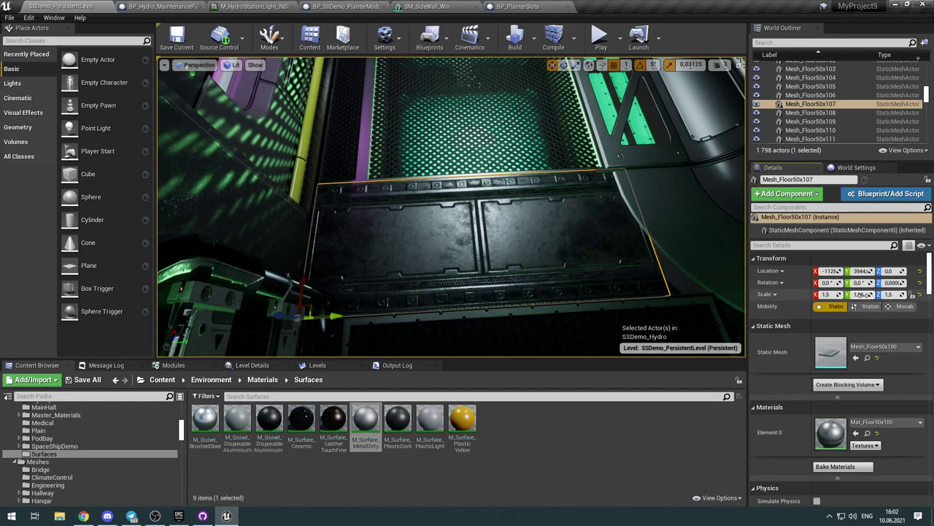
{"action": "left_click_drag", "start_coordinate": [861, 294], "coordinate": [883, 294]}
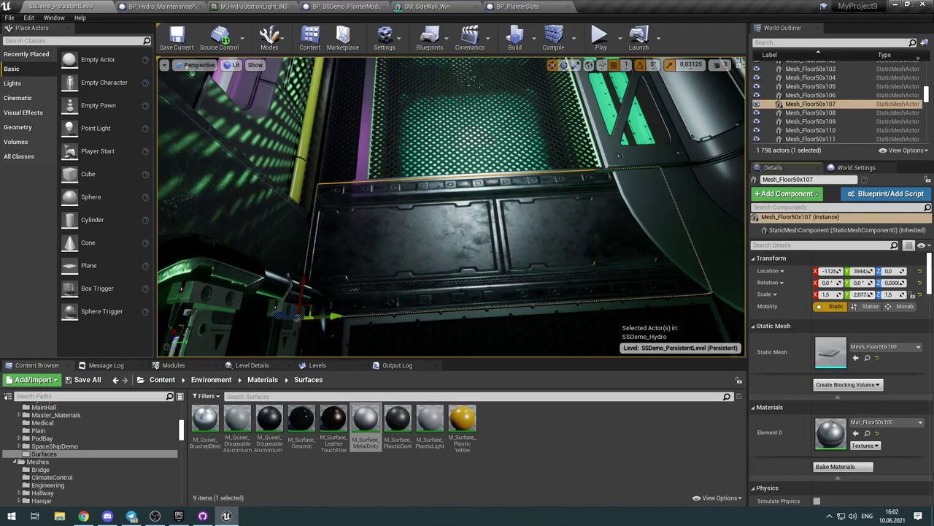
Step: Examine the fit of floor tiles Mesh_Floor50x105 and Mesh_Floor50x108 at the corridor's other edges
{"action": "right_click_drag", "start_coordinate": [451, 207], "coordinate": [471, 277]}
{"action": "left_click", "coordinate": [470, 277]}
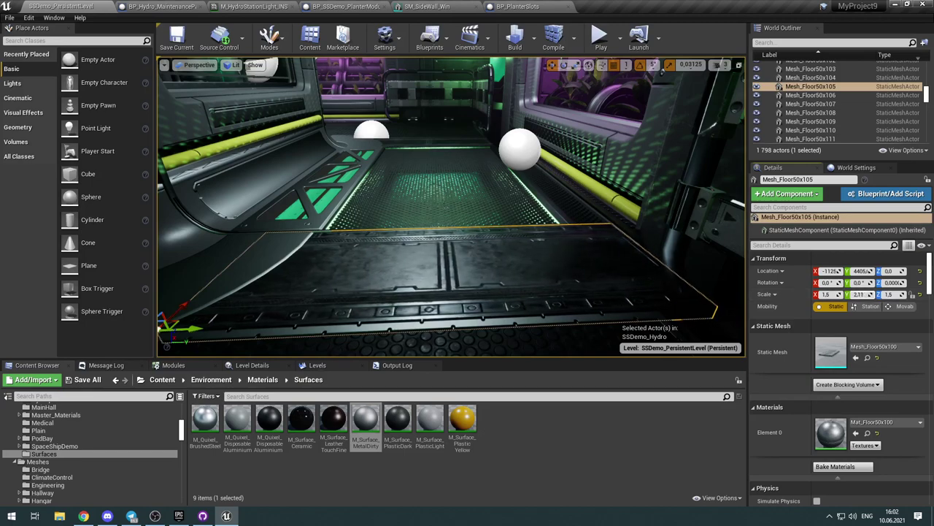
{"action": "right_click_drag", "start_coordinate": [528, 277], "coordinate": [479, 268]}
{"action": "right_click_drag", "start_coordinate": [330, 62], "coordinate": [292, 117]}
{"action": "right_click_drag", "start_coordinate": [451, 206], "coordinate": [277, 138]}
{"action": "right_click_drag", "start_coordinate": [453, 297], "coordinate": [438, 311]}
{"action": "left_click", "coordinate": [537, 251]}
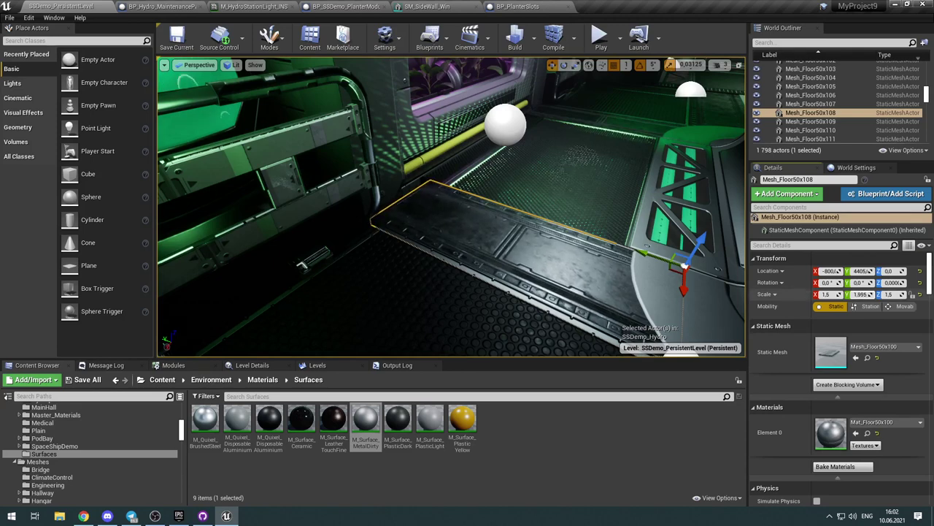
Step: Shift floor tile Mesh_Floor50x109 along Y to about 3944 and widen it to a Y scale of 2.08
{"action": "right_click_drag", "start_coordinate": [612, 298], "coordinate": [733, 289]}
{"action": "right_click_drag", "start_coordinate": [402, 284], "coordinate": [402, 284]}
{"action": "left_click", "coordinate": [402, 283]}
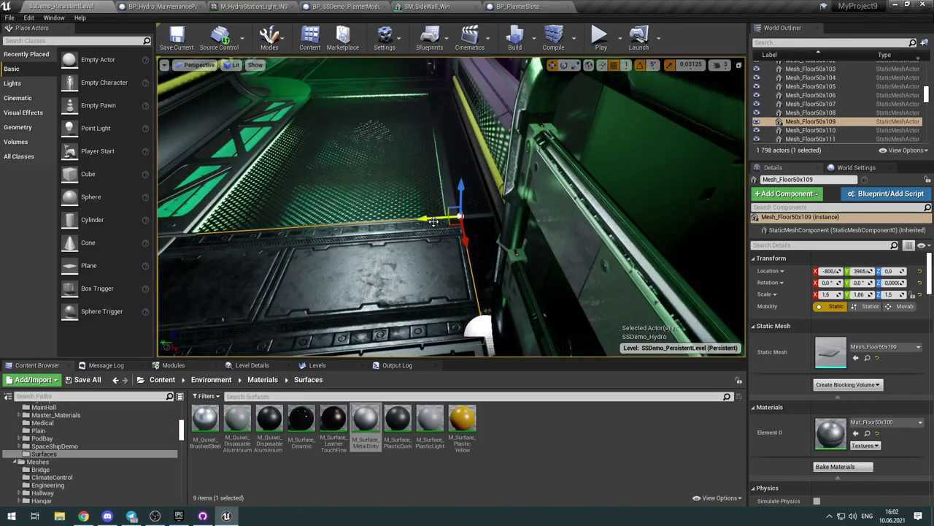
{"action": "left_click_drag", "start_coordinate": [432, 221], "coordinate": [467, 221]}
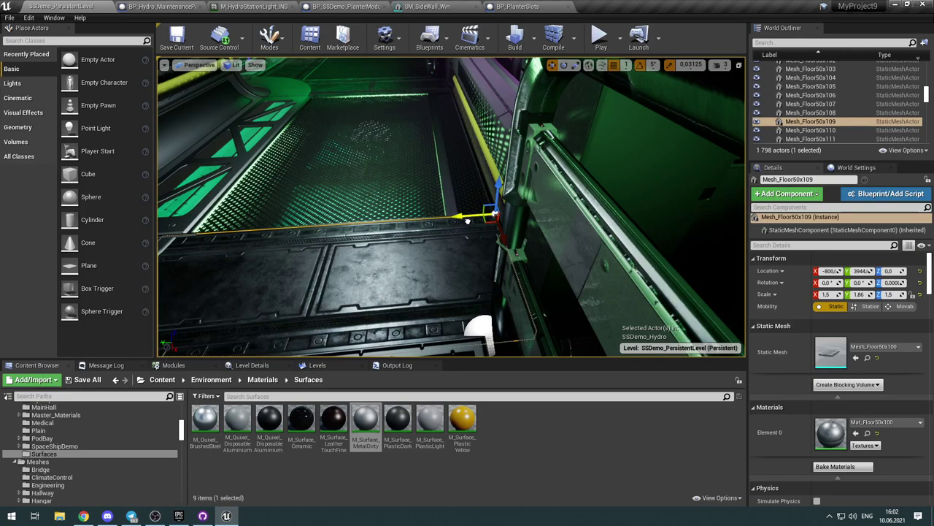
{"action": "right_click_drag", "start_coordinate": [467, 221], "coordinate": [467, 220]}
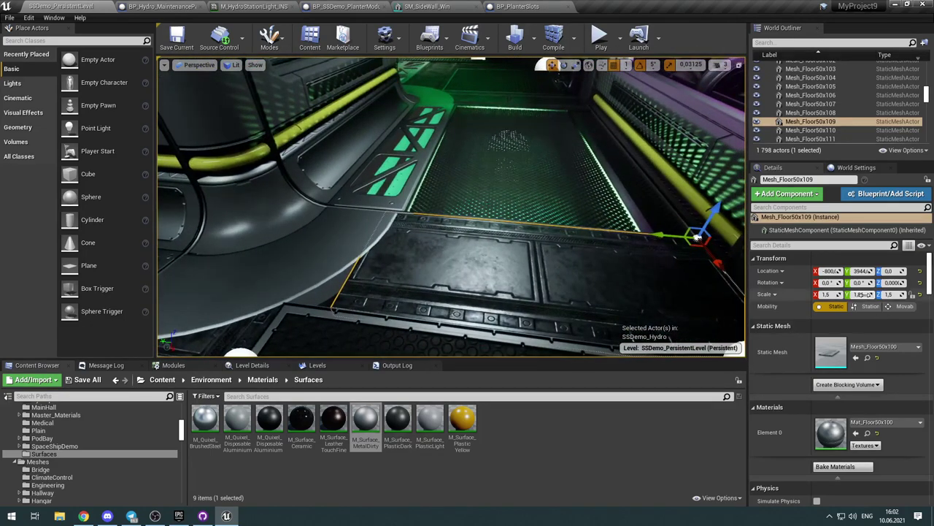
{"action": "left_click_drag", "start_coordinate": [862, 294], "coordinate": [863, 294]}
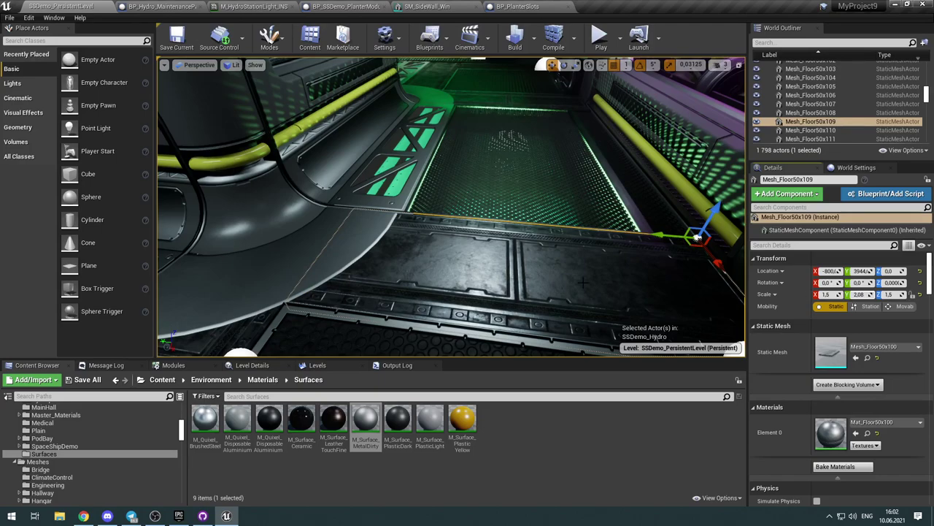
{"action": "right_click_drag", "start_coordinate": [582, 282], "coordinate": [582, 282]}
{"action": "mouse_move", "coordinate": [325, 222]}
{"action": "right_mouse_down"}
{"action": "mouse_move", "coordinate": [274, 221]}
{"action": "mouse_move", "coordinate": [285, 201]}
{"action": "mouse_move", "coordinate": [326, 221]}
{"action": "right_mouse_up"}
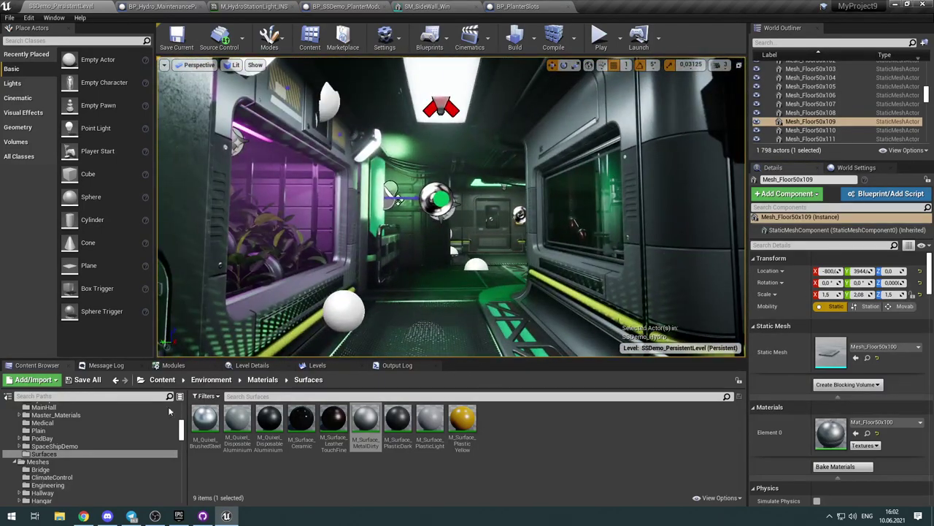
Step: Save the SSDemo_Hydro level and submit all modified files to source control with the changelist description "111"
{"action": "left_click", "coordinate": [84, 379]}
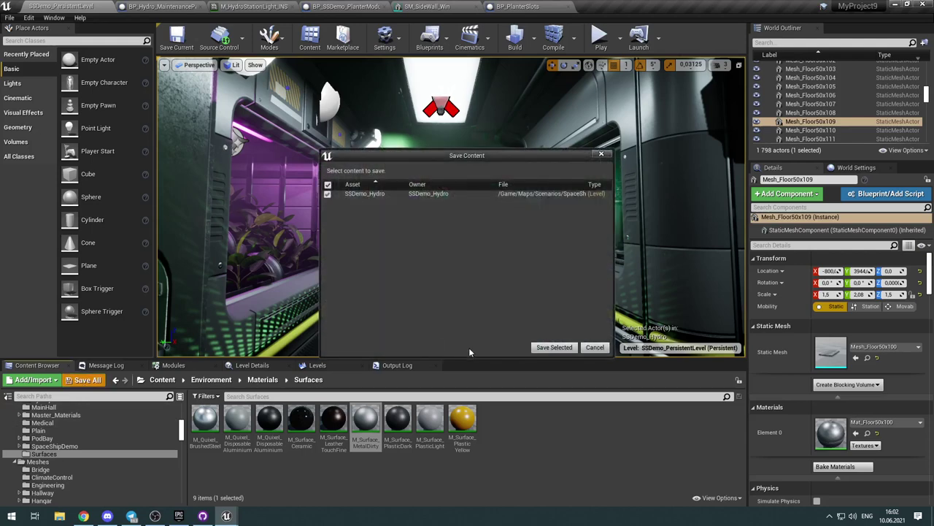
{"action": "left_click", "coordinate": [554, 346]}
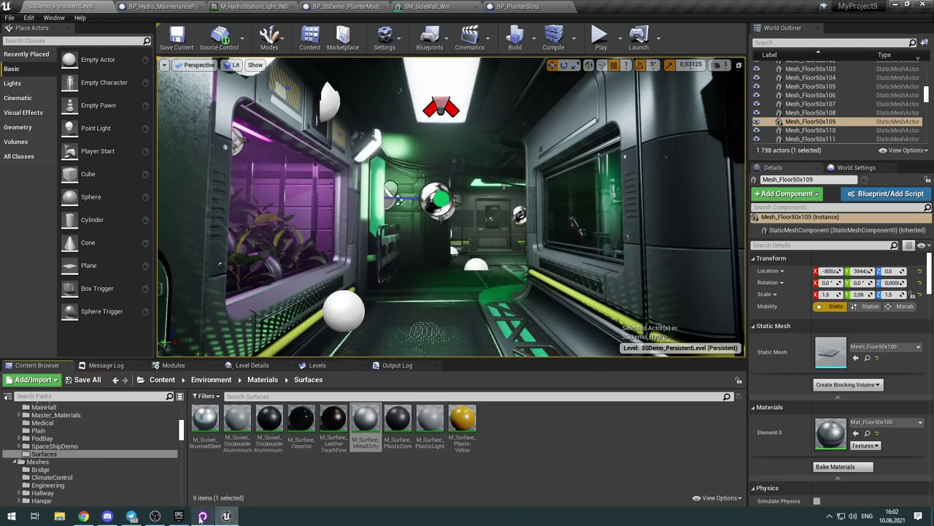
{"action": "left_click", "coordinate": [219, 40]}
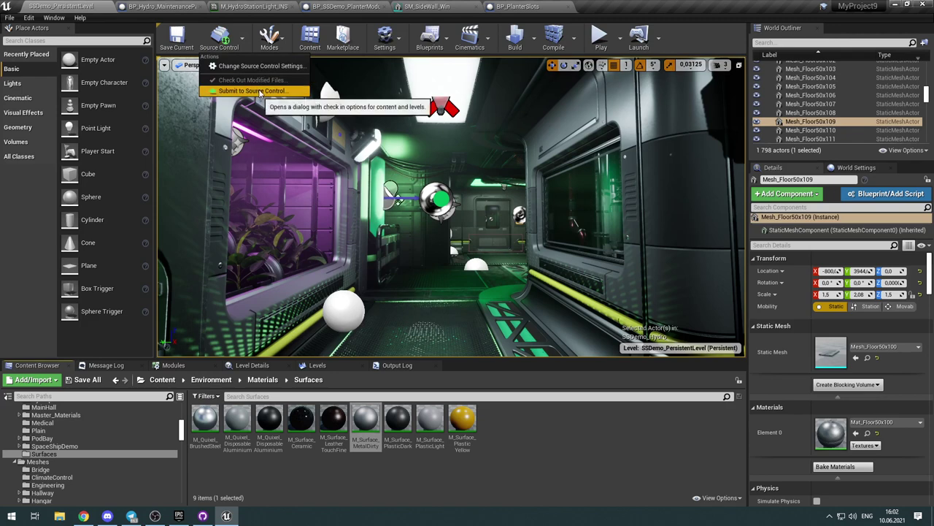
{"action": "left_click", "coordinate": [249, 90]}
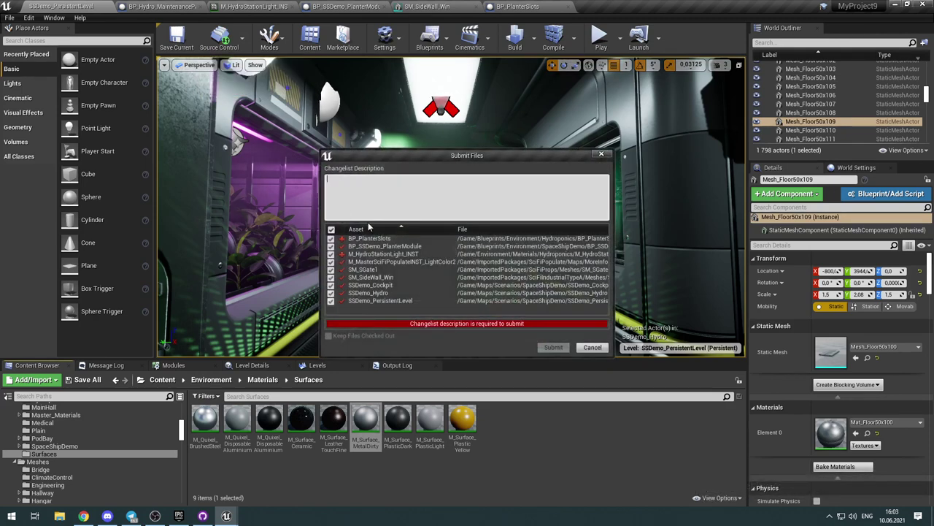
{"action": "type", "text": "111"}
{"action": "left_click", "coordinate": [553, 346]}
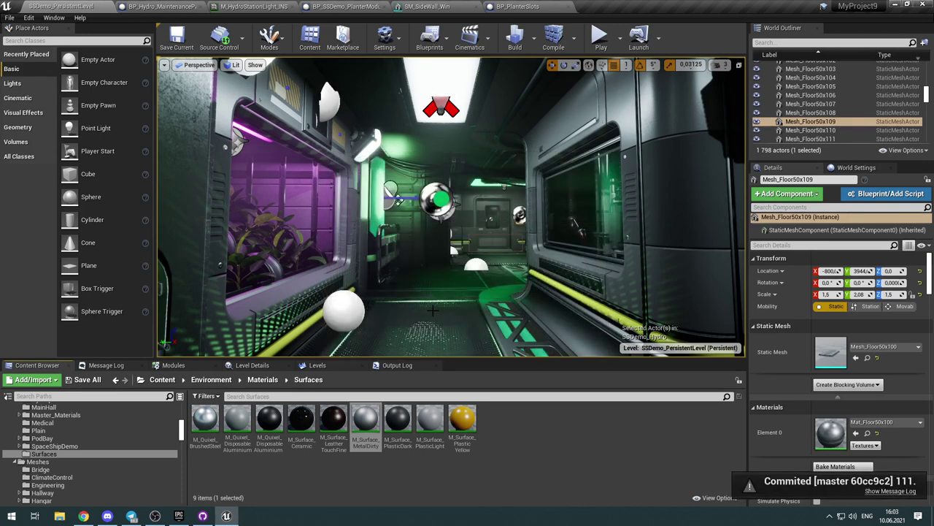
{"action": "left_click", "coordinate": [203, 516]}
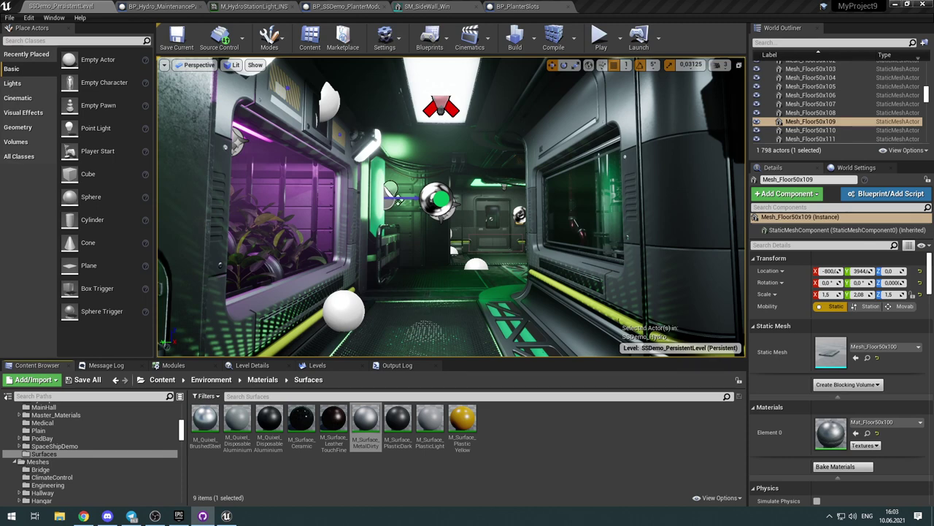
Step: Examine the planter tubes inside BP_SSDemo_PlanterModule up close, selecting the front SSDemo_Hydro_PlanterTube component
{"action": "right_click_drag", "start_coordinate": [162, 240], "coordinate": [138, 251]}
{"action": "key", "text": "w"}
{"action": "key", "text": "a"}
{"action": "key", "text": "w"}
{"action": "key", "text": "w"}
{"action": "key", "text": "d"}
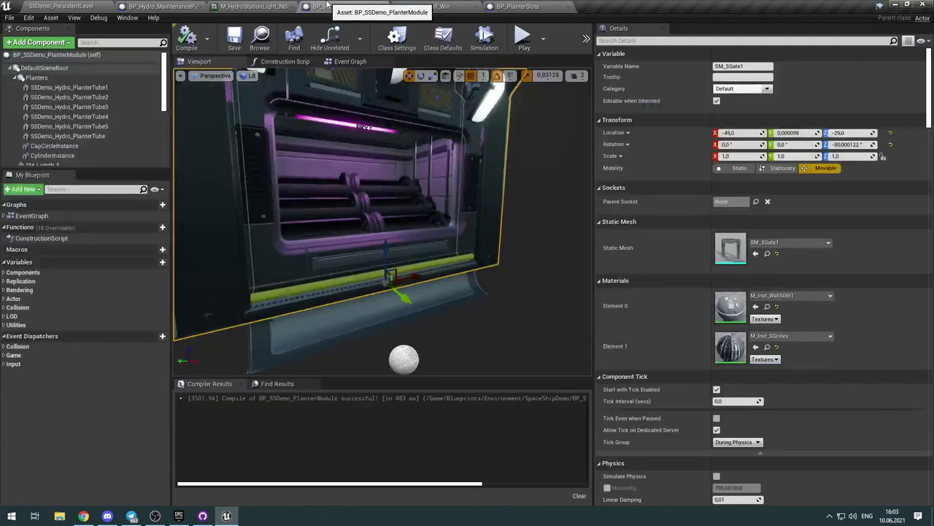
{"action": "left_click", "coordinate": [346, 7]}
{"action": "key", "text": "d"}
{"action": "right_click_drag", "start_coordinate": [493, 239], "coordinate": [420, 214]}
{"action": "key", "text": "w"}
{"action": "right_click_drag", "start_coordinate": [431, 115], "coordinate": [423, 130]}
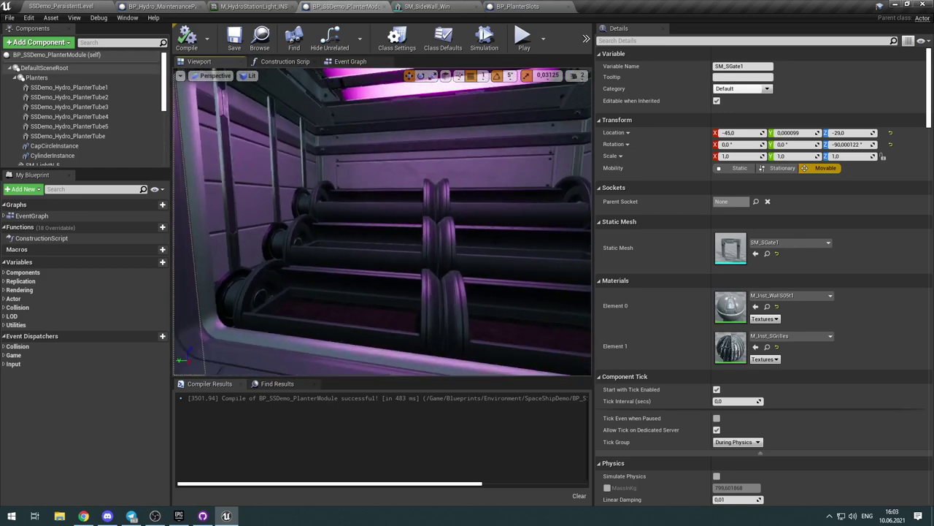
{"action": "left_click", "coordinate": [438, 308]}
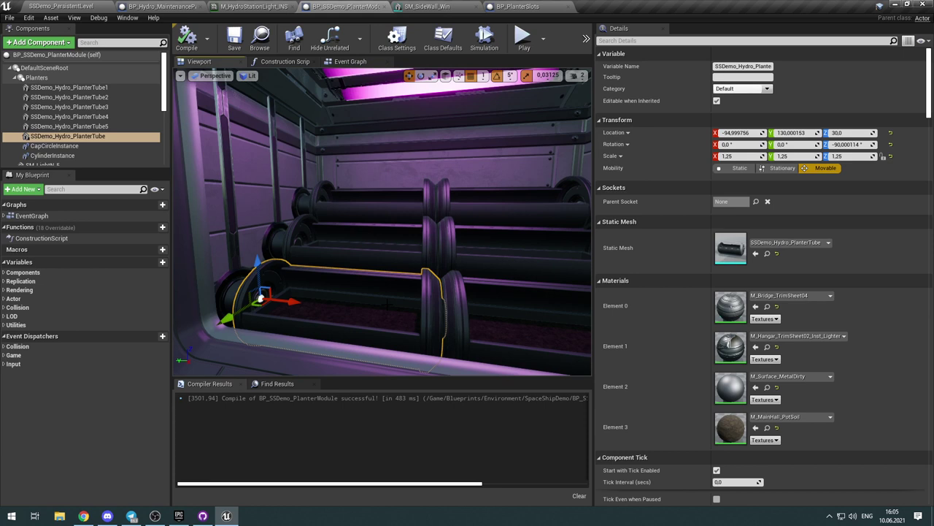
Step: Compare the single tube in BP_PlanterSlots with the planted tubes behind the planter module's window in the persistent level
{"action": "left_click", "coordinate": [517, 7]}
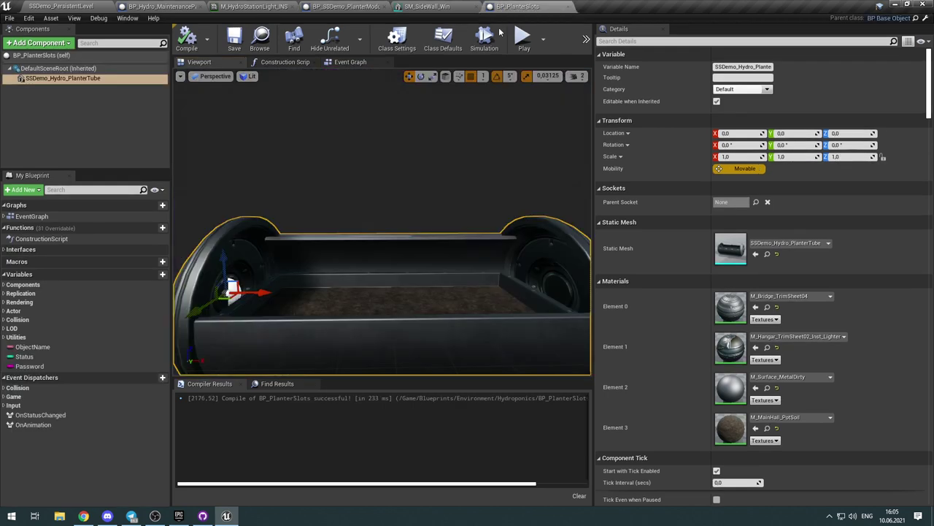
{"action": "left_click", "coordinate": [61, 7]}
{"action": "left_click", "coordinate": [420, 289]}
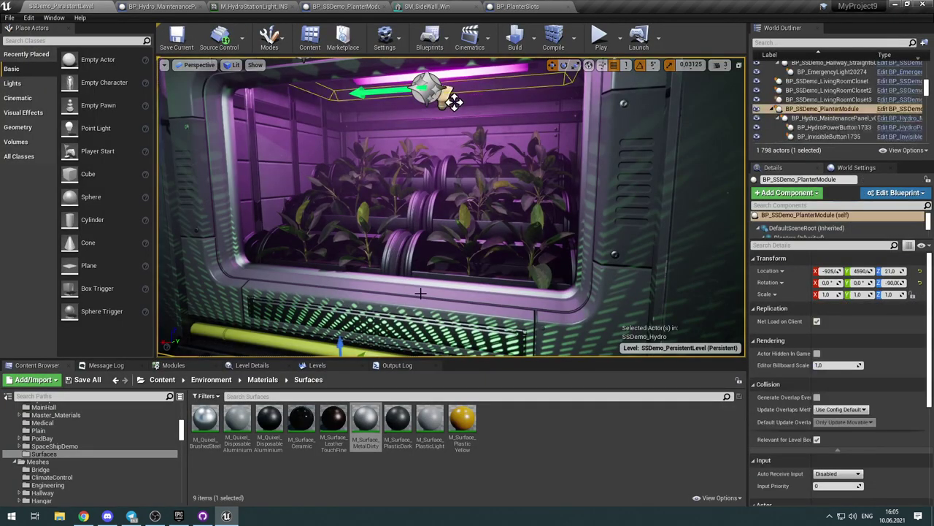
{"action": "mouse_move", "coordinate": [420, 289]}
{"action": "right_mouse_down"}
{"action": "mouse_move", "coordinate": [405, 252]}
{"action": "mouse_move", "coordinate": [409, 281]}
{"action": "mouse_move", "coordinate": [416, 273]}
{"action": "mouse_move", "coordinate": [409, 299]}
{"action": "mouse_move", "coordinate": [420, 285]}
{"action": "right_mouse_up"}
{"action": "key", "text": "w"}
{"action": "key", "text": "s"}
{"action": "key", "text": "w"}
{"action": "key", "text": "w"}
{"action": "right_click_drag", "start_coordinate": [449, 208], "coordinate": [449, 208]}
{"action": "key", "text": "s"}
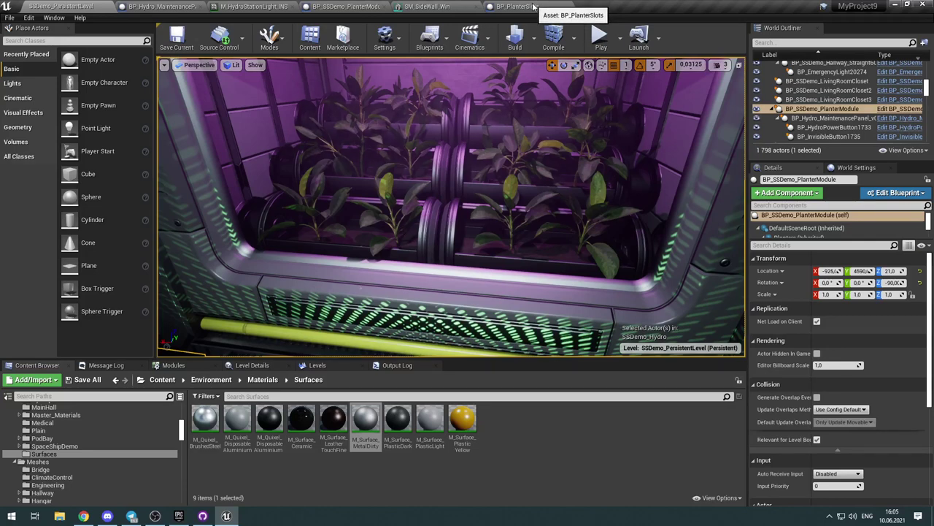
Step: Locate the BP_PlanterSlots asset in the project content and add a Child Actor component under Planters in BP_SSDemo_PlanterModule
{"action": "left_click", "coordinate": [533, 6]}
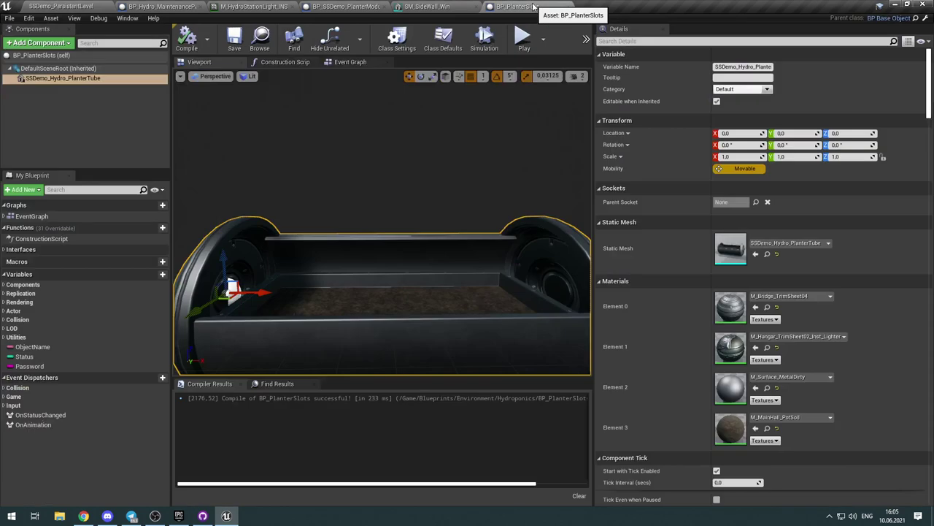
{"action": "left_click", "coordinate": [264, 44]}
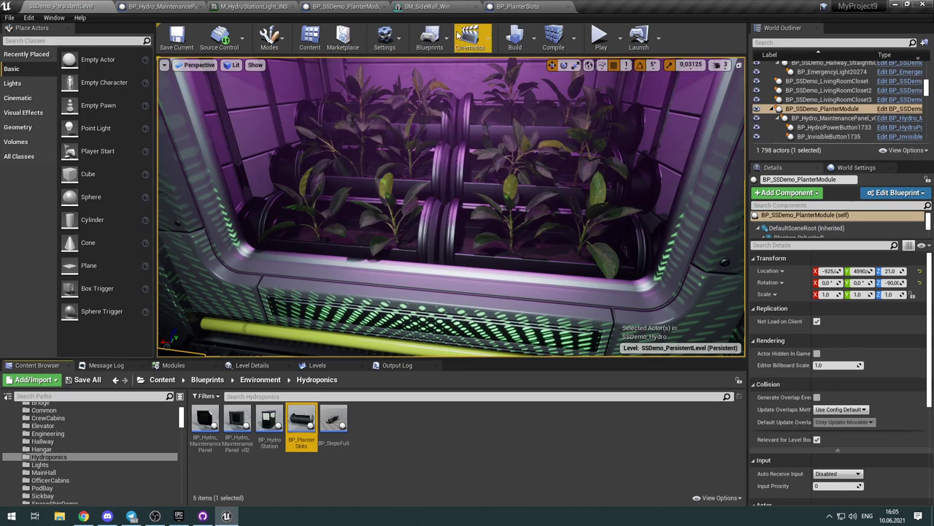
{"action": "left_click", "coordinate": [346, 7]}
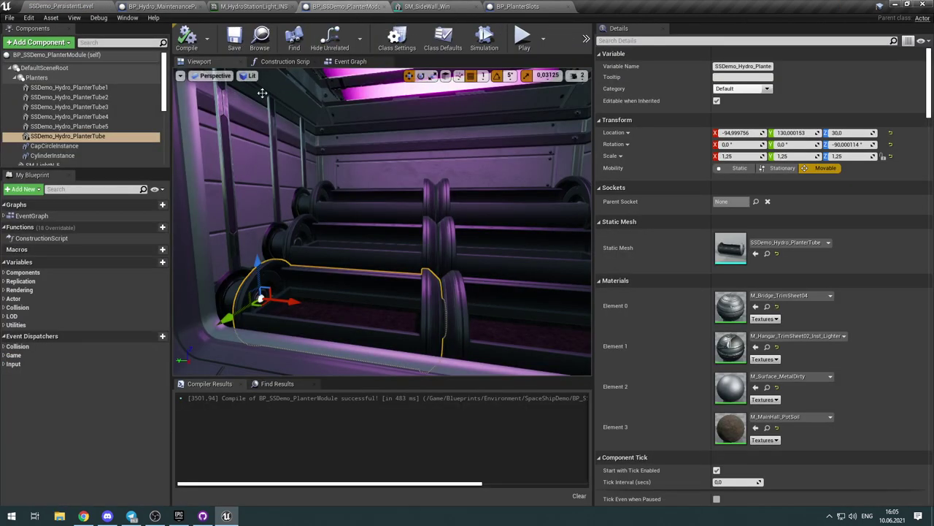
{"action": "left_click", "coordinate": [36, 77]}
{"action": "left_click", "coordinate": [64, 44]}
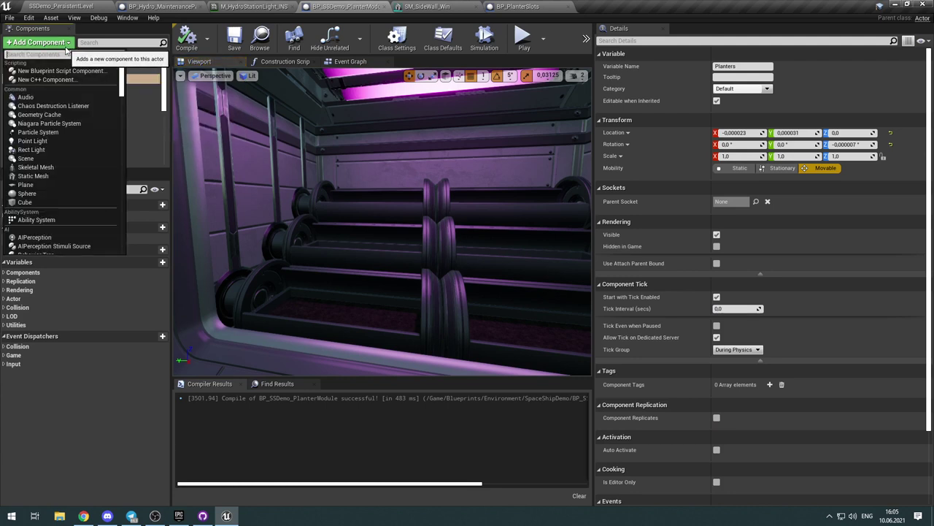
{"action": "type", "text": "chi"}
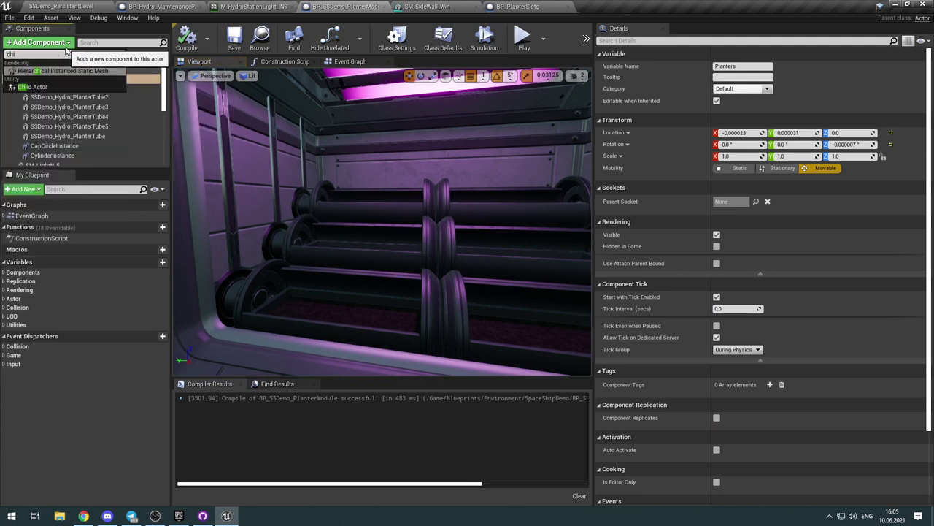
{"action": "key", "text": "Down"}
{"action": "key", "text": "Return"}
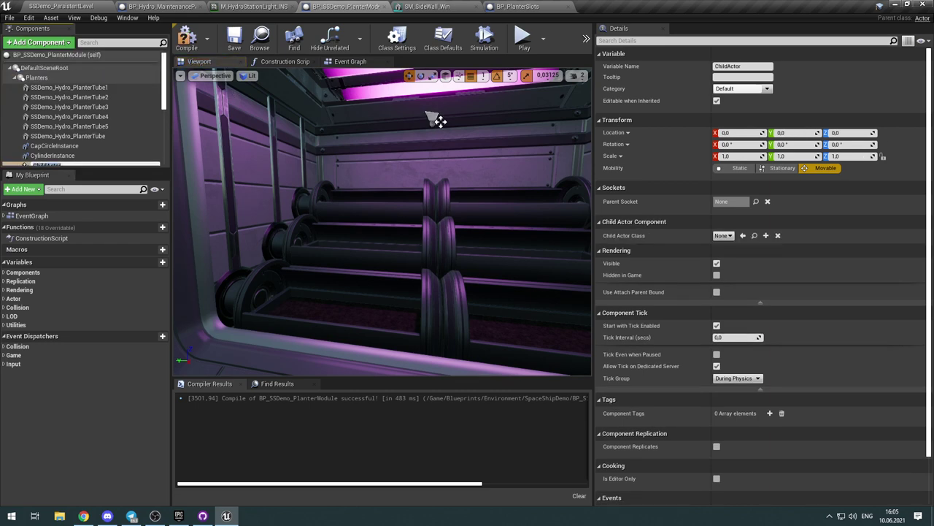
Step: Name the new child actor component PlanterTube0
{"action": "scroll", "coordinate": [205, 168], "scroll_direction": "down", "scroll_amount": 4}
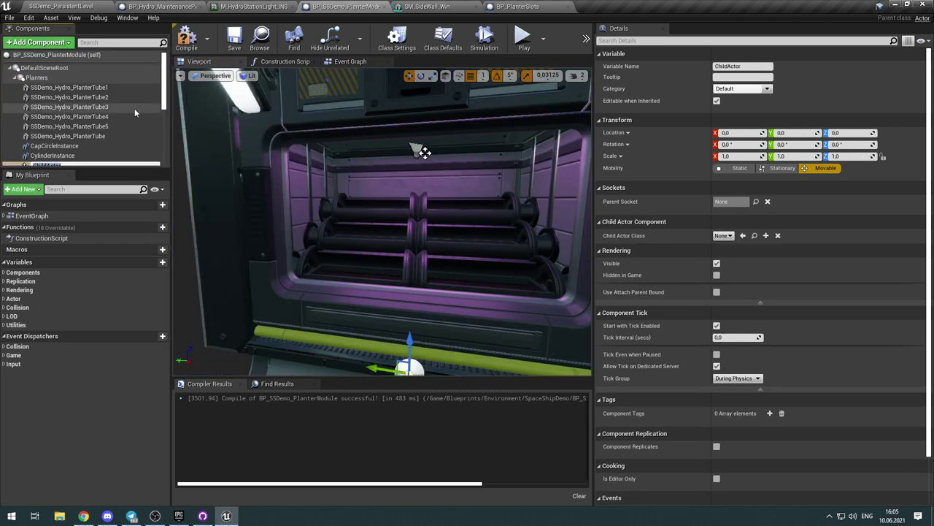
{"action": "scroll", "coordinate": [134, 109], "scroll_direction": "down", "scroll_amount": 1}
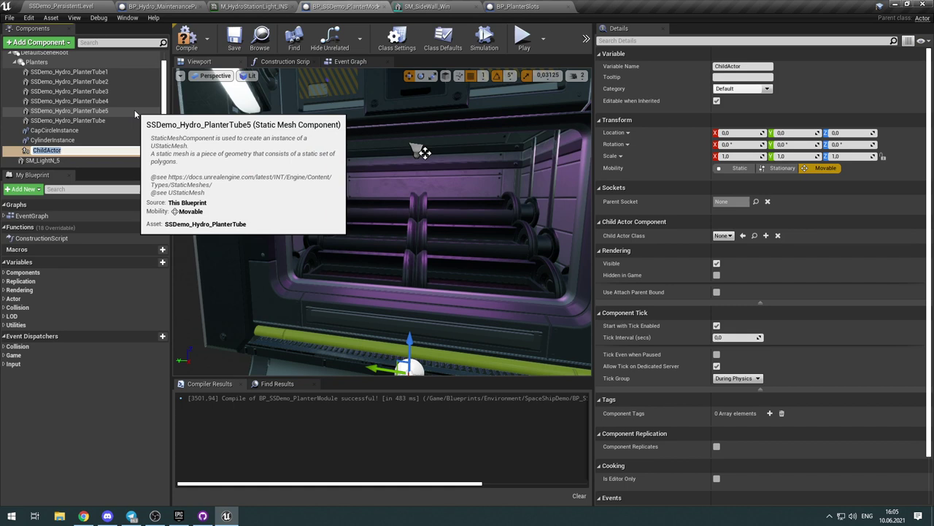
{"action": "type", "text": "PlanterTube"}
{"action": "type", "text": "1"}
{"action": "key", "text": "BackSpace"}
{"action": "type", "text": "0"}
{"action": "key", "text": "Return"}
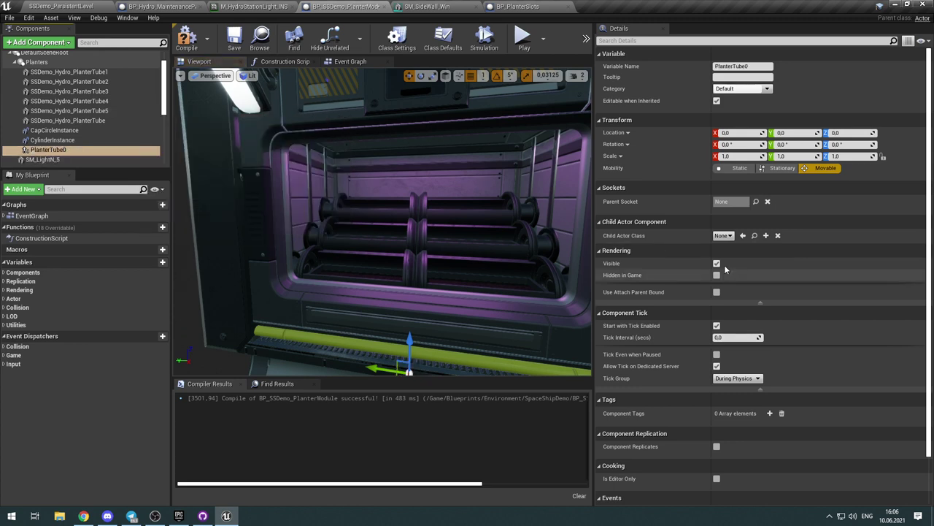
Step: Set PlanterTube0's child actor class to BP_PlanterSlots and give it the location of SSDemo_Hydro_PlanterTube1
{"action": "left_click", "coordinate": [743, 236]}
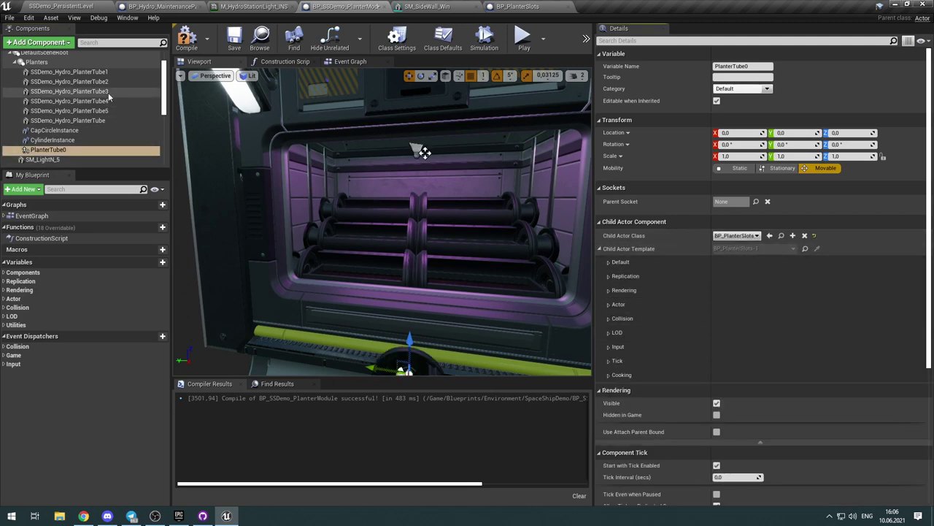
{"action": "left_click", "coordinate": [80, 71]}
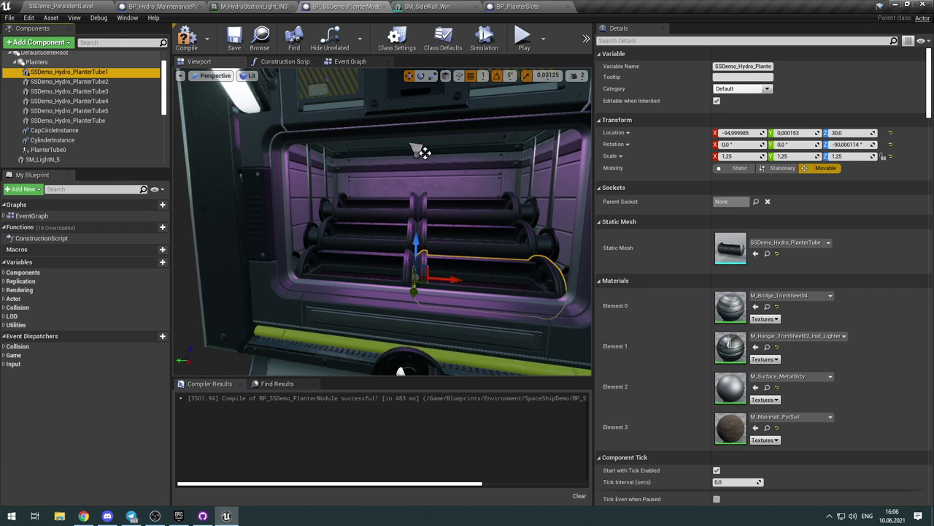
{"action": "right_click", "coordinate": [611, 135]}
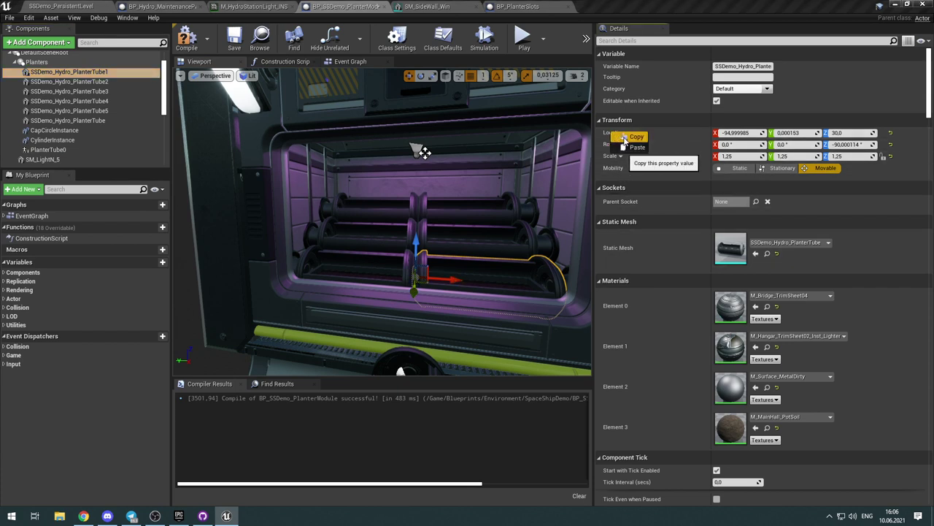
{"action": "left_click", "coordinate": [634, 138]}
{"action": "left_click", "coordinate": [81, 150]}
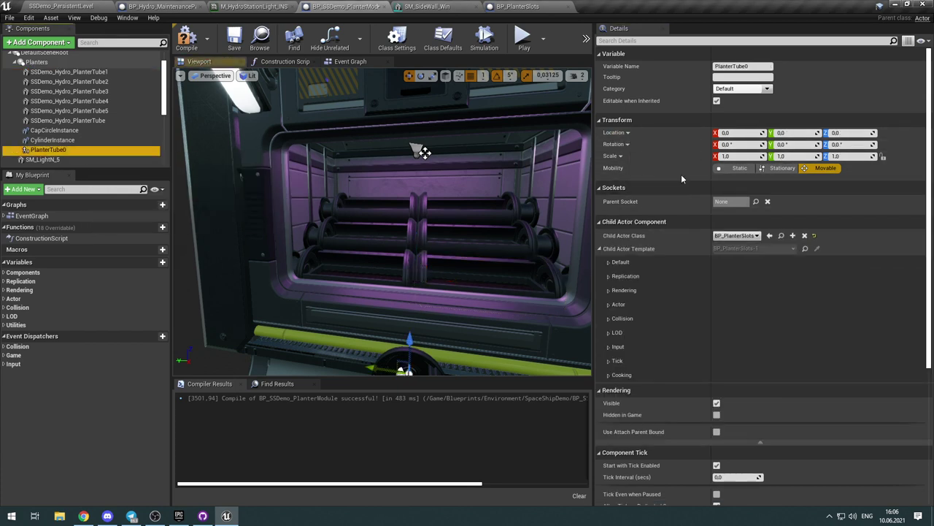
{"action": "right_click", "coordinate": [613, 133]}
{"action": "left_click", "coordinate": [635, 165]}
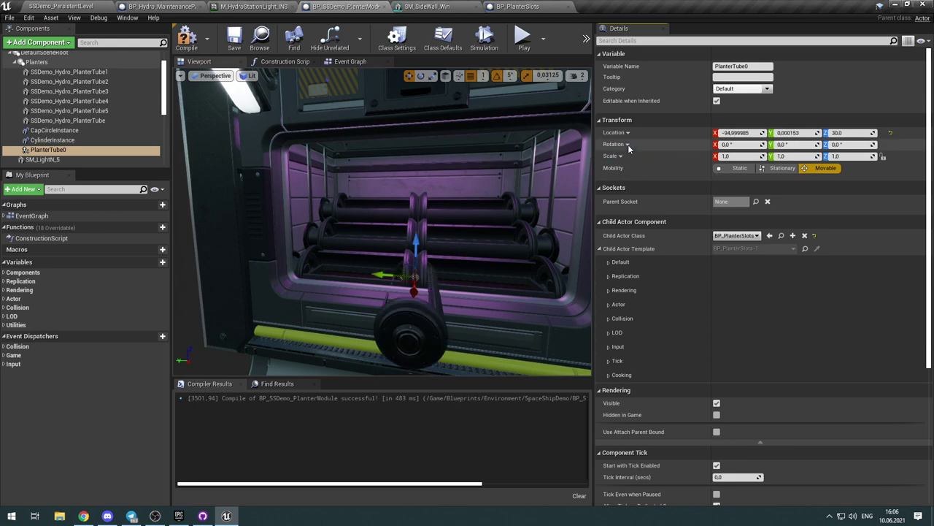
Step: Set PlanterTube0's Z rotation to -90° and copy the 1.25 scale from SSDemo_Hydro_PlanterTube1 onto it
{"action": "left_click", "coordinate": [110, 73]}
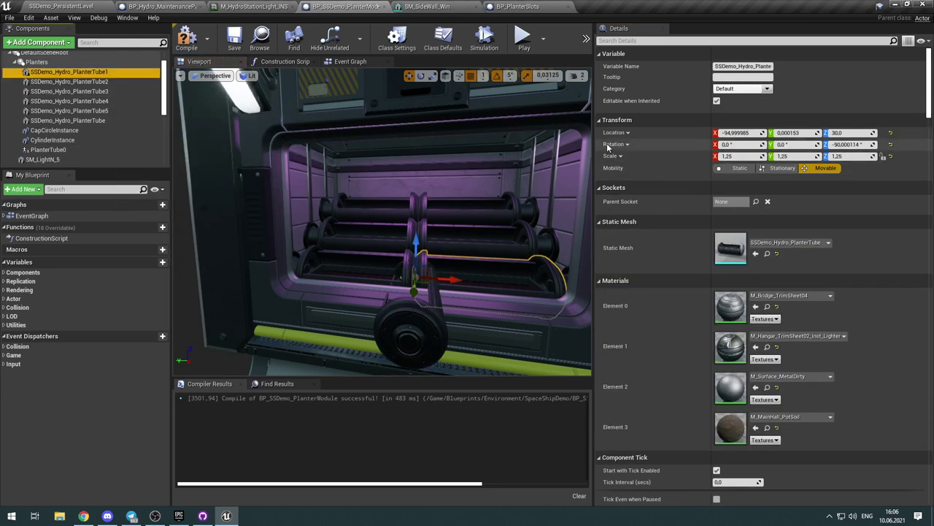
{"action": "right_click", "coordinate": [619, 156]}
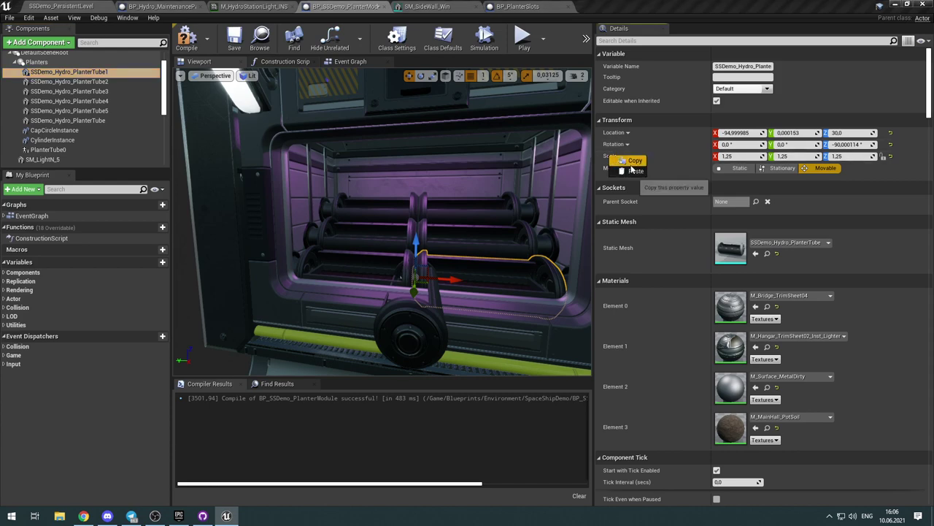
{"action": "left_click", "coordinate": [631, 161]}
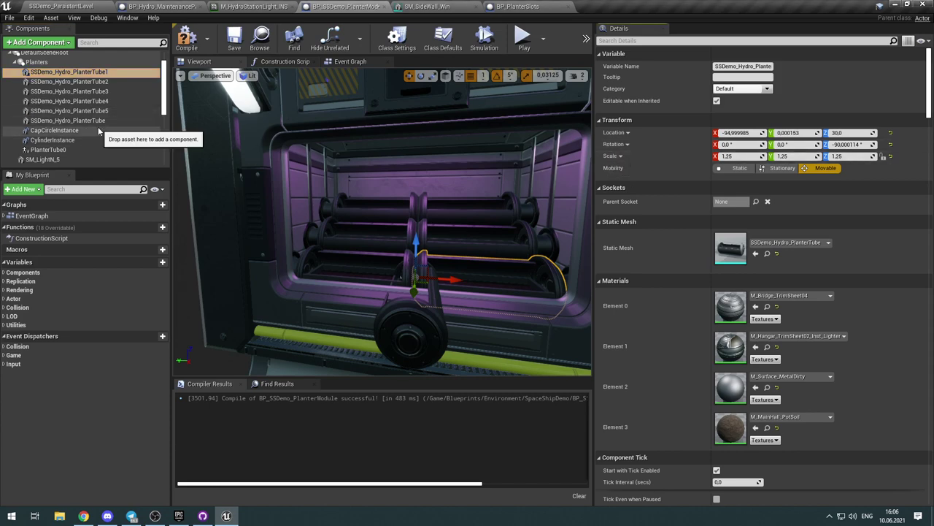
{"action": "left_click", "coordinate": [73, 149]}
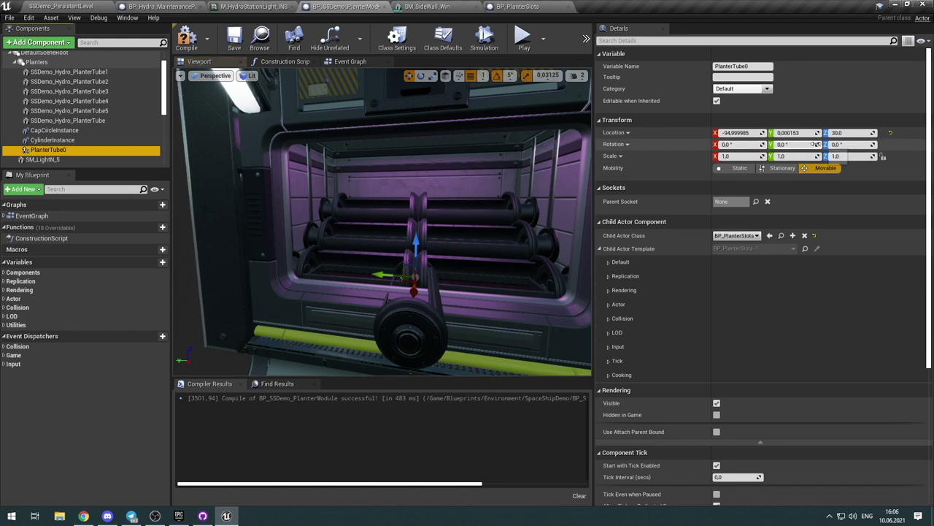
{"action": "left_click", "coordinate": [834, 146]}
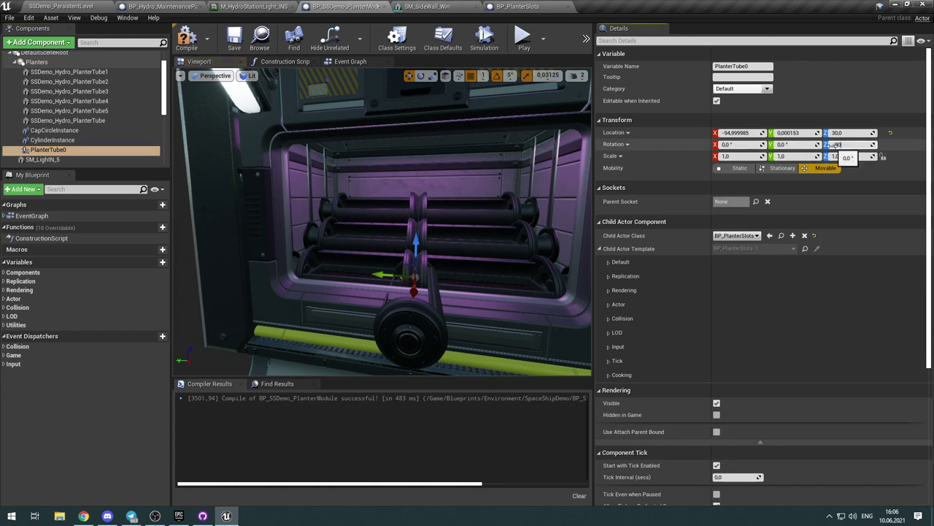
{"action": "type", "text": "-90"}
{"action": "key", "text": "Return"}
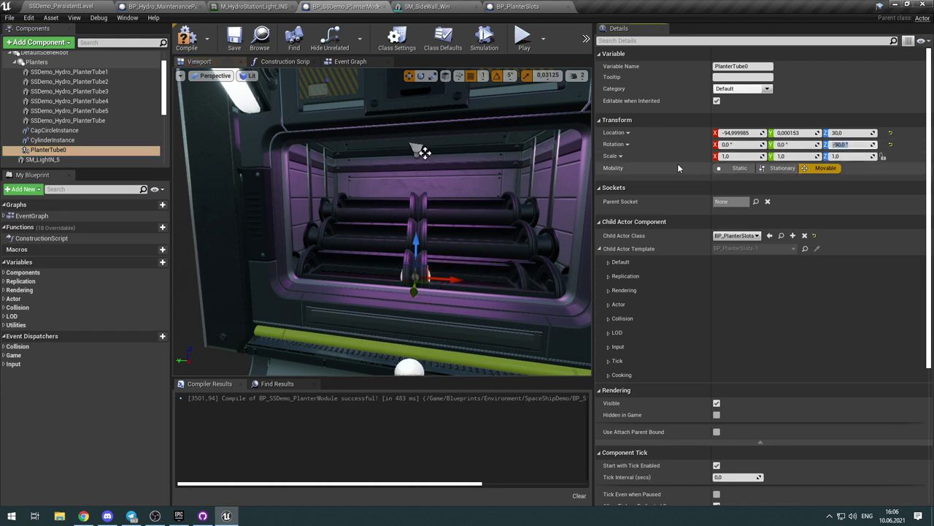
{"action": "right_click", "coordinate": [619, 157]}
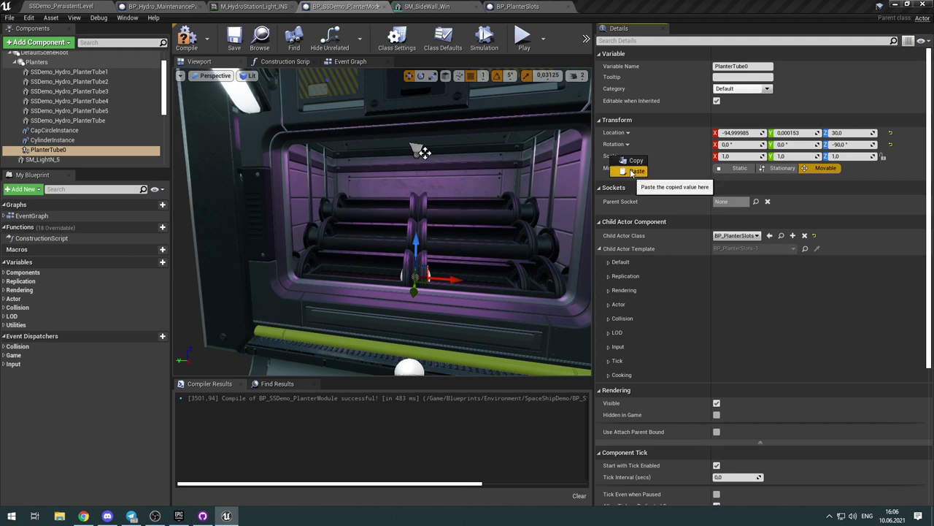
{"action": "left_click", "coordinate": [632, 172]}
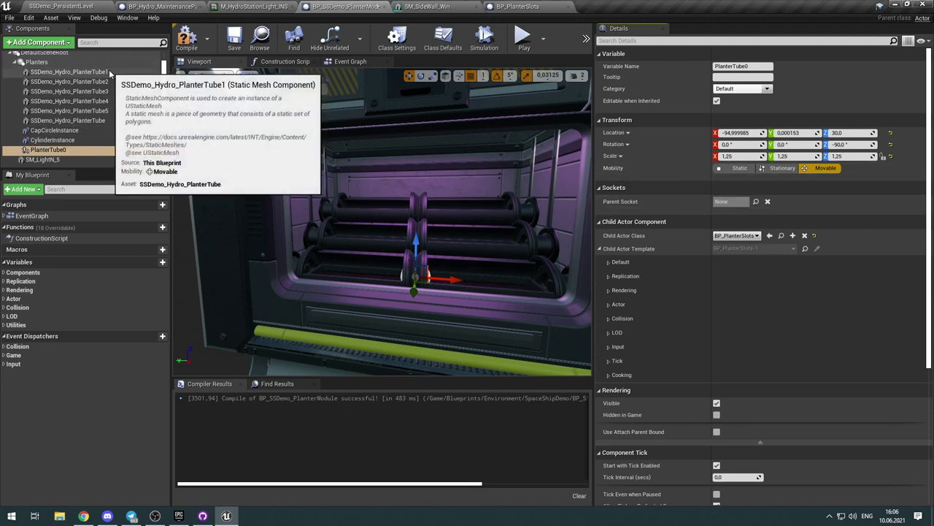
Step: Delete the static SSDemo_Hydro_PlanterTube1 component and duplicate PlanterTube0 into PlanterTube1 through PlanterTube5
{"action": "left_click", "coordinate": [109, 72]}
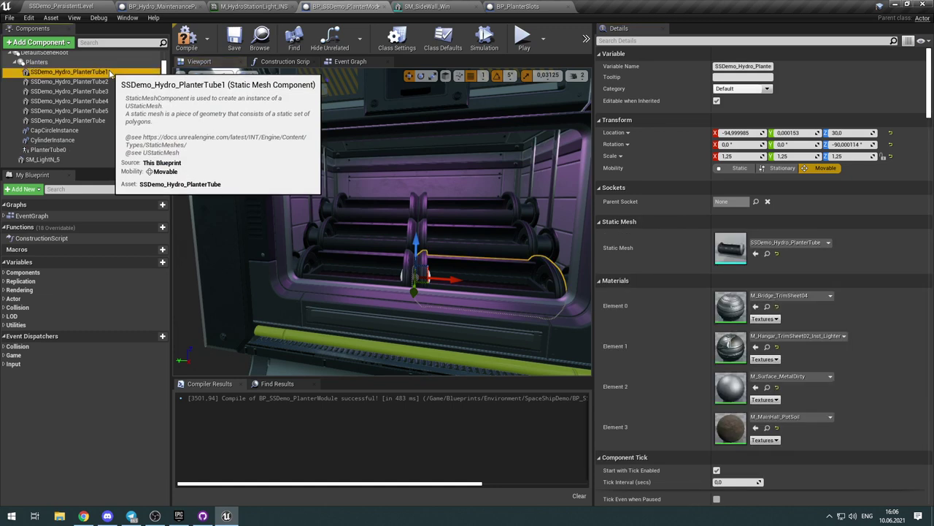
{"action": "key", "text": "Delete"}
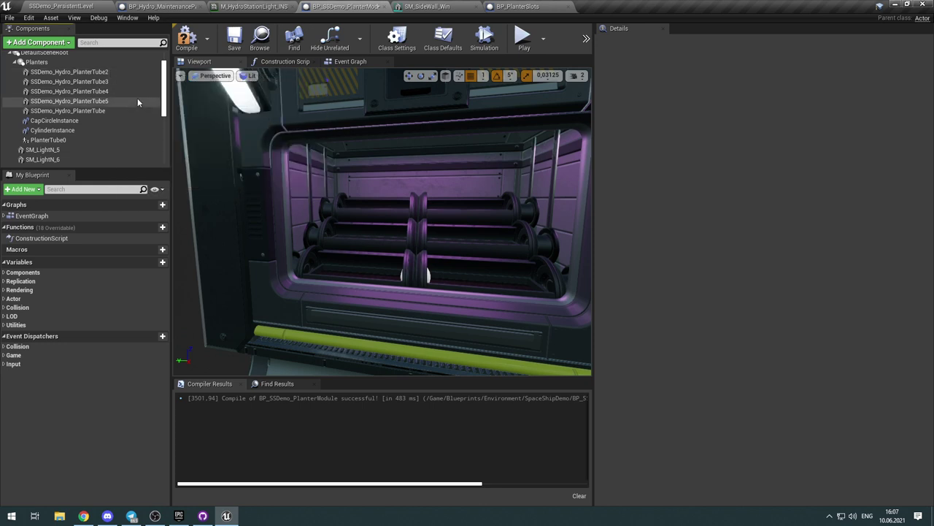
{"action": "left_click", "coordinate": [106, 140]}
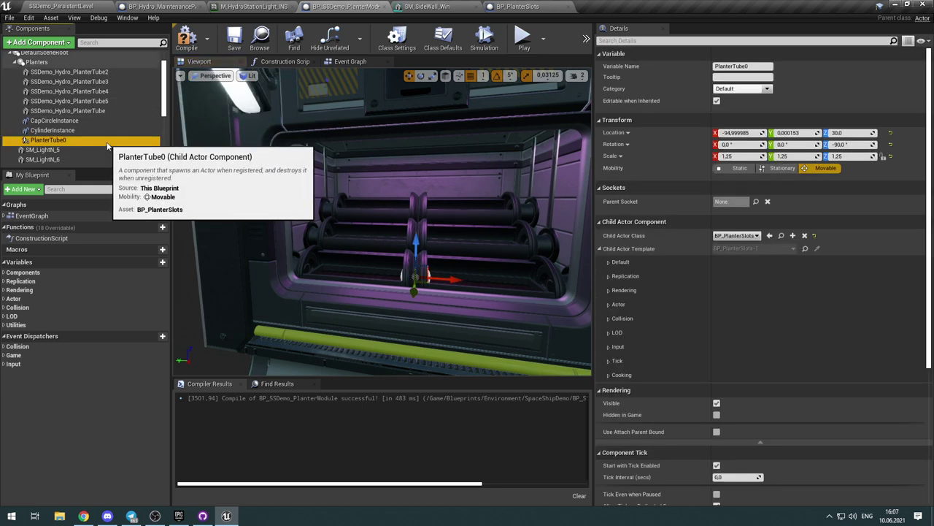
{"action": "key", "text": "ctrl+w"}
{"action": "key", "text": "ctrl+w"}
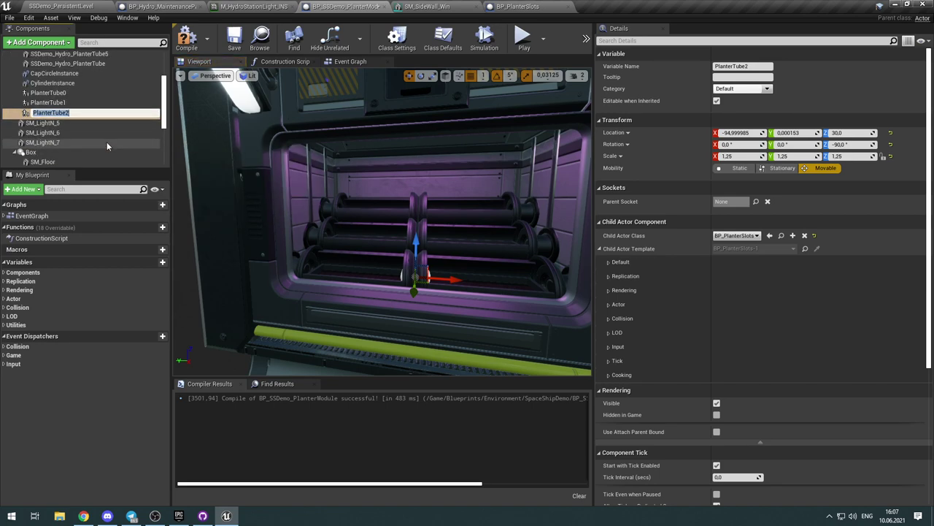
{"action": "key", "text": "ctrl+w"}
{"action": "key", "text": "ctrl+w"}
{"action": "key", "text": "ctrl+w"}
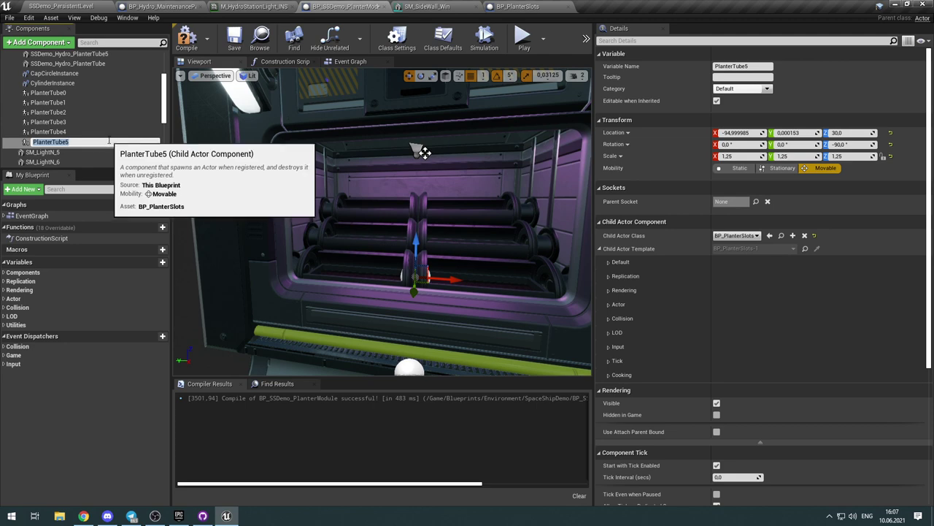
Step: Copy the location of SSDemo_Hydro_PlanterTube2 onto the PlanterTube1 child actor
{"action": "left_click", "coordinate": [111, 123]}
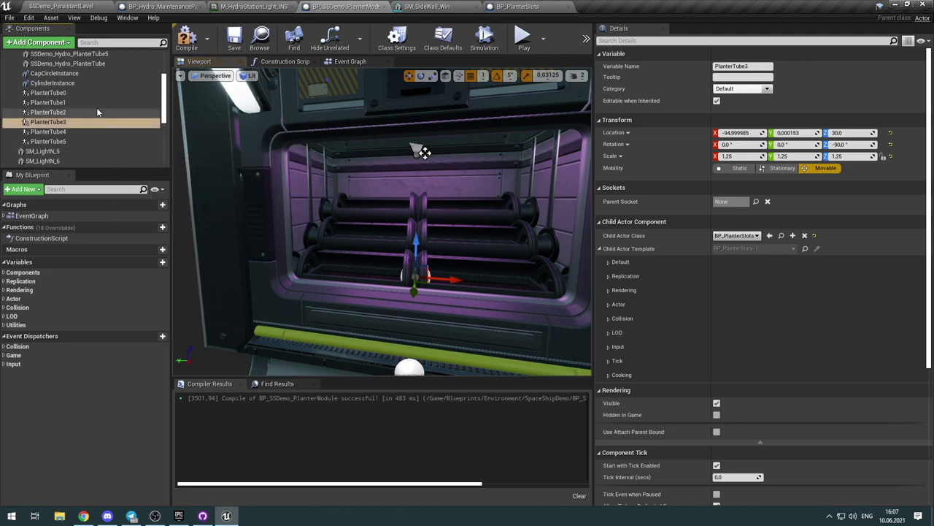
{"action": "left_click", "coordinate": [92, 103]}
{"action": "scroll", "coordinate": [92, 104], "scroll_direction": "up", "scroll_amount": 2}
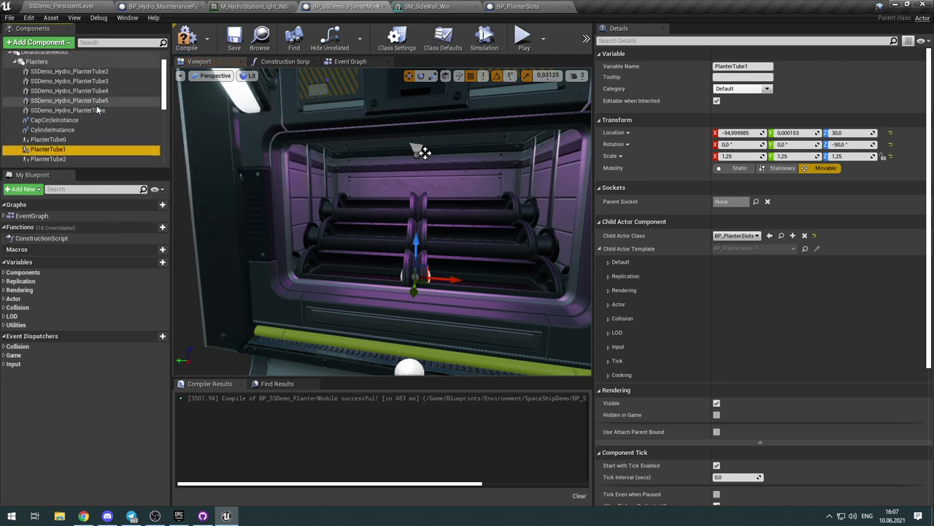
{"action": "left_click", "coordinate": [114, 70]}
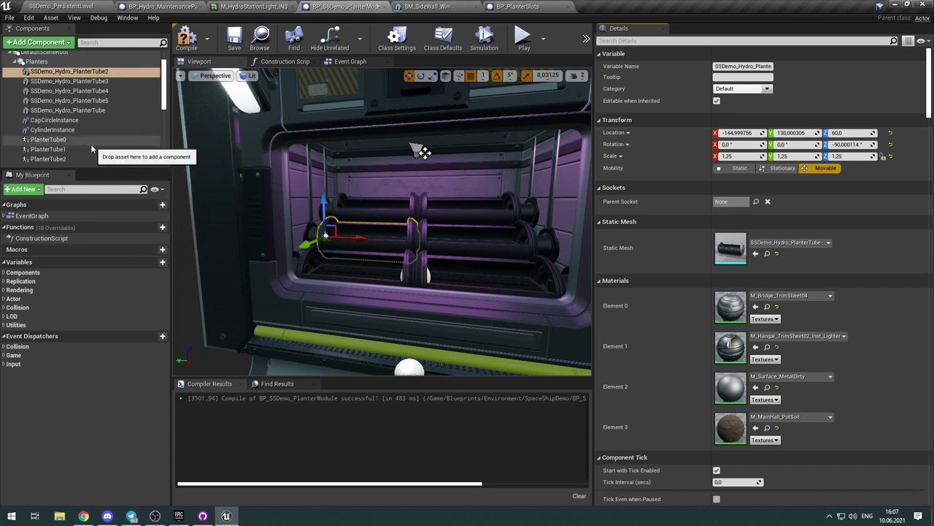
{"action": "left_click", "coordinate": [92, 149]}
{"action": "left_click", "coordinate": [615, 132]}
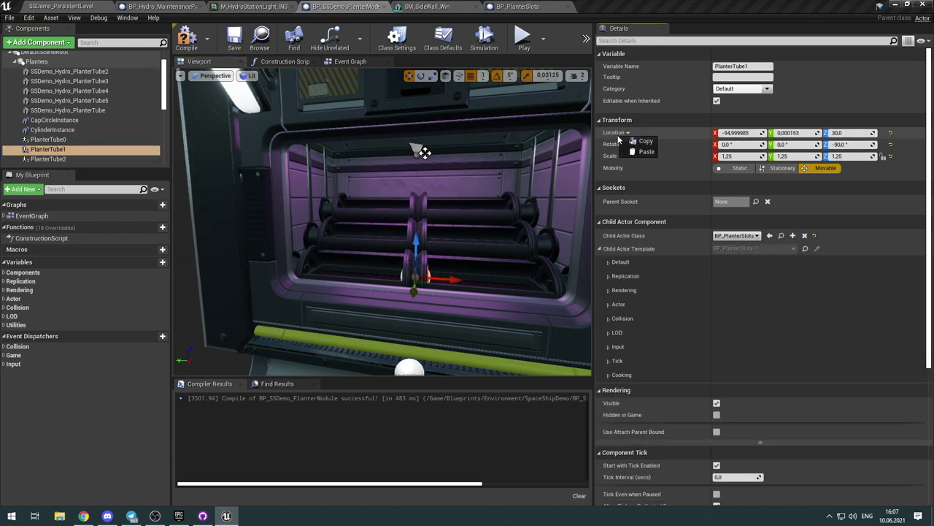
{"action": "left_click", "coordinate": [644, 151]}
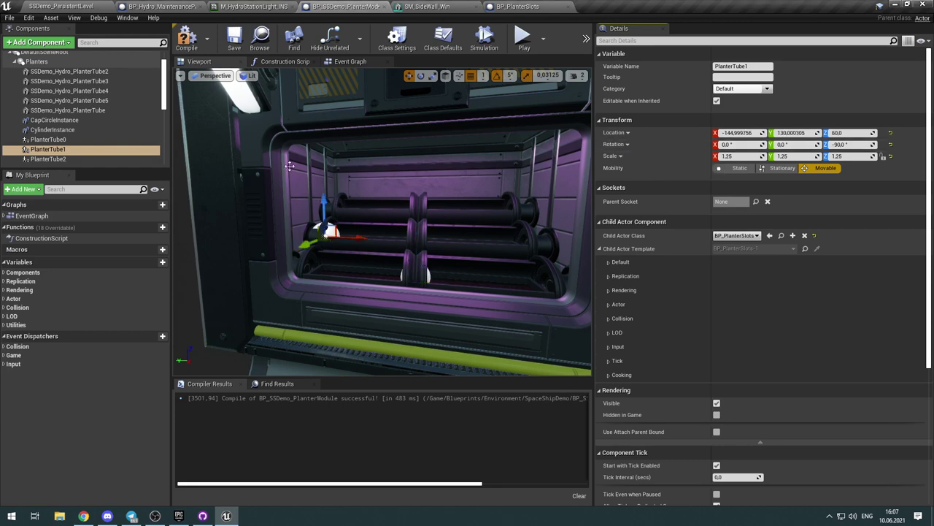
Step: Copy the location of SSDemo_Hydro_PlanterTube3 onto the PlanterTube2 child actor
{"action": "left_click", "coordinate": [69, 81]}
{"action": "left_click", "coordinate": [614, 133]}
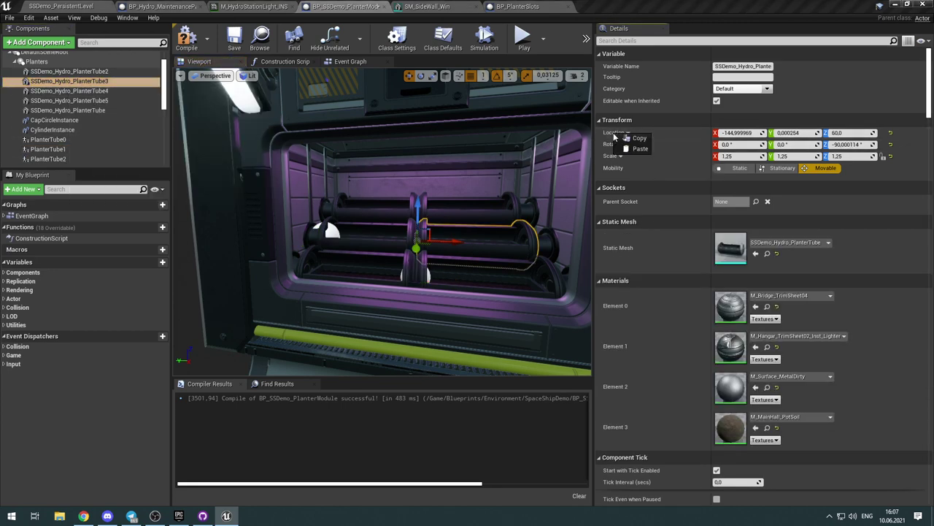
{"action": "left_click", "coordinate": [632, 142]}
{"action": "left_click", "coordinate": [76, 160]}
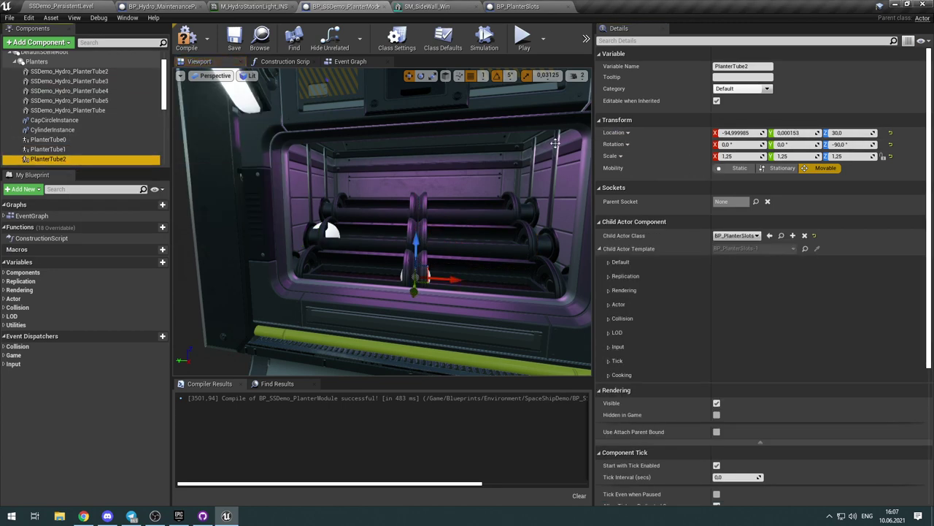
{"action": "left_click", "coordinate": [615, 132]}
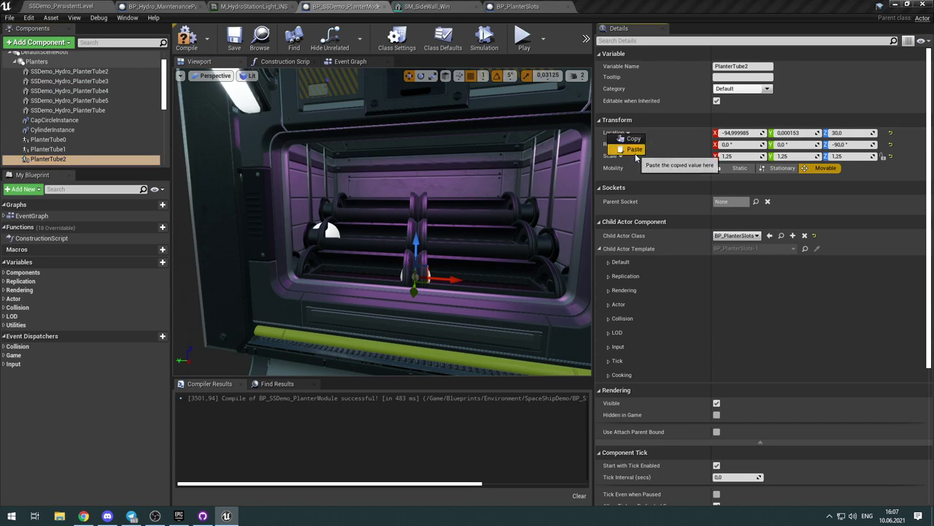
{"action": "left_click", "coordinate": [635, 149]}
Step: Copy the location of SSDemo_Hydro_PlanterTube4 onto the PlanterTube3 child actor
{"action": "left_click", "coordinate": [128, 90]}
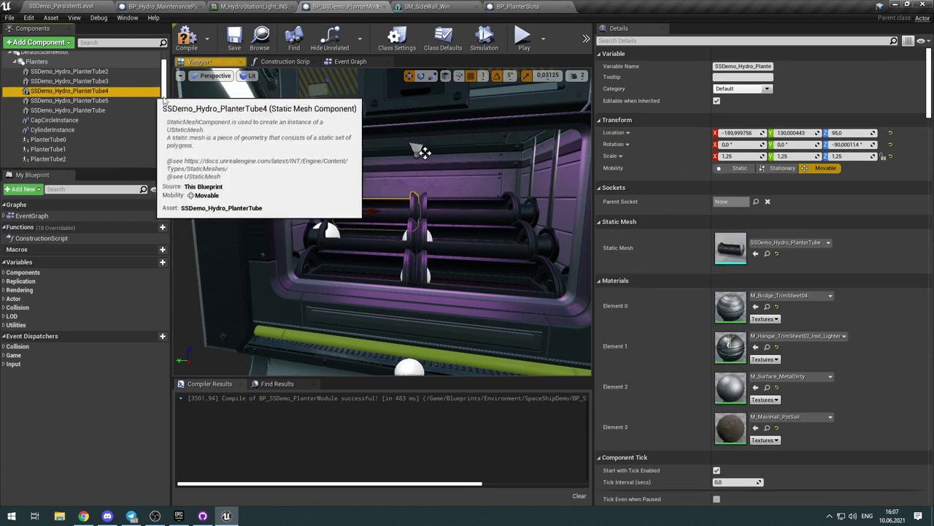
{"action": "left_click", "coordinate": [617, 134]}
{"action": "left_click", "coordinate": [622, 136]}
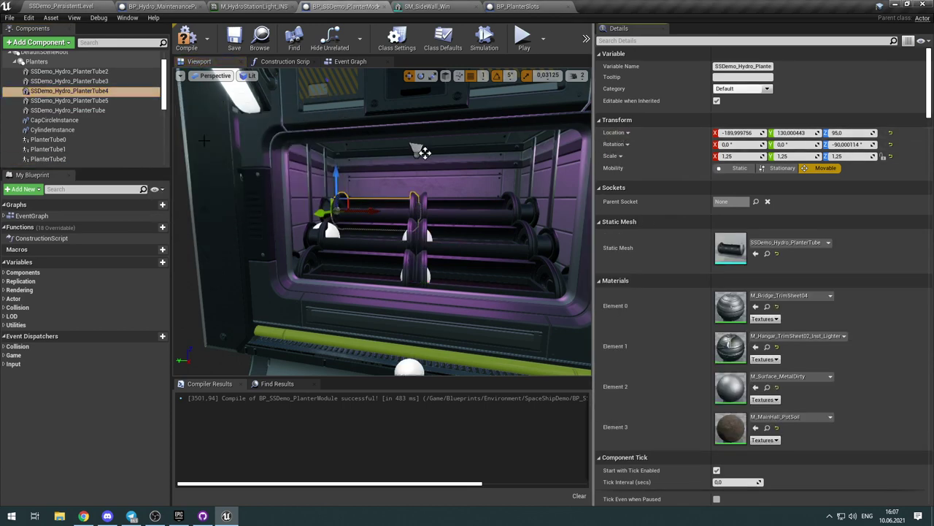
{"action": "scroll", "coordinate": [105, 152], "scroll_direction": "down", "scroll_amount": 1}
{"action": "left_click", "coordinate": [68, 151]}
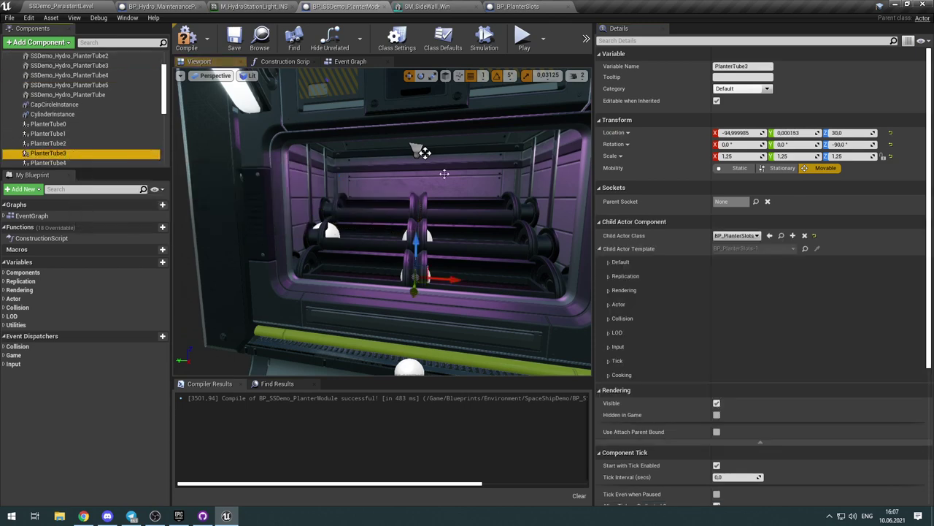
{"action": "left_click", "coordinate": [613, 132]}
{"action": "left_click", "coordinate": [640, 147]}
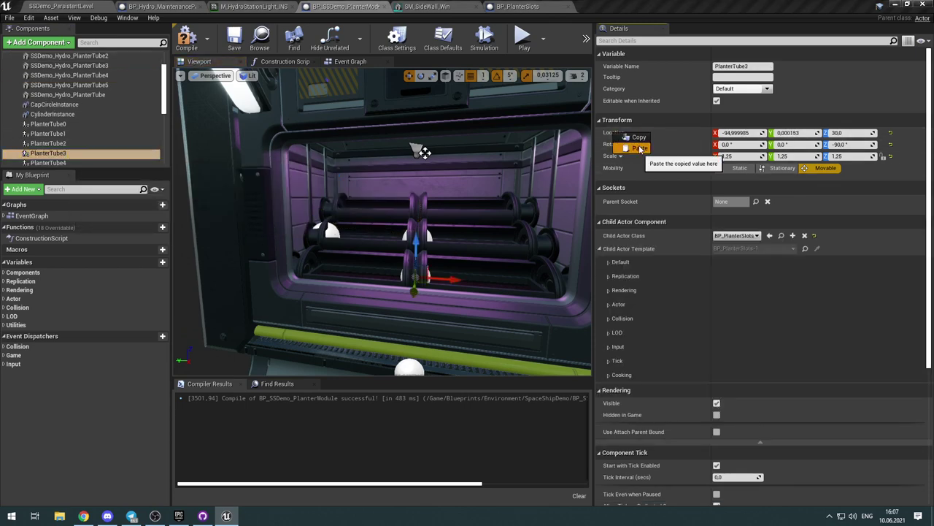
Step: Copy the location of SSDemo_Hydro_PlanterTube5 onto the PlanterTube4 child actor
{"action": "left_click", "coordinate": [124, 79]}
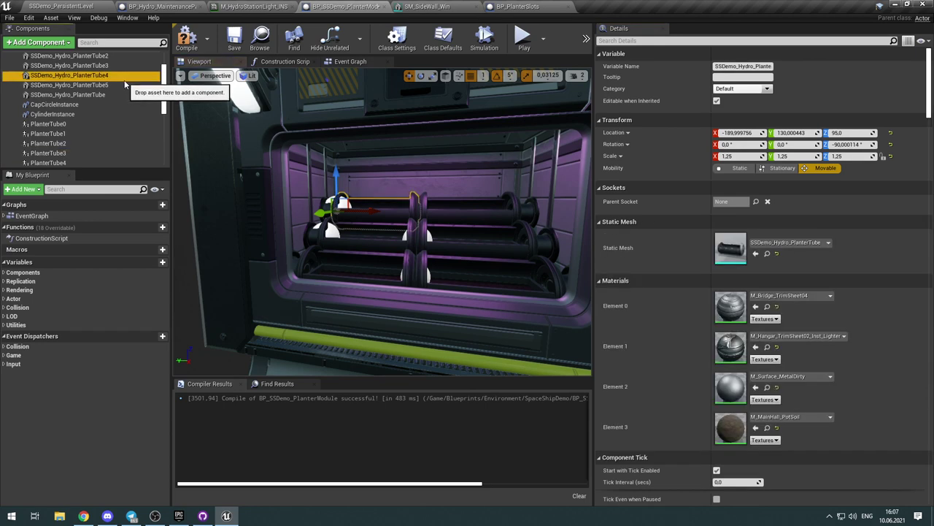
{"action": "left_click", "coordinate": [127, 87]}
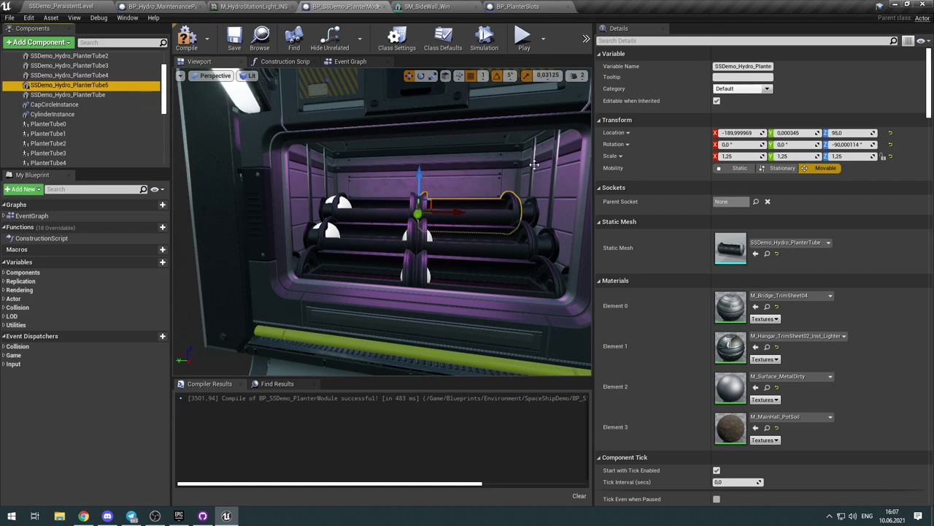
{"action": "right_click", "coordinate": [619, 129]}
{"action": "left_click", "coordinate": [631, 134]}
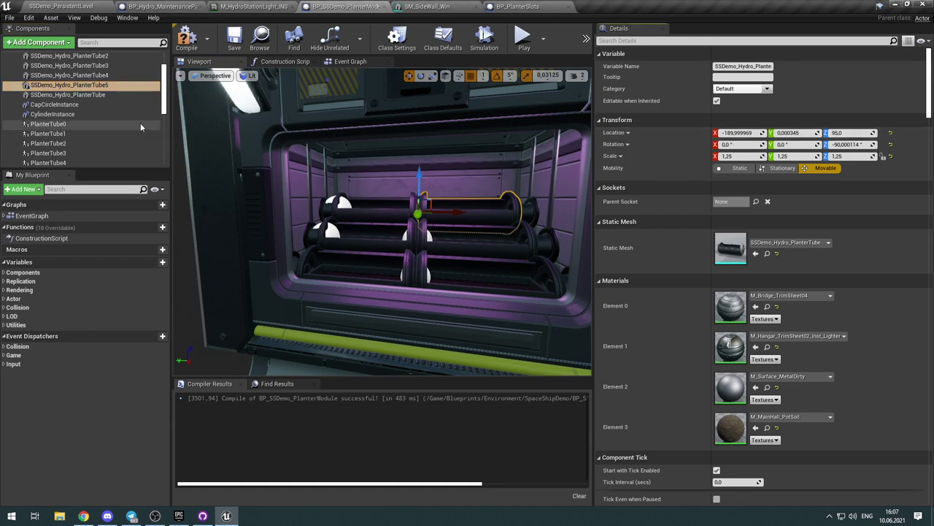
{"action": "left_click", "coordinate": [88, 162]}
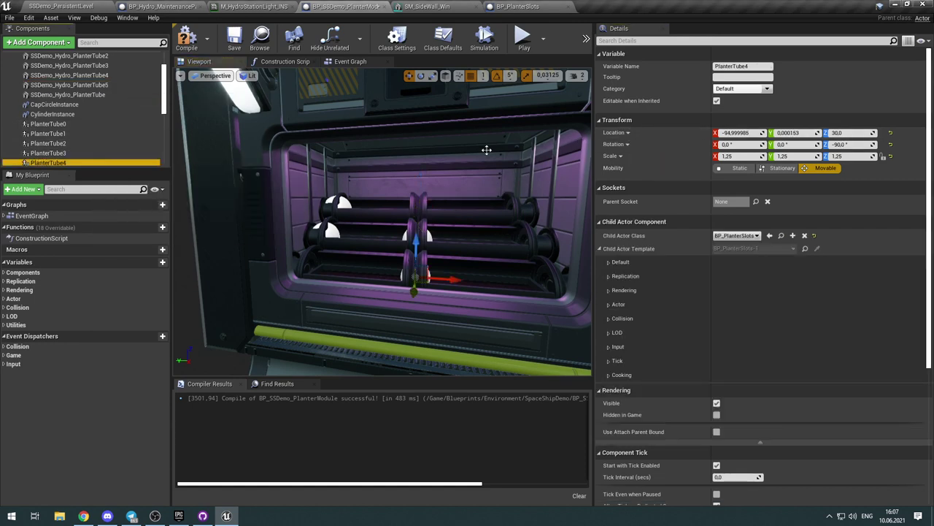
{"action": "right_click", "coordinate": [617, 132]}
{"action": "left_click", "coordinate": [632, 149]}
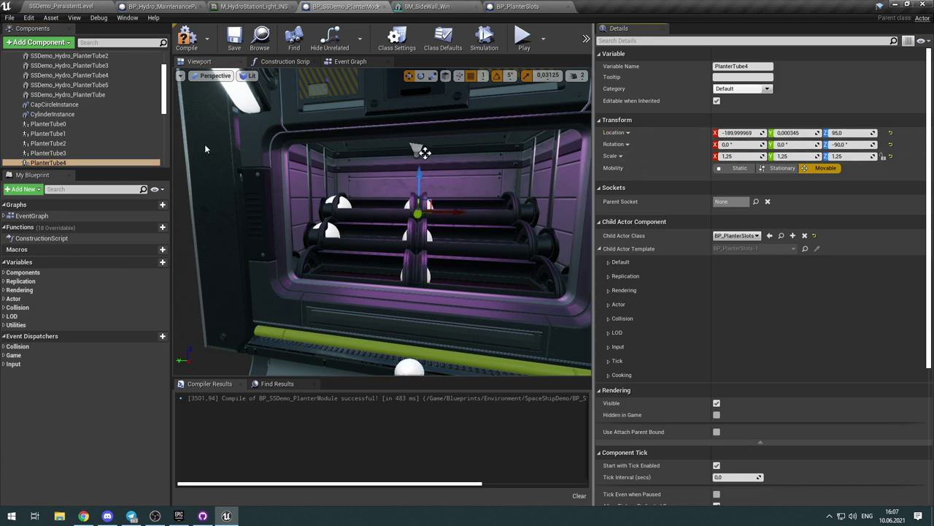
Step: Copy the location of SSDemo_Hydro_PlanterTube onto the PlanterTube5 child actor
{"action": "left_click", "coordinate": [87, 94]}
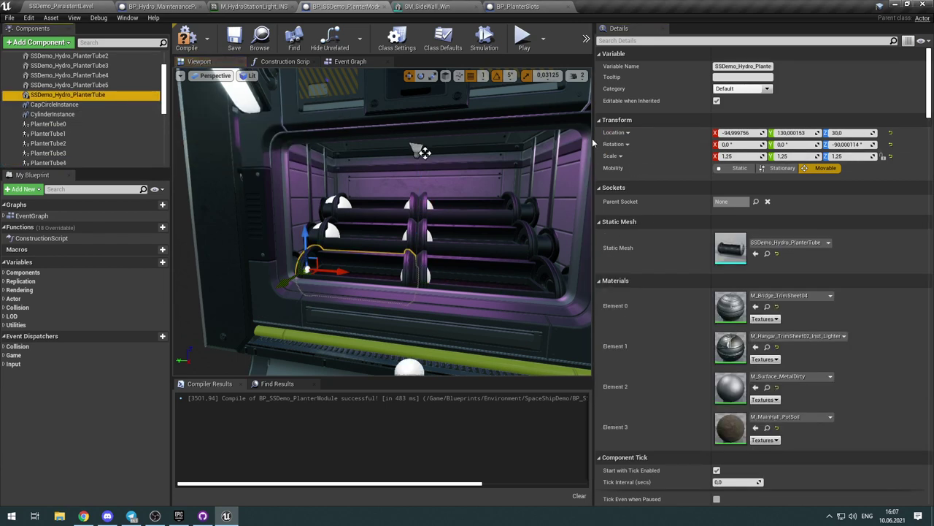
{"action": "right_click", "coordinate": [616, 134]}
{"action": "left_click", "coordinate": [626, 138]}
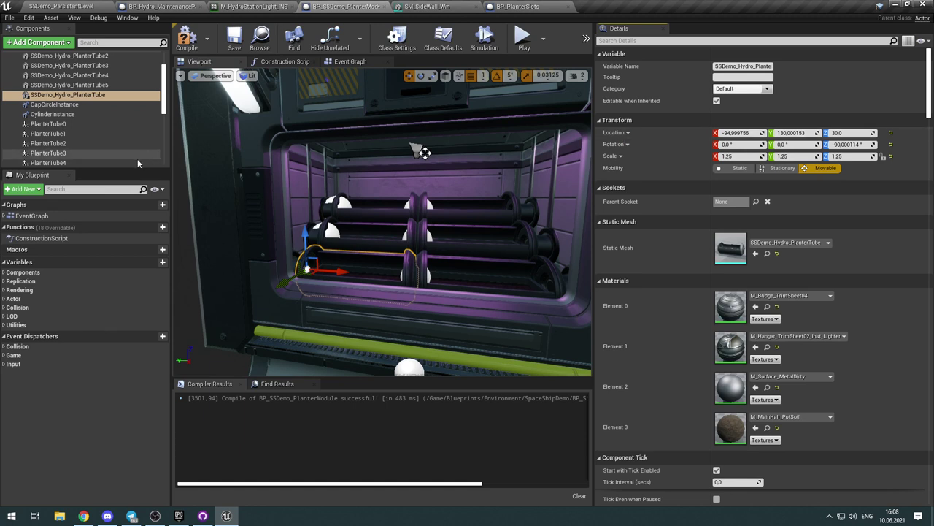
{"action": "scroll", "coordinate": [100, 161], "scroll_direction": "down", "scroll_amount": 1}
{"action": "left_click", "coordinate": [101, 159]}
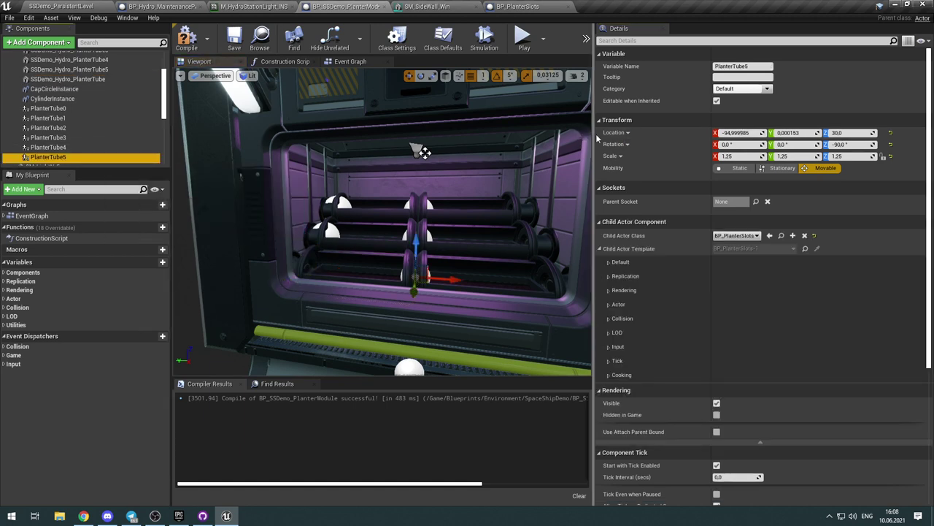
{"action": "right_click", "coordinate": [618, 133]}
{"action": "left_click", "coordinate": [643, 167]}
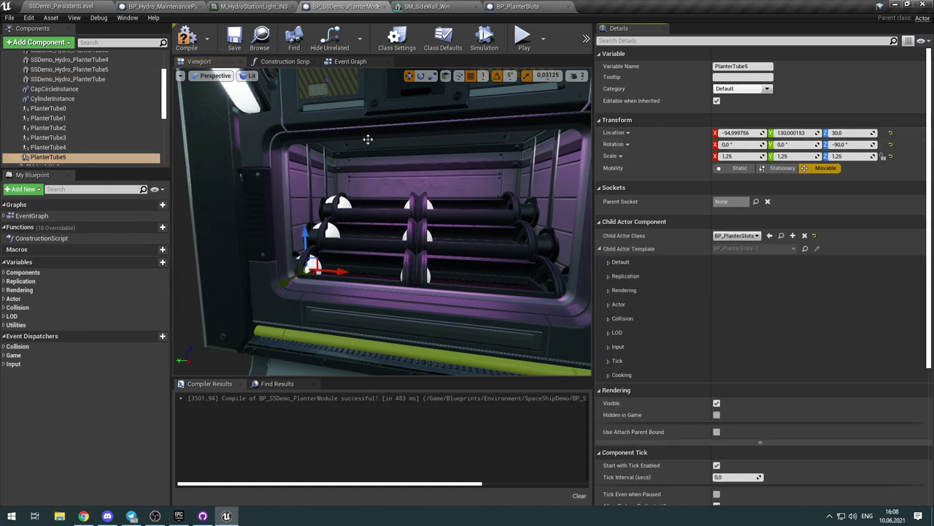
Step: Delete the static mesh components SSDemo_Hydro_PlanterTube2 through 5 and SSDemo_Hydro_PlanterTube, and compile the planter module blueprint
{"action": "scroll", "coordinate": [111, 103], "scroll_direction": "up", "scroll_amount": 2}
{"action": "left_click", "coordinate": [109, 108]}
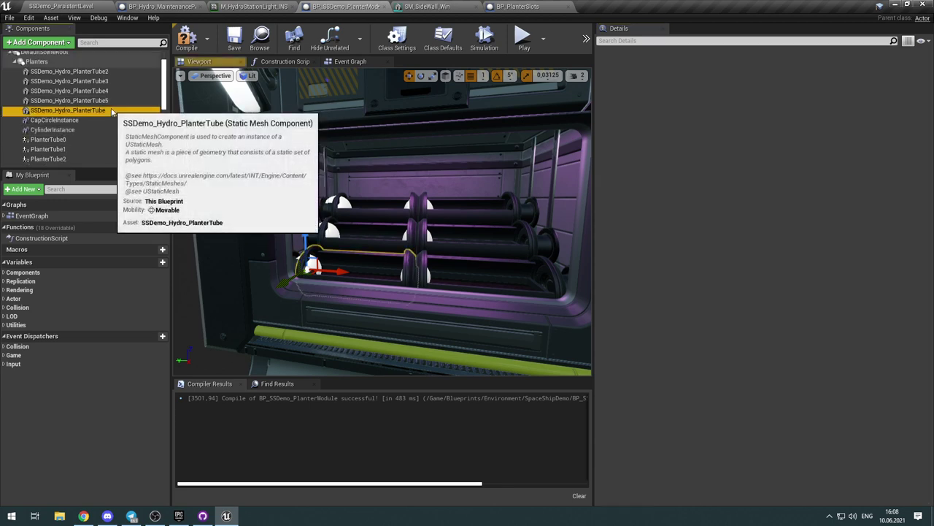
{"action": "left_click", "coordinate": [112, 73], "text": "shift"}
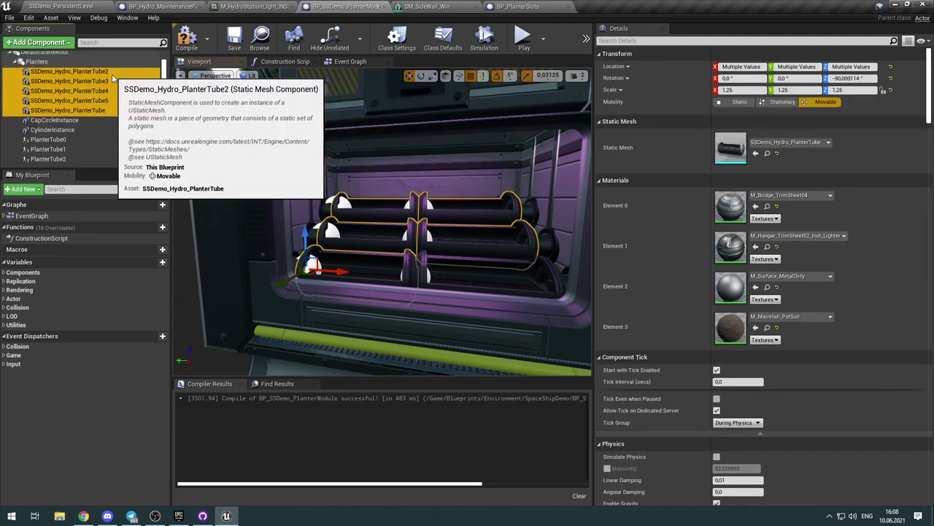
{"action": "key", "text": "Delete"}
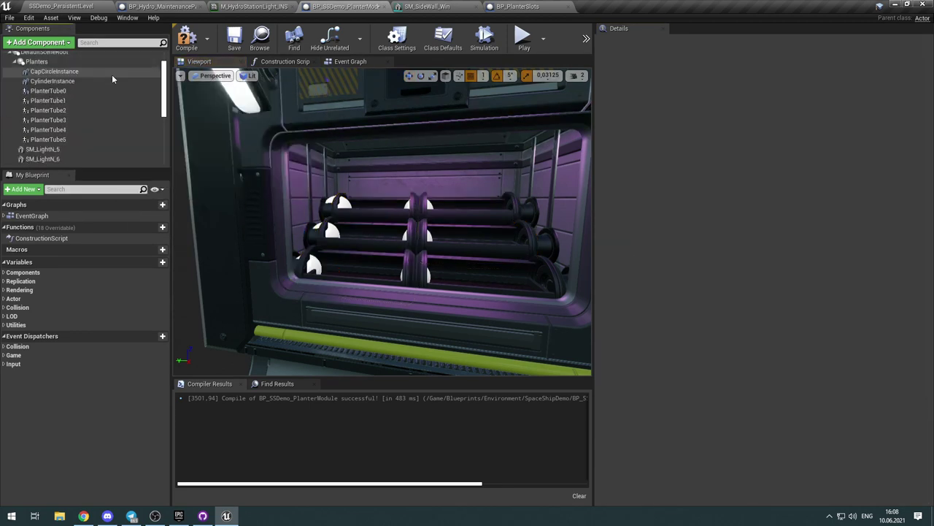
{"action": "left_click", "coordinate": [187, 38]}
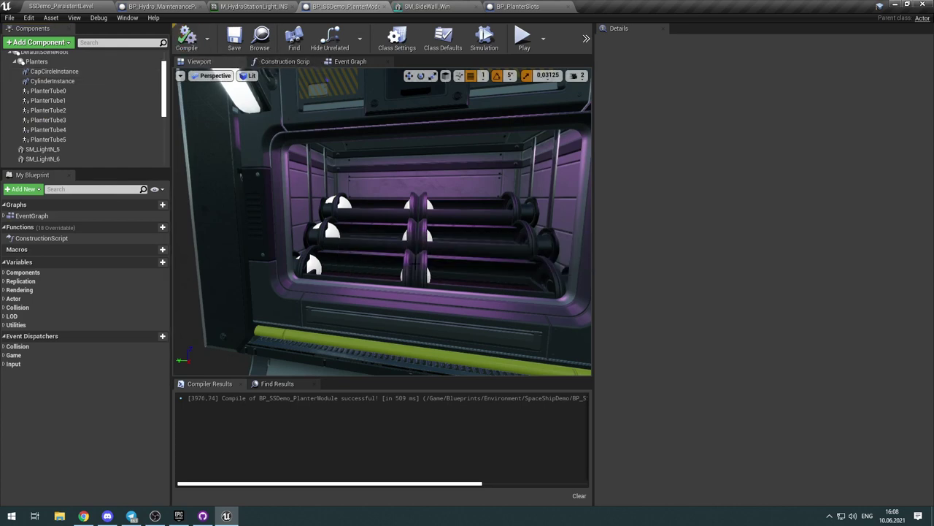
{"action": "right_click_drag", "start_coordinate": [415, 262], "coordinate": [438, 289]}
{"action": "left_click_drag", "start_coordinate": [272, 184], "coordinate": [280, 215]}
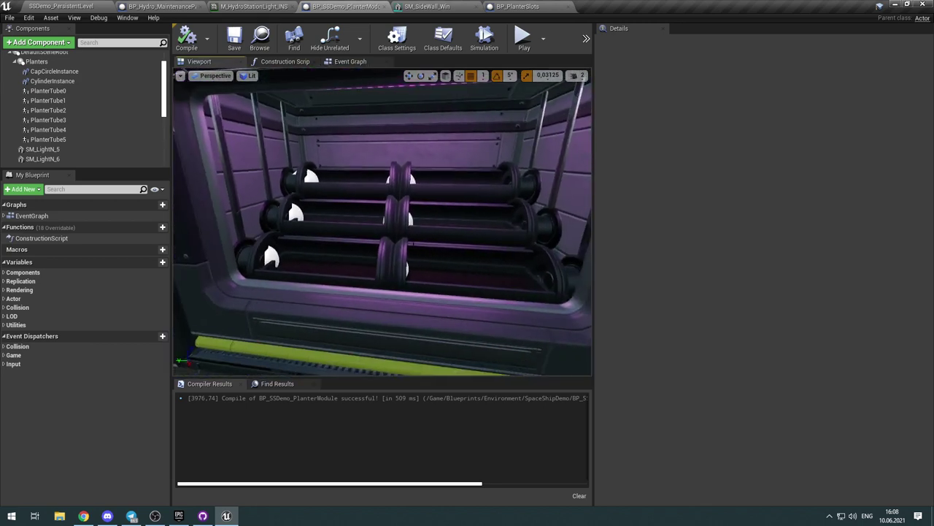
Step: Play-test SSDemo_PersistentLevel and inspect the planter module's tubes and plants from several distances and angles
{"action": "left_click", "coordinate": [51, 7]}
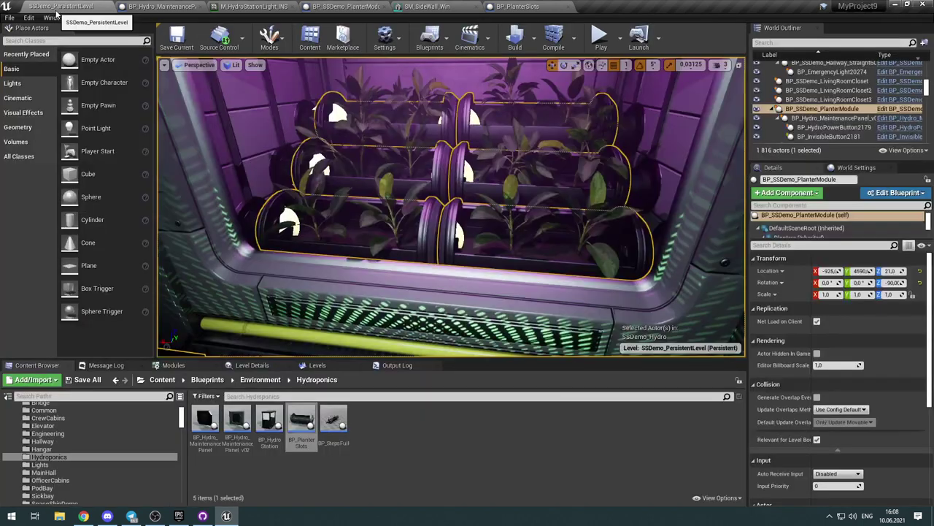
{"action": "left_click", "coordinate": [600, 38]}
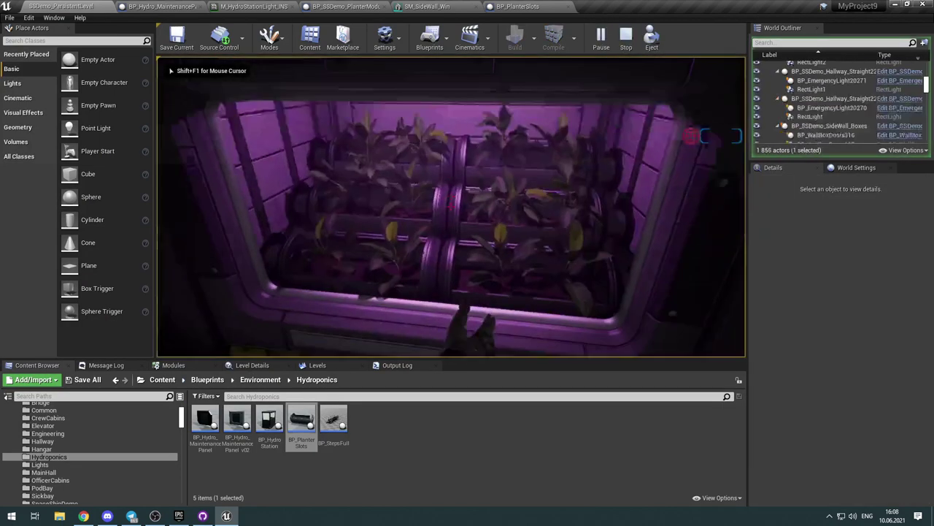
{"action": "key", "text": "s"}
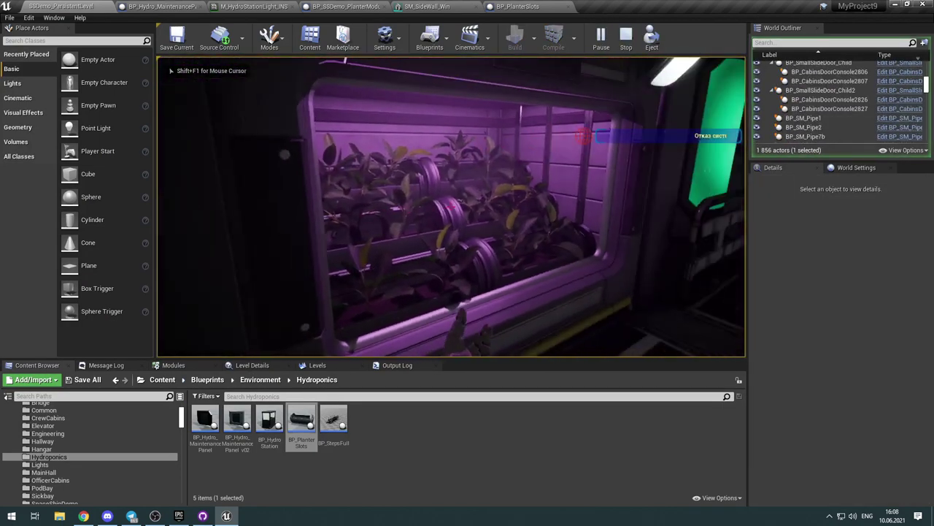
{"action": "key", "text": "w"}
{"action": "key", "text": "s"}
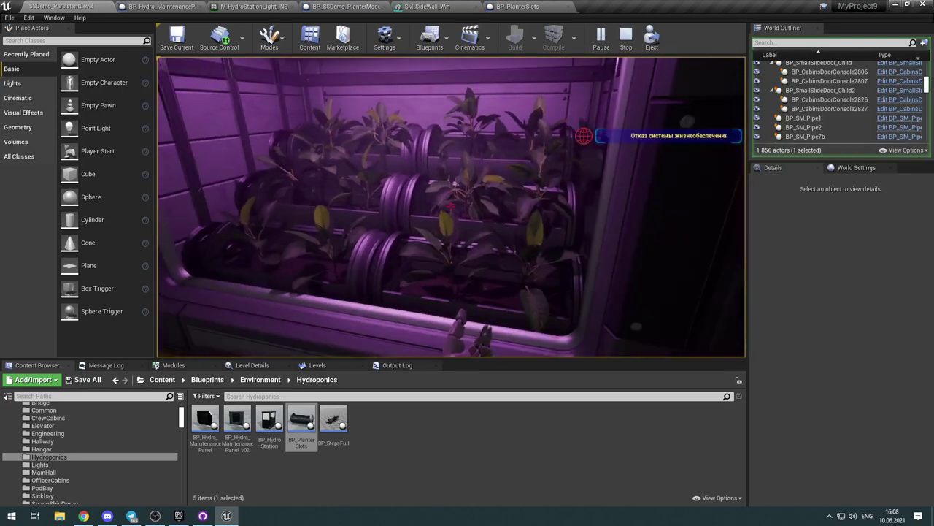
{"action": "key", "text": "w"}
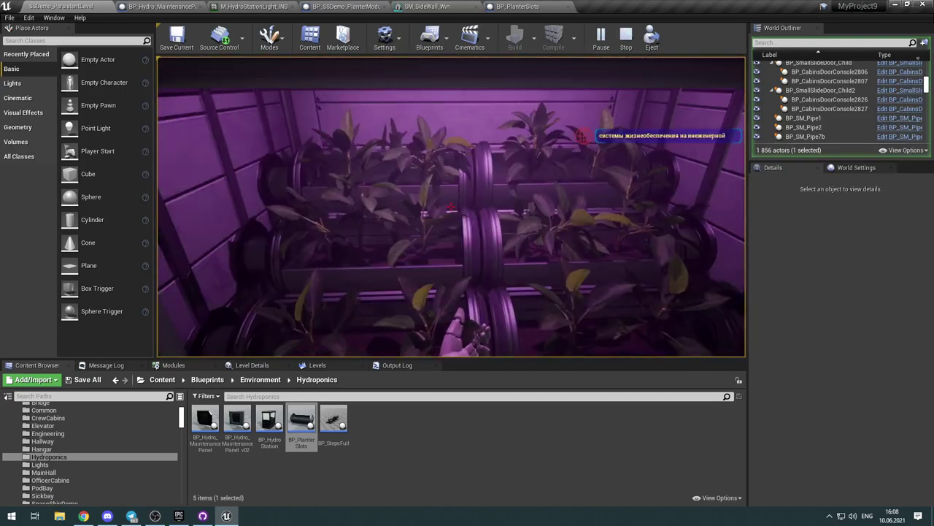
{"action": "key", "text": "s"}
{"action": "key", "text": "w"}
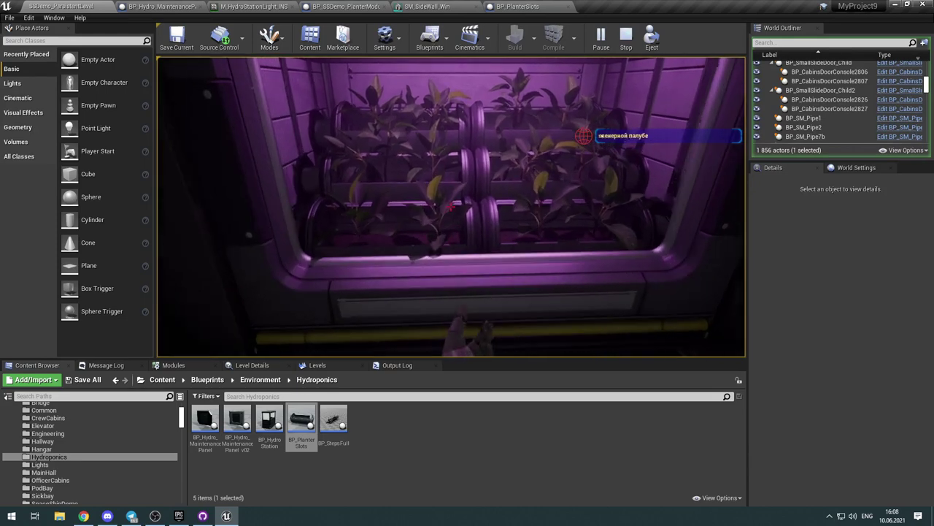
{"action": "key", "text": "Escape"}
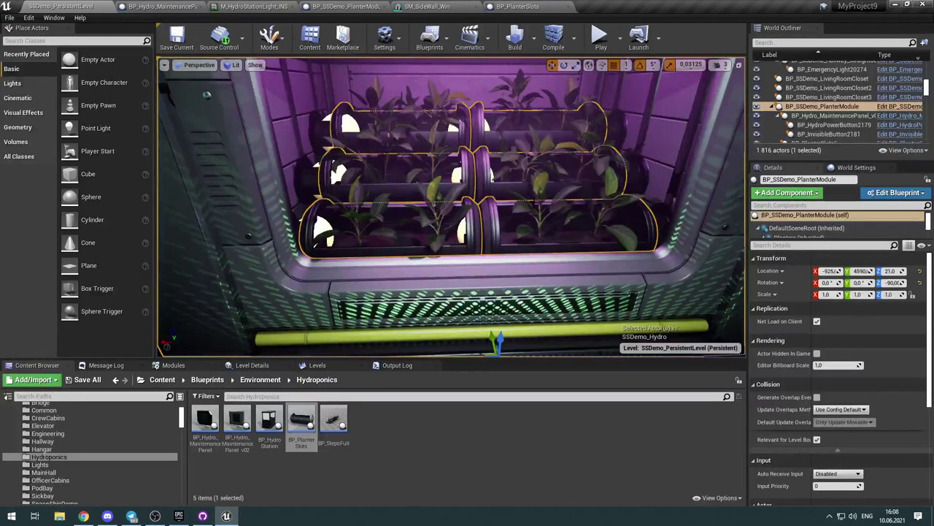
{"action": "left_click", "coordinate": [518, 7]}
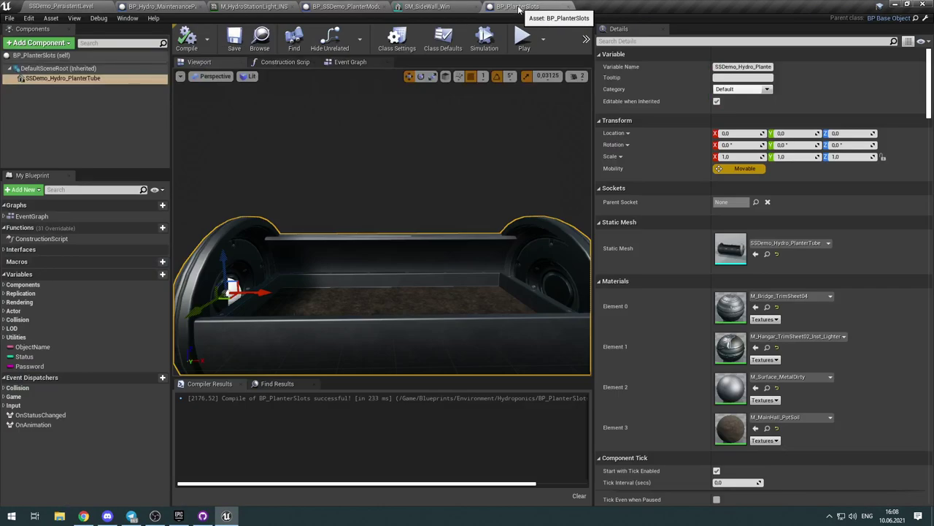
{"action": "left_click", "coordinate": [172, 7]}
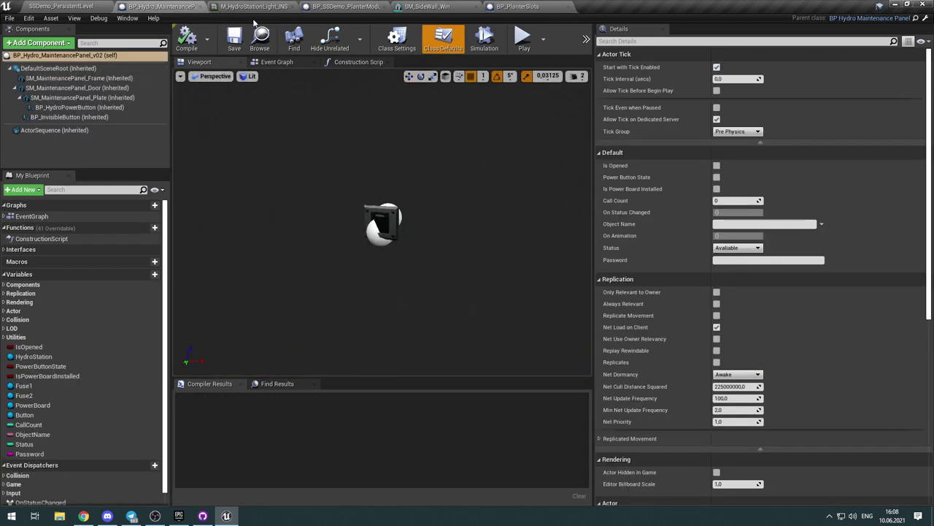
{"action": "left_click", "coordinate": [346, 6]}
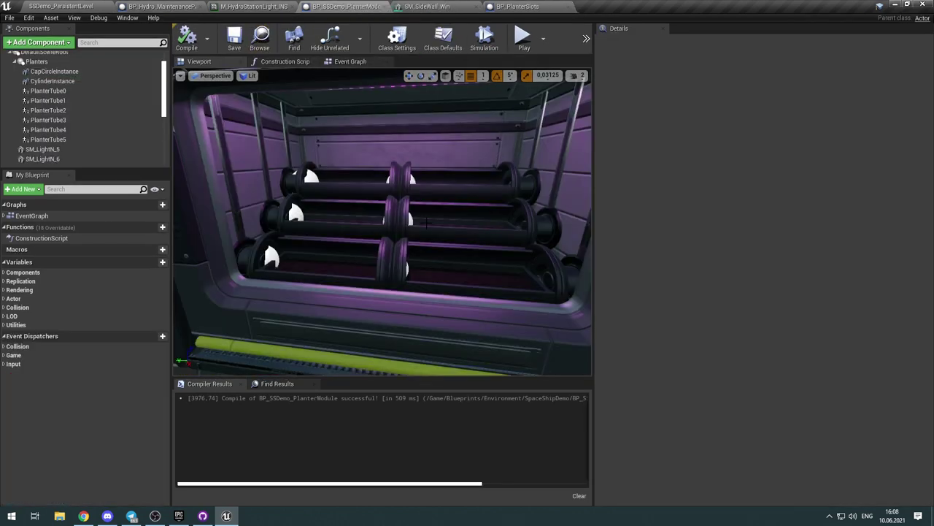
{"action": "left_click", "coordinate": [391, 270]}
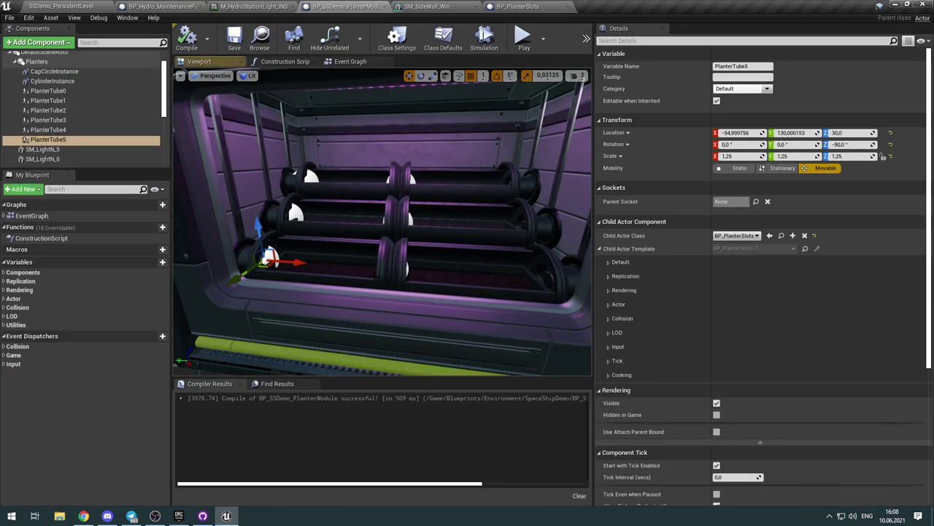
{"action": "left_click", "coordinate": [518, 6]}
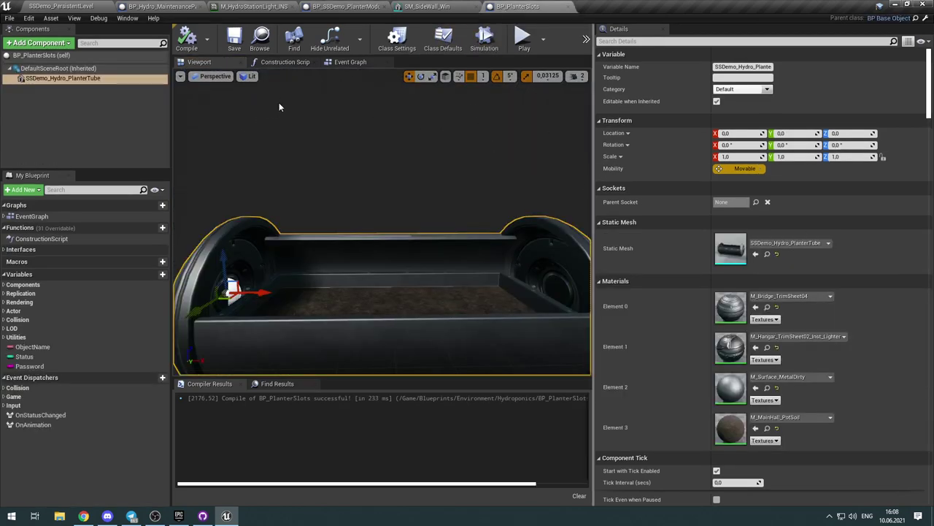
Step: Place references to the PlanterTube0 through PlanterTube5 components in the Construction Script of BP_SSDemo_PlanterModule
{"action": "left_click", "coordinate": [342, 7]}
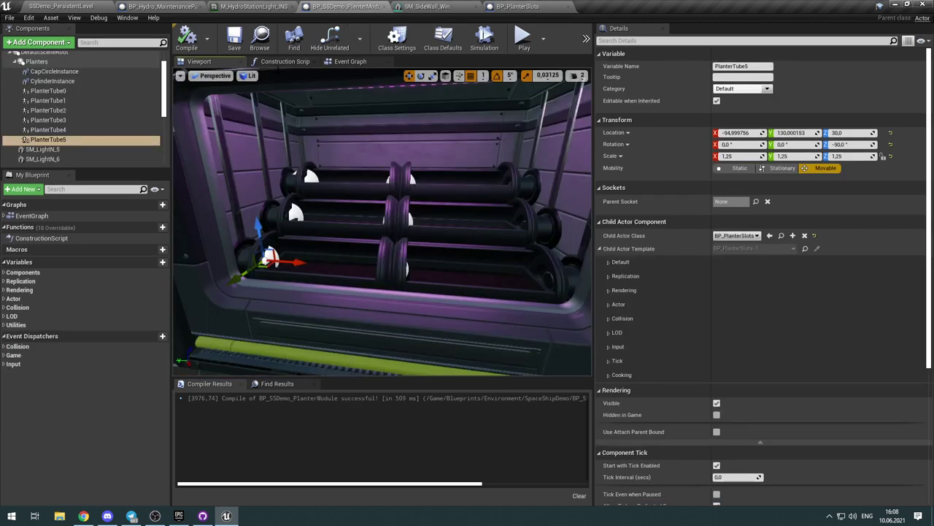
{"action": "left_click", "coordinate": [285, 61]}
{"action": "right_click_drag", "start_coordinate": [421, 214], "coordinate": [333, 187]}
{"action": "left_click", "coordinate": [48, 90]}
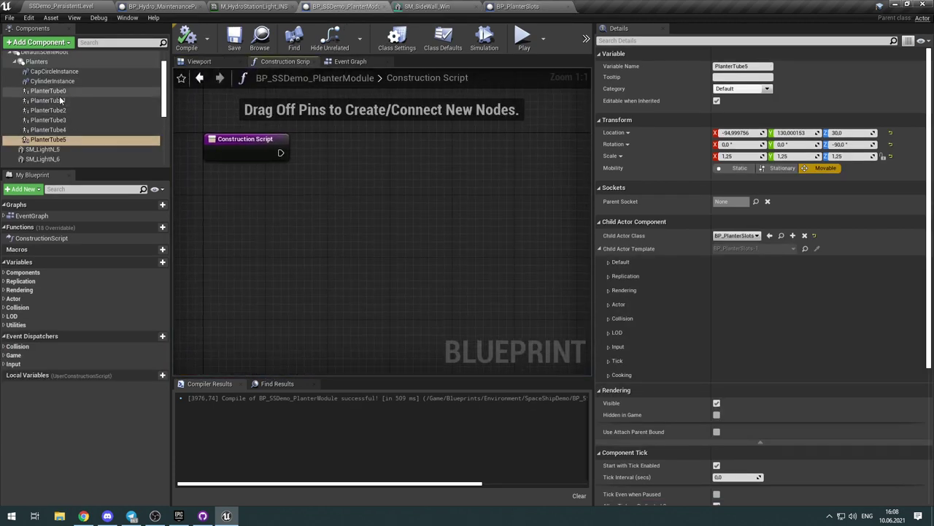
{"action": "left_click", "coordinate": [76, 141], "text": "shift"}
{"action": "left_click_drag", "start_coordinate": [53, 114], "coordinate": [295, 216]}
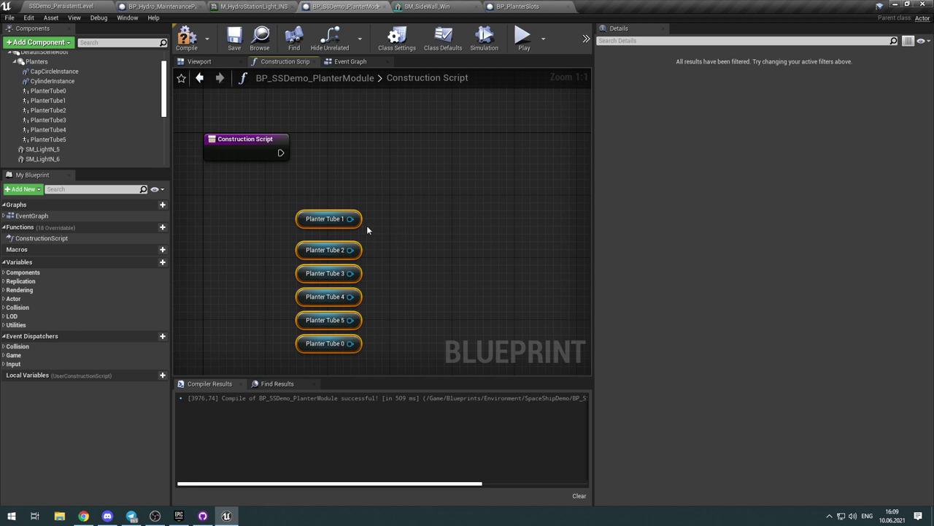
Step: Create a Make Array node from the Planter Tube 1 reference
{"action": "left_click_drag", "start_coordinate": [351, 219], "coordinate": [406, 247]}
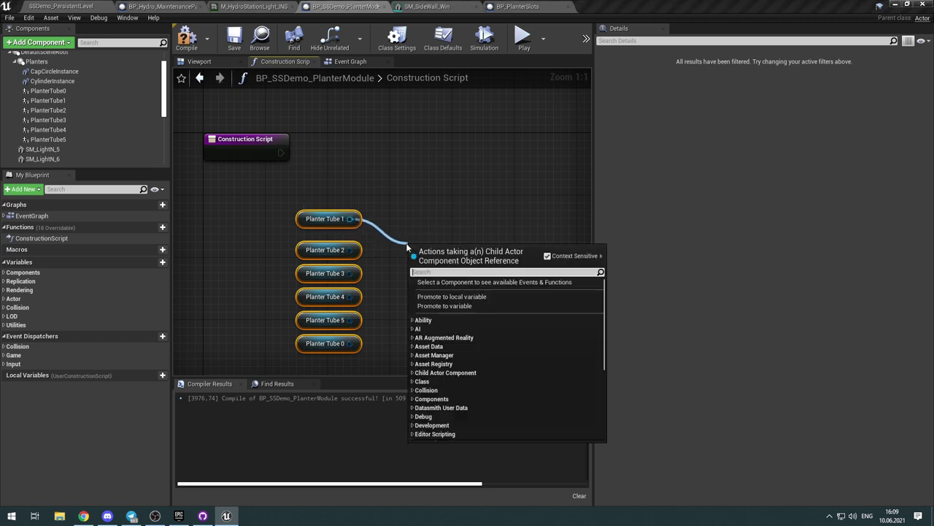
{"action": "type", "text": "make"}
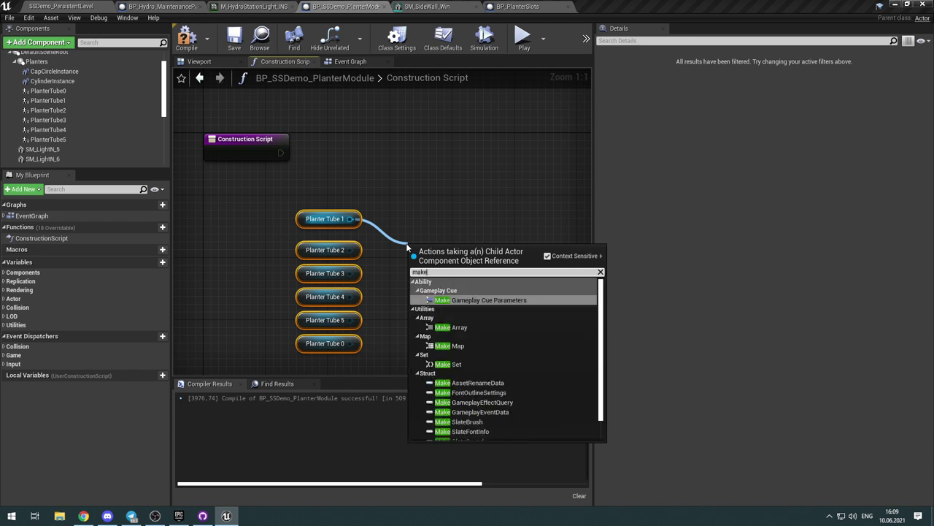
{"action": "key", "text": "Down"}
{"action": "key", "text": "Down"}
{"action": "key", "text": "Down"}
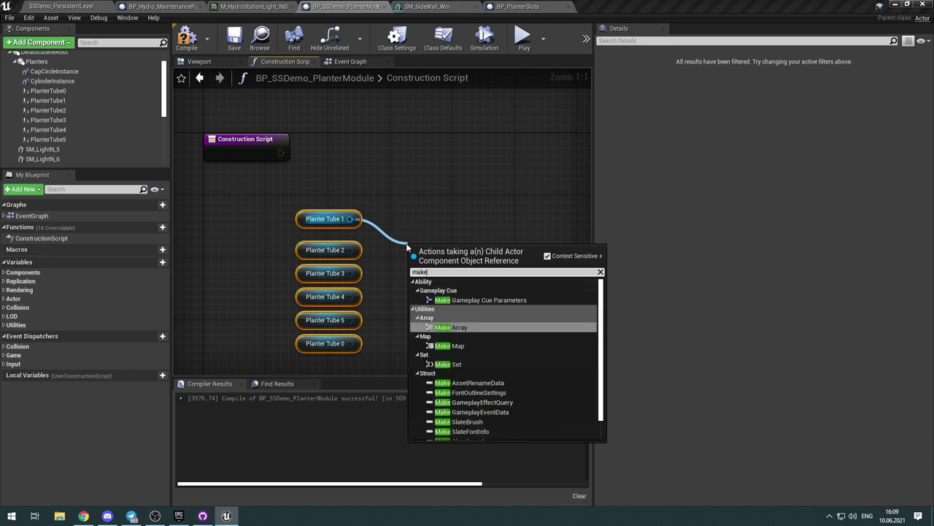
{"action": "key", "text": "Return"}
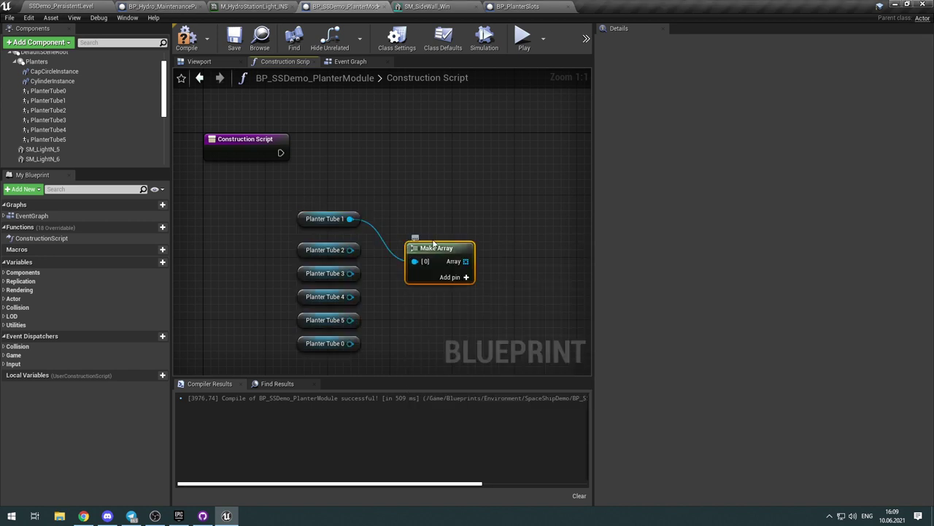
Step: Add five more input pins to the Make Array node, for elements 1 through 5
{"action": "left_click_drag", "start_coordinate": [358, 251], "coordinate": [418, 281]}
{"action": "left_click", "coordinate": [387, 327]}
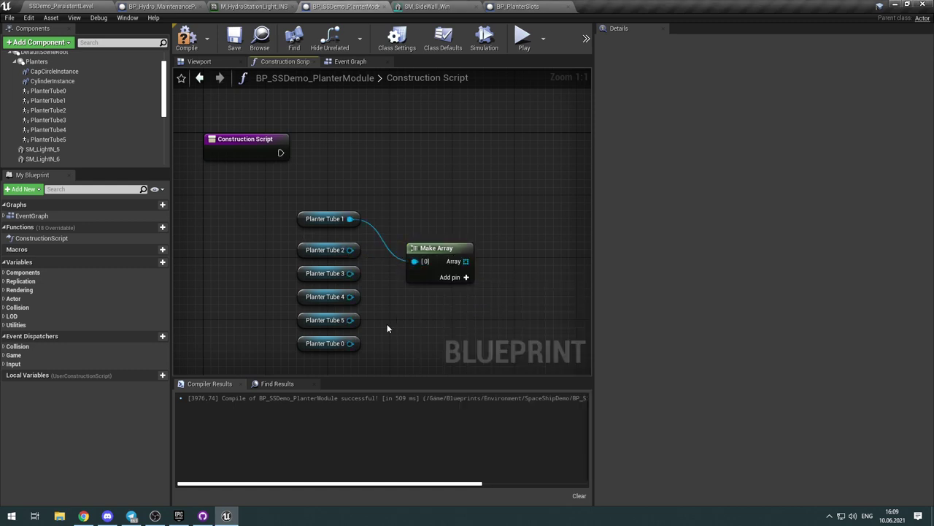
{"action": "left_click", "coordinate": [465, 278]}
{"action": "left_click", "coordinate": [465, 278]}
{"action": "left_click", "coordinate": [465, 278]}
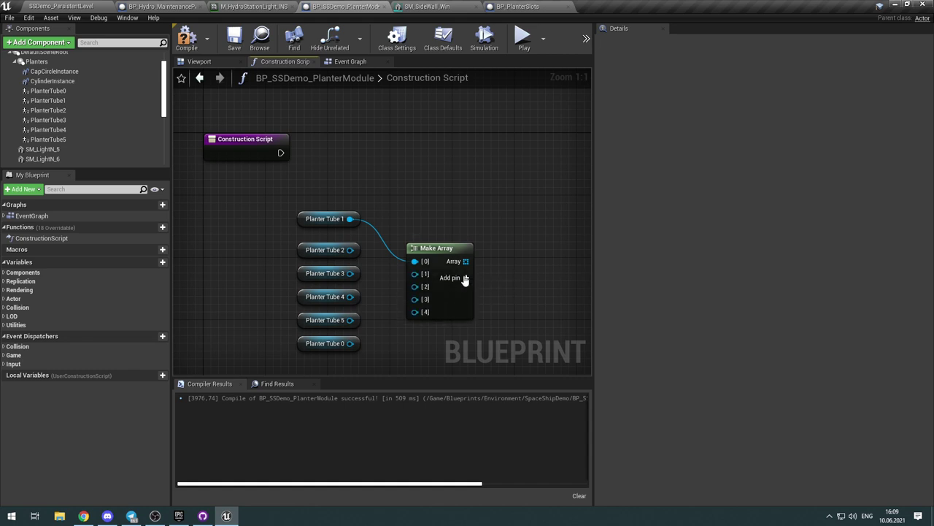
{"action": "left_click", "coordinate": [465, 278]}
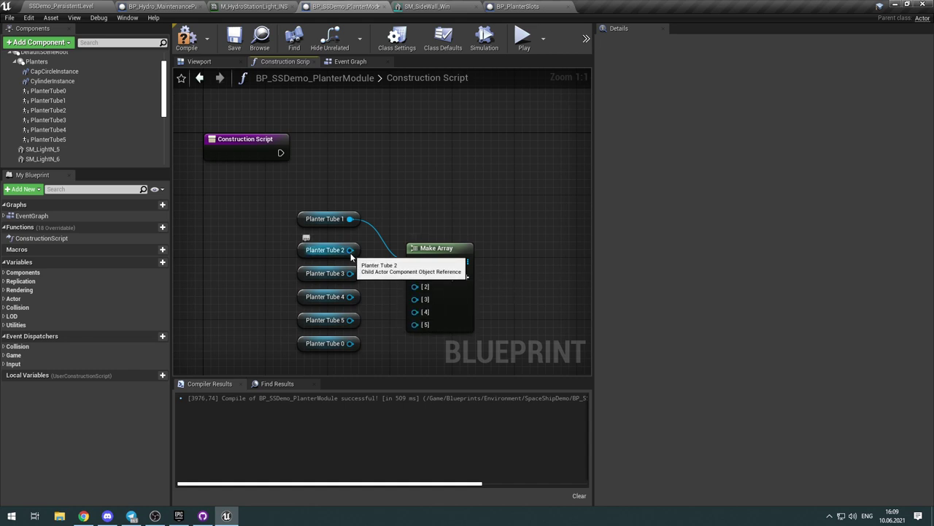
Step: Connect Planter Tube 2, 3, 4, 5 and 0 to Make Array inputs 1 through 5 in that order
{"action": "left_click_drag", "start_coordinate": [350, 250], "coordinate": [416, 273]}
{"action": "left_click_drag", "start_coordinate": [351, 273], "coordinate": [409, 295]}
{"action": "left_click_drag", "start_coordinate": [352, 298], "coordinate": [415, 300]}
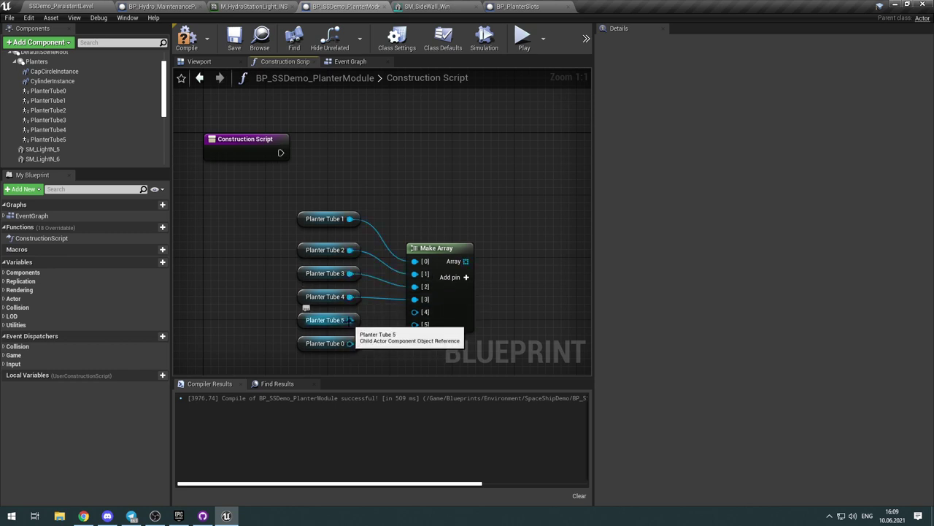
{"action": "left_click_drag", "start_coordinate": [350, 320], "coordinate": [415, 312]}
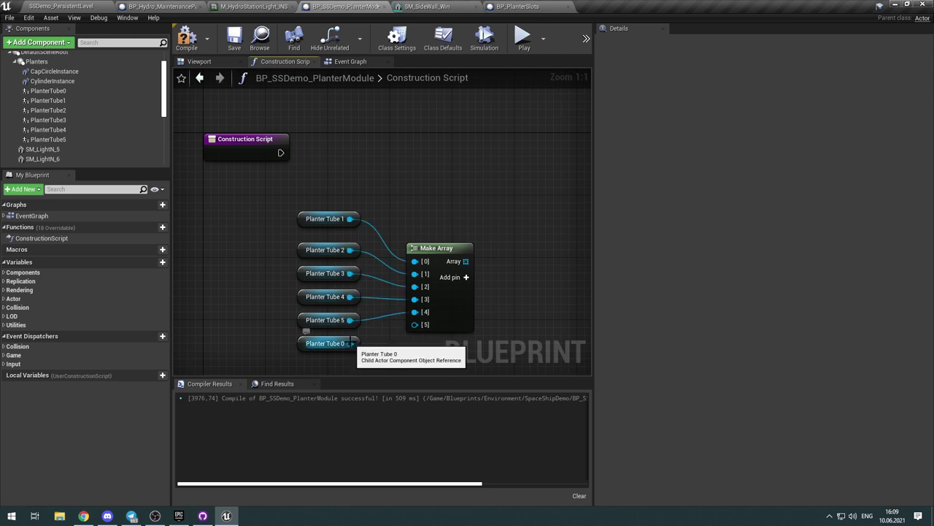
{"action": "left_click_drag", "start_coordinate": [349, 347], "coordinate": [416, 324]}
Step: Add a For Each Loop node that takes the Make Array output as its array
{"action": "left_click_drag", "start_coordinate": [464, 262], "coordinate": [517, 248]}
{"action": "type", "text": "eq"}
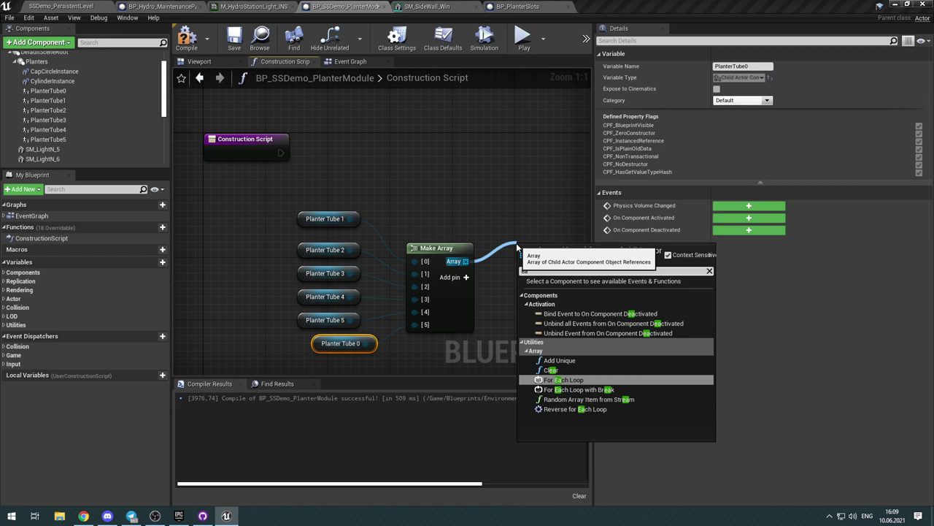
{"action": "key", "text": "Return"}
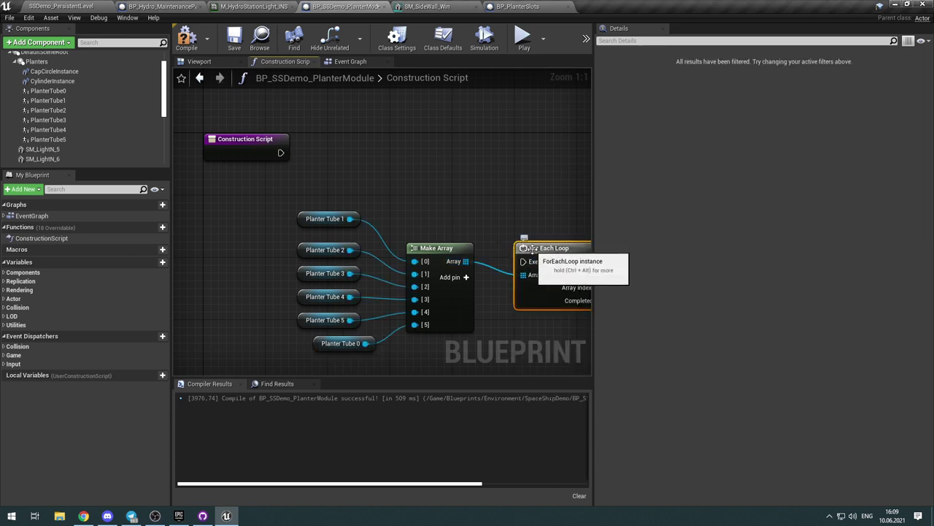
Step: Move the For Each Loop node beside the Construction Script node and stack the six Planter Tube references compactly against the Make Array inputs
{"action": "left_click_drag", "start_coordinate": [533, 249], "coordinate": [400, 125]}
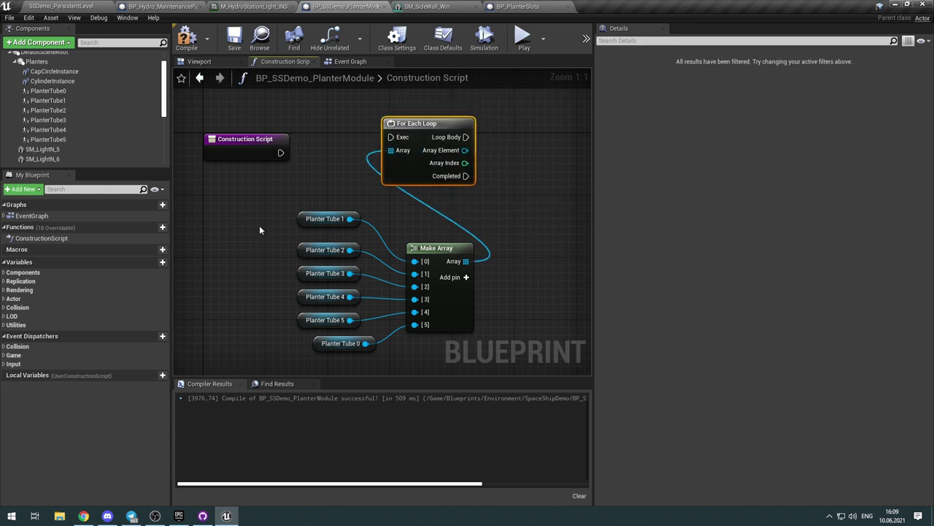
{"action": "left_click_drag", "start_coordinate": [259, 220], "coordinate": [465, 349]}
{"action": "left_click", "coordinate": [306, 211]}
{"action": "left_click", "coordinate": [307, 213]}
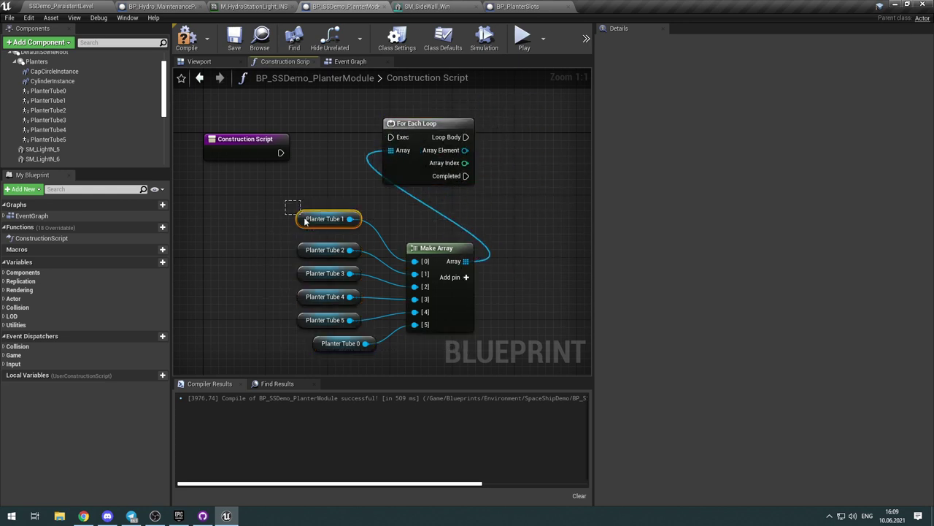
{"action": "left_click_drag", "start_coordinate": [297, 219], "coordinate": [300, 257]}
{"action": "left_click", "coordinate": [299, 249], "text": "ctrl"}
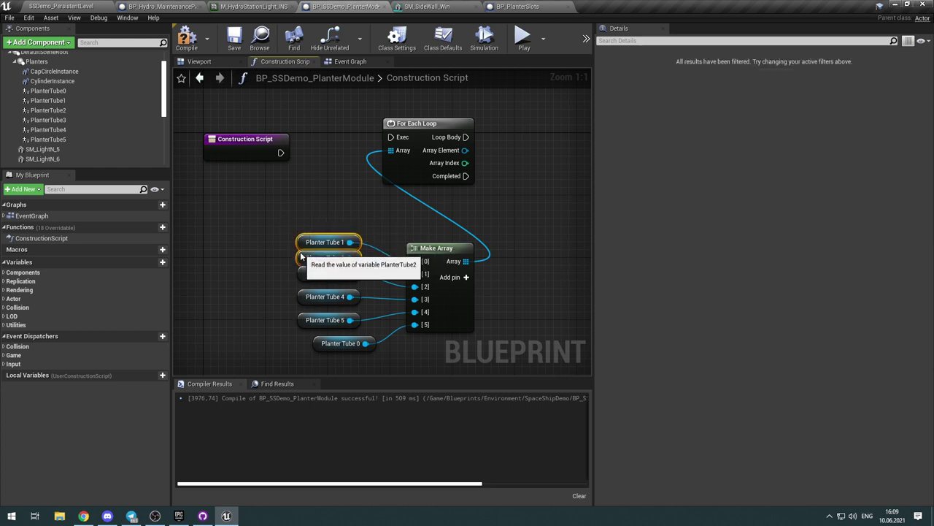
{"action": "left_click", "coordinate": [301, 274], "text": "ctrl"}
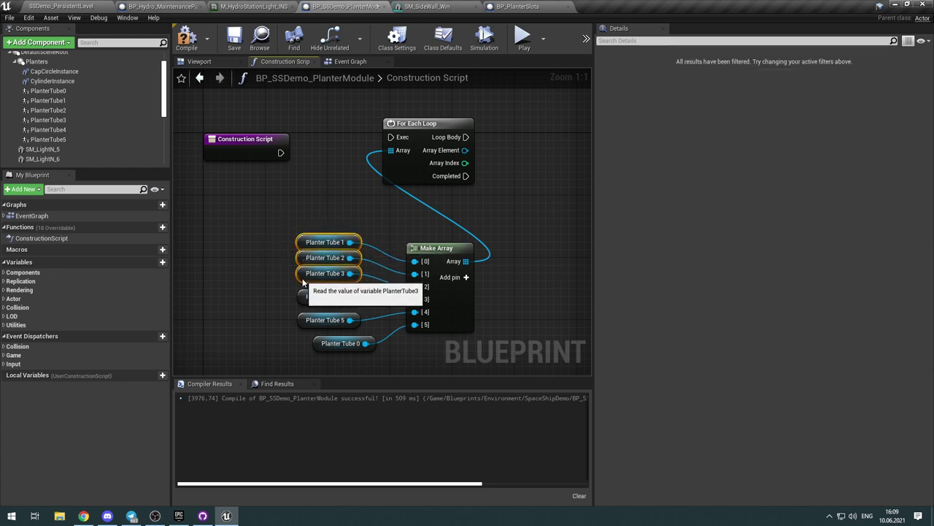
{"action": "left_click_drag", "start_coordinate": [303, 282], "coordinate": [300, 304]}
{"action": "left_click", "coordinate": [300, 297], "text": "ctrl"}
{"action": "left_click_drag", "start_coordinate": [270, 240], "coordinate": [317, 327]}
{"action": "left_click", "coordinate": [338, 357]}
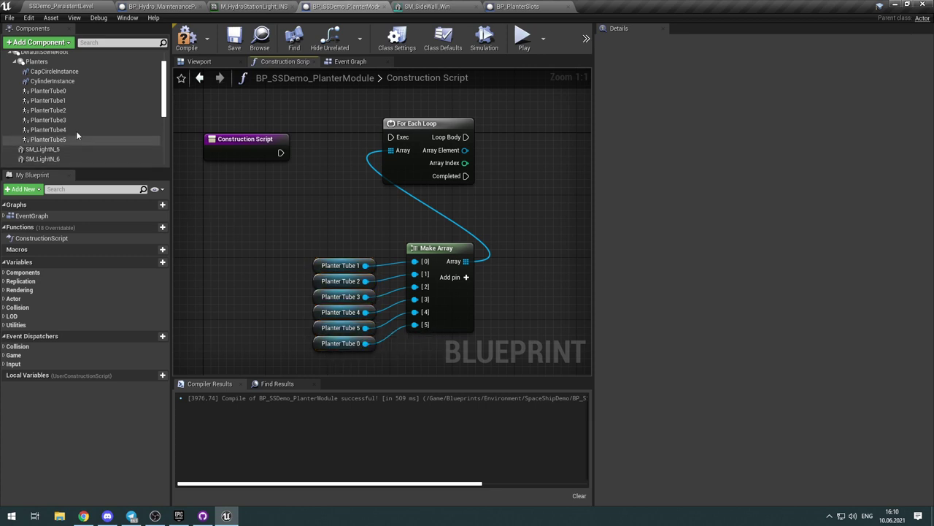
Step: Review the properties of the PlanterTube0 child actor component, from its transform to its events
{"action": "left_click", "coordinate": [84, 91]}
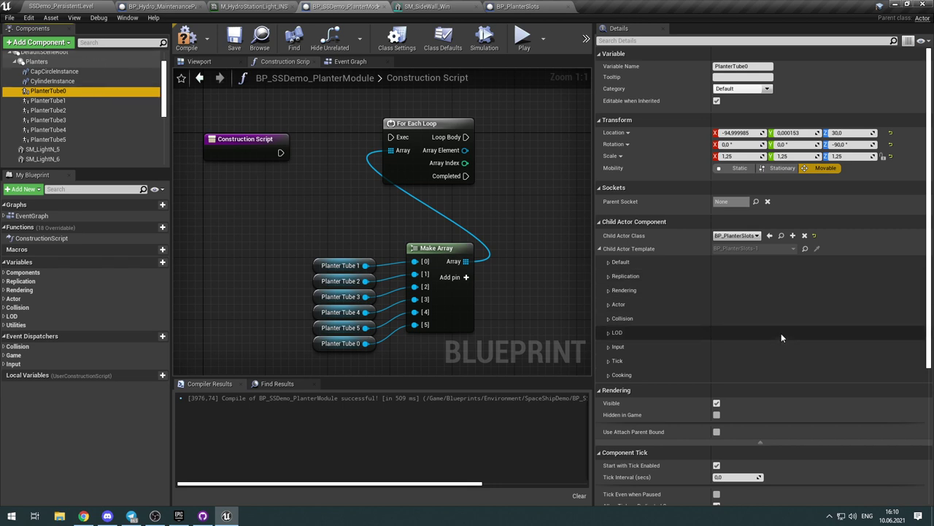
{"action": "scroll", "coordinate": [781, 332], "scroll_direction": "down", "scroll_amount": 3}
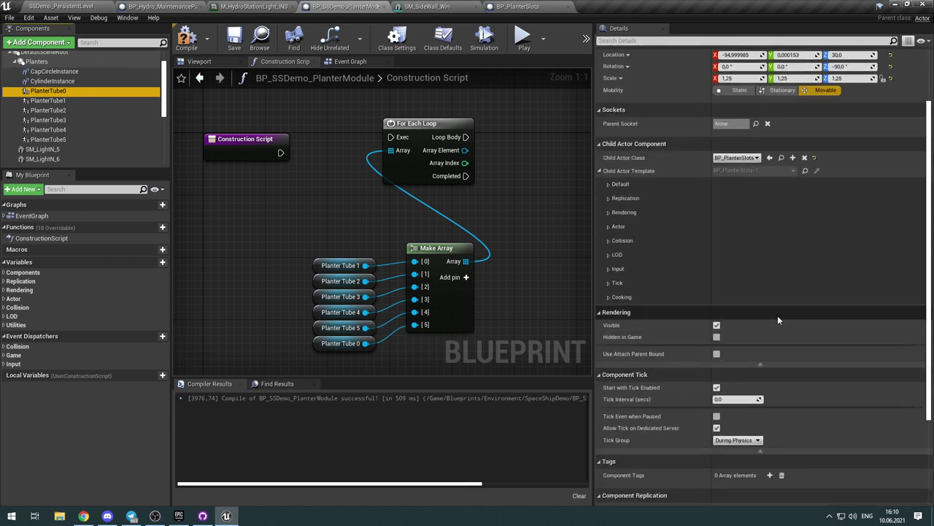
{"action": "scroll", "coordinate": [777, 315], "scroll_direction": "down", "scroll_amount": 3}
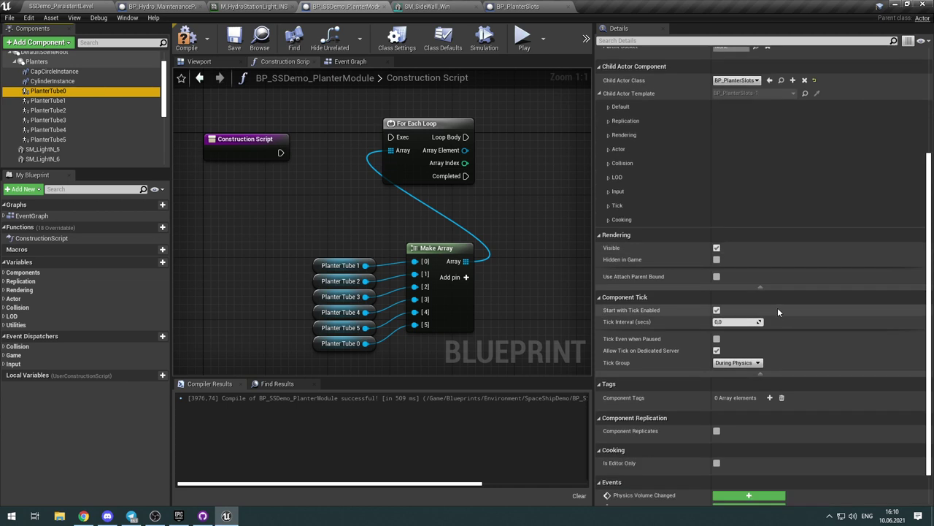
{"action": "scroll", "coordinate": [778, 311], "scroll_direction": "down", "scroll_amount": 2}
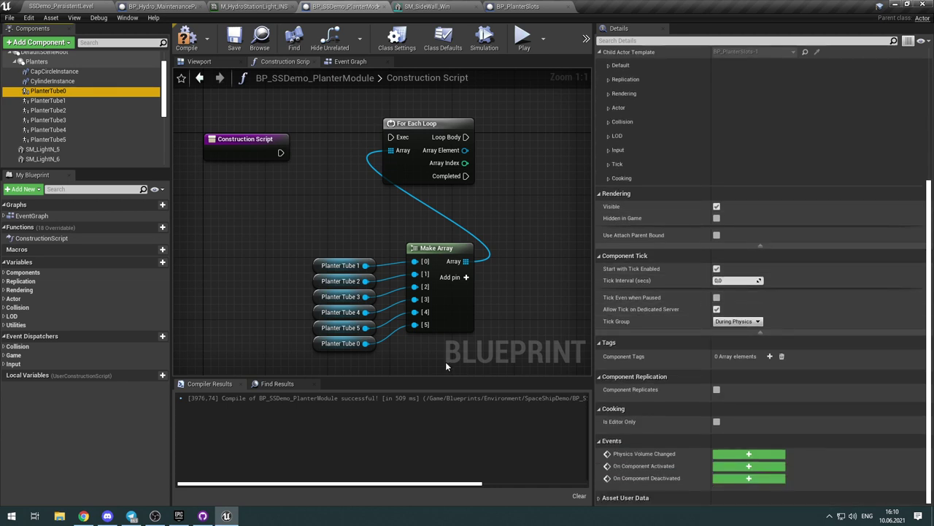
Step: Group the Planter Tube references and Make Array under the Construction Script node and connect its execution output to the For Each Loop
{"action": "left_click_drag", "start_coordinate": [347, 364], "coordinate": [318, 209]}
{"action": "left_click_drag", "start_coordinate": [320, 258], "coordinate": [350, 243]}
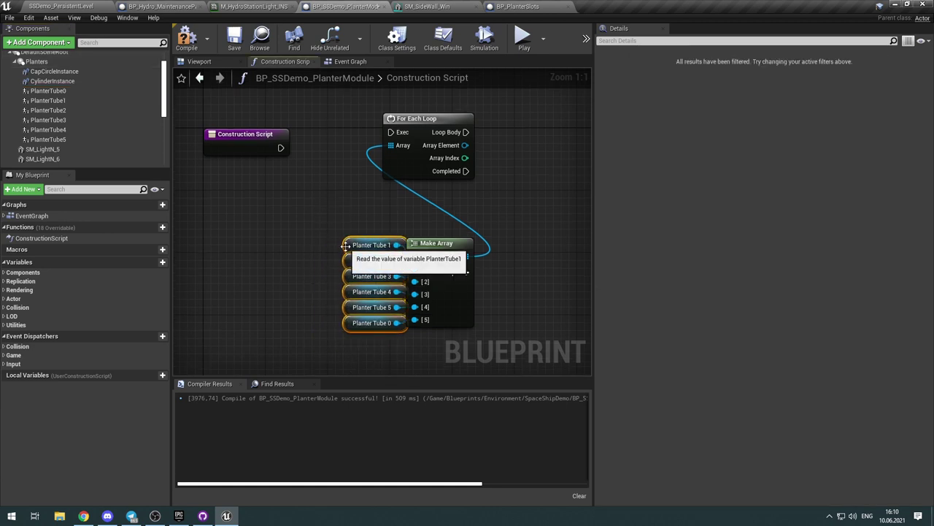
{"action": "left_click_drag", "start_coordinate": [432, 355], "coordinate": [366, 239]}
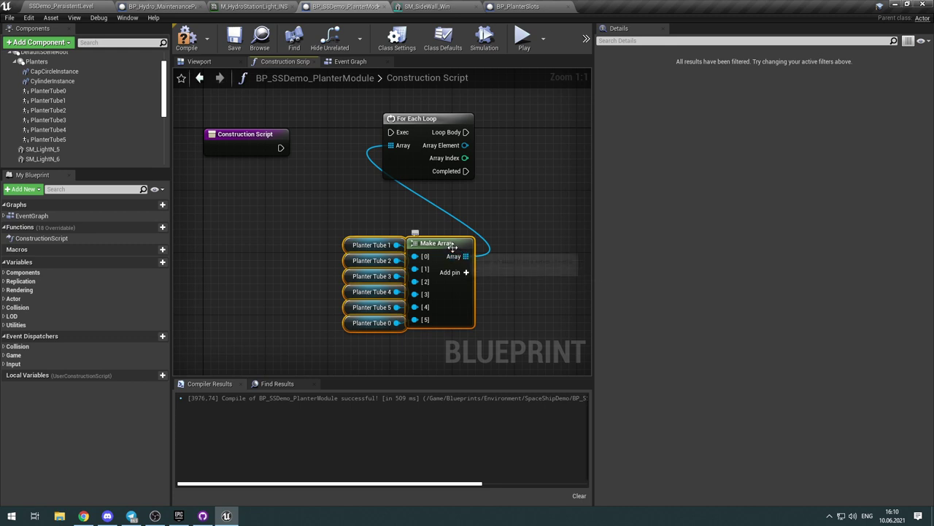
{"action": "left_click_drag", "start_coordinate": [447, 251], "coordinate": [284, 206]}
{"action": "right_click_drag", "start_coordinate": [434, 252], "coordinate": [532, 324]}
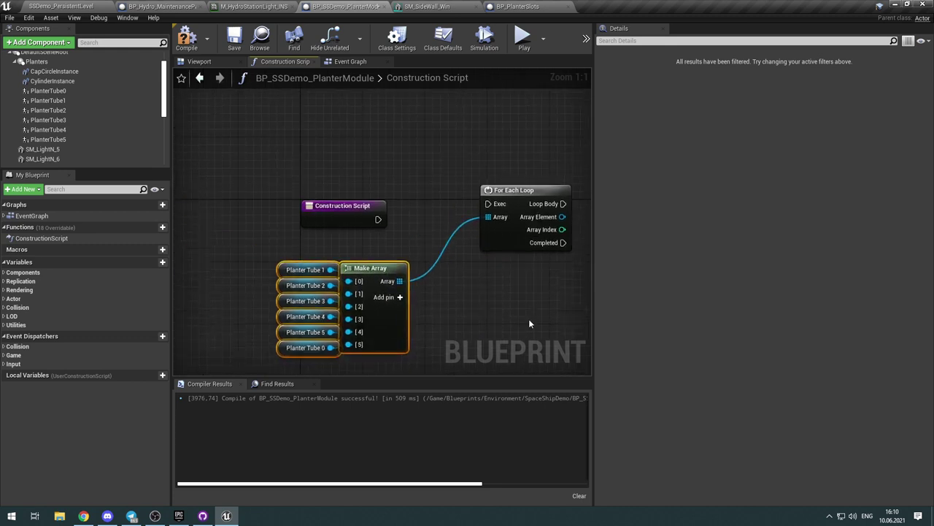
{"action": "left_click_drag", "start_coordinate": [522, 193], "coordinate": [459, 209]}
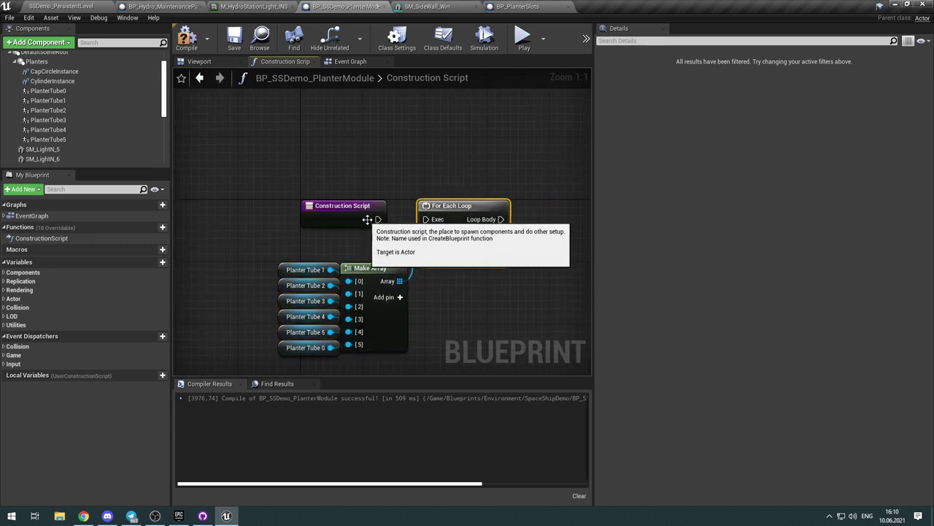
{"action": "left_click_drag", "start_coordinate": [377, 218], "coordinate": [426, 219]}
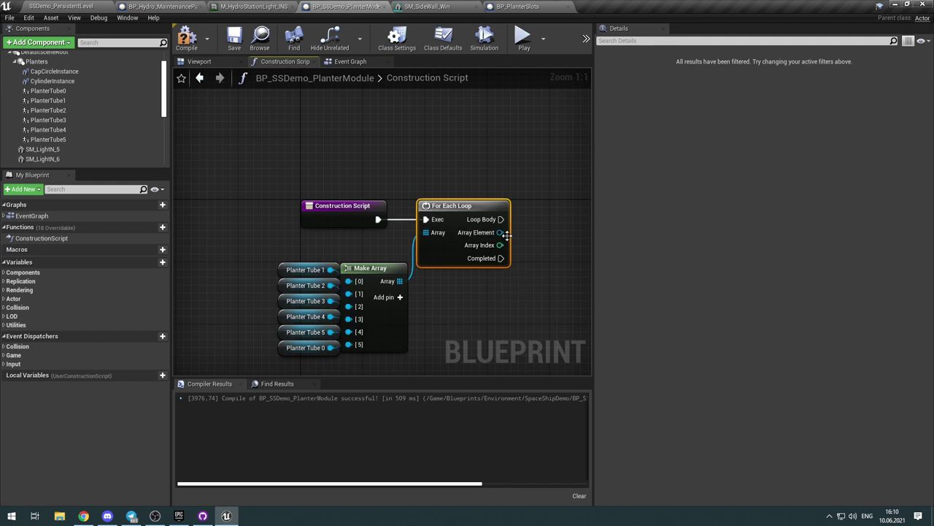
Step: Add a Set Auto Activate node targeting the loop's Array Element, run it from Loop Body with New Auto Activate off, and compile
{"action": "left_click_drag", "start_coordinate": [499, 232], "coordinate": [540, 234]}
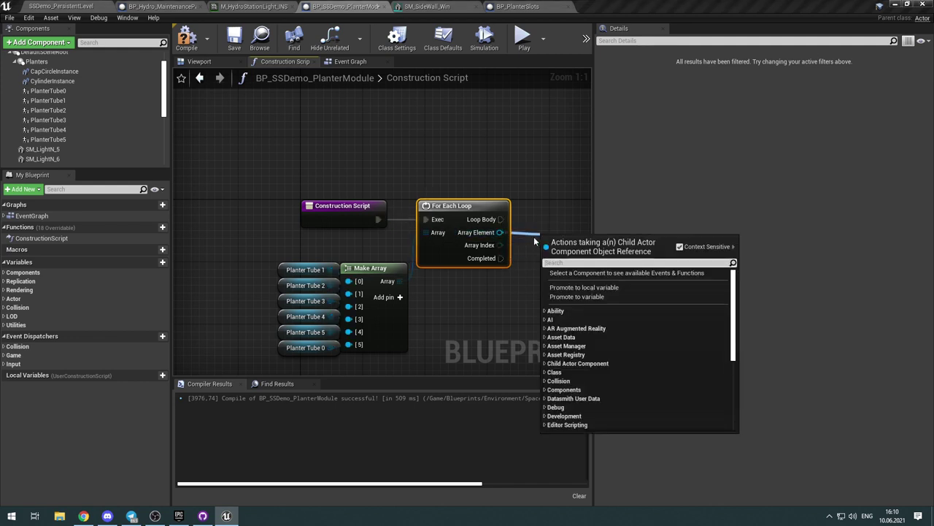
{"action": "type", "text": "sewt"}
{"action": "key", "text": "BackSpace"}
{"action": "type", "text": "t a"}
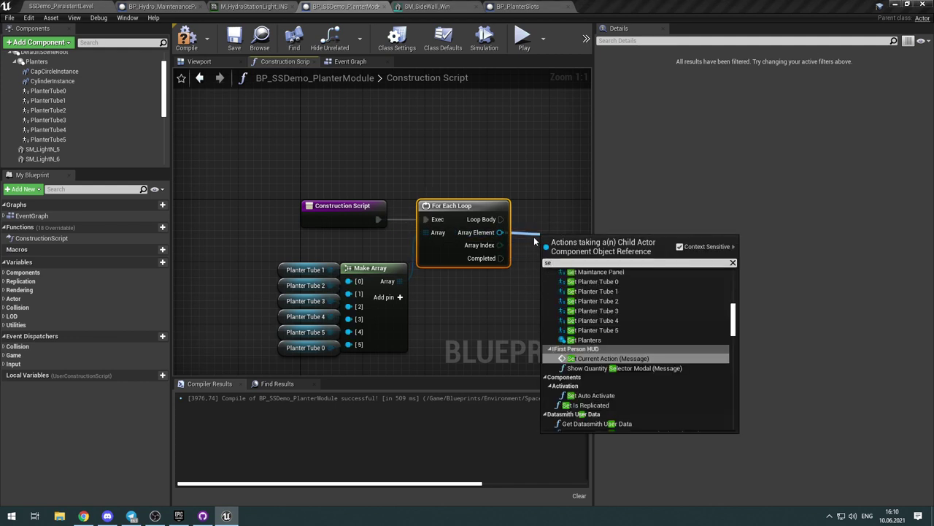
{"action": "type", "text": "u"}
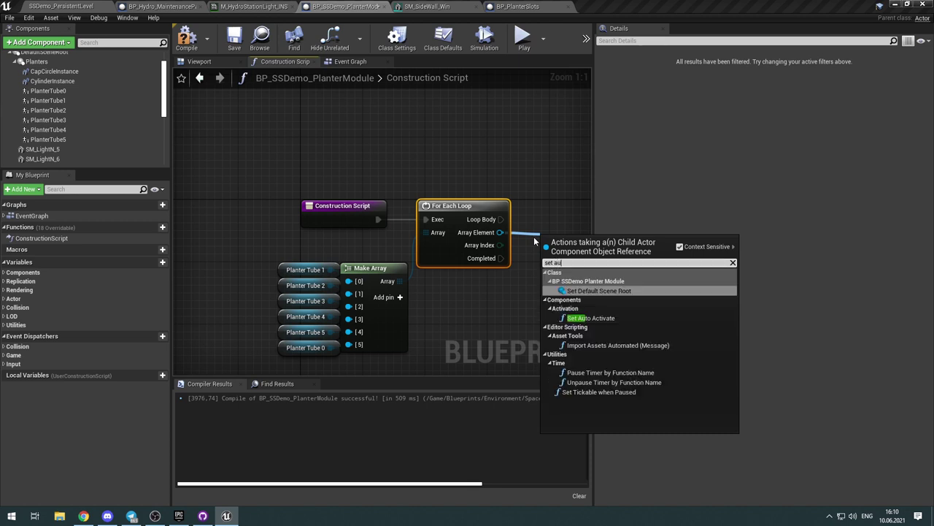
{"action": "key", "text": "Down"}
{"action": "key", "text": "Return"}
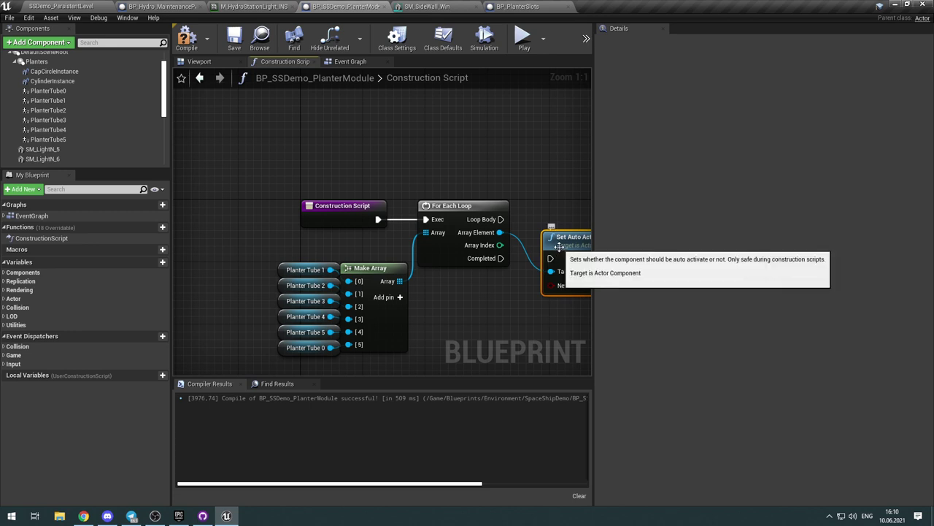
{"action": "left_click_drag", "start_coordinate": [559, 245], "coordinate": [542, 219]}
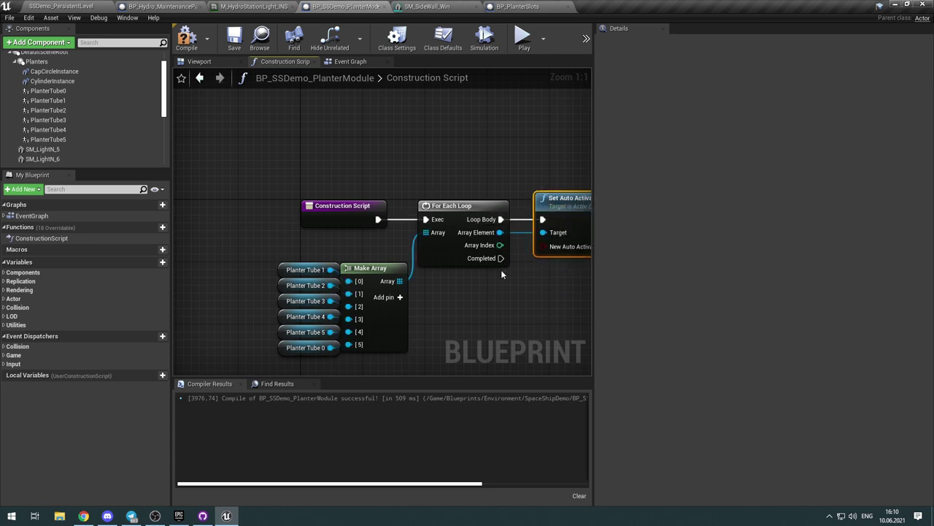
{"action": "left_click", "coordinate": [179, 47]}
{"action": "right_click_drag", "start_coordinate": [485, 245], "coordinate": [387, 266]}
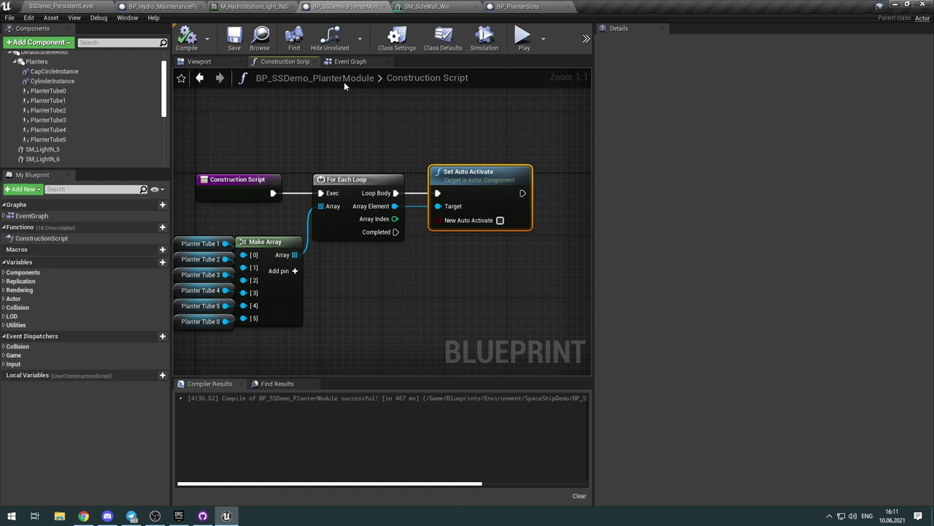
Step: In the BP_PlanterSlots Event Graph, delete the default event nodes below Event BeginPlay and compile the blueprint
{"action": "left_click", "coordinate": [515, 7]}
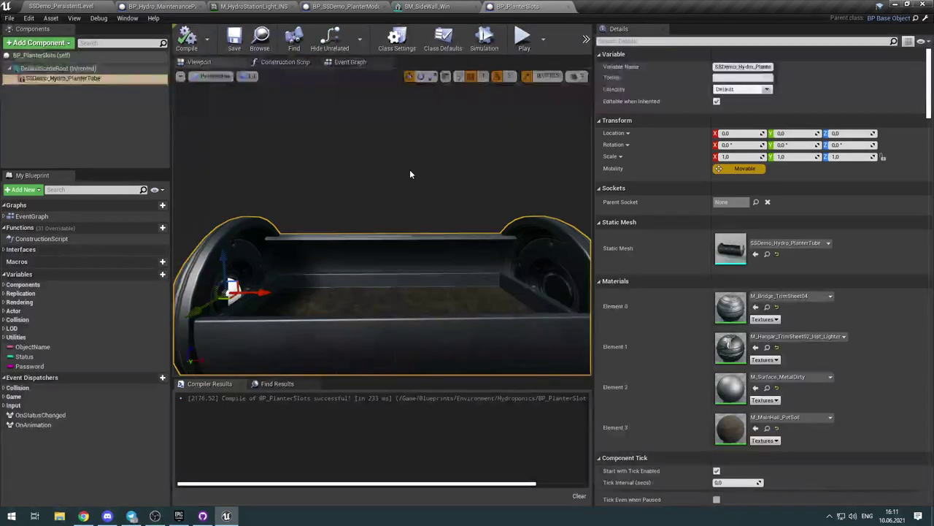
{"action": "left_click", "coordinate": [347, 62]}
{"action": "right_click_drag", "start_coordinate": [507, 163], "coordinate": [469, 125]}
{"action": "left_click_drag", "start_coordinate": [306, 129], "coordinate": [488, 307]}
{"action": "key", "text": "Delete"}
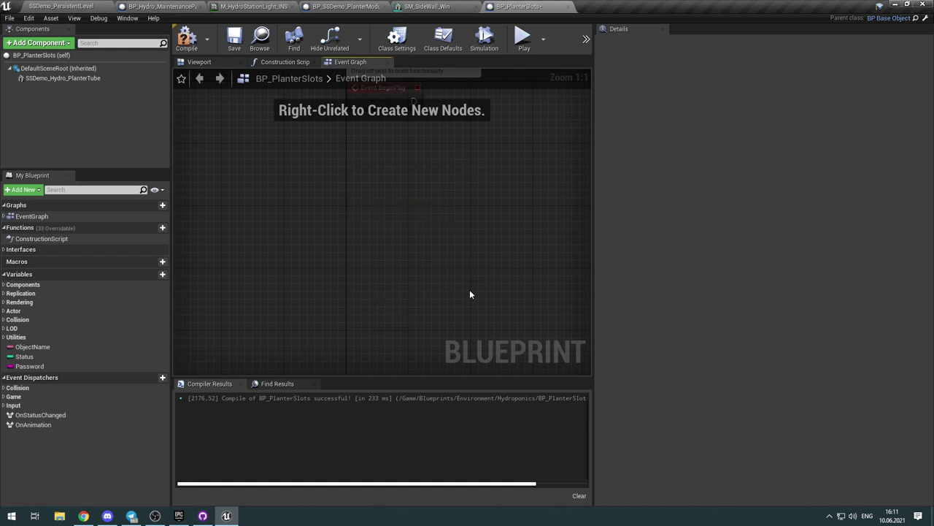
{"action": "right_click_drag", "start_coordinate": [469, 219], "coordinate": [359, 334]}
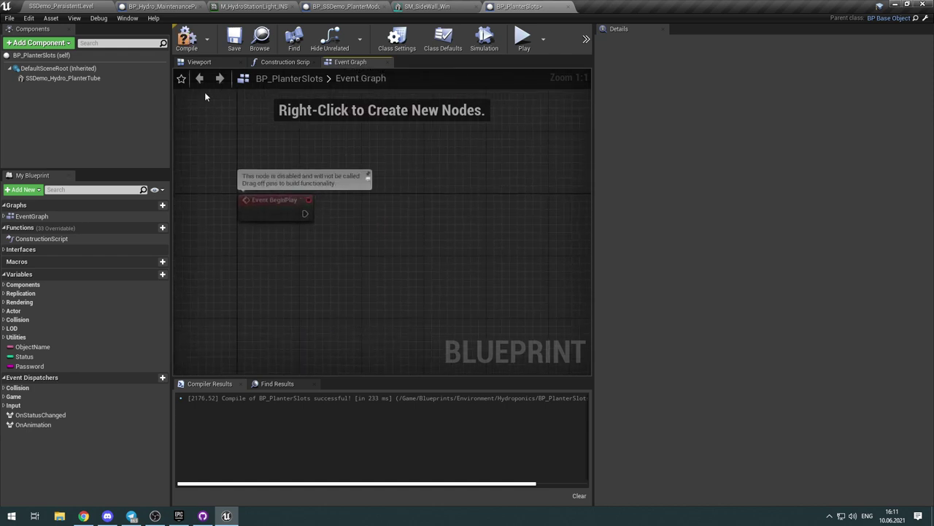
{"action": "left_click", "coordinate": [186, 37]}
Step: Try adding a Get Parent Component node below Event BeginPlay, then remove it
{"action": "left_click_drag", "start_coordinate": [305, 213], "coordinate": [324, 213]}
{"action": "left_click", "coordinate": [305, 252]}
{"action": "right_click", "coordinate": [305, 237]}
{"action": "type", "text": "ge"}
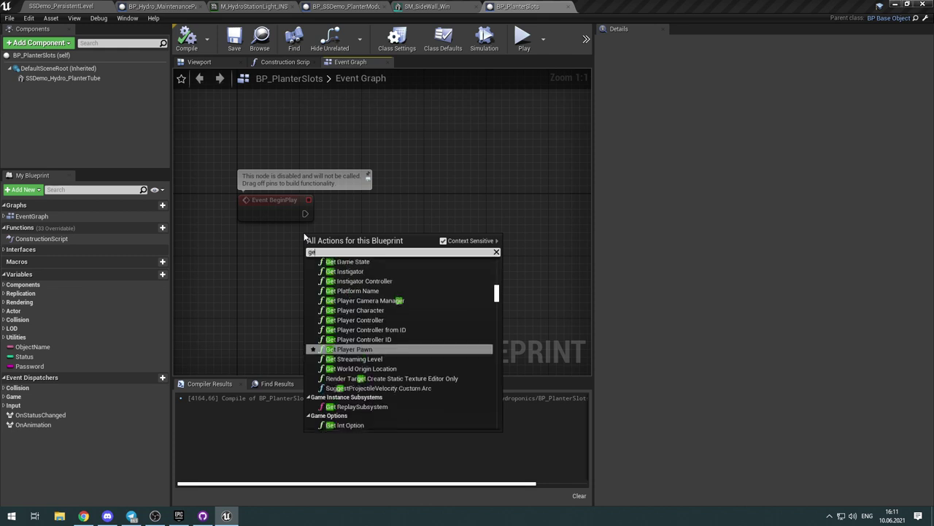
{"action": "type", "text": "t paren"}
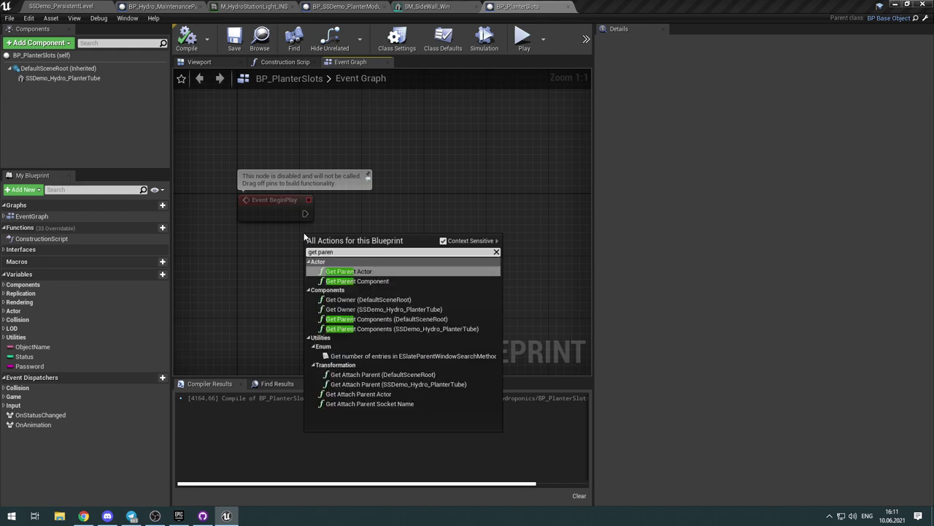
{"action": "key", "text": "Down"}
{"action": "key", "text": "Return"}
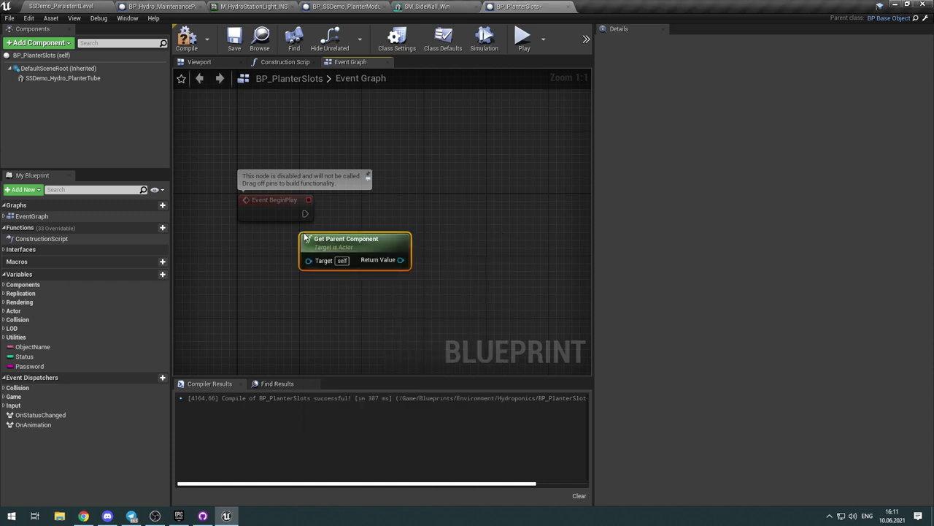
{"action": "key", "text": "Delete"}
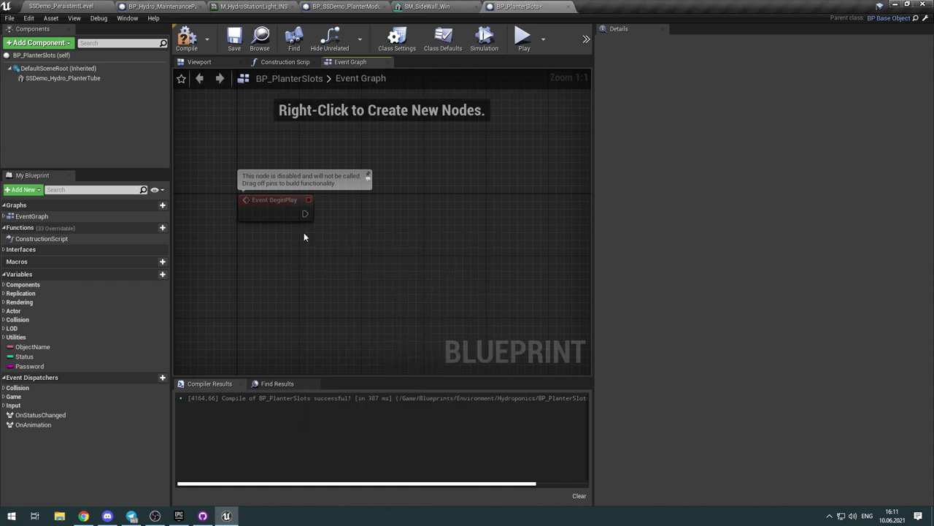
Step: Open the BP_RoomPowerControll blueprint from its wall panel in the level and examine the Spawn Fuse function
{"action": "left_click", "coordinate": [52, 6]}
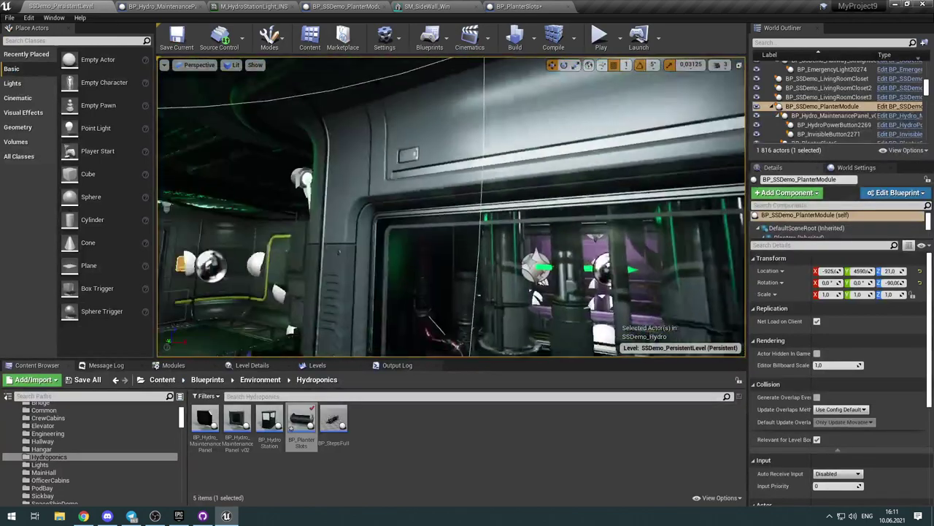
{"action": "key", "text": "w"}
{"action": "mouse_move", "coordinate": [329, 259]}
{"action": "right_mouse_down"}
{"action": "mouse_move", "coordinate": [256, 267]}
{"action": "mouse_move", "coordinate": [328, 260]}
{"action": "right_mouse_up"}
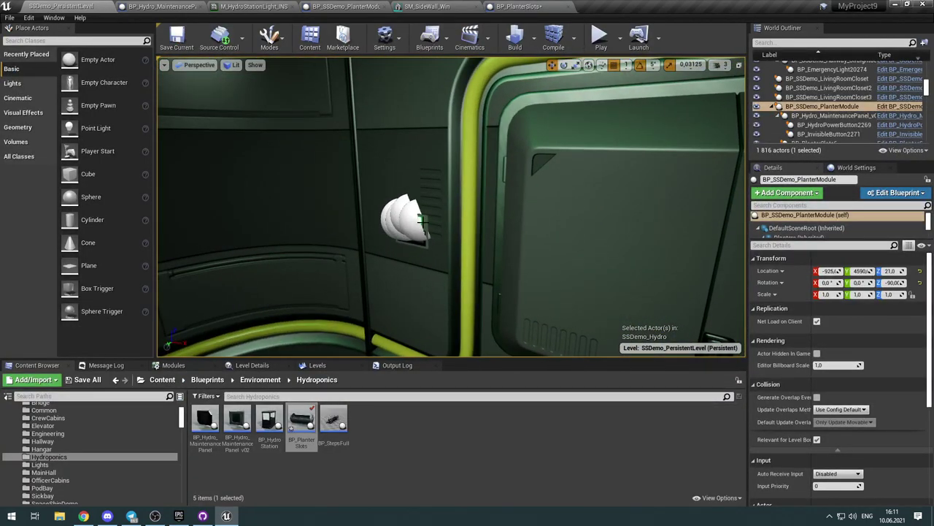
{"action": "left_click", "coordinate": [403, 218]}
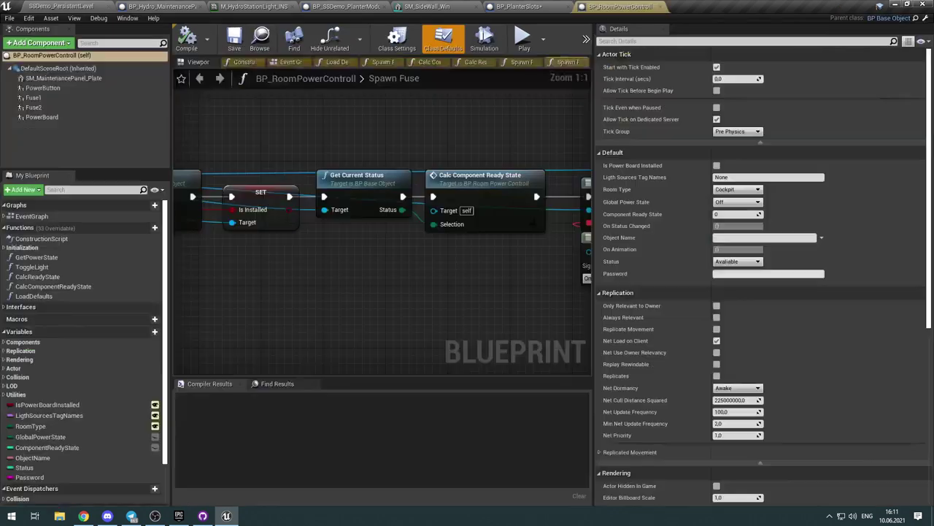
{"action": "right_click_drag", "start_coordinate": [302, 292], "coordinate": [466, 301]}
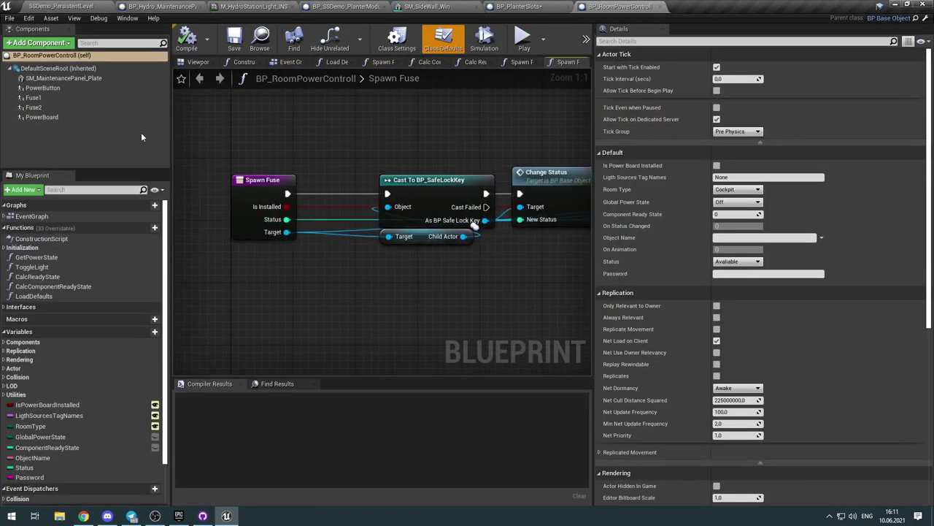
Step: Open the BP_PowerButton blueprint used by the PowerButton component and examine how Event BeginPlay binds to the parent's status change
{"action": "left_click", "coordinate": [82, 90]}
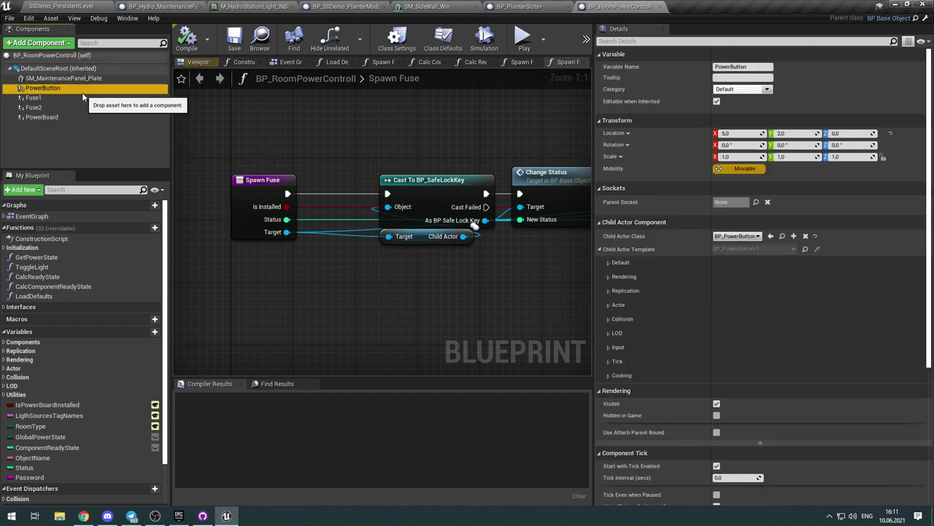
{"action": "left_click", "coordinate": [783, 236]}
{"action": "double_click", "coordinate": [214, 476]}
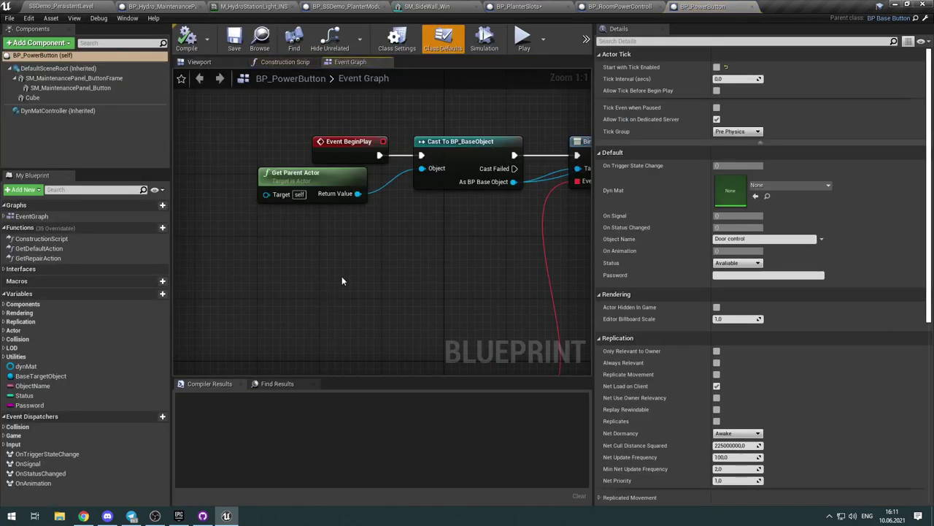
{"action": "right_click_drag", "start_coordinate": [389, 276], "coordinate": [84, 262]}
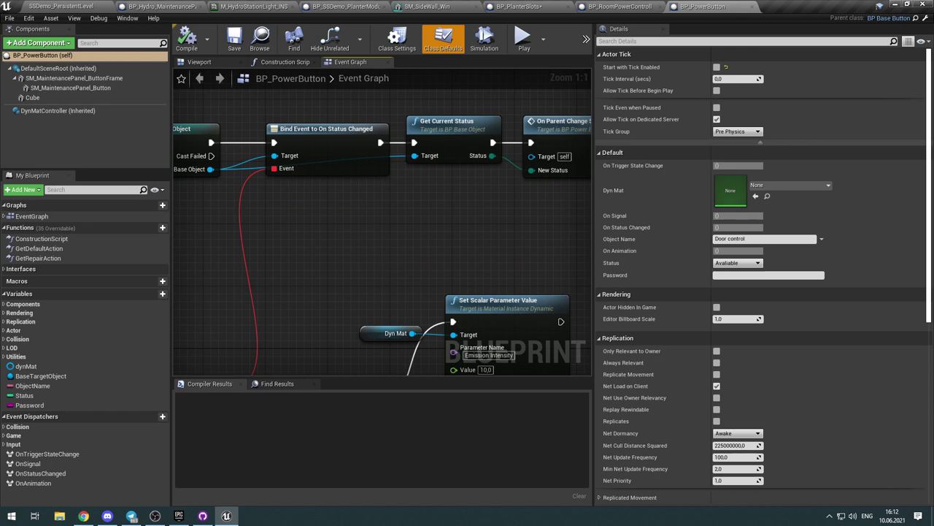
{"action": "right_click_drag", "start_coordinate": [84, 262], "coordinate": [173, 264]}
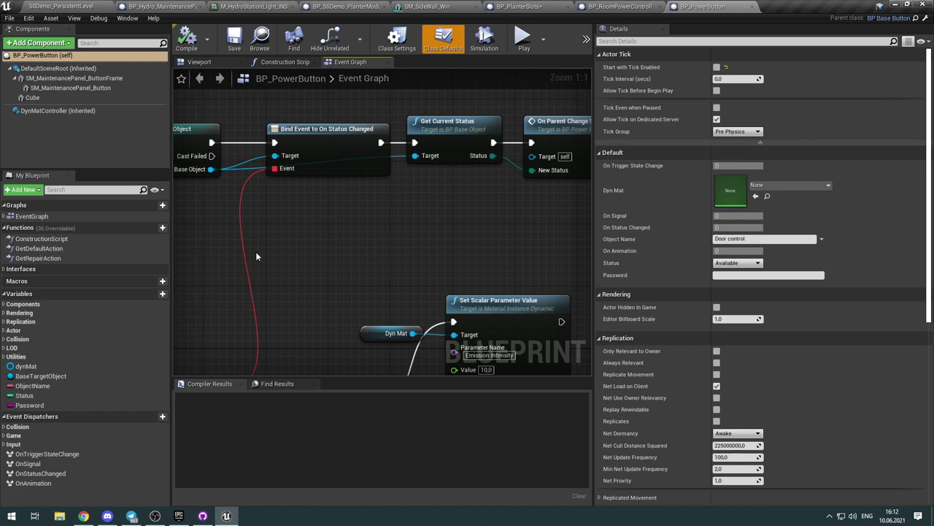
Step: In the BP_PlanterSlots Event Graph, add a Get Parent Actor node below Event BeginPlay
{"action": "left_click", "coordinate": [519, 6]}
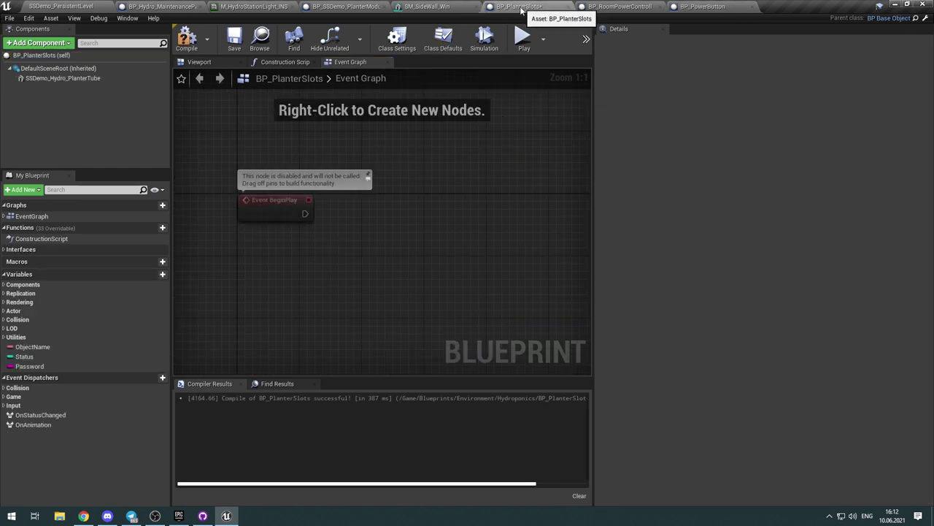
{"action": "right_click", "coordinate": [278, 272]}
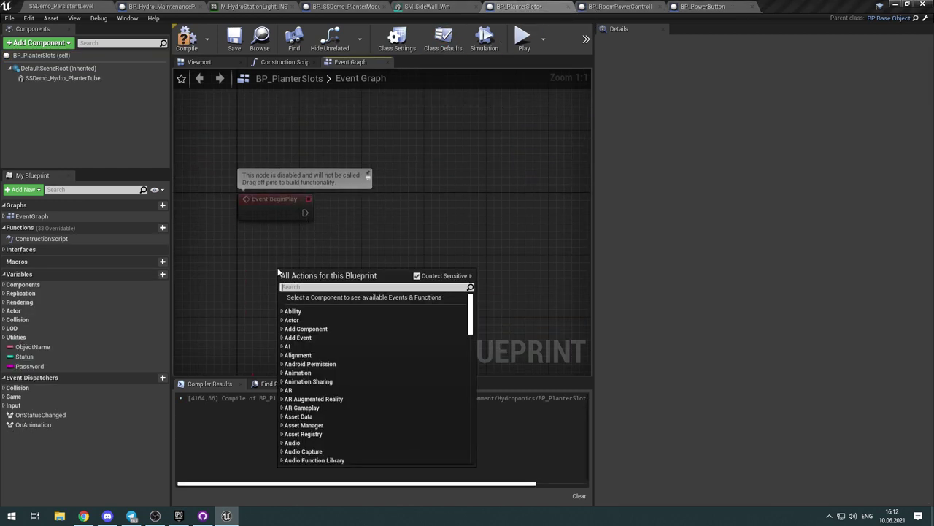
{"action": "type", "text": "get parent"}
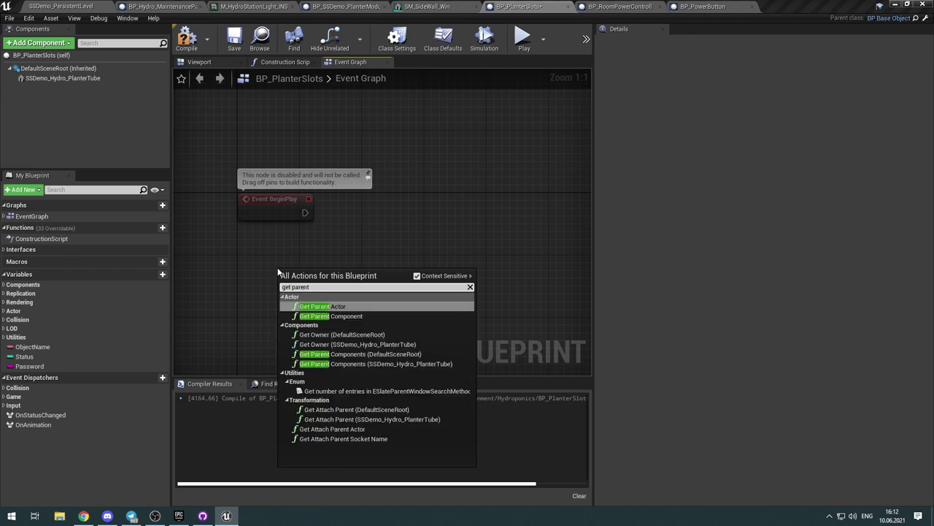
{"action": "key", "text": "Return"}
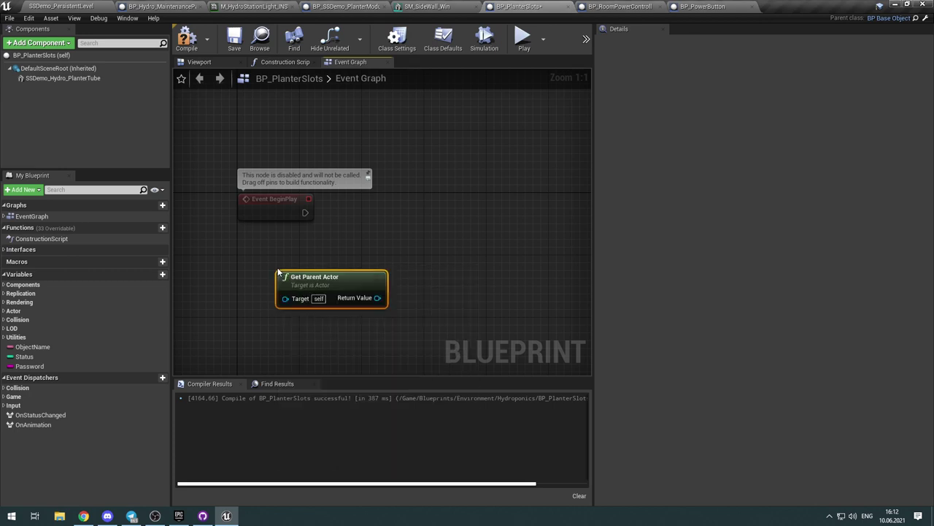
Step: Add a Cast To BP_BaseObject node fed by the Return Value of Get Parent Actor
{"action": "left_click_drag", "start_coordinate": [340, 288], "coordinate": [382, 211]}
{"action": "type", "text": "cast o"}
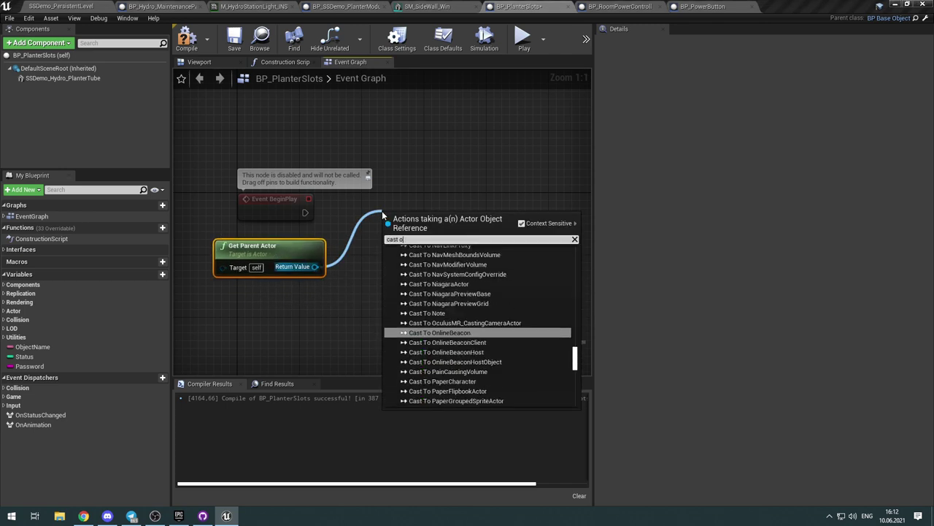
{"action": "key", "text": "BackSpace"}
{"action": "type", "text": "to bp"}
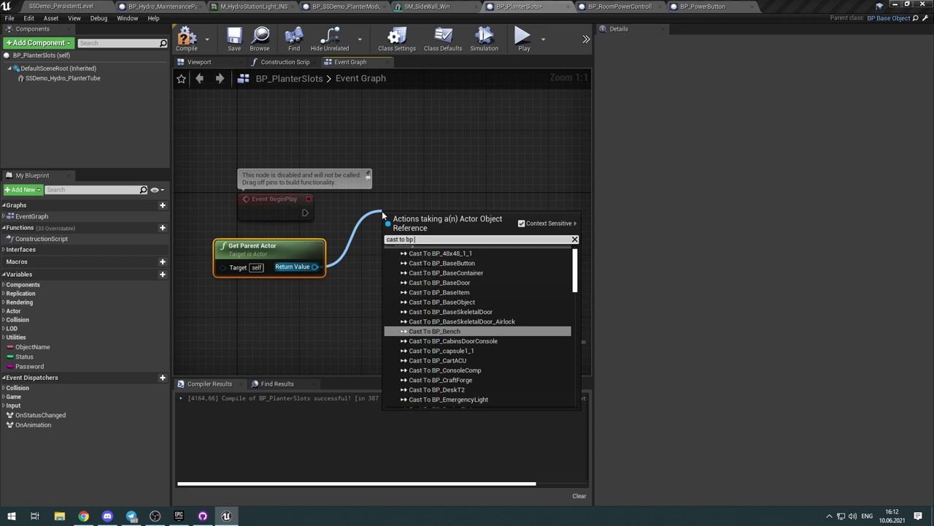
{"action": "type", "text": " base"}
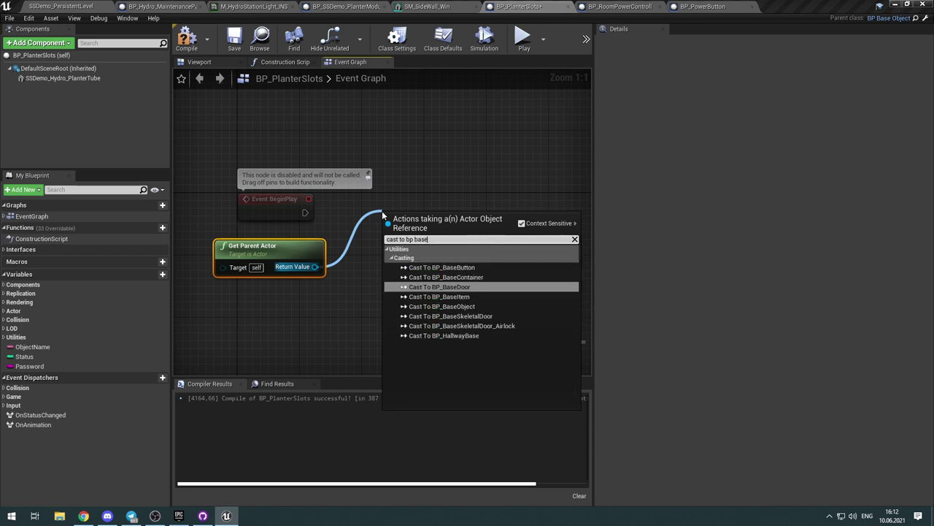
{"action": "key", "text": "Down"}
{"action": "key", "text": "Down"}
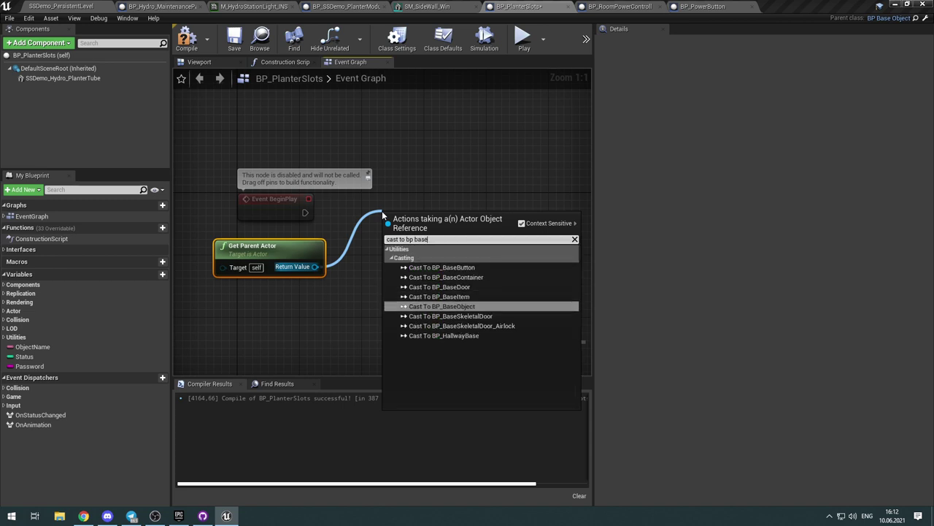
{"action": "key", "text": "Return"}
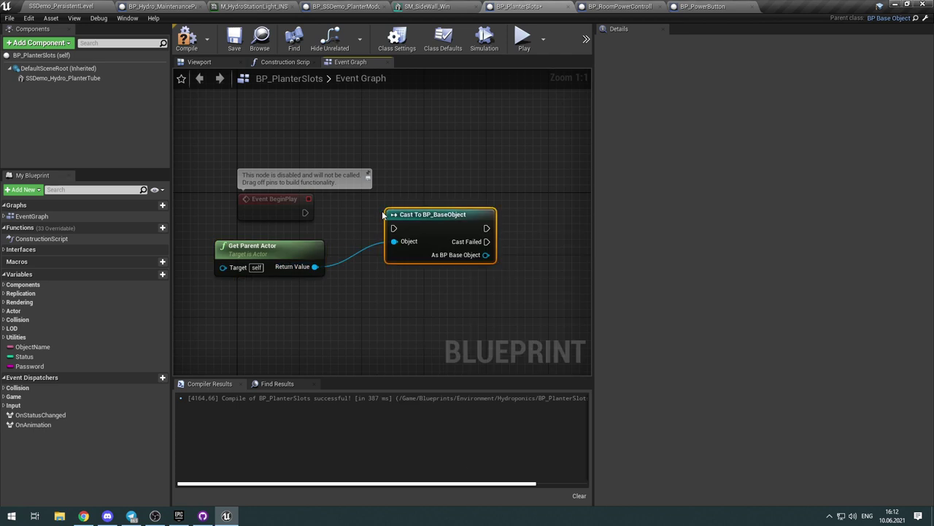
Step: Connect Event BeginPlay to the BP_BaseObject cast and arrange the cast and Get Parent Actor nodes compactly around the event
{"action": "left_click_drag", "start_coordinate": [397, 222], "coordinate": [374, 207]}
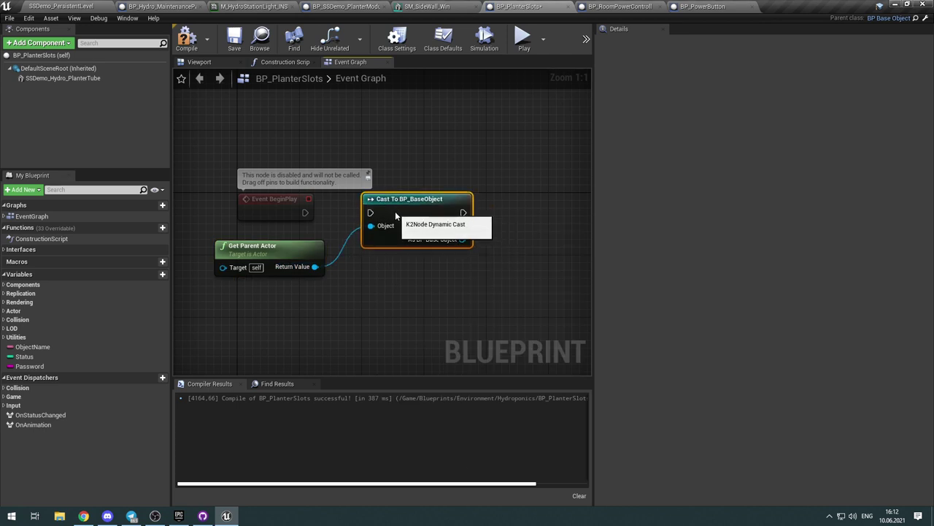
{"action": "left_click_drag", "start_coordinate": [305, 212], "coordinate": [371, 213]}
{"action": "left_click_drag", "start_coordinate": [317, 255], "coordinate": [331, 247]}
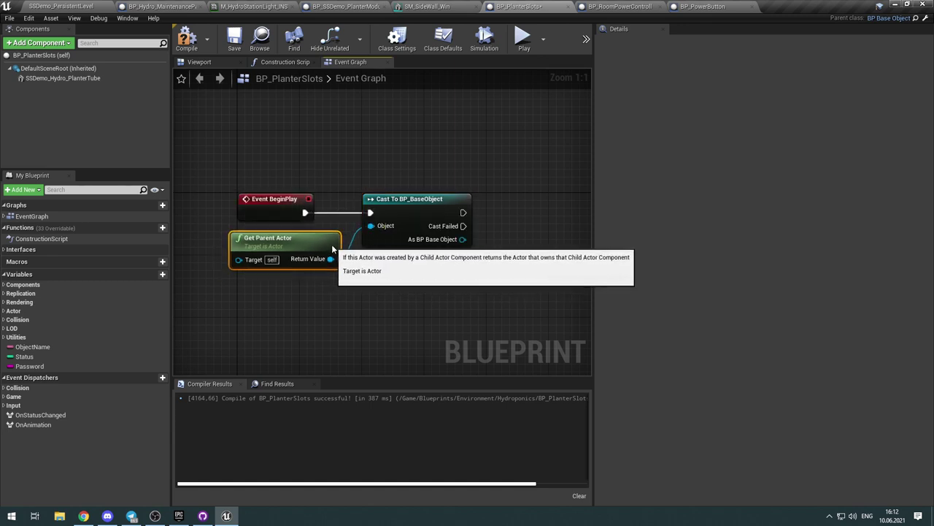
{"action": "left_click_drag", "start_coordinate": [384, 284], "coordinate": [336, 235]}
{"action": "left_click_drag", "start_coordinate": [386, 203], "coordinate": [356, 204]}
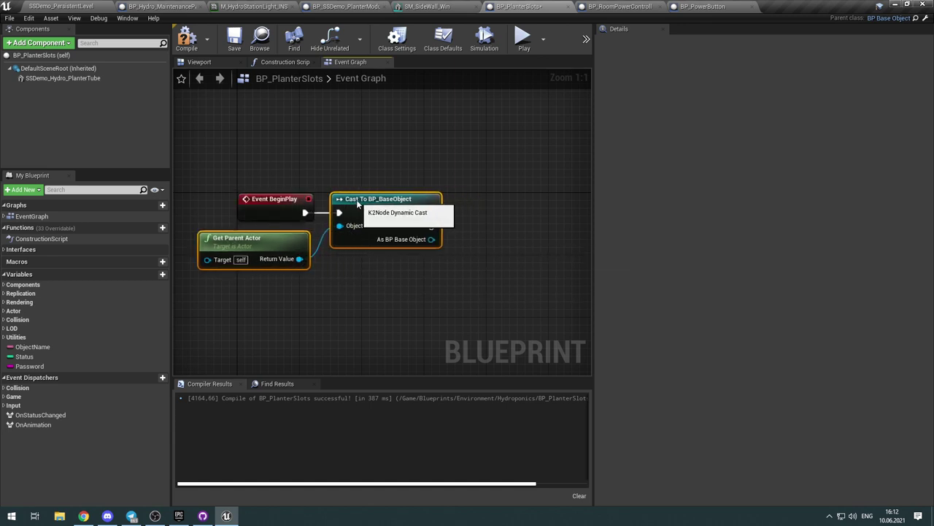
{"action": "left_click", "coordinate": [390, 275]}
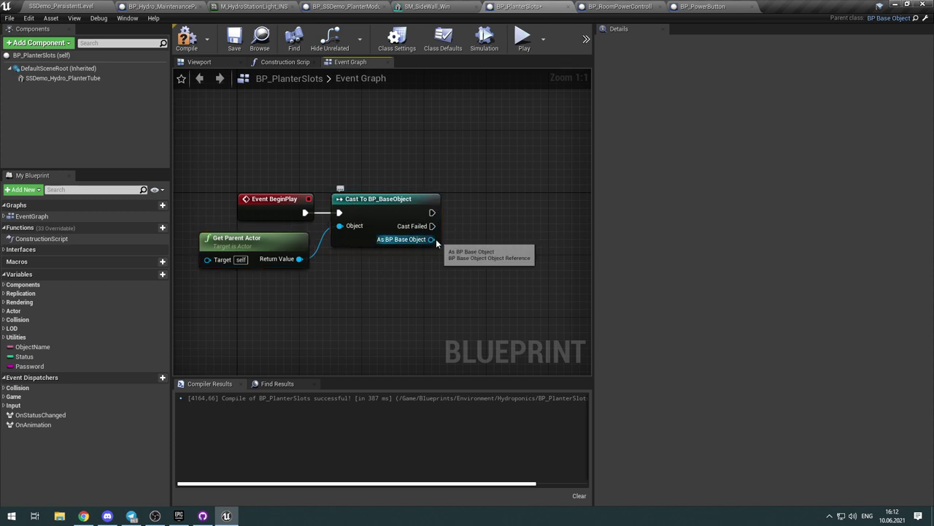
Step: Add a Get Current Status node targeting As BP Base Object and align it beside the cast node
{"action": "left_click_drag", "start_coordinate": [431, 239], "coordinate": [454, 232]}
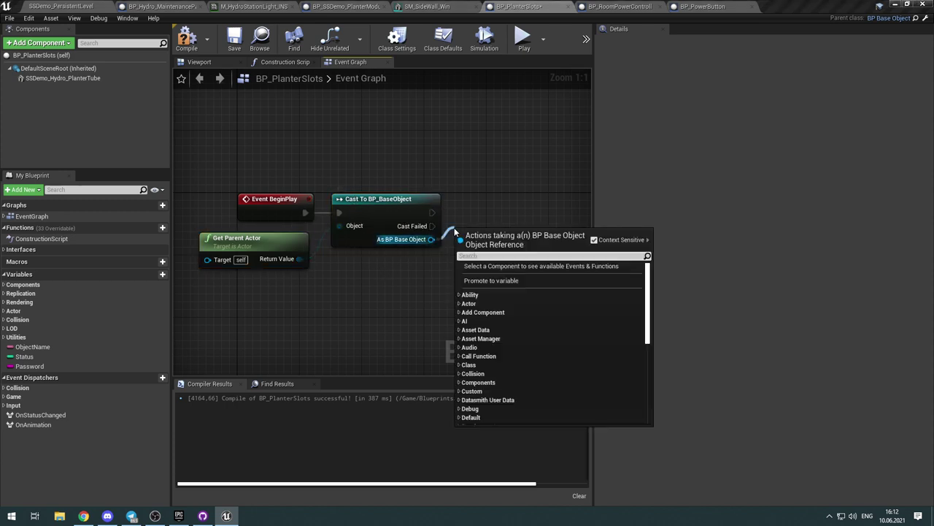
{"action": "type", "text": "get cu"}
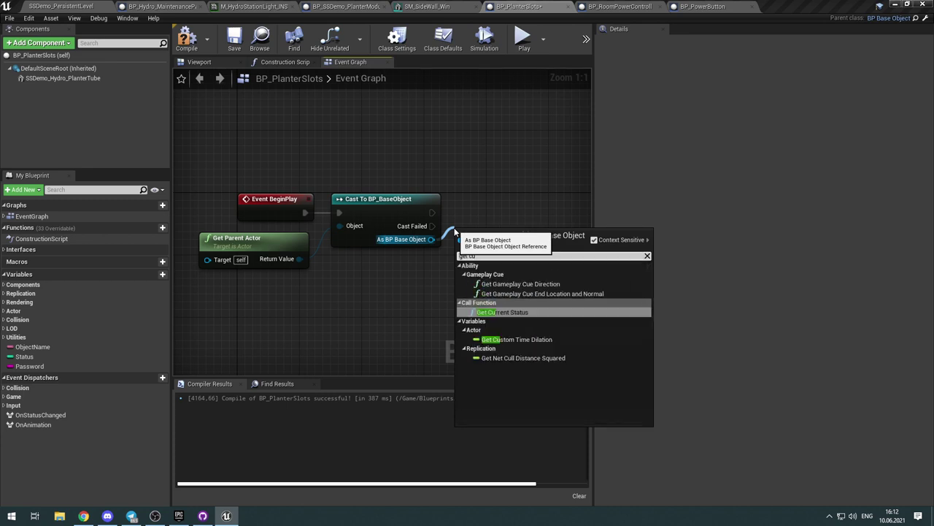
{"action": "key", "text": "Return"}
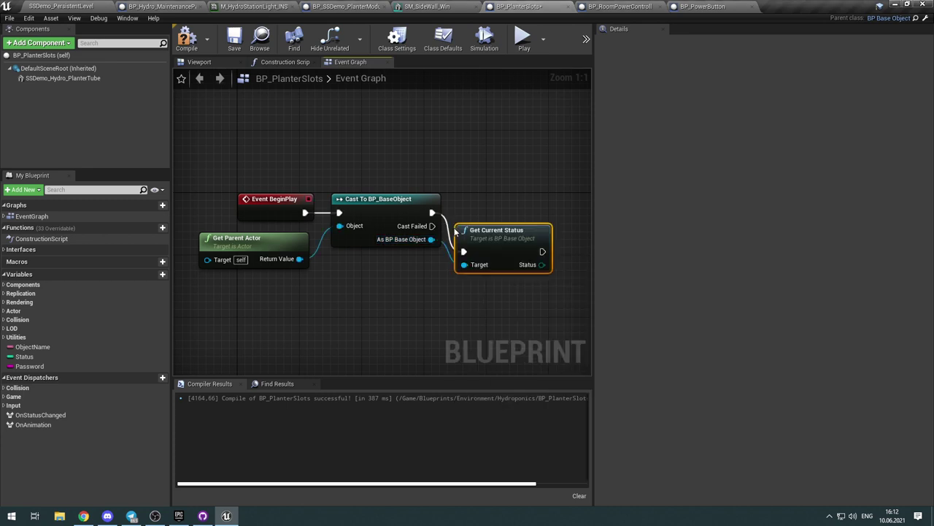
{"action": "left_click_drag", "start_coordinate": [480, 245], "coordinate": [480, 206]}
Step: Search the blueprint's available actions for a "set curre" or "update curre" node to follow Get Current Status
{"action": "right_click_drag", "start_coordinate": [512, 283], "coordinate": [282, 313]}
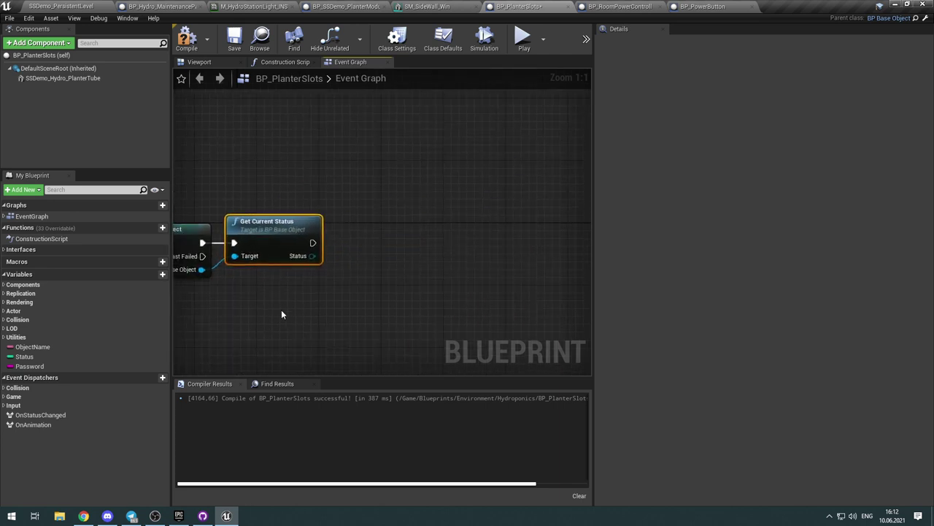
{"action": "right_click", "coordinate": [355, 261]}
{"action": "type", "text": "set cu"}
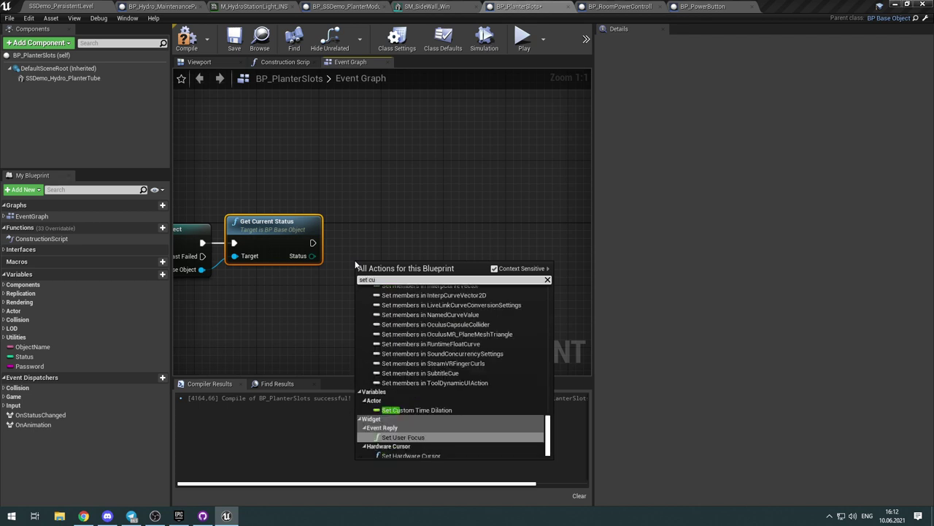
{"action": "type", "text": "r"}
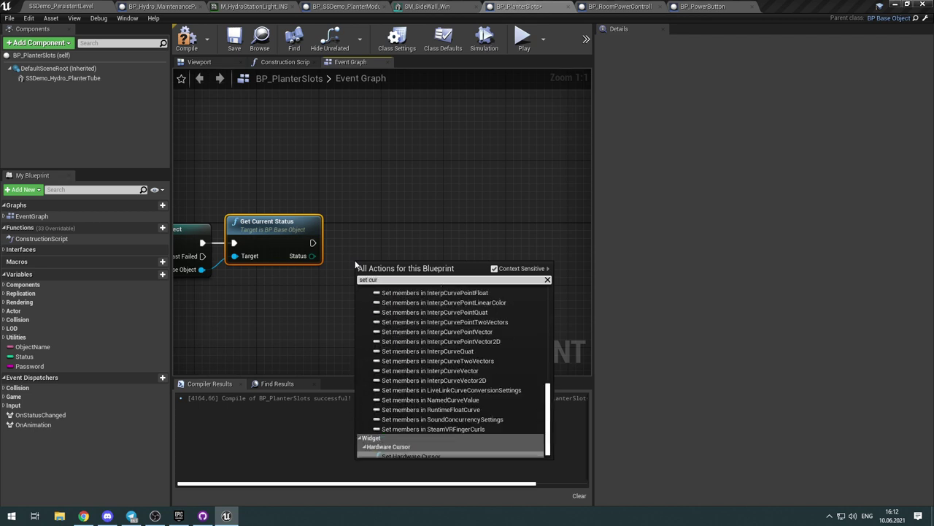
{"action": "type", "text": "re"}
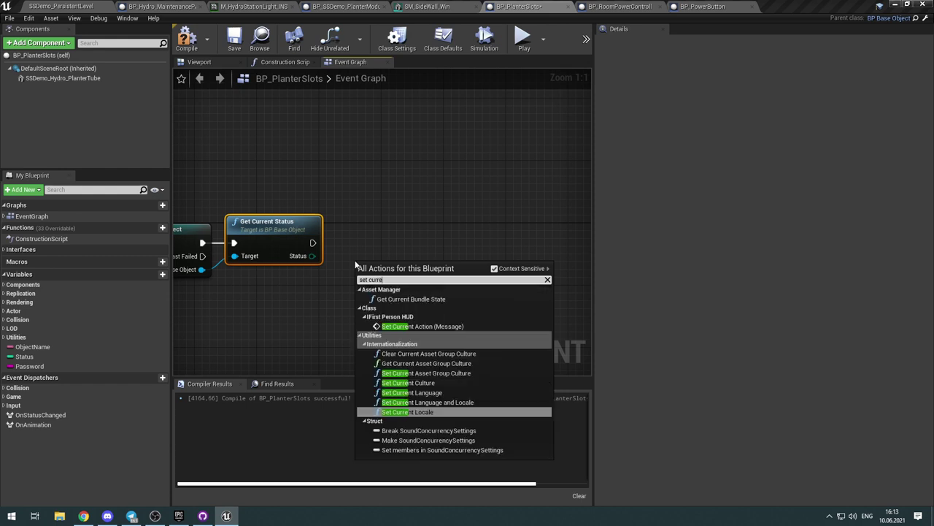
{"action": "key", "text": "Up"}
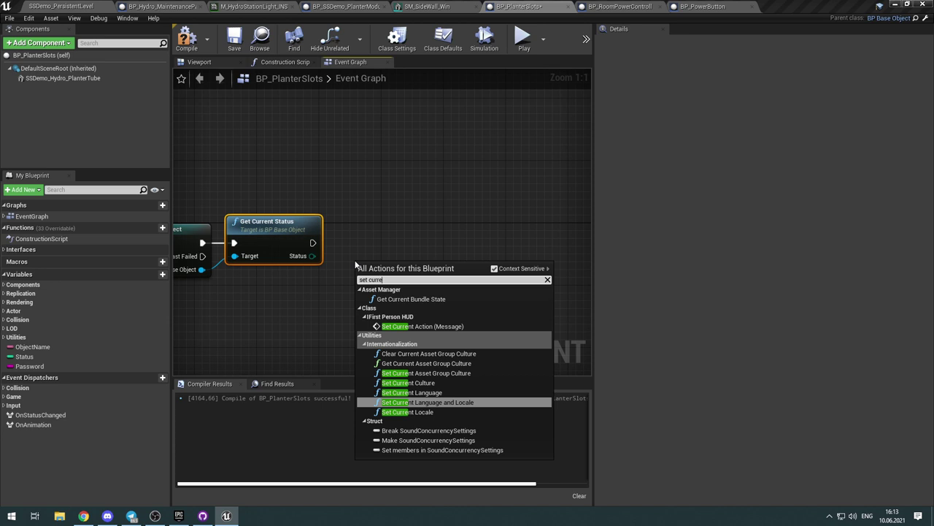
{"action": "key", "text": "shift+Left"}
{"action": "key", "text": "shift+Left"}
{"action": "key", "text": "shift+Left"}
{"action": "key", "text": "shift+Left"}
{"action": "key", "text": "shift+Left"}
{"action": "key", "text": "shift+Left"}
{"action": "key", "text": "shift+Left"}
{"action": "key", "text": "shift+Left"}
{"action": "key", "text": "shift+Left"}
{"action": "type", "text": "update"}
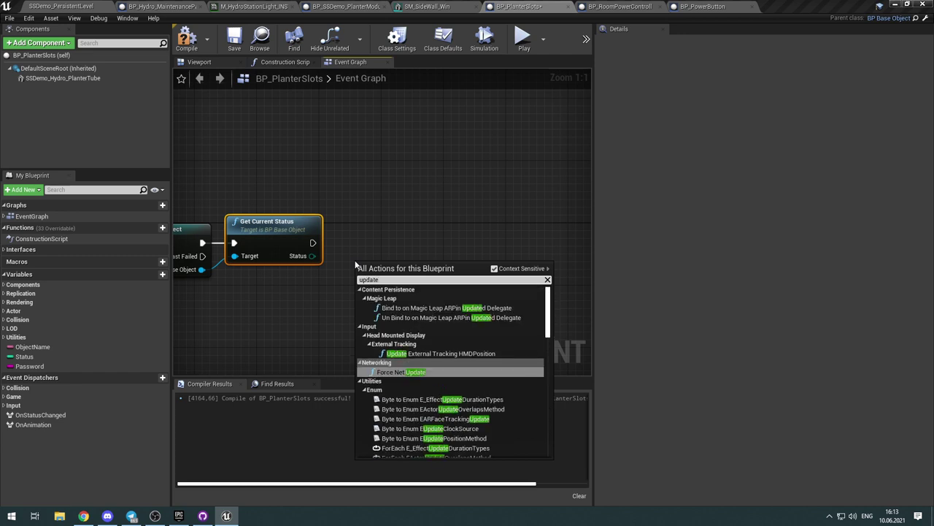
{"action": "type", "text": " cu"}
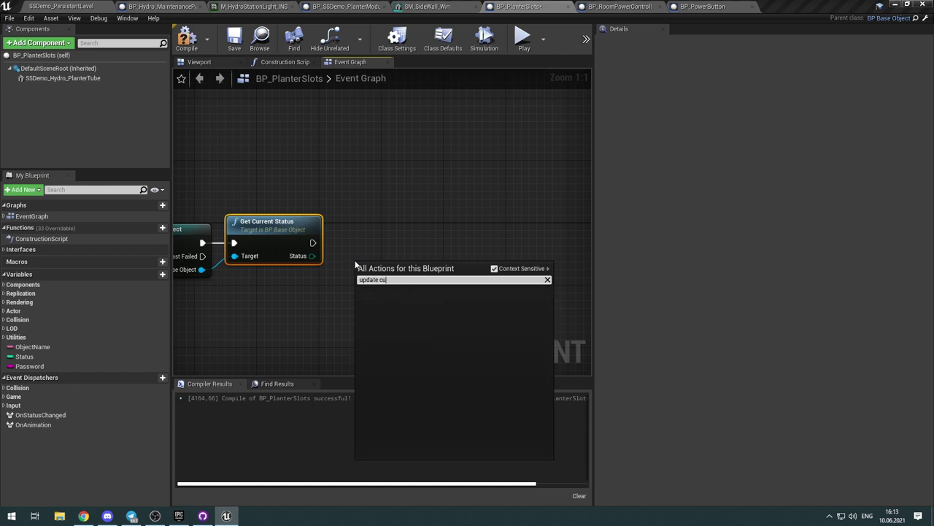
{"action": "type", "text": "rre"}
Step: Examine the inherited interface functions of BP_PlanterSlots and the status-binding node chain in BP_PowerButton
{"action": "left_click", "coordinate": [3, 253]}
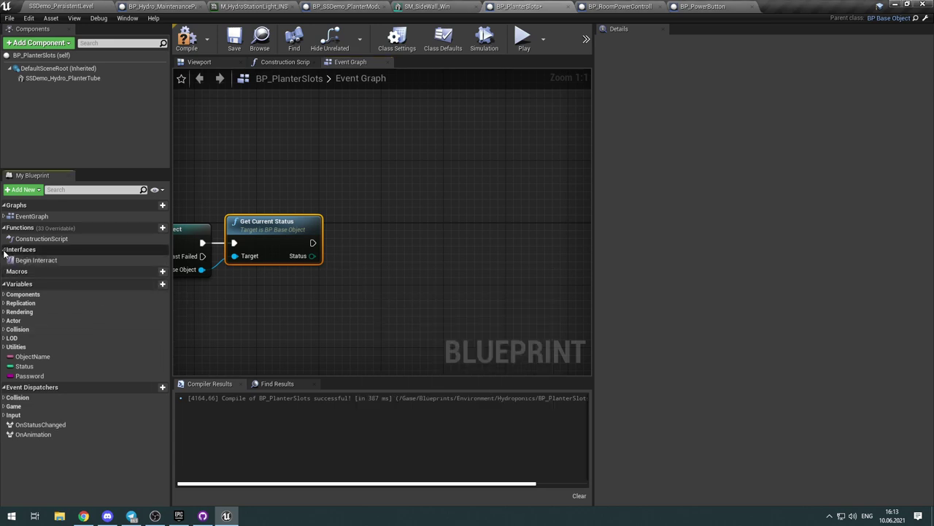
{"action": "left_click", "coordinate": [3, 250]}
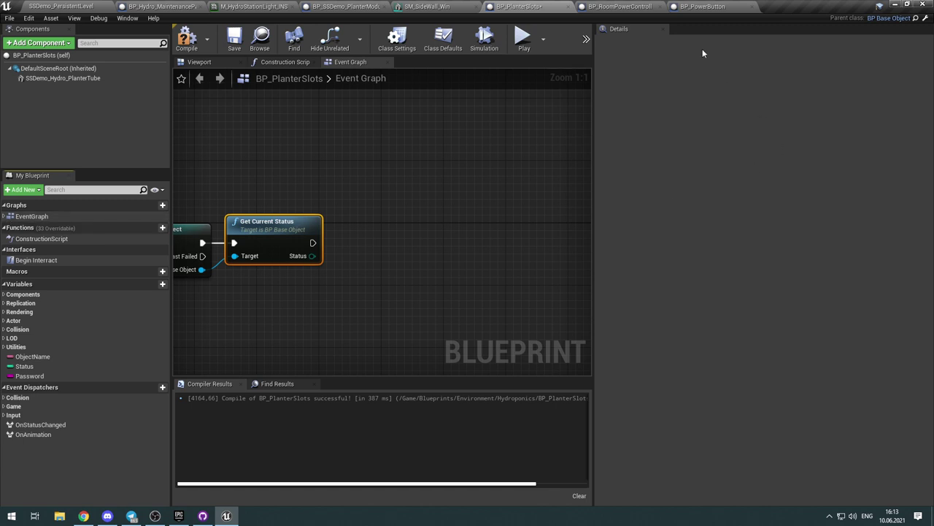
{"action": "left_click", "coordinate": [702, 6]}
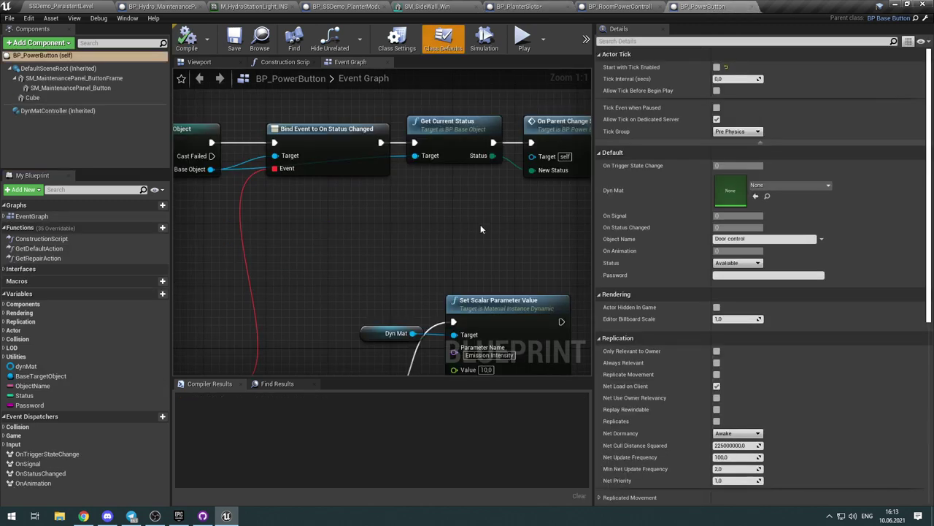
{"action": "right_click_drag", "start_coordinate": [471, 239], "coordinate": [443, 241]}
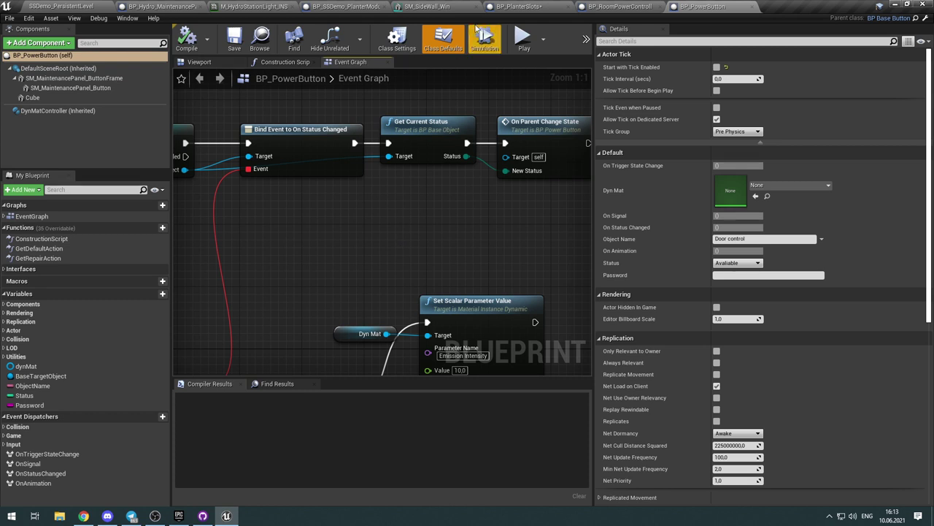
Step: Back in BP_PlanterSlots, move Get Current Status farther from the cast node to make room for another node between them
{"action": "left_click", "coordinate": [518, 7]}
{"action": "right_click_drag", "start_coordinate": [336, 277], "coordinate": [474, 252]}
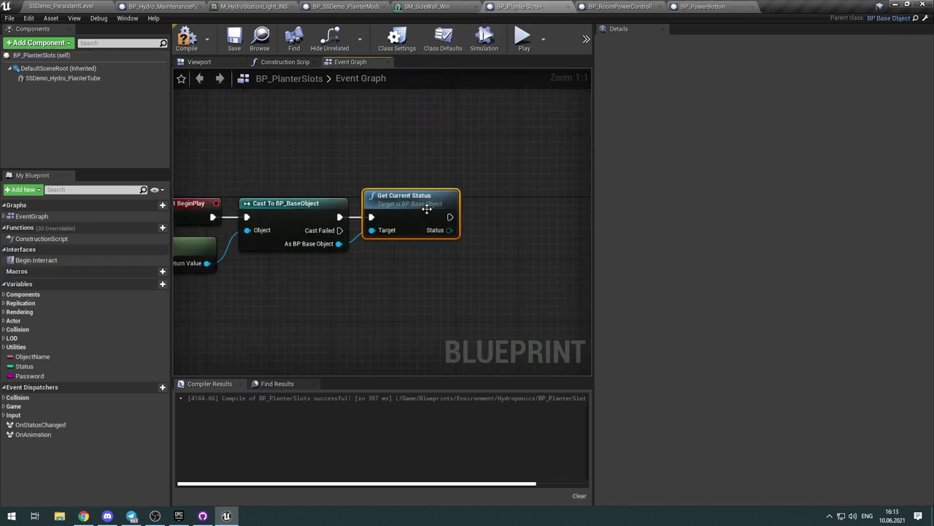
{"action": "left_click_drag", "start_coordinate": [425, 205], "coordinate": [576, 199]}
Step: Add a Bind Event to On Status Changed node targeting As BP Base Object, right after the cast node
{"action": "right_click_drag", "start_coordinate": [309, 292], "coordinate": [471, 281]}
{"action": "left_click_drag", "start_coordinate": [436, 233], "coordinate": [484, 210]}
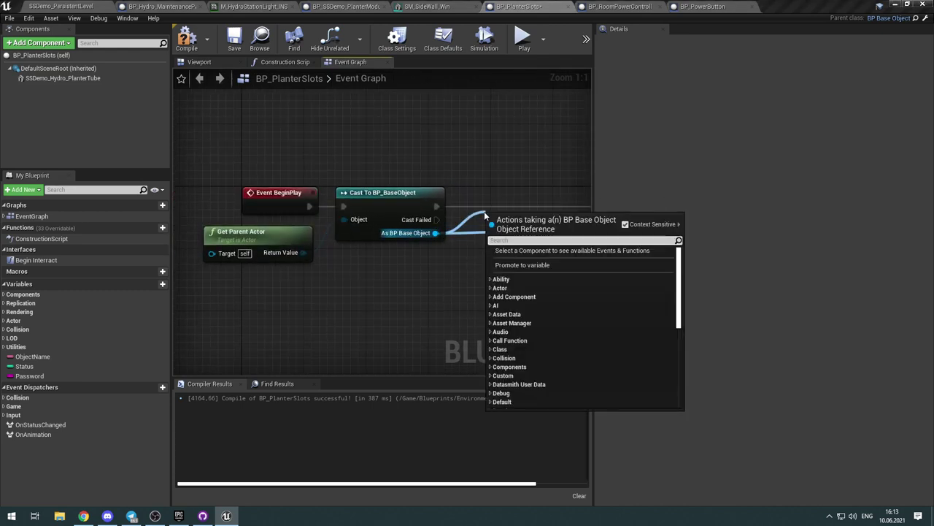
{"action": "type", "text": "bind"}
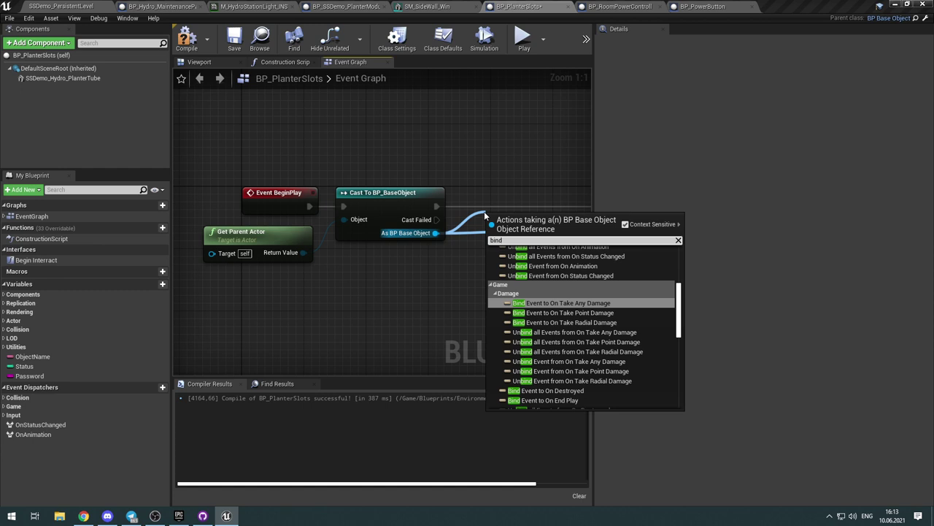
{"action": "type", "text": " on"}
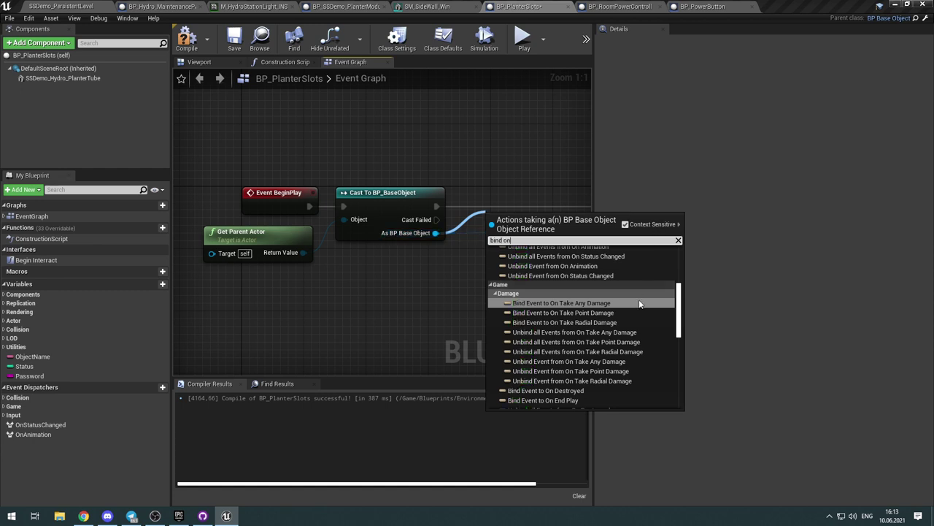
{"action": "scroll", "coordinate": [635, 306], "scroll_direction": "down", "scroll_amount": 3}
{"action": "scroll", "coordinate": [639, 309], "scroll_direction": "down", "scroll_amount": 2}
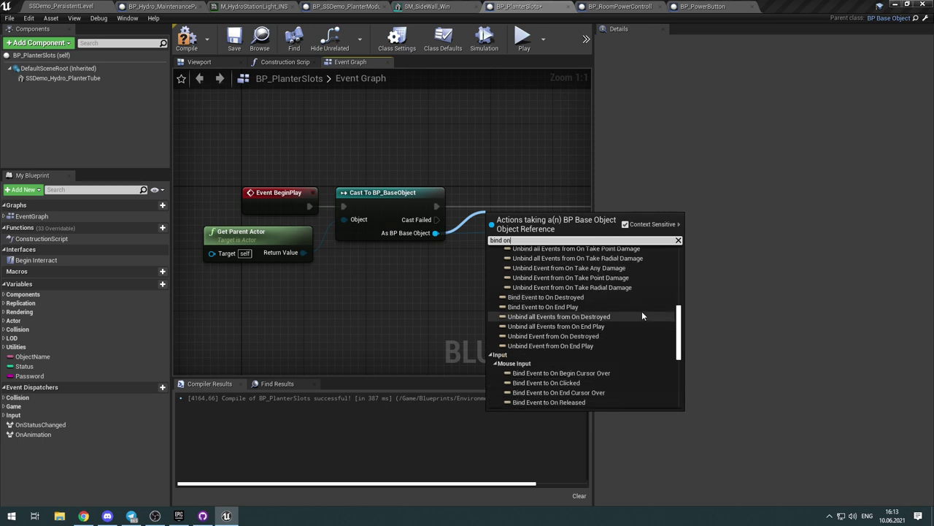
{"action": "scroll", "coordinate": [642, 312], "scroll_direction": "down", "scroll_amount": 6}
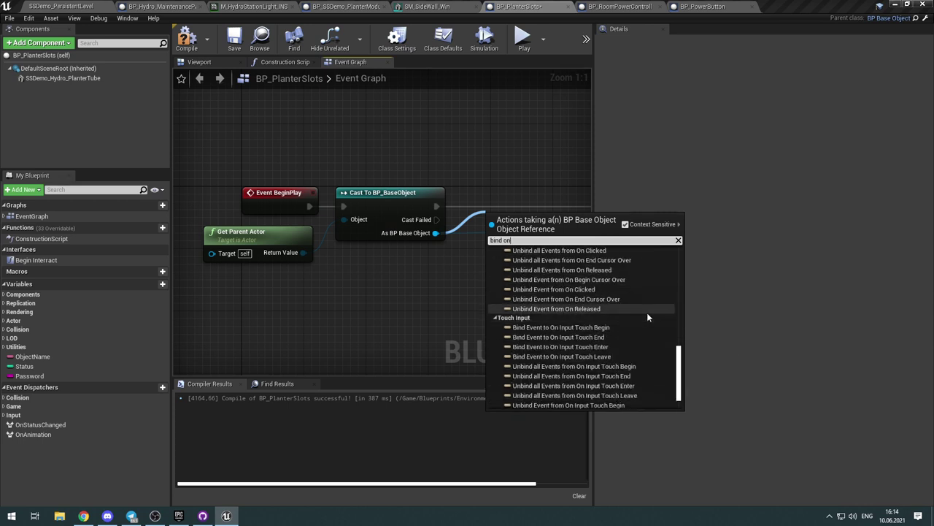
{"action": "scroll", "coordinate": [646, 312], "scroll_direction": "up", "scroll_amount": 10}
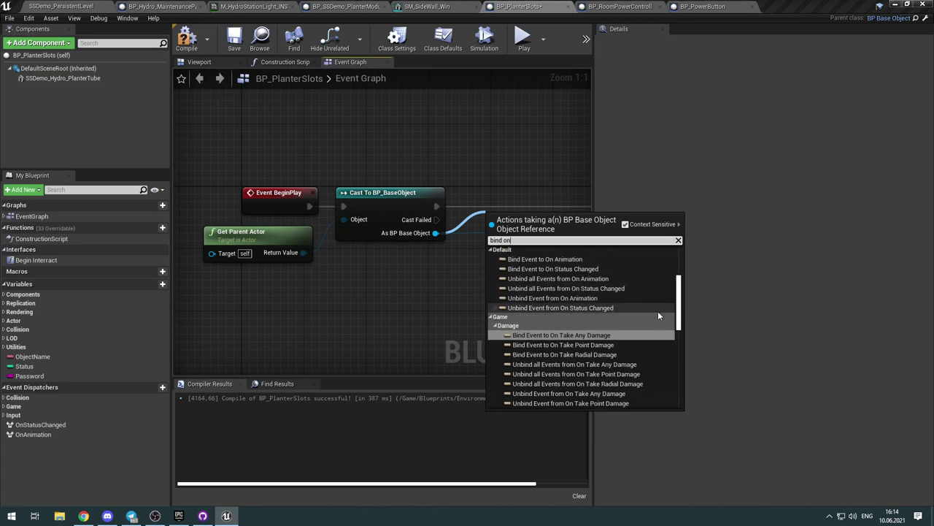
{"action": "left_click", "coordinate": [627, 269]}
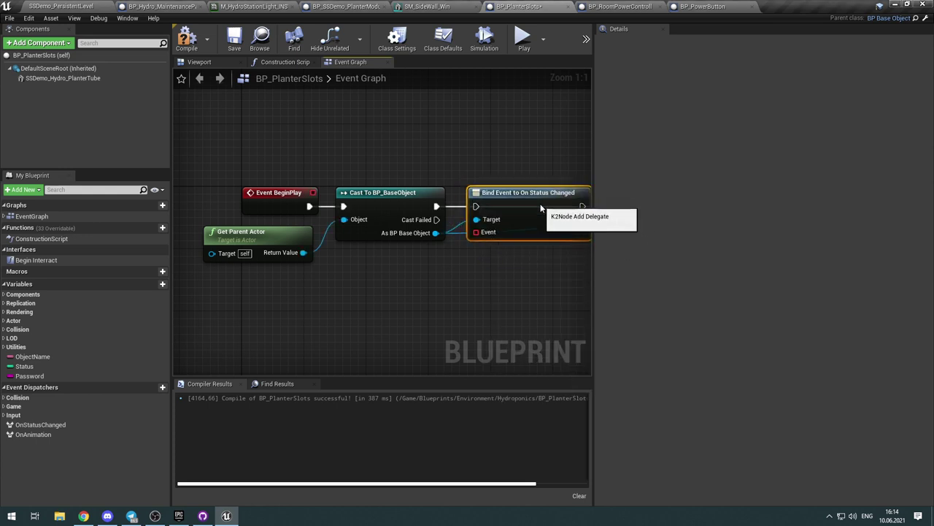
Step: Wire Bind Event to On Status Changed into the execution flow between Cast To BP_BaseObject and Get Current Status
{"action": "left_click_drag", "start_coordinate": [436, 206], "coordinate": [482, 210]}
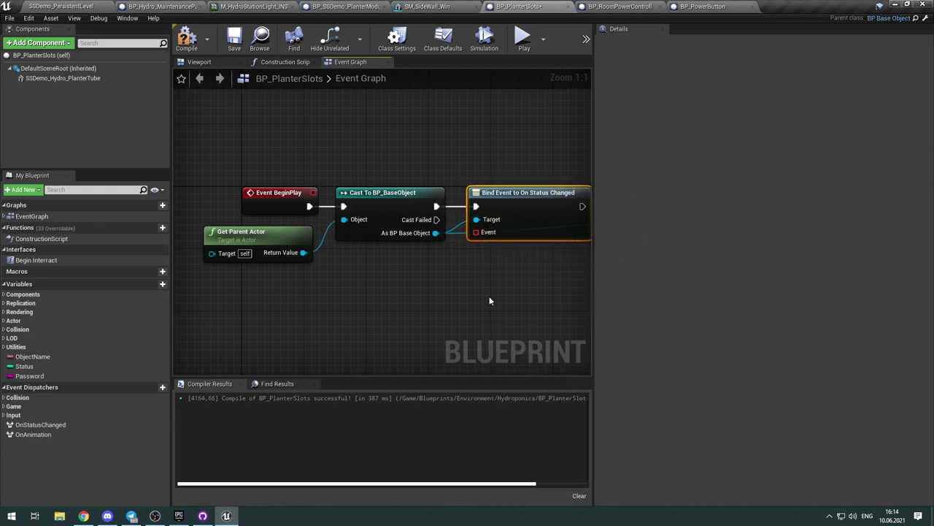
{"action": "right_click_drag", "start_coordinate": [489, 292], "coordinate": [334, 296]}
{"action": "left_click_drag", "start_coordinate": [427, 211], "coordinate": [500, 197]}
{"action": "right_click_drag", "start_coordinate": [391, 337], "coordinate": [533, 329]}
Step: Add a Create Event node feeding the Event input of Bind Event to On Status Changed, and place it directly beneath that node
{"action": "left_click_drag", "start_coordinate": [459, 228], "coordinate": [461, 270]}
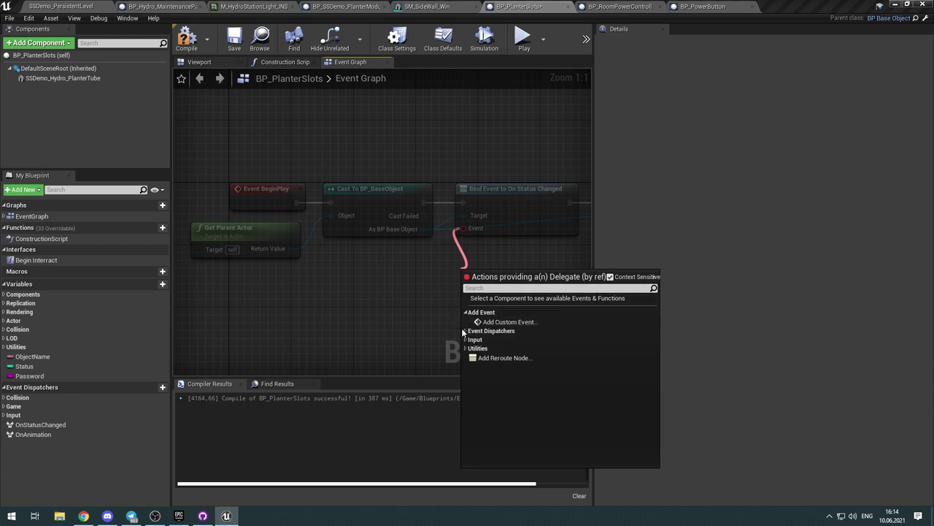
{"action": "left_click", "coordinate": [464, 331]}
{"action": "left_click", "coordinate": [493, 339]}
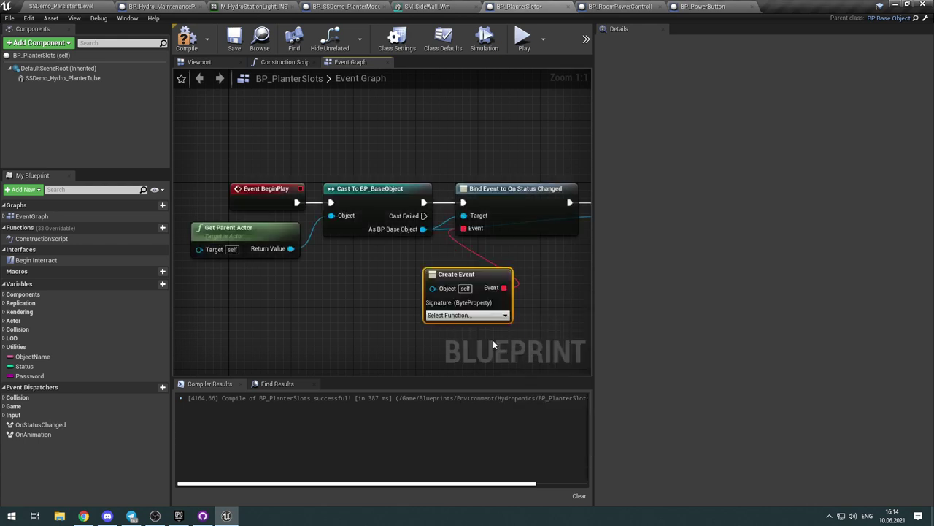
{"action": "left_click_drag", "start_coordinate": [477, 275], "coordinate": [508, 243]}
Step: Generate a matching custom event for the Create Event node and name it OnParentChangeState
{"action": "left_click", "coordinate": [499, 284]}
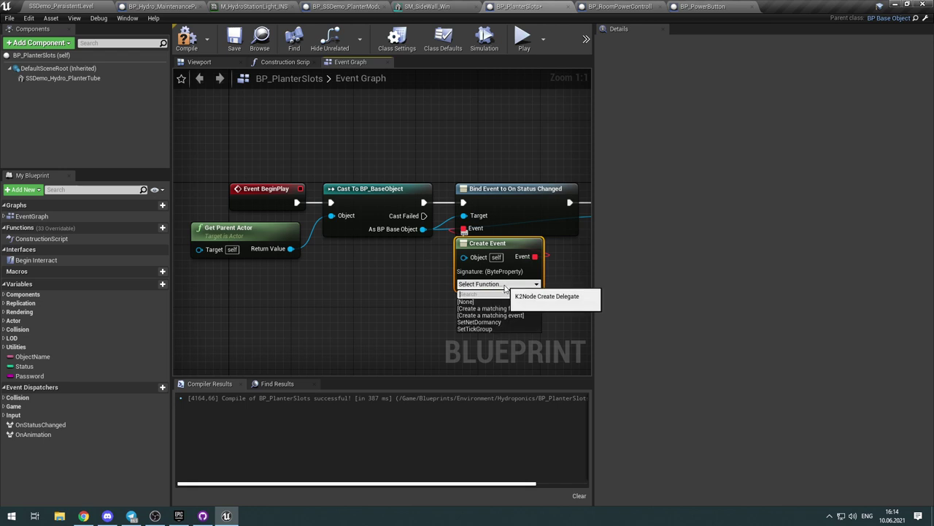
{"action": "left_click", "coordinate": [508, 316]}
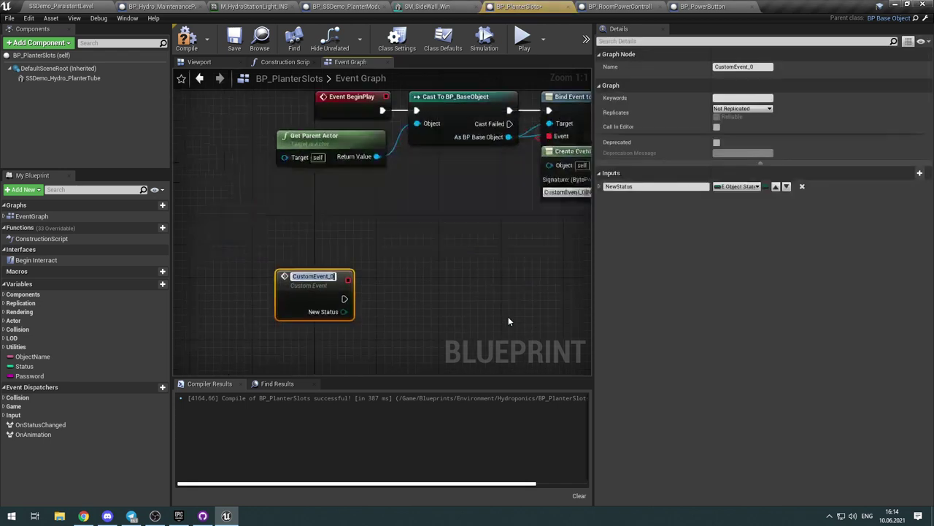
{"action": "type", "text": "On"}
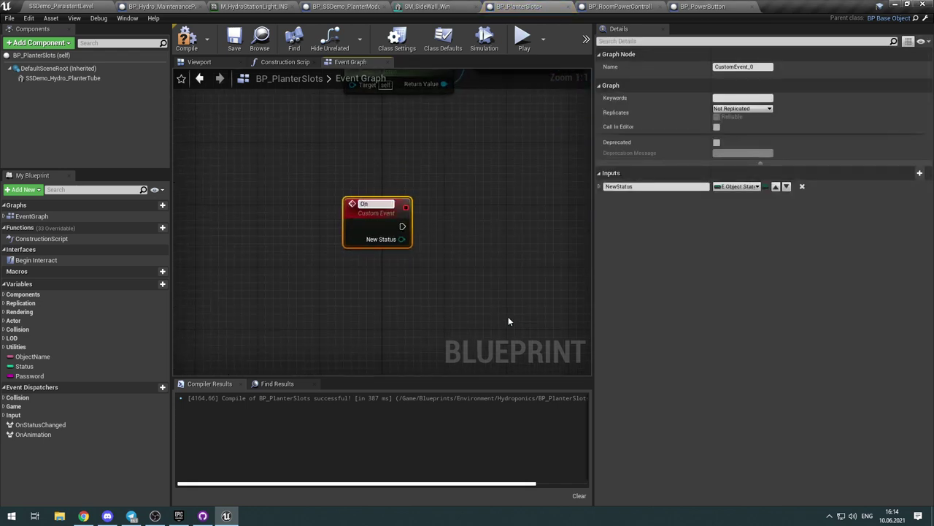
{"action": "type", "text": "ParentCHan"}
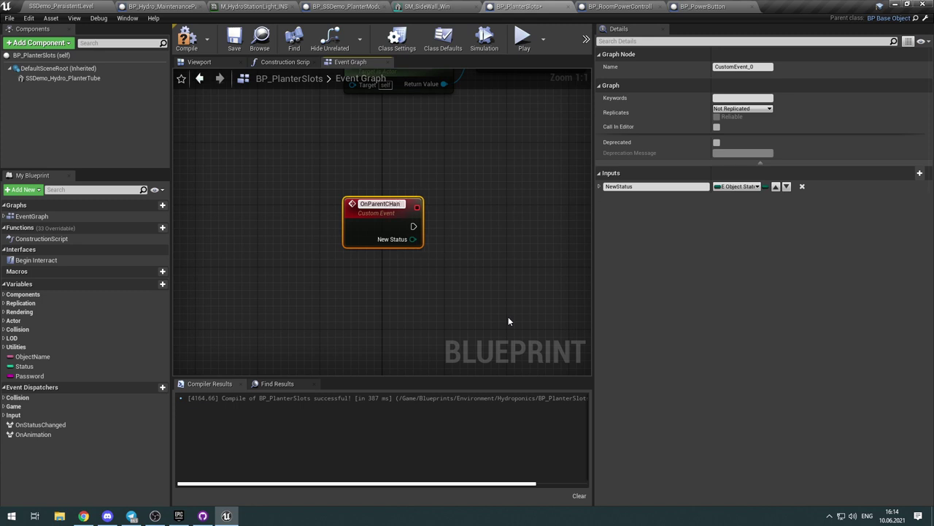
{"action": "key", "text": "BackSpace"}
{"action": "key", "text": "BackSpace"}
{"action": "key", "text": "BackSpace"}
{"action": "type", "text": "hange"}
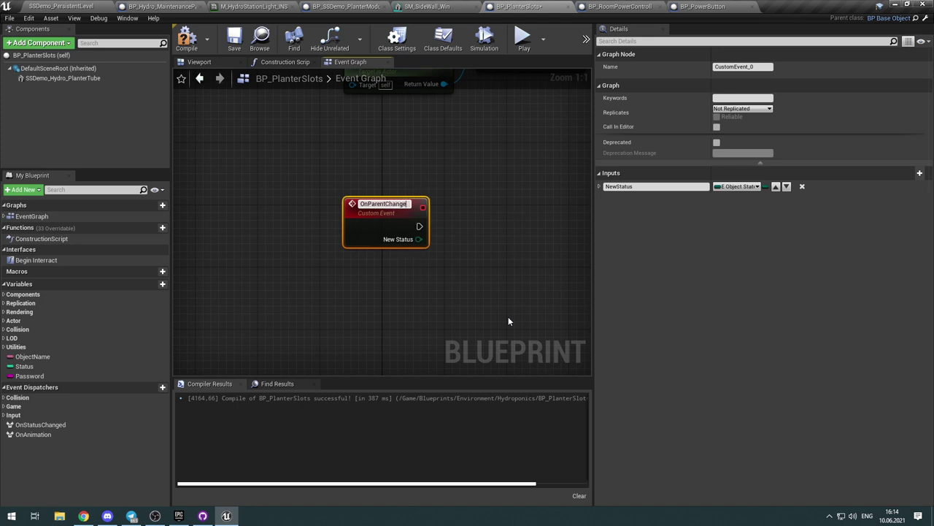
{"action": "type", "text": "State"}
{"action": "key", "text": "Return"}
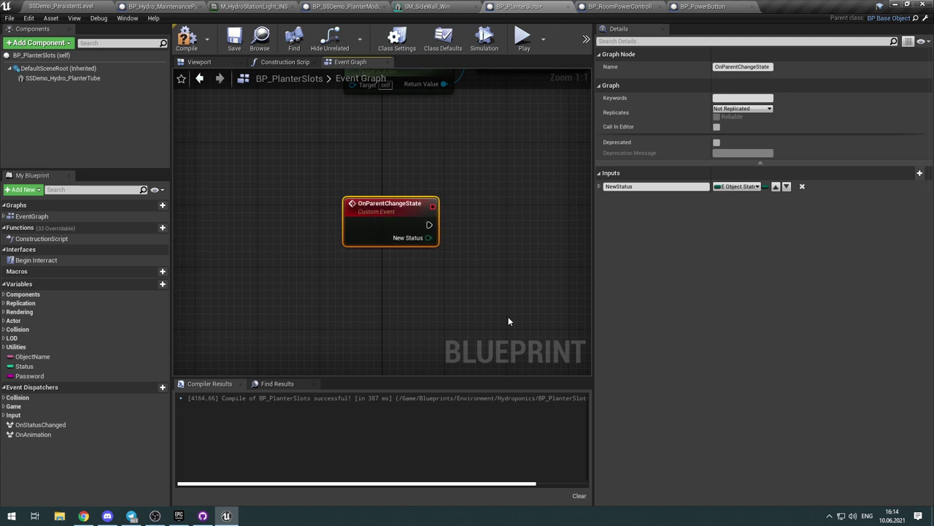
Step: Call On Parent Change State after Get Current Status, pass Status into New Status, and compile the blueprint
{"action": "right_click_drag", "start_coordinate": [465, 195], "coordinate": [87, 322]}
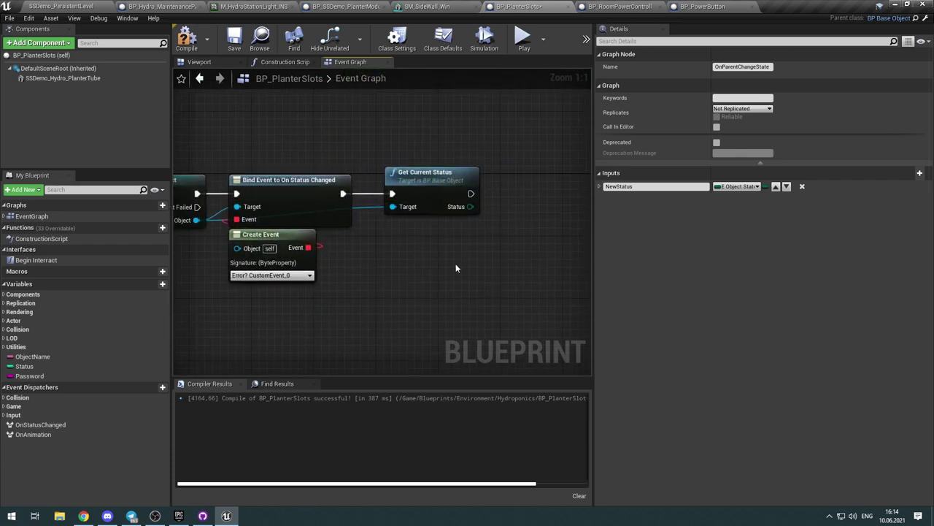
{"action": "left_click_drag", "start_coordinate": [471, 193], "coordinate": [520, 193]}
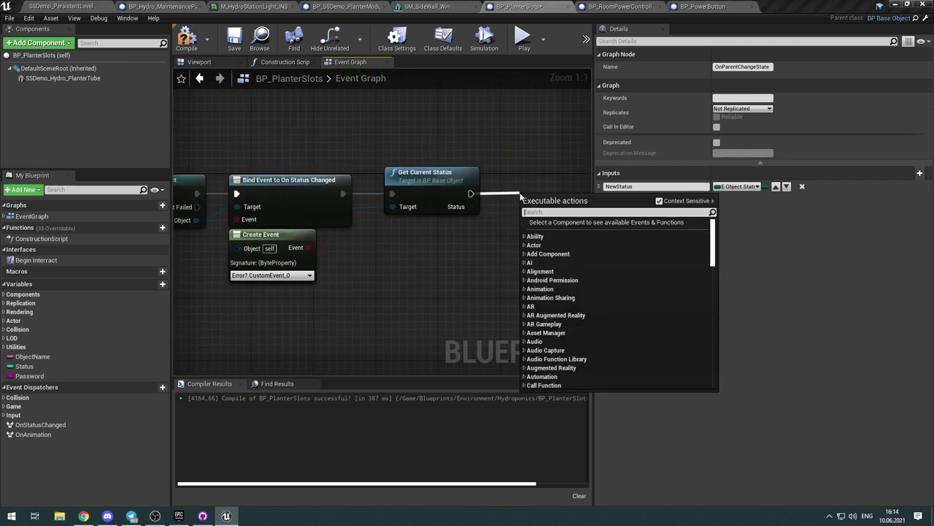
{"action": "type", "text": "Onpa"}
{"action": "key", "text": "Return"}
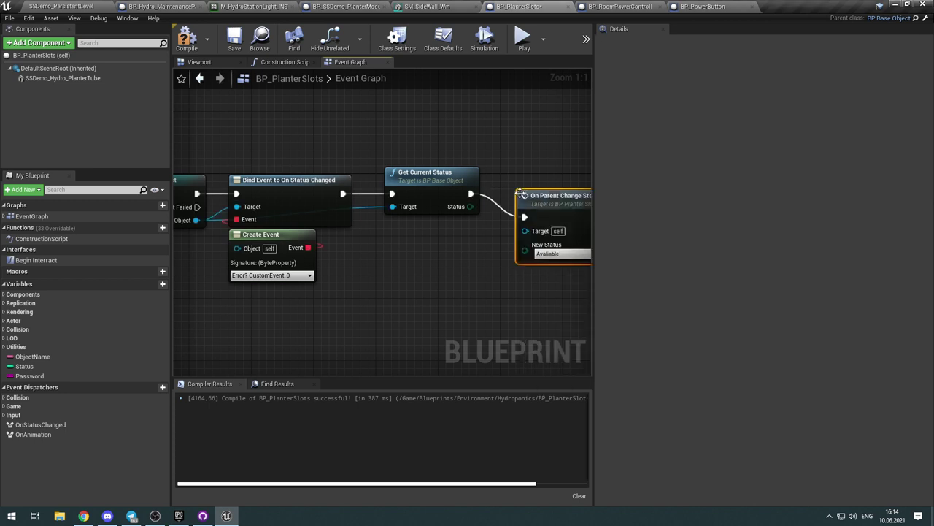
{"action": "left_click_drag", "start_coordinate": [519, 194], "coordinate": [504, 170]}
{"action": "left_click_drag", "start_coordinate": [471, 206], "coordinate": [511, 222]}
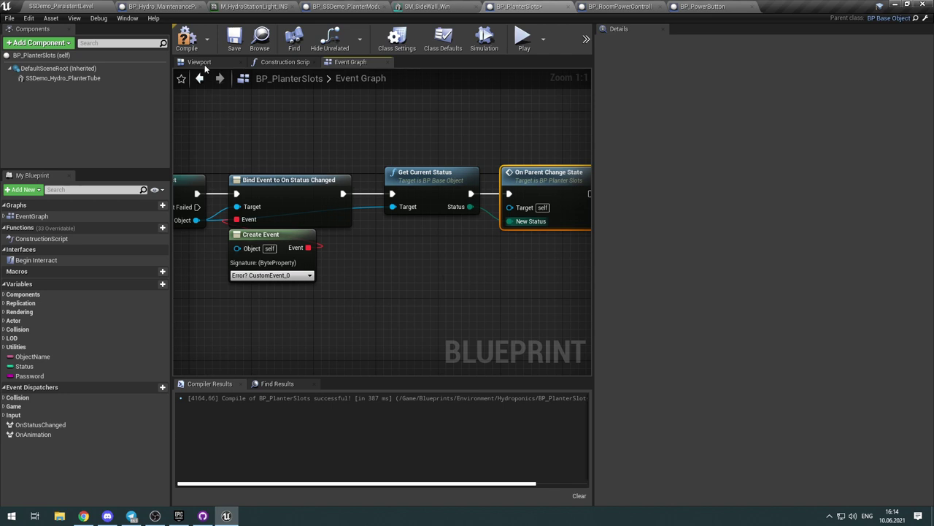
{"action": "left_click", "coordinate": [187, 39]}
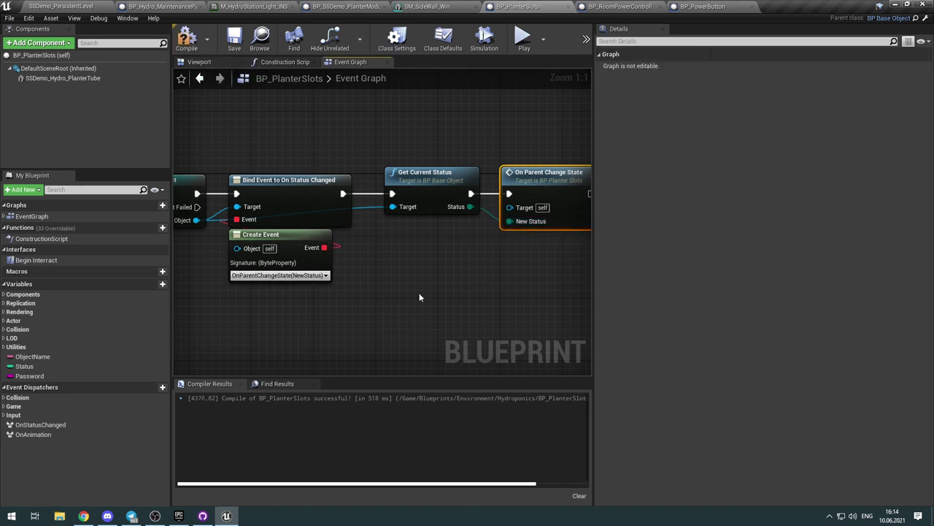
Step: Align the OnParentChangeState event under Event BeginPlay and compile the blueprint again
{"action": "right_click_drag", "start_coordinate": [438, 290], "coordinate": [692, 216]}
{"action": "left_click_drag", "start_coordinate": [274, 291], "coordinate": [312, 291]}
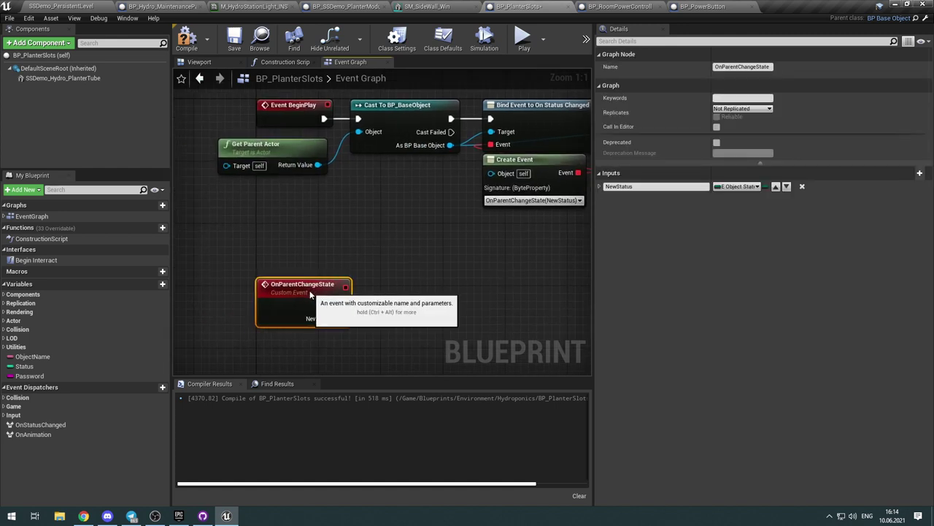
{"action": "left_click", "coordinate": [399, 262]}
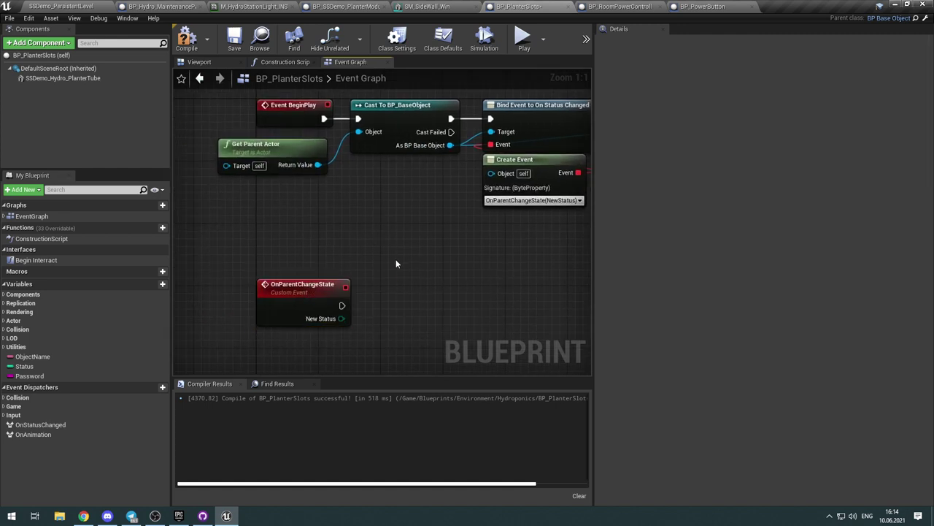
{"action": "left_click", "coordinate": [187, 40]}
Step: Add a Switch on E_ObjectStatuses node driven by OnParentChangeState's New Status, and align it beside the event
{"action": "right_click_drag", "start_coordinate": [360, 305], "coordinate": [308, 280]}
{"action": "left_click_drag", "start_coordinate": [300, 267], "coordinate": [367, 267]}
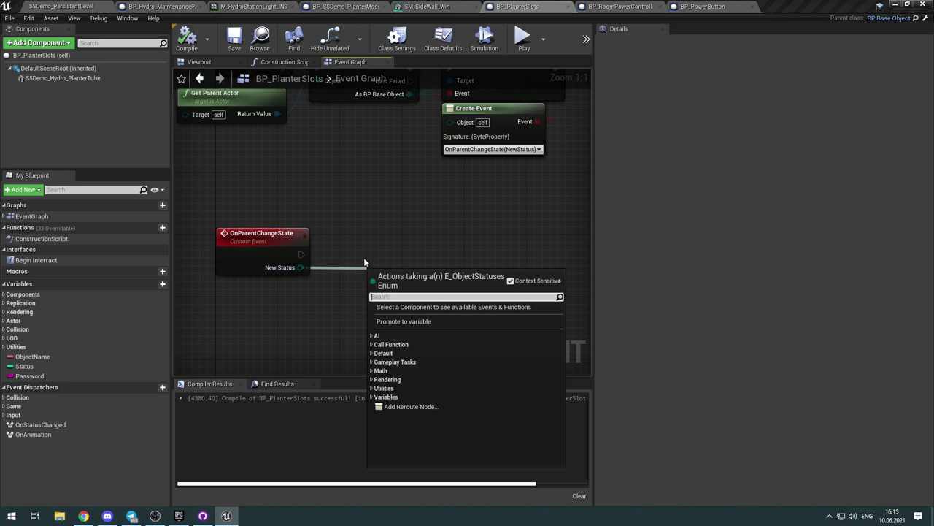
{"action": "type", "text": "switch"}
{"action": "key", "text": "Return"}
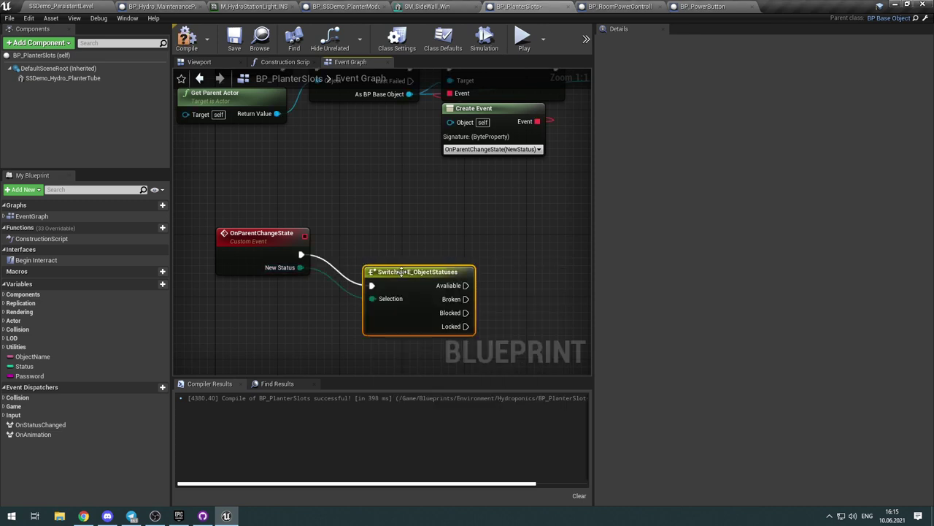
{"action": "left_click_drag", "start_coordinate": [397, 283], "coordinate": [359, 251]}
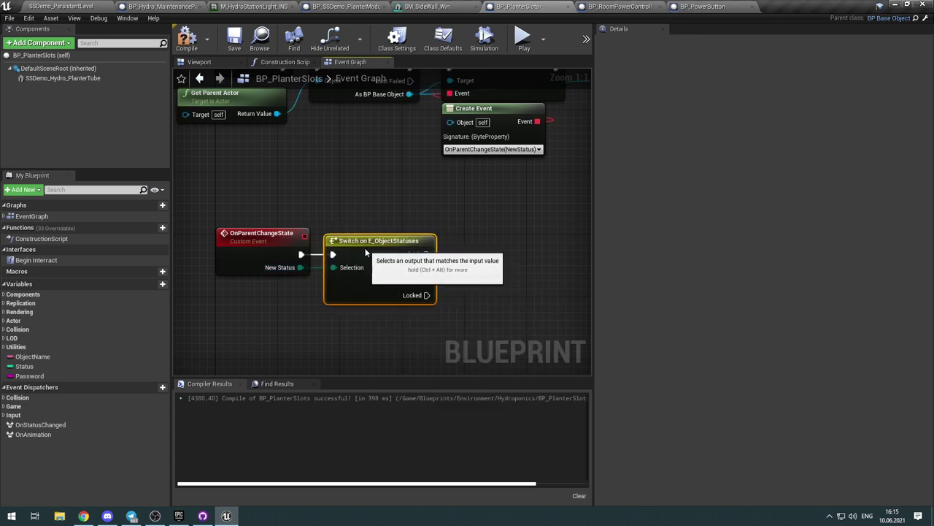
Step: Add an Event Tick node below OnParentChangeState and align it with the events above
{"action": "right_click_drag", "start_coordinate": [282, 339], "coordinate": [378, 167]}
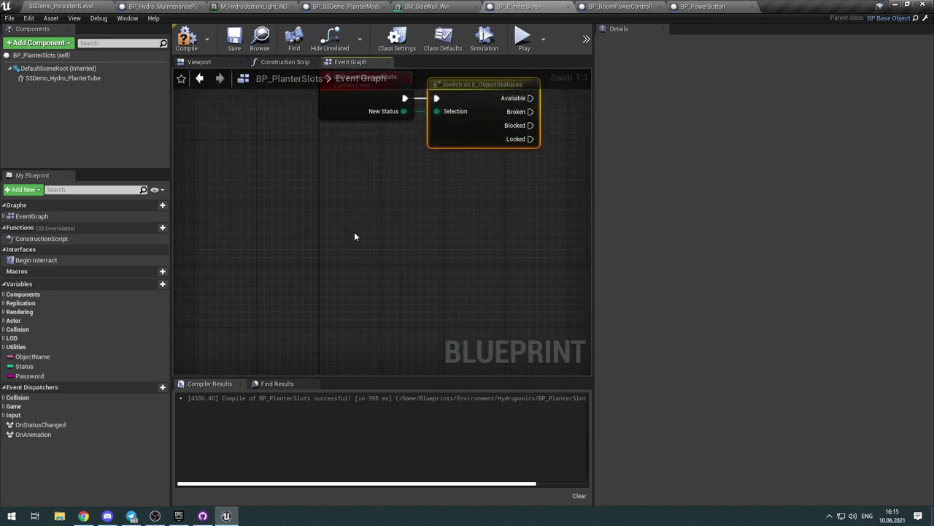
{"action": "right_click", "coordinate": [328, 240]}
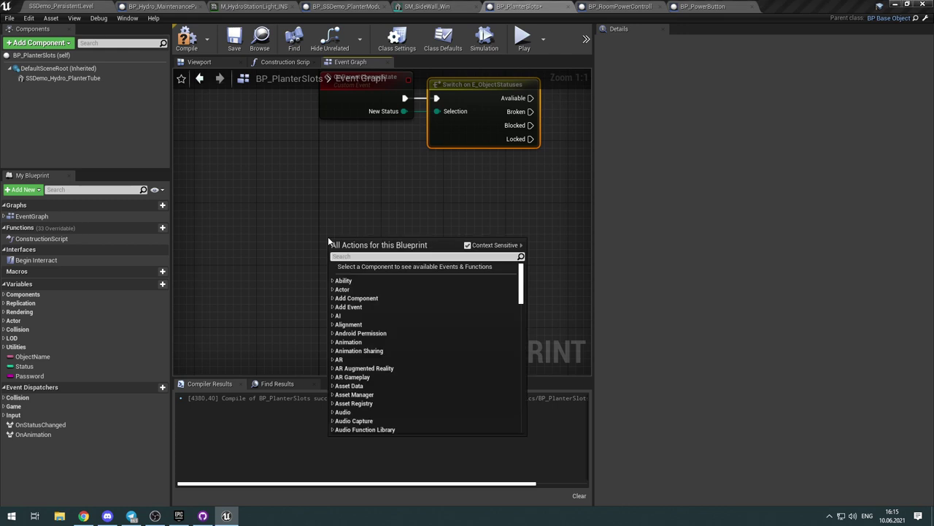
{"action": "type", "text": "t"}
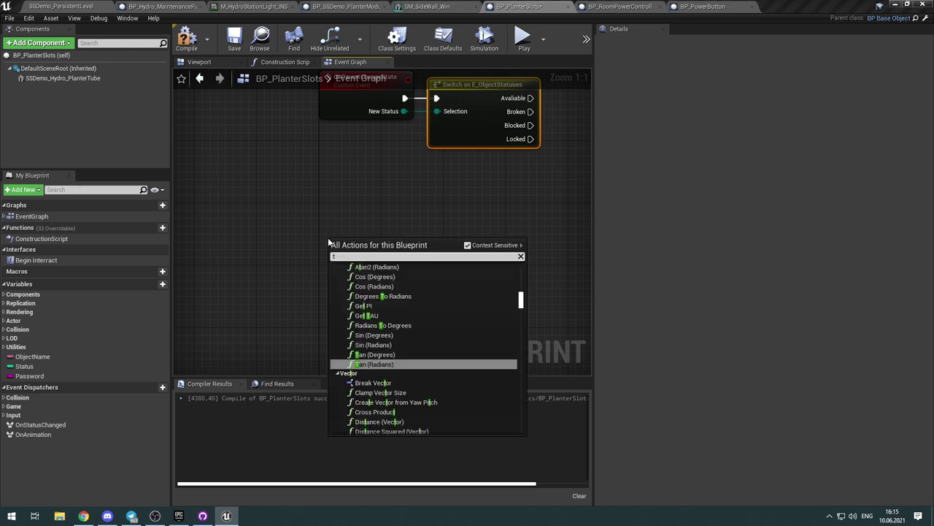
{"action": "key", "text": "BackSpace"}
{"action": "type", "text": "OnTi"}
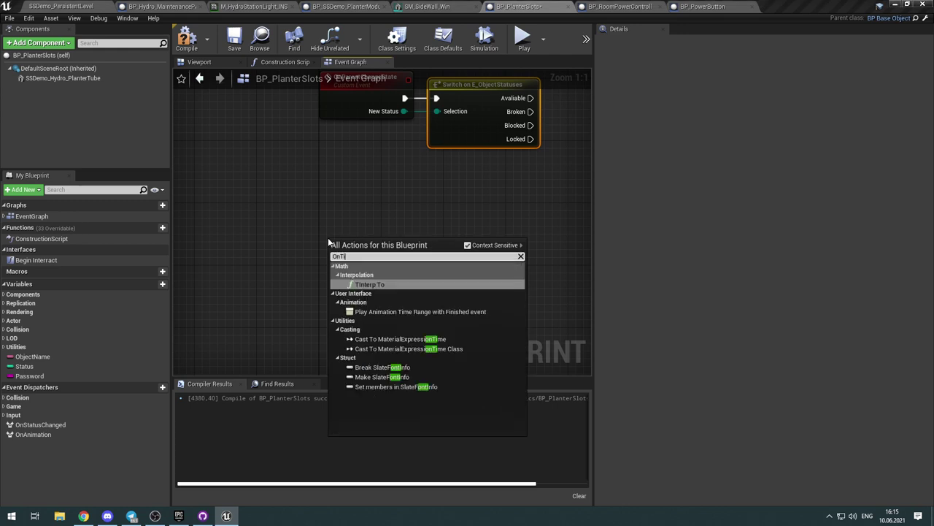
{"action": "key", "text": "BackSpace"}
{"action": "key", "text": "BackSpace"}
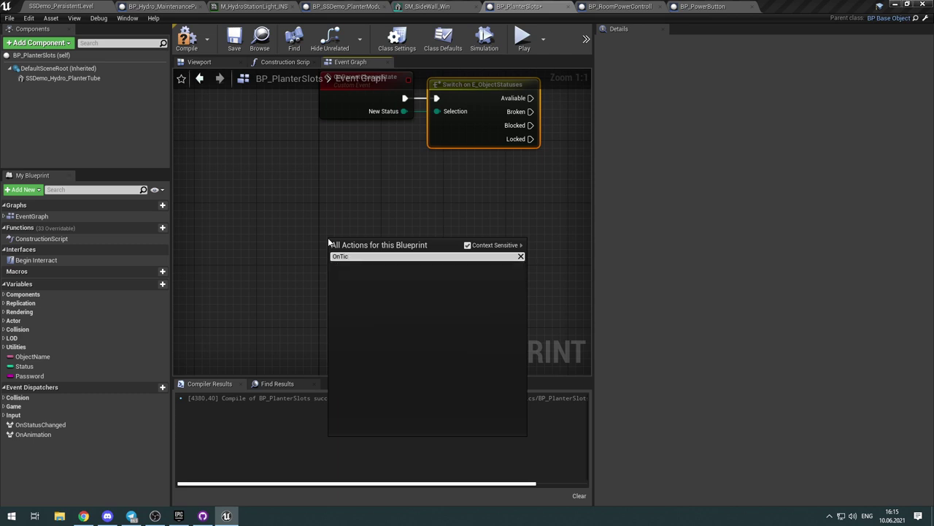
{"action": "key", "text": "BackSpace"}
{"action": "key", "text": "BackSpace"}
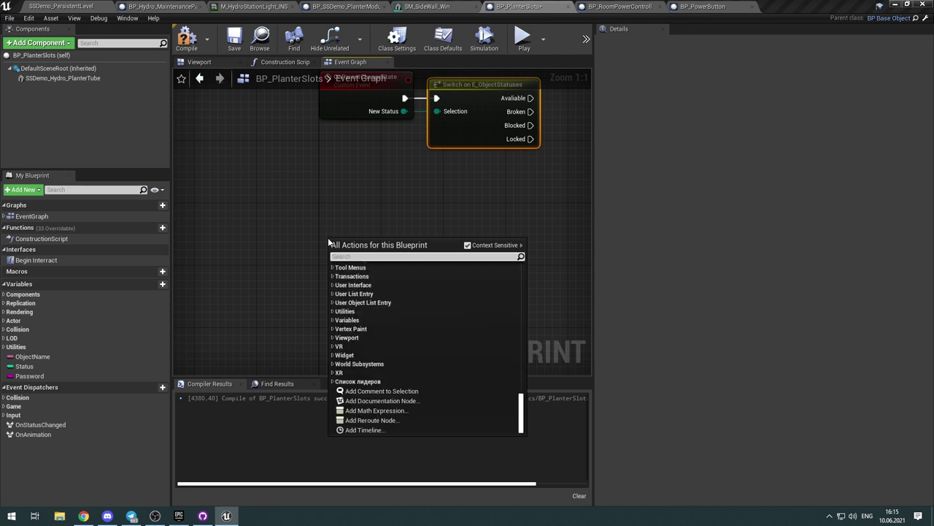
{"action": "type", "text": "Tick"}
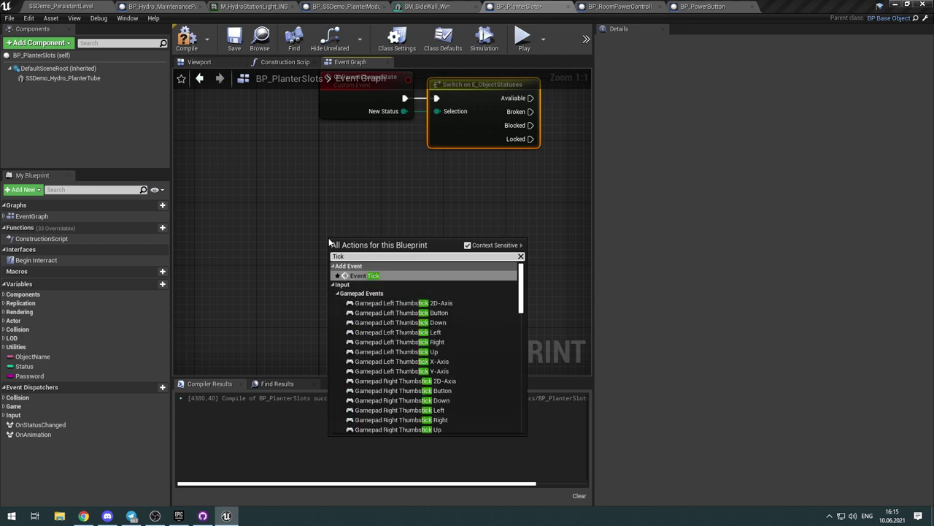
{"action": "key", "text": "Return"}
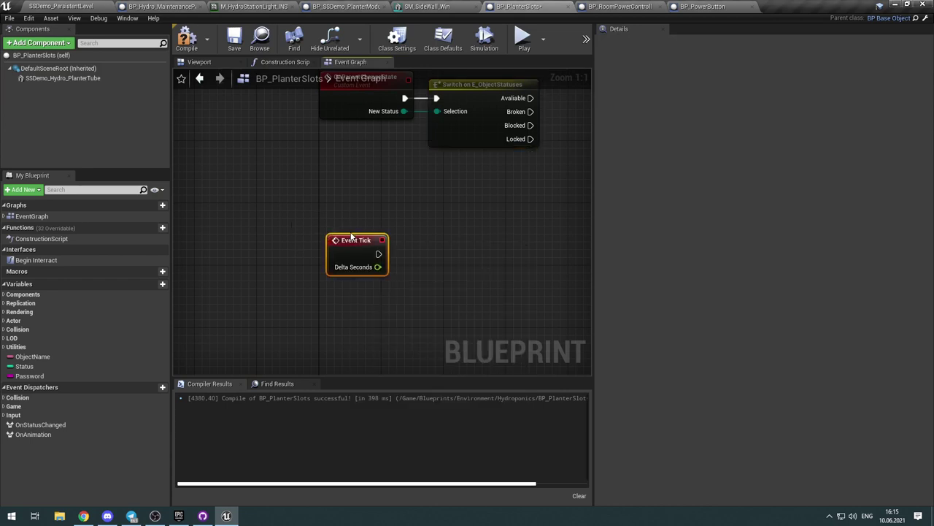
{"action": "left_click_drag", "start_coordinate": [347, 237], "coordinate": [339, 238]}
{"action": "left_click", "coordinate": [393, 261]}
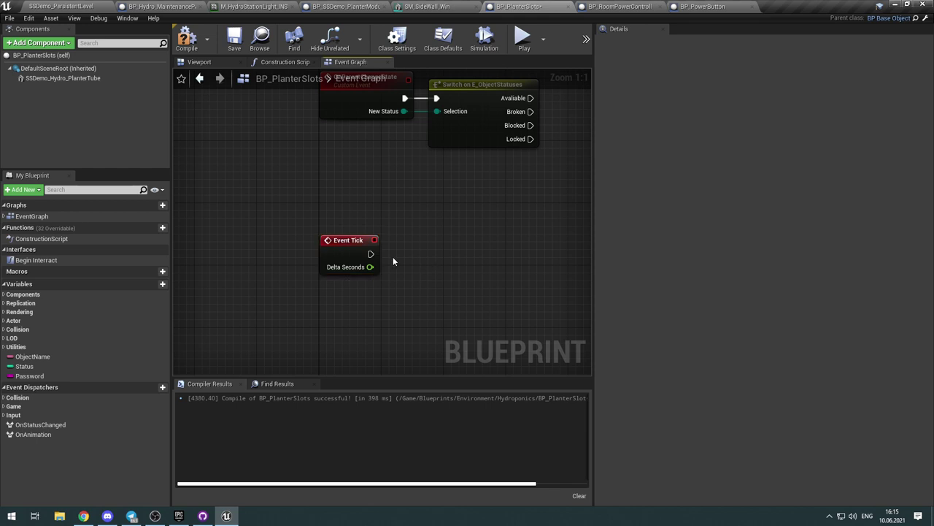
Step: Create a new variable named CurrentTick and set its type to Float
{"action": "right_click_drag", "start_coordinate": [413, 196], "coordinate": [336, 198]}
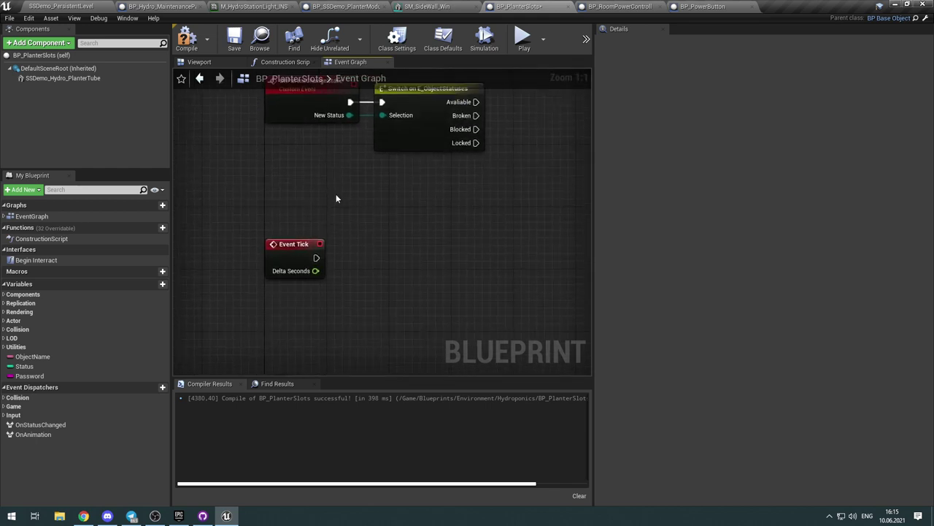
{"action": "left_click", "coordinate": [153, 284]}
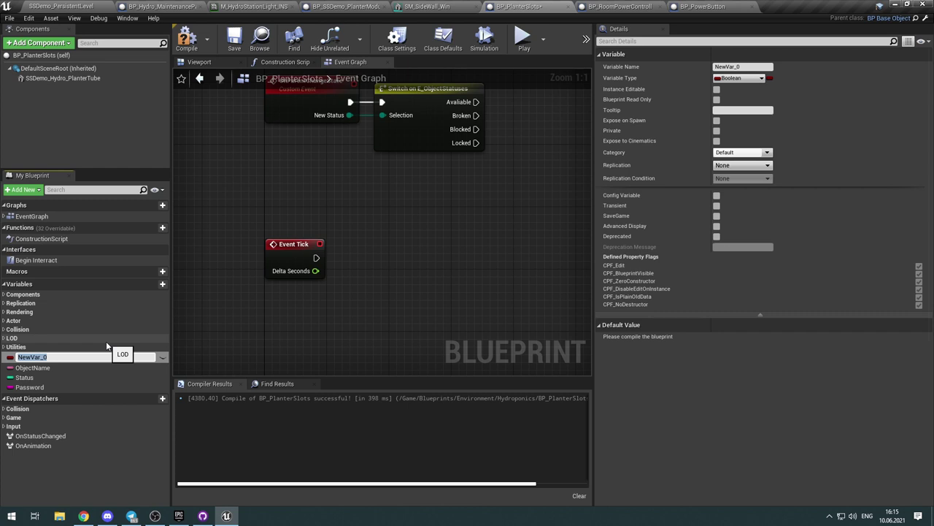
{"action": "type", "text": "CurrentTick"}
{"action": "key", "text": "Return"}
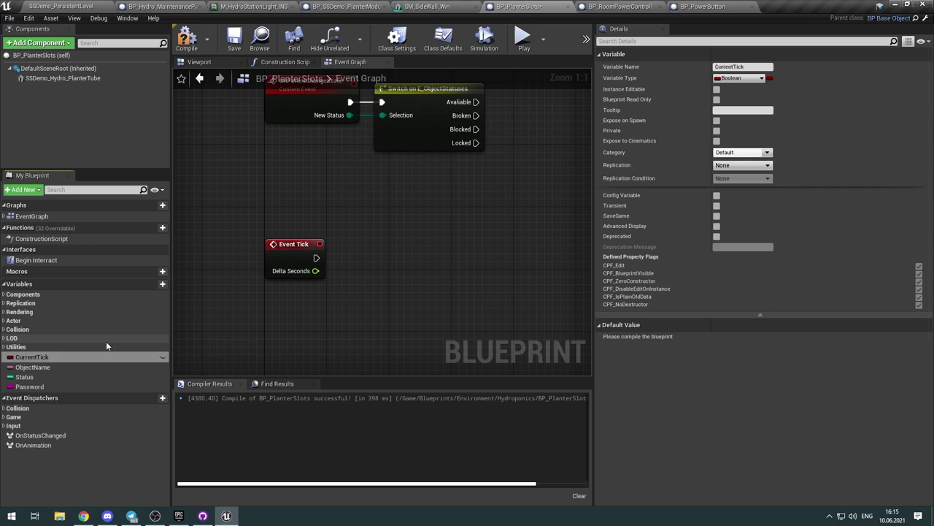
{"action": "left_click", "coordinate": [739, 78]}
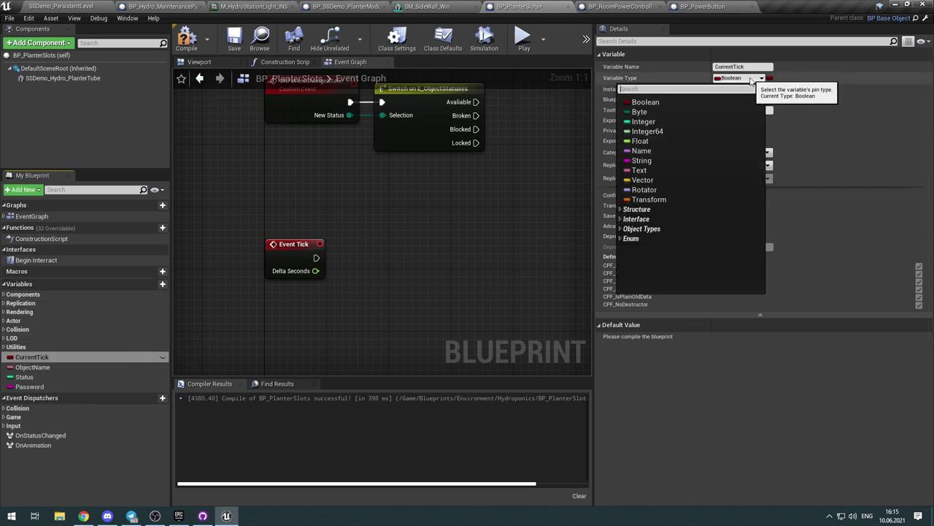
{"action": "left_click", "coordinate": [686, 141]}
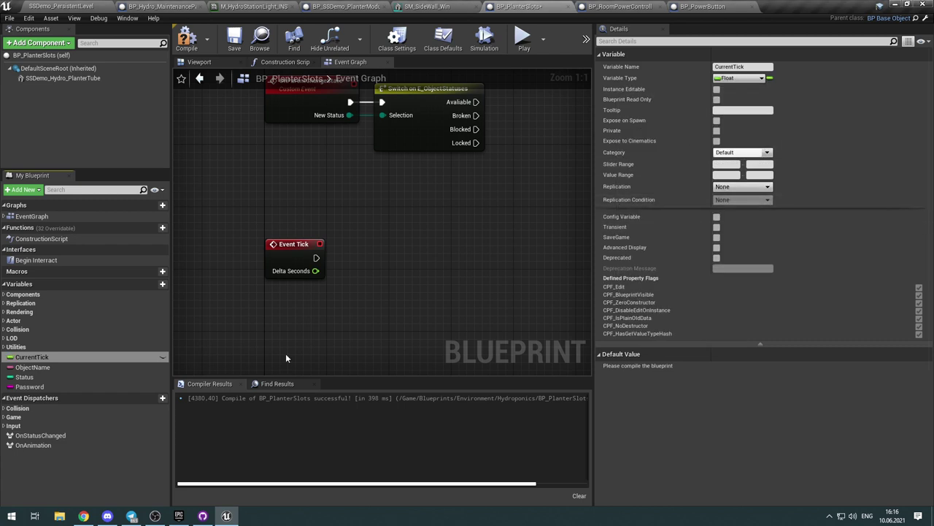
Step: Create another Float variable named BarrierTick
{"action": "left_click", "coordinate": [154, 284]}
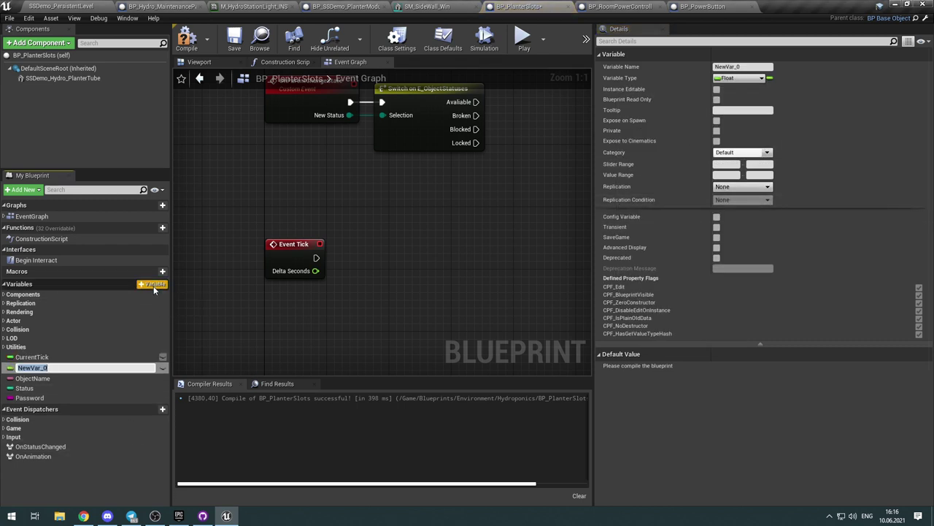
{"action": "type", "text": "Barrier"}
{"action": "type", "text": "Tick"}
{"action": "key", "text": "Return"}
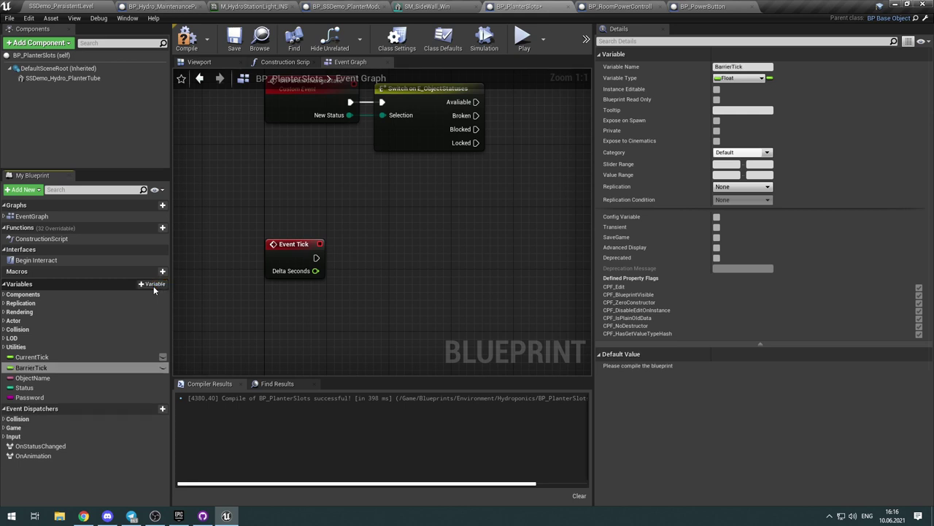
Step: Add a CurrentTick getter feeding a float addition node, connect Delta Seconds as the second operand, and place both beside Event Tick
{"action": "left_click", "coordinate": [49, 359]}
{"action": "left_click_drag", "start_coordinate": [49, 359], "coordinate": [434, 270]}
{"action": "left_click", "coordinate": [408, 238]}
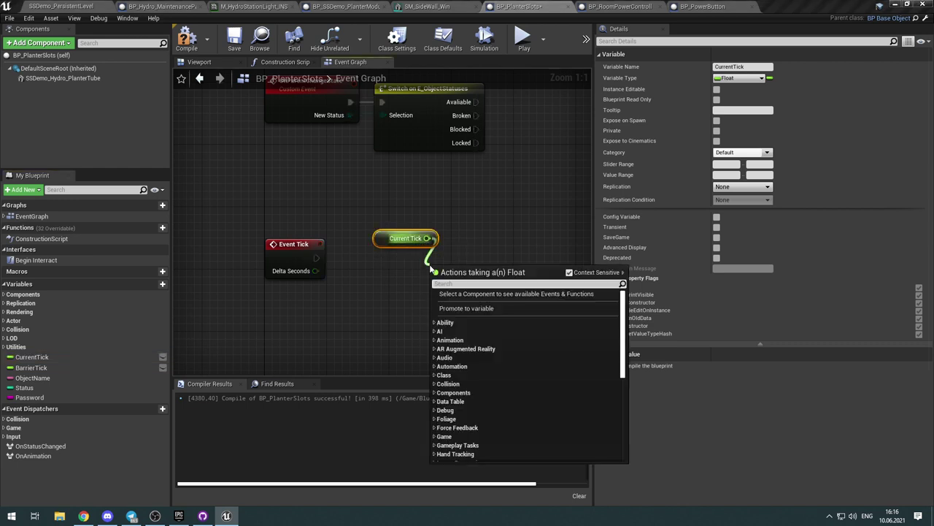
{"action": "type", "text": "+"}
{"action": "key", "text": "Return"}
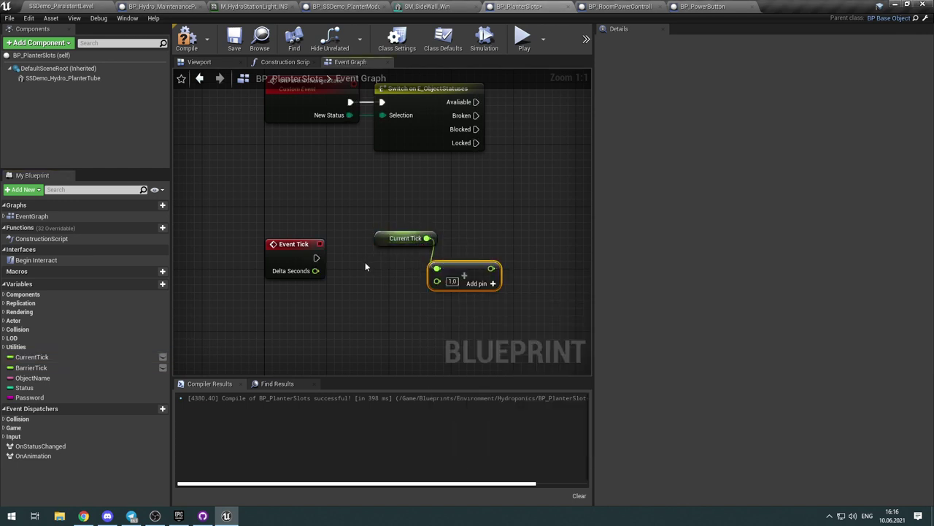
{"action": "left_click_drag", "start_coordinate": [316, 271], "coordinate": [410, 255]}
{"action": "left_click_drag", "start_coordinate": [416, 306], "coordinate": [377, 261]}
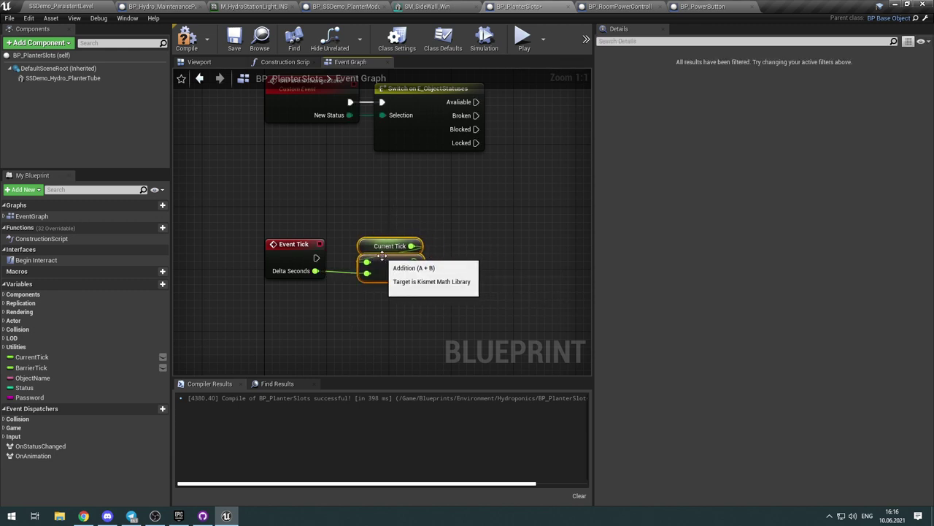
{"action": "left_click", "coordinate": [278, 244]}
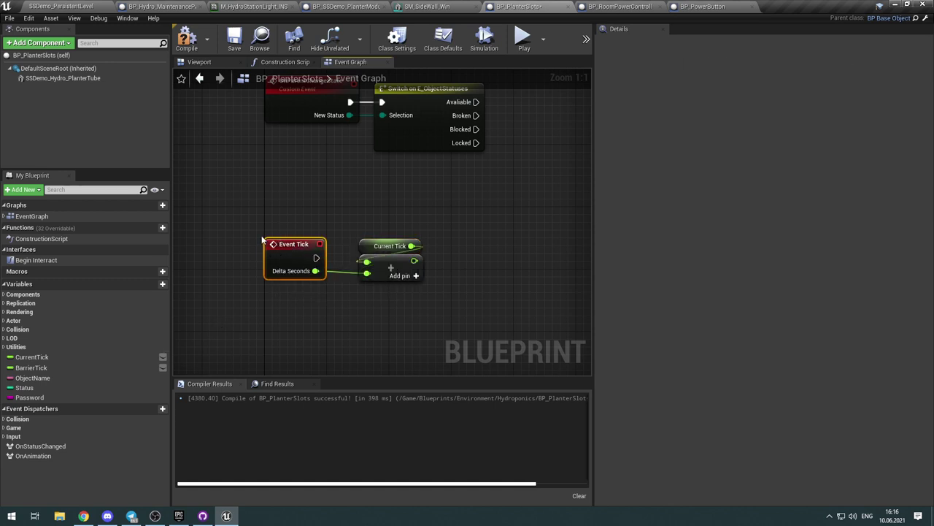
{"action": "left_click", "coordinate": [58, 56]}
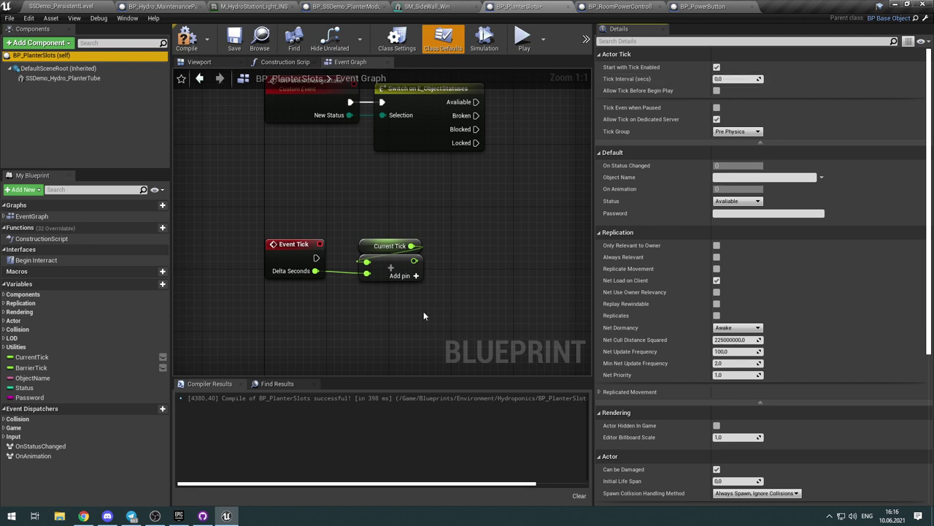
{"action": "left_click_drag", "start_coordinate": [402, 332], "coordinate": [429, 220]}
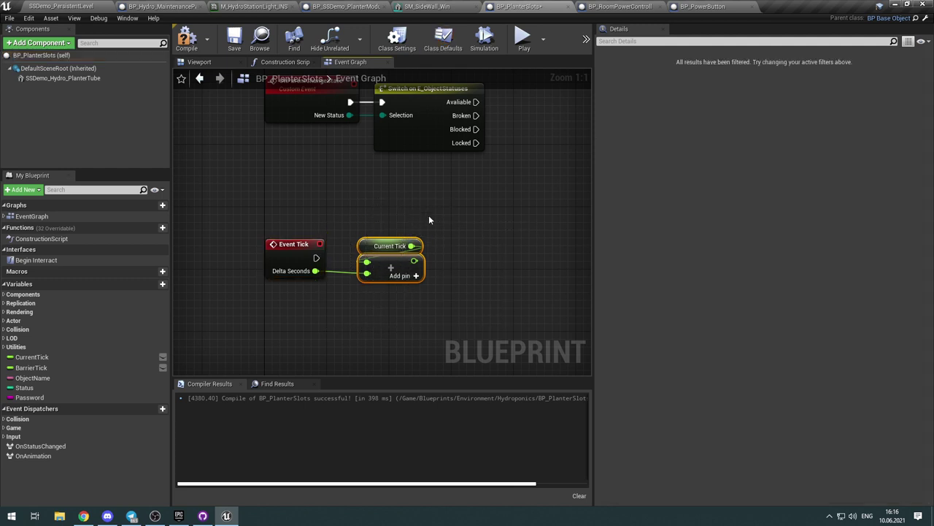
{"action": "left_click", "coordinate": [42, 55]}
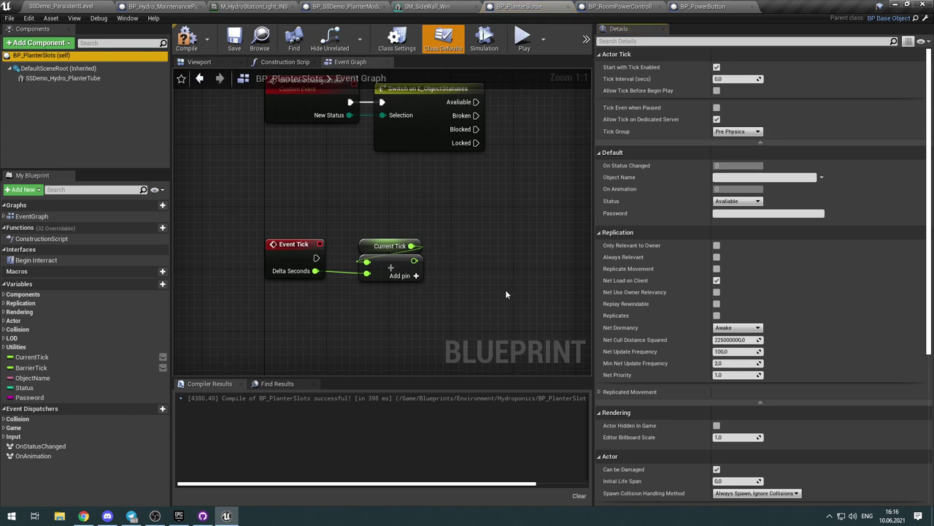
Step: Add a Set CurrentTick node that takes the addition result and connect it to Event Tick's execution output
{"action": "right_click_drag", "start_coordinate": [385, 320], "coordinate": [335, 266]}
{"action": "left_click_drag", "start_coordinate": [292, 230], "coordinate": [308, 246]}
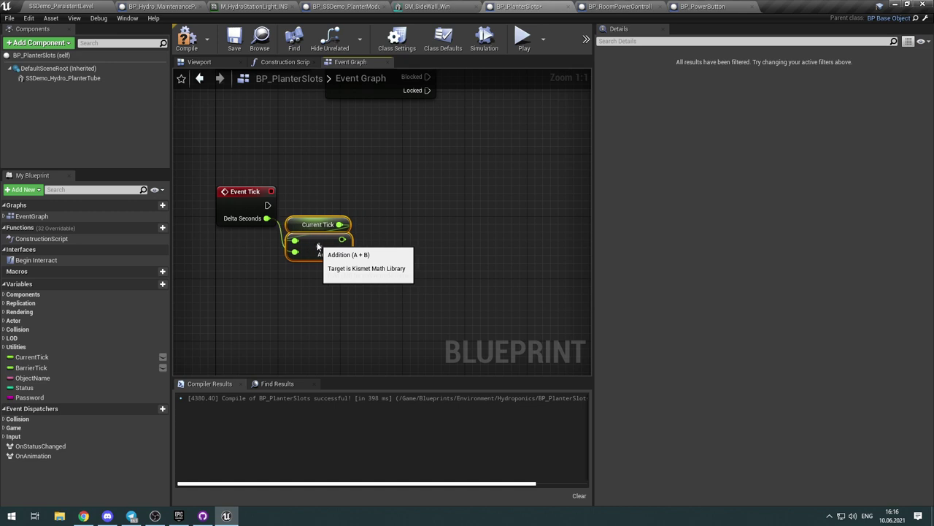
{"action": "left_click_drag", "start_coordinate": [33, 357], "coordinate": [343, 241]}
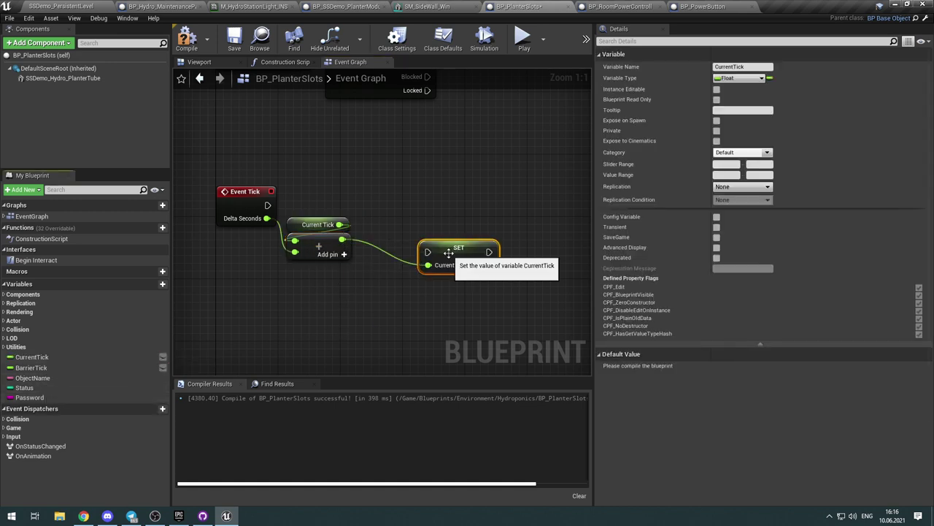
{"action": "left_click_drag", "start_coordinate": [412, 233], "coordinate": [397, 210]}
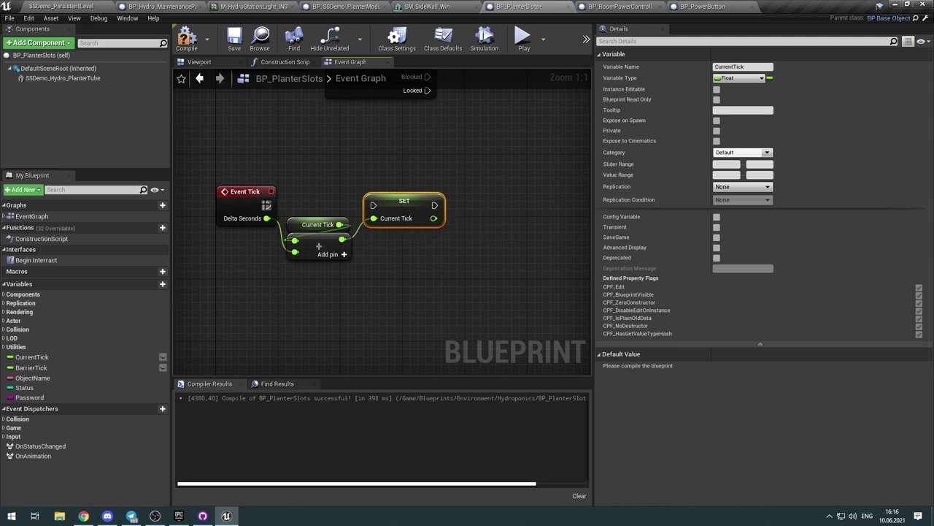
{"action": "left_click_drag", "start_coordinate": [268, 205], "coordinate": [372, 205]}
Step: Add a float >= node comparing the Set CurrentTick output with the BarrierTick variable
{"action": "right_click_drag", "start_coordinate": [504, 242], "coordinate": [375, 261]}
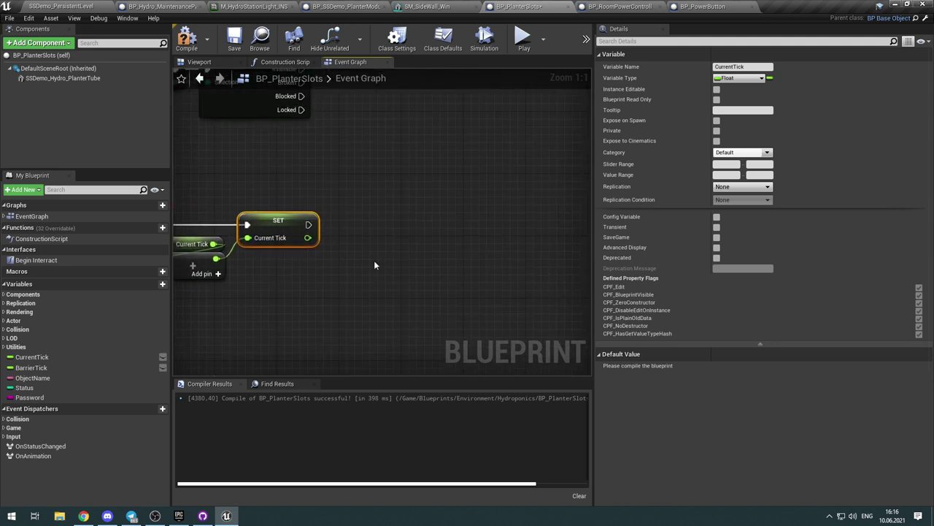
{"action": "left_click_drag", "start_coordinate": [309, 239], "coordinate": [386, 239]}
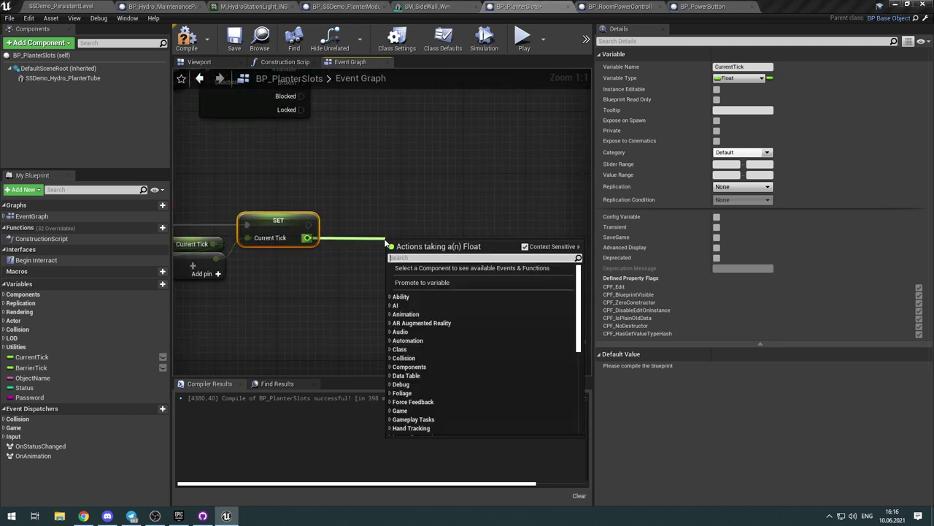
{"action": "type", "text": ">="}
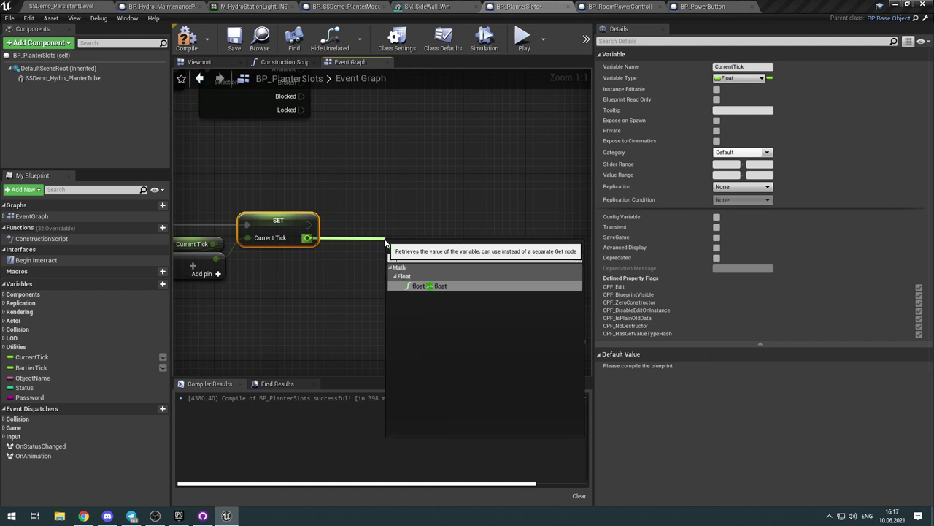
{"action": "key", "text": "Return"}
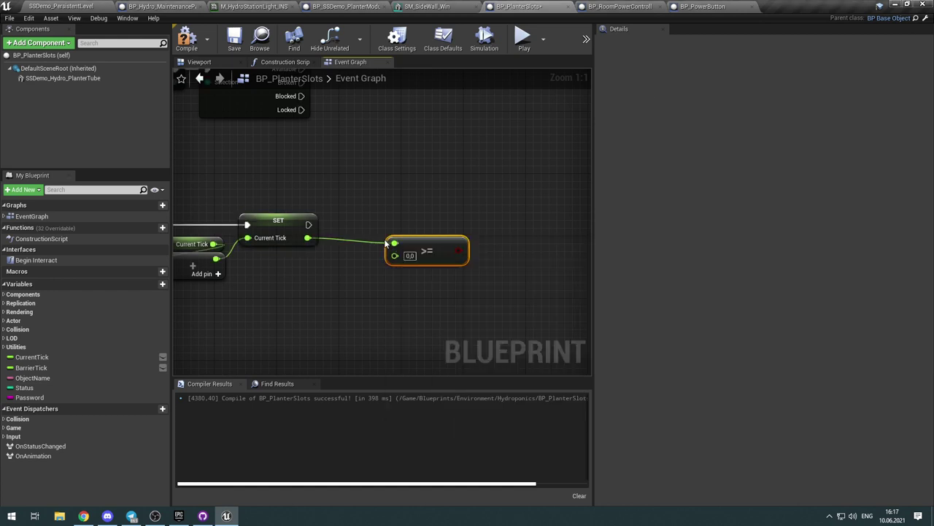
{"action": "left_click", "coordinate": [47, 368]}
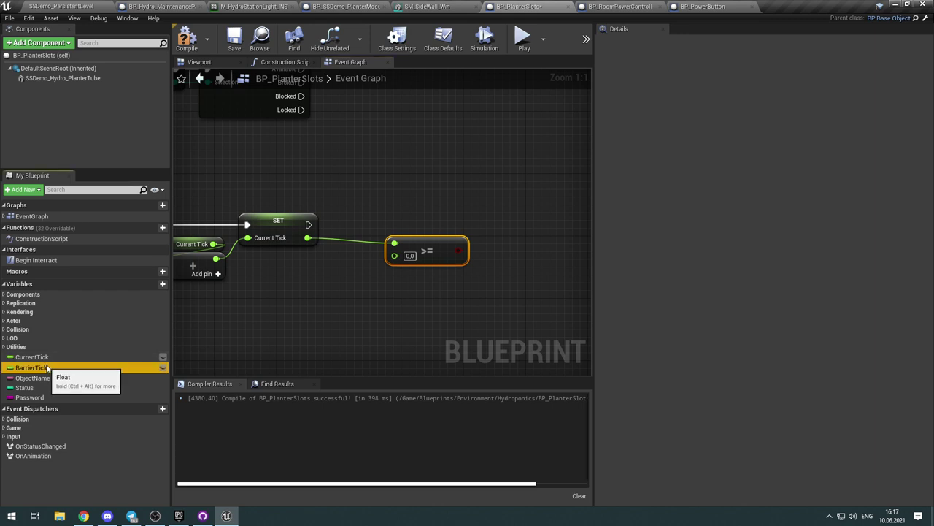
{"action": "left_click_drag", "start_coordinate": [46, 368], "coordinate": [395, 243]}
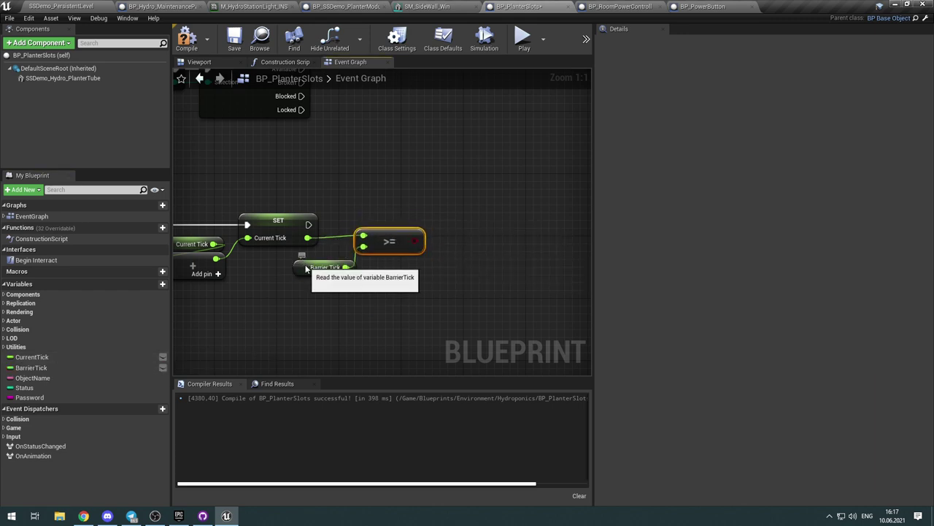
Step: Compile the blueprint and set BarrierTick's default value to 5
{"action": "left_click", "coordinate": [306, 268]}
{"action": "left_click", "coordinate": [185, 40]}
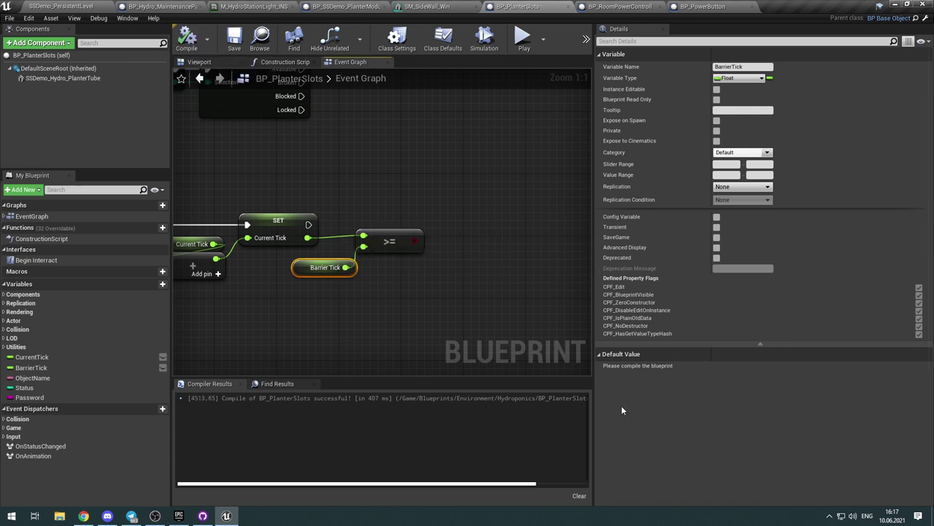
{"action": "left_click", "coordinate": [196, 40]}
{"action": "left_click", "coordinate": [719, 367]}
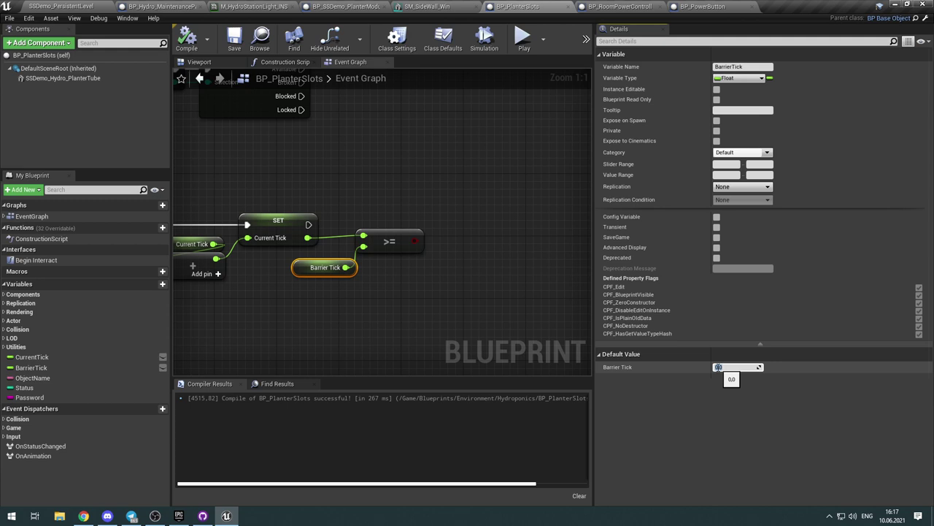
{"action": "type", "text": "5"}
{"action": "key", "text": "Return"}
{"action": "left_click", "coordinate": [497, 312]}
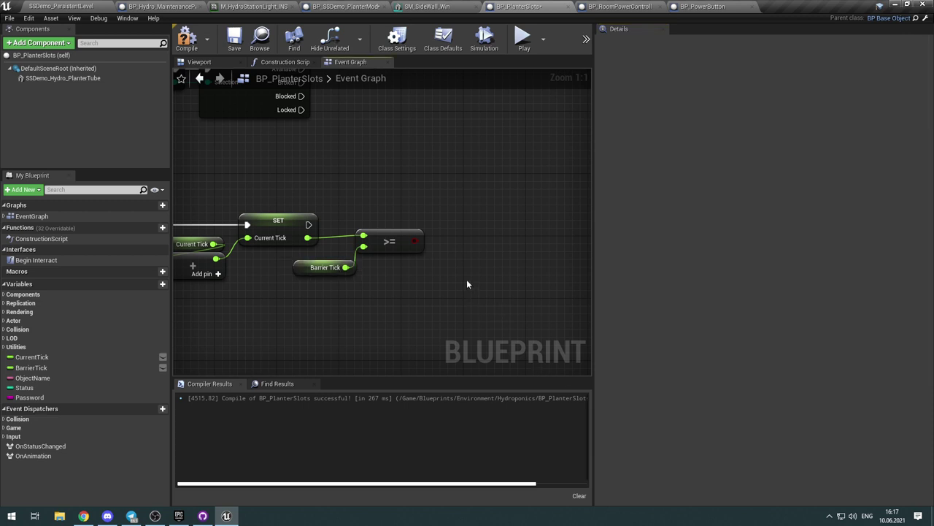
{"action": "right_click_drag", "start_coordinate": [467, 281], "coordinate": [449, 285]}
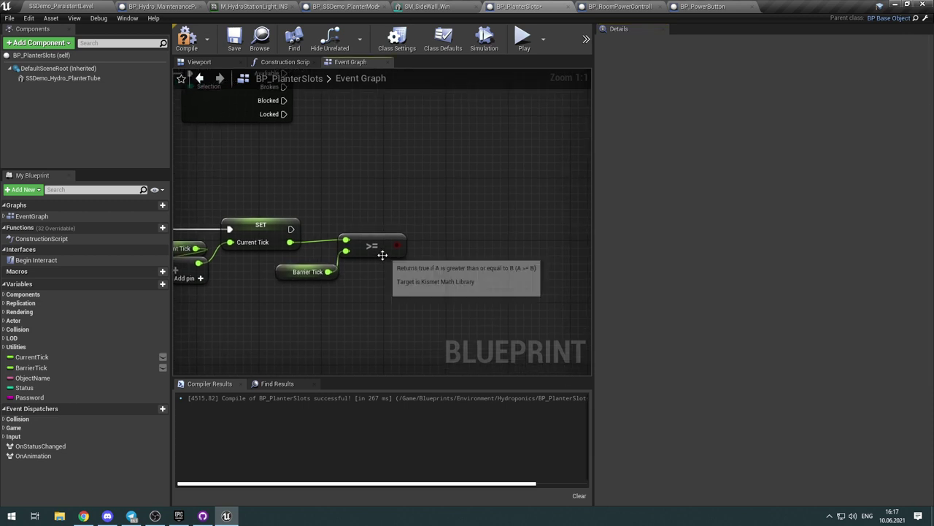
{"action": "left_click_drag", "start_coordinate": [382, 254], "coordinate": [383, 263]}
{"action": "key", "text": "ctrl+z"}
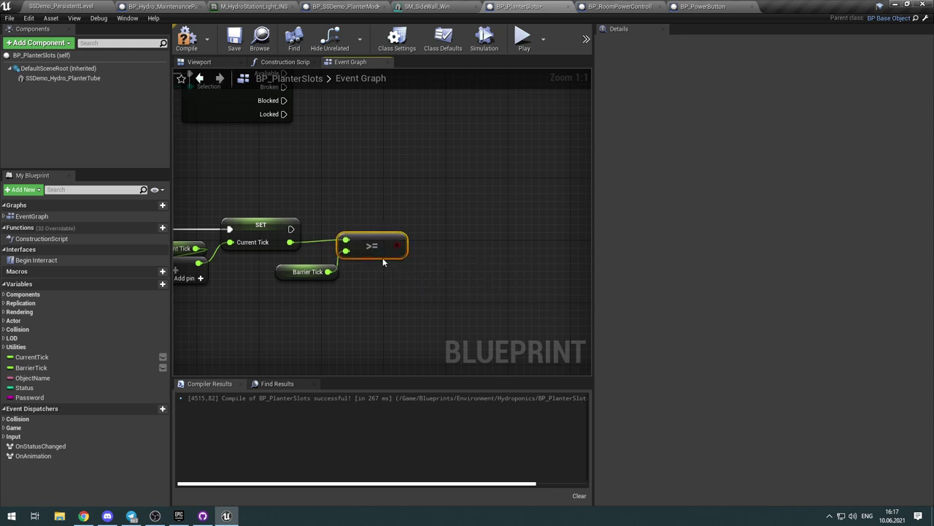
{"action": "left_click", "coordinate": [379, 284]}
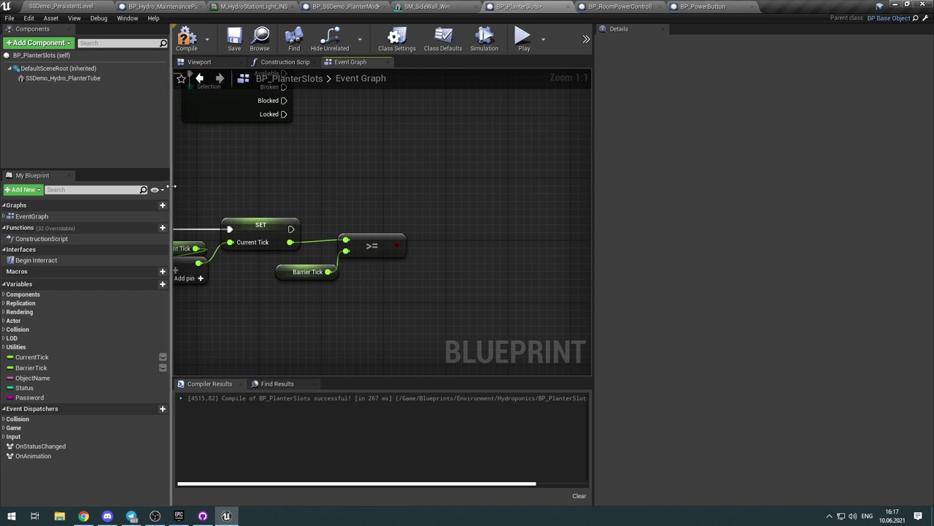
Step: Disable Start with Tick Enabled in the class defaults of BP_PlanterSlots
{"action": "right_click_drag", "start_coordinate": [283, 191], "coordinate": [434, 193]}
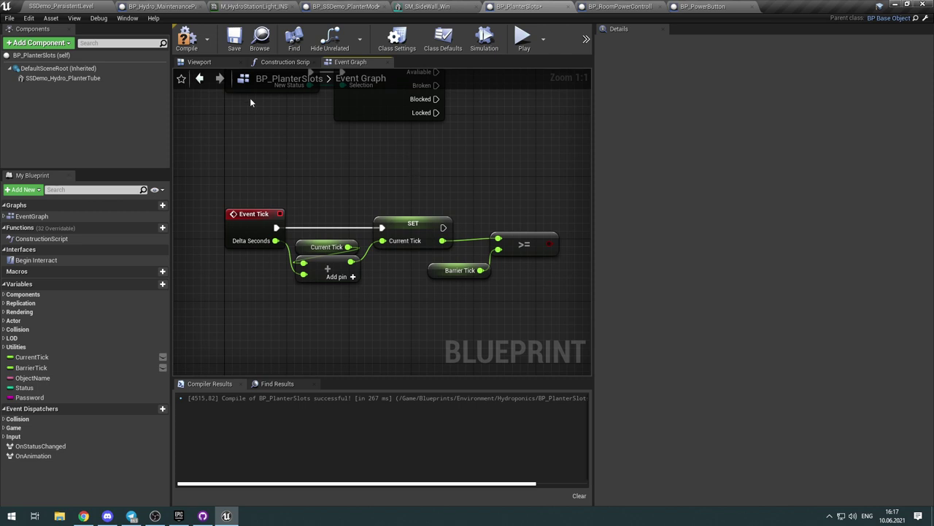
{"action": "left_click", "coordinate": [42, 55]}
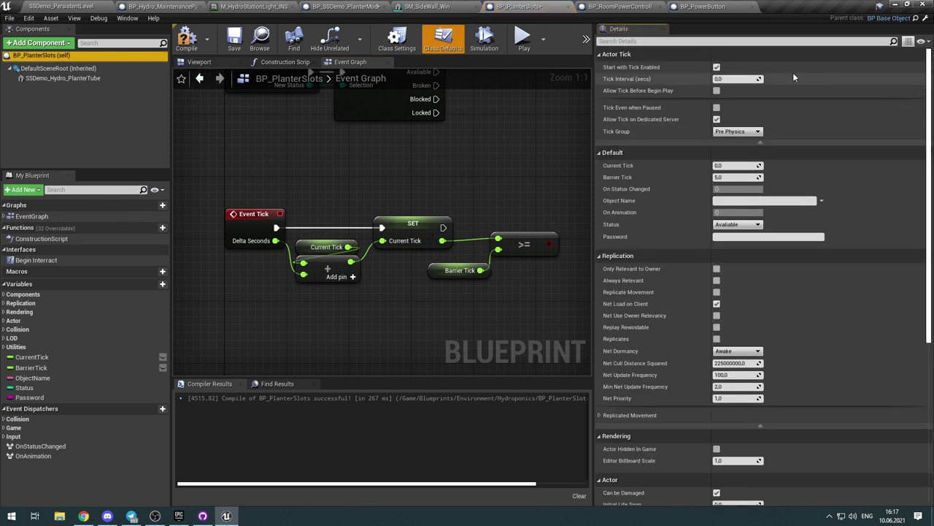
{"action": "left_click", "coordinate": [717, 67]}
Step: Delete the Event Tick node group and the CurrentTick and BarrierTick variables, and compile the blueprint
{"action": "left_click_drag", "start_coordinate": [517, 319], "coordinate": [241, 211]}
{"action": "key", "text": "Delete"}
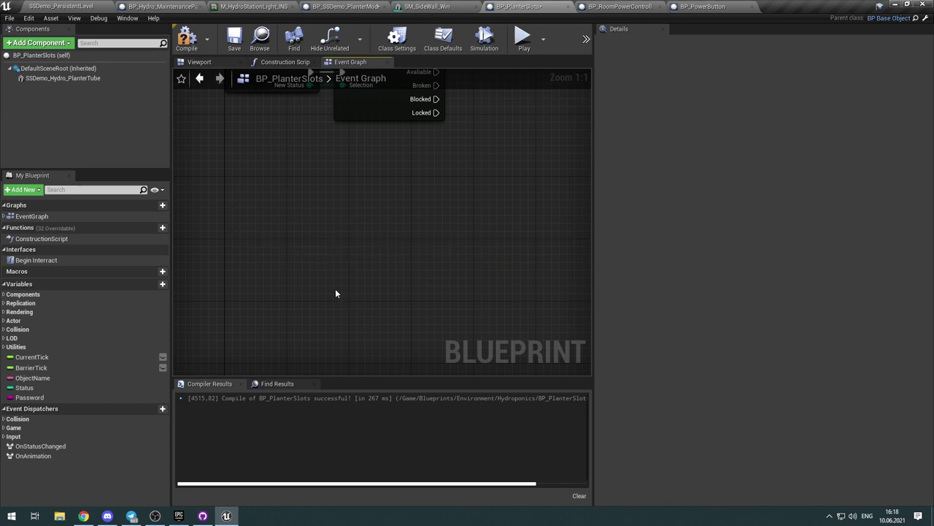
{"action": "left_click", "coordinate": [68, 357]}
{"action": "key", "text": "Delete"}
{"action": "left_click", "coordinate": [66, 357]}
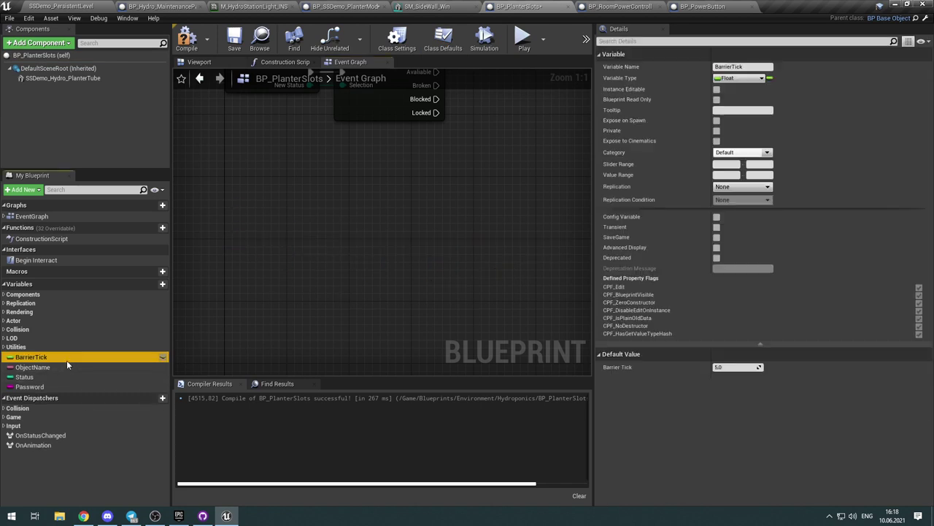
{"action": "key", "text": "Delete"}
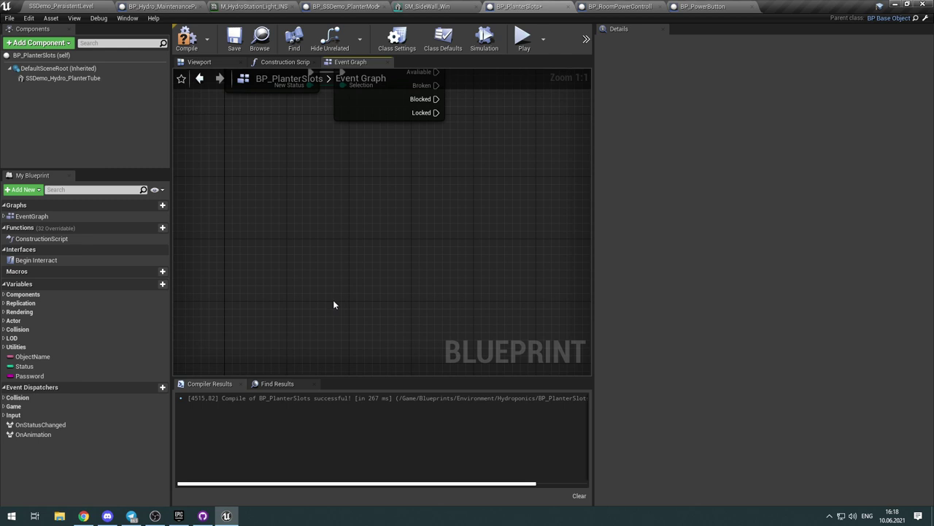
{"action": "right_click_drag", "start_coordinate": [369, 226], "coordinate": [296, 341]}
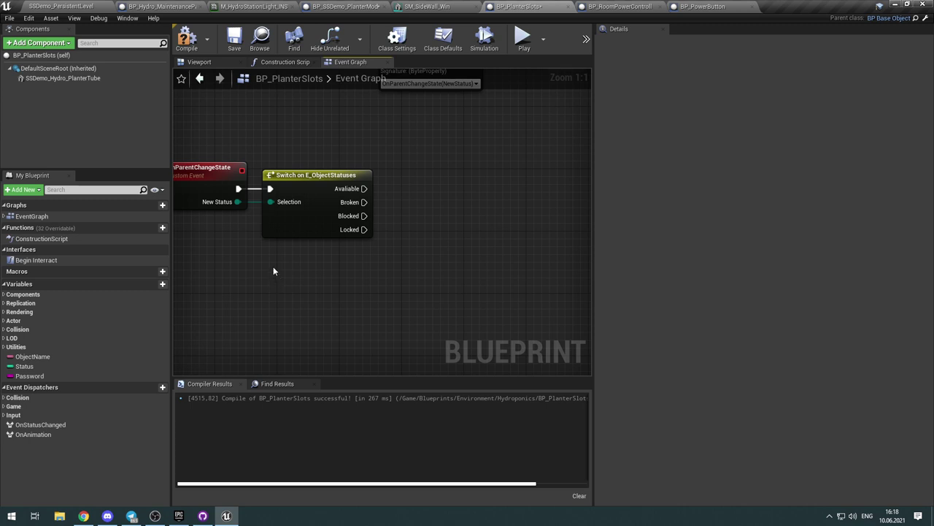
{"action": "left_click", "coordinate": [186, 40]}
Step: Examine BP_SSDemo_PlanterModule's components and construction script, BP_RoomPowerControll's Spawn Fuse function, and the status binding in BP_PlanterSlots
{"action": "right_click_drag", "start_coordinate": [367, 131], "coordinate": [199, 282]}
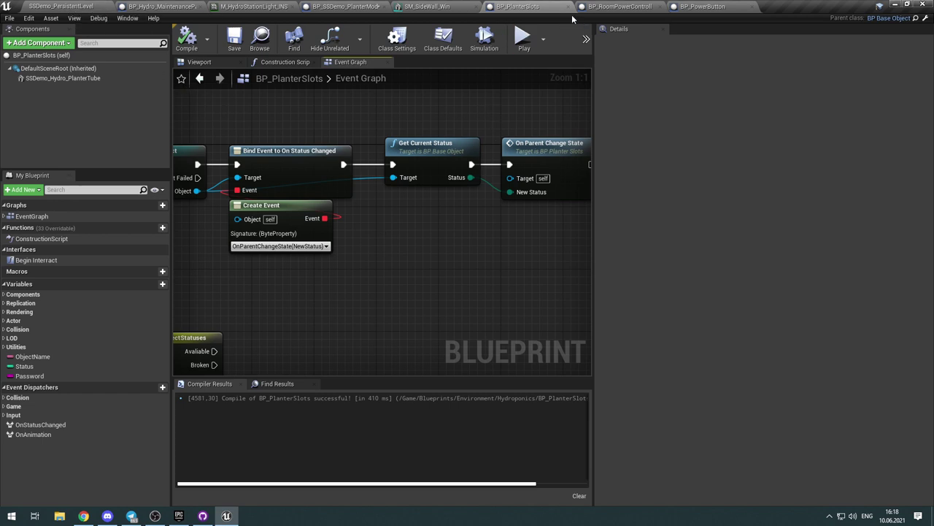
{"action": "left_click", "coordinate": [350, 7]}
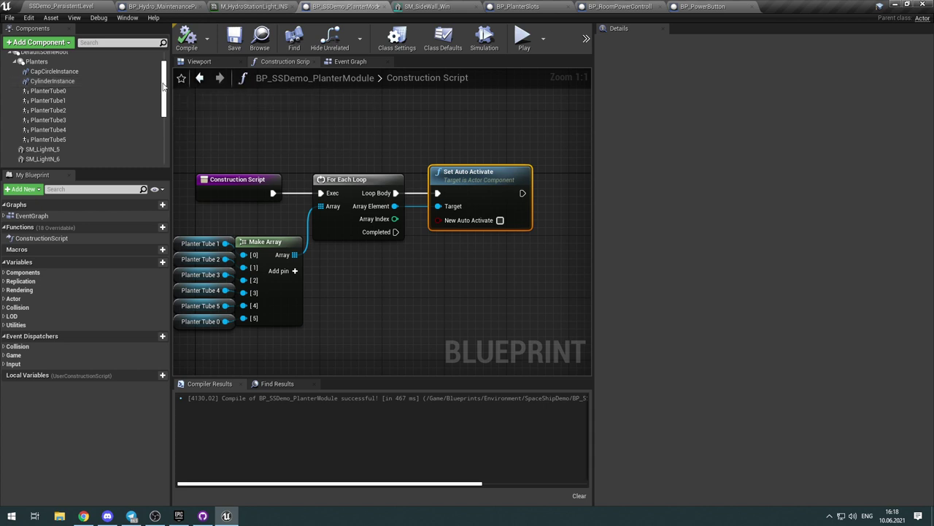
{"action": "scroll", "coordinate": [161, 91], "scroll_direction": "down", "scroll_amount": 5}
{"action": "scroll", "coordinate": [166, 102], "scroll_direction": "up", "scroll_amount": 5}
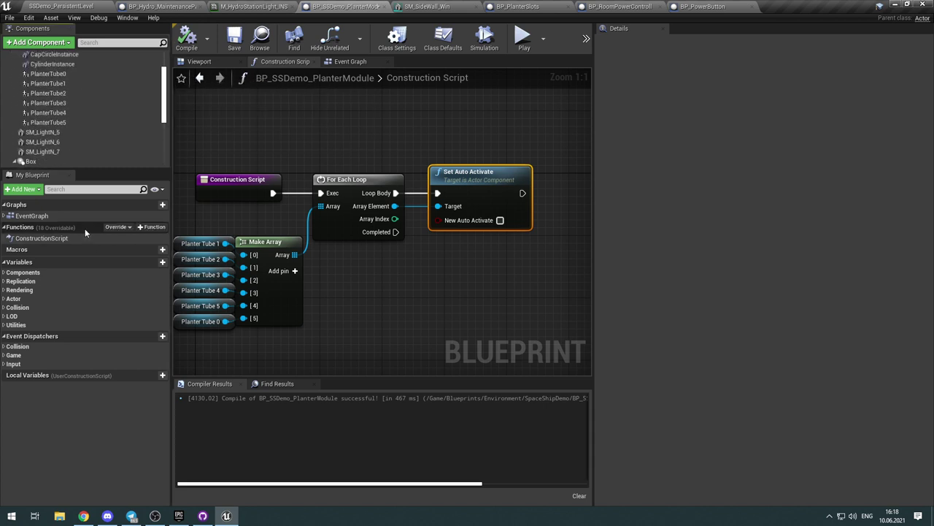
{"action": "mouse_move", "coordinate": [119, 229]}
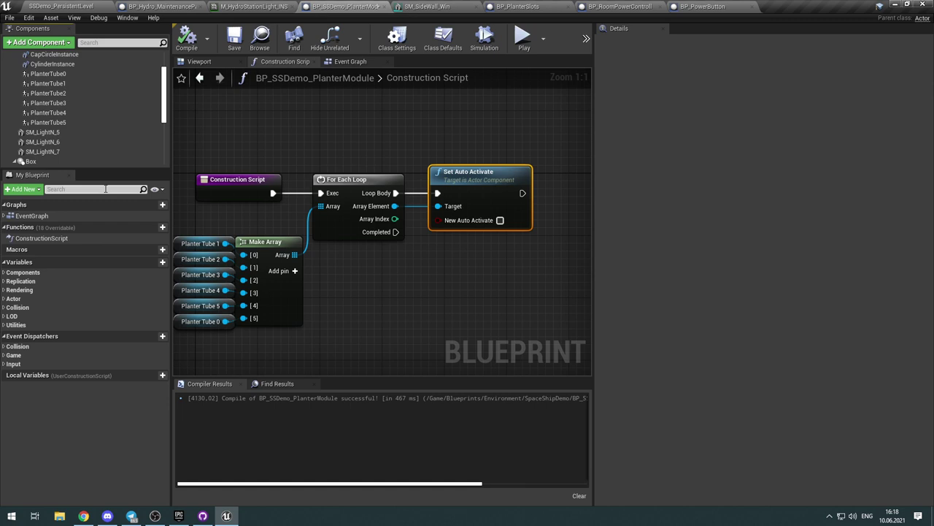
{"action": "left_click", "coordinate": [635, 7]}
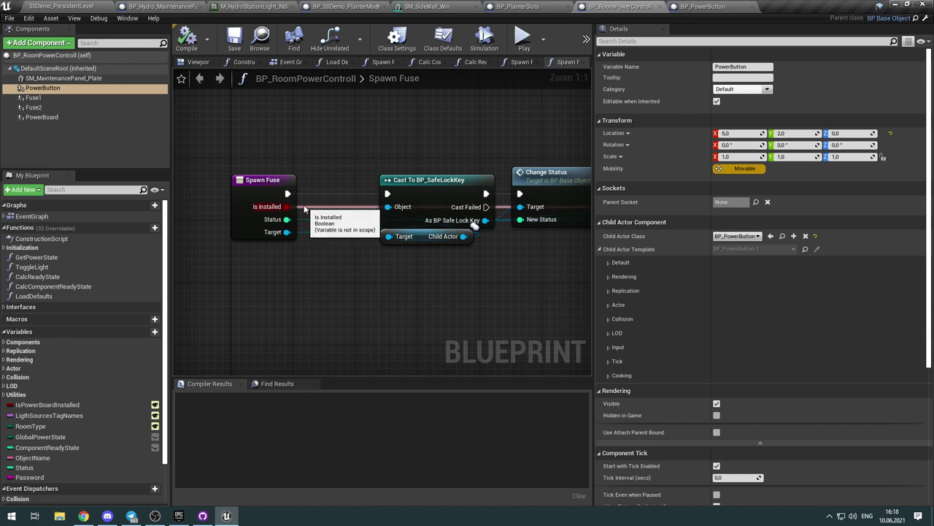
{"action": "left_click", "coordinate": [522, 6]}
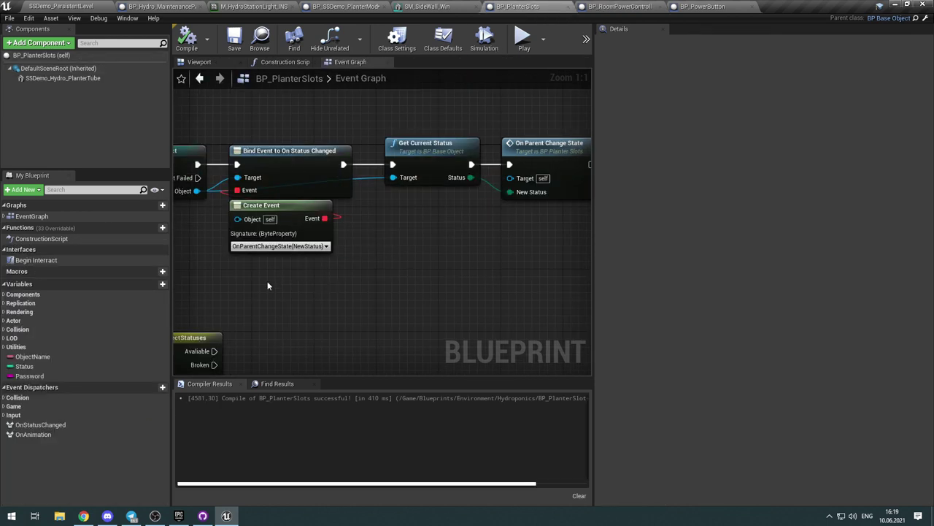
{"action": "right_click_drag", "start_coordinate": [279, 284], "coordinate": [321, 274]}
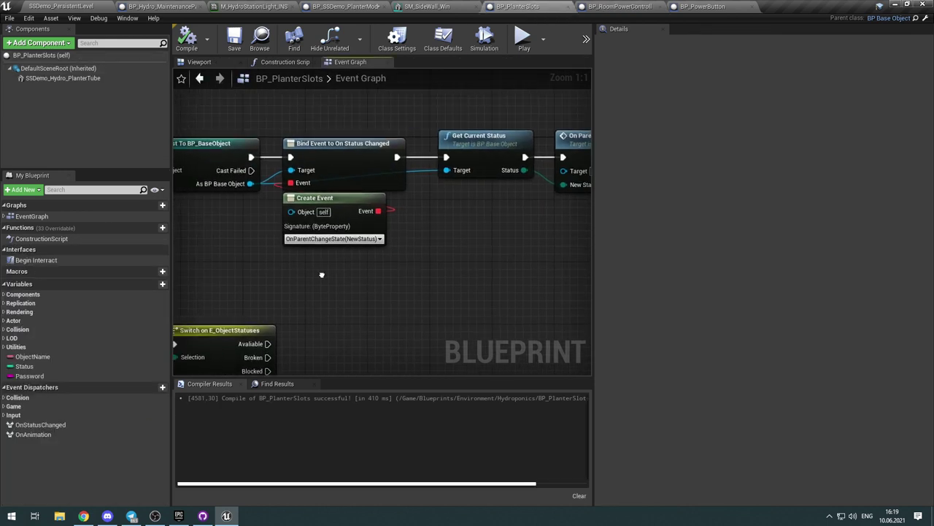
Step: Reparent BP_SSDemo_PlanterModule from its class settings to BP_BaseObject
{"action": "left_click", "coordinate": [179, 5]}
{"action": "left_click", "coordinate": [367, 6]}
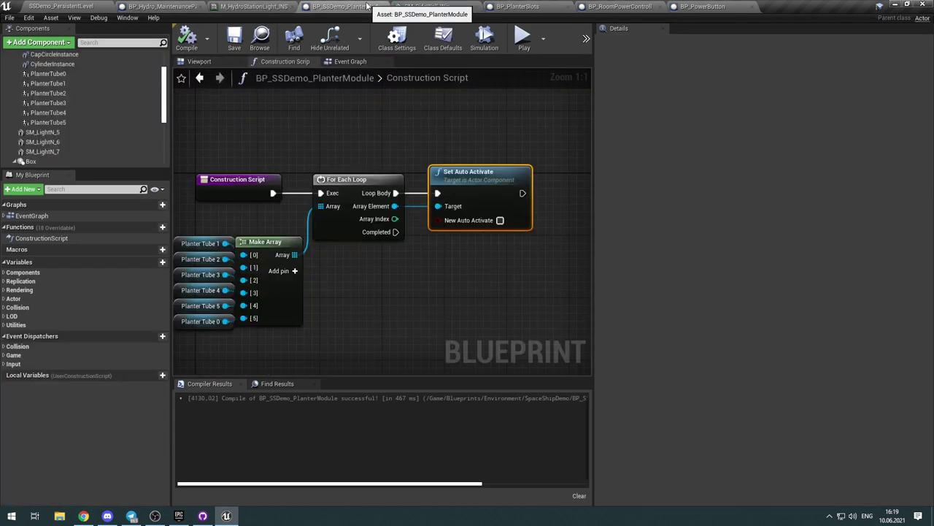
{"action": "scroll", "coordinate": [89, 81], "scroll_direction": "down", "scroll_amount": 3}
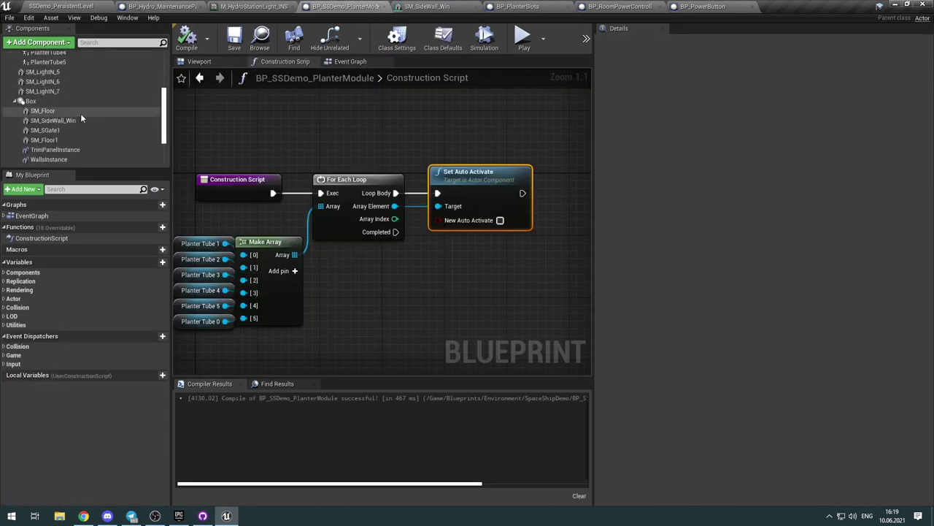
{"action": "scroll", "coordinate": [80, 113], "scroll_direction": "down", "scroll_amount": 3}
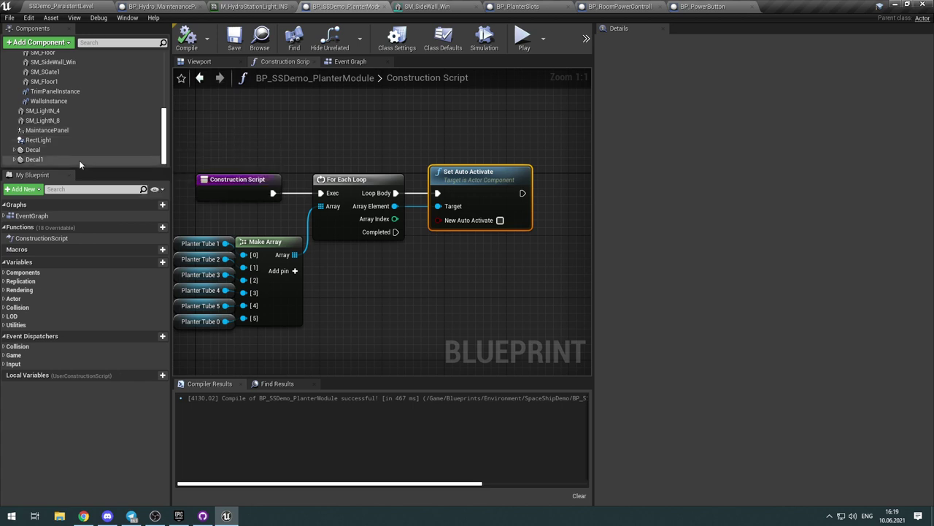
{"action": "scroll", "coordinate": [115, 117], "scroll_direction": "up", "scroll_amount": 10}
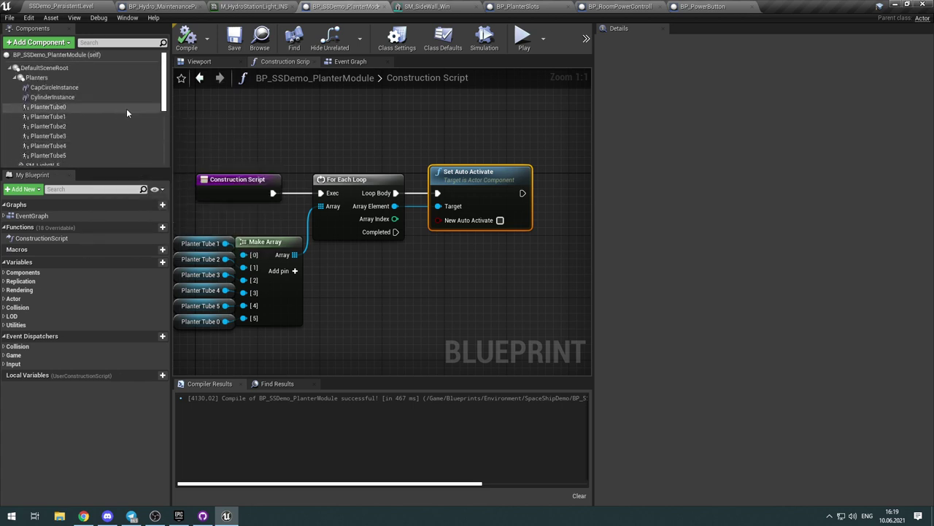
{"action": "left_click", "coordinate": [85, 56]}
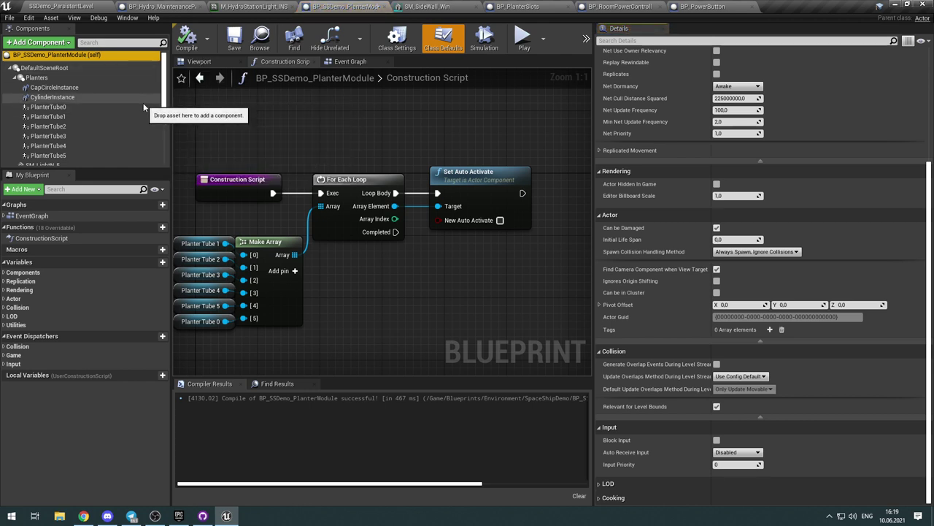
{"action": "left_click", "coordinate": [395, 40]}
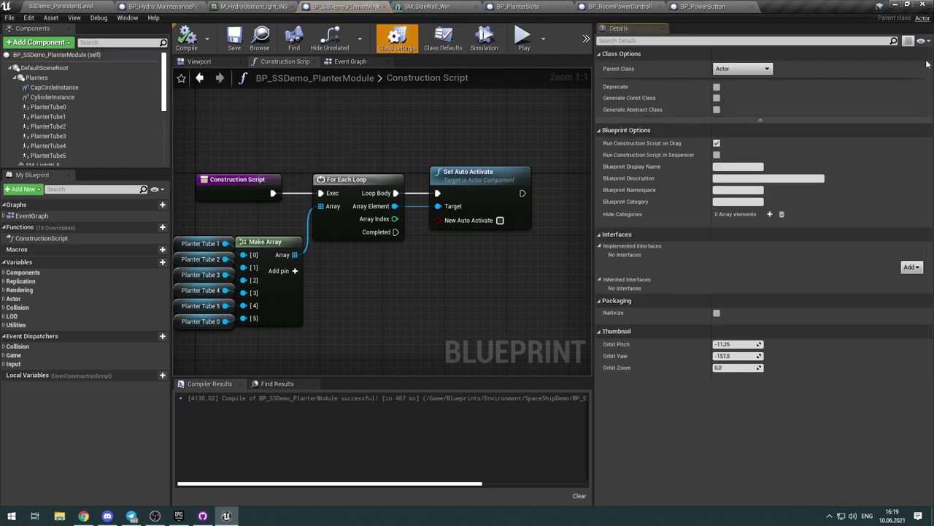
{"action": "left_click", "coordinate": [761, 69]}
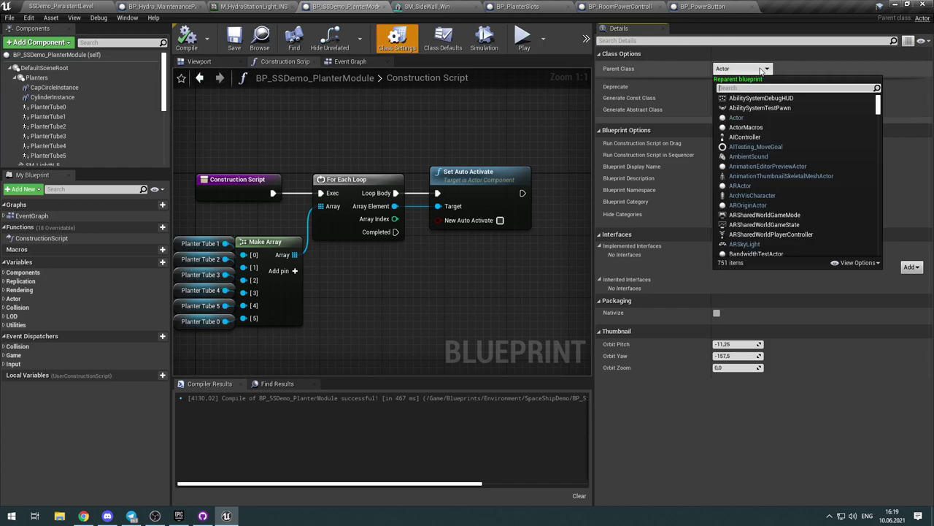
{"action": "type", "text": "Bp"}
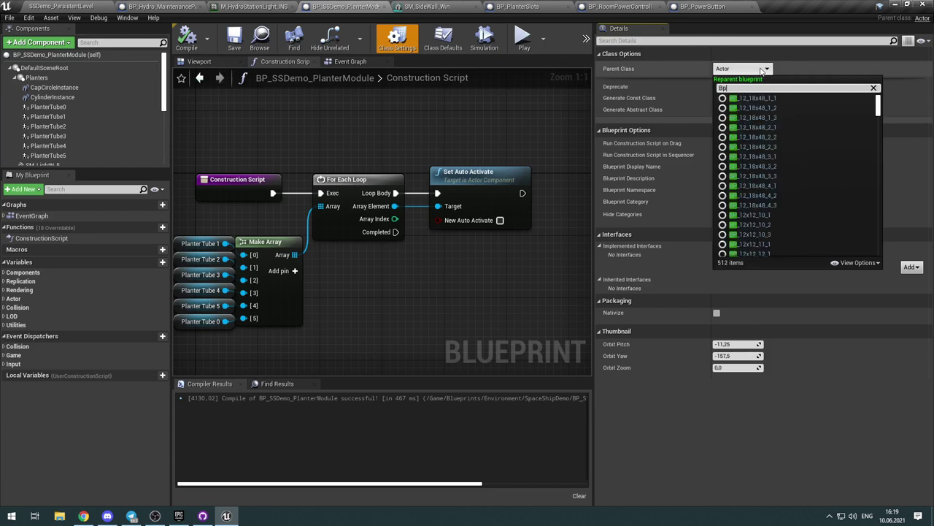
{"action": "type", "text": "_Bs"}
{"action": "type", "text": "ase"}
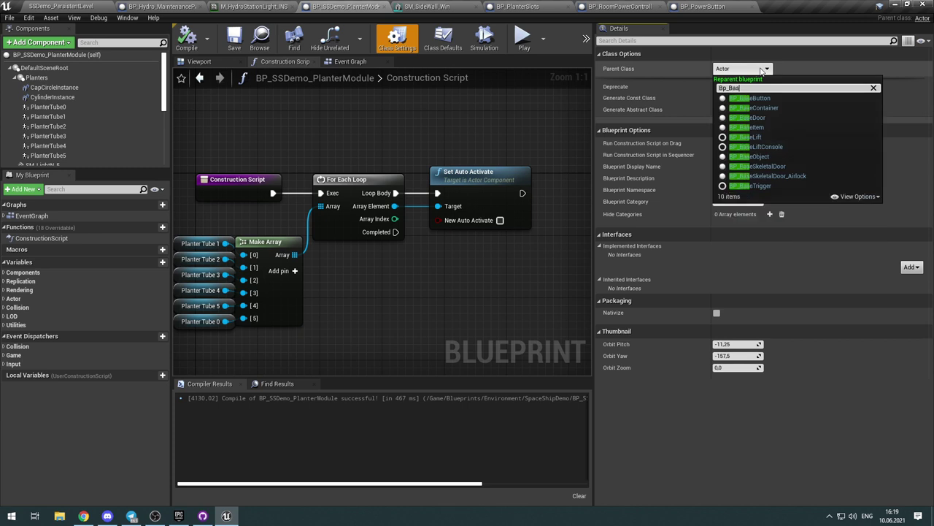
{"action": "key", "text": "Down"}
{"action": "key", "text": "Down"}
{"action": "key", "text": "Down"}
{"action": "key", "text": "Down"}
{"action": "key", "text": "Down"}
{"action": "key", "text": "Down"}
{"action": "key", "text": "Down"}
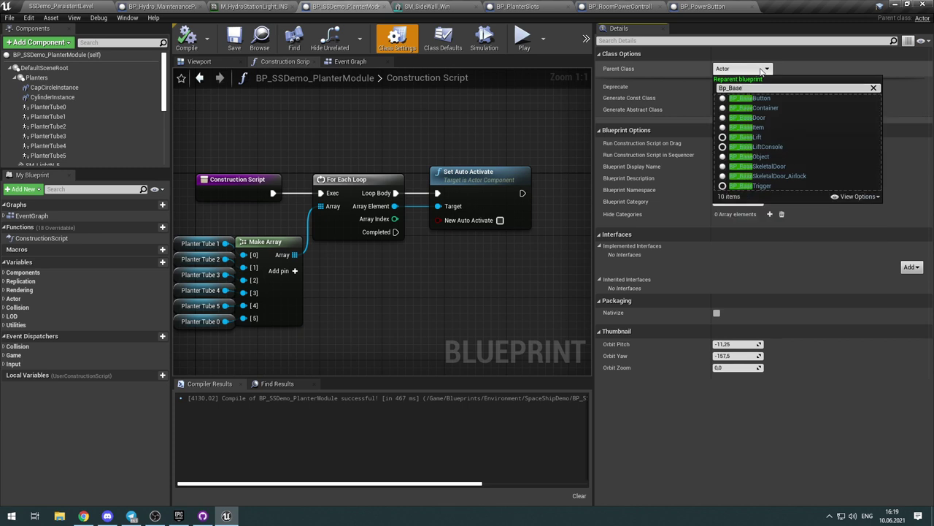
{"action": "key", "text": "Escape"}
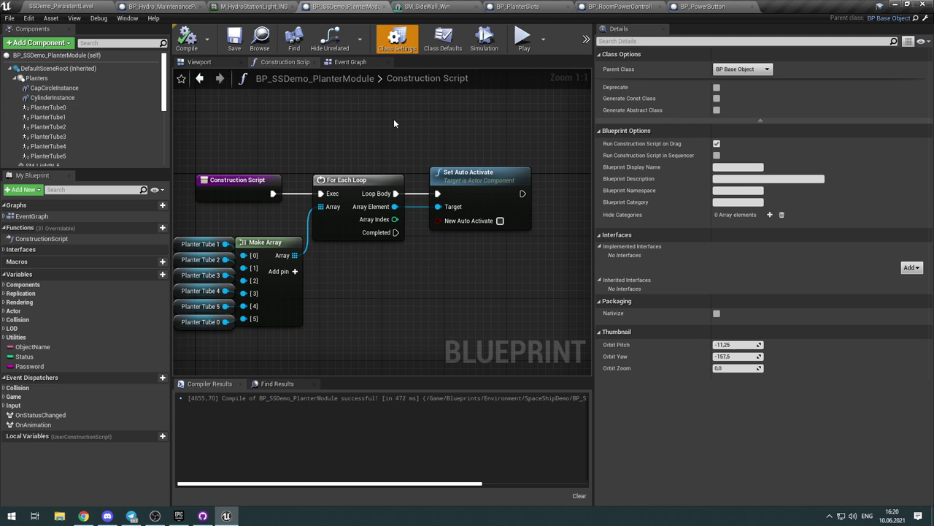
Step: Examine the Change Status function in parent class BP_BaseObject and the On Status Changed binding in BP_PowerButton
{"action": "right_click_drag", "start_coordinate": [308, 138], "coordinate": [349, 147]}
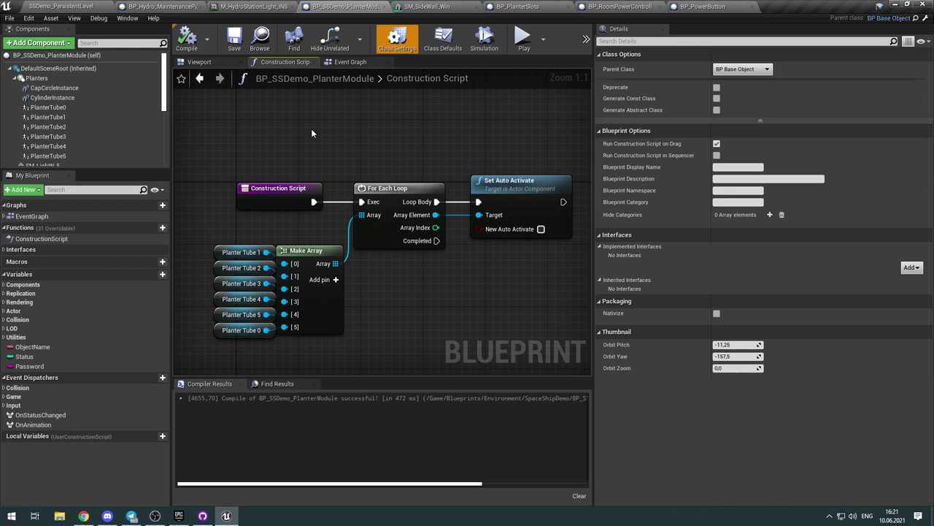
{"action": "left_click", "coordinate": [924, 19]}
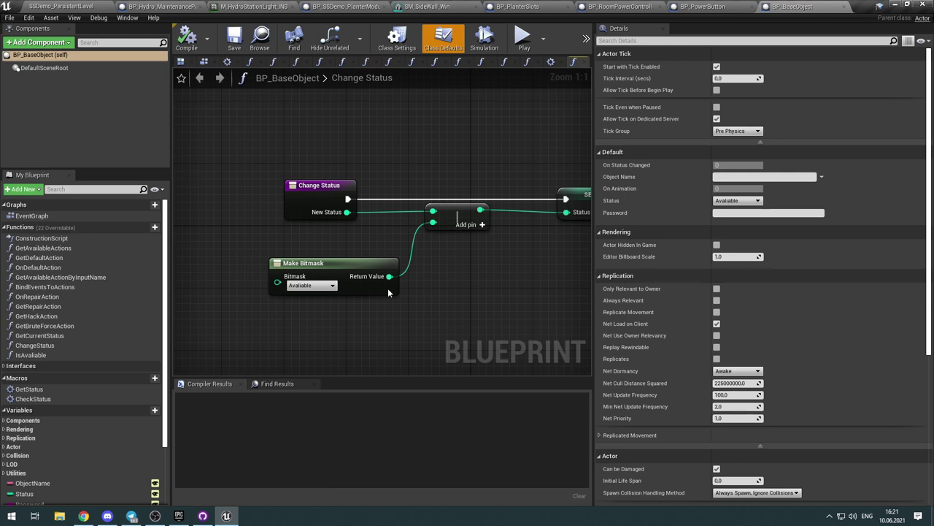
{"action": "left_click", "coordinate": [845, 7]}
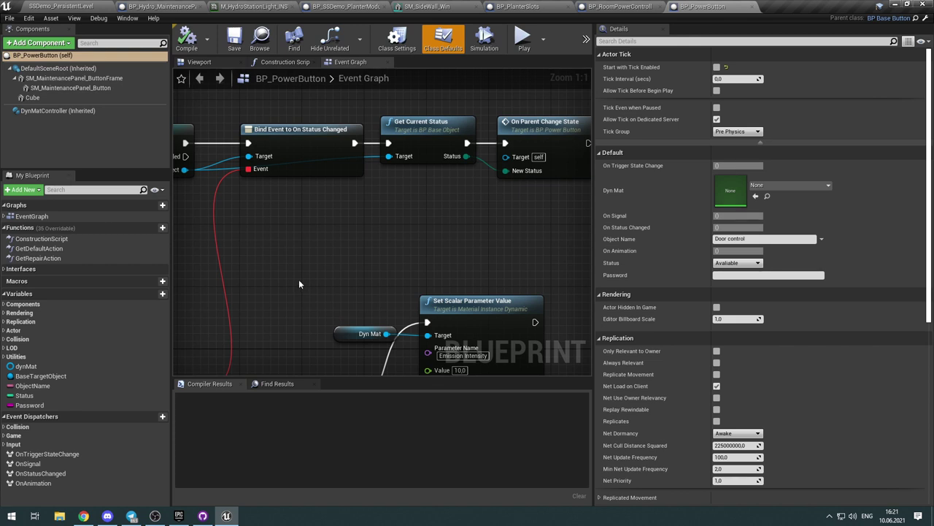
{"action": "right_click_drag", "start_coordinate": [312, 265], "coordinate": [401, 231]}
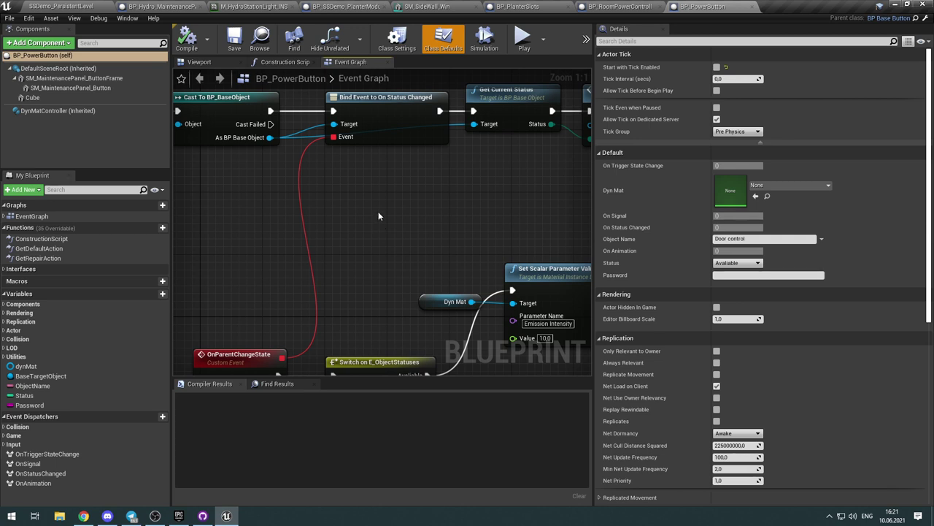
{"action": "right_click_drag", "start_coordinate": [382, 215], "coordinate": [298, 184]}
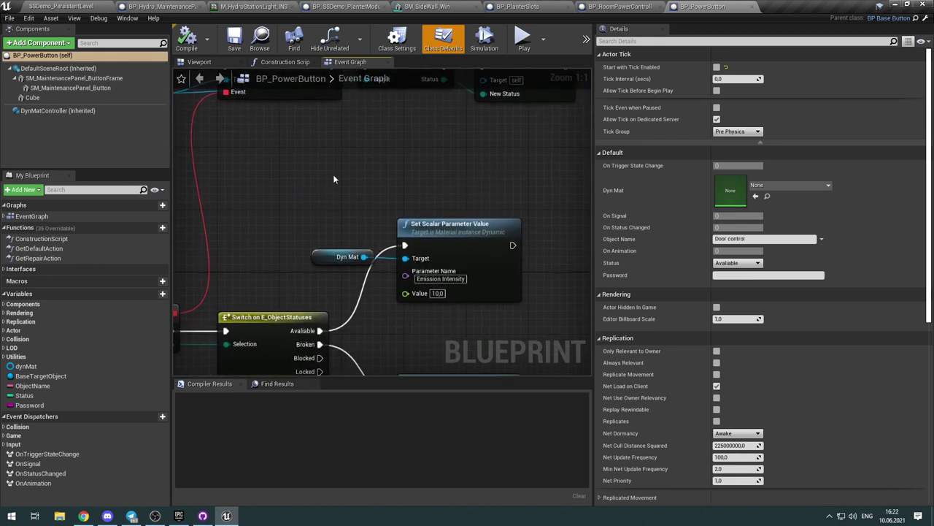
{"action": "left_click", "coordinate": [143, 7]}
{"action": "left_click", "coordinate": [334, 7]}
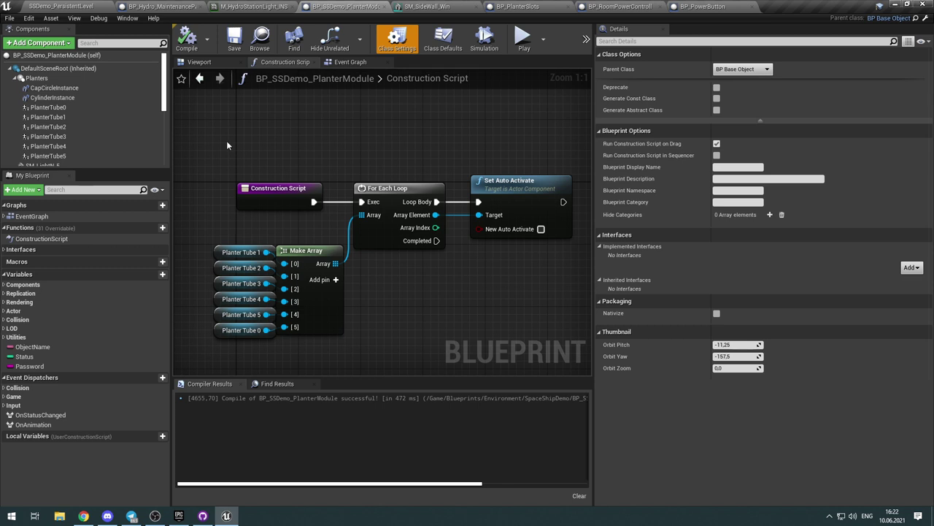
Step: Create an Actor Component blueprint named BP_HydroController in the Blueprints/Controllers folder
{"action": "left_click", "coordinate": [76, 9]}
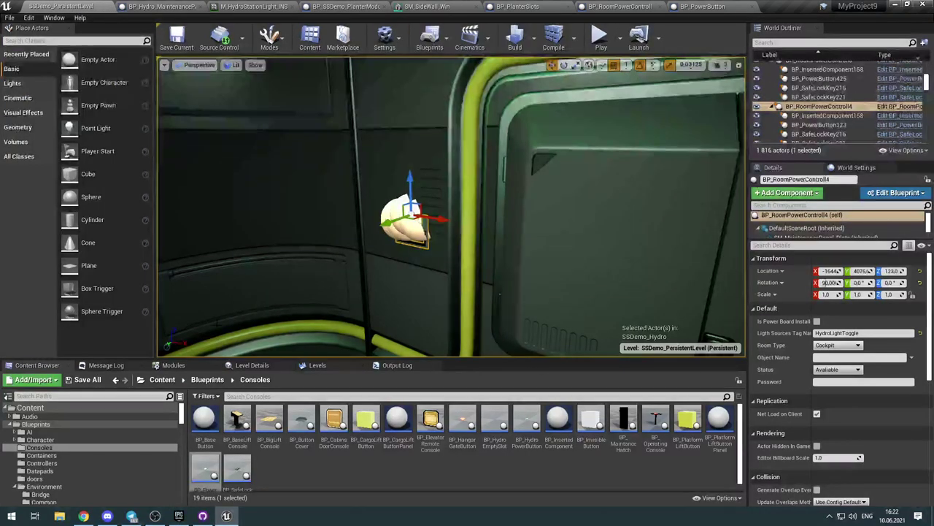
{"action": "left_click", "coordinate": [72, 461]}
{"action": "right_click", "coordinate": [424, 454]}
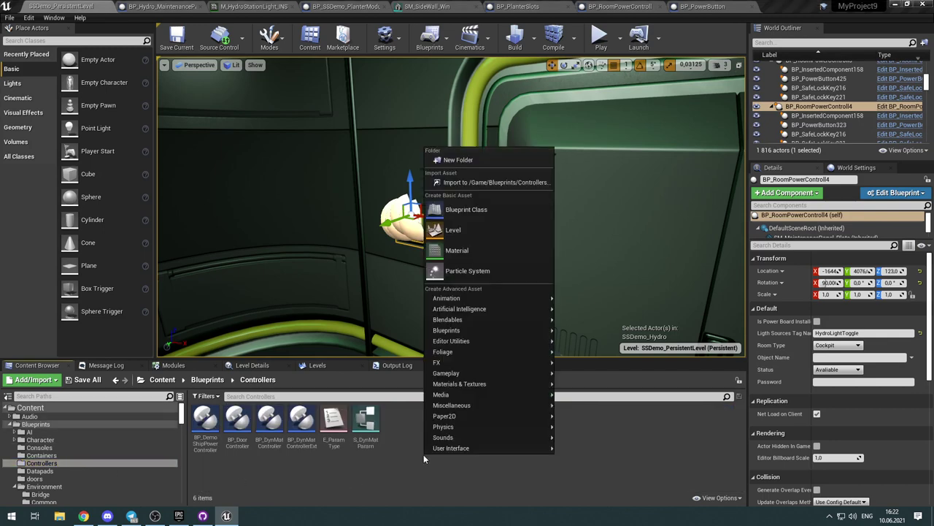
{"action": "left_click", "coordinate": [497, 204]}
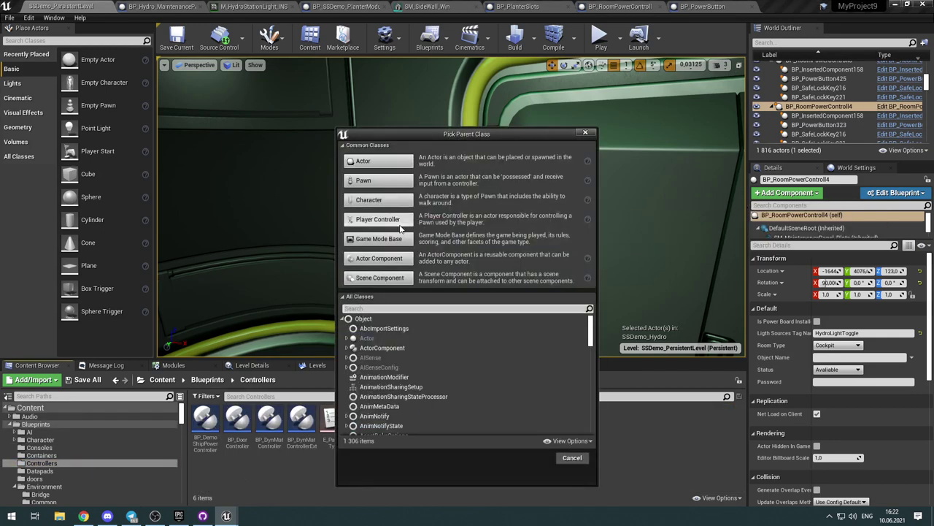
{"action": "left_click", "coordinate": [398, 258]}
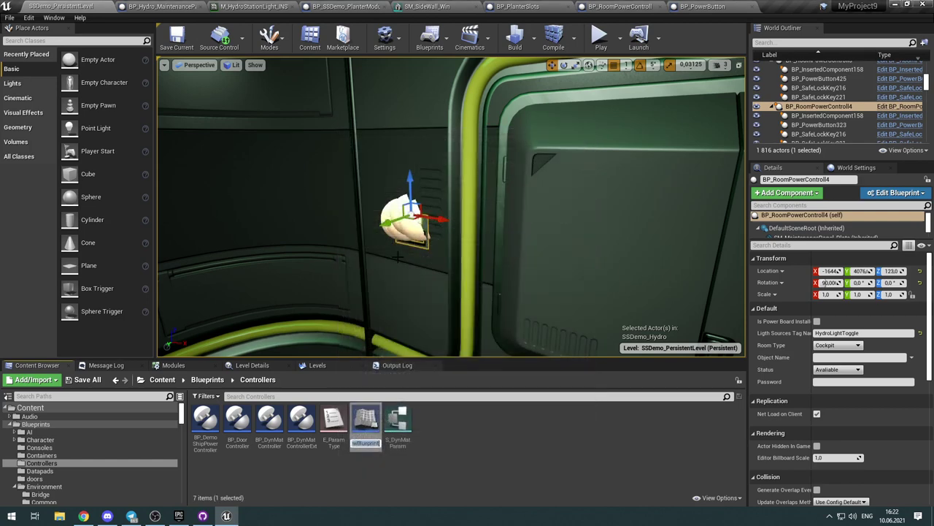
{"action": "type", "text": "BP_"}
{"action": "type", "text": "Hydro"}
{"action": "type", "text": "Controller"}
{"action": "key", "text": "Return"}
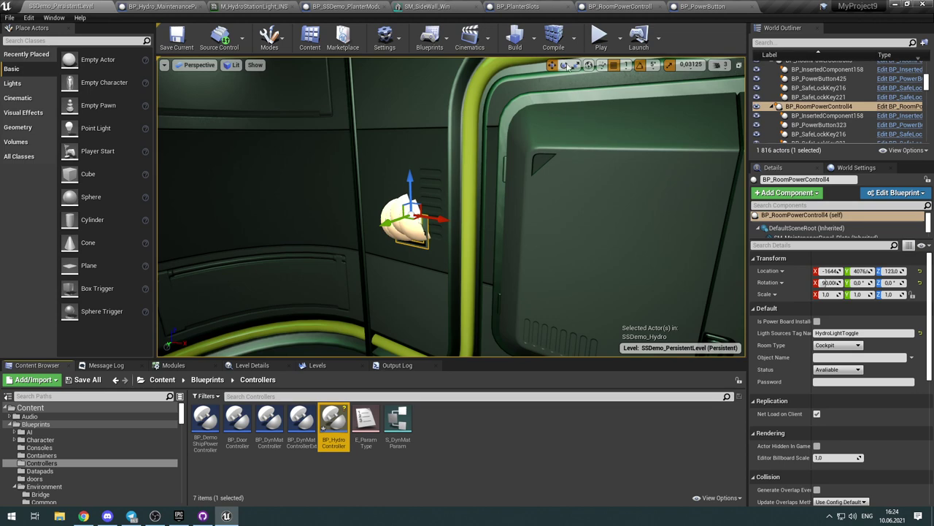
Step: Add a BP_HydroController component to BP_SSDemo_PlanterModule
{"action": "left_click", "coordinate": [349, 6]}
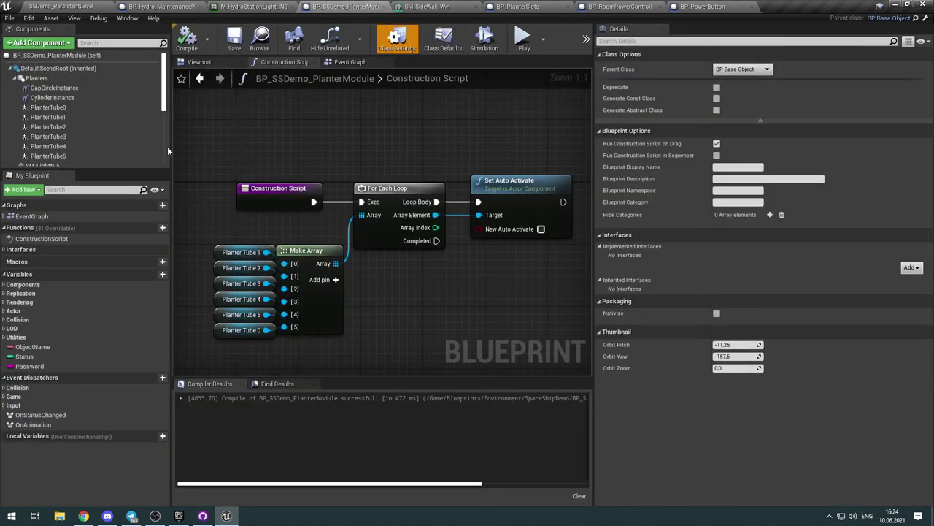
{"action": "left_click", "coordinate": [68, 43]}
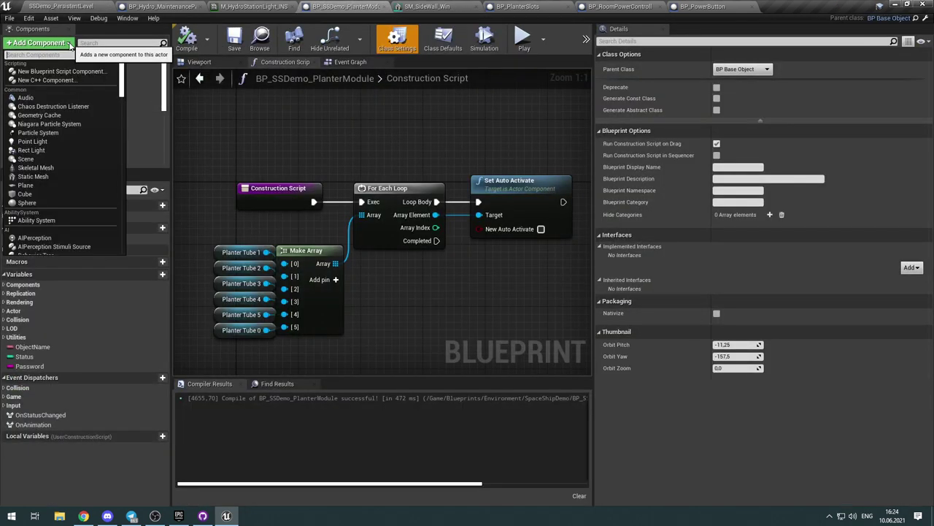
{"action": "type", "text": "Bp_"}
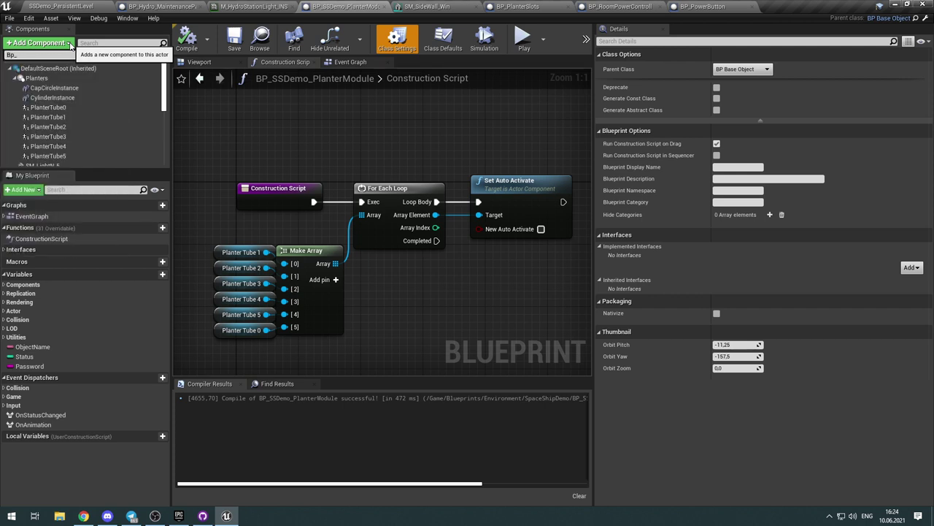
{"action": "type", "text": "hudr"}
{"action": "key", "text": "BackSpace"}
{"action": "key", "text": "BackSpace"}
{"action": "key", "text": "BackSpace"}
{"action": "type", "text": "ydro"}
{"action": "key", "text": "BackSpace"}
{"action": "key", "text": "BackSpace"}
{"action": "key", "text": "BackSpace"}
{"action": "key", "text": "BackSpace"}
{"action": "key", "text": "BackSpace"}
{"action": "key", "text": "BackSpace"}
{"action": "key", "text": "BackSpace"}
{"action": "key", "text": "BackSpace"}
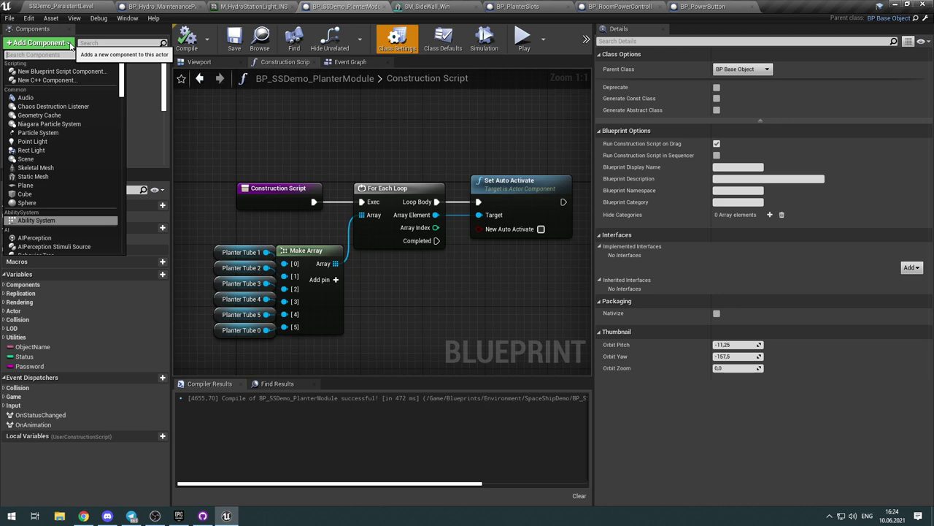
{"action": "type", "text": "BP"}
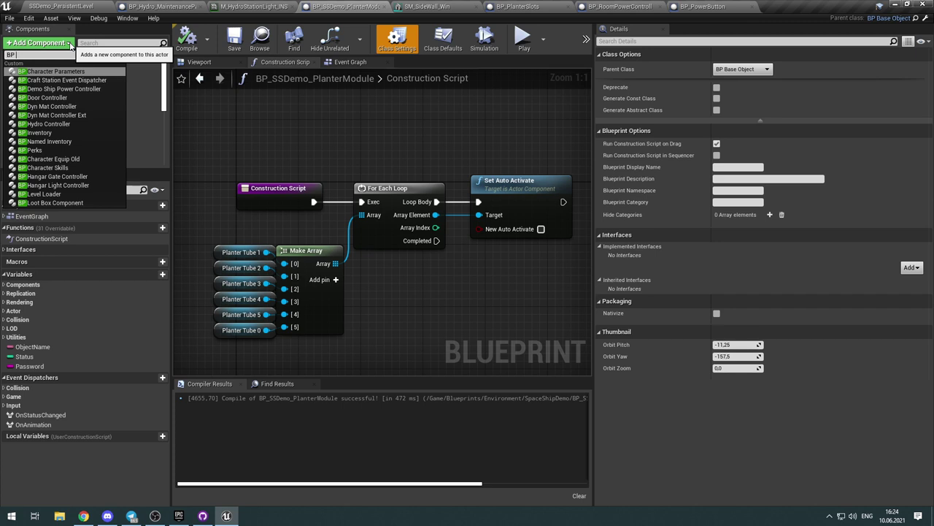
{"action": "type", "text": "Hy"}
{"action": "key", "text": "Return"}
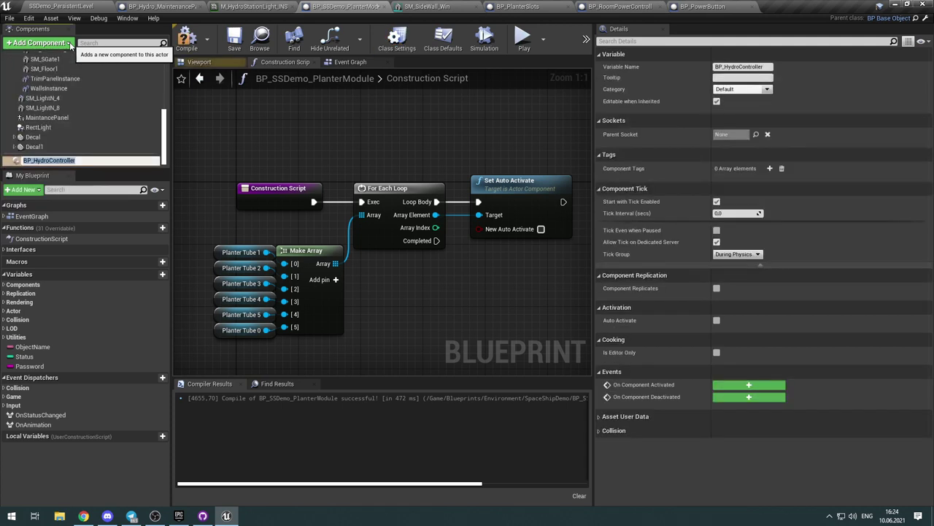
{"action": "key", "text": "Return"}
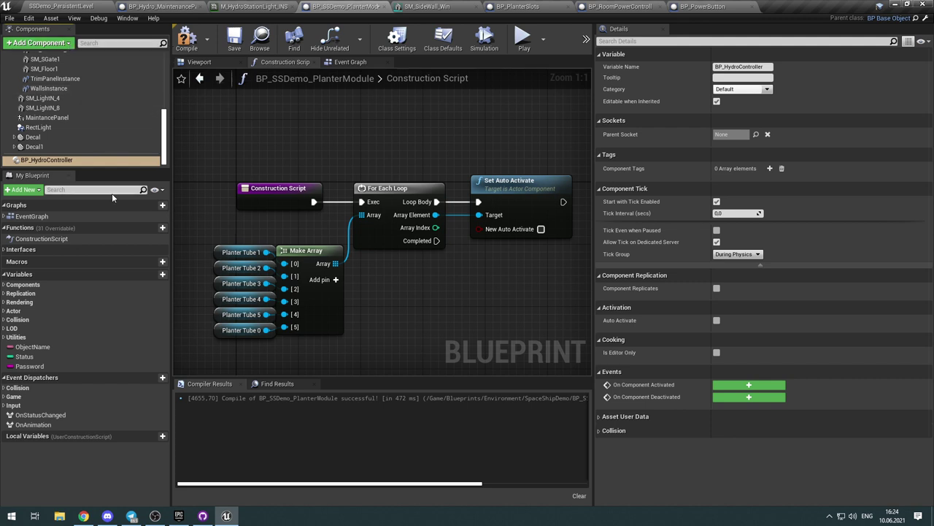
Step: Rename the added component to HydroController and compile BP_SSDemo_PlanterModule
{"action": "left_click", "coordinate": [77, 161]}
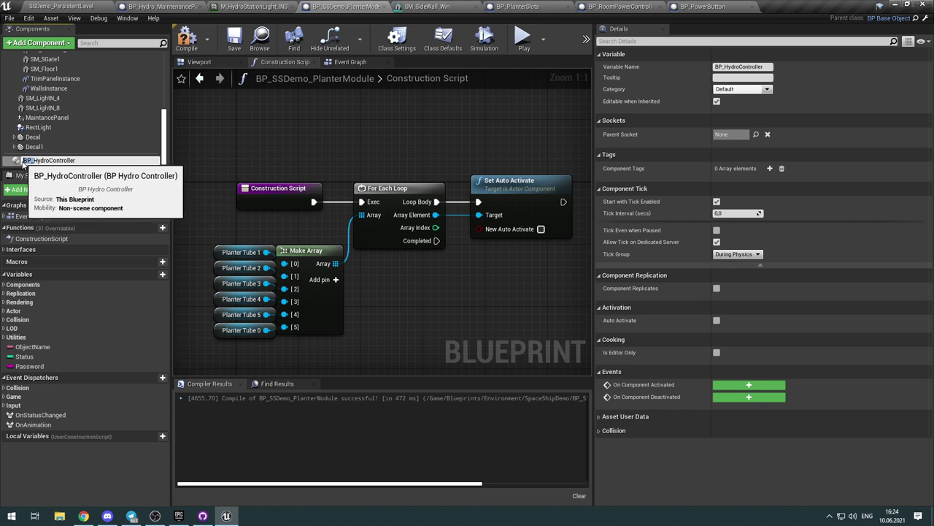
{"action": "key", "text": "BackSpace"}
{"action": "key", "text": "Return"}
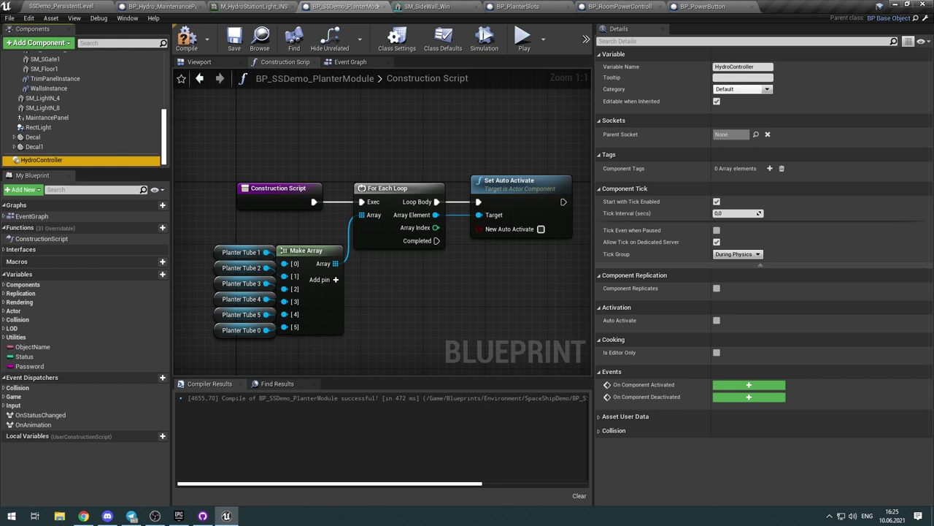
{"action": "left_click", "coordinate": [83, 515]}
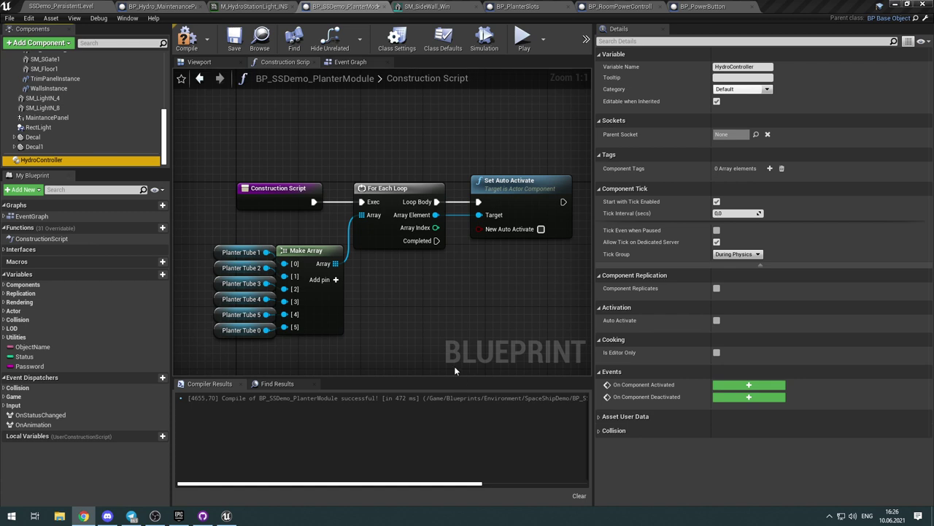
{"action": "right_click_drag", "start_coordinate": [442, 294], "coordinate": [369, 292]}
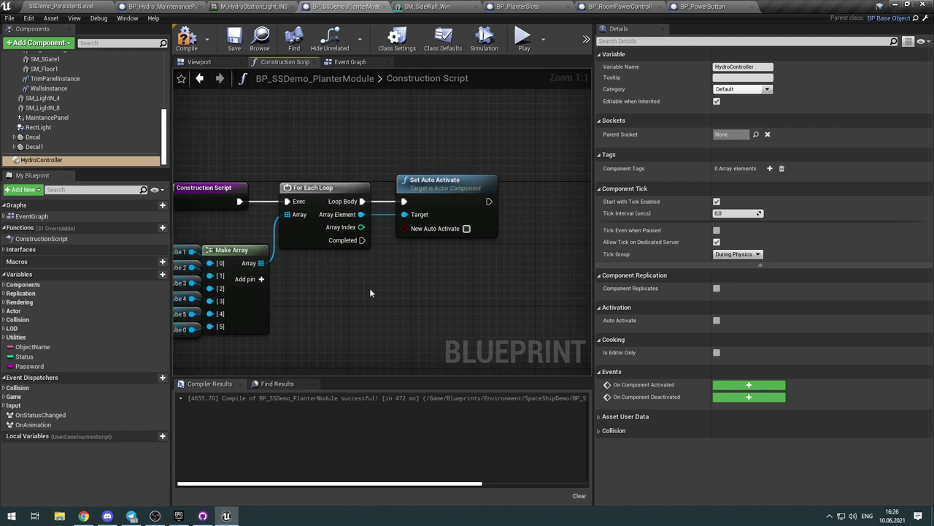
{"action": "left_click", "coordinate": [187, 38]}
{"action": "right_click_drag", "start_coordinate": [343, 277], "coordinate": [394, 281]}
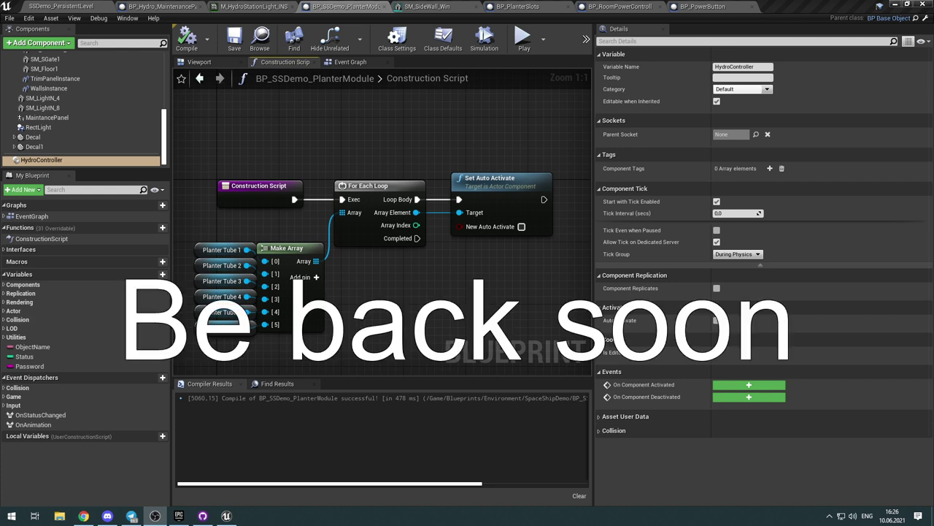
{"action": "key", "text": "alt+Tab"}
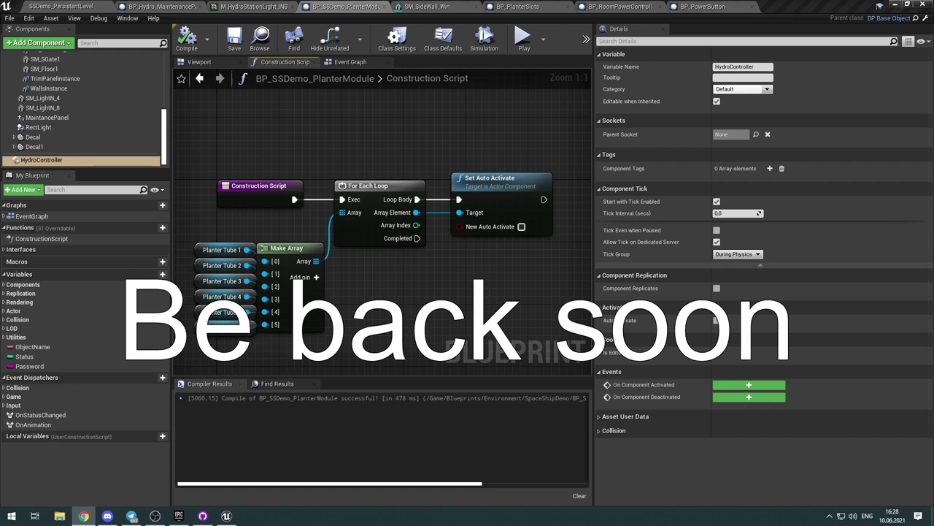
{"action": "key", "text": "alt+shift"}
{"action": "key", "text": "alt+shift"}
{"action": "key", "text": "alt+shift"}
{"action": "key", "text": "alt+shift"}
{"action": "key", "text": "alt+shift"}
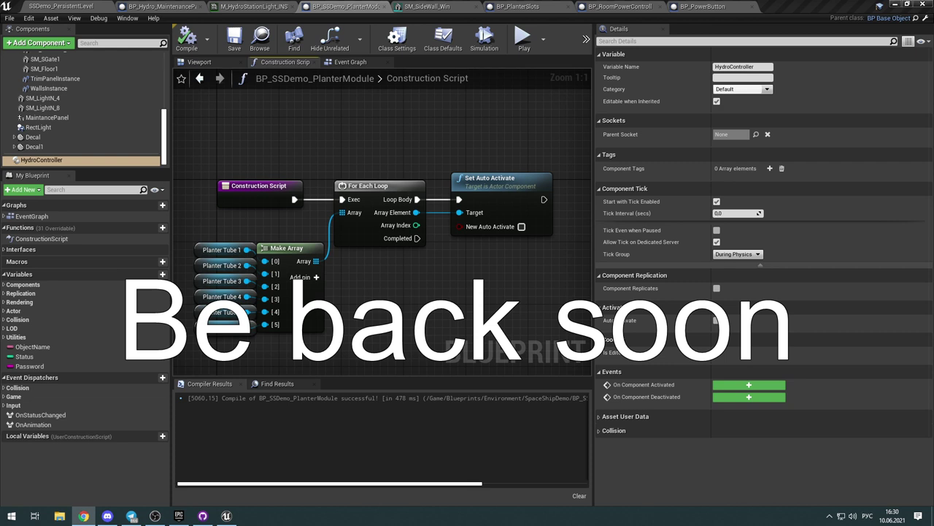